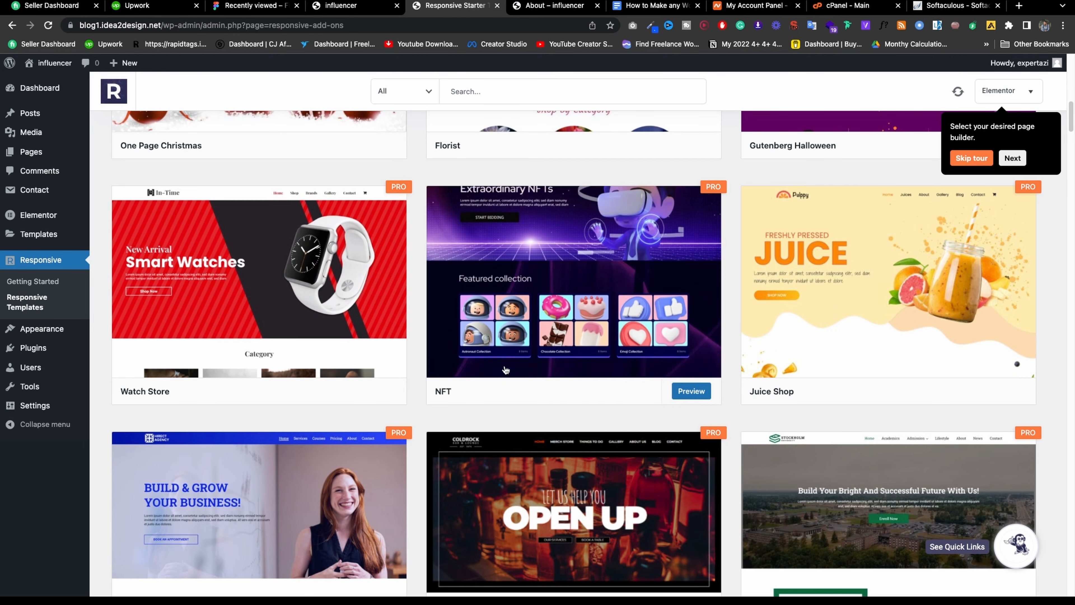
# Scroll through the Influencer site's home page, then switch to its About page.
pyautogui.scroll(10, 493, 261)
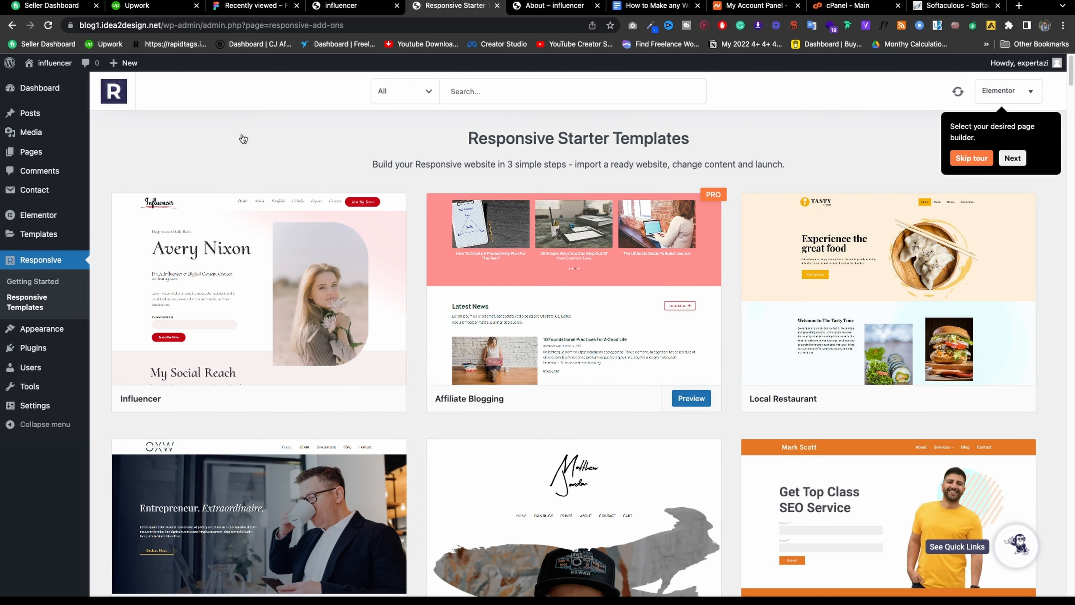
pyautogui.click(366, 8)
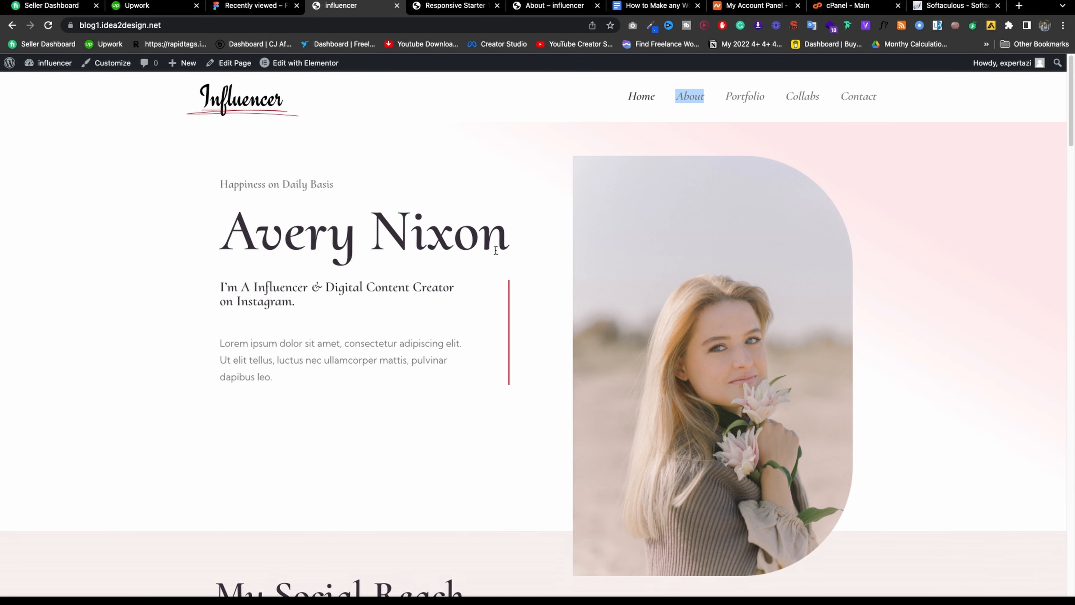
pyautogui.scroll(-15, 494, 250)
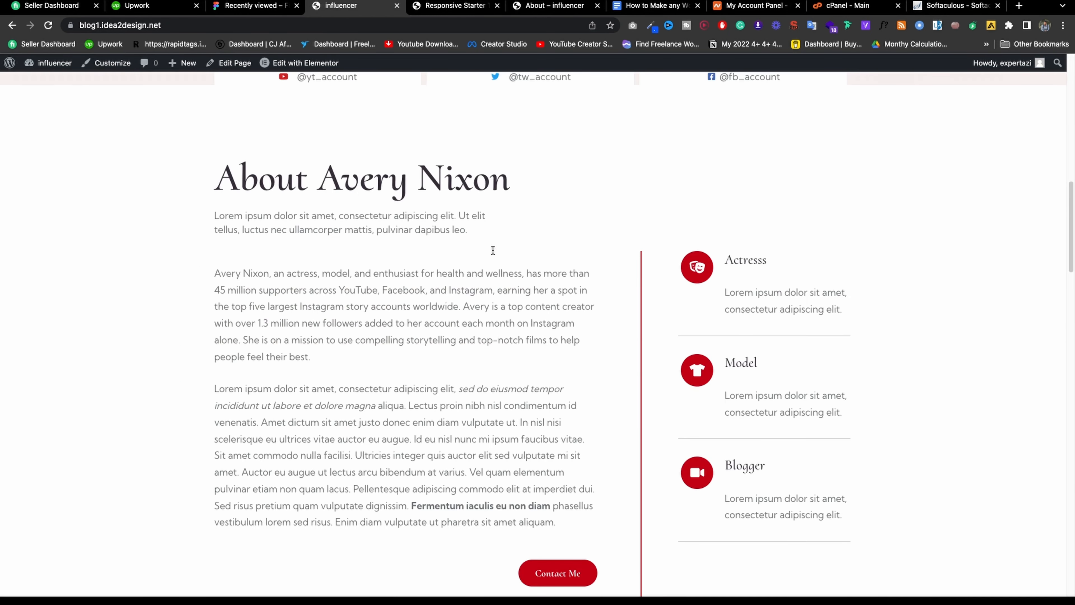
pyautogui.scroll(3, 508, 243)
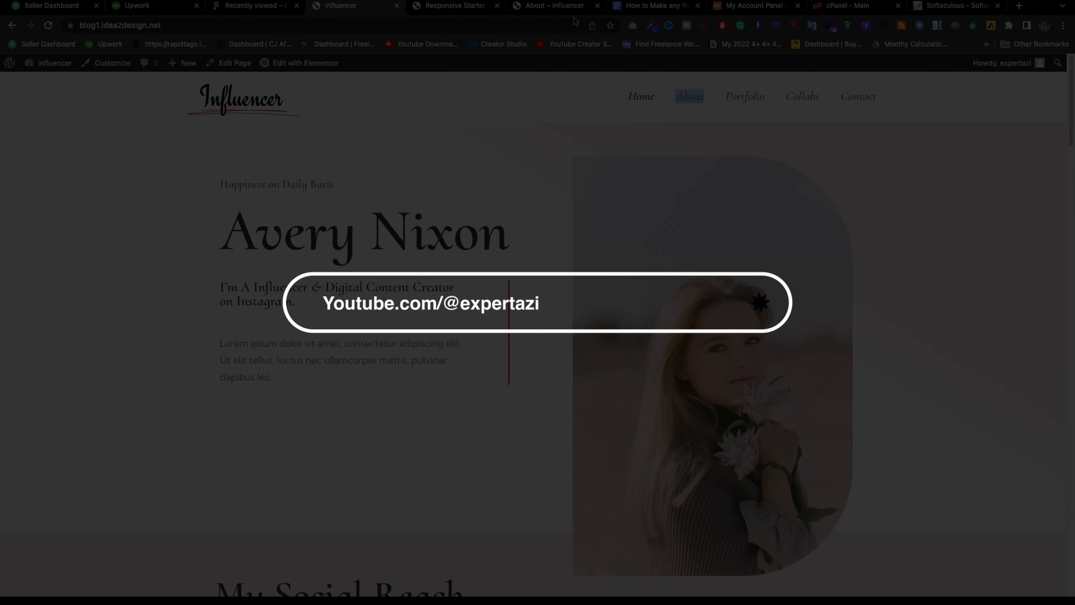
pyautogui.click(567, 6)
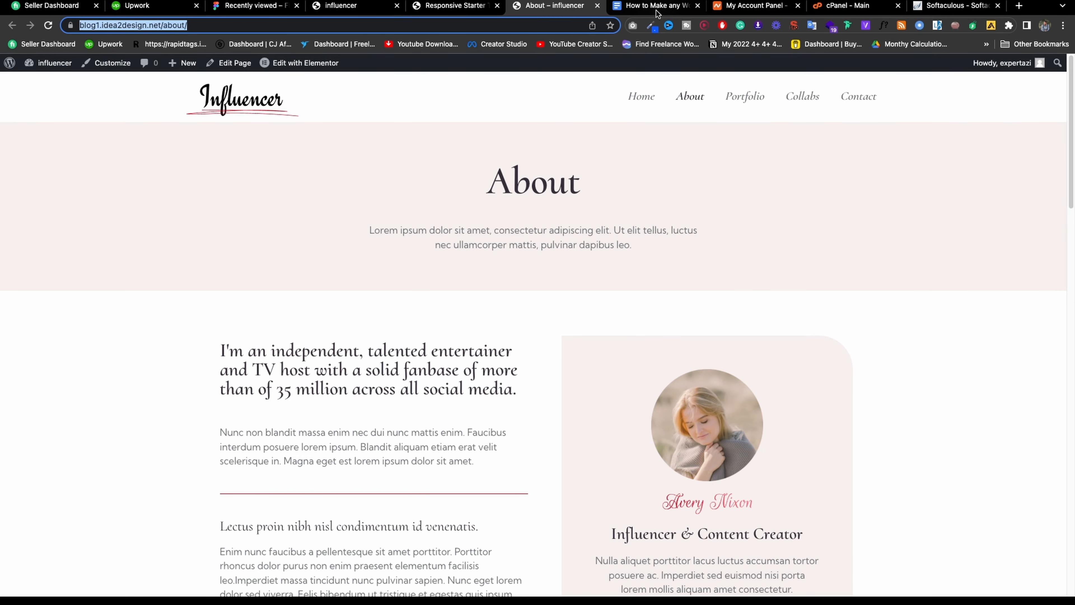
# In the MasterClass chapter list document, select the first chapter, 'Preview of the website'.
pyautogui.click(657, 9)
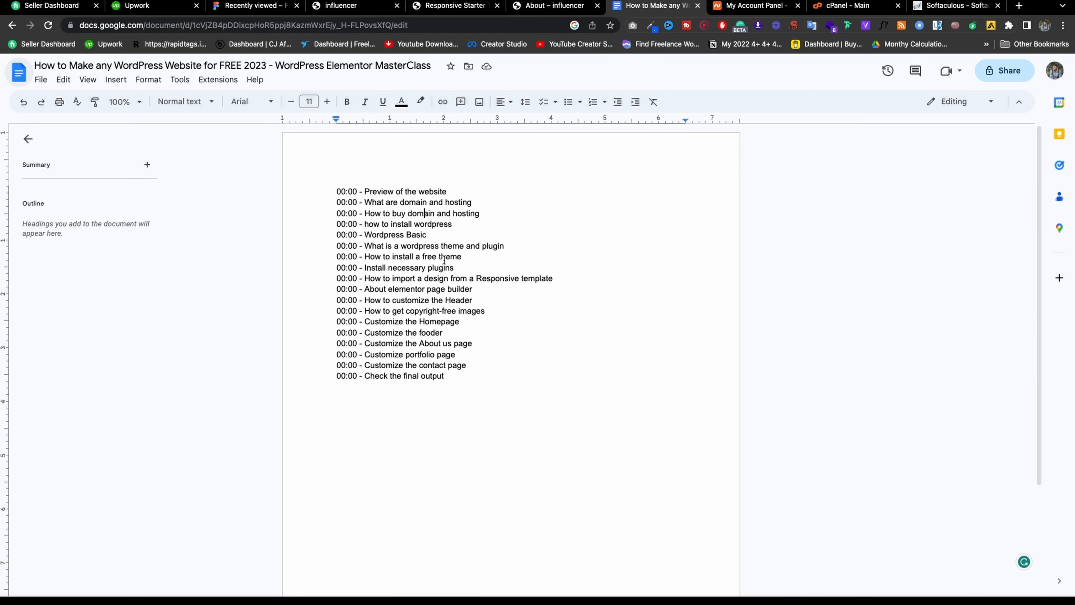
pyautogui.click(474, 290)
pyautogui.moveTo(475, 377); pyautogui.dragTo(314, 203)
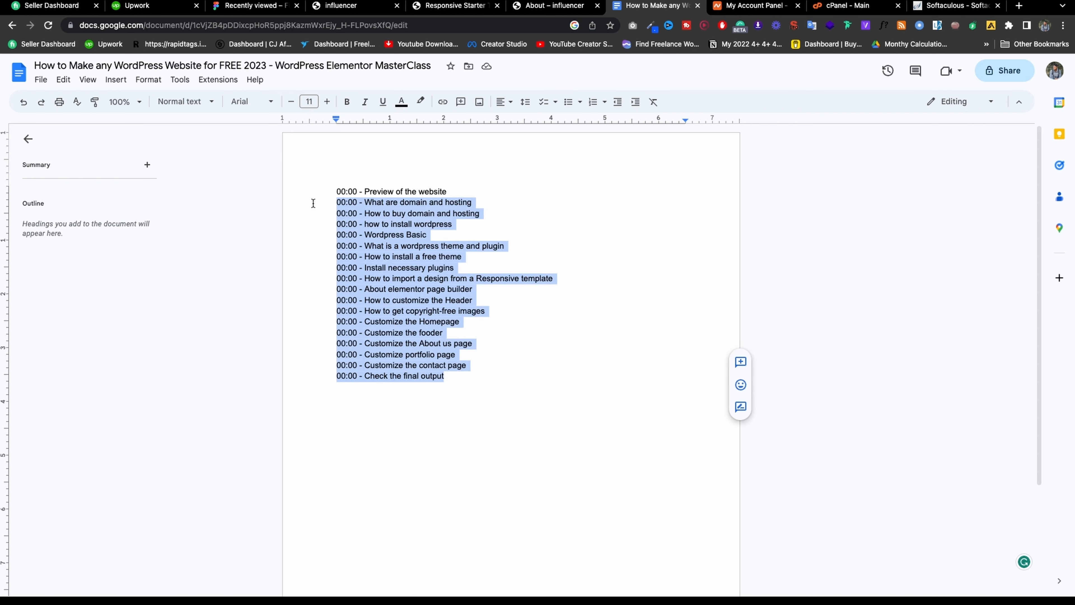
pyautogui.click(423, 325)
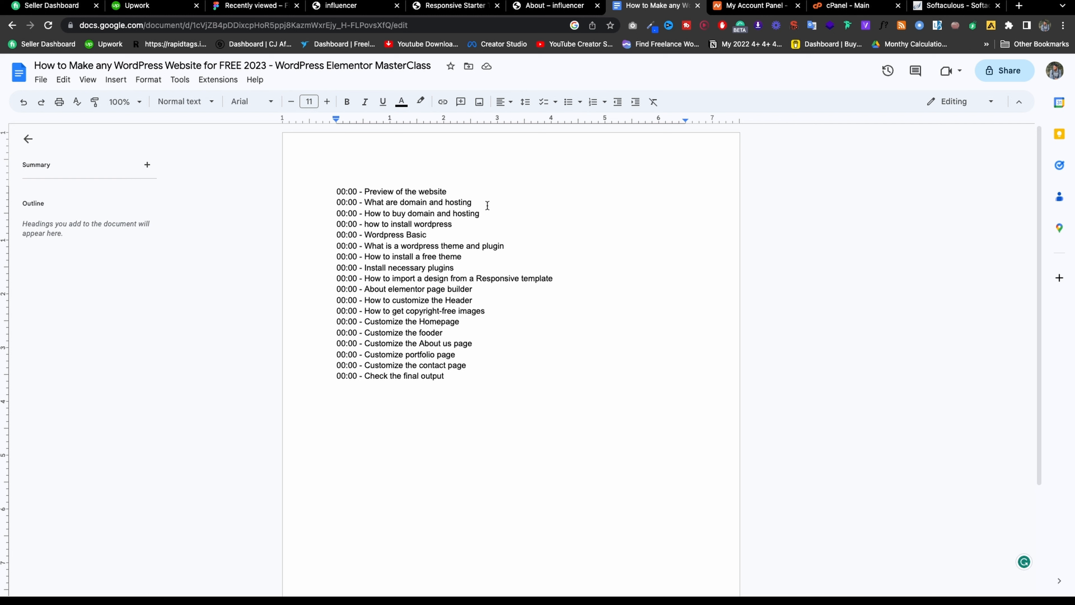
pyautogui.moveTo(364, 192); pyautogui.dragTo(446, 193)
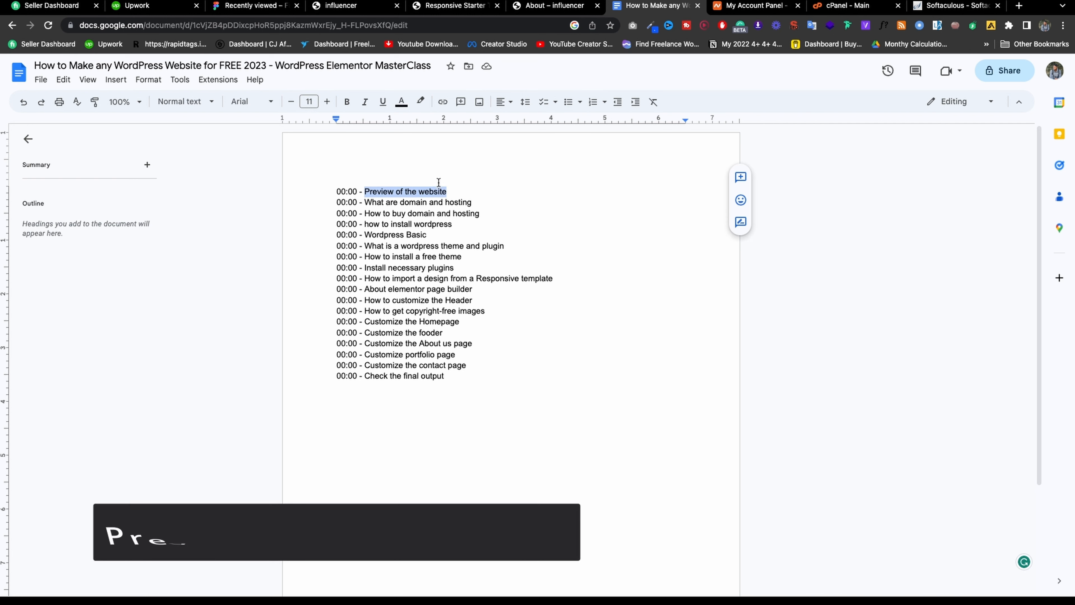
# From the home page menu, open Portfolio, Collabs and Contact in new tabs.
pyautogui.click(341, 6)
pyautogui.scroll(-4, 405, 133)
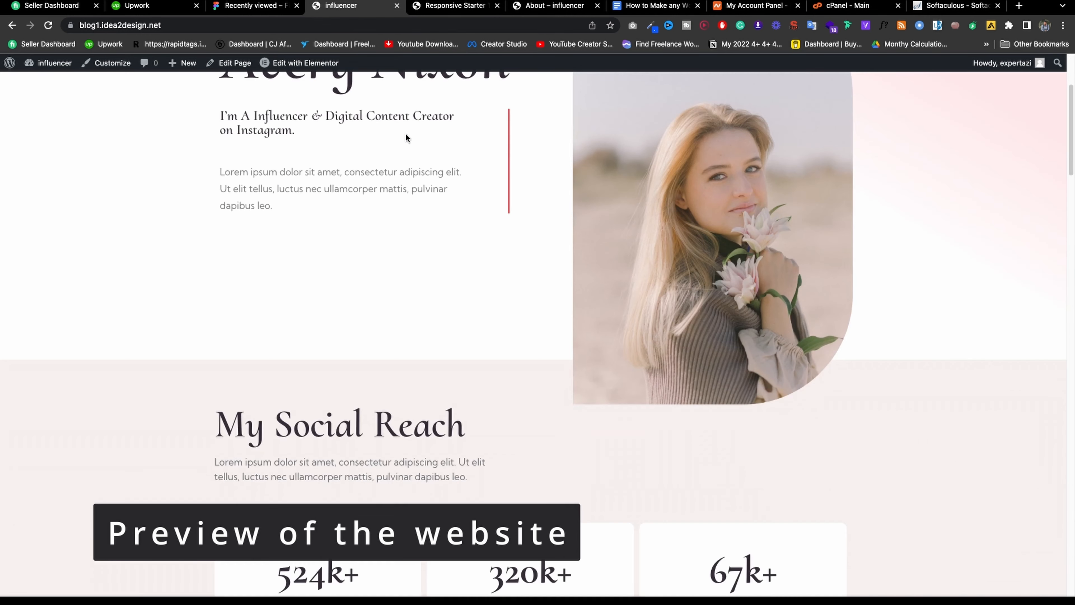
pyautogui.scroll(4, 405, 134)
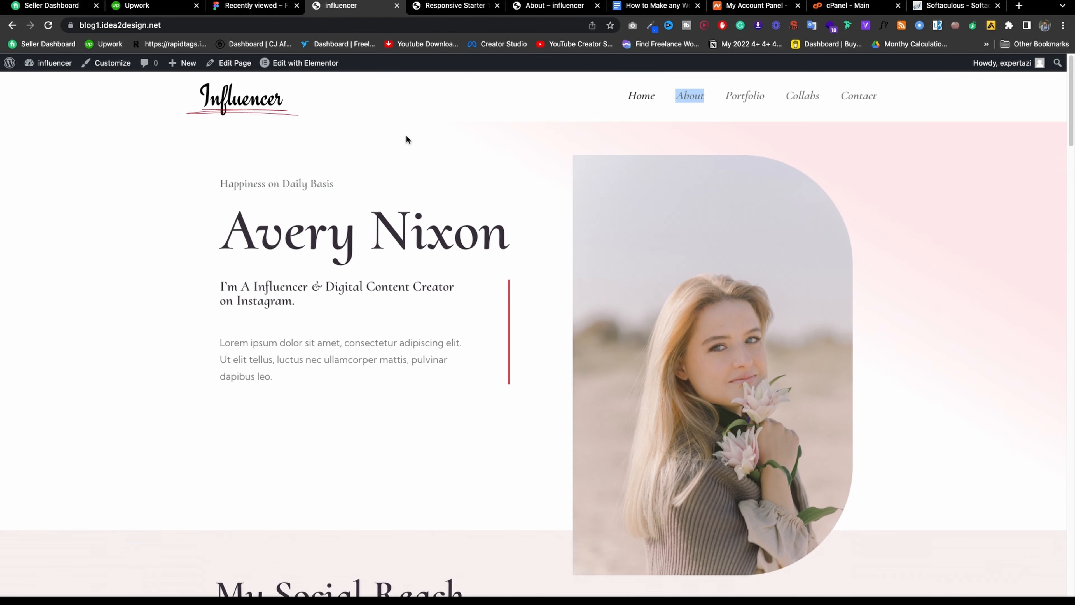
pyautogui.rightClick(764, 102)
pyautogui.press('Escape')
pyautogui.rightClick(794, 96)
pyautogui.click(821, 99)
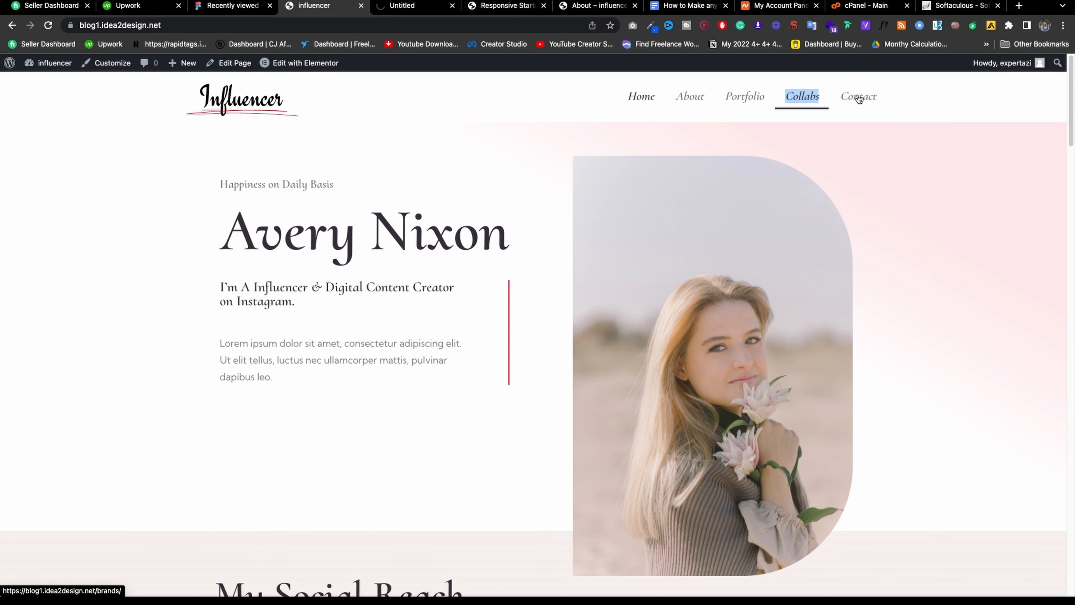
pyautogui.rightClick(856, 97)
pyautogui.click(881, 101)
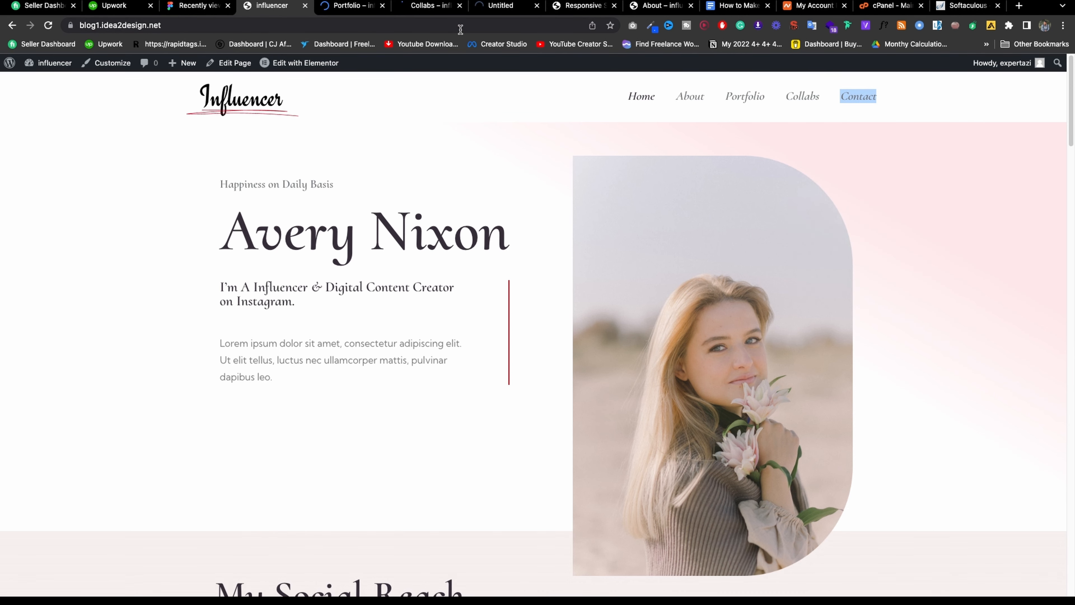
# Scroll through the Portfolio, Collabs and Contact pages in turn, ending on Contact.
pyautogui.click(346, 5)
pyautogui.scroll(-15, 491, 232)
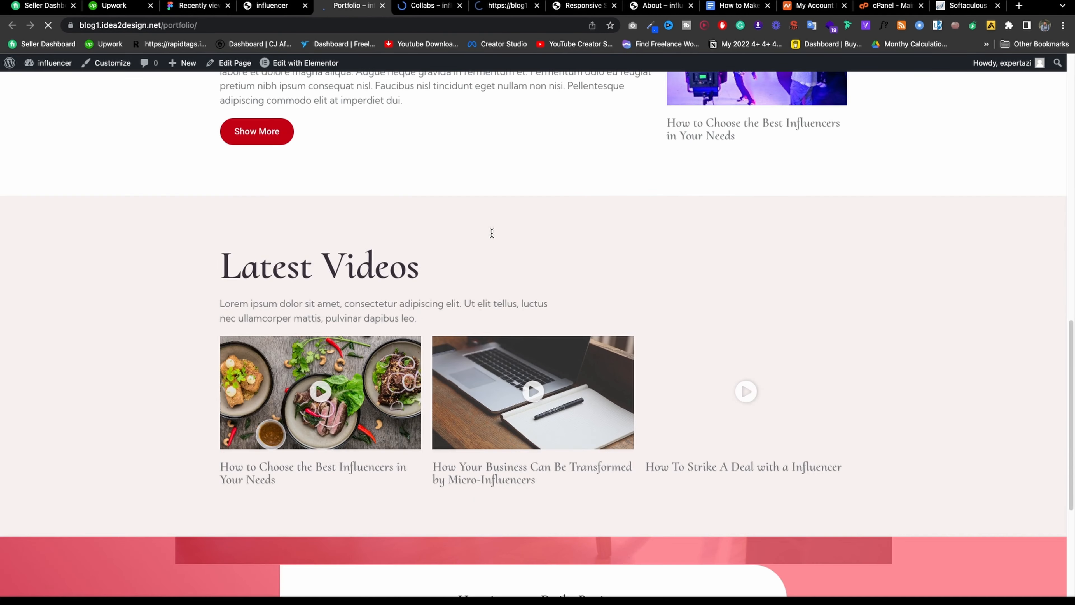
pyautogui.scroll(15, 491, 231)
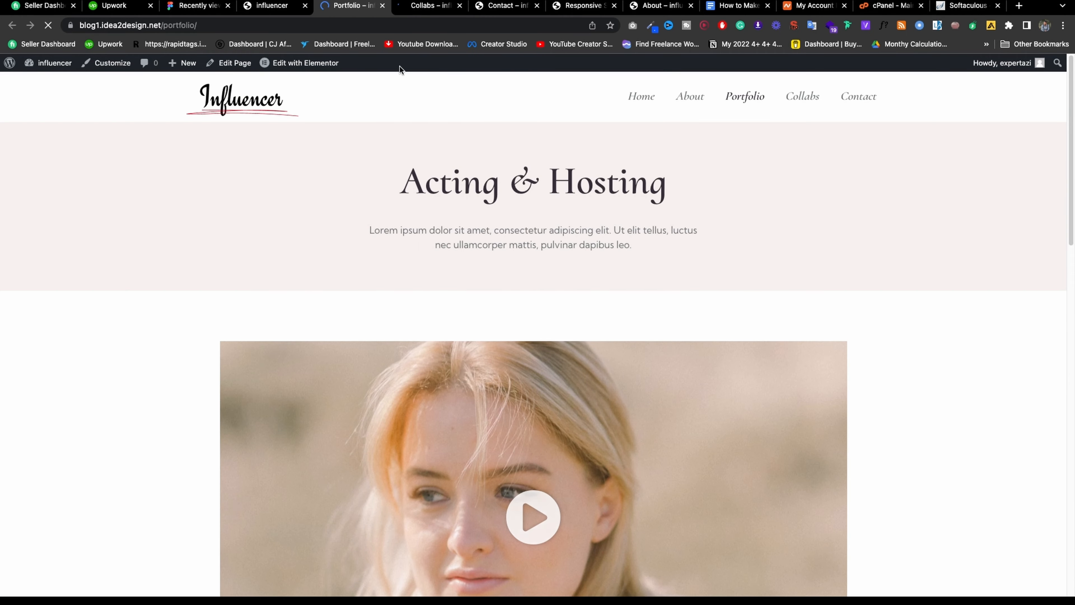
pyautogui.click(424, 5)
pyautogui.scroll(-8, 565, 220)
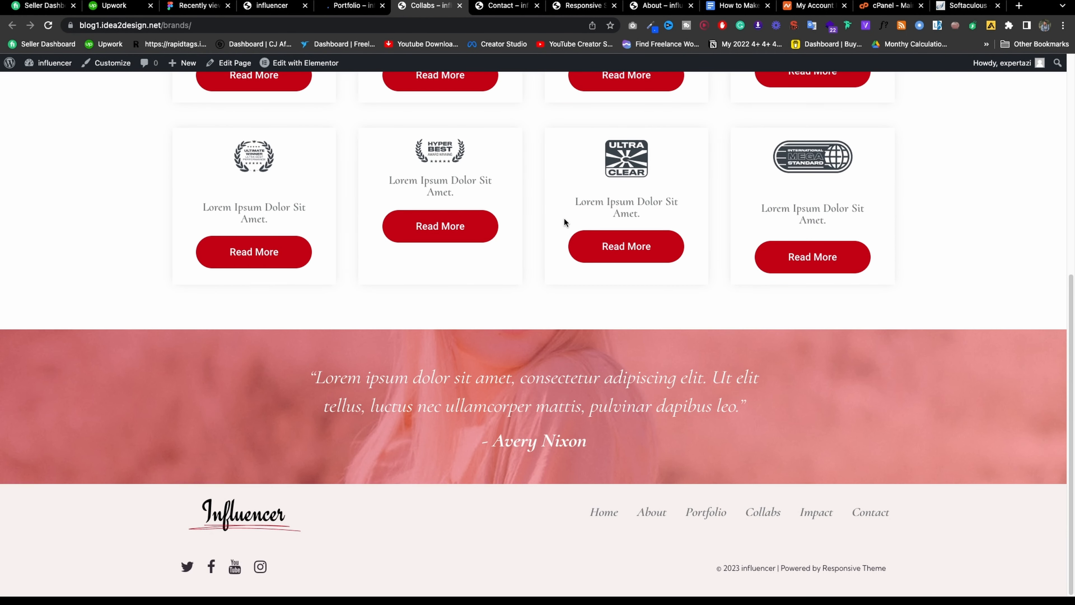
pyautogui.scroll(8, 565, 216)
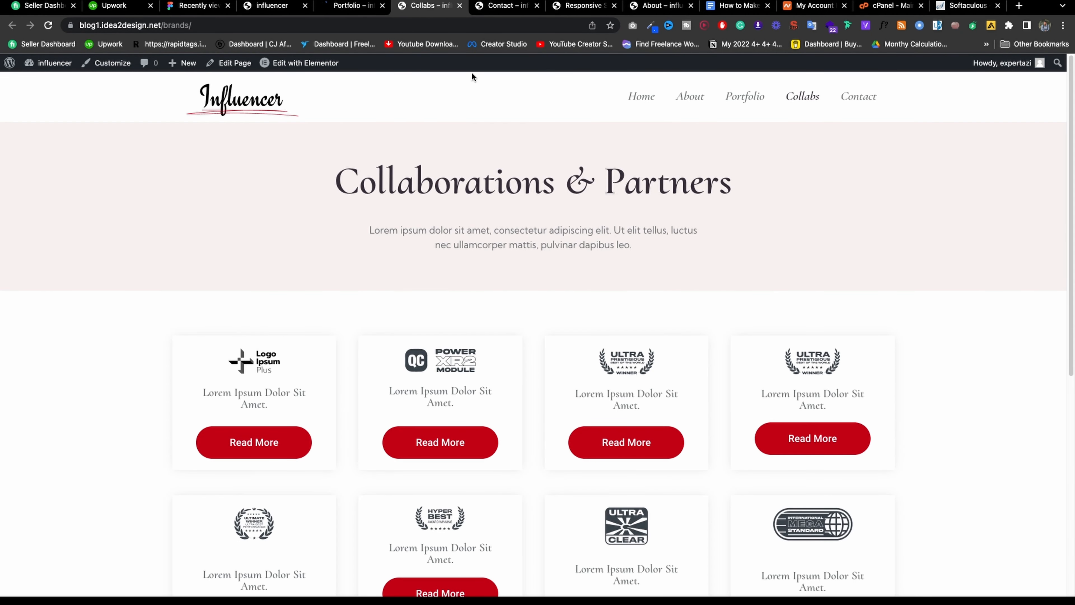
pyautogui.click(497, 7)
pyautogui.scroll(-8, 537, 188)
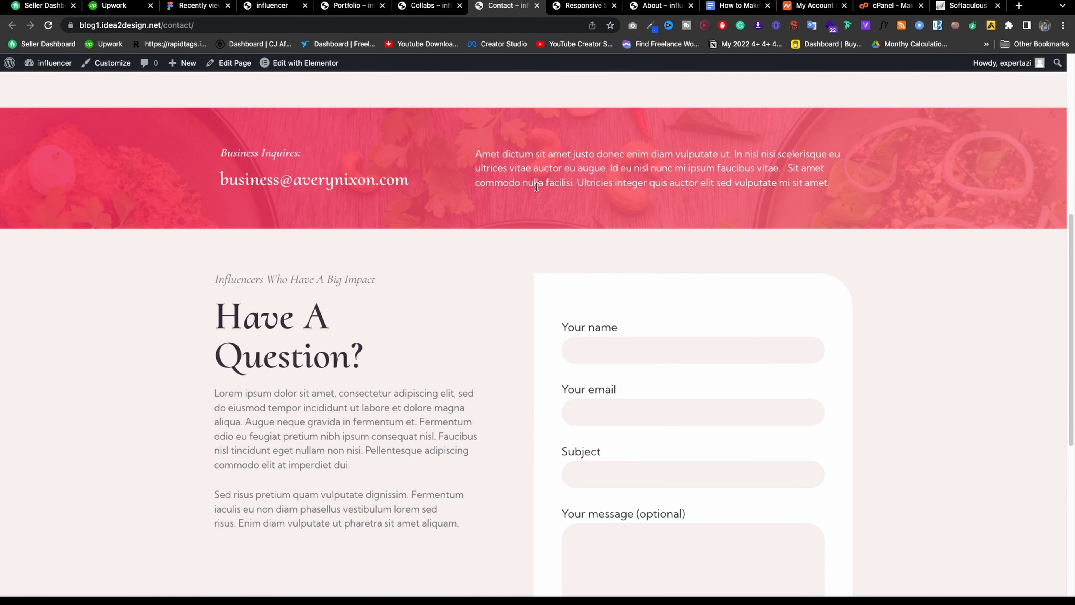
pyautogui.scroll(-7, 536, 187)
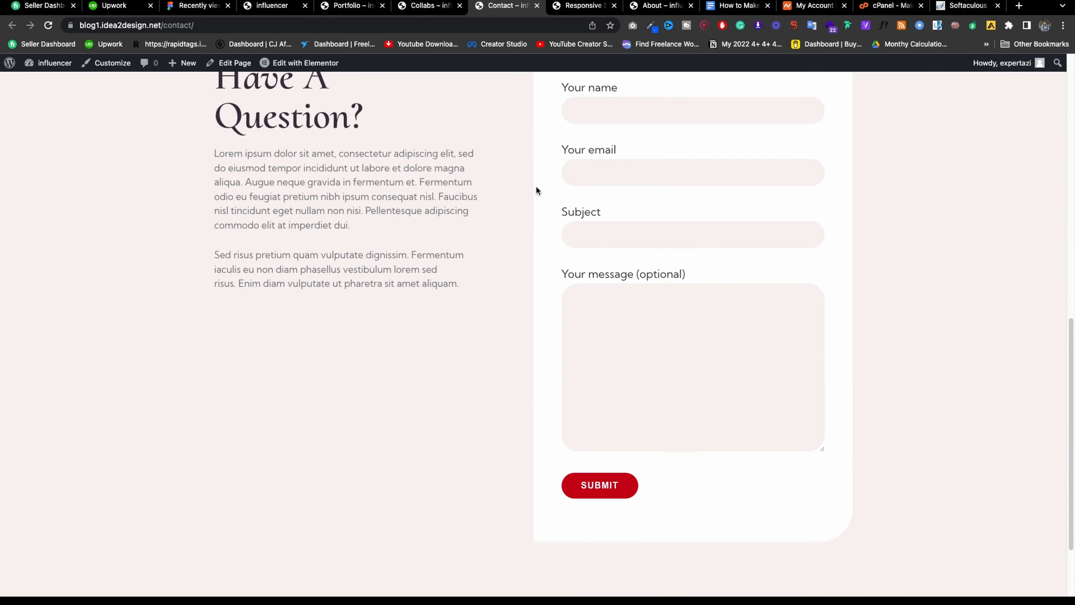
pyautogui.scroll(15, 652, 313)
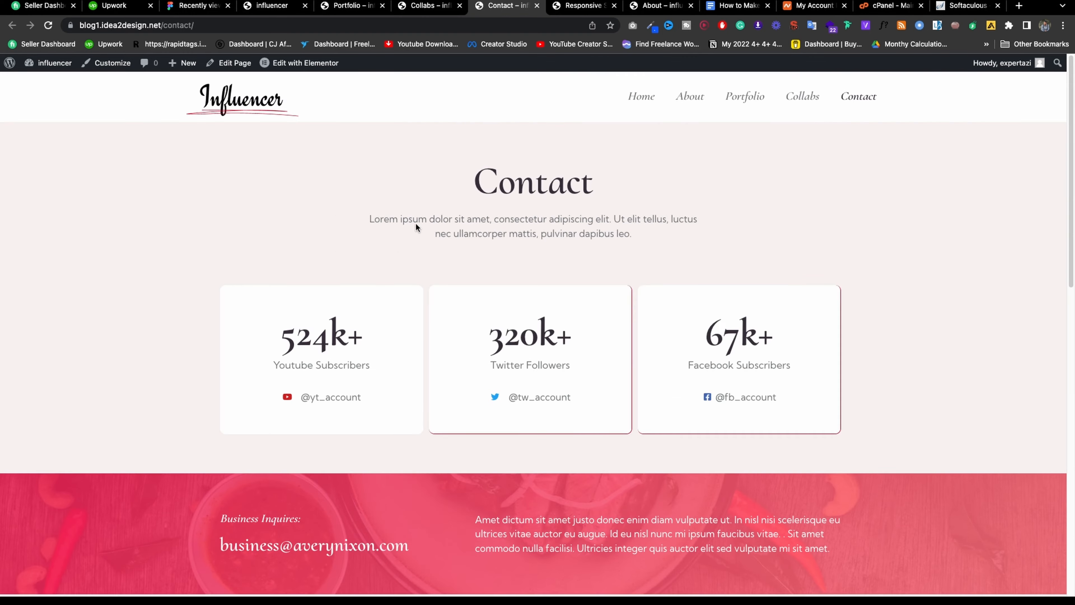
pyautogui.rightClick(280, 180)
# Open the DevTools device preview and emulate an iPhone XR.
pyautogui.click(306, 379)
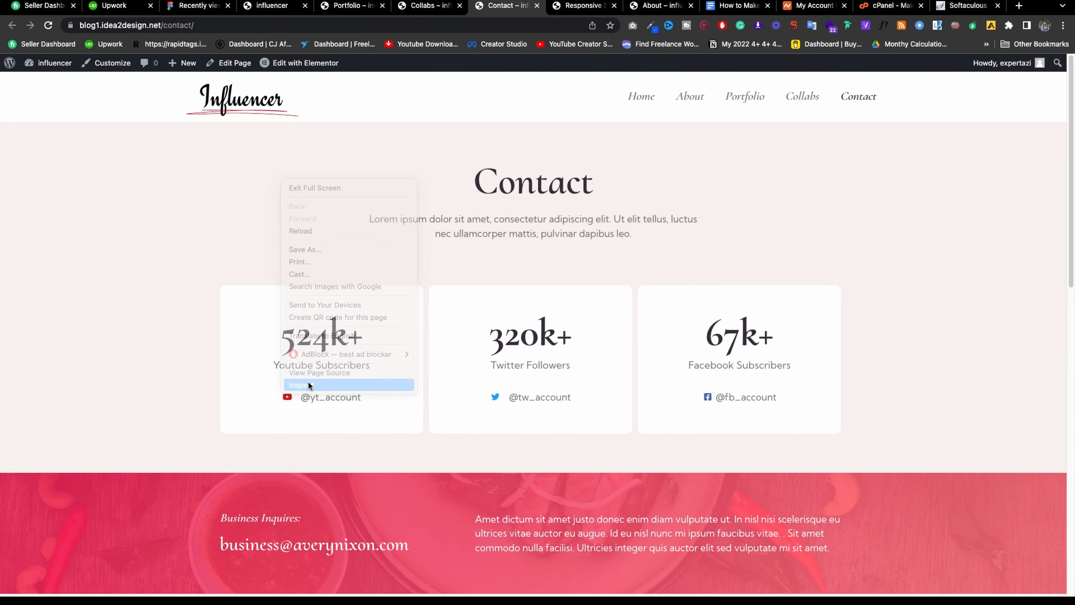
pyautogui.click(24, 335)
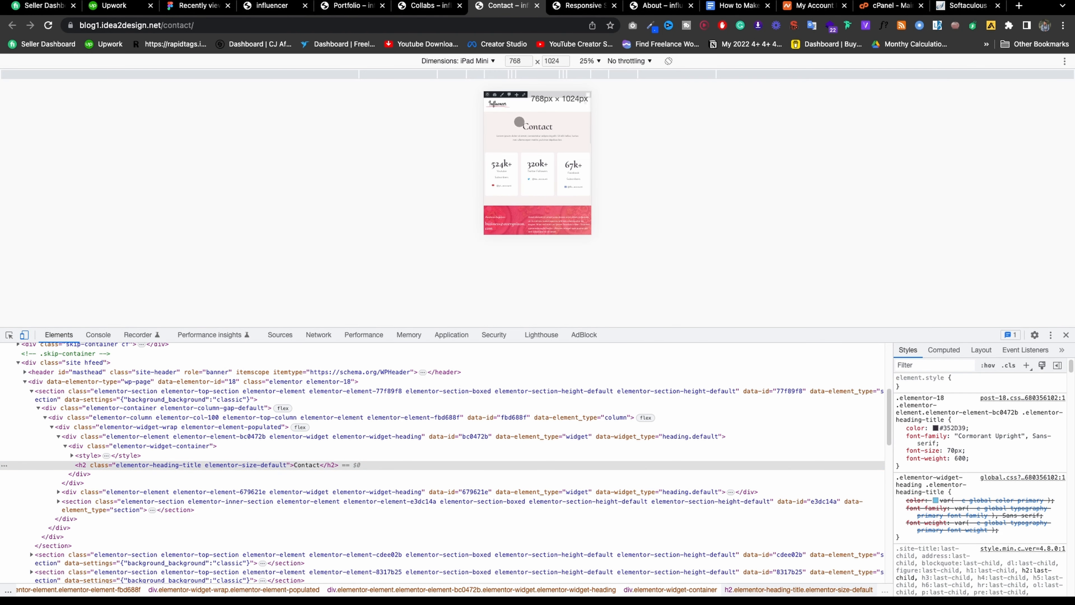
pyautogui.click(471, 61)
pyautogui.click(475, 104)
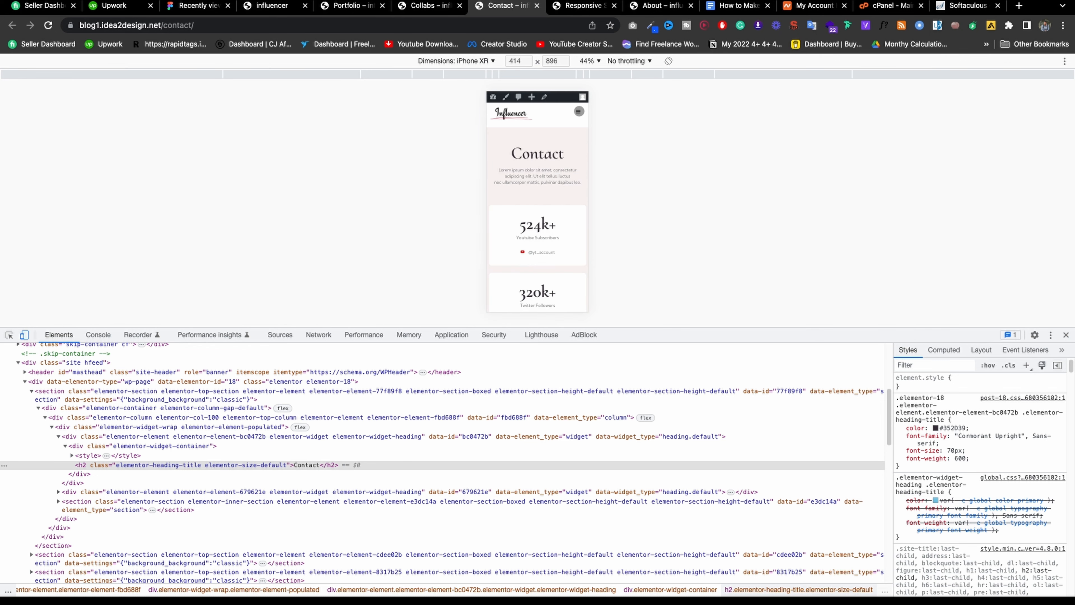
# Use the mobile menu to visit the Home and Portfolio pages in the iPhone XR preview.
pyautogui.click(578, 111)
pyautogui.click(578, 112)
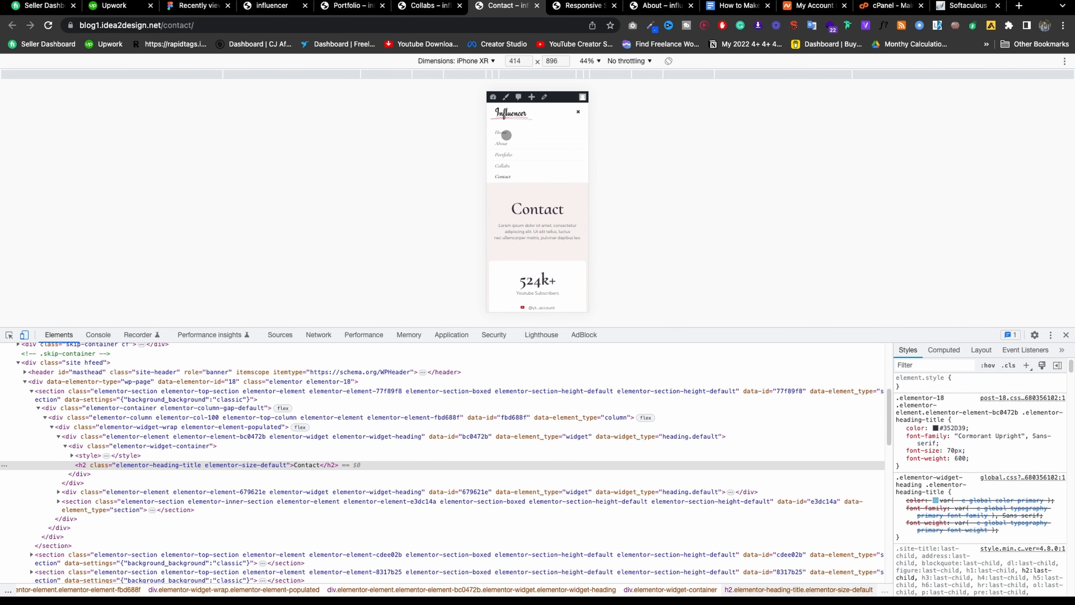
pyautogui.click(506, 133)
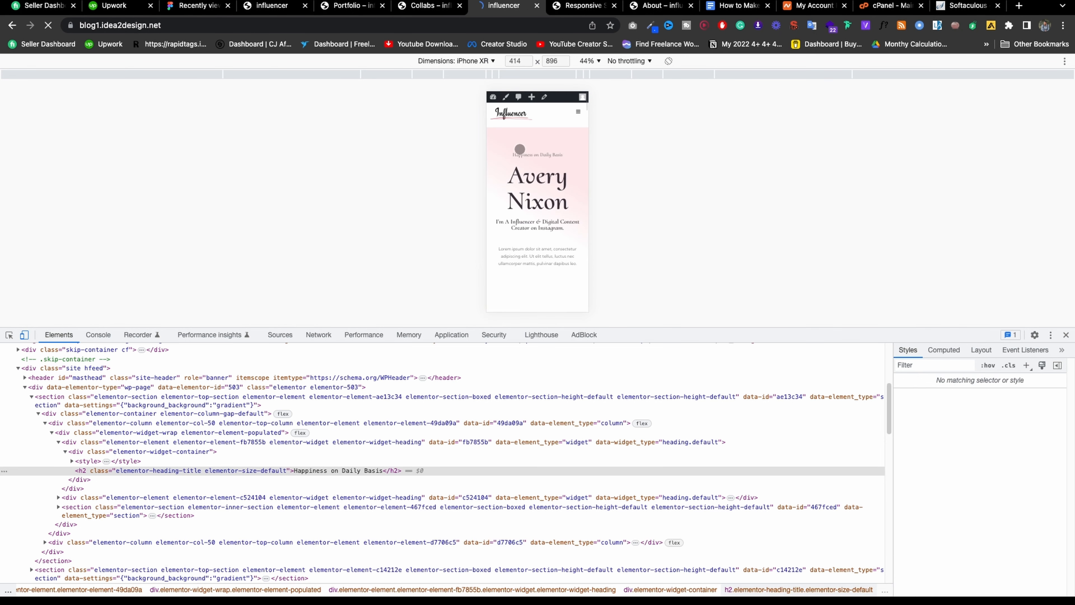
pyautogui.click(578, 111)
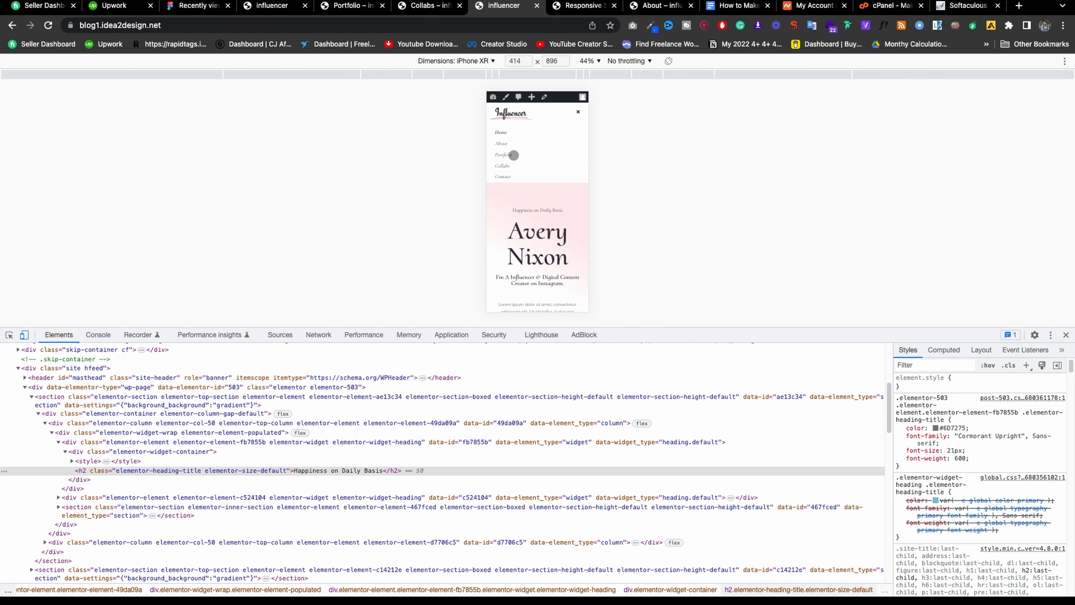
pyautogui.click(513, 155)
pyautogui.scroll(-10, 531, 169)
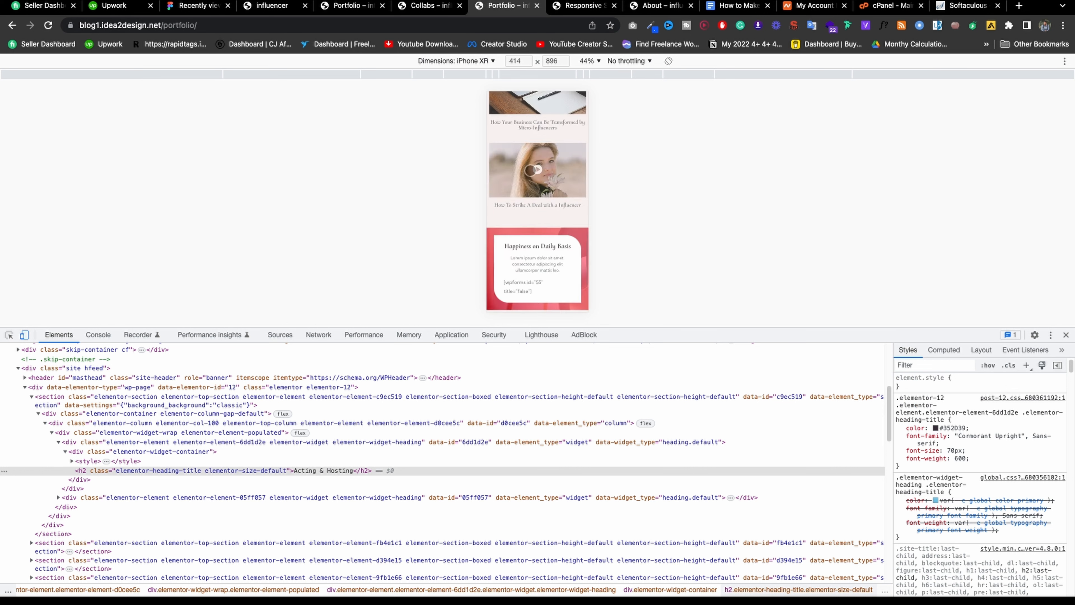
pyautogui.scroll(10, 531, 169)
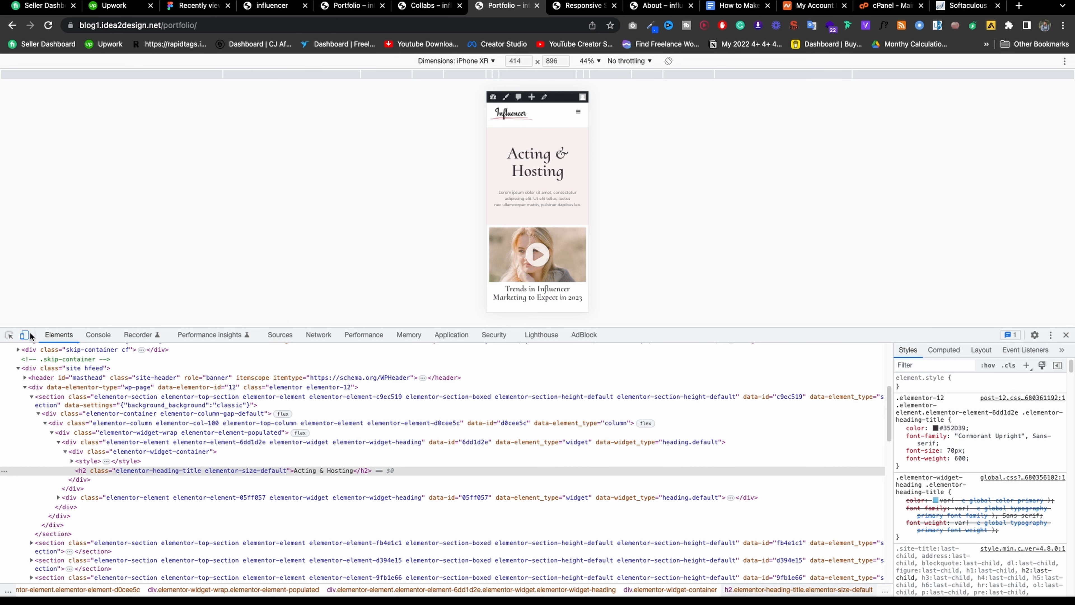
# Switch the emulated device to iPad Mini and scroll the page.
pyautogui.click(467, 61)
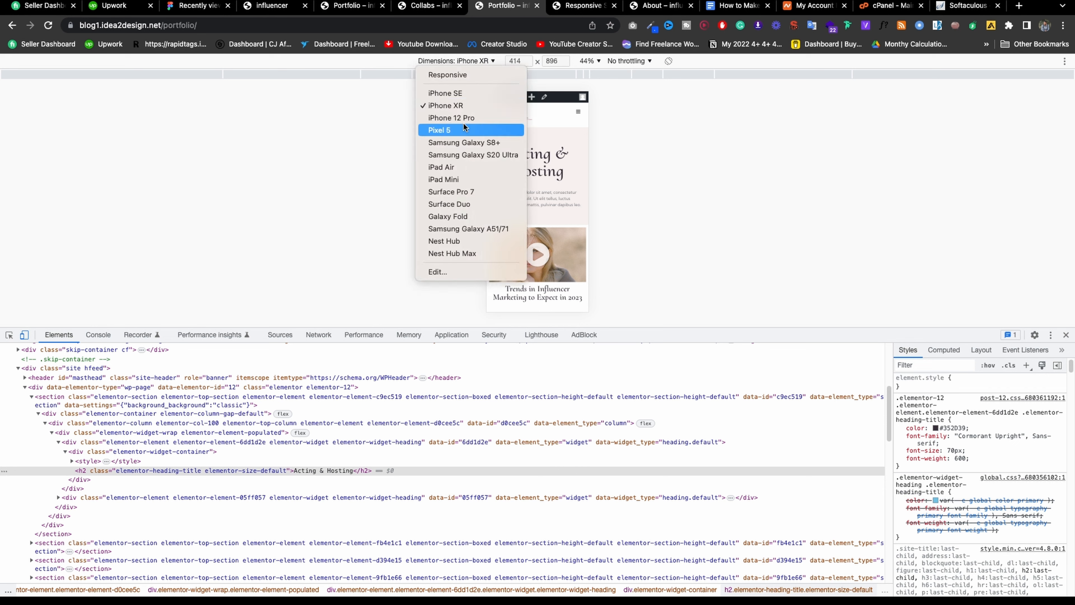
pyautogui.click(453, 180)
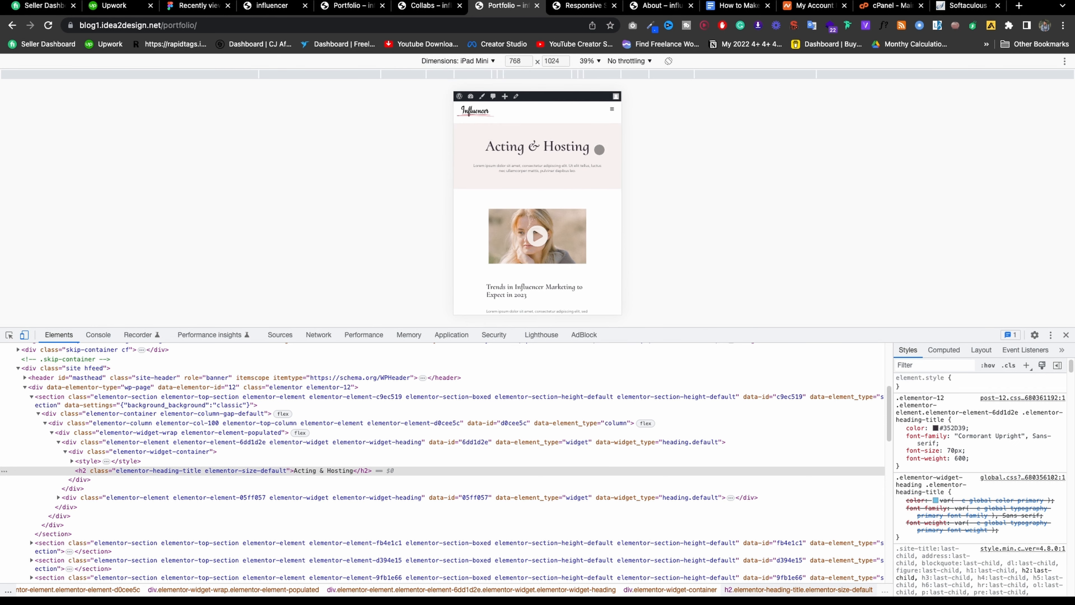
pyautogui.scroll(-10, 599, 149)
pyautogui.scroll(10, 566, 188)
# In the iPad Mini preview, go to About, then Home, through the hamburger menu.
pyautogui.click(611, 110)
pyautogui.click(467, 137)
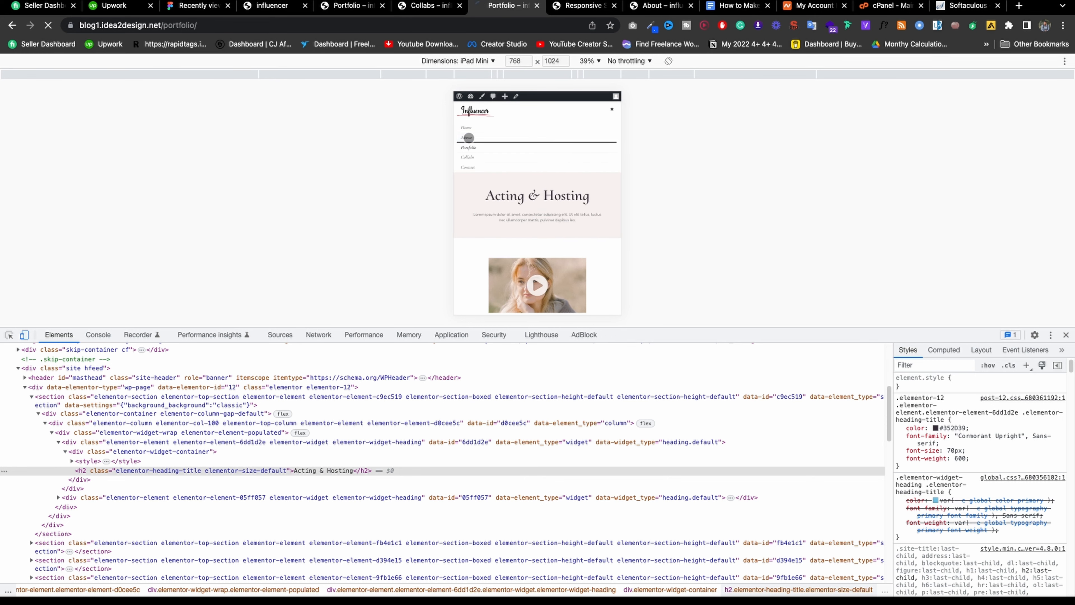
pyautogui.scroll(-10, 542, 179)
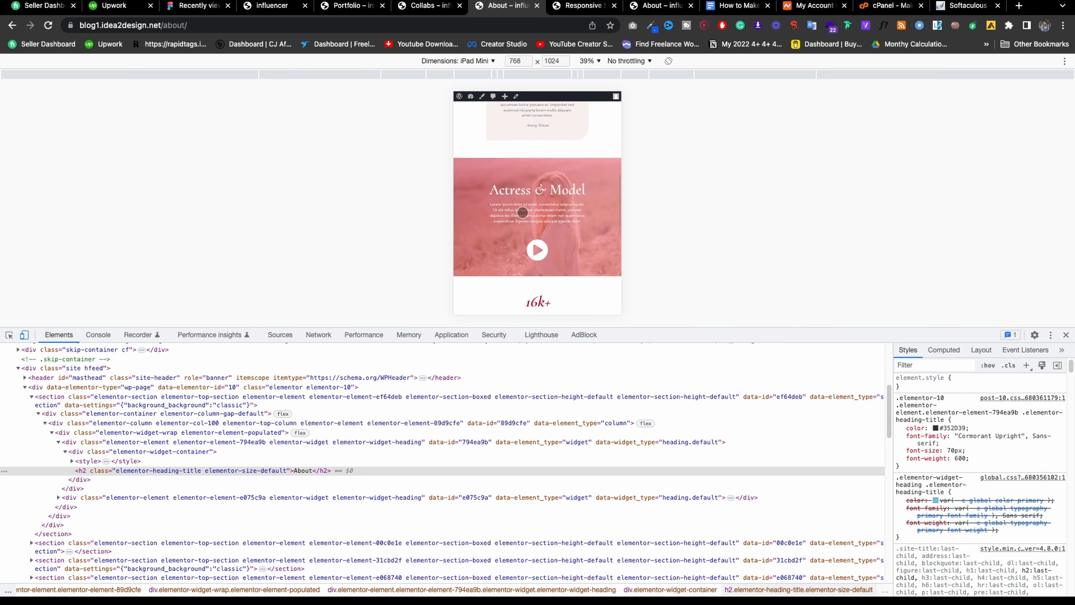
pyautogui.scroll(10, 541, 180)
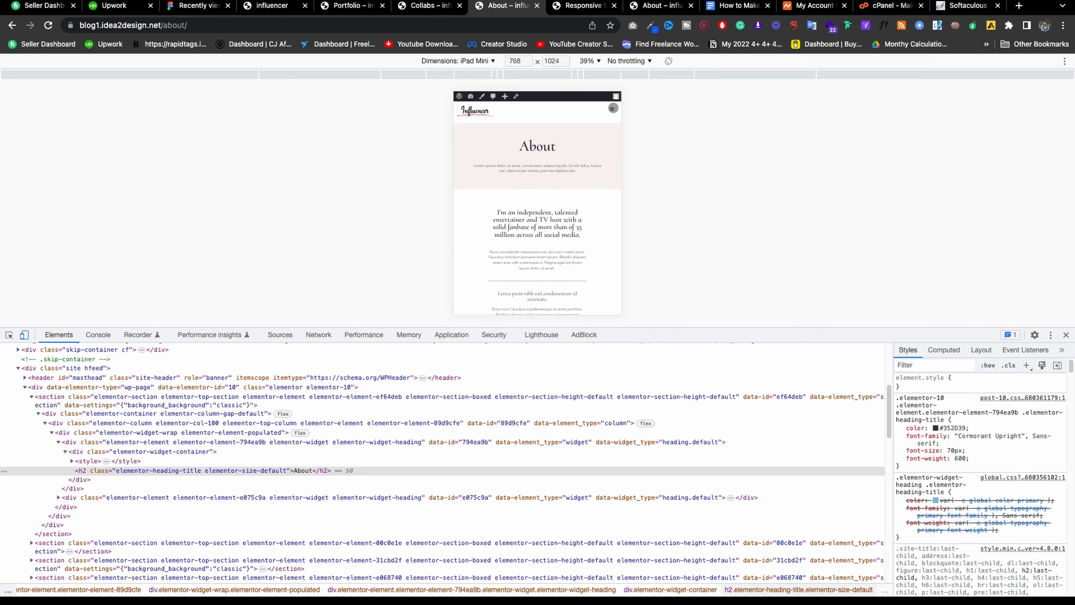
pyautogui.click(612, 109)
pyautogui.click(467, 127)
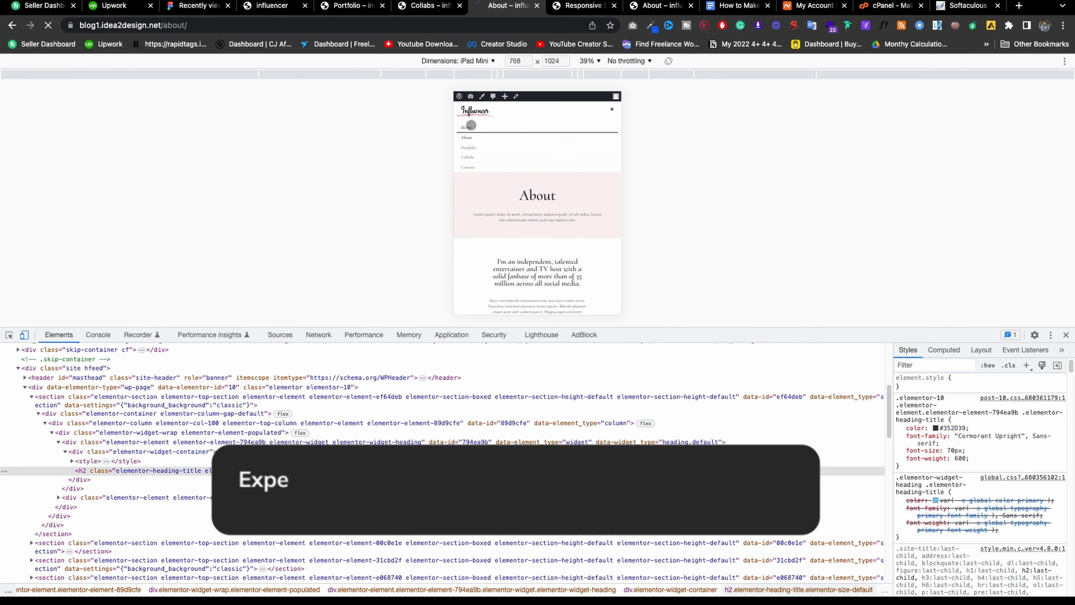
pyautogui.scroll(-20, 559, 201)
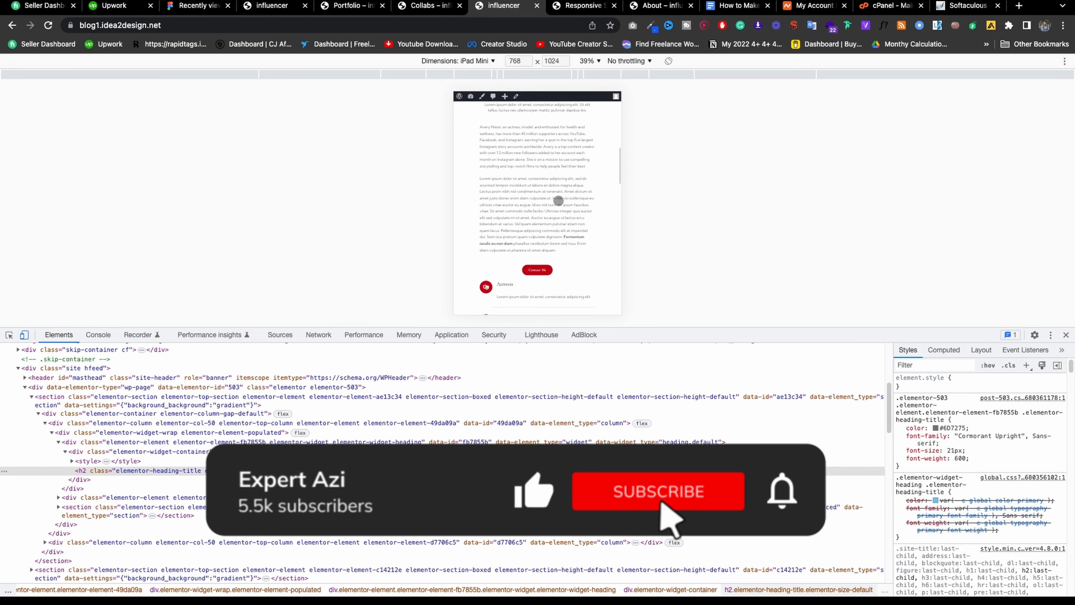
pyautogui.scroll(-10, 558, 200)
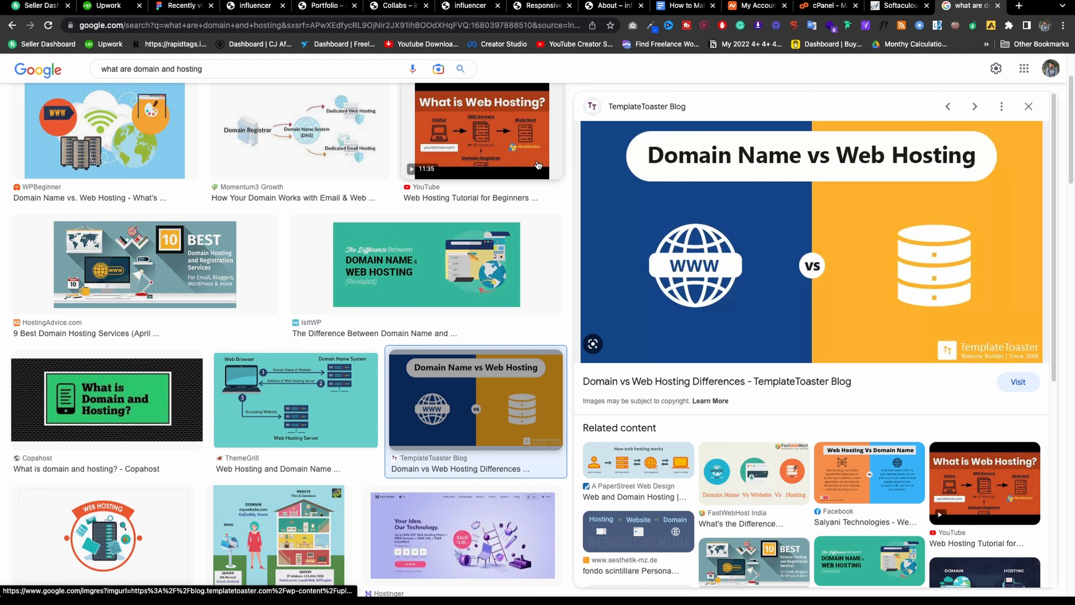
# Open Google's home page in a new tab from the image results' Google logo.
pyautogui.scroll(3, 254, 169)
pyautogui.rightClick(62, 81)
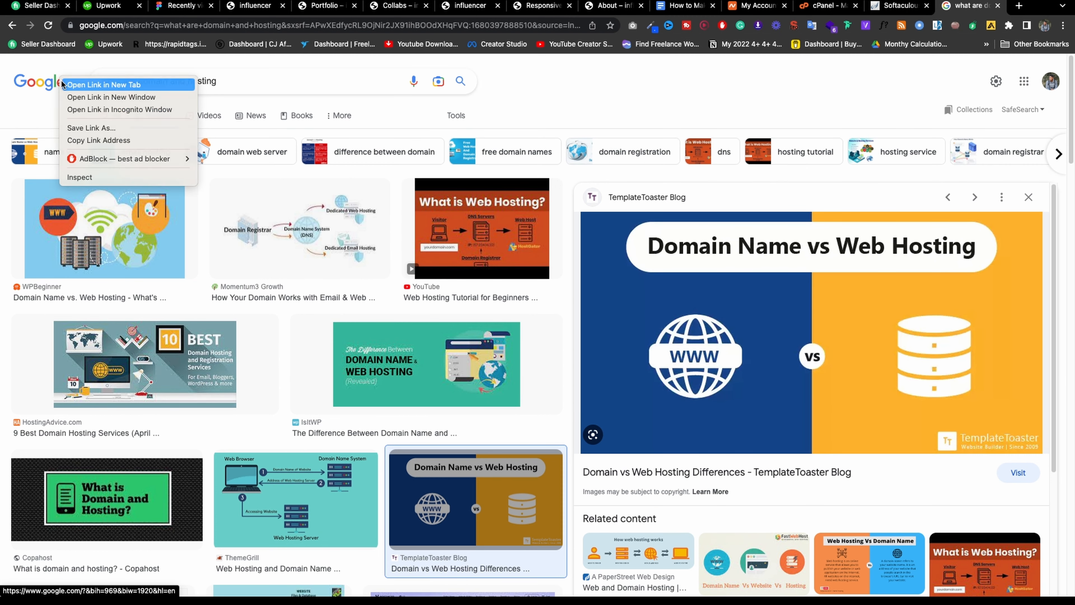
pyautogui.click(104, 84)
pyautogui.hotkey('ctrl', 'Tab')
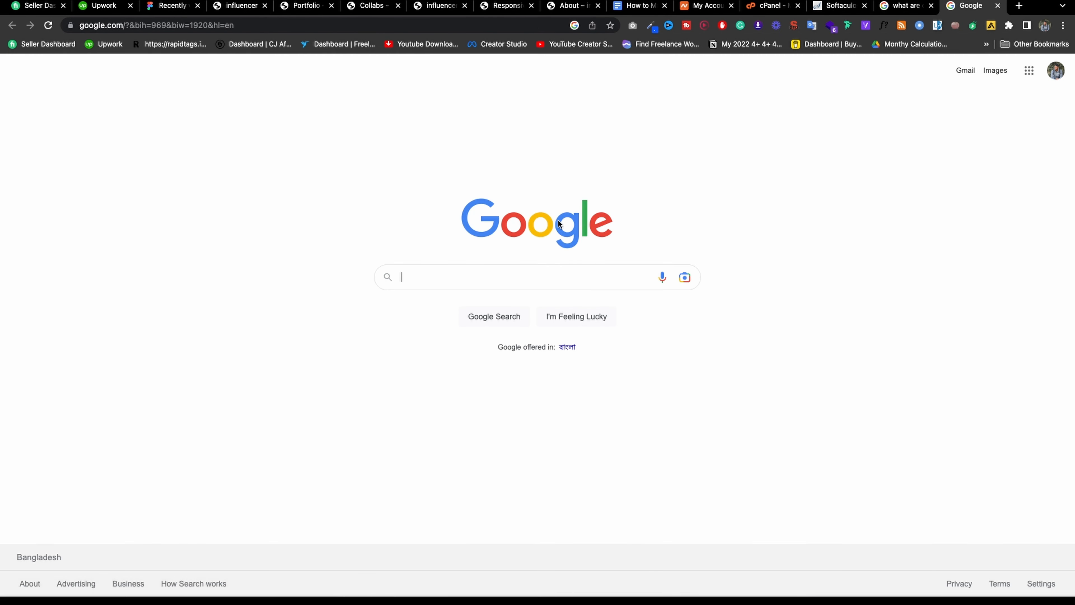
pyautogui.moveTo(576, 221); pyautogui.dragTo(228, 248)
# Return to the Influencer WordPress site and check its web address.
pyautogui.click(239, 5)
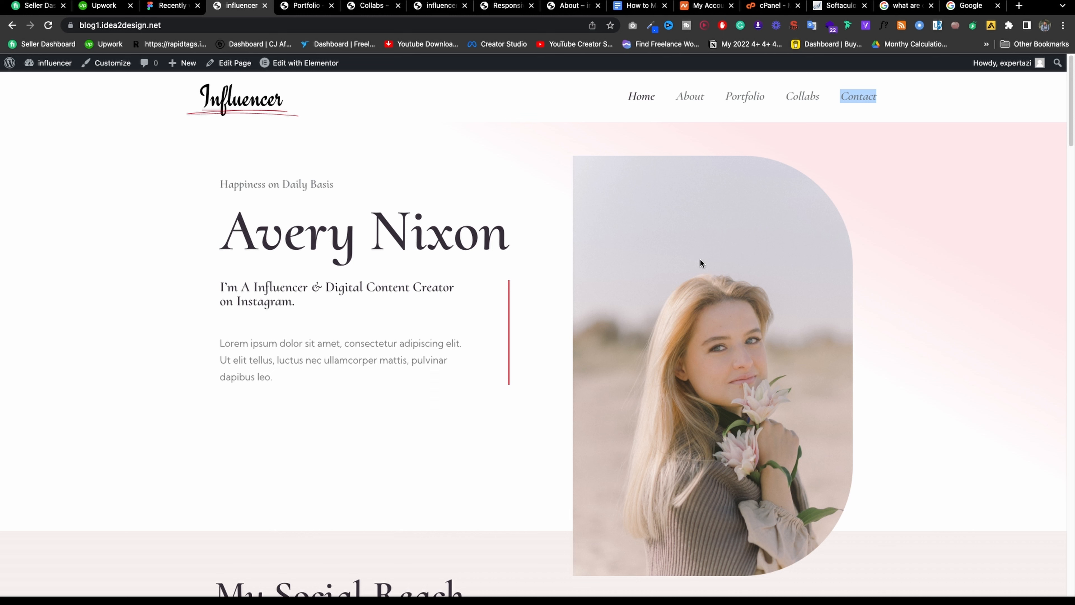
pyautogui.click(181, 27)
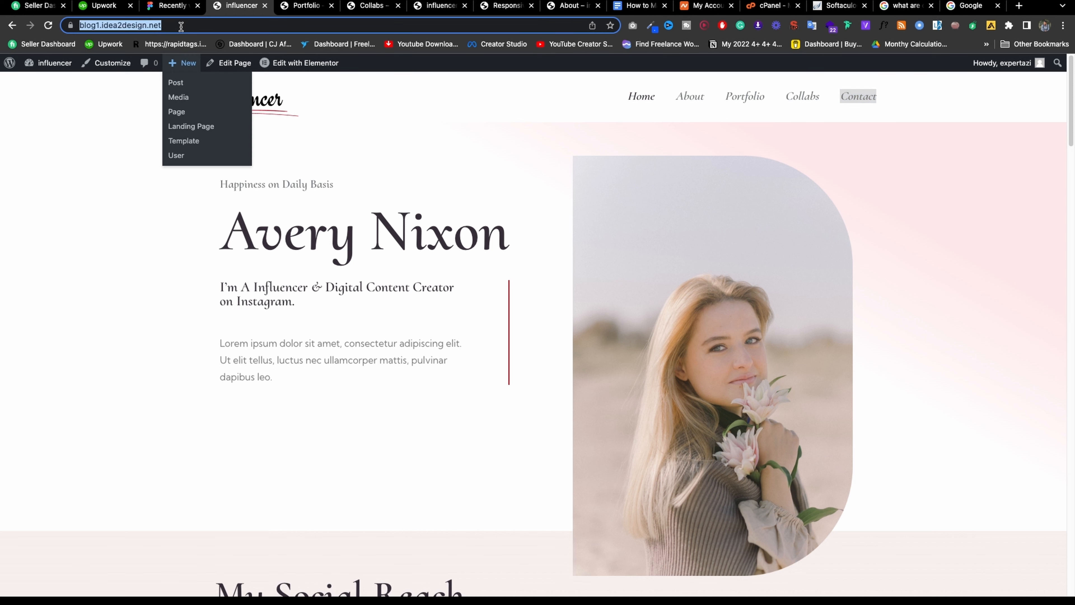
pyautogui.click(424, 252)
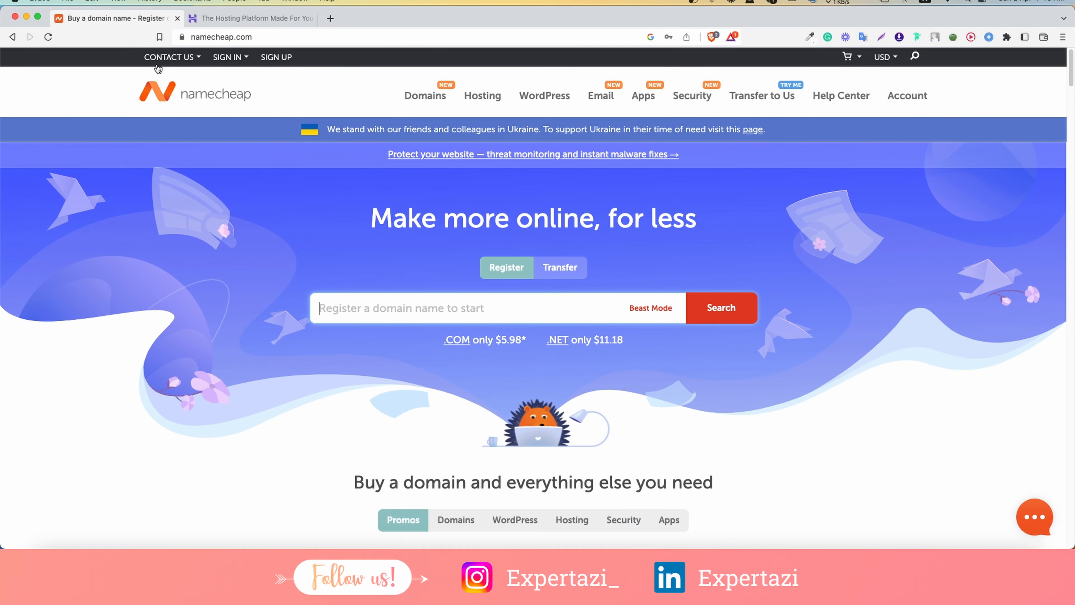
# Compare the Namecheap and Hostinger home pages, ending on Hostinger.
pyautogui.moveTo(198, 73)
pyautogui.click(273, 19)
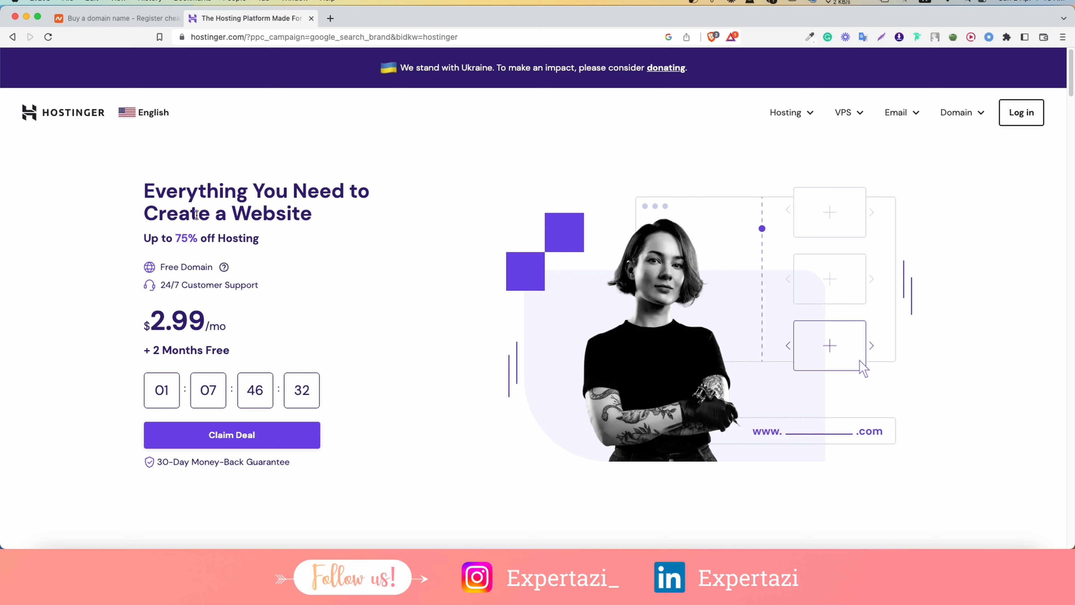
pyautogui.click(115, 18)
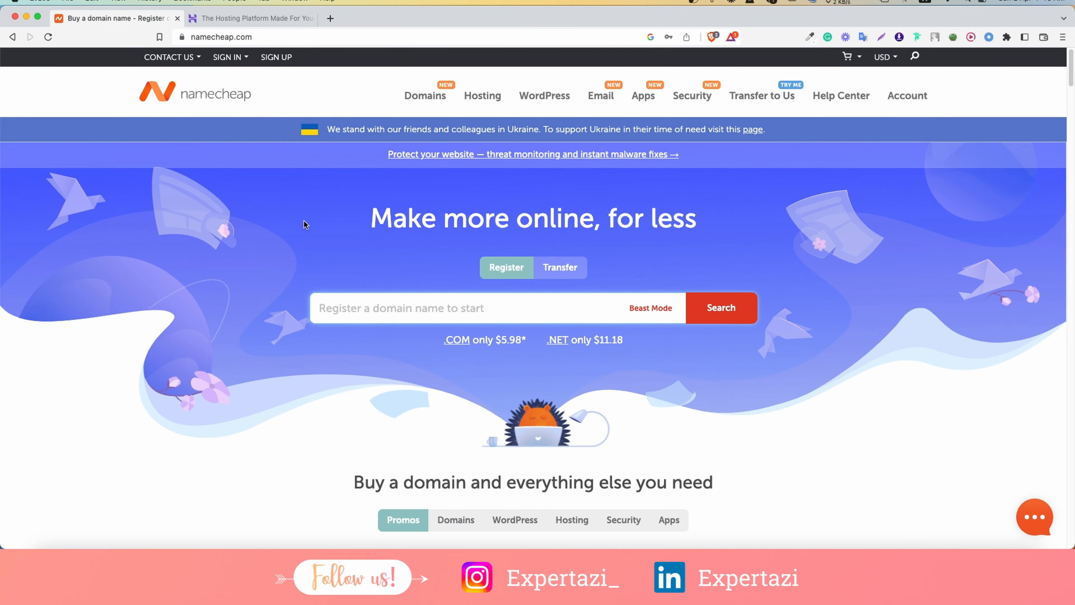
pyautogui.click(261, 22)
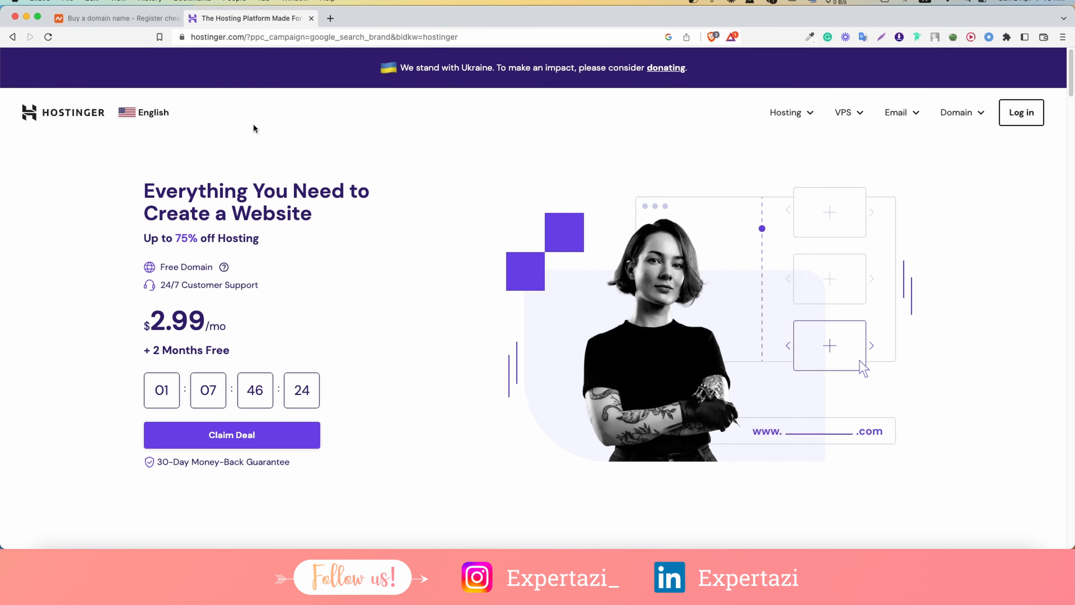
pyautogui.click(122, 19)
pyautogui.click(195, 24)
pyautogui.click(145, 23)
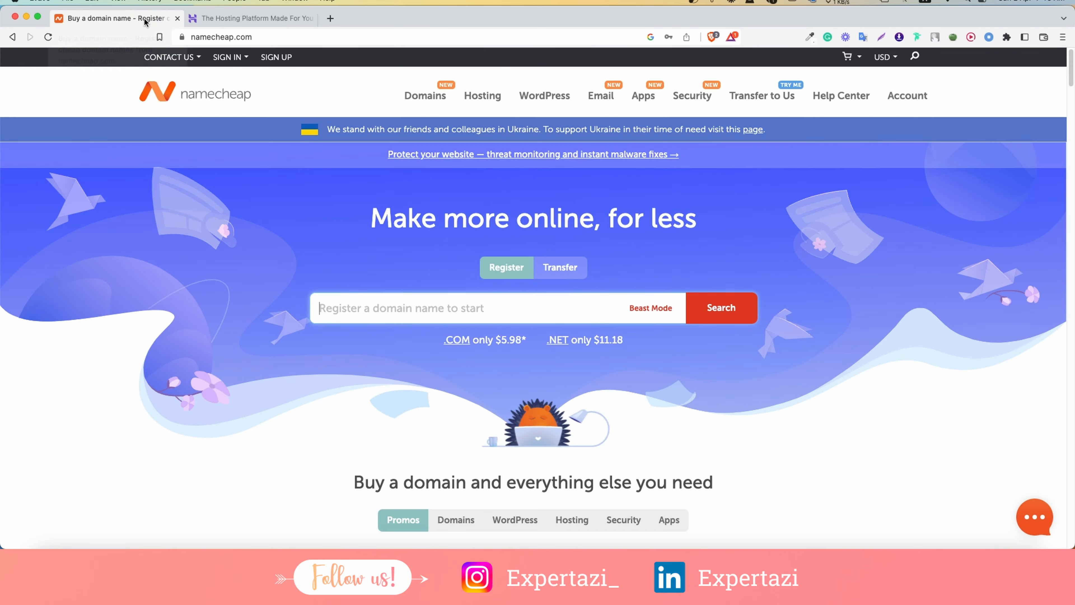
pyautogui.click(211, 19)
# Claim Hostinger's $2.99/mo Web Hosting deal and add it to the cart.
pyautogui.click(242, 443)
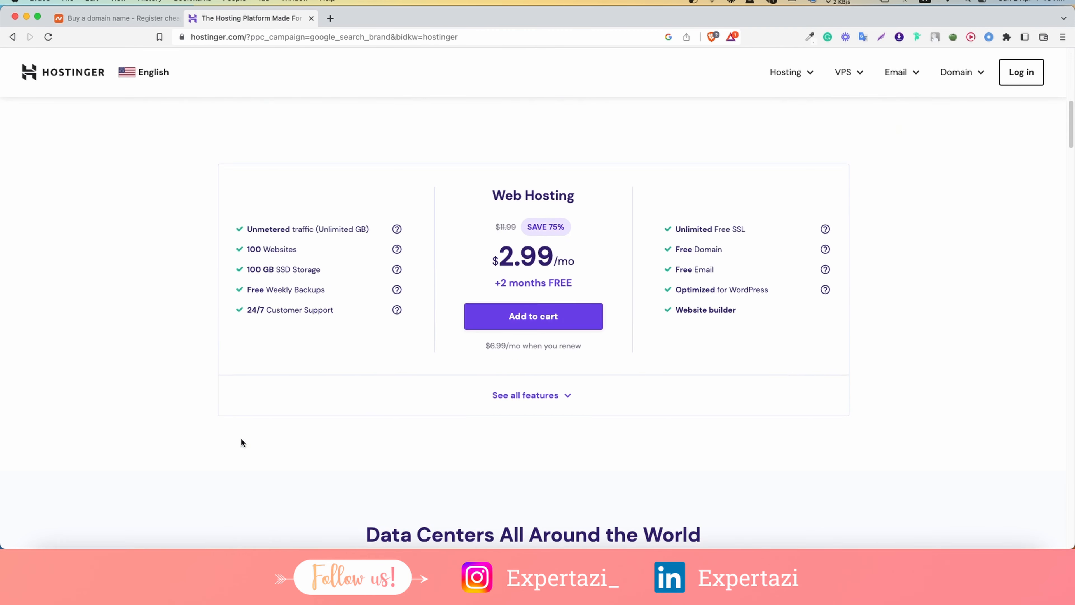
pyautogui.click(557, 265)
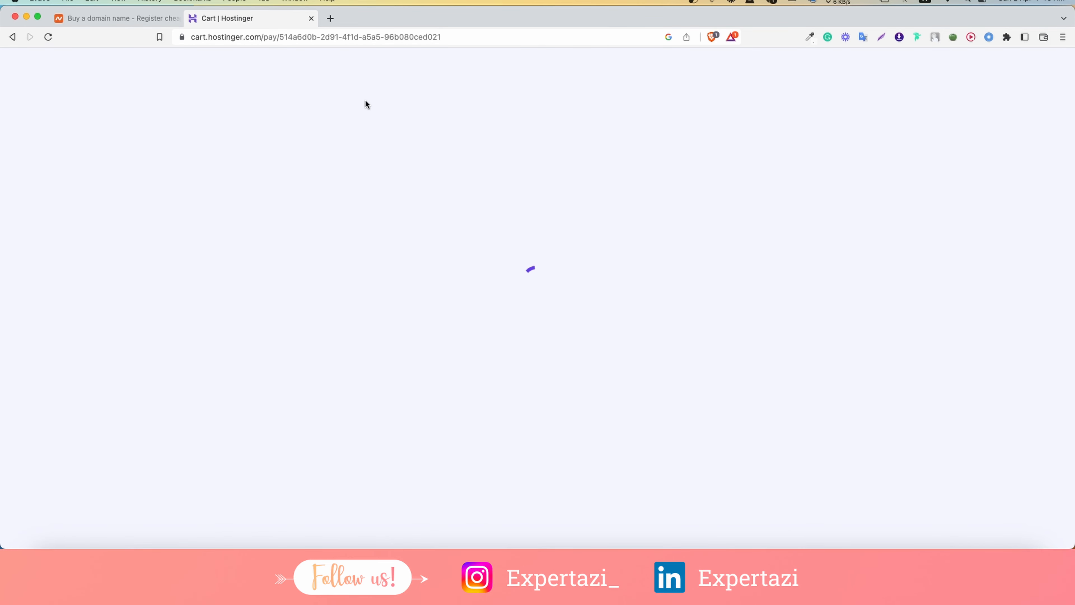
pyautogui.click(123, 18)
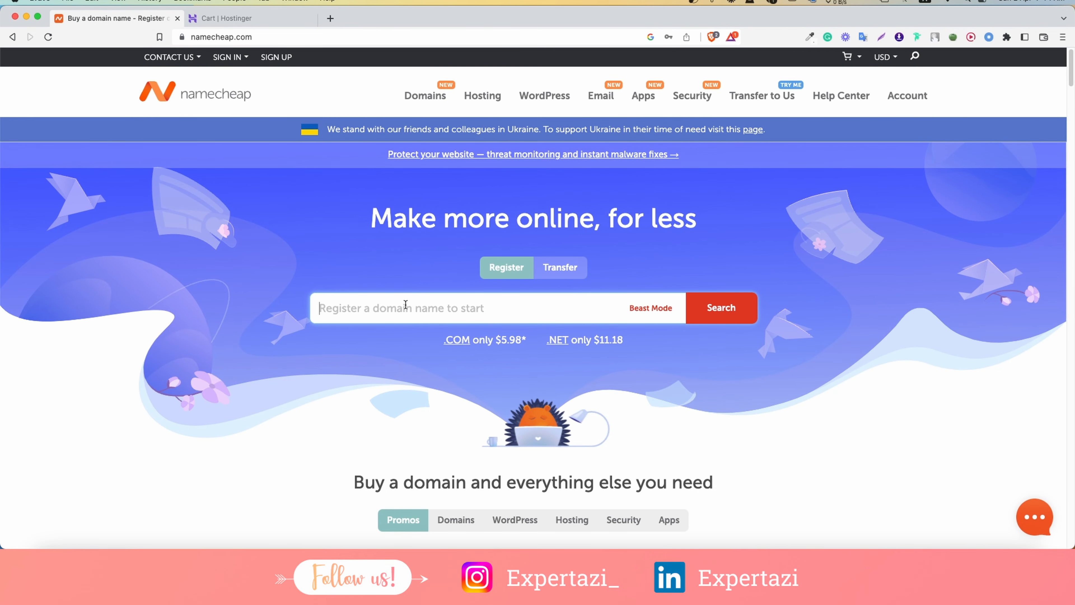
# Search Namecheap for heellodomain and add heellodomain.com to the cart.
pyautogui.write('heello')
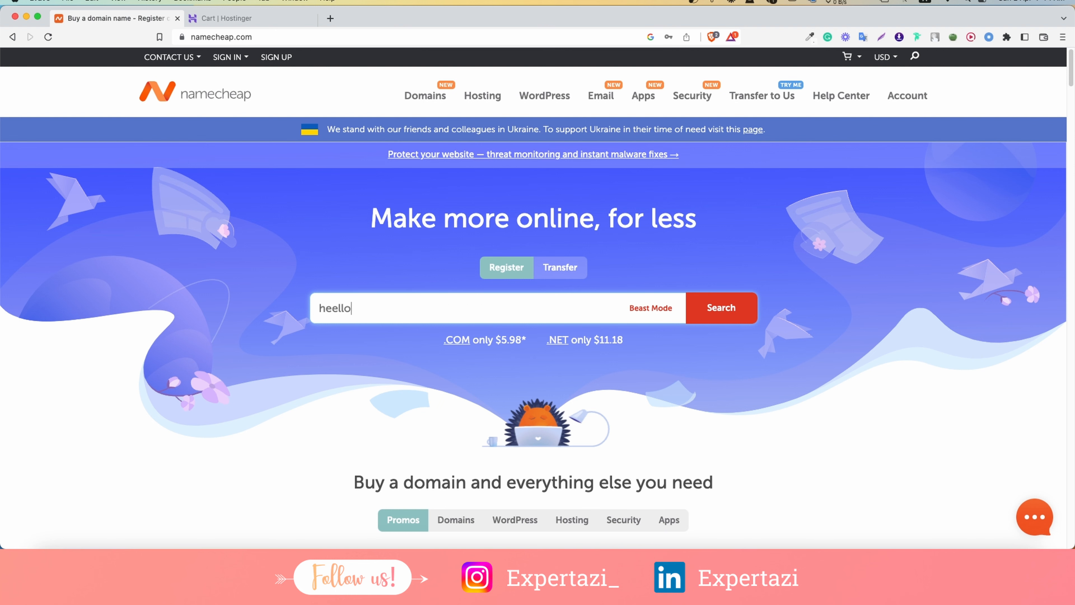
pyautogui.write('domain')
pyautogui.press('Return')
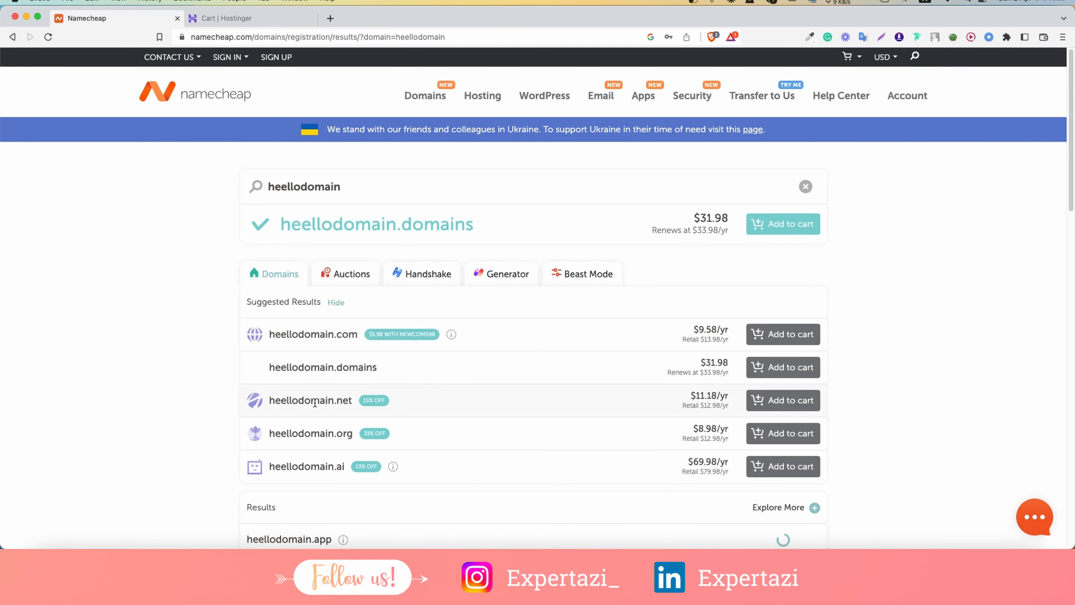
pyautogui.click(789, 335)
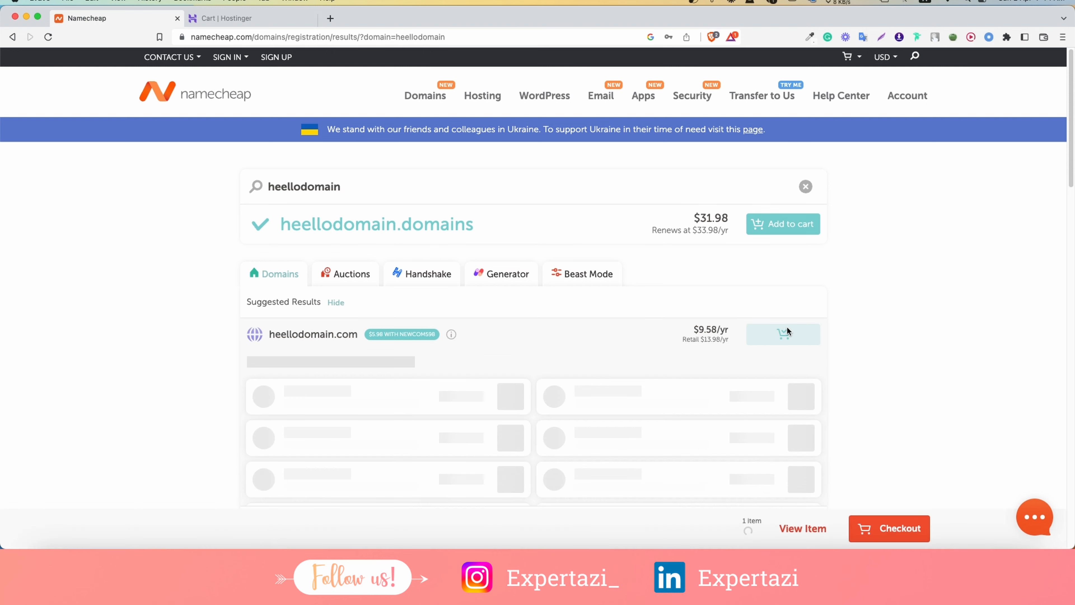
# Add the Web Hosting add-on and open the cart showing a $32.64 subtotal.
pyautogui.scroll(-1, 783, 284)
pyautogui.scroll(-1, 580, 288)
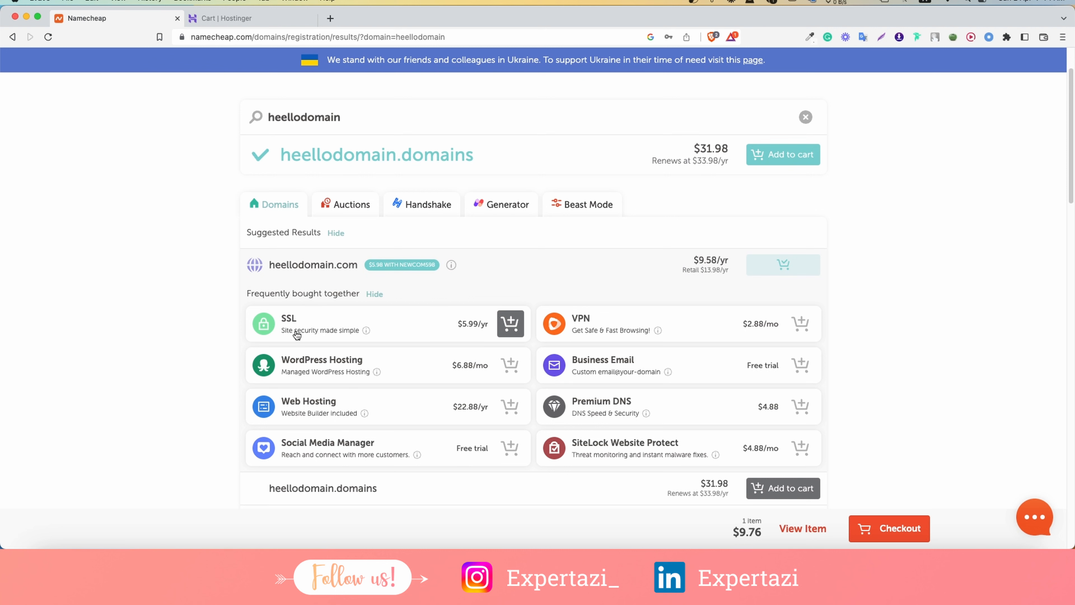
pyautogui.click(508, 409)
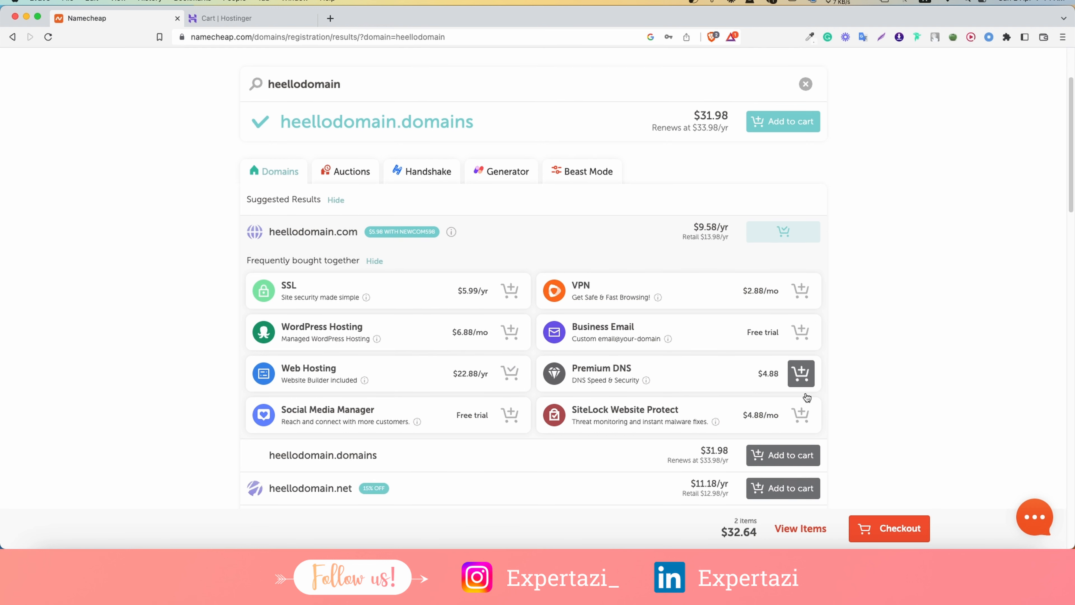
pyautogui.click(868, 530)
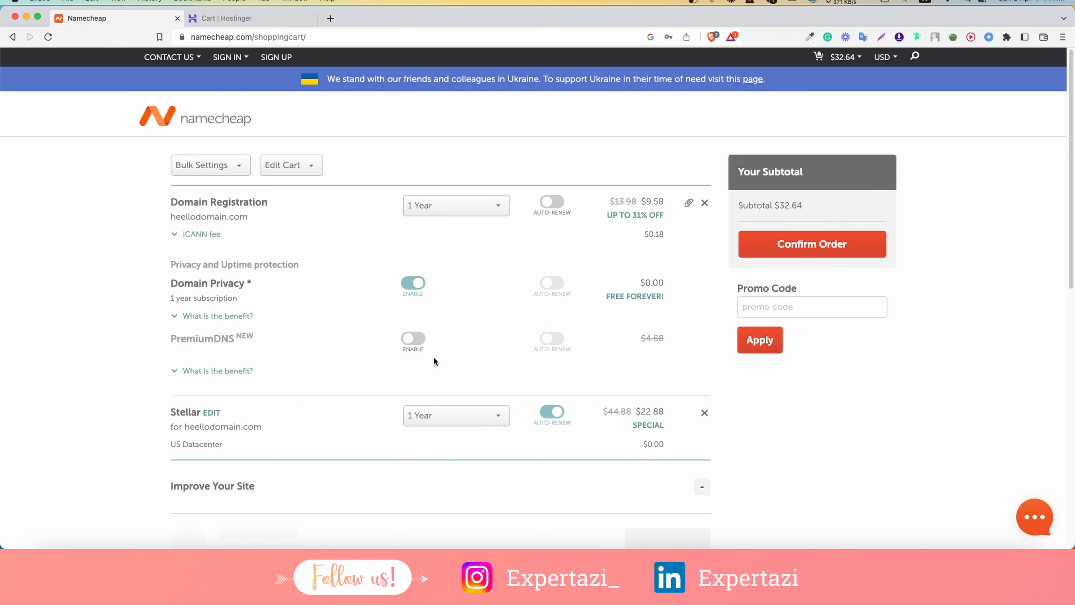
# Try Stellar terms of 2 Years and 1 Year, settling on 1 Month for a $14.24 subtotal.
pyautogui.click(447, 419)
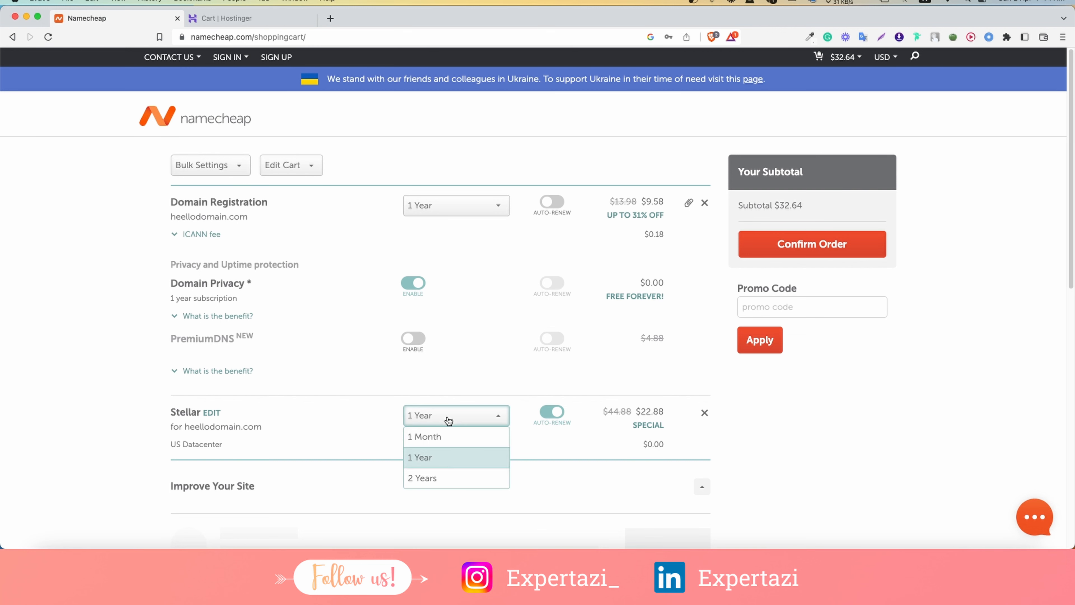
pyautogui.click(439, 478)
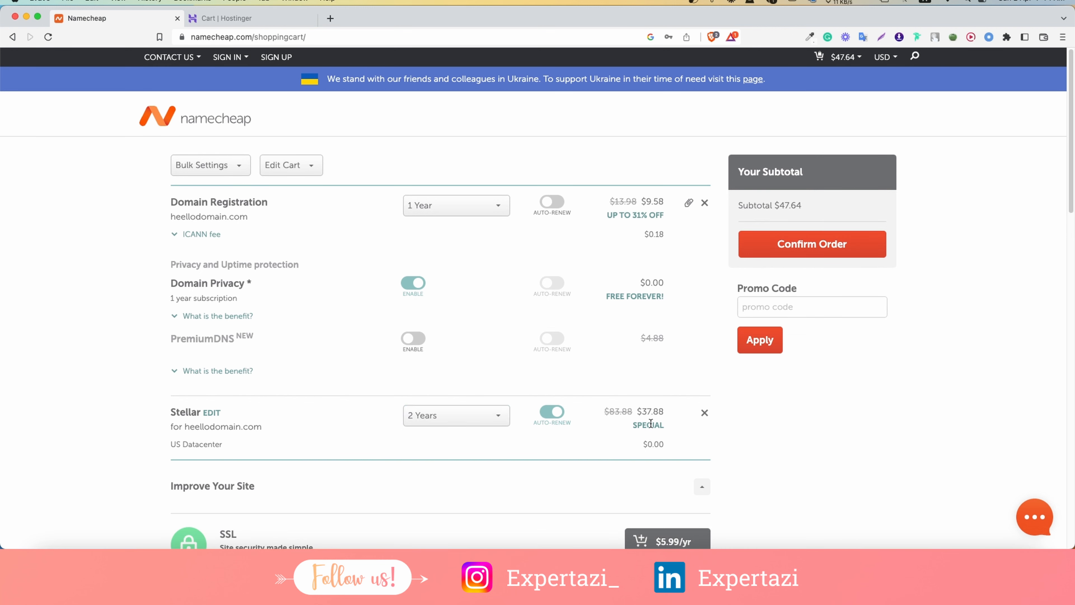
pyautogui.moveTo(666, 414); pyautogui.dragTo(648, 413)
pyautogui.click(487, 414)
pyautogui.click(440, 456)
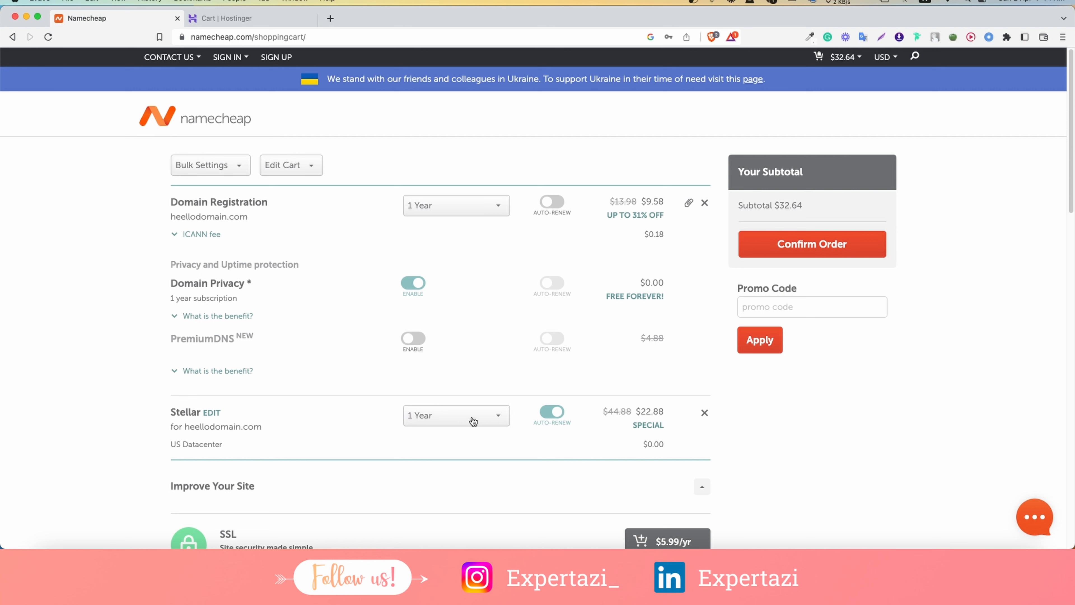
pyautogui.click(453, 417)
pyautogui.click(423, 435)
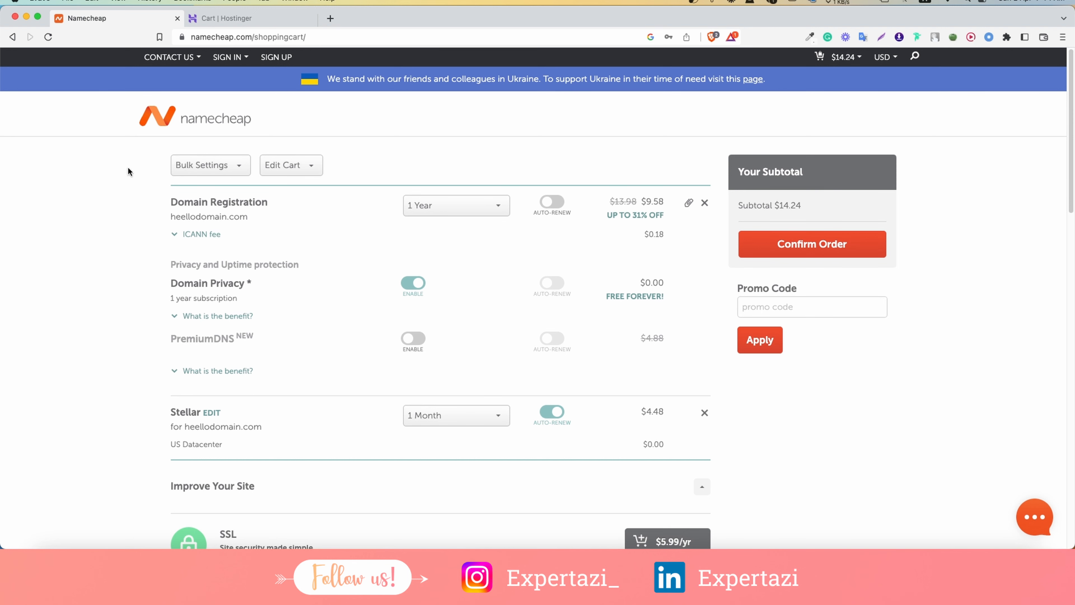
pyautogui.click(12, 42)
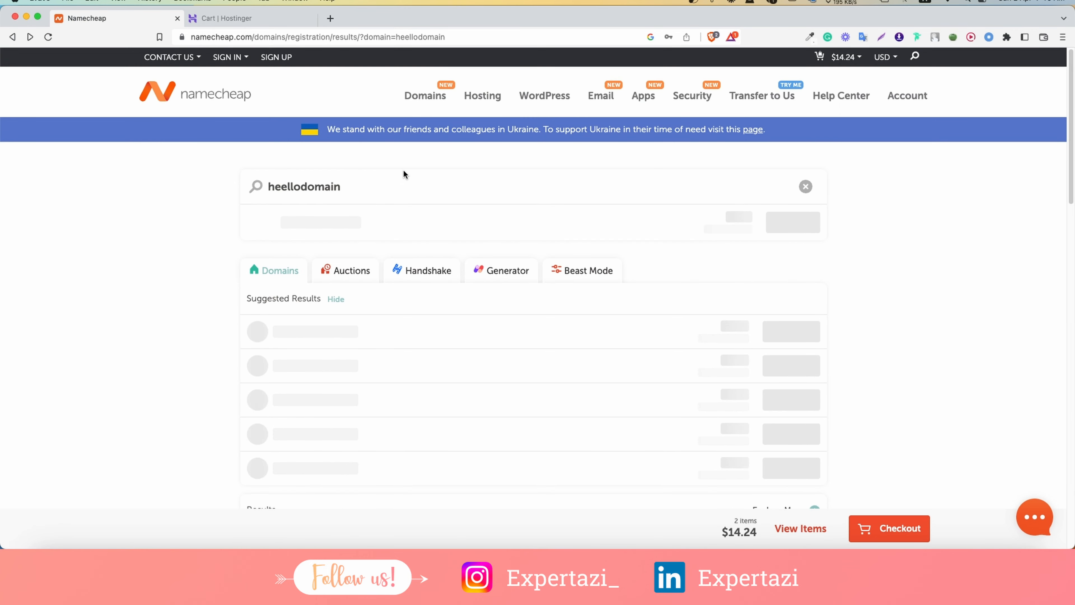
# Open Namecheap's Managed WordPress Hosting page in a new tab.
pyautogui.moveTo(553, 97)
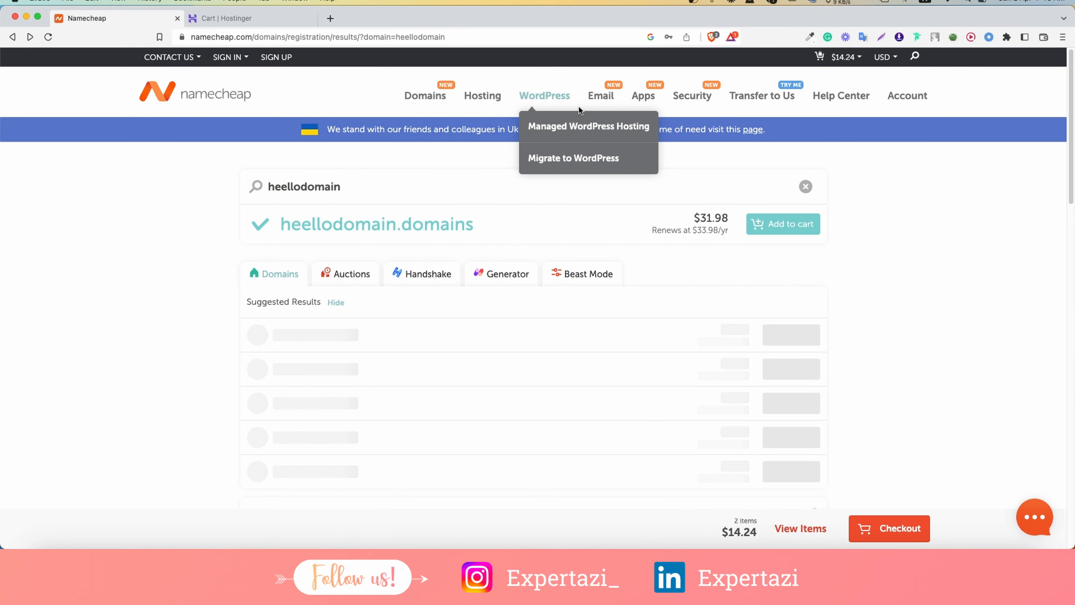
pyautogui.rightClick(559, 123)
pyautogui.click(595, 130)
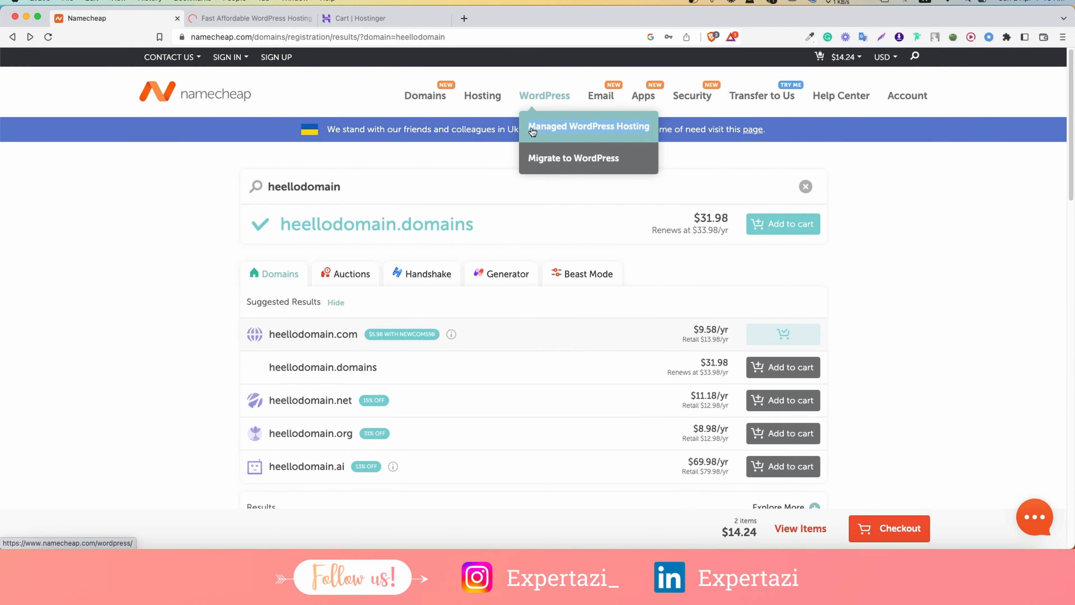
# View the EasyWP Starter, Turbo and Supersonic plan prices from $34.88/year.
pyautogui.click(260, 18)
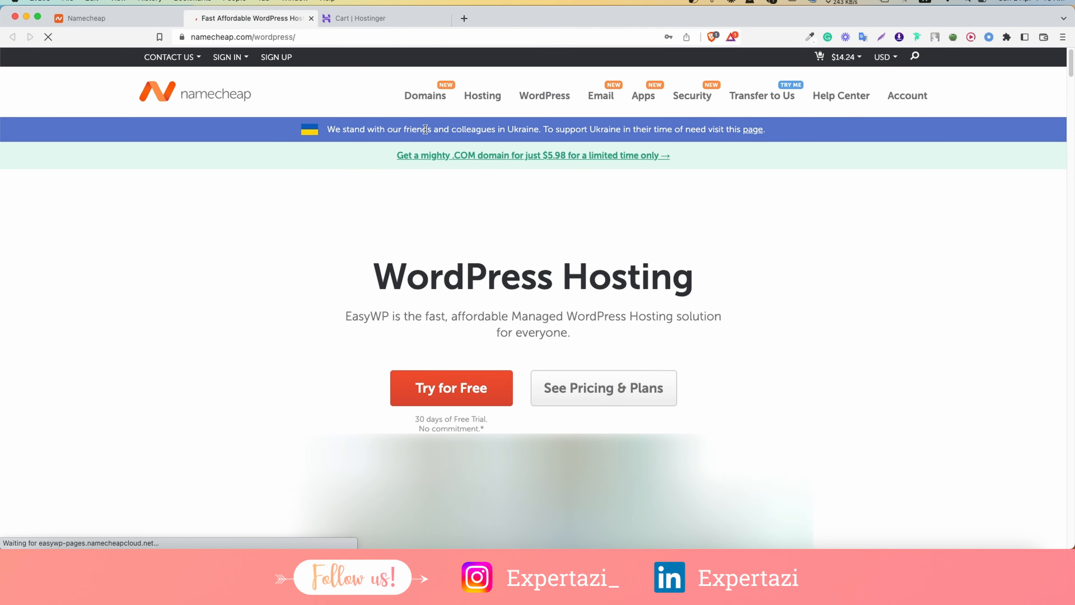
pyautogui.scroll(-4, 427, 199)
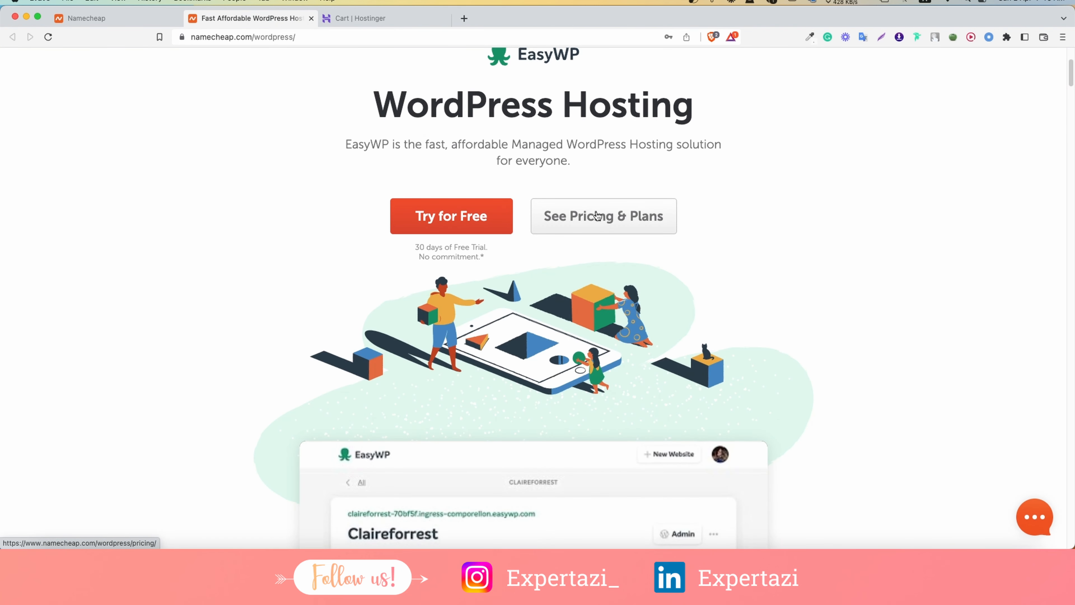
pyautogui.click(597, 216)
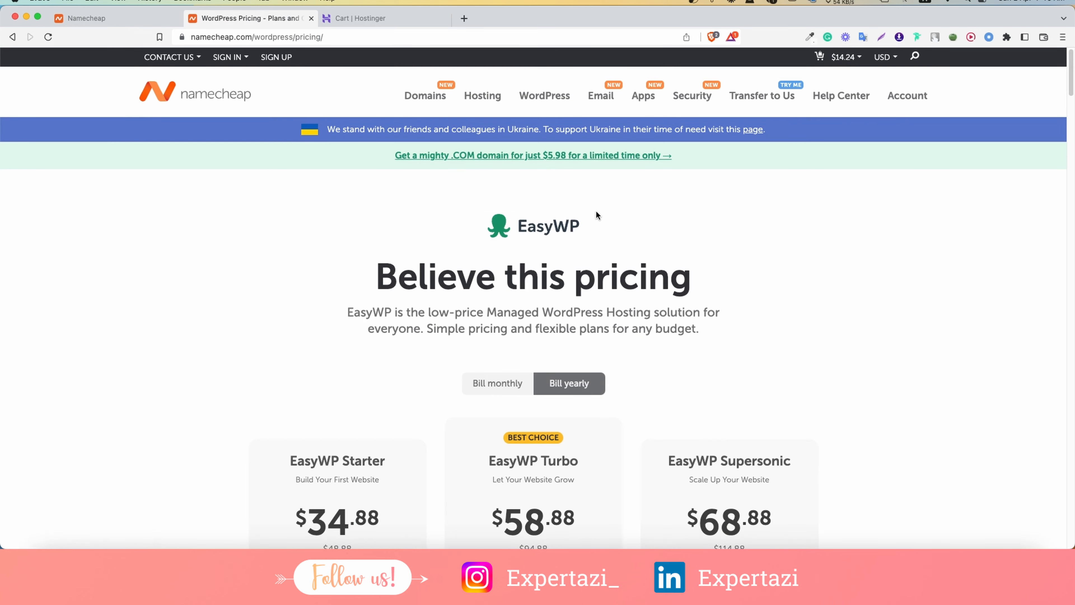
pyautogui.scroll(-5, 596, 212)
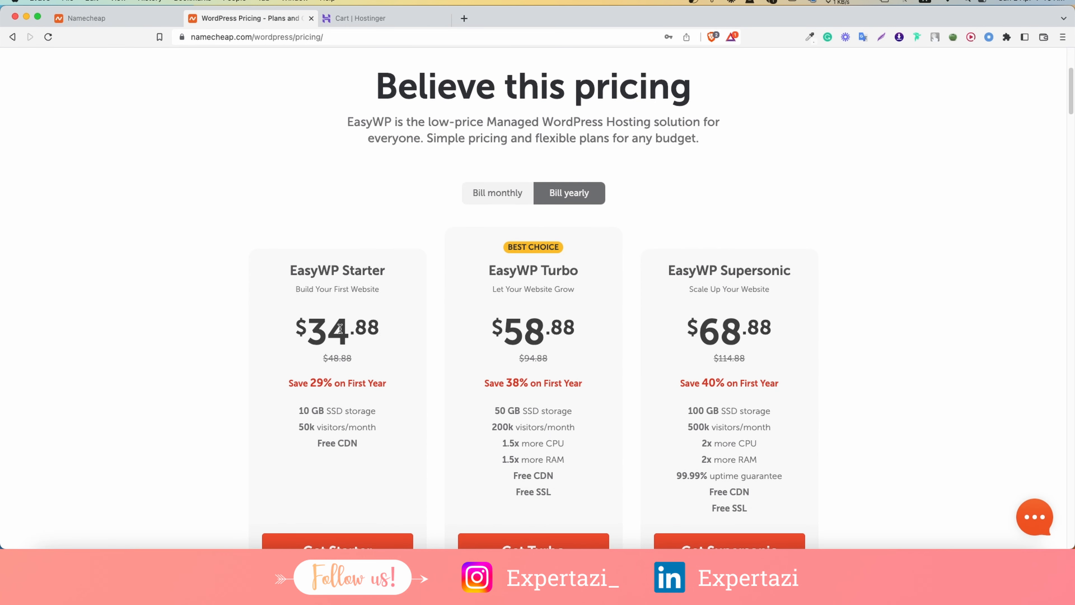
pyautogui.scroll(-1, 691, 253)
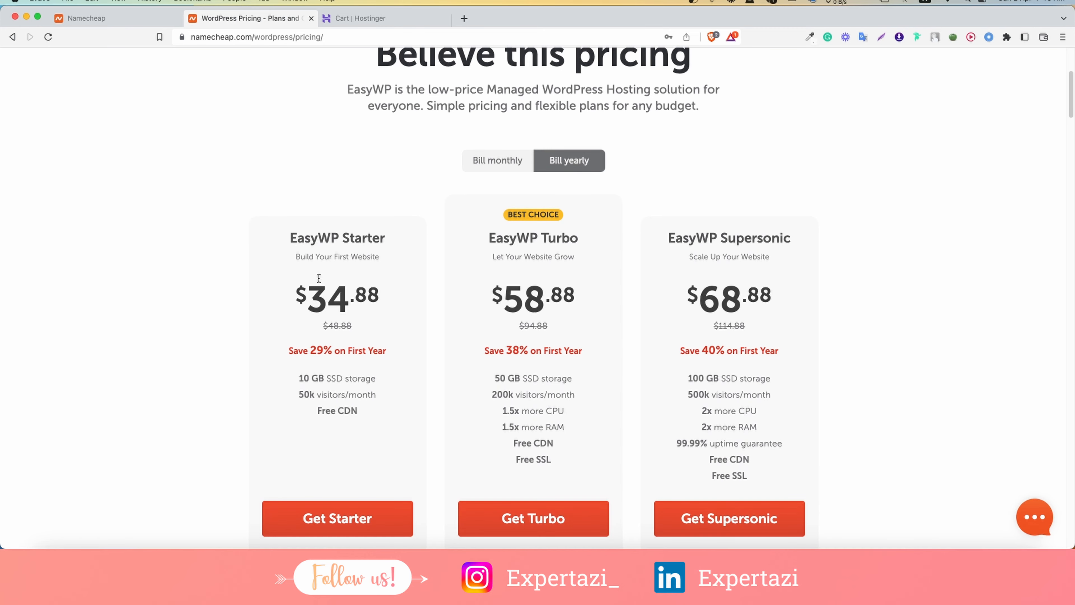
pyautogui.click(347, 18)
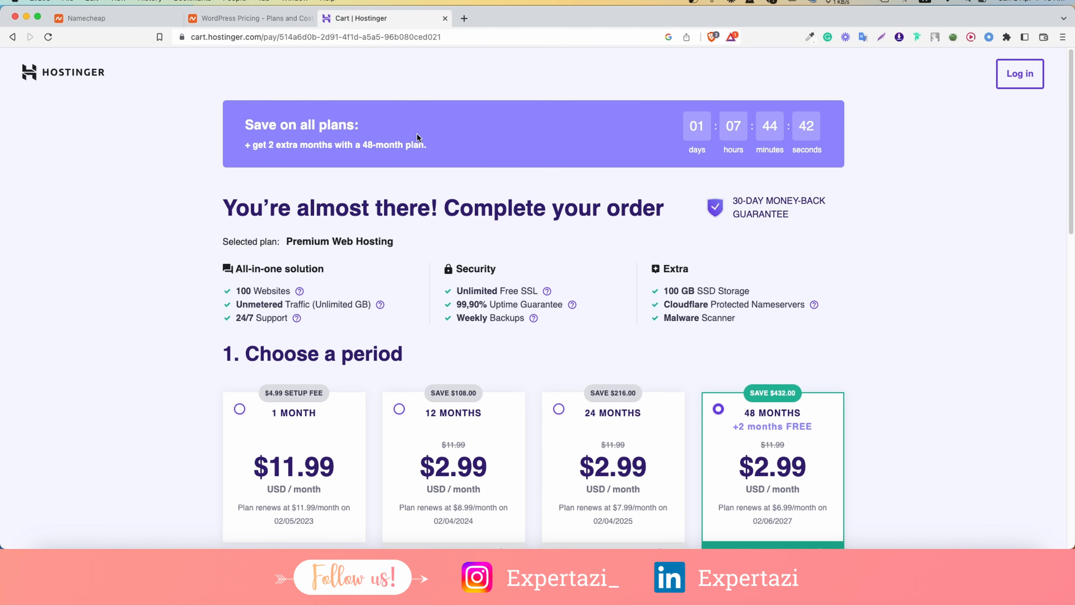
# Compare 1, 12, 24 and 48-month periods for Premium Web Hosting and settle on 12 months.
pyautogui.scroll(-6, 510, 157)
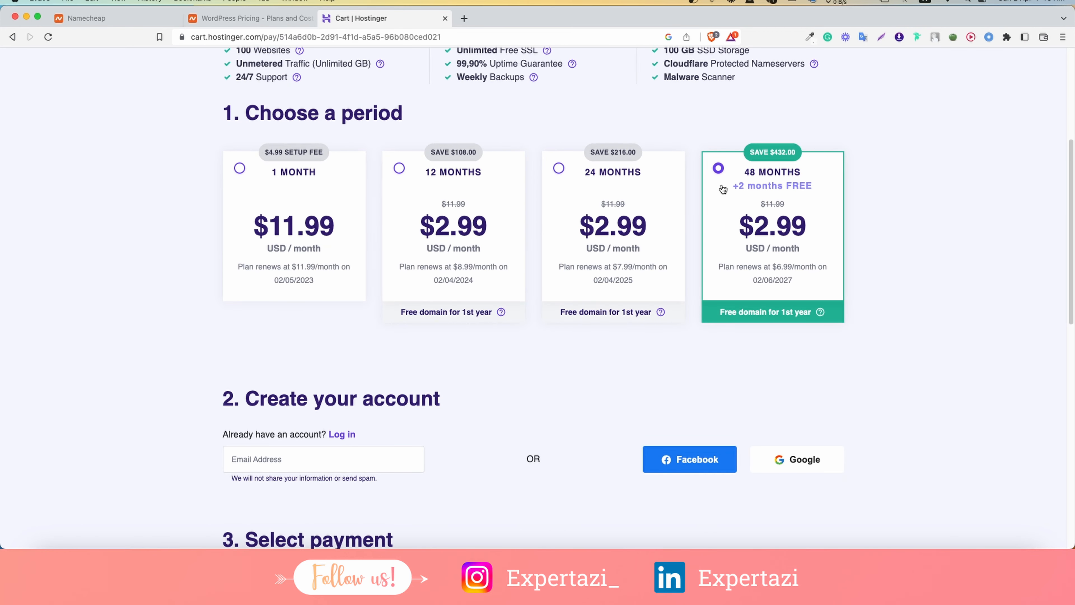
pyautogui.click(301, 180)
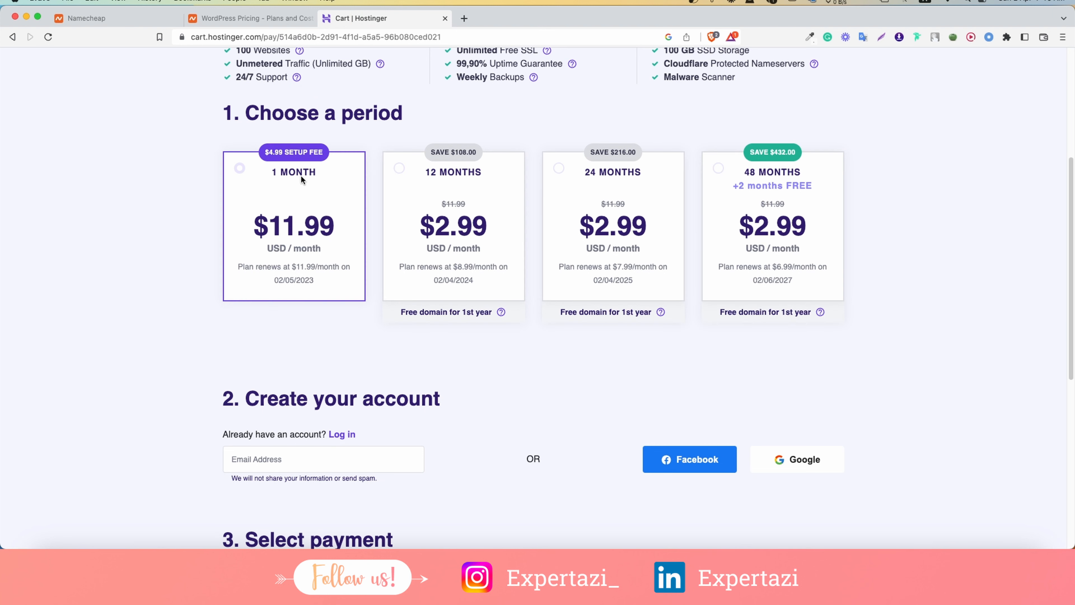
pyautogui.click(437, 174)
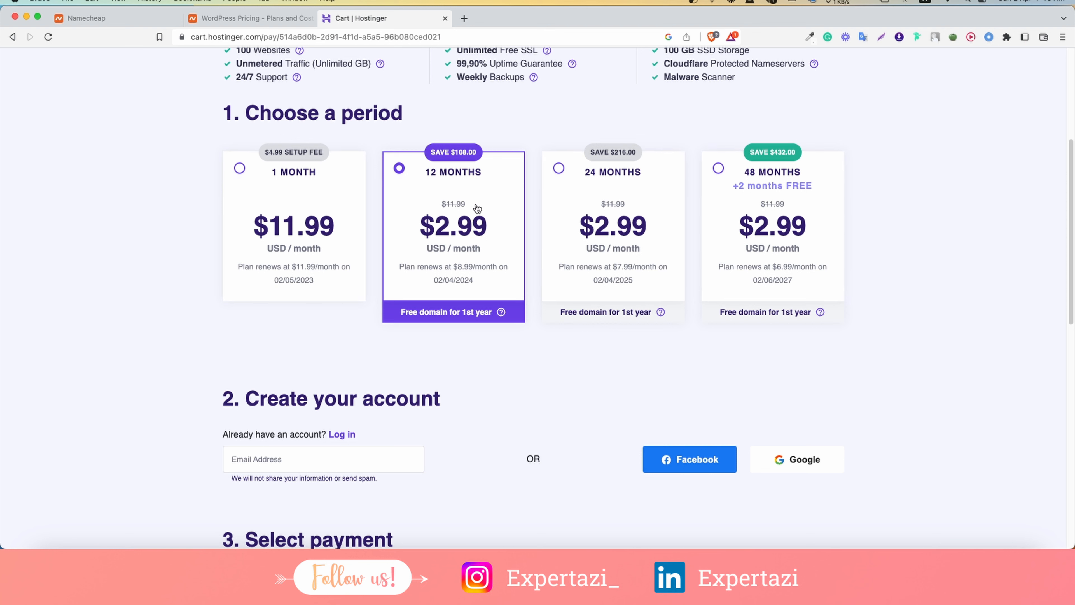
pyautogui.click(617, 185)
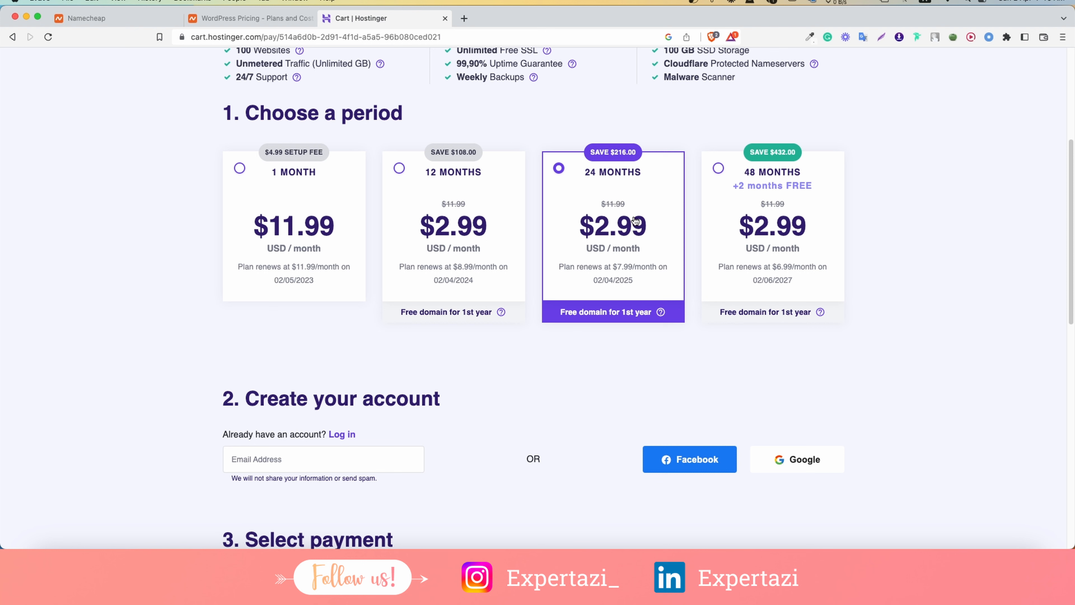
pyautogui.click(806, 214)
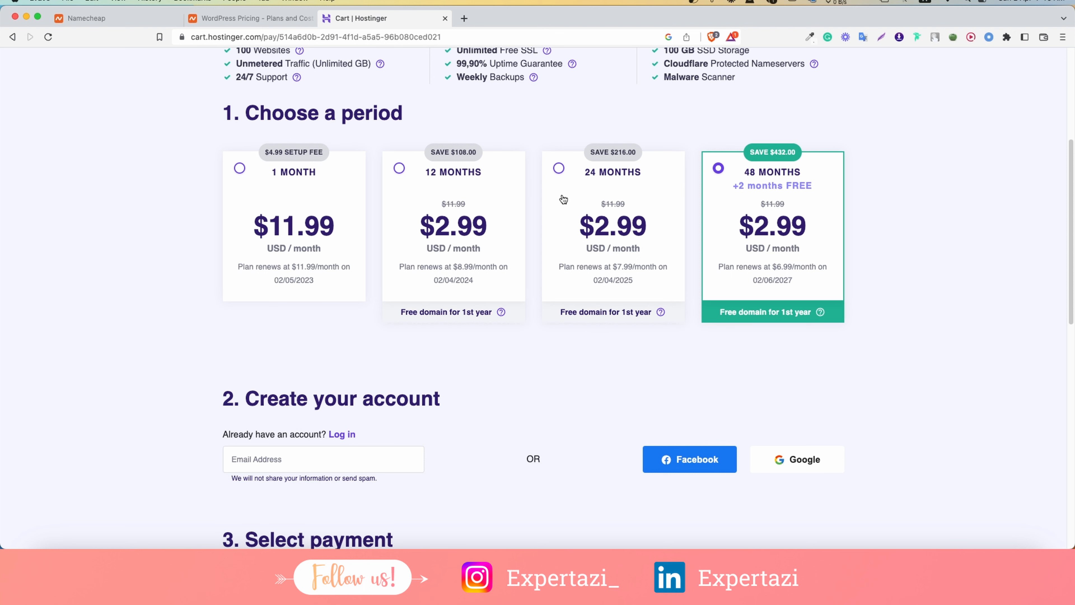
pyautogui.click(485, 196)
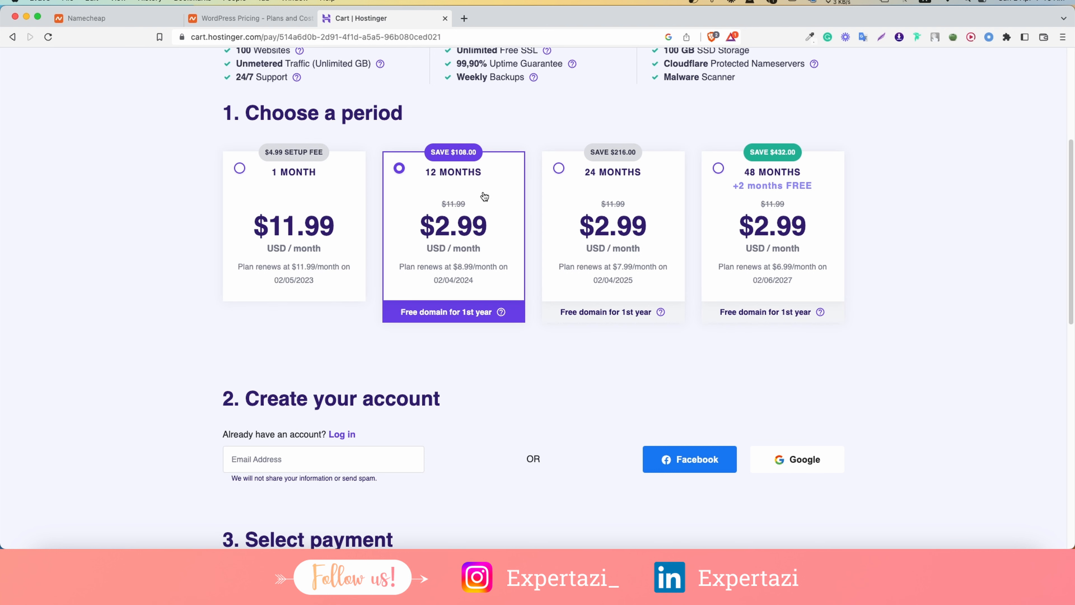
pyautogui.scroll(-1, 484, 196)
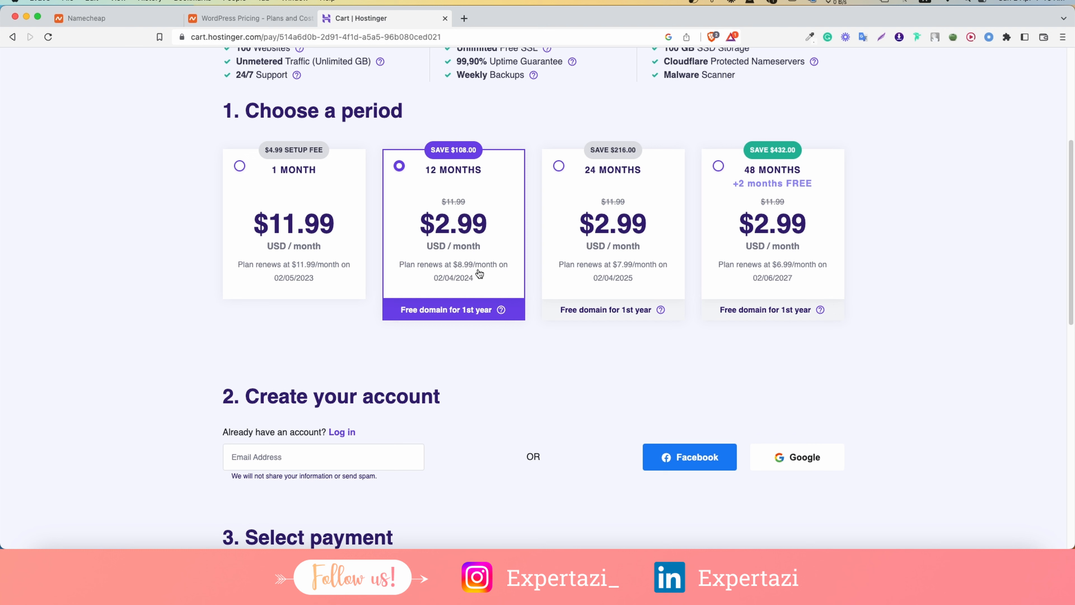
pyautogui.click(261, 19)
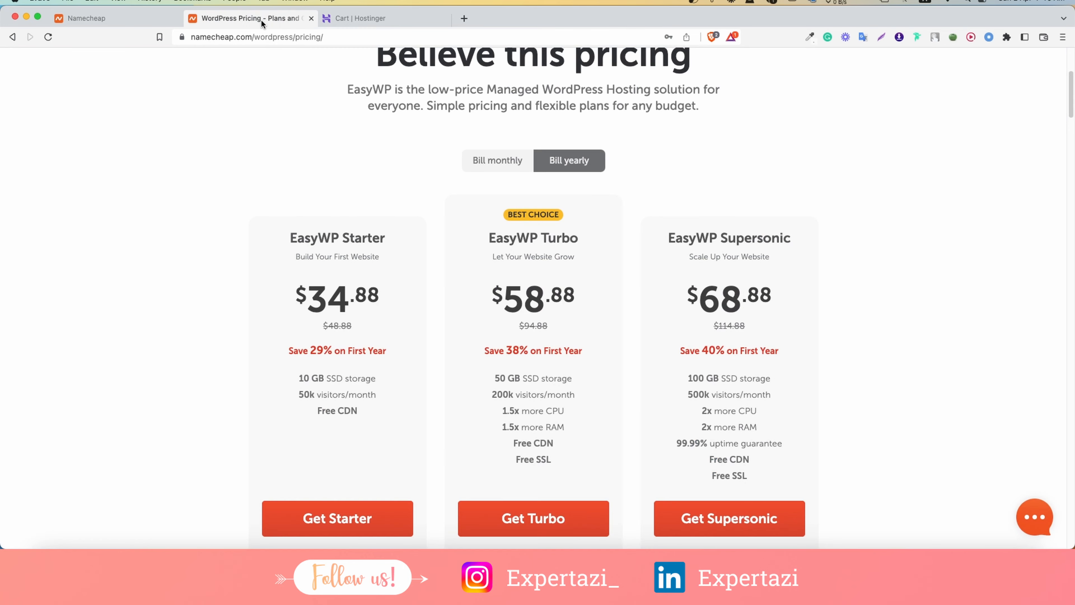
# Check the Namecheap domain results and full cart against the EasyWP WordPress hosting page.
pyautogui.scroll(5, 356, 123)
pyautogui.click(118, 19)
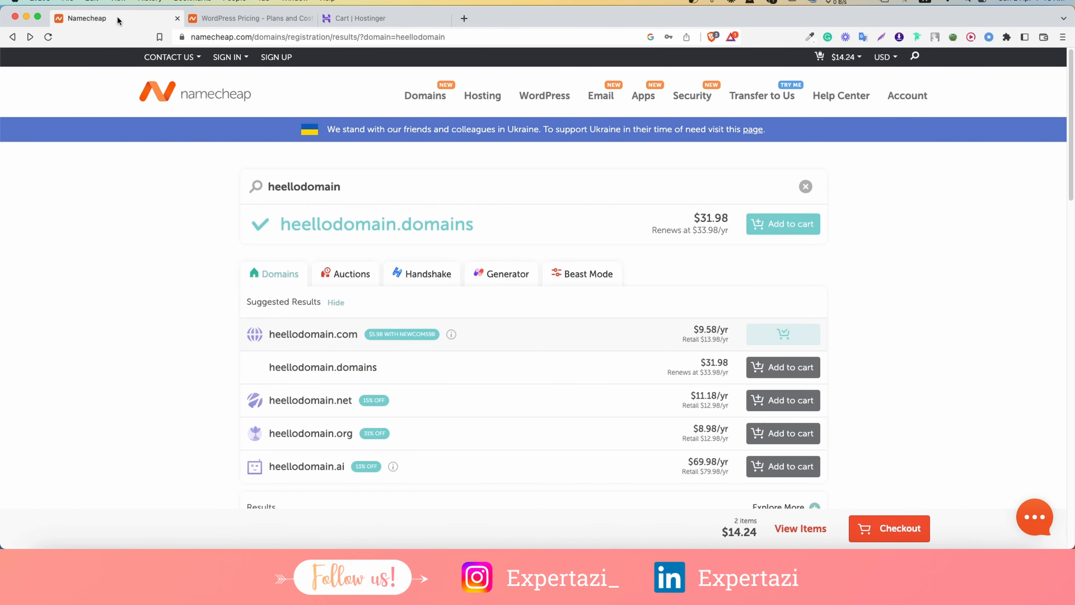
pyautogui.moveTo(248, 61)
pyautogui.click(252, 20)
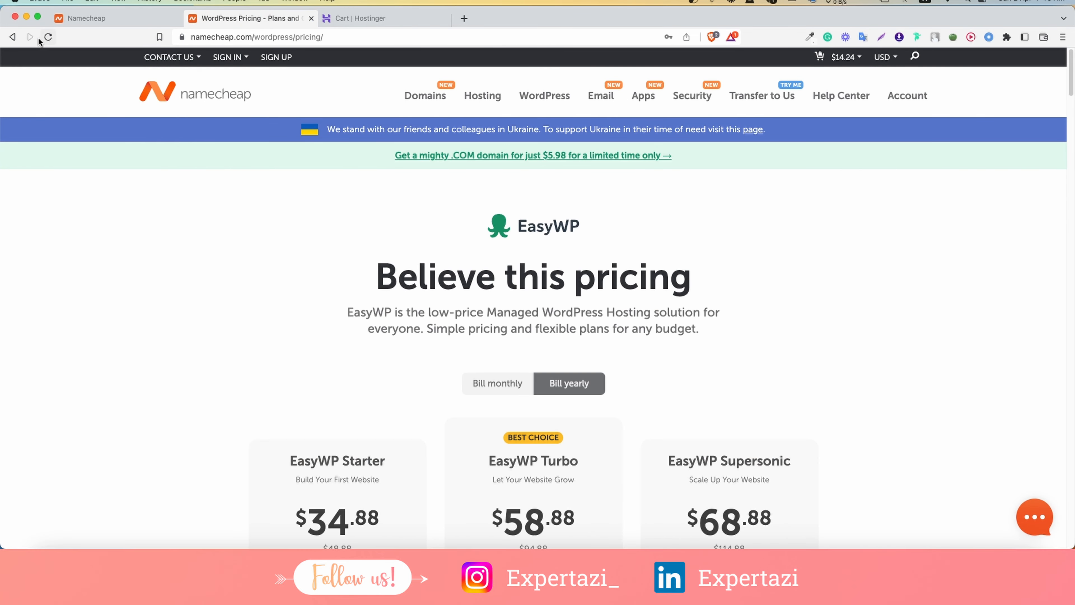
pyautogui.click(13, 37)
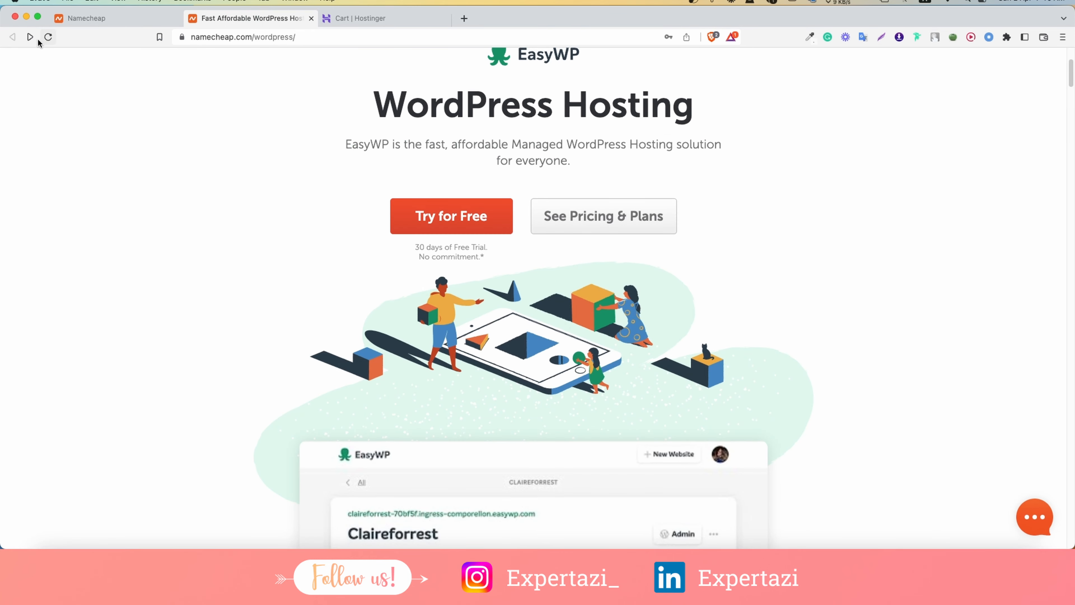
pyautogui.click(86, 18)
pyautogui.moveTo(842, 57)
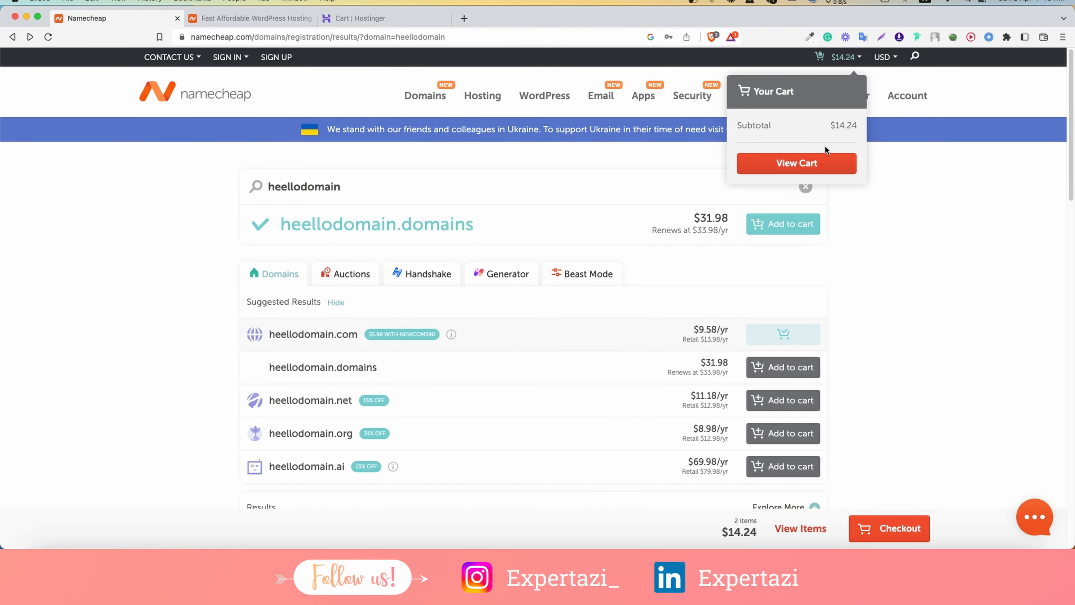
pyautogui.click(820, 165)
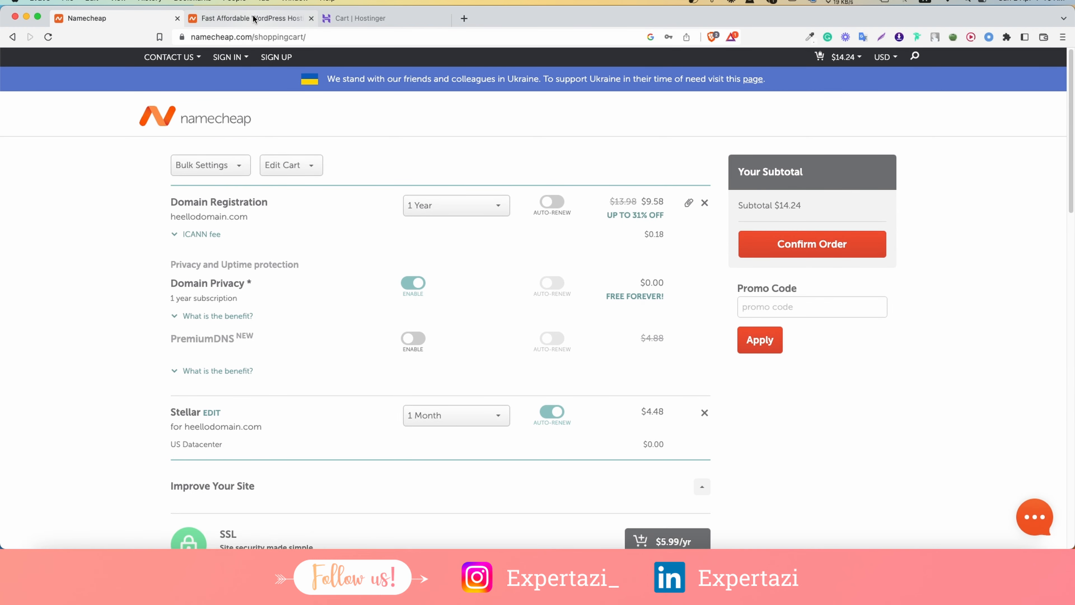
pyautogui.click(250, 18)
pyautogui.moveTo(704, 280); pyautogui.dragTo(375, 290)
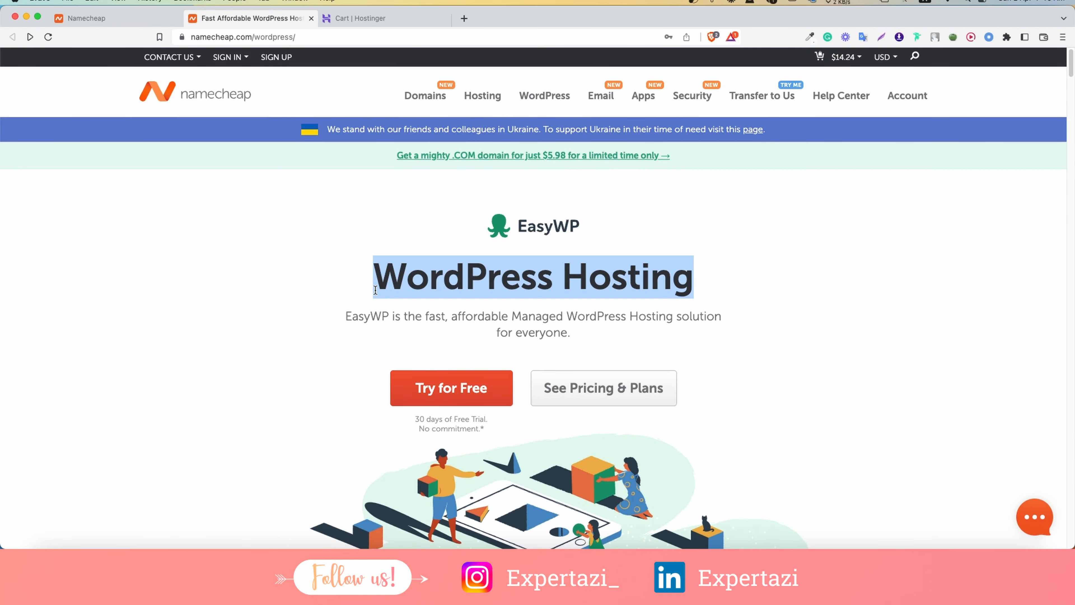
# Review the prices in the Hostinger checkout cart.
pyautogui.click(361, 18)
pyautogui.scroll(5, 421, 141)
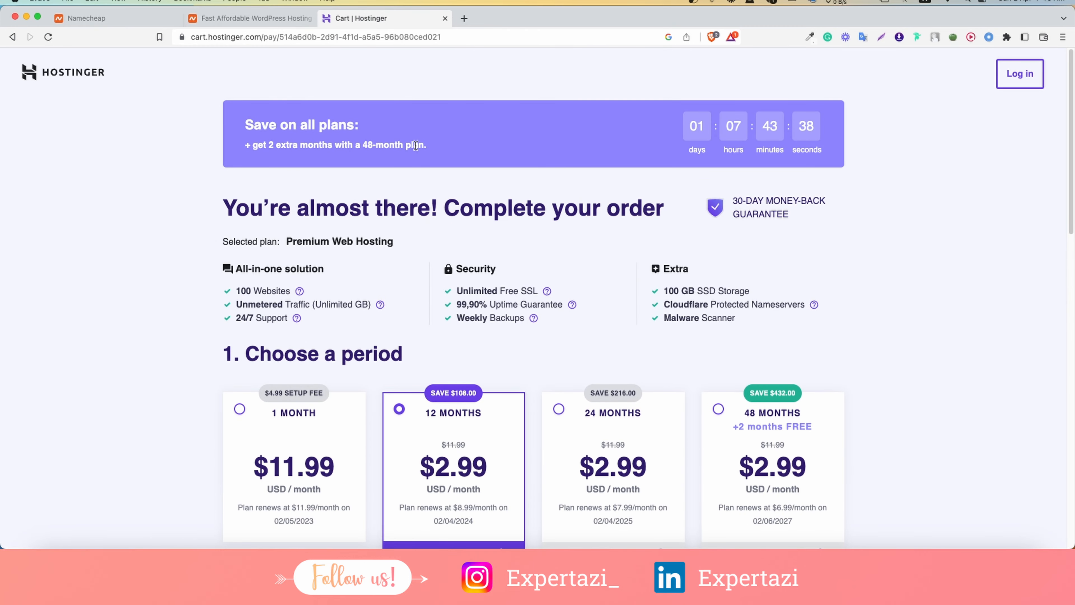
pyautogui.scroll(-4, 415, 146)
pyautogui.scroll(3, 364, 142)
pyautogui.scroll(-10, 364, 146)
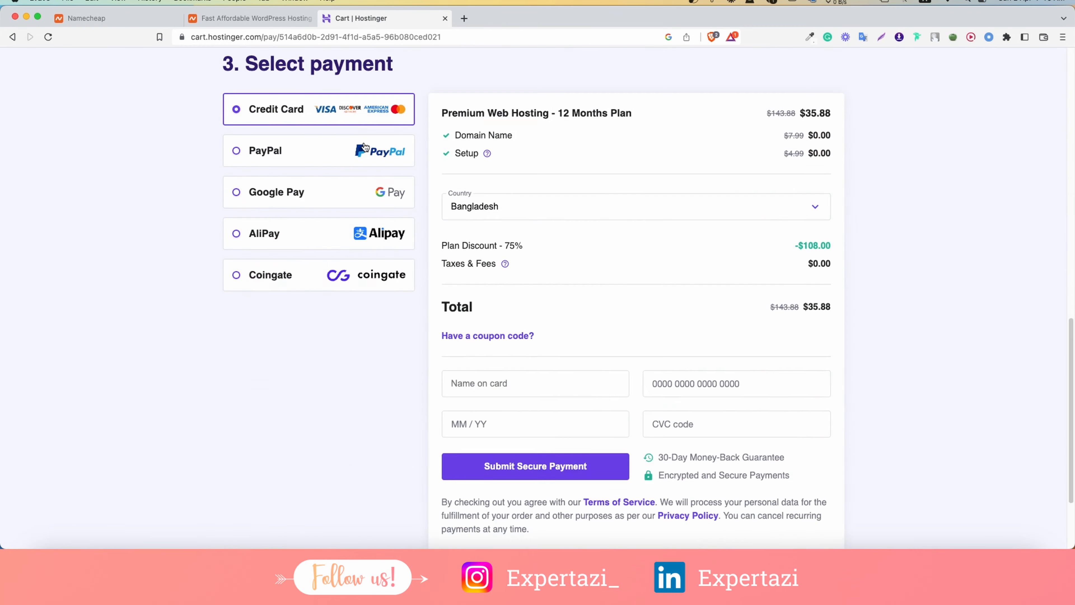
pyautogui.scroll(-3, 365, 146)
pyautogui.scroll(15, 362, 150)
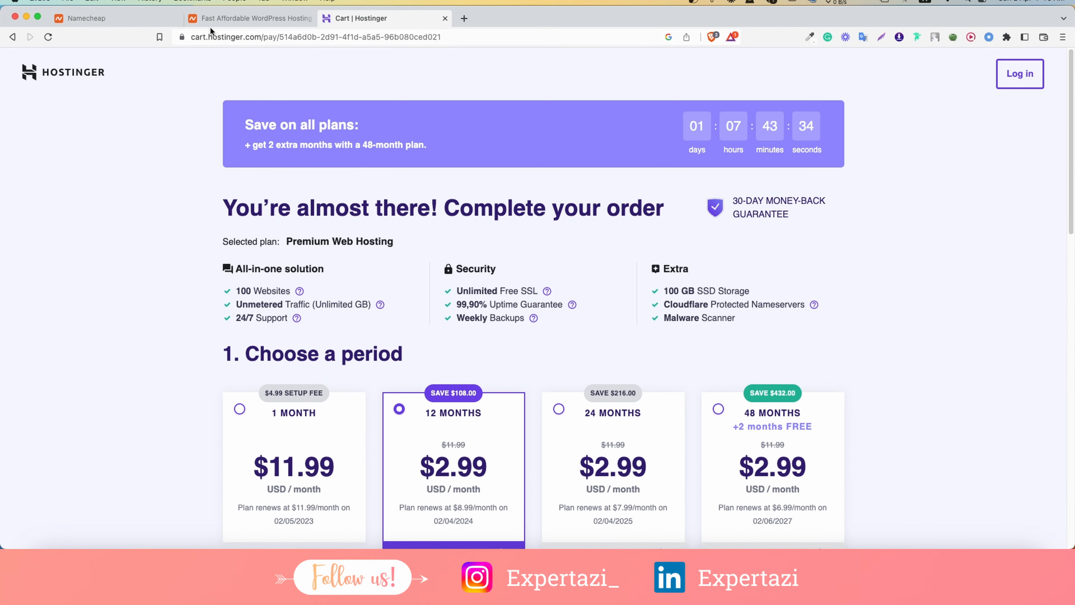
# Look over the EasyWP plans and pricing on Namecheap.
pyautogui.click(273, 23)
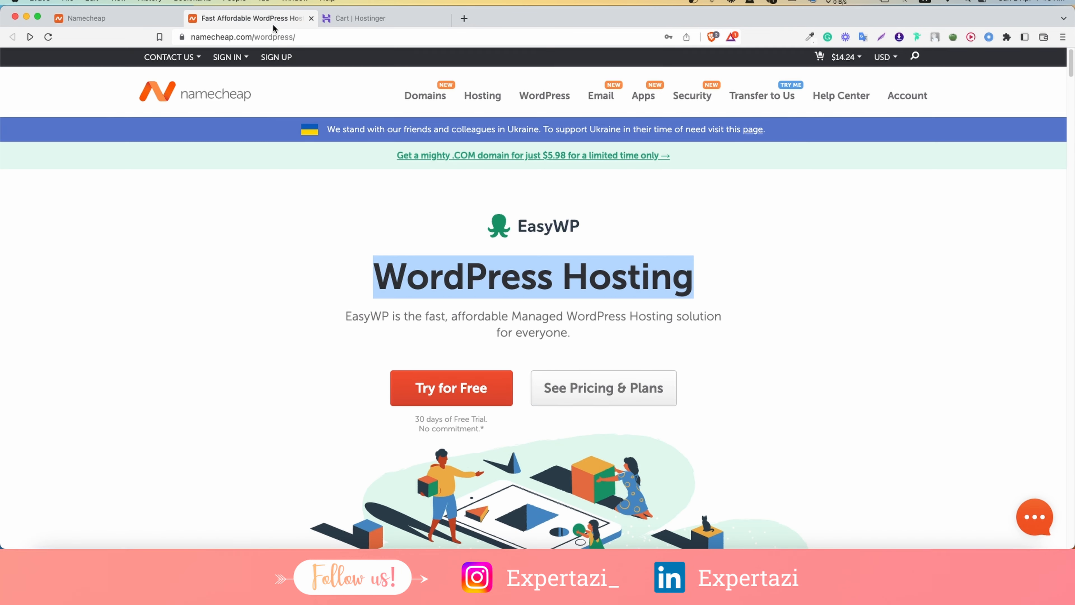
pyautogui.scroll(-2, 486, 187)
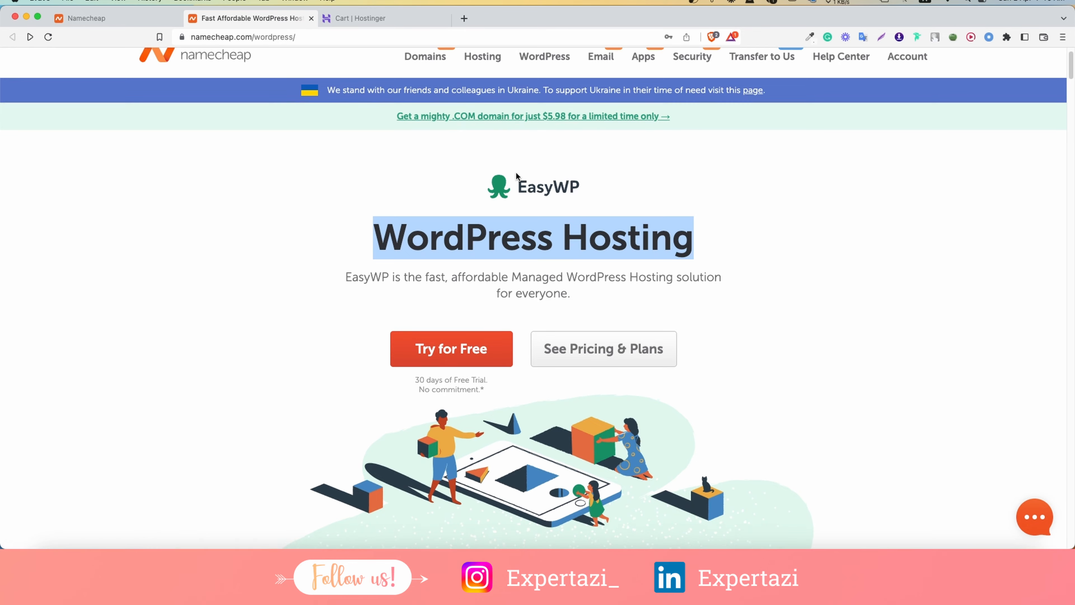
pyautogui.scroll(-5, 471, 130)
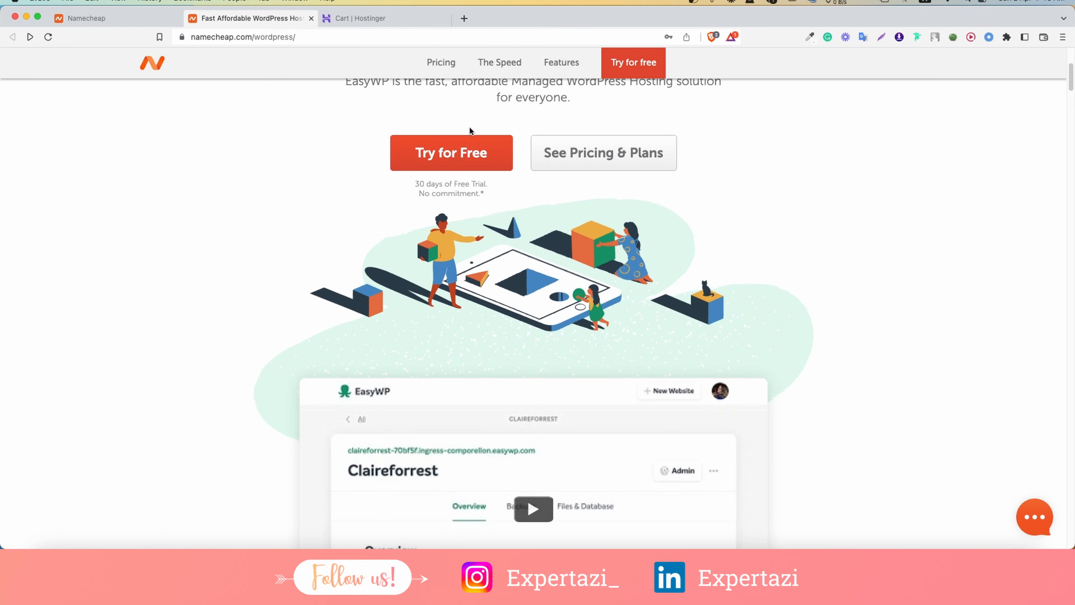
pyautogui.click(630, 163)
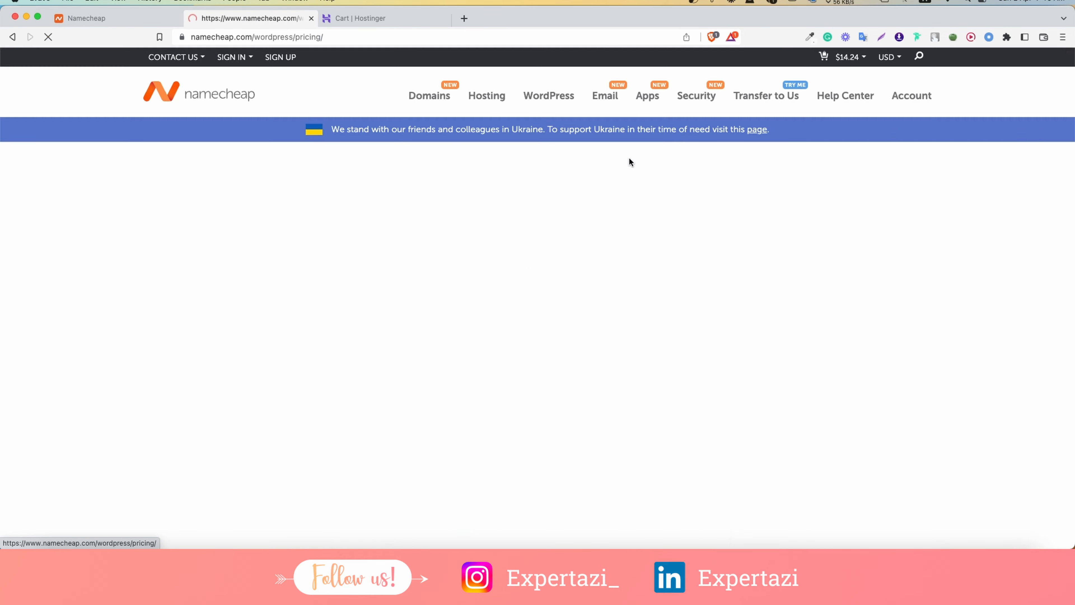
pyautogui.scroll(-5, 520, 206)
pyautogui.scroll(-1, 520, 205)
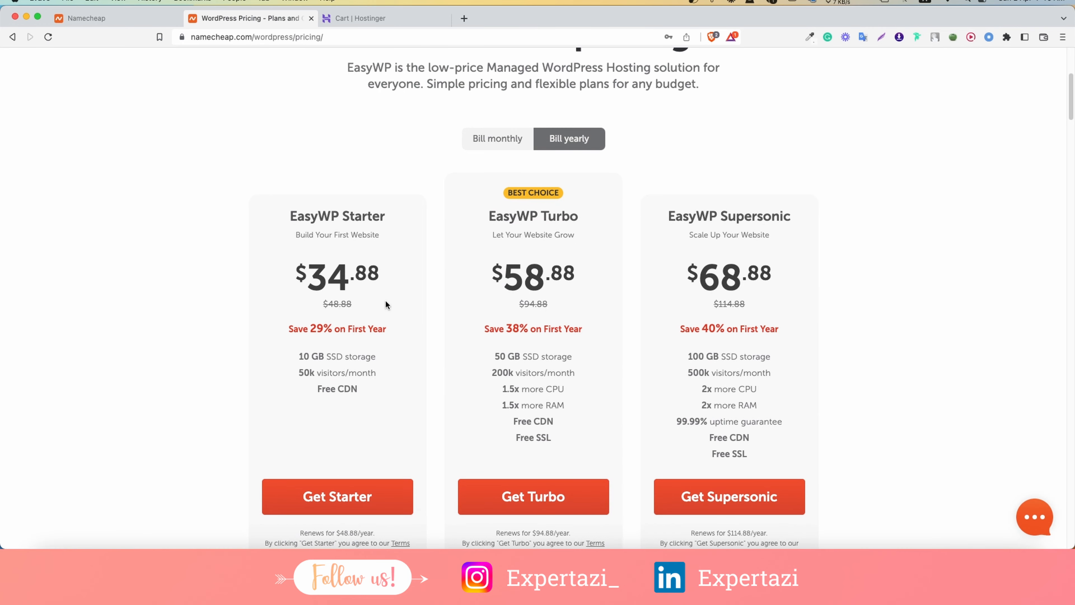
pyautogui.moveTo(388, 306); pyautogui.dragTo(307, 255)
# Work out 9*12 in a web search to compare with the Hostinger cart price.
pyautogui.click(360, 18)
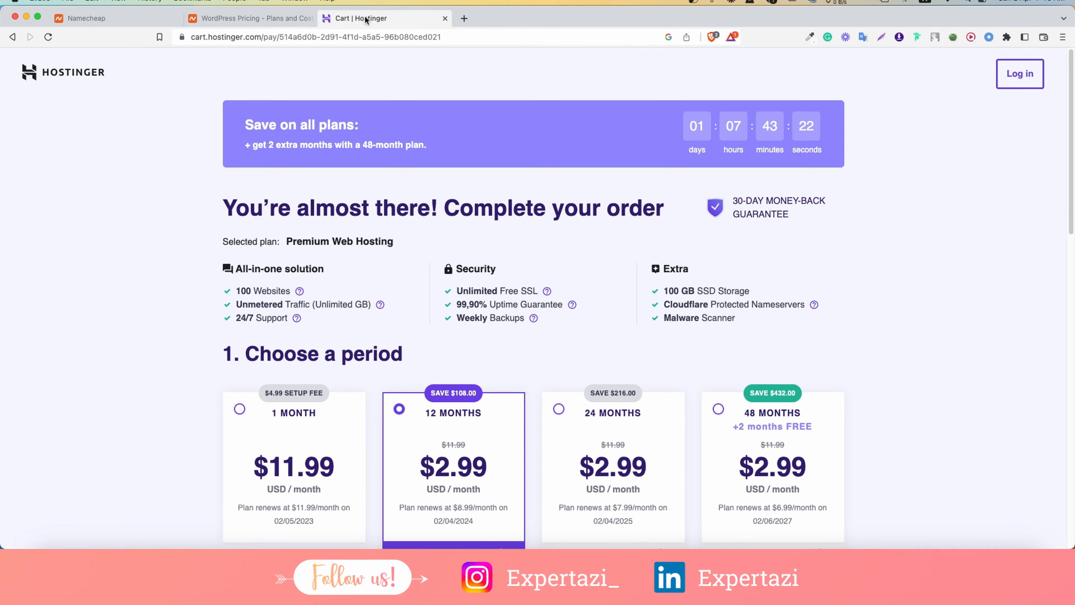
pyautogui.scroll(-3, 504, 297)
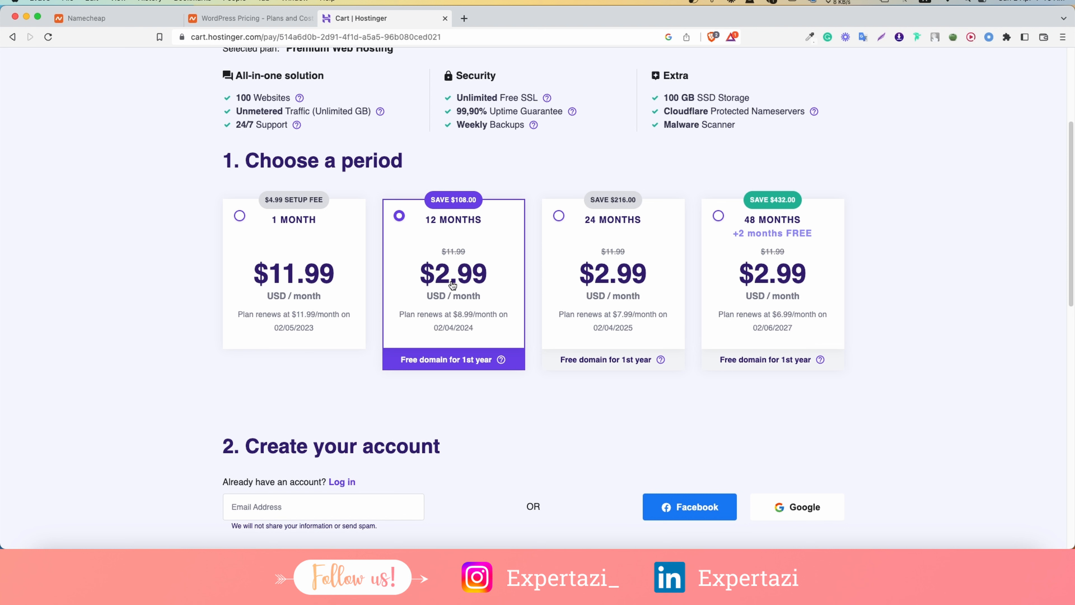
pyautogui.click(464, 18)
pyautogui.write('9')
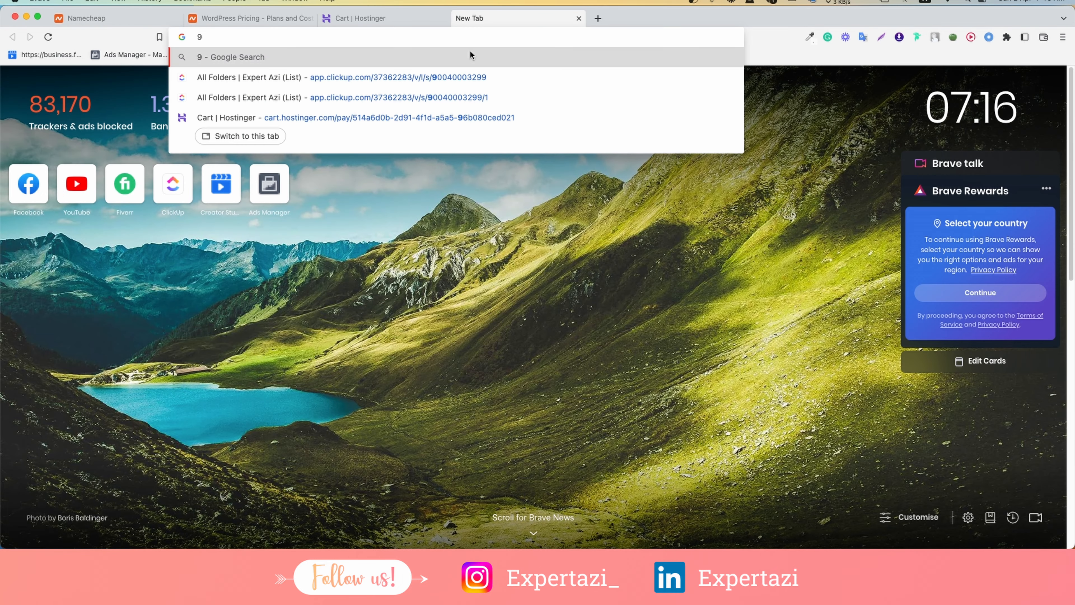
pyautogui.write('*12')
pyautogui.press('Return')
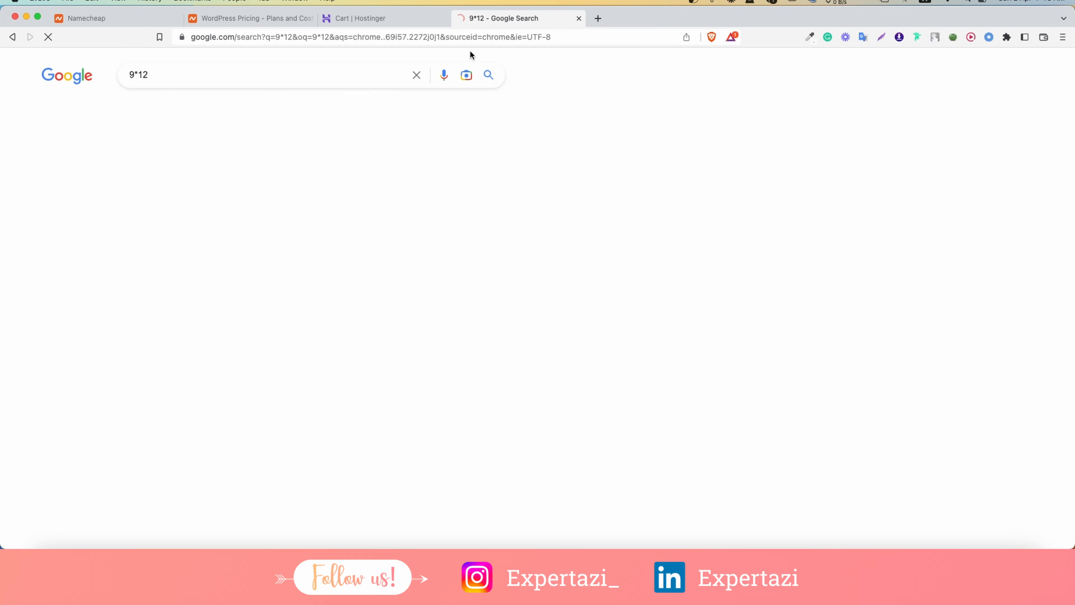
pyautogui.click(384, 24)
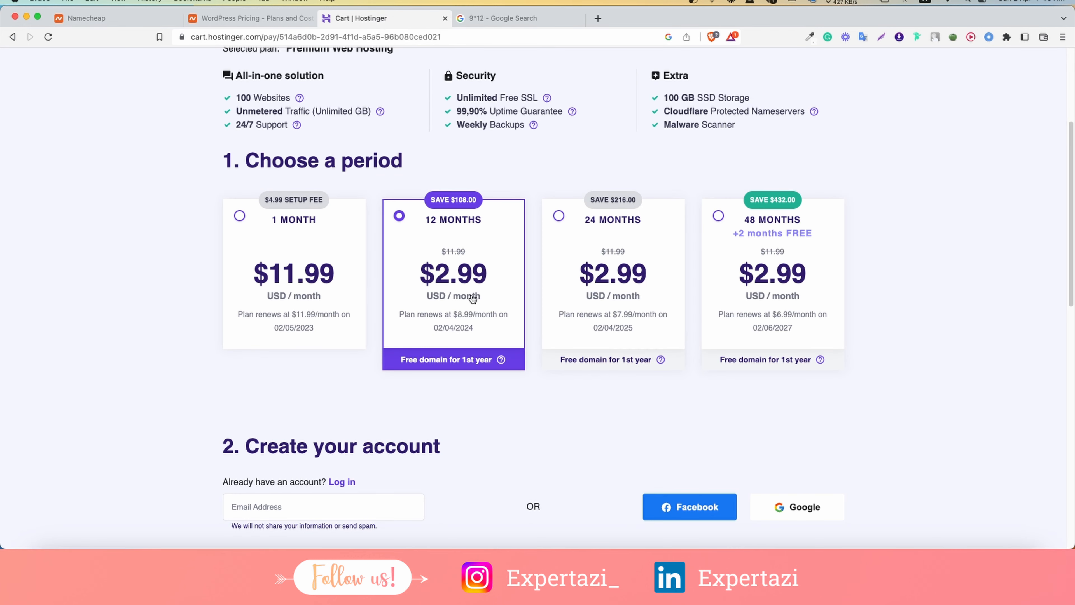
# Change the Stellar plan in the Namecheap cart to 1 Year, making the subtotal $32.64.
pyautogui.click(266, 19)
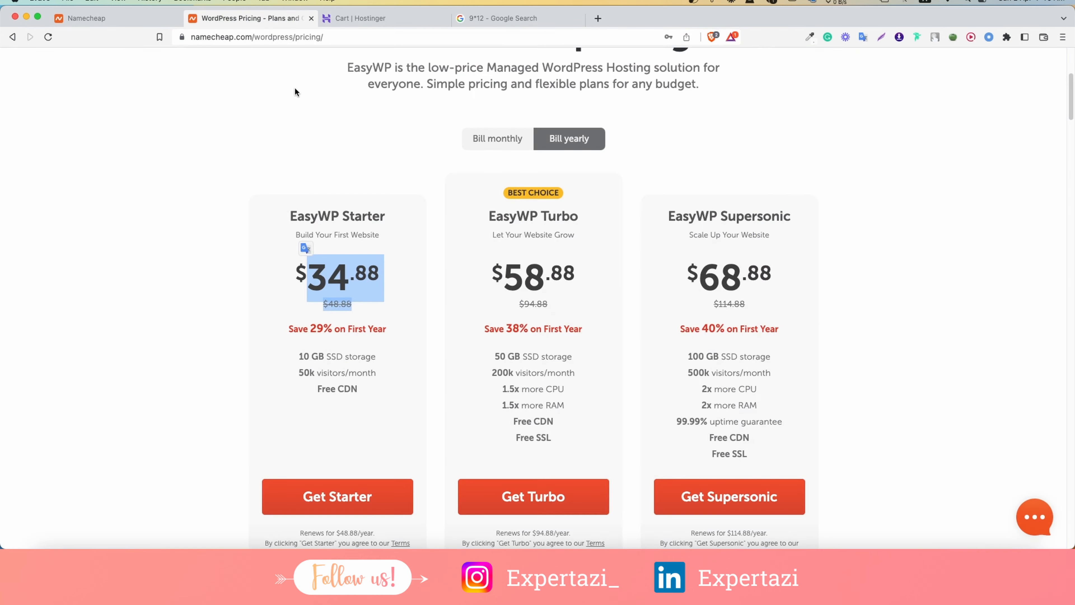
pyautogui.click(368, 306)
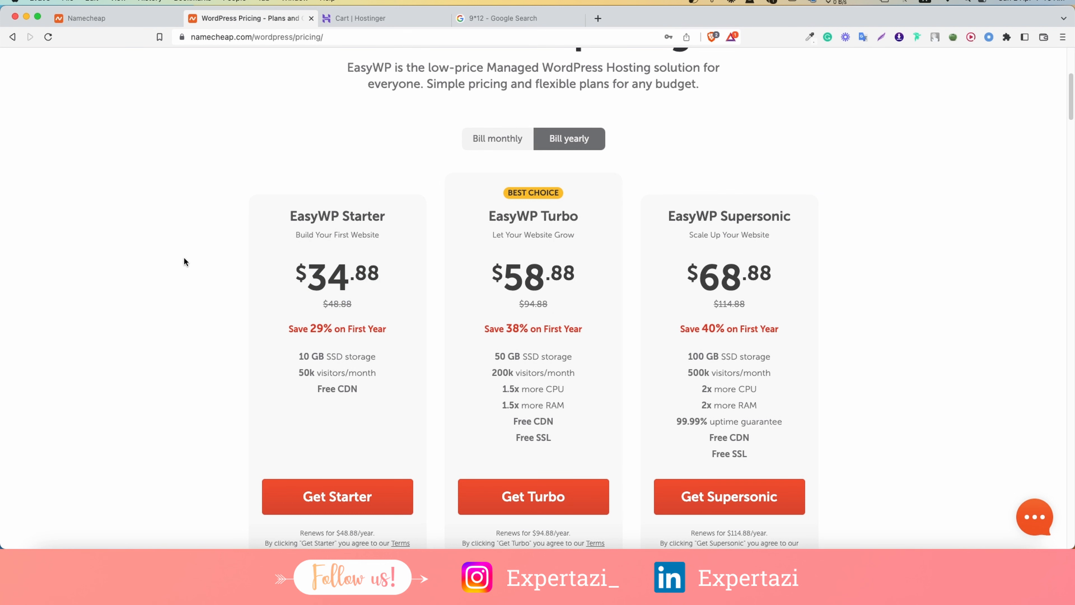
pyautogui.click(93, 26)
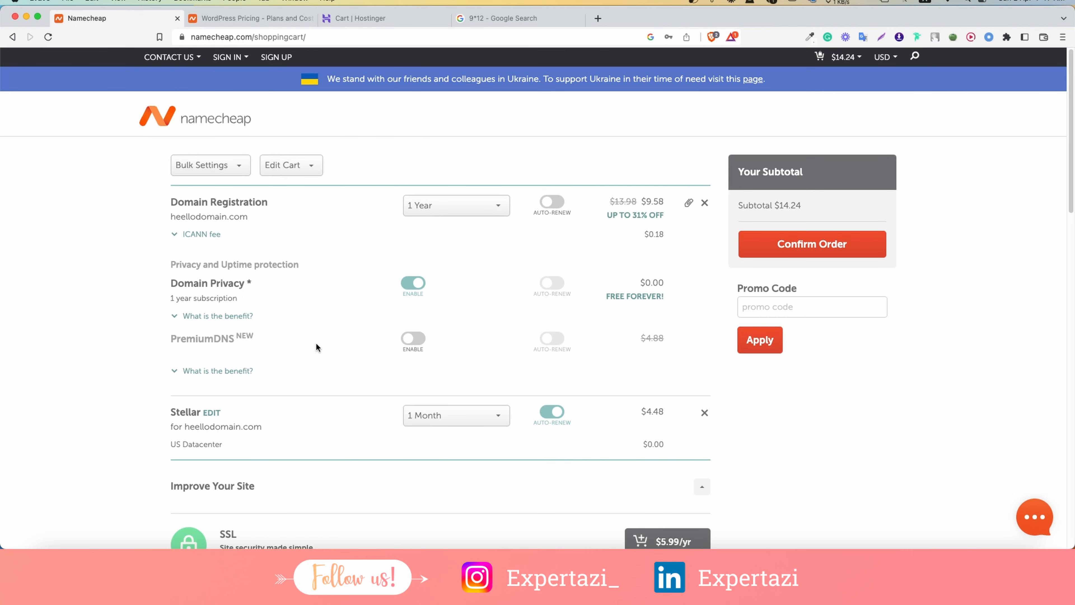
pyautogui.click(445, 419)
pyautogui.click(436, 457)
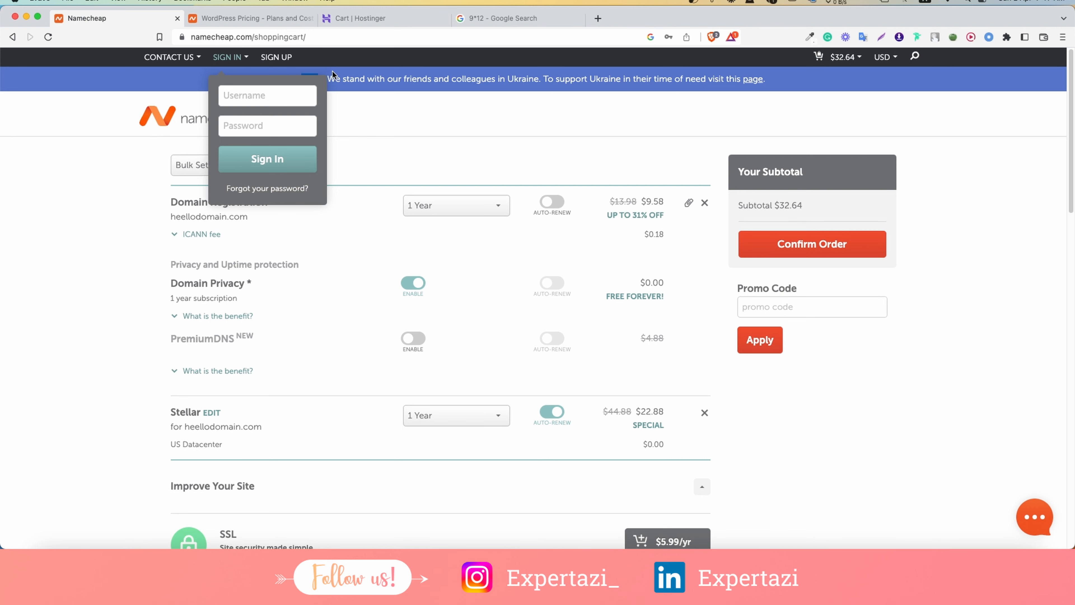
pyautogui.click(408, 20)
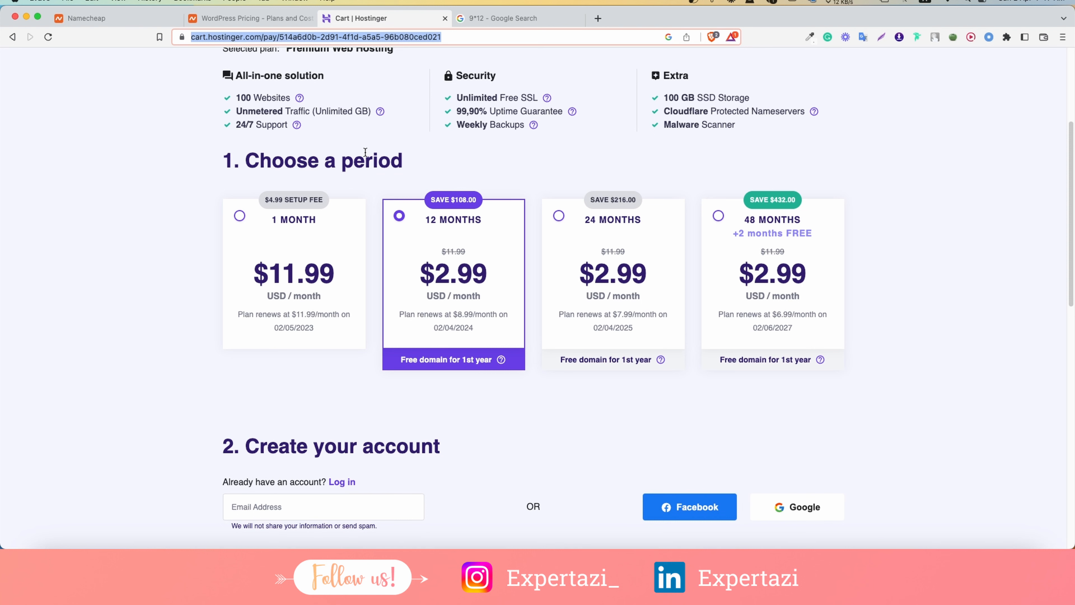
pyautogui.click(450, 162)
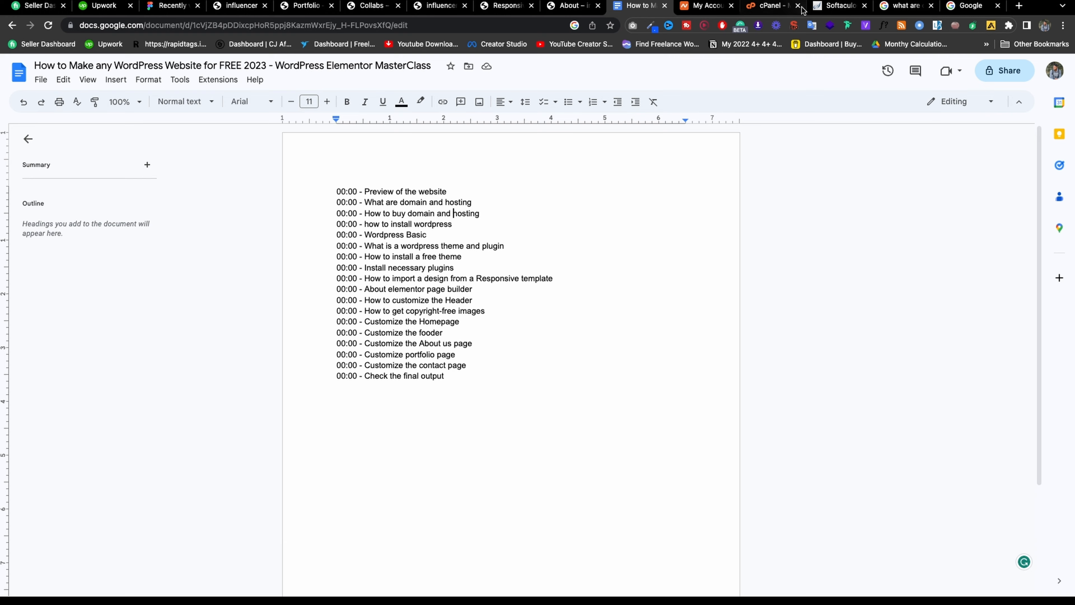
# Open the Softaculous WordPress install form from cPanel.
pyautogui.click(757, 5)
pyautogui.scroll(-1, 500, 247)
pyautogui.scroll(-10, 500, 247)
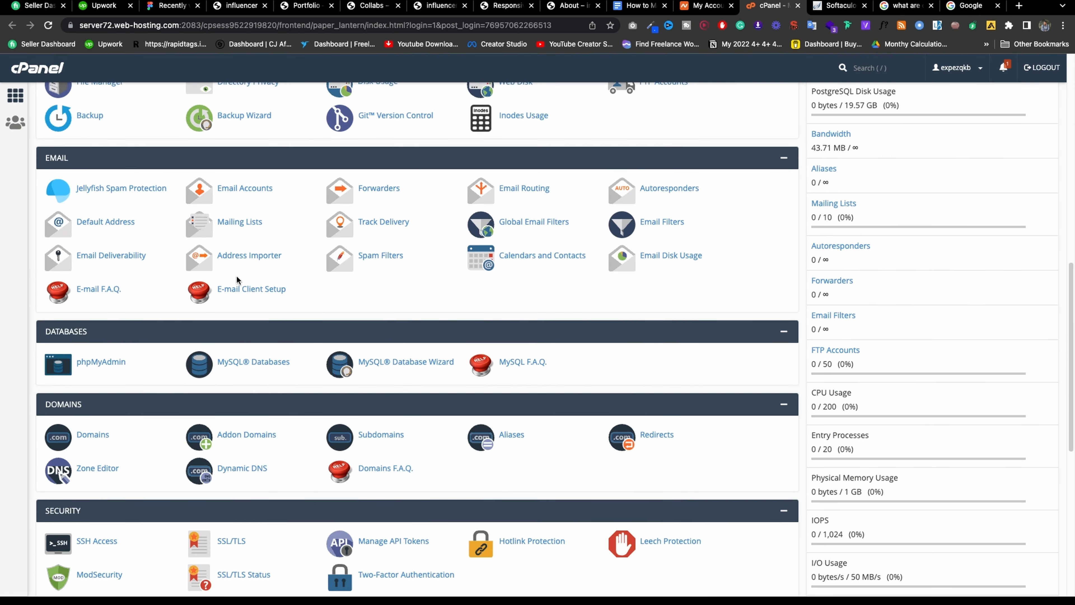
pyautogui.scroll(-3, 131, 400)
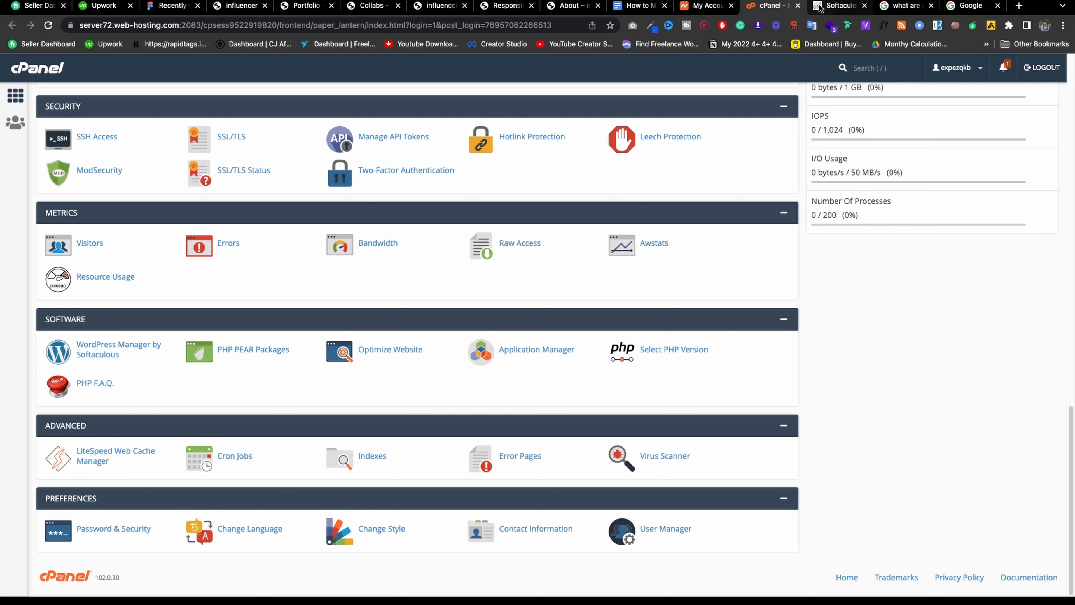
pyautogui.click(812, 9)
pyautogui.scroll(-3, 461, 204)
pyautogui.scroll(-2, 459, 204)
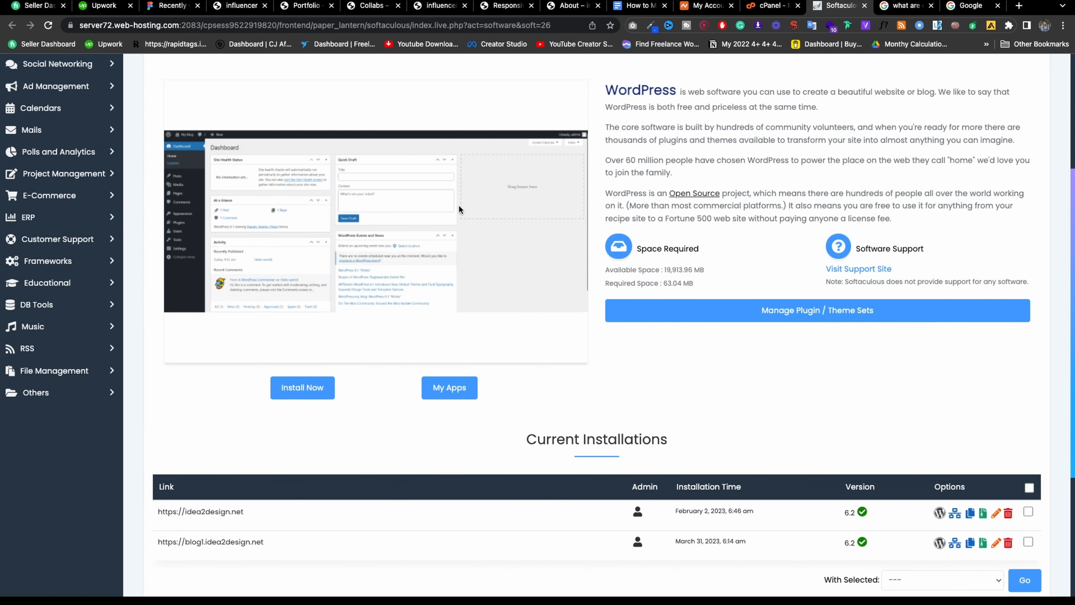
pyautogui.scroll(5, 296, 231)
pyautogui.click(207, 245)
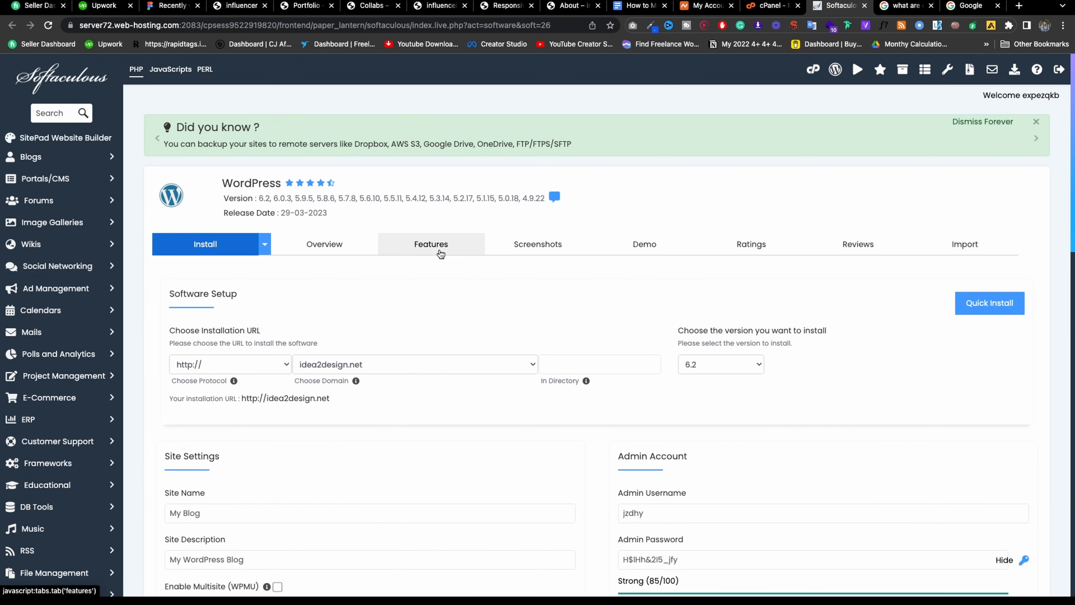
# Choose coco.idea2design.net as the install domain and review the admin e-mail field.
pyautogui.scroll(-5, 431, 241)
pyautogui.click(350, 175)
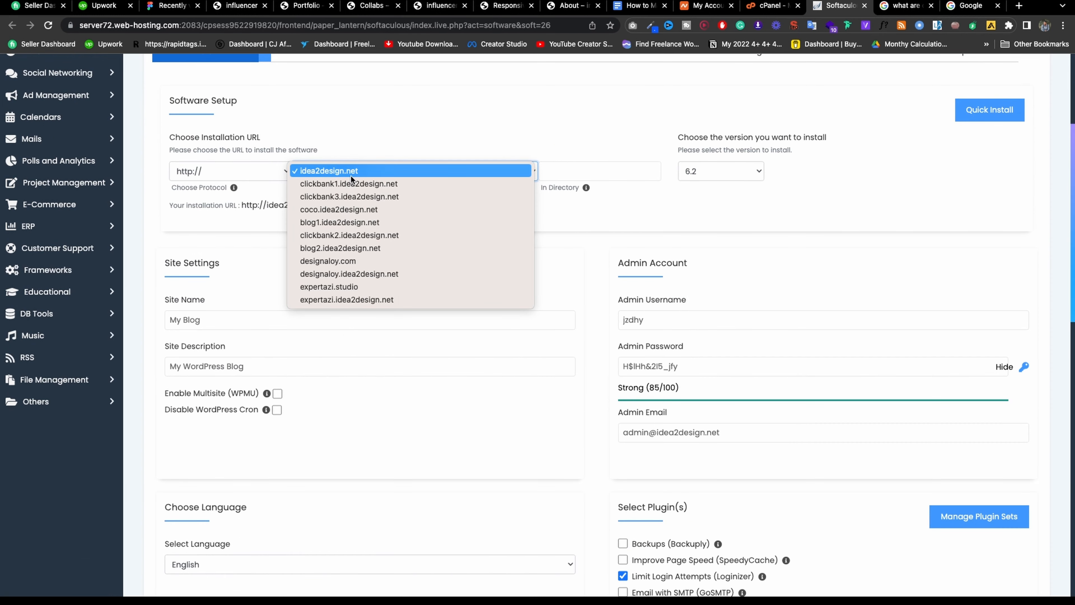
pyautogui.click(332, 210)
pyautogui.scroll(1, 357, 217)
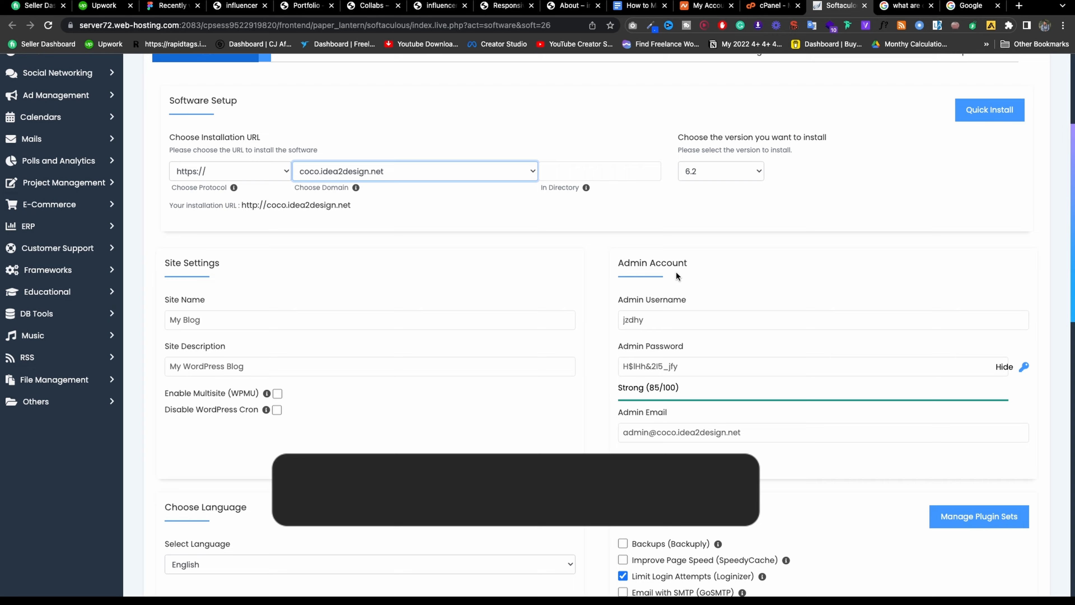
pyautogui.scroll(-5, 731, 238)
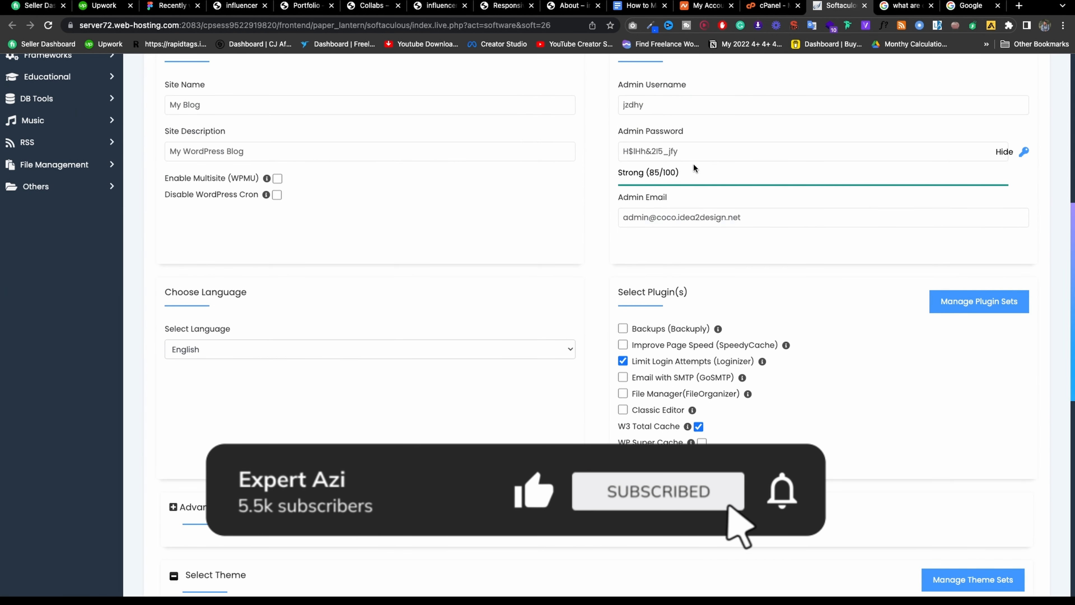
pyautogui.click(756, 217)
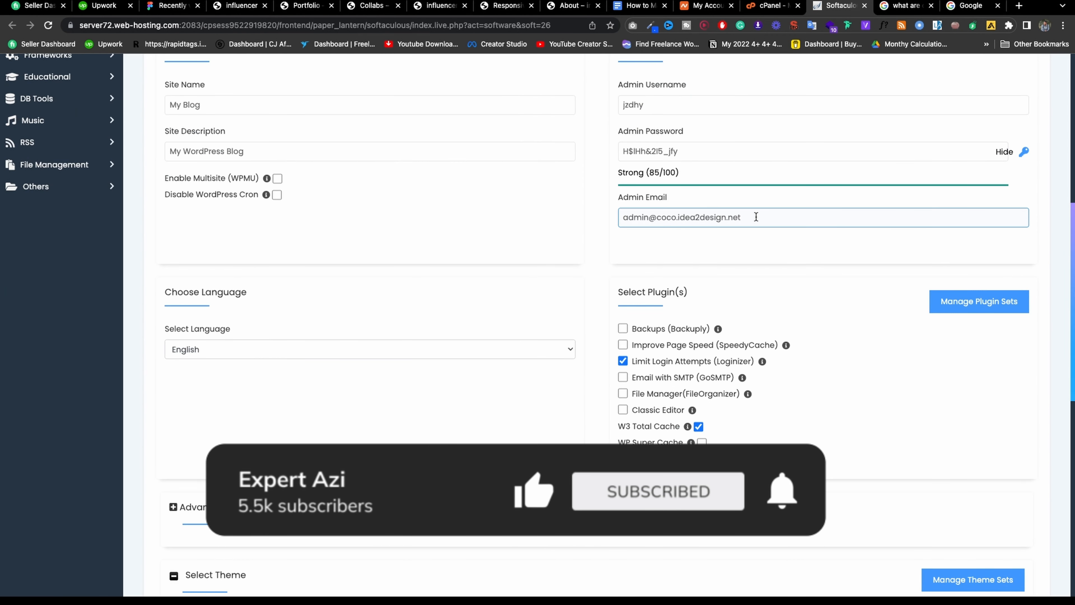
pyautogui.click(753, 235)
pyautogui.scroll(-1, 745, 248)
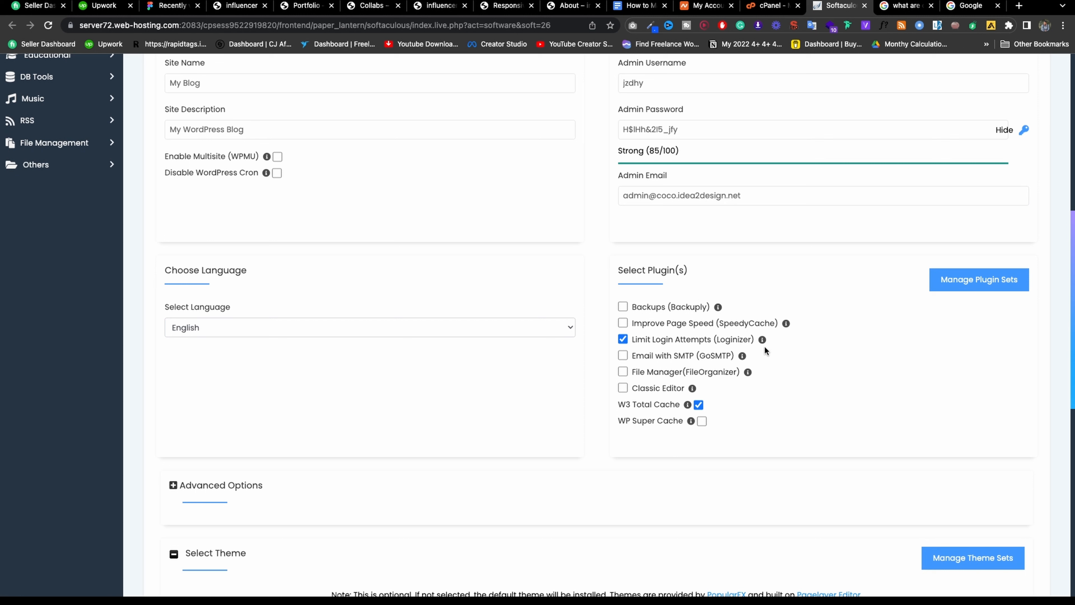
# Uncheck W3 Total Cache and Limit Login Attempts, then run the WordPress installation.
pyautogui.moveTo(761, 346)
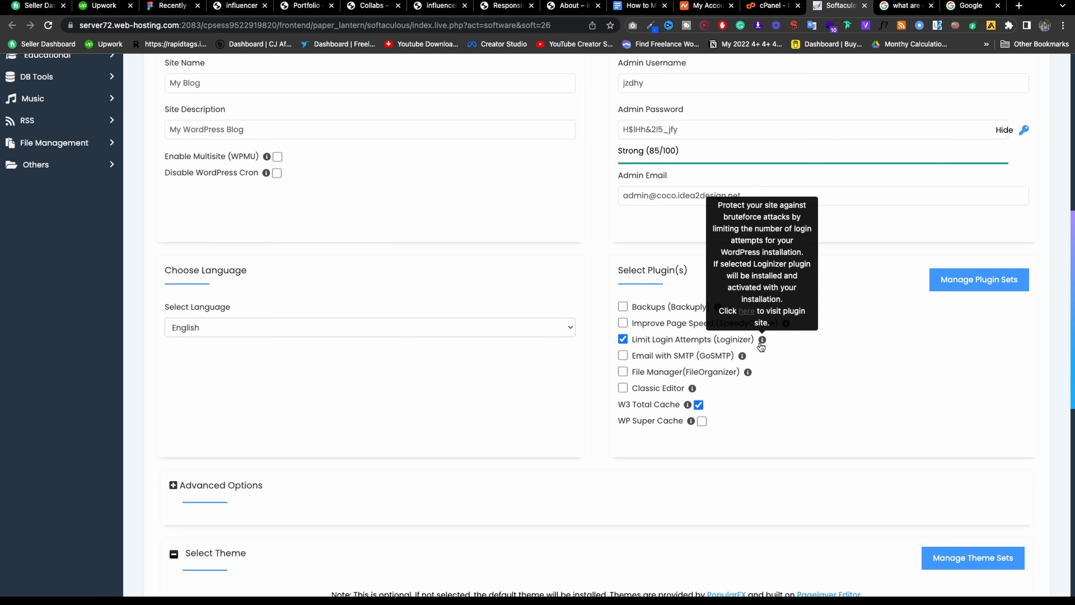
pyautogui.click(698, 405)
pyautogui.click(622, 339)
pyautogui.scroll(-3, 794, 384)
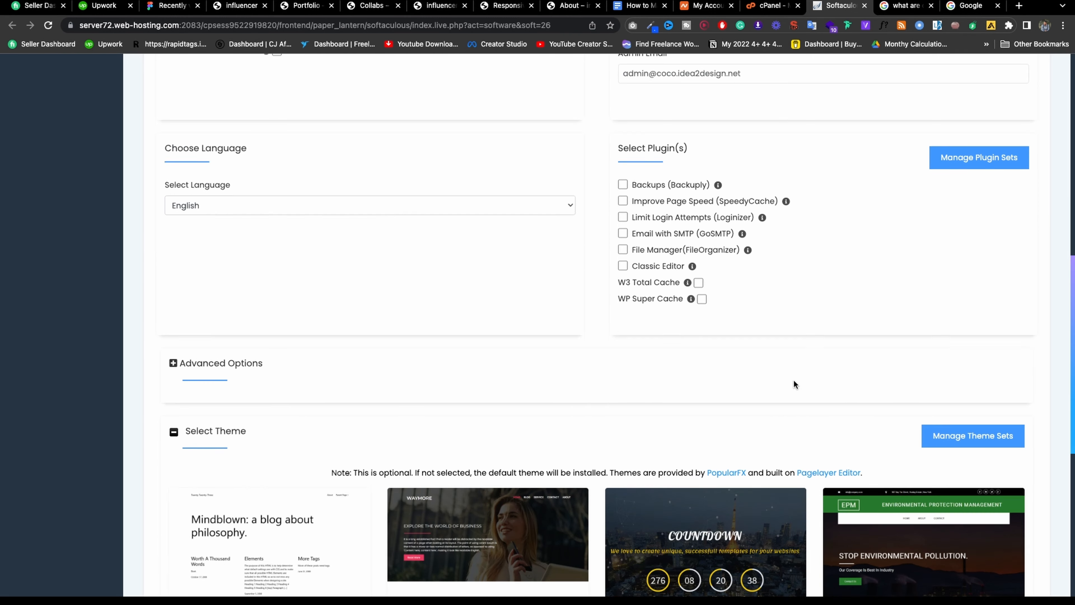
pyautogui.scroll(-9, 794, 380)
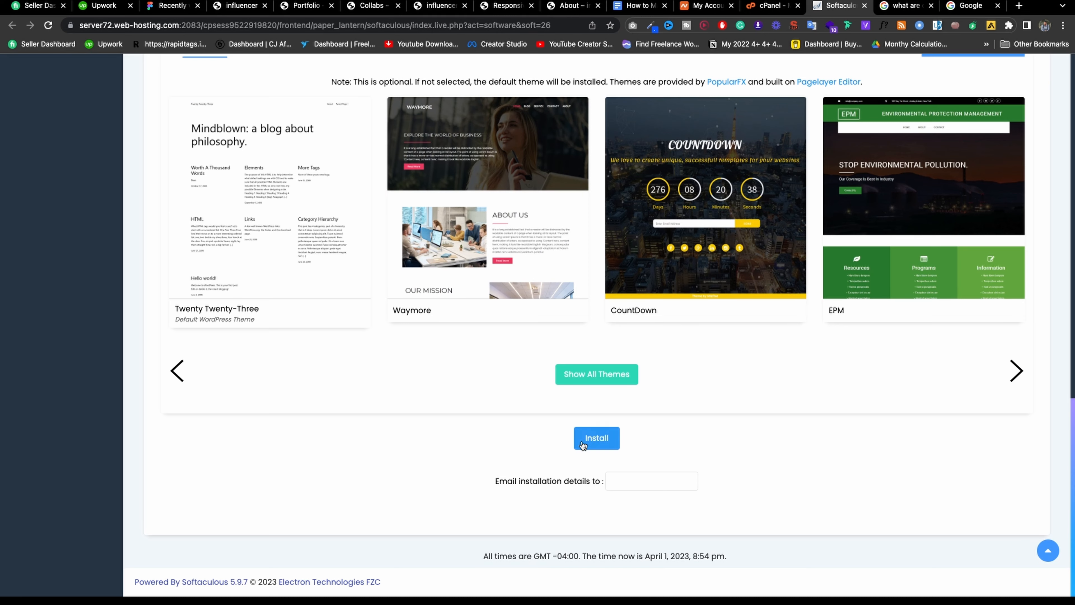
pyautogui.click(596, 438)
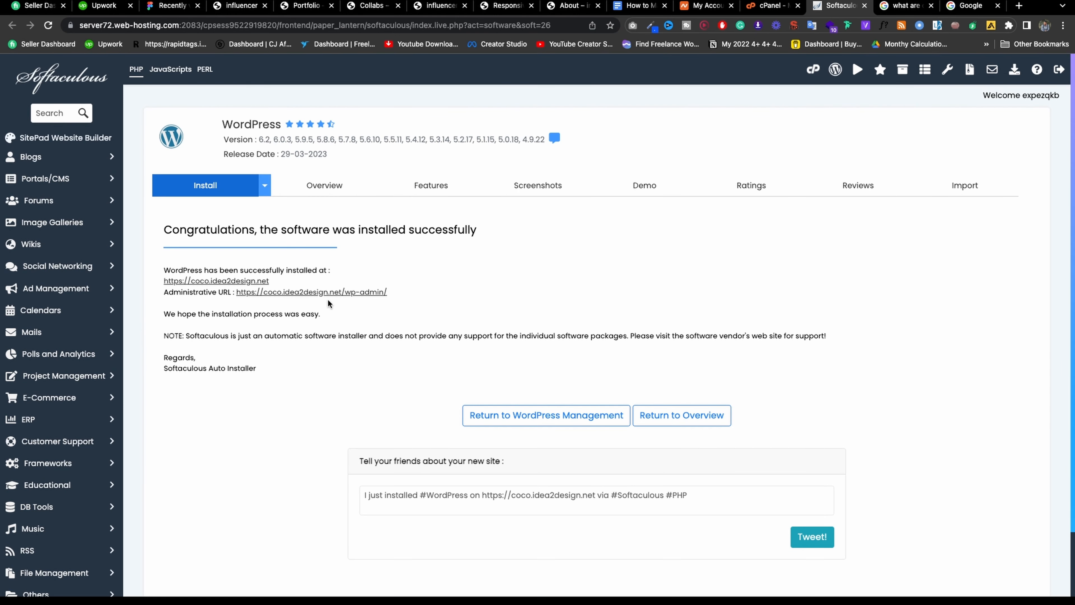
# Open the new site's admin URL and site URL in new tabs.
pyautogui.rightClick(327, 291)
pyautogui.click(351, 298)
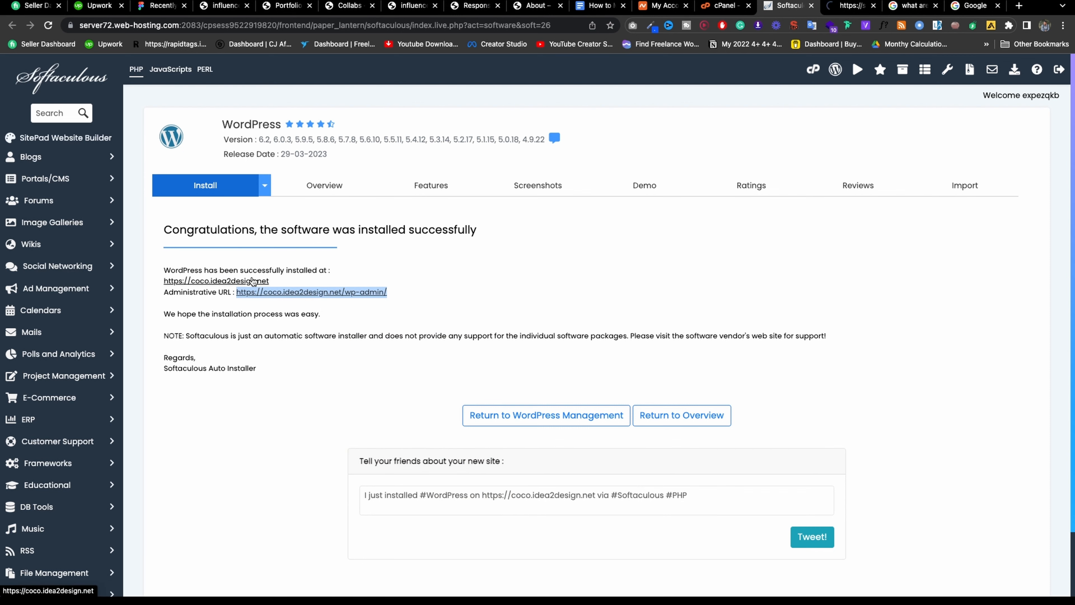
pyautogui.rightClick(221, 281)
pyautogui.click(225, 286)
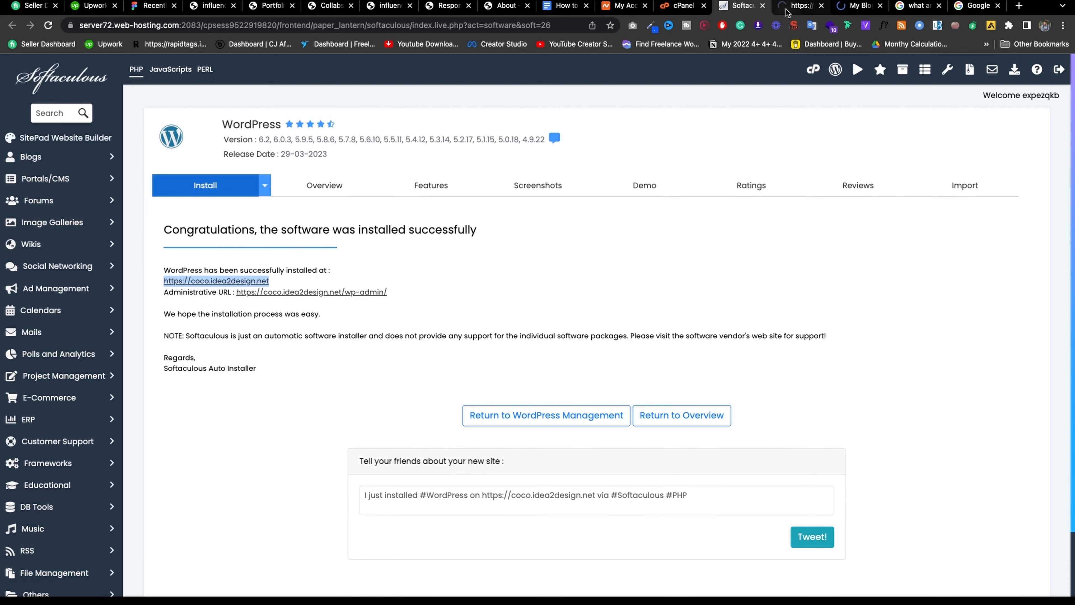
# View the new site's front page and copy its web address.
pyautogui.click(857, 5)
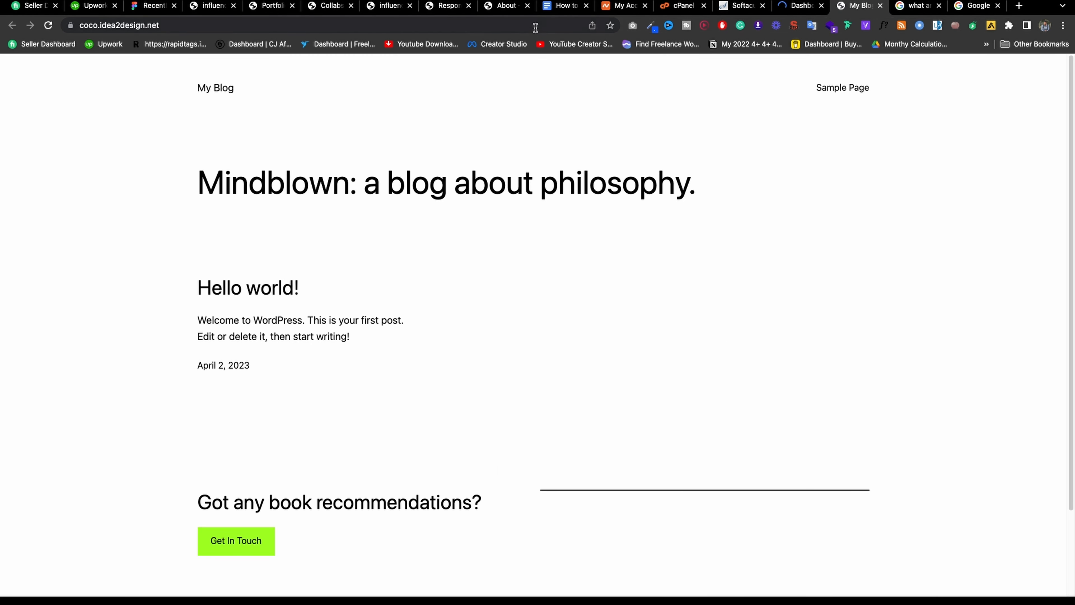
pyautogui.click(535, 27)
pyautogui.rightClick(535, 28)
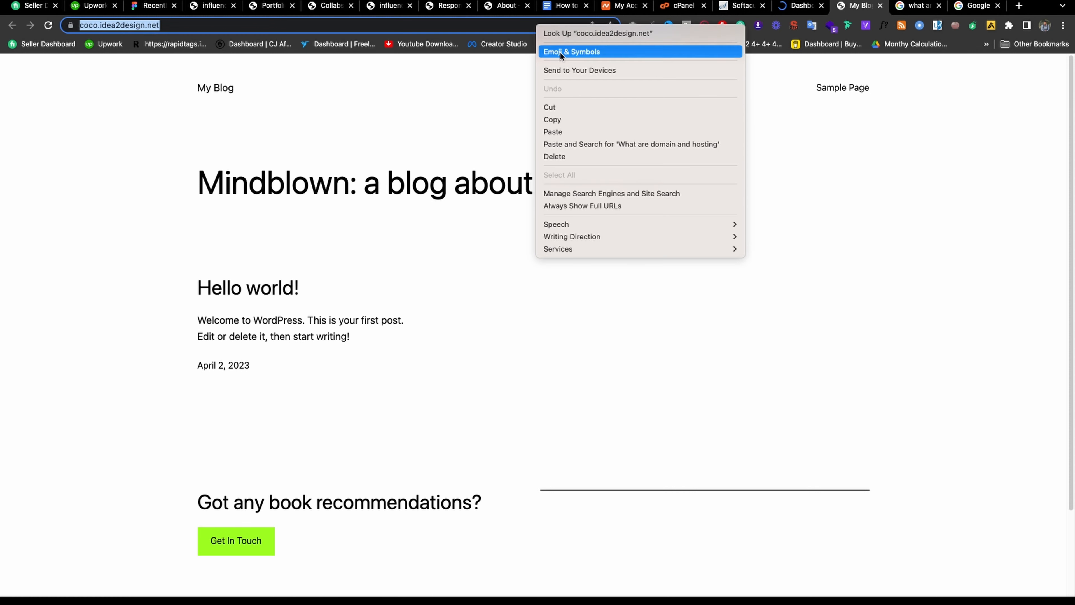
pyautogui.click(570, 119)
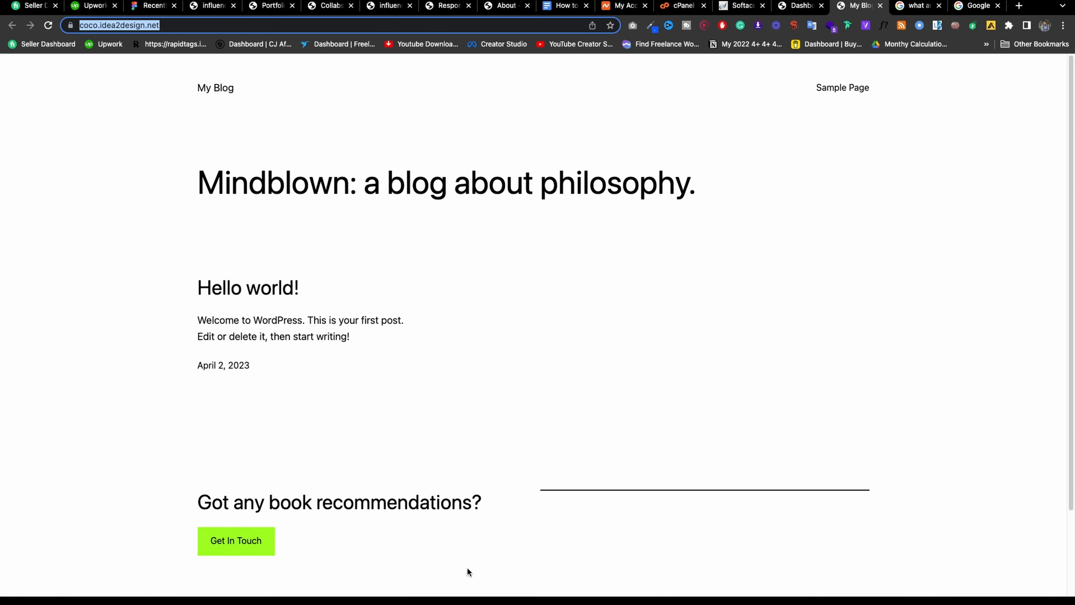
# Close the site and leftover search tabs, returning to the Google Docs outline.
pyautogui.click(880, 6)
pyautogui.click(880, 6)
pyautogui.click(880, 5)
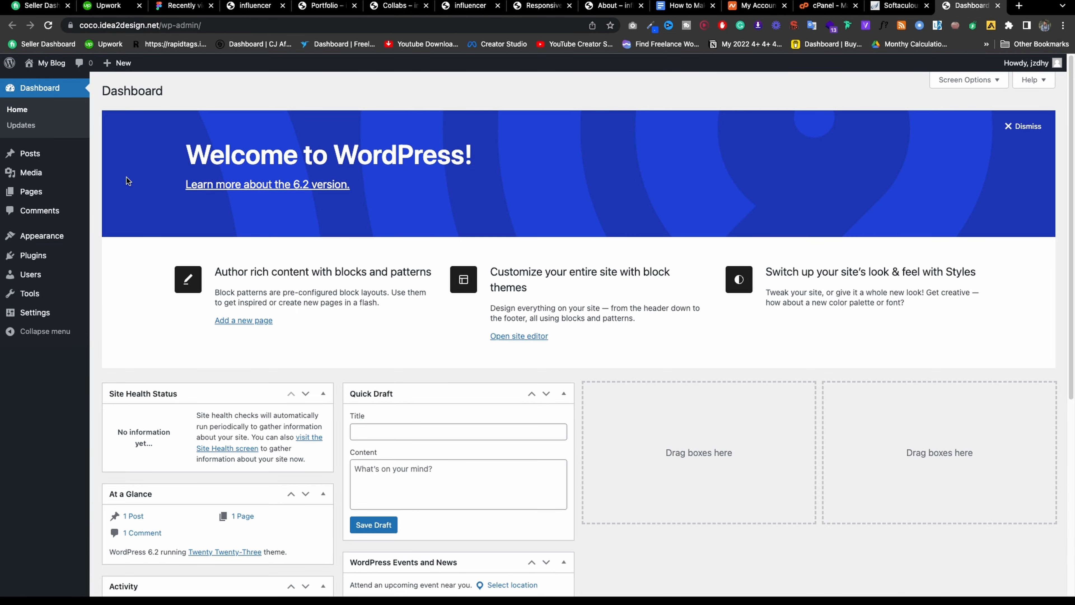
pyautogui.moveTo(35, 149)
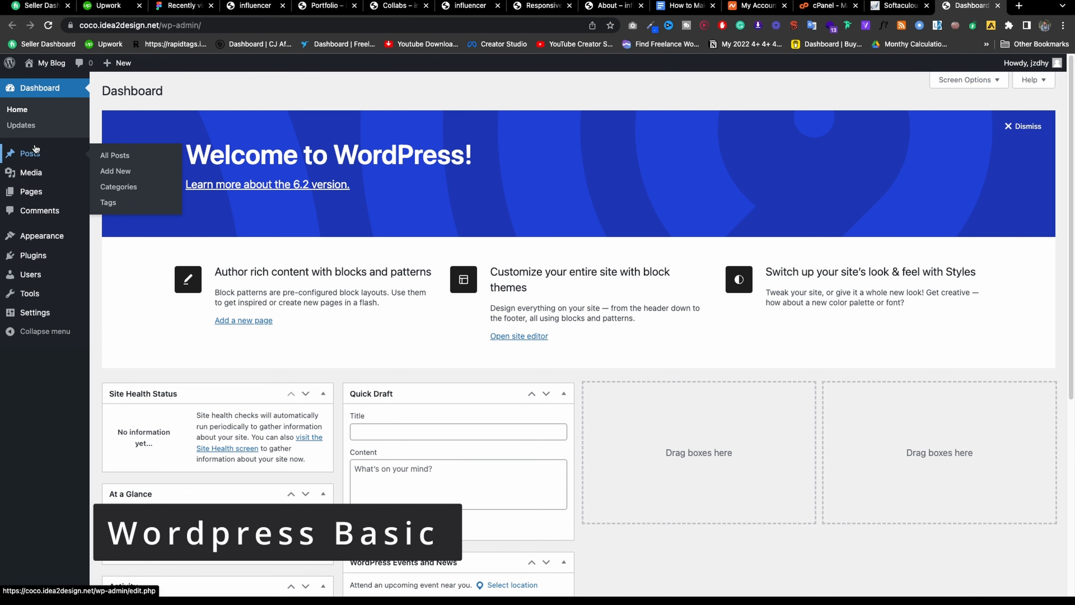
pyautogui.click(677, 6)
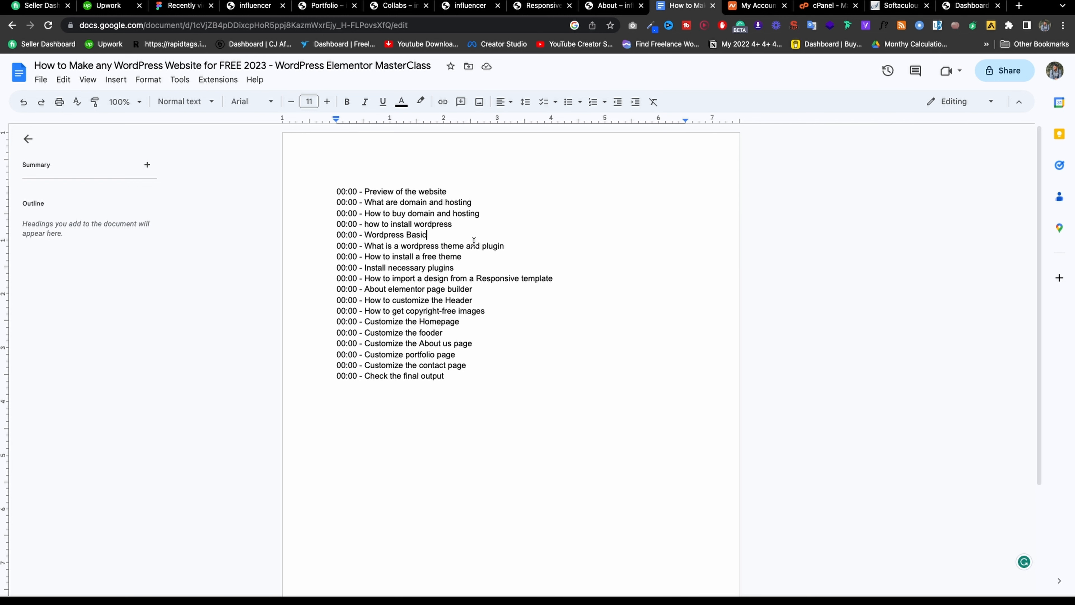
# Open the live site in a new tab, view it, and return to the dashboard.
pyautogui.click(965, 9)
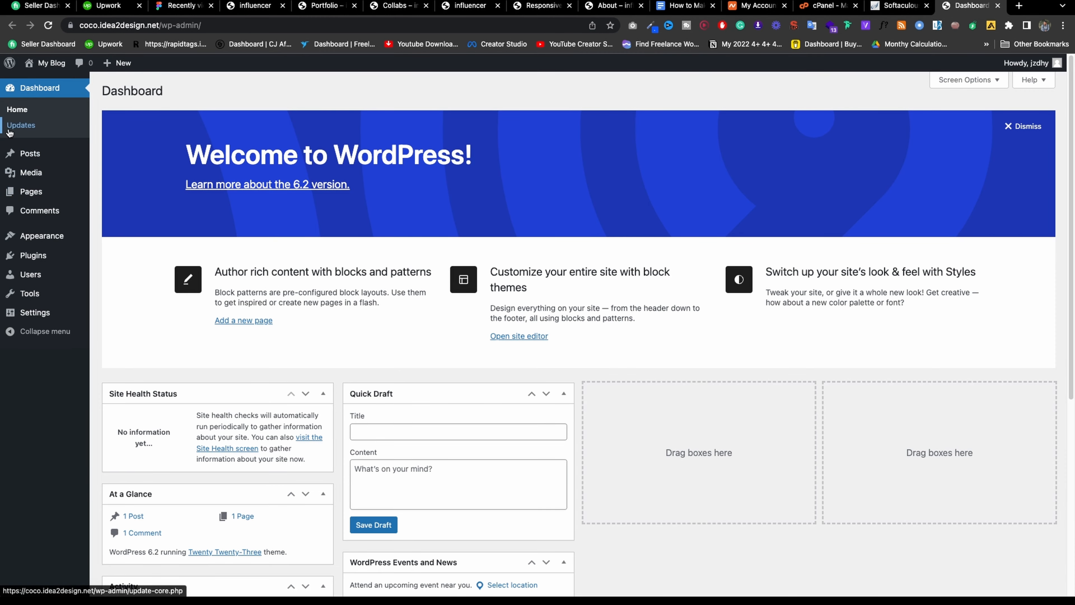
pyautogui.moveTo(41, 67)
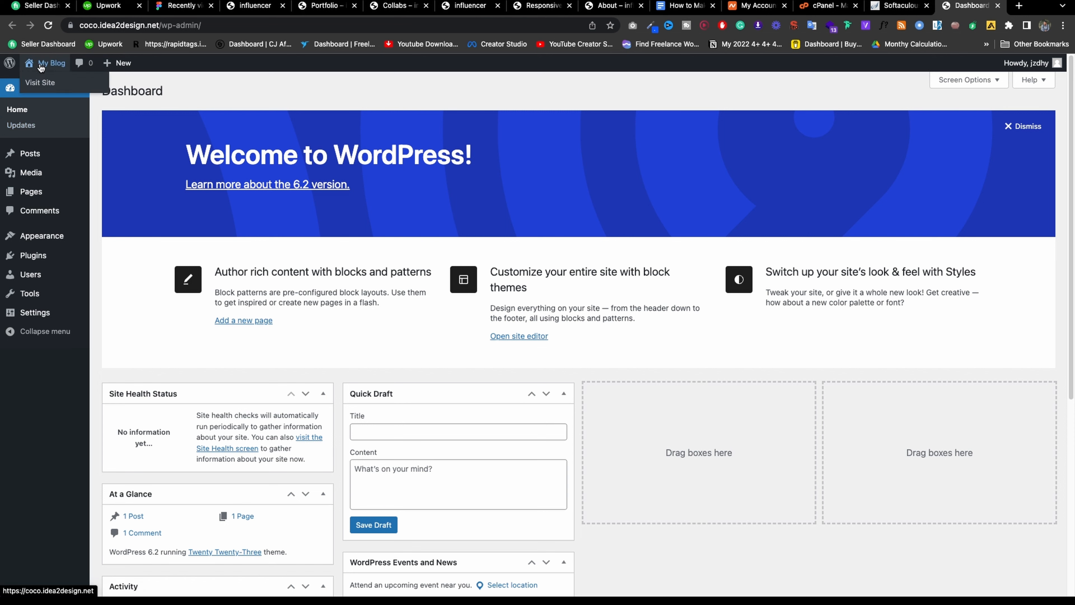
pyautogui.rightClick(39, 77)
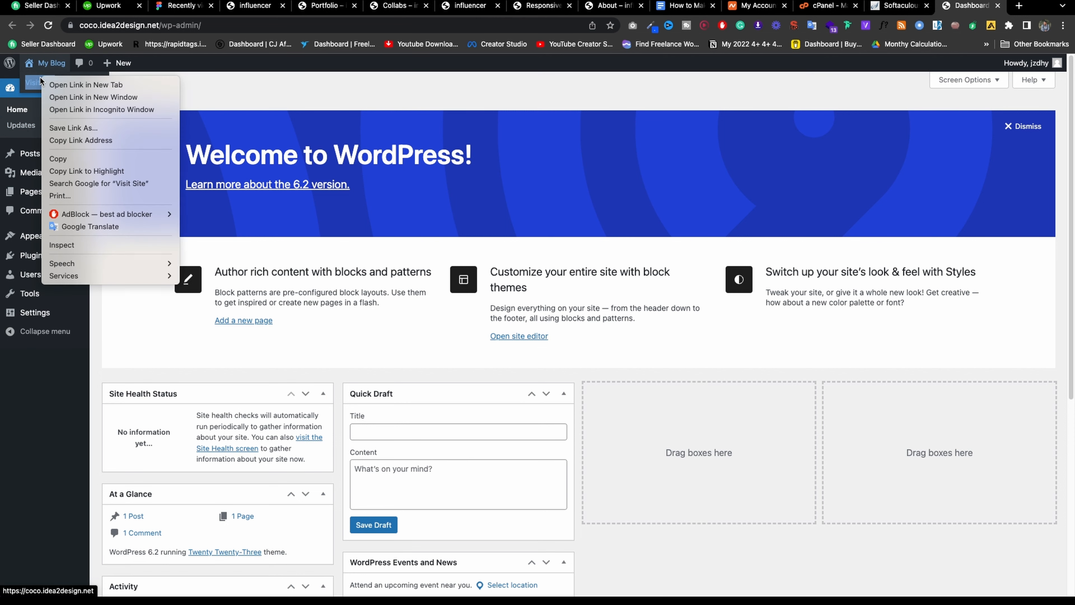
pyautogui.click(48, 83)
pyautogui.click(983, 12)
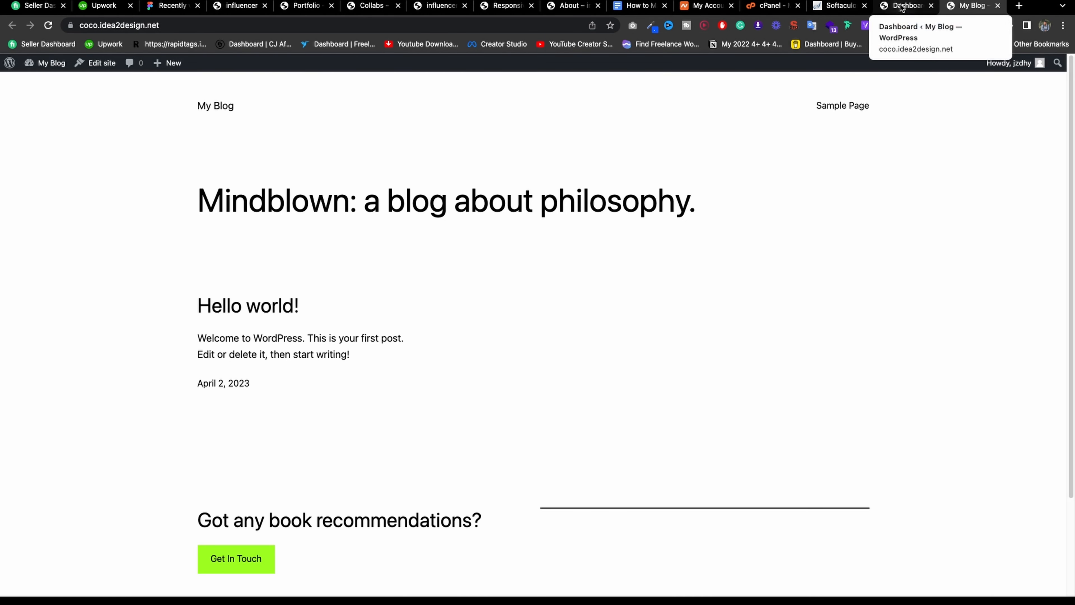
pyautogui.click(903, 8)
# Open the Updates page in a new tab, confirming WordPress 6.2 is current, and close the site view.
pyautogui.moveTo(120, 67)
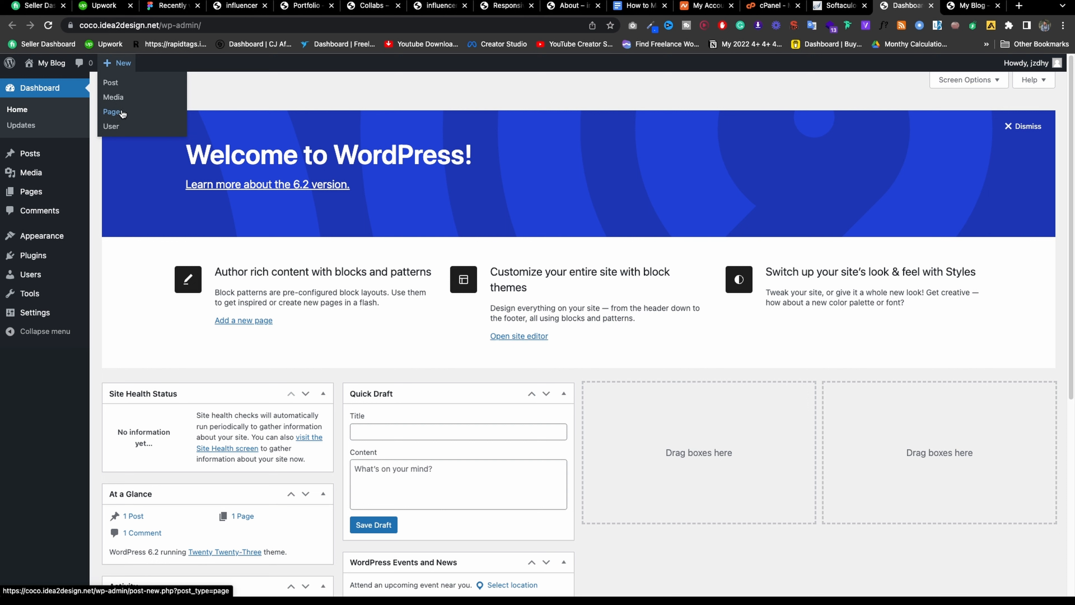
pyautogui.moveTo(1054, 71)
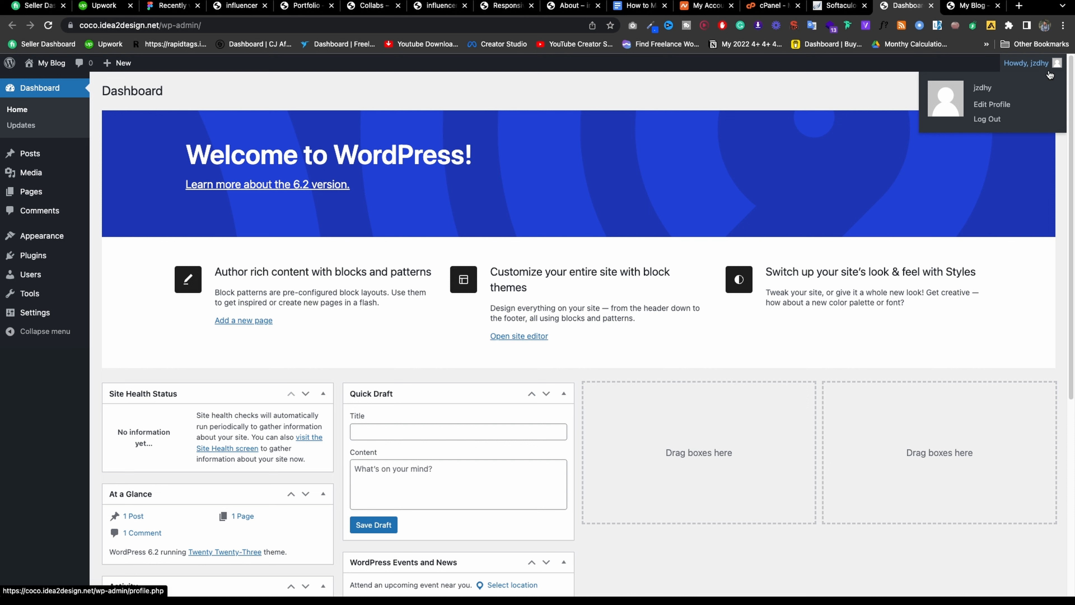
pyautogui.rightClick(18, 127)
pyautogui.click(50, 129)
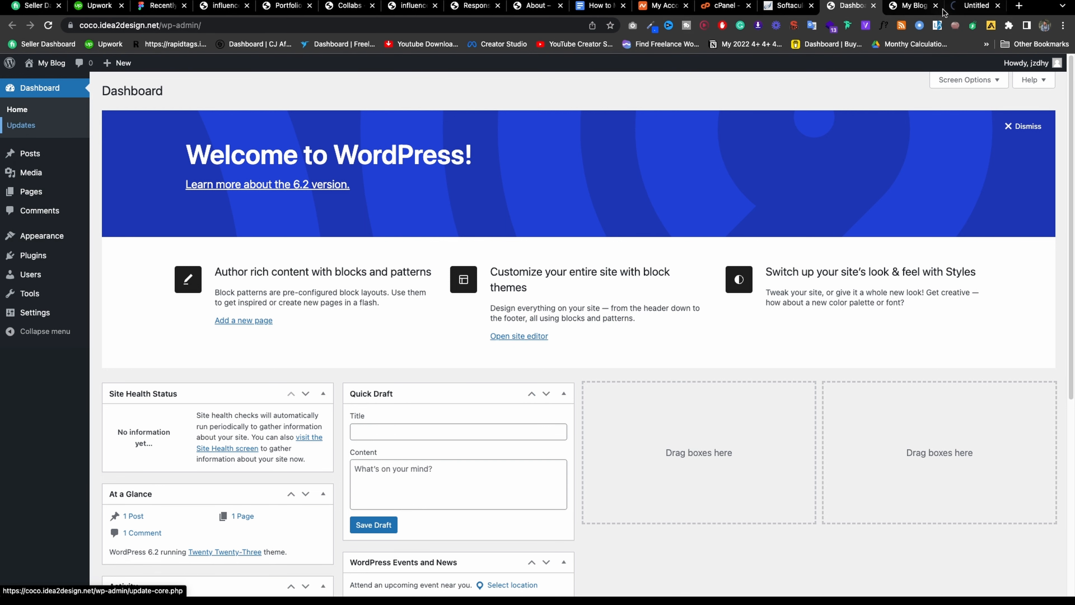
pyautogui.click(936, 6)
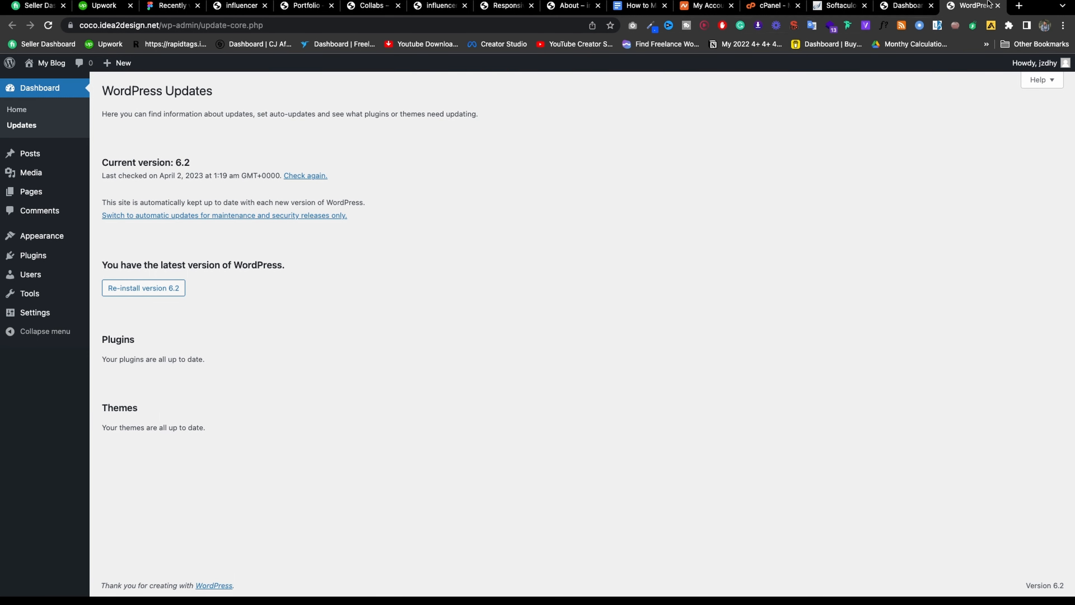
pyautogui.click(909, 7)
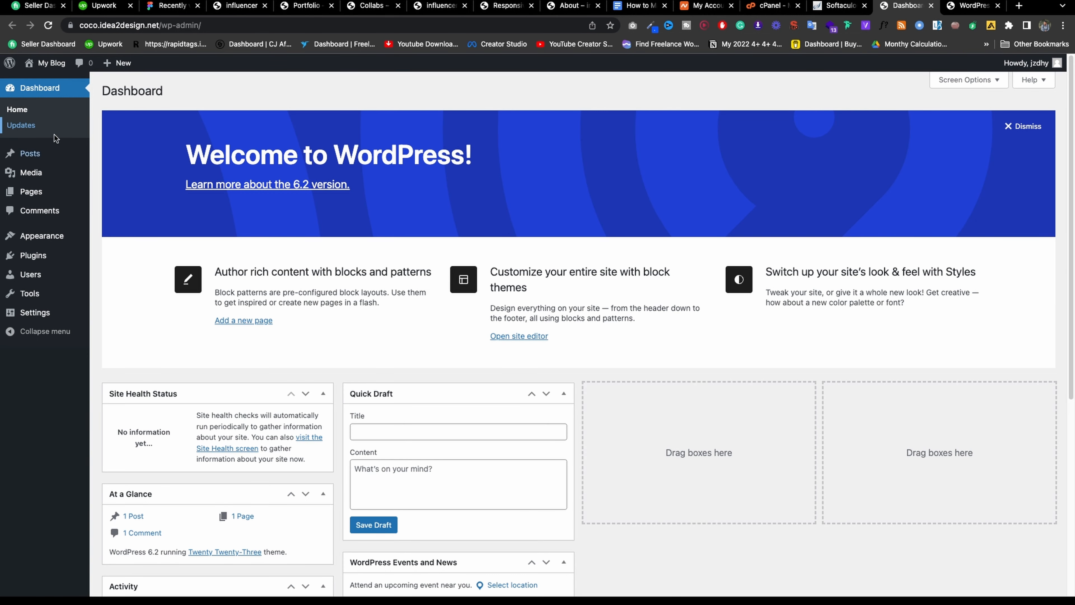
# Open Posts > All Posts in a new tab.
pyautogui.rightClick(143, 152)
pyautogui.click(169, 157)
pyautogui.moveTo(60, 169)
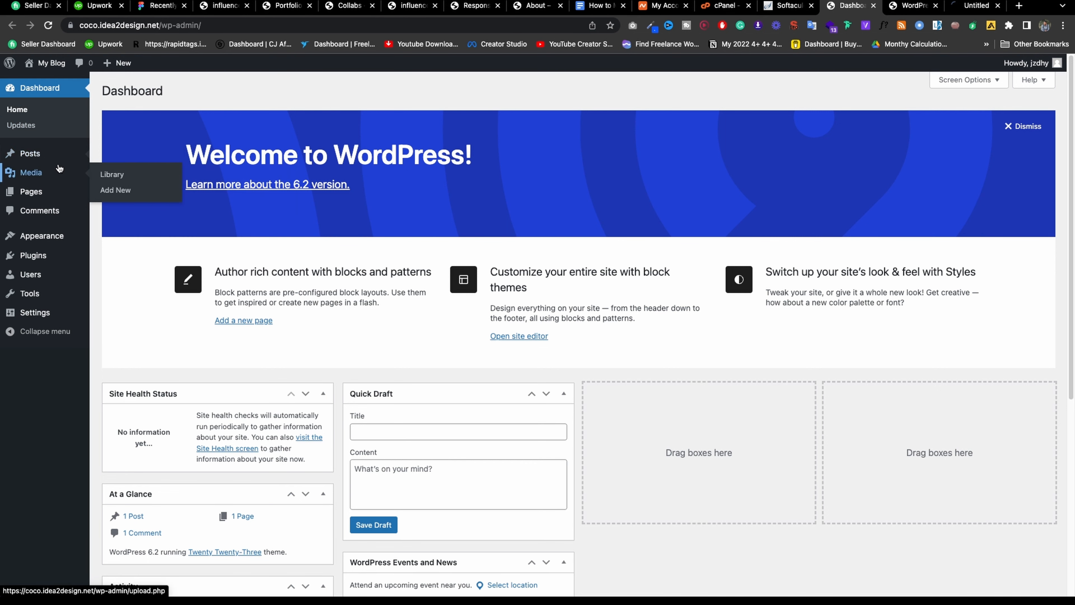
# Close the Updates page and open a new post editor in its own tab.
pyautogui.click(974, 5)
pyautogui.click(936, 6)
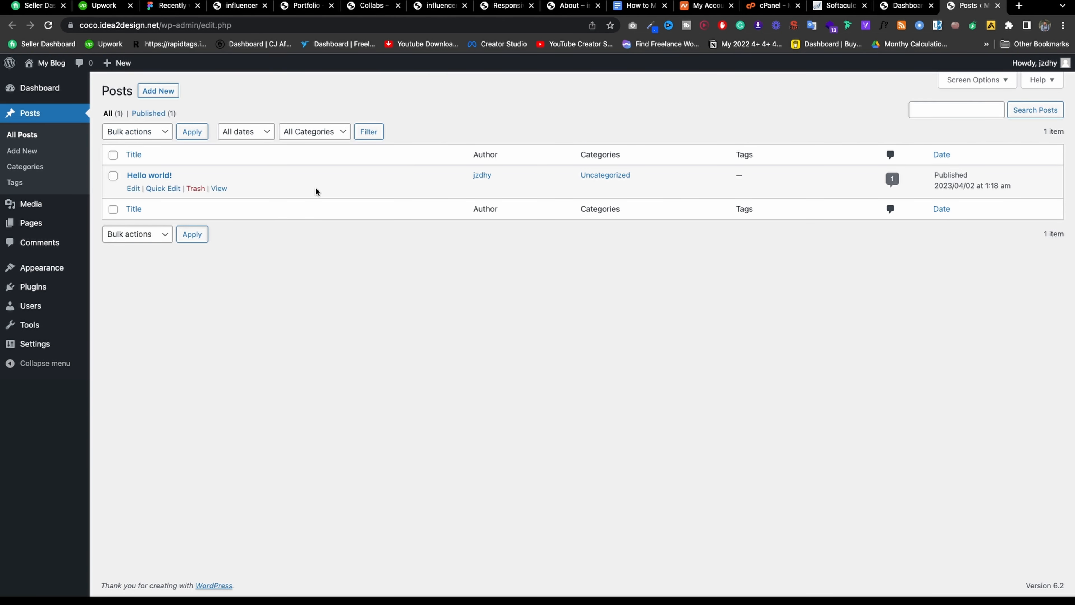
pyautogui.rightClick(28, 152)
pyautogui.click(31, 155)
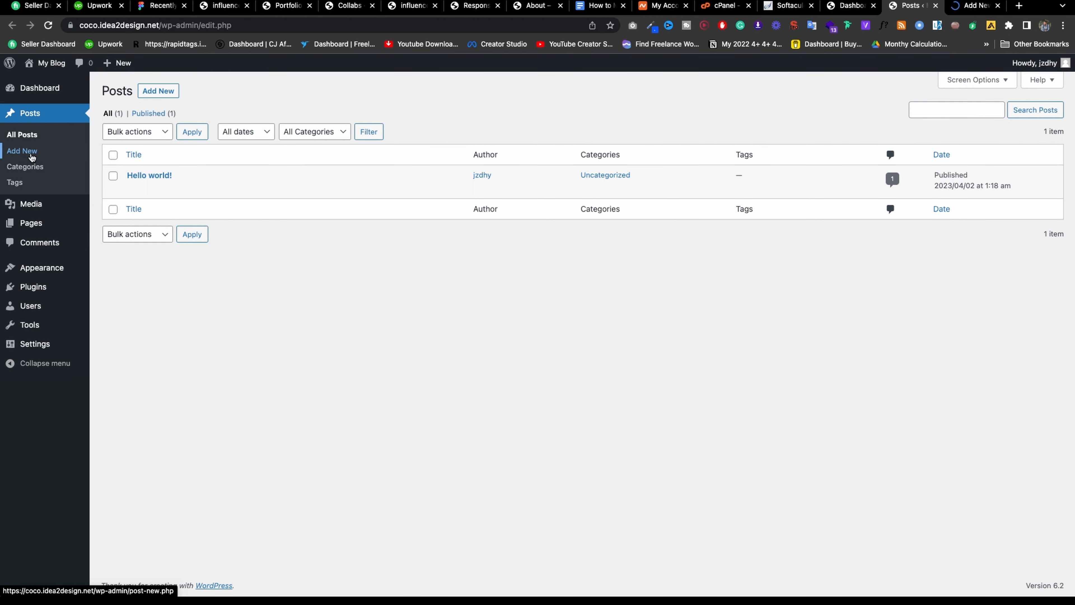
pyautogui.click(973, 5)
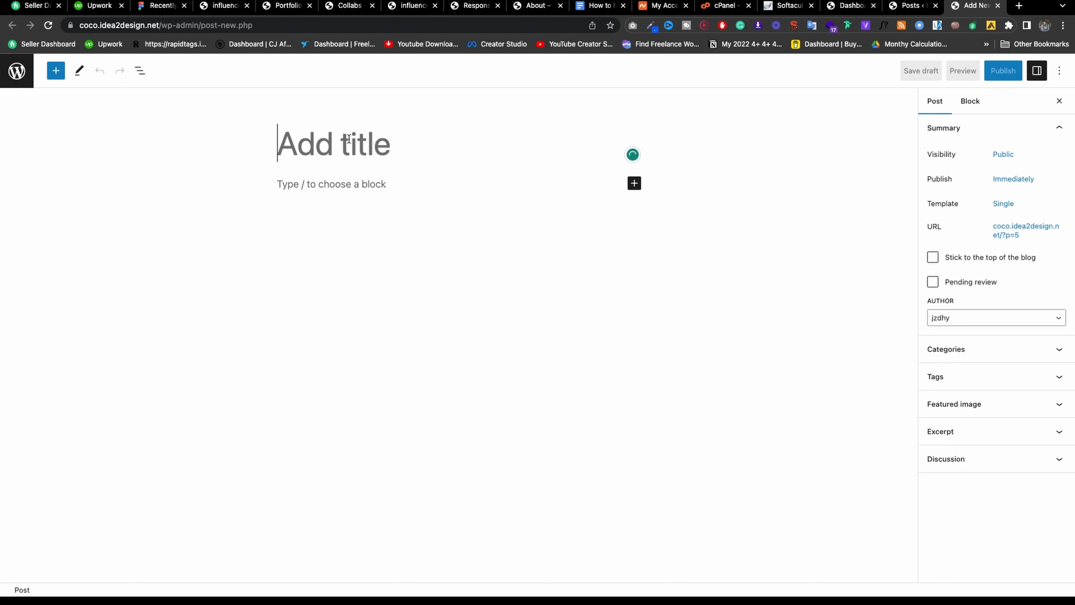
# Publish a post titled 'Title' with the paragraph 'blog'.
pyautogui.write('T')
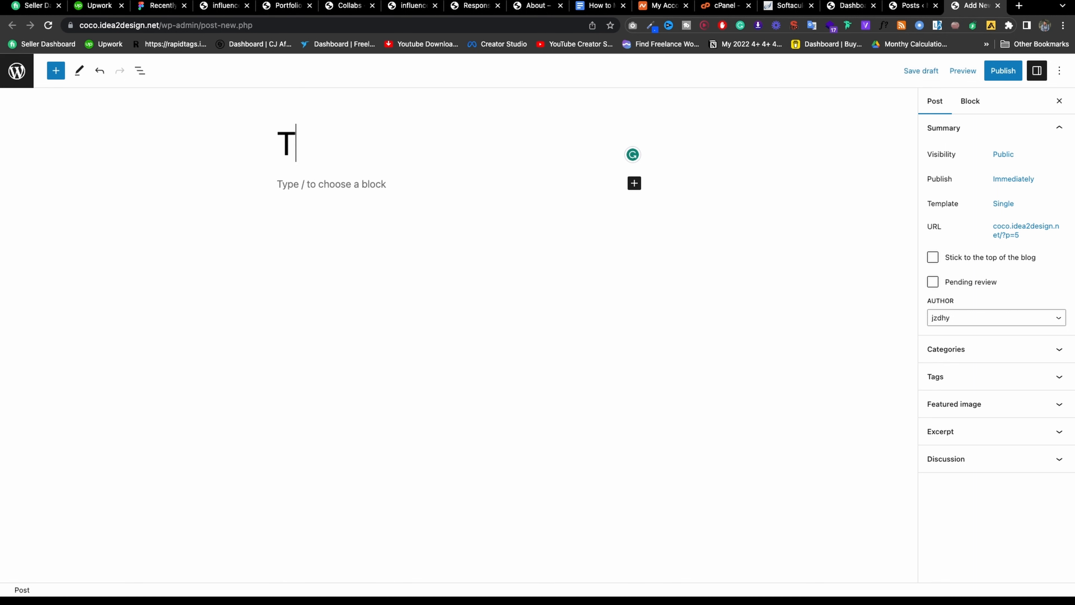
pyautogui.write('itle')
pyautogui.click(367, 190)
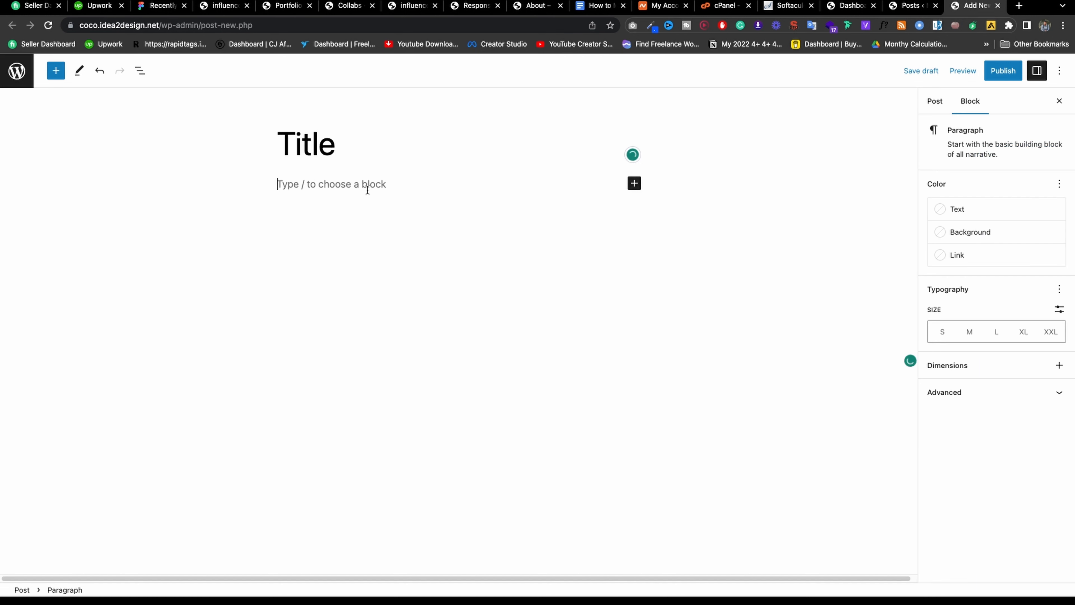
pyautogui.write('blog')
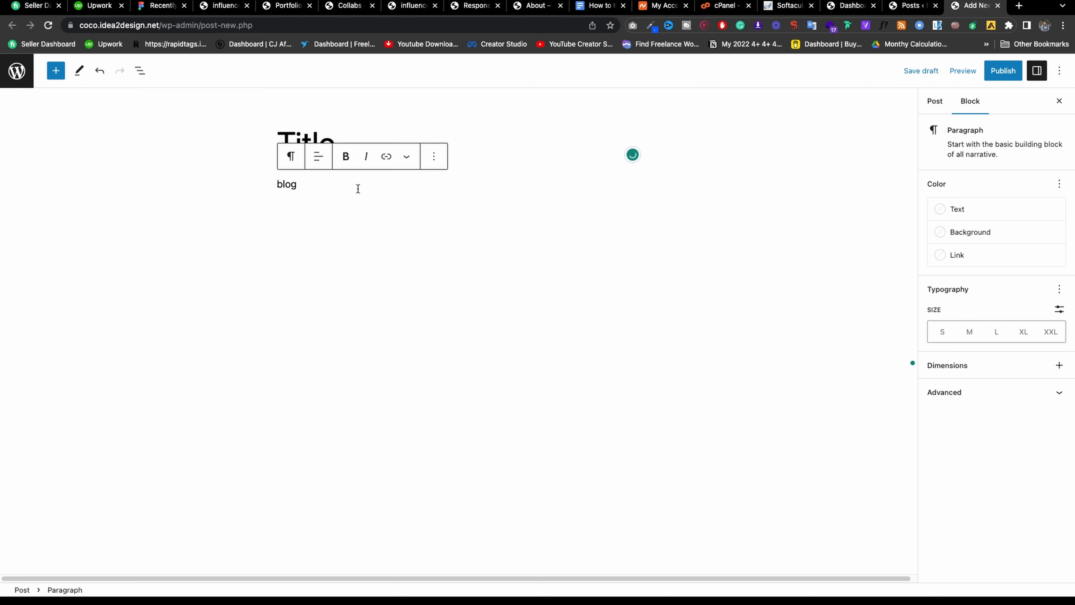
pyautogui.click(292, 157)
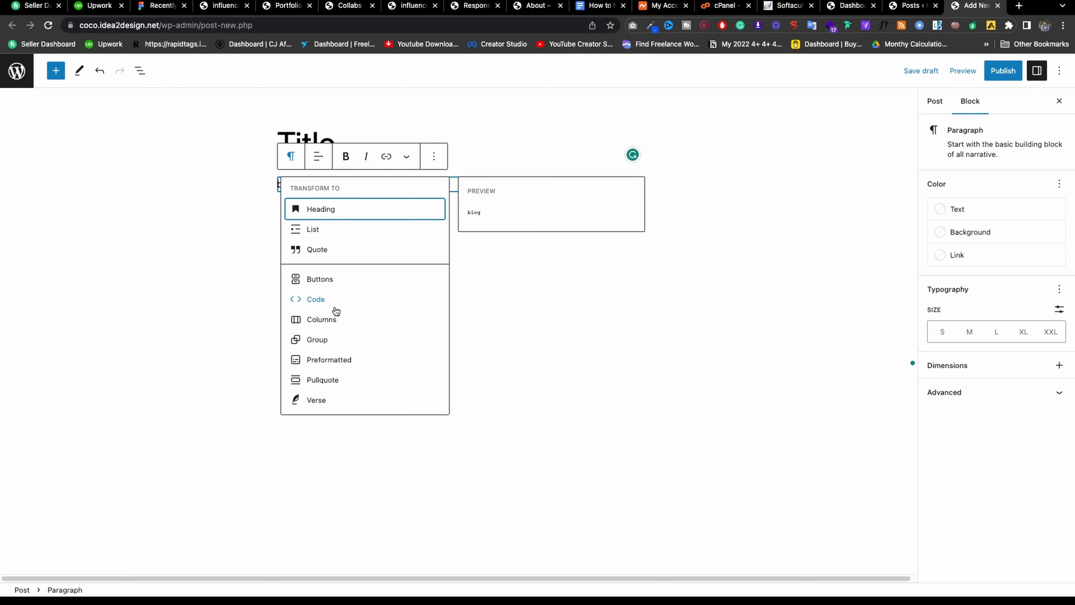
pyautogui.click(645, 322)
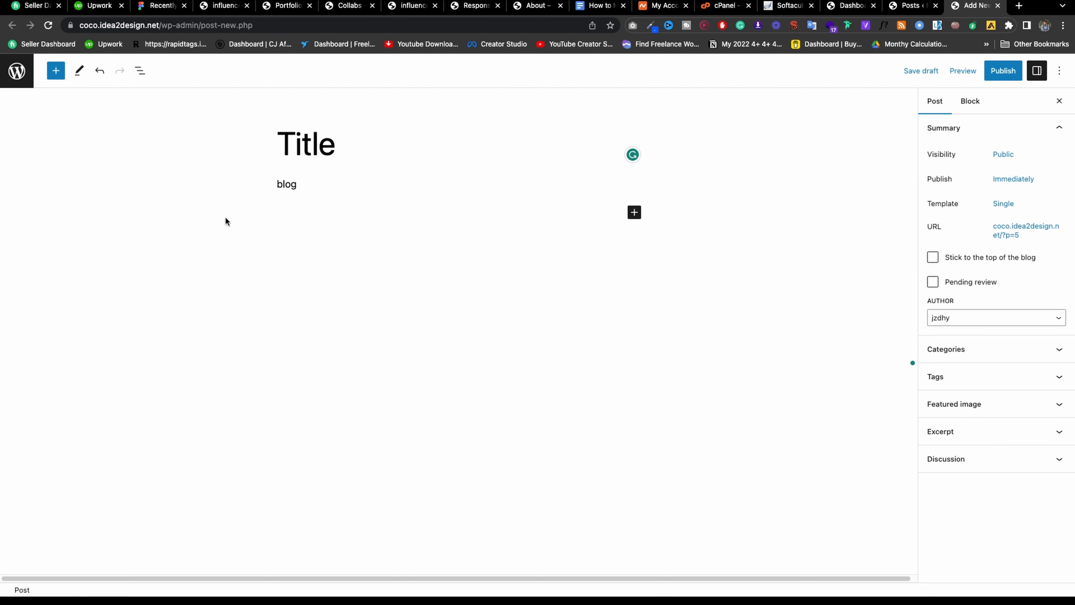
pyautogui.click(1015, 72)
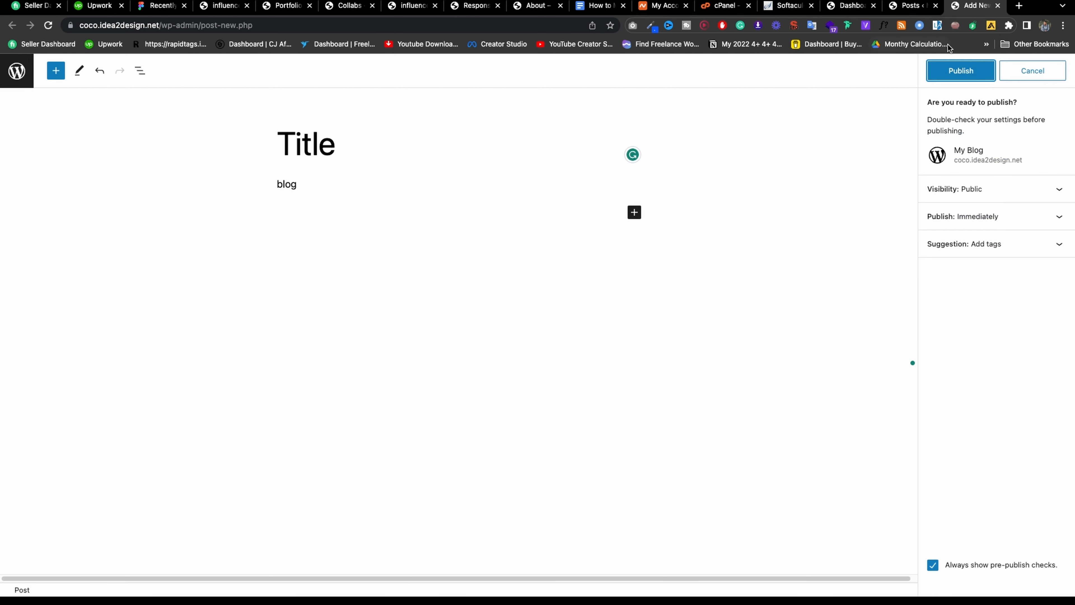
pyautogui.click(960, 70)
# Open Plugins > Add New in a new tab from the posts list.
pyautogui.click(902, 12)
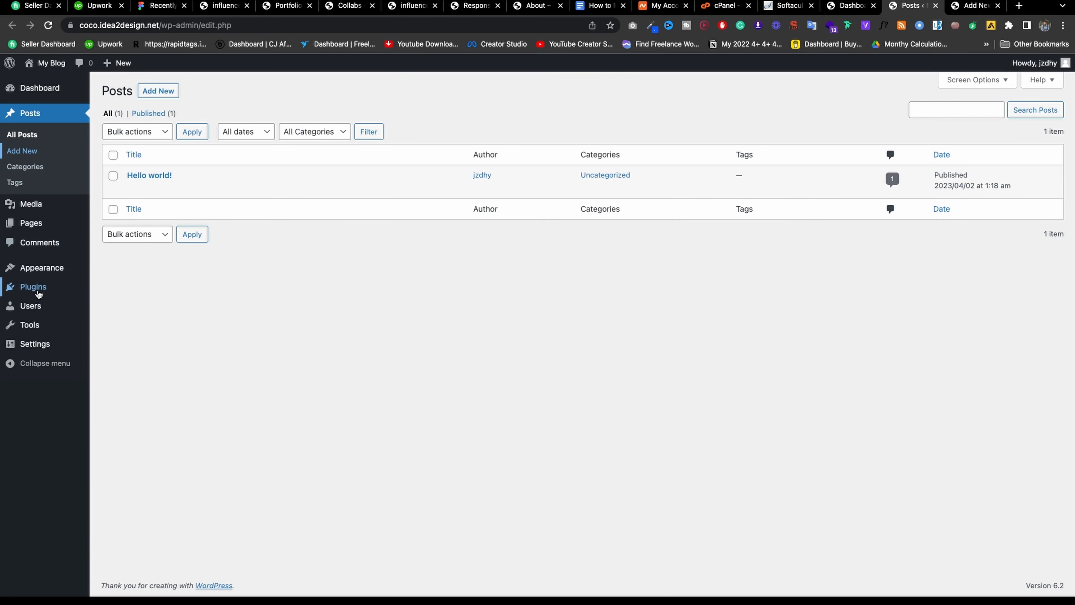
pyautogui.moveTo(38, 288)
pyautogui.rightClick(115, 301)
pyautogui.click(161, 305)
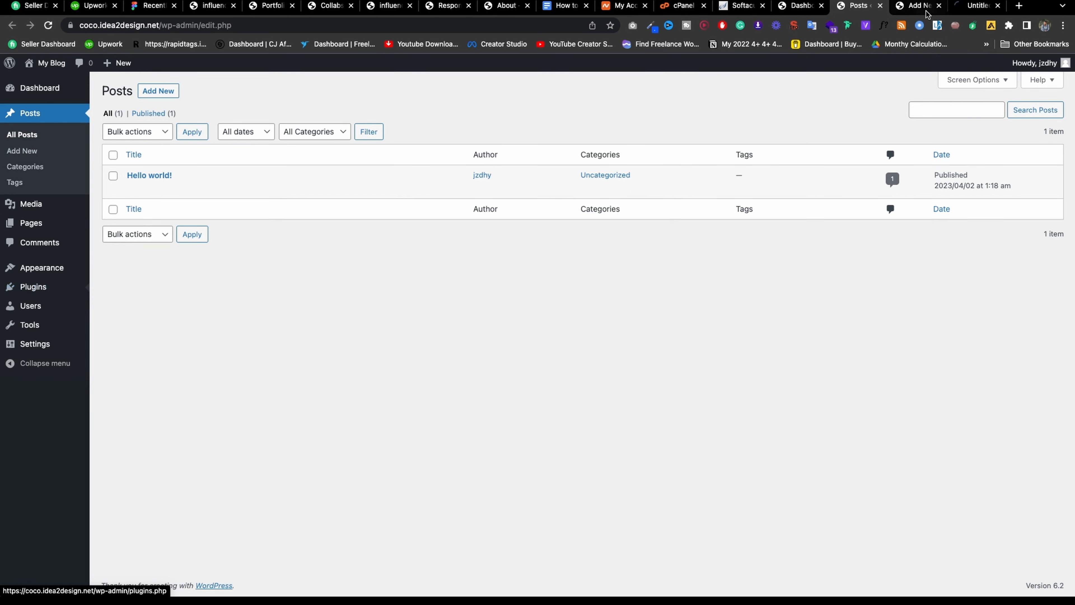
pyautogui.click(960, 9)
pyautogui.click(915, 6)
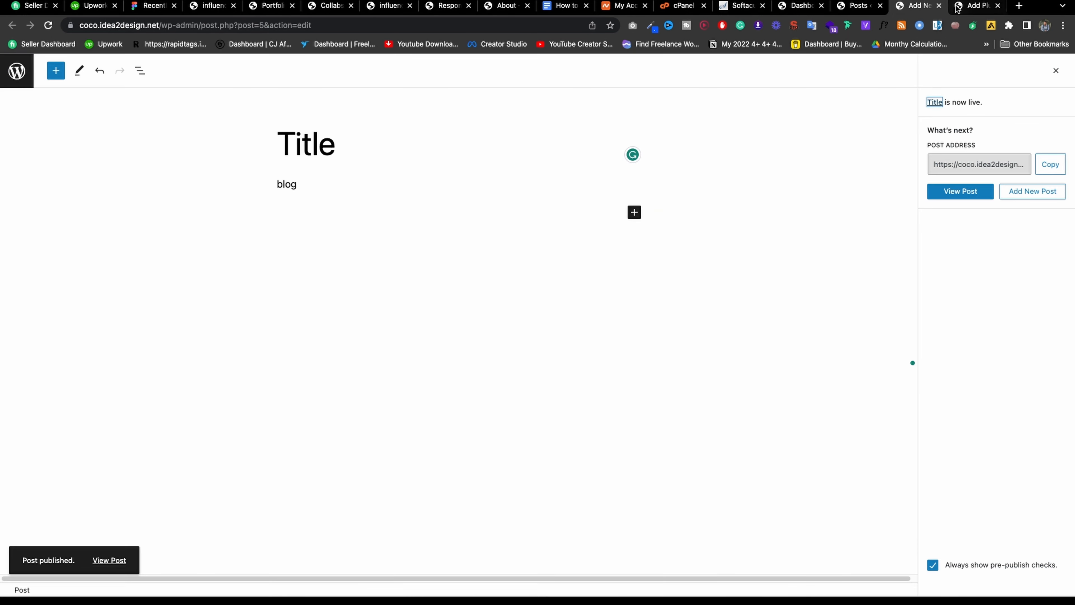
pyautogui.click(974, 6)
# Install Classic Editor, reload the posts list, and open the 'Title' post's editor in a new tab.
pyautogui.click(893, 116)
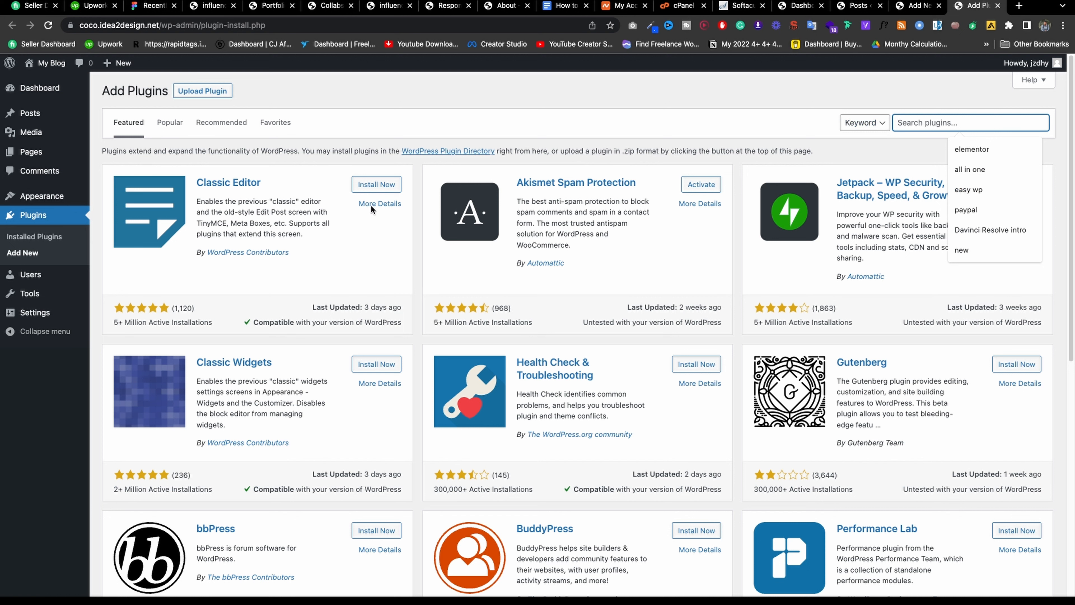
pyautogui.click(375, 189)
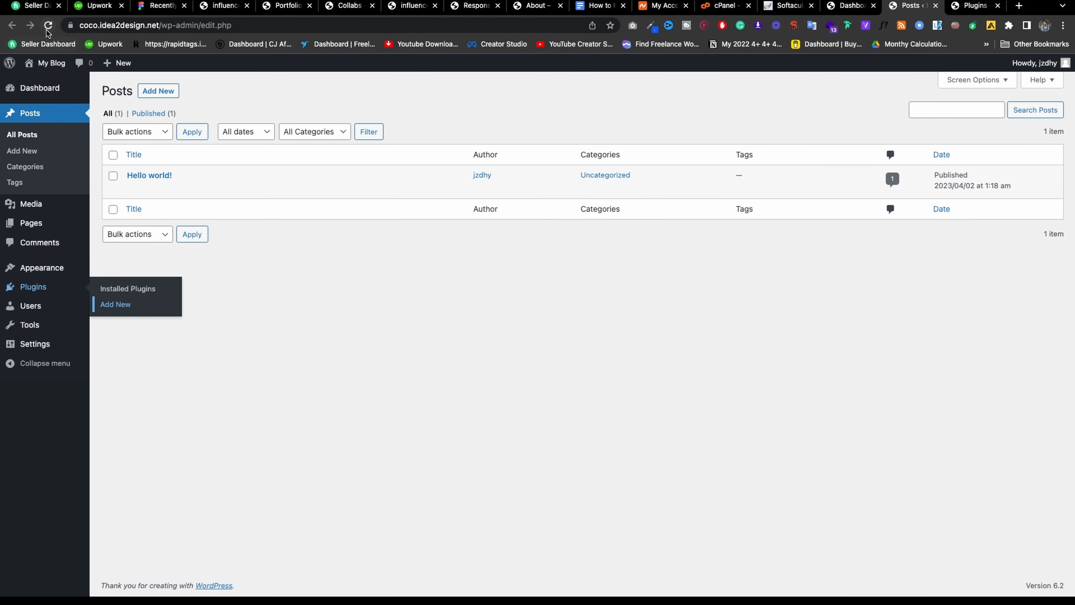
pyautogui.click(47, 27)
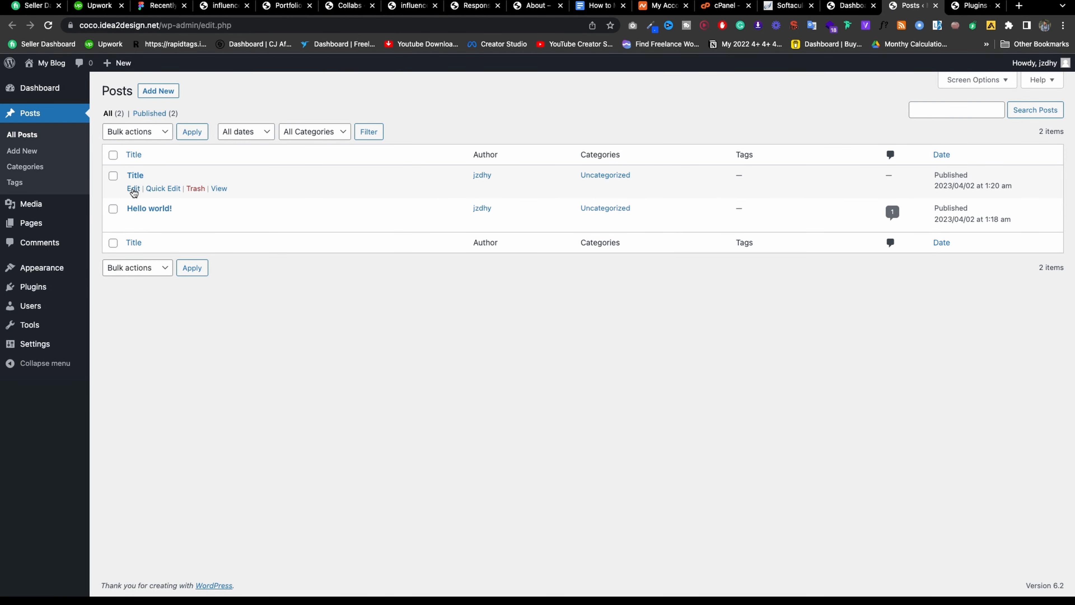
pyautogui.rightClick(134, 192)
pyautogui.click(146, 194)
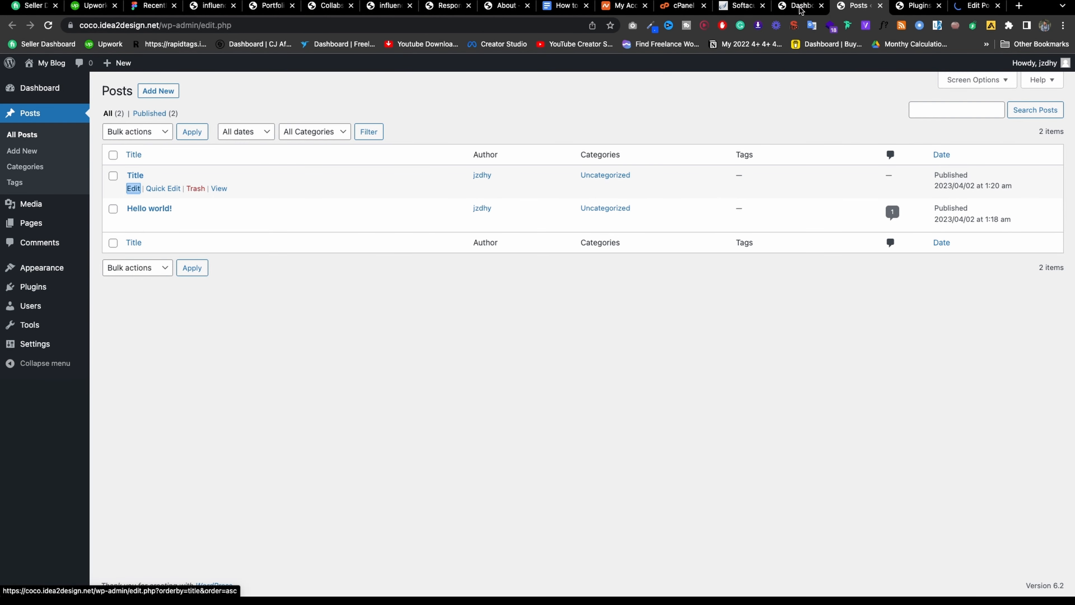
pyautogui.click(974, 5)
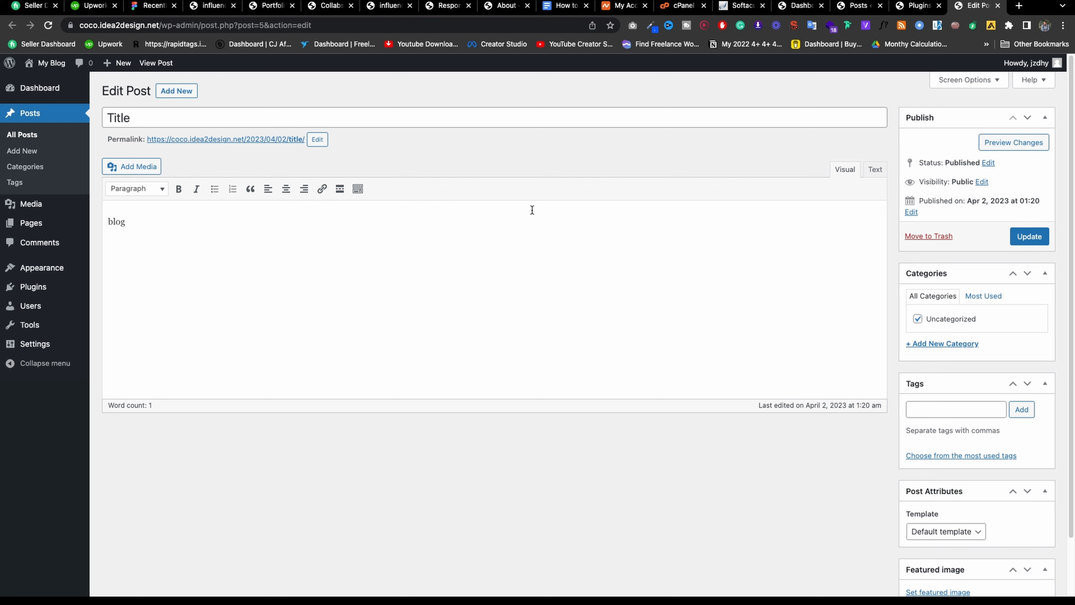
# Inspect the post title 'Title' and confirm its permalink slug.
pyautogui.click(178, 117)
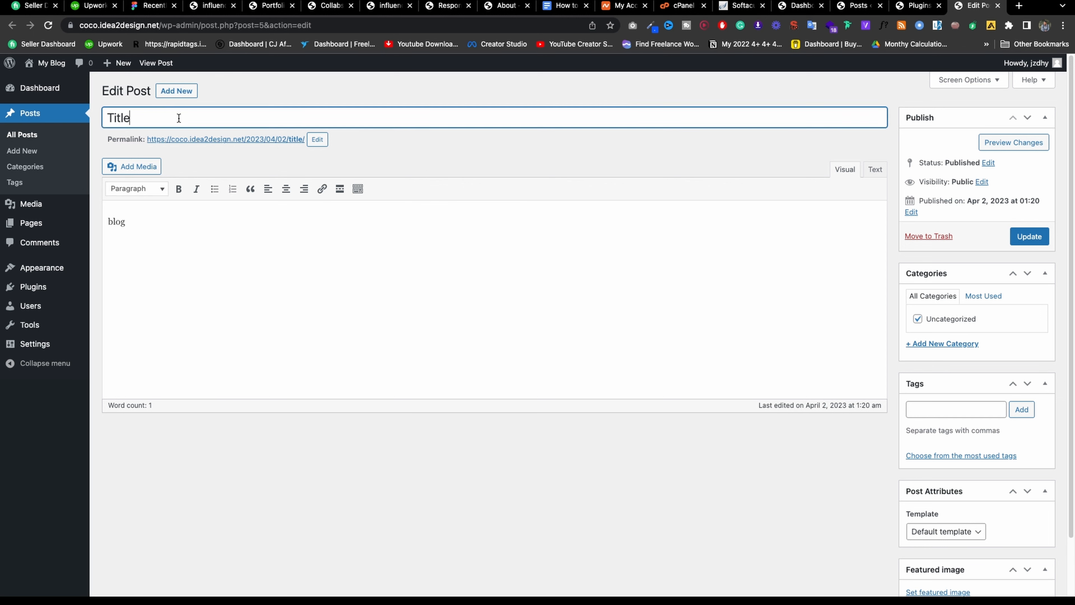
pyautogui.doubleClick(178, 117)
pyautogui.click(317, 138)
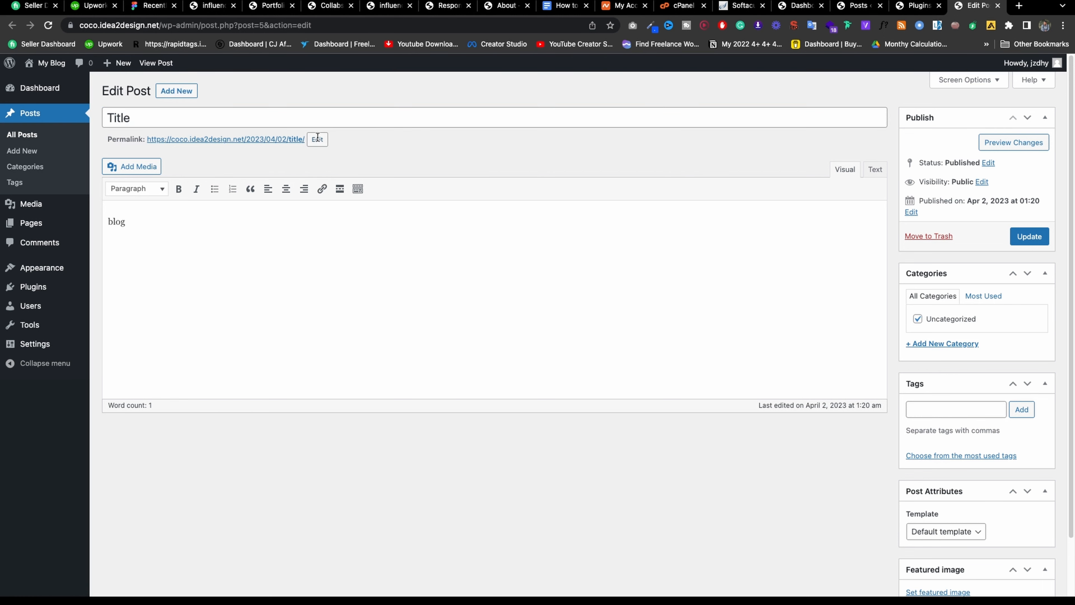
pyautogui.click(421, 142)
pyautogui.click(915, 5)
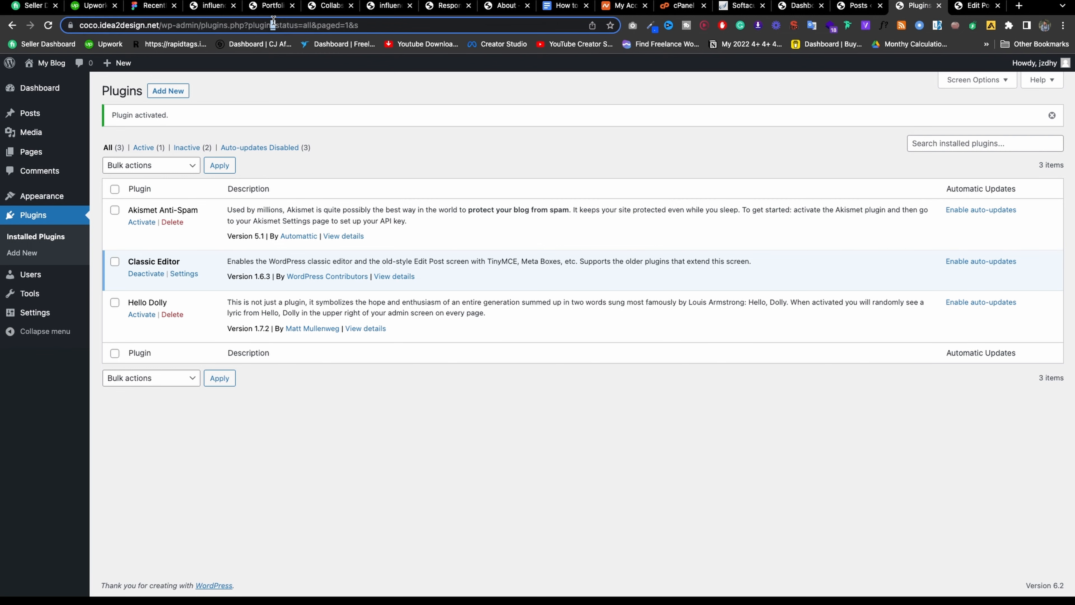
pyautogui.click(974, 5)
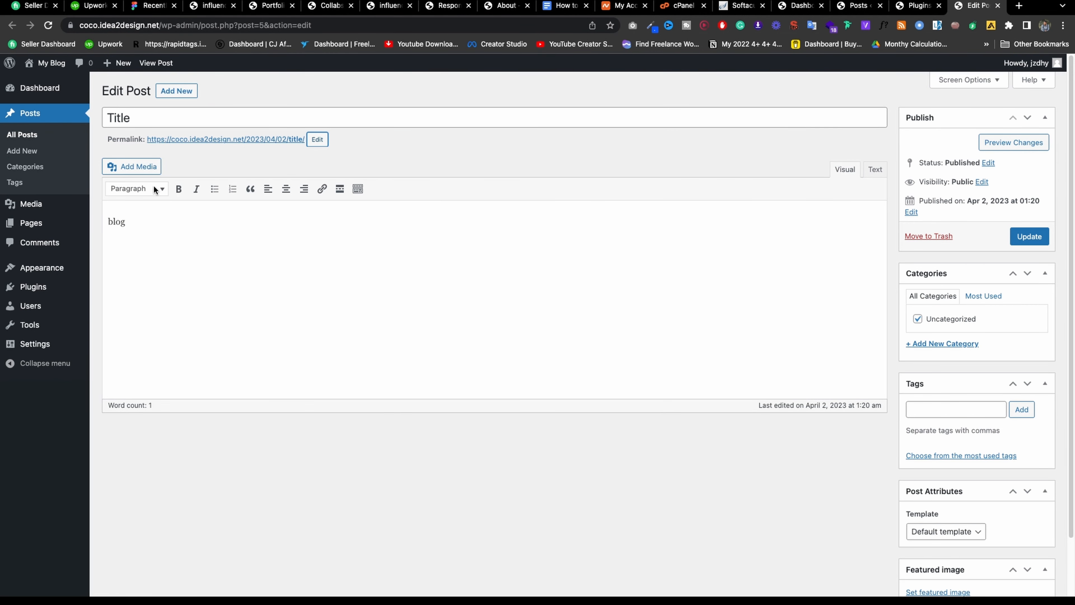
# Browse the format options, view the post's HTML in the Text tab, then return to Visual.
pyautogui.click(148, 191)
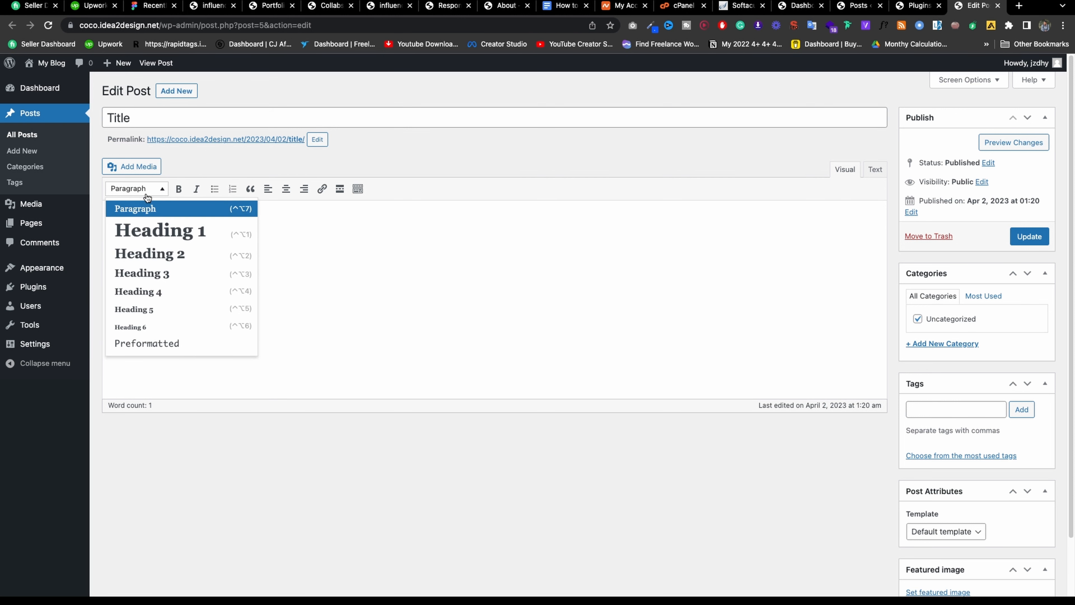
pyautogui.click(214, 173)
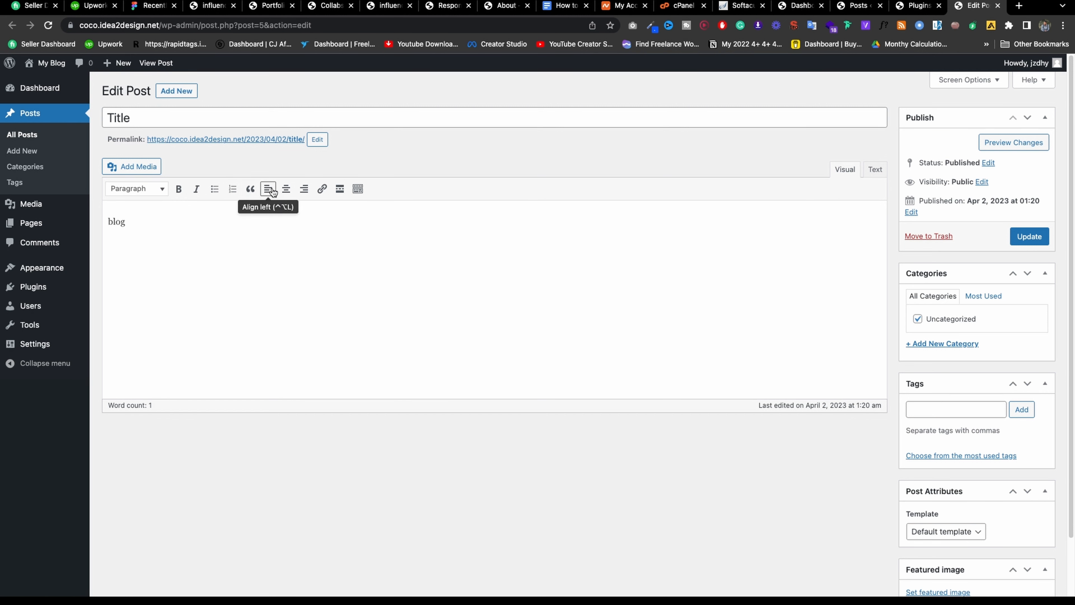
pyautogui.click(355, 191)
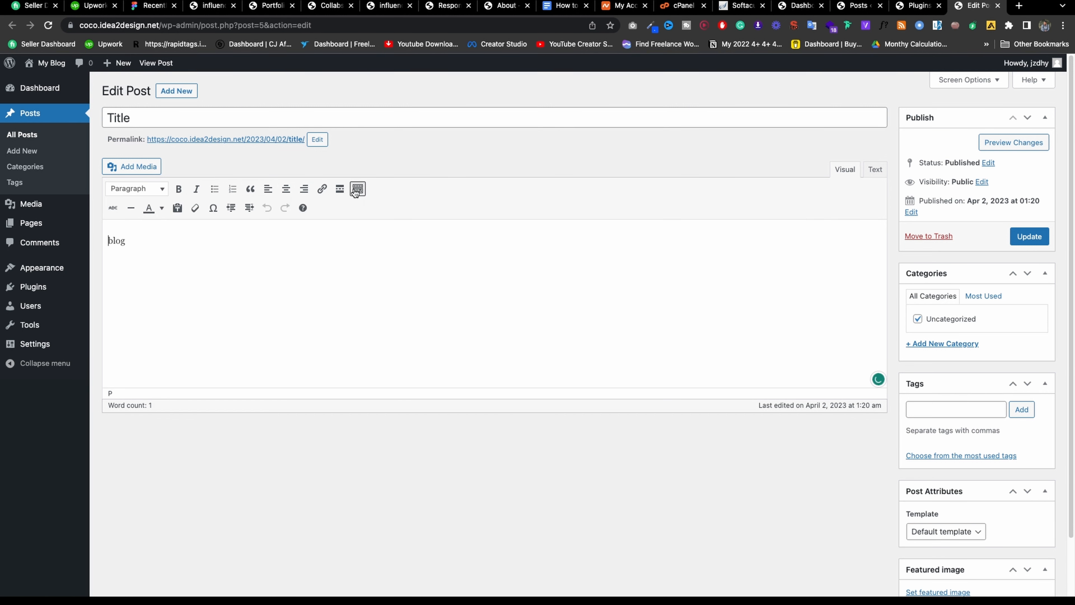
pyautogui.click(875, 170)
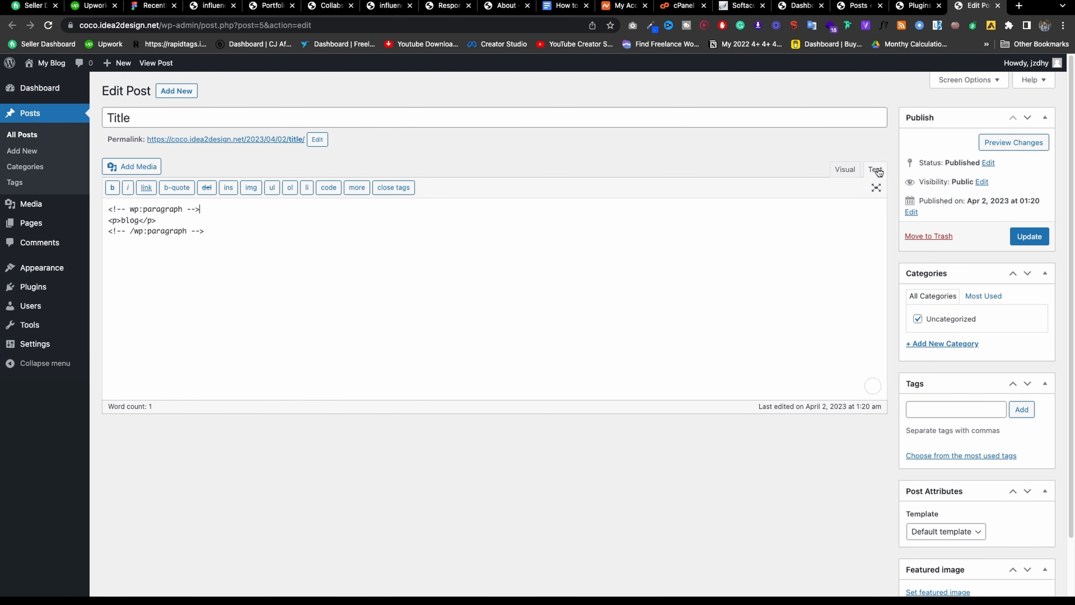
pyautogui.click(841, 171)
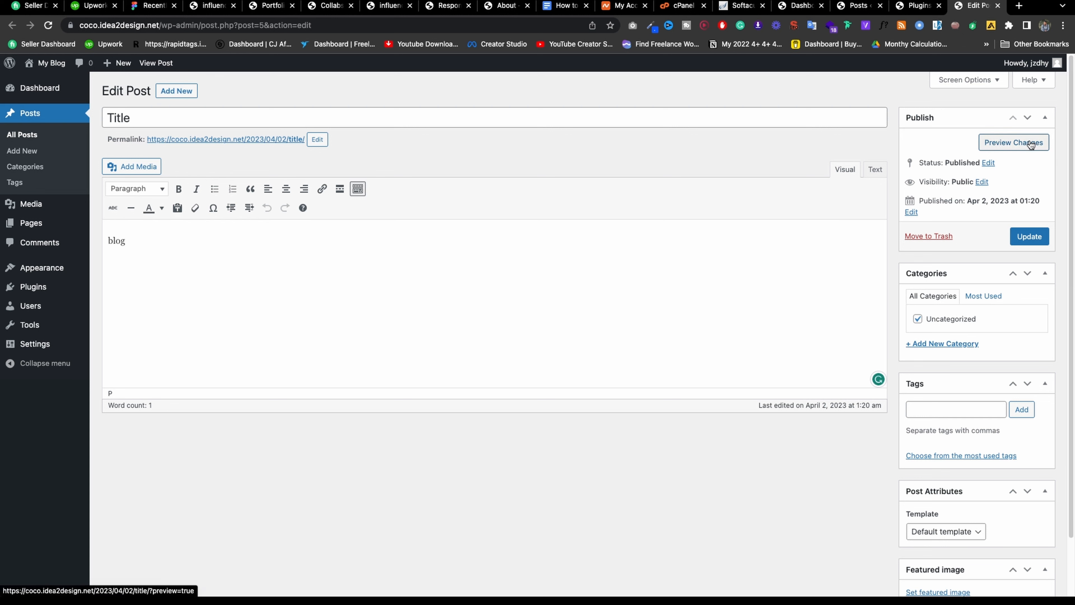
# Look over the post's status and publish-date settings, leaving them unchanged as Published.
pyautogui.click(988, 161)
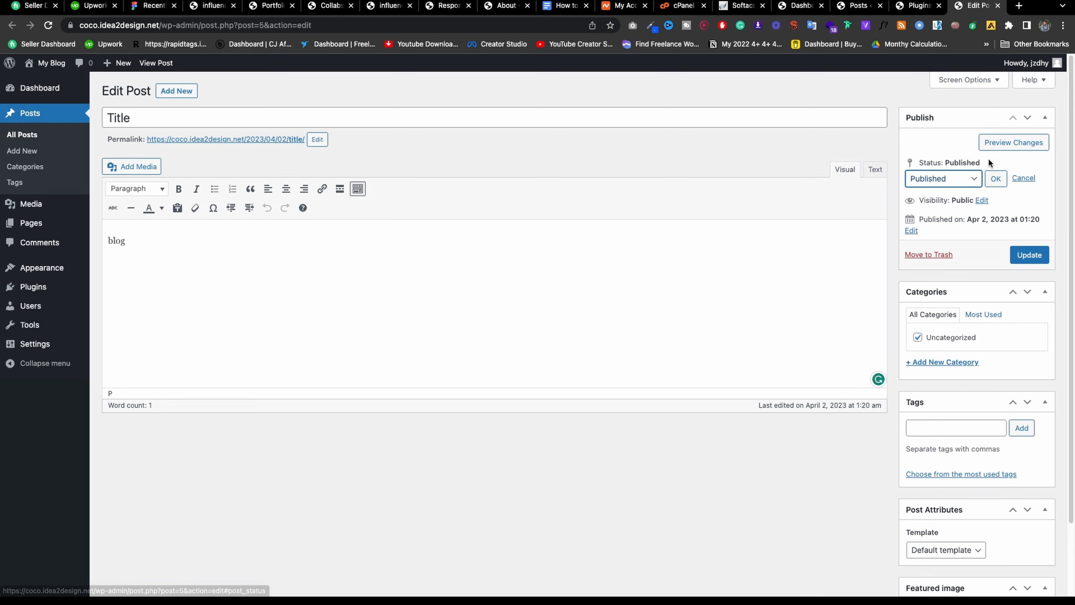
pyautogui.click(968, 178)
pyautogui.click(945, 151)
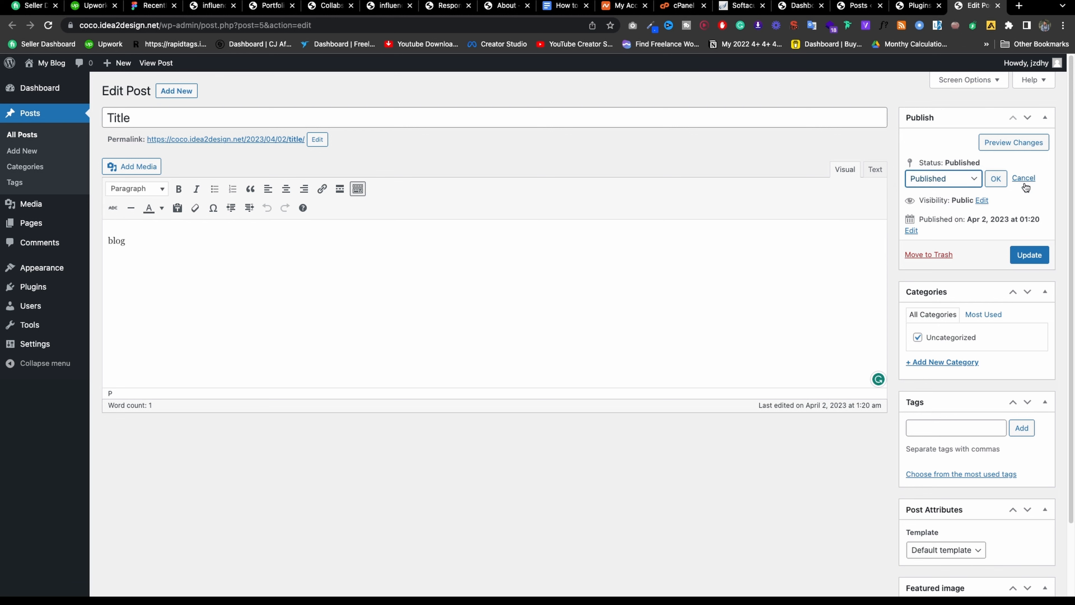
pyautogui.click(1023, 178)
pyautogui.click(912, 212)
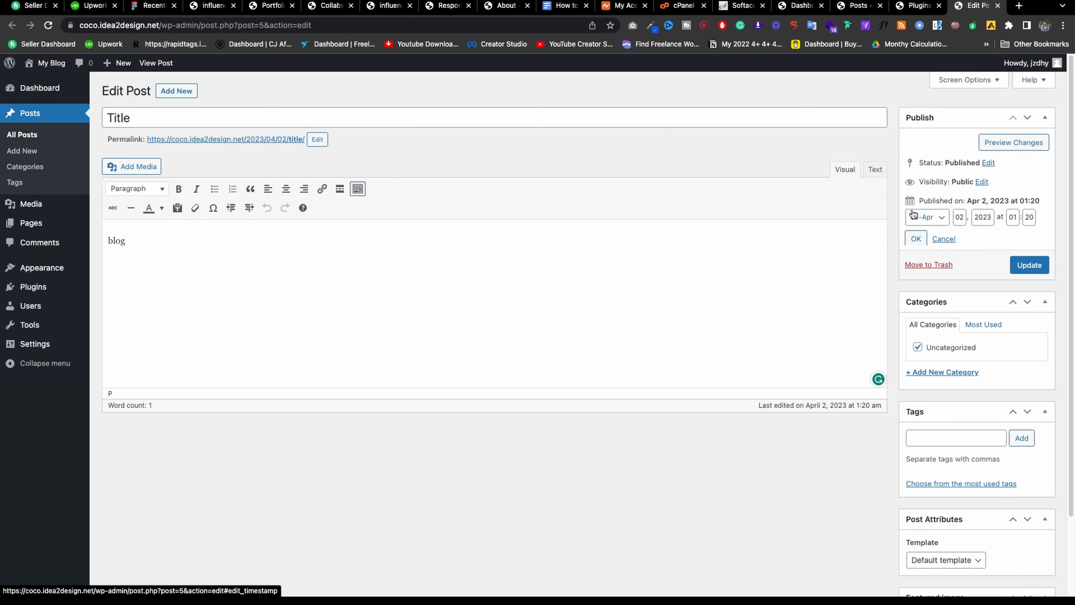
pyautogui.click(943, 239)
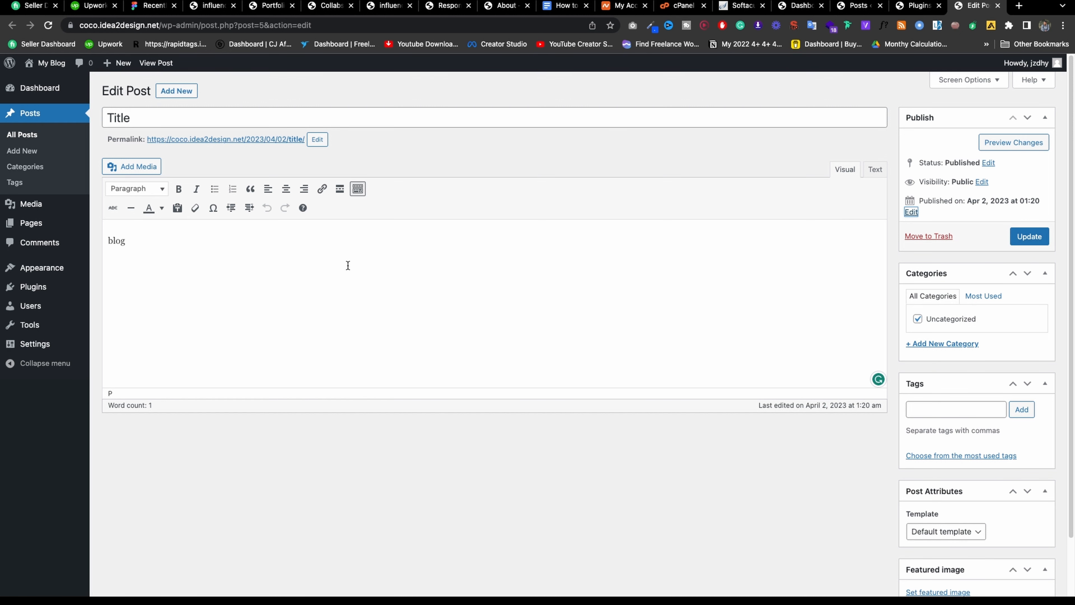
# Add 'kfdsfgkj' after 'blog' in the post body, then preview it and open the permalink in a new tab.
pyautogui.click(342, 250)
pyautogui.write('kfdsfgkj')
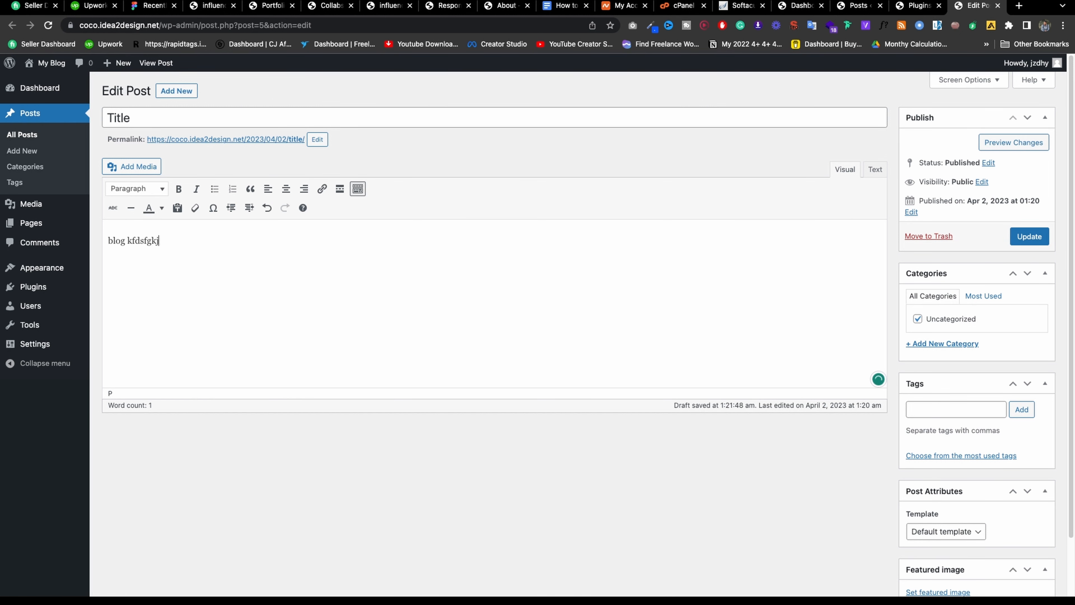
pyautogui.click(1012, 146)
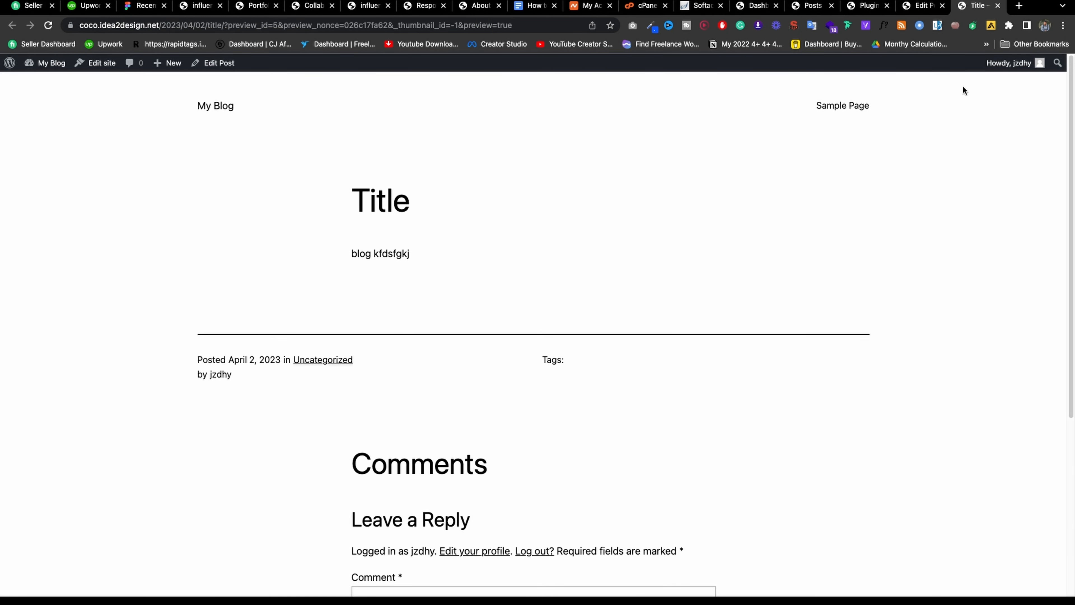
pyautogui.click(919, 5)
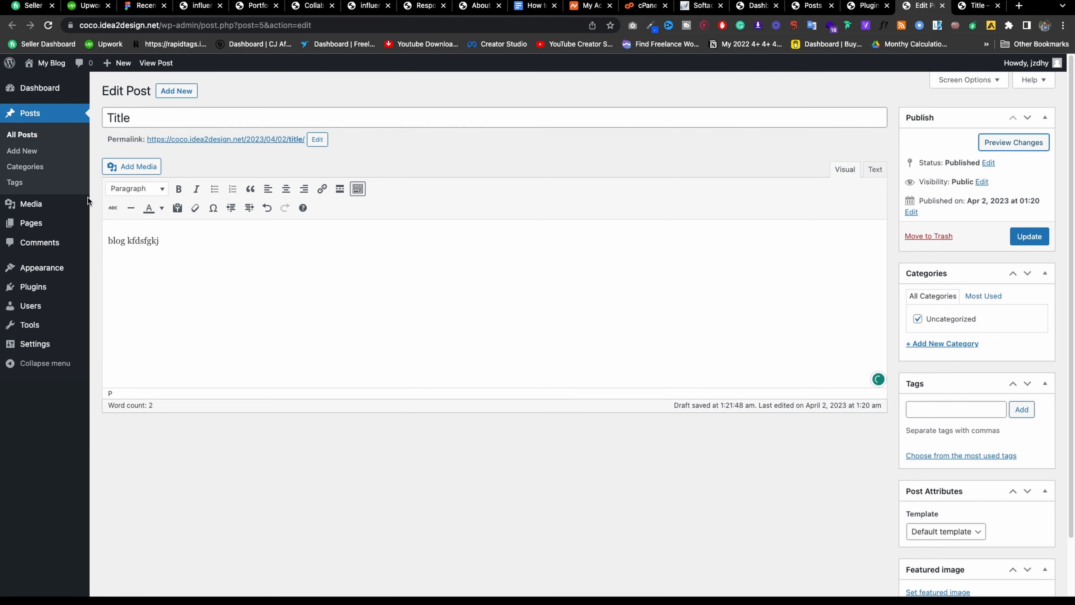
pyautogui.rightClick(191, 141)
pyautogui.click(220, 147)
pyautogui.click(975, 4)
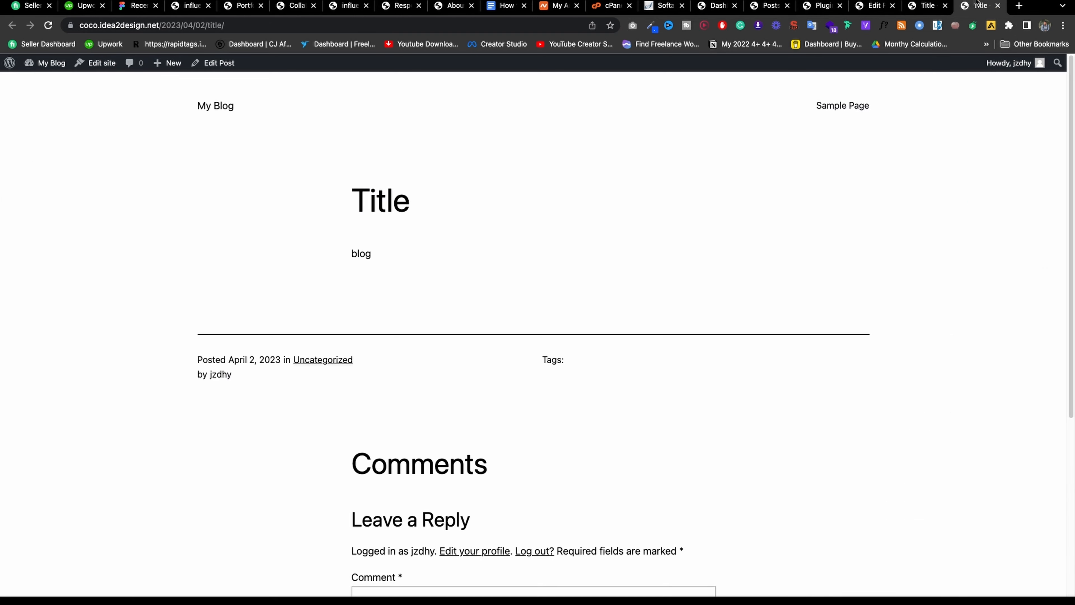
pyautogui.click(931, 5)
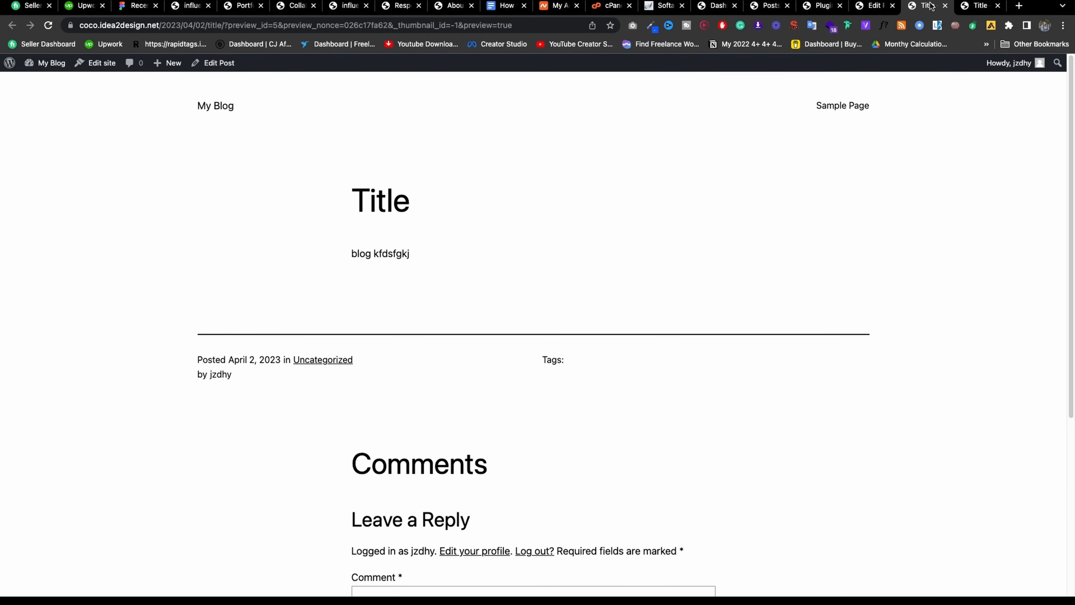
pyautogui.click(874, 5)
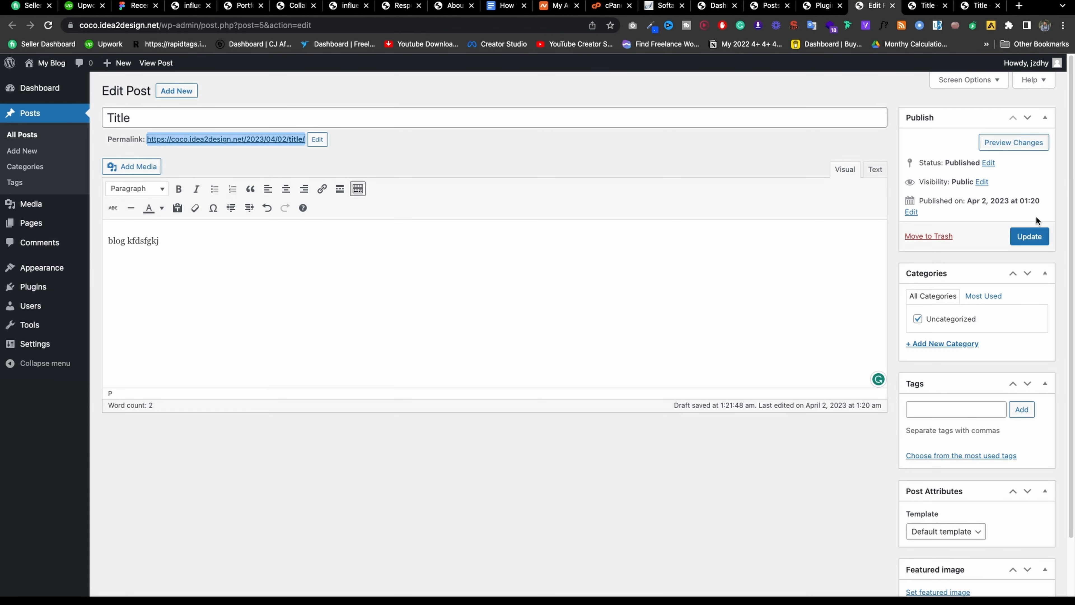
# Update the post and reload the live page to confirm the new text appears.
pyautogui.click(1039, 244)
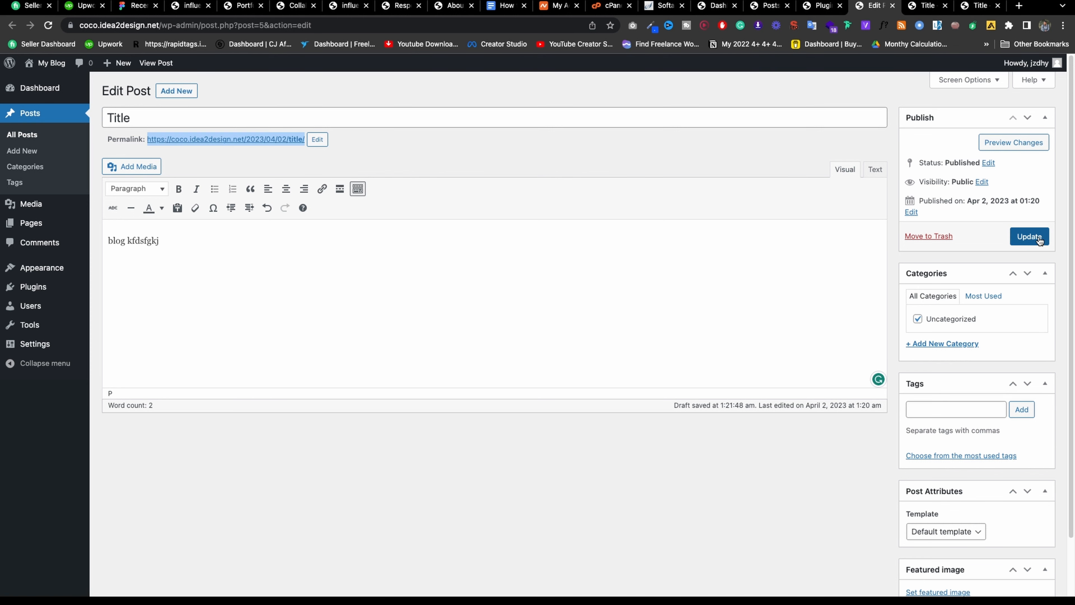
pyautogui.click(979, 6)
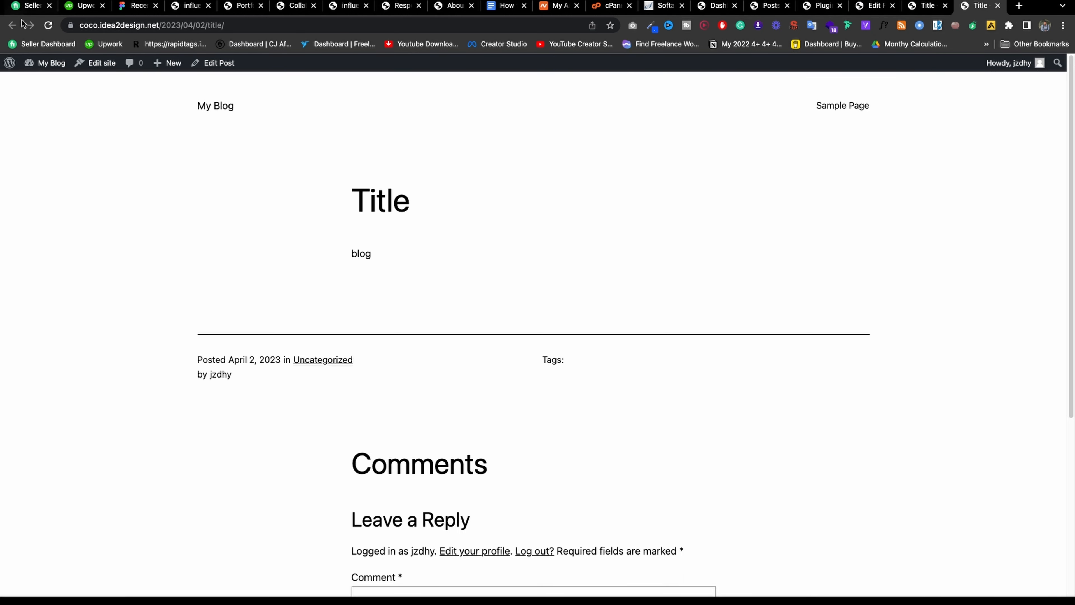
pyautogui.click(48, 25)
pyautogui.click(904, 9)
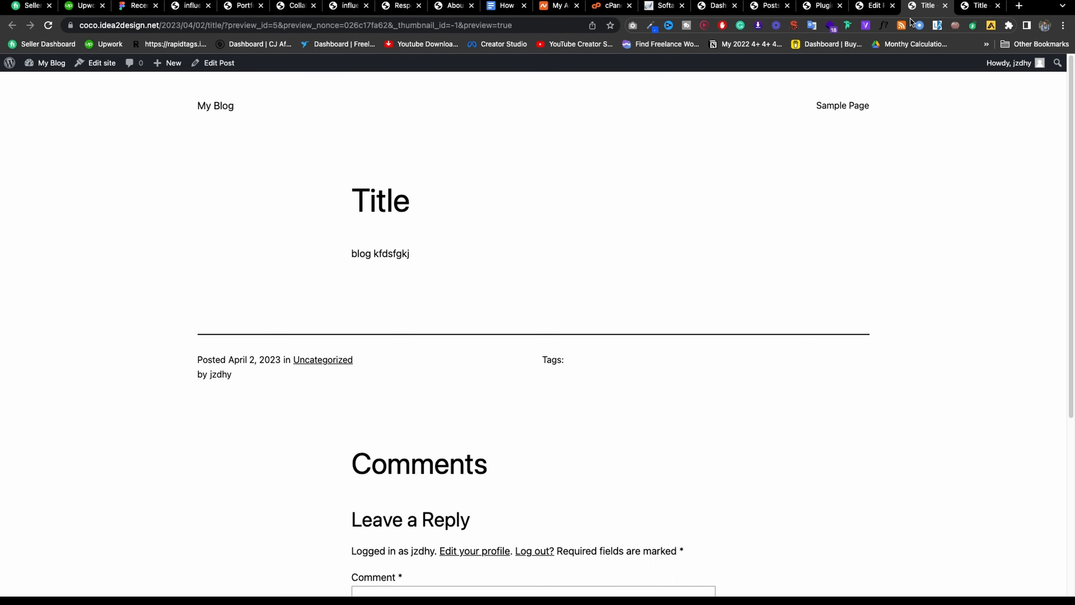
pyautogui.click(874, 8)
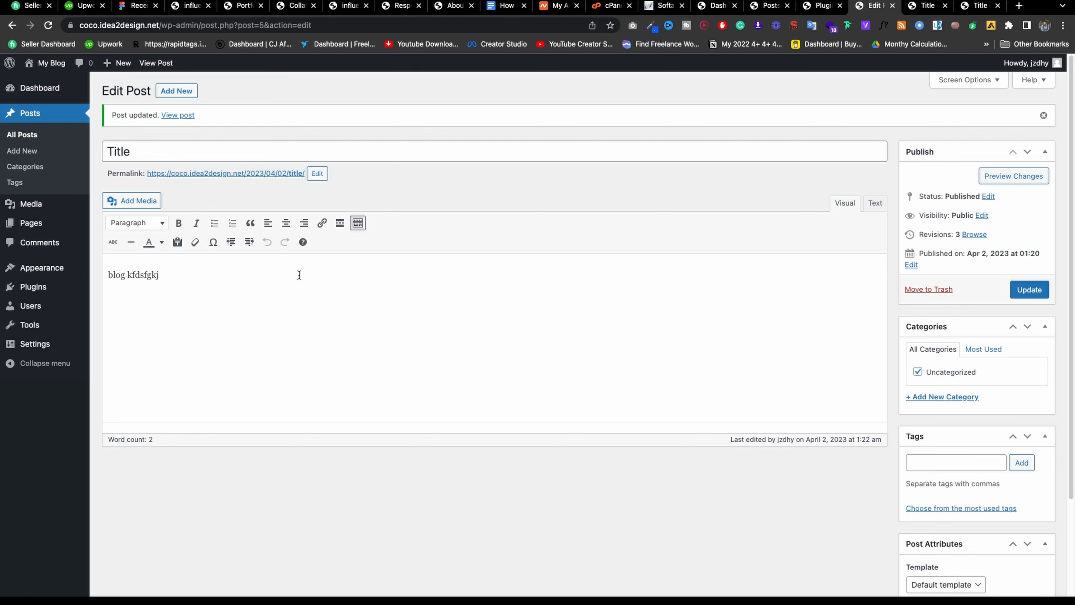
# Create a new 'Test' category and assign it to the post.
pyautogui.scroll(-2, 991, 339)
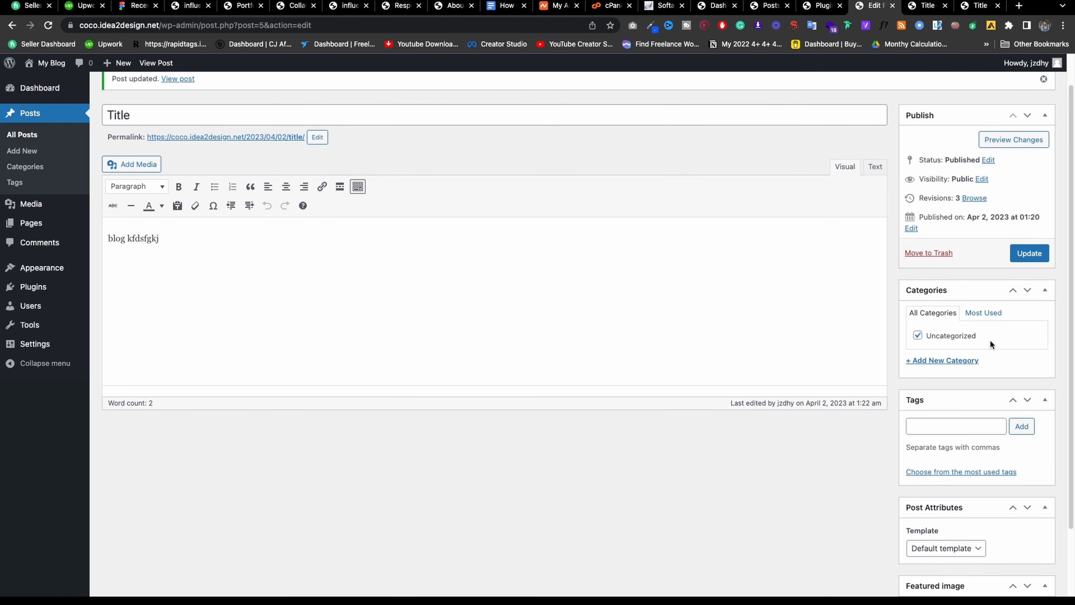
pyautogui.click(967, 360)
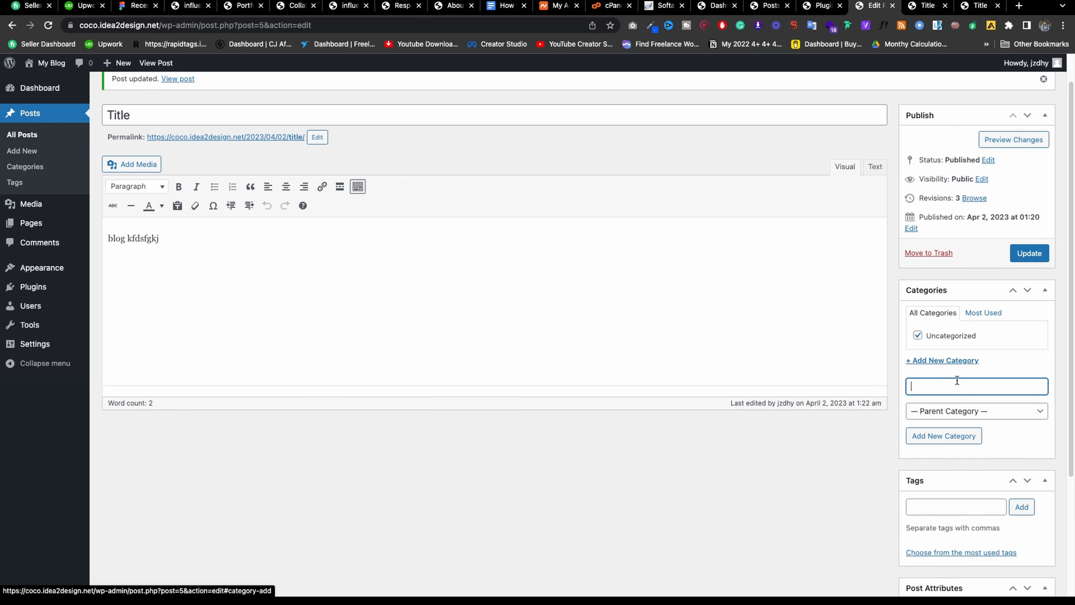
pyautogui.click(970, 409)
pyautogui.click(970, 381)
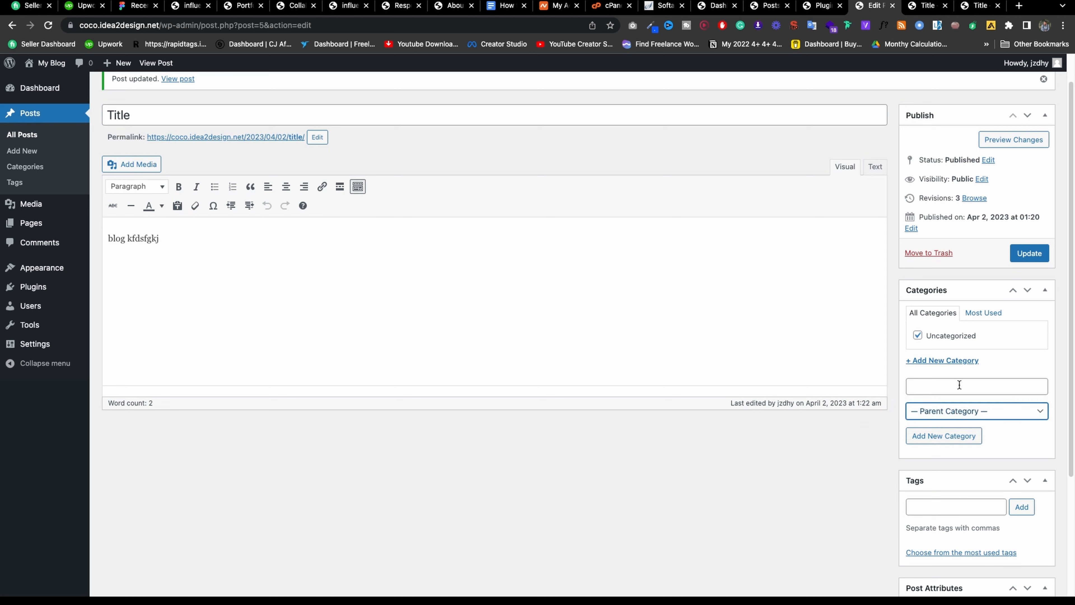
pyautogui.click(958, 385)
pyautogui.write('Te')
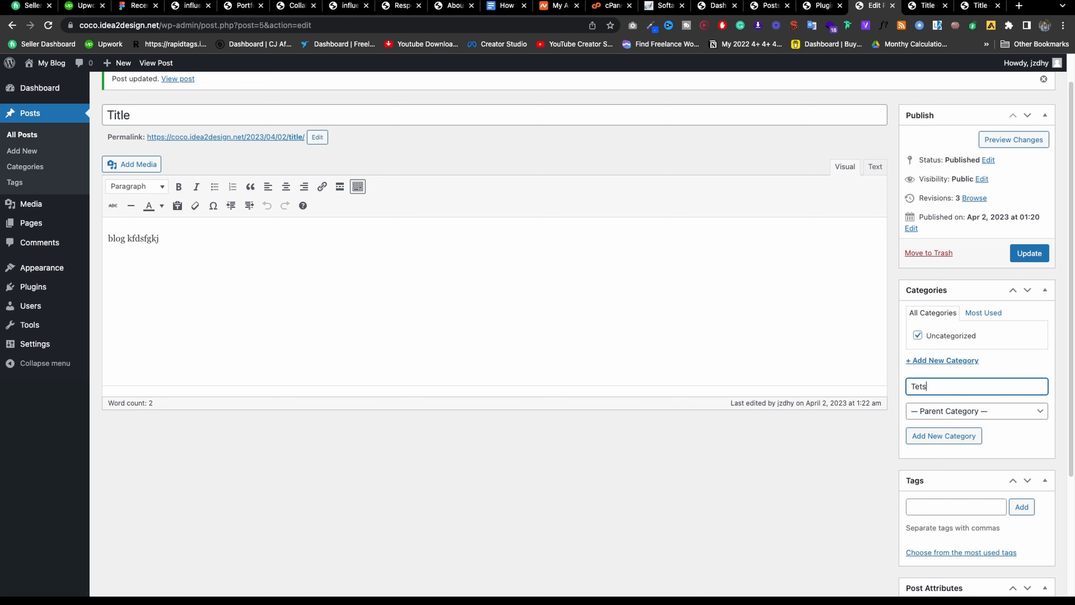
pyautogui.write('ts')
pyautogui.press('BackSpace')
pyautogui.press('BackSpace')
pyautogui.click(972, 439)
# Add the tag 'test' to the post and open a fresh browser tab.
pyautogui.scroll(-5, 975, 370)
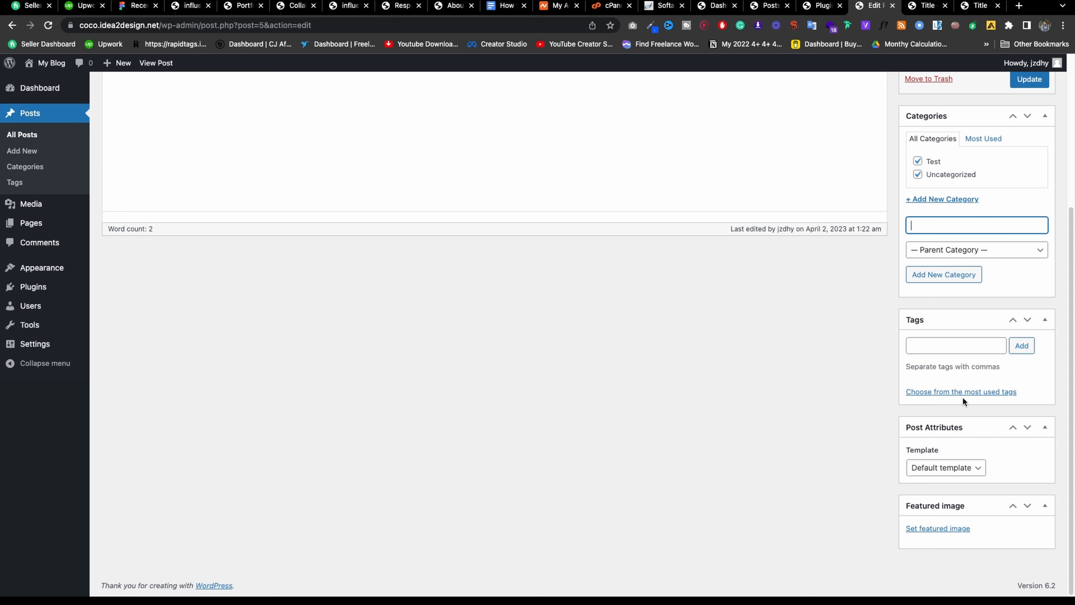
pyautogui.click(962, 392)
pyautogui.click(947, 350)
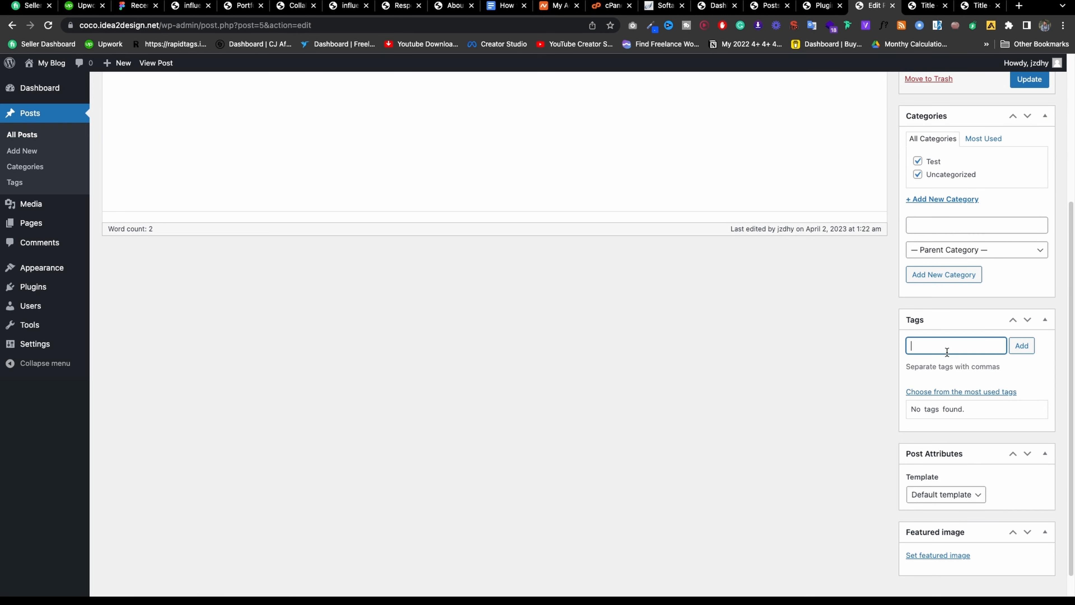
pyautogui.write('test')
pyautogui.click(1022, 345)
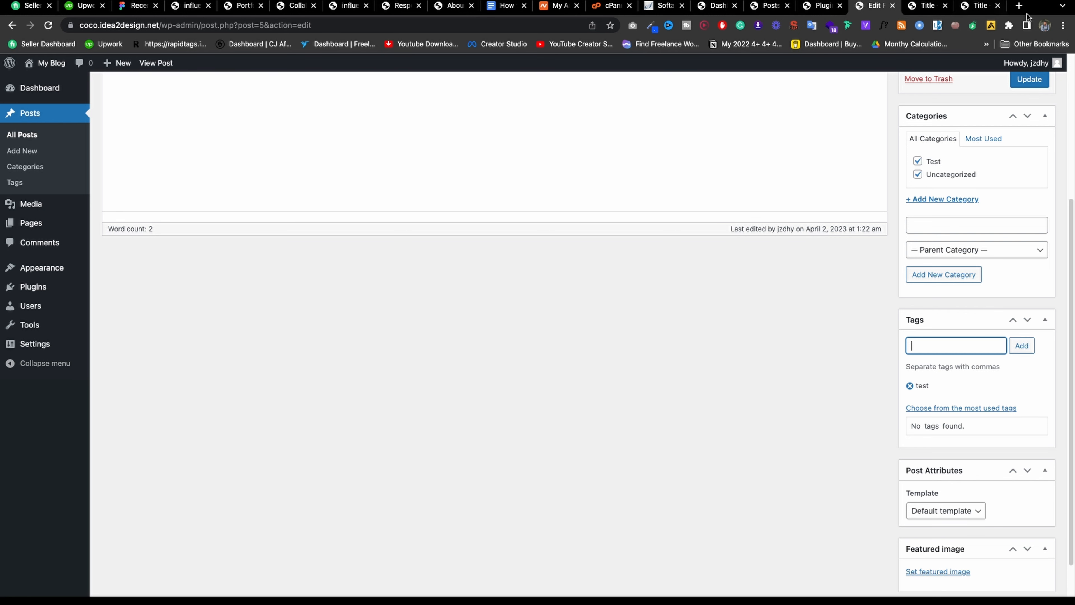
pyautogui.click(1020, 6)
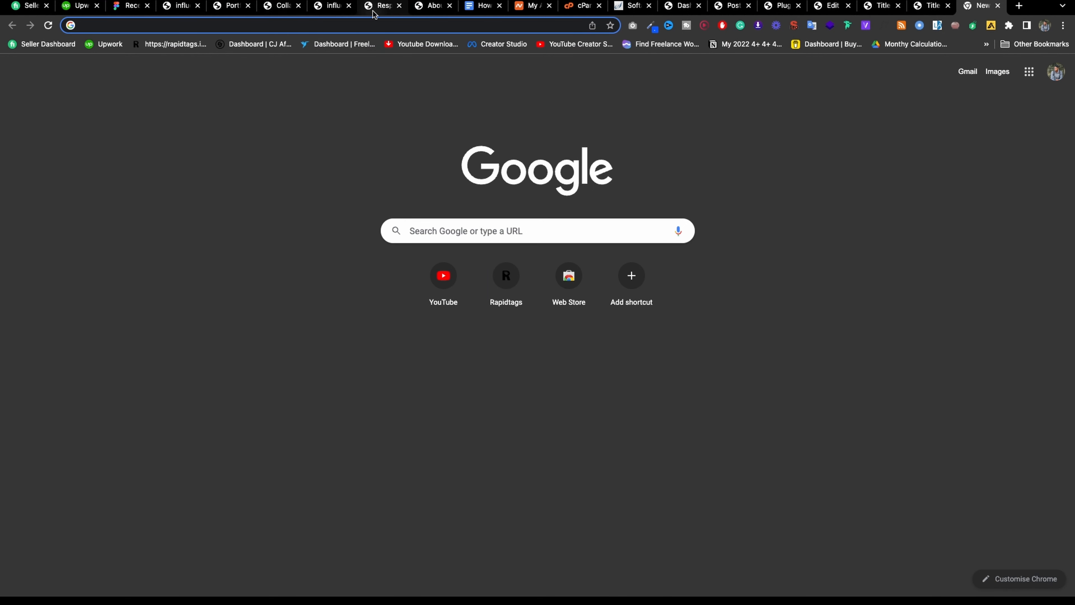
# Switch back to the Edit Post tab for the 'Title' post.
pyautogui.click(832, 7)
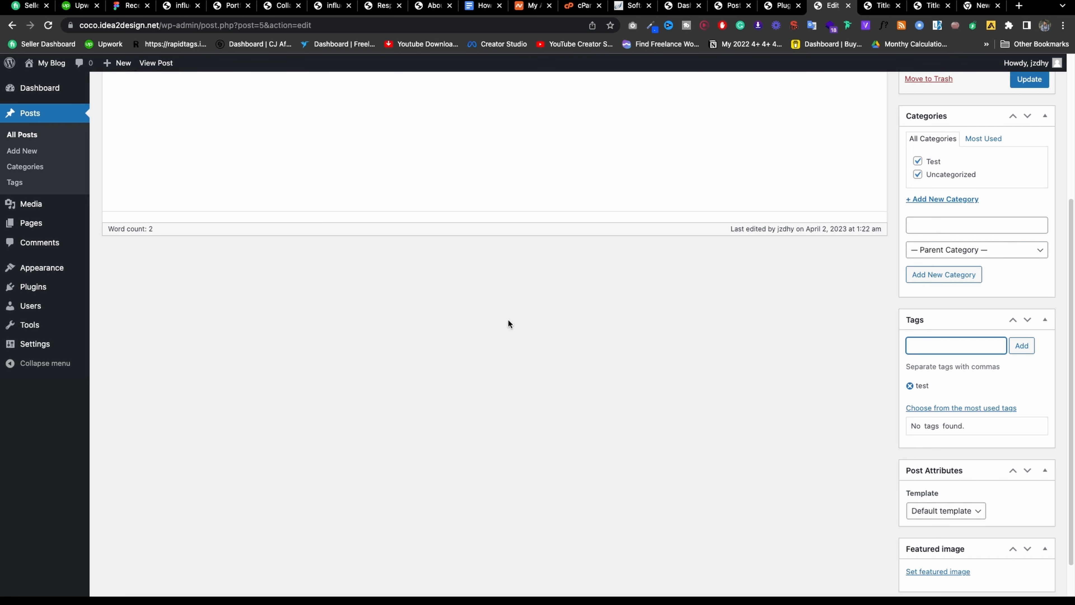
# Check the post template options, keeping the Default template.
pyautogui.scroll(3, 509, 320)
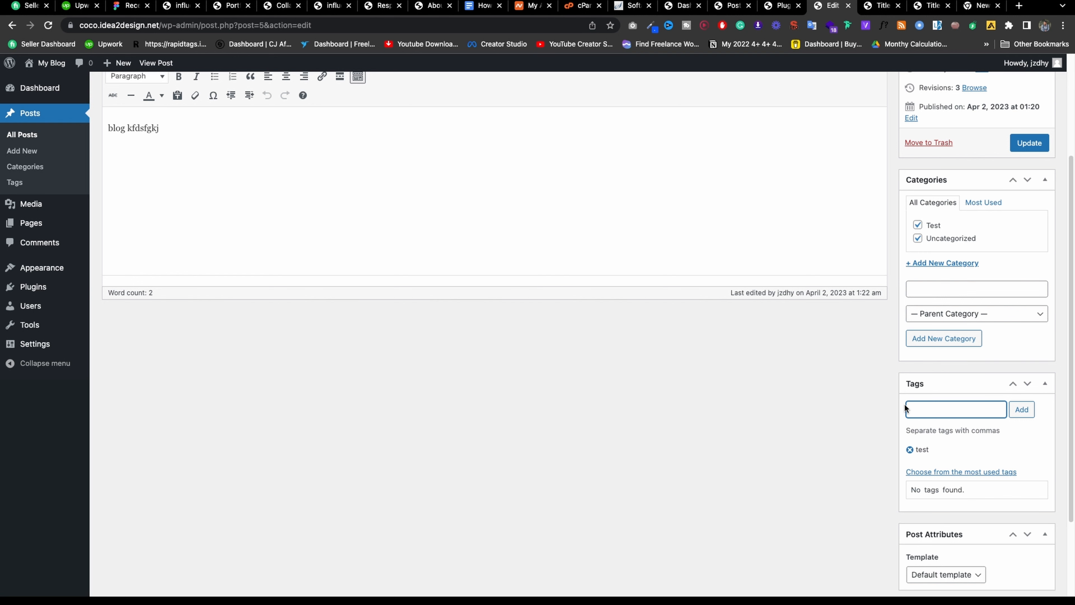
pyautogui.scroll(-3, 988, 390)
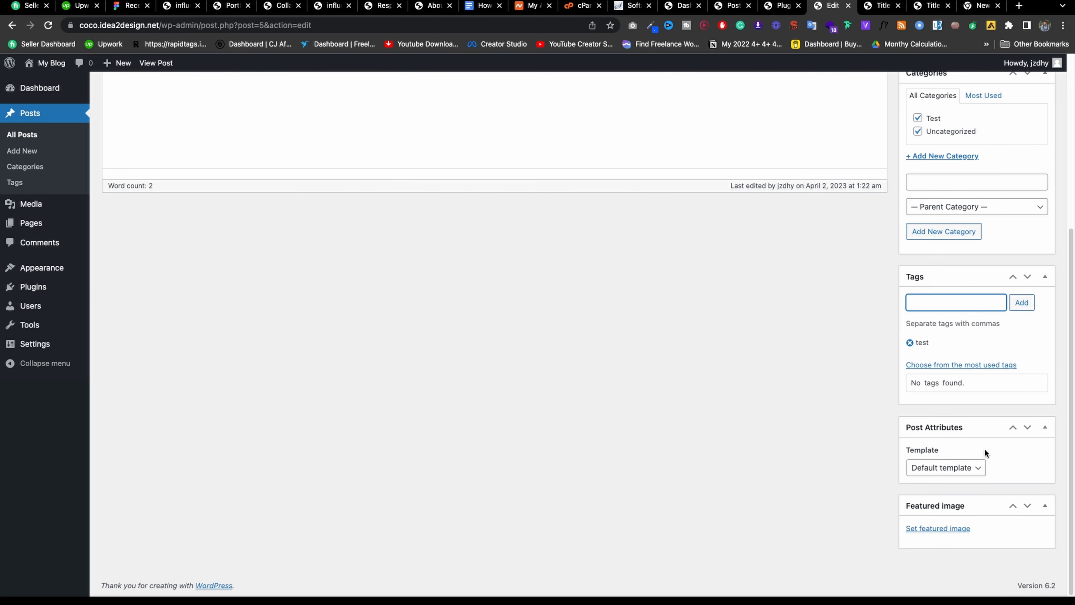
pyautogui.click(968, 468)
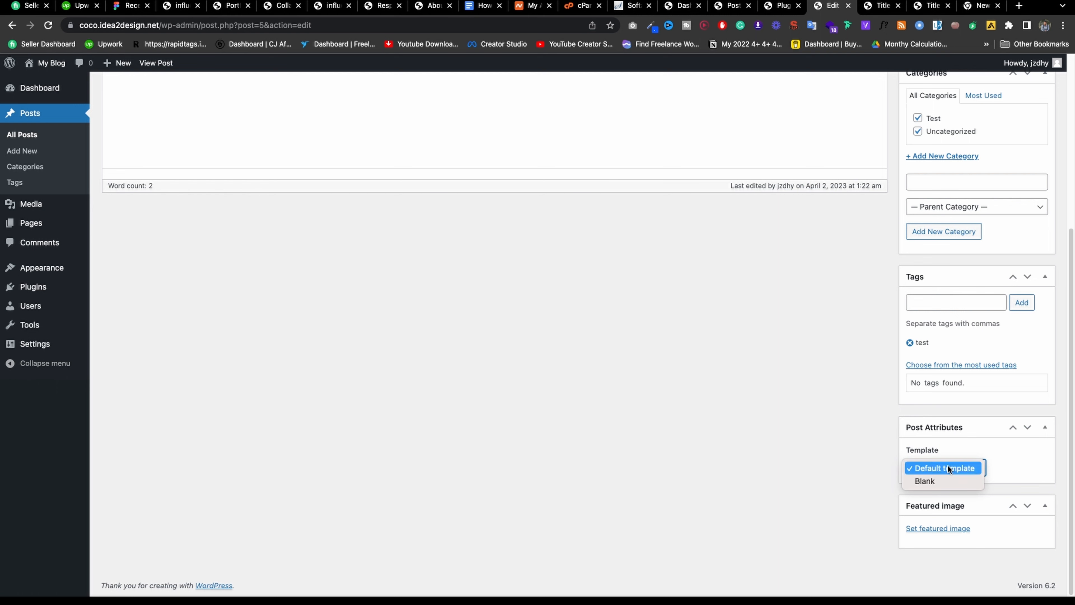
pyautogui.click(1004, 463)
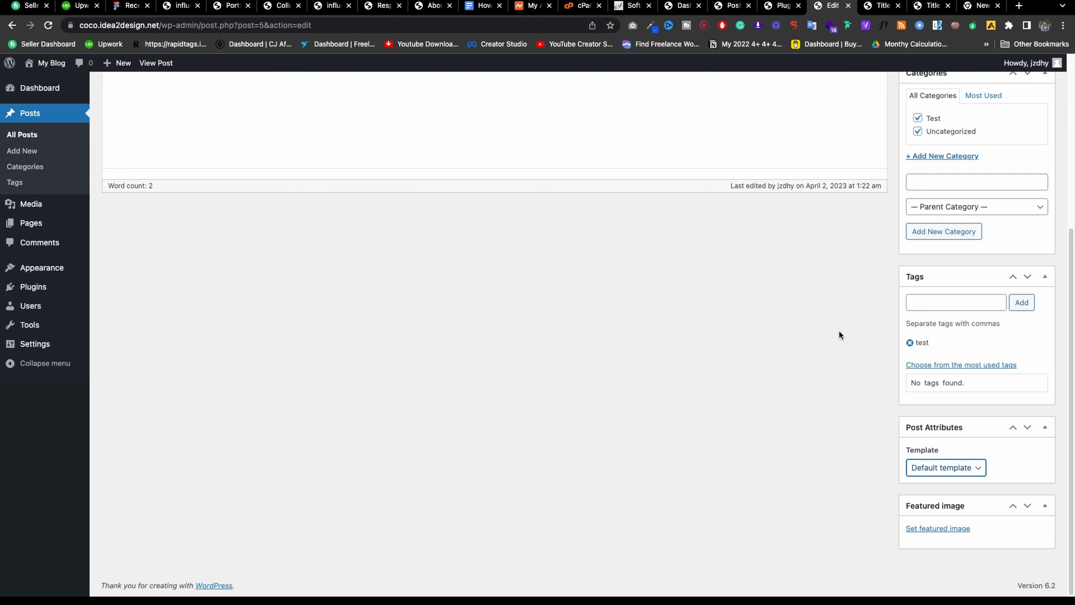
# Upload 1_e2mQ3XwdxmlQBf5yZsVitQ.png from Downloads and set it as the featured image.
pyautogui.scroll(6, 840, 331)
pyautogui.scroll(-6, 896, 432)
pyautogui.click(939, 529)
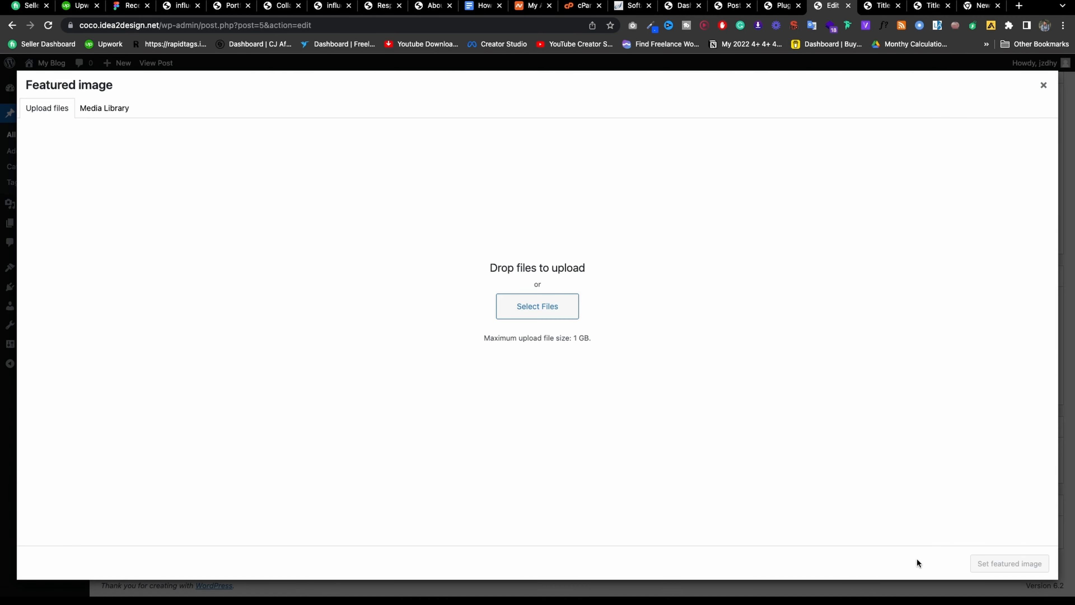
pyautogui.click(442, 304)
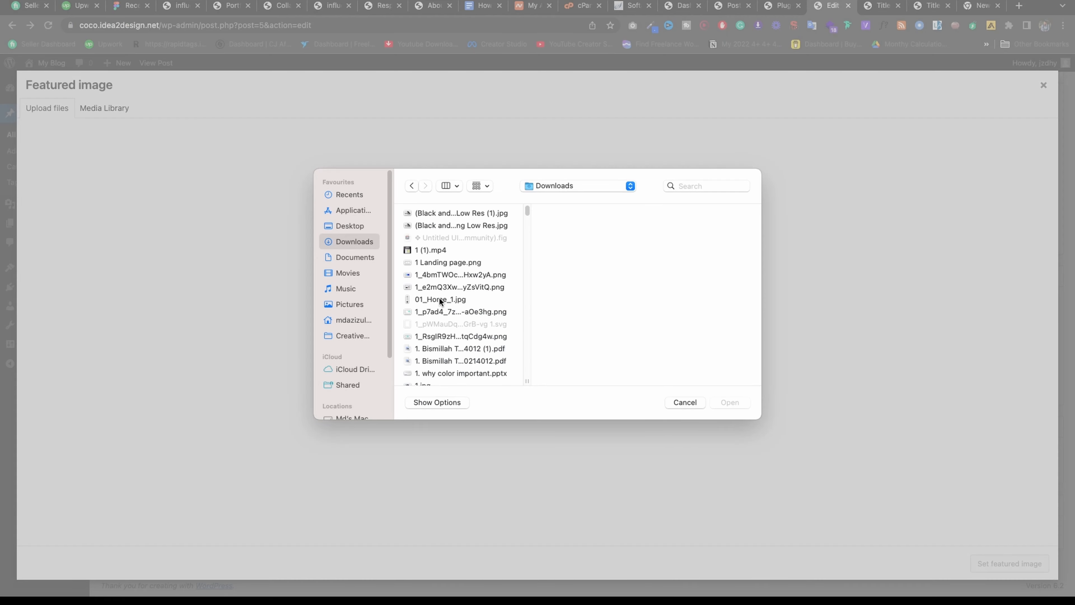
pyautogui.click(462, 265)
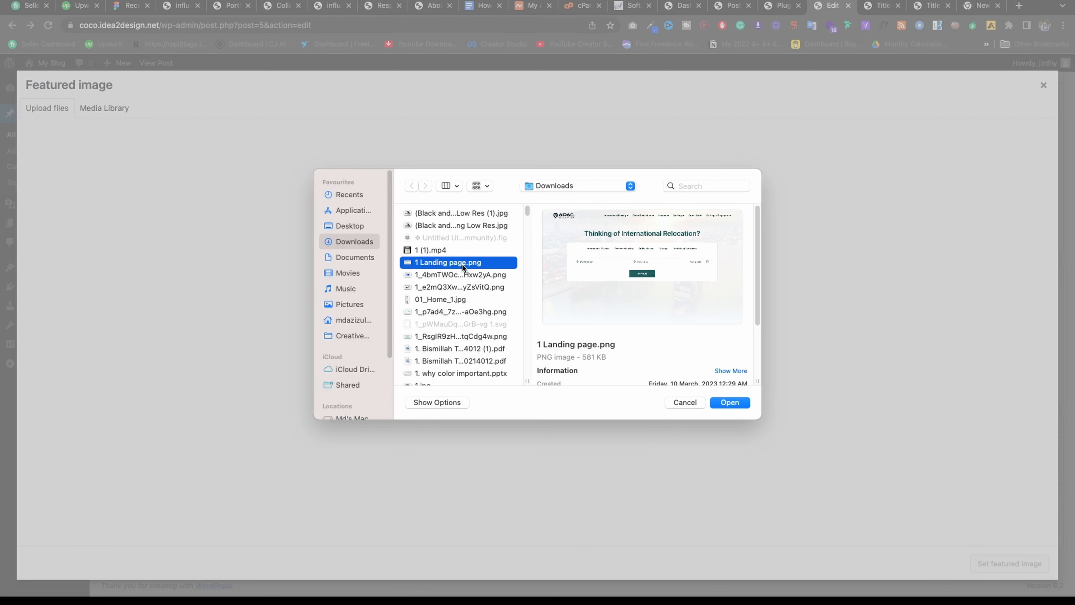
pyautogui.click(465, 285)
pyautogui.click(455, 294)
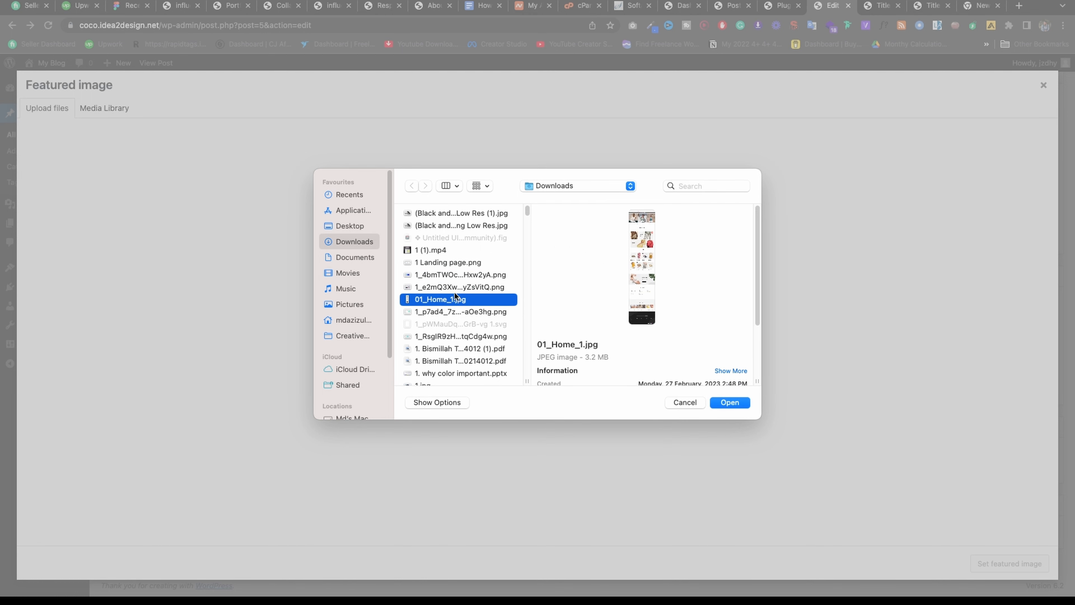
pyautogui.click(454, 292)
pyautogui.scroll(-2, 635, 301)
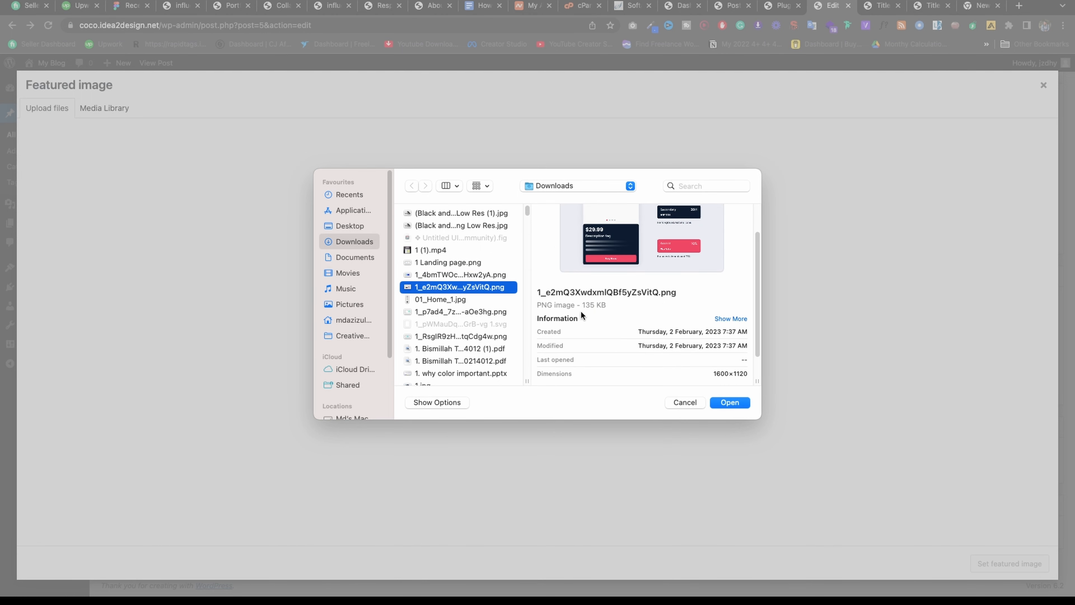
pyautogui.click(712, 401)
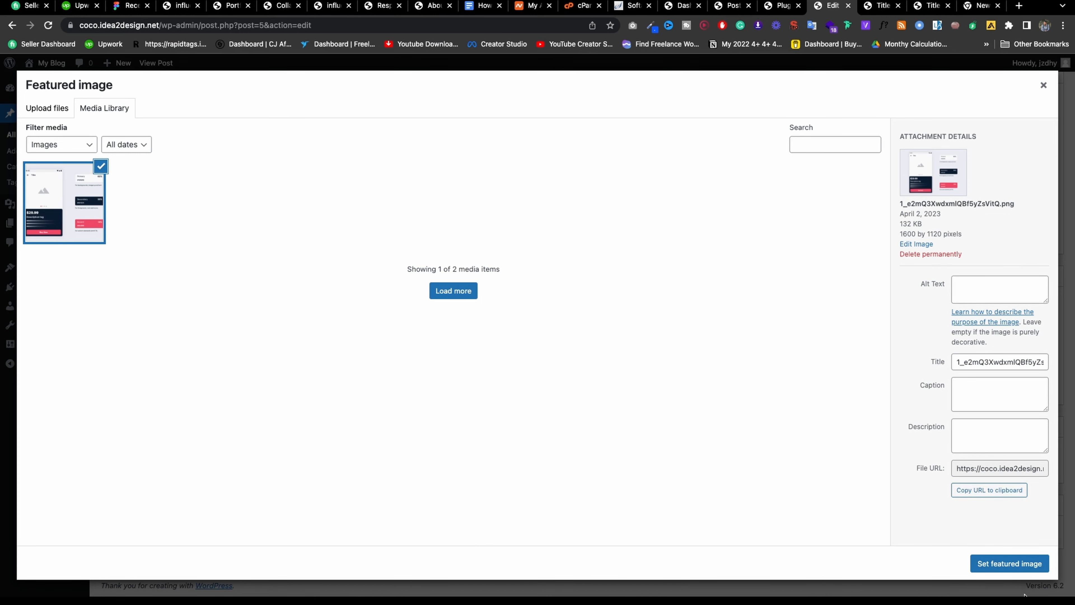
pyautogui.click(1013, 565)
pyautogui.scroll(5, 1032, 241)
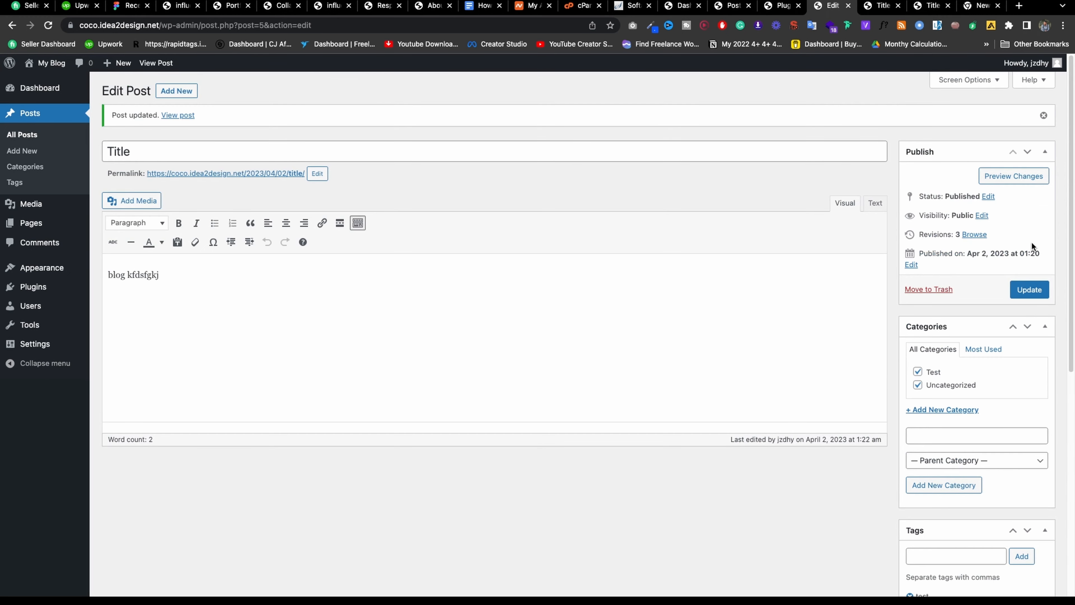
# Update the Title post and view its live page with the colour-palette mockup above the title.
pyautogui.click(1027, 291)
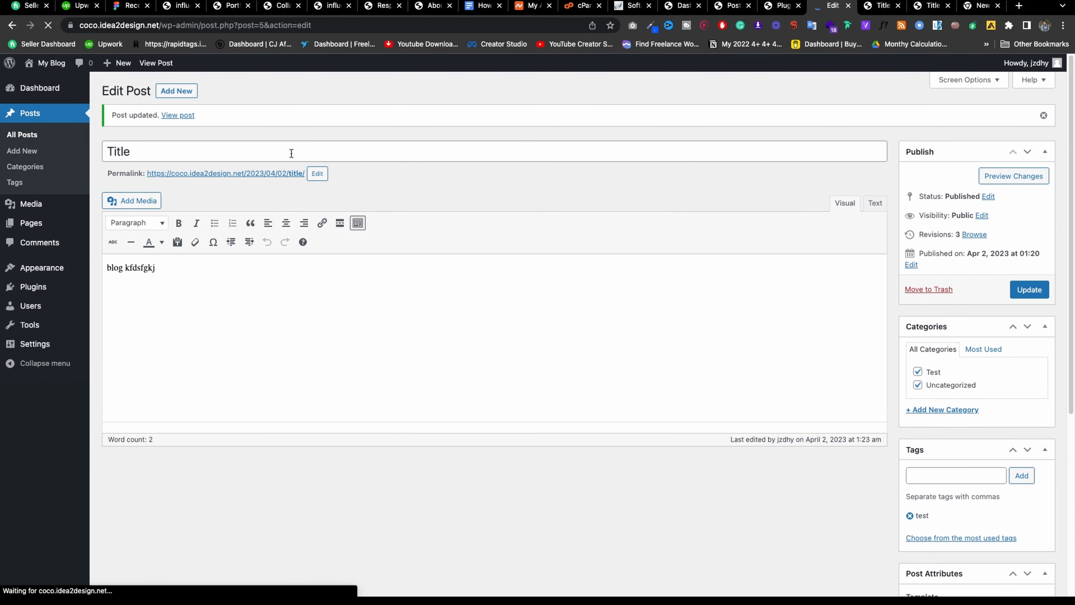
pyautogui.rightClick(282, 169)
pyautogui.click(296, 175)
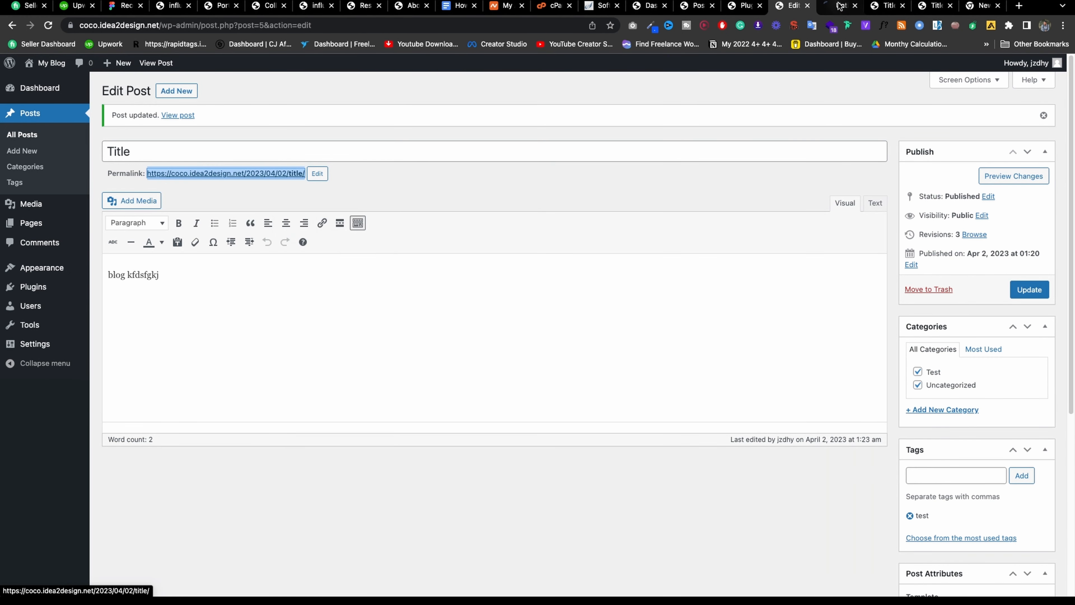
pyautogui.click(892, 8)
pyautogui.click(903, 7)
pyautogui.click(902, 6)
pyautogui.click(902, 7)
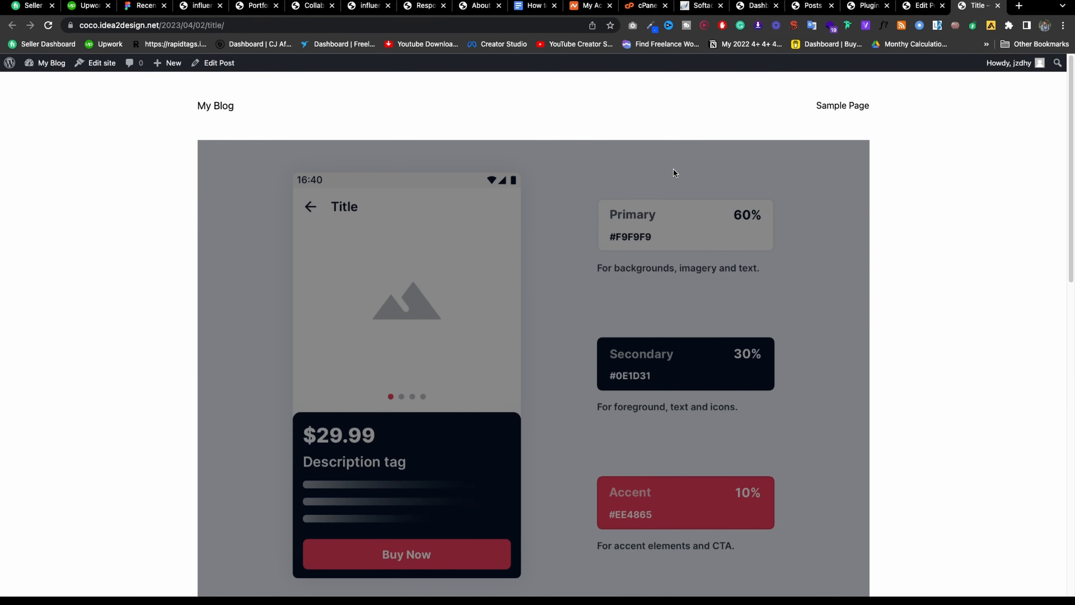
pyautogui.scroll(-10, 535, 164)
pyautogui.scroll(7, 535, 164)
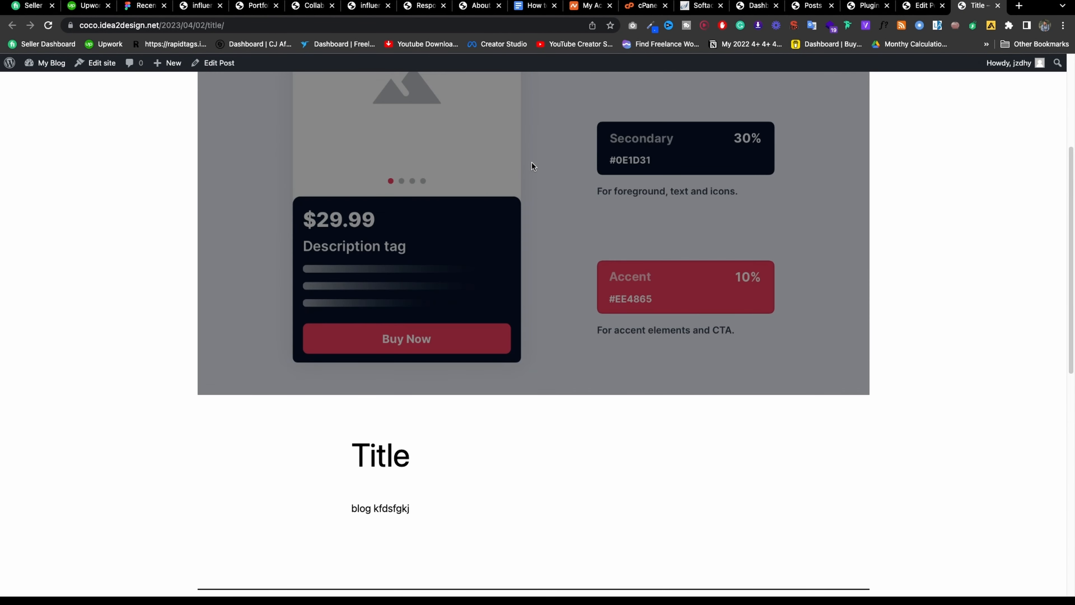
pyautogui.scroll(5, 532, 162)
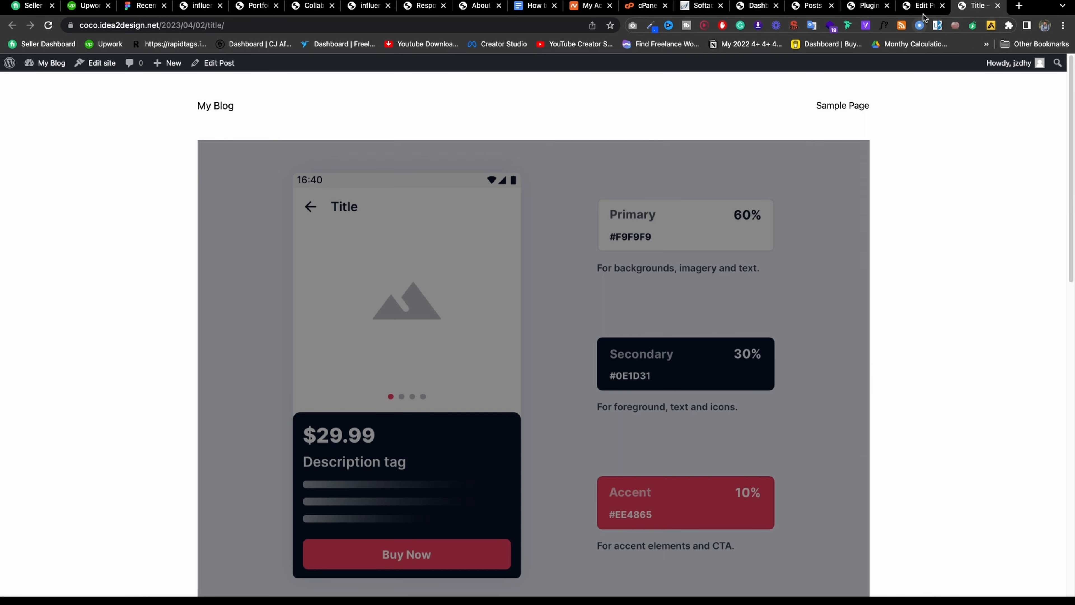
pyautogui.click(929, 7)
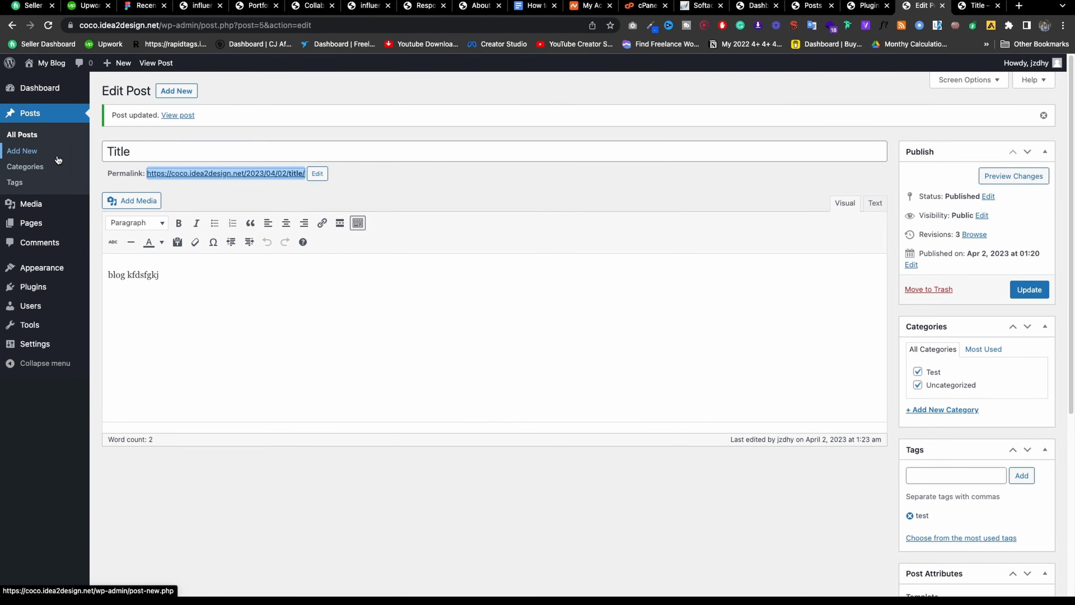
# Create a category named 'child' with Test as its parent category.
pyautogui.click(42, 166)
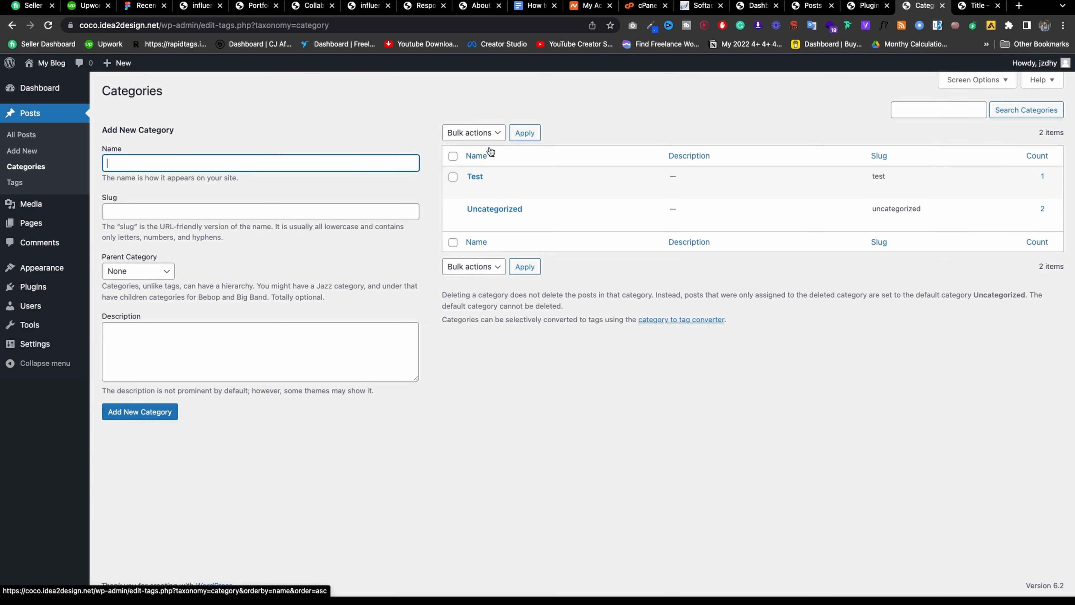
pyautogui.moveTo(493, 192)
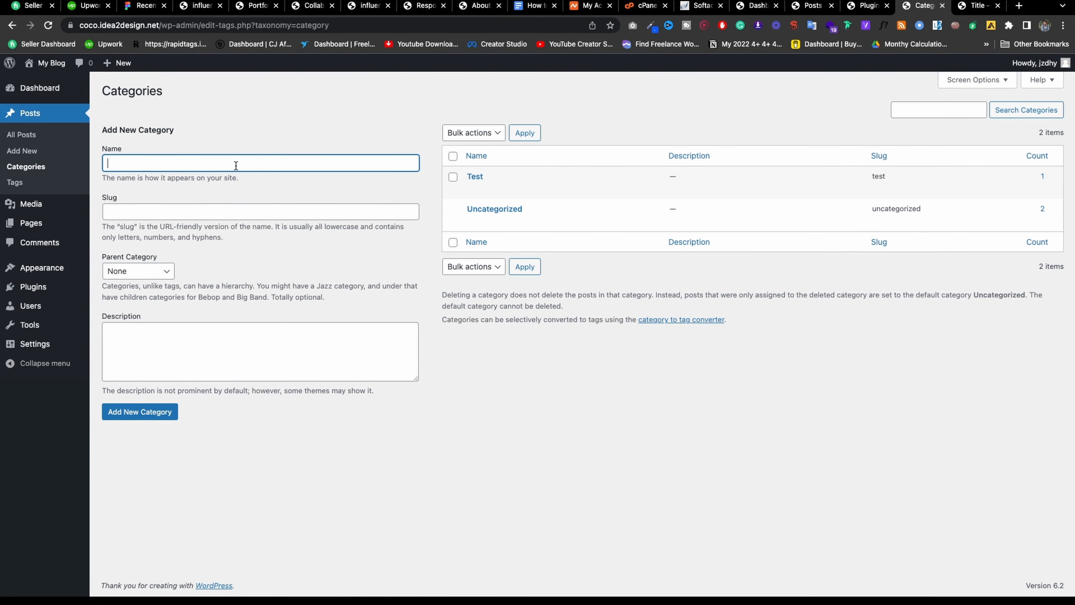
pyautogui.moveTo(545, 187)
pyautogui.write('c')
pyautogui.press('Tab')
pyautogui.press('Tab')
pyautogui.click(144, 271)
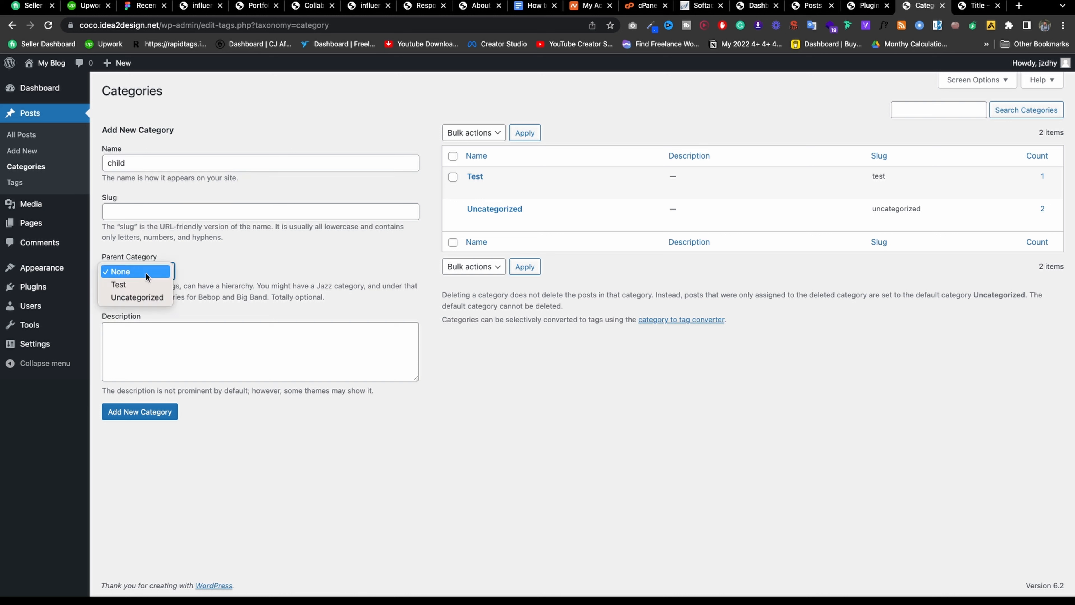
pyautogui.click(134, 278)
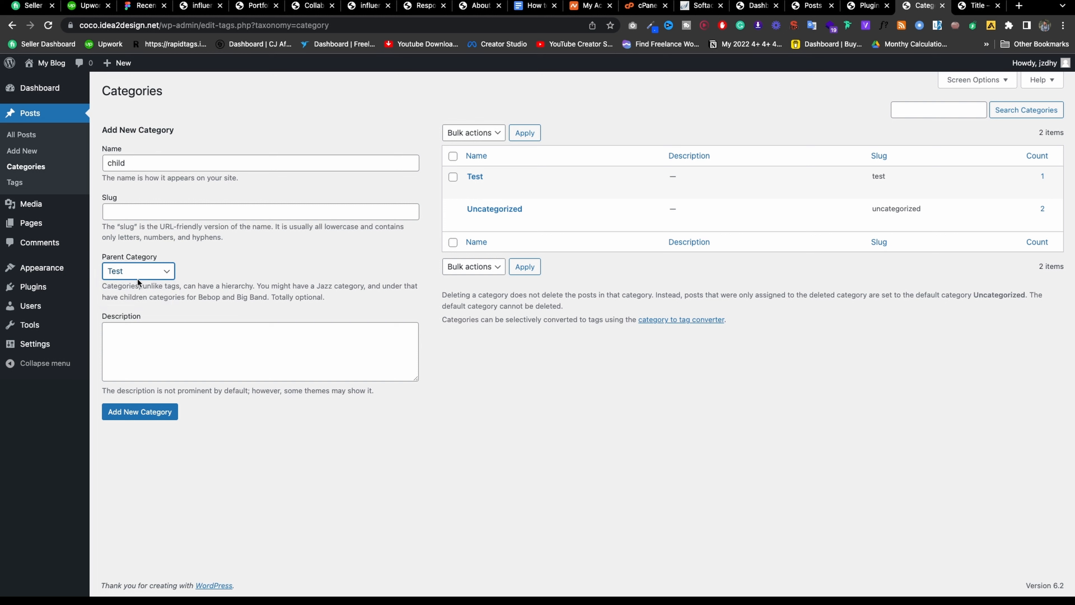
pyautogui.click(163, 416)
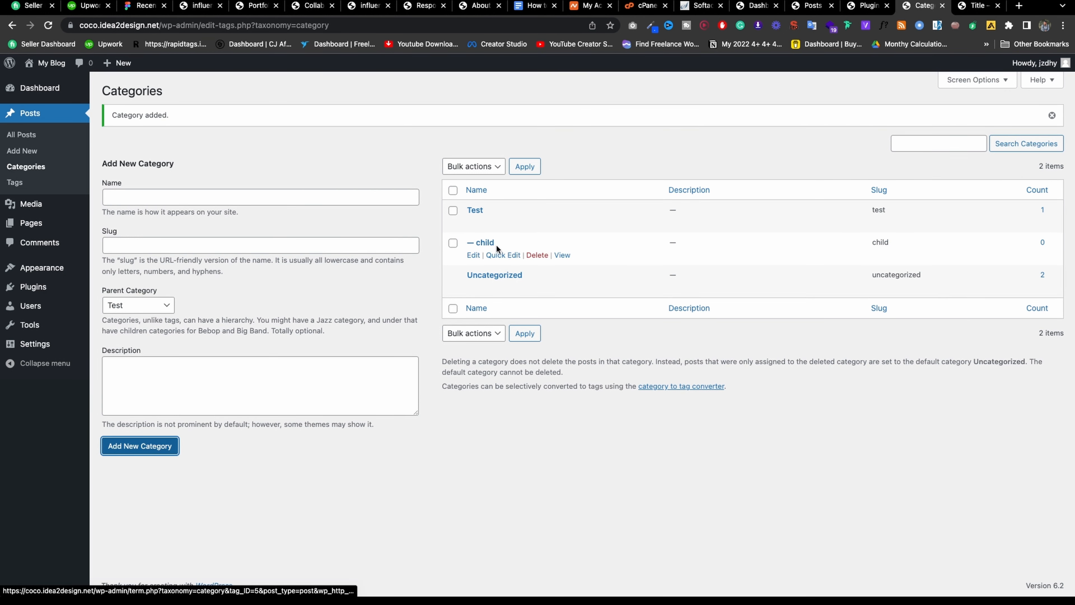
# Review the Tags page listing the test tag, then go to the Media Library.
pyautogui.click(130, 372)
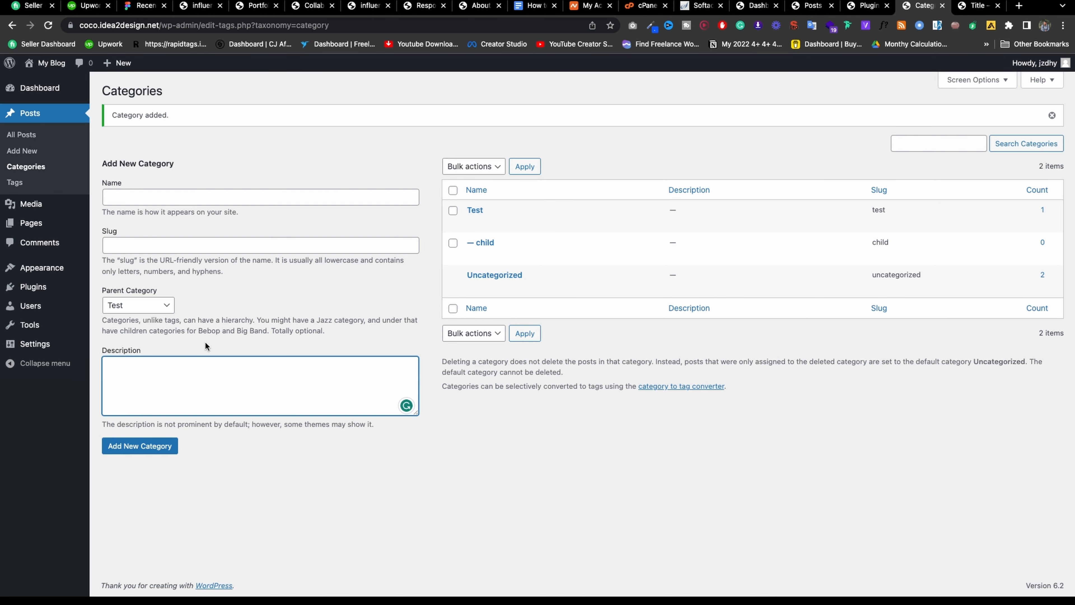
pyautogui.click(14, 185)
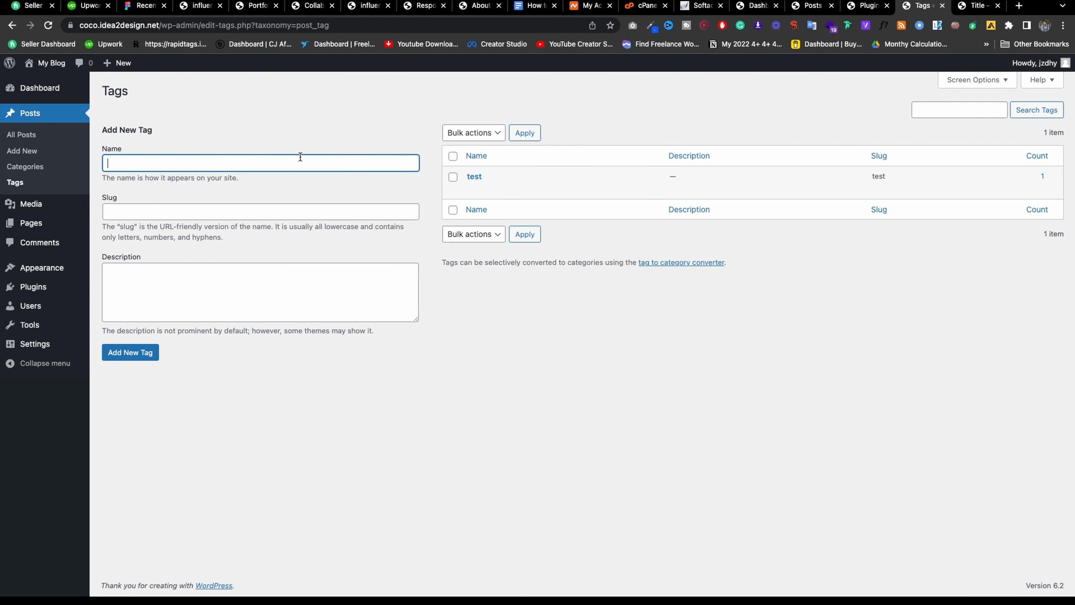
pyautogui.click(38, 206)
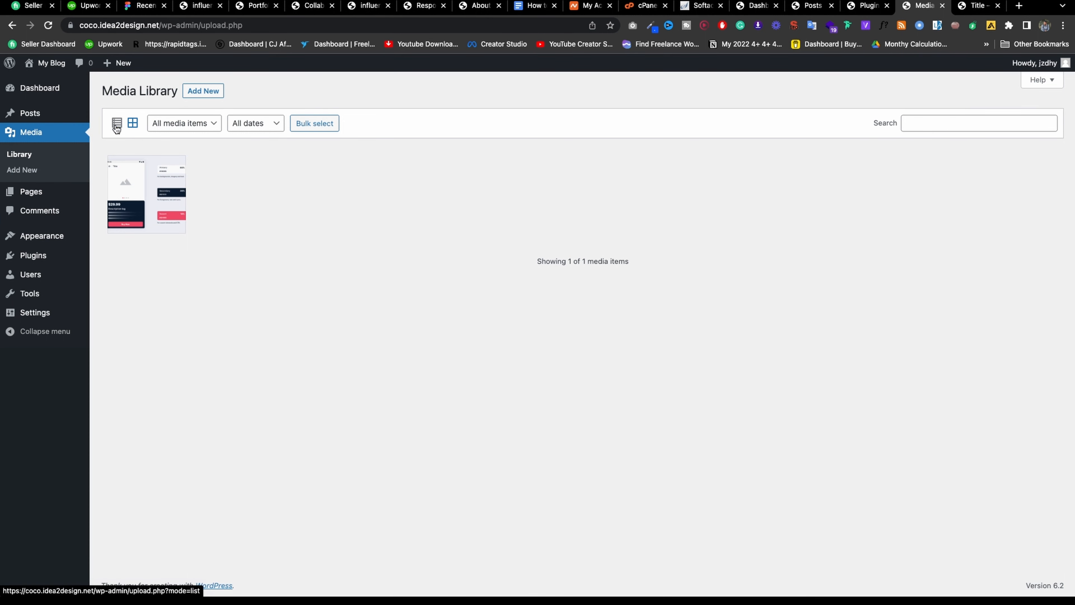
# Toggle the media library between list and grid views and inspect the uploaded image's details.
pyautogui.click(118, 125)
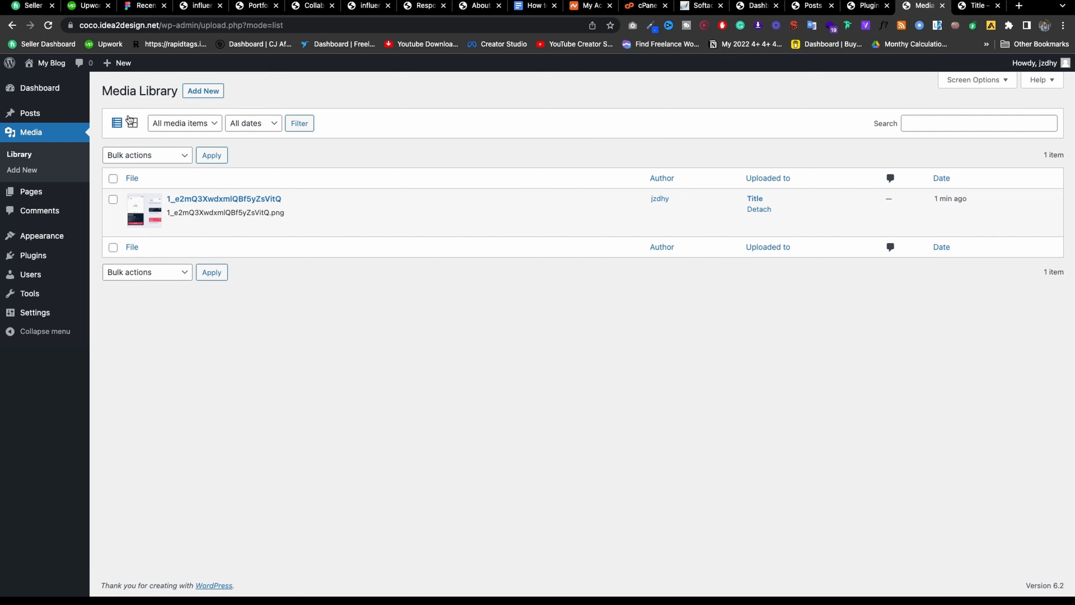
pyautogui.click(131, 122)
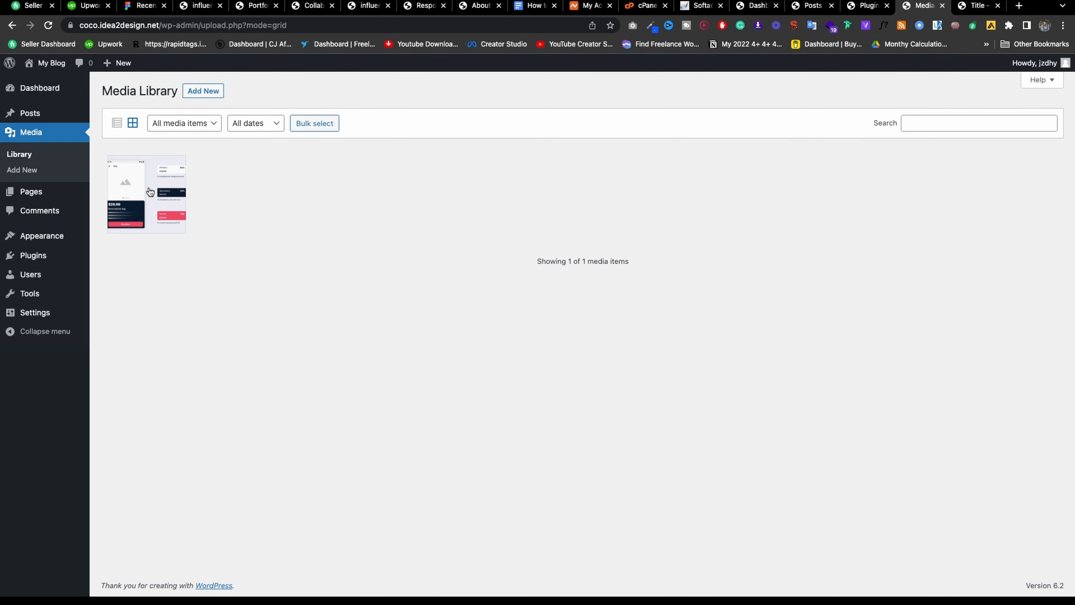
pyautogui.click(152, 184)
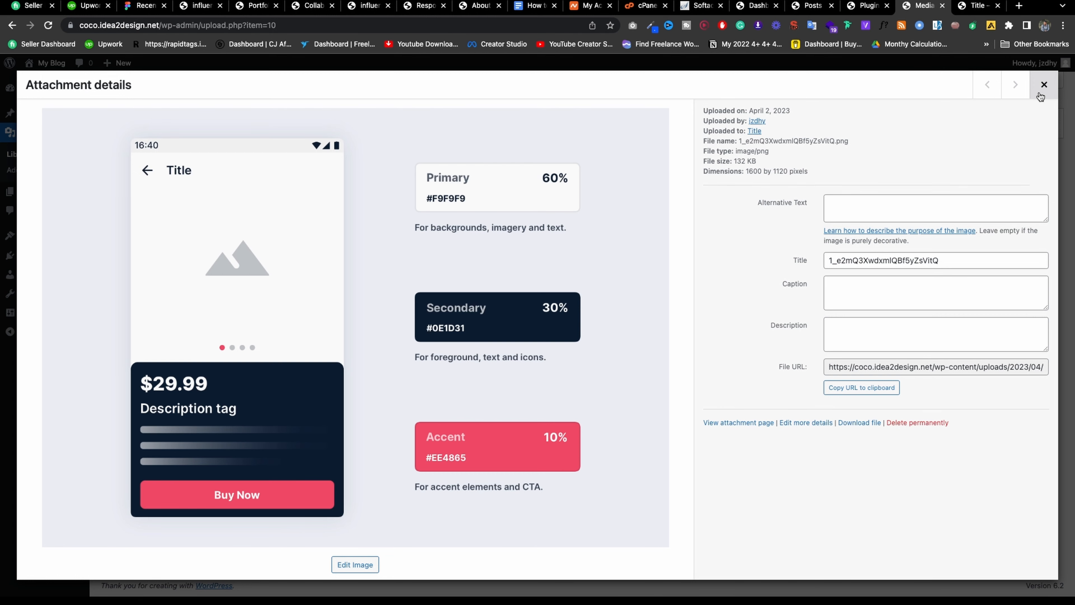
pyautogui.click(1044, 85)
# Explore list-view bulk actions, date and media-type filters, and the Add New media page.
pyautogui.click(117, 125)
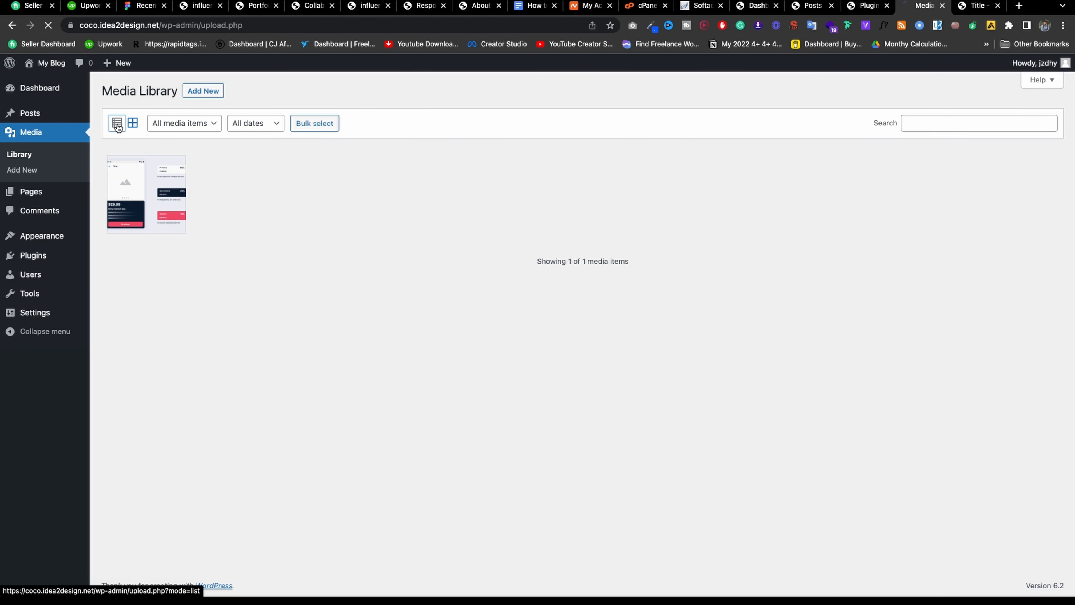
pyautogui.click(113, 179)
pyautogui.click(144, 156)
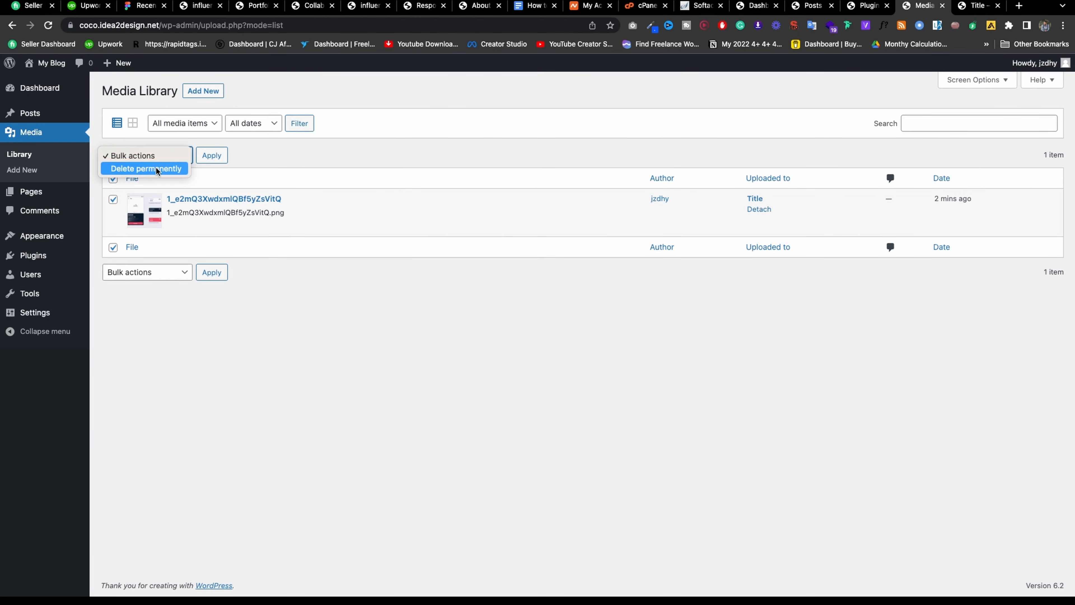
pyautogui.click(258, 154)
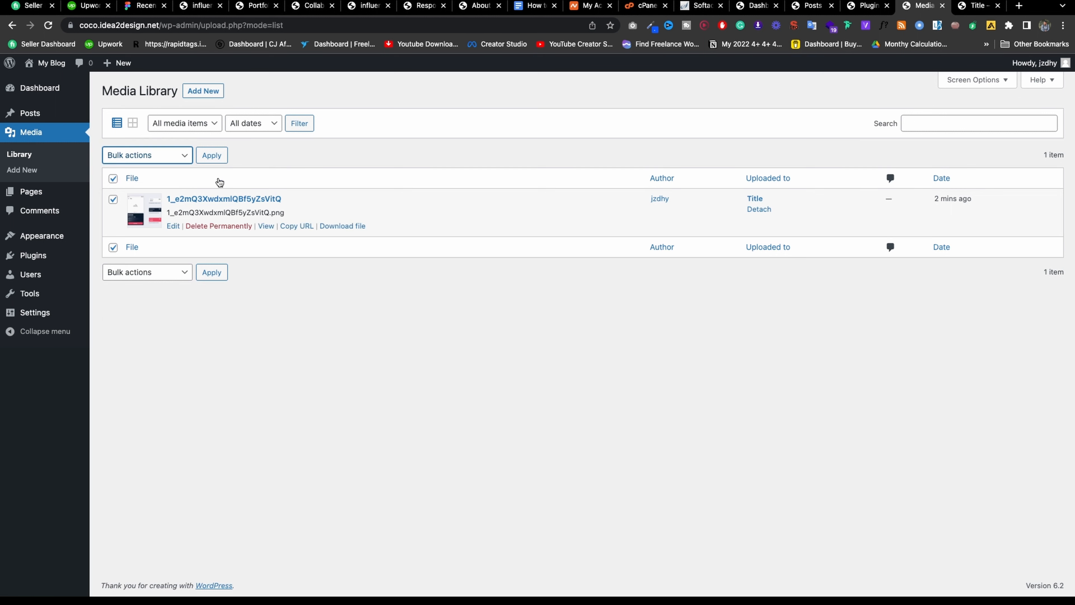
pyautogui.click(244, 126)
pyautogui.click(204, 122)
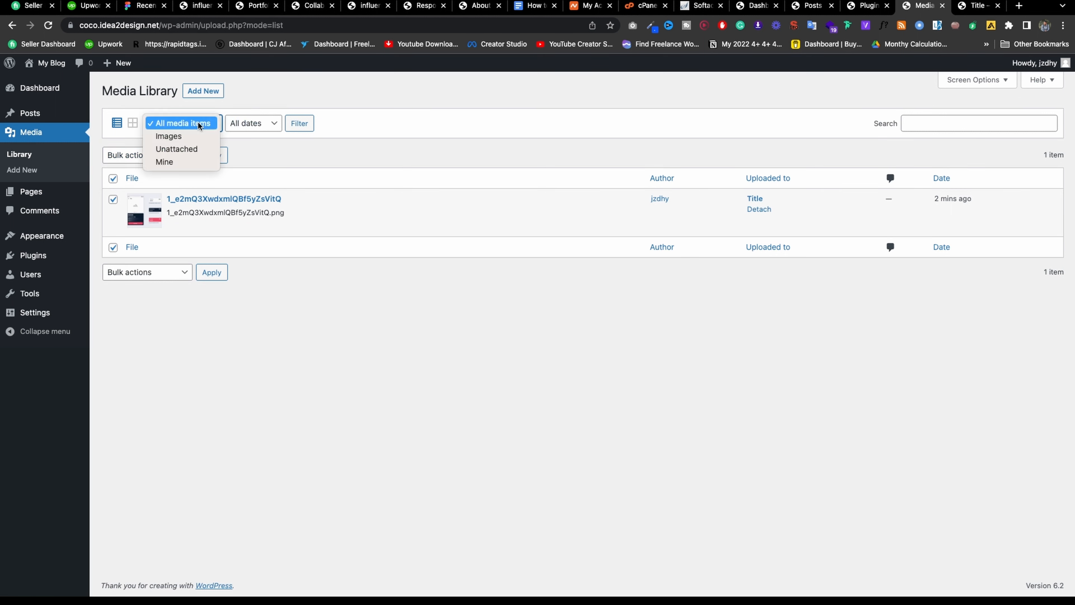
pyautogui.click(398, 134)
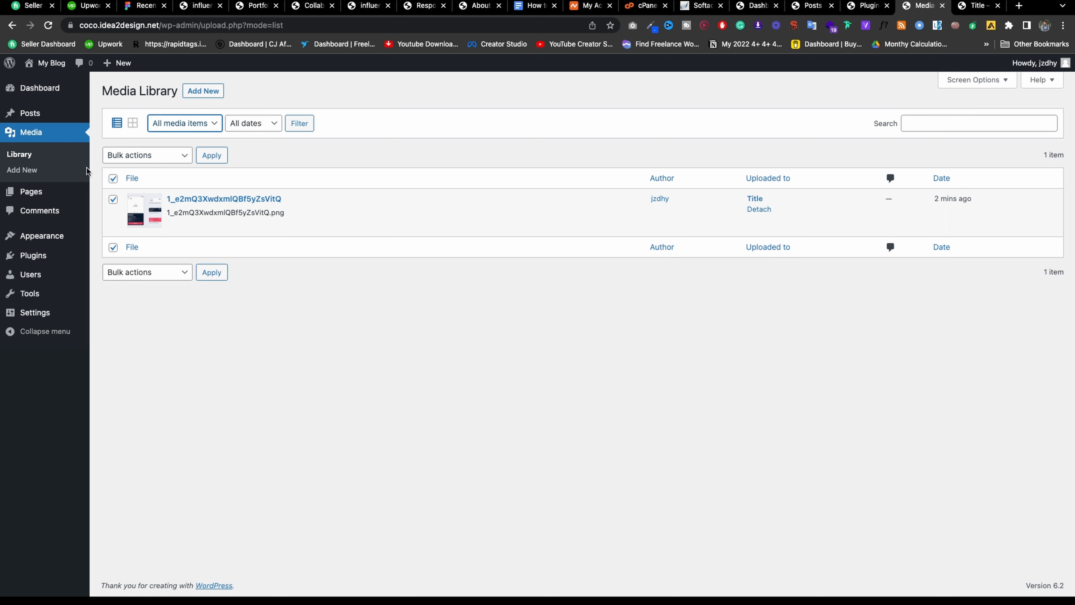
pyautogui.click(29, 170)
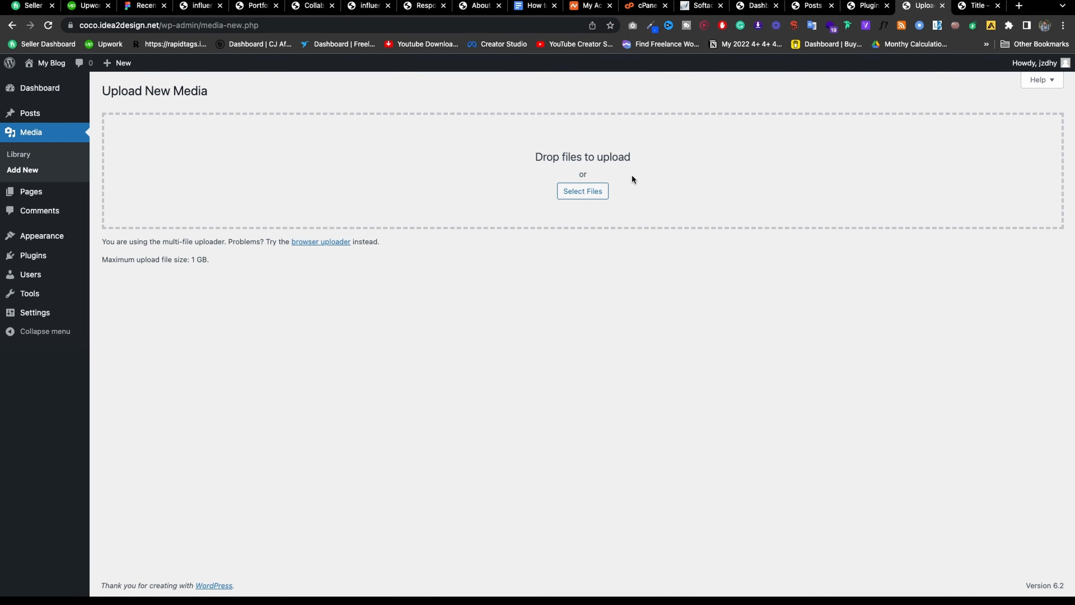
pyautogui.click(27, 192)
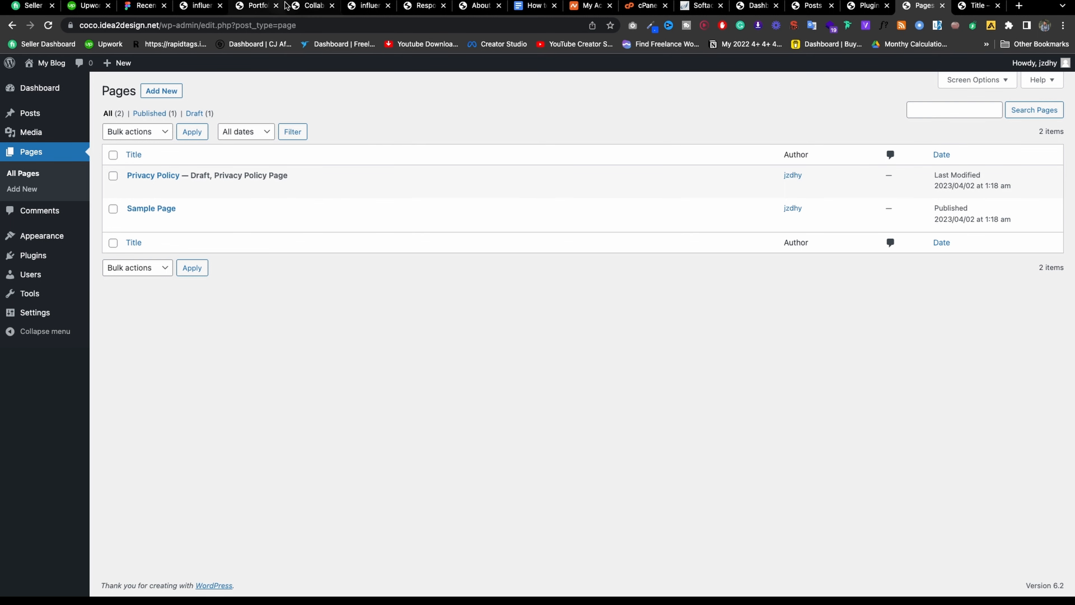
# Check the other open tabs, then start a new page from the WordPress Pages list.
pyautogui.click(325, 9)
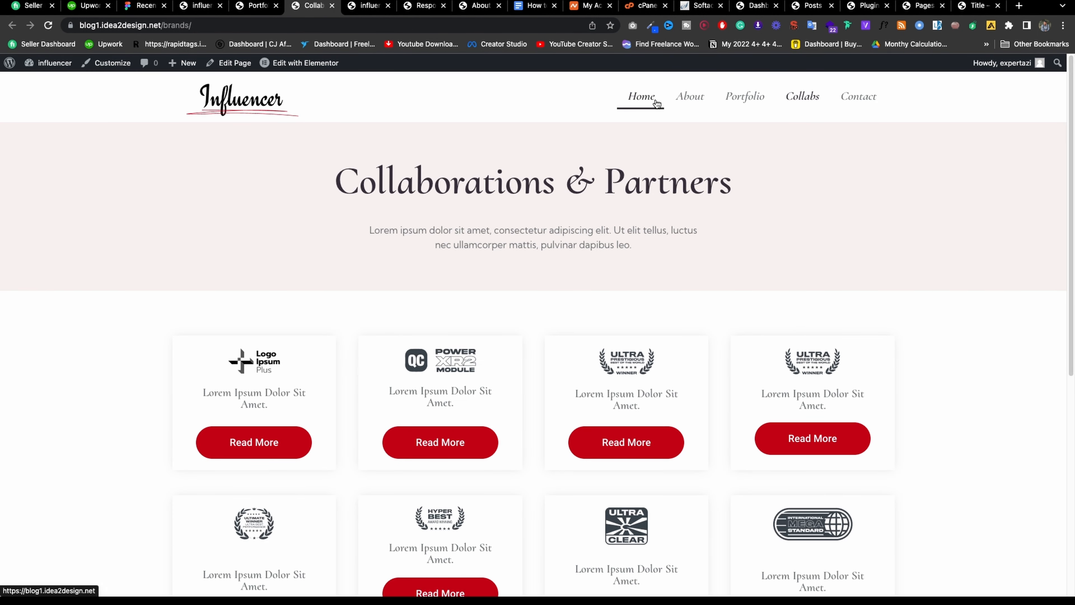
pyautogui.scroll(-5, 743, 205)
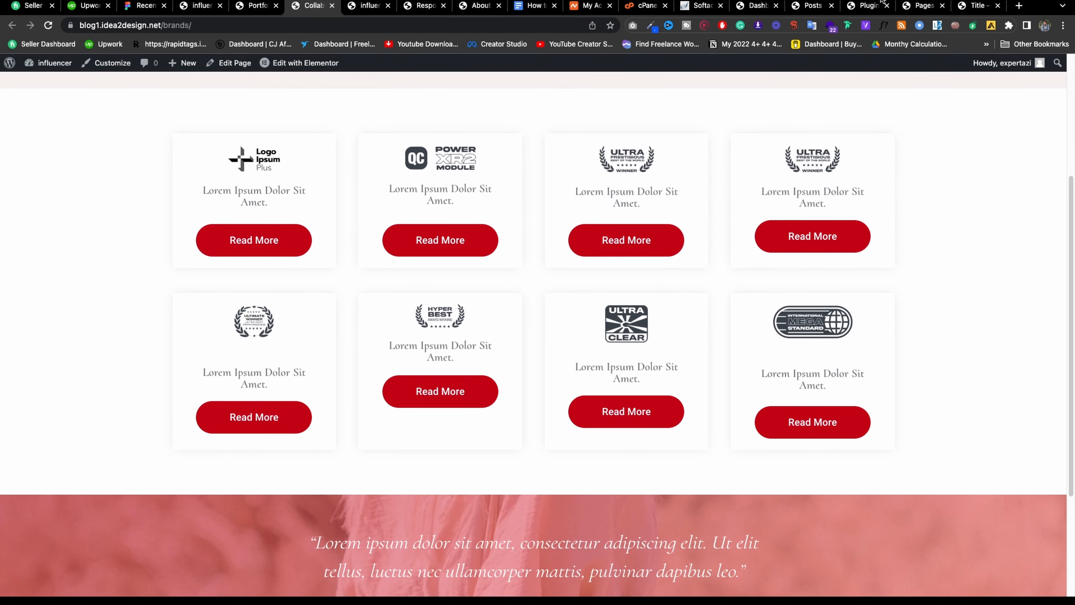
pyautogui.click(978, 10)
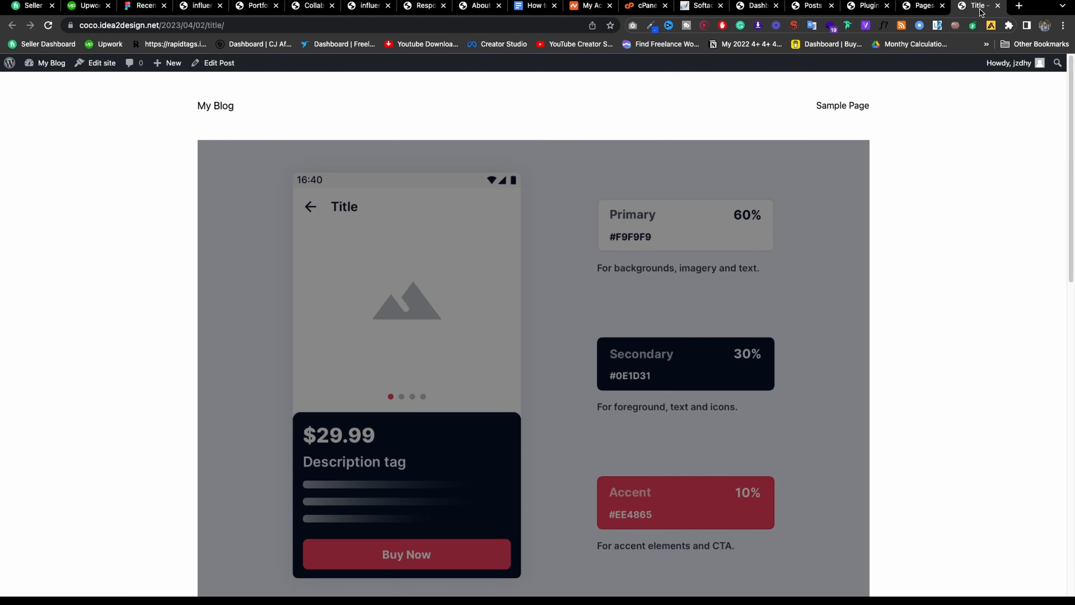
pyautogui.click(1019, 6)
pyautogui.click(893, 11)
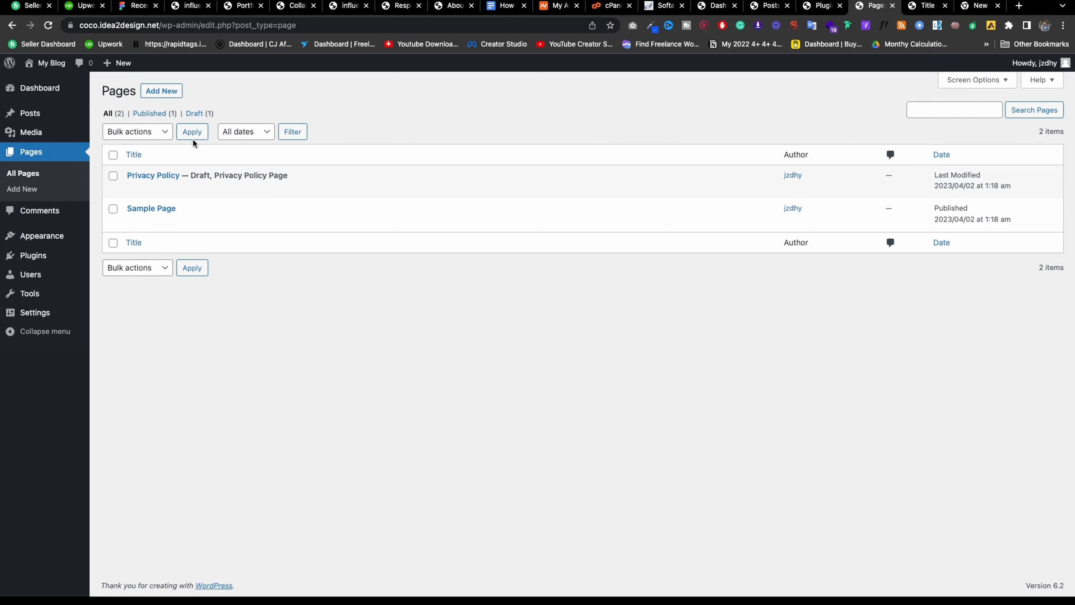
pyautogui.click(160, 91)
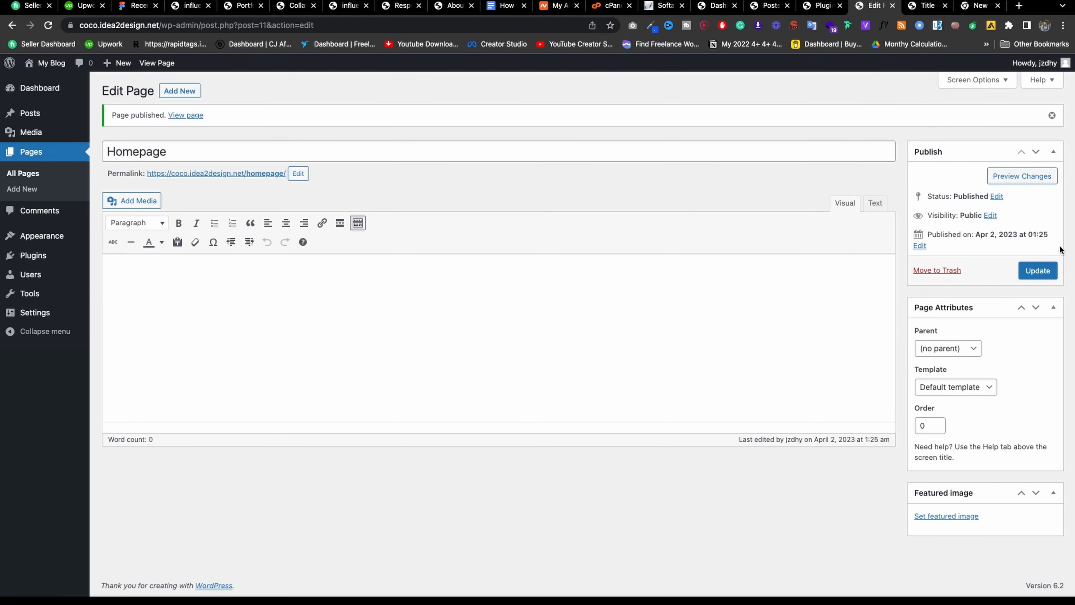
# Open the published Homepage in a new tab and check its title on the live site.
pyautogui.rightClick(176, 118)
pyautogui.click(203, 118)
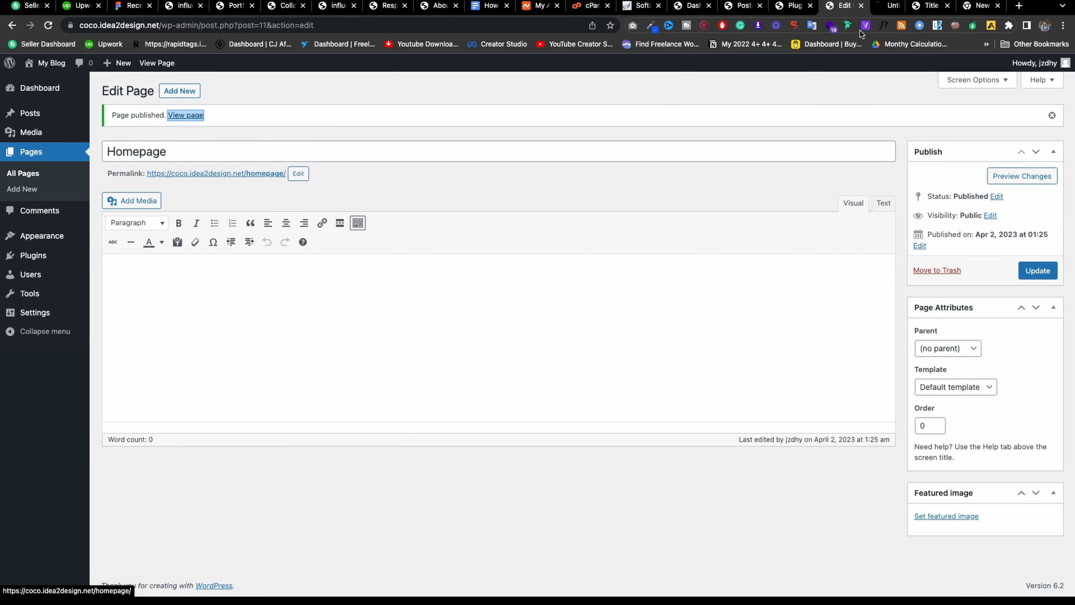
pyautogui.click(881, 5)
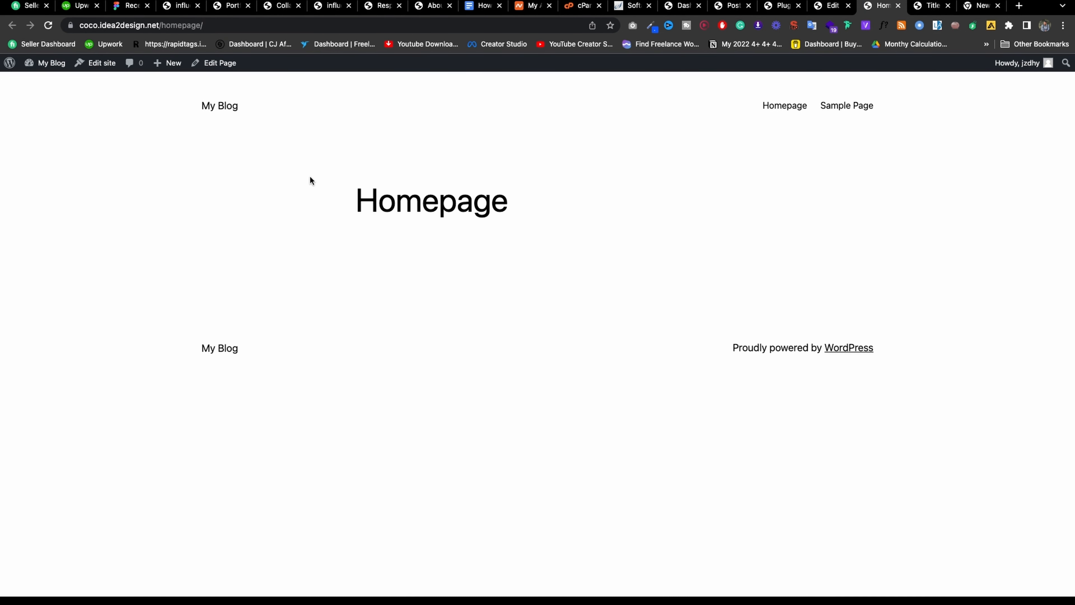
pyautogui.moveTo(310, 177); pyautogui.dragTo(671, 198)
pyautogui.click(838, 8)
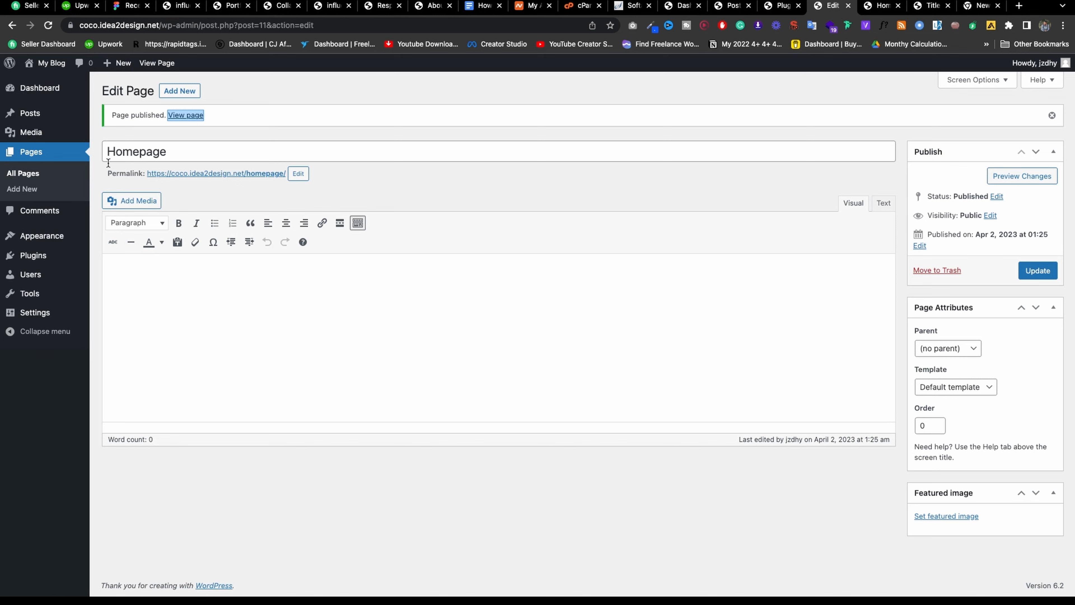
# Open the All Posts list in another new tab.
pyautogui.moveTo(30, 113)
pyautogui.rightClick(125, 115)
pyautogui.click(144, 119)
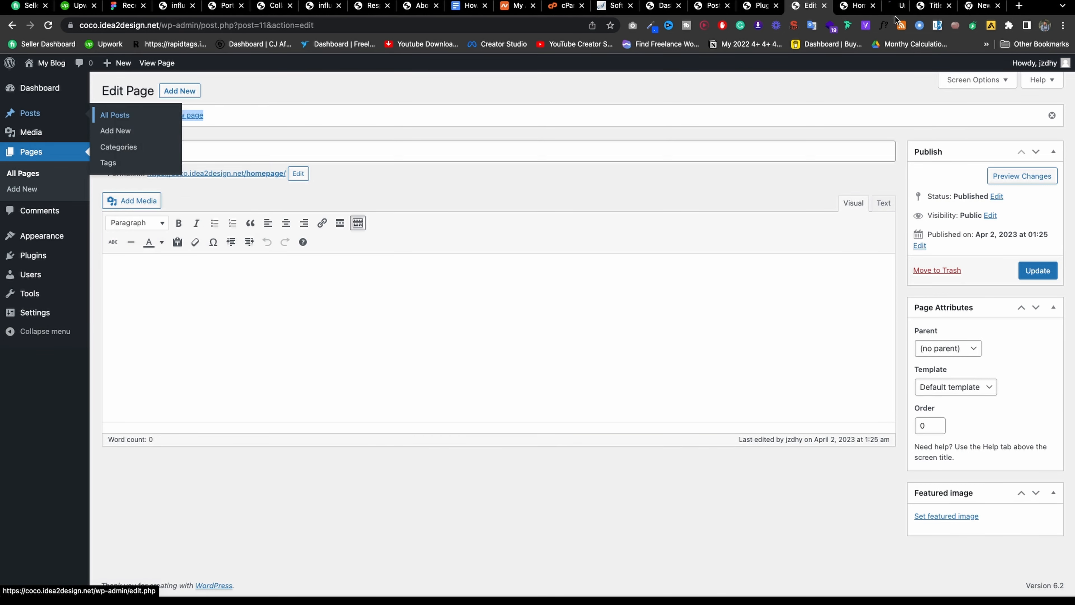
# Review the posts list and open the Title post in a new window.
pyautogui.click(841, 8)
pyautogui.click(886, 6)
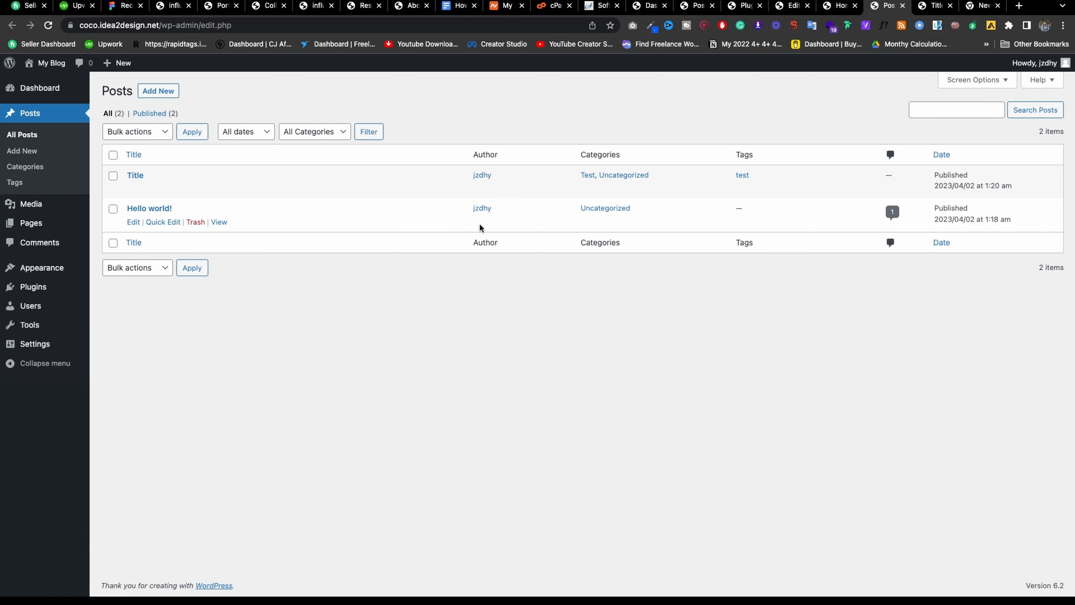
pyautogui.rightClick(214, 189)
pyautogui.click(228, 207)
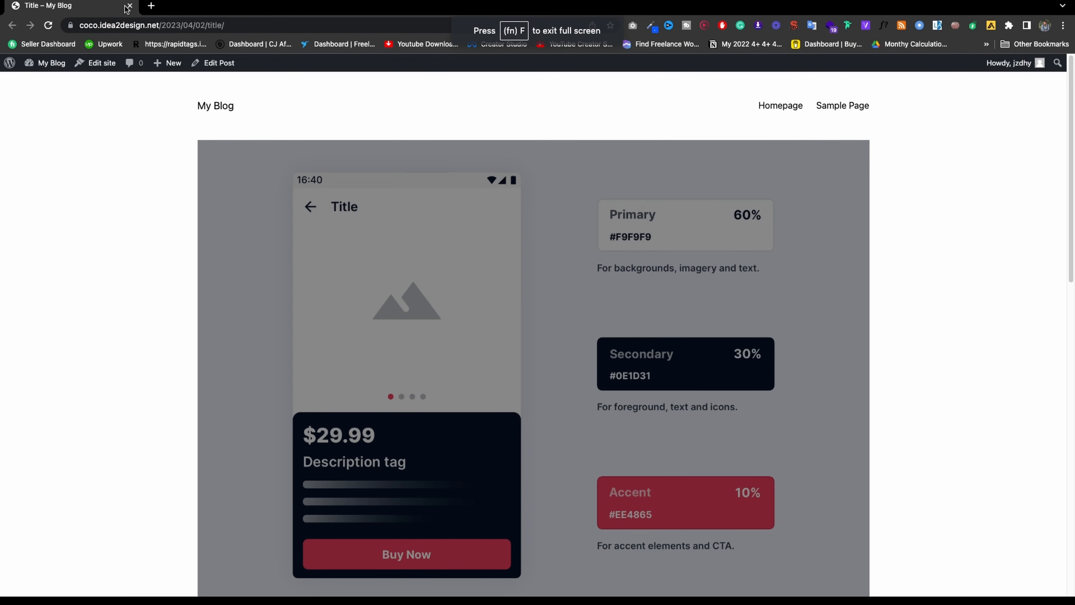
# Close the extra post tabs, switch to the plugins tab, and open the Comments screen.
pyautogui.click(129, 6)
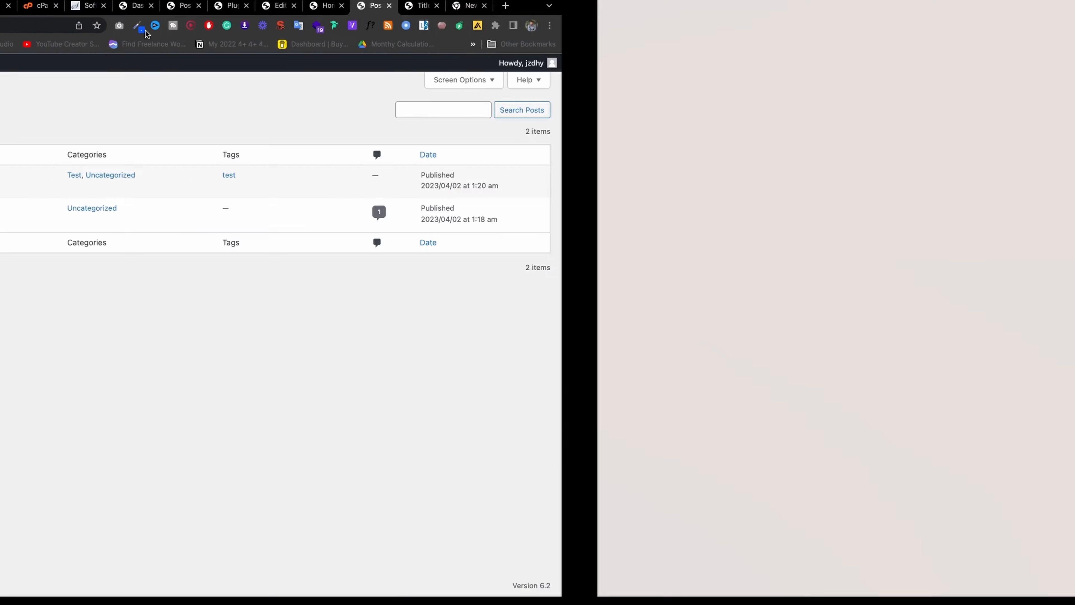
pyautogui.click(935, 7)
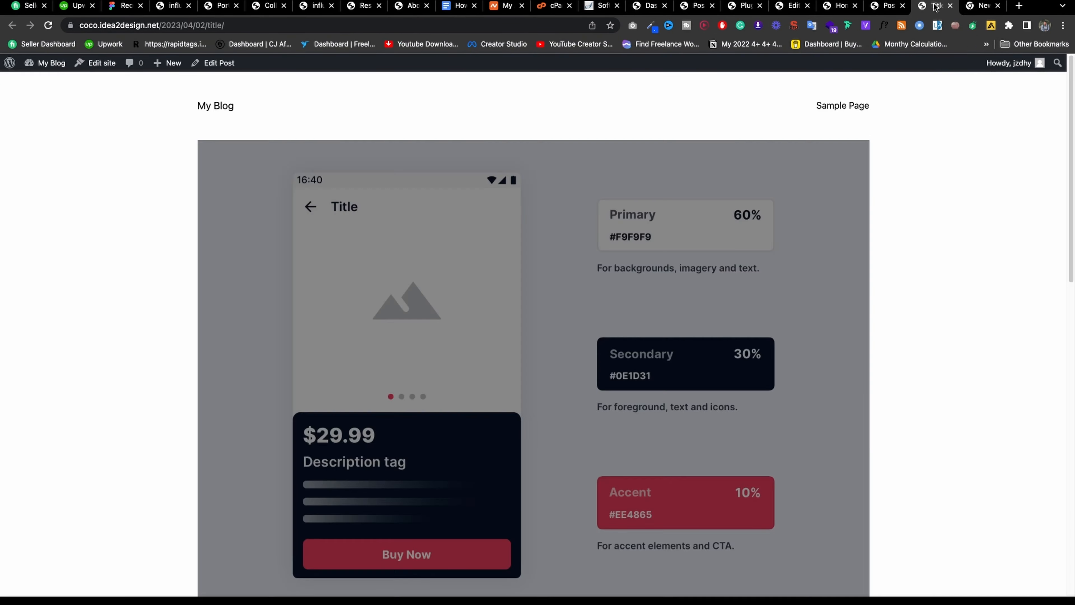
pyautogui.click(951, 6)
pyautogui.click(951, 6)
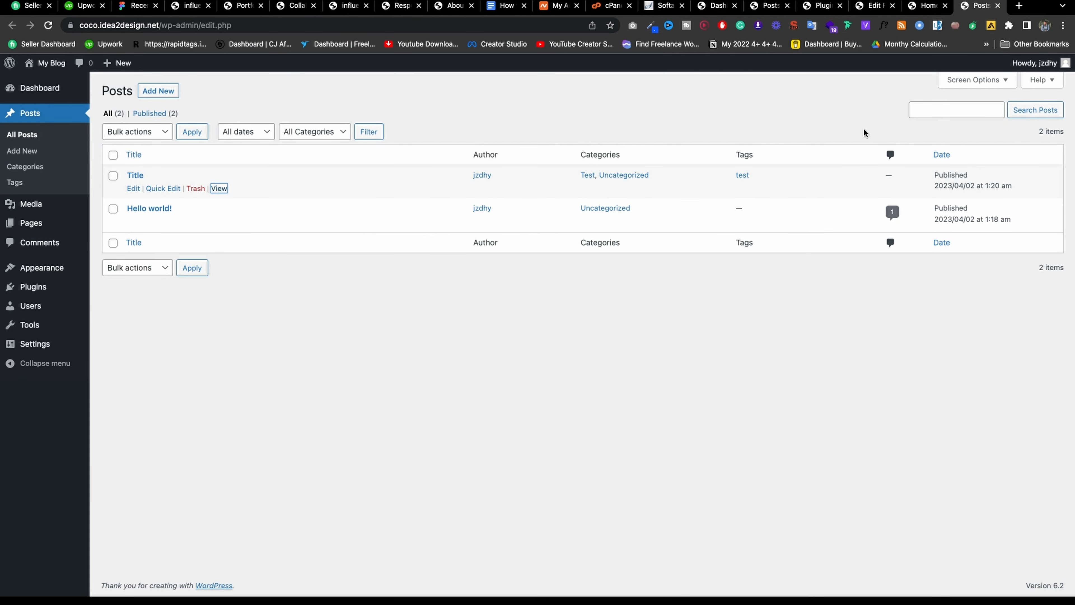
pyautogui.click(874, 6)
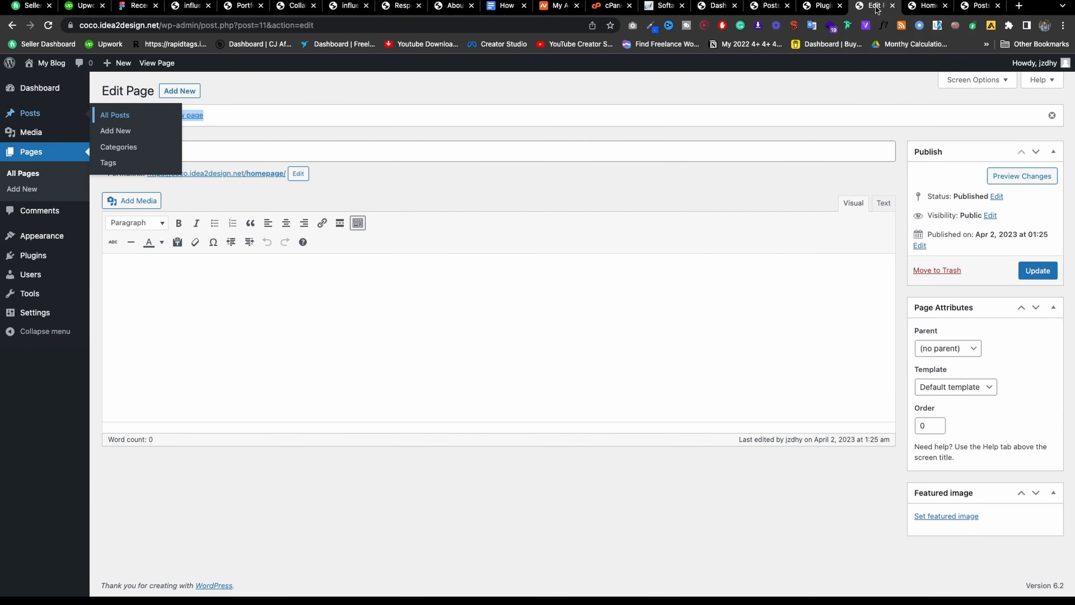
pyautogui.click(819, 6)
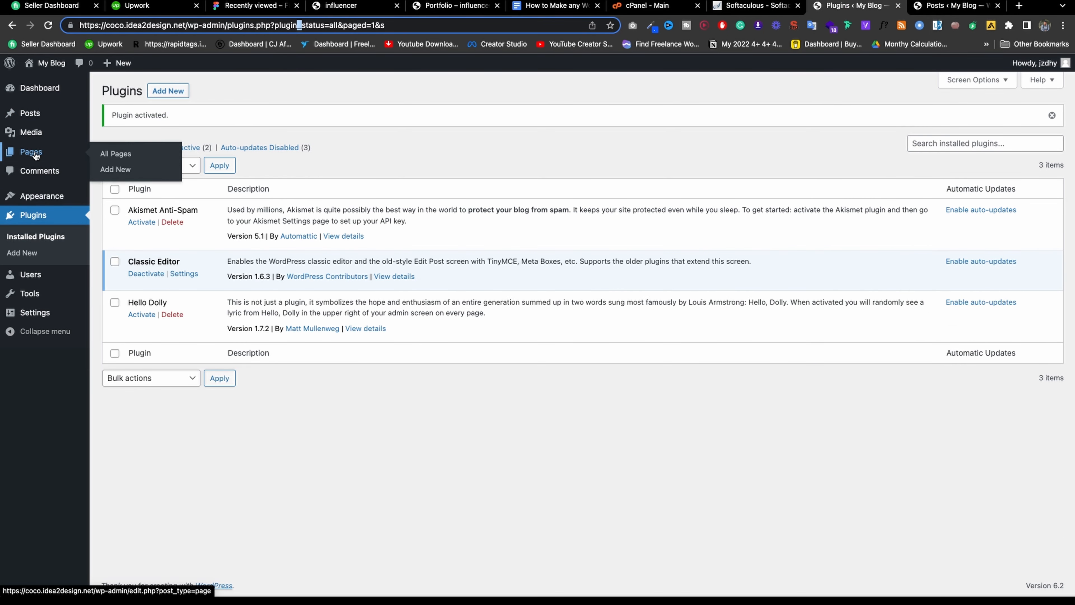
pyautogui.click(33, 169)
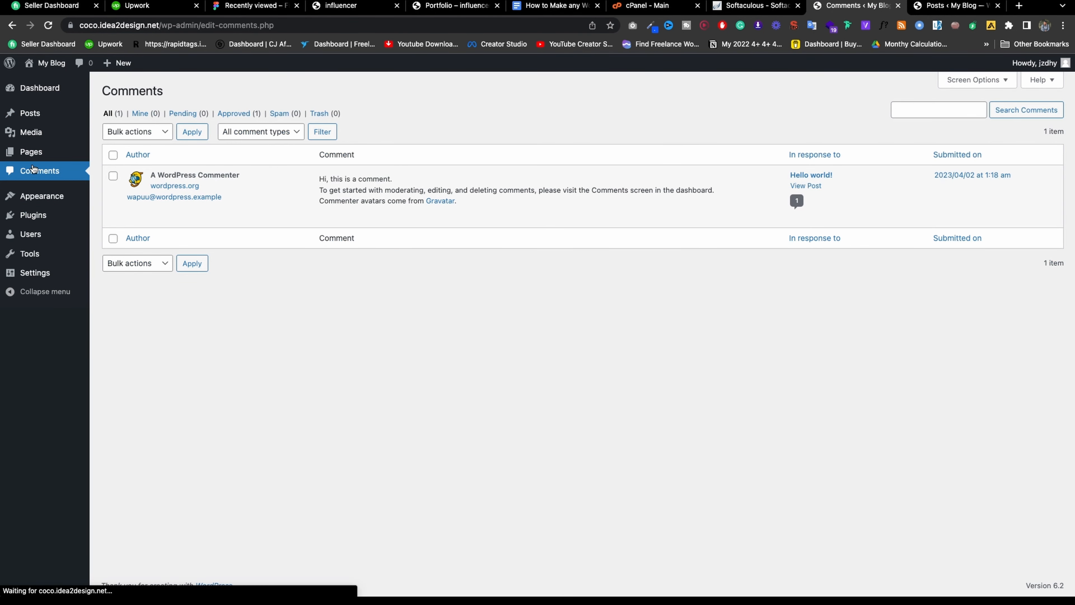
# Select the sample comment and preview its bulk actions, then view themes with Twenty Twenty-Three active.
pyautogui.moveTo(52, 122)
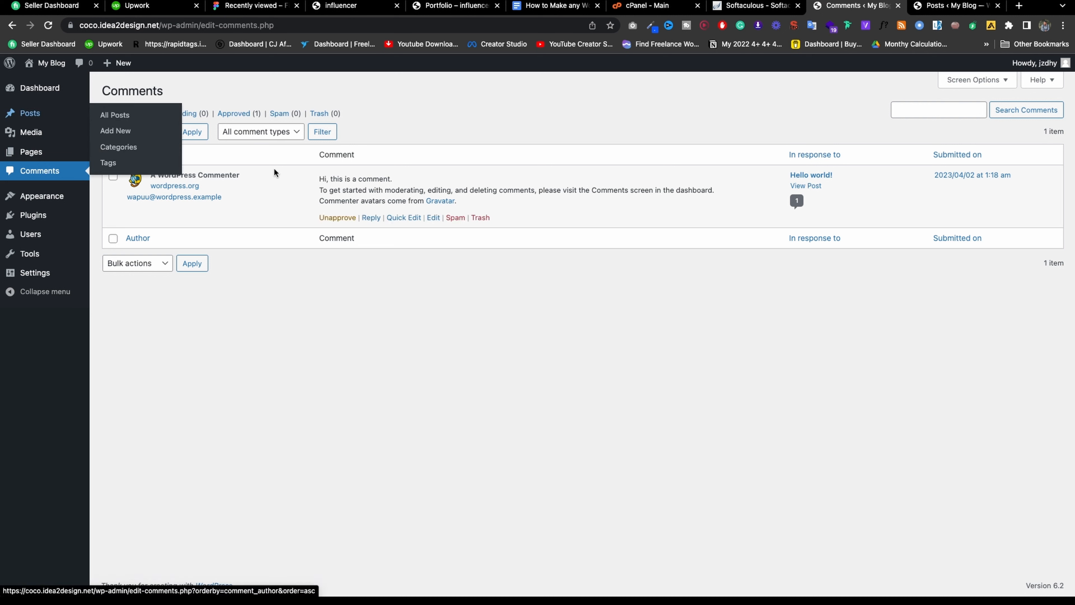
pyautogui.click(112, 178)
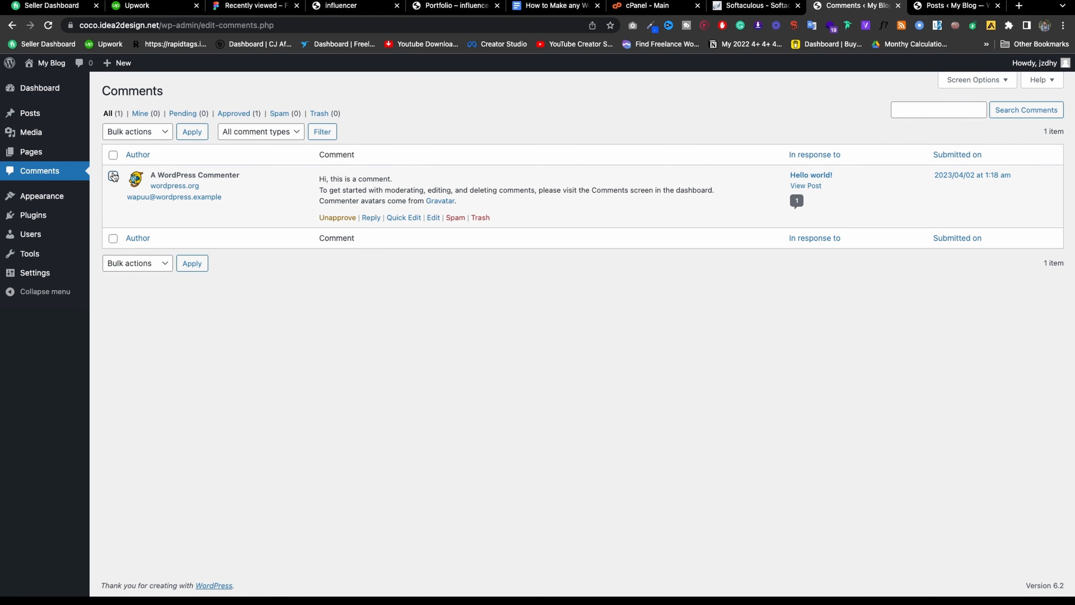
pyautogui.click(128, 131)
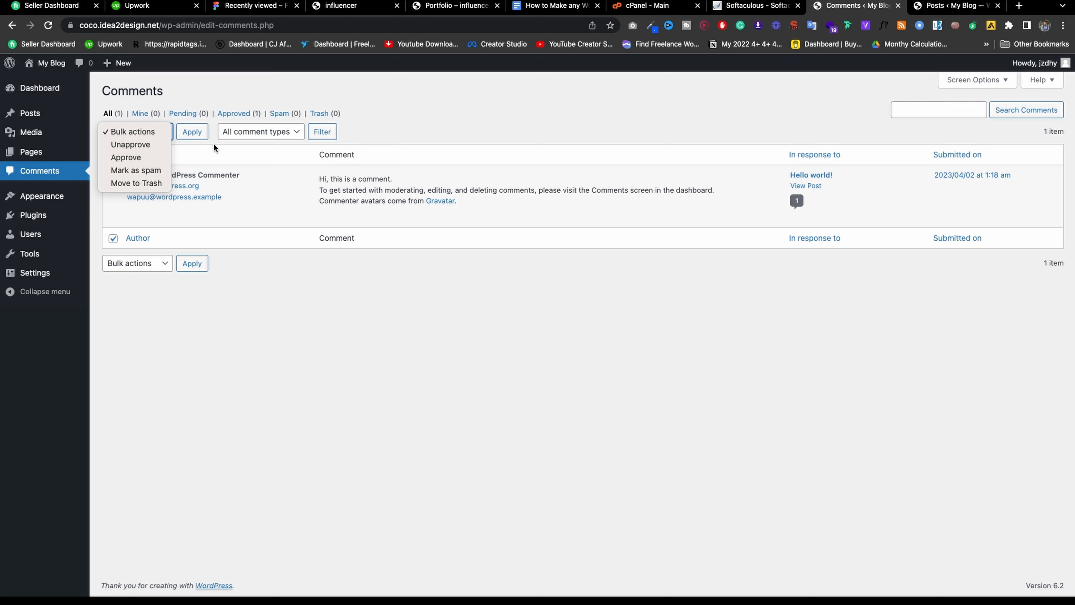
pyautogui.click(414, 129)
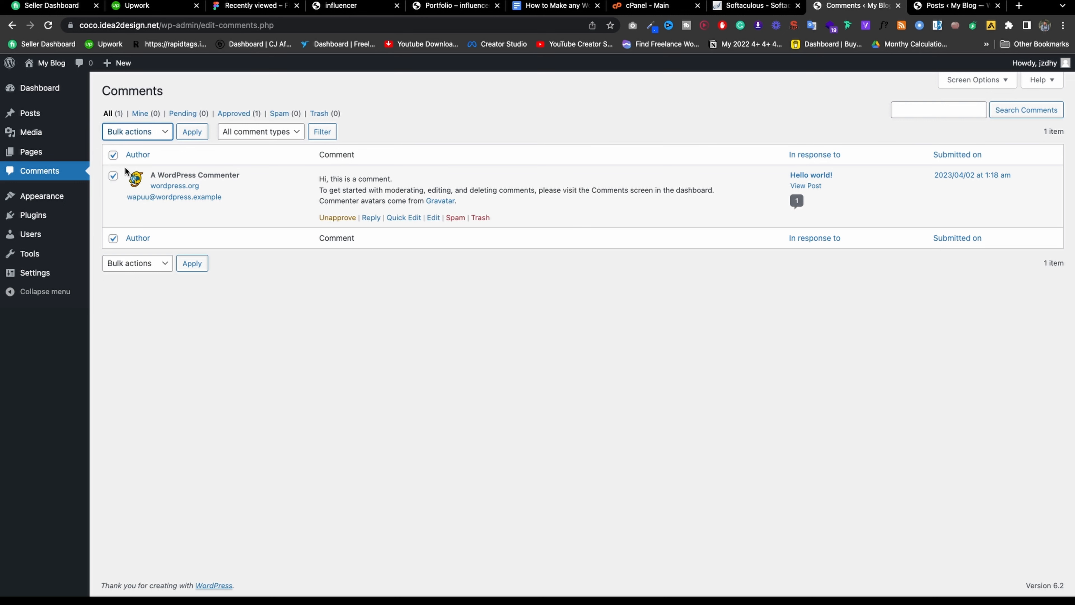
pyautogui.click(38, 199)
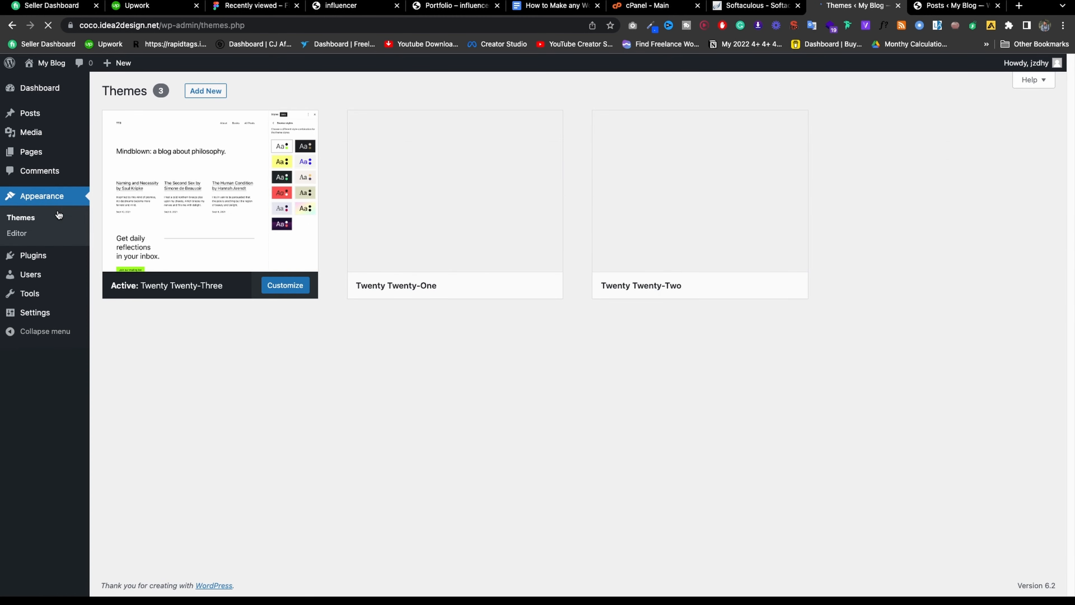
# Browse the installed plugins and site users lists, glancing at the tutorial outline in Google Docs.
pyautogui.click(26, 255)
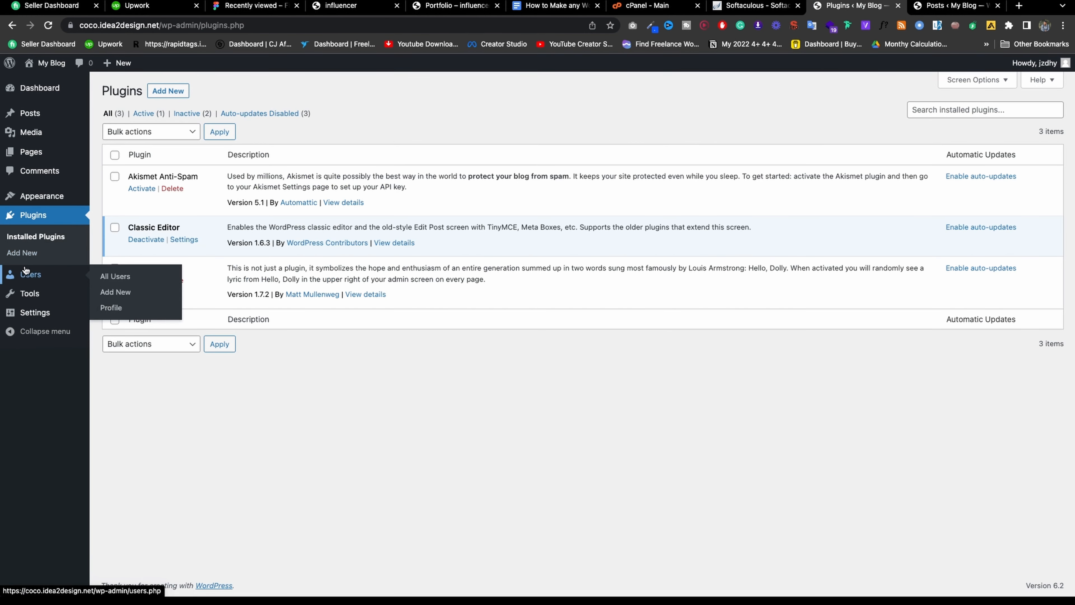
pyautogui.click(26, 274)
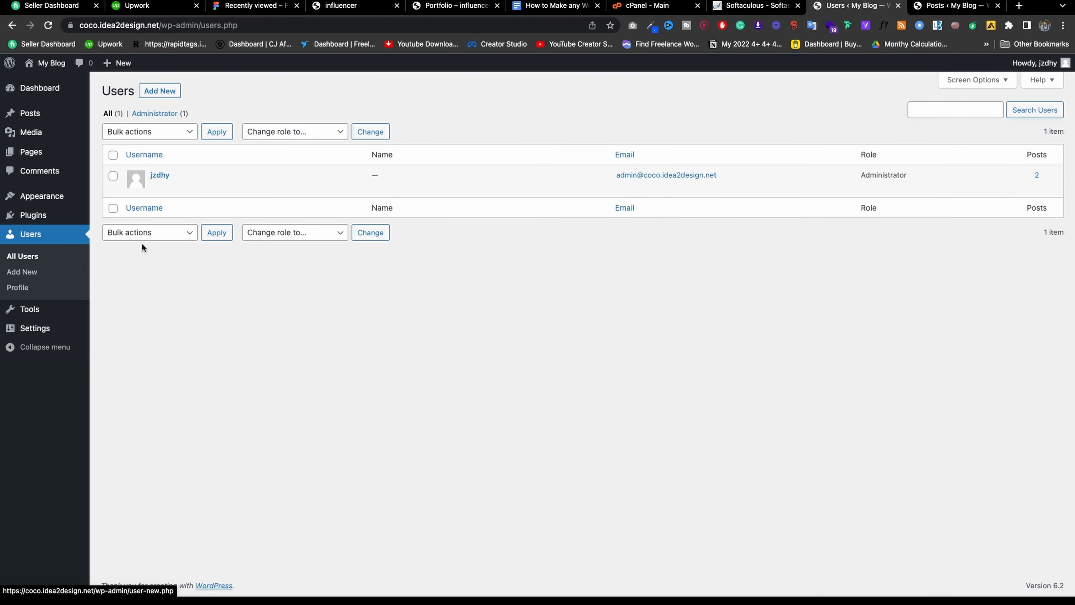
pyautogui.click(564, 6)
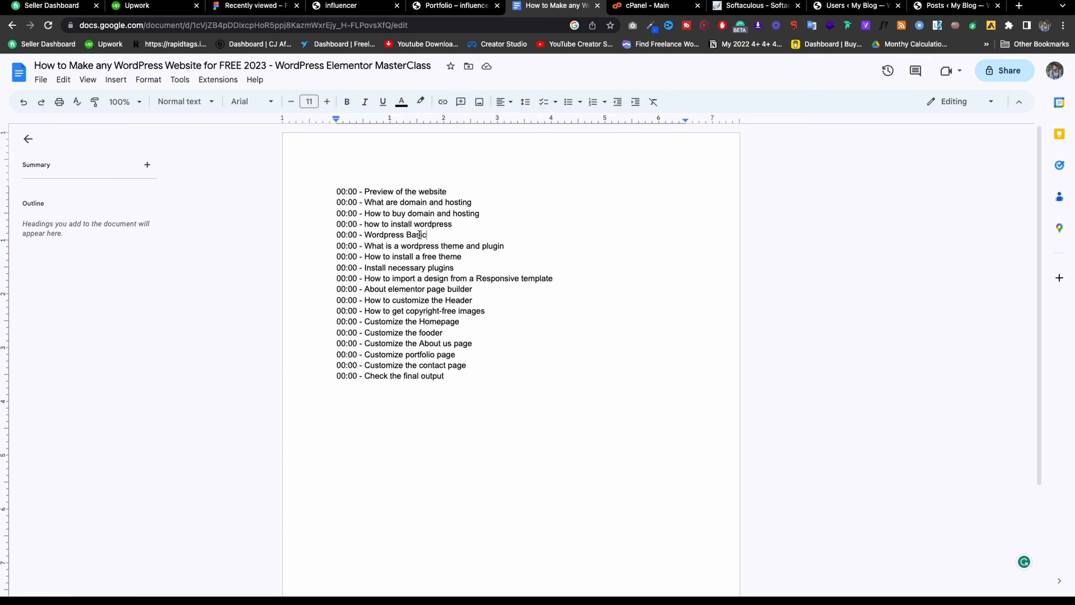
pyautogui.click(859, 6)
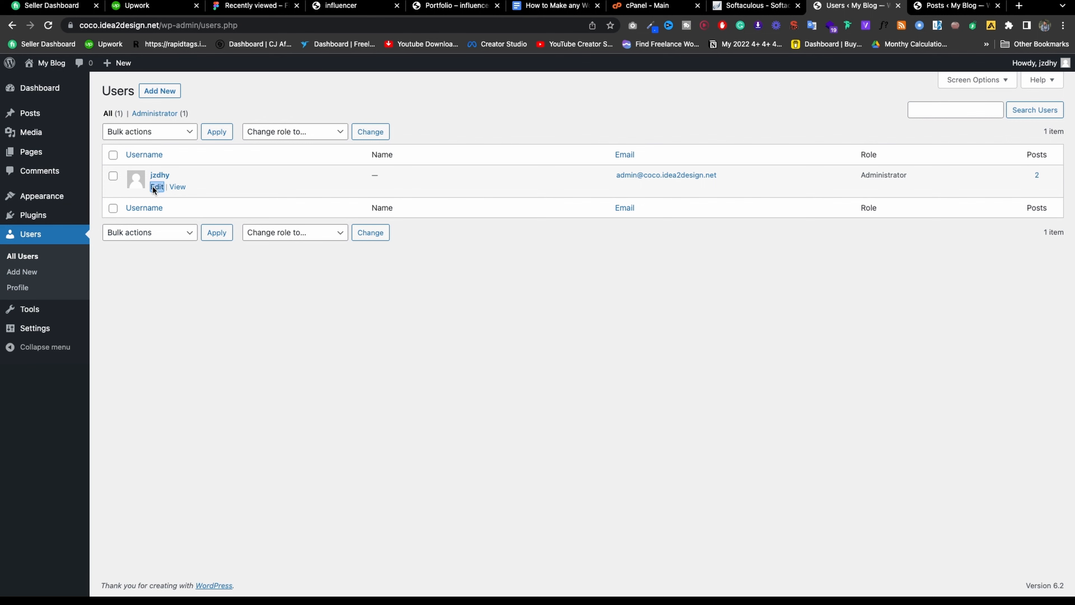
# Open the administrator's profile editor in a new tab and switch to it.
pyautogui.rightClick(153, 187)
pyautogui.click(161, 193)
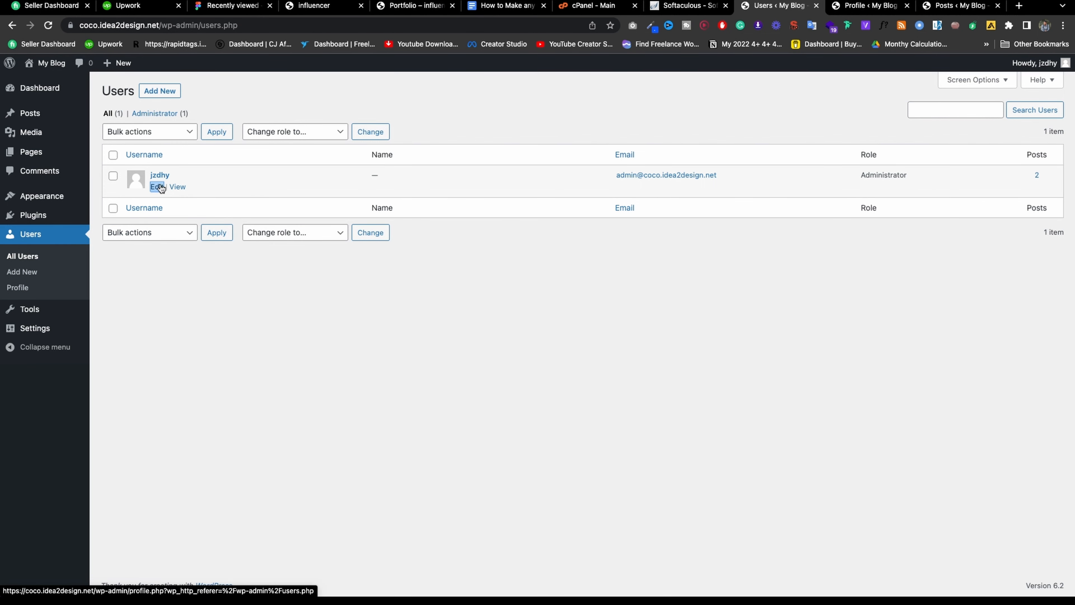
pyautogui.hotkey('ctrl', 'Tab')
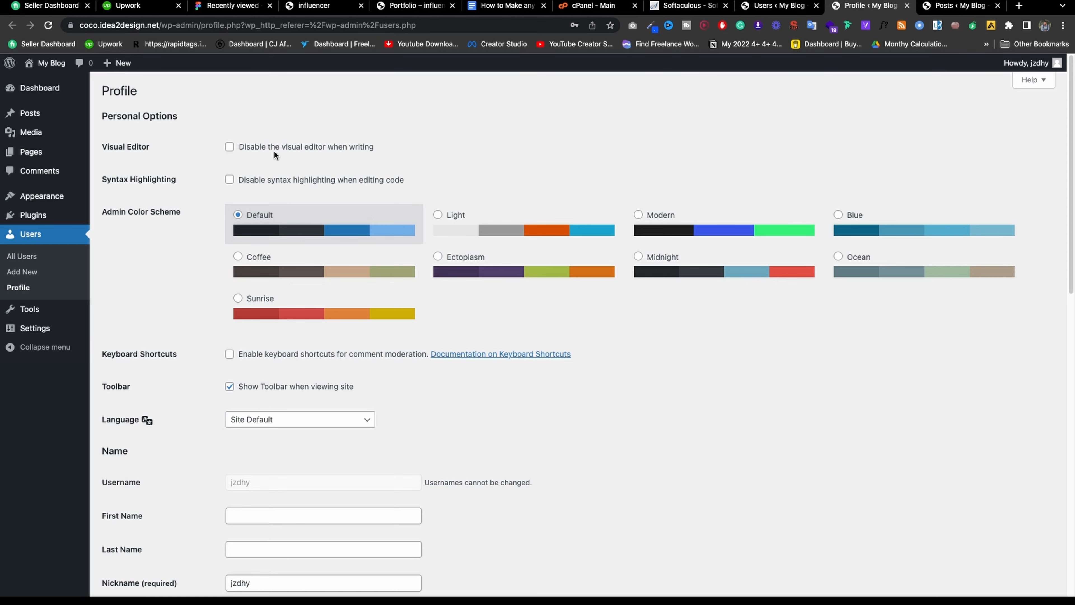
# Review the profile options, leaving language as Site Default and the public display name unchanged.
pyautogui.scroll(-3, 279, 160)
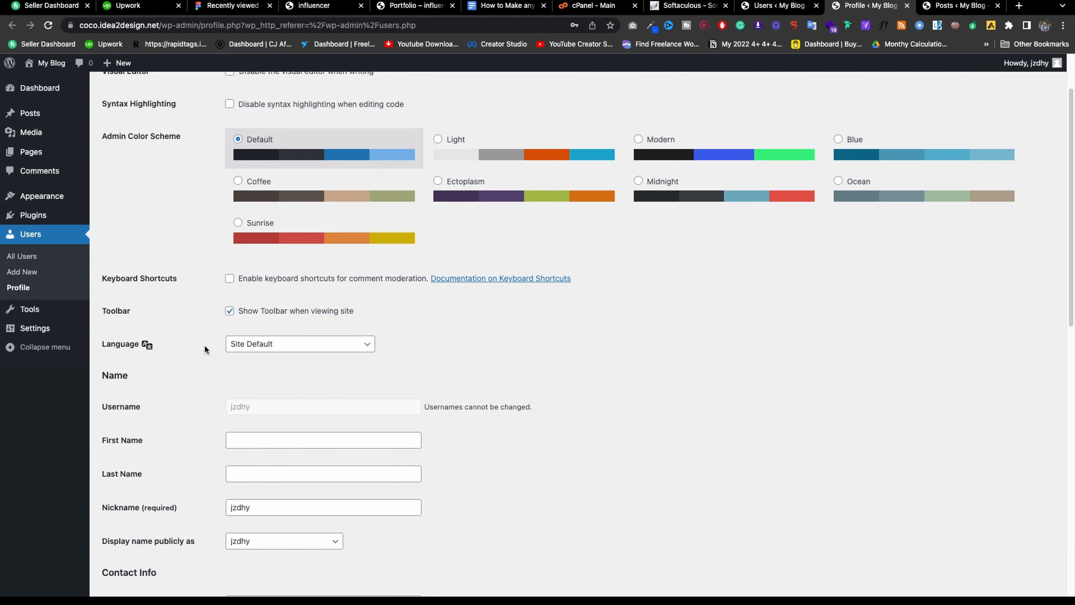
pyautogui.click(254, 344)
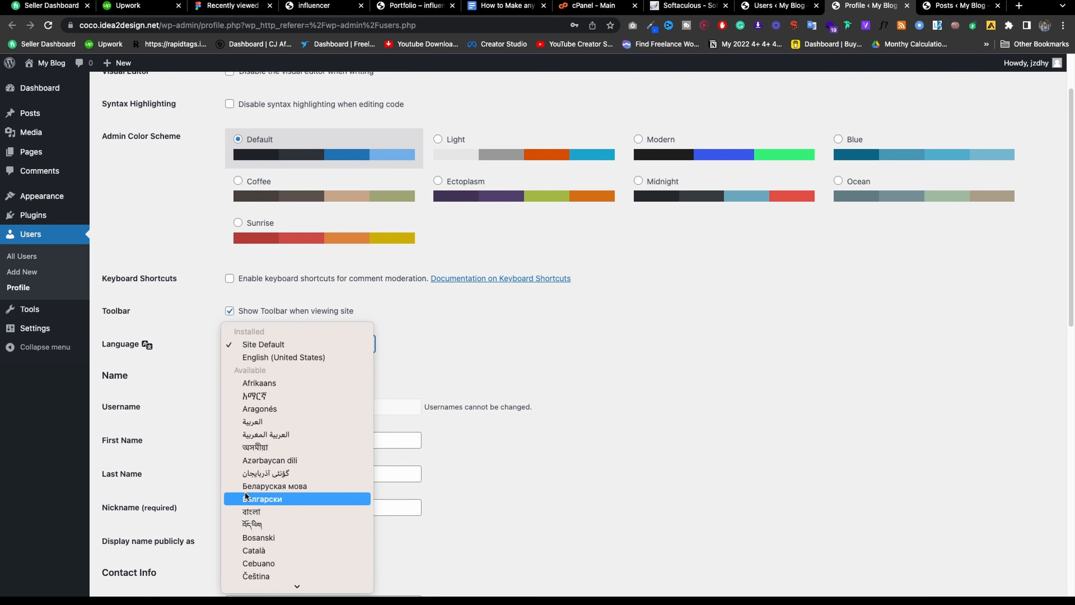
pyautogui.click(461, 367)
pyautogui.scroll(-5, 295, 280)
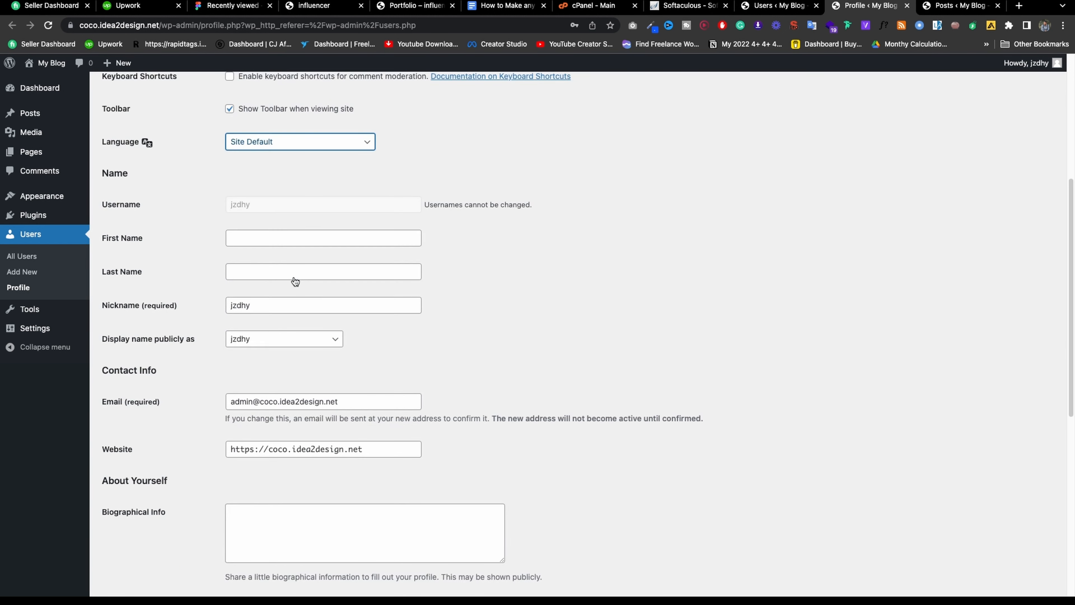
pyautogui.scroll(-1, 269, 241)
pyautogui.scroll(-1, 250, 248)
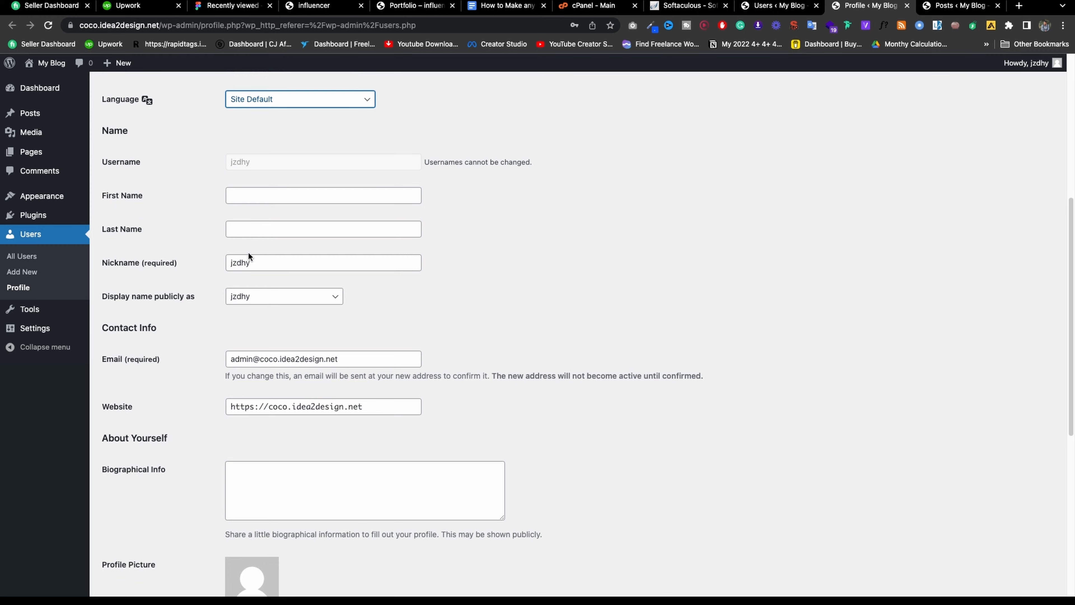
pyautogui.click(230, 271)
pyautogui.click(198, 294)
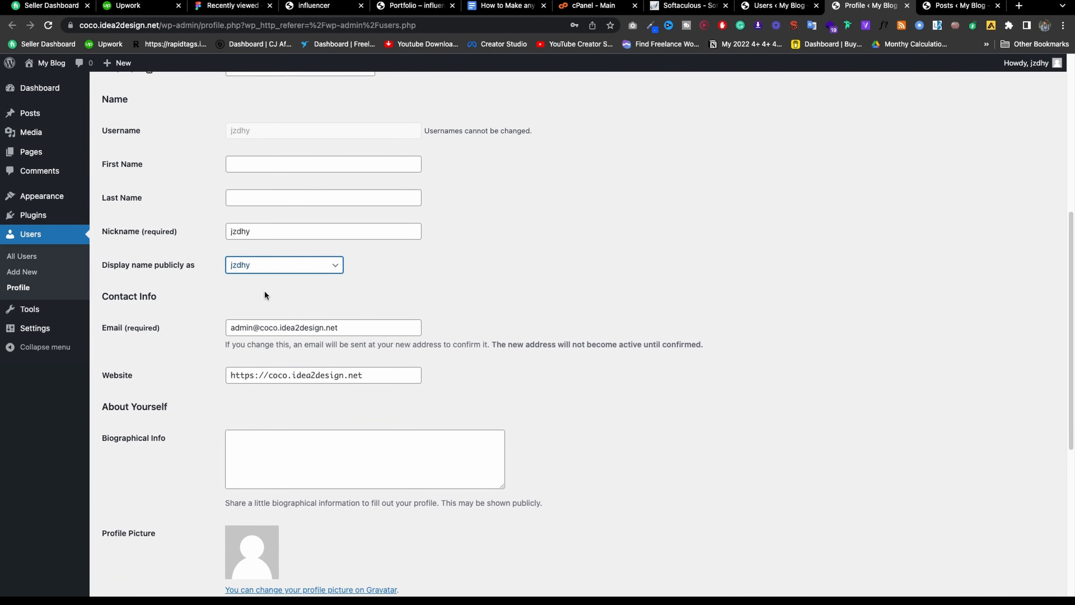
pyautogui.scroll(-1, 160, 306)
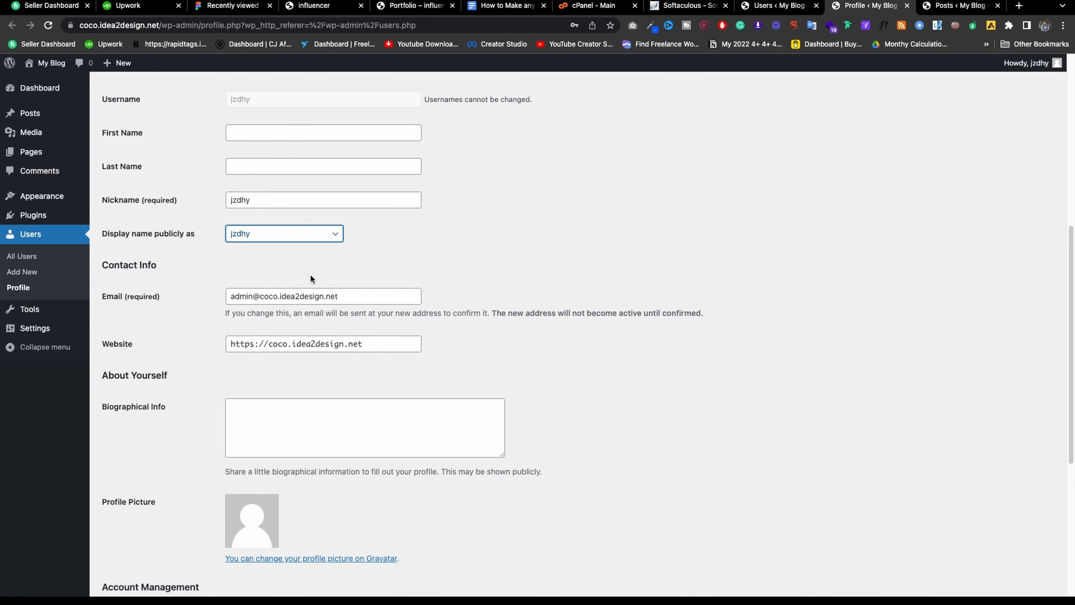
pyautogui.scroll(-5, 311, 279)
pyautogui.click(359, 120)
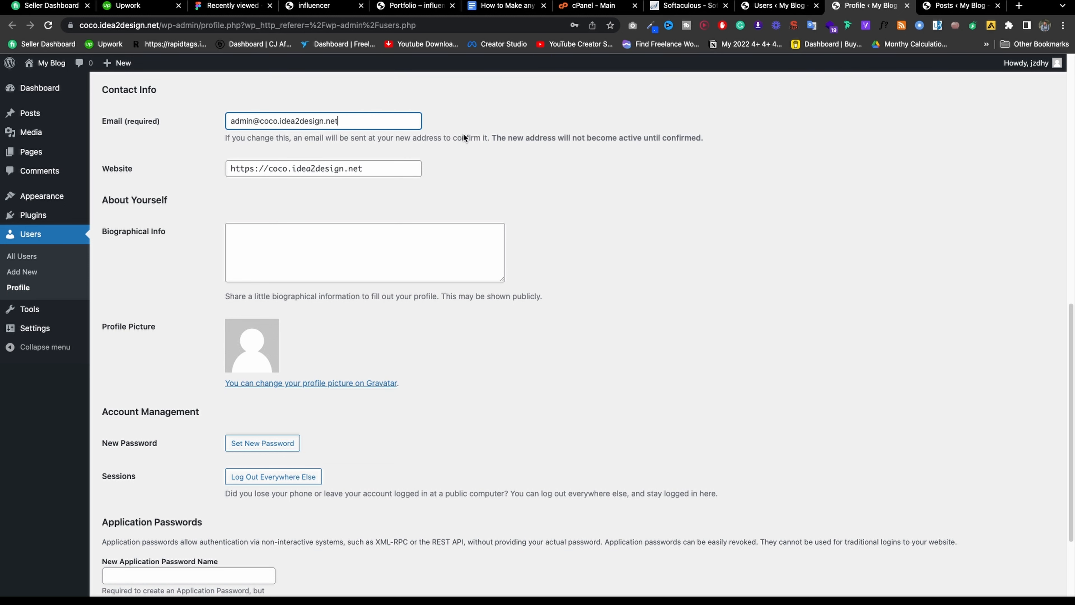
pyautogui.scroll(-3, 348, 276)
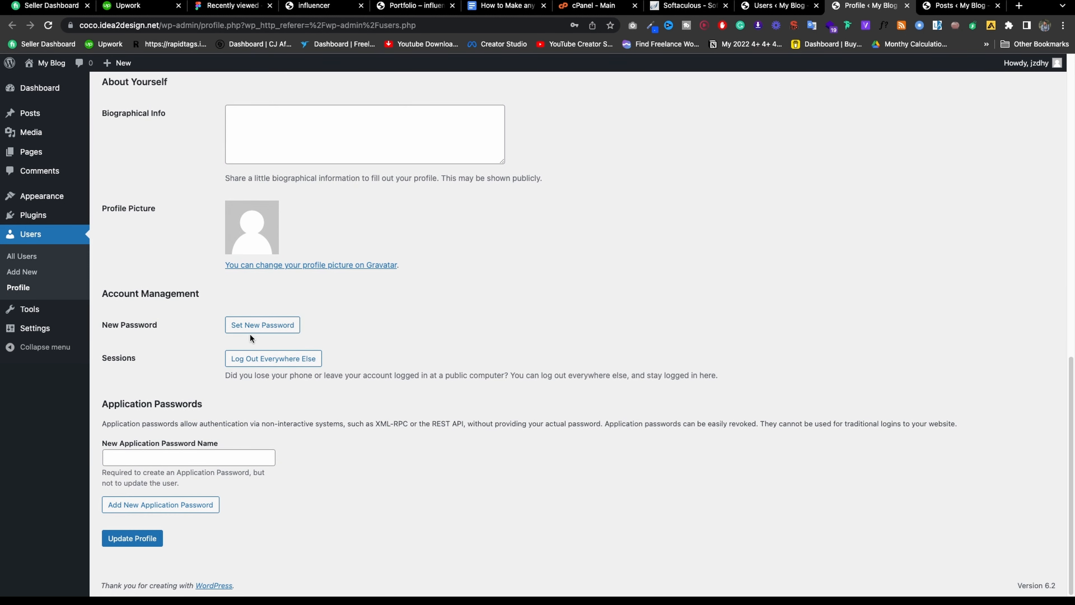
# Generate a new password and replace it with a custom password of your own.
pyautogui.click(268, 327)
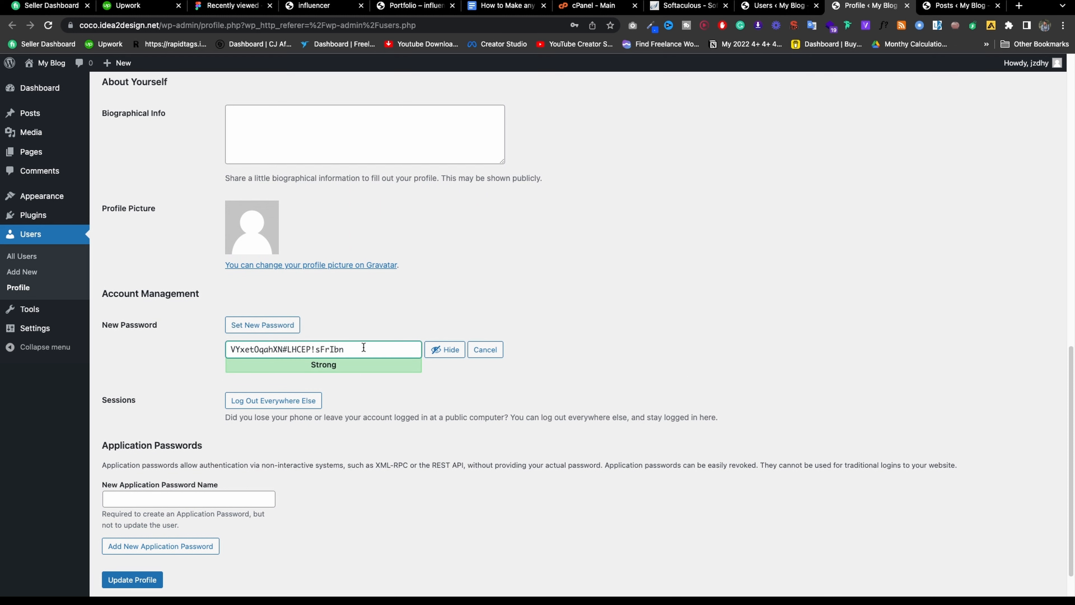
pyautogui.tripleClick(325, 349)
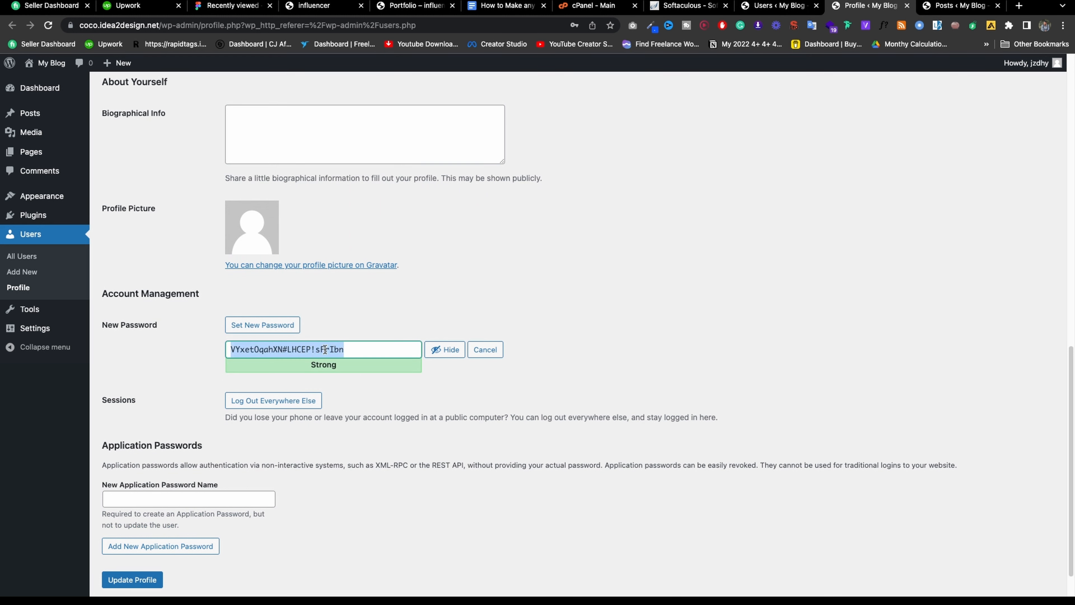
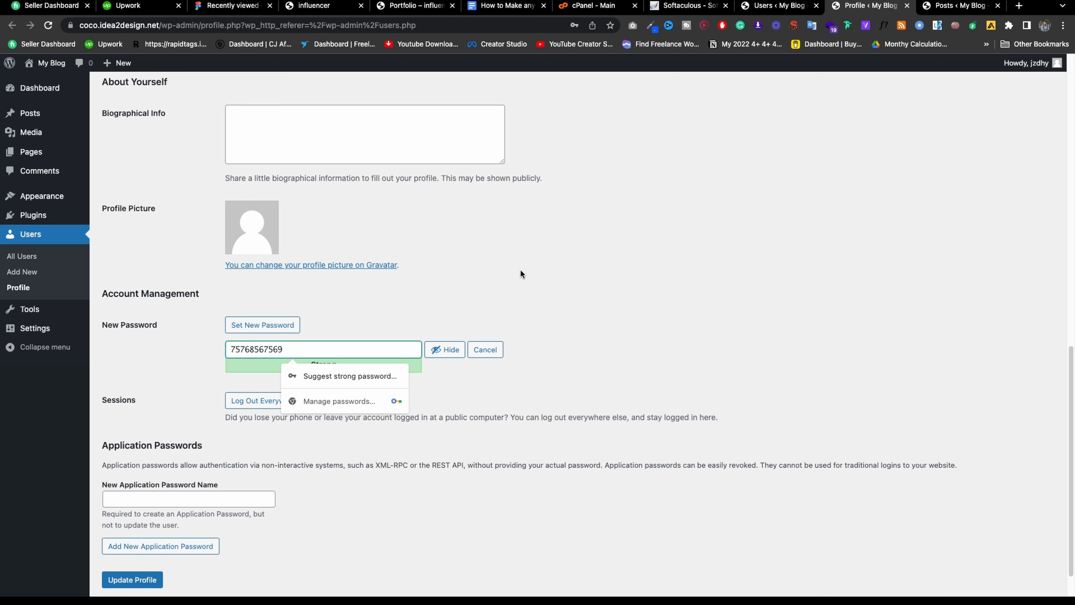
pyautogui.click(521, 273)
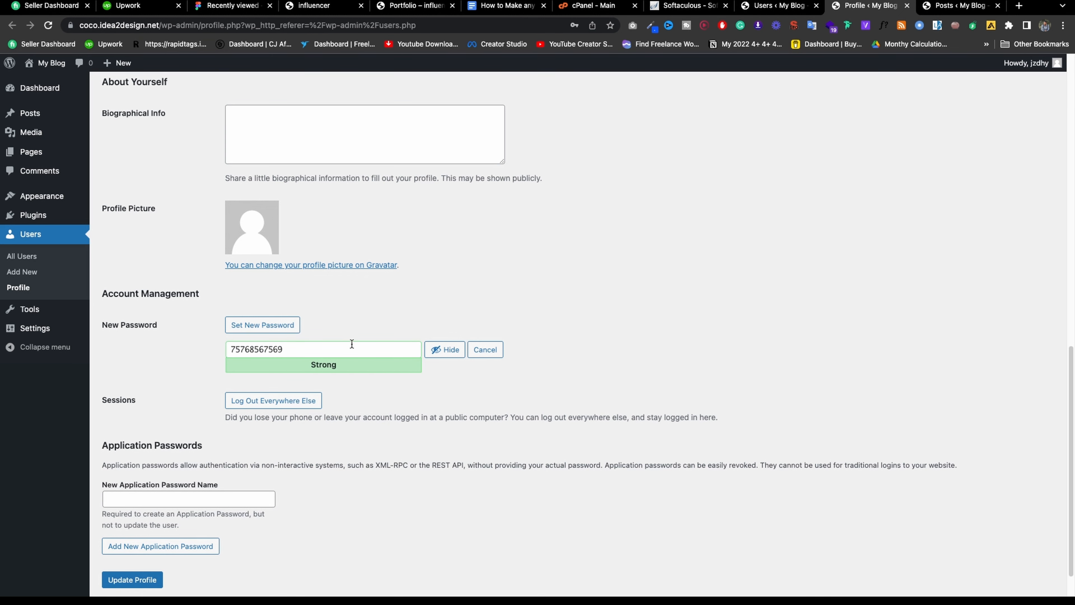
pyautogui.scroll(5, 352, 344)
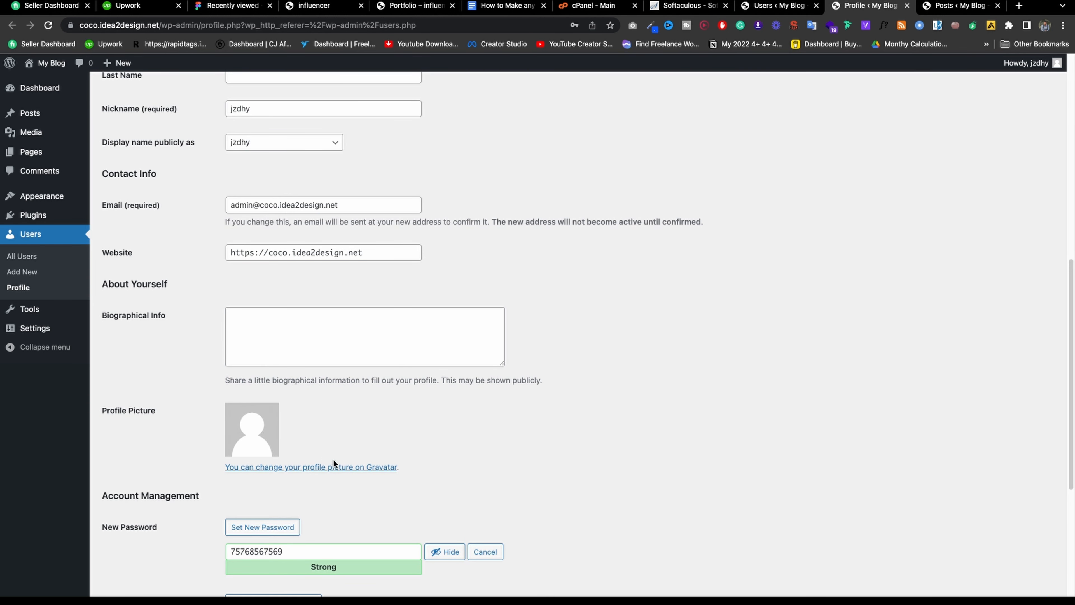
# Leave the profile page without saving and close the extra Users tab.
pyautogui.click(42, 312)
pyautogui.click(590, 220)
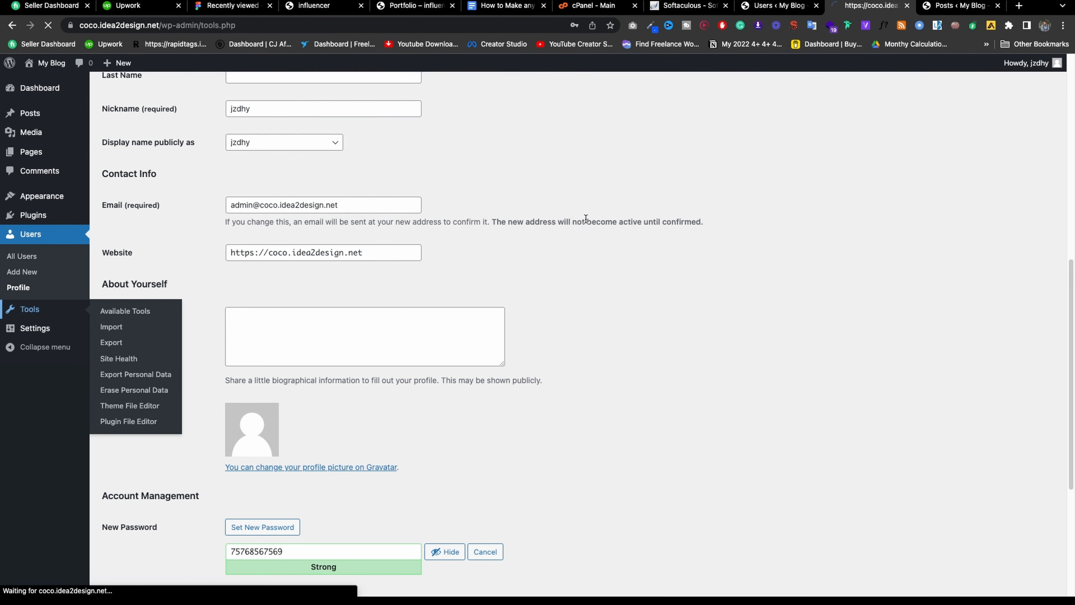
pyautogui.click(816, 6)
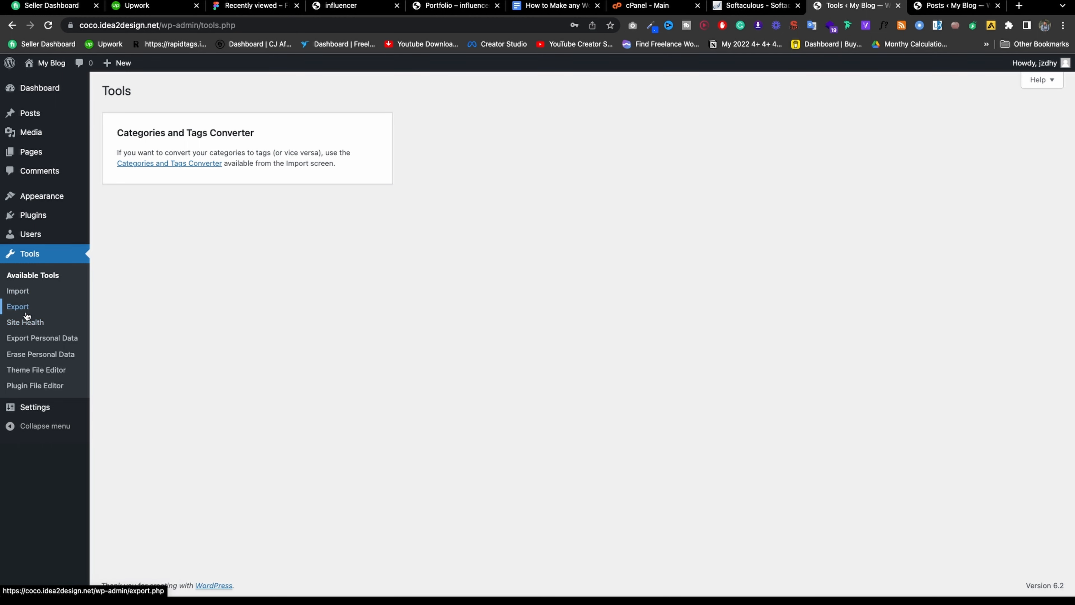
# Check the Site Health report, peeking at the inactive plugins recommendation, then go to General Settings.
pyautogui.click(26, 321)
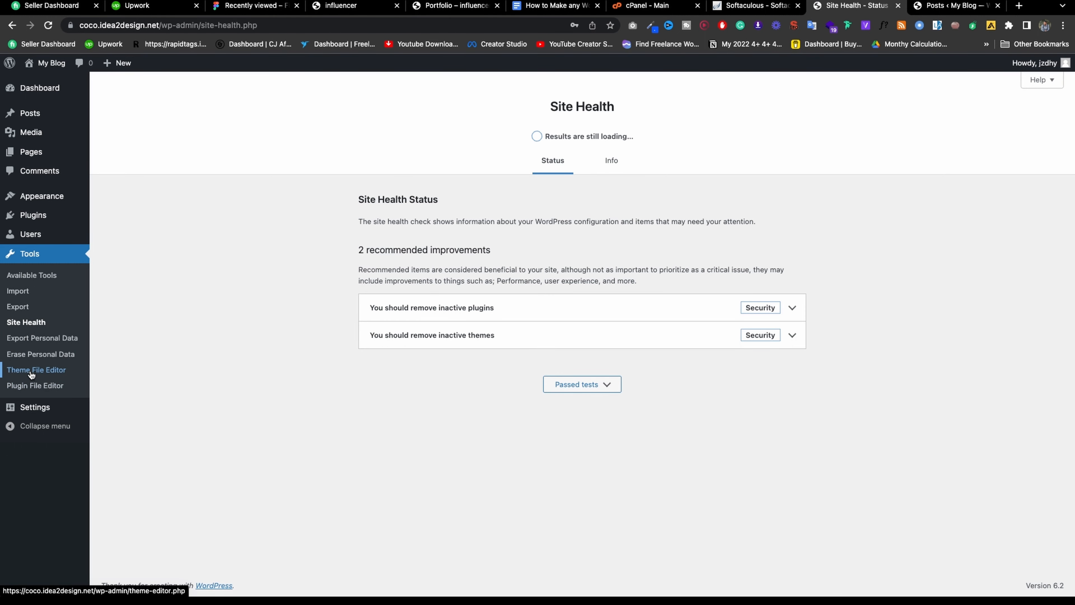
pyautogui.click(791, 308)
pyautogui.click(791, 309)
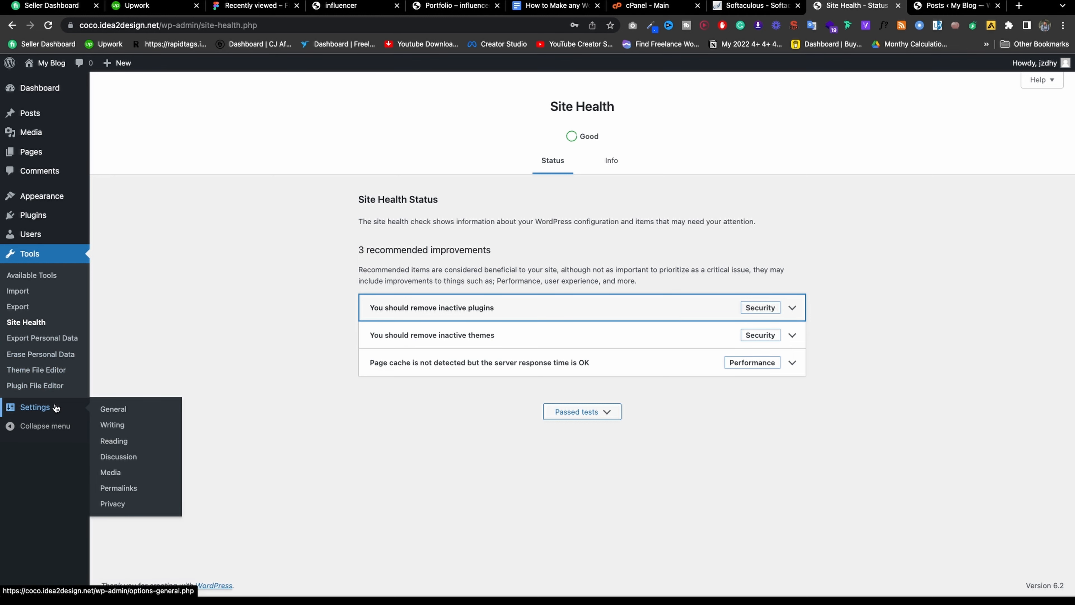
pyautogui.click(32, 409)
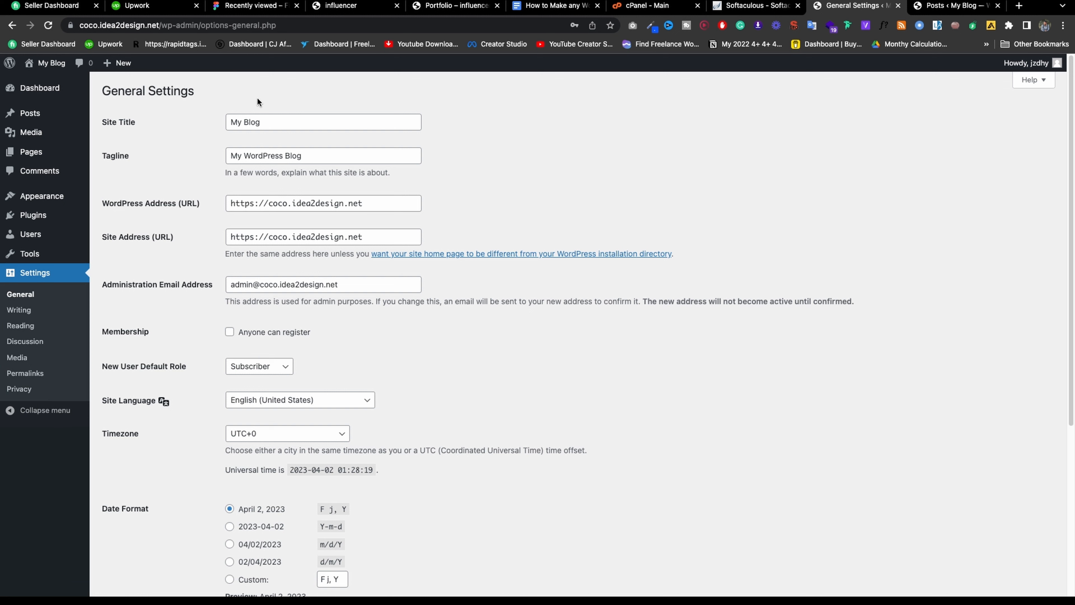
# Replace the site title My Blog with 'Influencer' and select the existing tagline text.
pyautogui.tripleClick(297, 122)
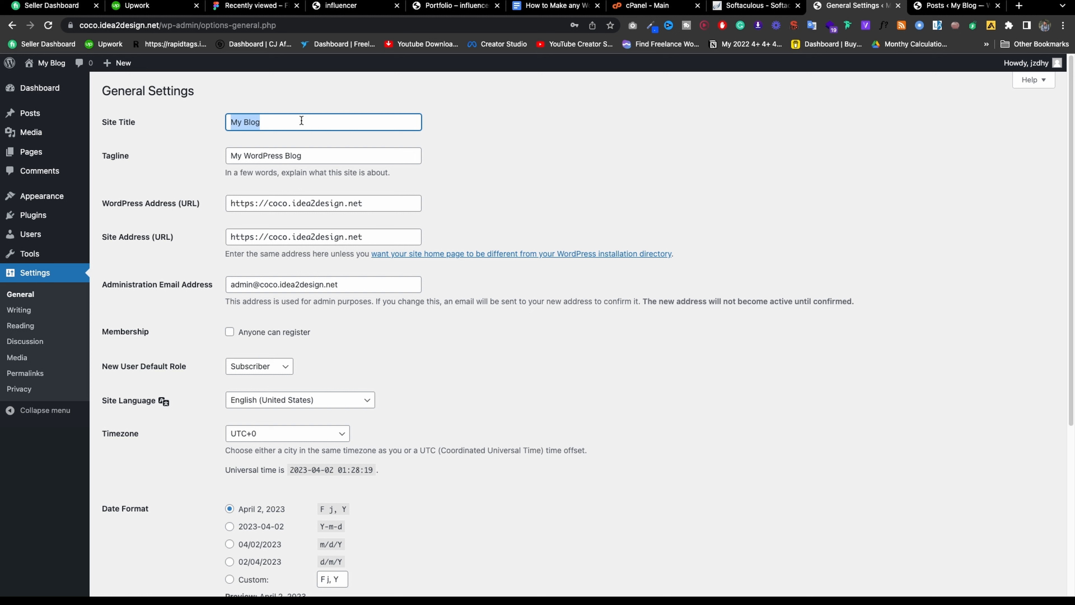
pyautogui.write('In')
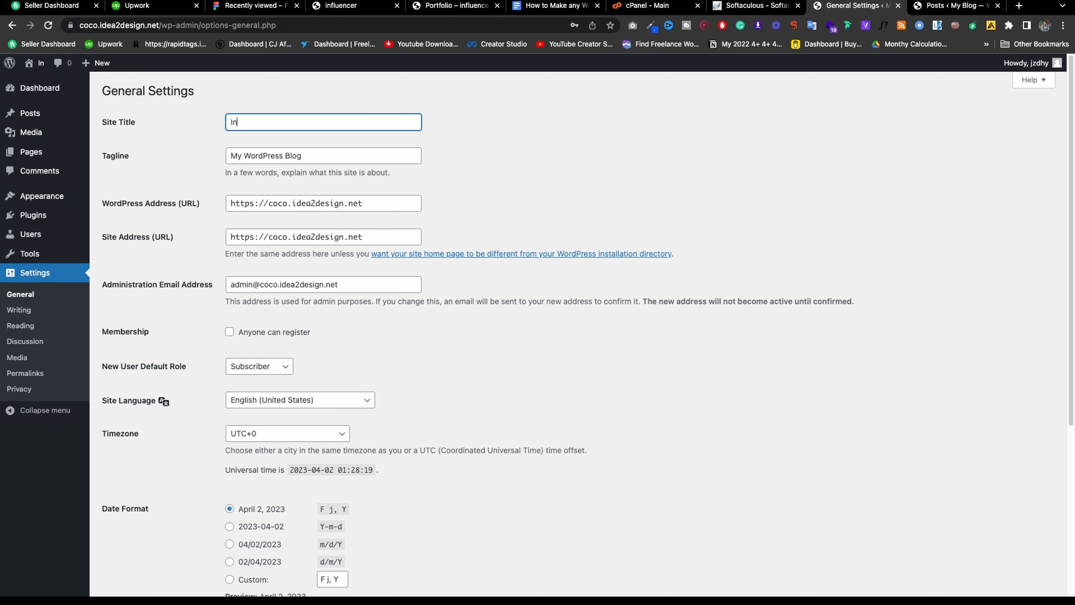
pyautogui.write('fluencer')
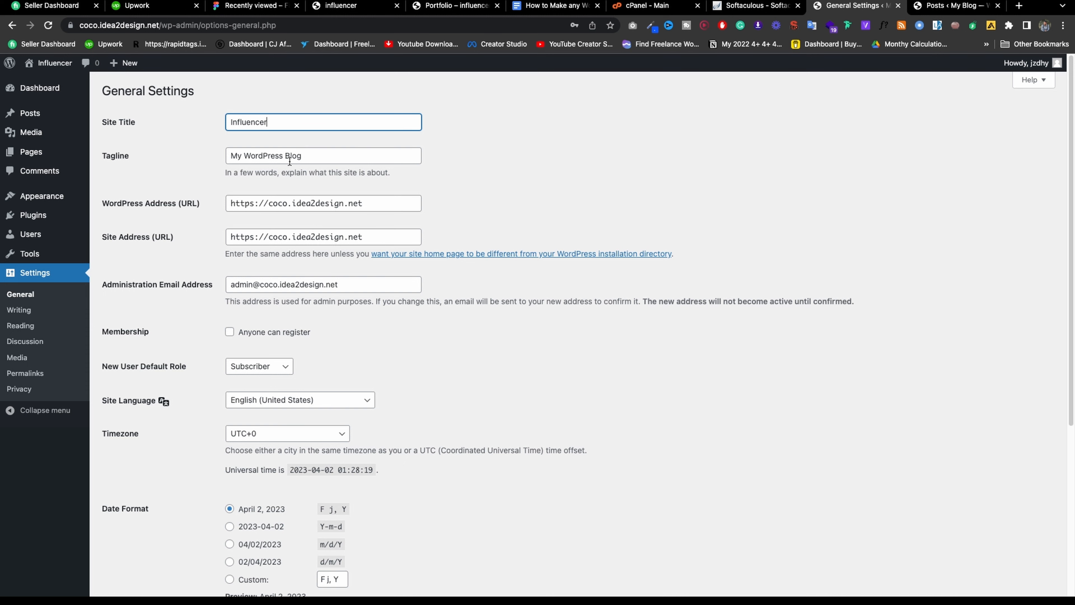
pyautogui.tripleClick(290, 157)
# Go to chat.openai.com in a new browser tab.
pyautogui.click(1018, 5)
pyautogui.write('chat')
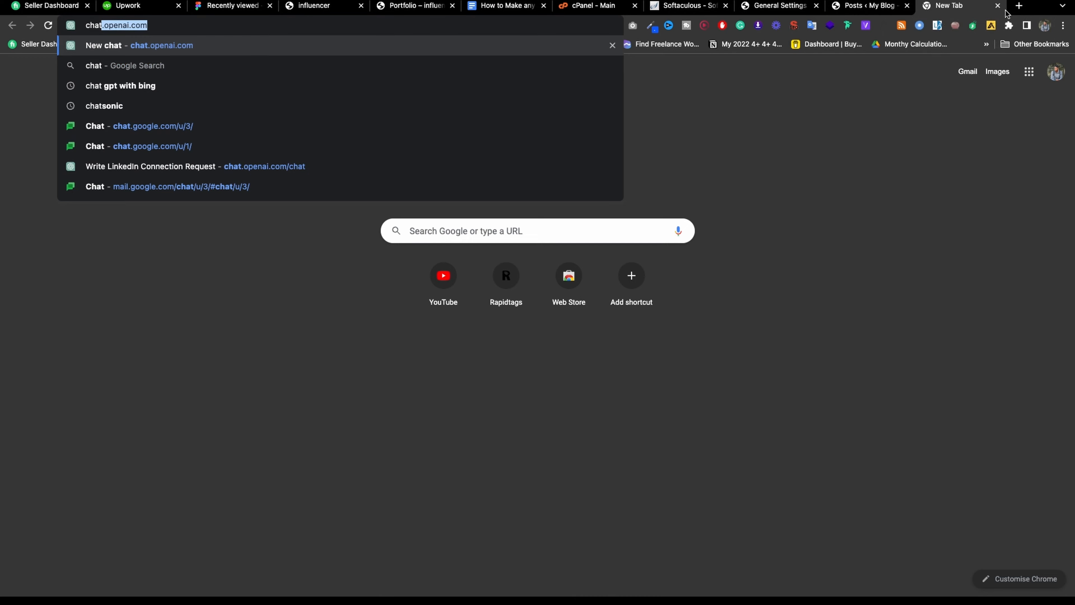
pyautogui.press('Return')
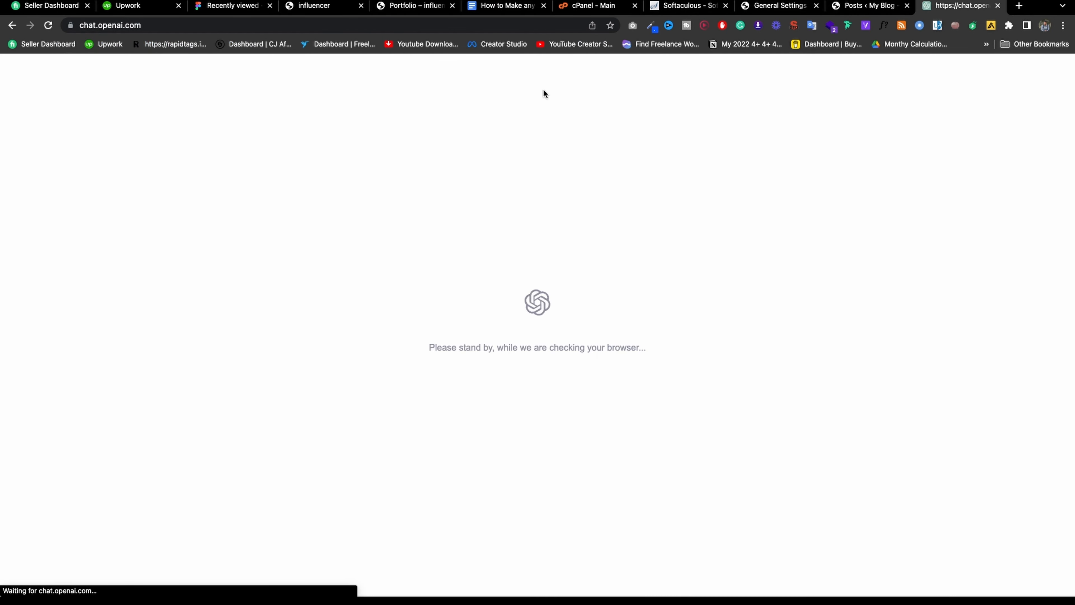
# Ask ChatGPT for one tagline for the Influencer website and select its reply.
pyautogui.write('pleas')
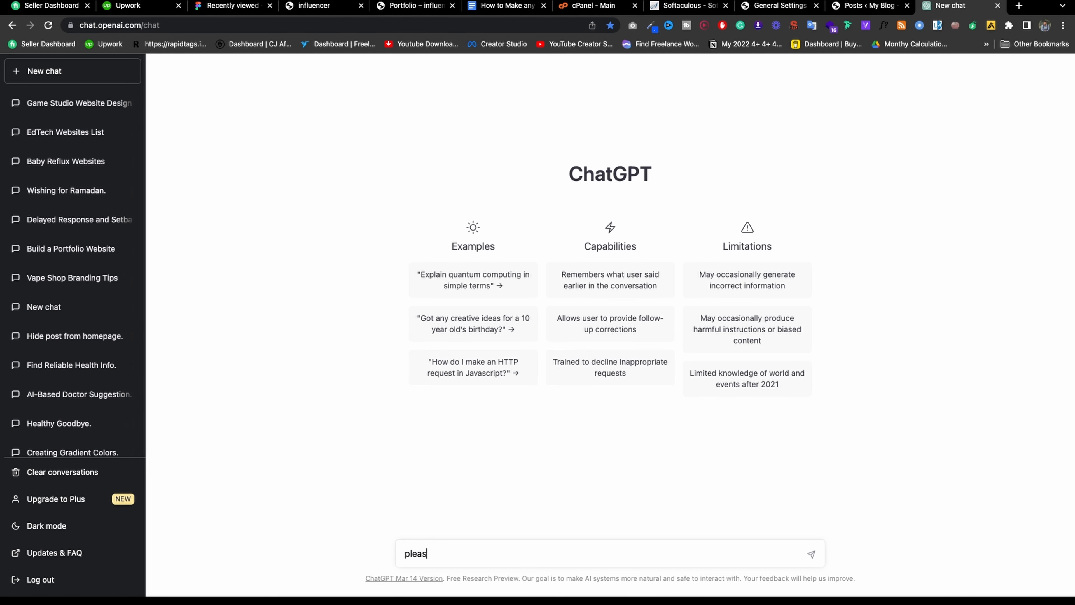
pyautogui.write('e wr')
pyautogui.write('ite m')
pyautogui.write('or ')
pyautogui.write('some')
pyautogui.press('BackSpace')
pyautogui.press('BackSpace')
pyautogui.write('one tagline for m')
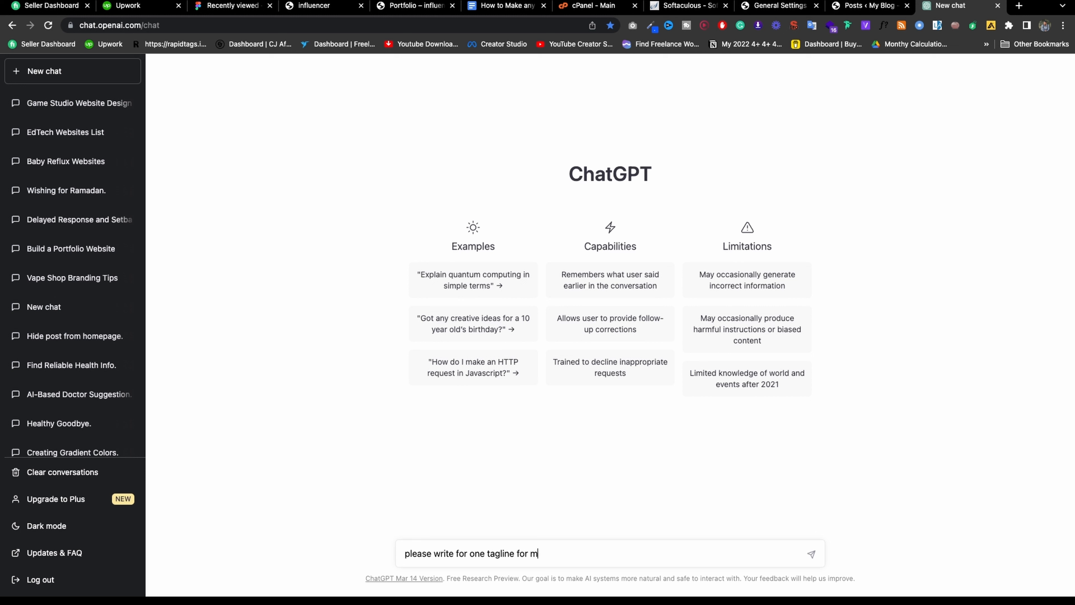
pyautogui.write('y Influencer wbebsite')
pyautogui.press('Return')
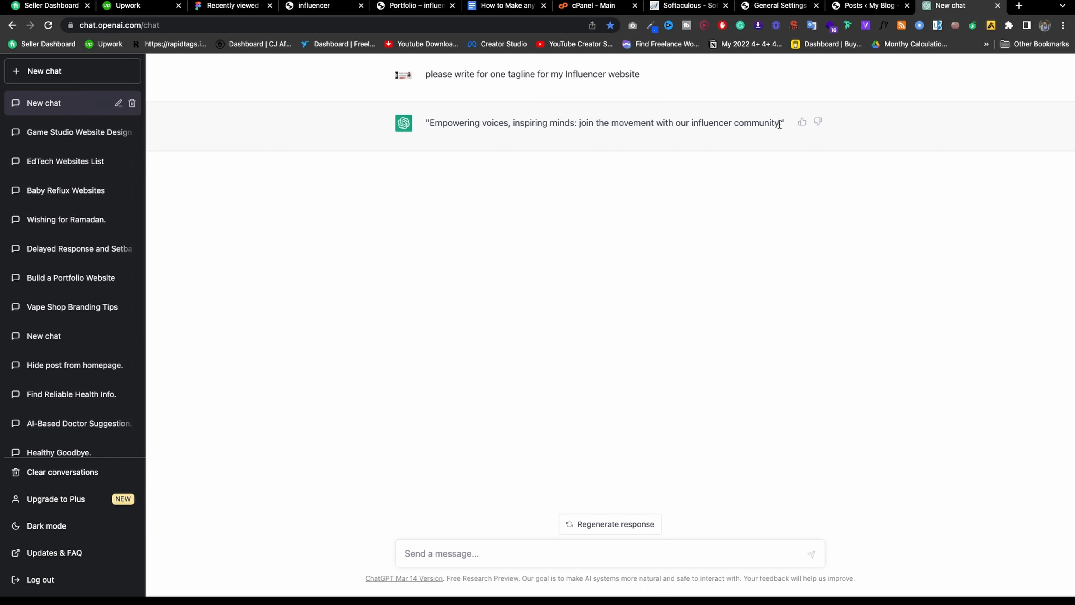
pyautogui.moveTo(780, 123); pyautogui.dragTo(429, 124)
pyautogui.hotkey('ctrl', 'c')
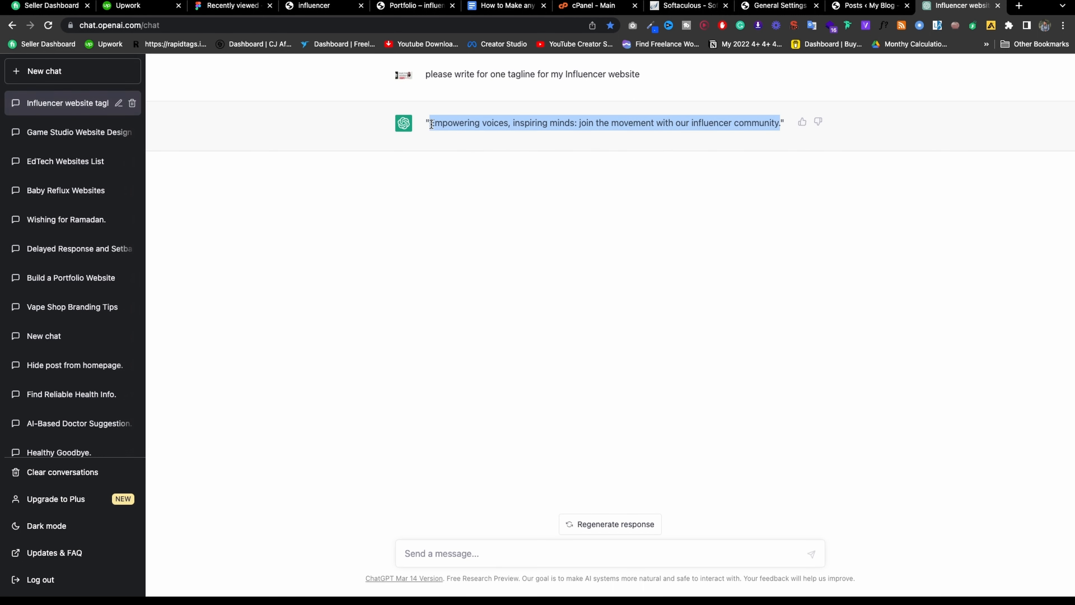
pyautogui.click(864, 10)
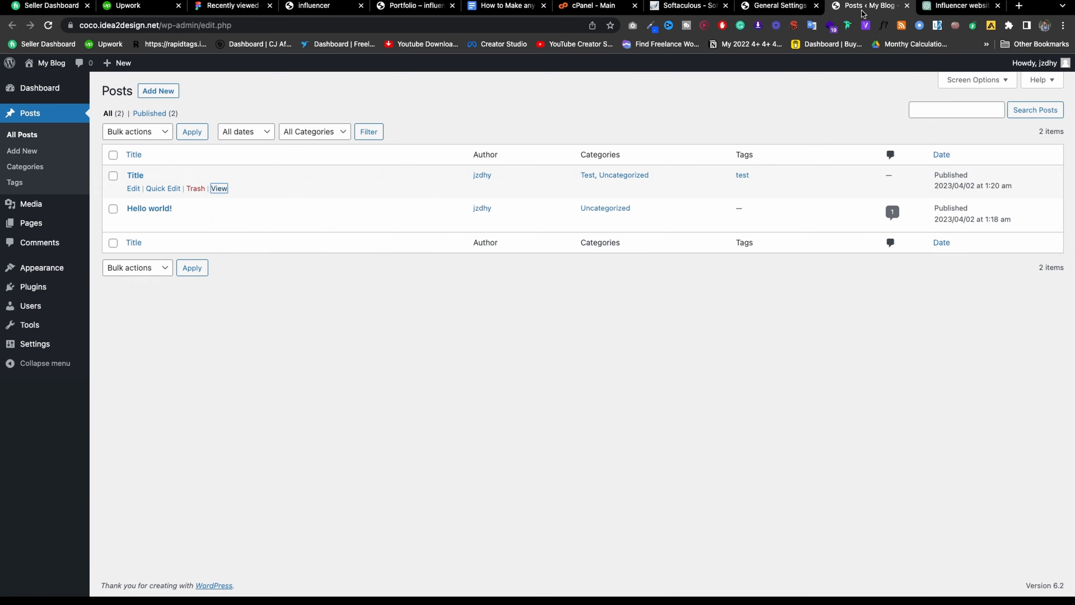
# Paste the ChatGPT tagline over 'My WordPress Blog' in the Tagline field.
pyautogui.click(783, 11)
pyautogui.tripleClick(315, 156)
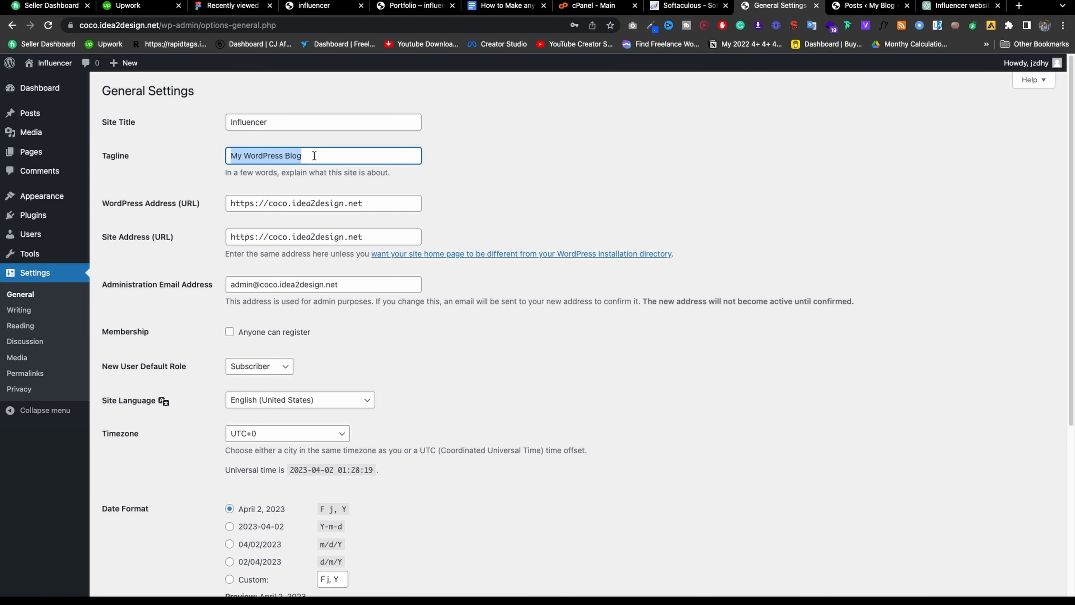
pyautogui.hotkey('ctrl', 'v')
pyautogui.click(443, 320)
# Review the admin email, keep default role Subscriber, and leave open registration off.
pyautogui.scroll(-1, 441, 301)
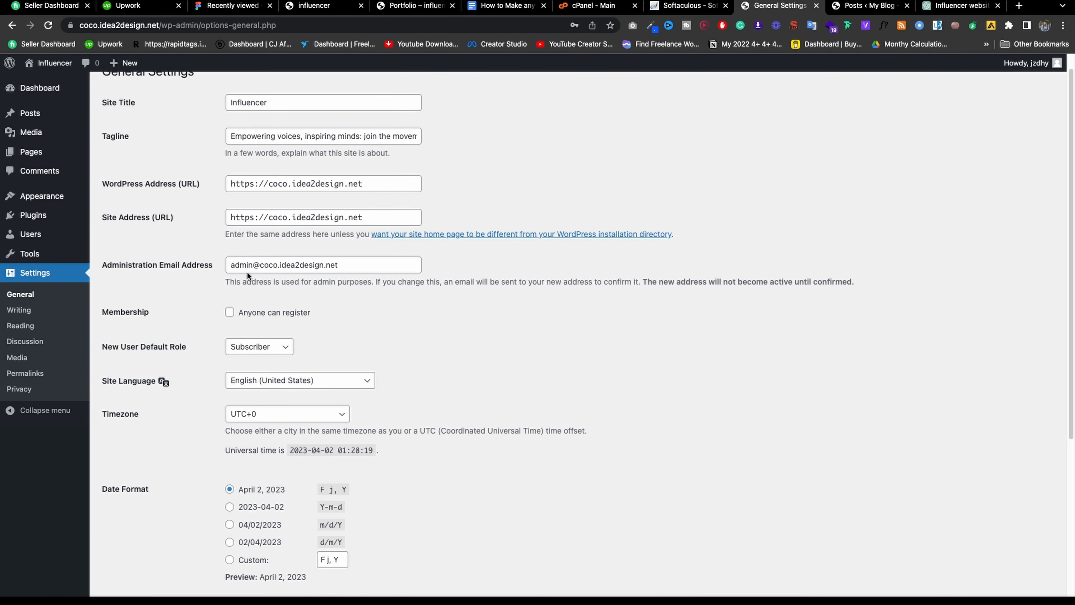
pyautogui.click(278, 264)
pyautogui.scroll(-5, 350, 287)
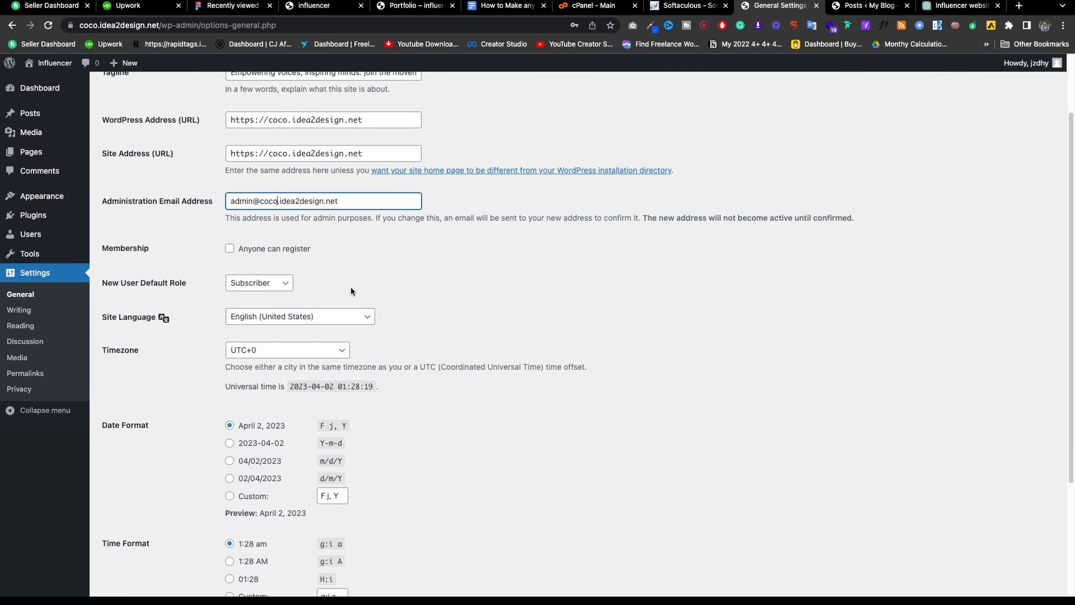
pyautogui.click(250, 162)
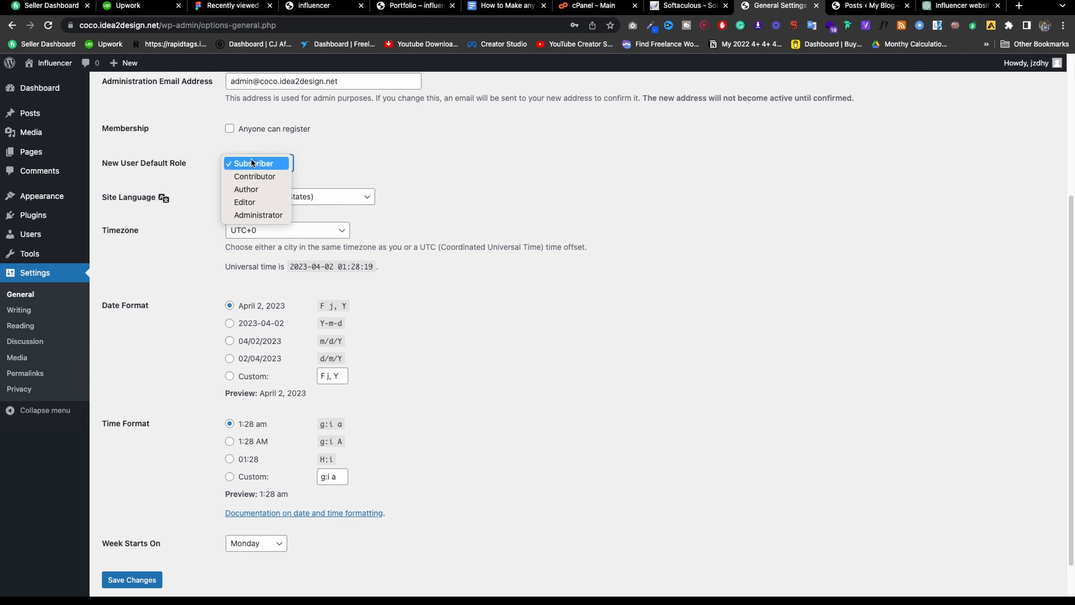
pyautogui.click(371, 152)
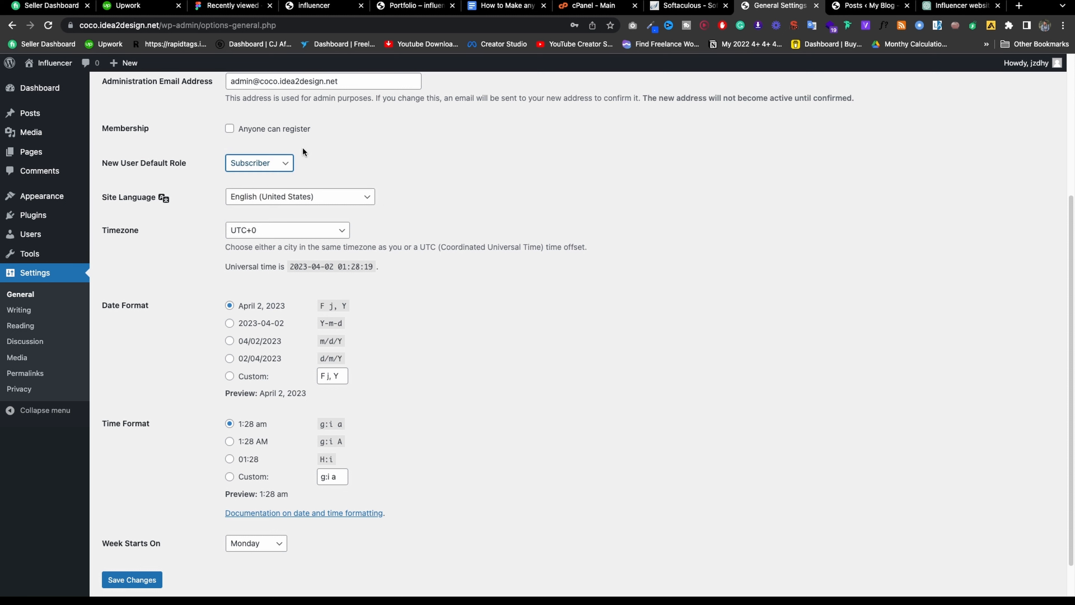
pyautogui.click(266, 132)
pyautogui.click(265, 130)
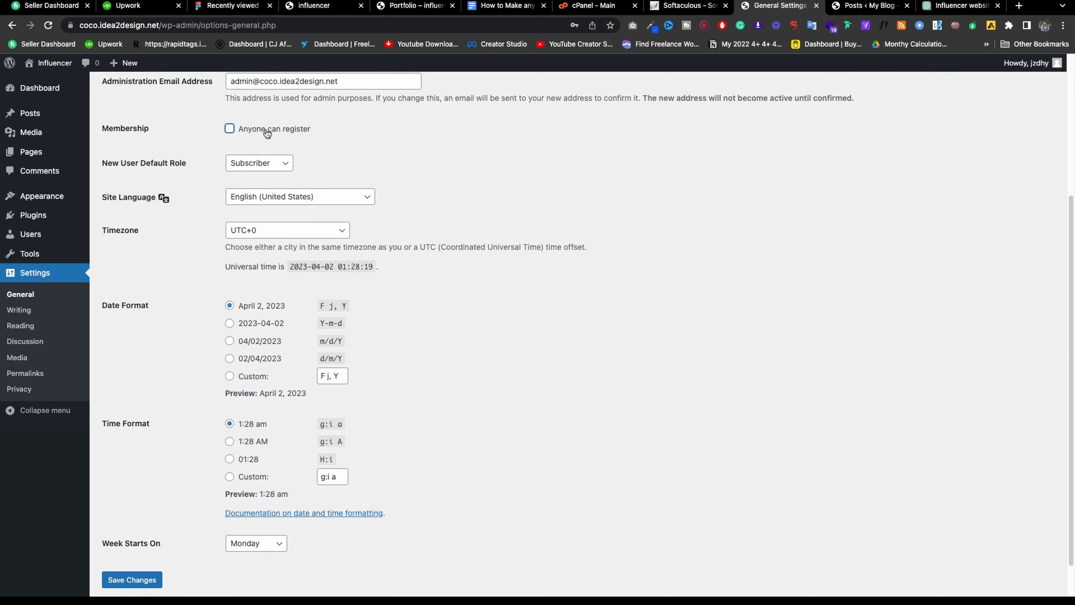
# Save the General Settings changes and go to the Writing settings page.
pyautogui.scroll(-1, 244, 166)
pyautogui.click(152, 546)
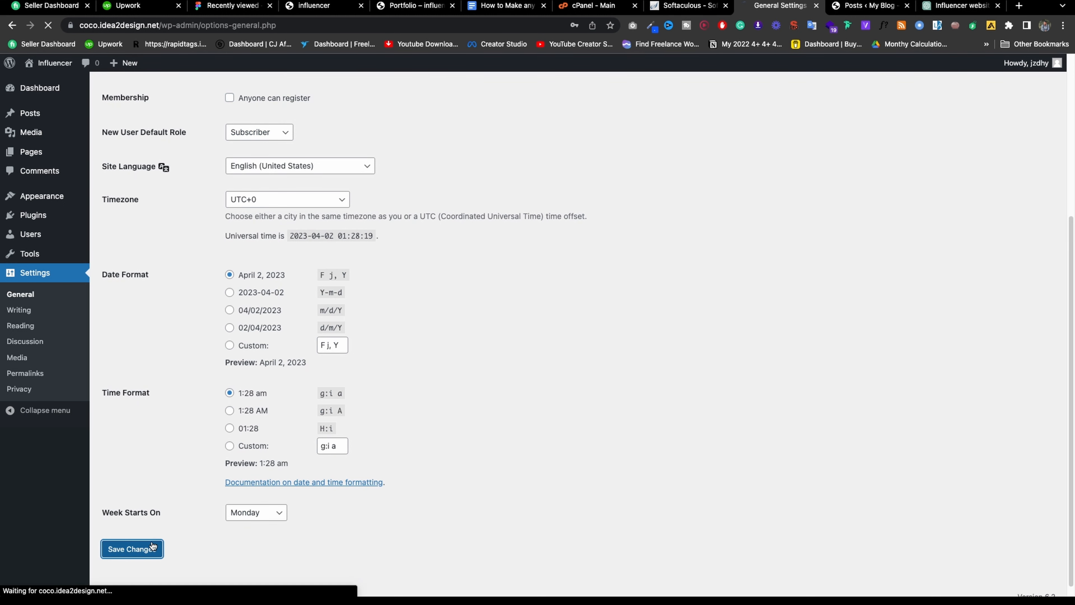
pyautogui.scroll(-3, 310, 363)
pyautogui.scroll(-7, 334, 391)
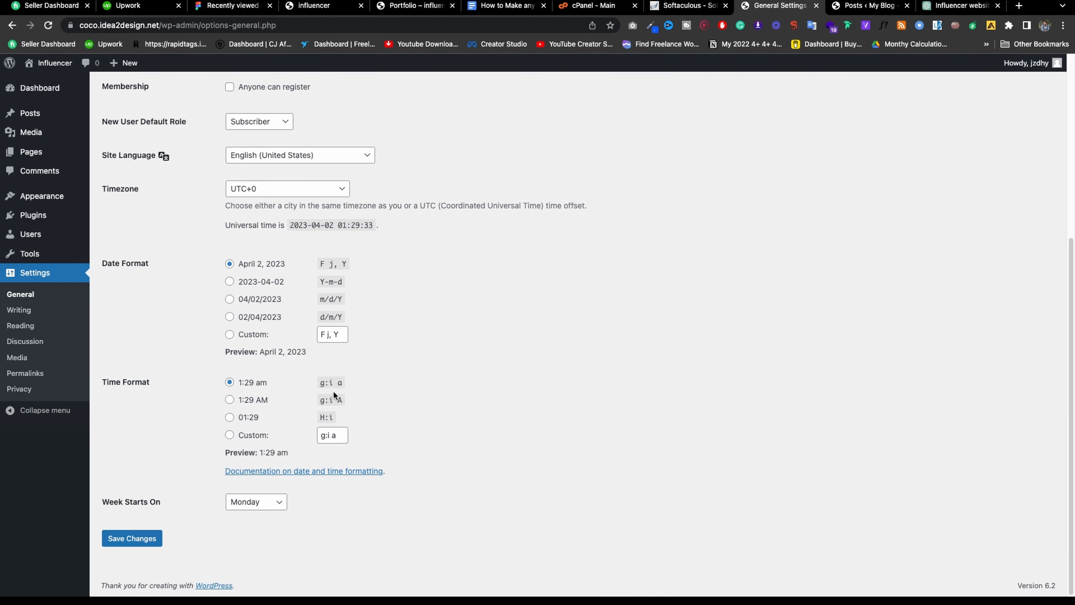
pyautogui.scroll(9, 330, 394)
pyautogui.click(23, 311)
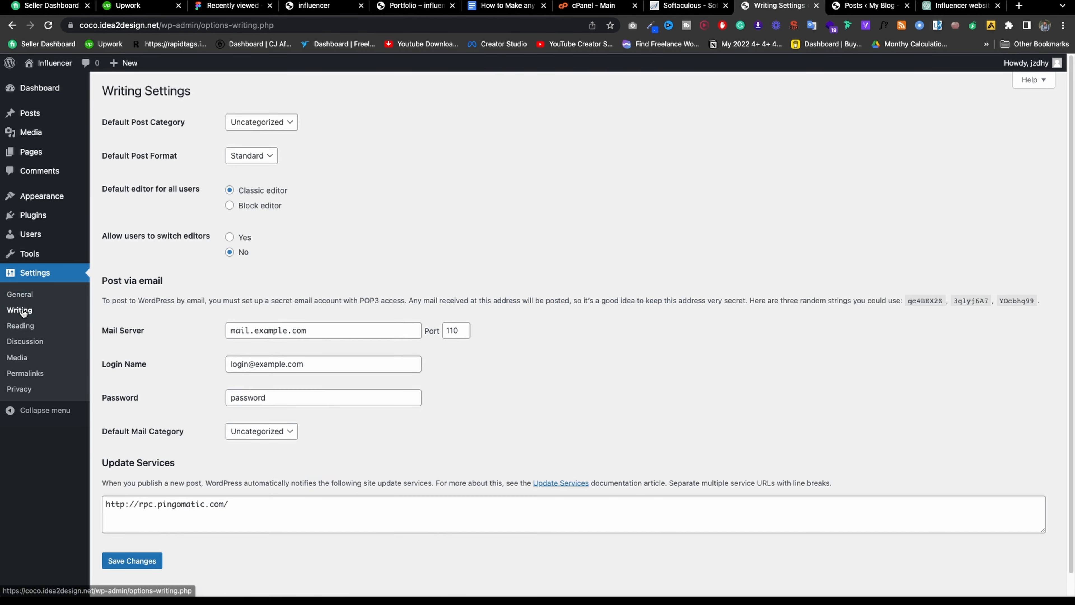
# Keep Uncategorized as the default post category in Writing Settings.
pyautogui.click(254, 121)
pyautogui.click(379, 114)
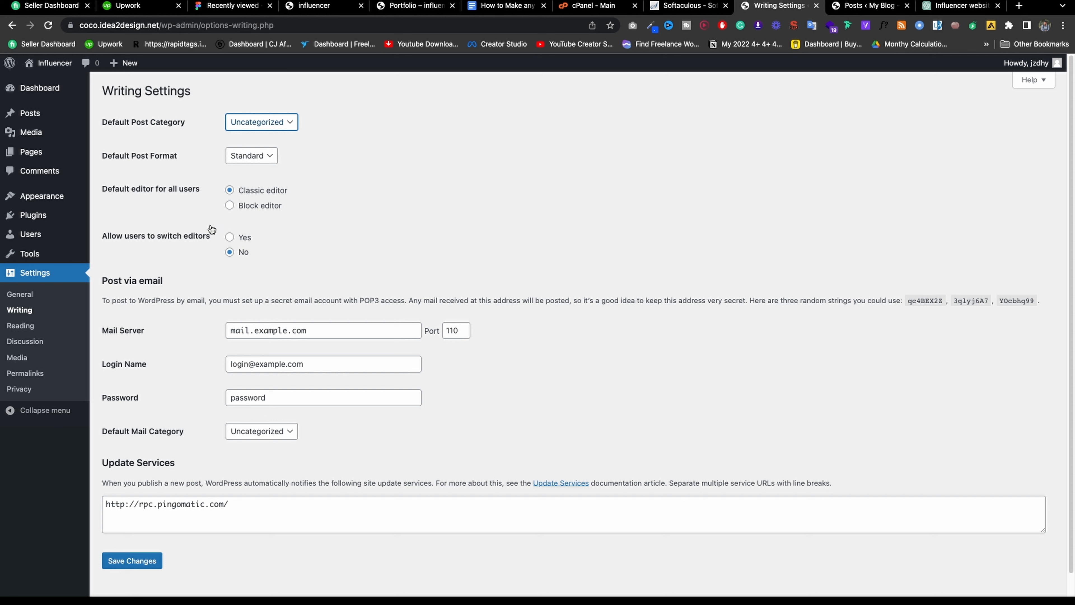
pyautogui.scroll(-1, 231, 288)
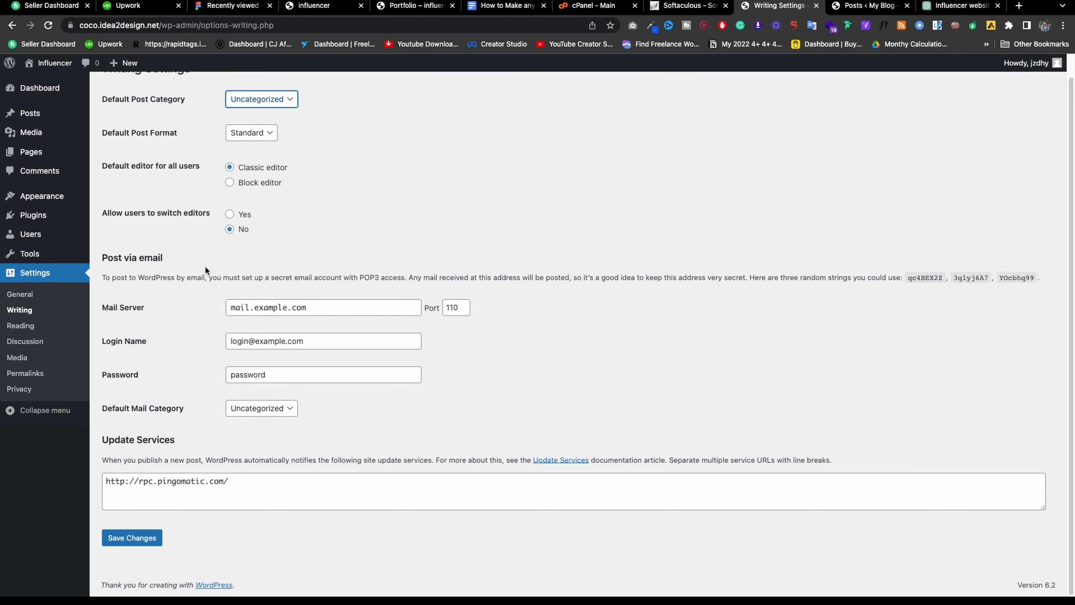
# In Reading Settings, show the static page 'Homepage' as the homepage, posts page unset.
pyautogui.click(31, 324)
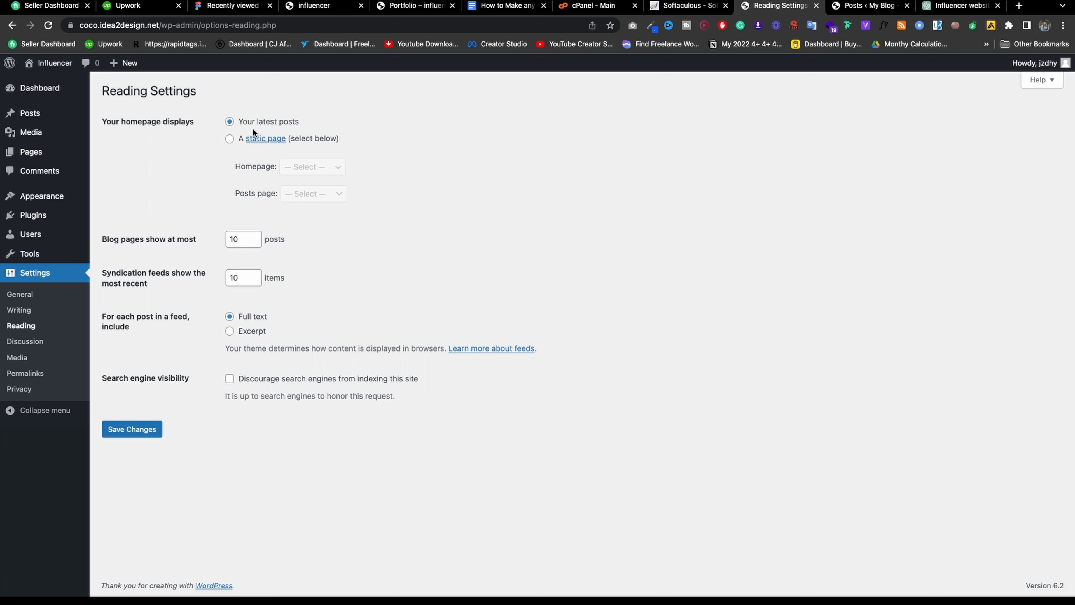
pyautogui.click(229, 139)
pyautogui.click(305, 161)
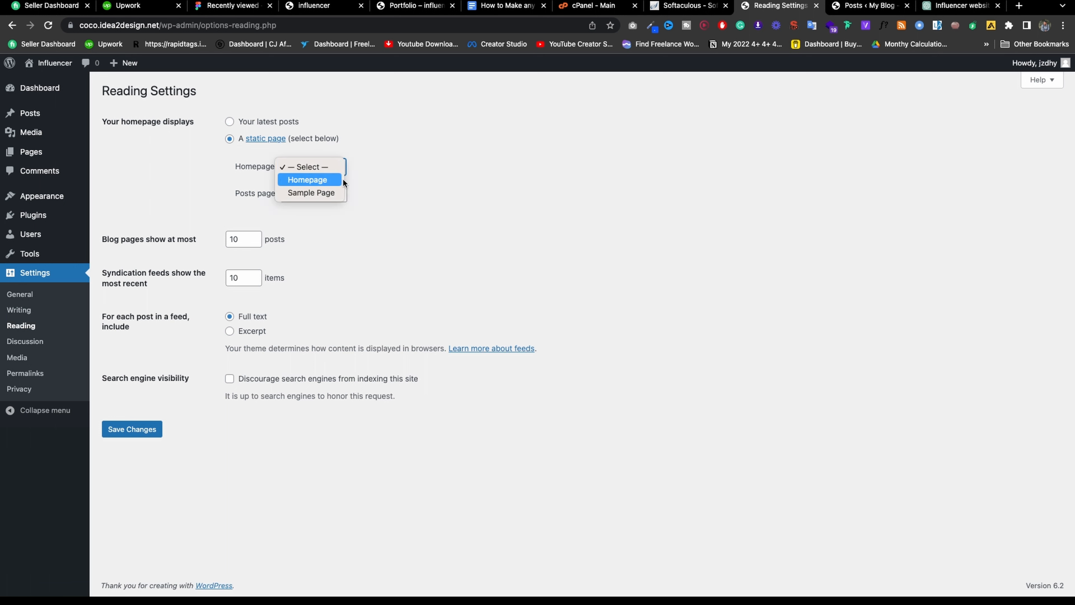
pyautogui.click(325, 180)
pyautogui.click(315, 168)
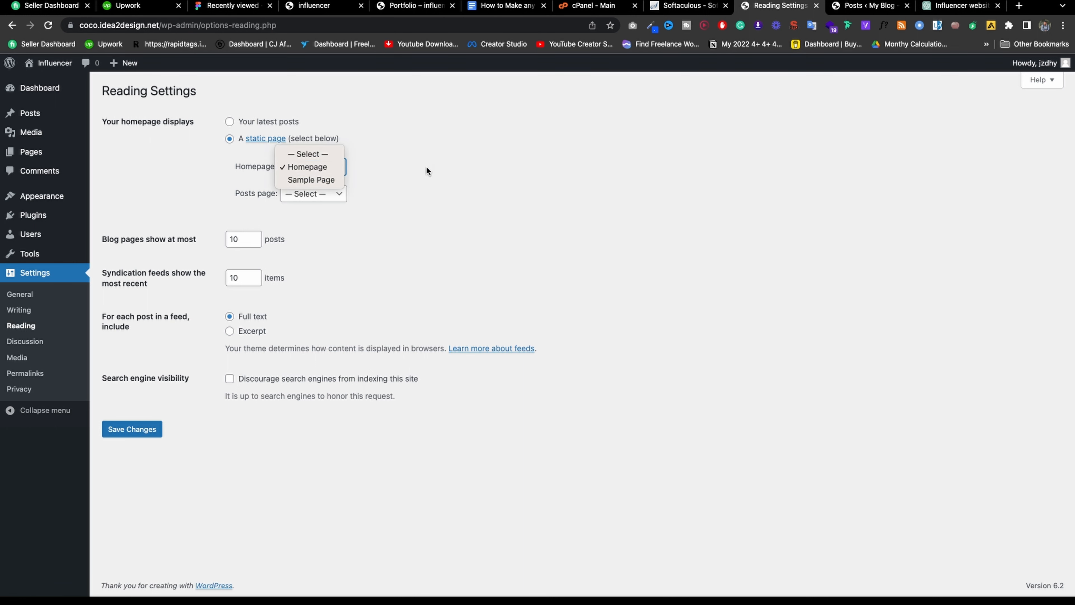
pyautogui.click(313, 199)
pyautogui.click(312, 195)
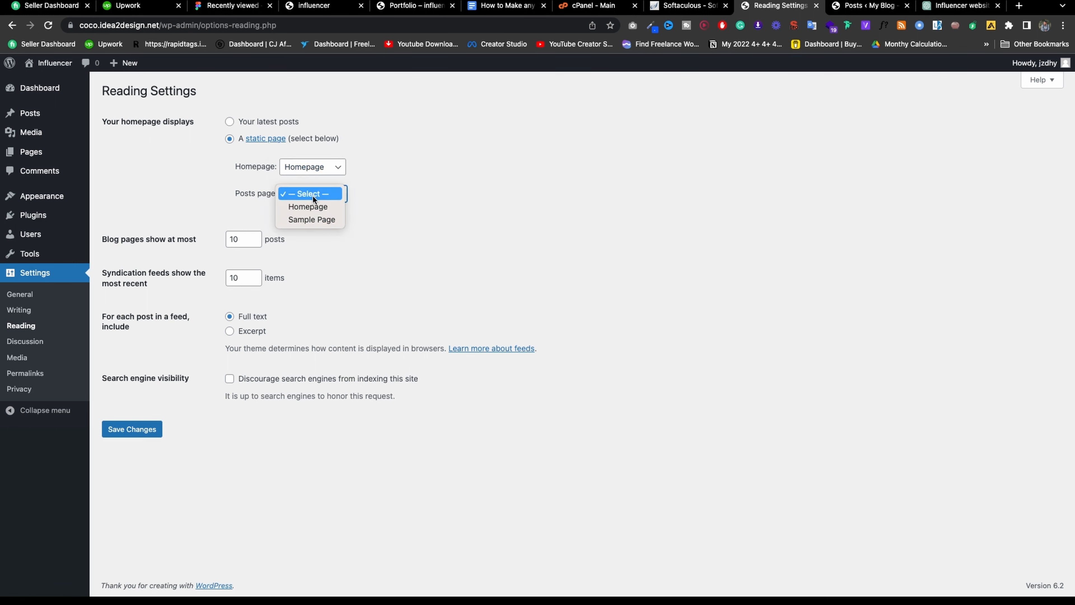
pyautogui.click(417, 206)
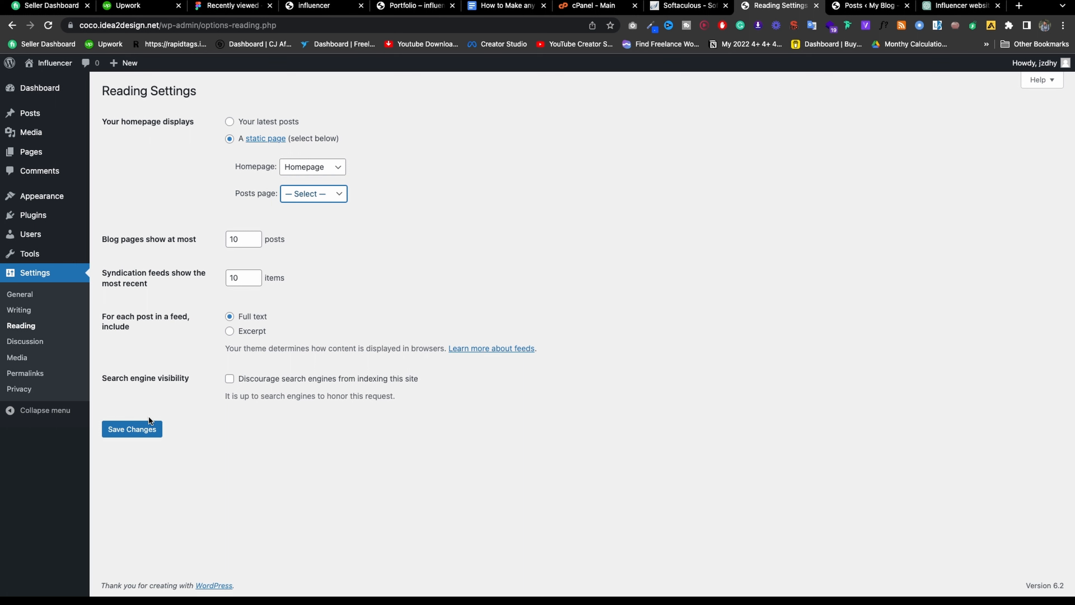
pyautogui.click(20, 342)
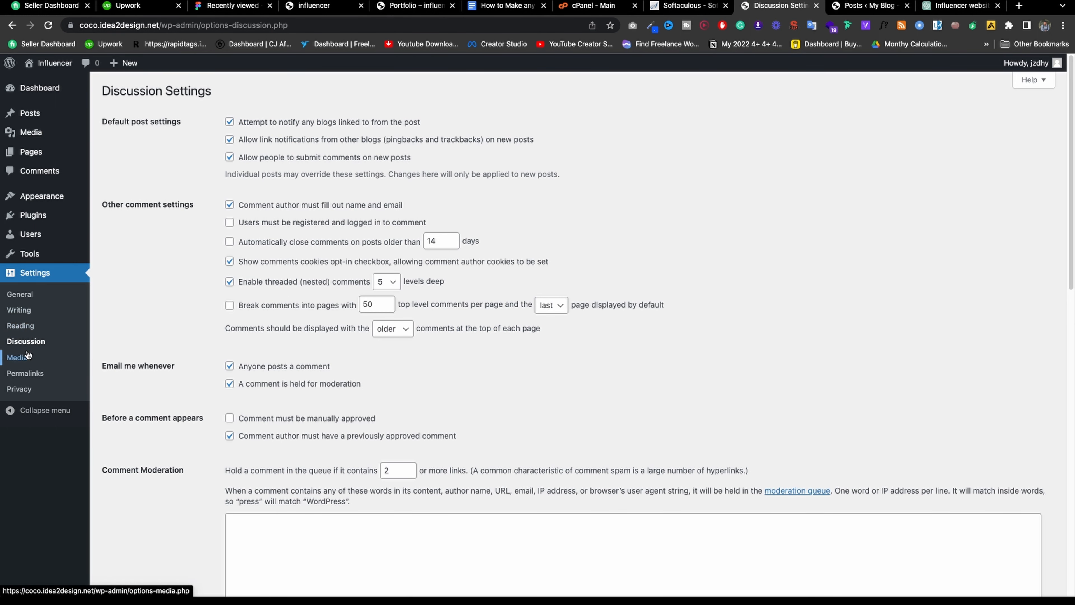
# Select the Post name permalink option and check the Title post's current date-based address.
pyautogui.click(26, 355)
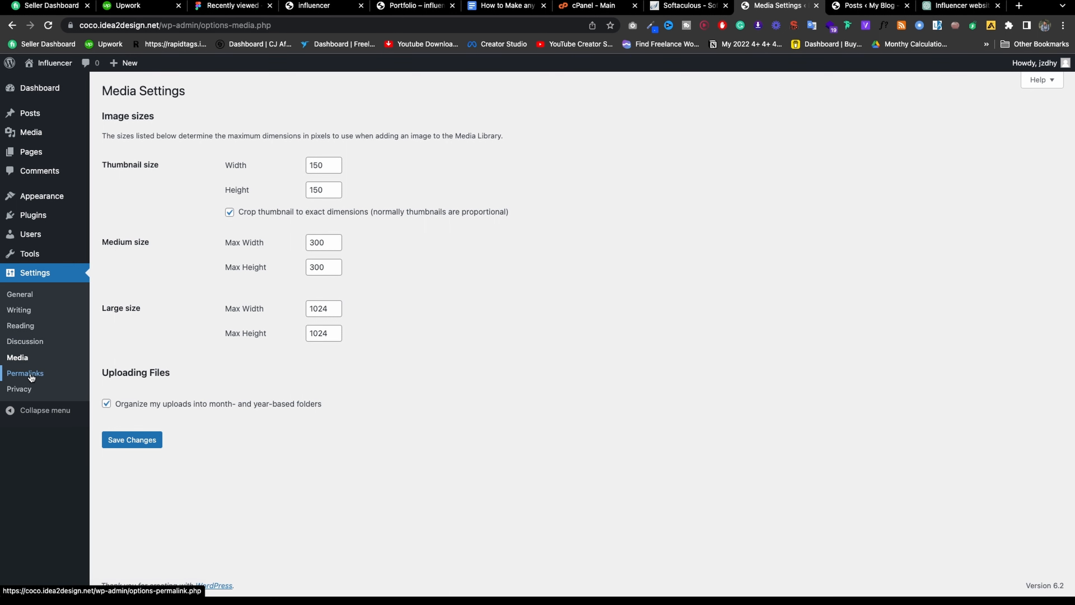
pyautogui.click(31, 378)
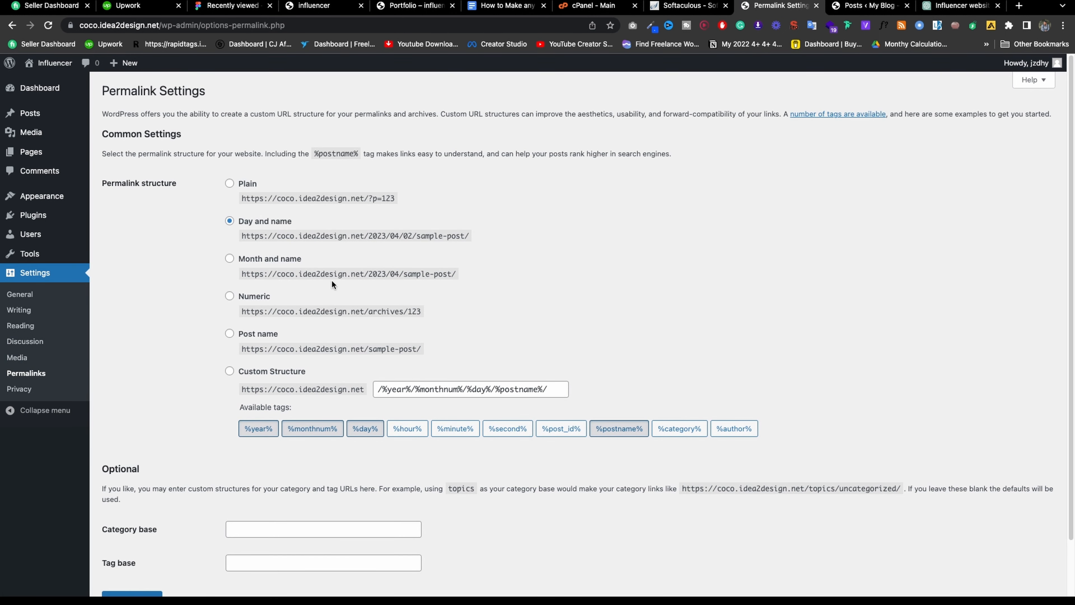
pyautogui.click(253, 335)
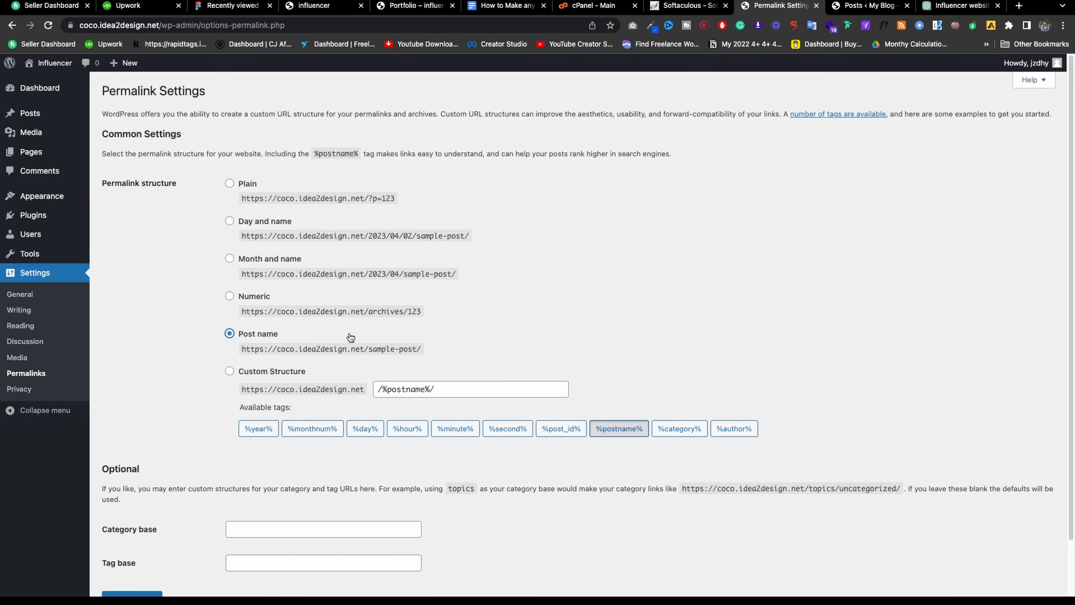
pyautogui.click(865, 6)
pyautogui.rightClick(226, 188)
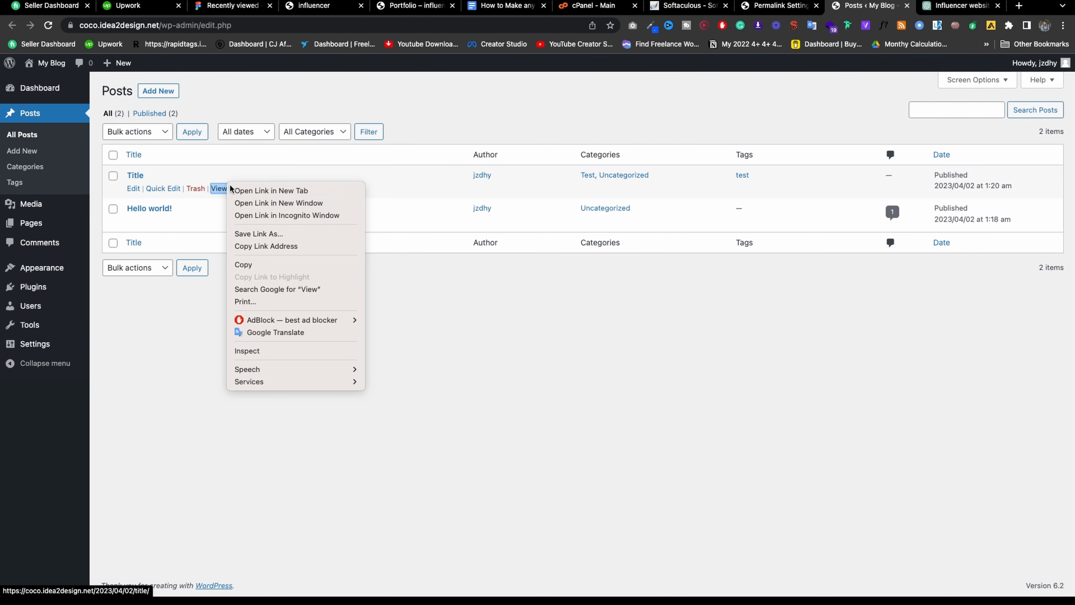
pyautogui.click(254, 194)
pyautogui.hotkey('ctrl', 'Tab')
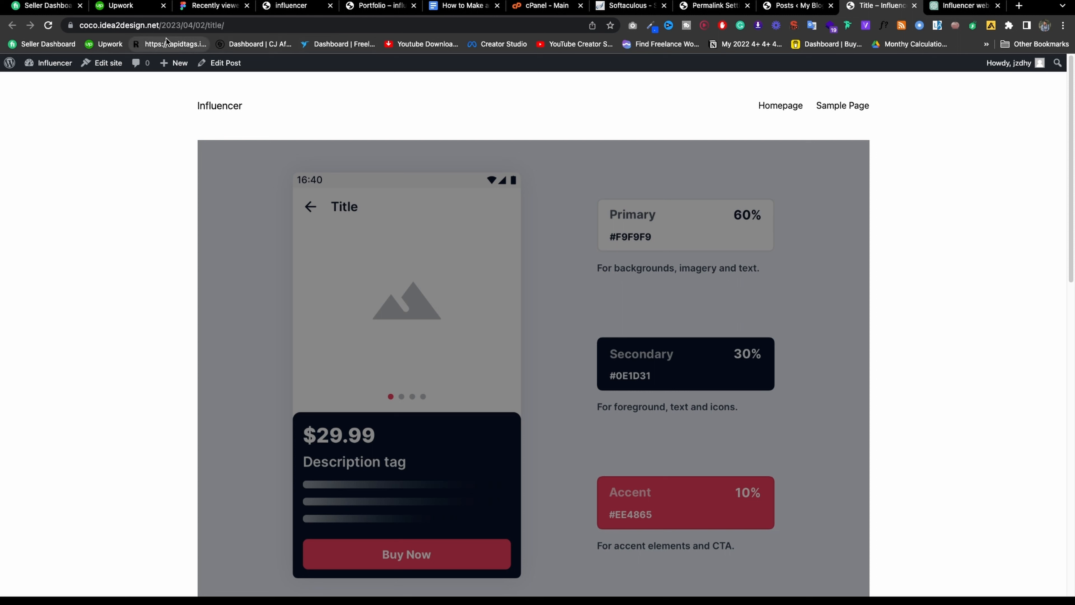
pyautogui.moveTo(161, 25); pyautogui.dragTo(343, 34)
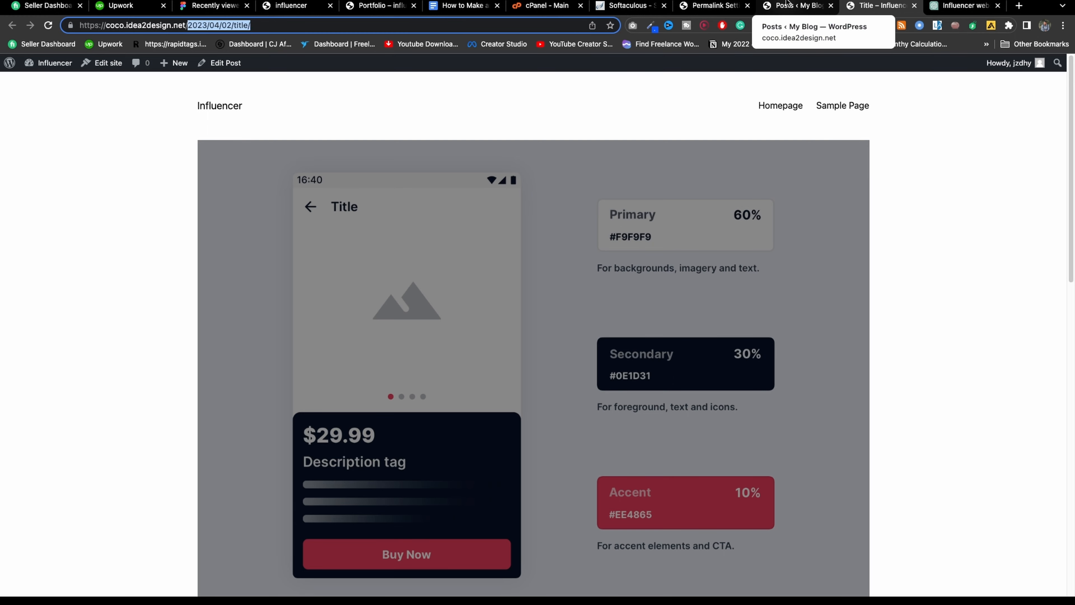
# Save the Post name permalink structure.
pyautogui.click(786, 5)
pyautogui.click(715, 6)
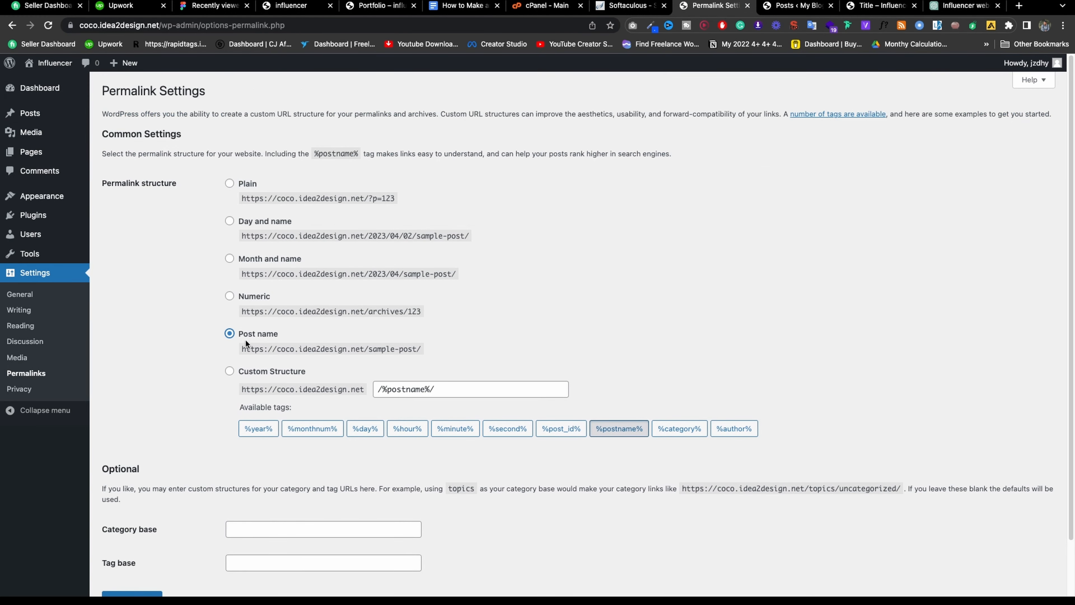
pyautogui.scroll(-3, 204, 381)
pyautogui.click(131, 541)
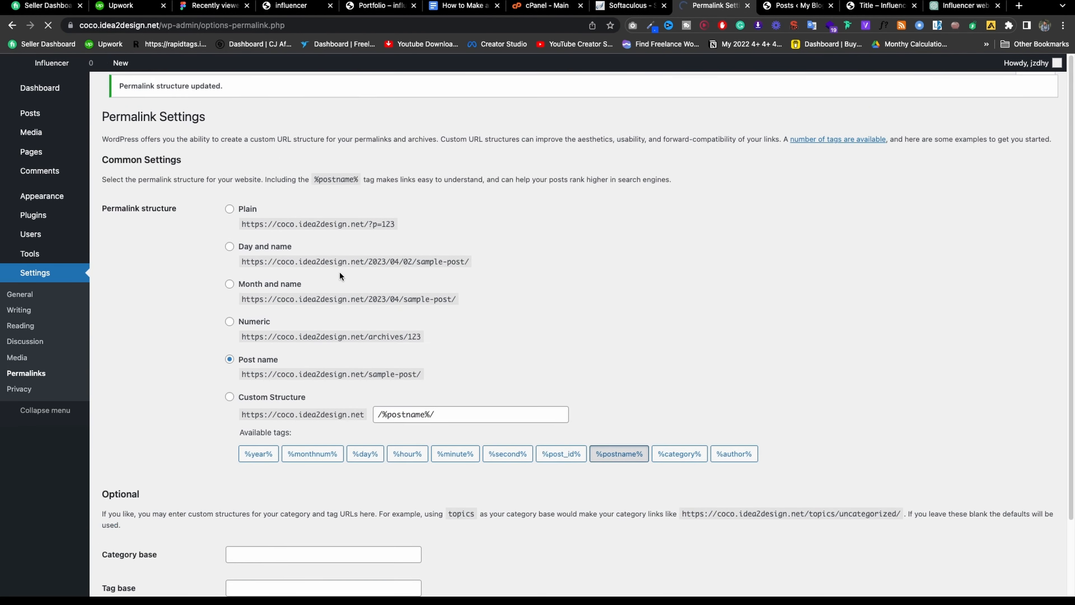
# Reload the site and reopen the Title post to confirm its new /title/ address.
pyautogui.click(891, 7)
pyautogui.click(48, 25)
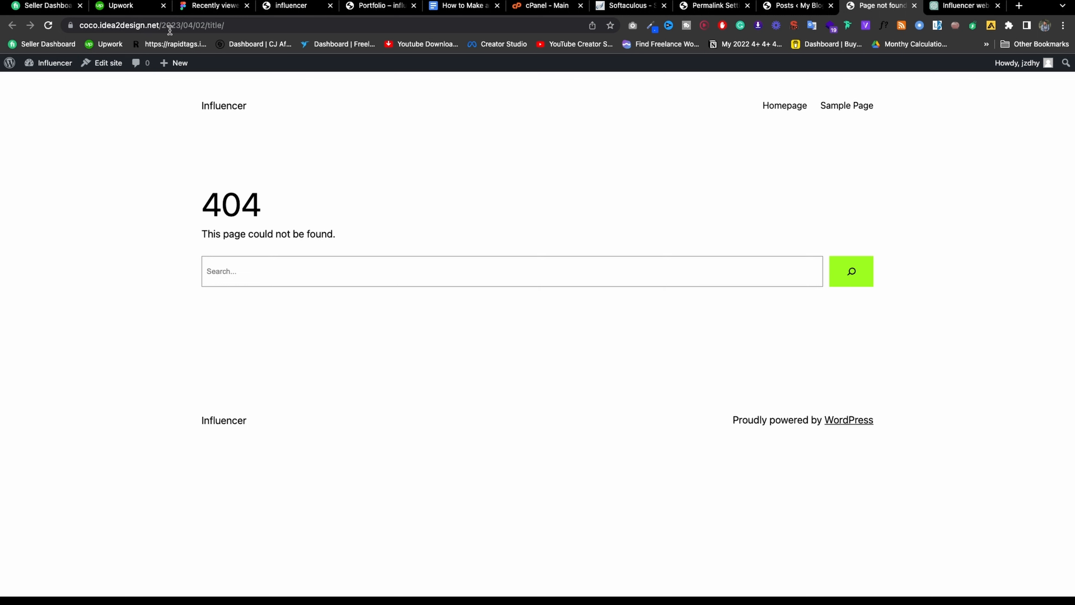
pyautogui.click(232, 106)
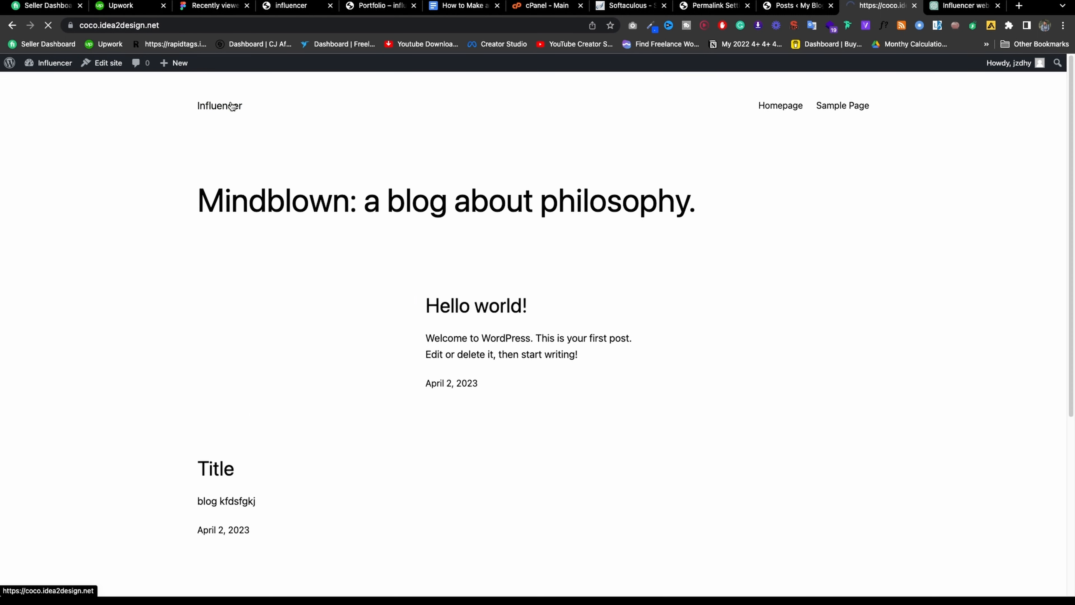
pyautogui.click(486, 305)
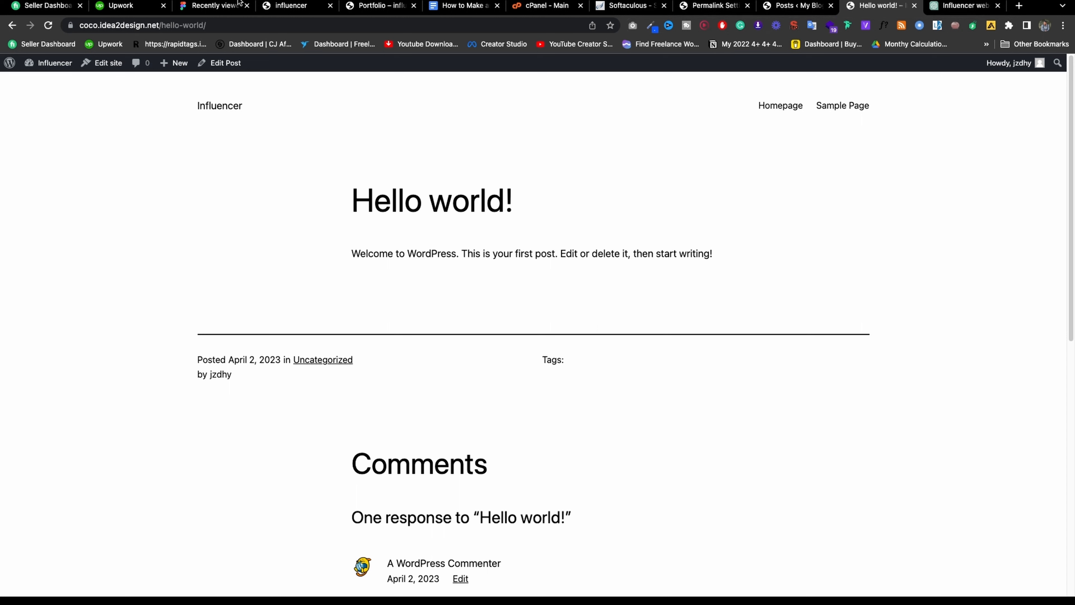
pyautogui.click(11, 25)
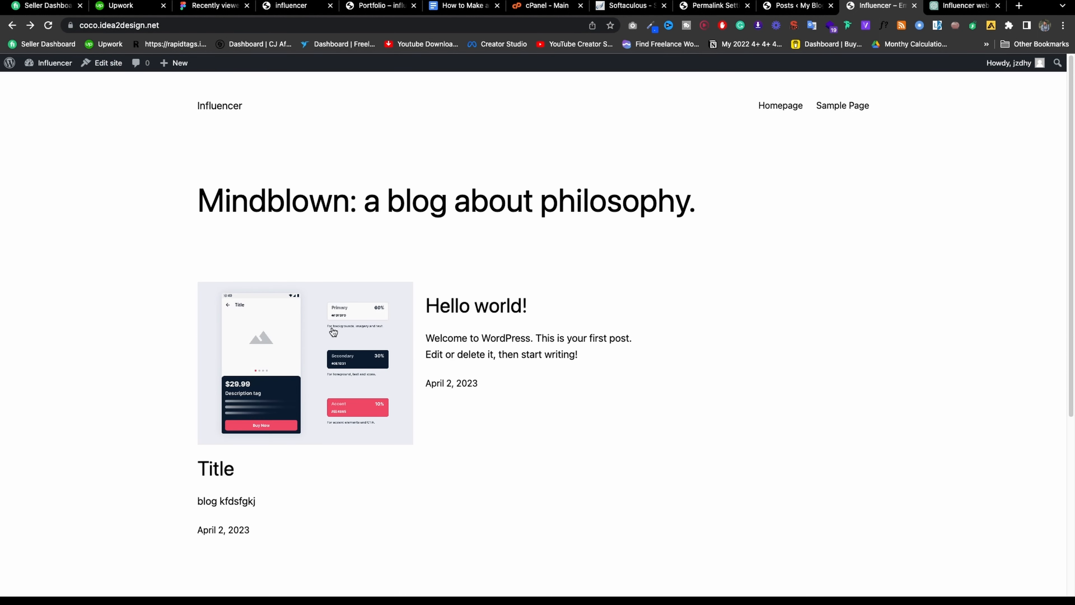
pyautogui.click(333, 333)
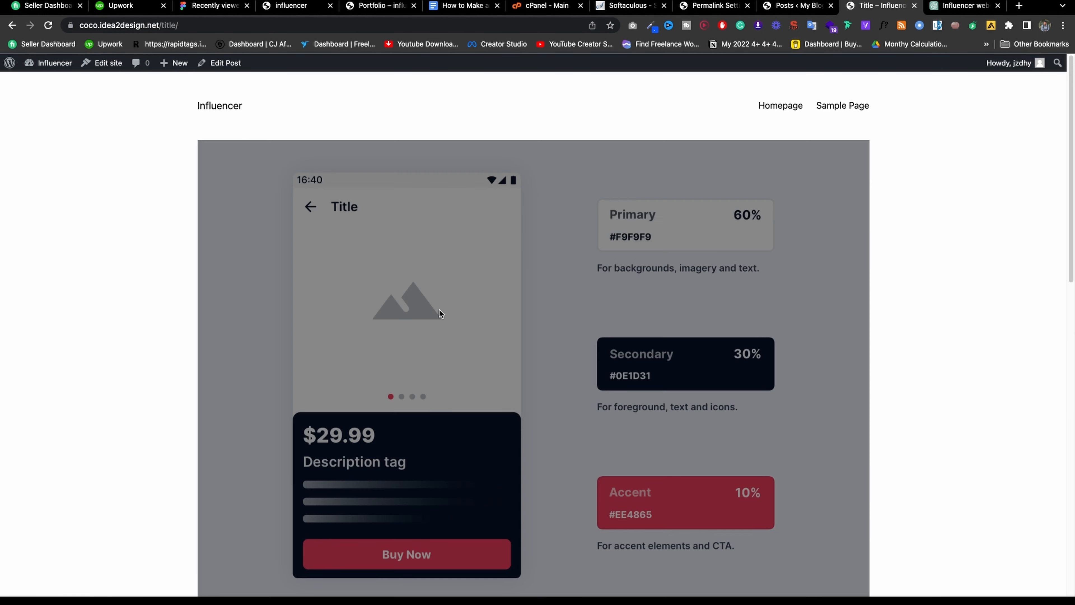
pyautogui.click(215, 24)
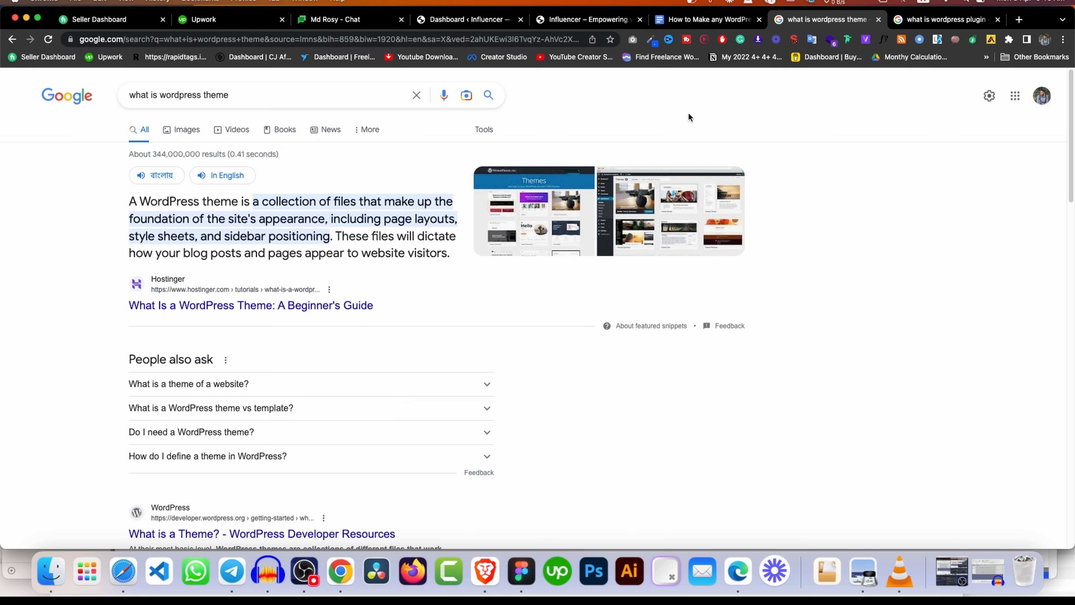
# Switch to the 'what is wordpress plugin' Google results tab.
pyautogui.click(941, 20)
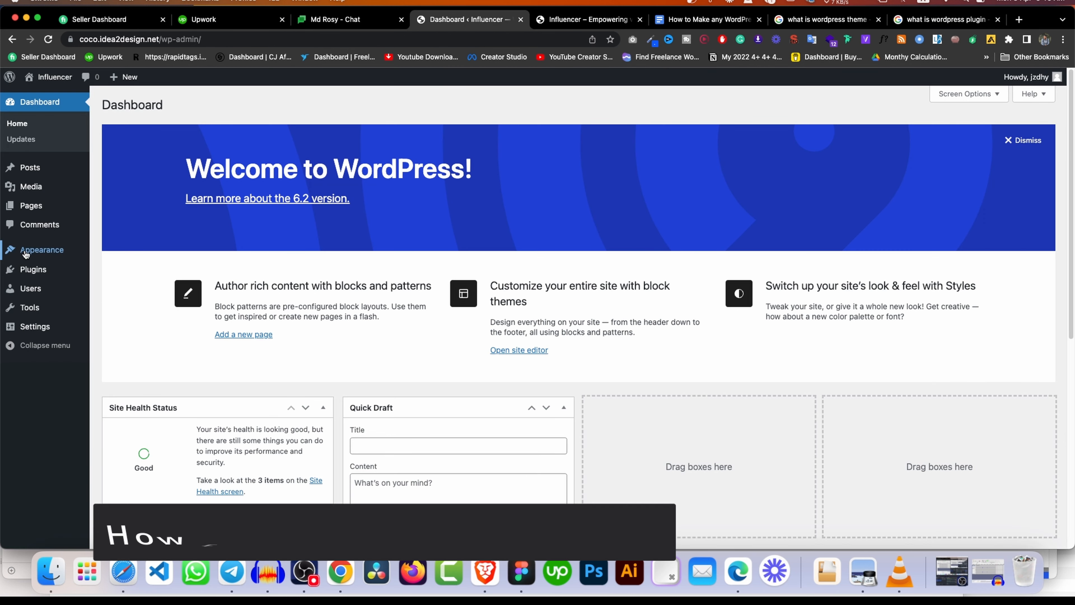
# Open the Themes admin page and the live site in new tabs and view the front page.
pyautogui.moveTo(42, 250)
pyautogui.rightClick(127, 250)
pyautogui.click(136, 255)
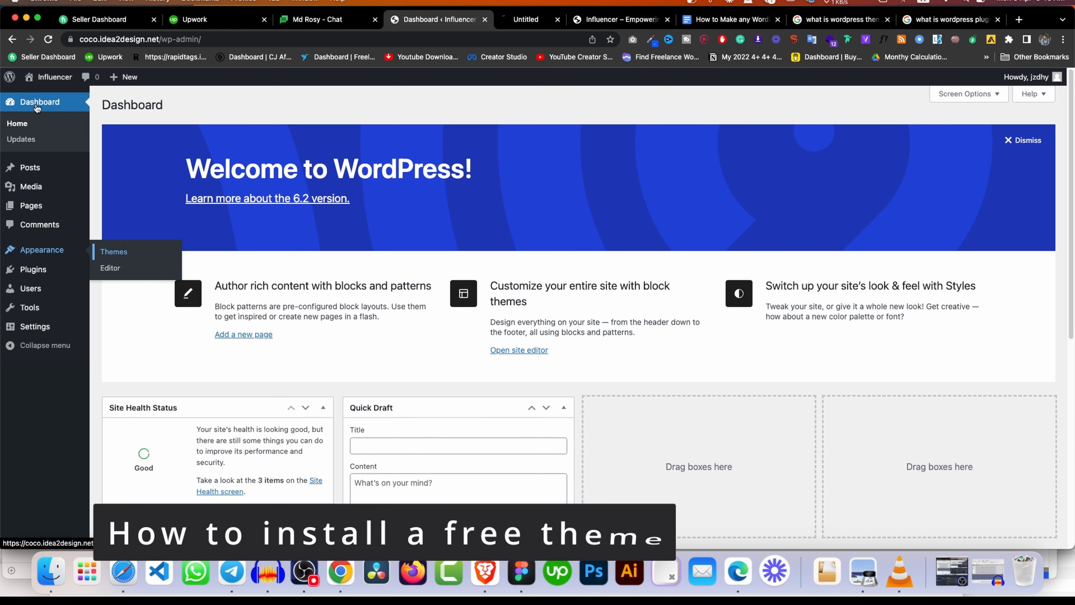
pyautogui.moveTo(51, 77)
pyautogui.rightClick(52, 97)
pyautogui.click(54, 100)
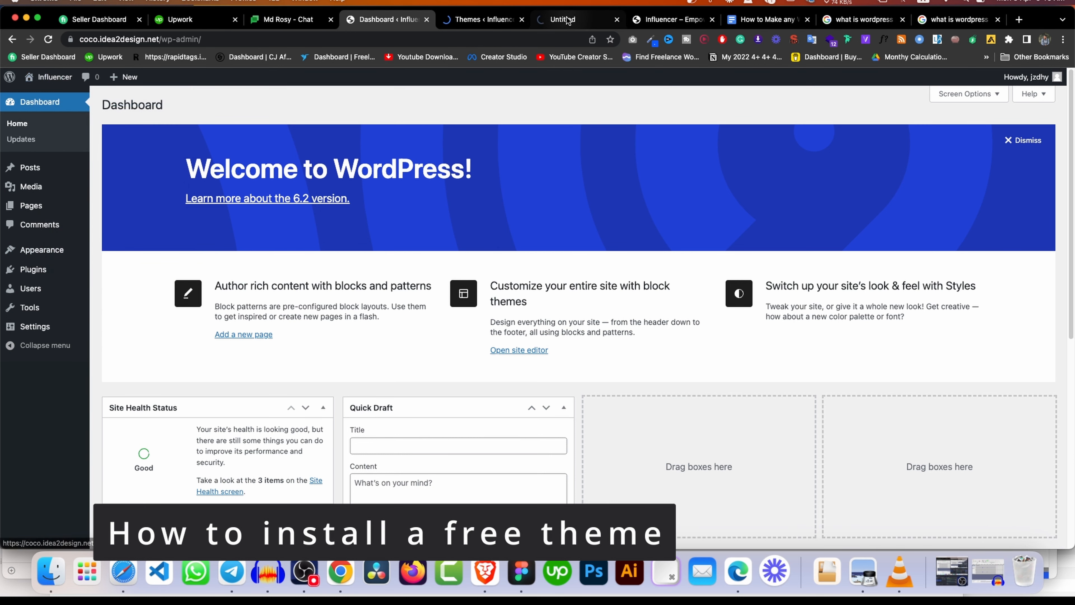
pyautogui.click(550, 20)
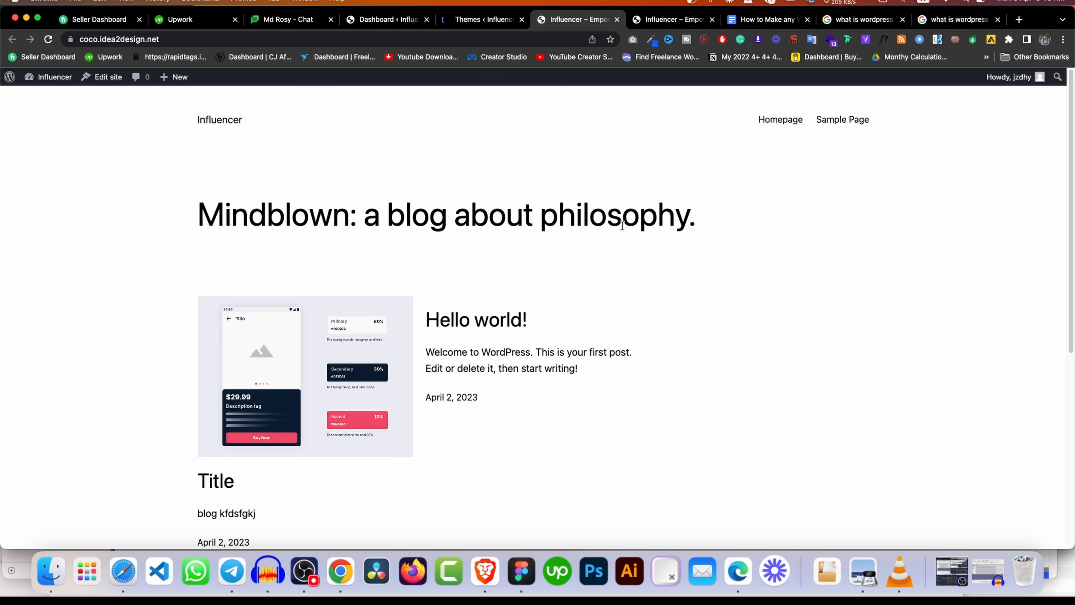
pyautogui.scroll(-5, 620, 226)
pyautogui.scroll(5, 616, 210)
pyautogui.scroll(-3, 609, 199)
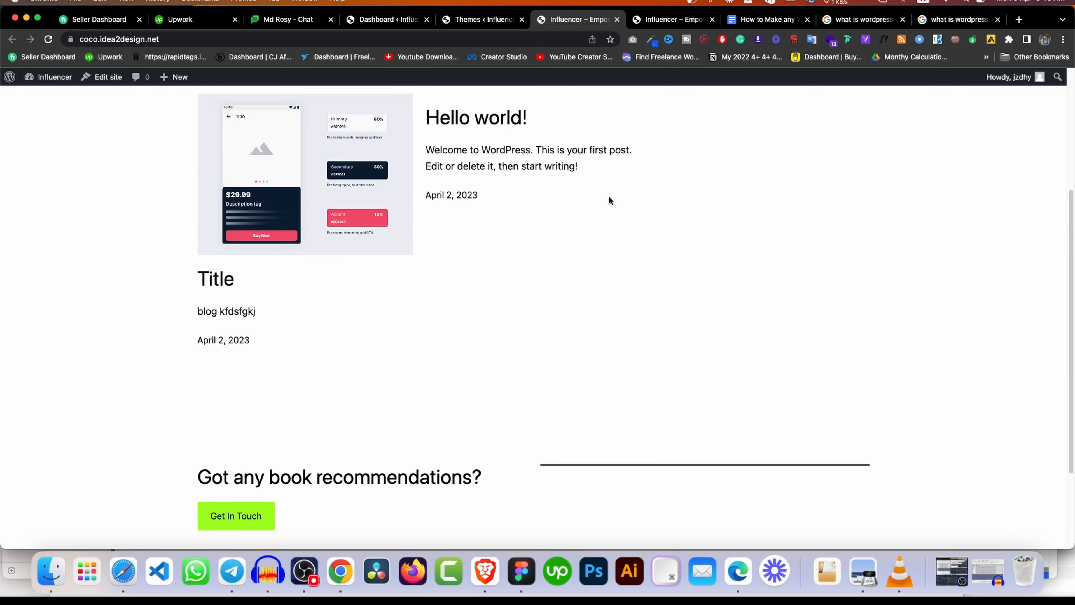
# Search the theme directory on Add Themes and preview the Responsive theme.
pyautogui.click(487, 20)
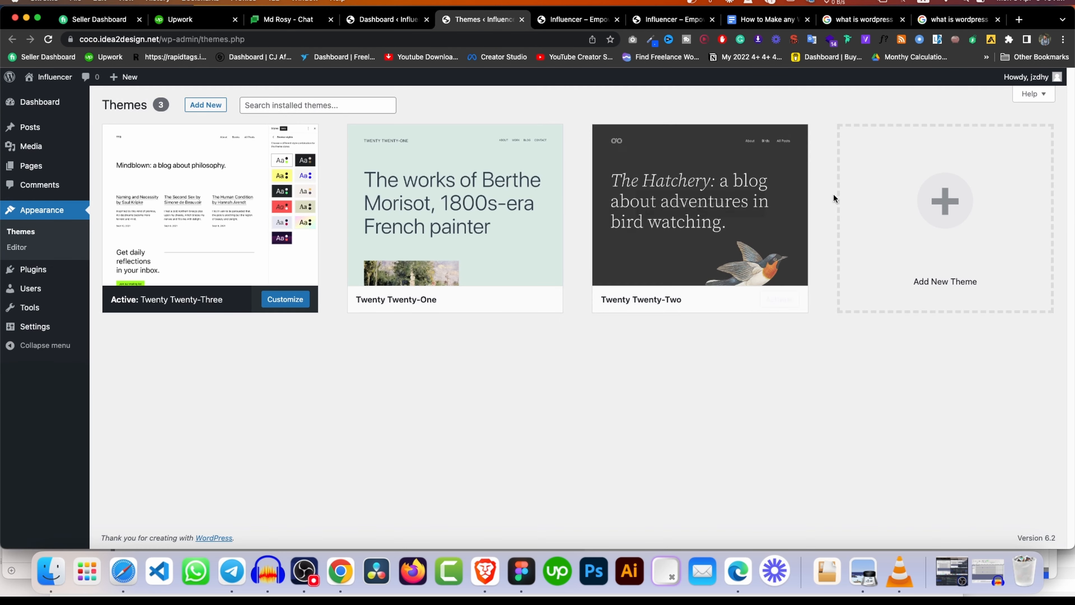
pyautogui.click(192, 104)
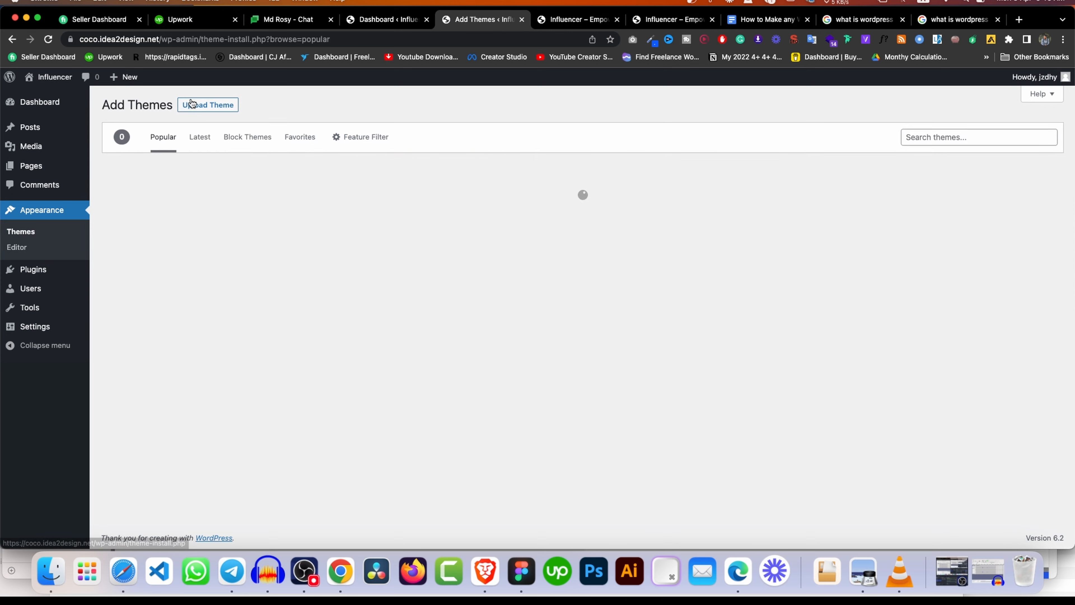
pyautogui.click(936, 135)
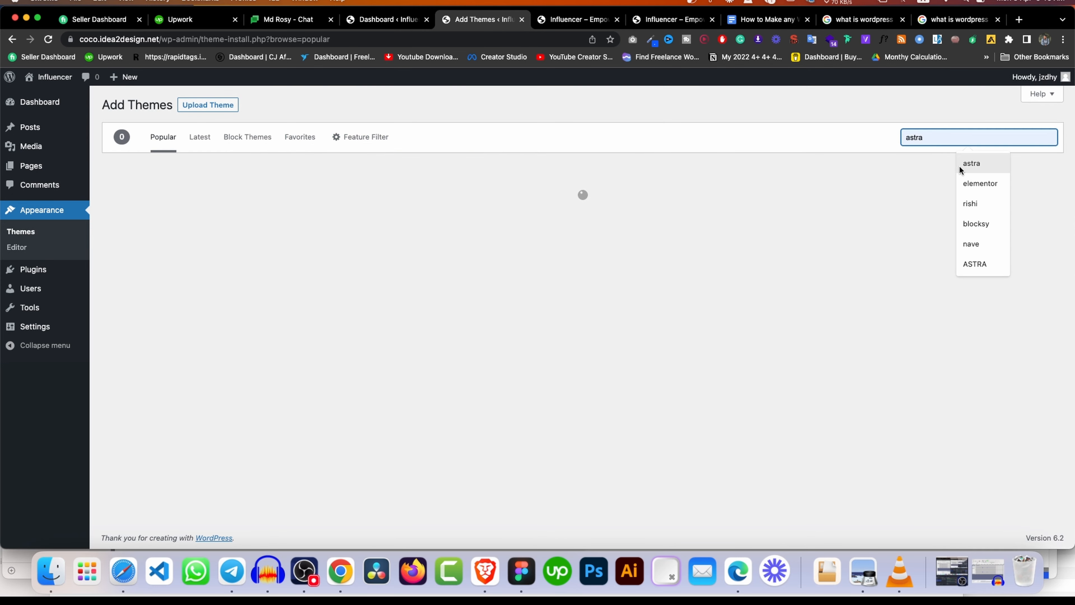
pyautogui.write('r')
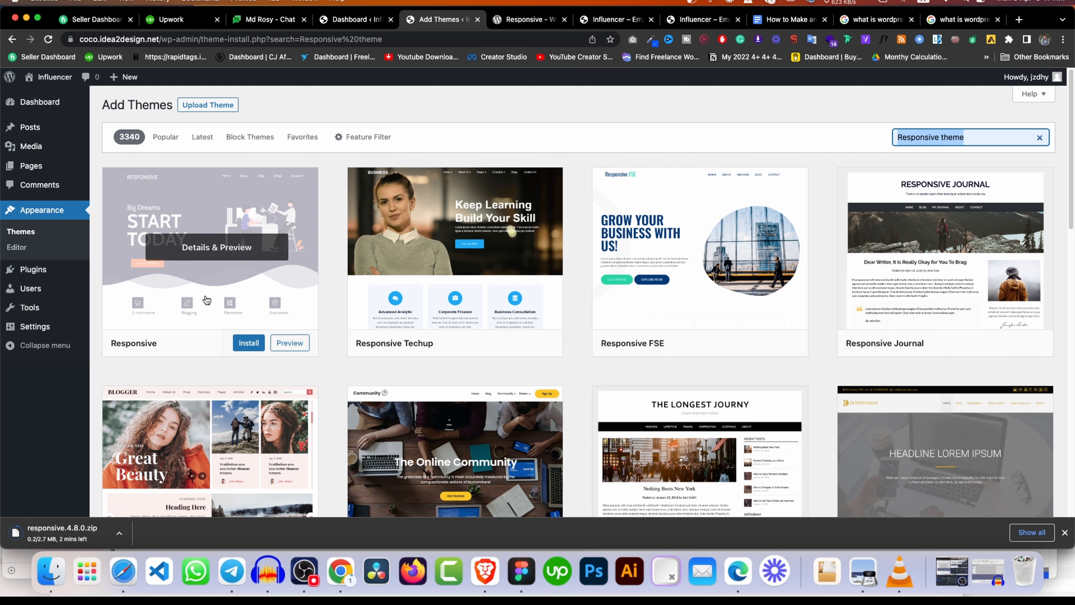
pyautogui.click(207, 281)
pyautogui.press('Escape')
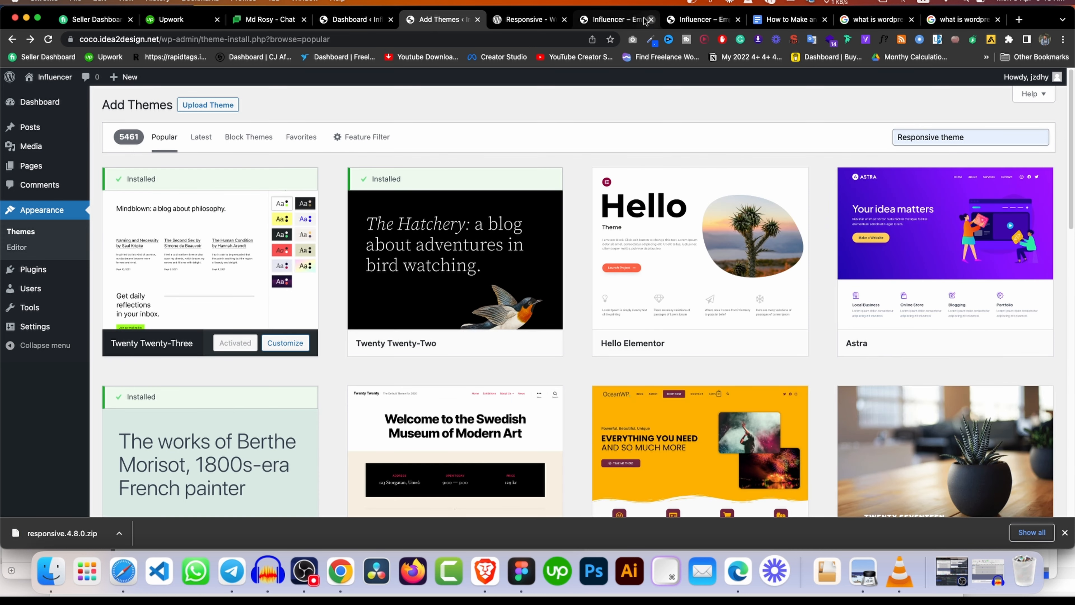
# Review the Responsive theme page on wordpress.org, then return to Add Themes.
pyautogui.click(527, 19)
pyautogui.scroll(-3, 284, 220)
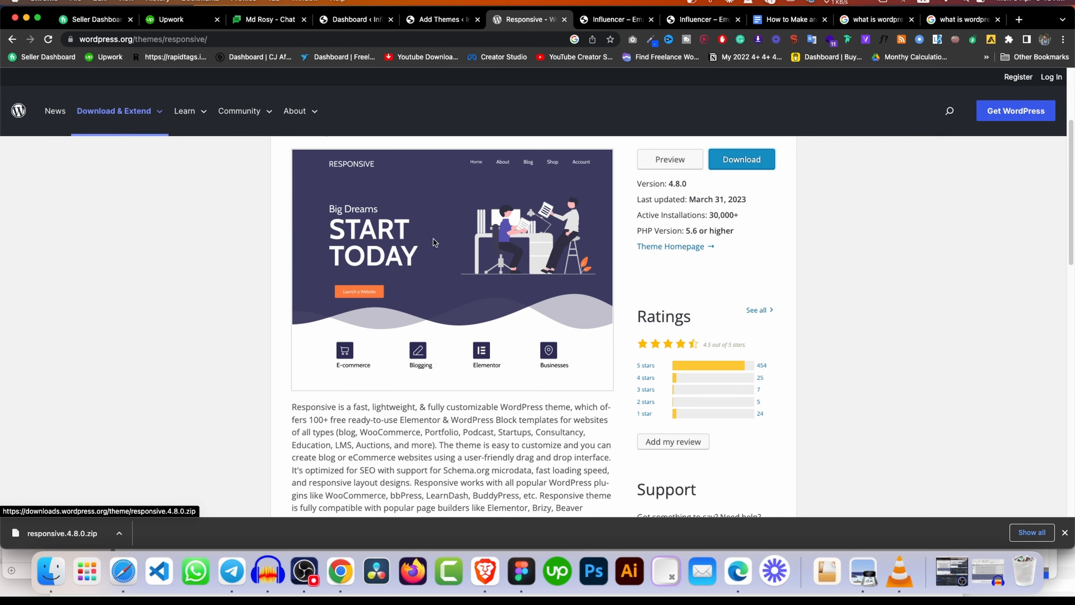
pyautogui.scroll(3, 500, 254)
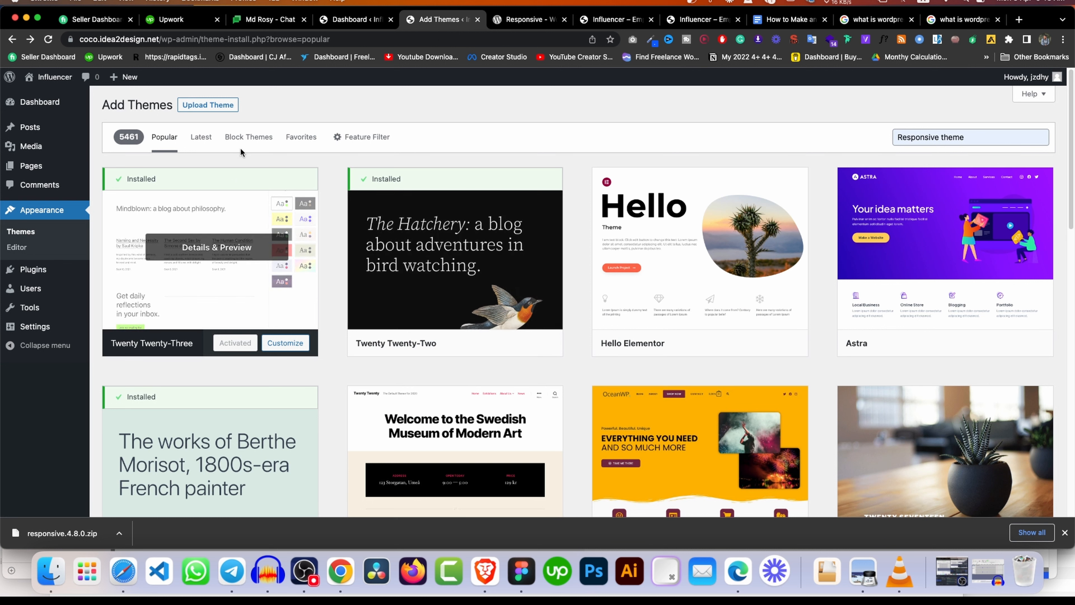
pyautogui.click(989, 140)
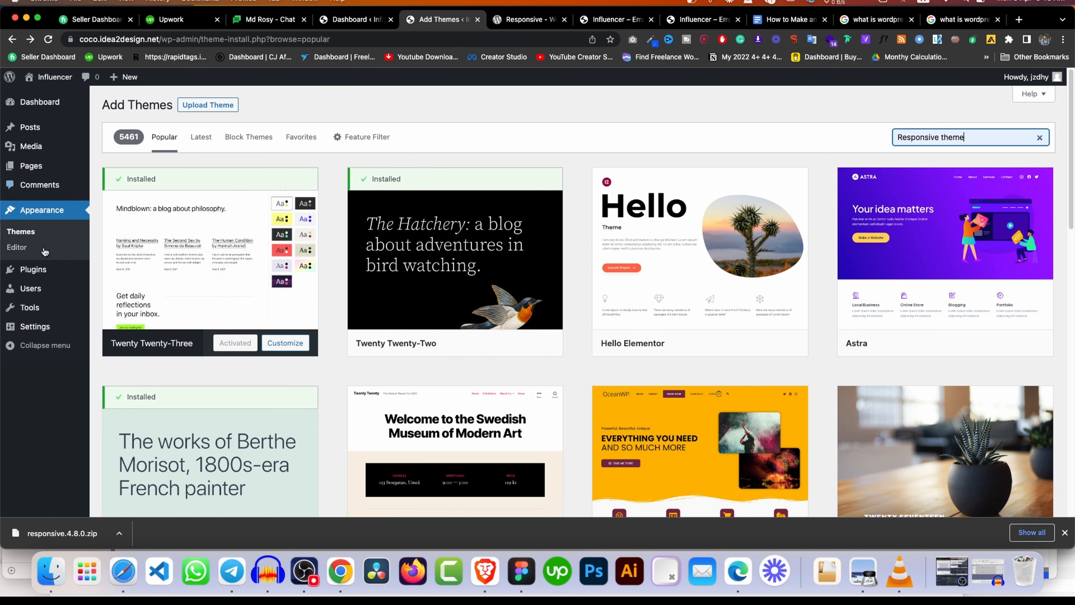
pyautogui.click(530, 20)
pyautogui.scroll(-6, 408, 339)
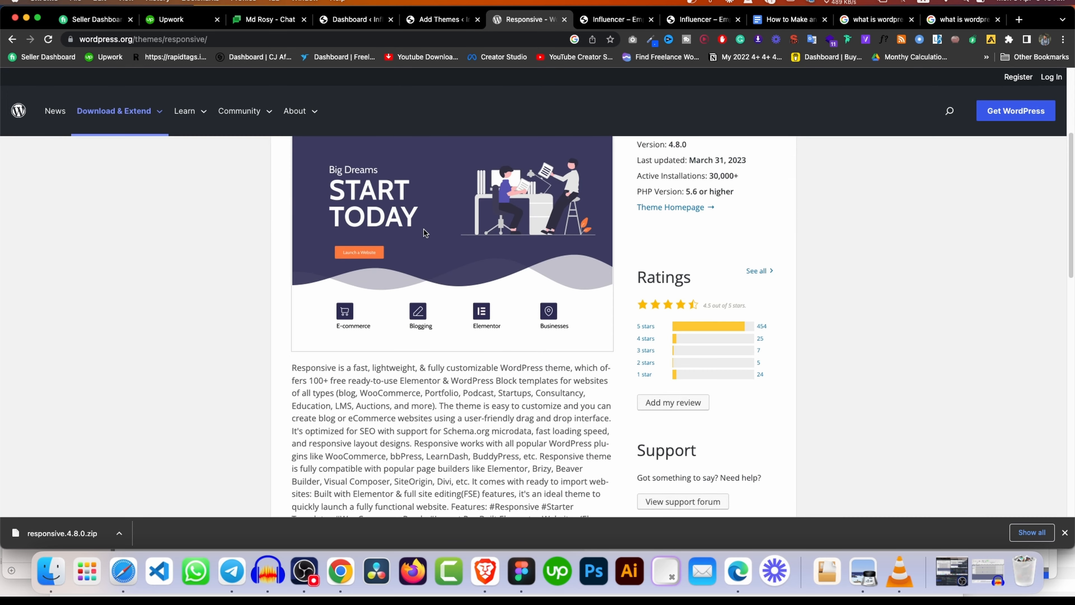
pyautogui.scroll(6, 408, 254)
pyautogui.click(442, 19)
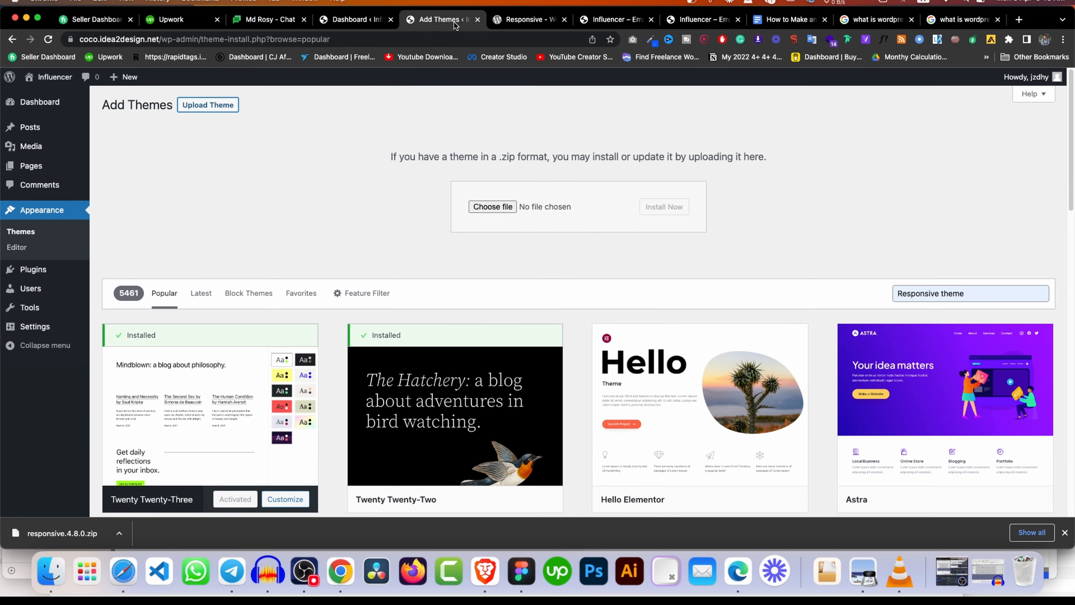
# Upload responsive.4.8.0.zip, install it and activate the Responsive theme.
pyautogui.click(1015, 292)
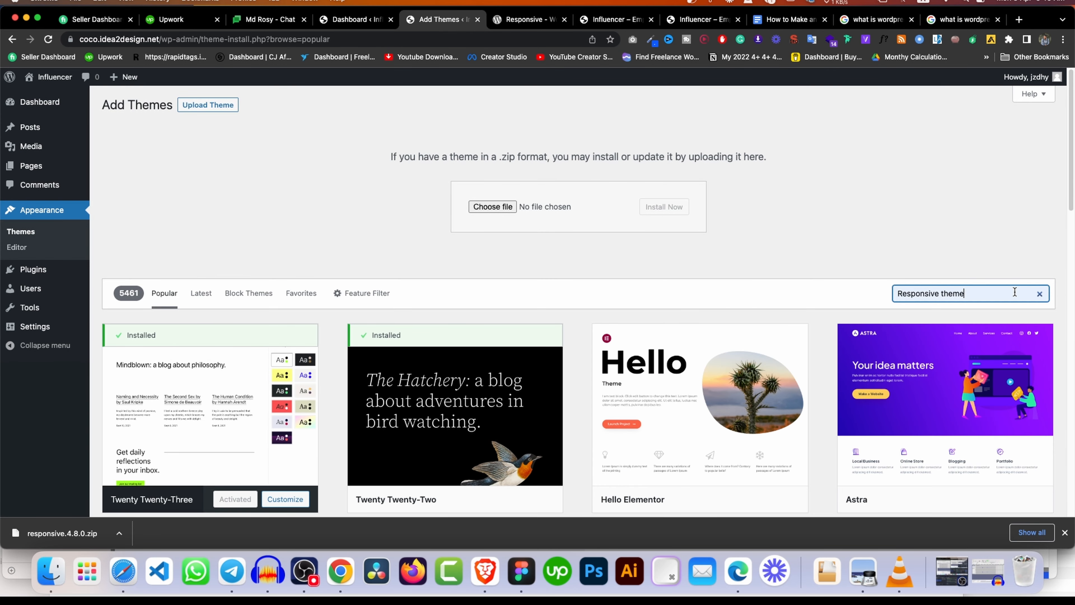
pyautogui.press('BackSpace')
pyautogui.write('e')
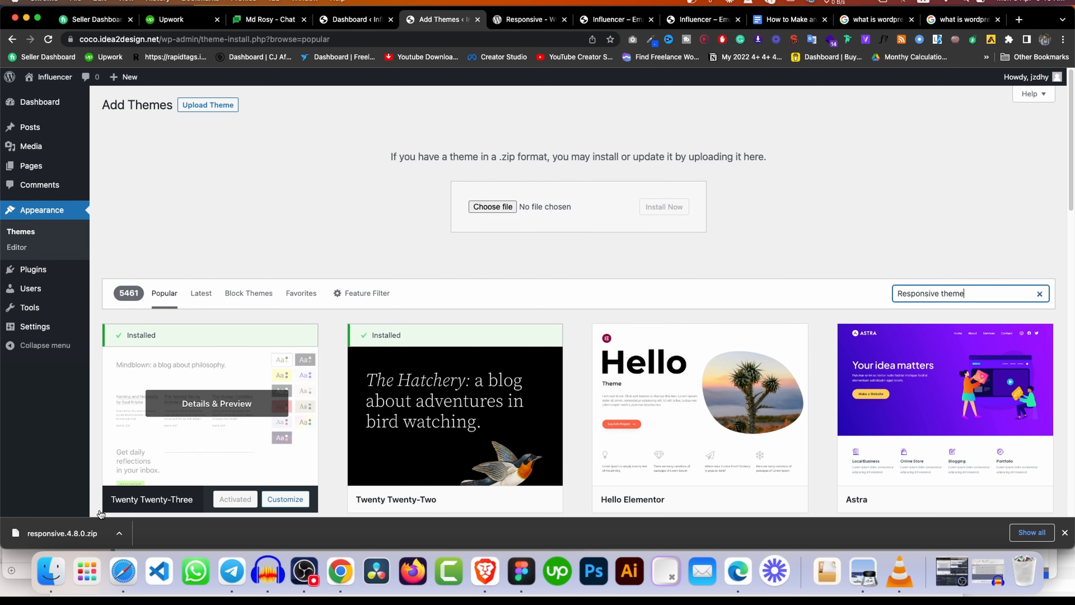
pyautogui.click(489, 211)
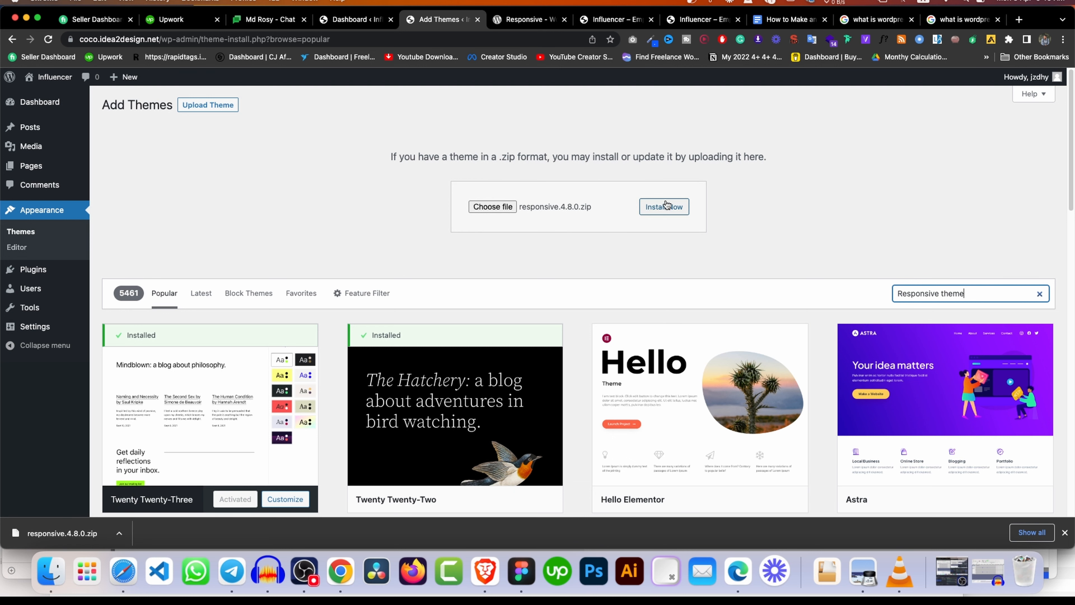
pyautogui.click(667, 206)
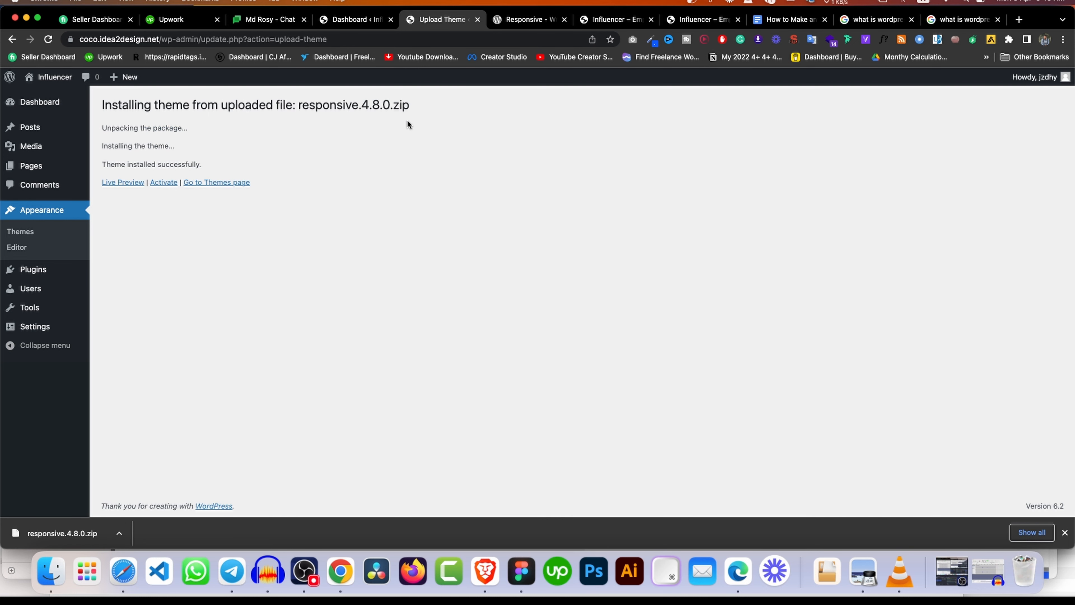
pyautogui.click(164, 182)
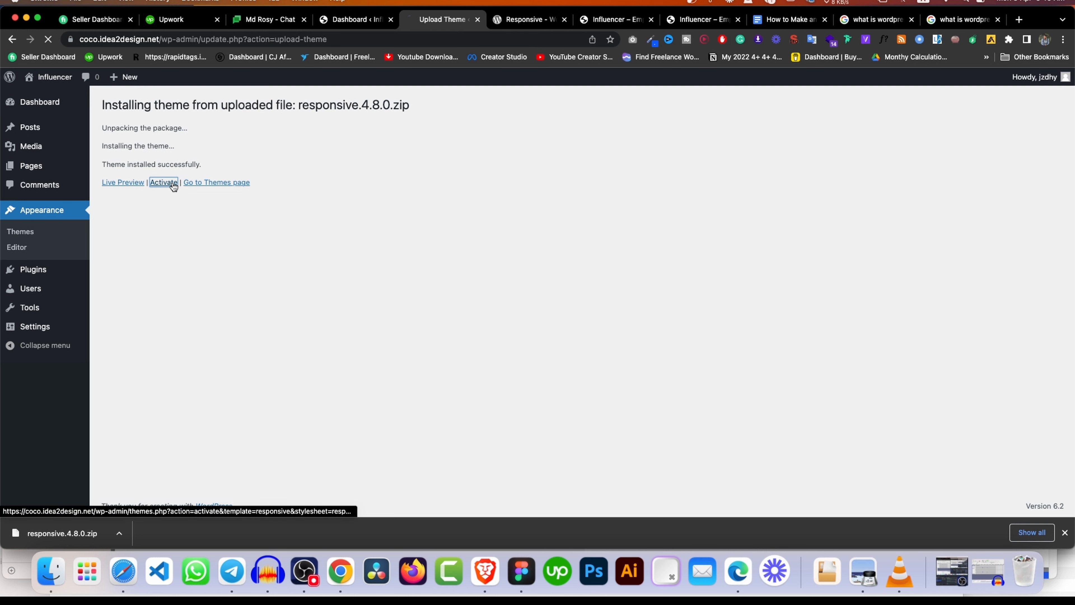
# Reload the site's front page to see the Responsive theme applied.
pyautogui.click(564, 20)
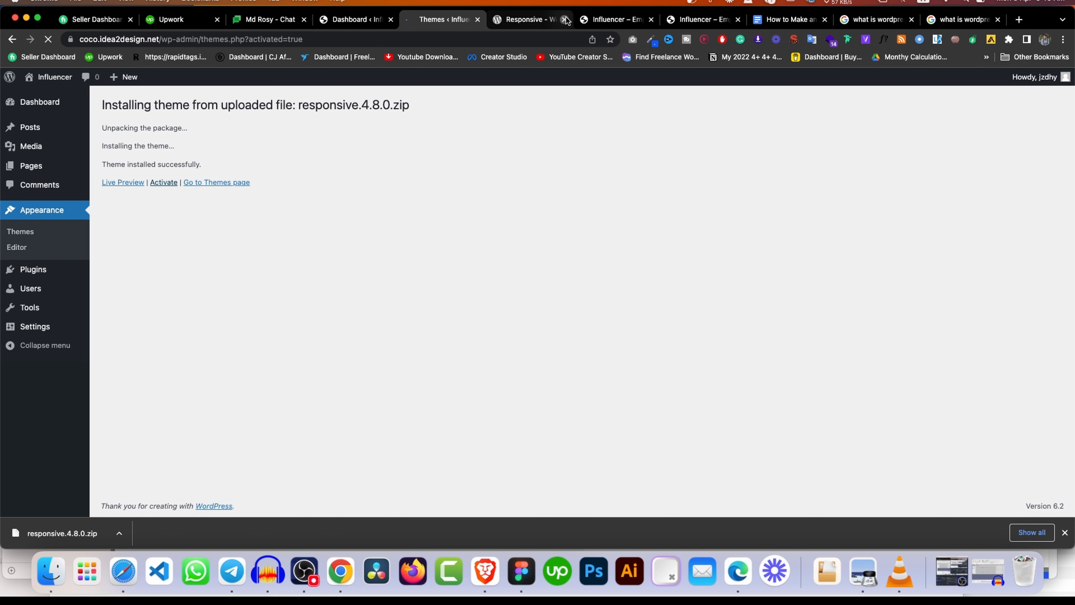
pyautogui.click(611, 23)
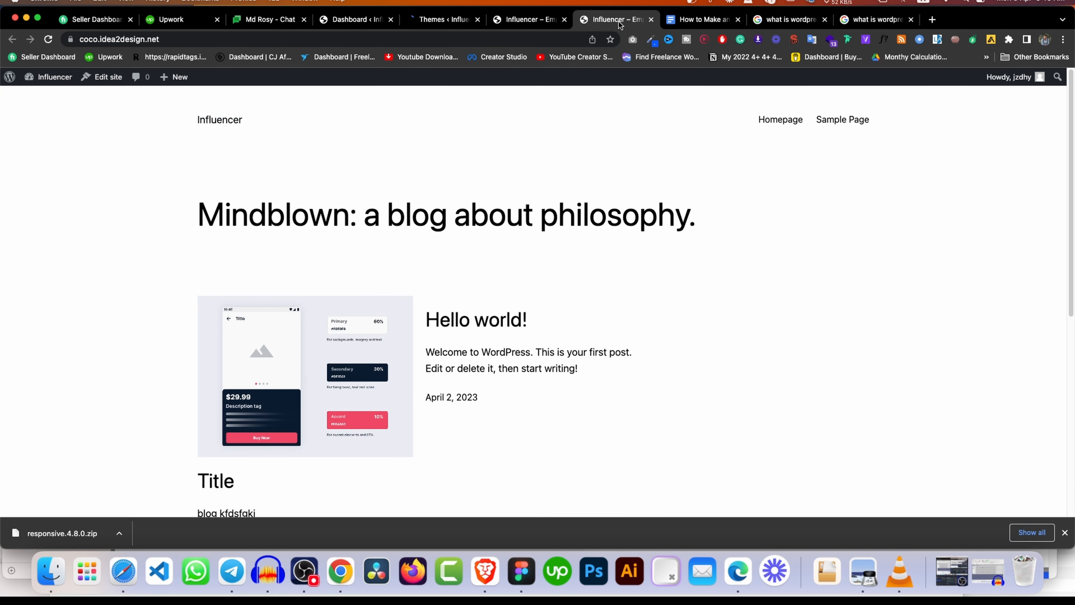
pyautogui.click(49, 39)
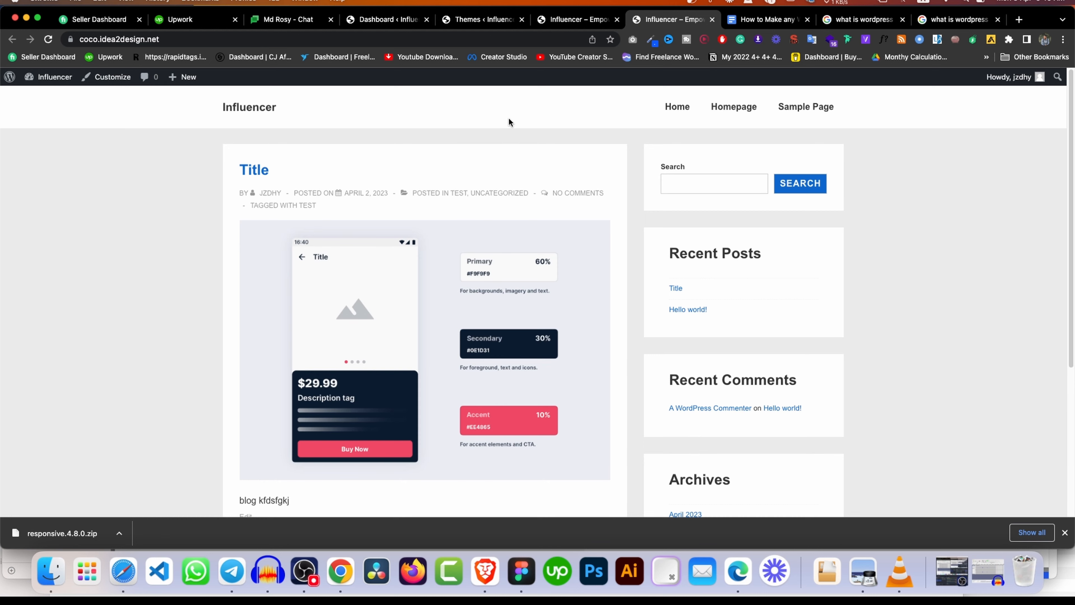
pyautogui.scroll(-5, 512, 196)
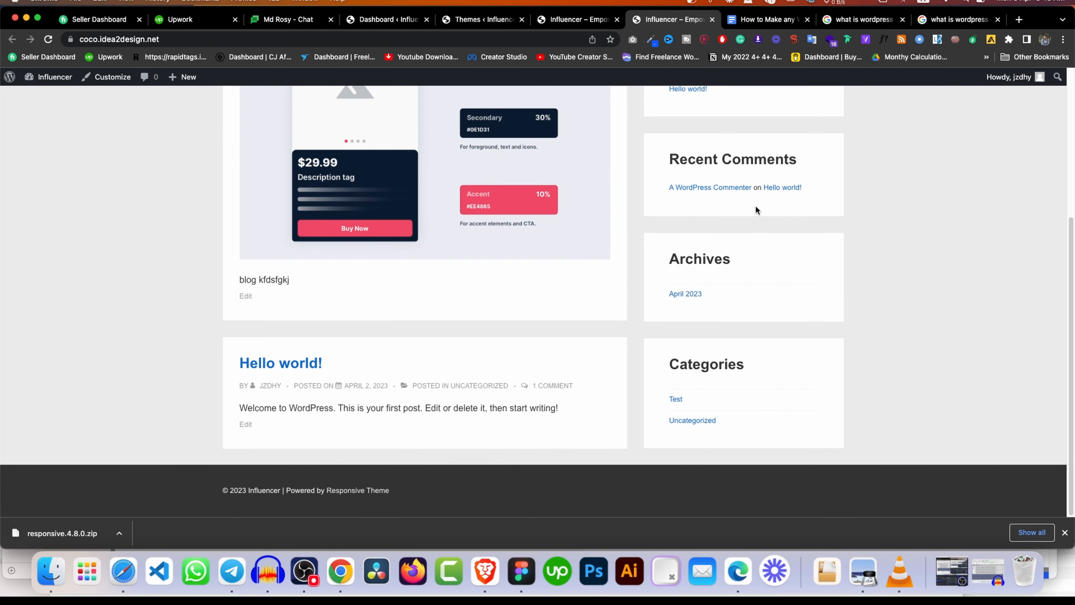
pyautogui.scroll(5, 755, 207)
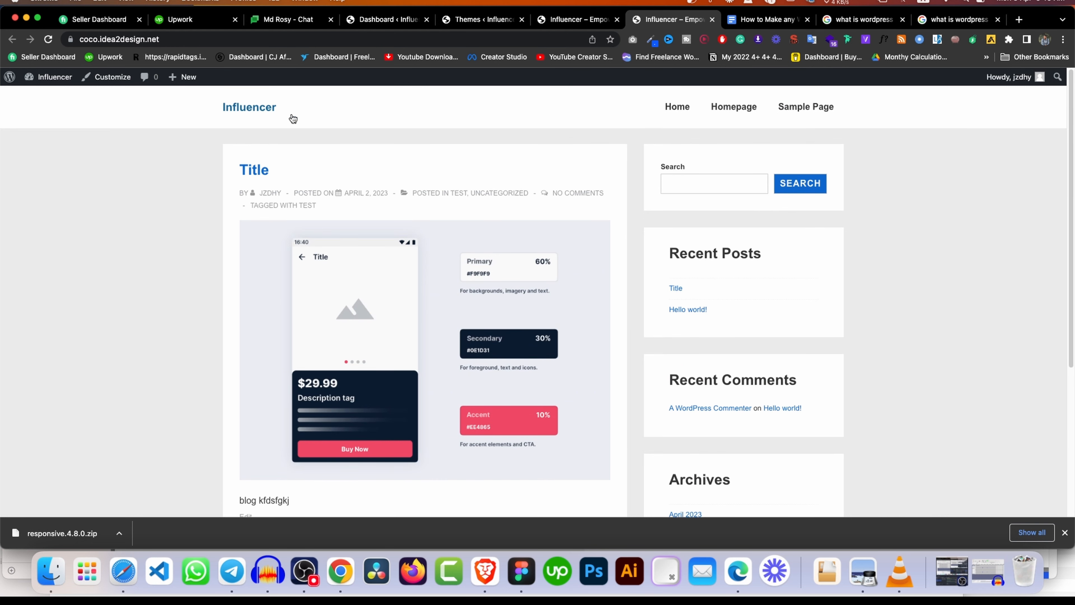
pyautogui.scroll(-5, 601, 230)
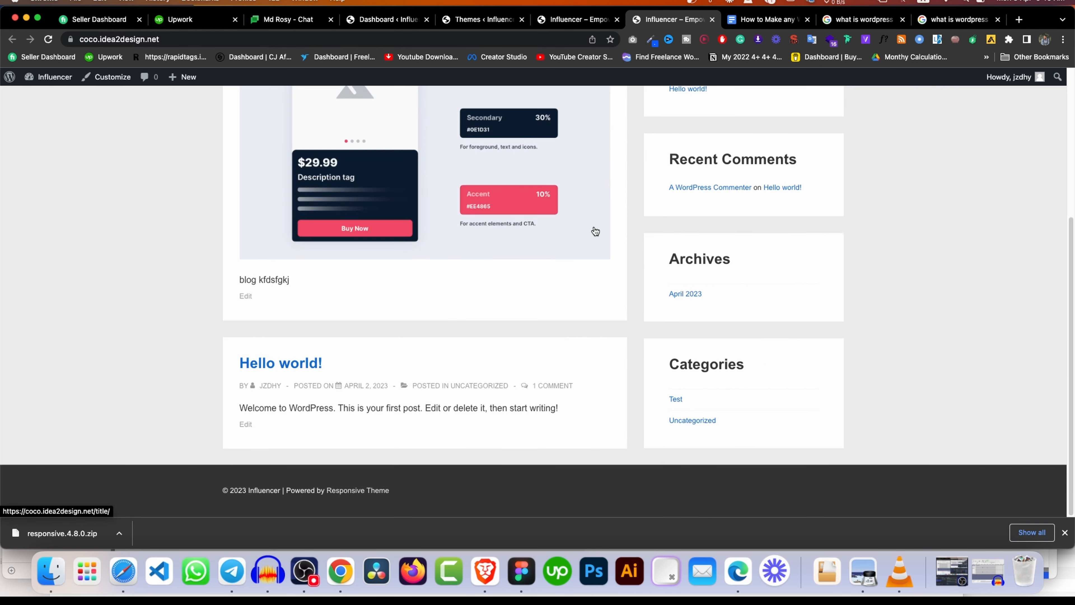
pyautogui.click(1064, 533)
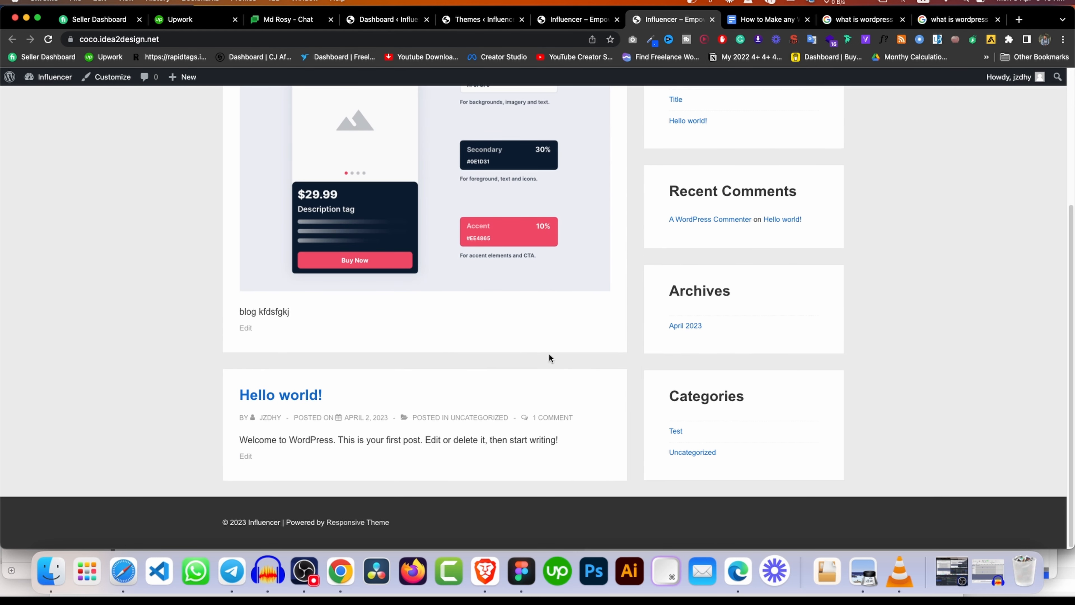
# Open the Title post to check how it looks under the Responsive theme.
pyautogui.click(497, 229)
pyautogui.scroll(-10, 494, 246)
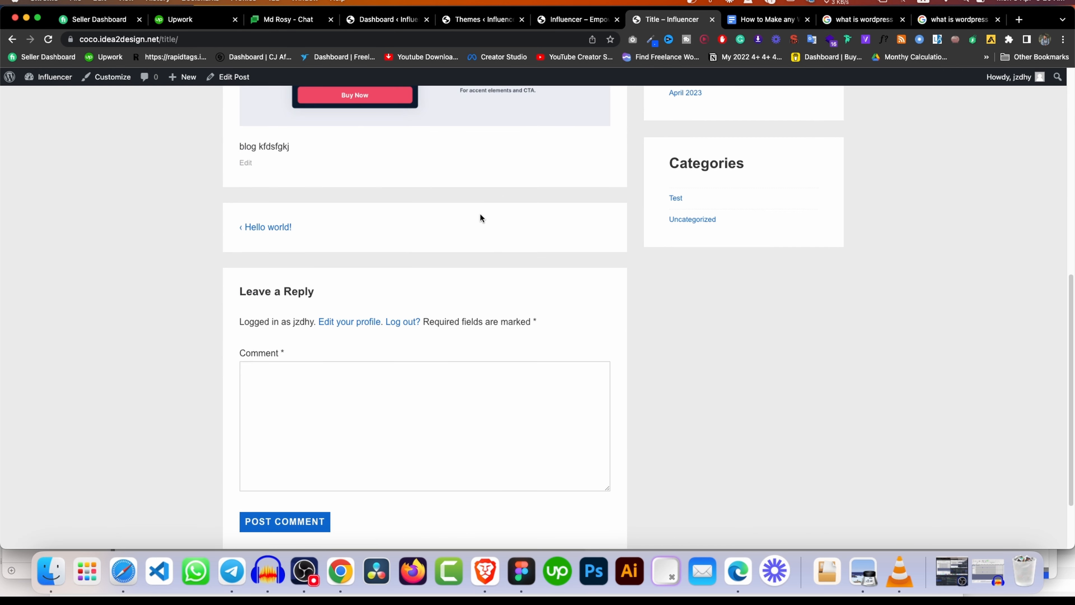
pyautogui.scroll(10, 480, 213)
pyautogui.scroll(-5, 479, 213)
pyautogui.click(385, 20)
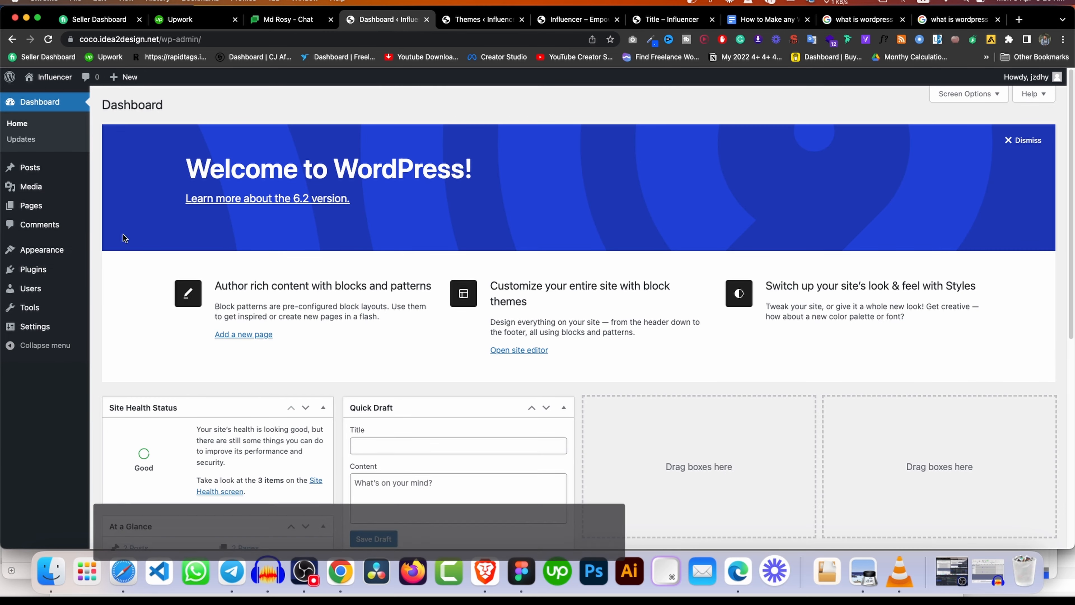
# Search the plugin directory for 'elementor' and install Elementor Website Builder.
pyautogui.moveTo(64, 270)
pyautogui.rightClick(118, 280)
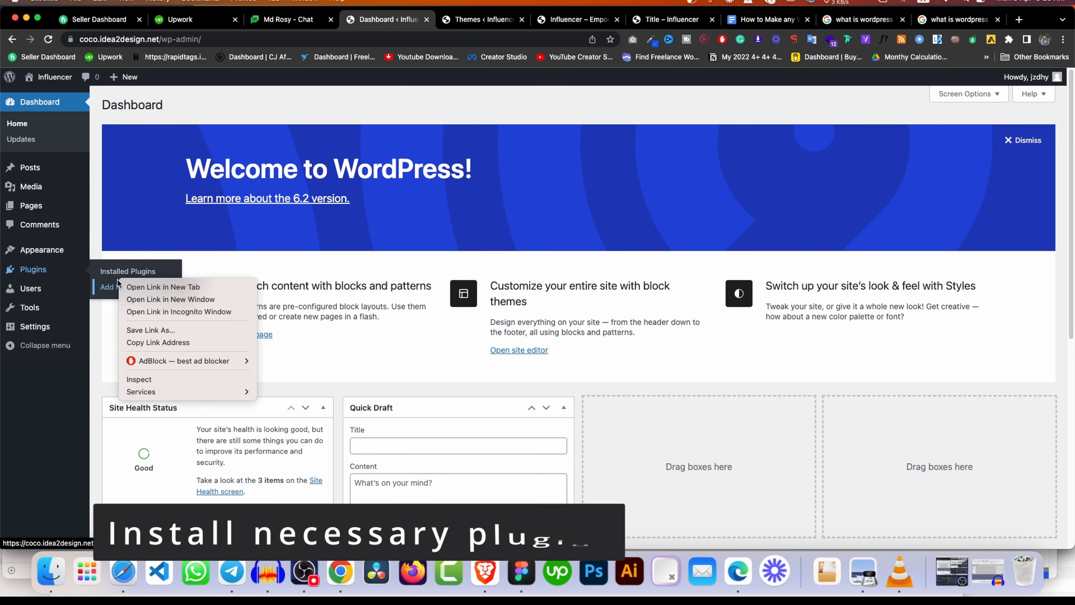
pyautogui.click(163, 286)
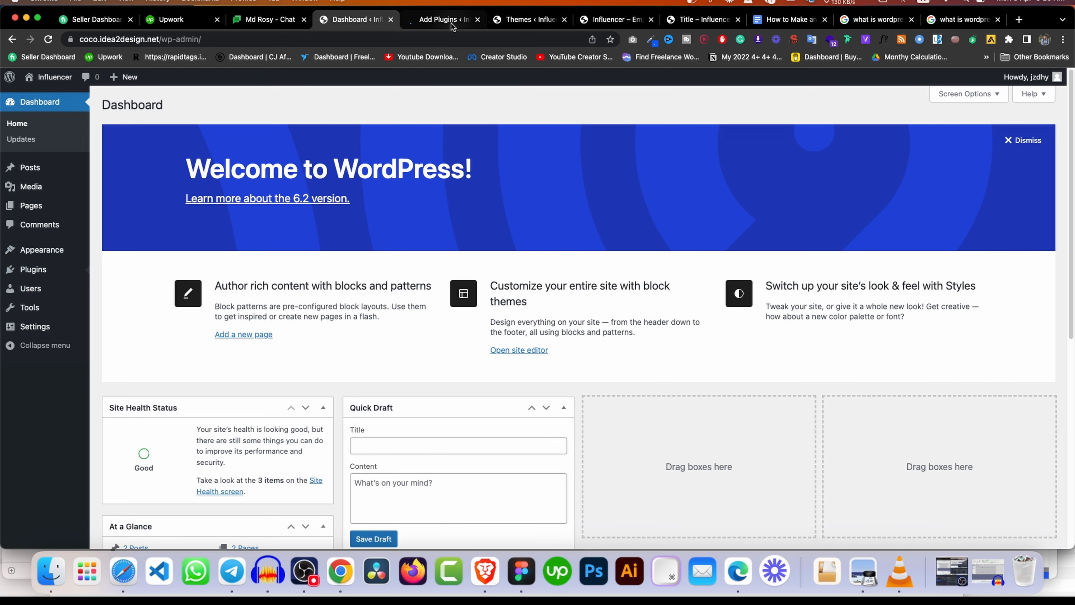
pyautogui.click(440, 20)
pyautogui.click(916, 206)
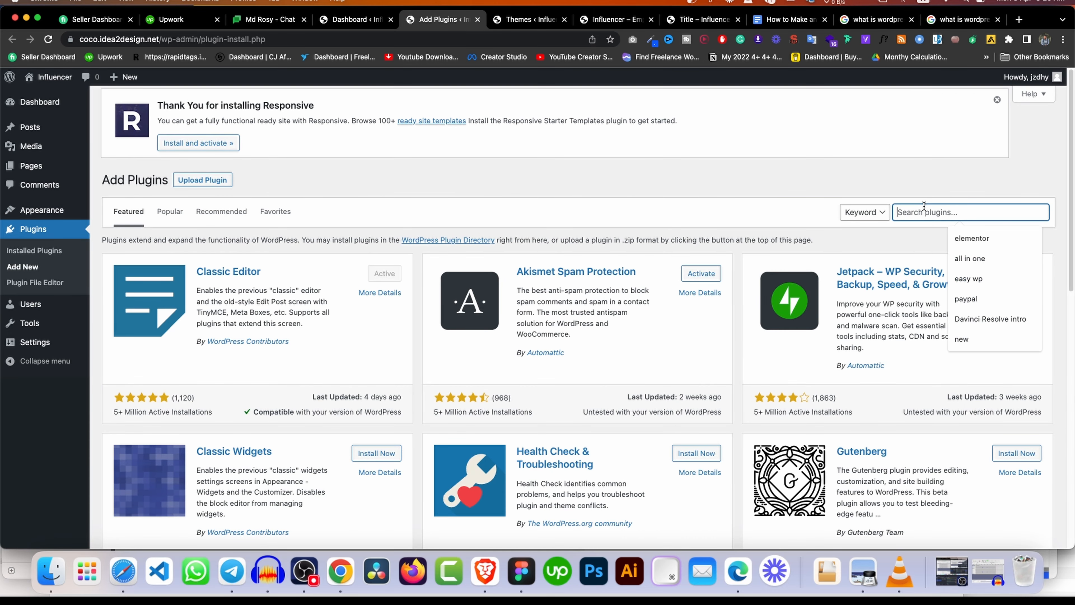
pyautogui.write('elementor')
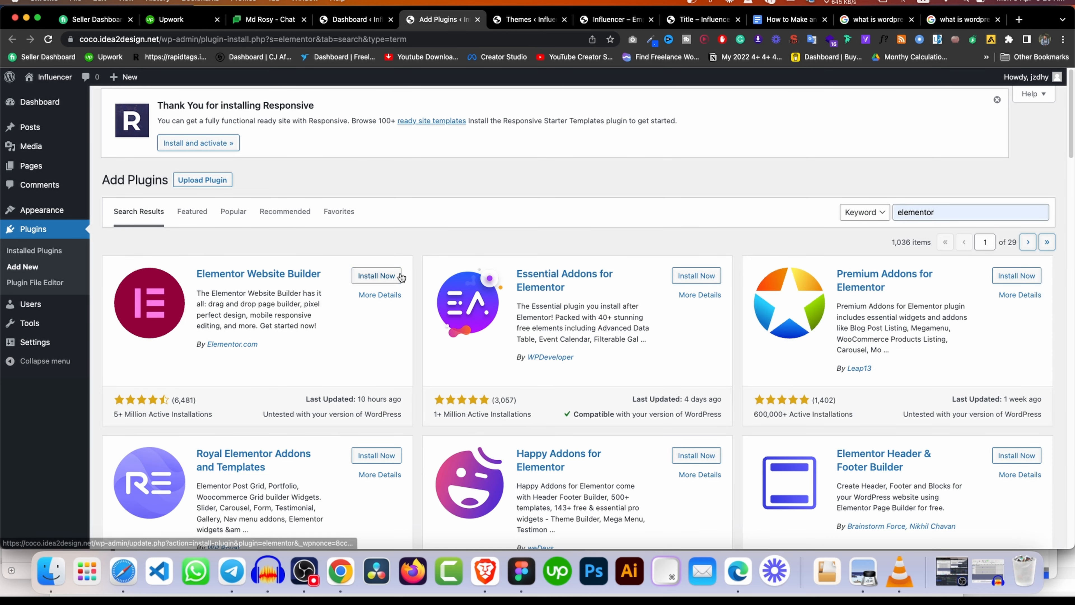
pyautogui.click(400, 276)
# Search for 'wpform' and install the Contact Form by WPForms plugin.
pyautogui.doubleClick(931, 213)
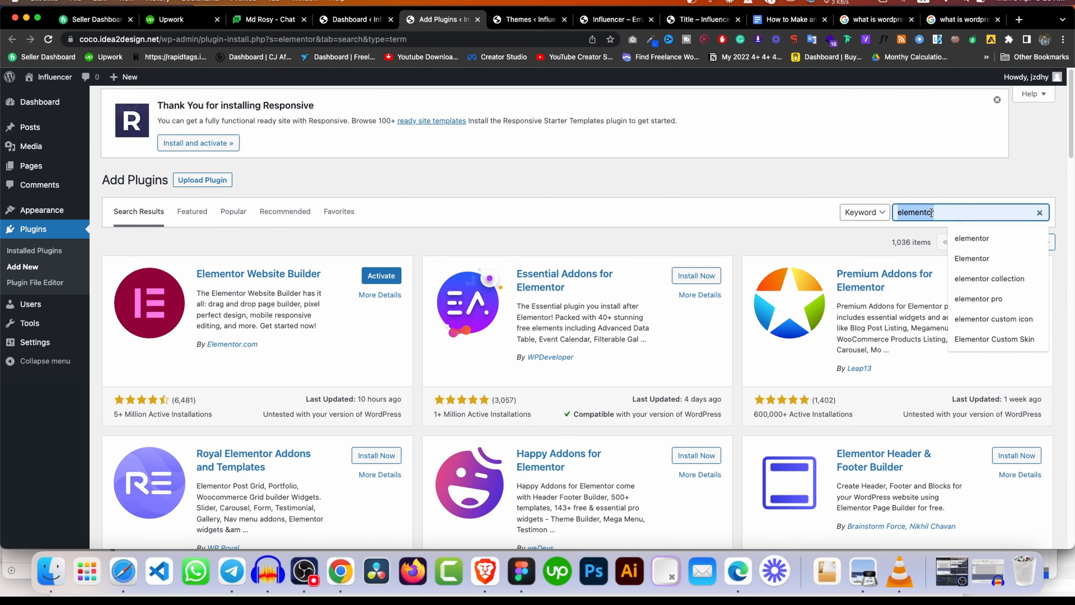
pyautogui.write('wpform')
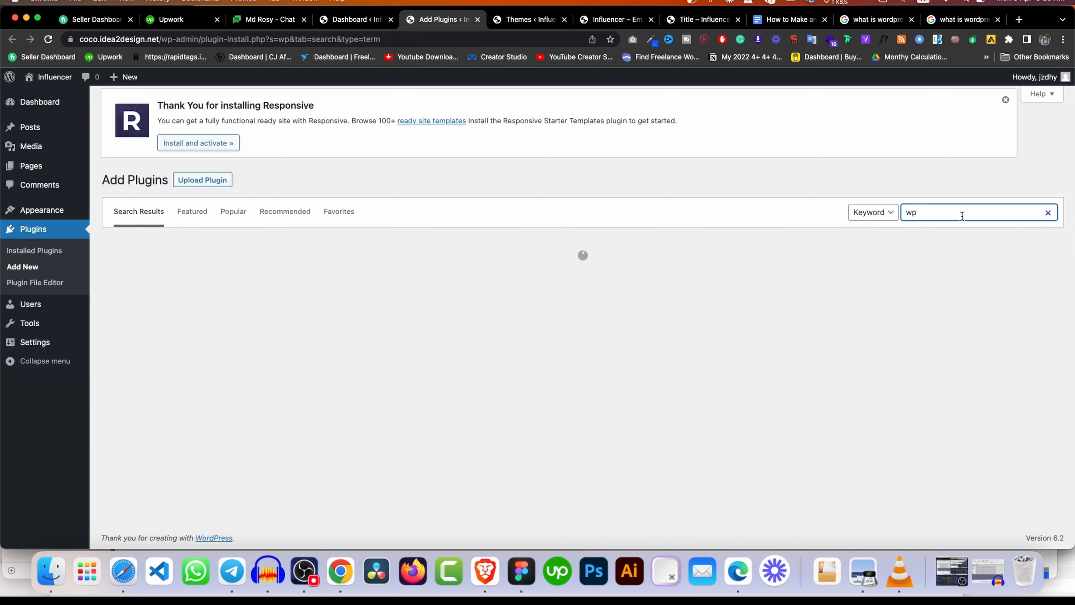
pyautogui.click(962, 215)
pyautogui.click(974, 238)
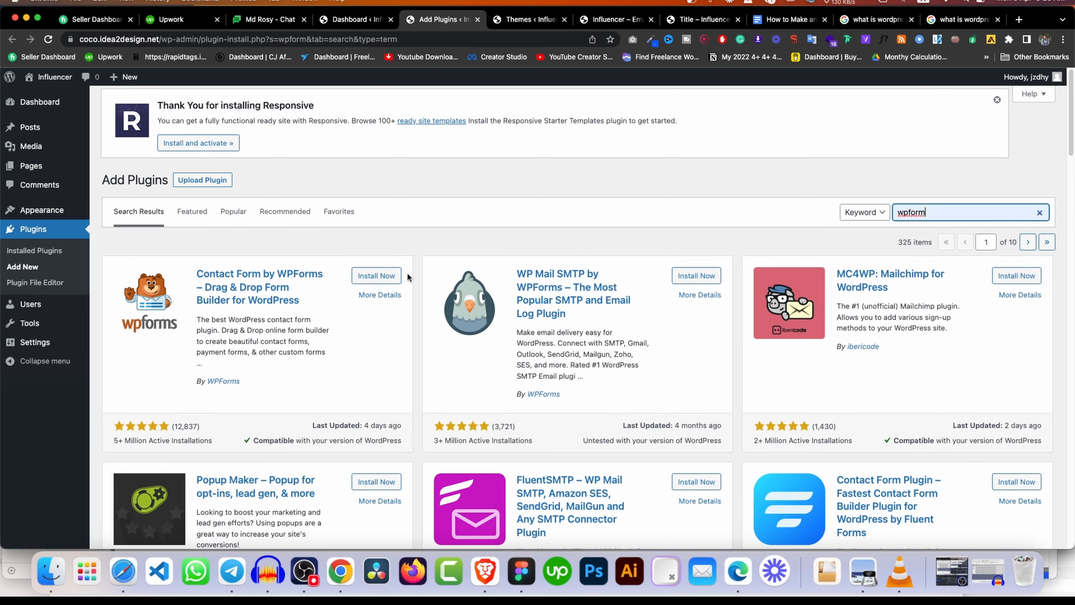
pyautogui.click(377, 275)
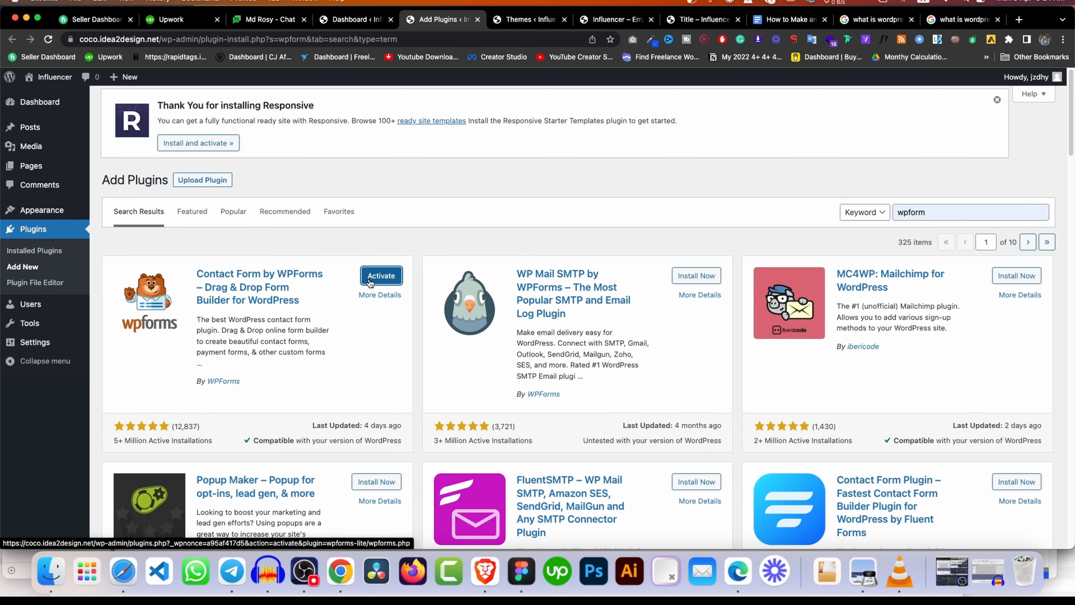
pyautogui.click(41, 251)
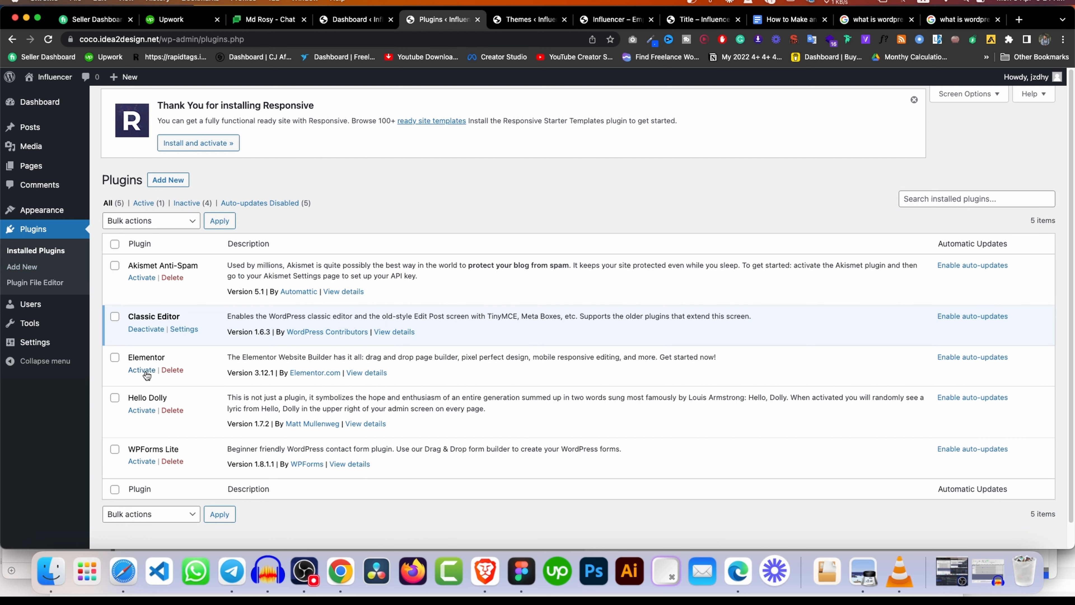
# Bulk-activate the Elementor and WPForms Lite plugins.
pyautogui.click(115, 358)
pyautogui.click(115, 449)
pyautogui.click(159, 221)
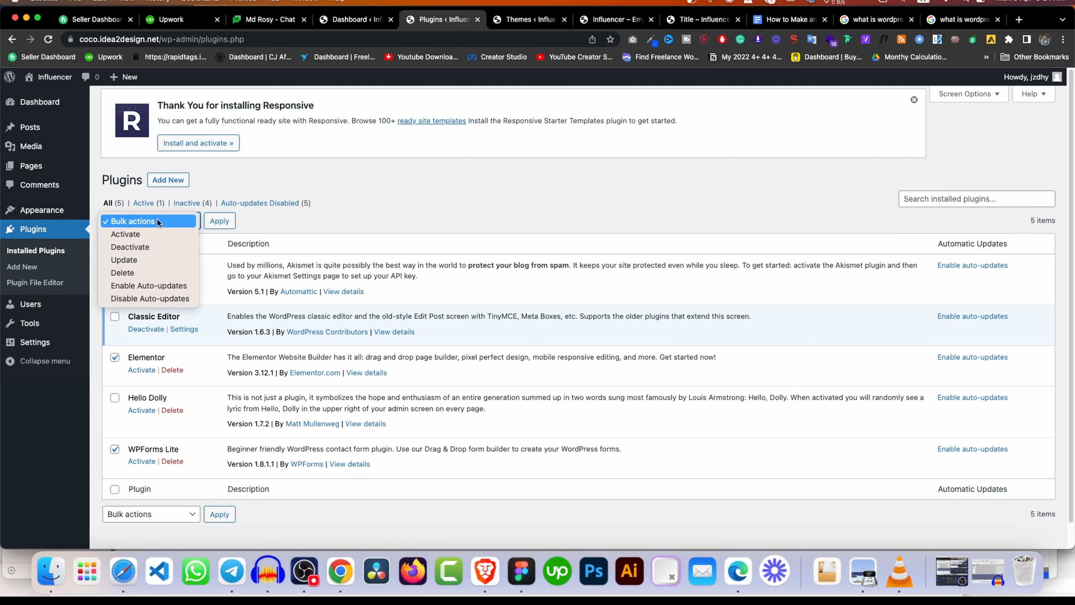
pyautogui.click(128, 234)
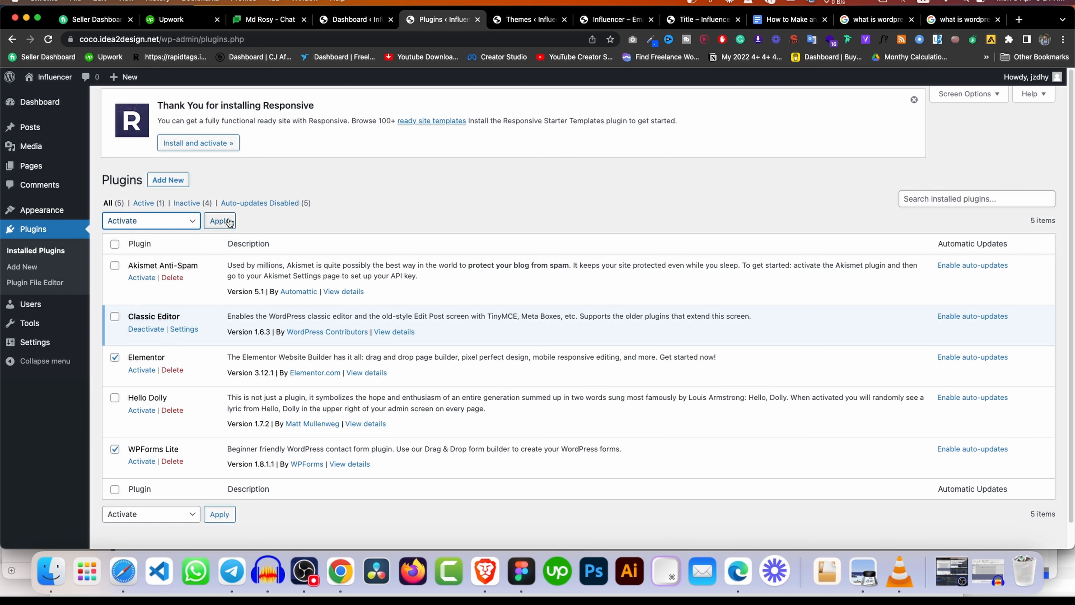
pyautogui.click(229, 221)
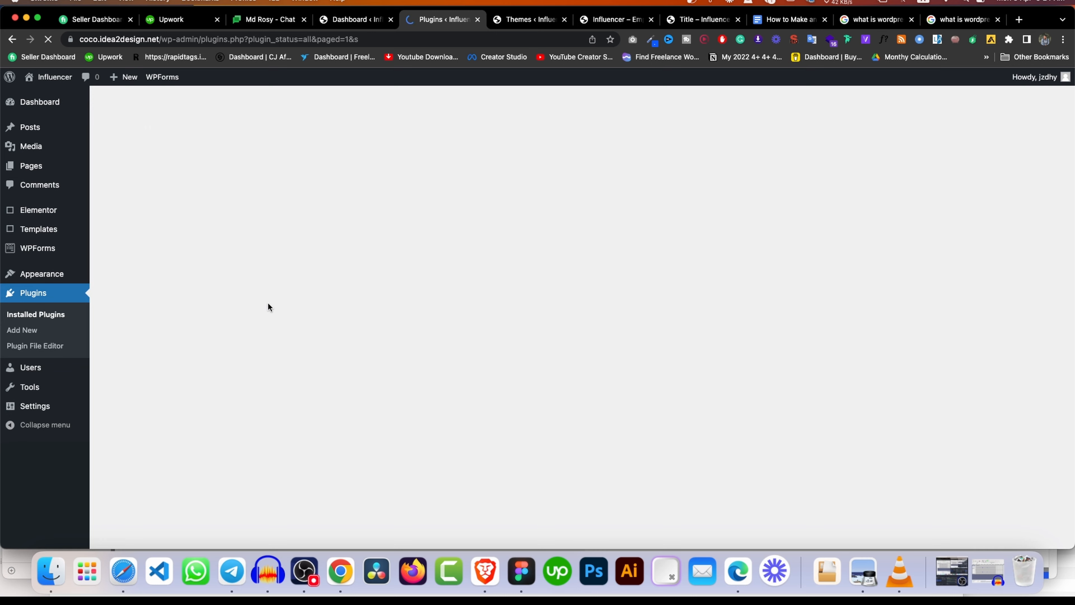
# Delete the Hello Dolly plugin and confirm removing its files.
pyautogui.scroll(-1, 268, 302)
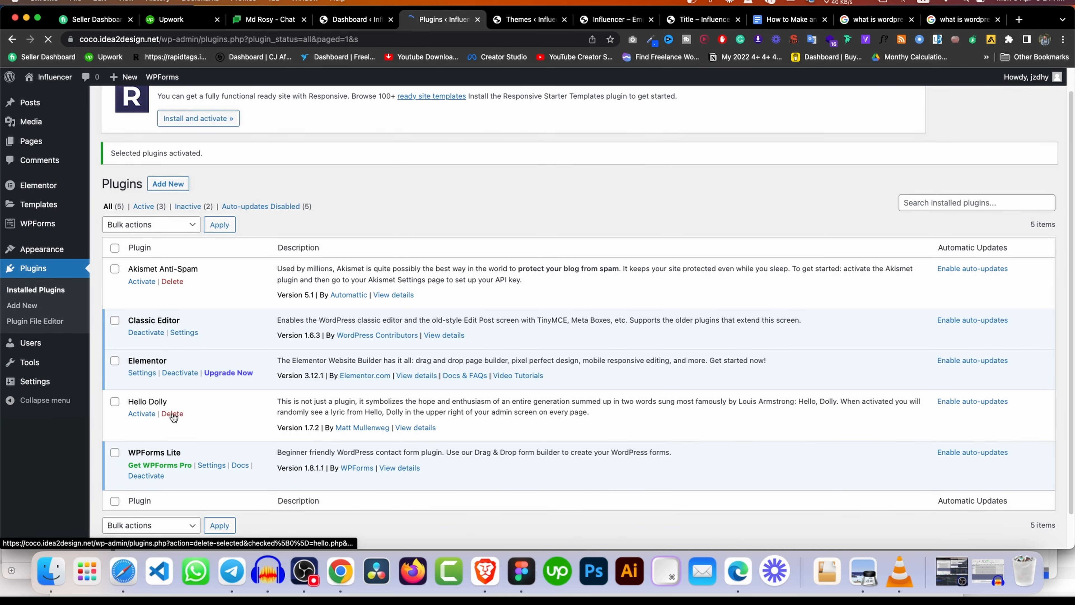
pyautogui.click(172, 414)
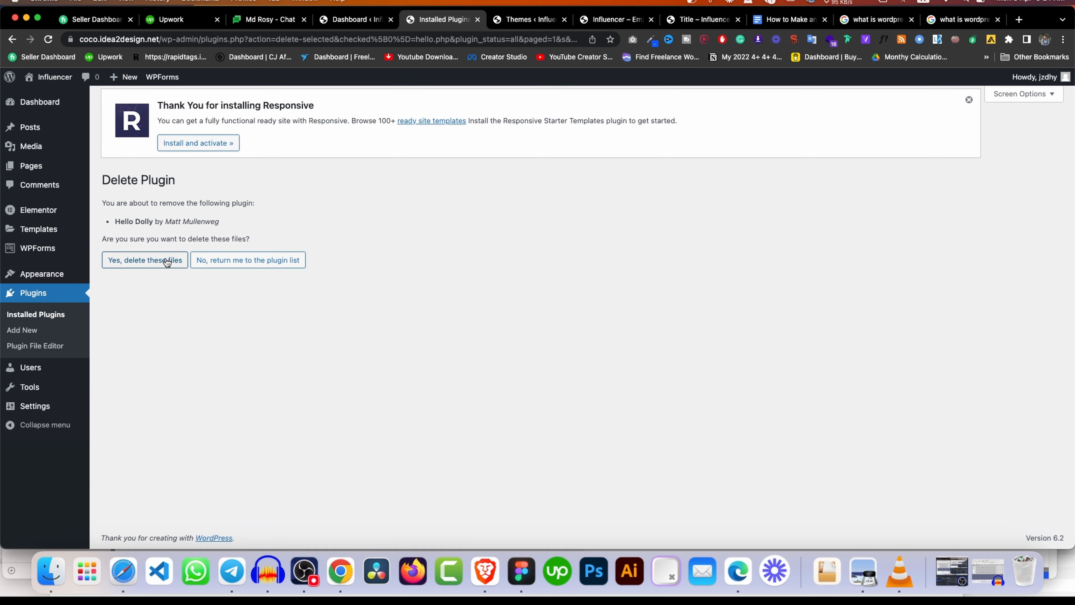
pyautogui.click(162, 260)
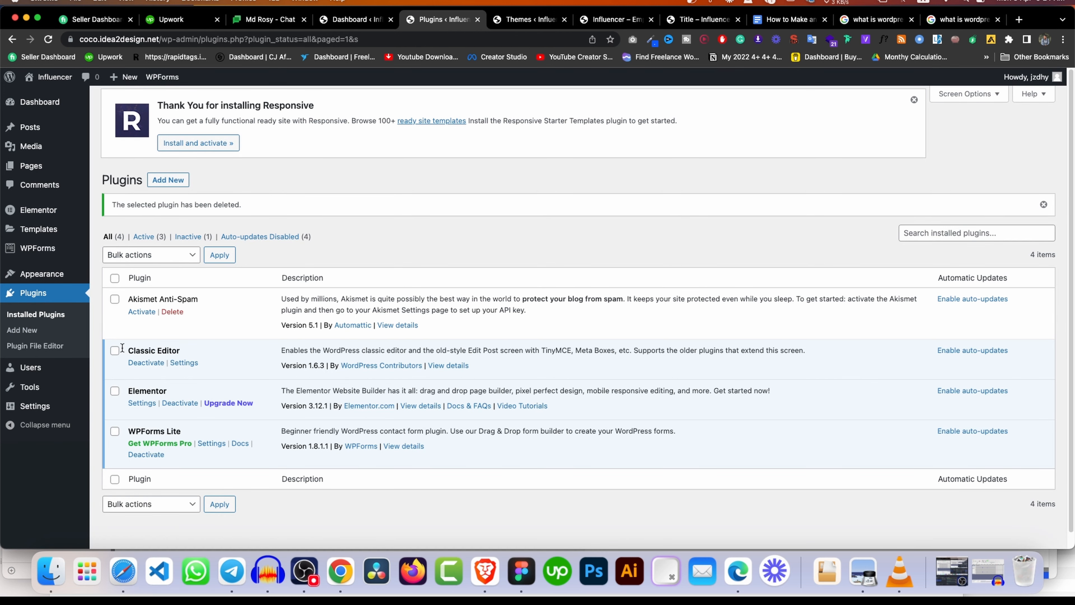
pyautogui.tripleClick(156, 296)
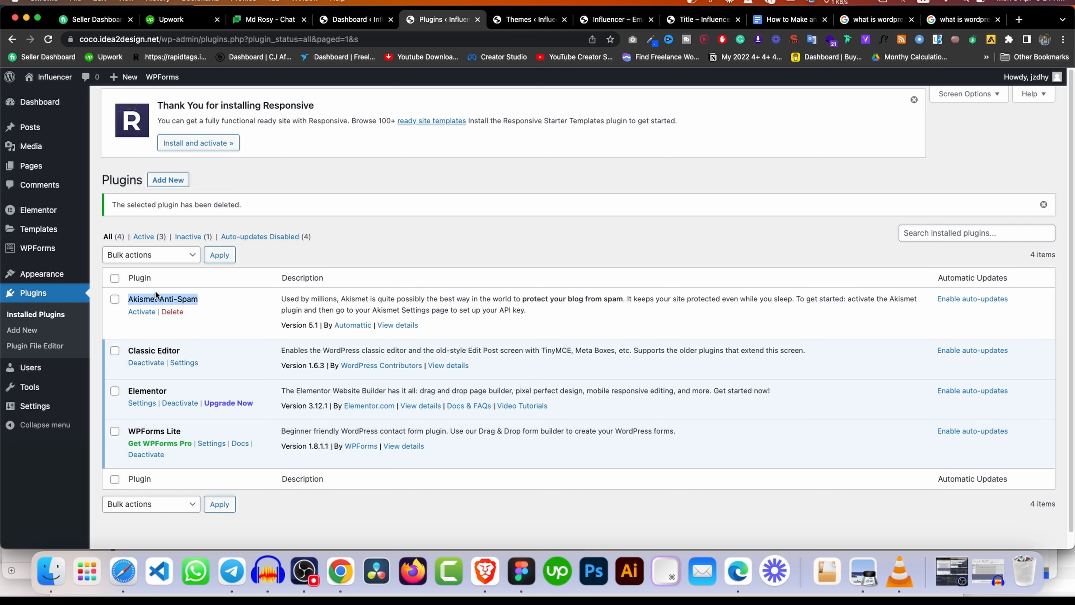
pyautogui.click(168, 295)
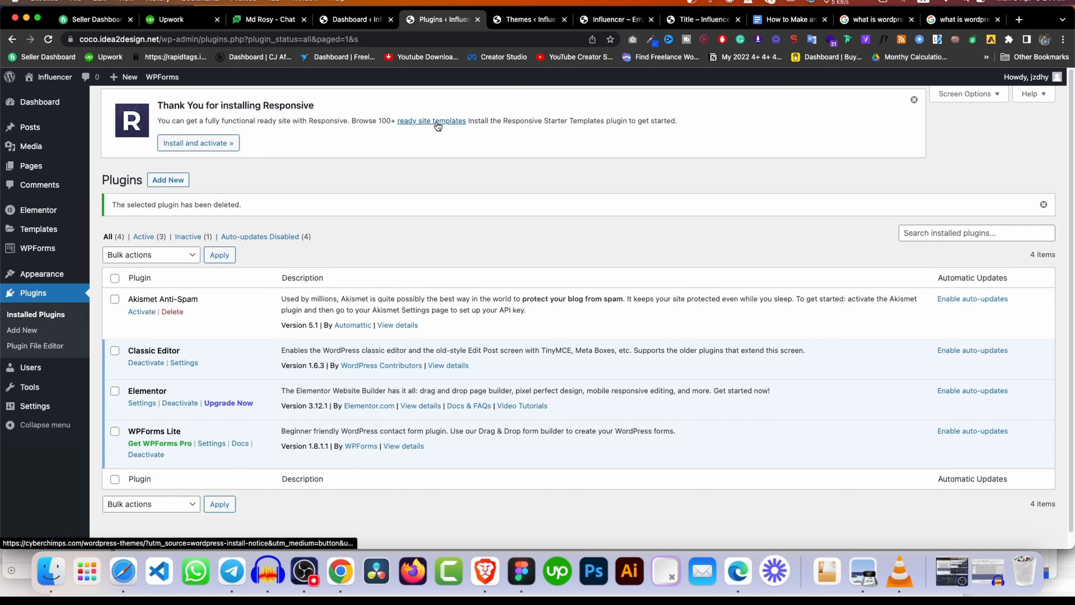
# Install and activate Responsive Starter Templates and open the Elementor Influencer template.
pyautogui.click(207, 145)
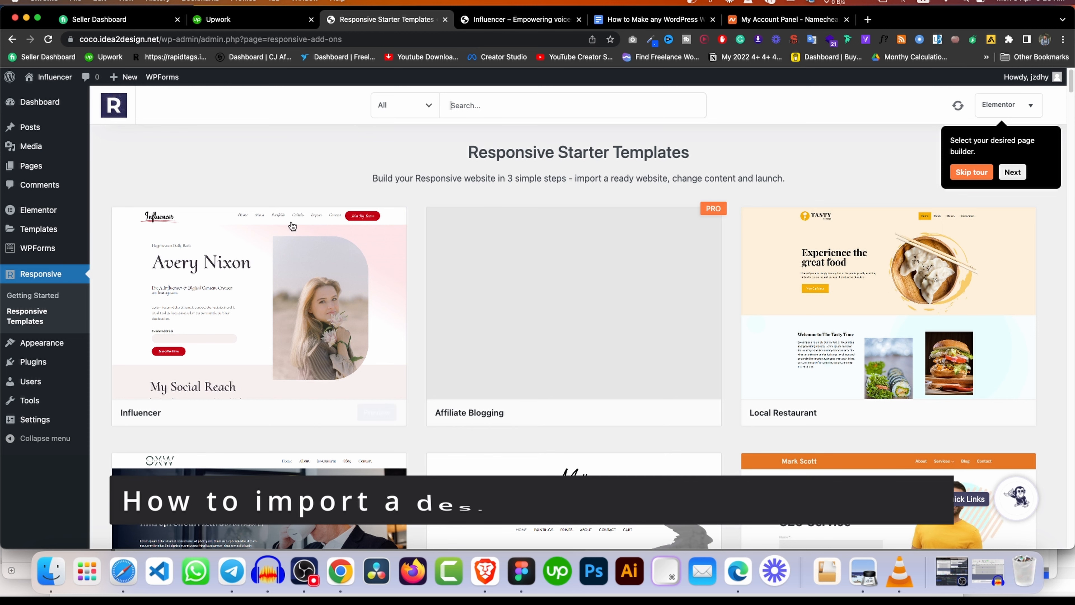
pyautogui.moveTo(332, 262)
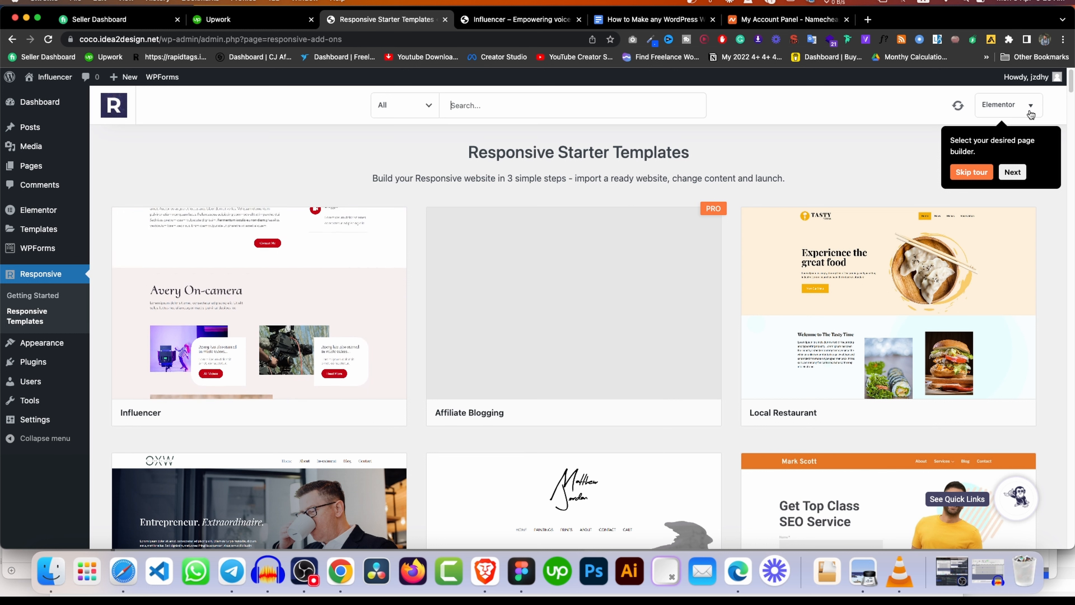
pyautogui.click(1015, 103)
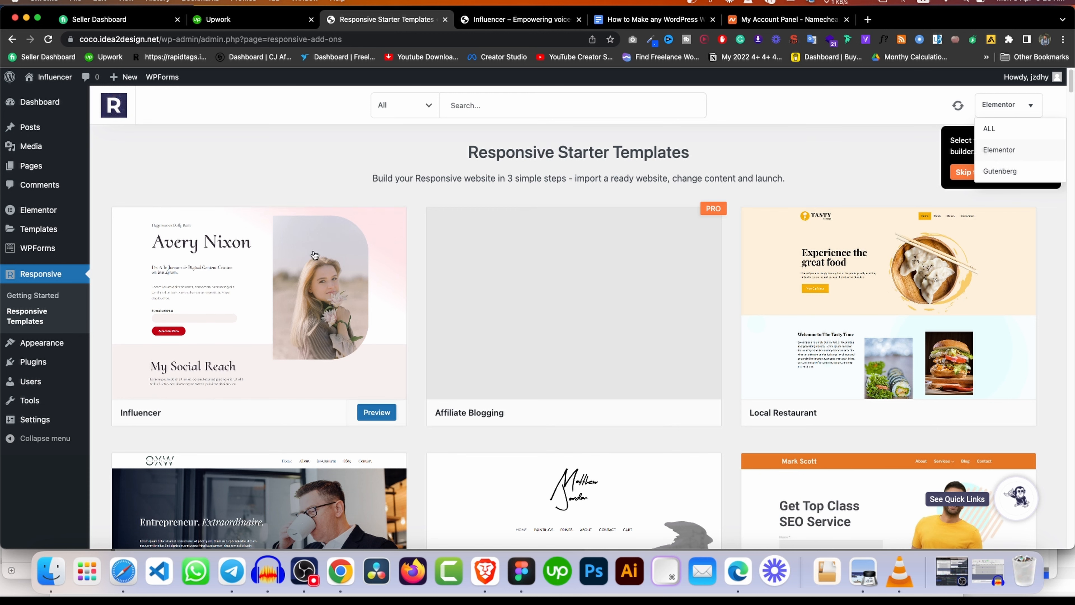
pyautogui.click(261, 289)
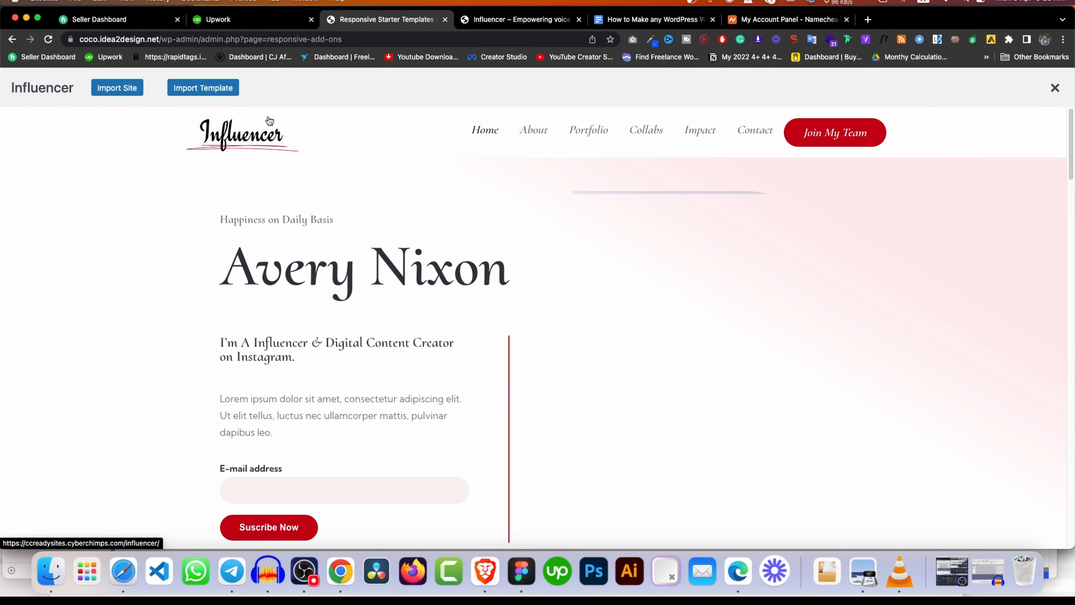
# Review the Influencer import steps and start importing the site.
pyautogui.scroll(-15, 618, 151)
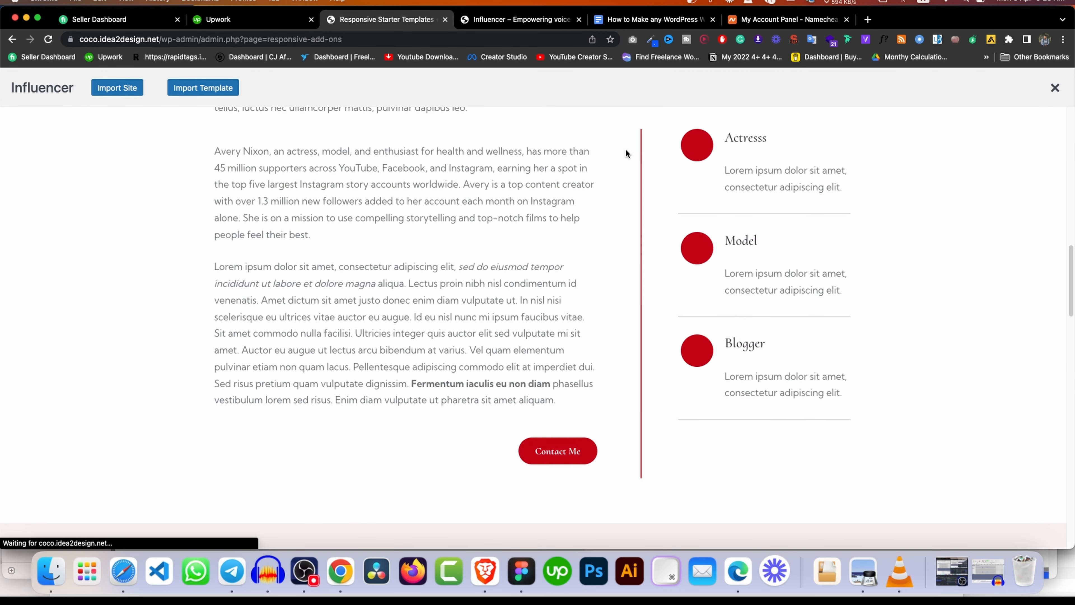
pyautogui.click(133, 88)
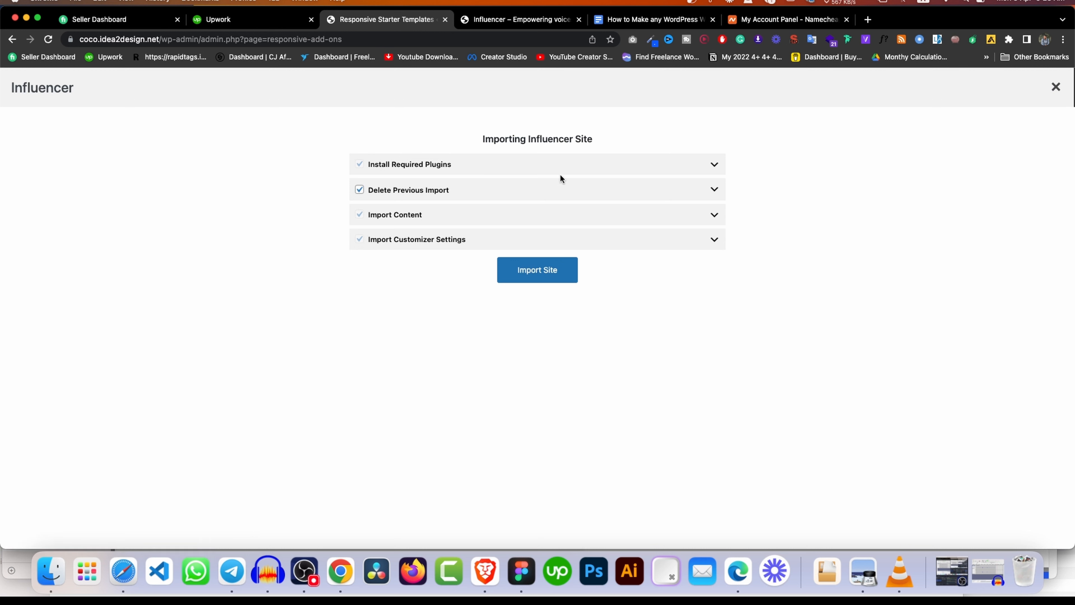
pyautogui.click(714, 164)
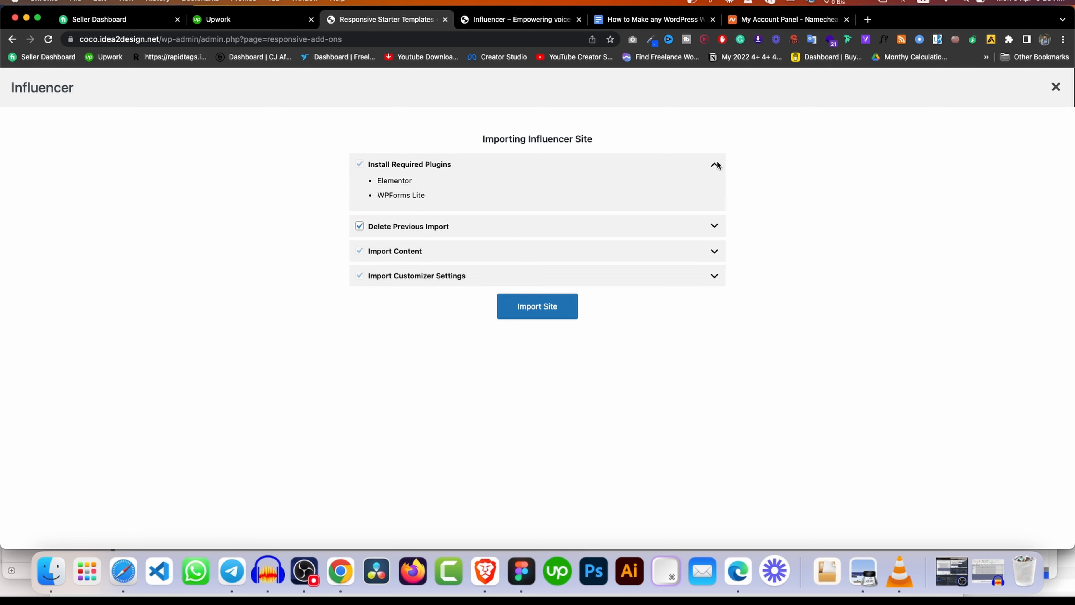
pyautogui.click(715, 226)
pyautogui.click(712, 277)
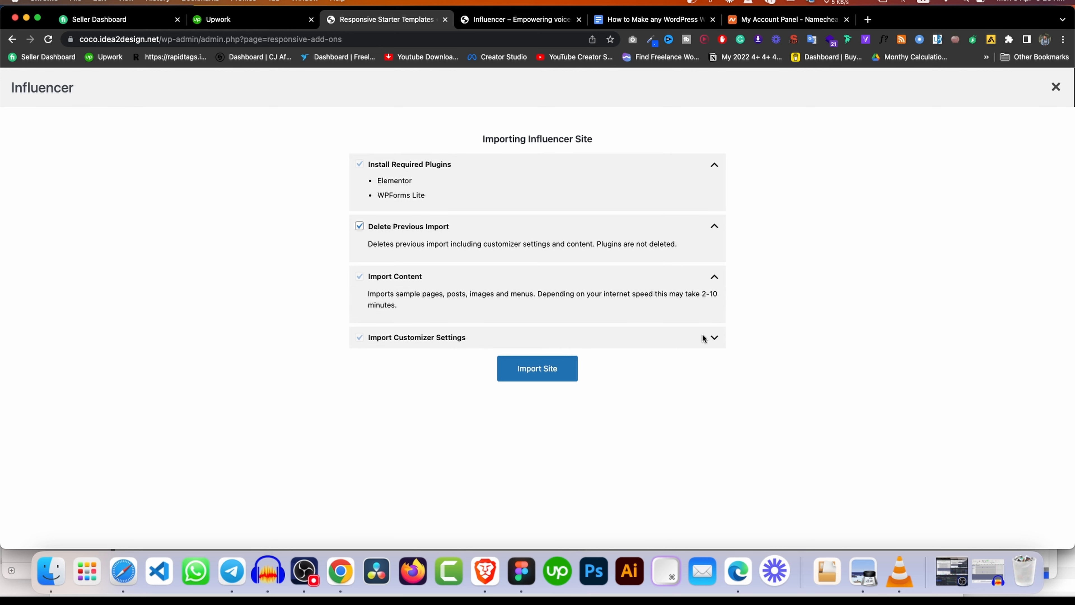
pyautogui.click(713, 338)
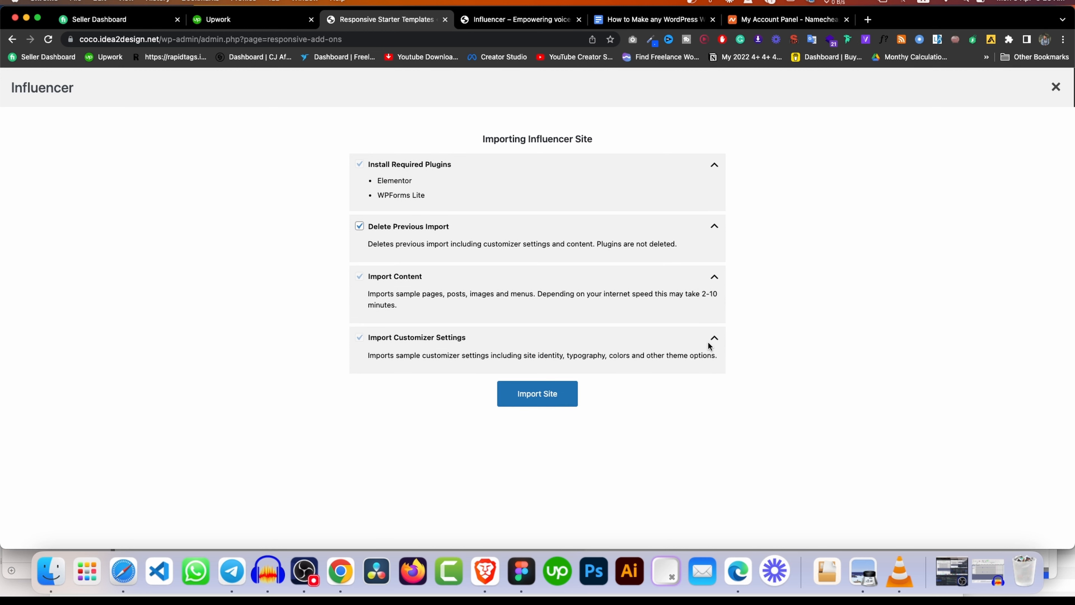
pyautogui.click(552, 394)
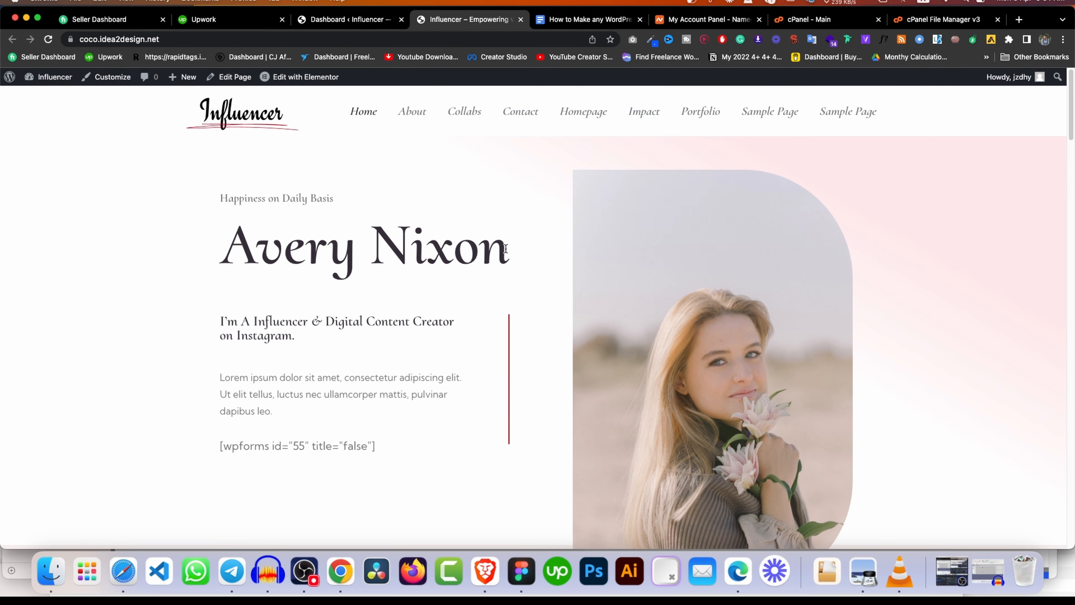
# Look over the imported Influencer homepage and open the admin Dashboard in its own tab.
pyautogui.scroll(-15, 451, 265)
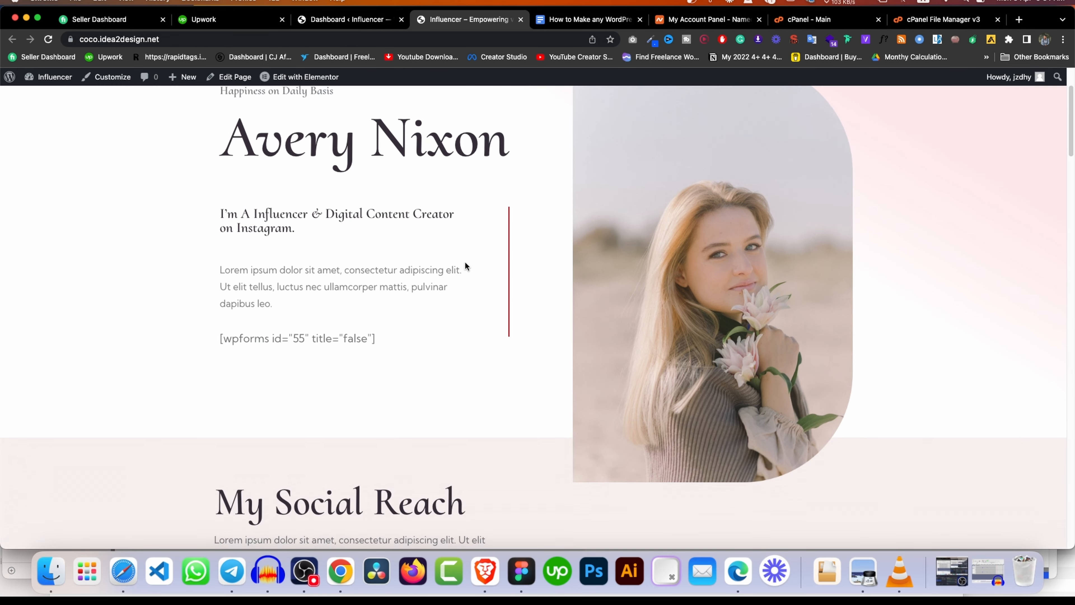
pyautogui.scroll(-10, 447, 260)
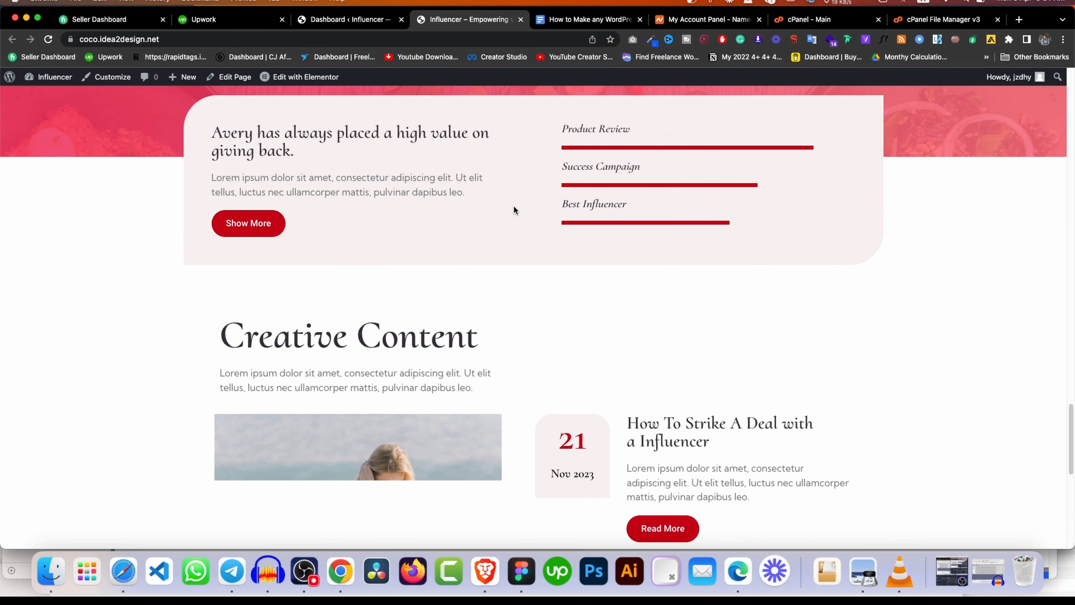
pyautogui.scroll(-10, 511, 209)
pyautogui.scroll(20, 539, 202)
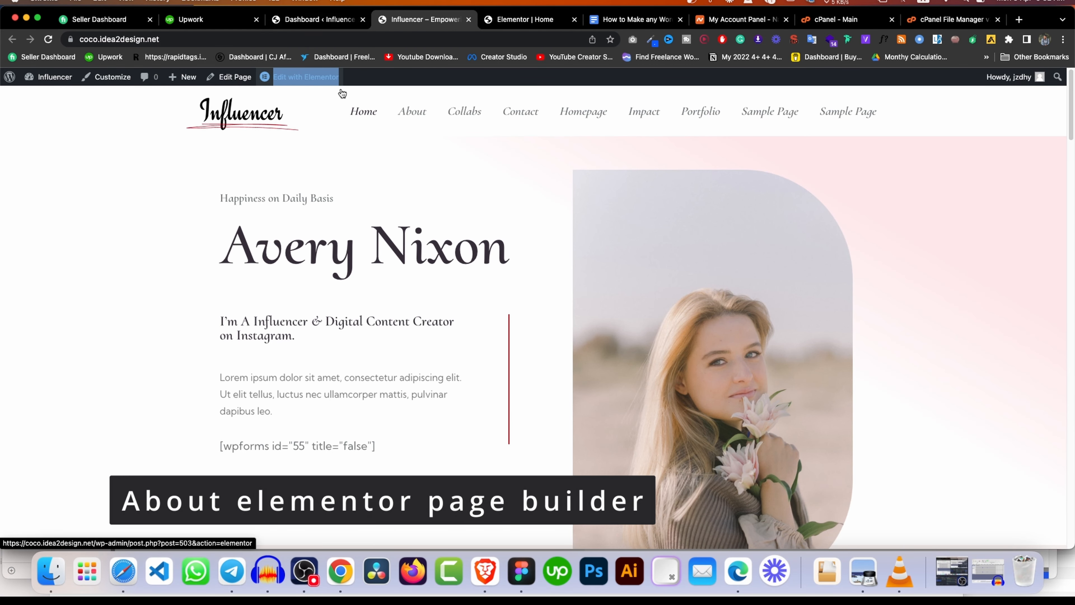
pyautogui.rightClick(54, 90)
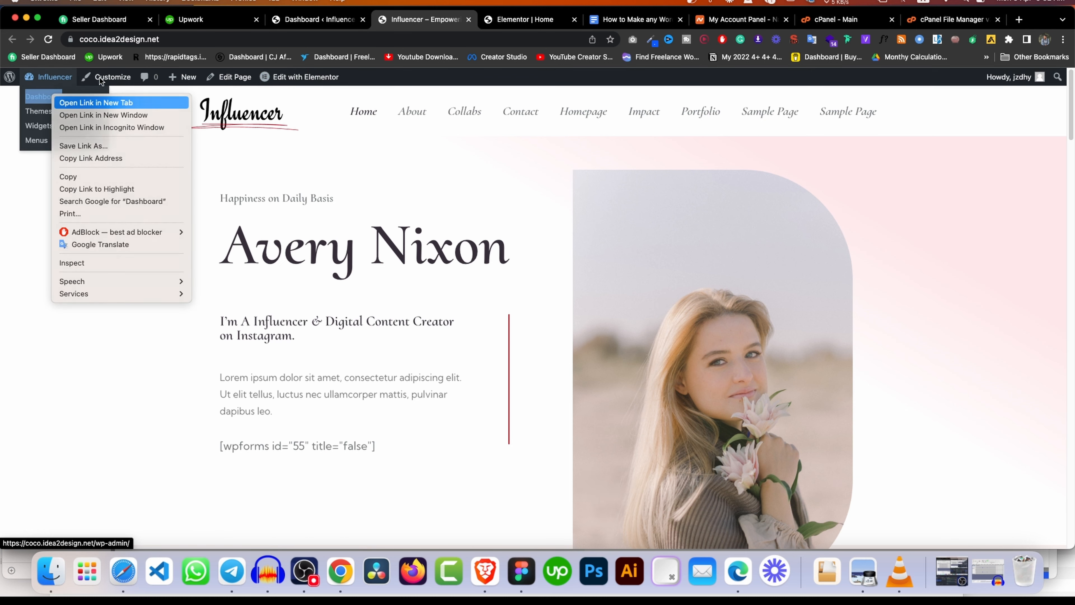
pyautogui.click(60, 102)
pyautogui.click(566, 20)
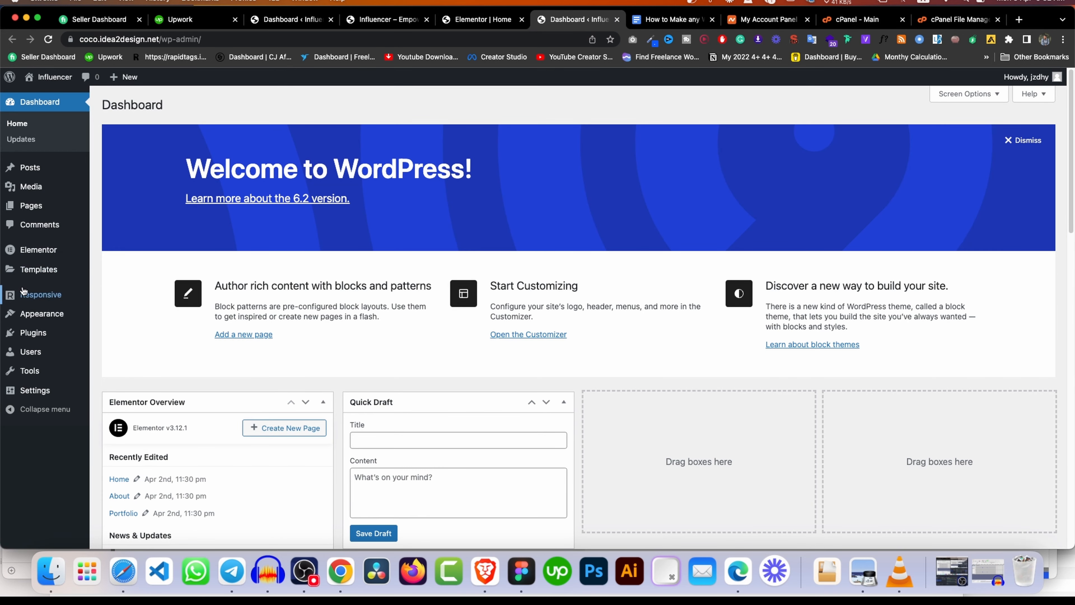
# Create and publish a new page titled 'Test' in a new tab, then open it with Elementor.
pyautogui.moveTo(56, 214)
pyautogui.rightClick(127, 223)
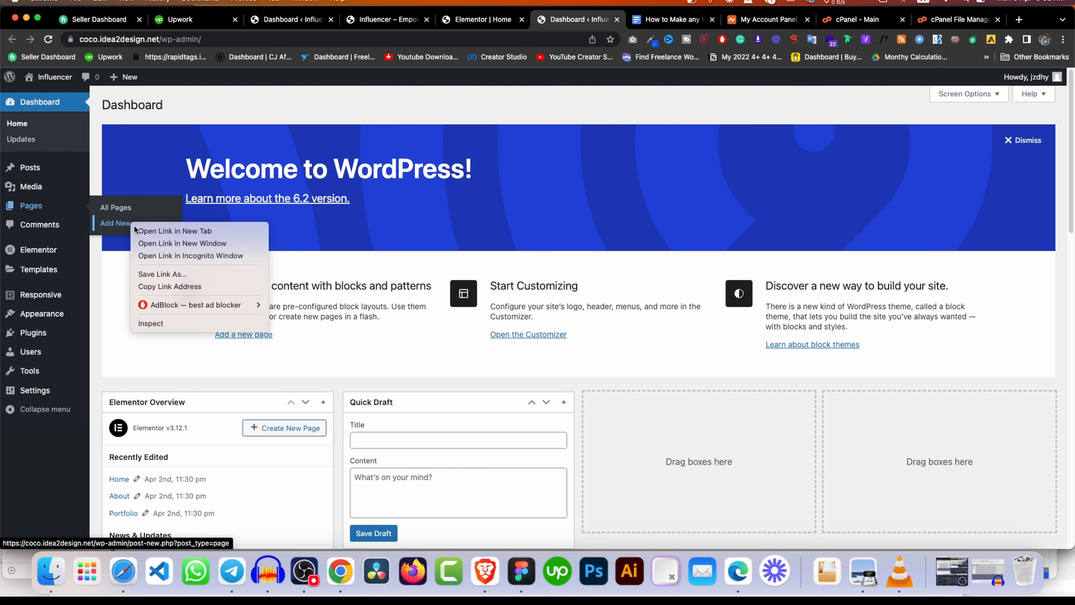
pyautogui.click(157, 231)
pyautogui.click(599, 25)
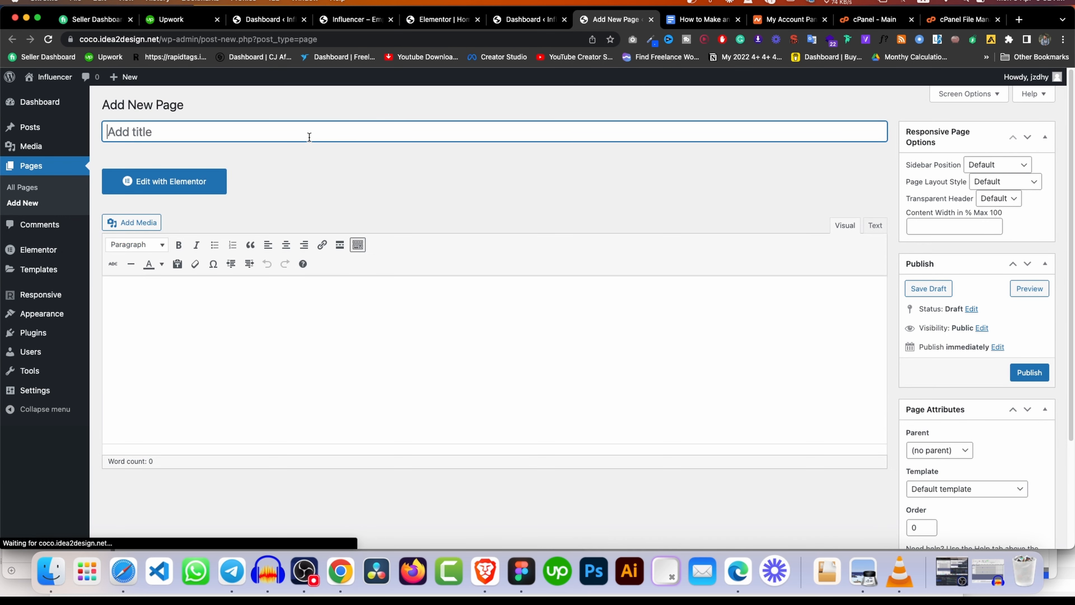
pyautogui.write('Test')
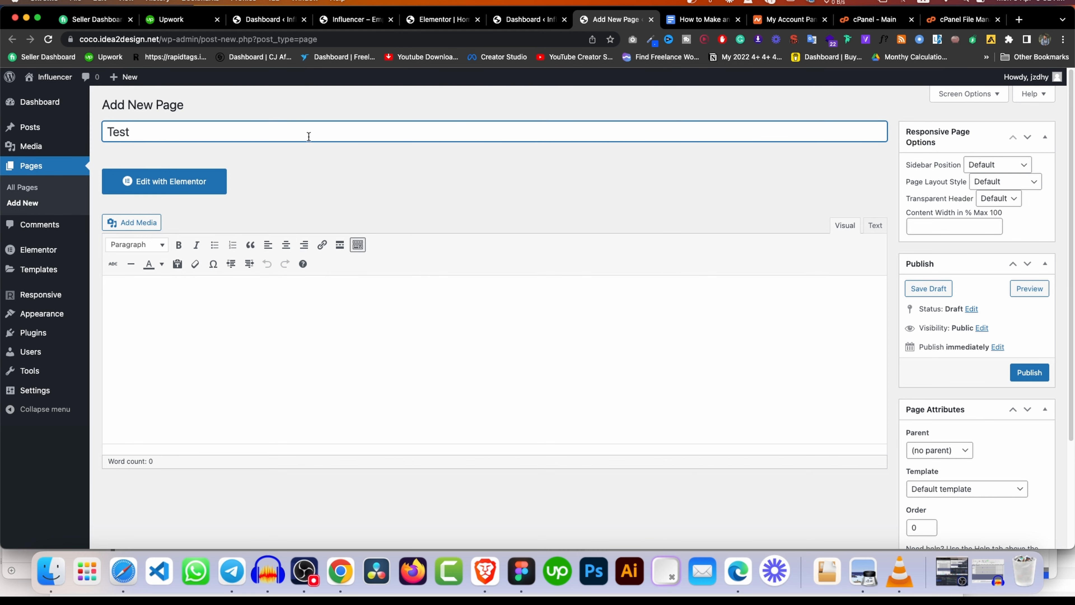
pyautogui.click(1033, 373)
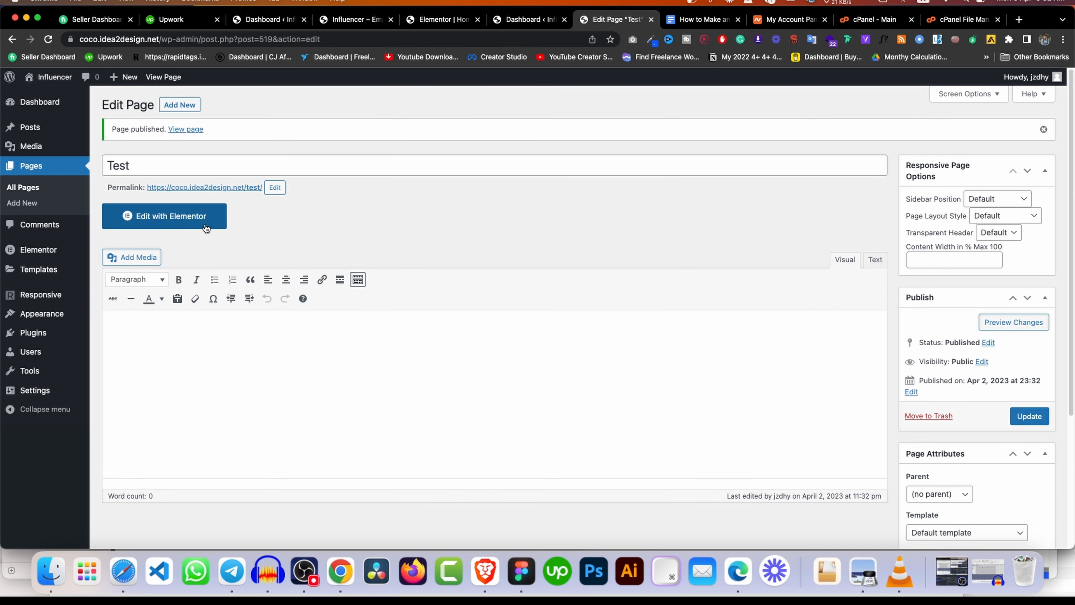
pyautogui.click(165, 219)
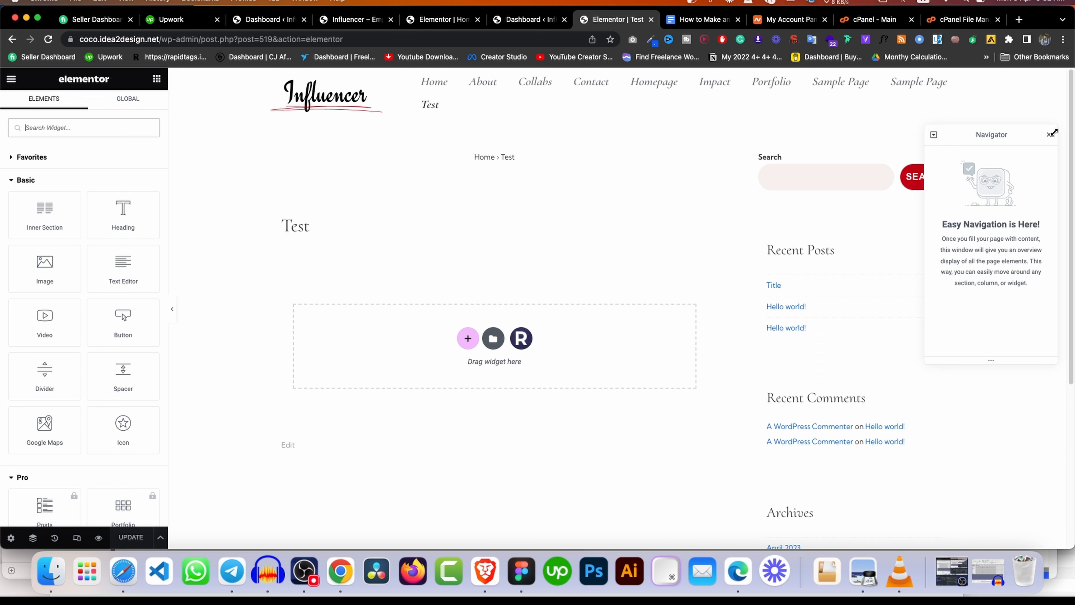
# Drop a Heading widget into the empty area and change its title to 'Add Your Heading Text dfhhdfj'.
pyautogui.click(1051, 133)
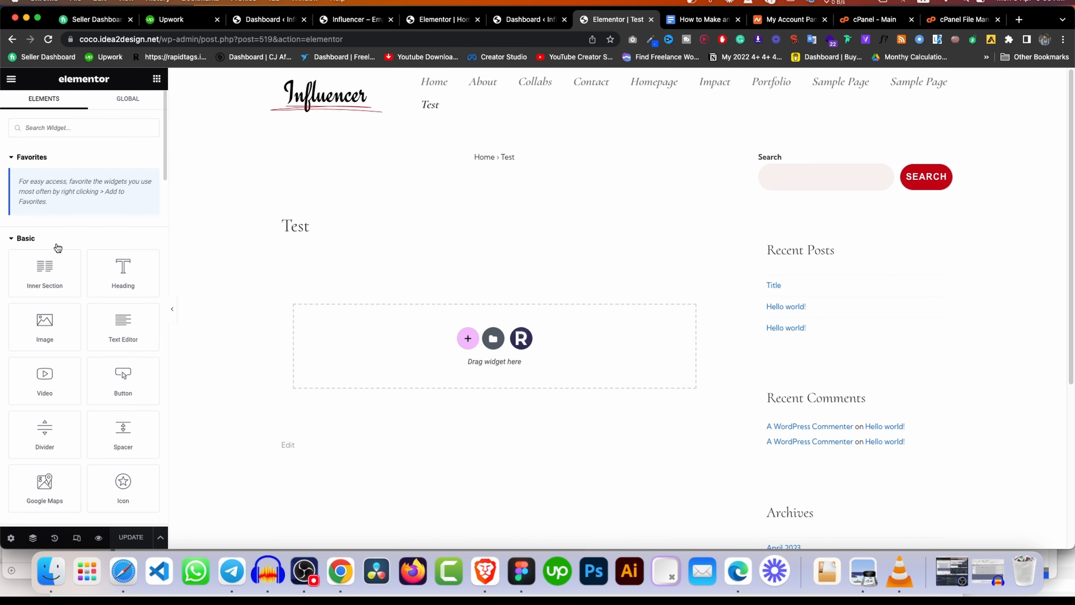
pyautogui.scroll(-10, 49, 240)
pyautogui.scroll(-10, 50, 240)
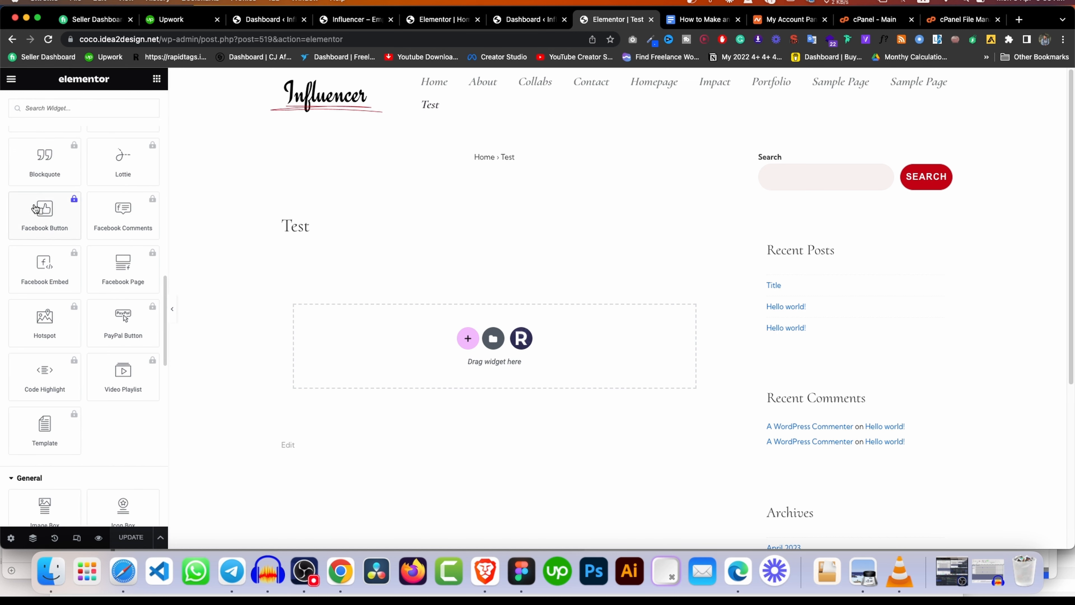
pyautogui.scroll(20, 42, 216)
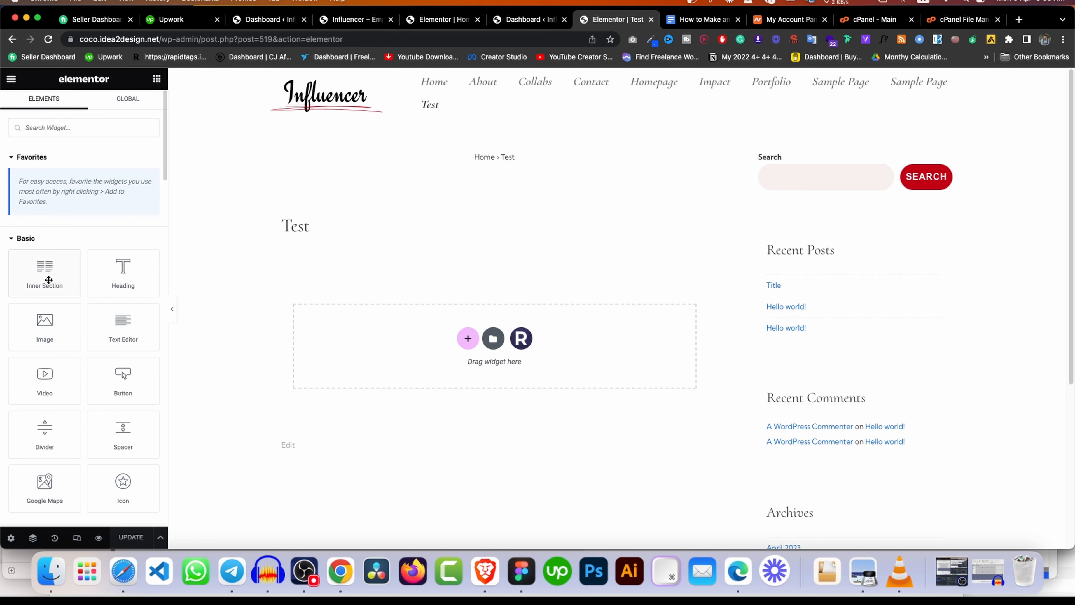
pyautogui.moveTo(46, 273)
pyautogui.mouseDown()
pyautogui.moveTo(453, 315)
pyautogui.moveTo(324, 327)
pyautogui.moveTo(50, 271)
pyautogui.mouseUp()
pyautogui.moveTo(123, 271); pyautogui.dragTo(406, 320)
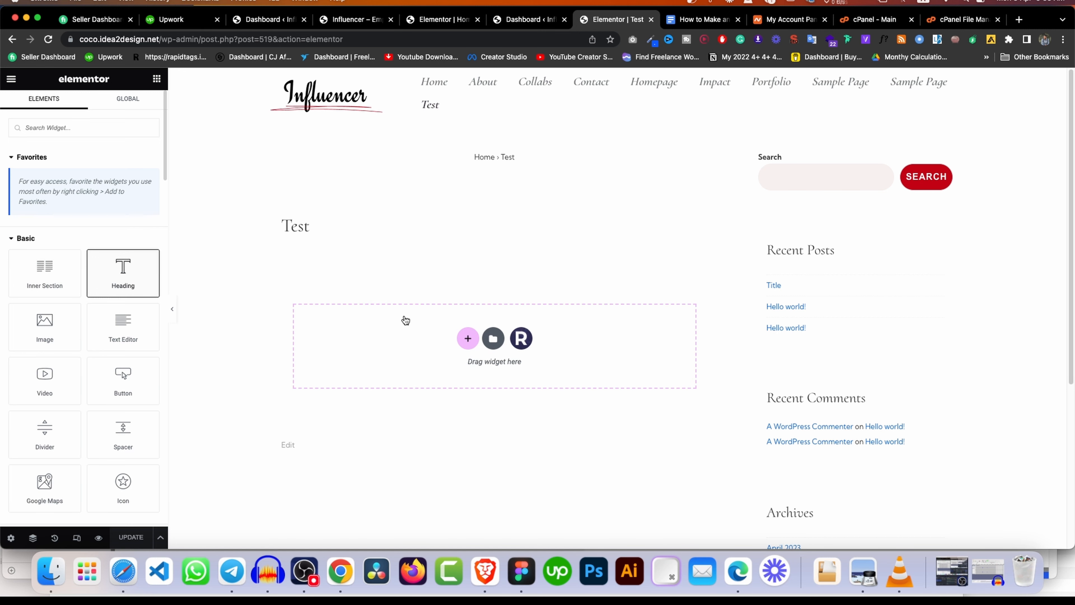
pyautogui.click(118, 199)
pyautogui.press('BackSpace')
pyautogui.press('BackSpace')
pyautogui.press('BackSpace')
pyautogui.press('BackSpace')
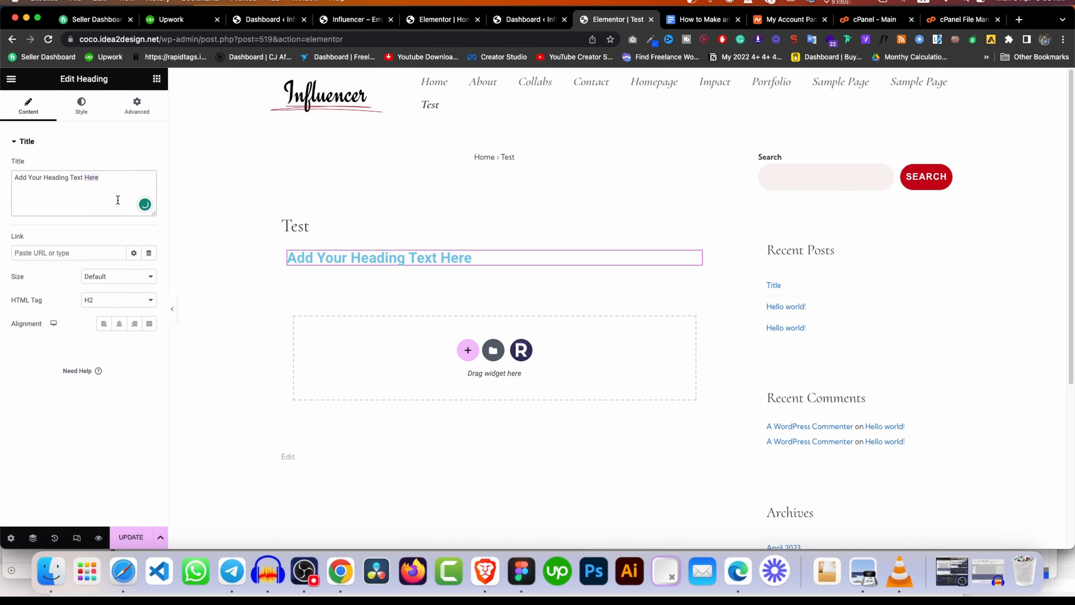
pyautogui.write('dfhhdfj')
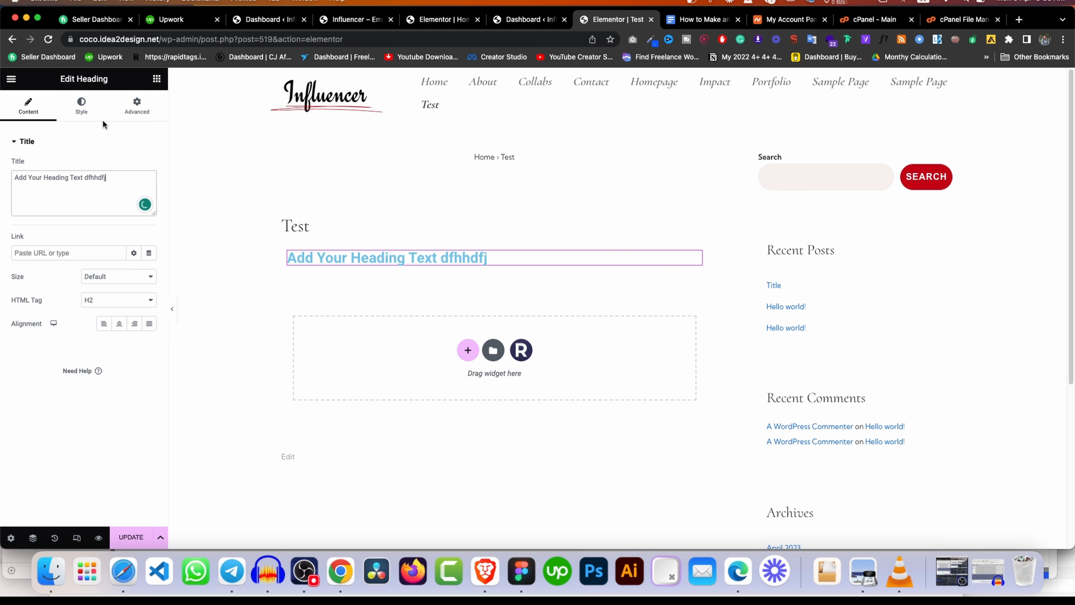
# Review the heading's Style and Advanced options, keeping blend mode Normal, then return to the widget list.
pyautogui.click(82, 108)
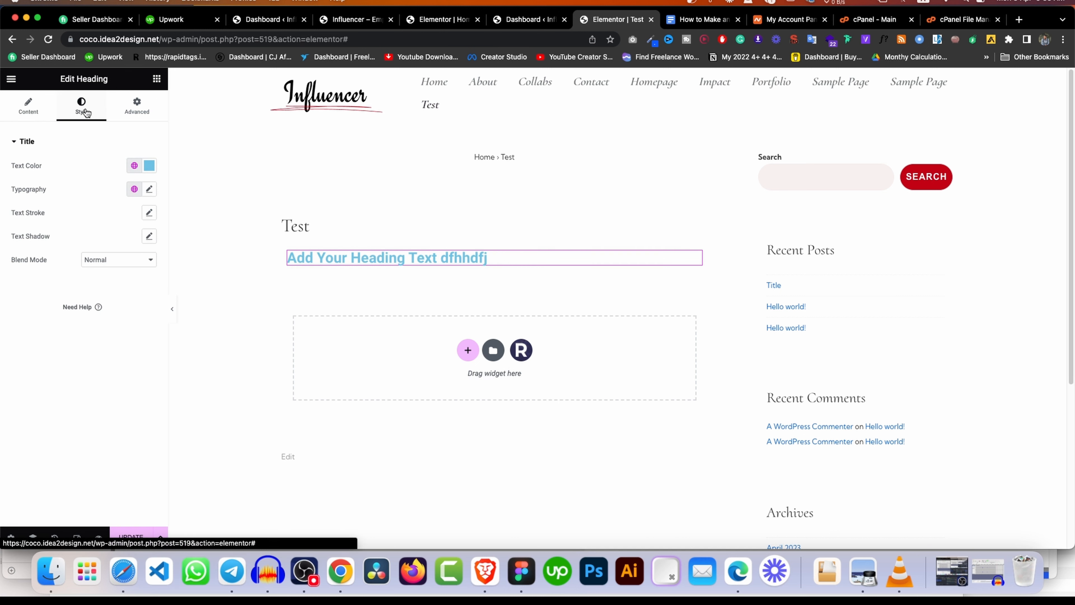
pyautogui.click(142, 115)
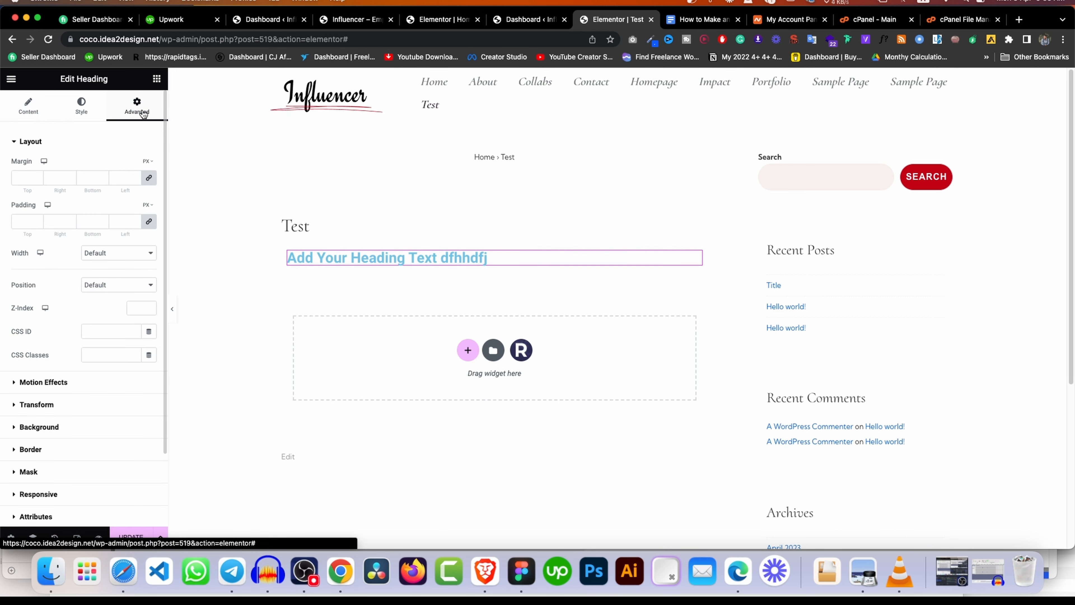
pyautogui.click(14, 111)
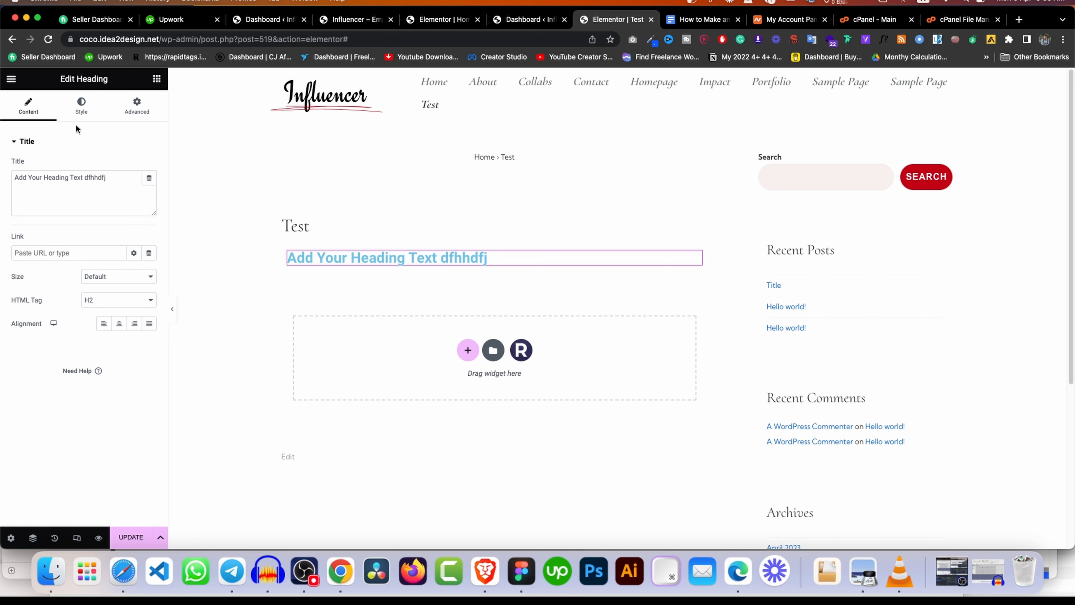
pyautogui.click(81, 110)
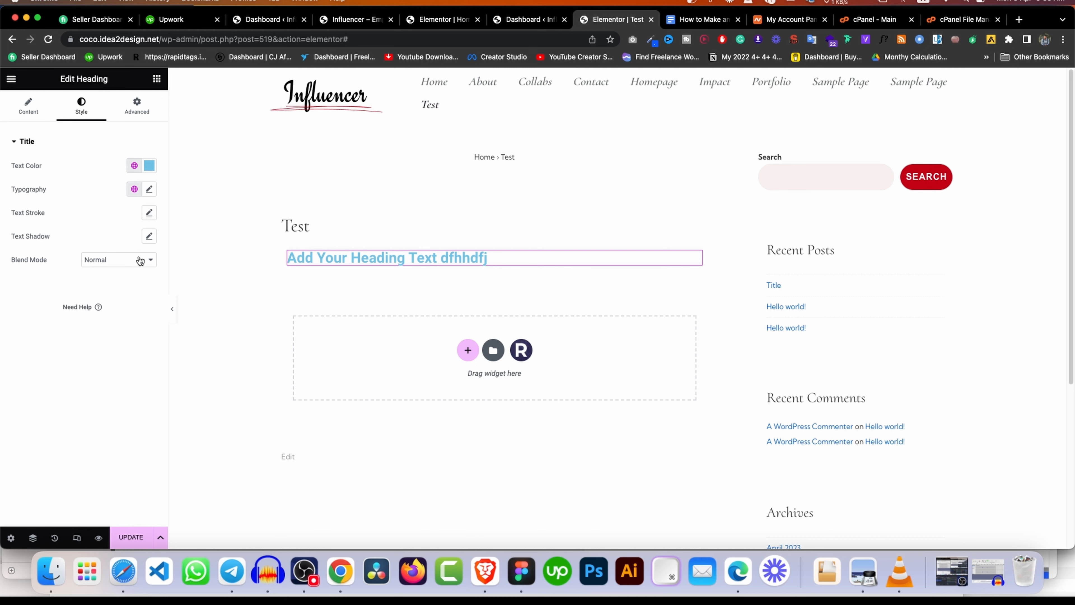
pyautogui.click(123, 262)
pyautogui.click(42, 282)
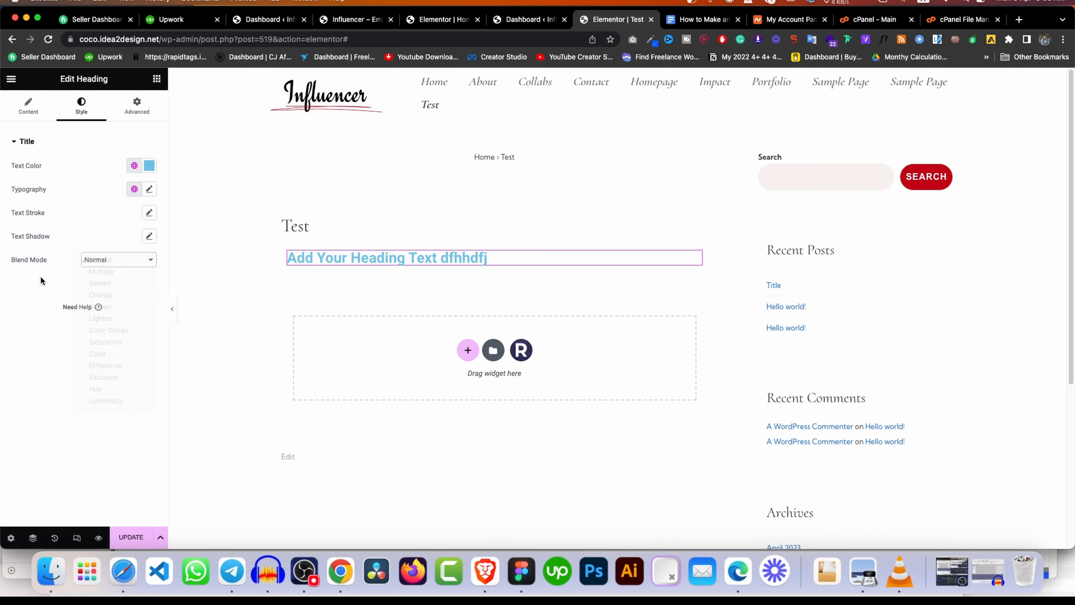
pyautogui.click(139, 109)
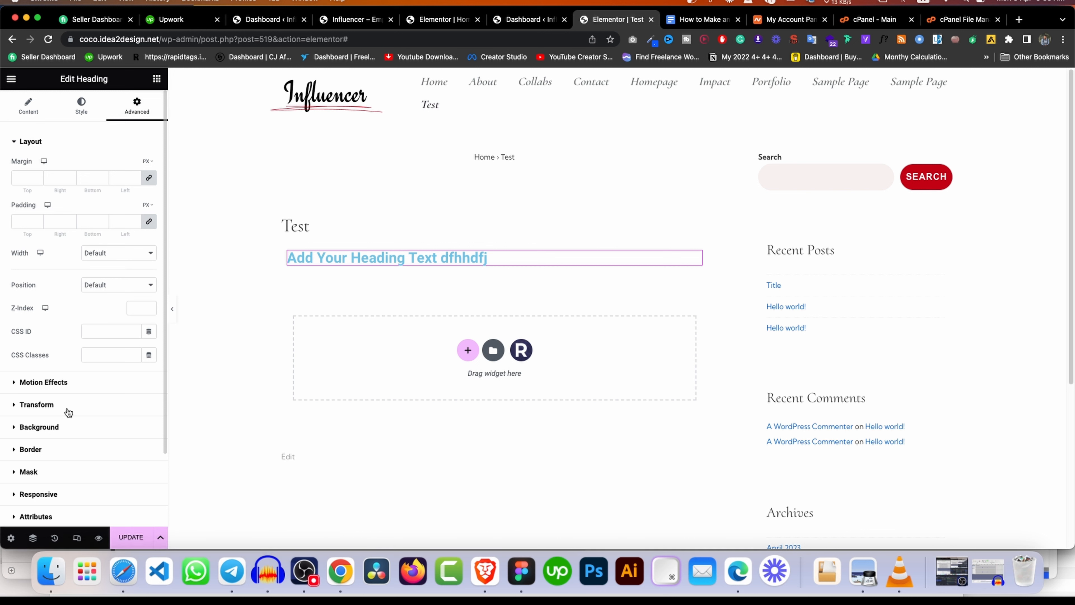
pyautogui.click(60, 404)
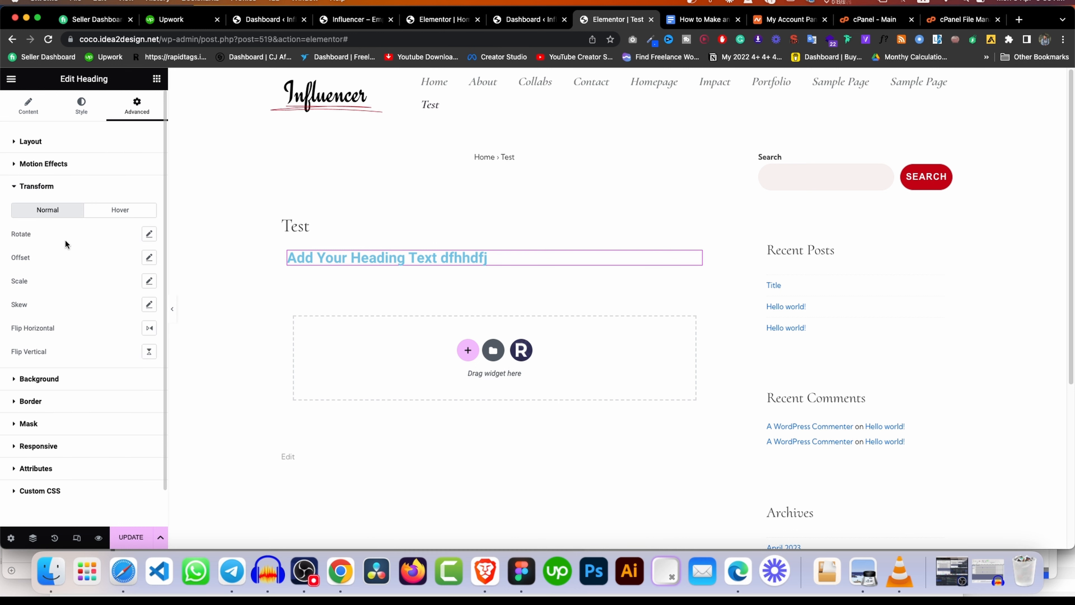
pyautogui.click(61, 165)
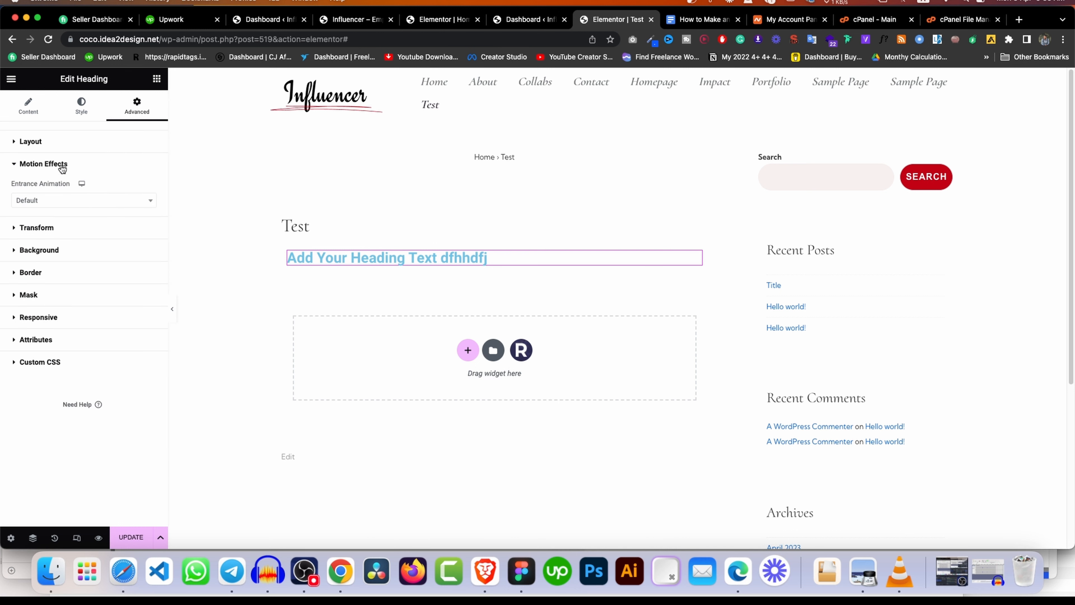
pyautogui.click(50, 317)
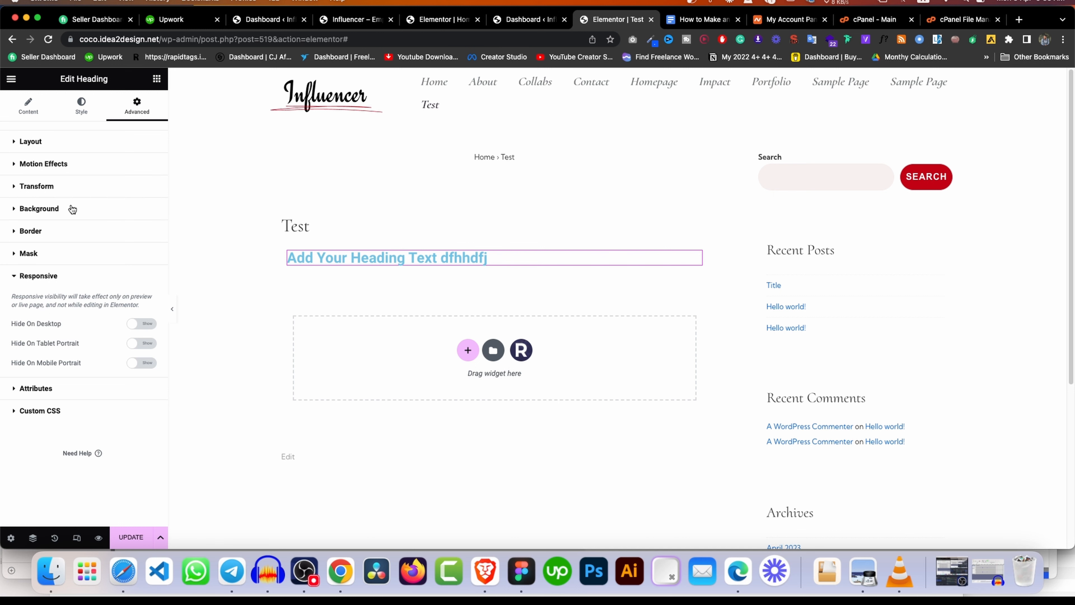
pyautogui.click(30, 108)
pyautogui.click(156, 79)
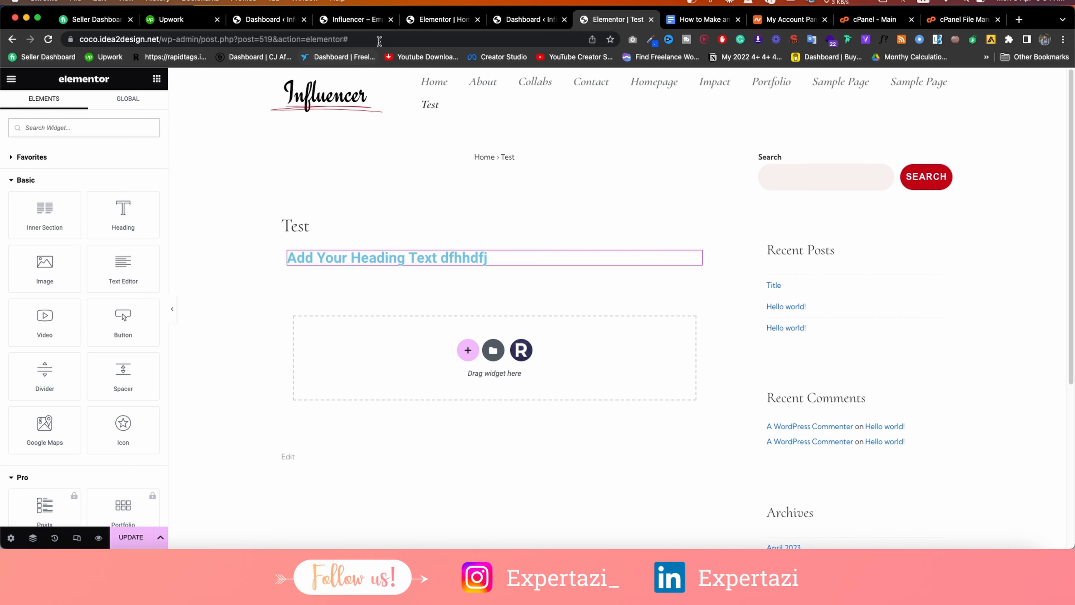
# In Elementor Settings > Features, set Flexbox Container to Active and save the changes.
pyautogui.click(281, 21)
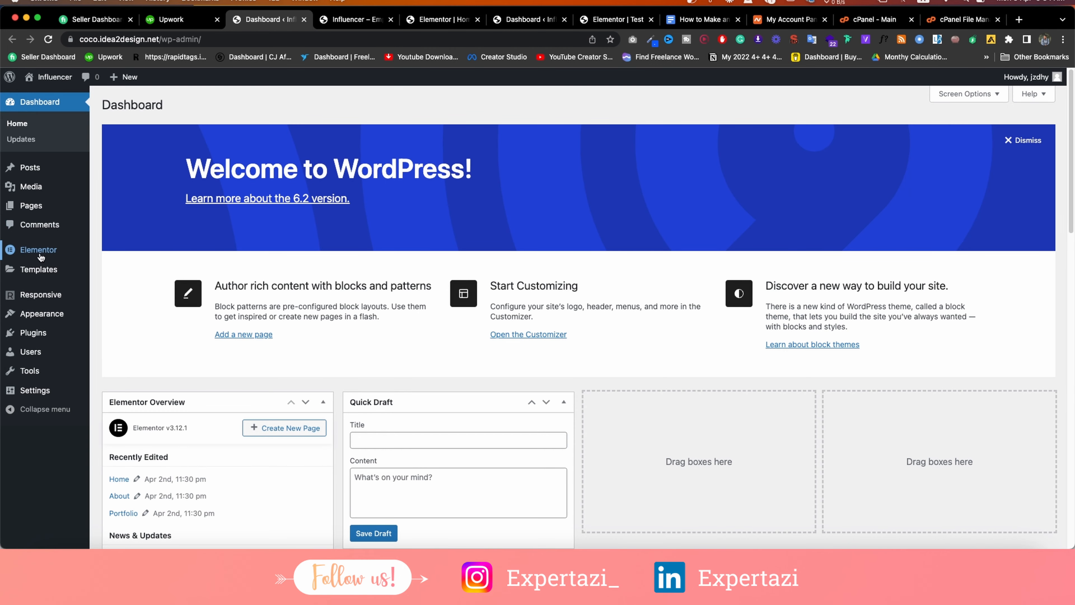
pyautogui.moveTo(38, 250)
pyautogui.click(117, 254)
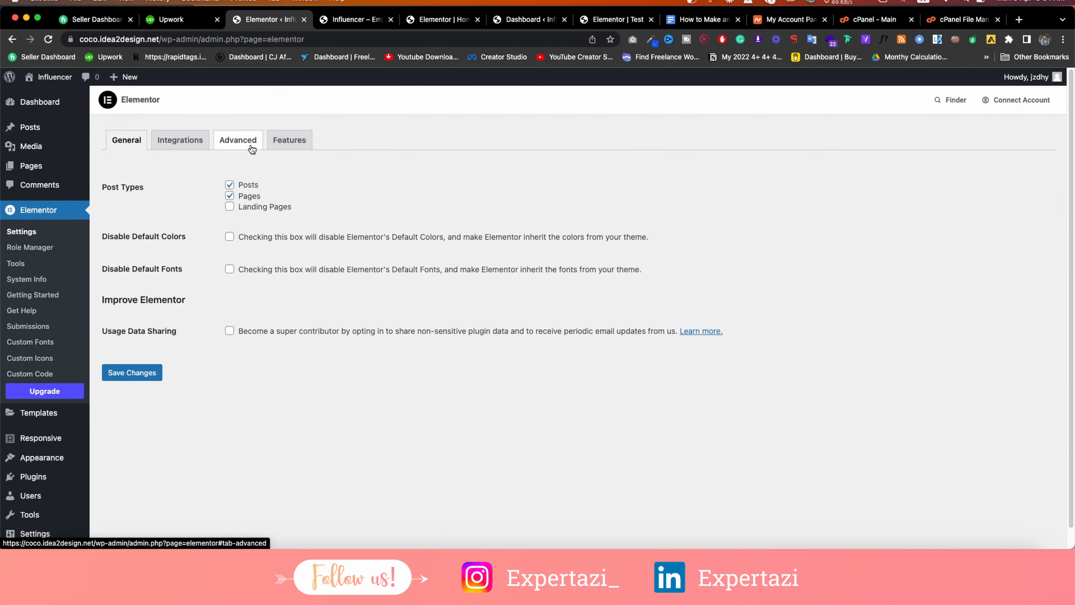
pyautogui.click(289, 141)
pyautogui.scroll(-5, 322, 255)
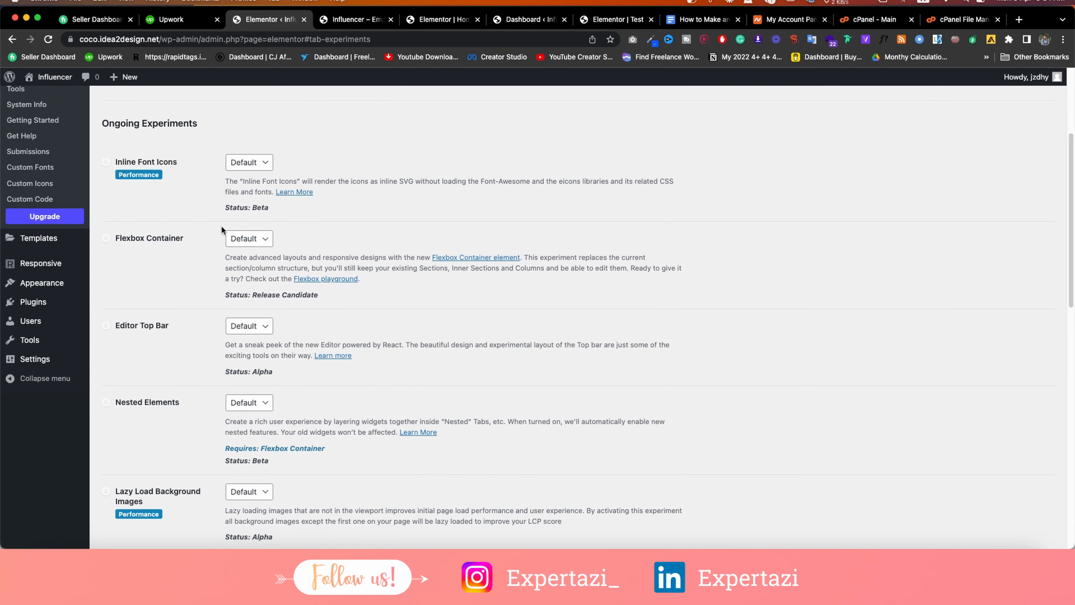
pyautogui.click(249, 238)
pyautogui.click(245, 252)
pyautogui.scroll(-15, 239, 263)
pyautogui.click(140, 490)
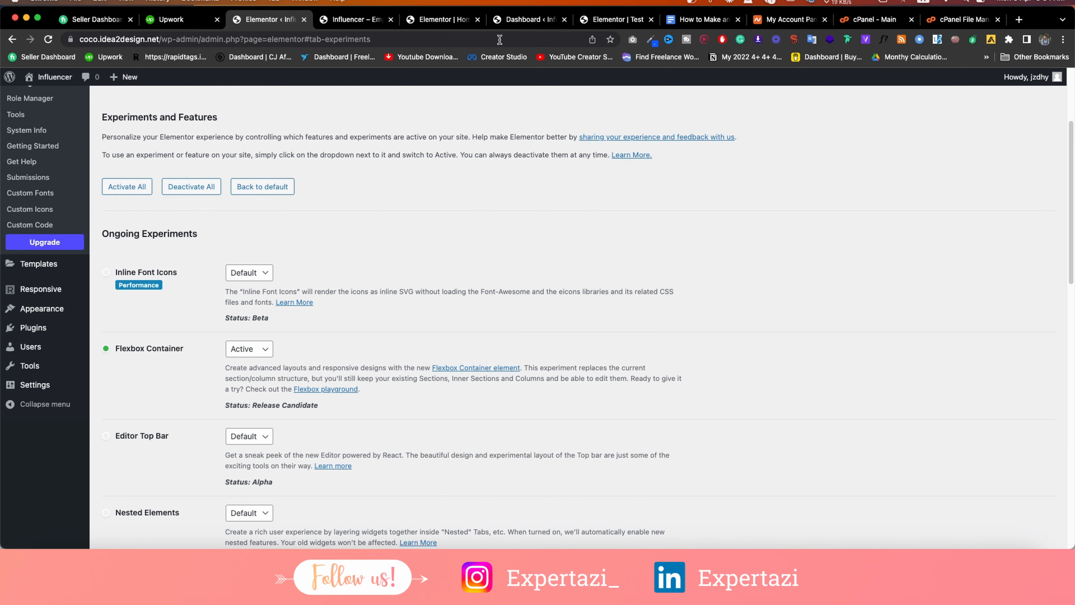
# Close the Home page editor tab and return to the Test page editor.
pyautogui.click(465, 22)
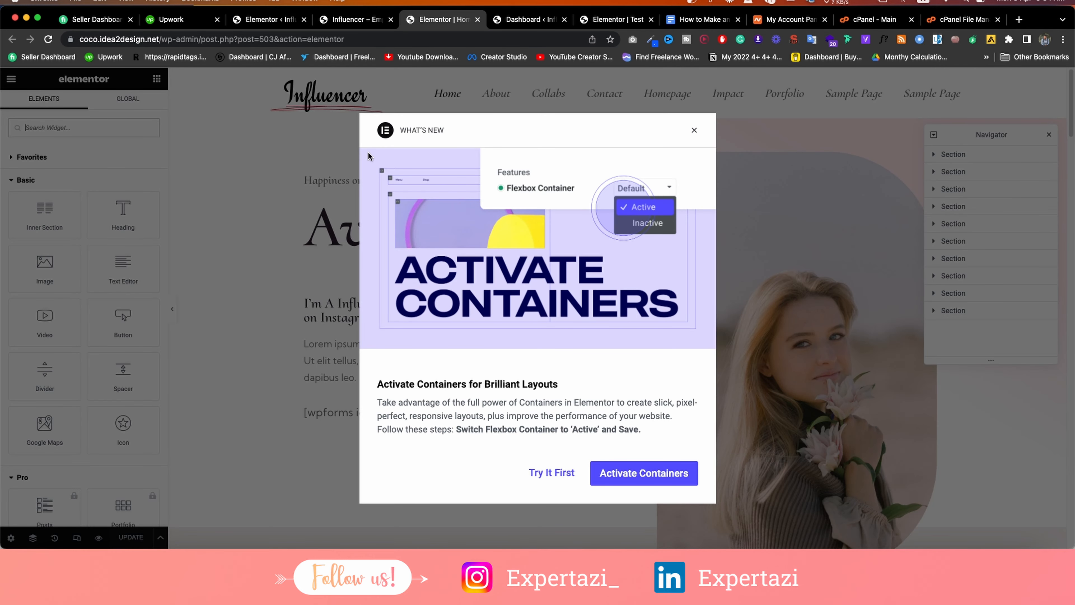
pyautogui.click(477, 20)
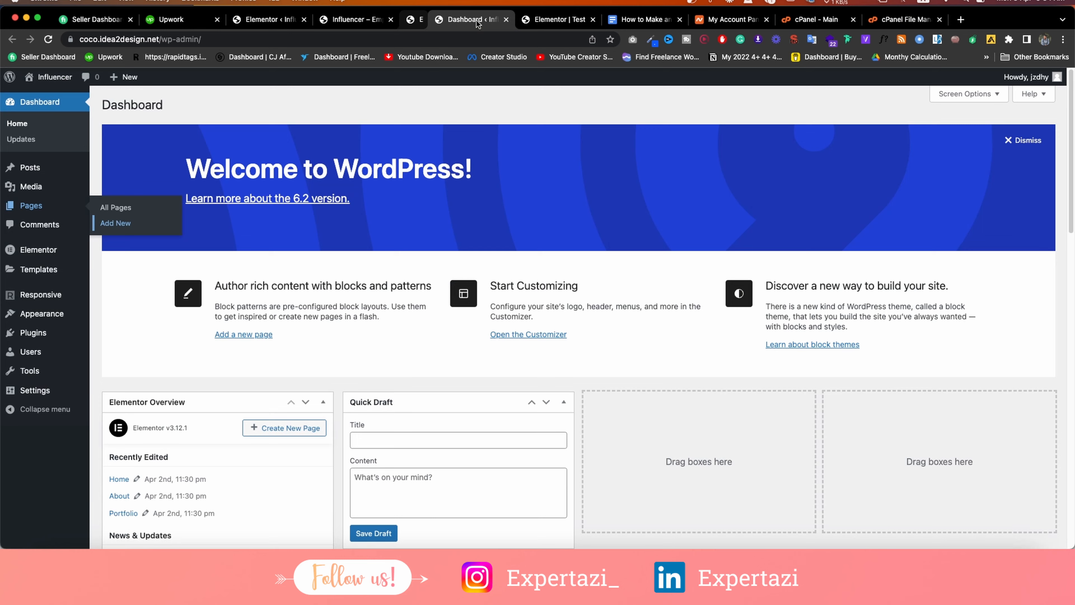
pyautogui.click(521, 20)
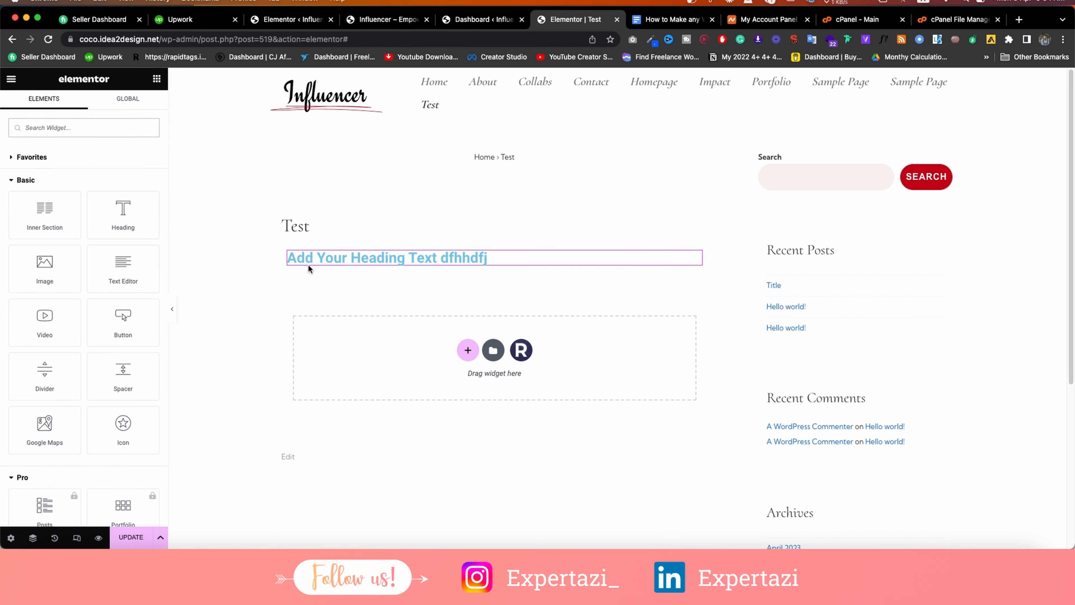
# Add an Image widget above the heading showing the woman's portrait from the Media Library.
pyautogui.moveTo(34, 272); pyautogui.dragTo(330, 255)
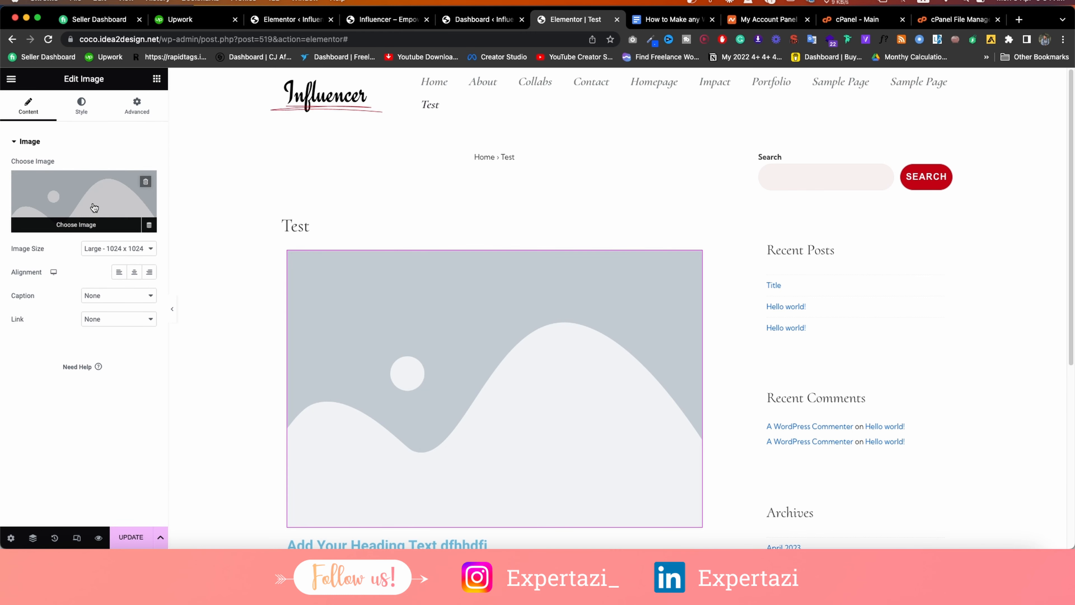
pyautogui.click(94, 207)
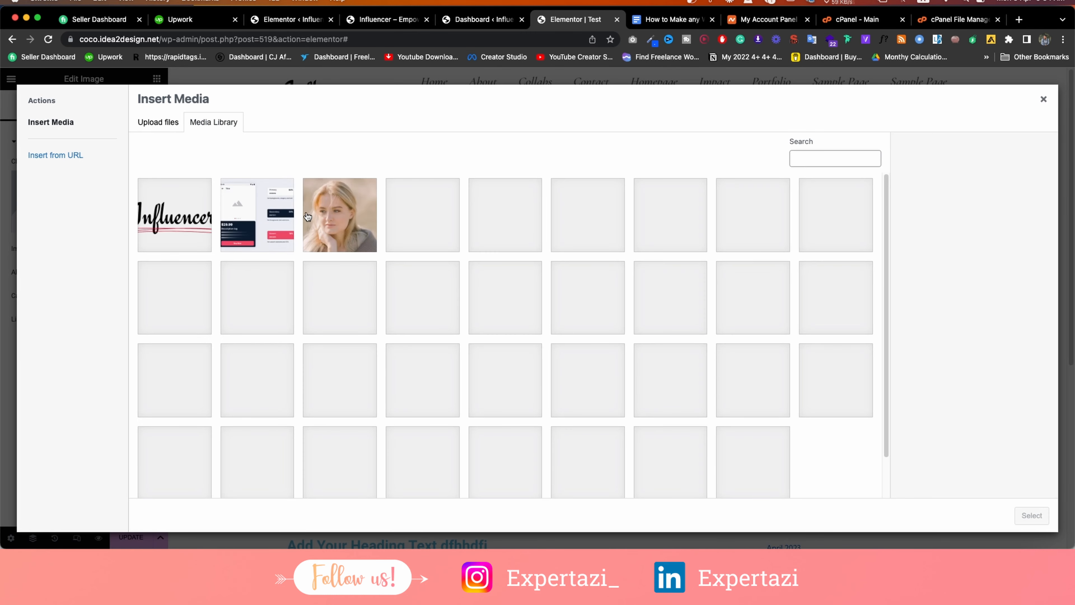
pyautogui.click(321, 224)
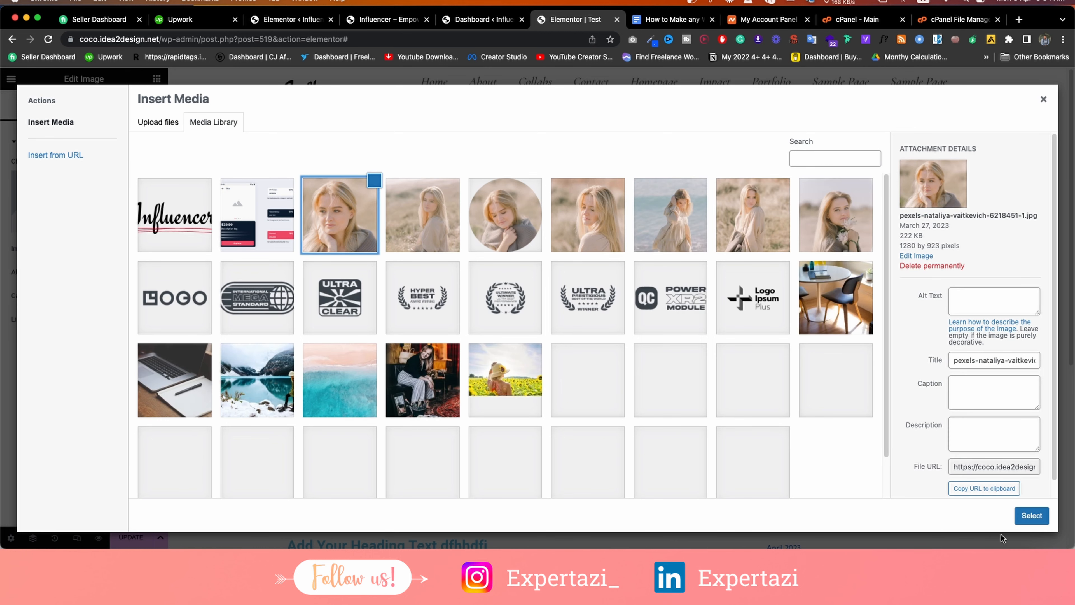
pyautogui.click(1029, 515)
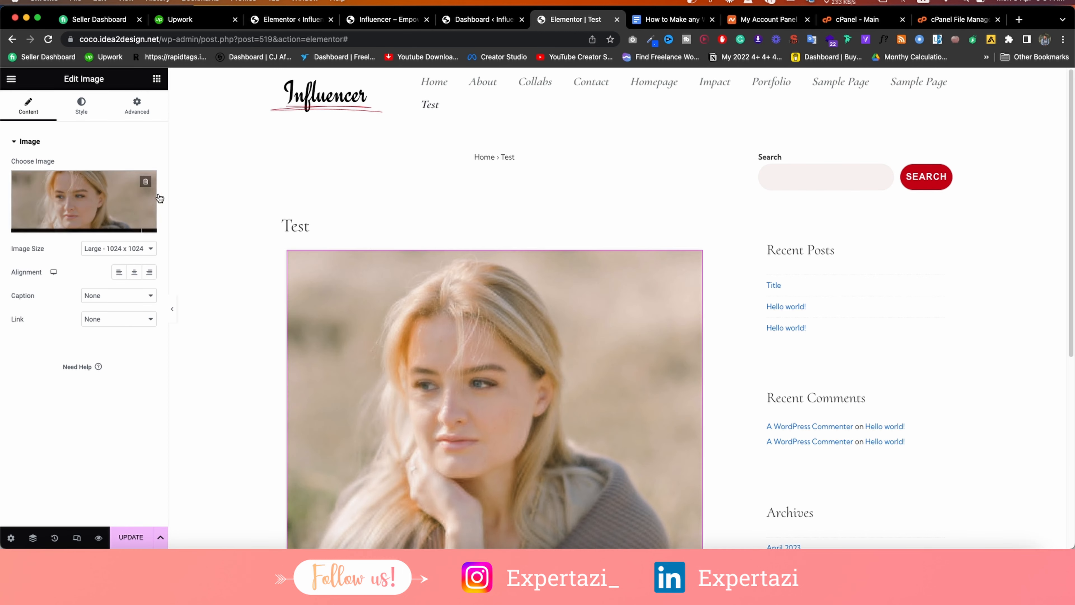
pyautogui.scroll(-5, 479, 283)
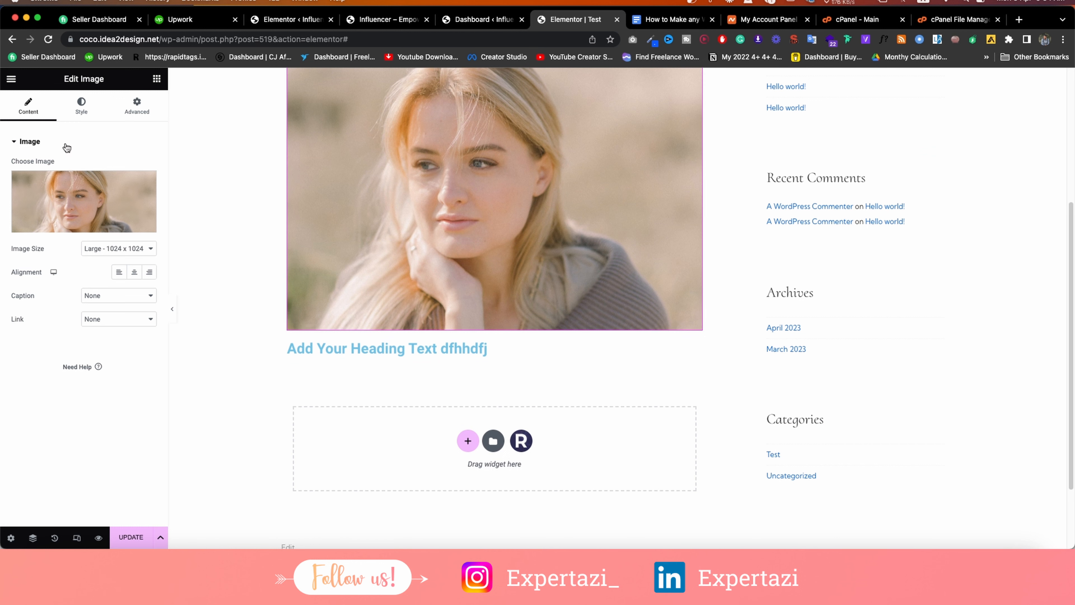
pyautogui.click(74, 111)
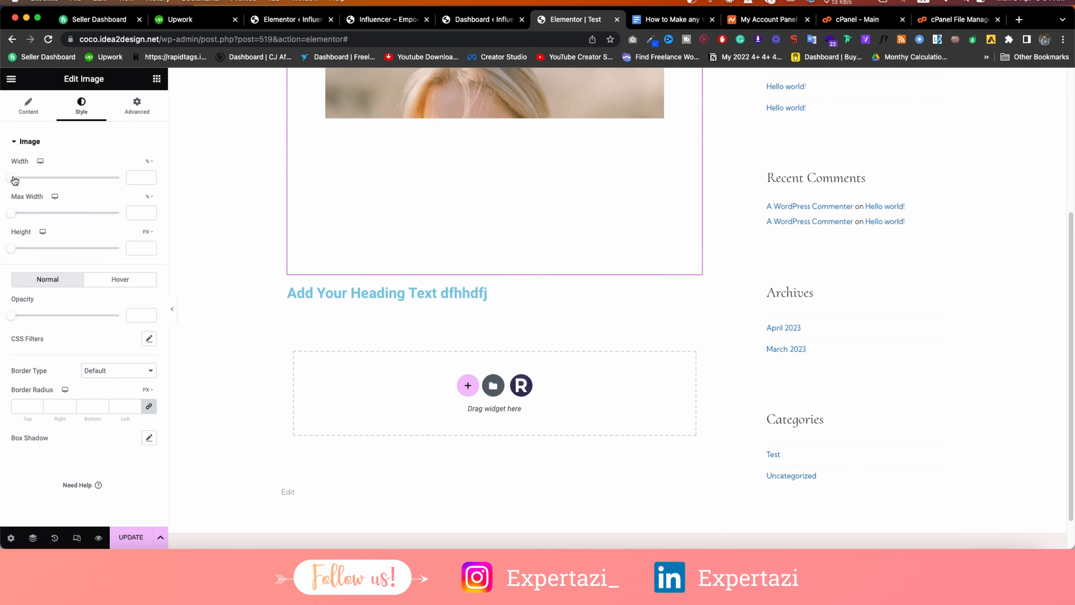
# Set the photo to 54% width and 46% max width, leaving Height empty.
pyautogui.moveTo(14, 180); pyautogui.dragTo(69, 178)
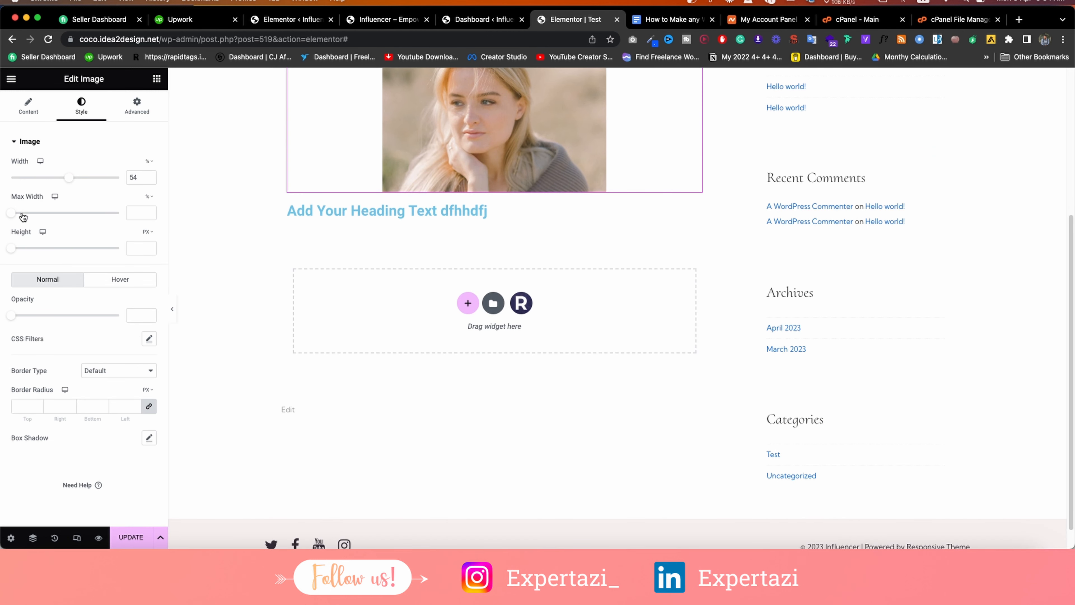
pyautogui.moveTo(23, 216); pyautogui.dragTo(64, 220)
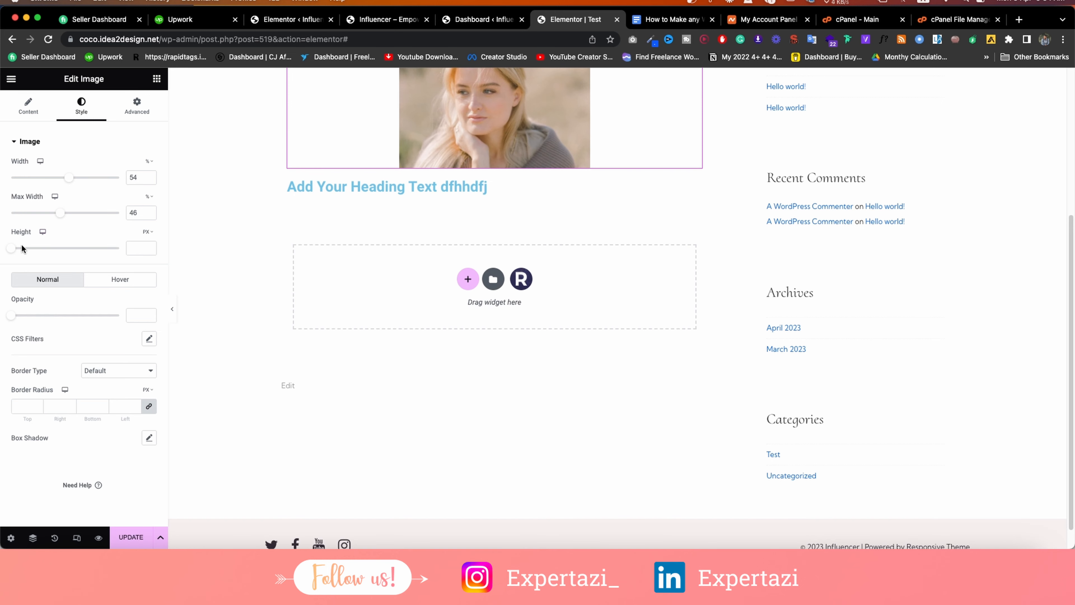
pyautogui.moveTo(8, 249)
pyautogui.mouseDown()
pyautogui.moveTo(147, 245)
pyautogui.moveTo(18, 249)
pyautogui.mouseUp()
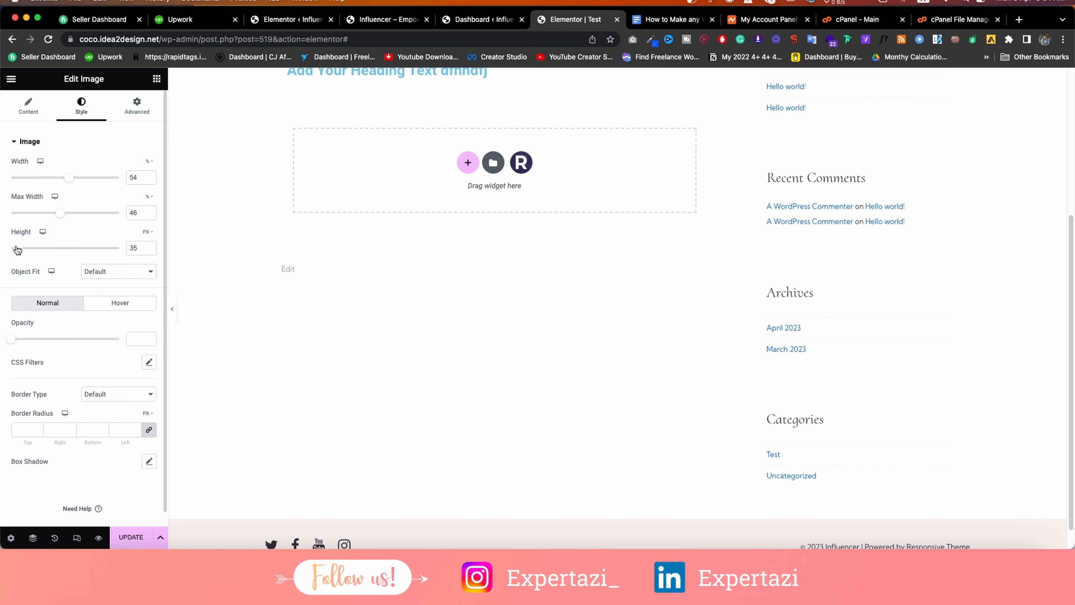
pyautogui.click(149, 251)
pyautogui.click(148, 251)
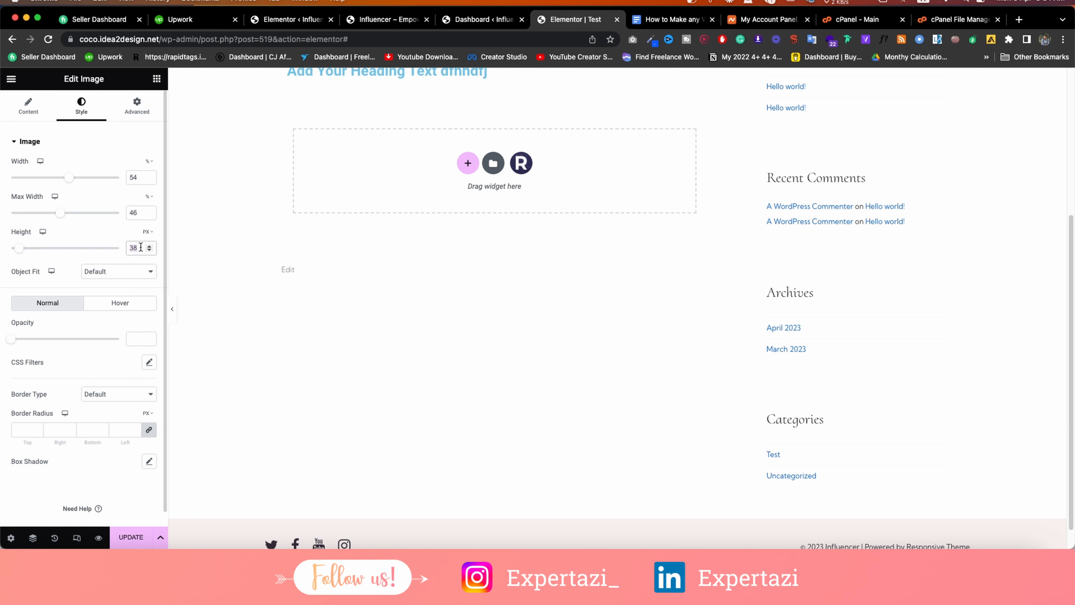
pyautogui.press('BackSpace')
pyautogui.press('BackSpace')
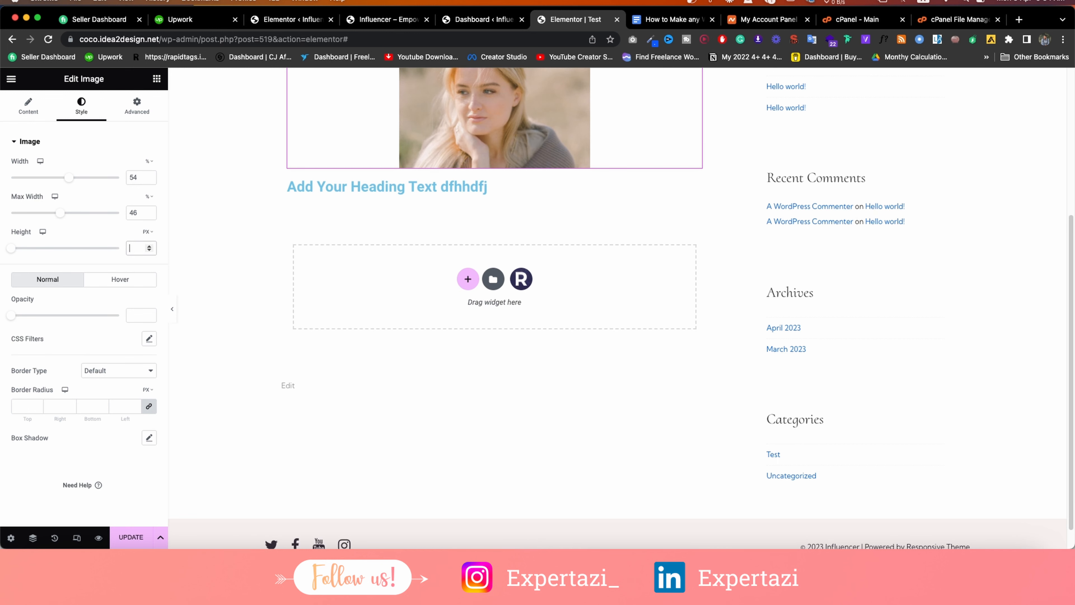
pyautogui.click(92, 234)
pyautogui.scroll(3, 418, 269)
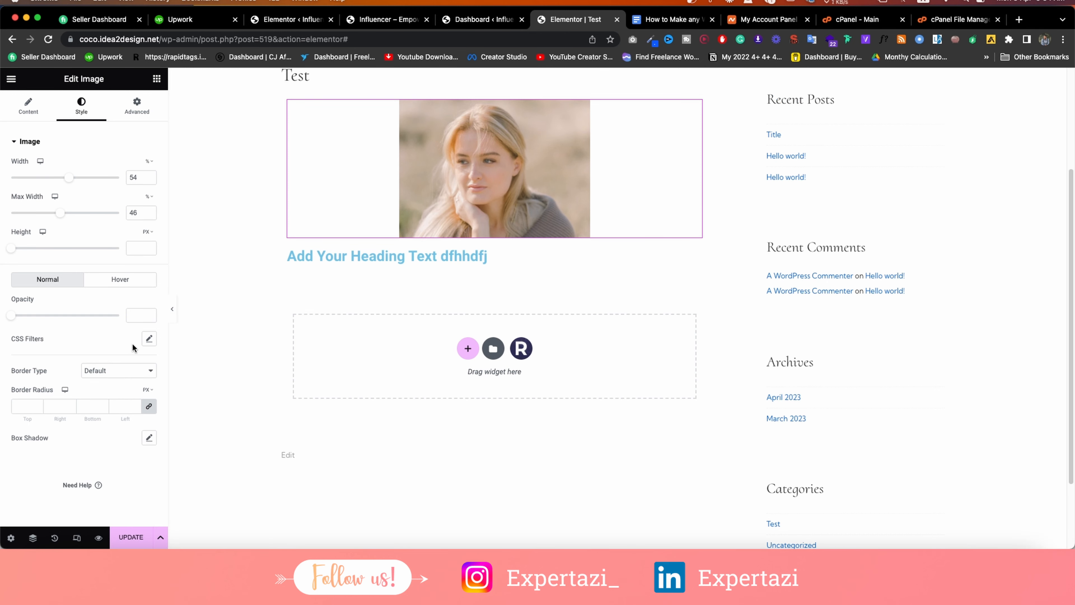
# Try blur, brightness and contrast CSS filters on the photo, then reset them to default.
pyautogui.click(149, 339)
pyautogui.moveTo(19, 375)
pyautogui.mouseDown()
pyautogui.moveTo(86, 377)
pyautogui.moveTo(46, 376)
pyautogui.moveTo(58, 374)
pyautogui.mouseUp()
pyautogui.moveTo(66, 410)
pyautogui.mouseDown()
pyautogui.moveTo(89, 406)
pyautogui.moveTo(78, 406)
pyautogui.mouseUp()
pyautogui.moveTo(64, 443)
pyautogui.mouseDown()
pyautogui.moveTo(82, 441)
pyautogui.moveTo(69, 439)
pyautogui.mouseUp()
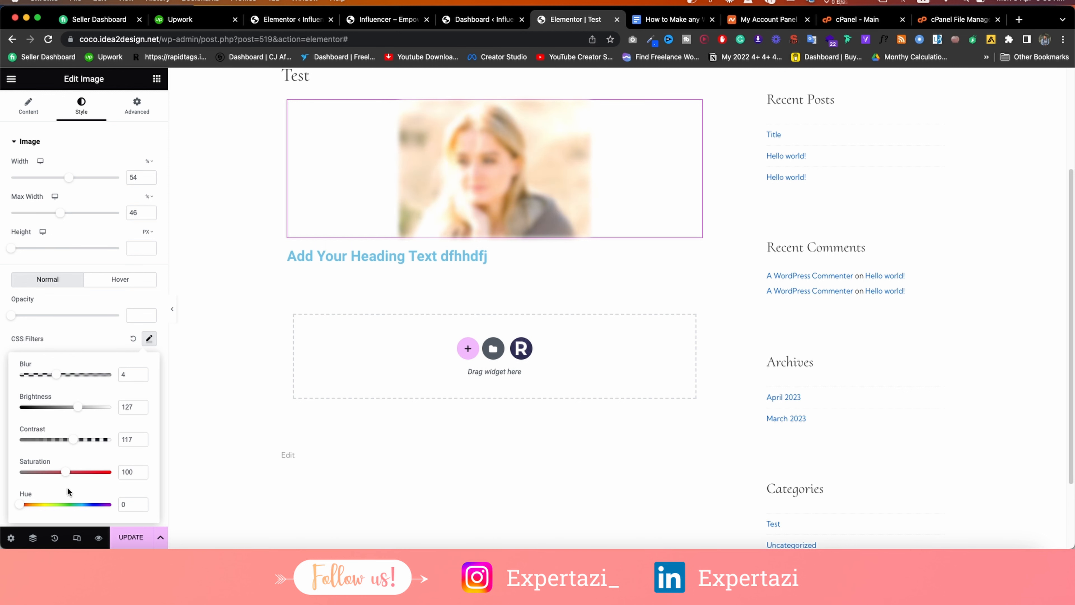
pyautogui.click(93, 341)
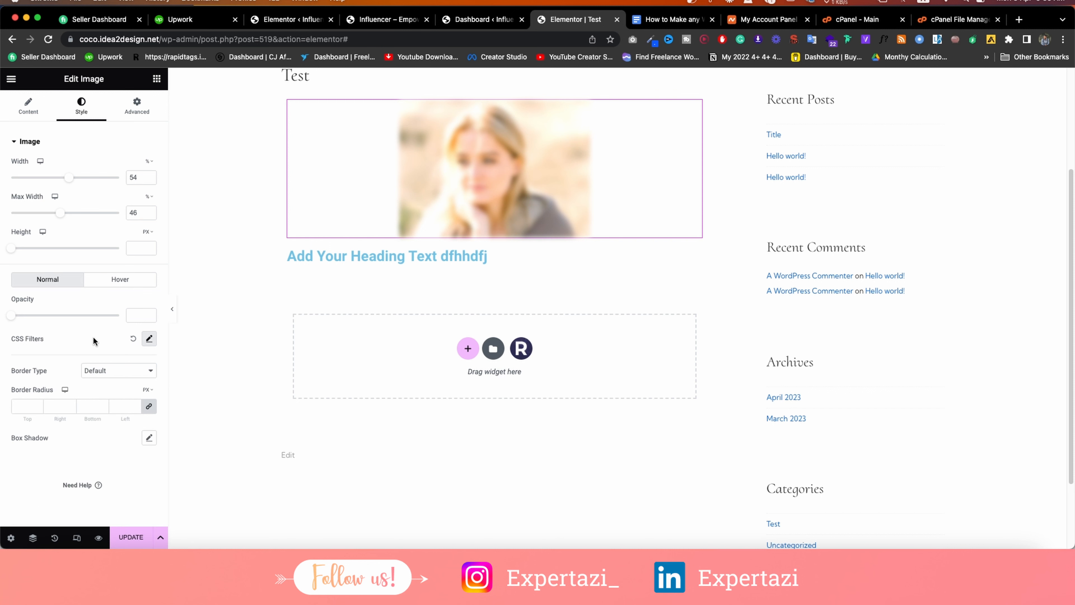
pyautogui.click(134, 340)
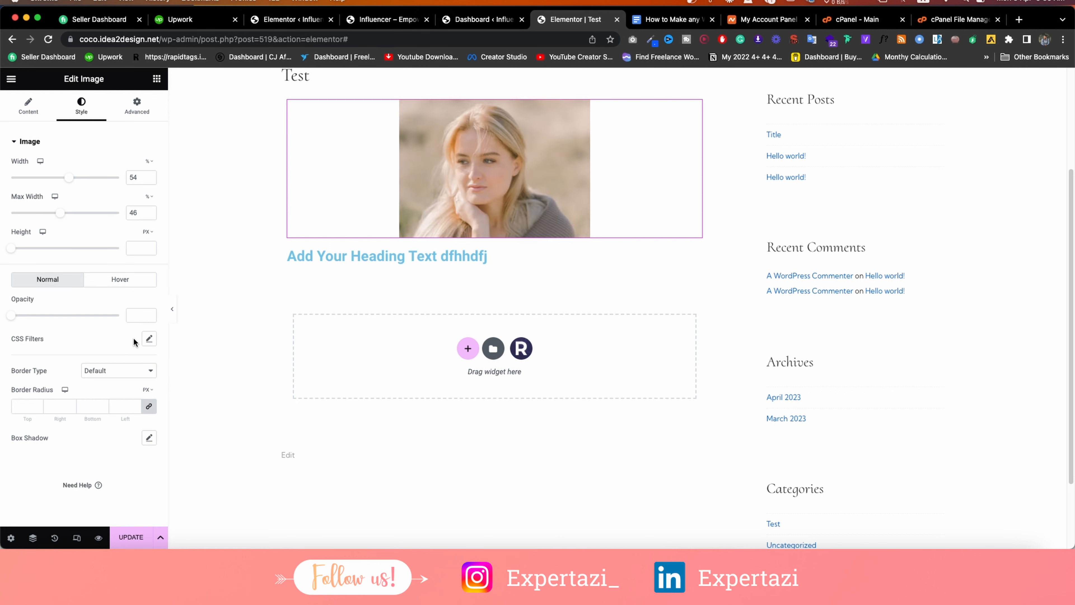
# Give the photo a Solid border type, review its Content and Advanced settings, then return to widgets.
pyautogui.click(123, 372)
pyautogui.click(114, 394)
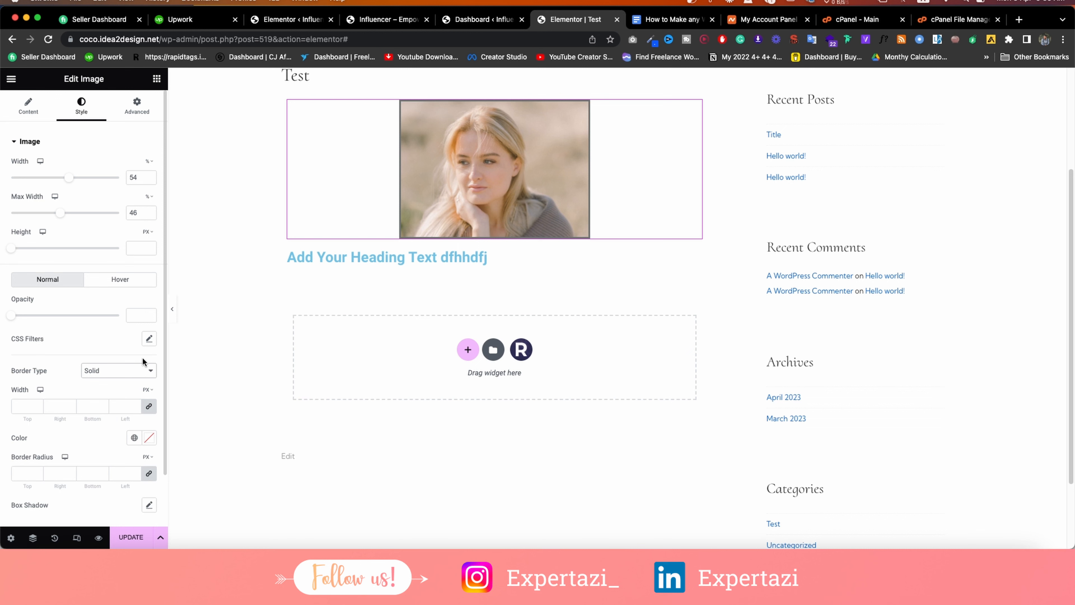
pyautogui.scroll(-2, 109, 462)
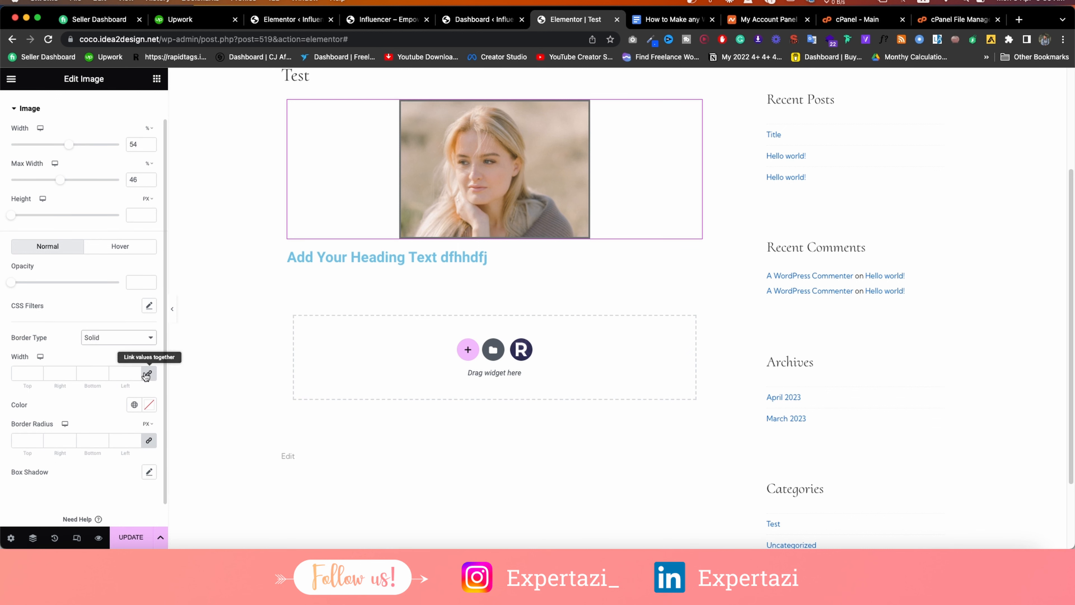
pyautogui.scroll(2, 112, 227)
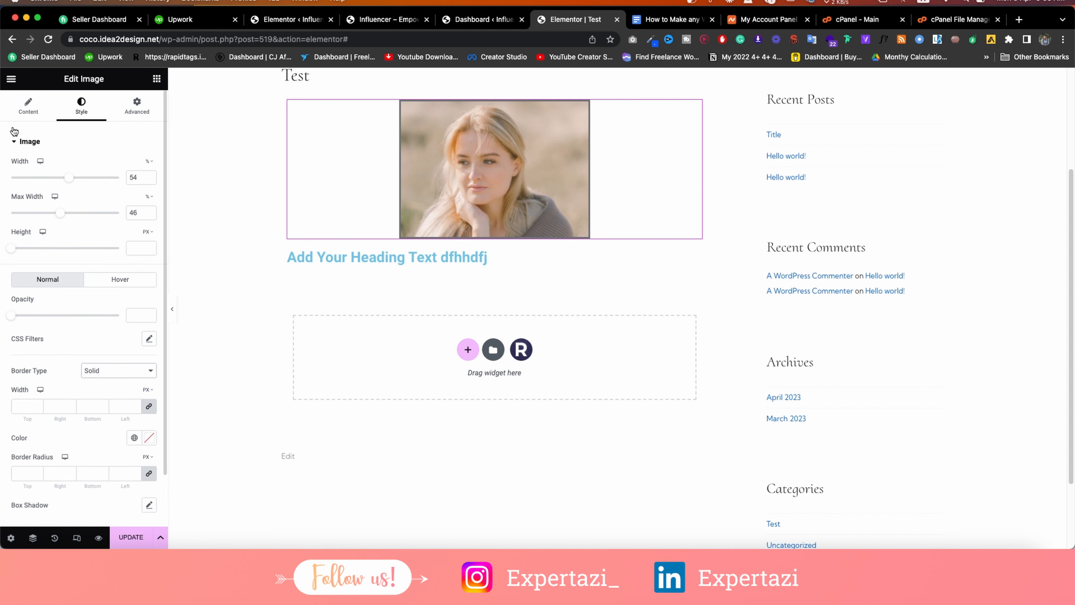
pyautogui.click(15, 108)
pyautogui.click(148, 103)
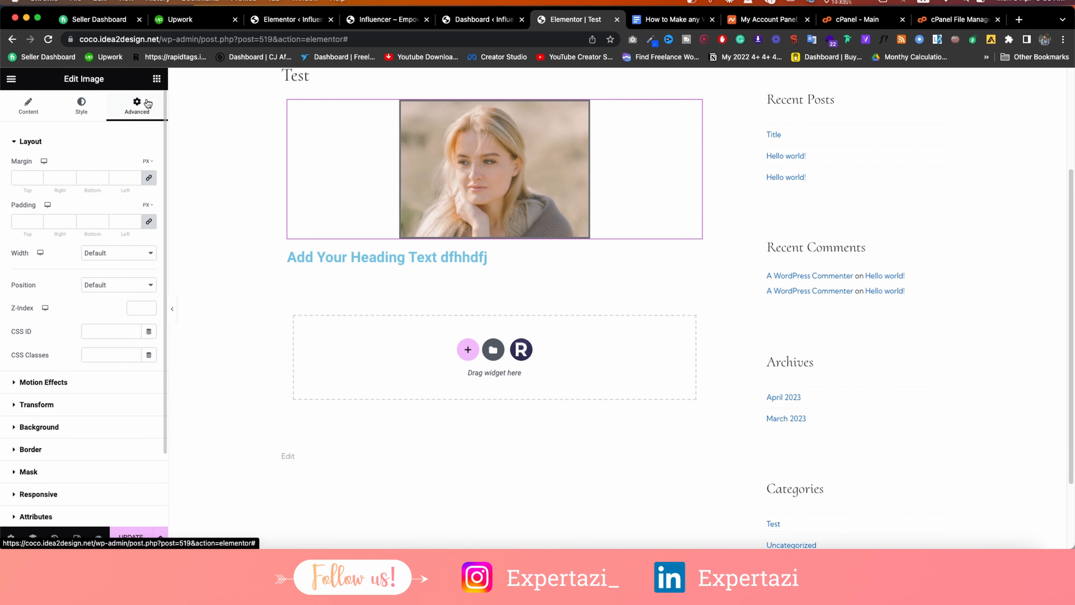
pyautogui.scroll(-2, 99, 379)
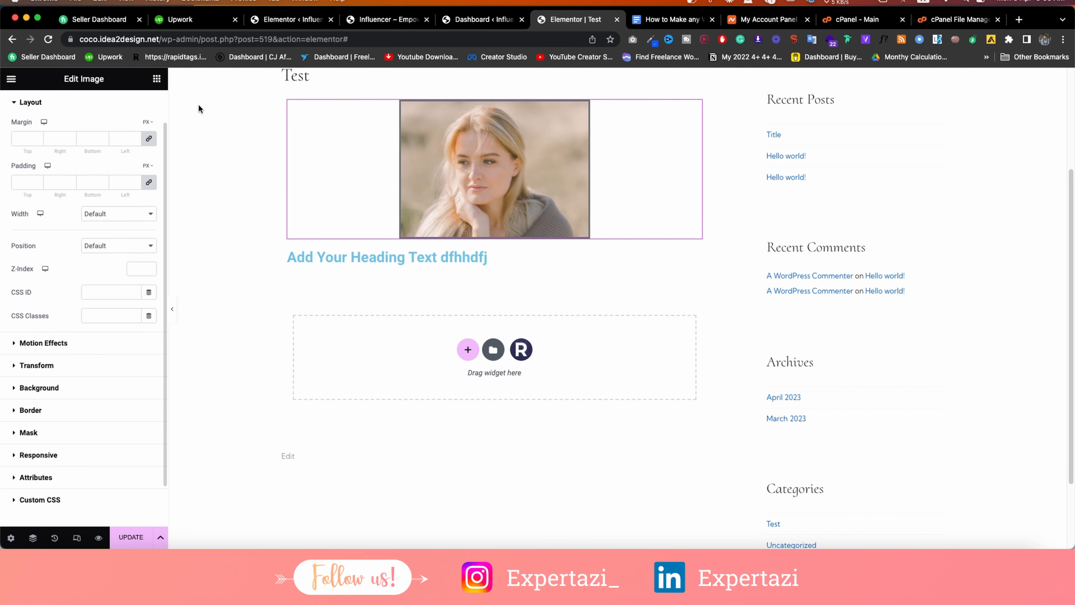
pyautogui.click(160, 81)
# Add a Text Editor widget below the heading and set its typography size to 16 px.
pyautogui.moveTo(139, 263); pyautogui.dragTo(386, 262)
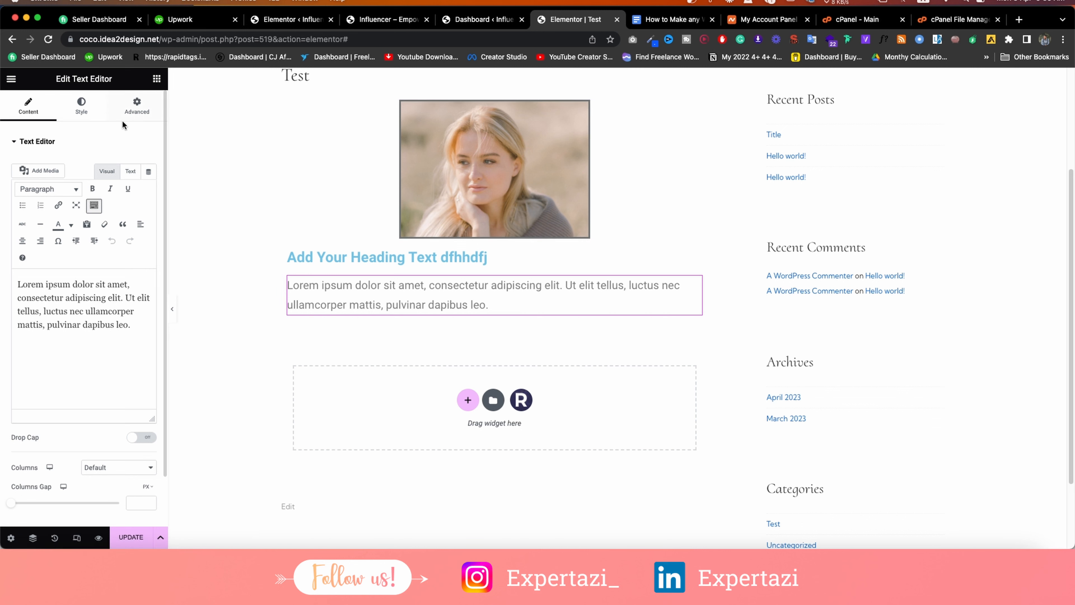
pyautogui.click(81, 106)
pyautogui.click(149, 212)
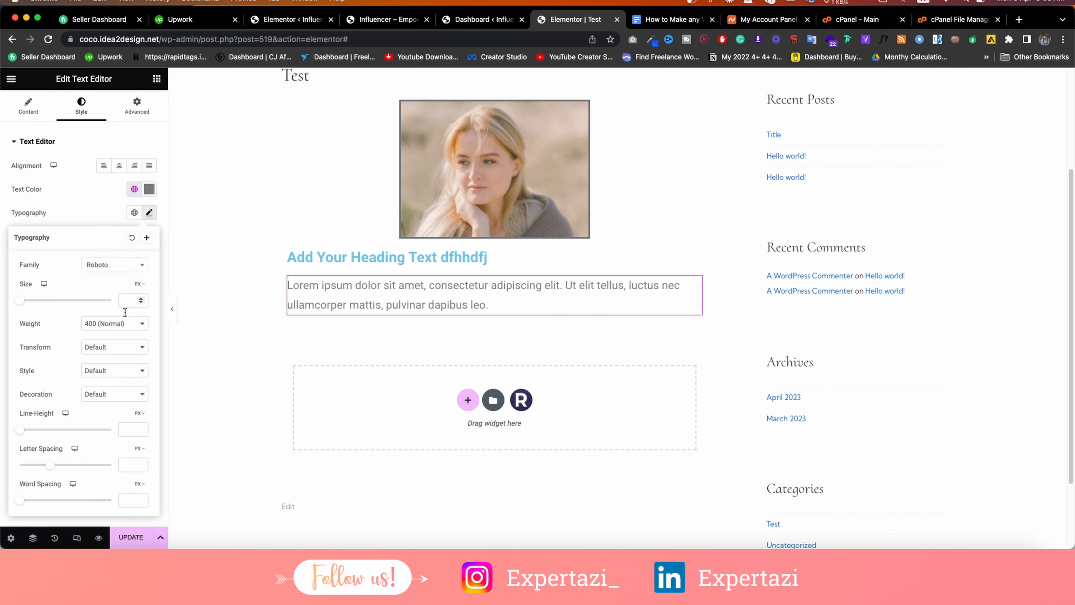
pyautogui.click(129, 299)
pyautogui.write('16')
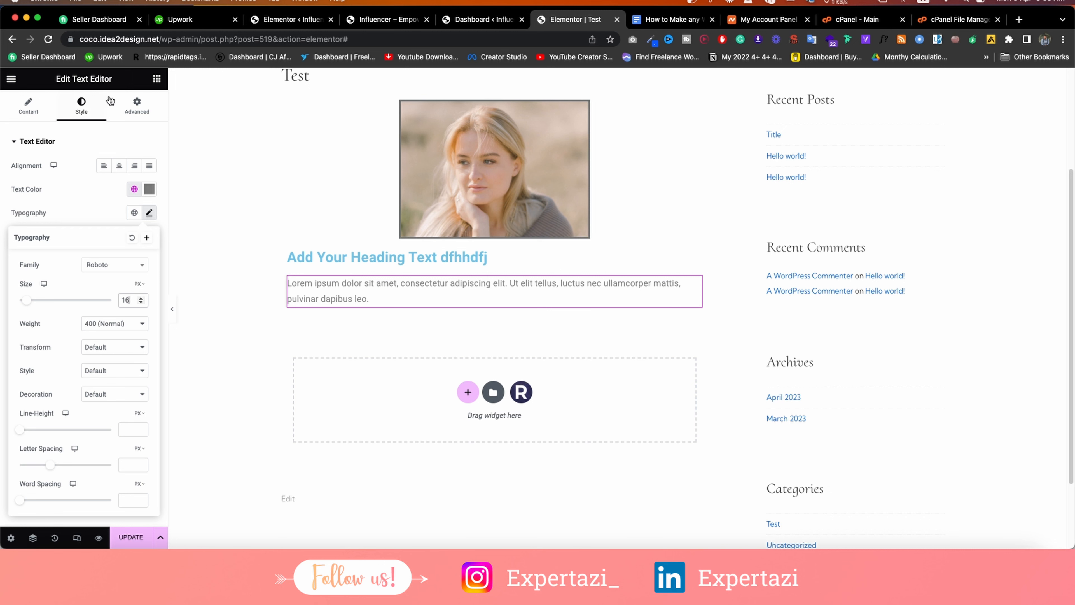
pyautogui.click(156, 79)
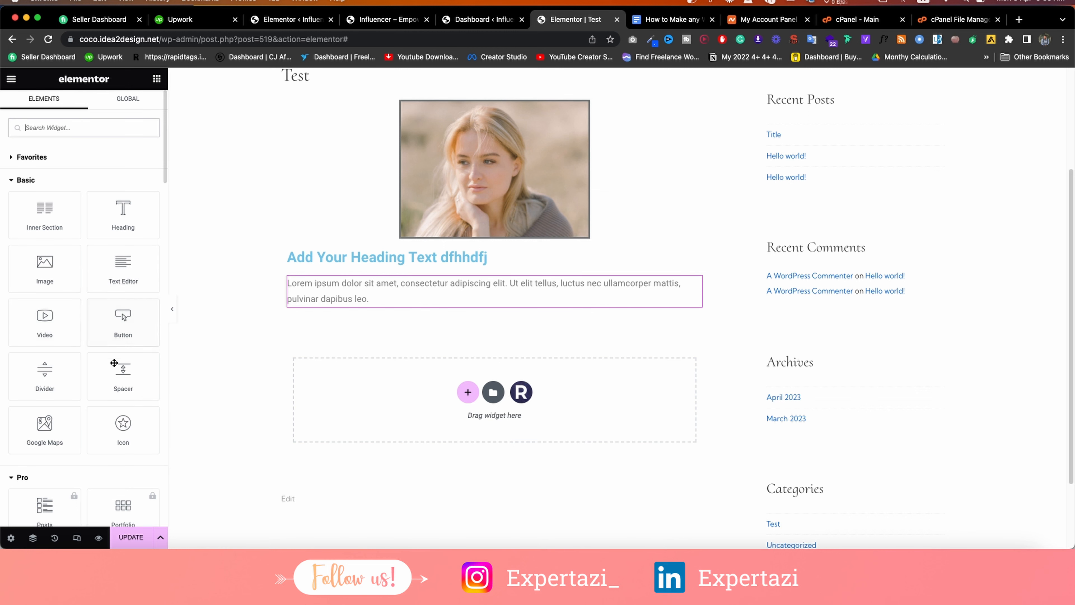
# Add a 'Click here' Button widget below the Lorem ipsum text, leaving its alignment on Left.
pyautogui.moveTo(123, 330); pyautogui.dragTo(302, 324)
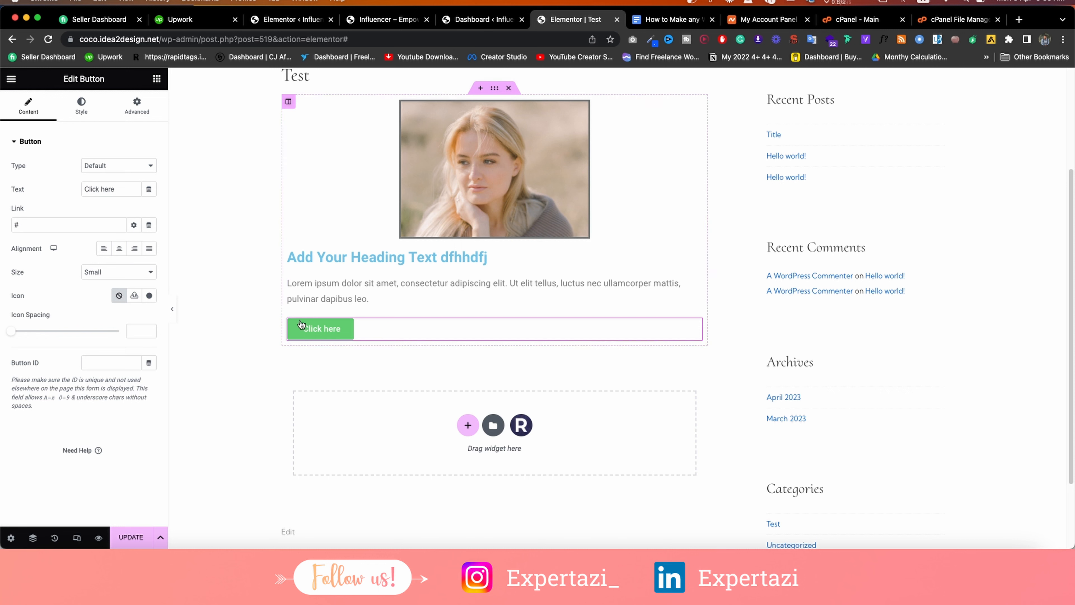
pyautogui.click(84, 108)
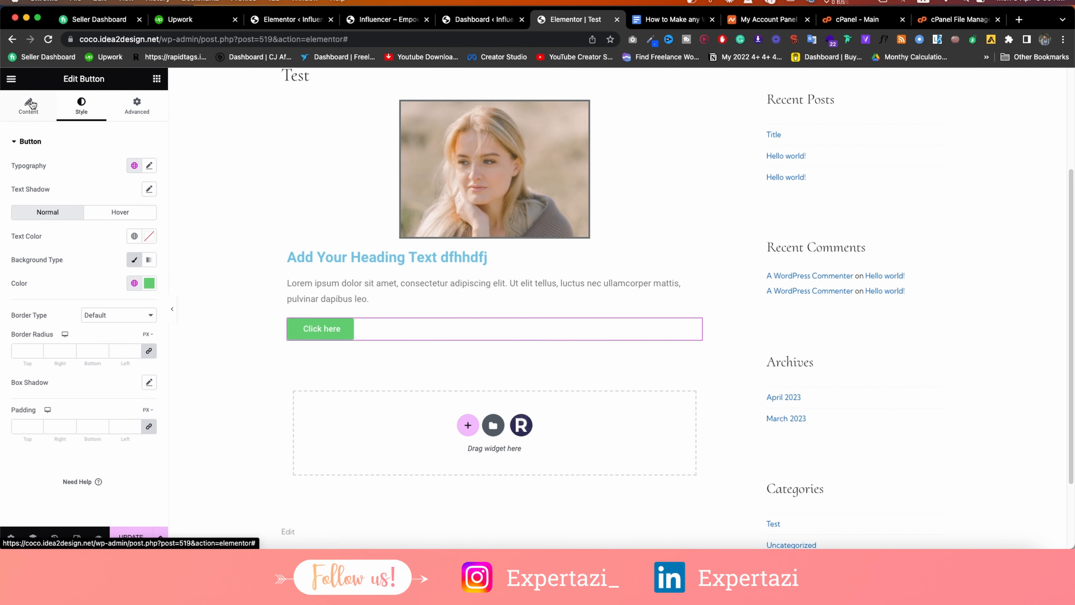
pyautogui.click(30, 103)
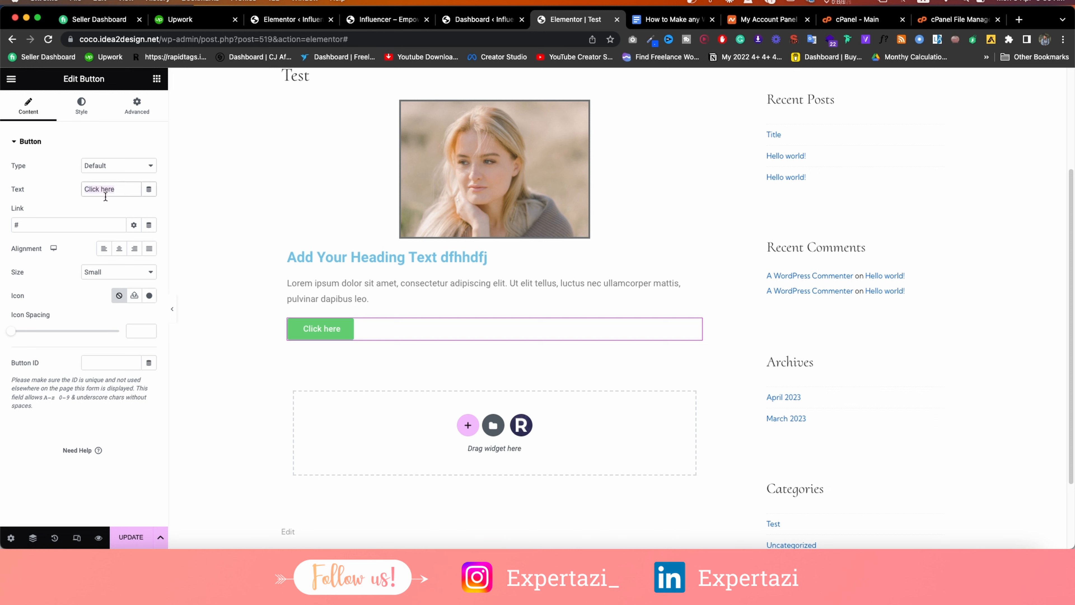
pyautogui.click(62, 224)
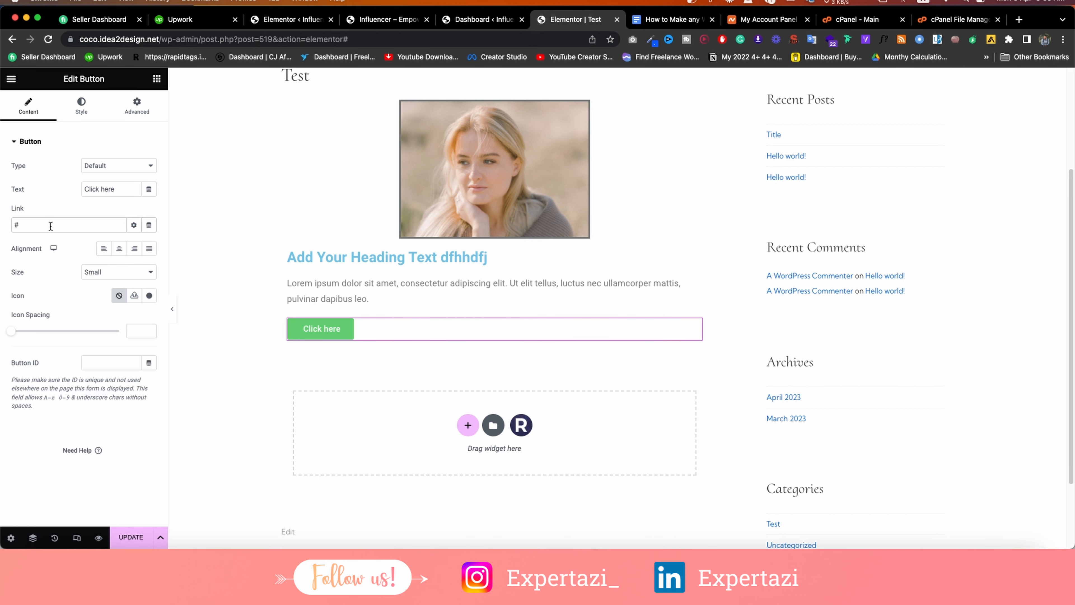
pyautogui.click(119, 248)
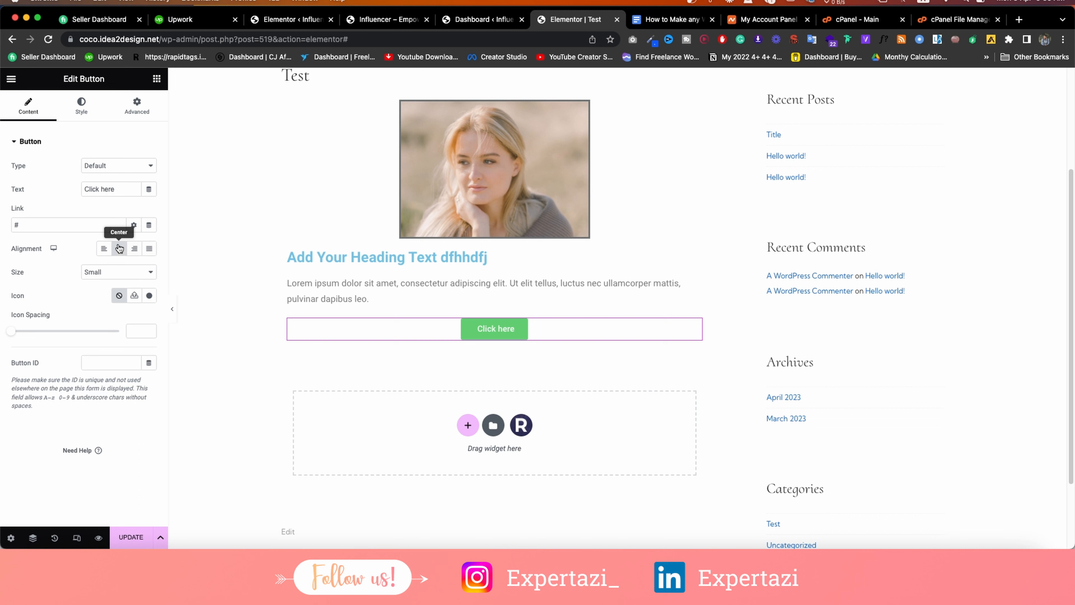
pyautogui.click(104, 248)
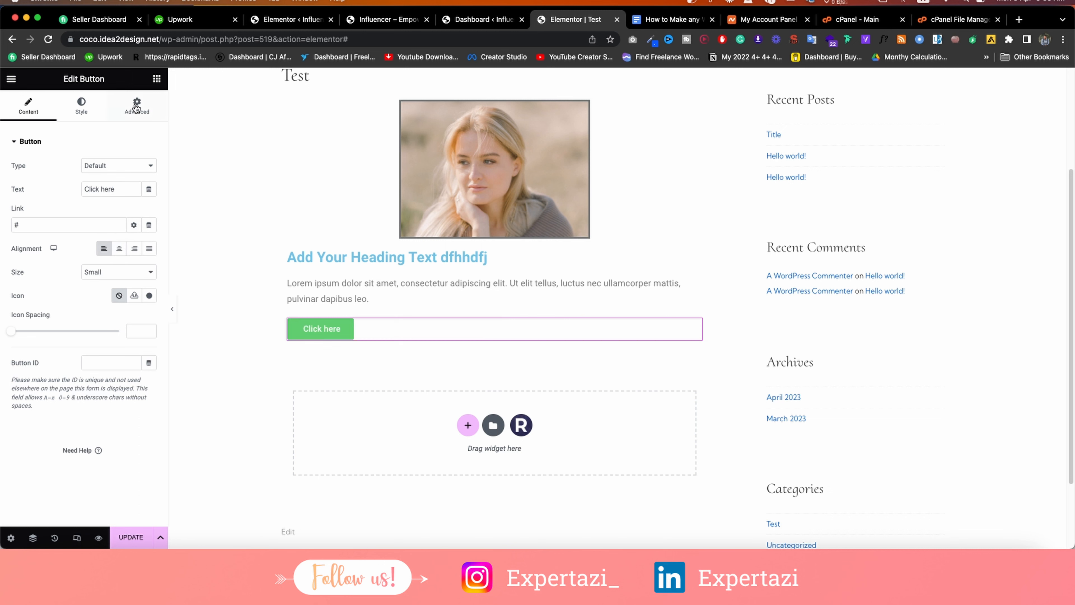
pyautogui.click(136, 109)
pyautogui.click(156, 78)
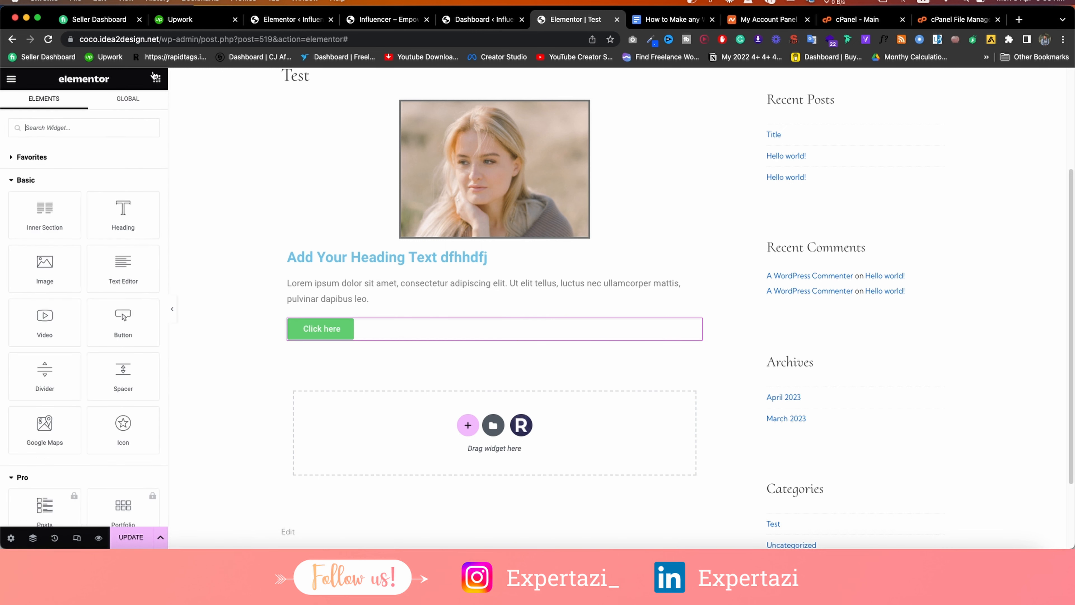
# Add an Image Box widget near the Click here button.
pyautogui.scroll(-4, 127, 368)
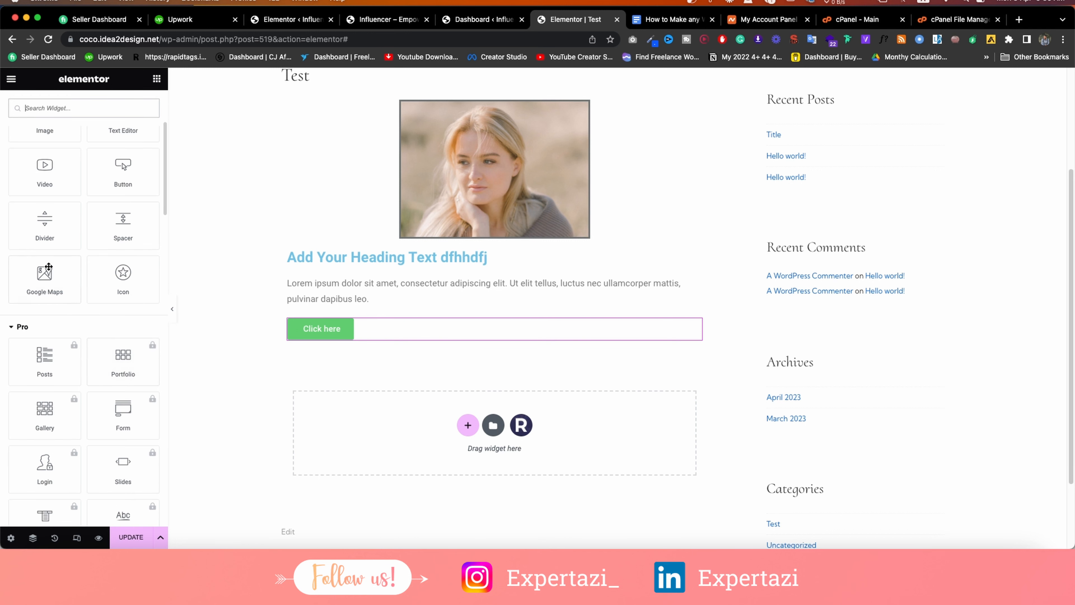
pyautogui.scroll(-15, 49, 266)
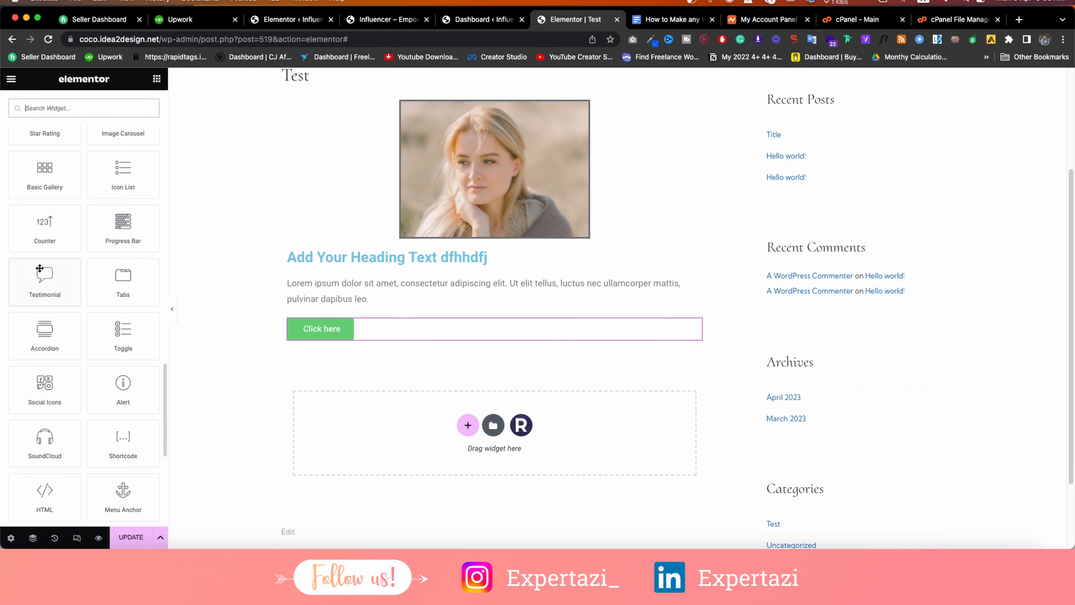
pyautogui.scroll(3, 40, 268)
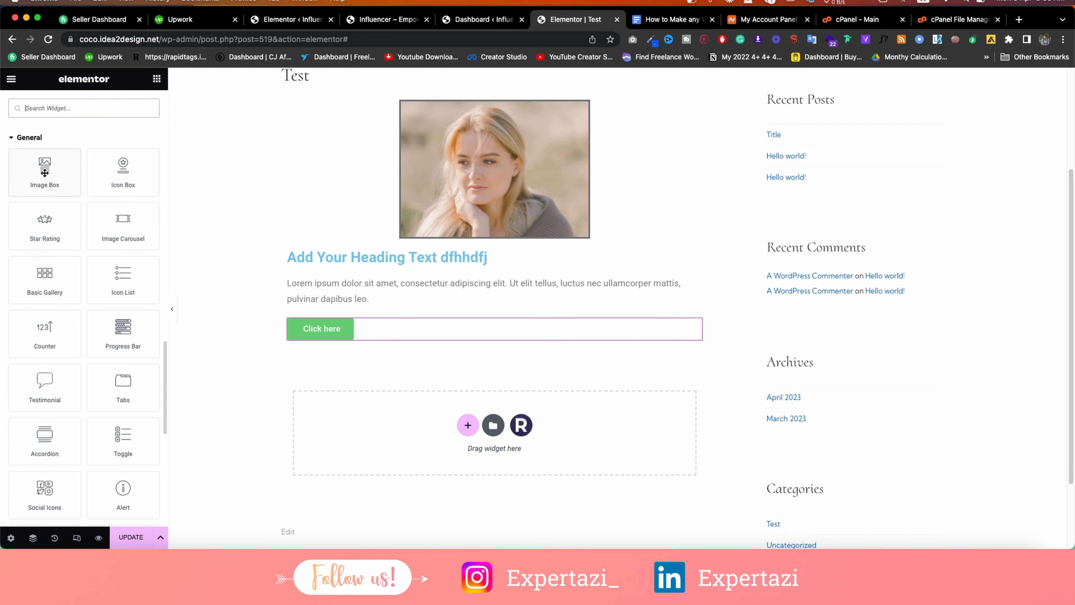
pyautogui.moveTo(44, 172); pyautogui.dragTo(334, 339)
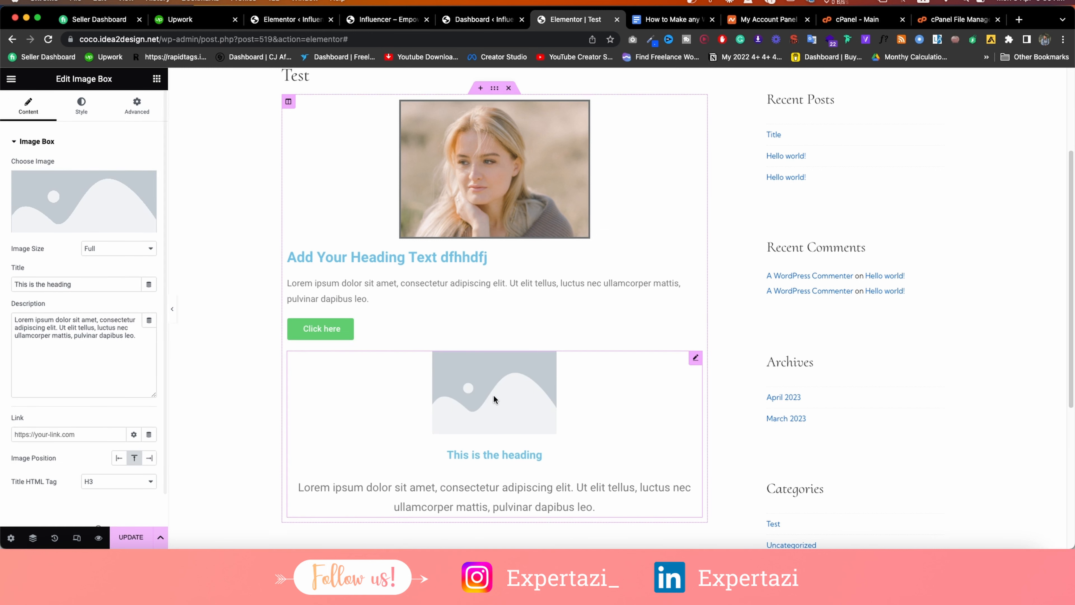
pyautogui.scroll(-1, 494, 399)
pyautogui.click(155, 80)
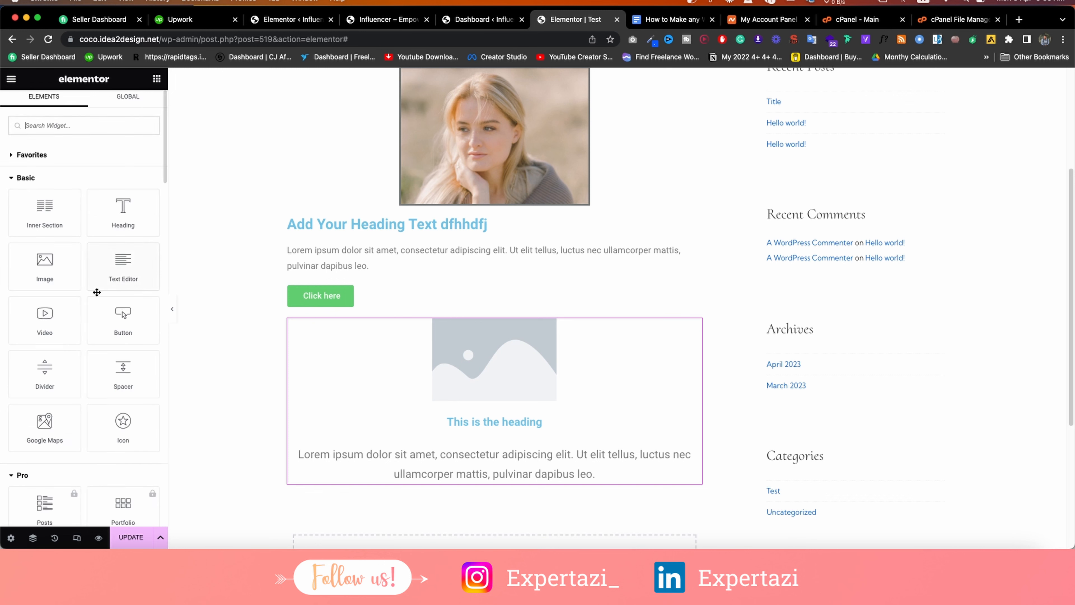
# Expand the WooCommerce and Site widget groups, then go to the WordPress Dashboard tab.
pyautogui.scroll(-10, 96, 292)
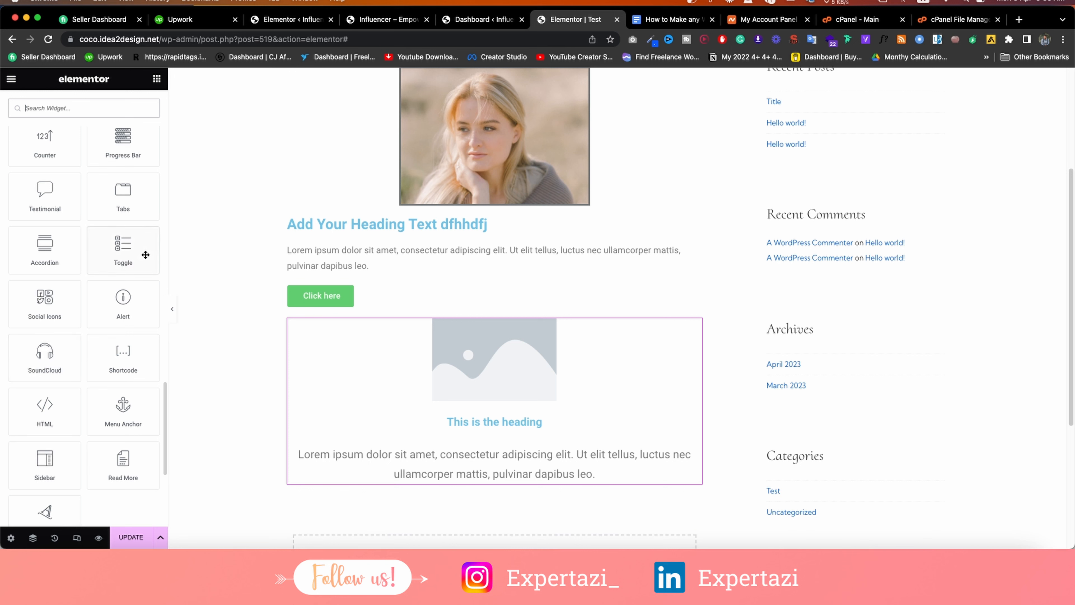
pyautogui.scroll(-5, 103, 239)
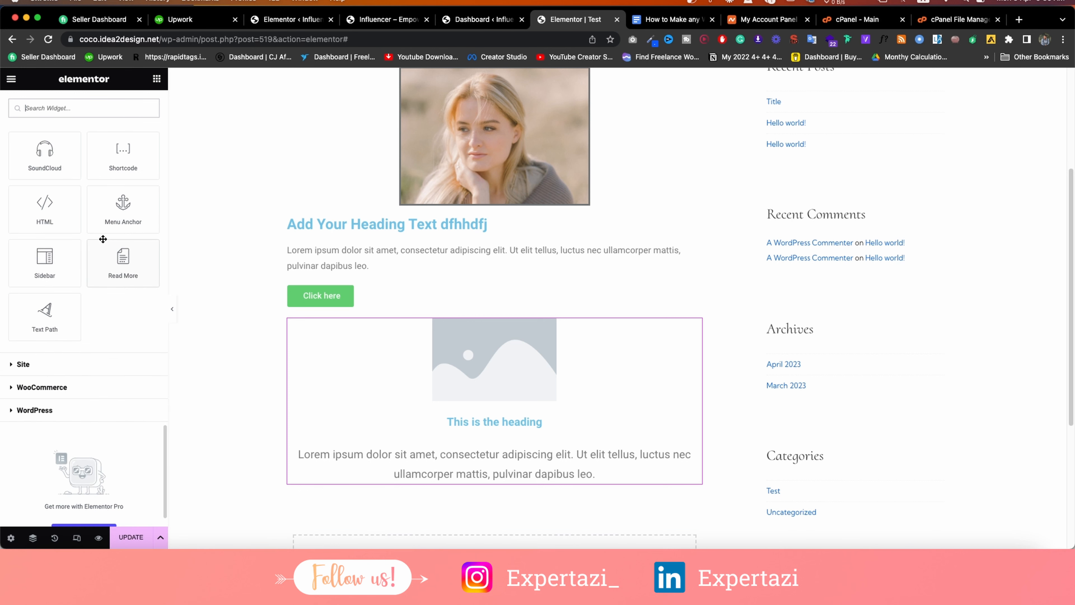
pyautogui.click(39, 387)
pyautogui.click(22, 363)
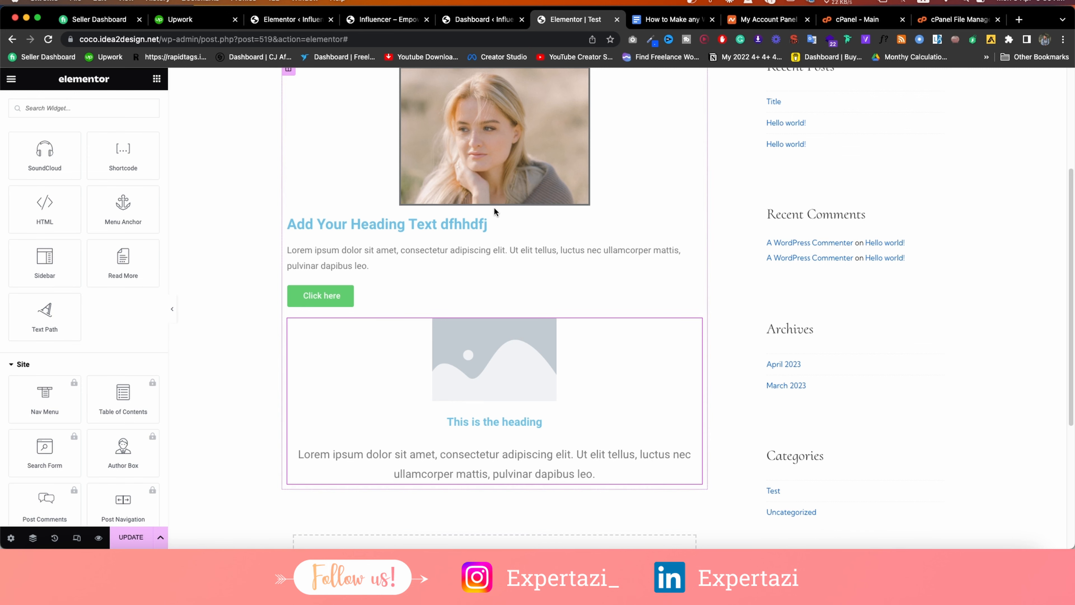
pyautogui.click(443, 19)
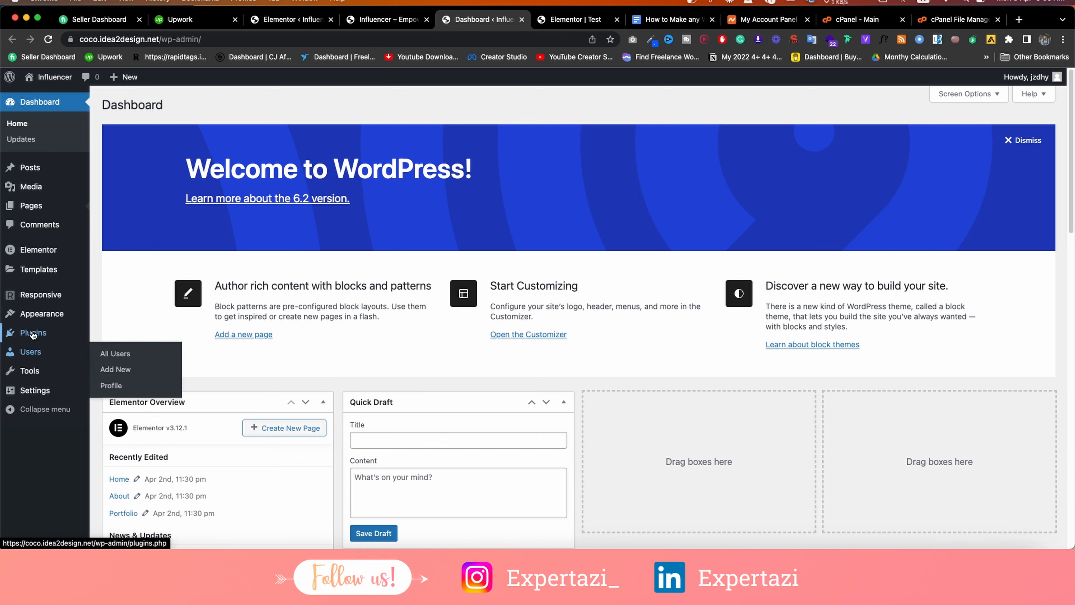
# Open Plugins > Add New in a new tab and search the directory for 'eleme'.
pyautogui.moveTo(50, 333)
pyautogui.rightClick(115, 349)
pyautogui.click(170, 355)
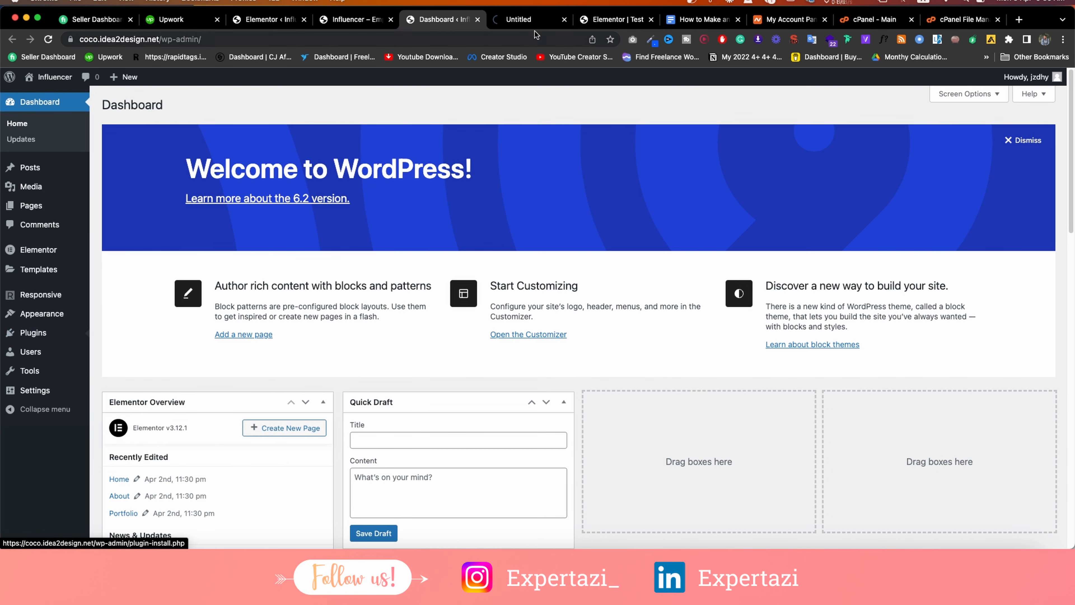
pyautogui.click(527, 19)
pyautogui.click(981, 138)
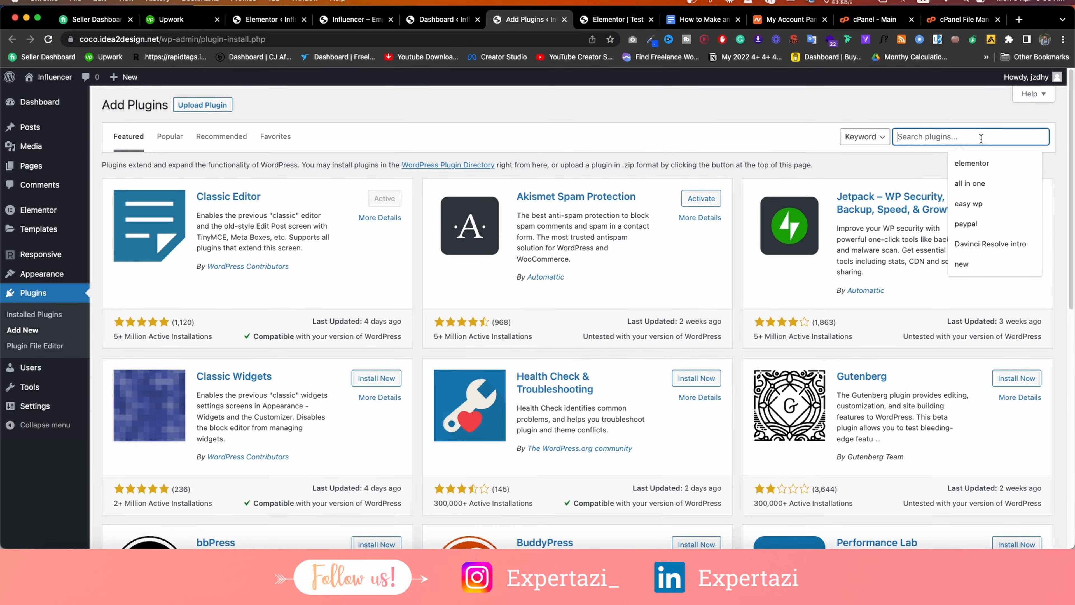
pyautogui.write('elementor')
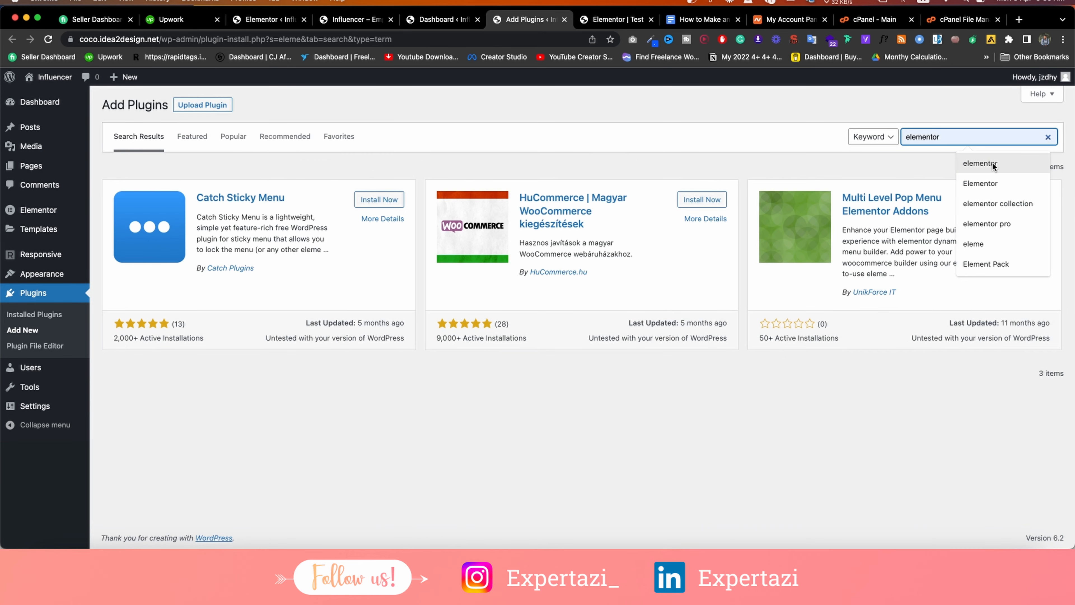
pyautogui.click(992, 162)
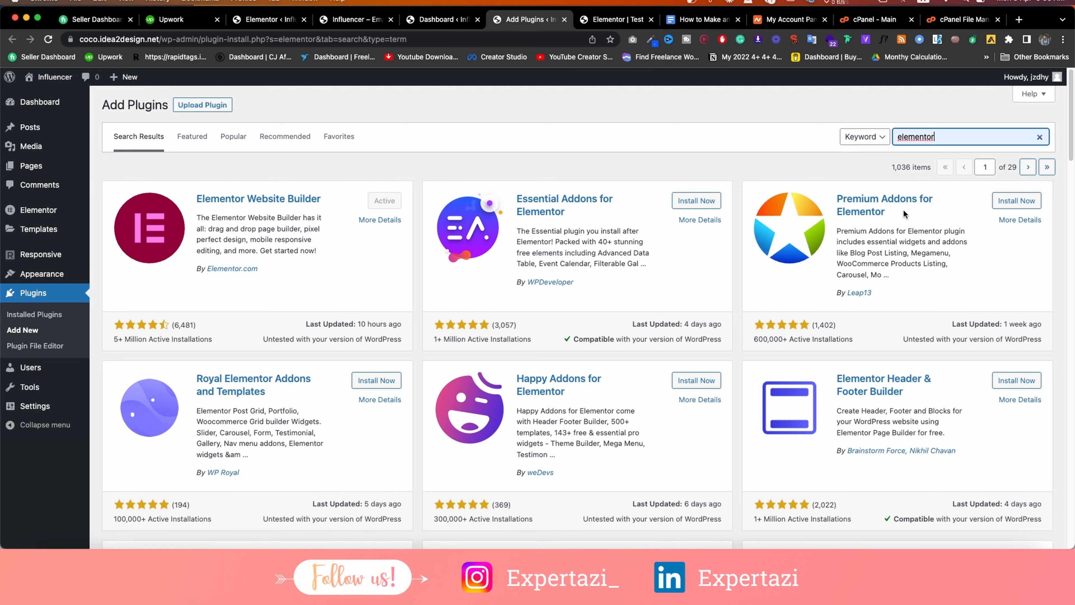
# Browse the Elementor plugin results, then return to the Test page editor.
pyautogui.scroll(-1, 376, 301)
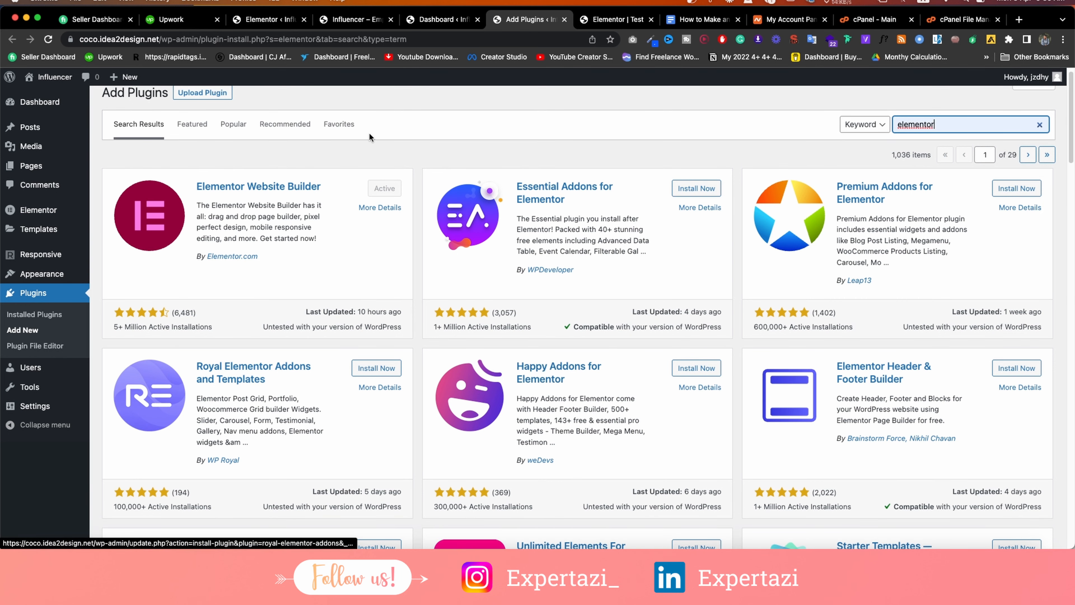
pyautogui.click(618, 20)
pyautogui.scroll(3, 58, 138)
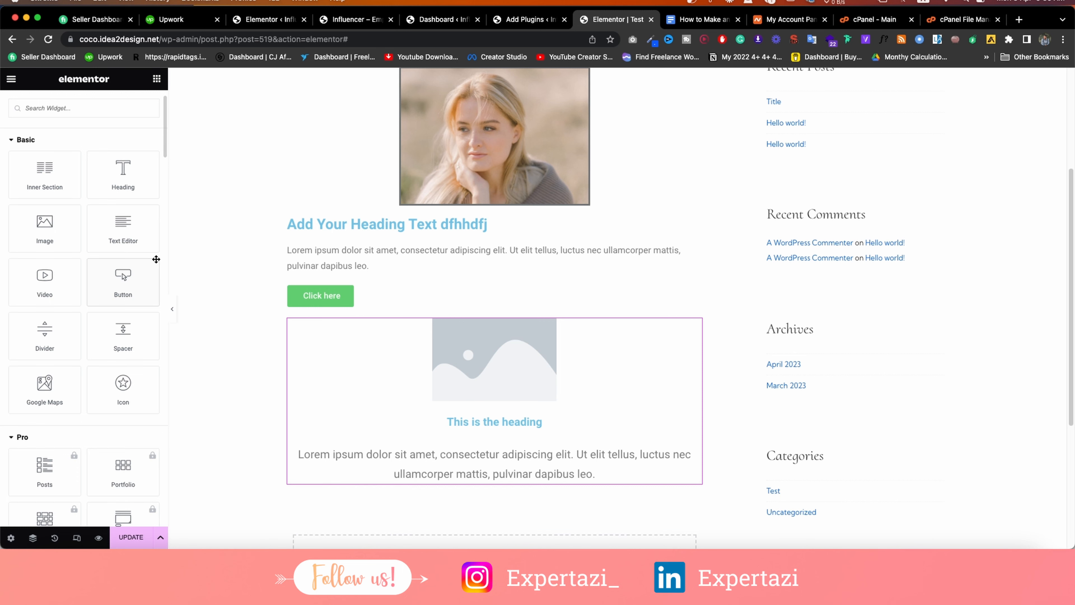
pyautogui.click(529, 20)
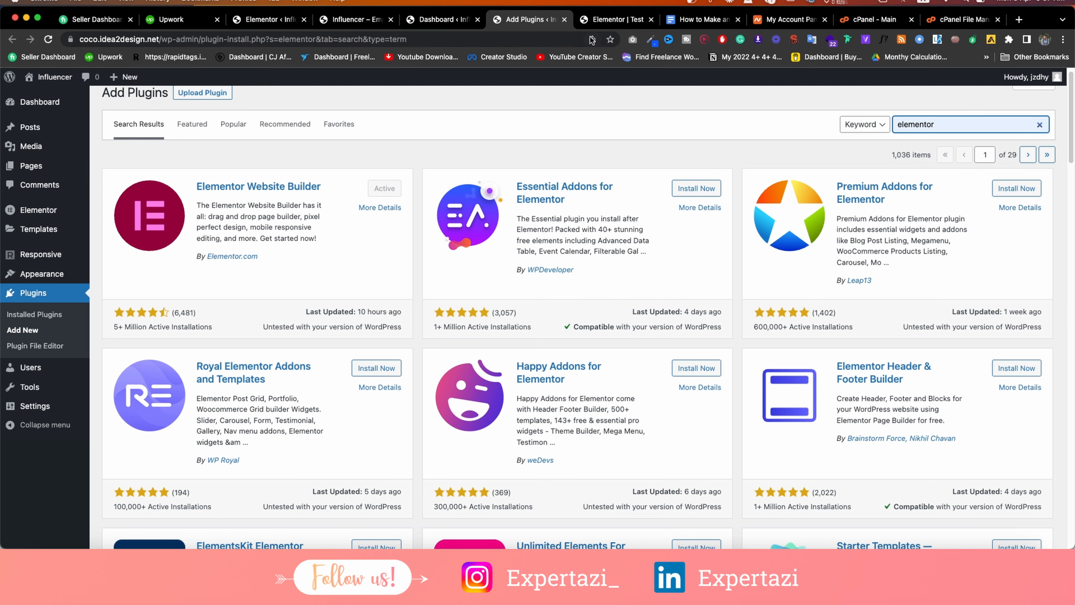
pyautogui.click(601, 21)
pyautogui.scroll(-10, 110, 267)
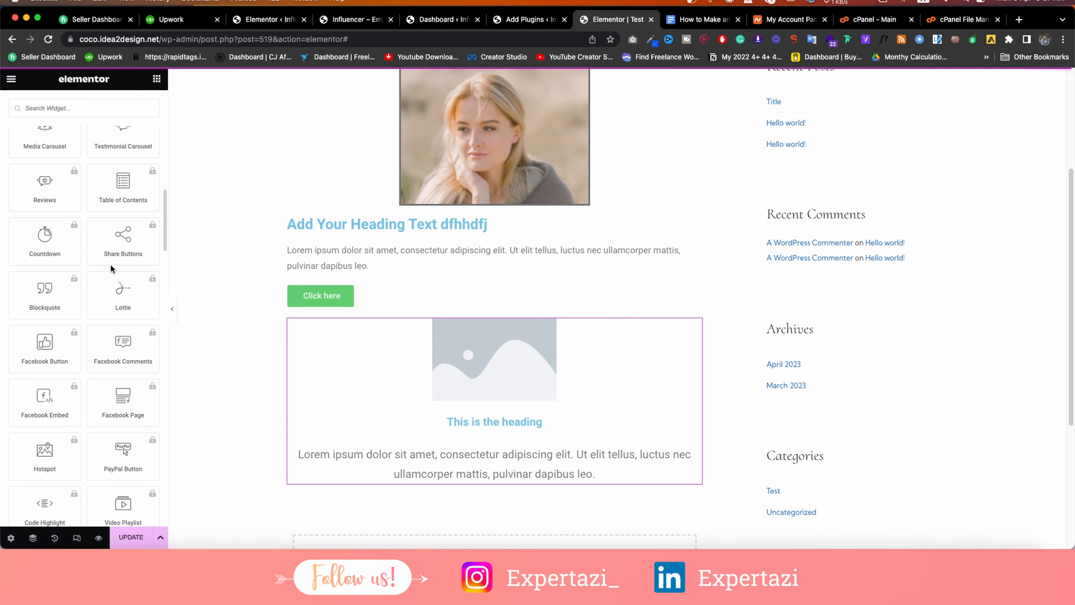
pyautogui.scroll(-10, 110, 264)
pyautogui.scroll(3, 10, 208)
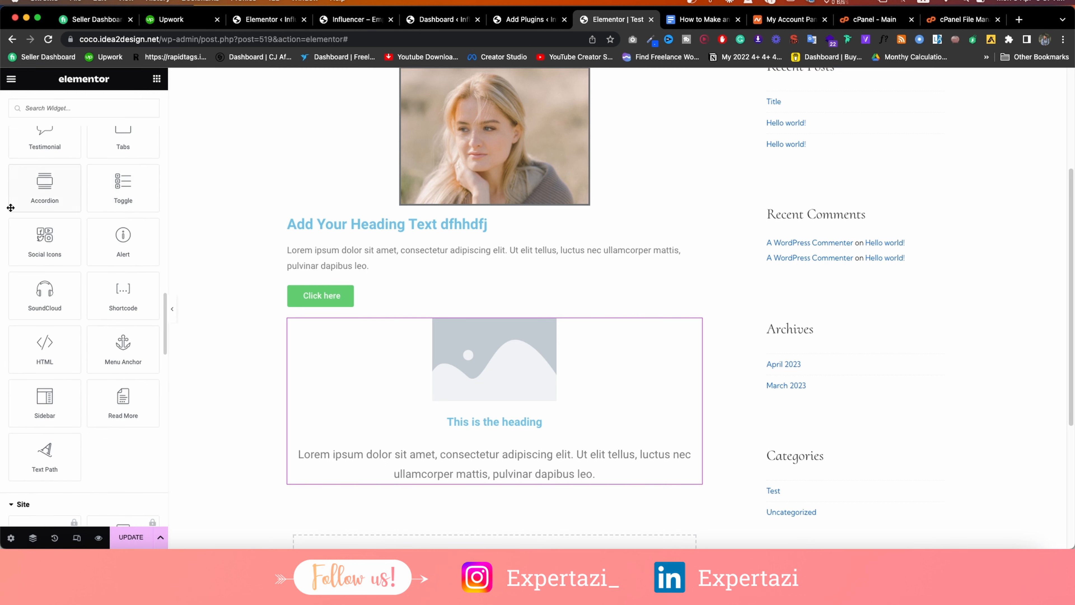
pyautogui.scroll(4, 10, 207)
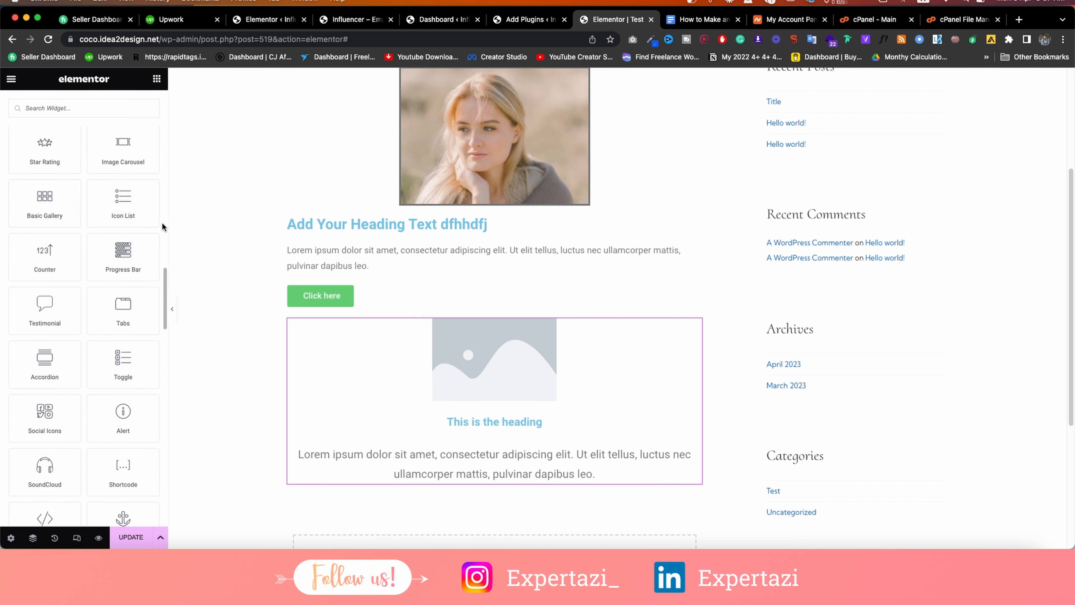
pyautogui.scroll(1, 121, 207)
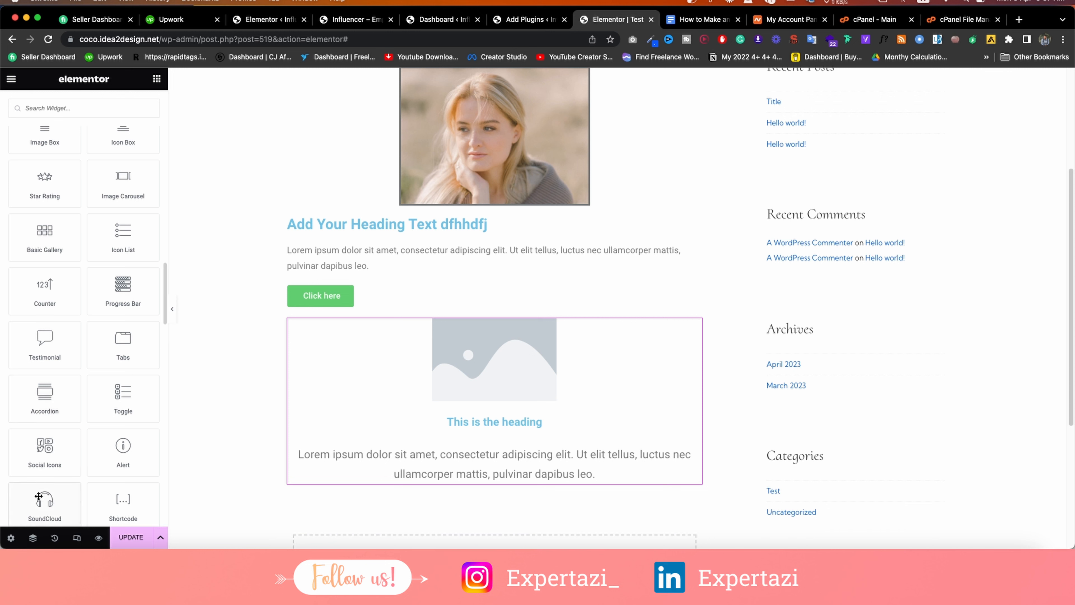
# In the Navigator, toggle the Image element's visibility off and on and reposition it.
pyautogui.click(34, 538)
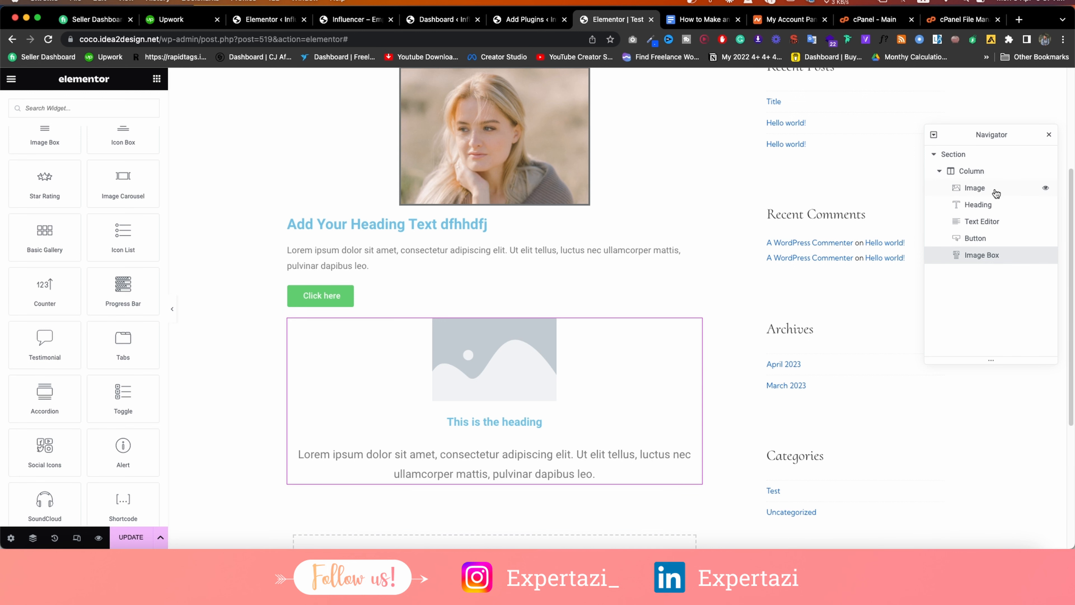
pyautogui.click(1045, 189)
pyautogui.click(1046, 189)
pyautogui.click(1046, 189)
pyautogui.click(1045, 189)
pyautogui.moveTo(991, 189); pyautogui.dragTo(966, 187)
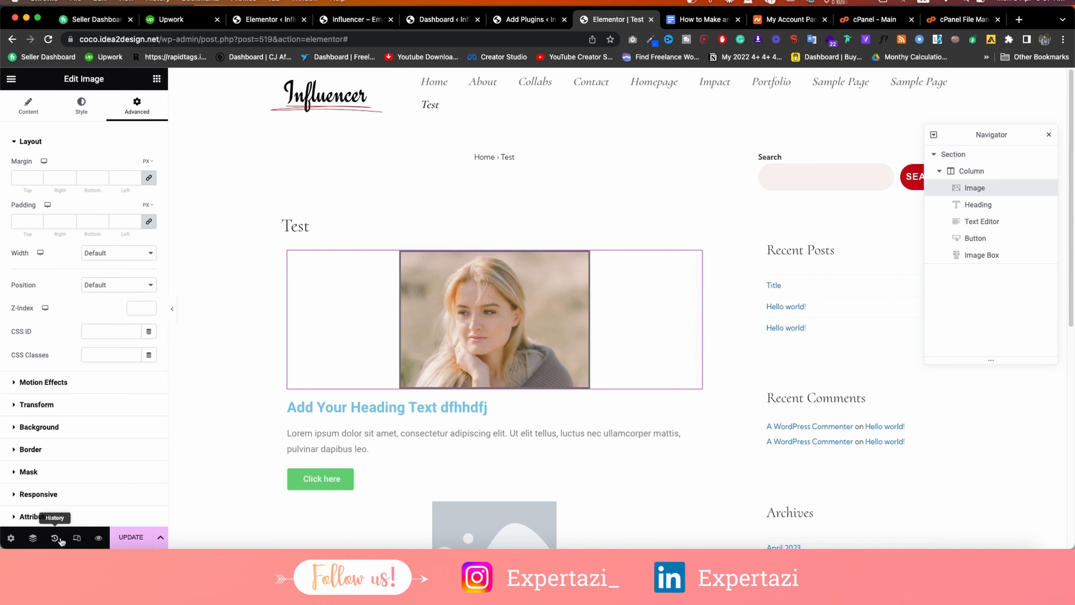
# Save the Test page with Update and review its edit History.
pyautogui.click(128, 538)
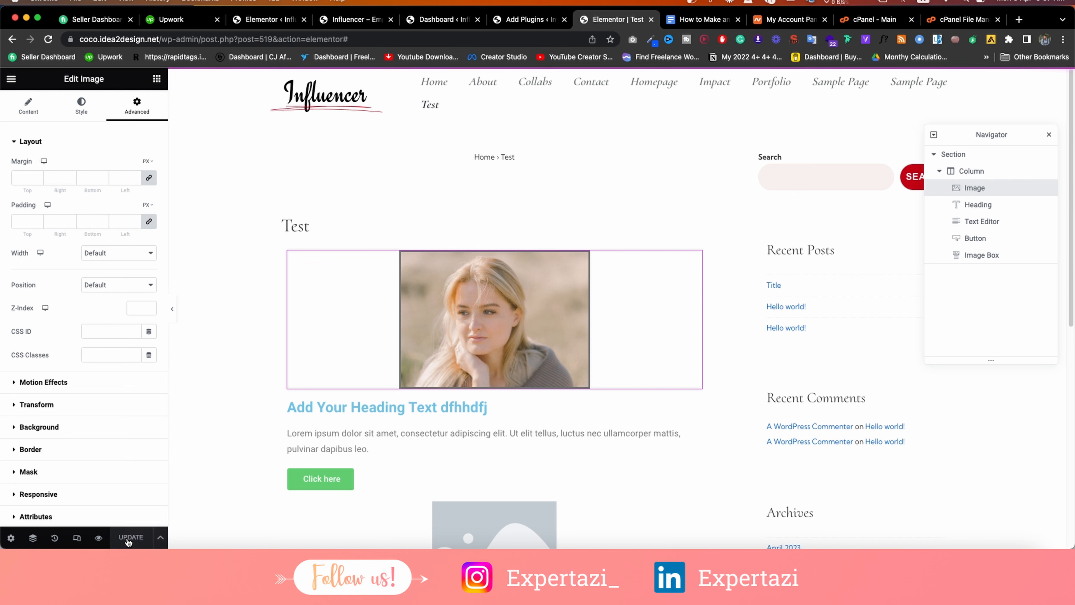
pyautogui.click(56, 541)
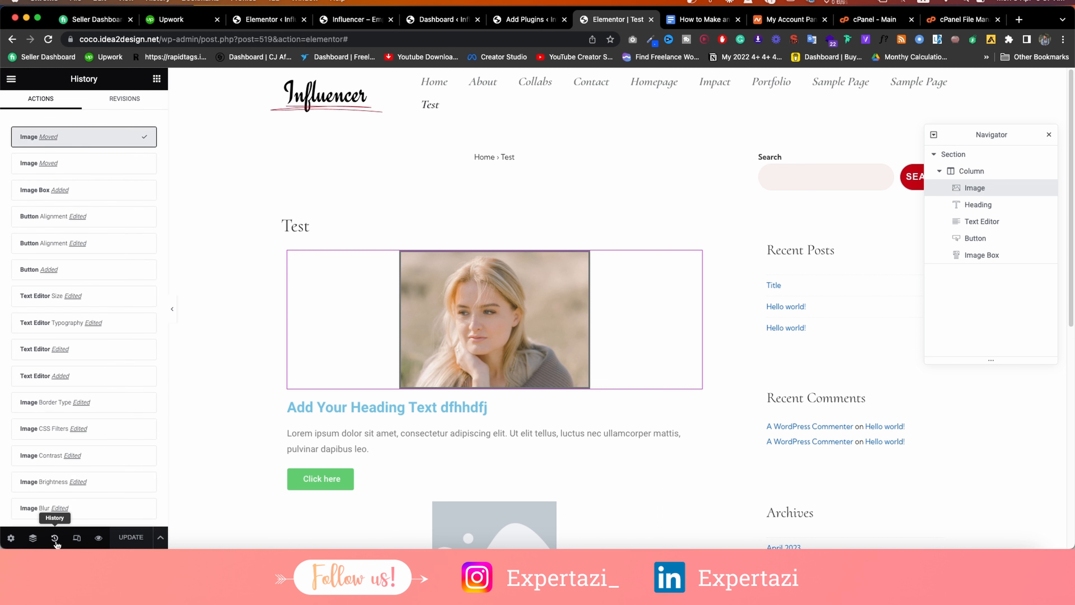
pyautogui.scroll(-10, 72, 205)
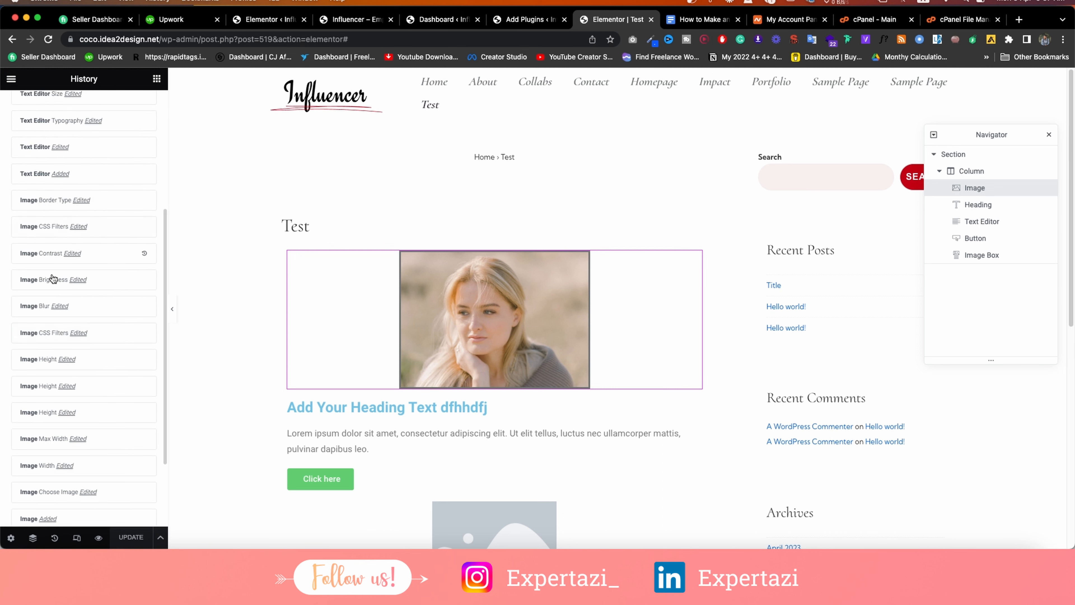
pyautogui.scroll(10, 53, 297)
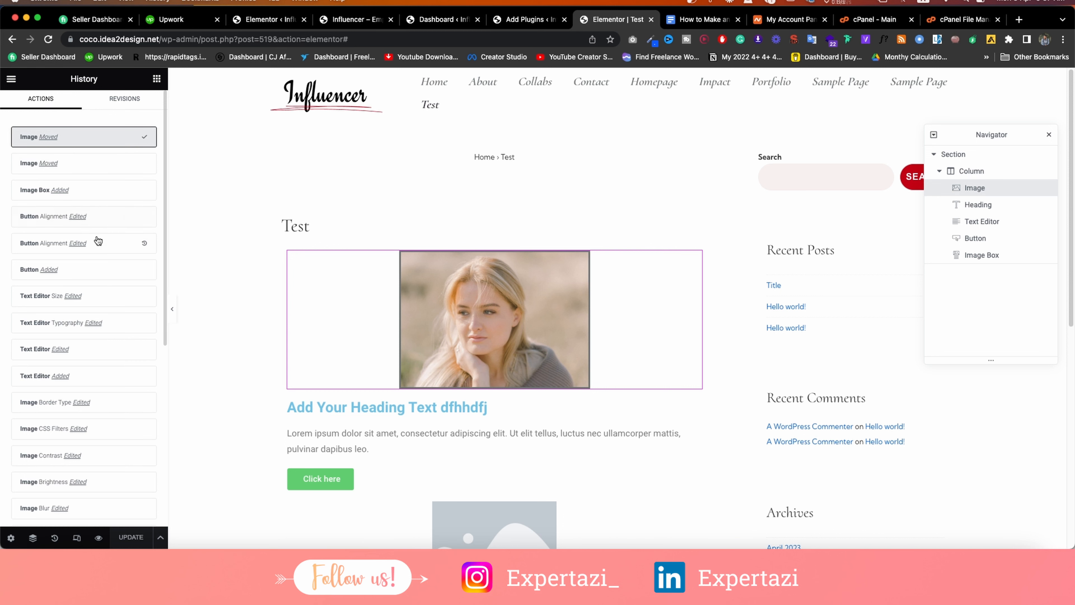
# Preview the Test page at tablet and mobile widths, then switch back to the Desktop preview.
pyautogui.click(76, 538)
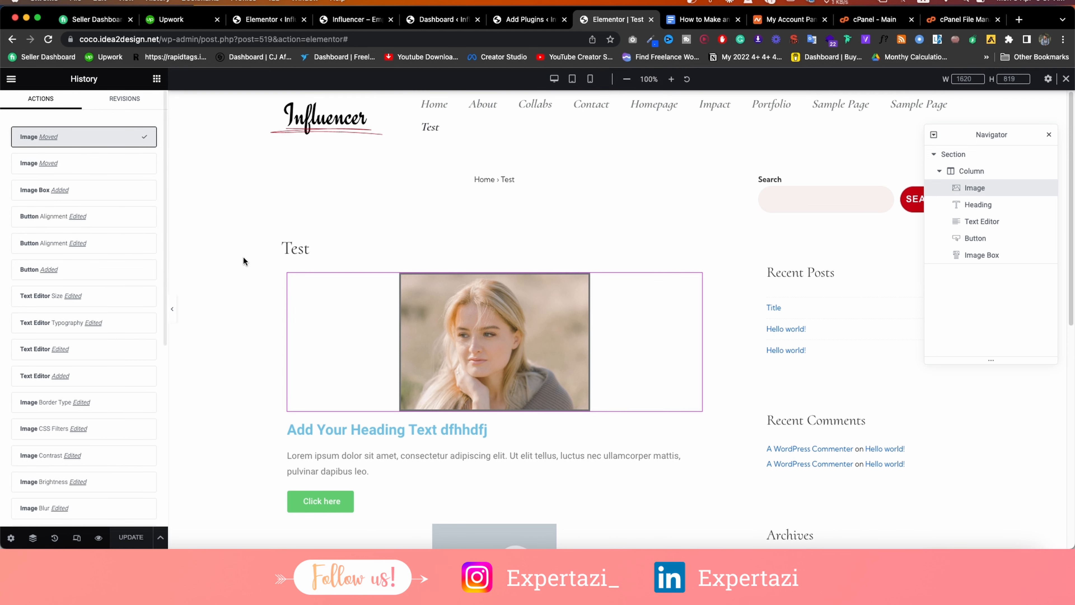
pyautogui.click(572, 79)
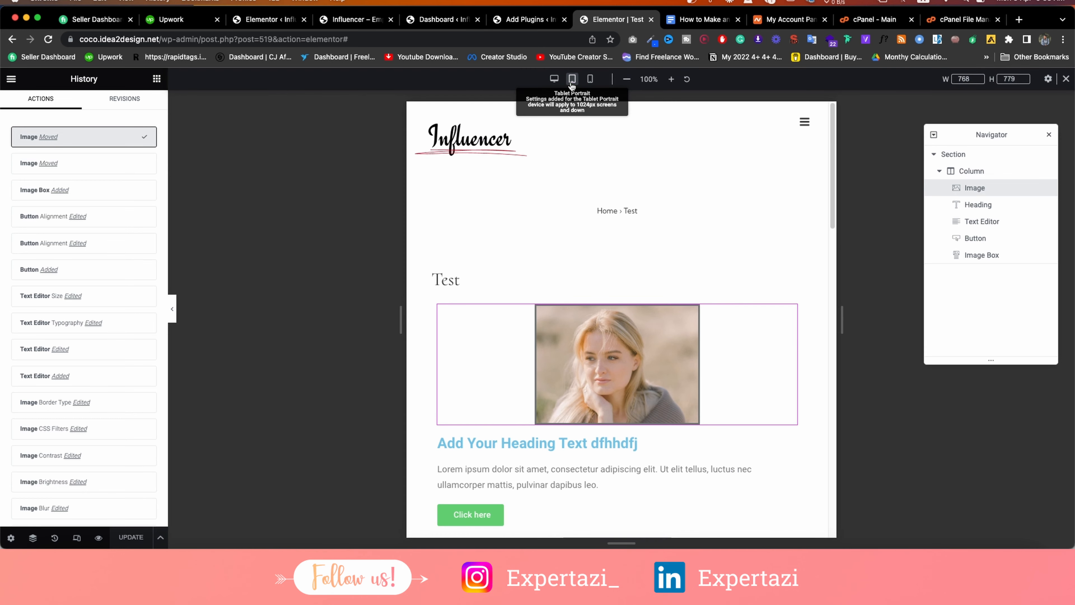
pyautogui.click(590, 79)
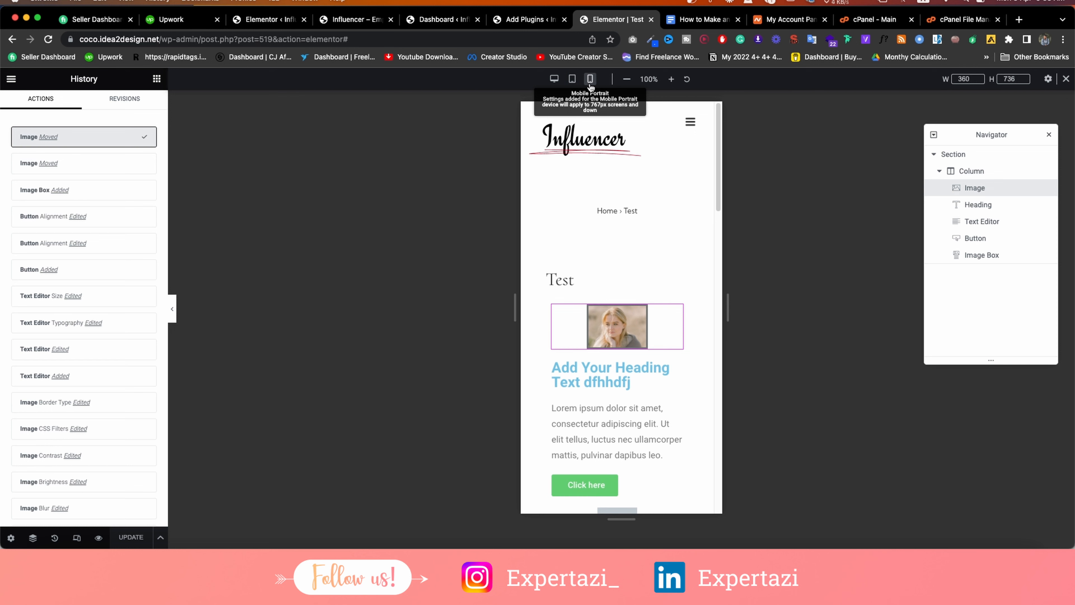
pyautogui.click(554, 80)
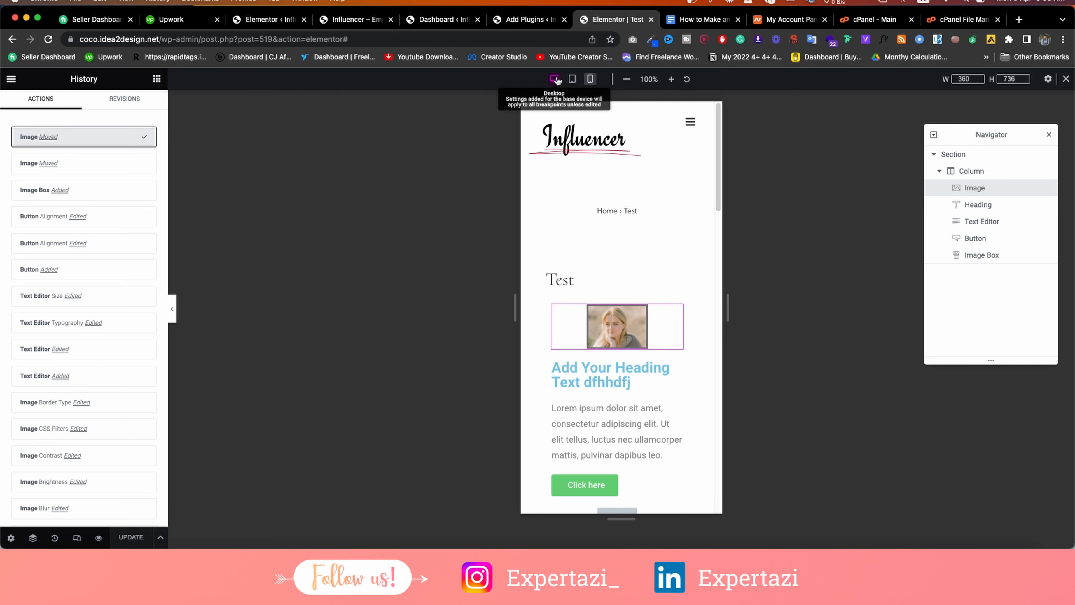
pyautogui.click(590, 79)
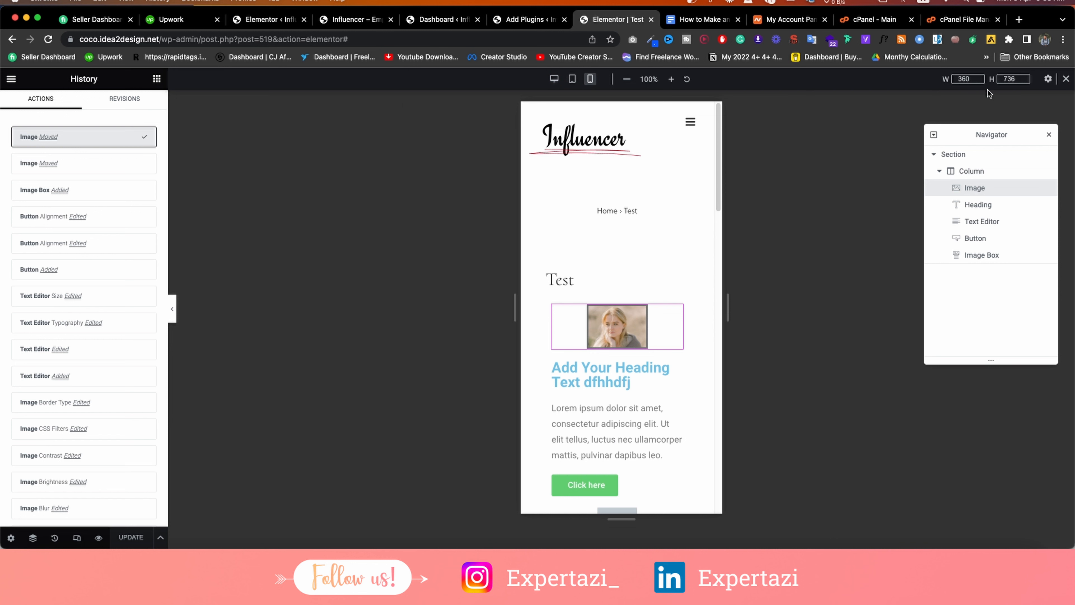
pyautogui.click(554, 79)
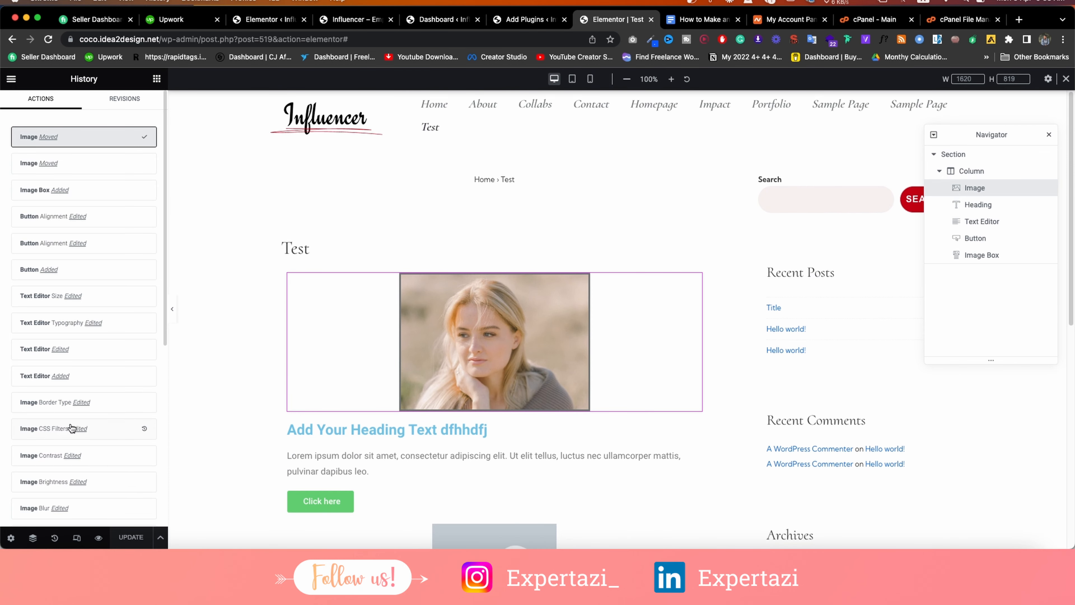
pyautogui.click(97, 538)
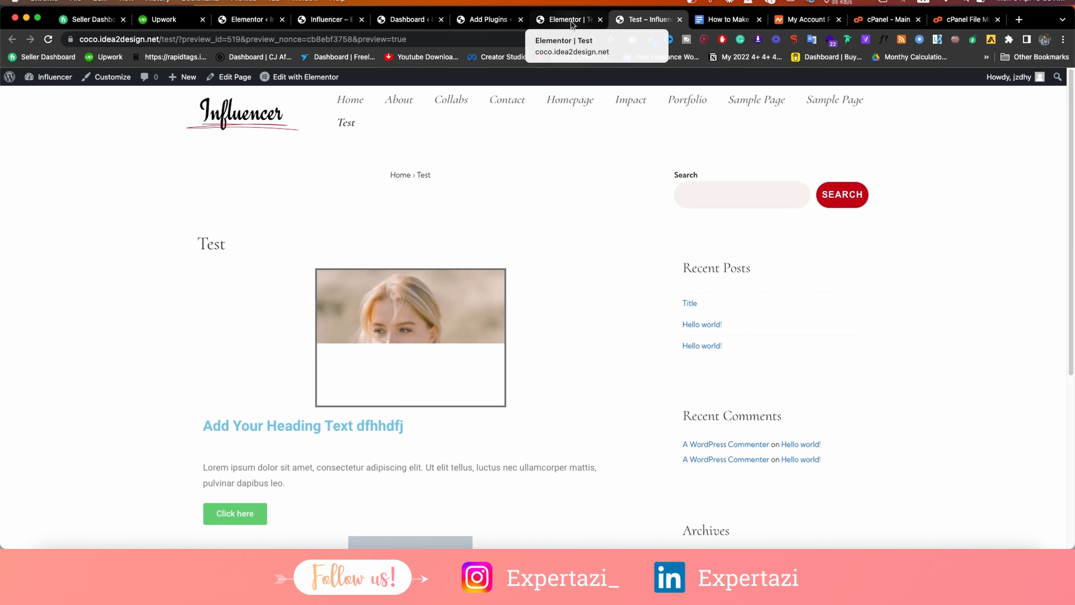
pyautogui.click(568, 19)
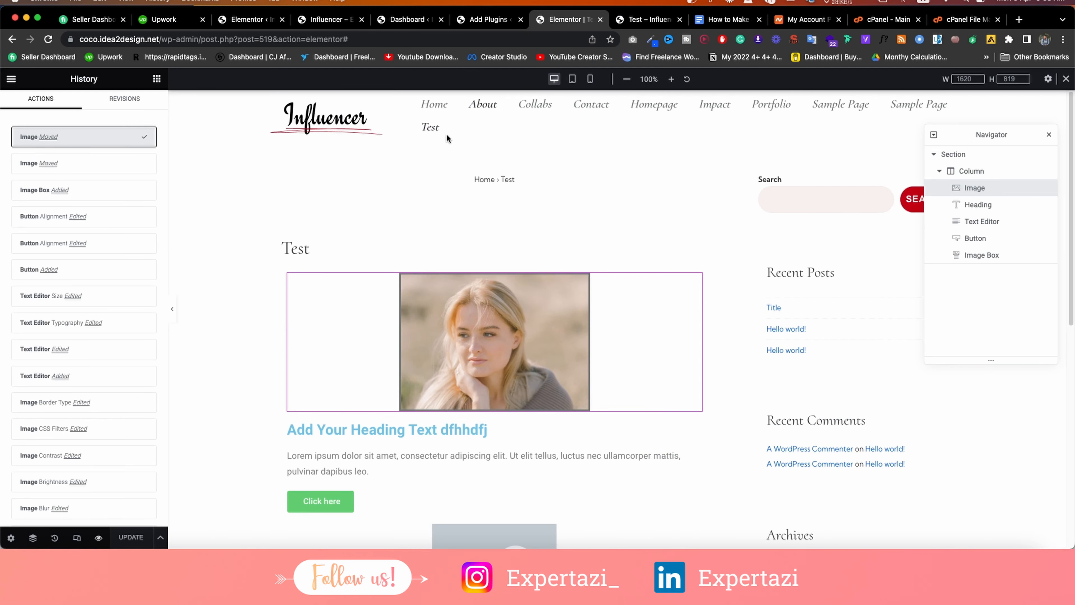
pyautogui.click(627, 17)
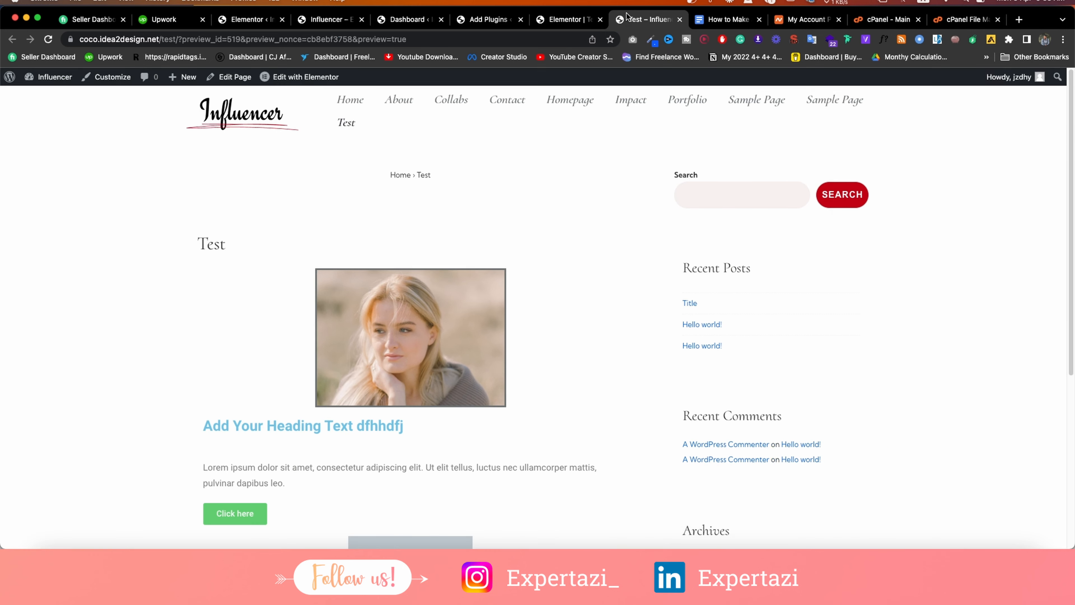
pyautogui.click(565, 18)
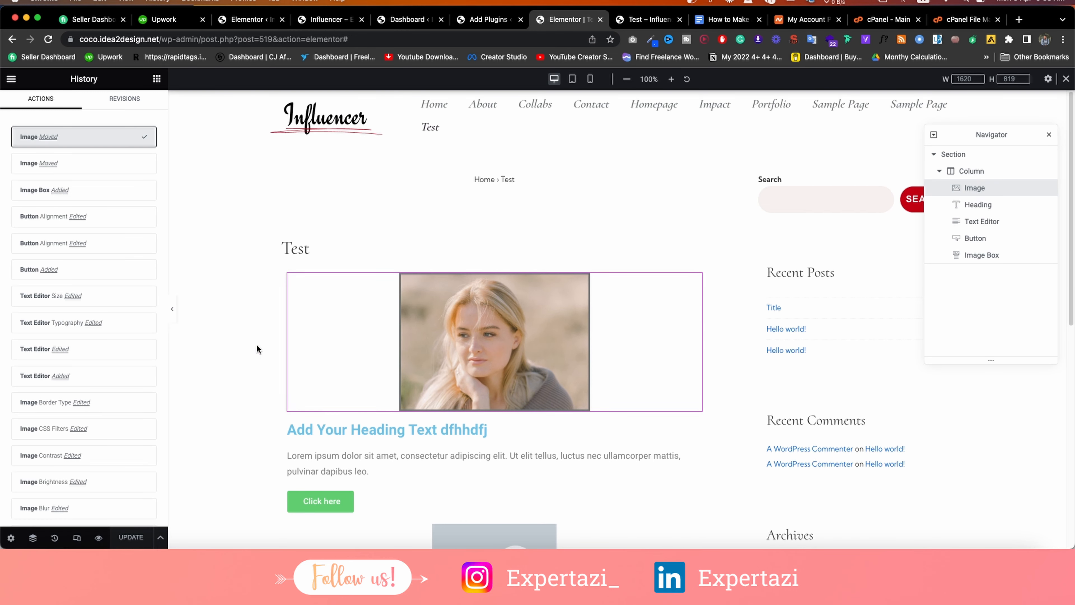
pyautogui.click(161, 539)
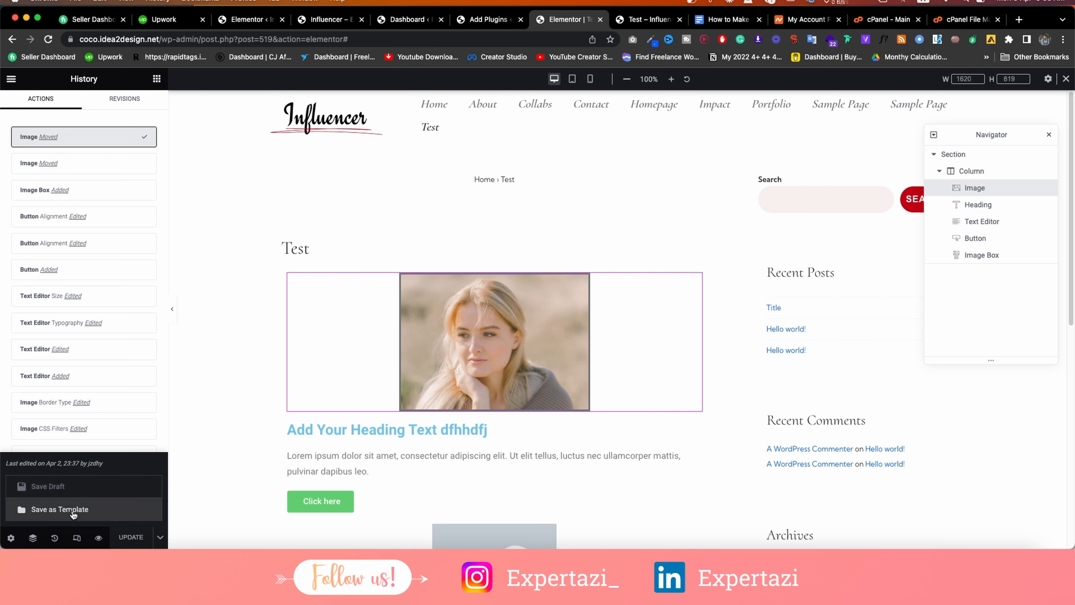
pyautogui.click(162, 538)
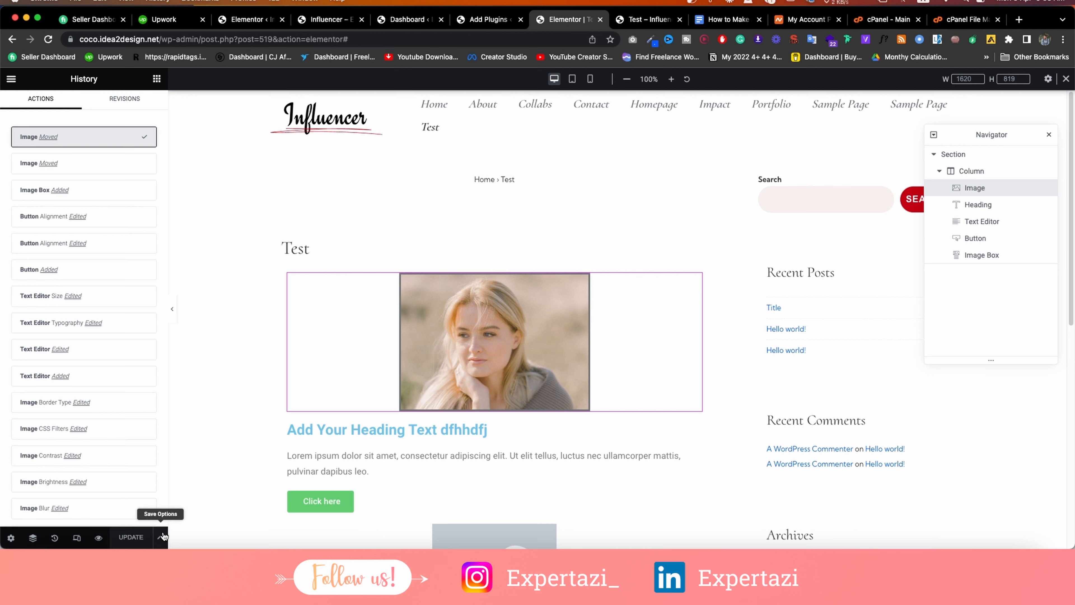
pyautogui.scroll(-8, 555, 340)
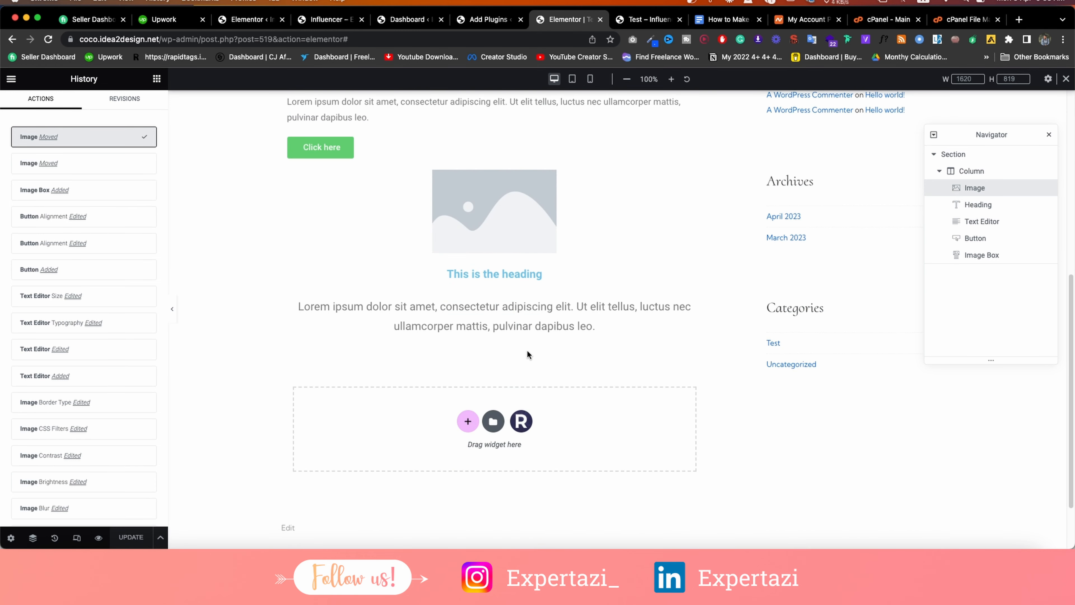
# In Page Settings, toggle Hide Title on and off repeatedly, leaving the Test page title shown.
pyautogui.click(12, 537)
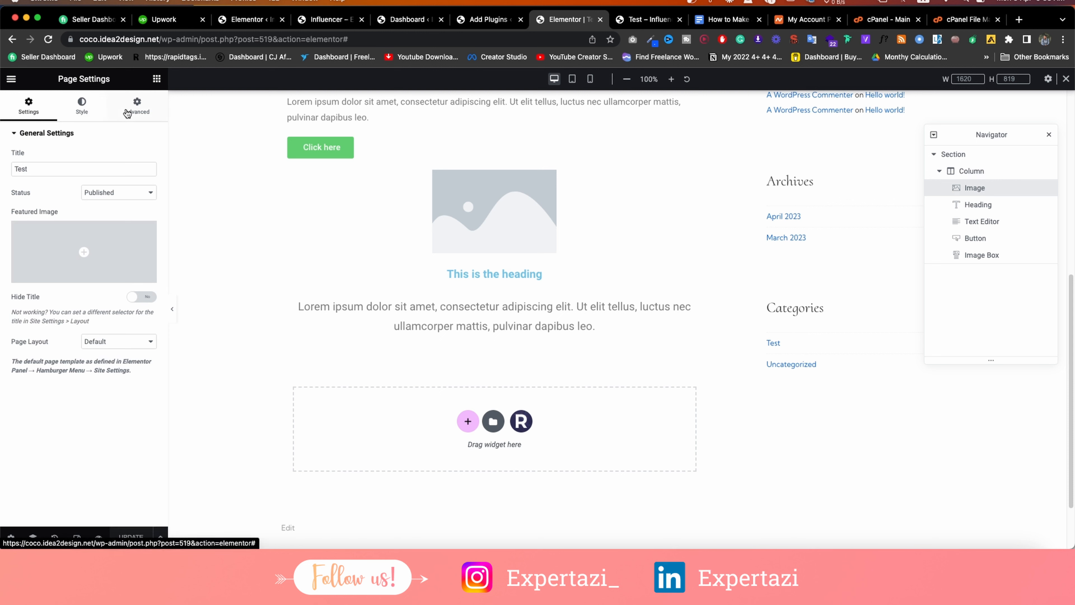
pyautogui.doubleClick(75, 170)
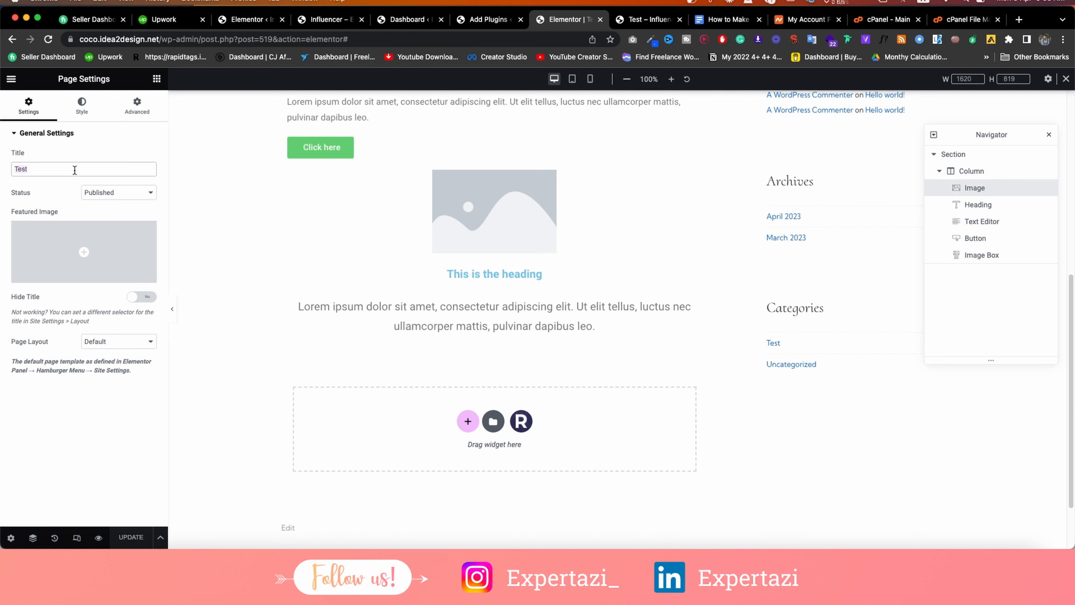
pyautogui.click(100, 196)
pyautogui.click(29, 196)
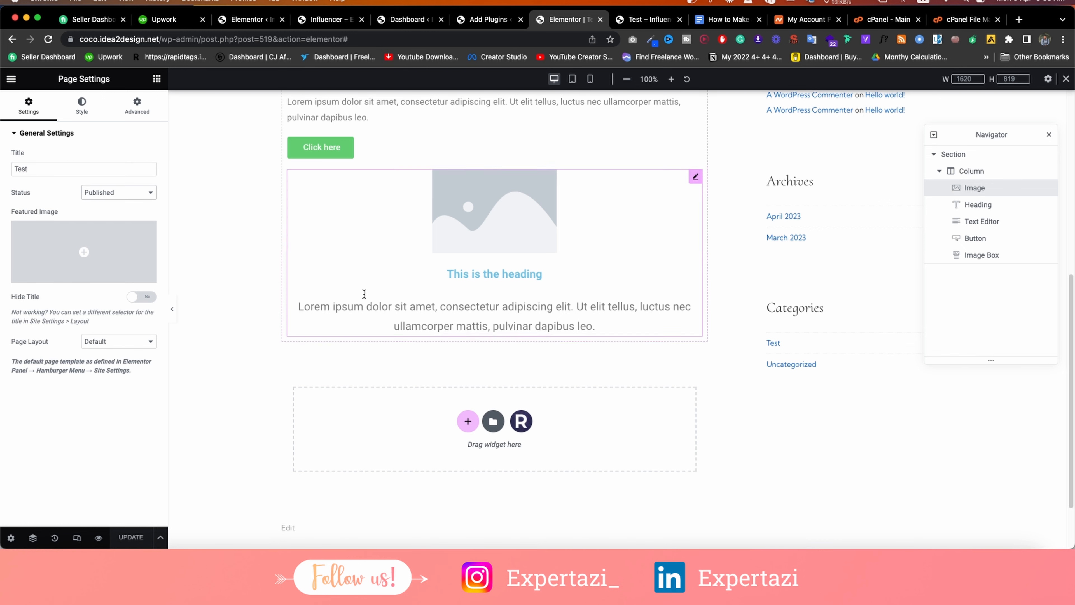
pyautogui.scroll(10, 458, 277)
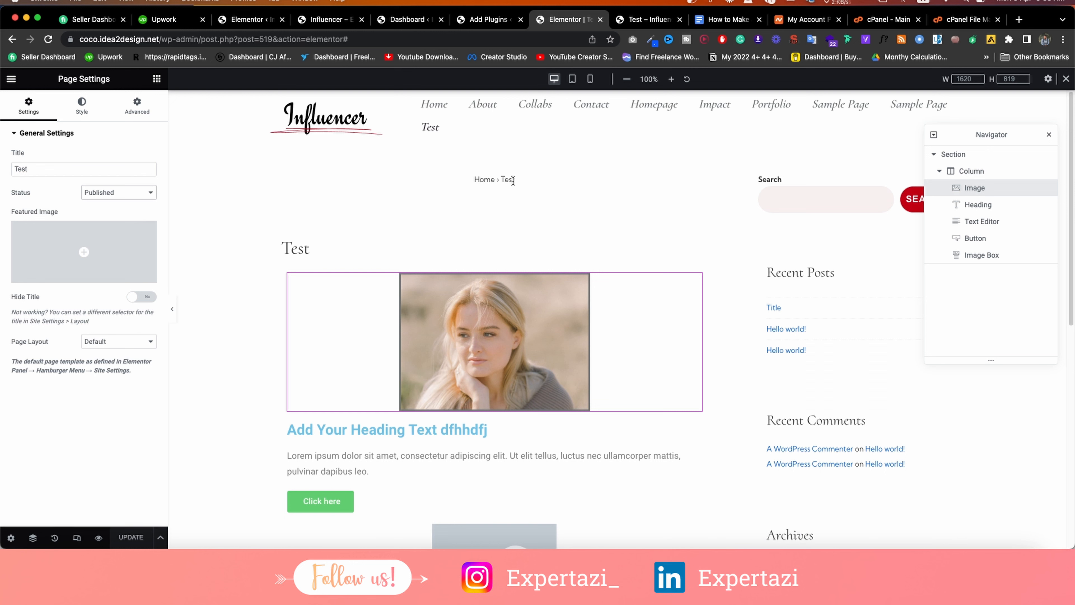
pyautogui.click(141, 298)
pyautogui.click(142, 297)
pyautogui.click(142, 297)
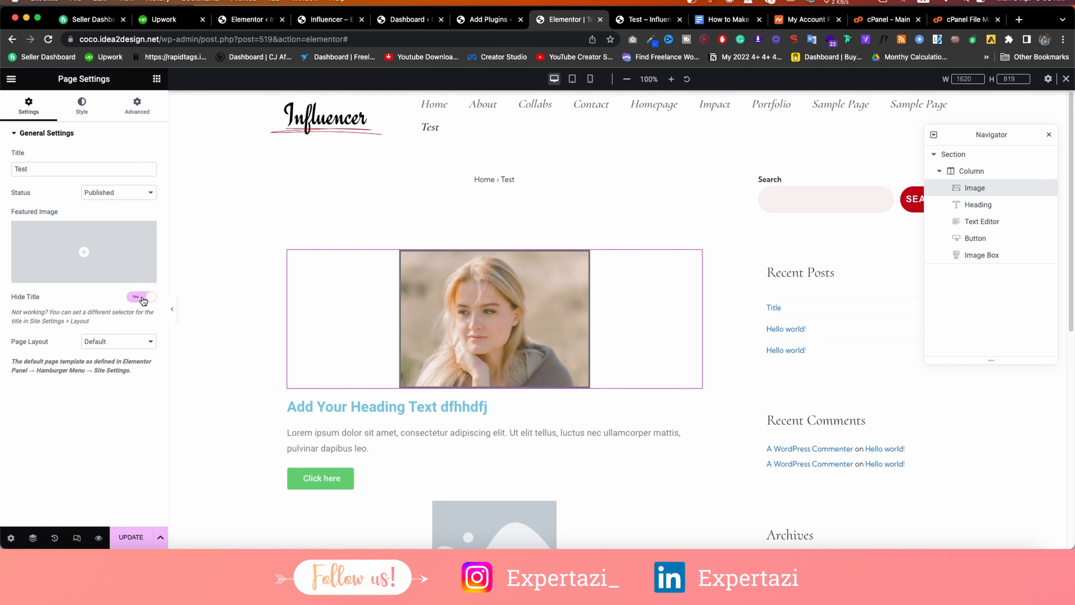
pyautogui.click(142, 297)
pyautogui.click(142, 298)
pyautogui.click(143, 298)
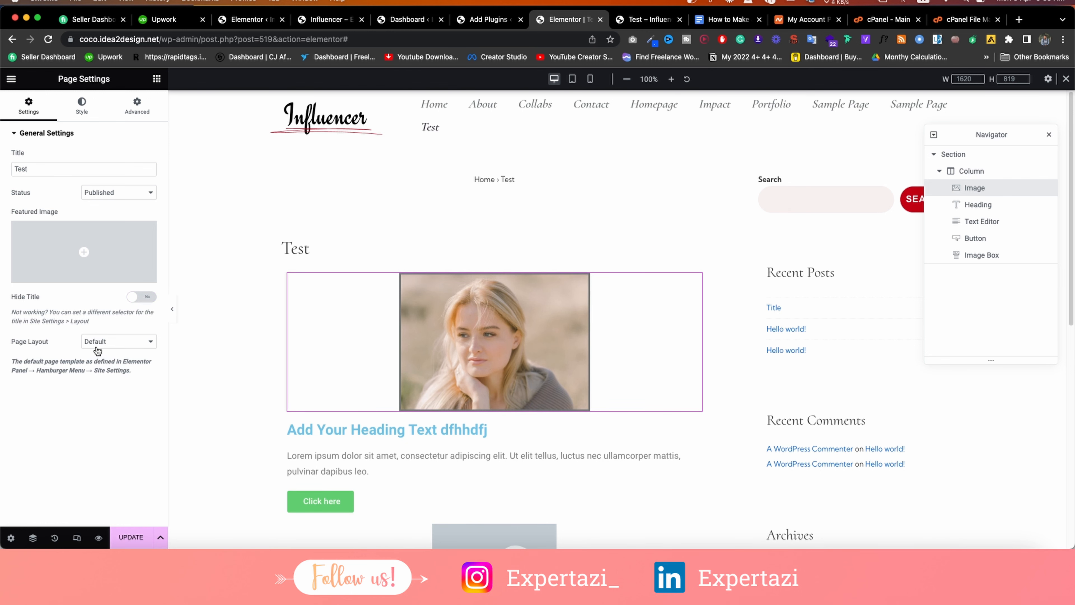
pyautogui.click(149, 297)
pyautogui.click(149, 297)
# Try the Theme and Elementor Canvas page layouts, finally setting Page Layout to Elementor Full Width.
pyautogui.click(113, 346)
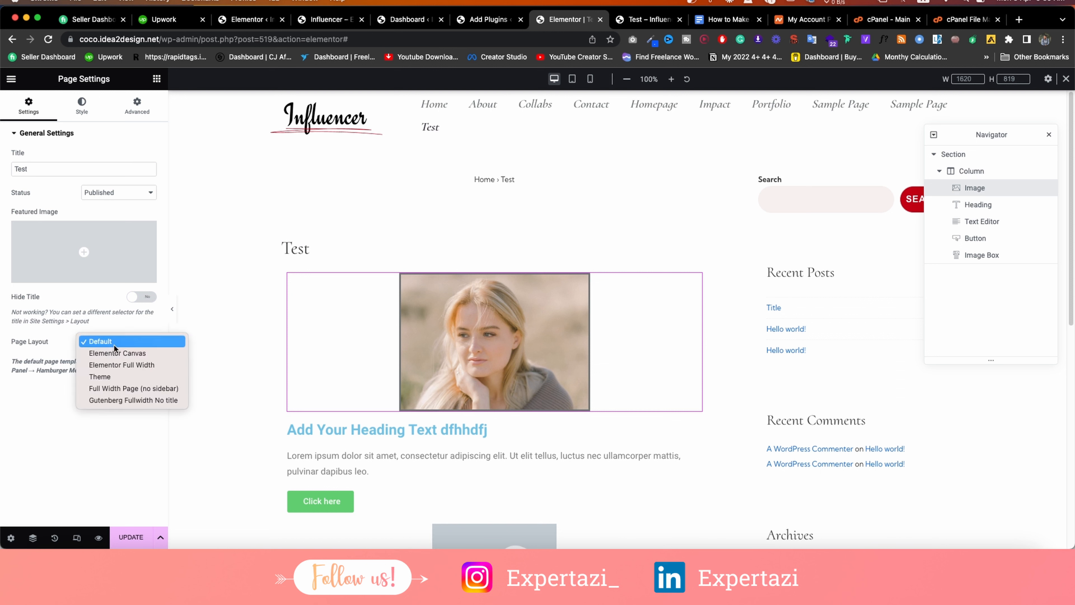
pyautogui.click(109, 377)
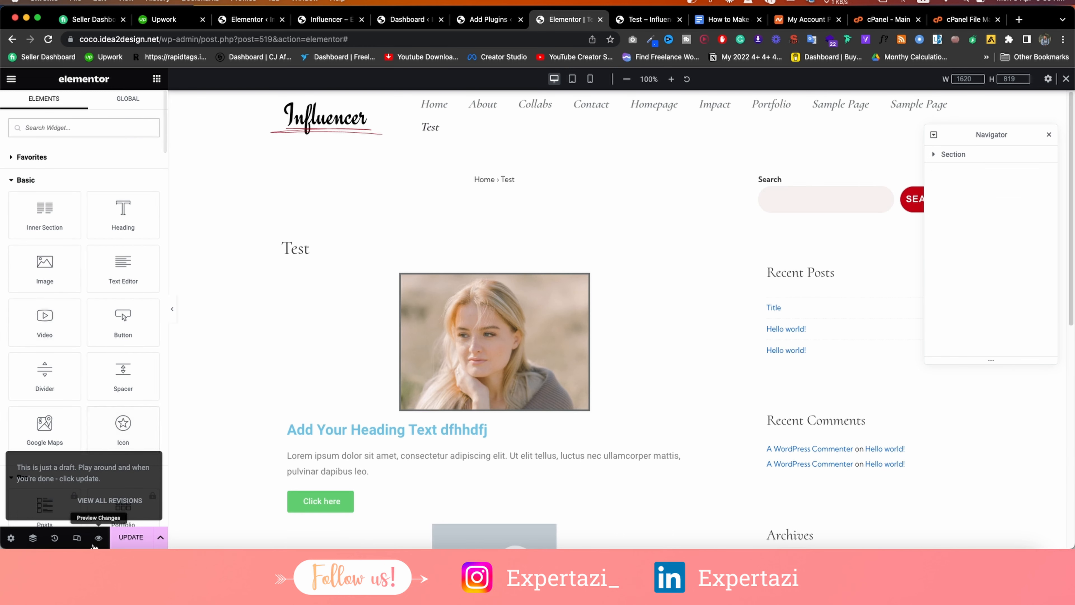
pyautogui.click(11, 537)
pyautogui.click(119, 342)
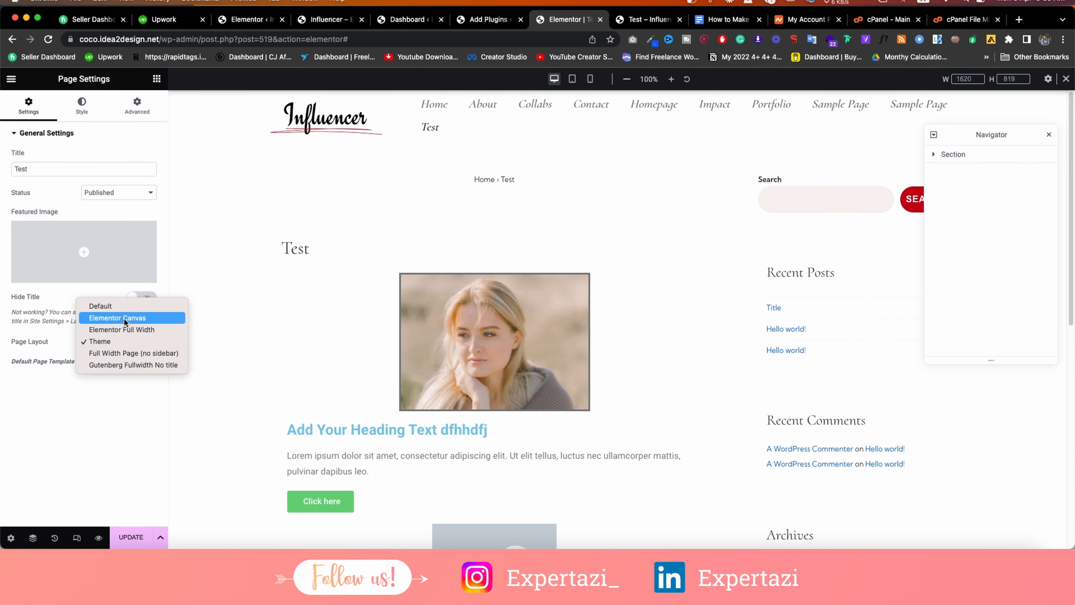
pyautogui.click(126, 318)
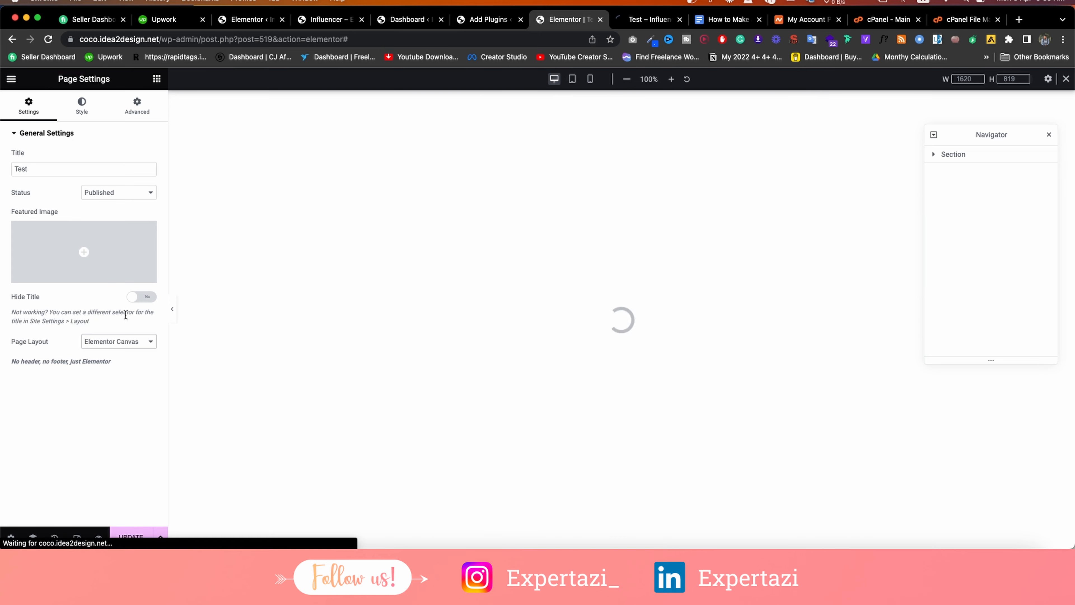
pyautogui.click(19, 537)
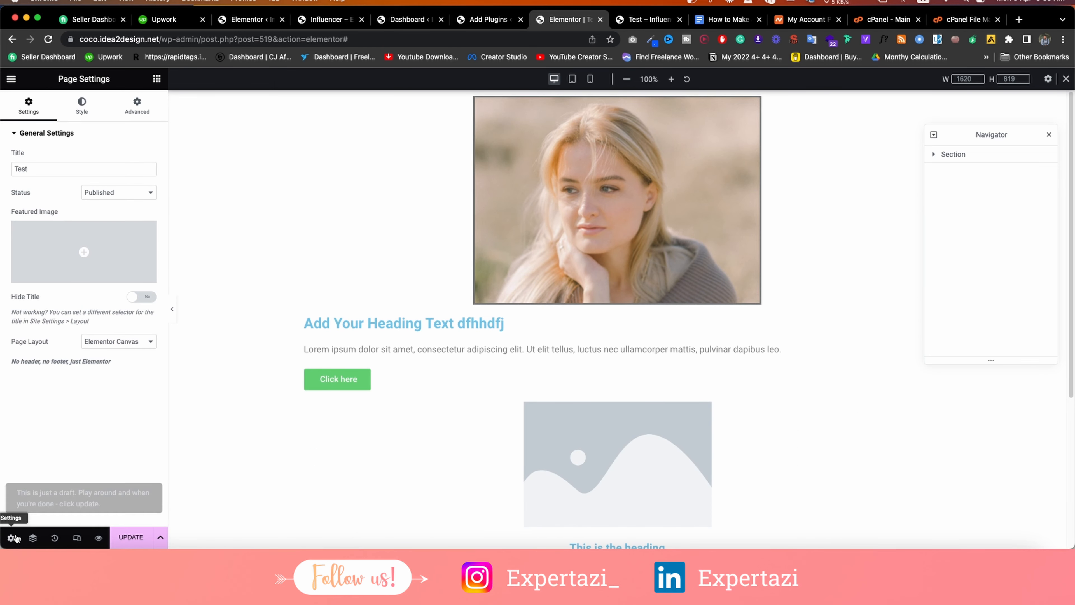
pyautogui.click(123, 341)
pyautogui.click(120, 353)
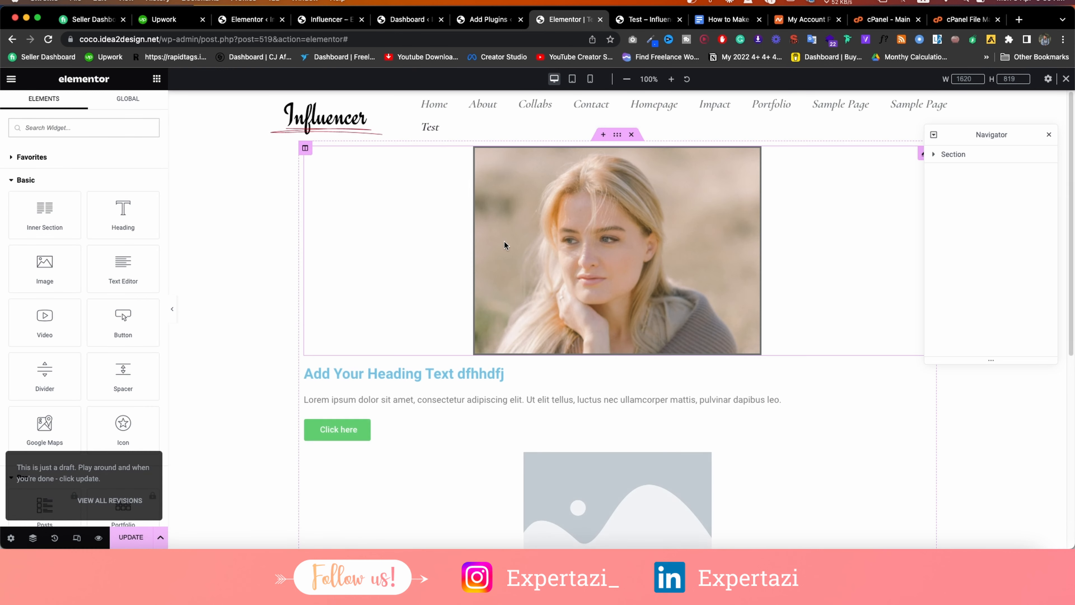
# Delete the section containing the image, heading, text and button.
pyautogui.scroll(-8, 863, 227)
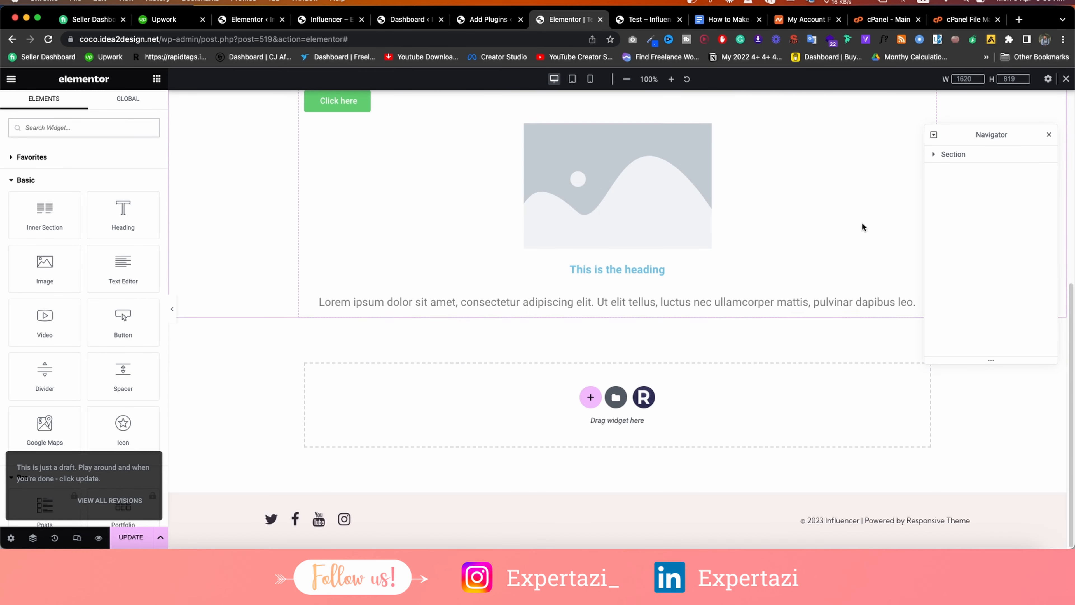
pyautogui.click(11, 537)
pyautogui.scroll(10, 533, 254)
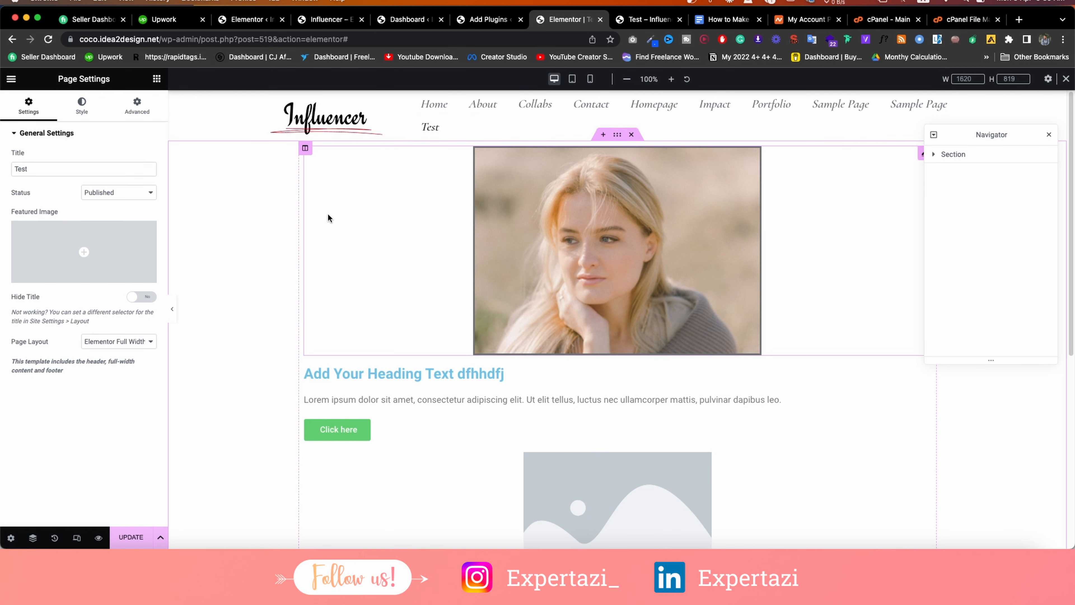
pyautogui.click(633, 134)
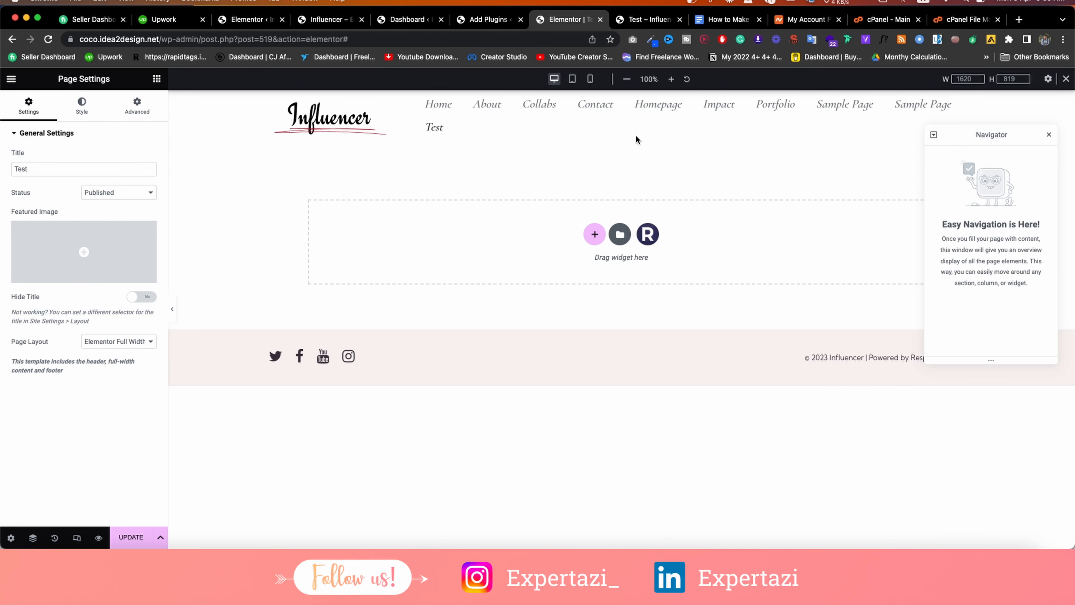
# Close the Navigator, insert a 2-column structure in the drop area, and open the Add Template library.
pyautogui.click(1050, 134)
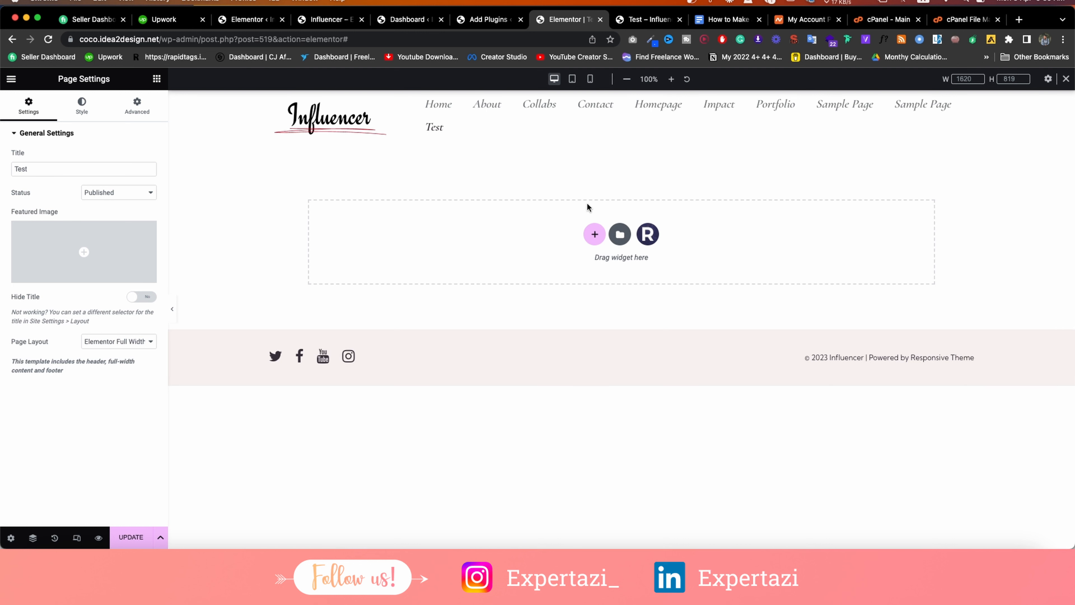
pyautogui.click(594, 235)
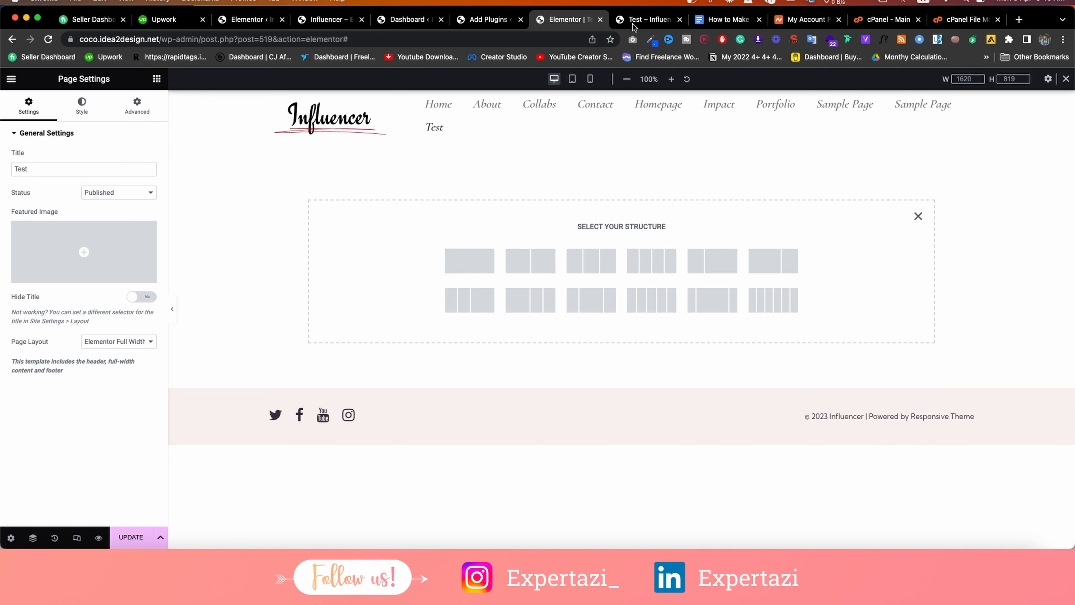
pyautogui.click(339, 19)
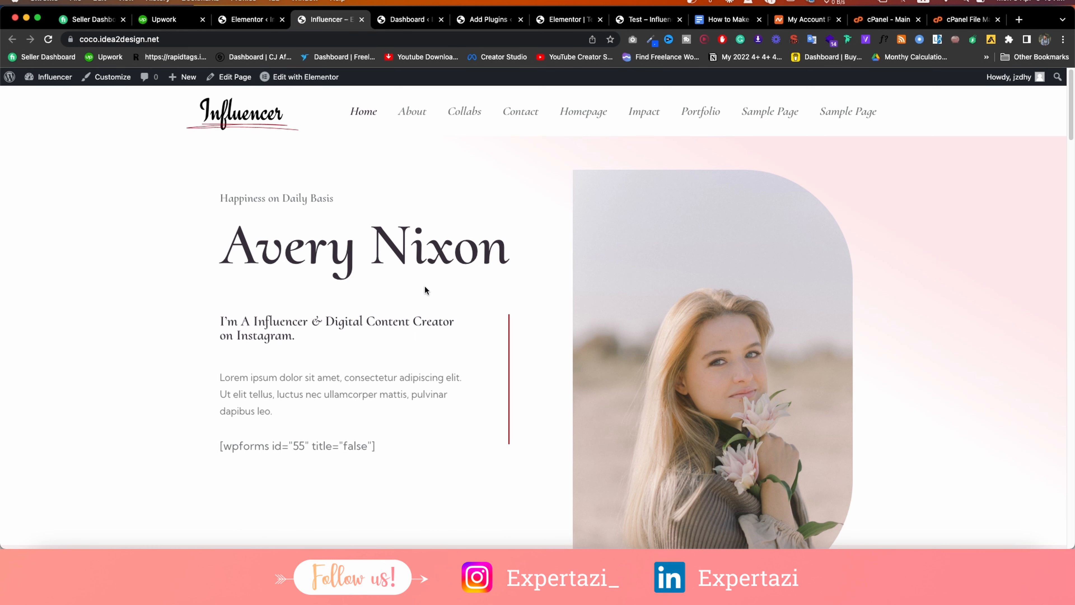
pyautogui.click(567, 19)
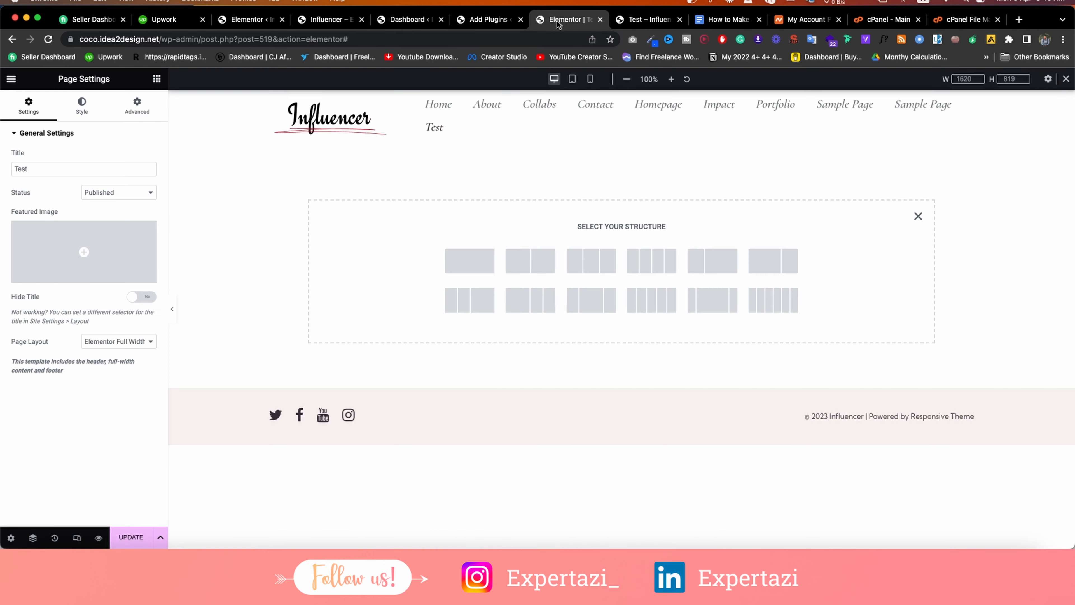
pyautogui.click(530, 259)
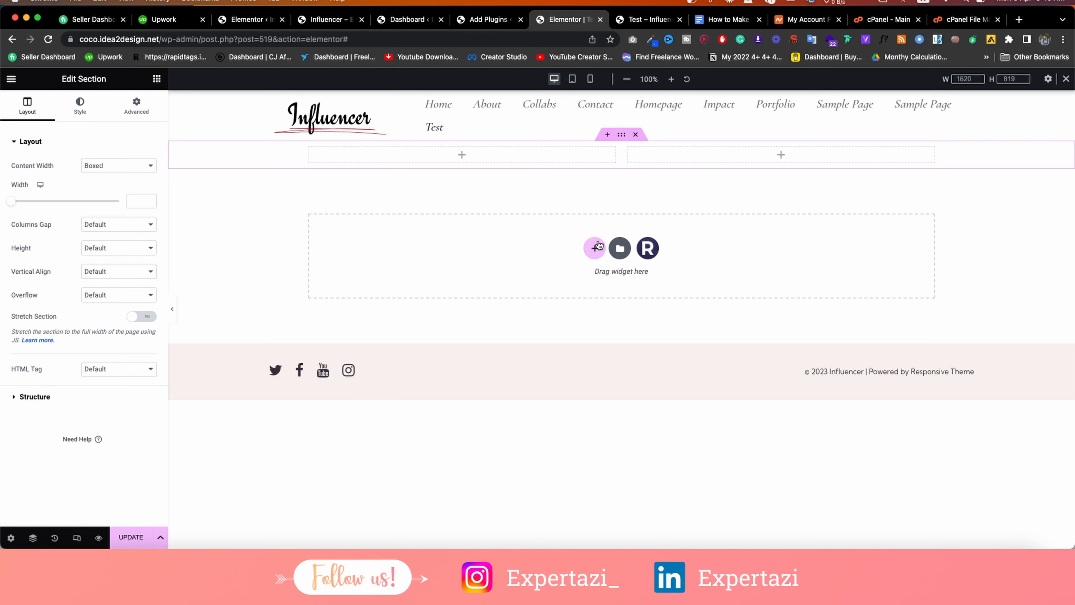
pyautogui.click(620, 249)
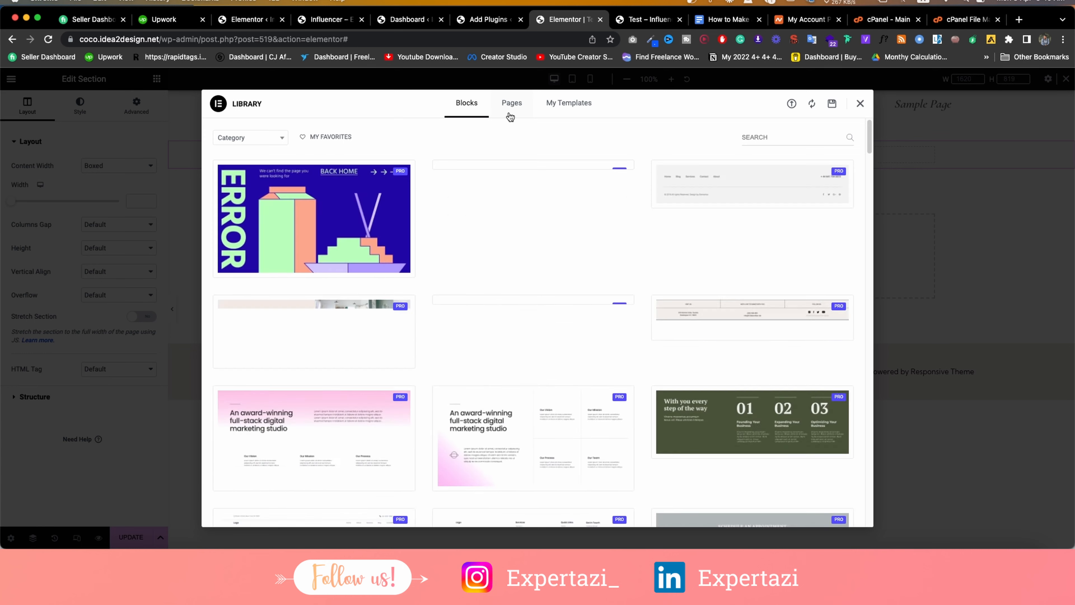
# Check the Library's Pages and My Templates tabs, find no saved templates, and close it.
pyautogui.click(510, 115)
pyautogui.click(578, 110)
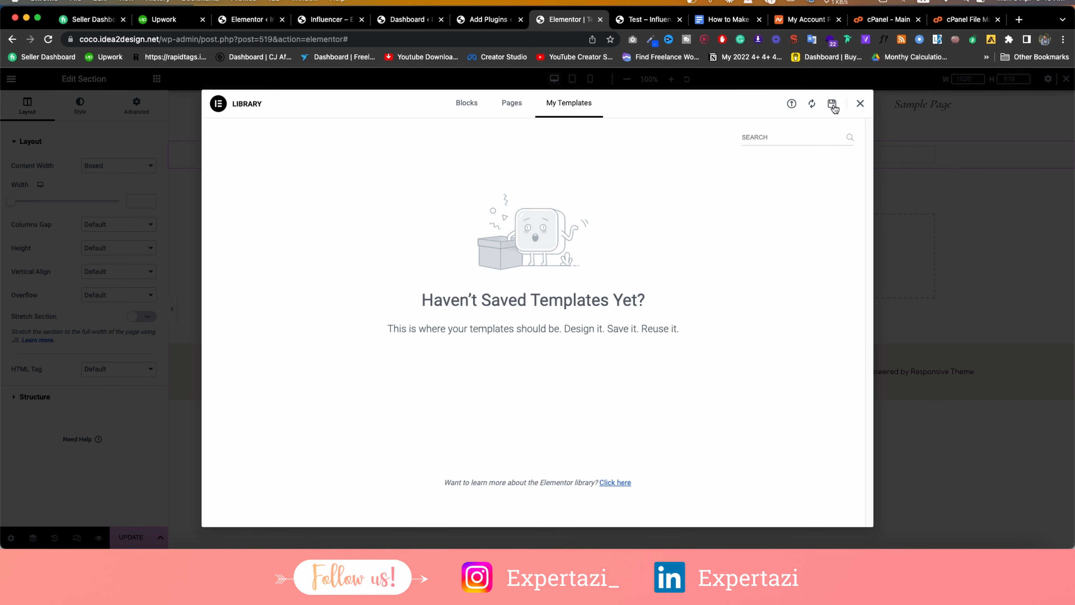
pyautogui.click(859, 104)
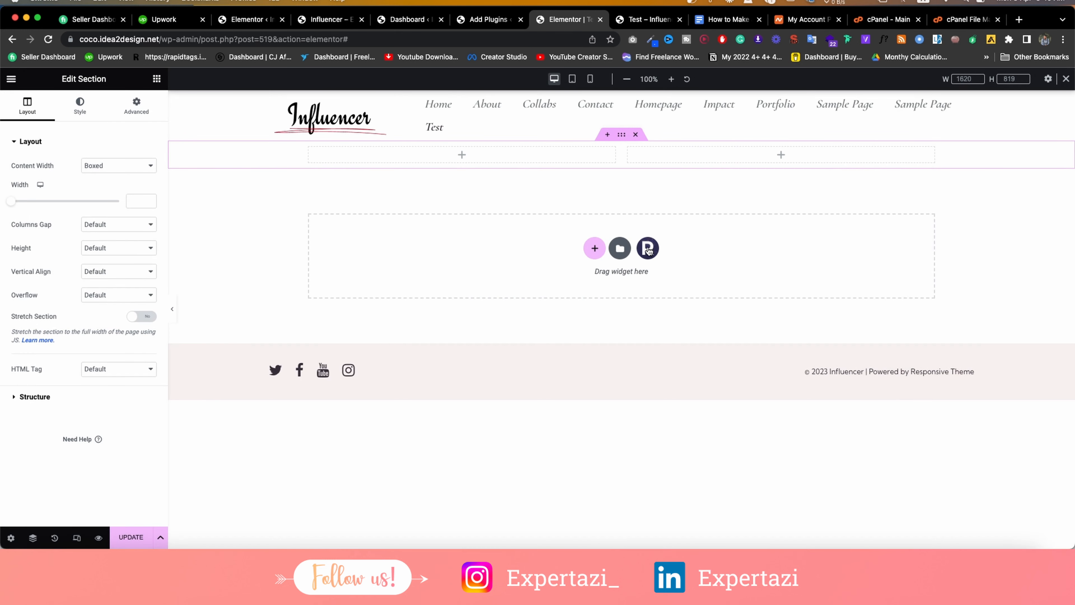
# Preview the Influencer kit's Home page template and try importing it into the page.
pyautogui.click(648, 248)
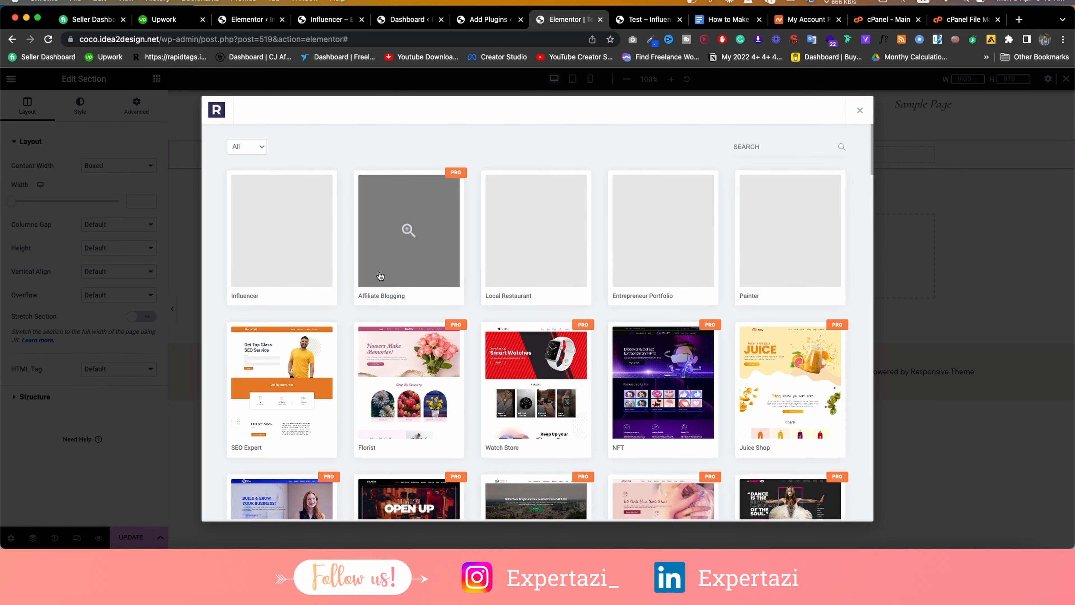
pyautogui.scroll(-10, 380, 277)
pyautogui.scroll(9, 381, 274)
pyautogui.scroll(1, 380, 273)
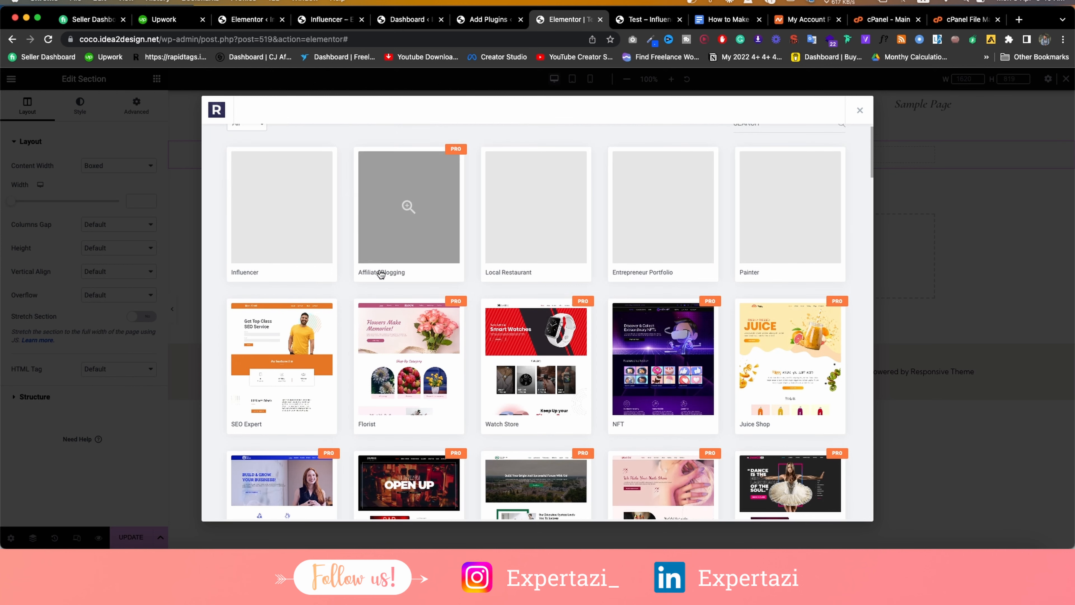
pyautogui.scroll(1, 554, 291)
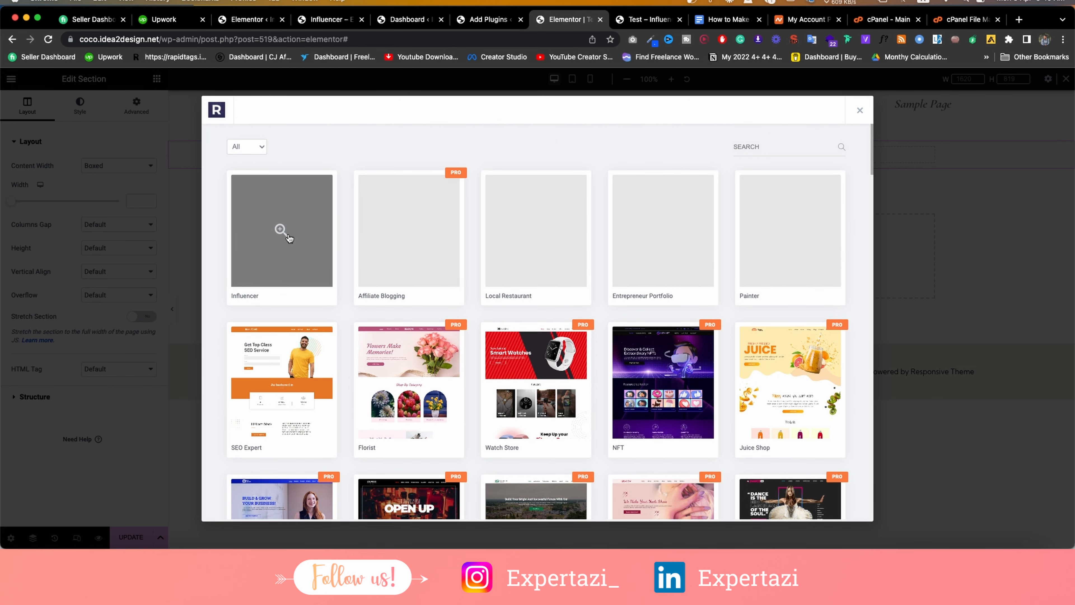
pyautogui.click(260, 270)
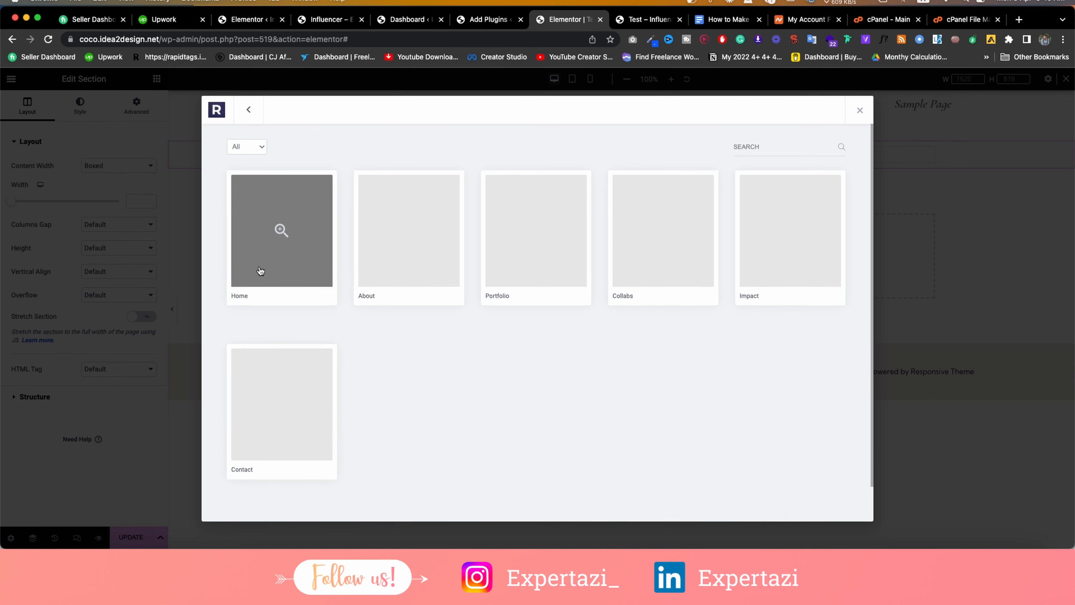
pyautogui.click(283, 243)
pyautogui.scroll(-10, 607, 263)
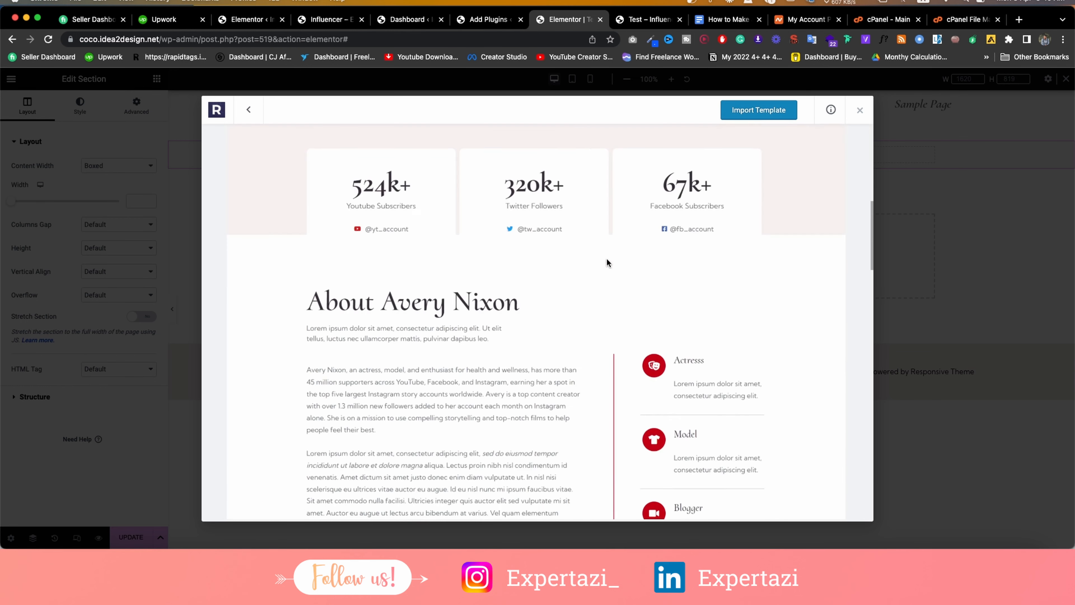
pyautogui.scroll(15, 608, 262)
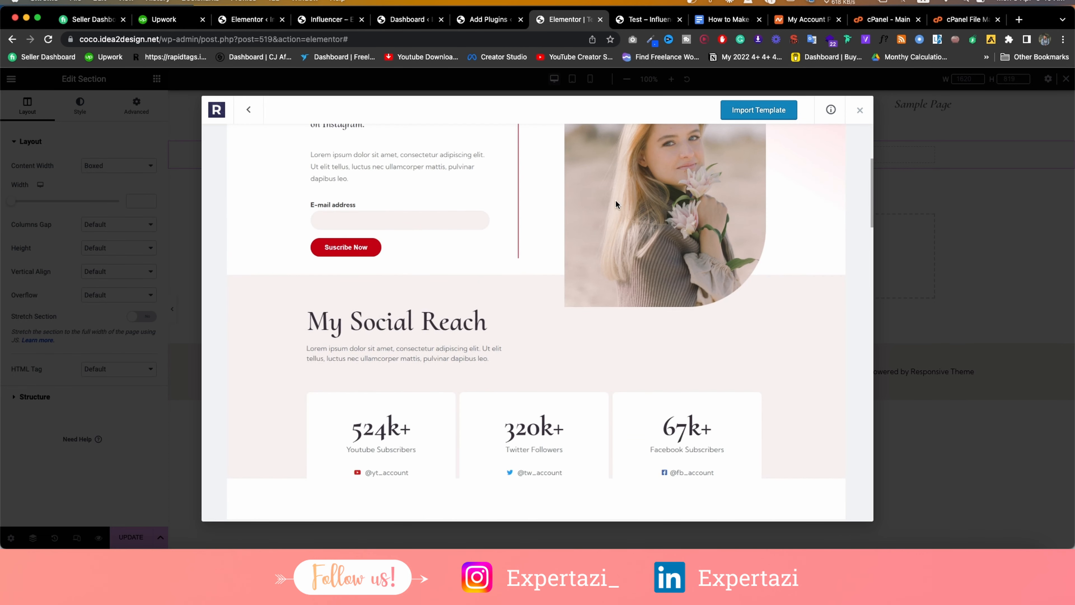
pyautogui.click(766, 113)
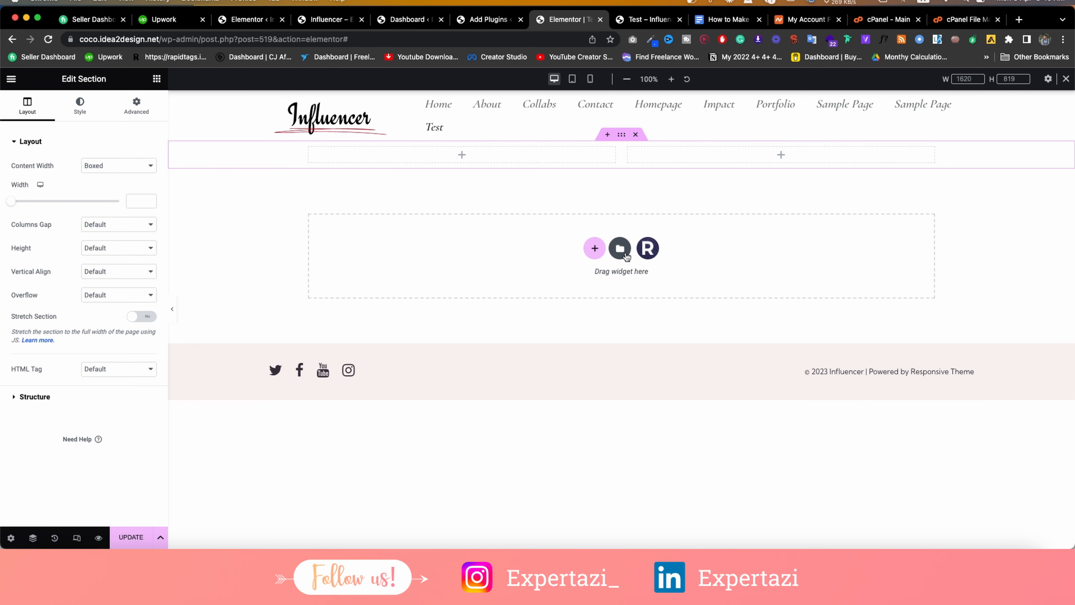
# Browse the Entrepreneur Portfolio kit, preview its Contact page, then close the library.
pyautogui.click(644, 250)
pyautogui.scroll(-10, 549, 256)
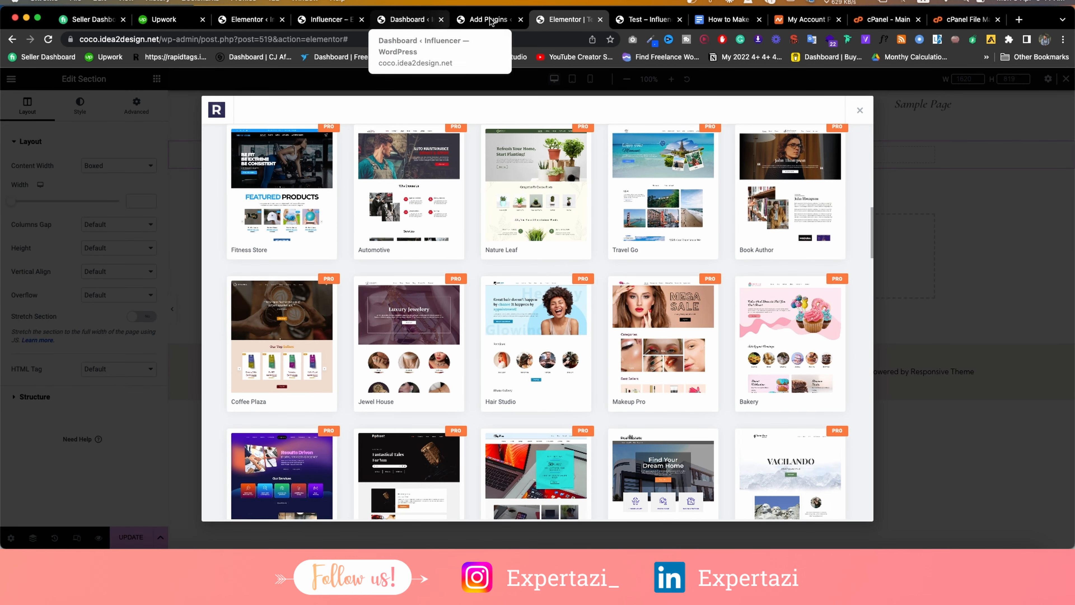
pyautogui.scroll(-1, 568, 260)
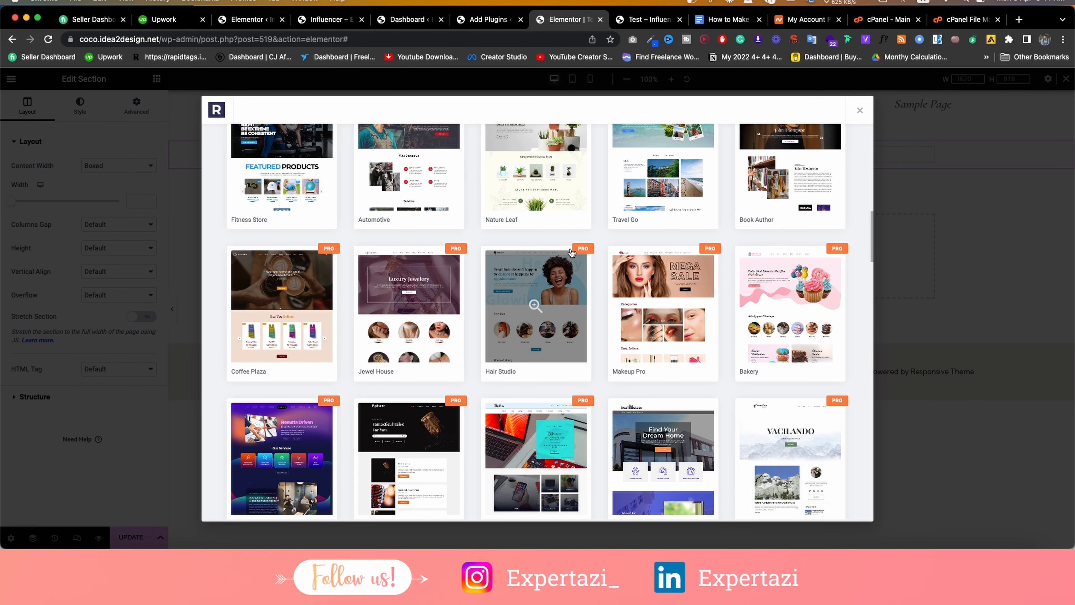
pyautogui.scroll(12, 571, 253)
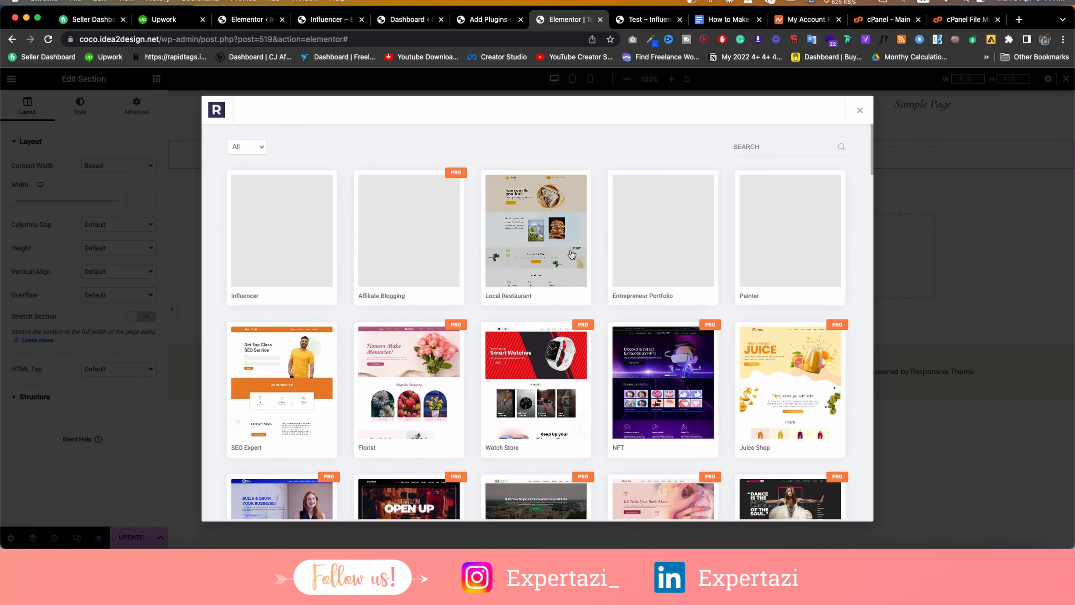
pyautogui.click(623, 252)
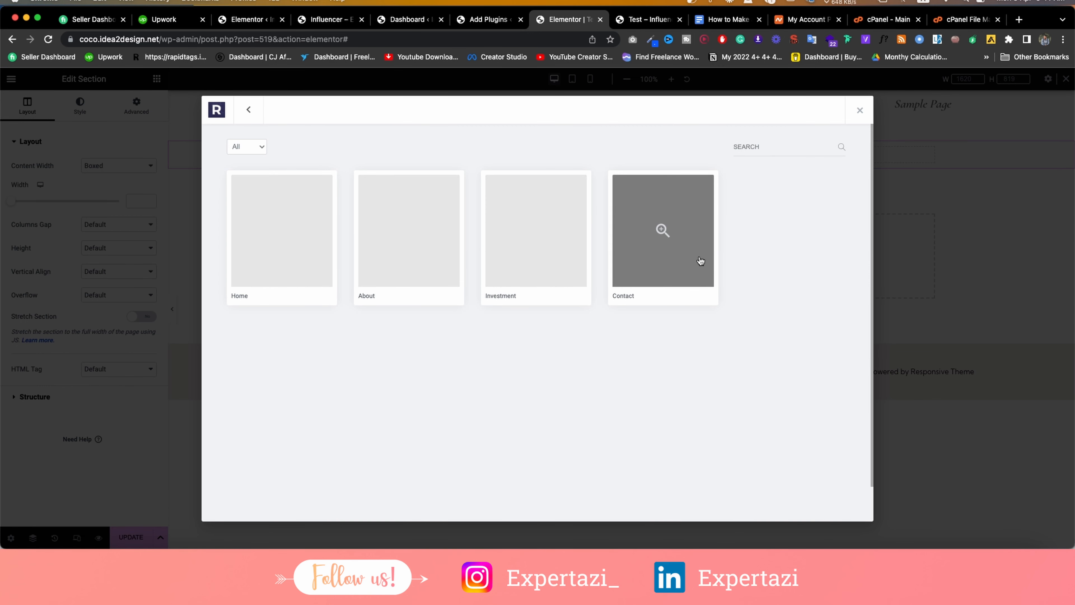
pyautogui.click(682, 255)
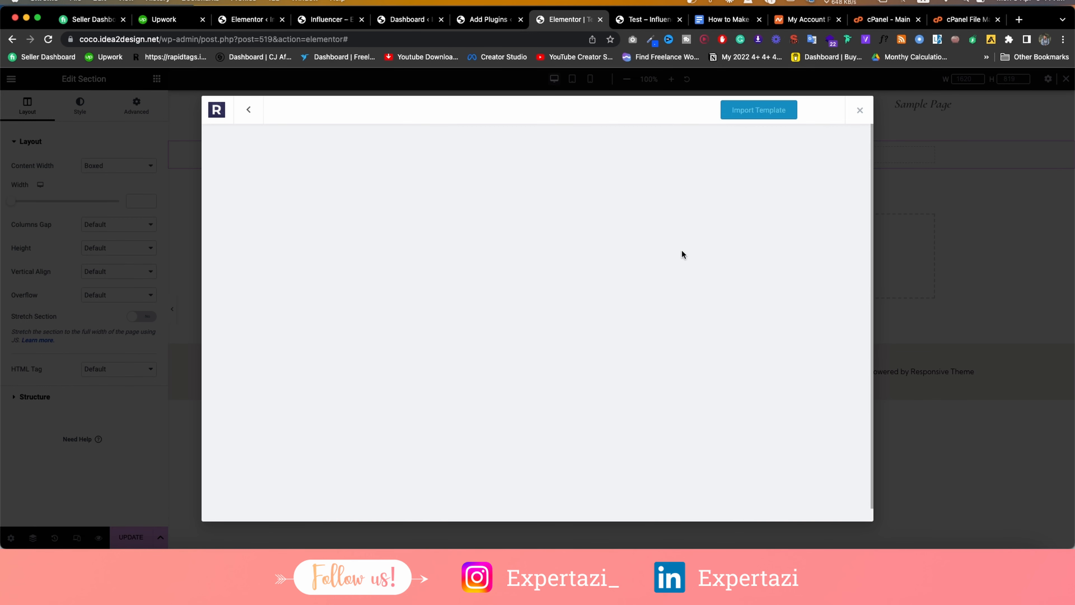
pyautogui.click(857, 112)
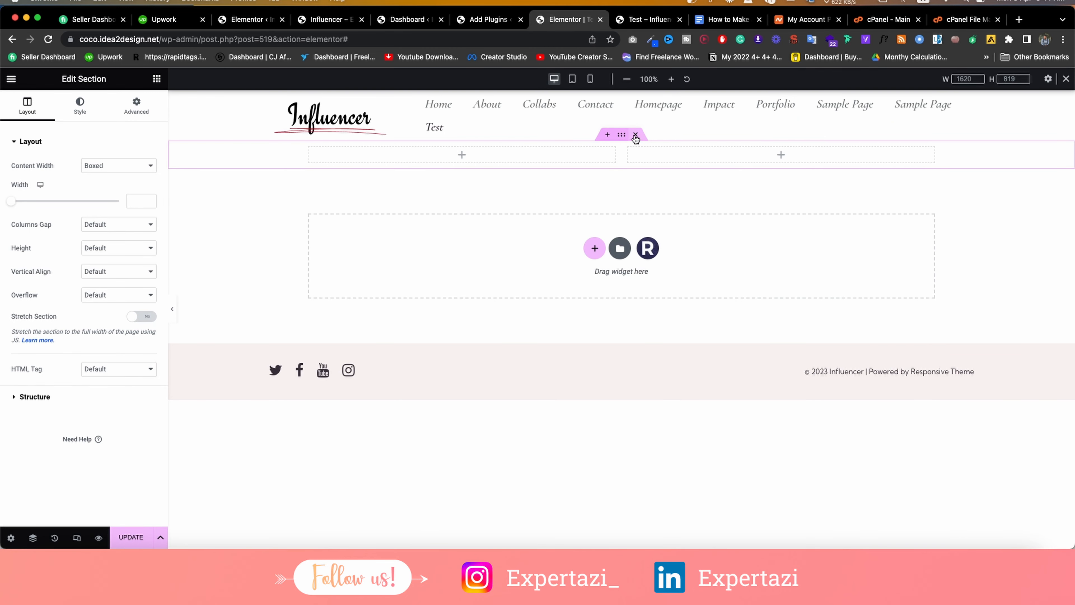
# Delete the empty two-column section and reload the editor, confirming despite unsaved changes.
pyautogui.click(635, 135)
pyautogui.click(595, 233)
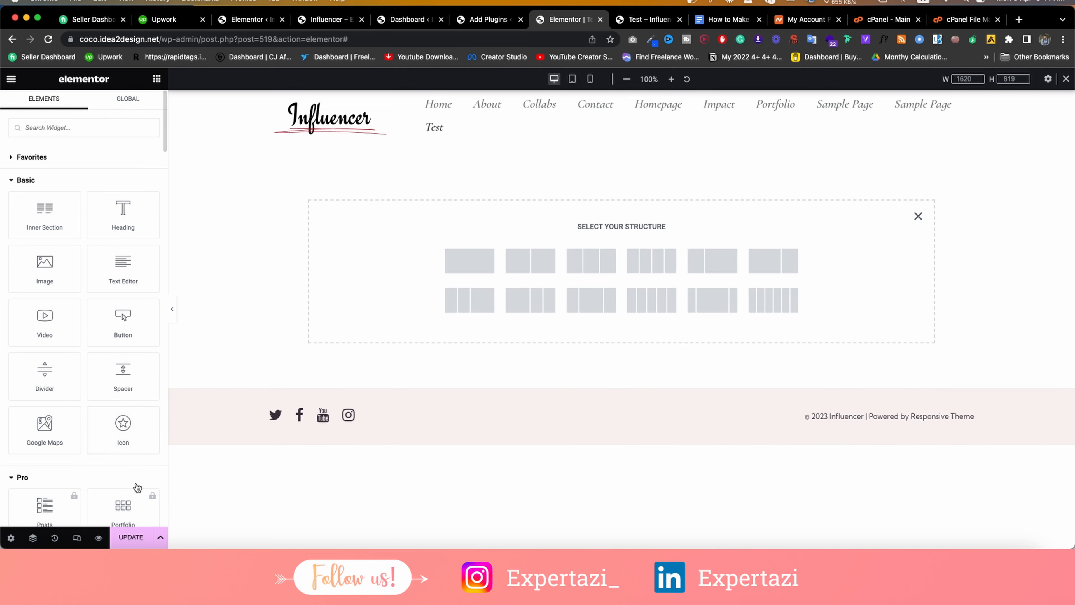
pyautogui.click(48, 38)
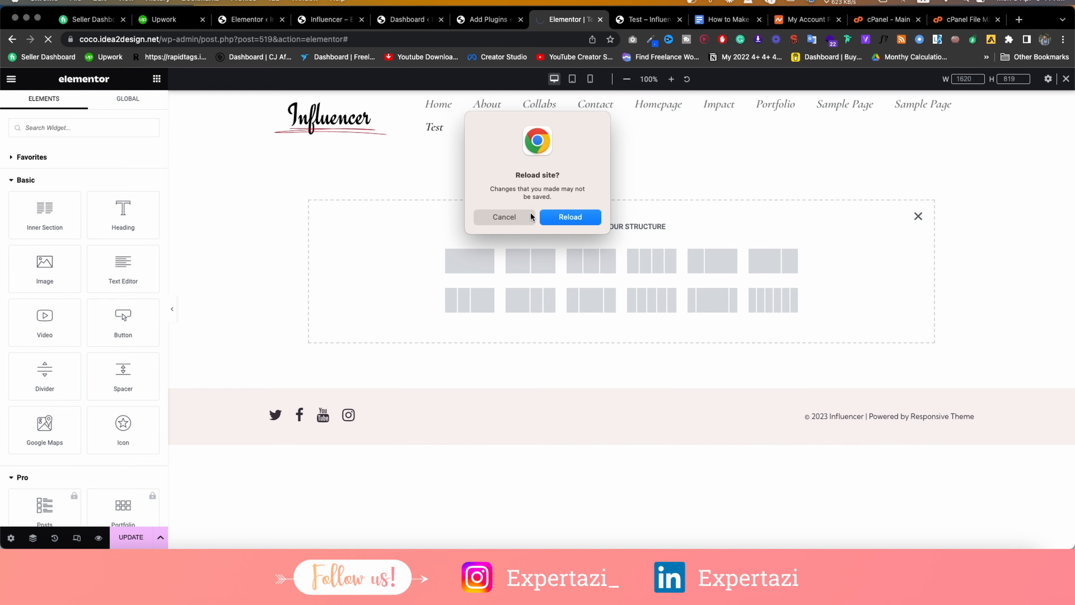
pyautogui.click(569, 217)
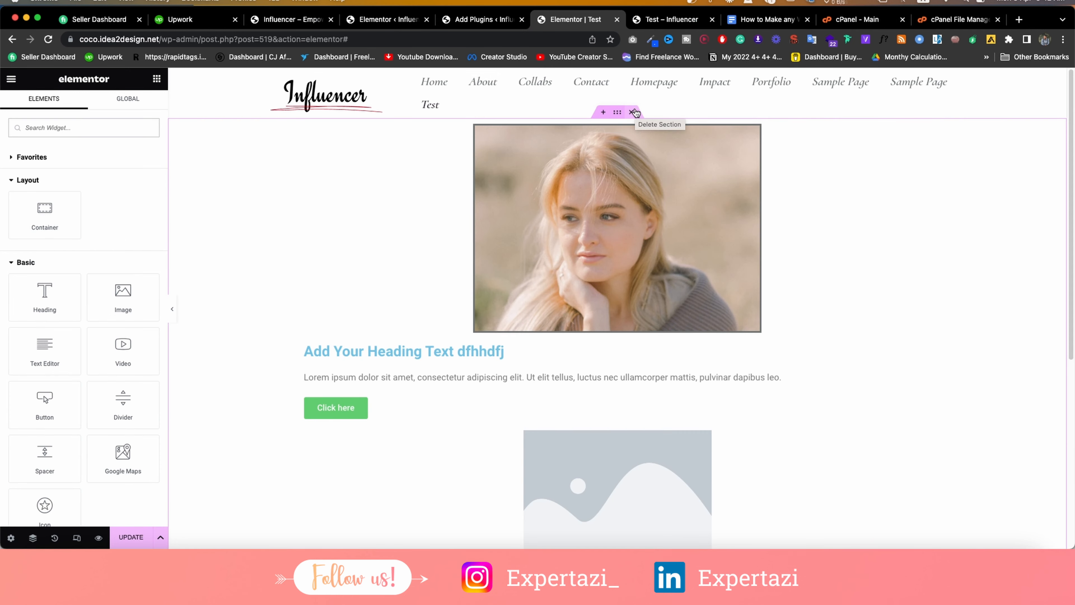
# Check the Elementor Experiments and live preview tabs, then delete the old image, heading and button section.
pyautogui.click(371, 21)
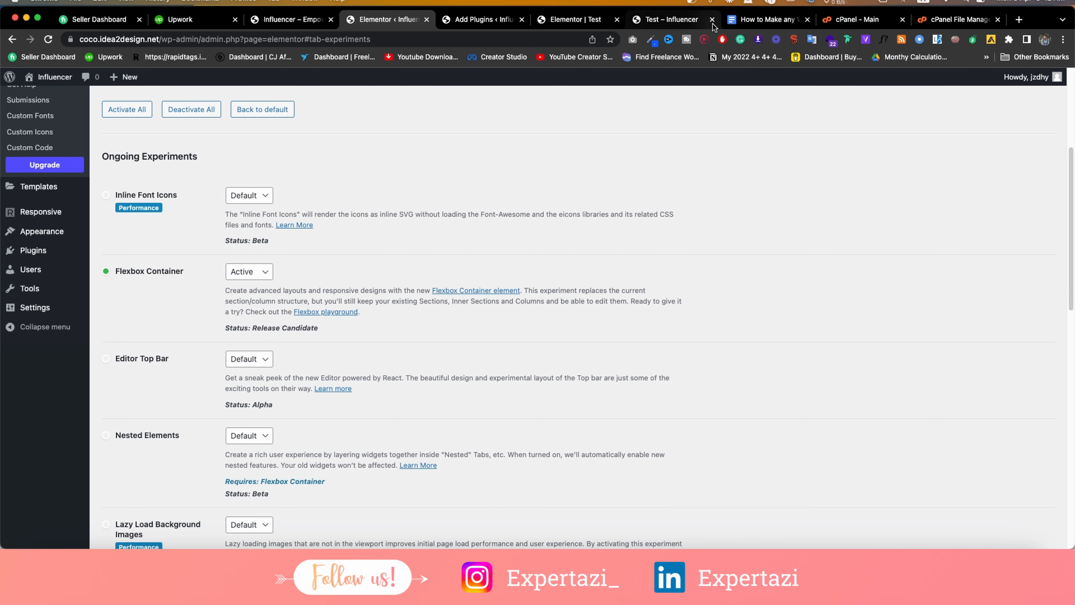
pyautogui.click(670, 22)
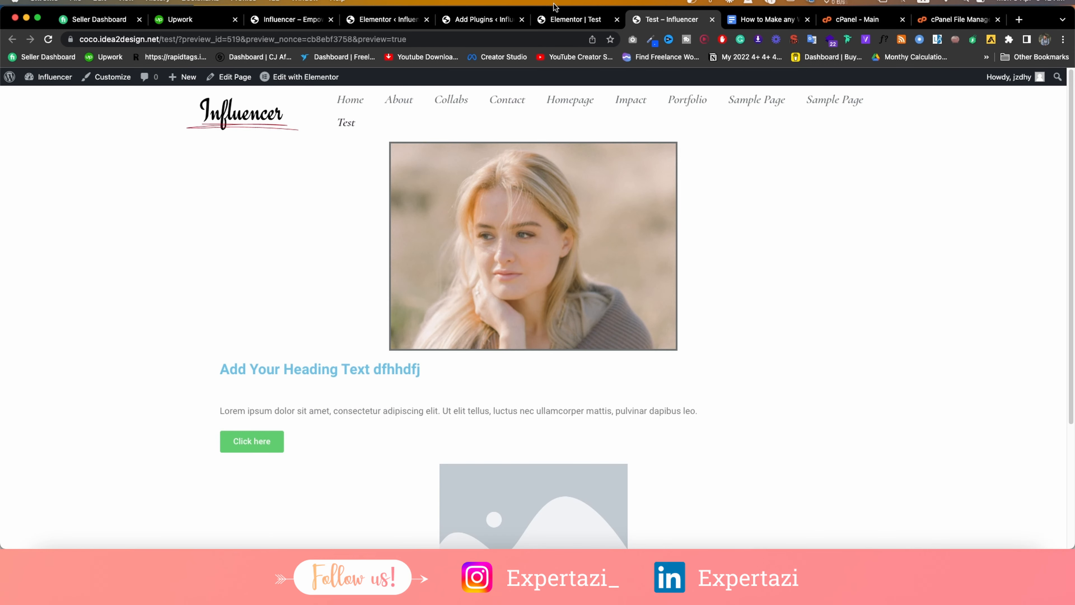
pyautogui.click(576, 19)
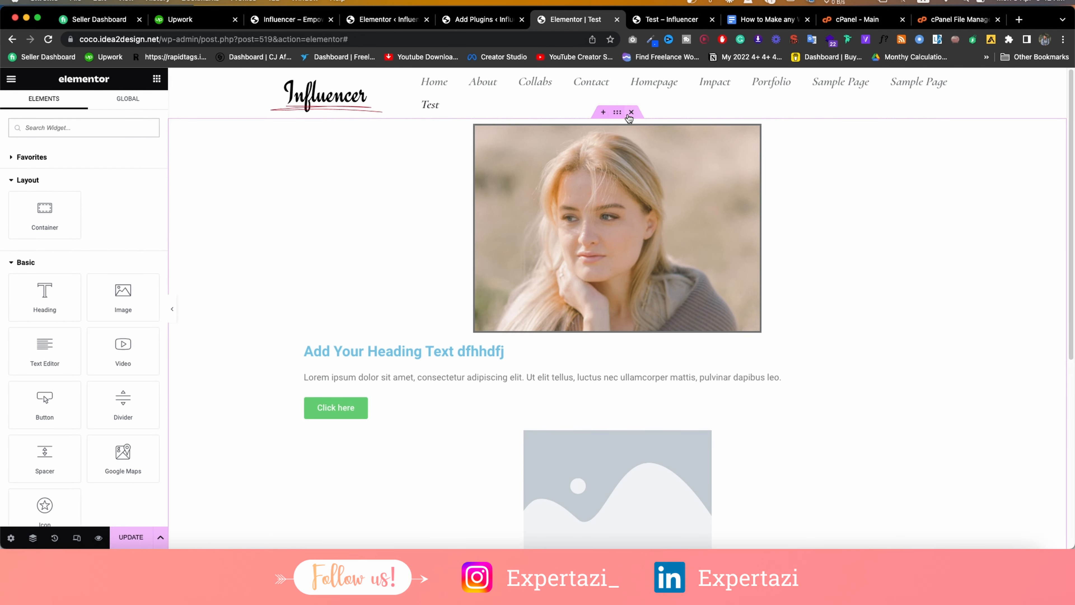
pyautogui.click(630, 112)
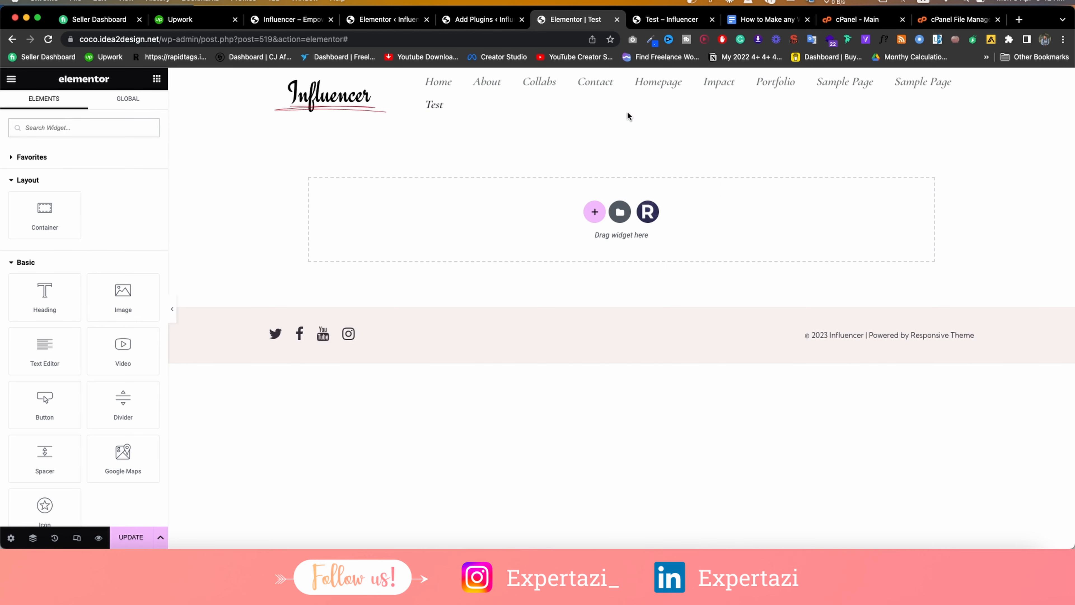
# Build a two-column container with the blonde woman's Media Library portrait and a Heading widget in the left column.
pyautogui.click(600, 218)
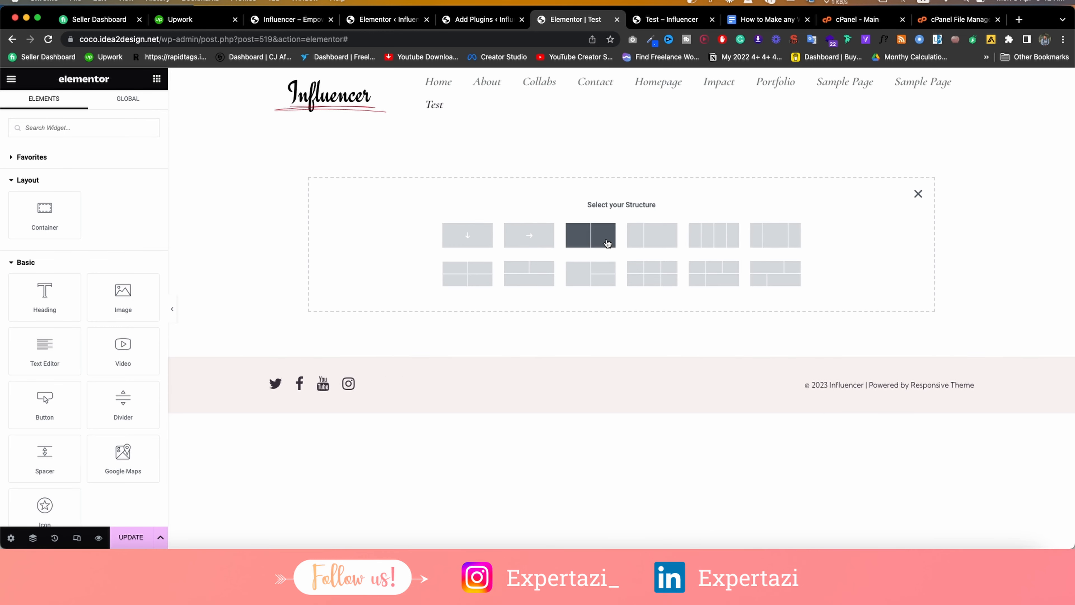
pyautogui.click(607, 243)
pyautogui.click(156, 78)
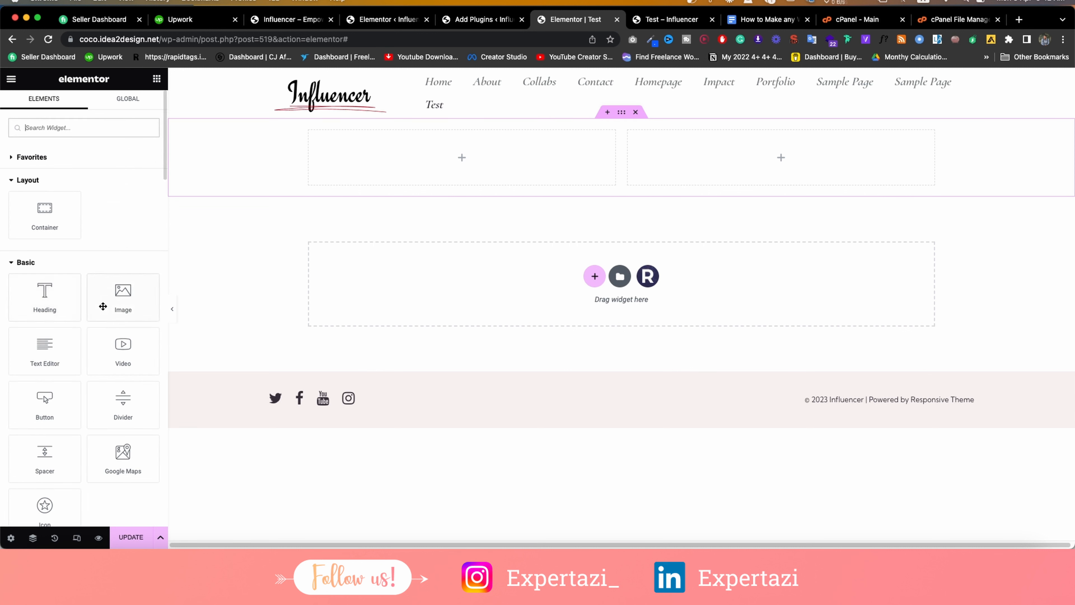
pyautogui.moveTo(105, 305); pyautogui.dragTo(440, 170)
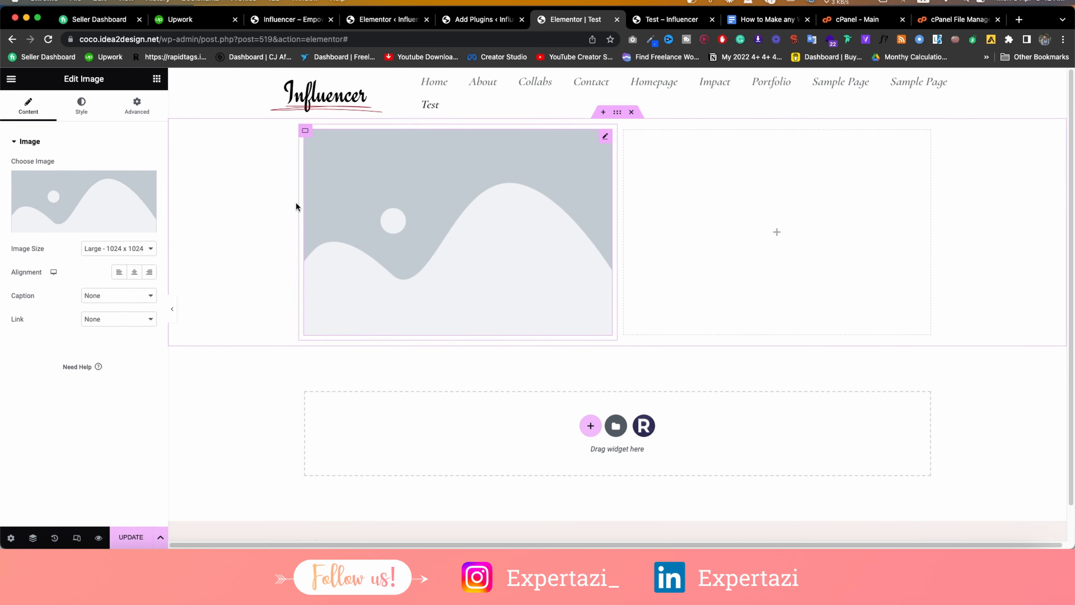
pyautogui.click(102, 217)
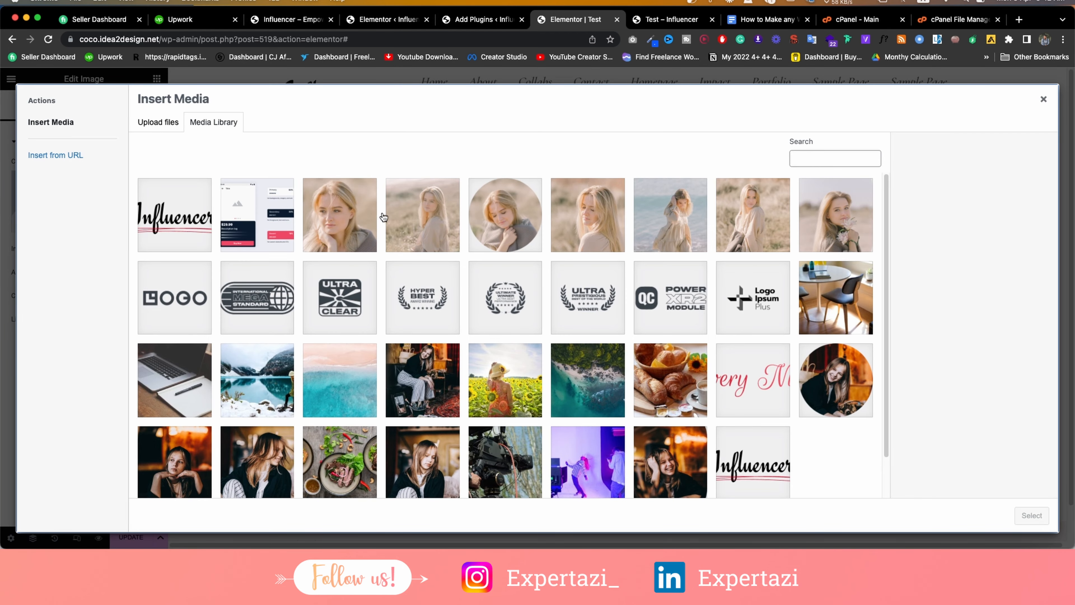
pyautogui.click(329, 217)
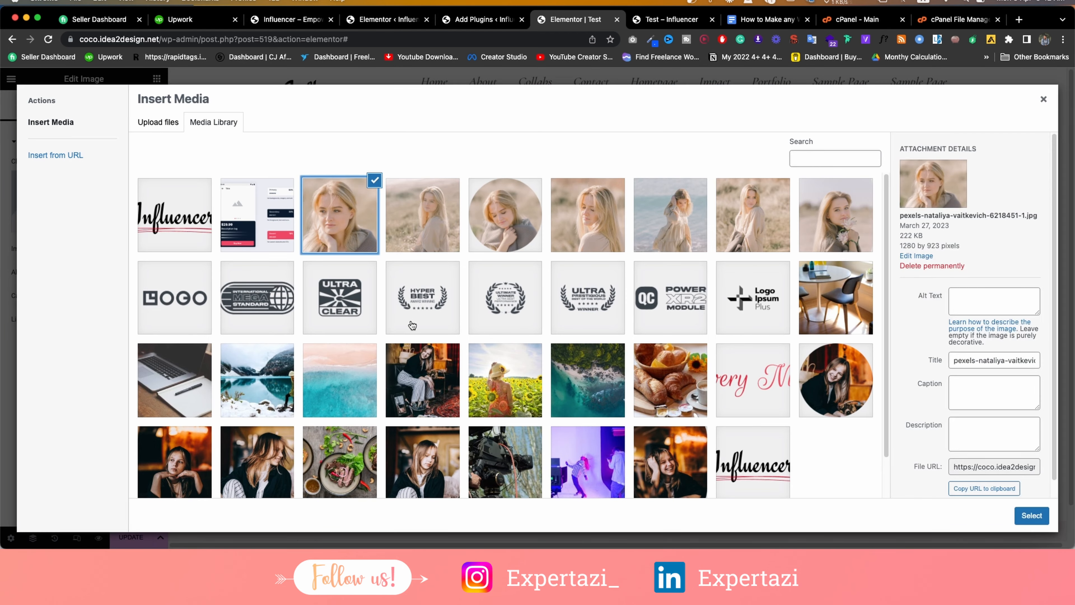
pyautogui.click(1031, 515)
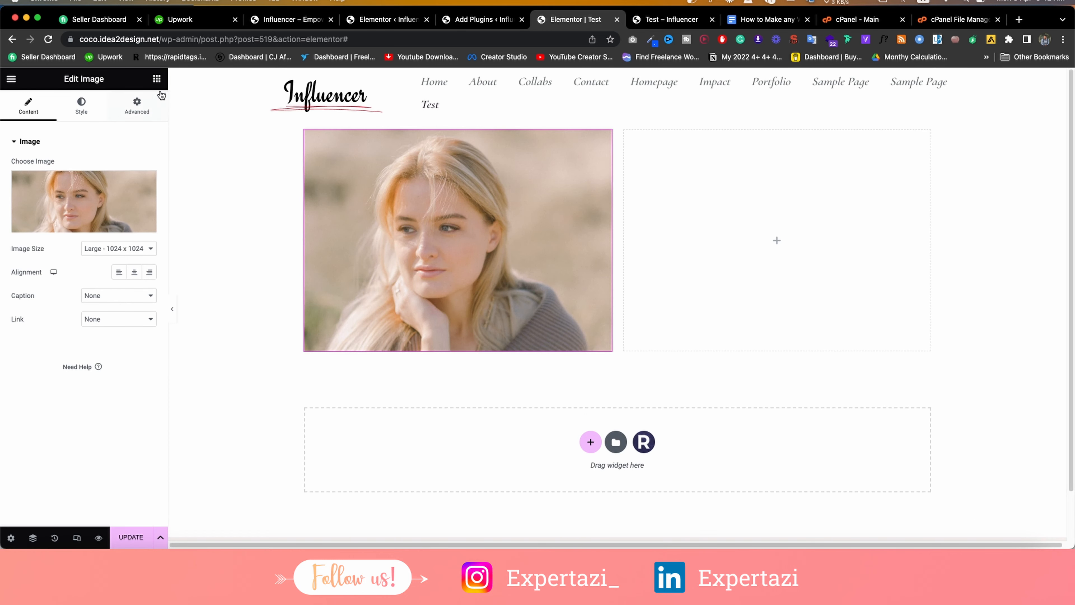
pyautogui.click(157, 79)
pyautogui.moveTo(43, 296); pyautogui.dragTo(352, 364)
# Add a Lorem ipsum Text Editor widget under the heading, followed by two stacked Click here buttons.
pyautogui.click(156, 79)
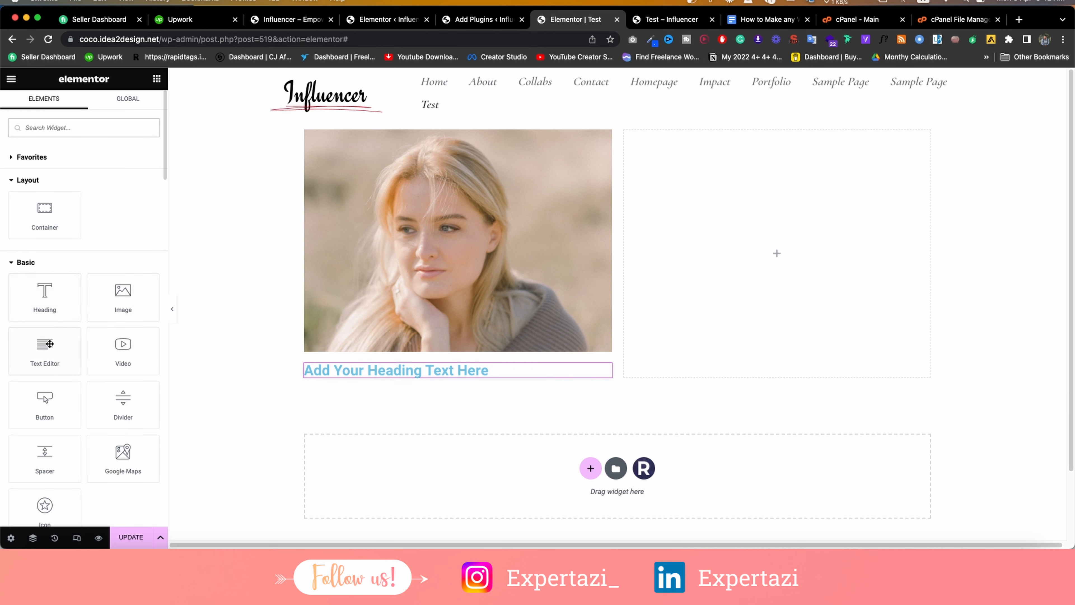
pyautogui.moveTo(50, 344); pyautogui.dragTo(353, 377)
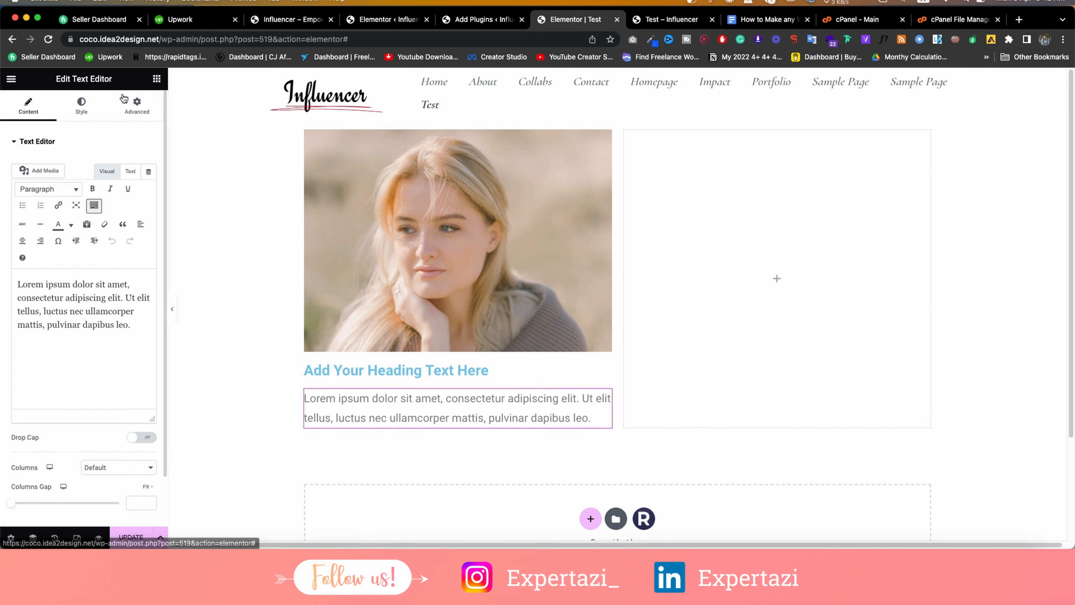
pyautogui.click(157, 78)
pyautogui.scroll(-2, 87, 328)
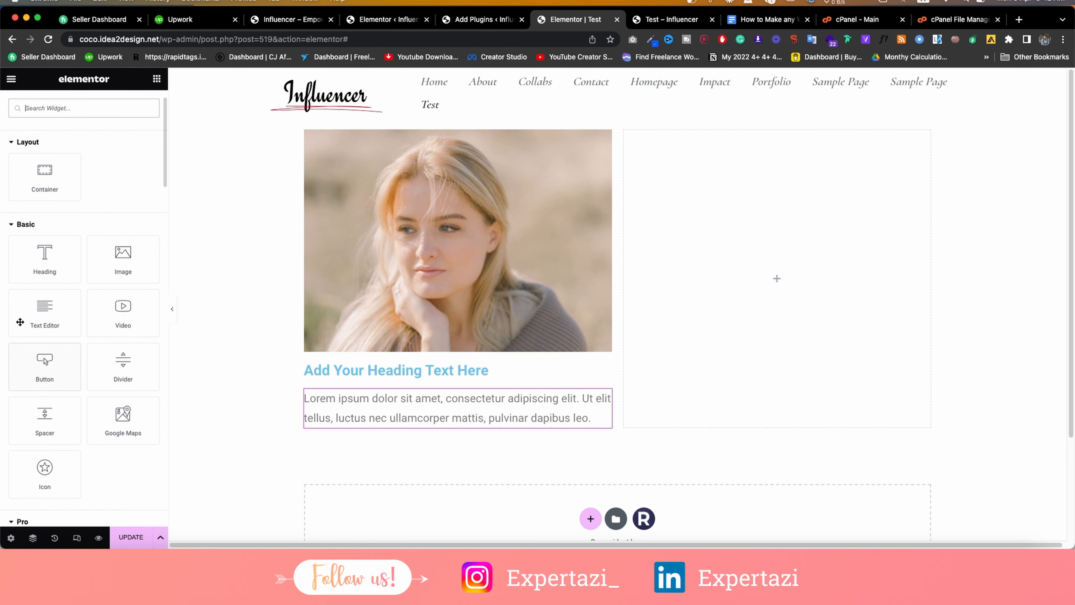
pyautogui.moveTo(43, 362); pyautogui.dragTo(425, 419)
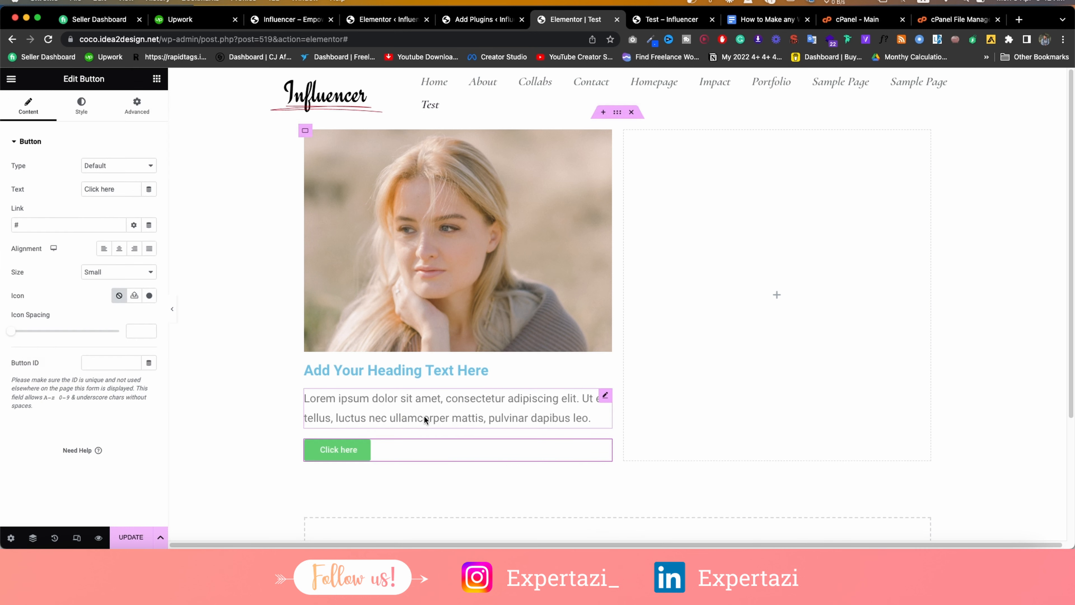
pyautogui.click(156, 78)
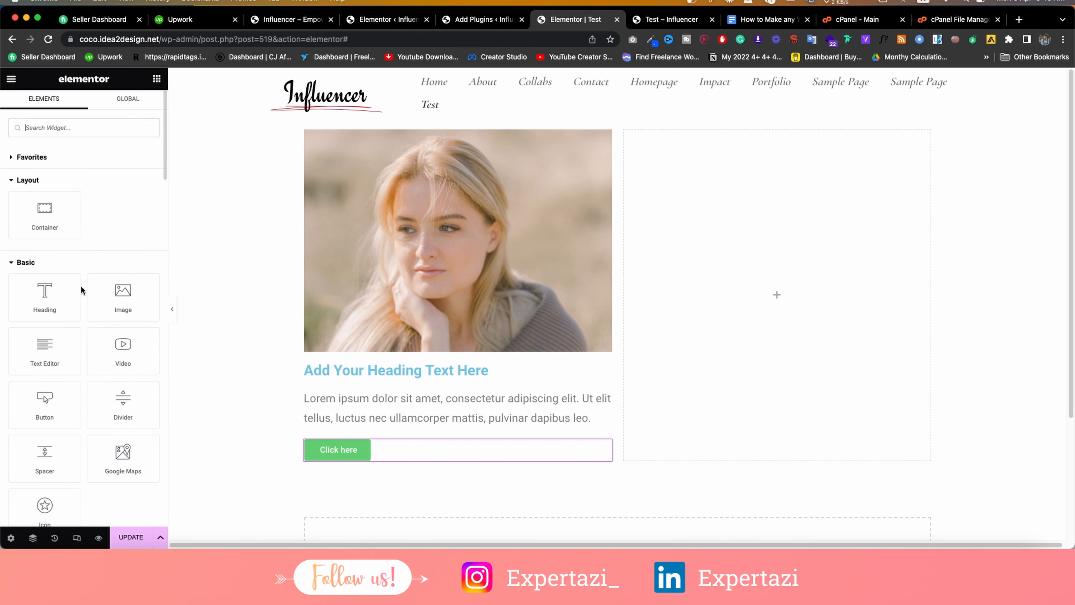
pyautogui.moveTo(58, 394); pyautogui.dragTo(321, 457)
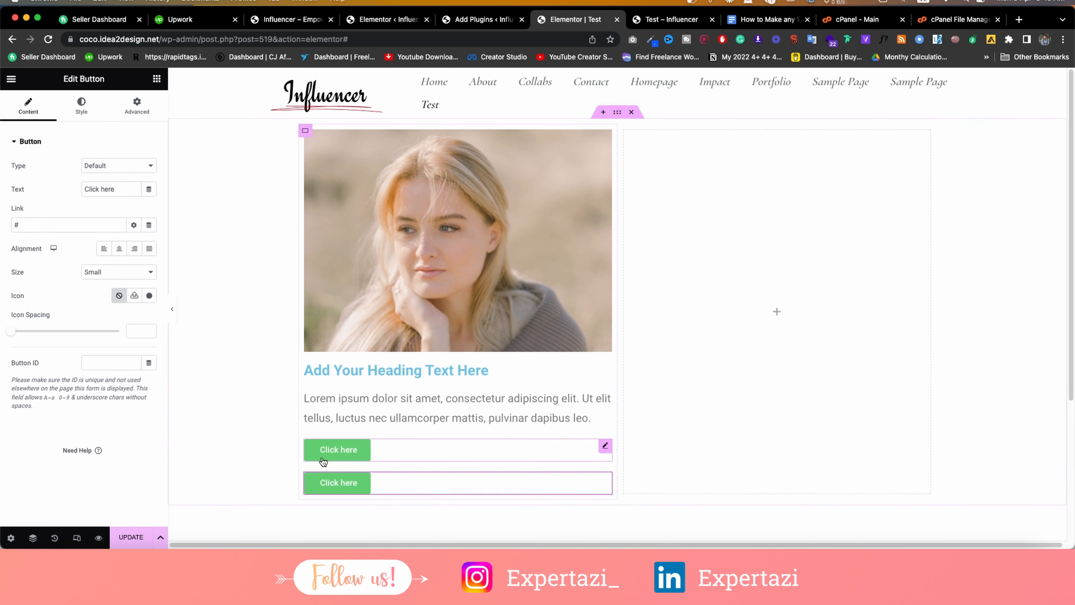
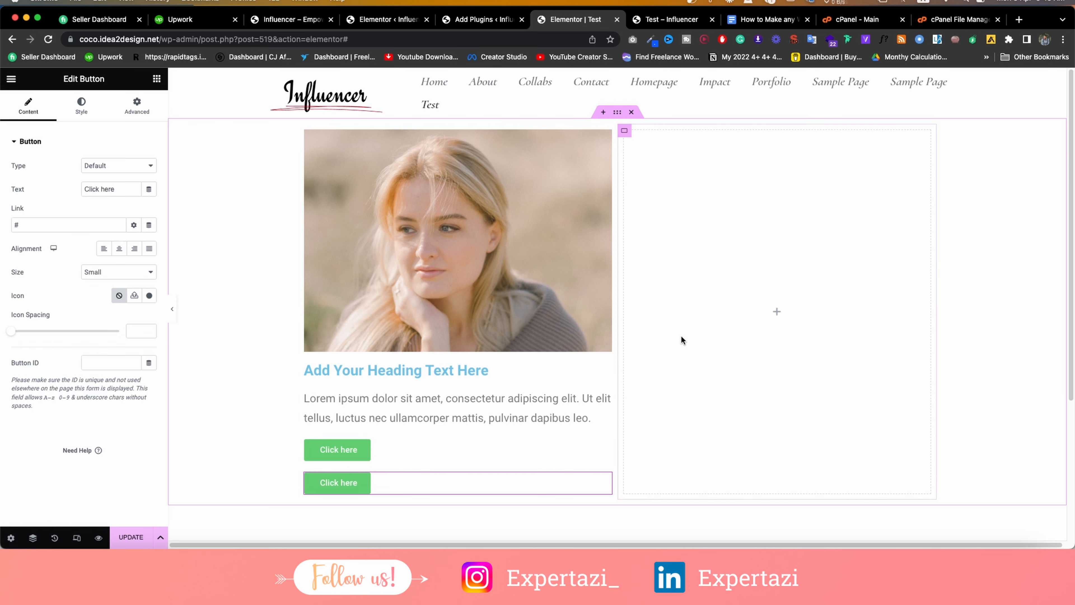
# Add a four-column row, test moving the Click here buttons into it, then undo.
pyautogui.scroll(-3, 404, 341)
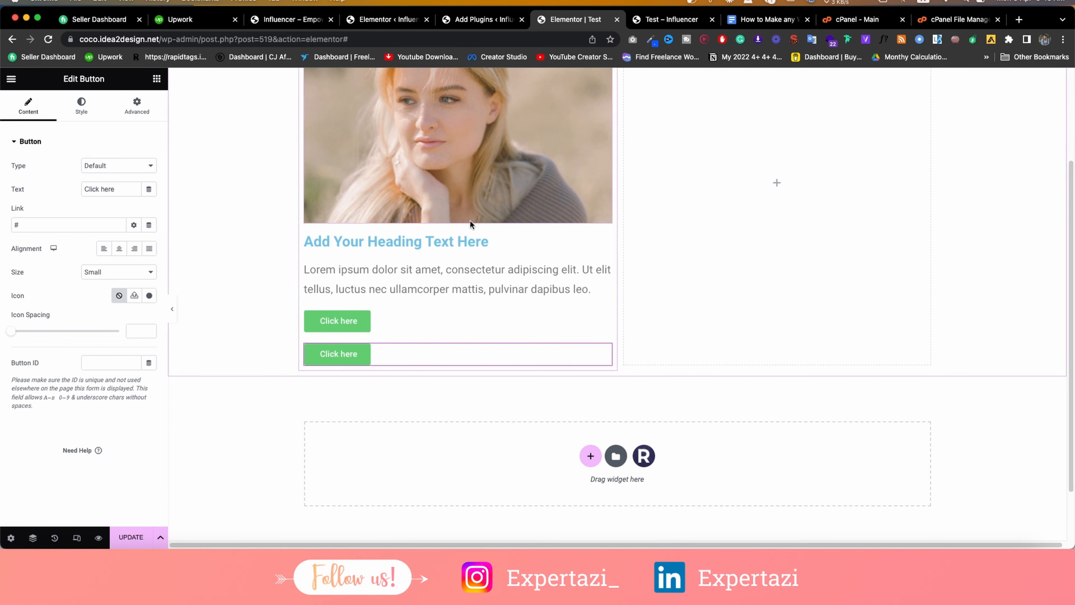
pyautogui.click(157, 78)
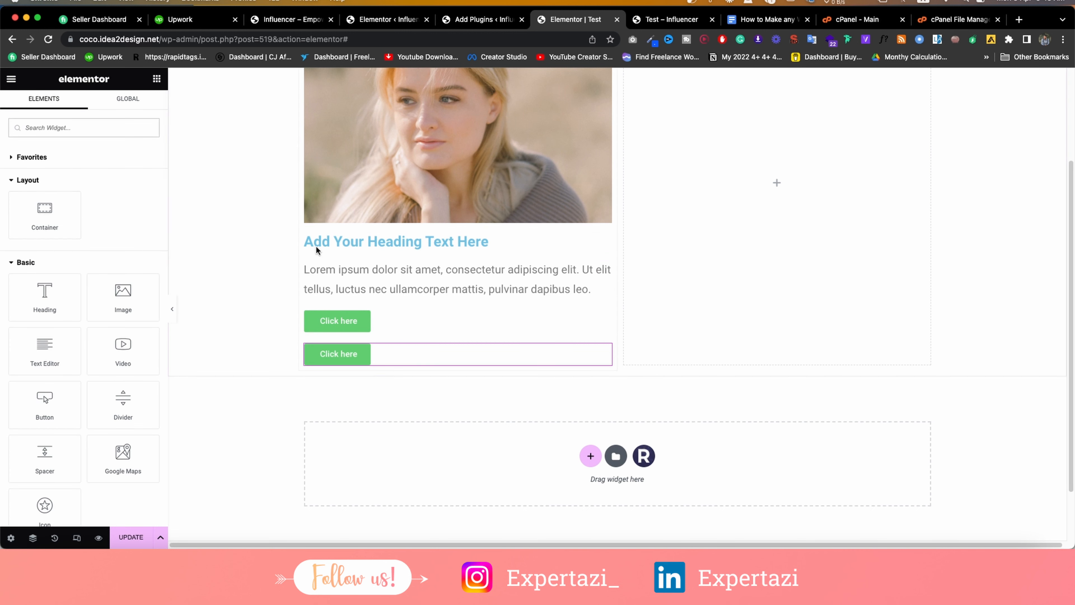
pyautogui.click(592, 456)
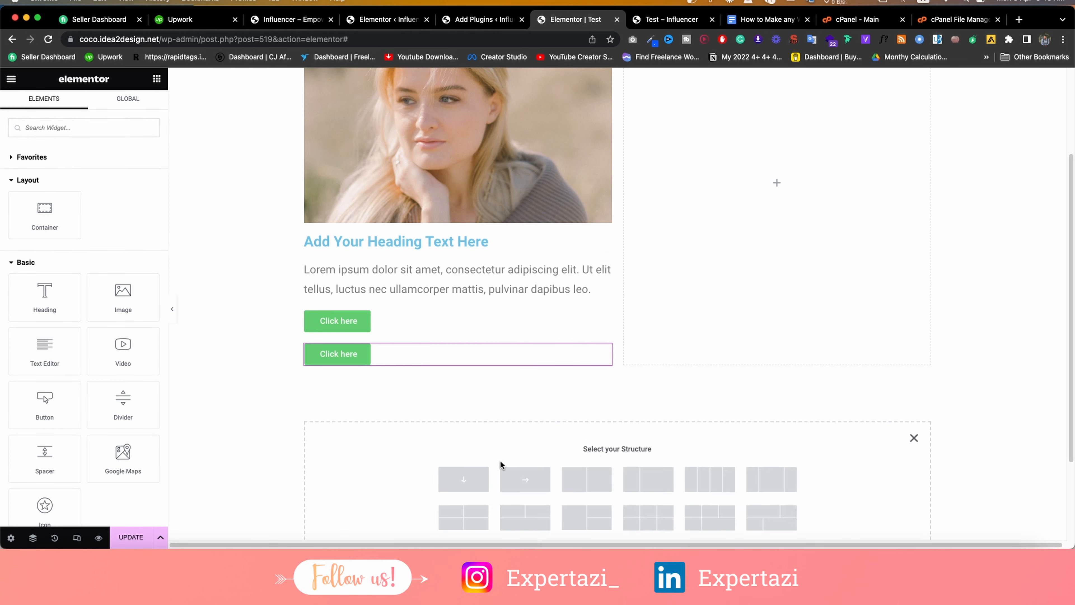
pyautogui.click(698, 484)
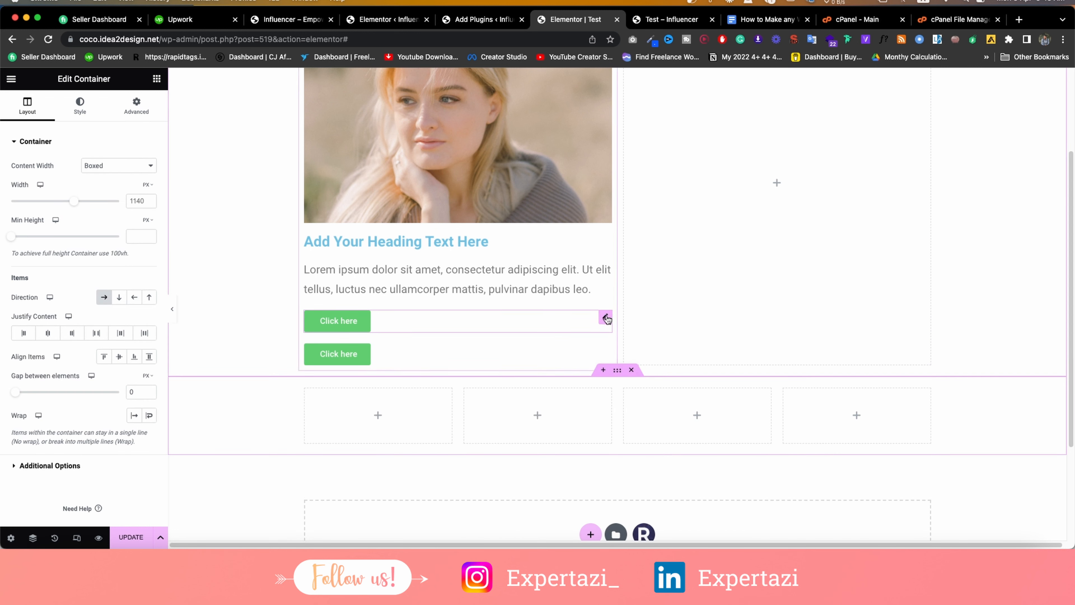
pyautogui.moveTo(605, 317)
pyautogui.mouseDown()
pyautogui.moveTo(440, 407)
pyautogui.moveTo(383, 373)
pyautogui.mouseUp()
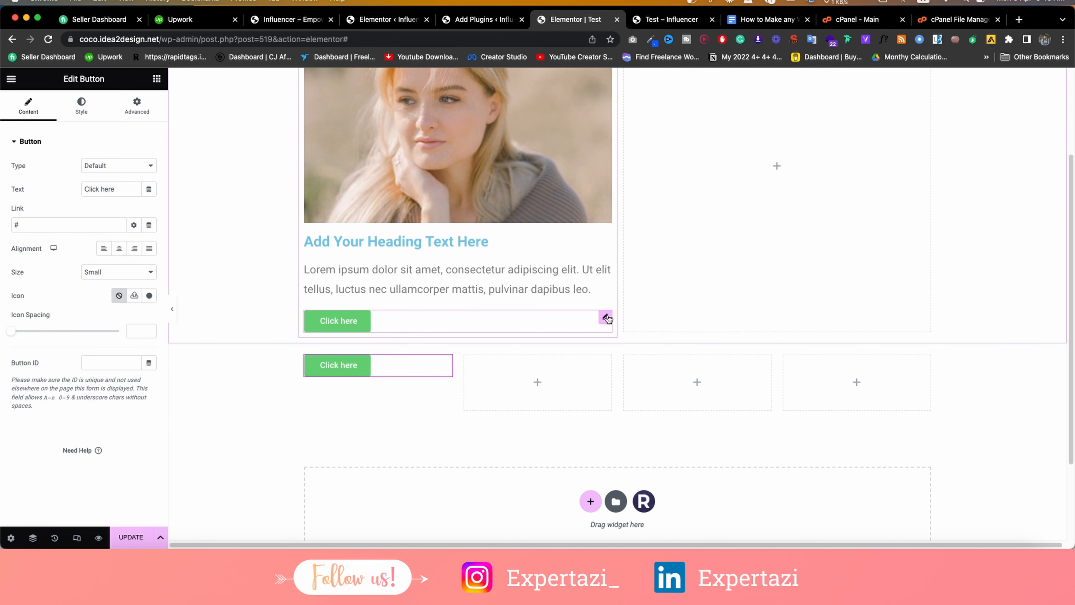
pyautogui.moveTo(605, 317)
pyautogui.mouseDown()
pyautogui.moveTo(580, 361)
pyautogui.moveTo(564, 363)
pyautogui.mouseUp()
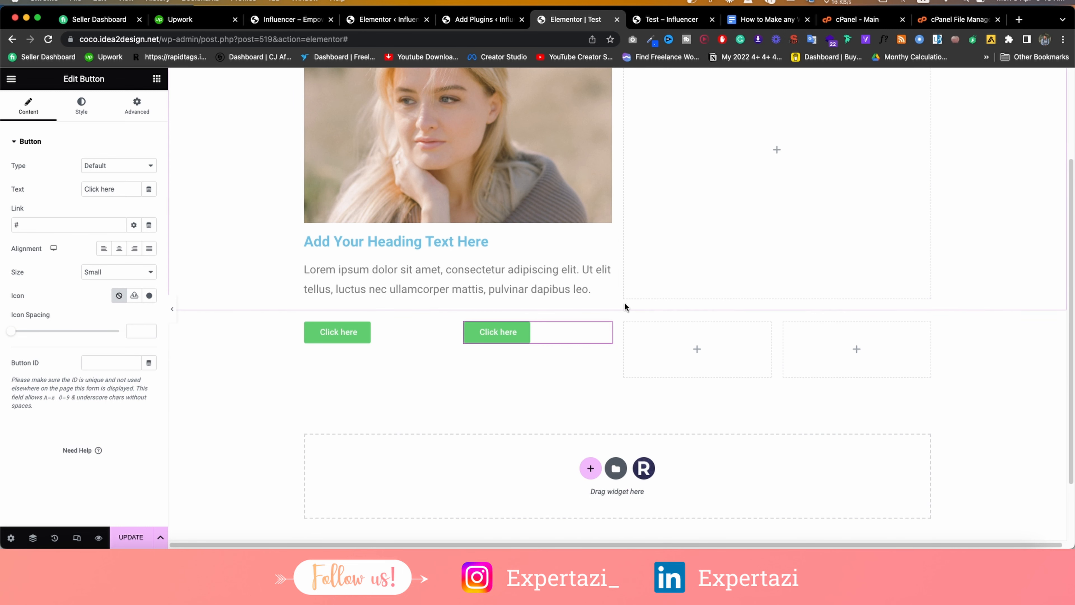
pyautogui.click(618, 304)
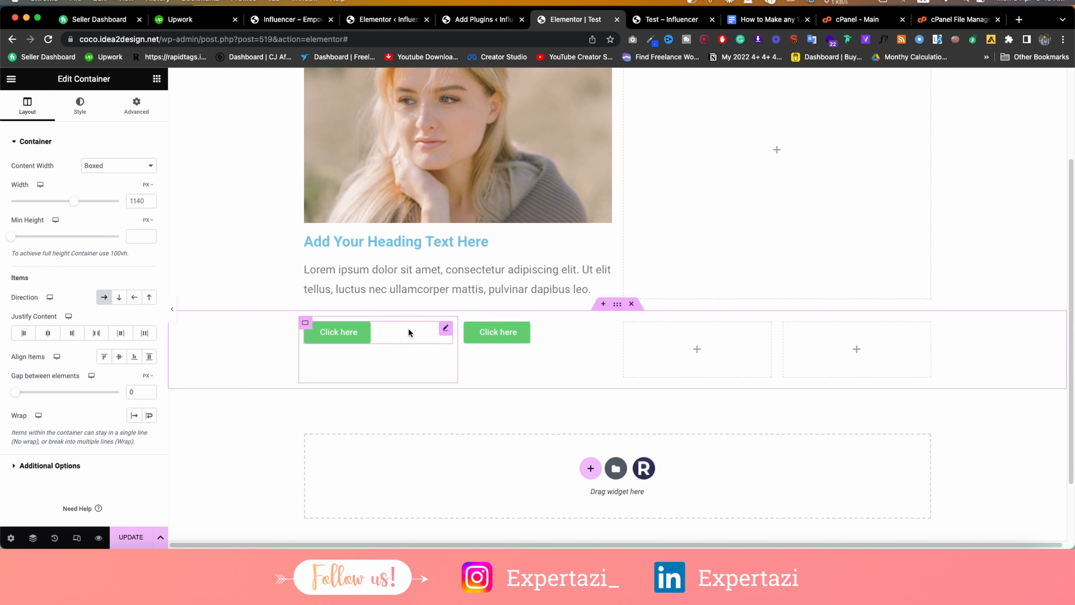
pyautogui.press('super+z')
pyautogui.press('super+z')
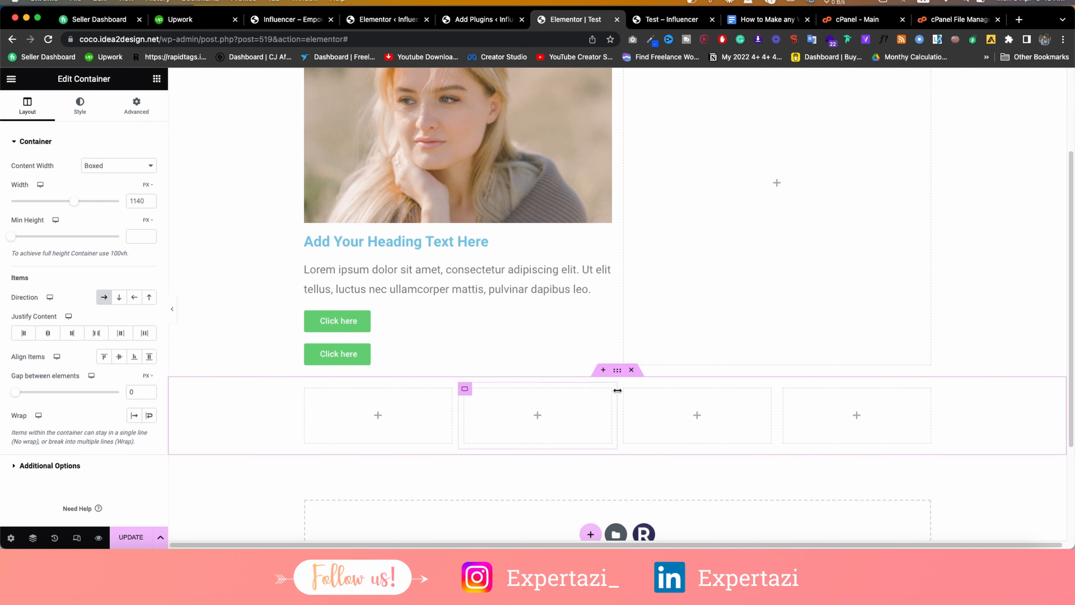
# Delete the four-column row and drop a new empty Container below the image card.
pyautogui.click(631, 370)
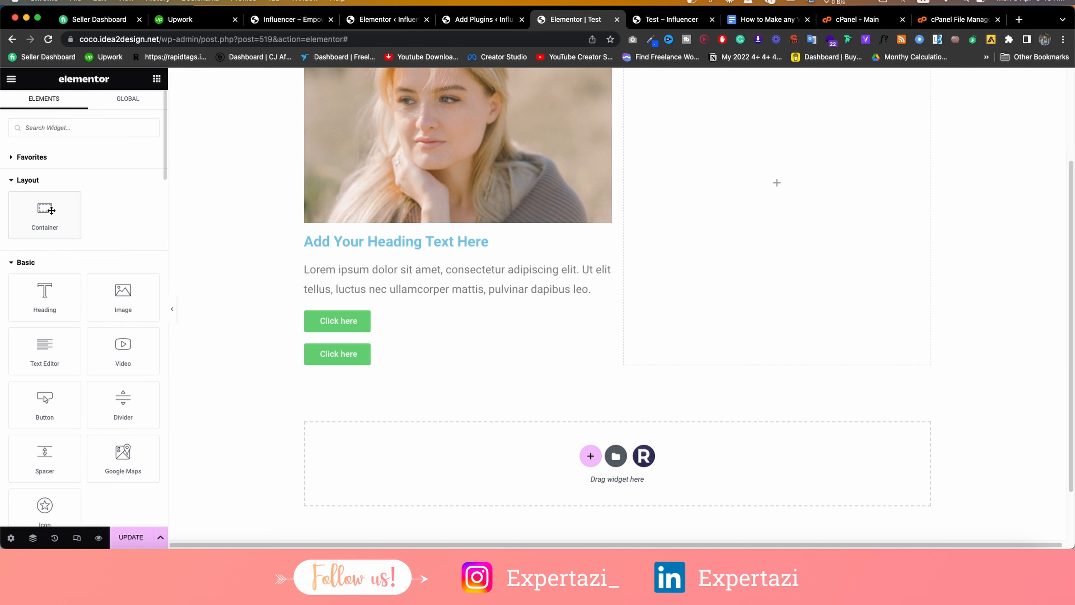
pyautogui.moveTo(51, 209); pyautogui.dragTo(525, 428)
pyautogui.scroll(-1, 490, 322)
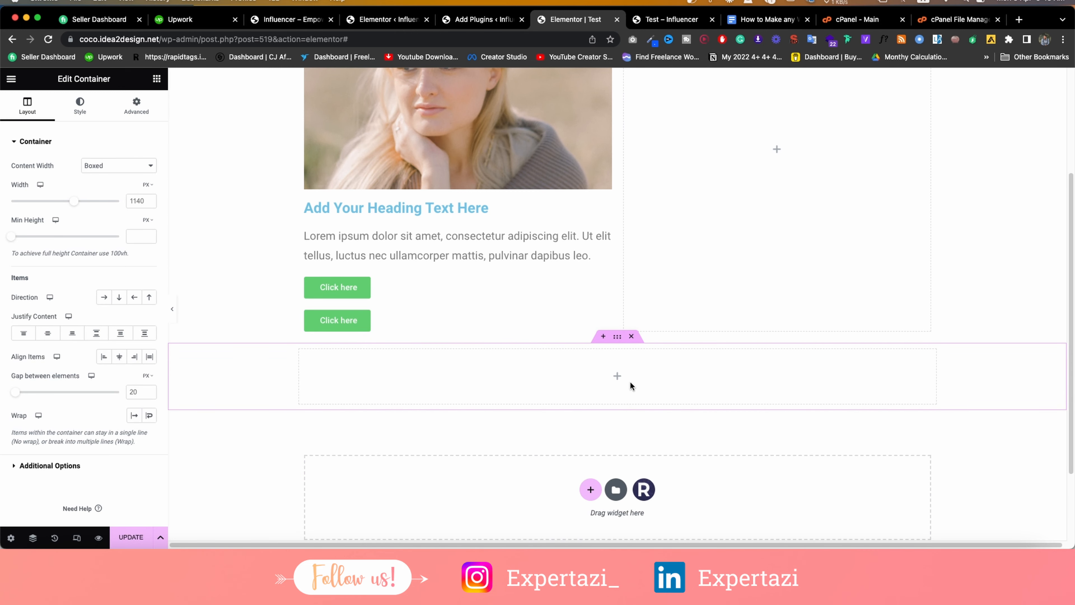
# Remove the empty row, add a container above the buttons, and move both Click here buttons into it.
pyautogui.click(618, 378)
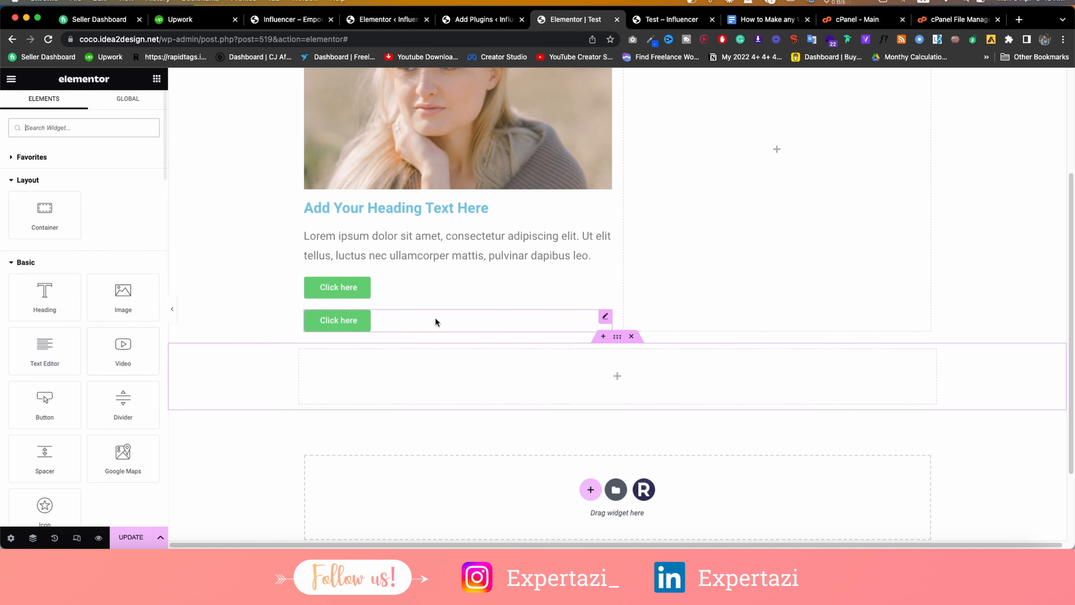
pyautogui.click(631, 336)
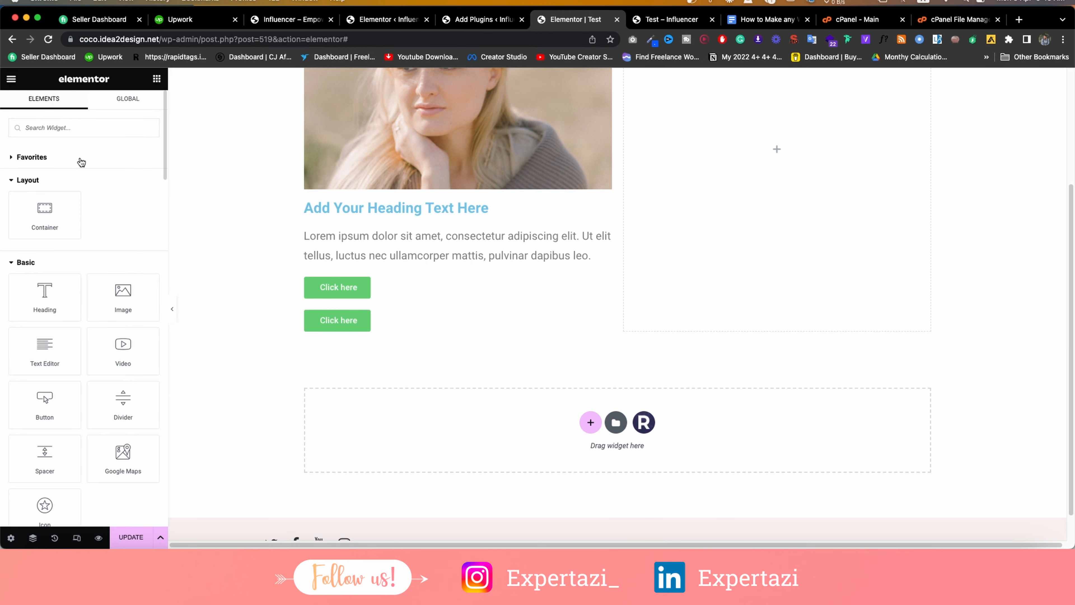
pyautogui.moveTo(46, 218); pyautogui.dragTo(349, 263)
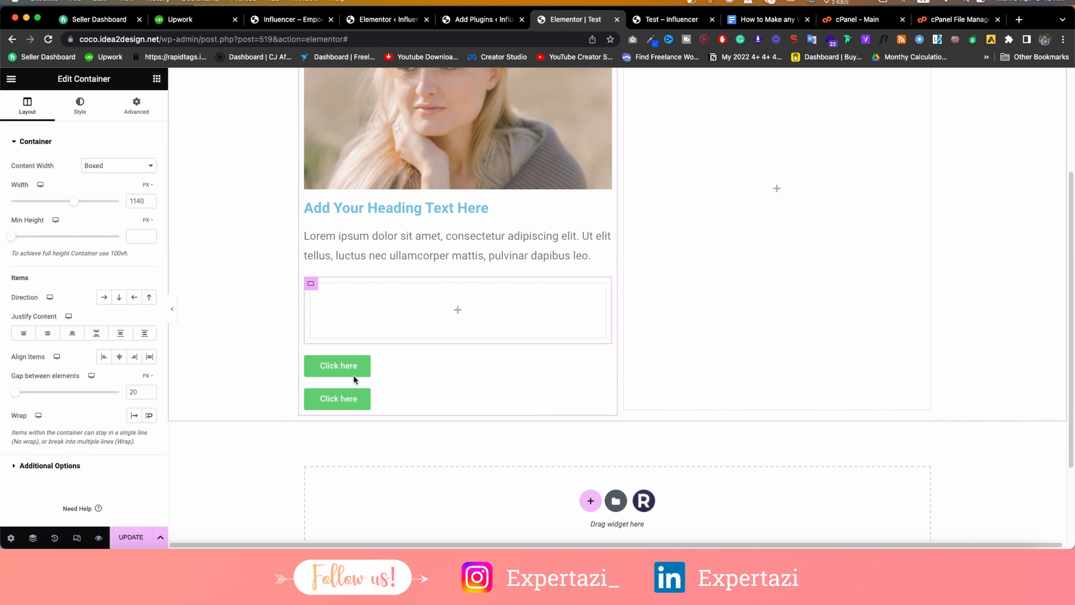
pyautogui.moveTo(603, 367); pyautogui.dragTo(487, 315)
pyautogui.moveTo(607, 329); pyautogui.dragTo(545, 300)
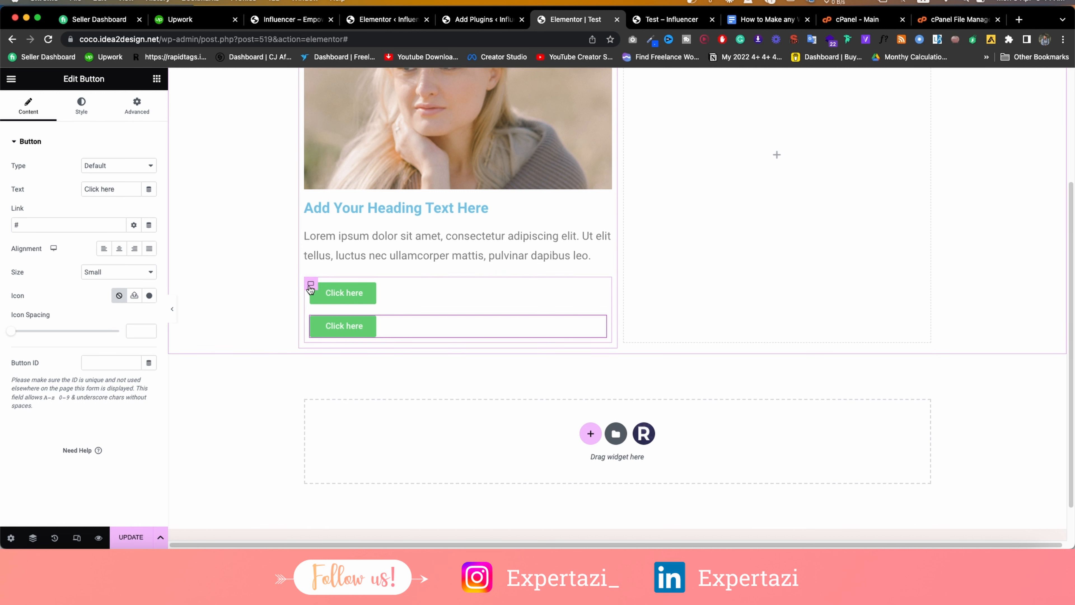
pyautogui.click(309, 285)
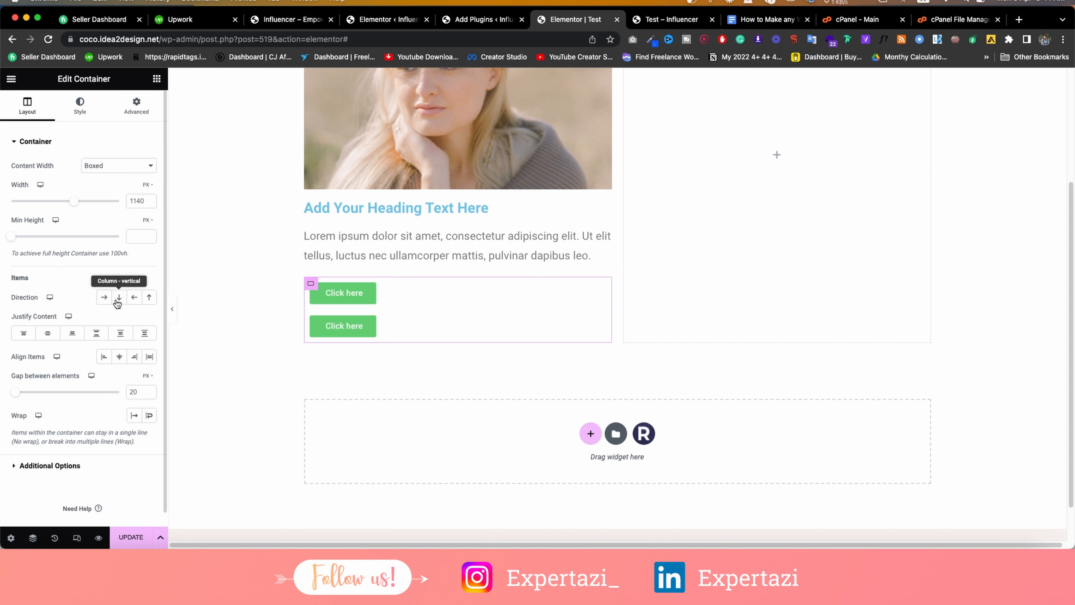
# Set the container Direction to Row and relabel the second button 'Click here 2'.
pyautogui.click(104, 298)
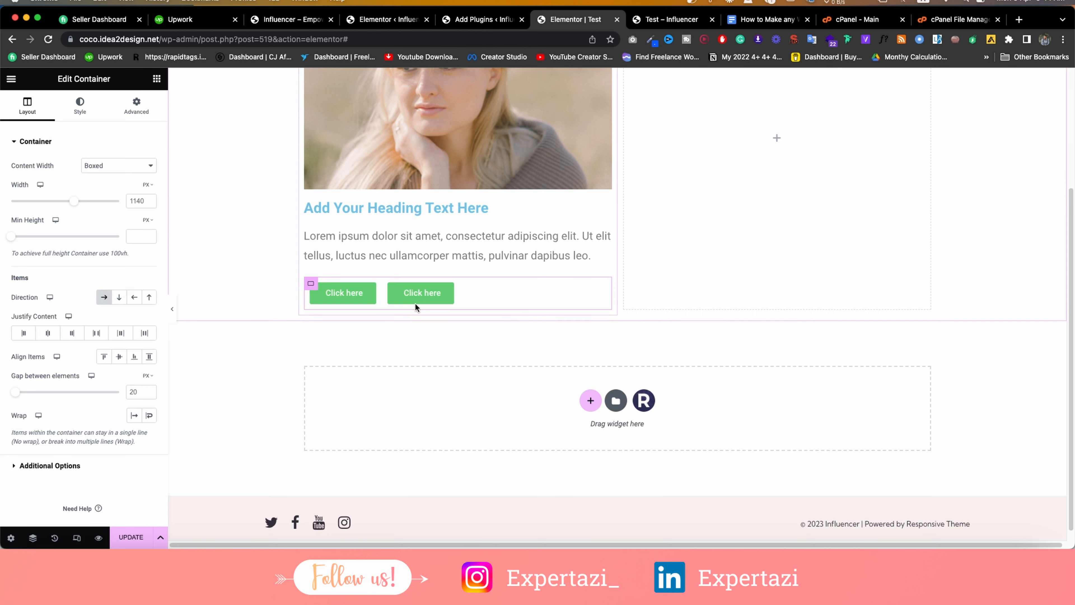
pyautogui.click(422, 292)
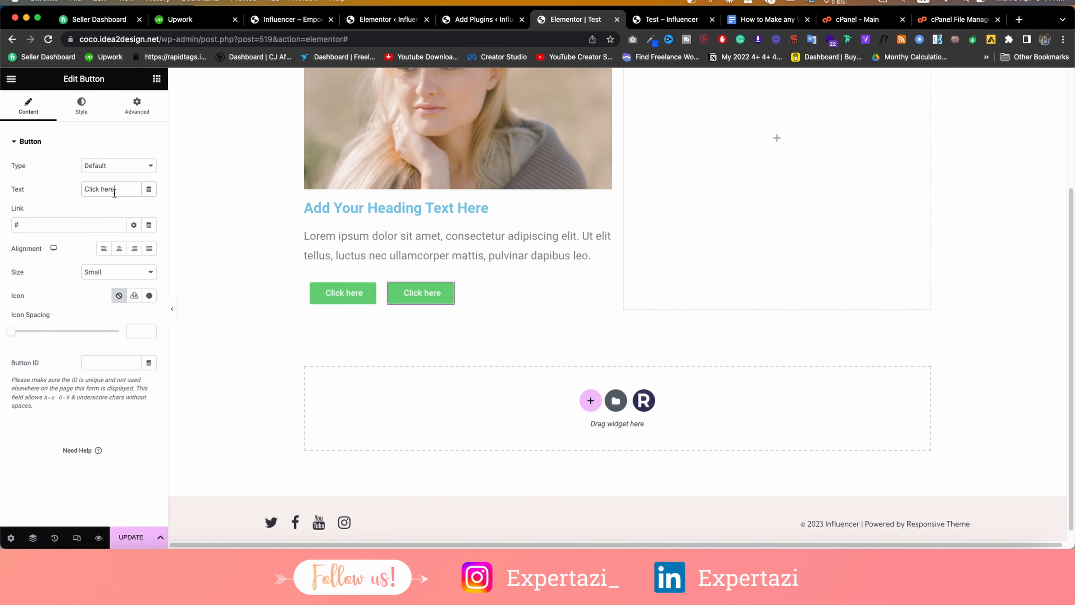
pyautogui.write('2')
# Try other Direction and Justify Content options, settling on Row with Justify Start.
pyautogui.click(311, 283)
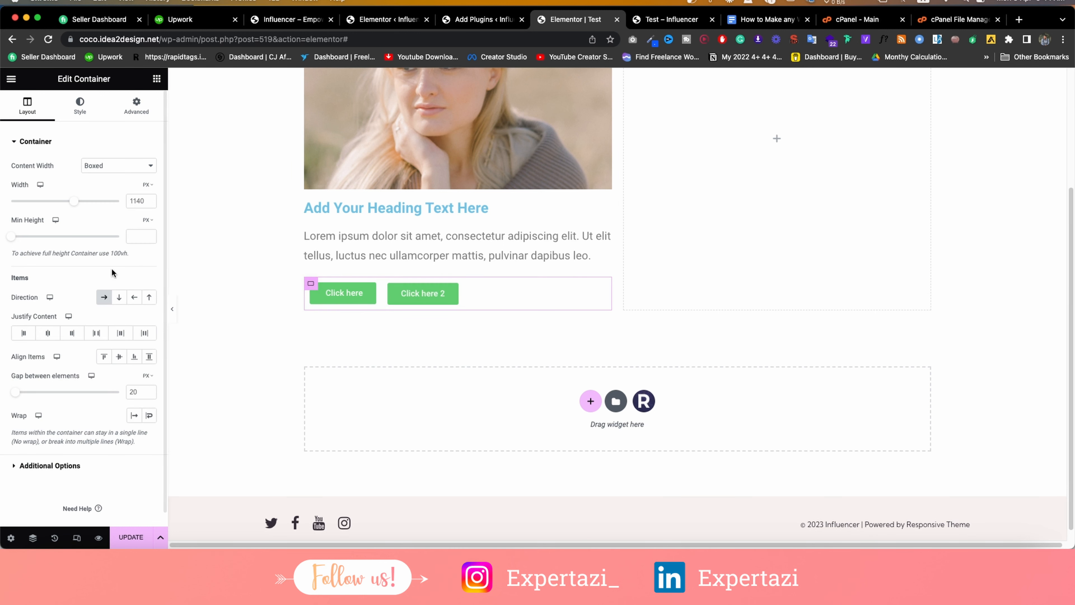
pyautogui.click(134, 297)
pyautogui.click(150, 298)
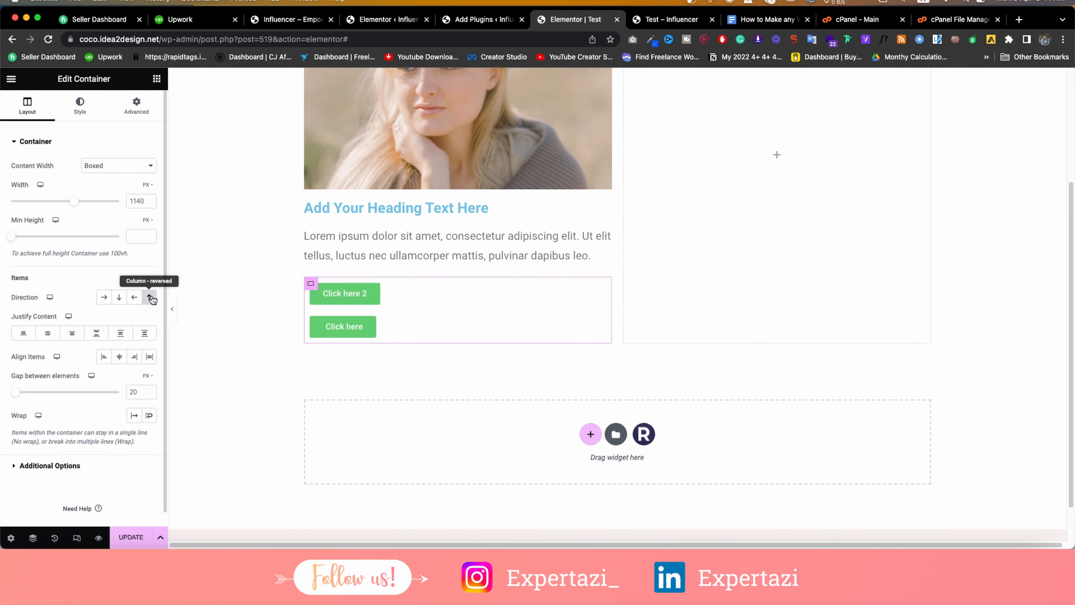
pyautogui.click(119, 297)
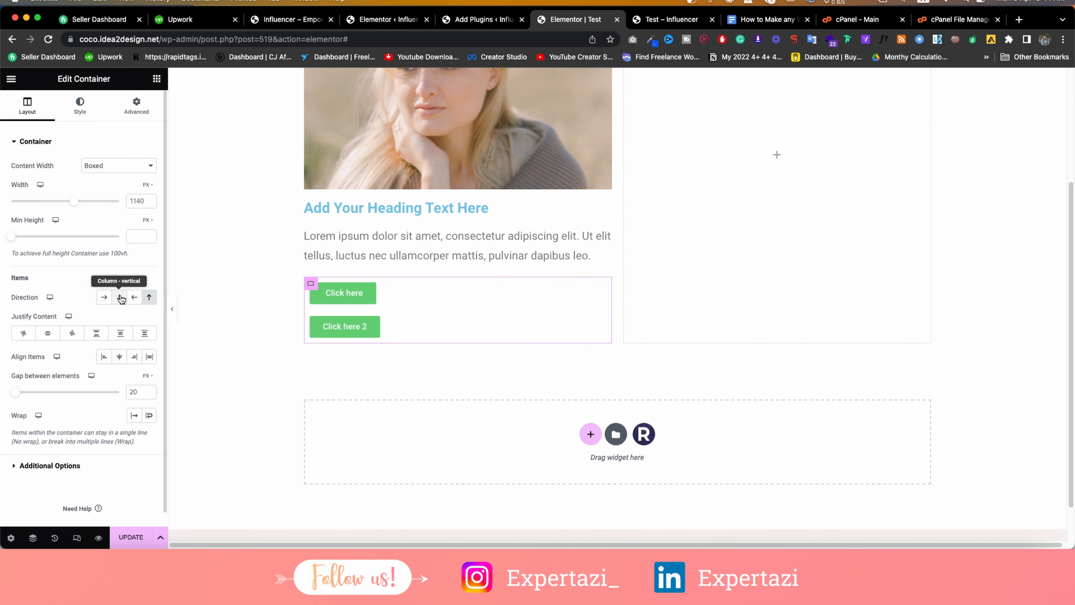
pyautogui.click(104, 297)
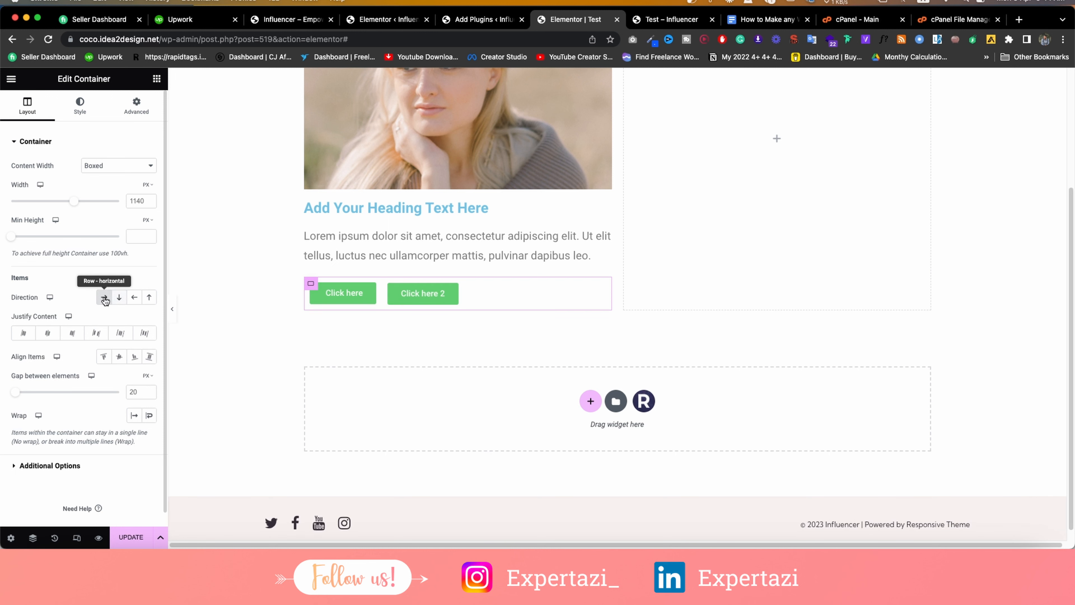
pyautogui.click(47, 334)
pyautogui.click(73, 334)
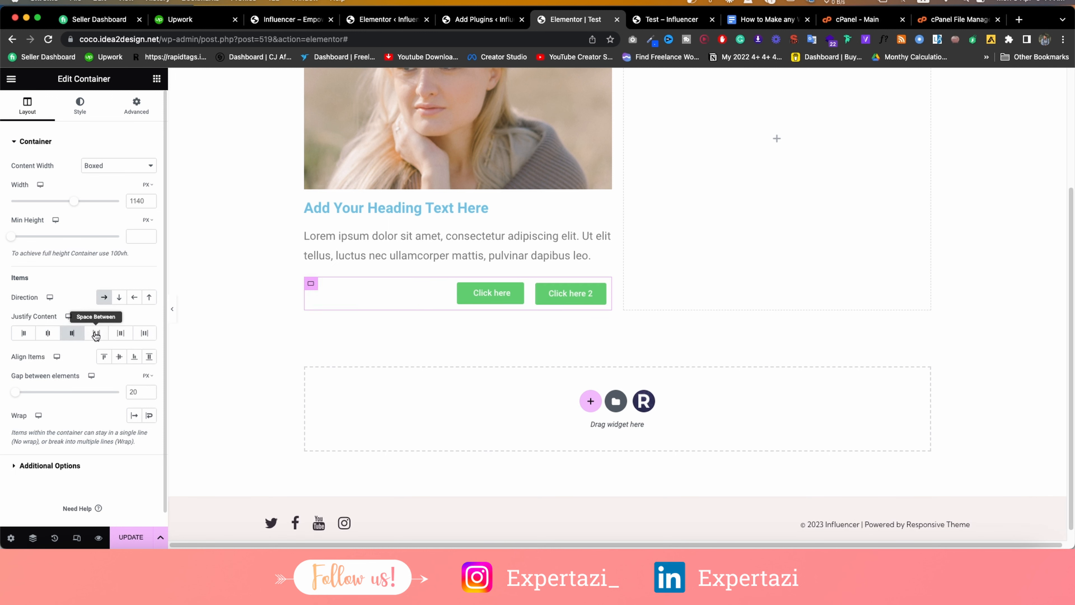
pyautogui.click(97, 334)
pyautogui.click(121, 335)
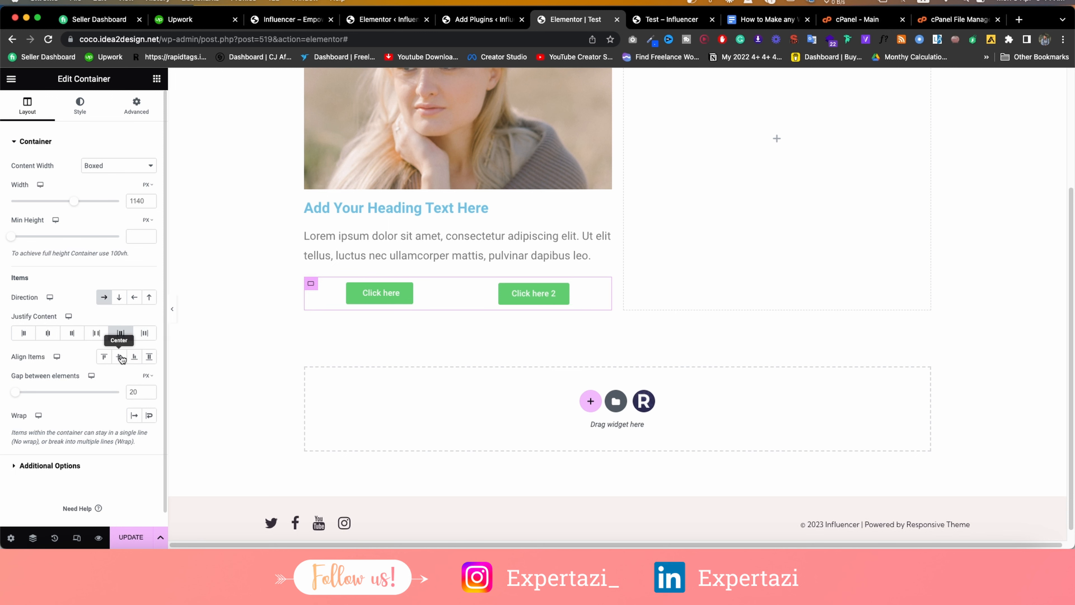
pyautogui.click(24, 333)
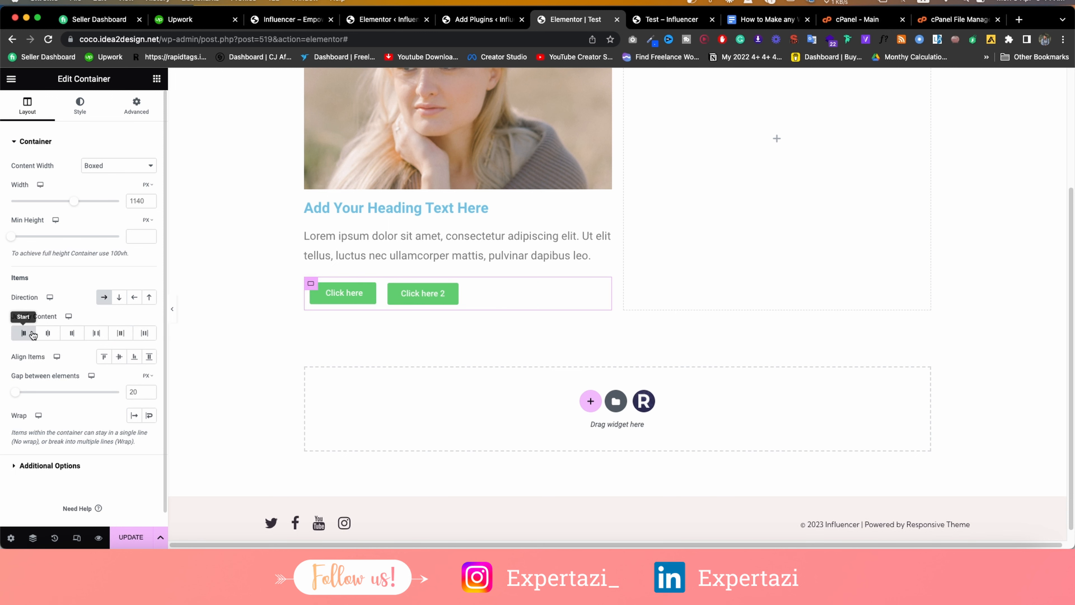
pyautogui.scroll(3, 574, 146)
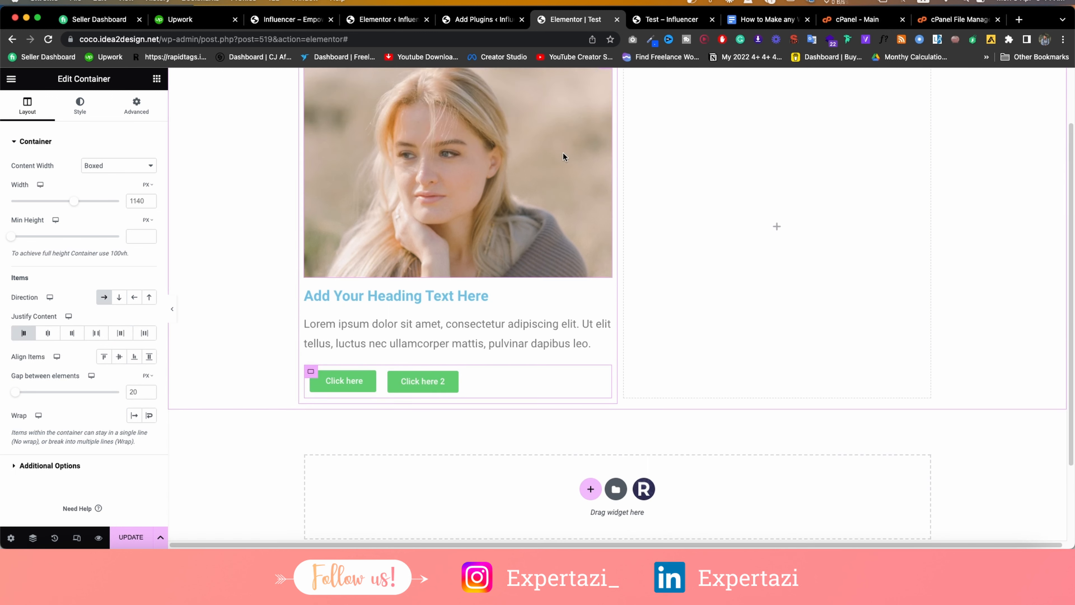
pyautogui.scroll(1, 457, 172)
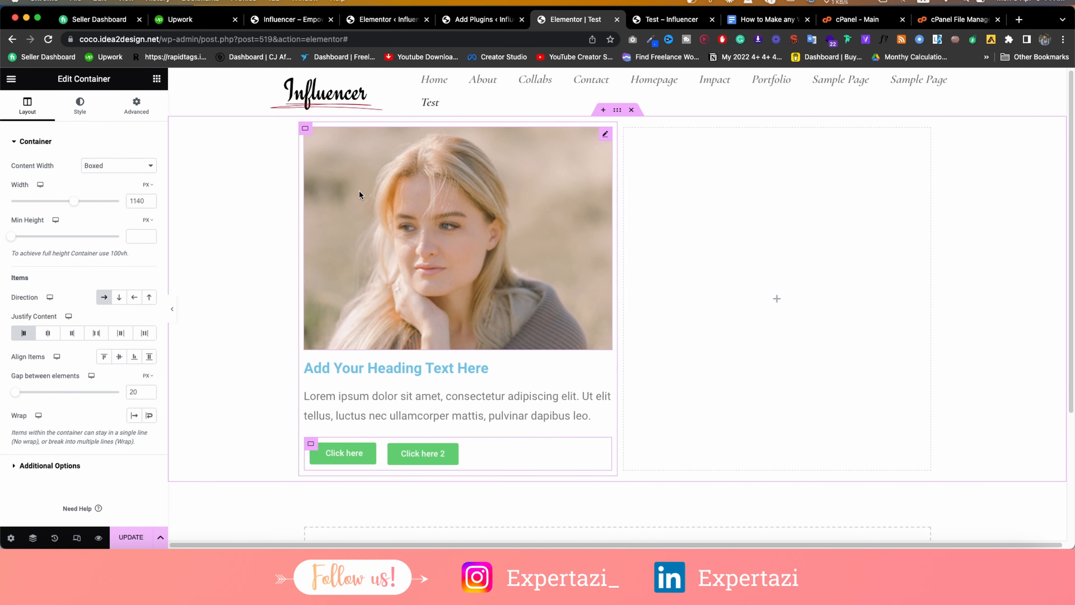
pyautogui.click(305, 130)
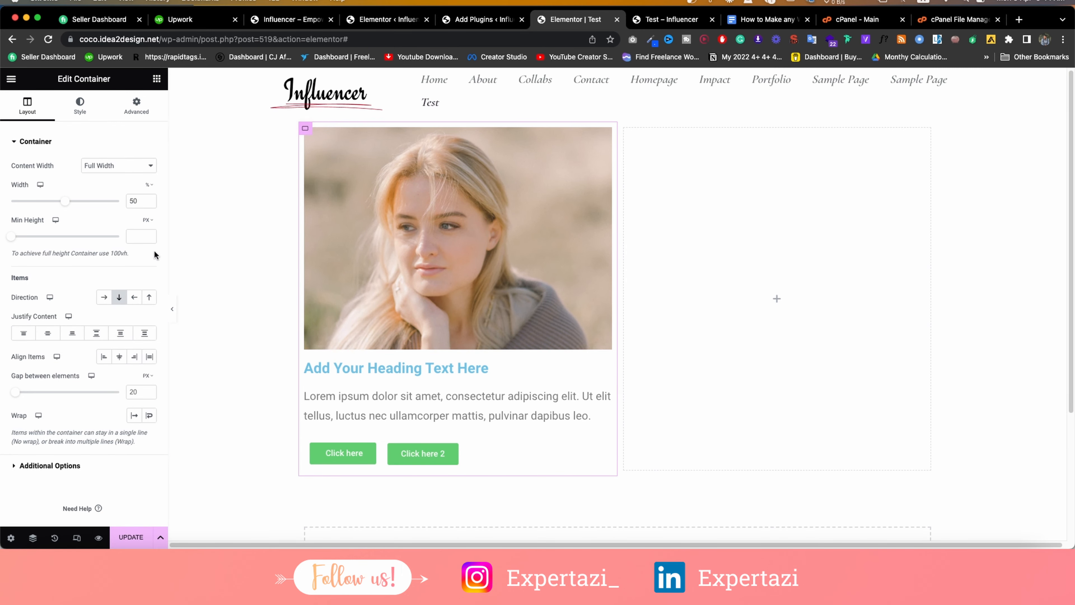
pyautogui.click(104, 297)
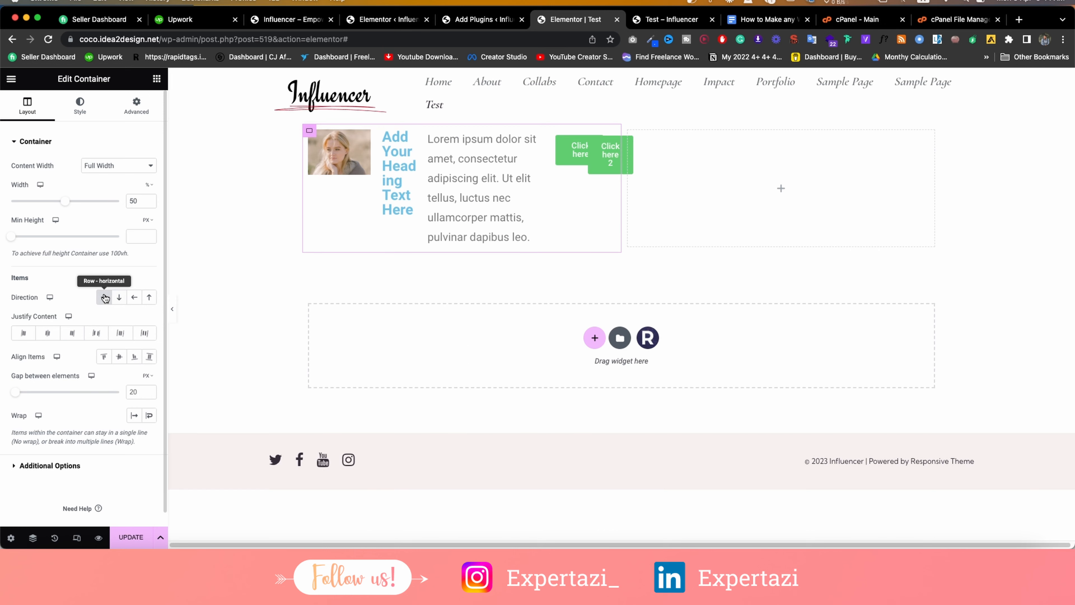
pyautogui.click(120, 296)
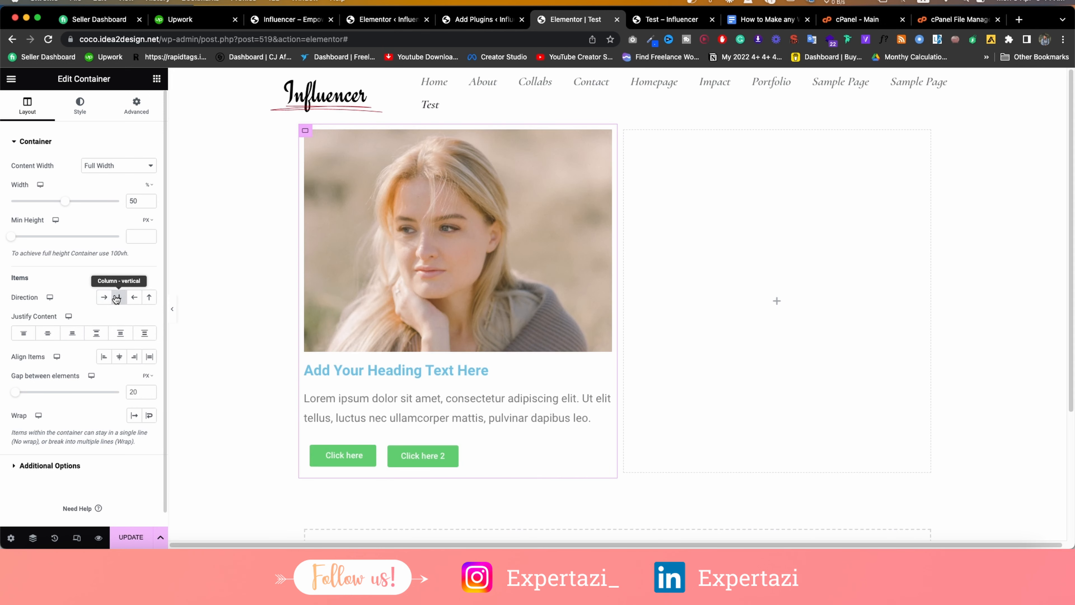
pyautogui.click(105, 298)
pyautogui.click(118, 297)
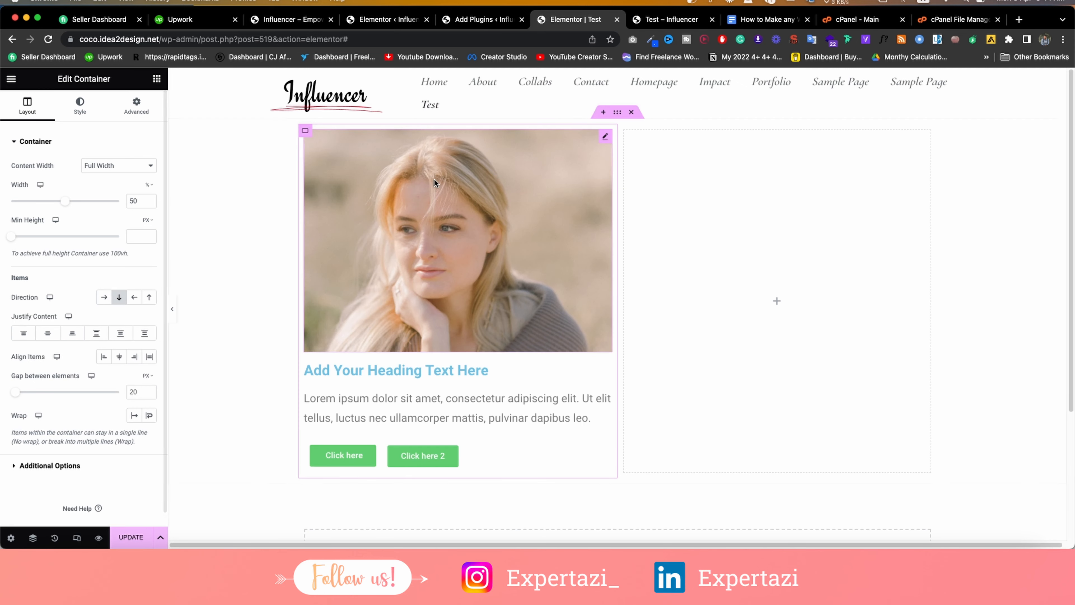
# Delete the image-card section and highlight 'How to customize the Header' in the Google Docs outline.
pyautogui.click(630, 112)
pyautogui.click(766, 19)
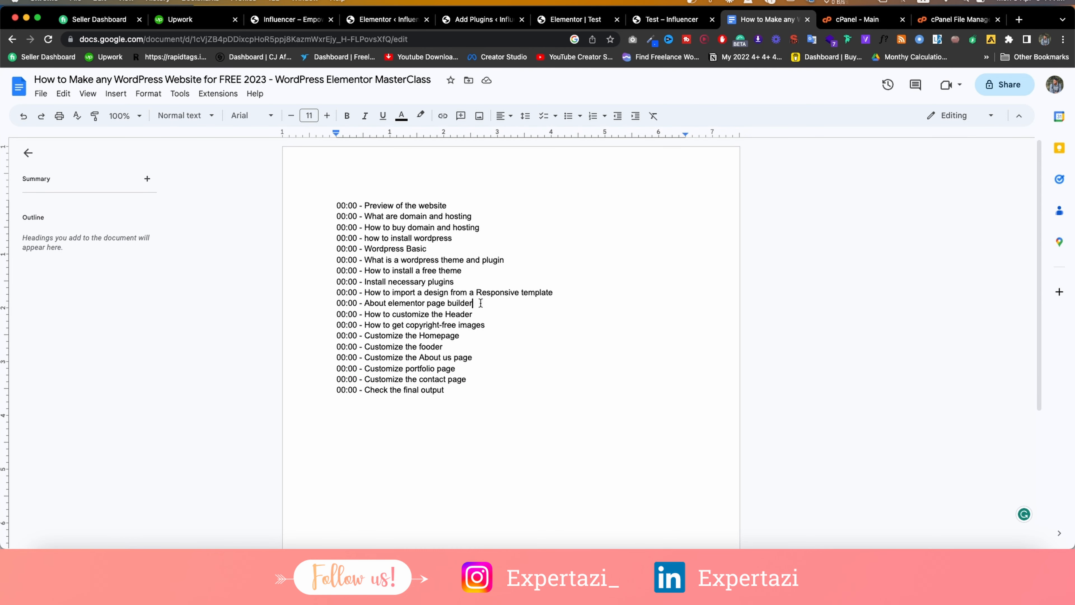
pyautogui.moveTo(480, 302); pyautogui.dragTo(359, 302)
pyautogui.moveTo(485, 313); pyautogui.dragTo(370, 314)
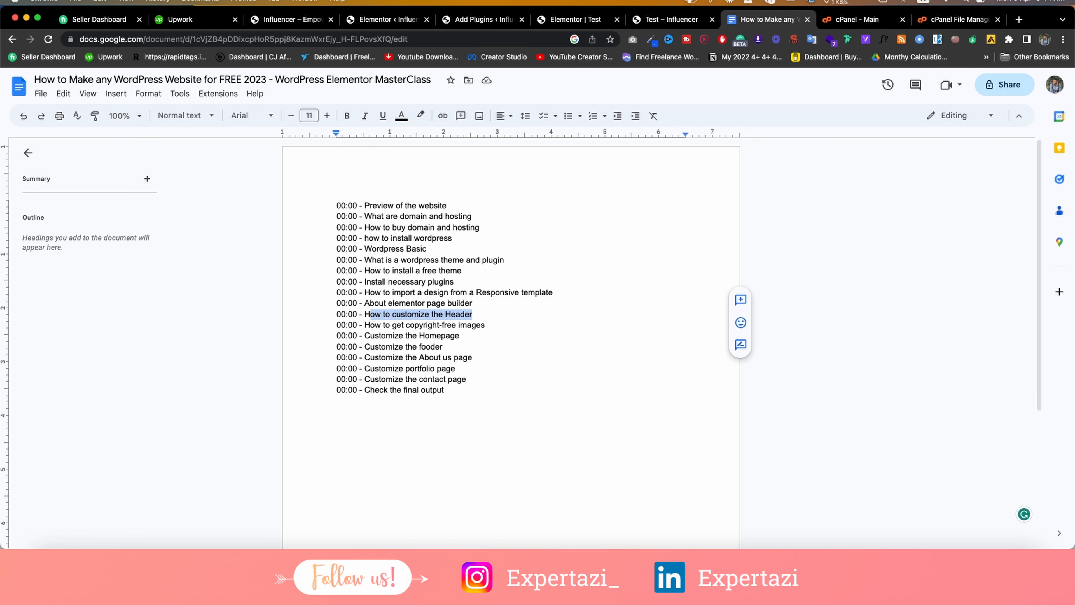
pyautogui.click(611, 23)
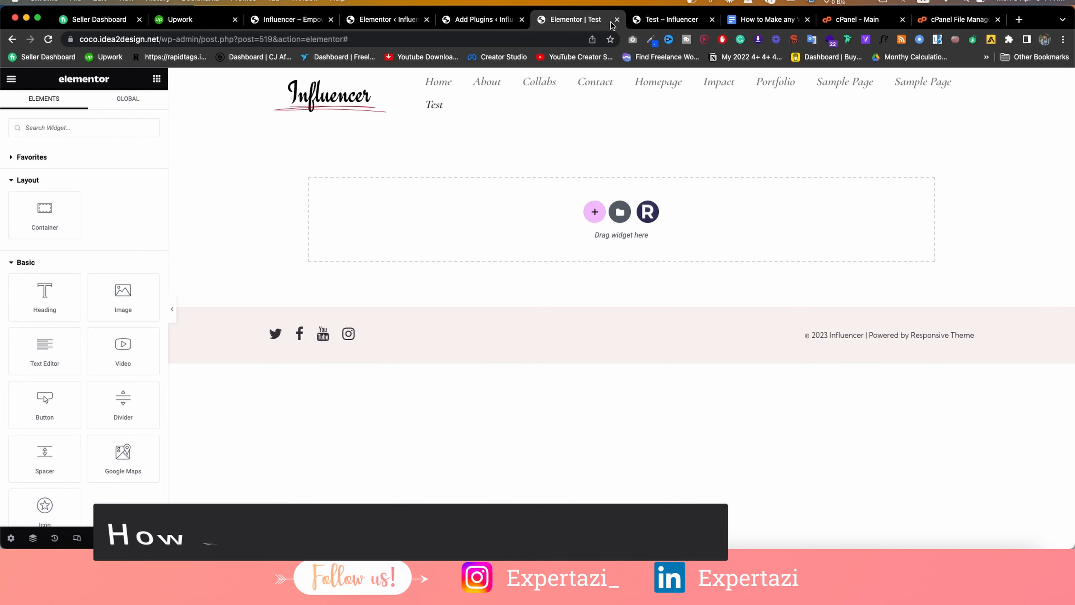
# Leave the Test page editor without saving and open the admin Dashboard in a new tab.
pyautogui.click(617, 20)
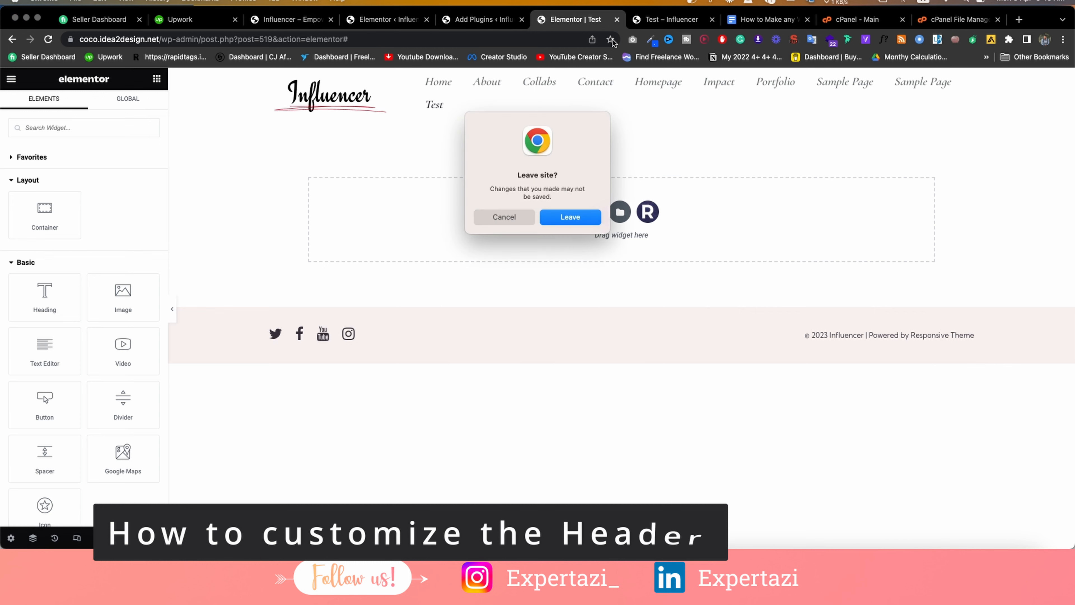
pyautogui.click(569, 215)
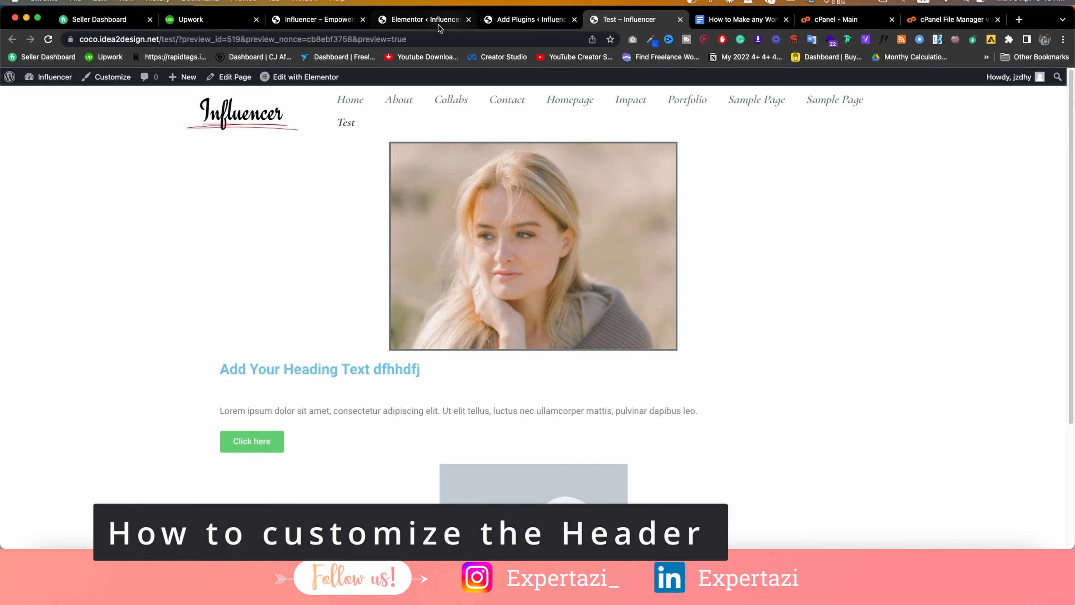
pyautogui.click(316, 19)
pyautogui.moveTo(51, 77)
pyautogui.rightClick(49, 97)
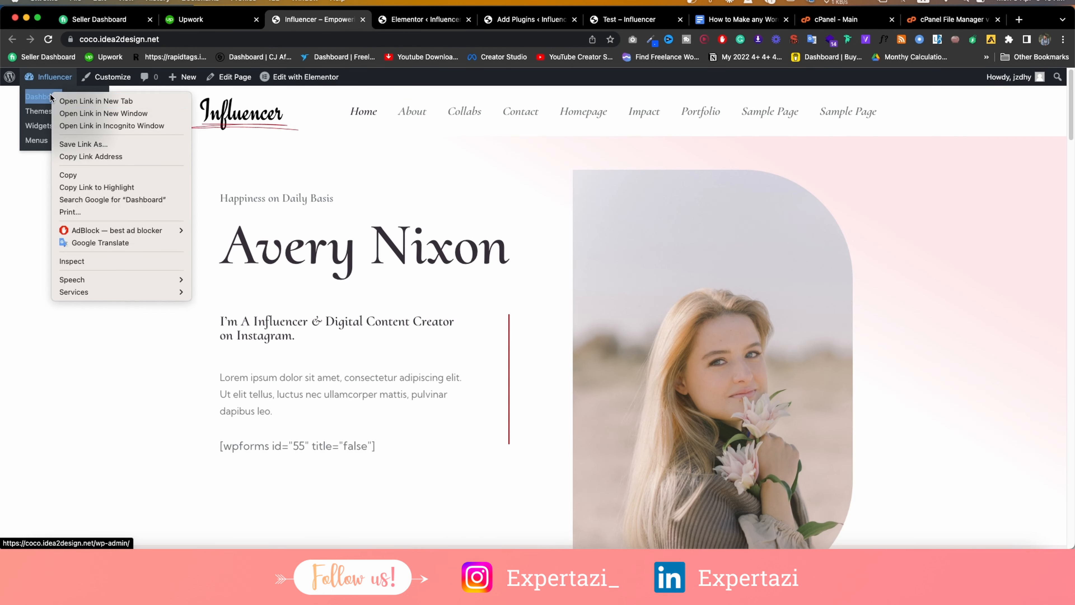
pyautogui.click(96, 102)
# Close the leftover Elementor admin, Add Plugins and Test preview tabs.
pyautogui.click(493, 20)
pyautogui.click(523, 20)
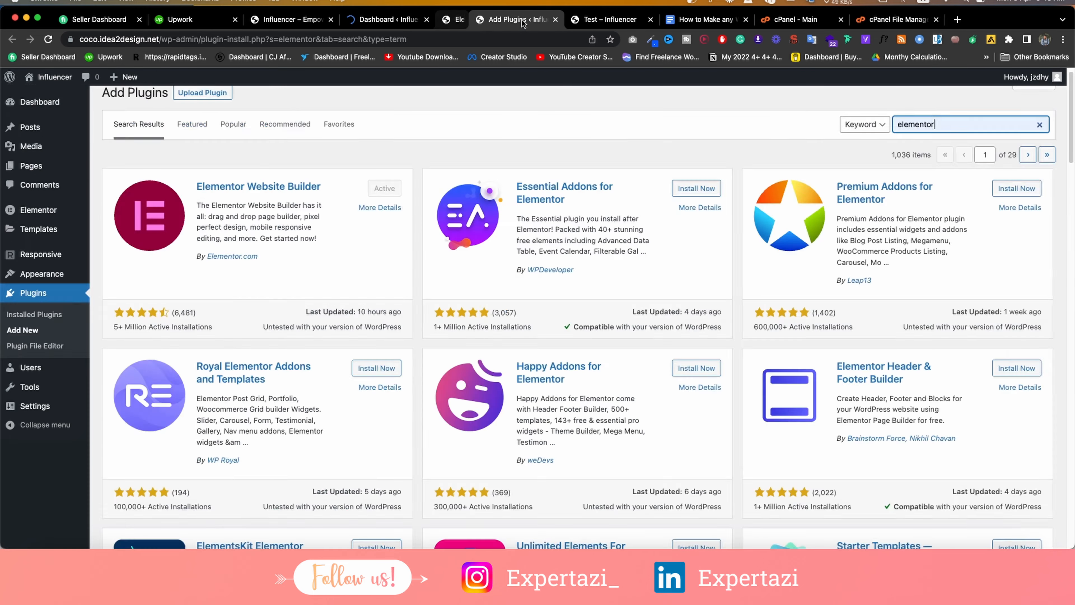
pyautogui.click(524, 20)
pyautogui.click(524, 20)
pyautogui.click(386, 19)
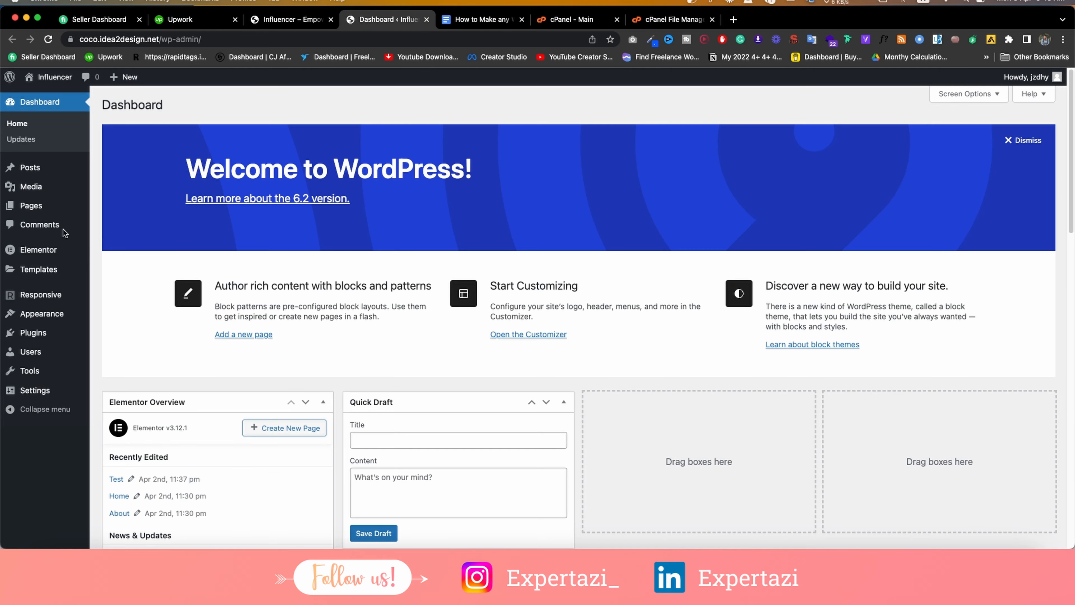
pyautogui.moveTo(63, 206)
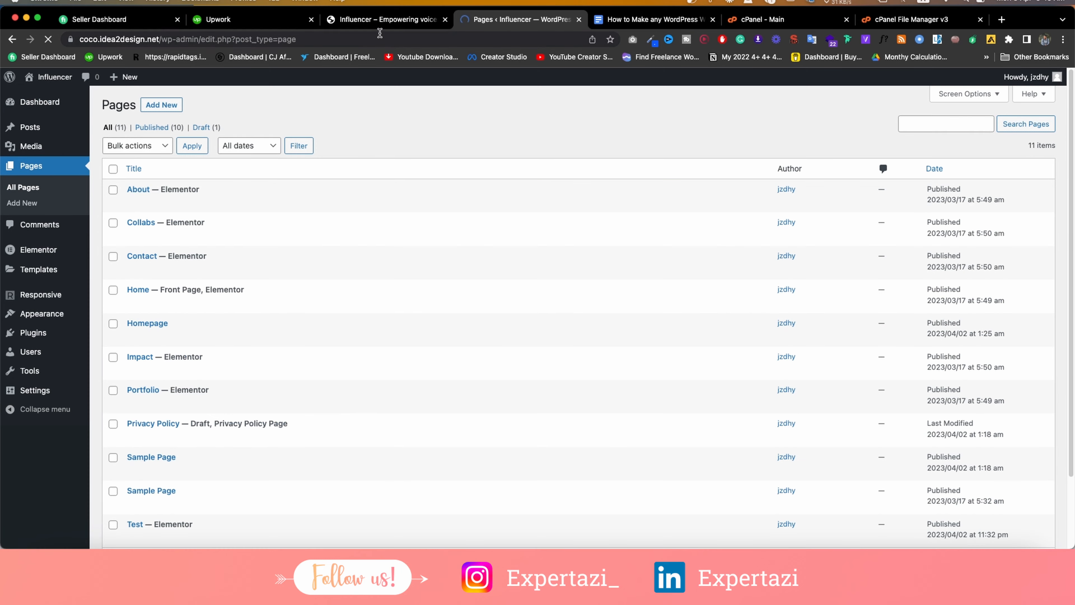
# Trash the Test and Homepage pages from the All Pages list.
pyautogui.scroll(-1, 186, 389)
pyautogui.scroll(-2, 185, 389)
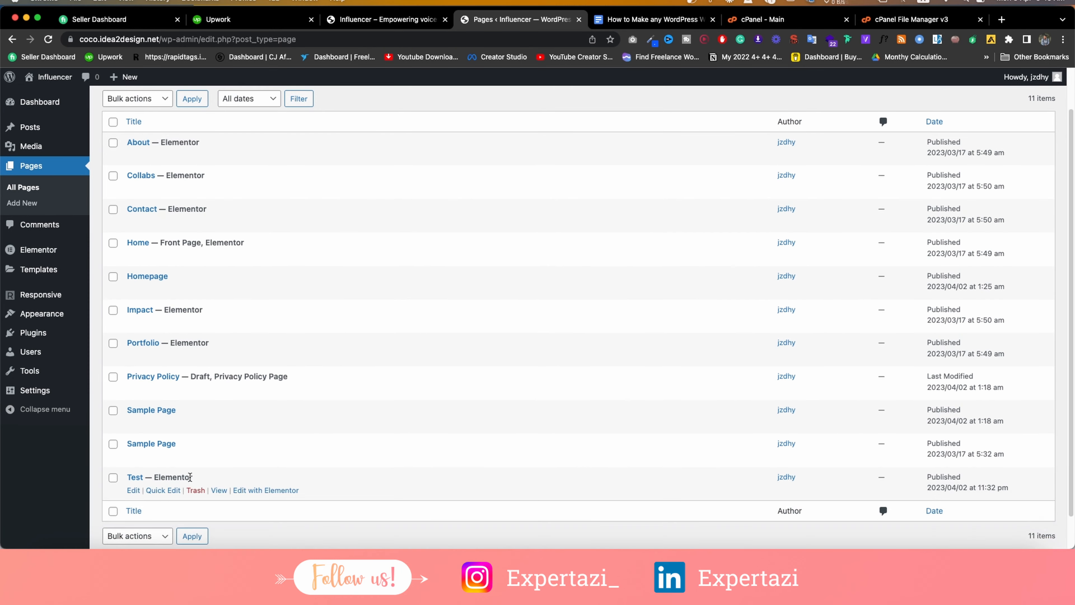
pyautogui.click(196, 490)
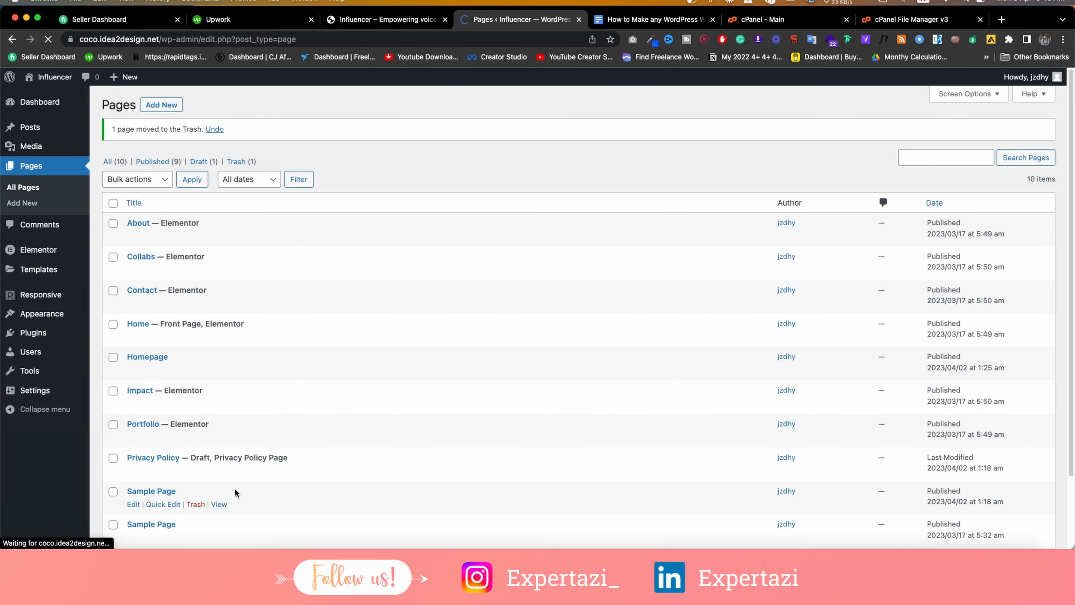
pyautogui.scroll(-3, 175, 337)
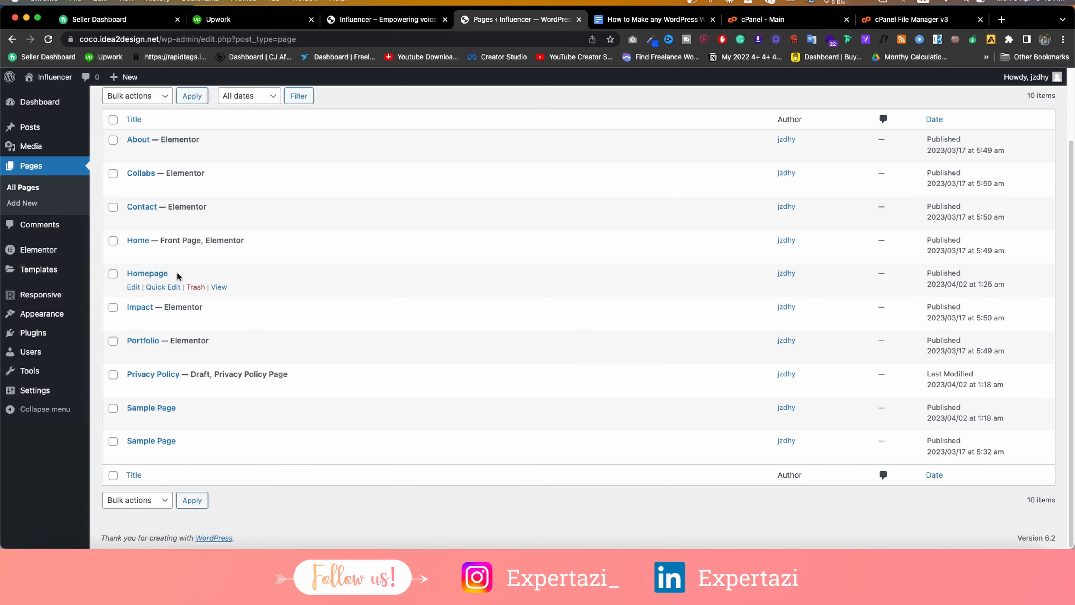
pyautogui.click(190, 288)
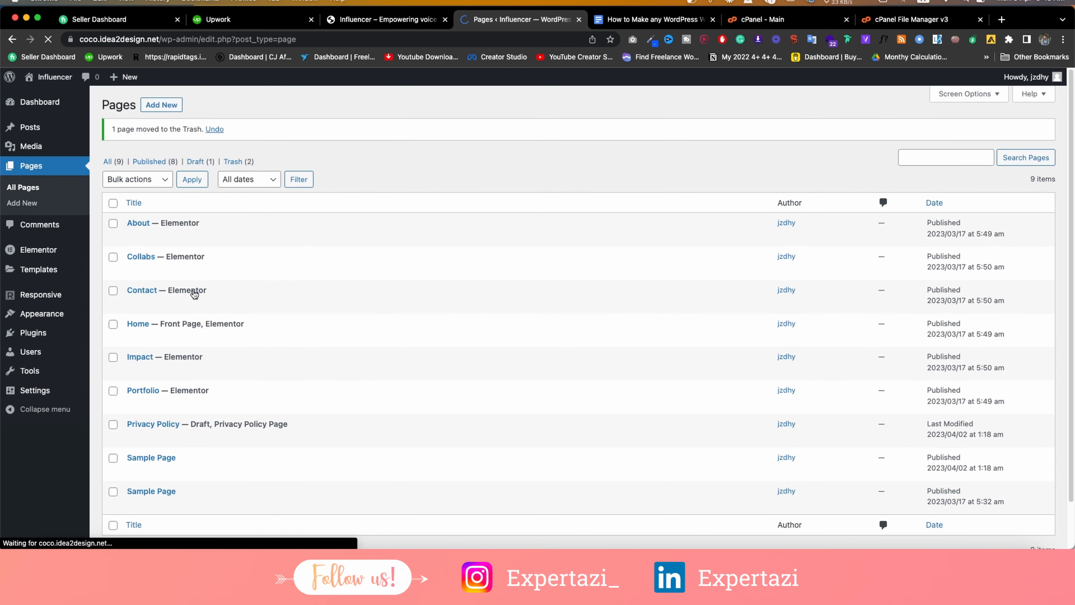
# Bulk-move both Sample Pages to the Trash, then trash the Impact page.
pyautogui.scroll(-2, 176, 406)
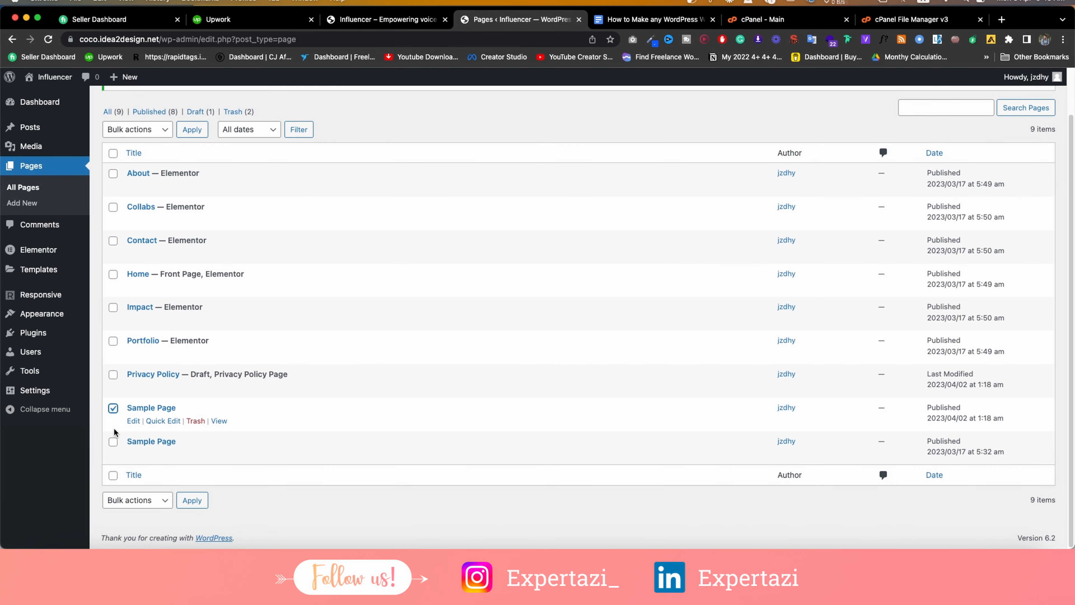
pyautogui.click(158, 502)
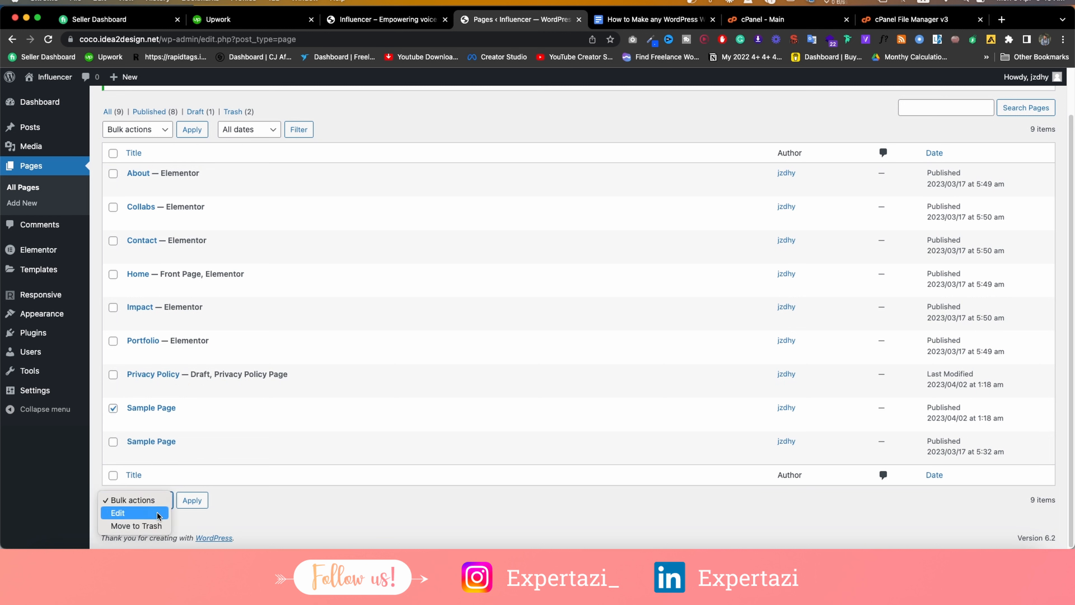
pyautogui.click(136, 526)
pyautogui.click(113, 442)
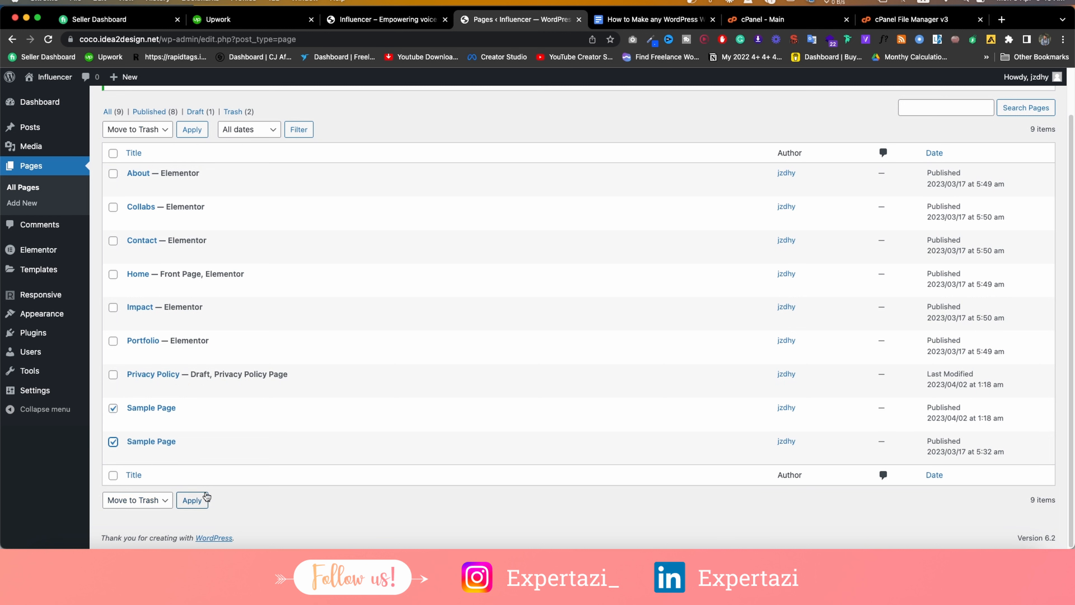
pyautogui.click(205, 501)
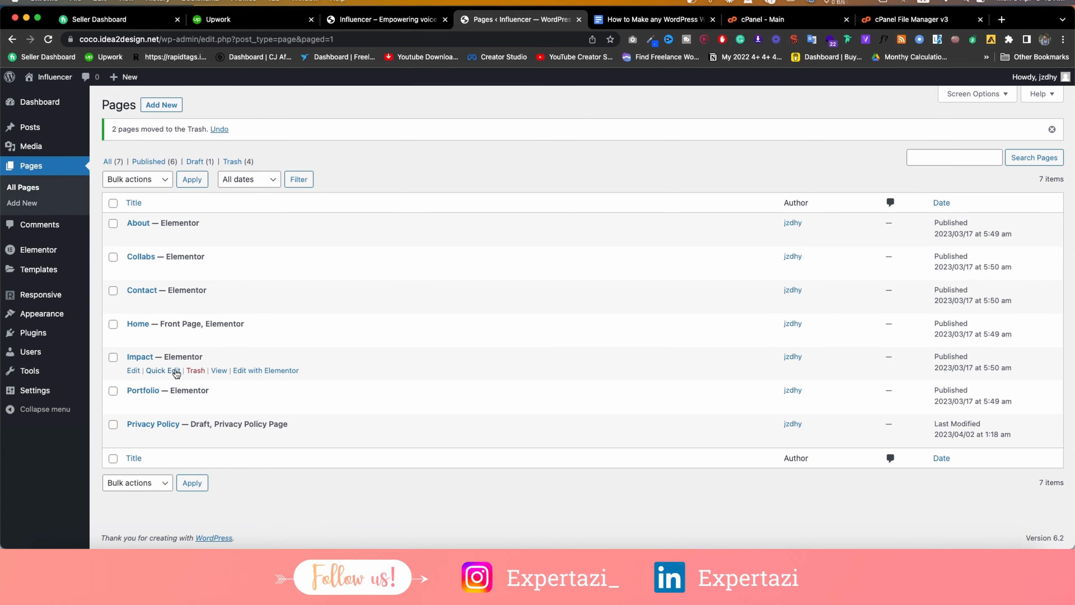
pyautogui.click(195, 371)
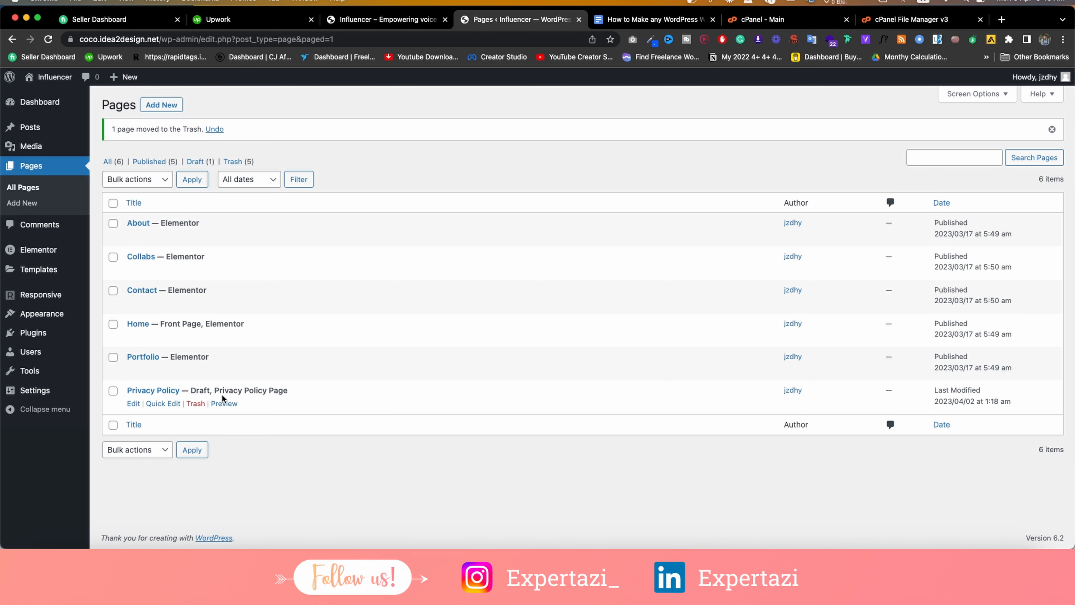
# Open Appearance > Menus in a new tab and compare it with the live site's header menu.
pyautogui.moveTo(56, 321)
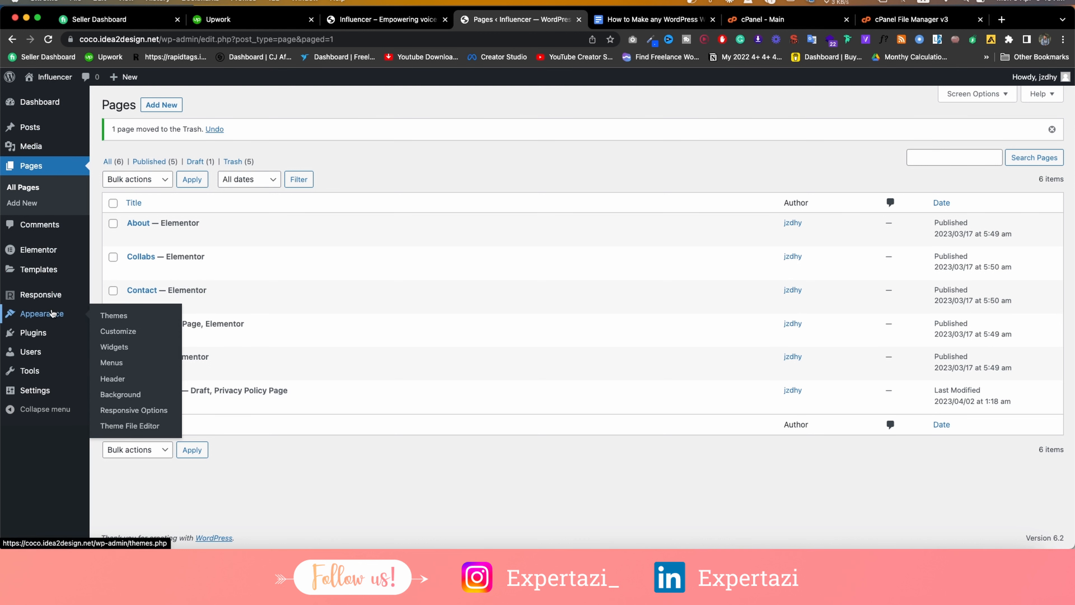
pyautogui.rightClick(130, 364)
pyautogui.click(129, 364)
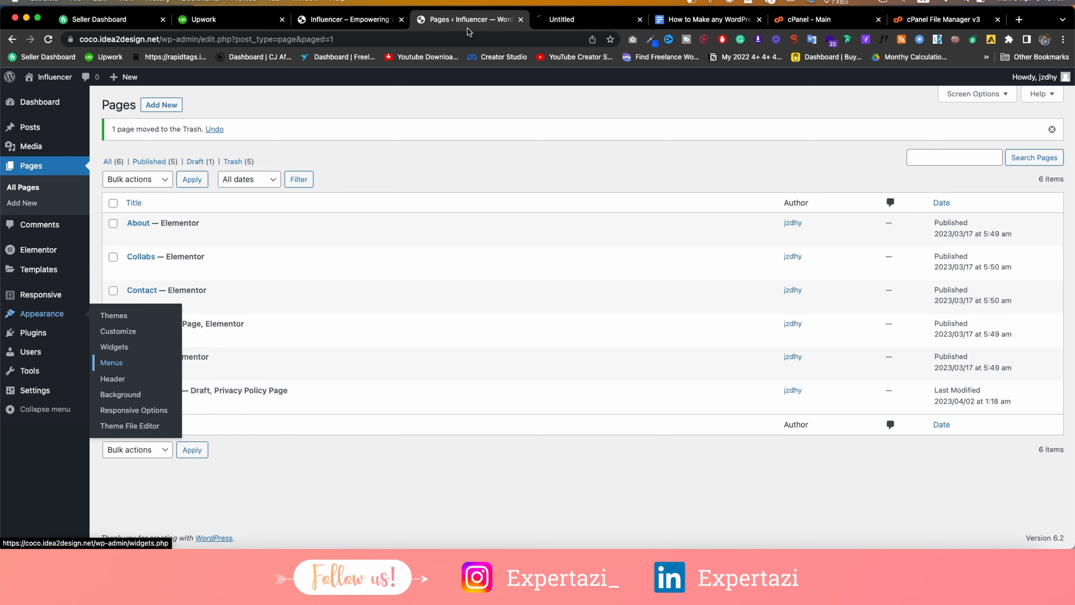
pyautogui.click(347, 19)
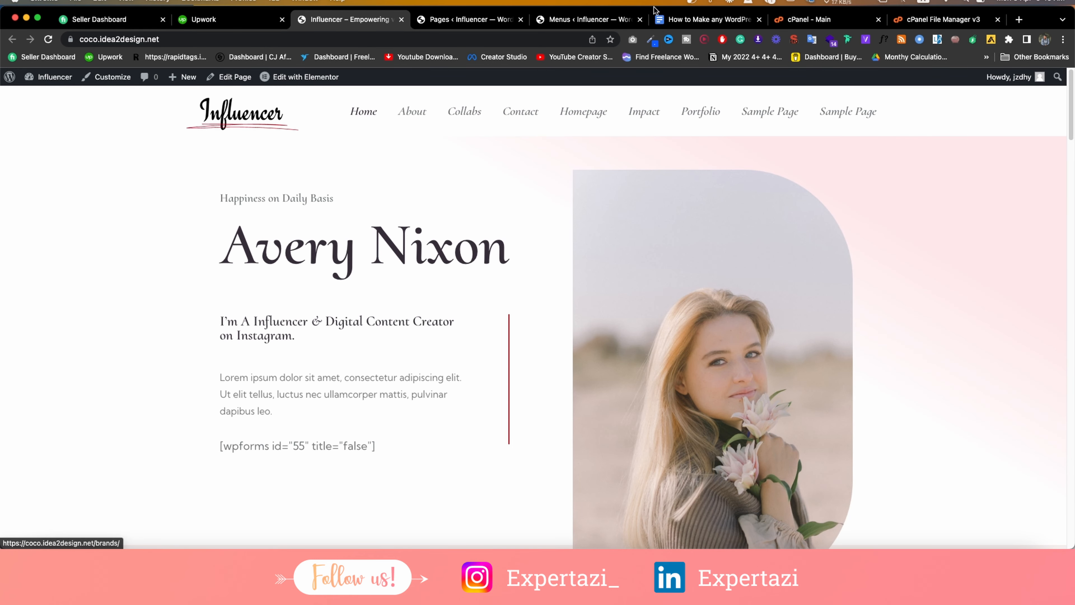
pyautogui.click(578, 21)
pyautogui.scroll(-2, 516, 169)
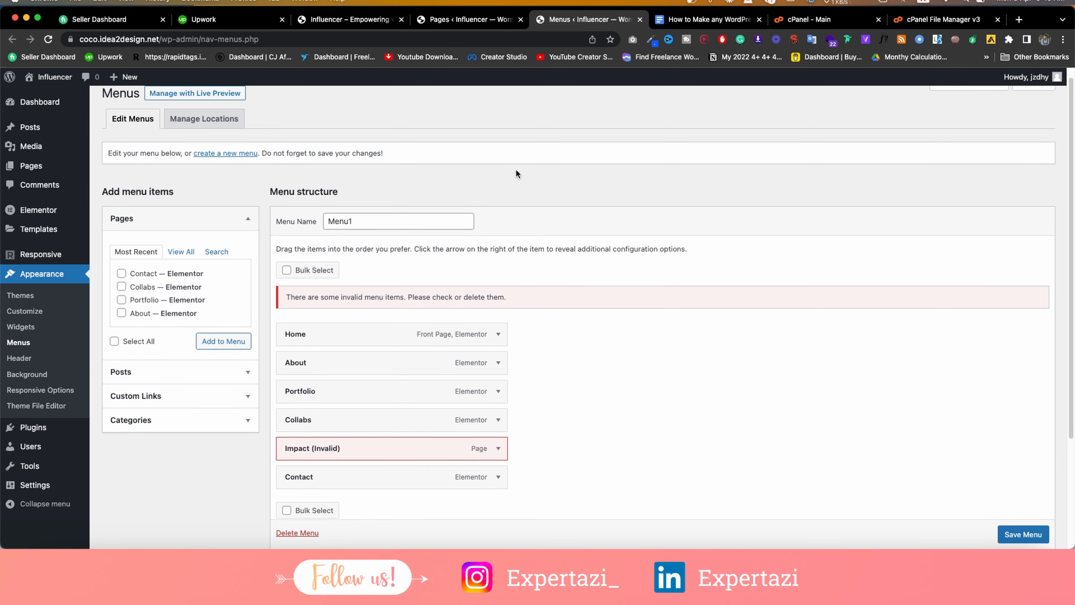
pyautogui.scroll(2, 383, 210)
pyautogui.click(383, 225)
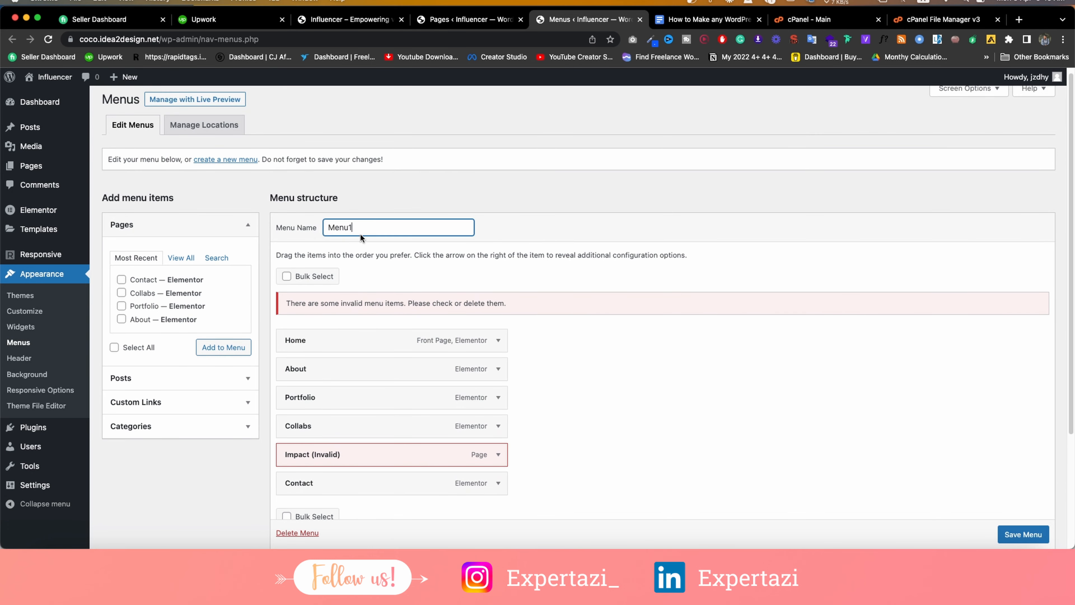
# Remove the invalid Impact item from Menu1.
pyautogui.scroll(-2, 383, 226)
pyautogui.scroll(-2, 428, 283)
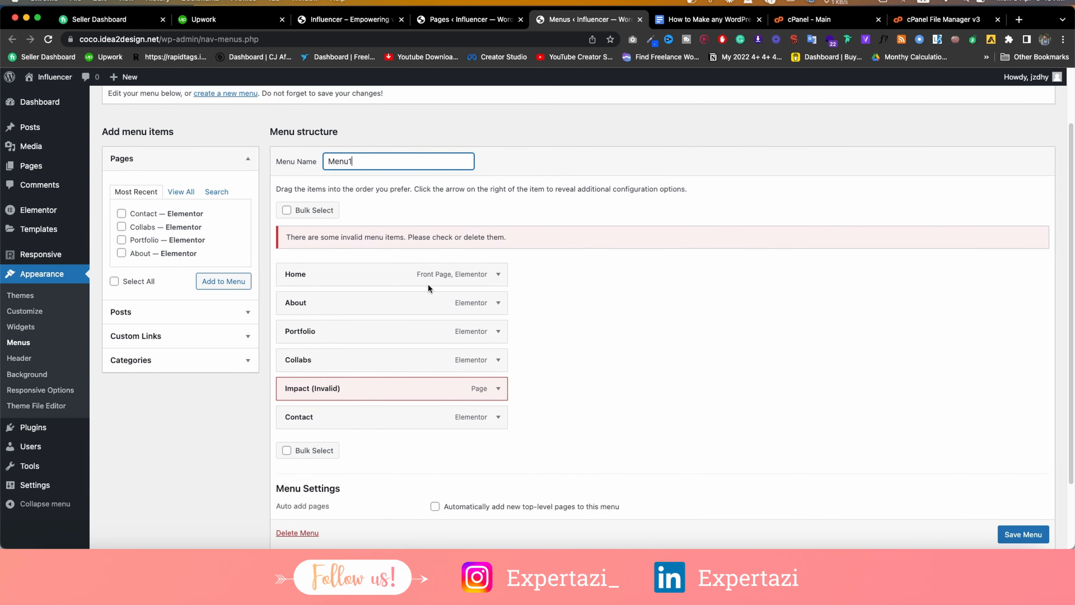
pyautogui.scroll(-2, 496, 379)
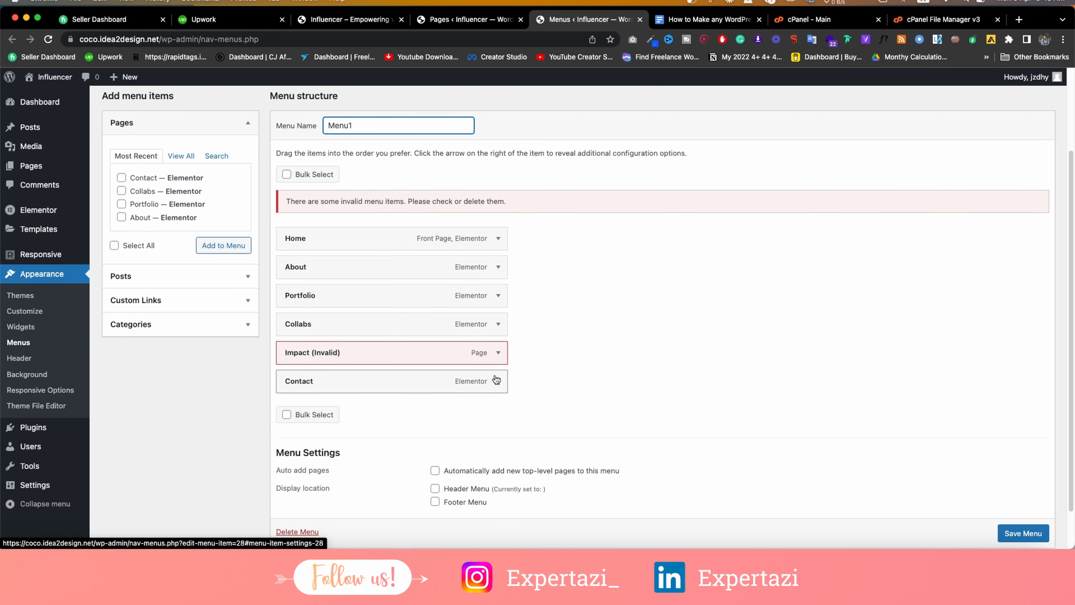
pyautogui.click(497, 357)
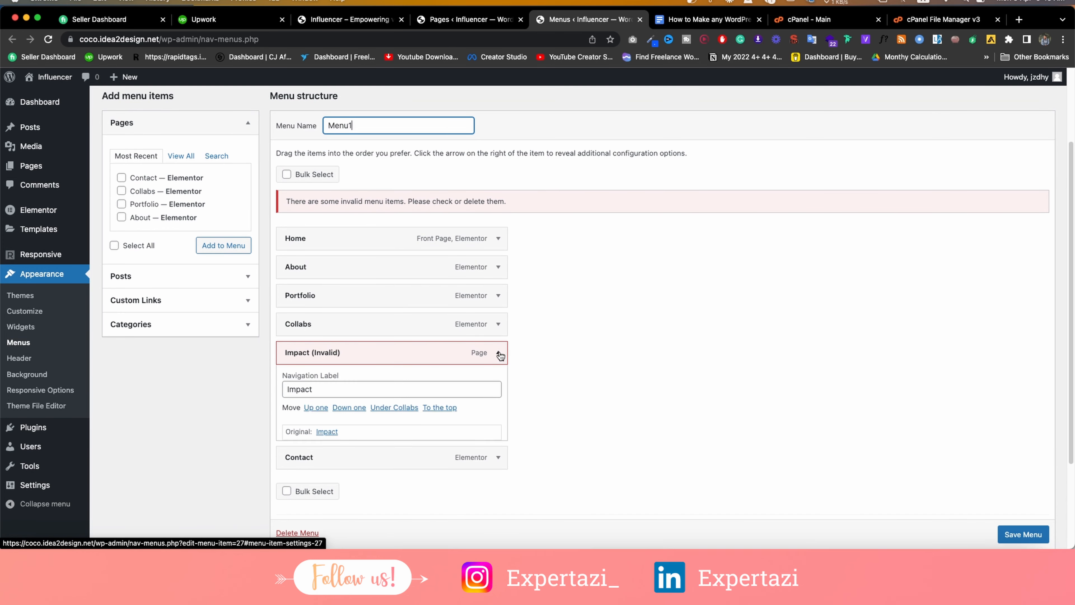
pyautogui.click(292, 455)
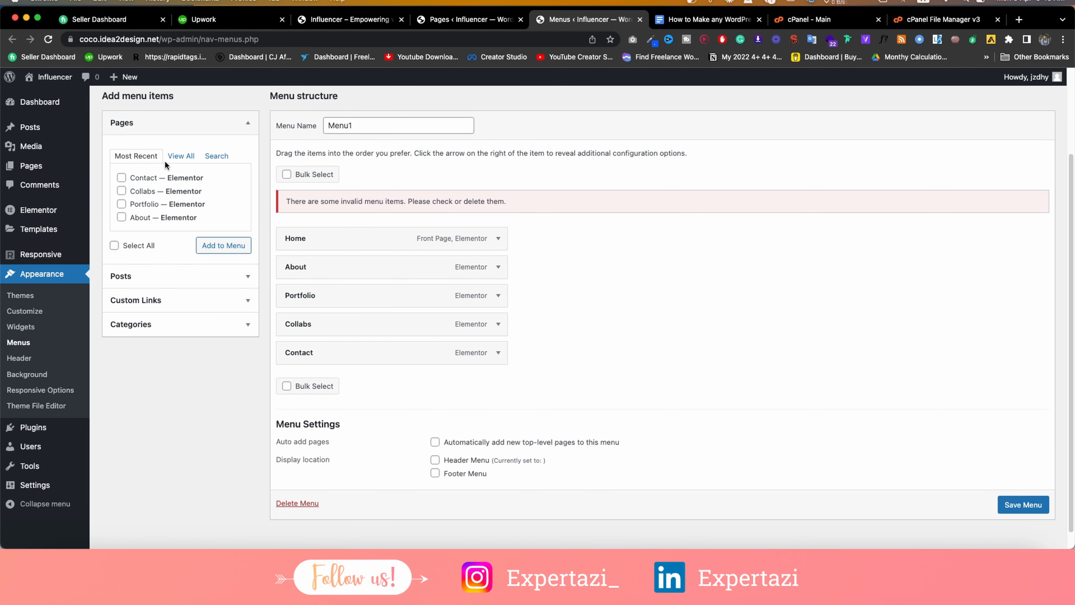
# Browse the View All pages, Posts and Custom Links options for adding menu items.
pyautogui.scroll(3, 271, 239)
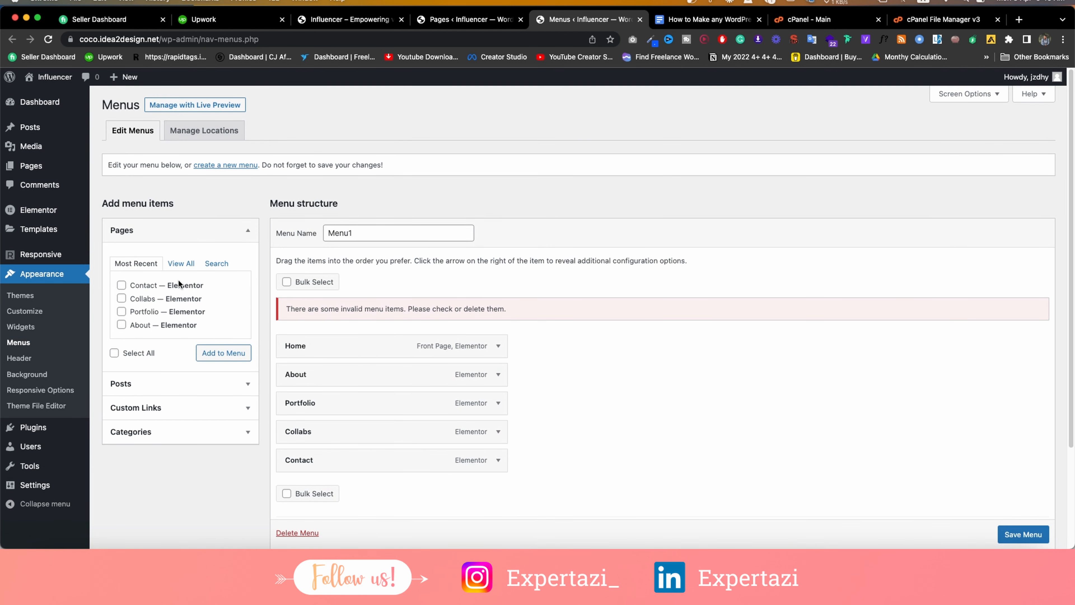
pyautogui.click(177, 265)
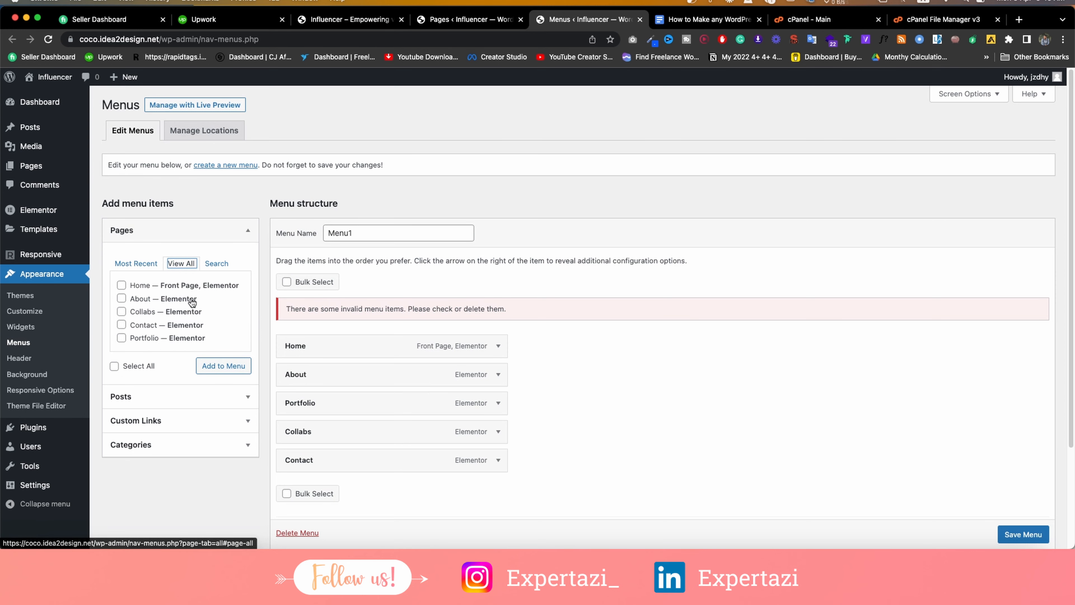
pyautogui.scroll(-3, 191, 302)
pyautogui.click(195, 271)
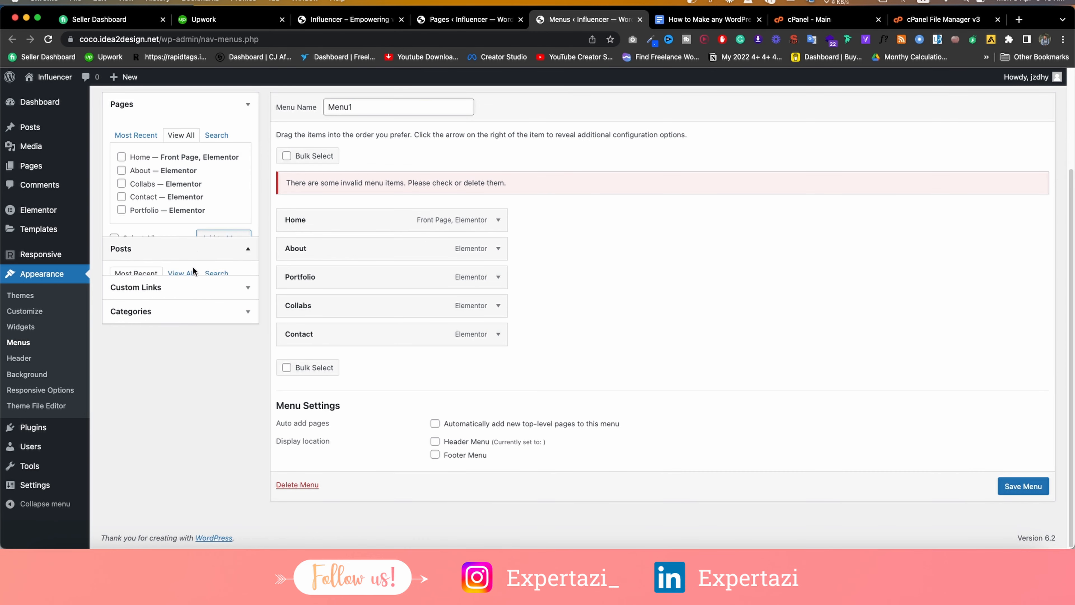
pyautogui.click(177, 271)
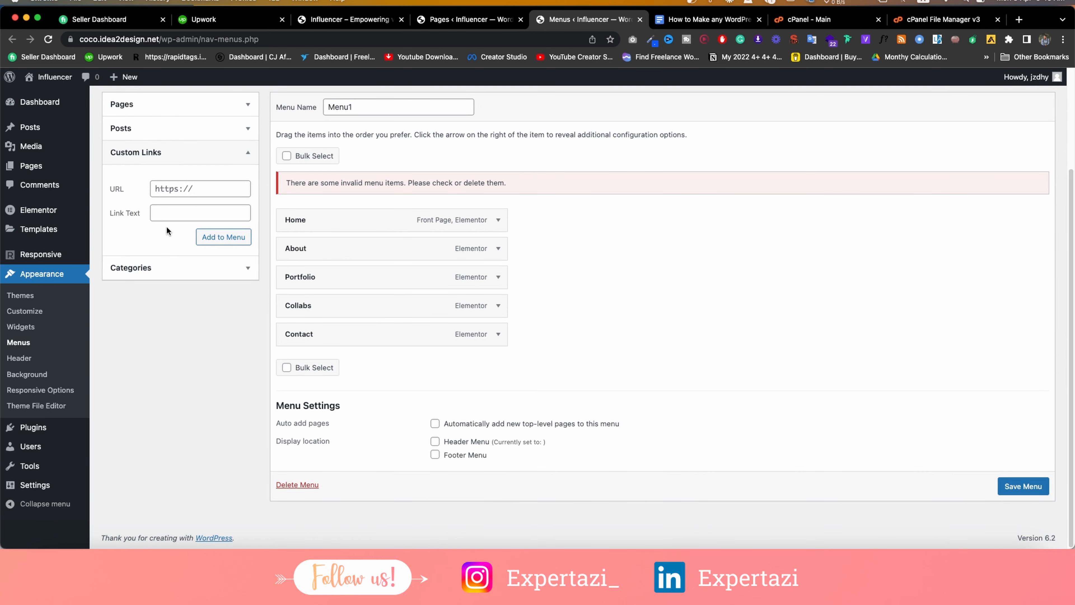
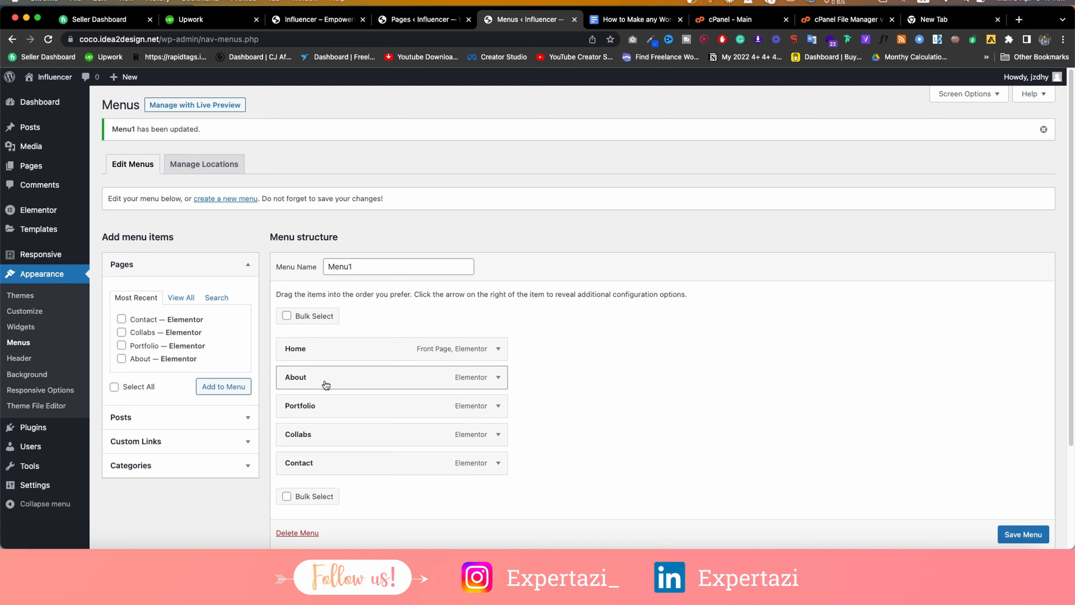
# Nest About under Home and Portfolio under About in Menu1, then save the menu.
pyautogui.moveTo(327, 379); pyautogui.dragTo(347, 382)
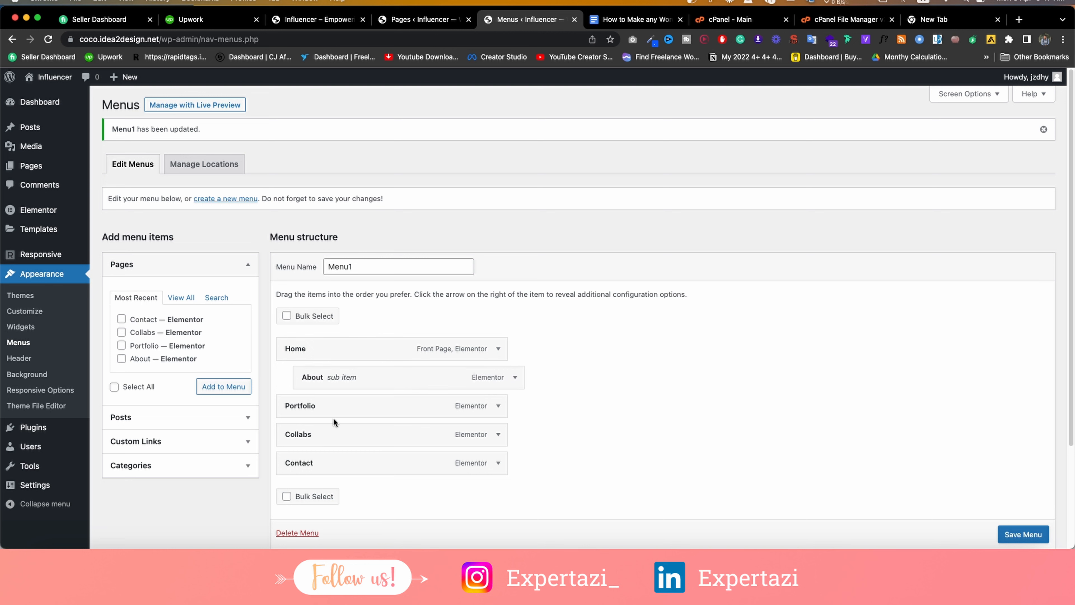
pyautogui.moveTo(329, 409); pyautogui.dragTo(365, 406)
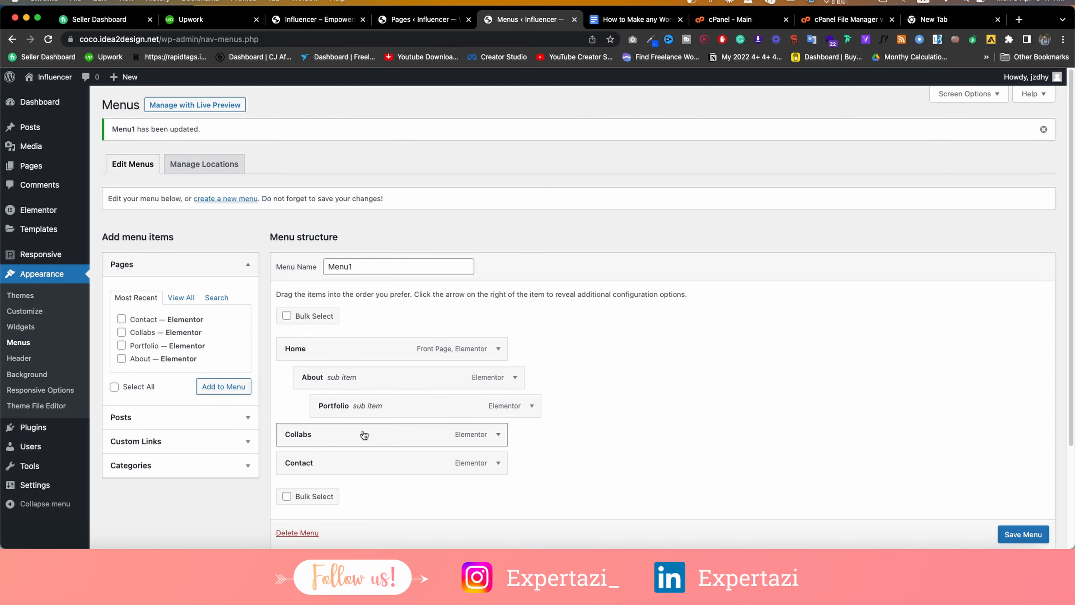
pyautogui.click(1021, 535)
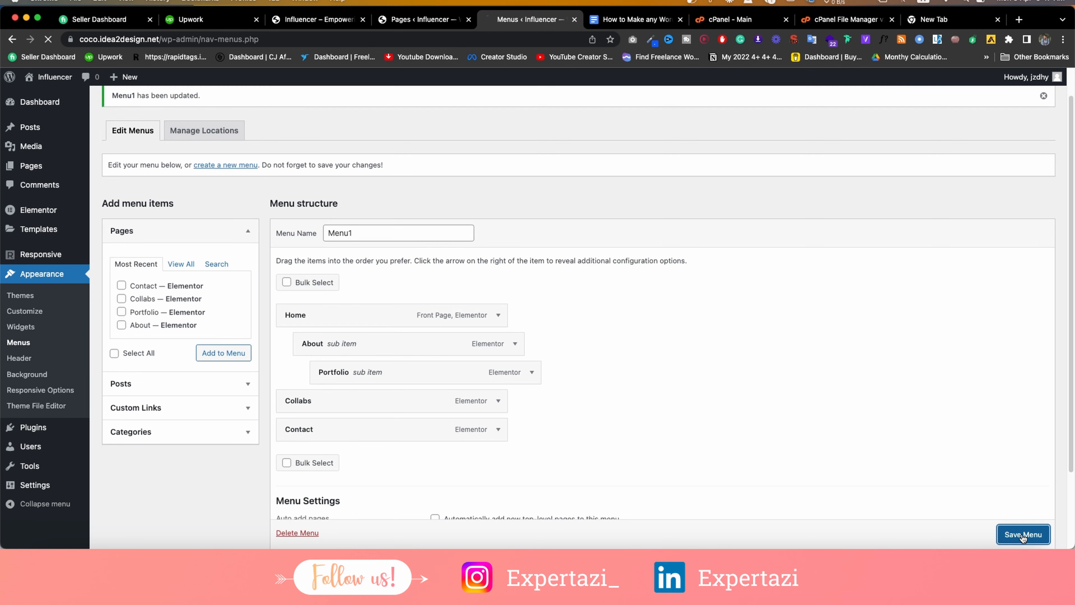
# Reload the live site and open Portfolio from the new header dropdown.
pyautogui.click(313, 19)
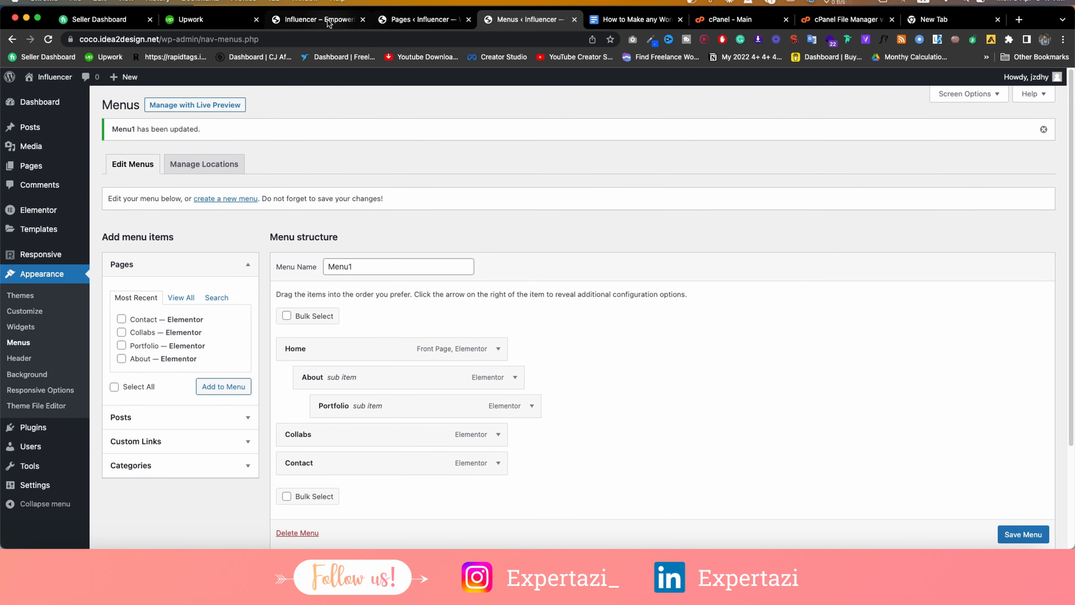
pyautogui.click(49, 39)
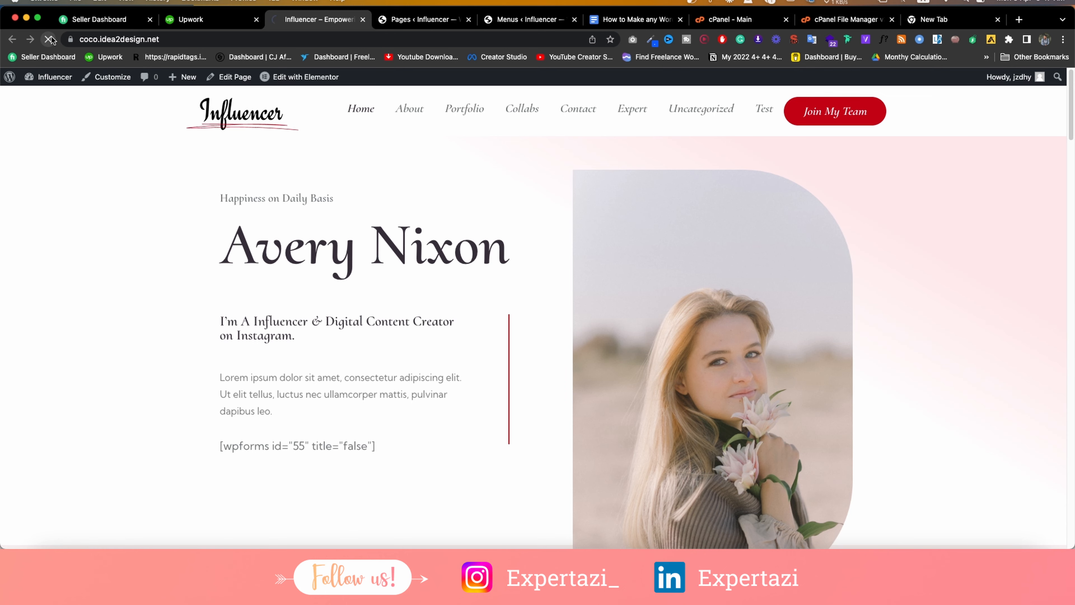
pyautogui.moveTo(663, 113)
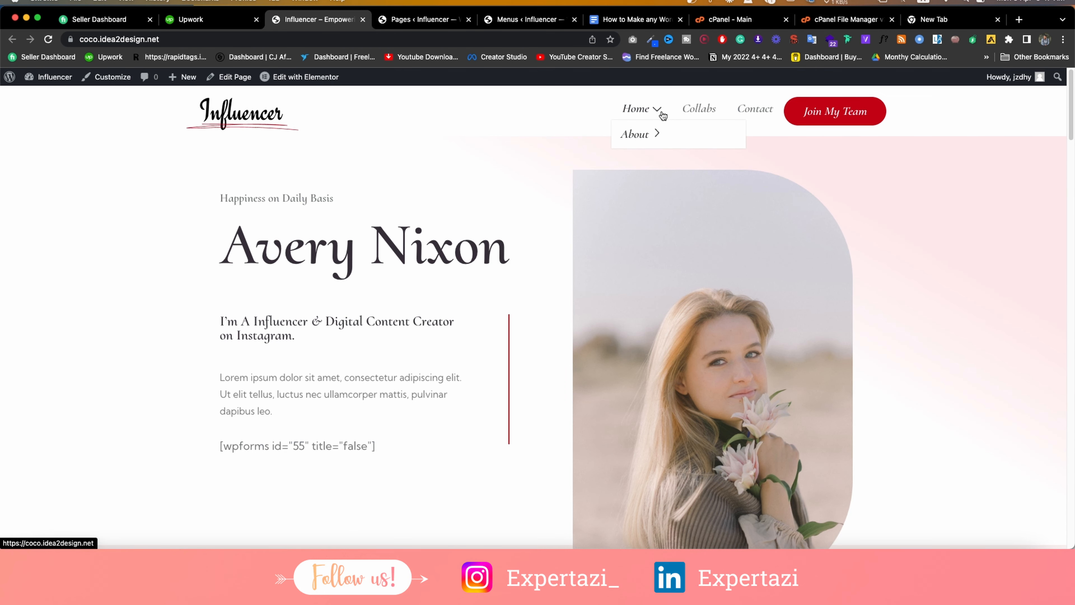
pyautogui.moveTo(660, 134)
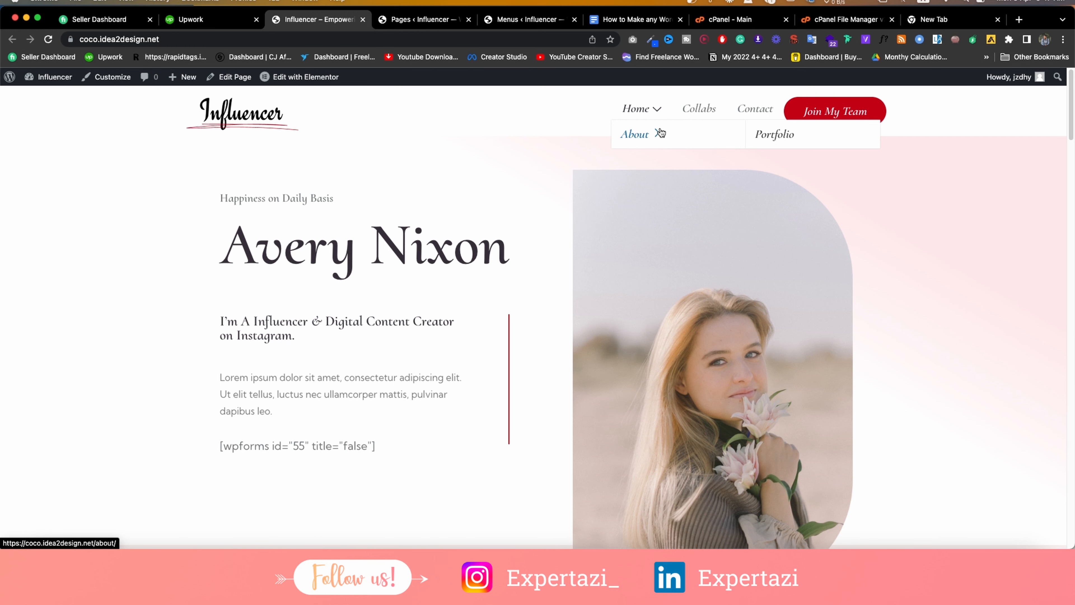
pyautogui.click(796, 134)
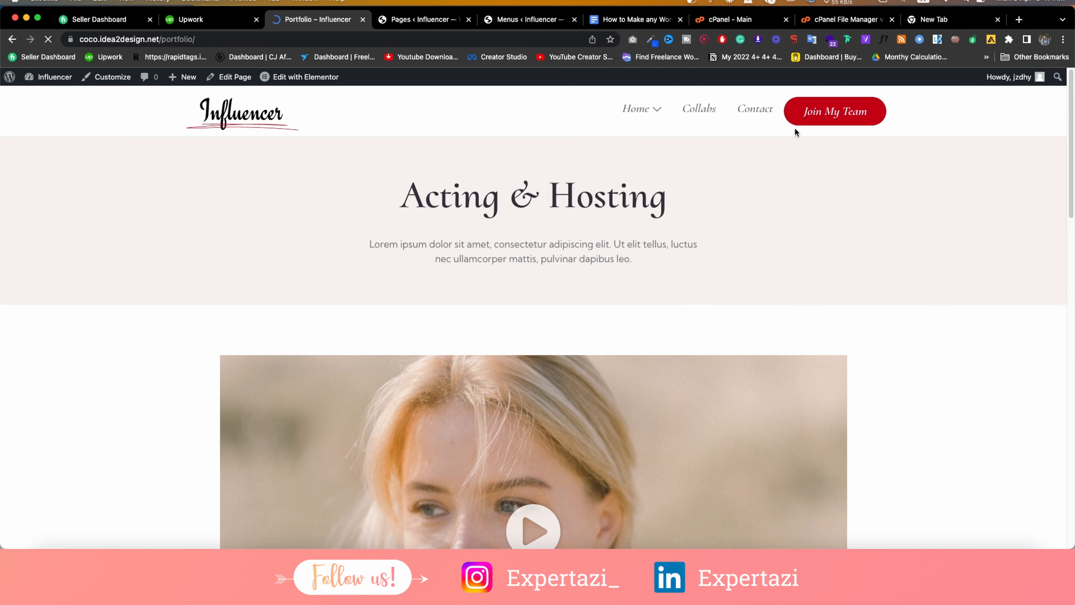
# Move Portfolio back to the top level and save the flat menu.
pyautogui.click(527, 19)
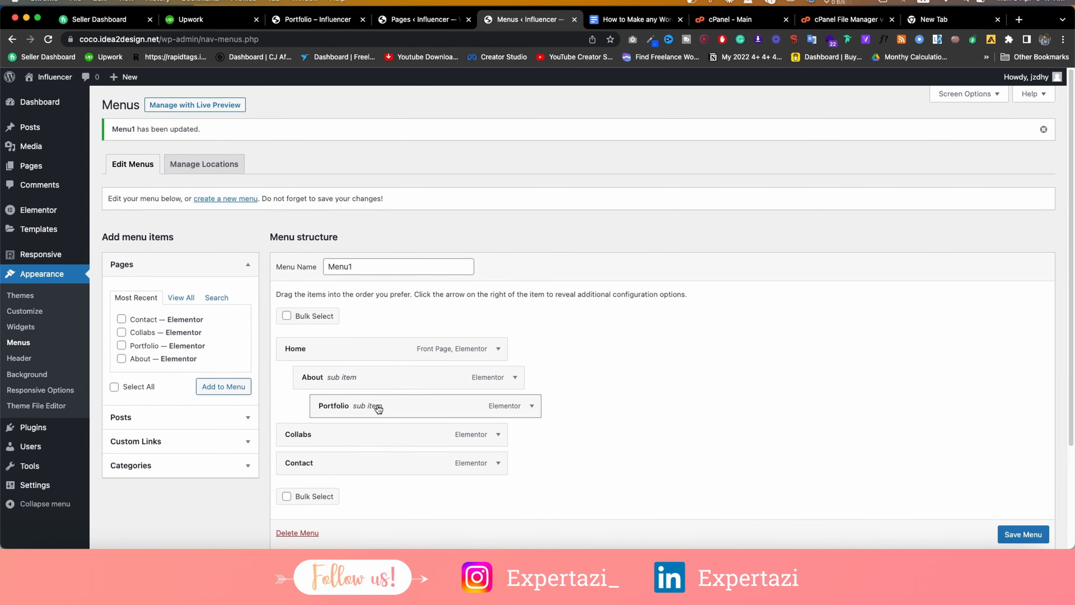
pyautogui.moveTo(376, 407); pyautogui.dragTo(348, 381)
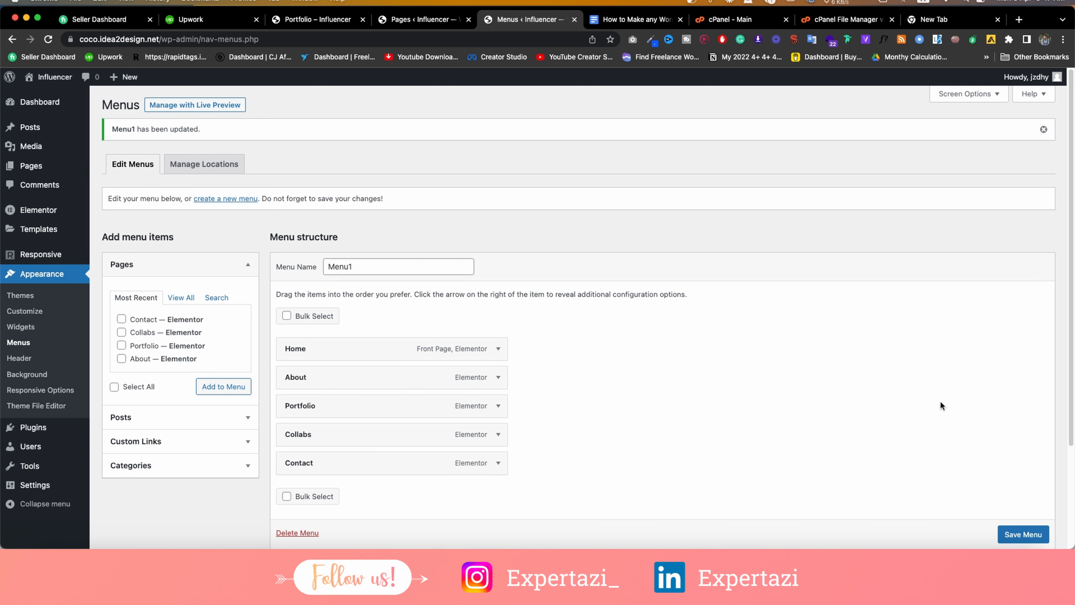
pyautogui.click(1029, 534)
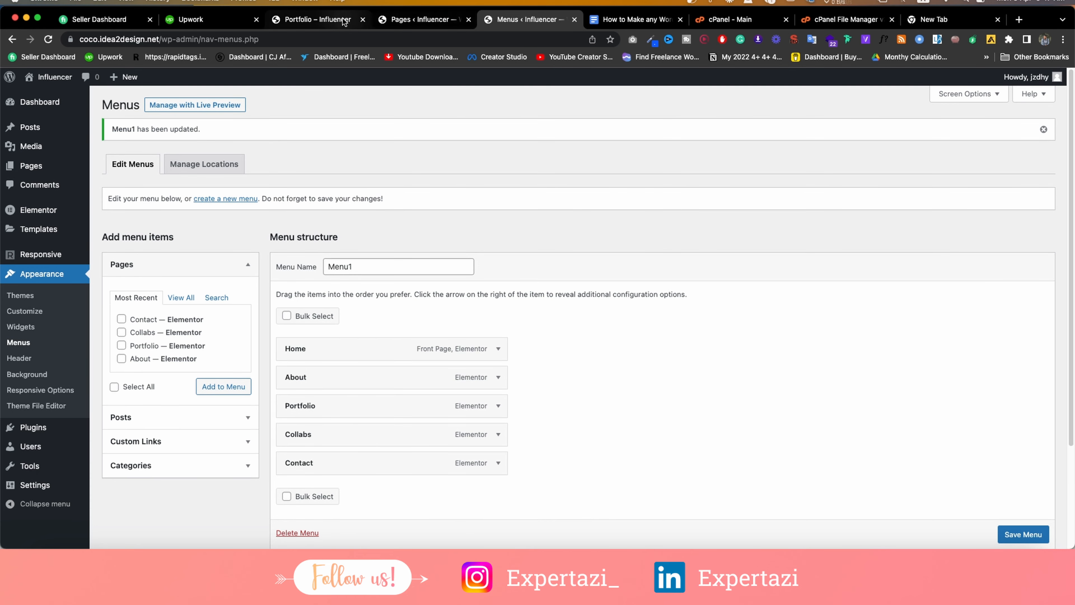
pyautogui.click(407, 22)
pyautogui.click(318, 19)
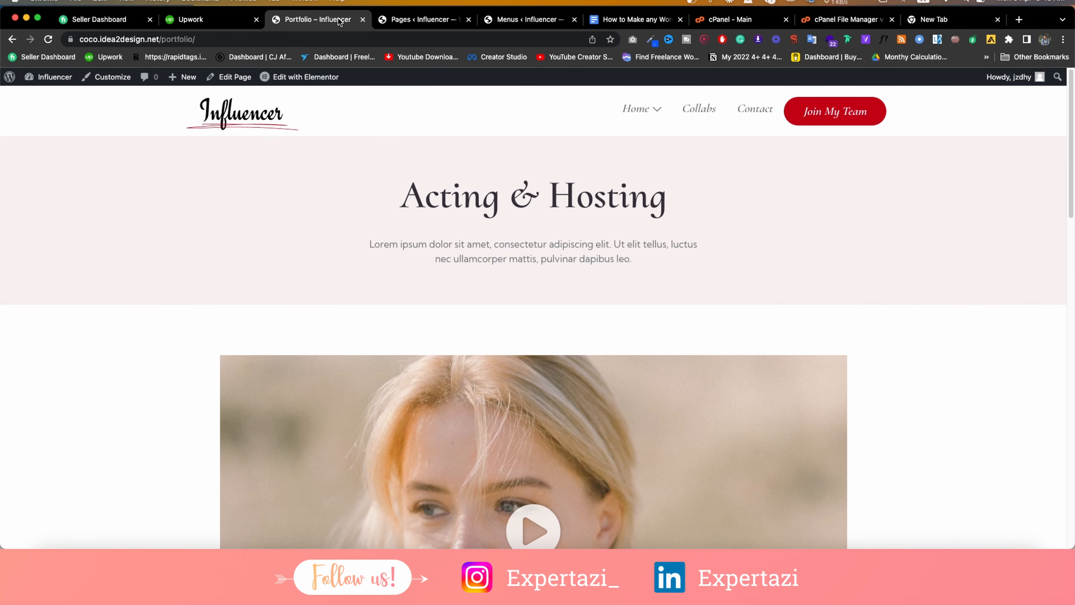
# Open the Customizer in a new tab and view Global Settings' layout container width 1290.
pyautogui.rightClick(115, 78)
pyautogui.click(125, 85)
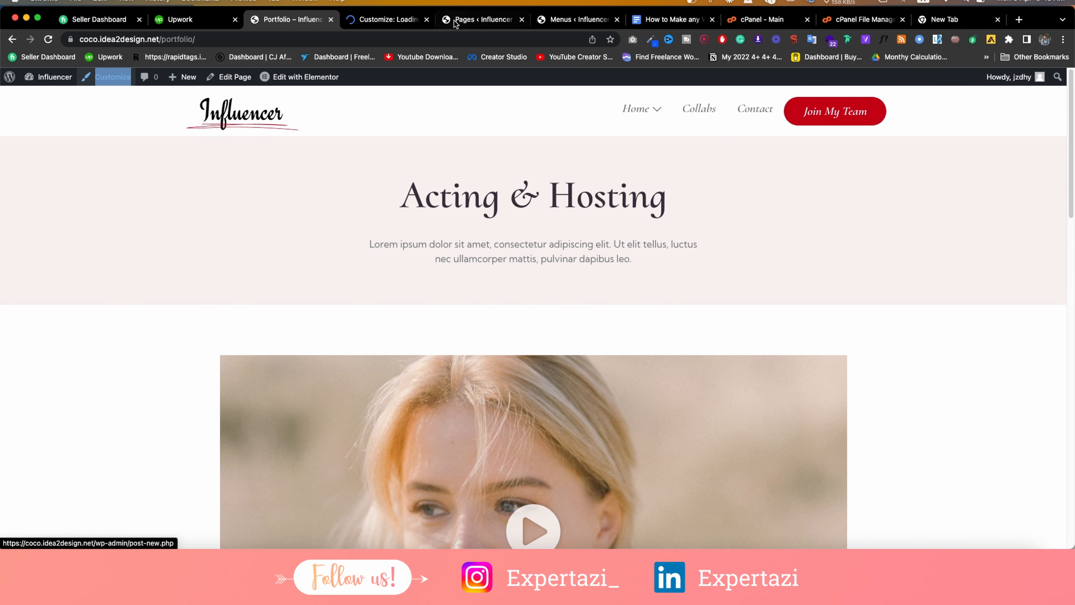
pyautogui.click(383, 18)
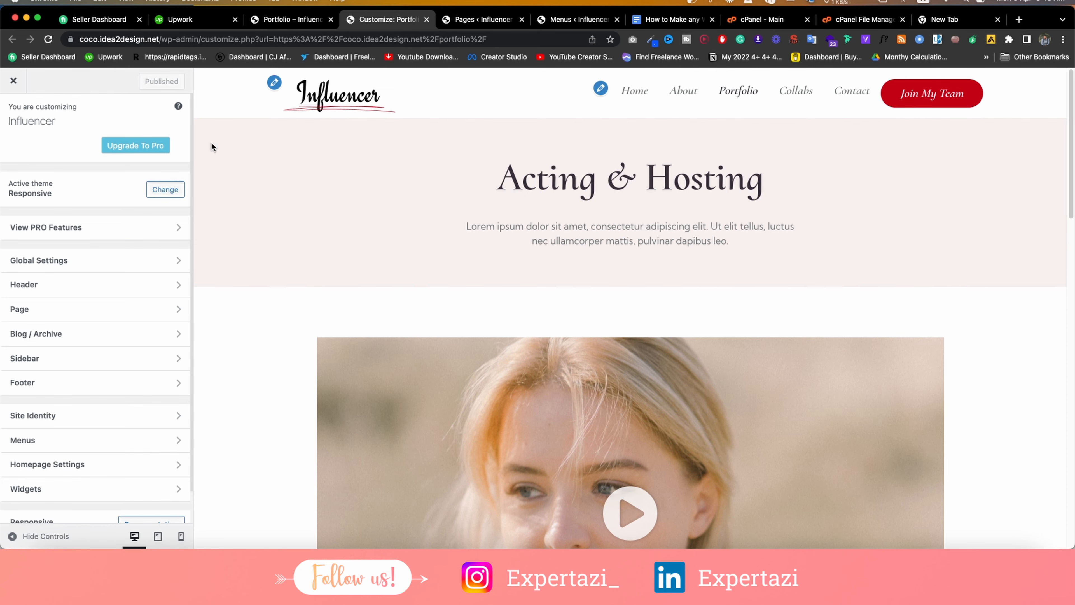
pyautogui.click(62, 264)
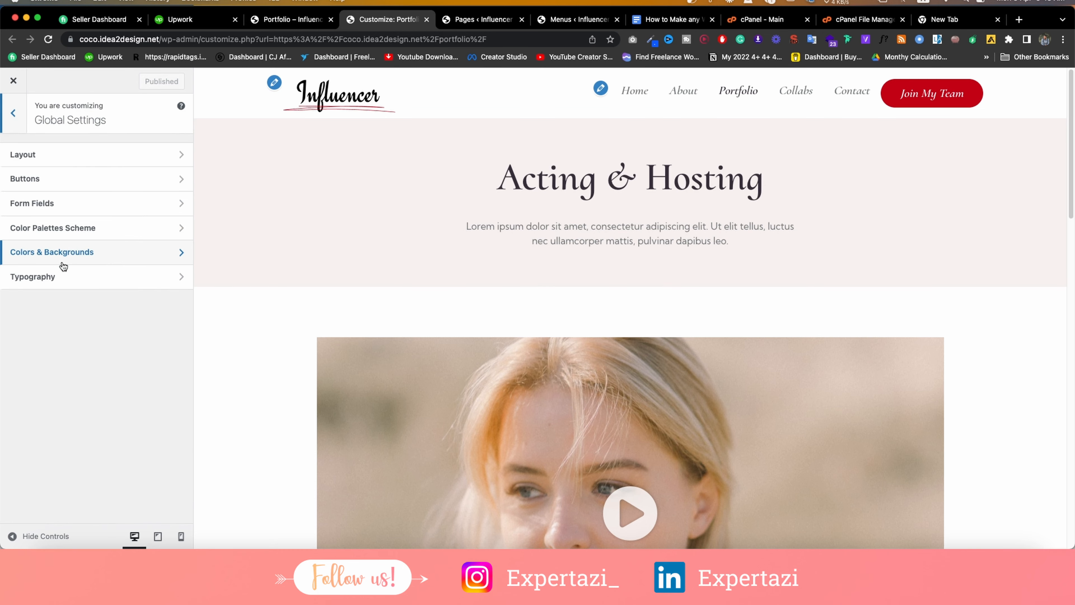
pyautogui.click(37, 155)
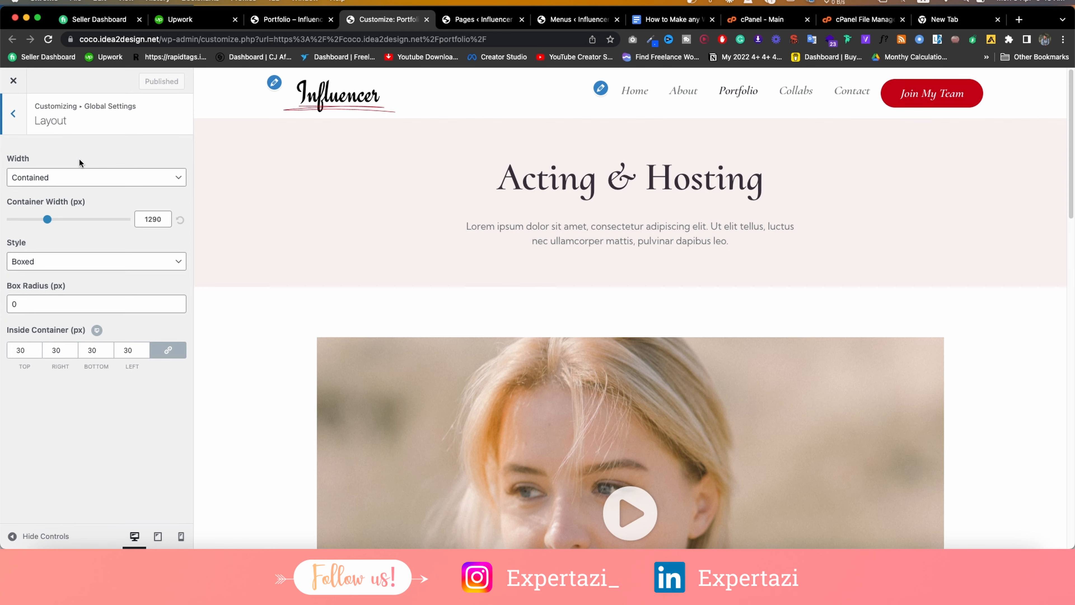
pyautogui.doubleClick(142, 218)
# Browse the Buttons, Form Fields and Color Palettes global settings.
pyautogui.click(13, 113)
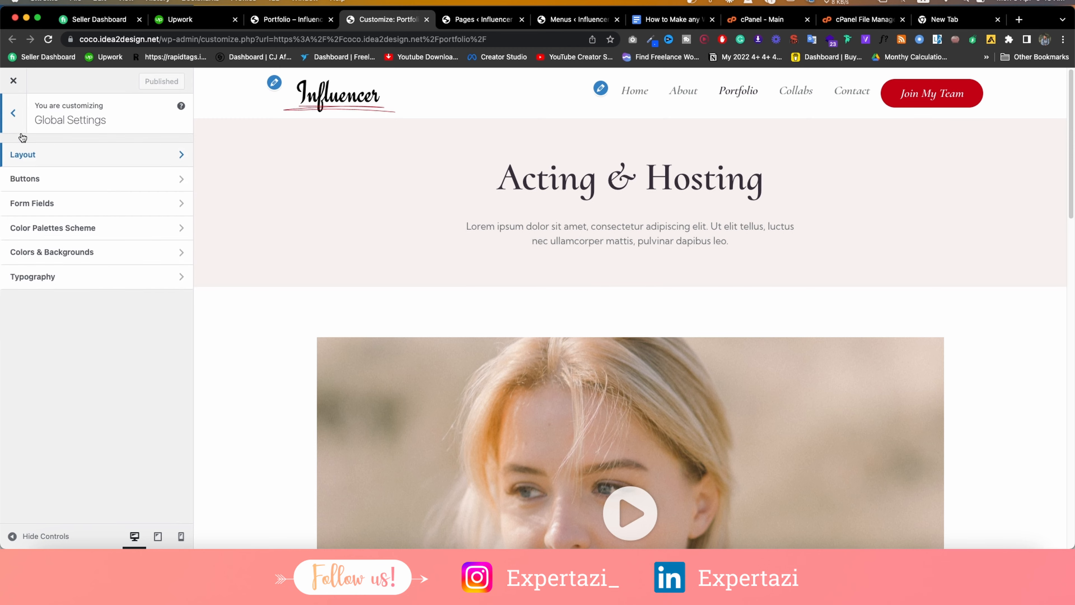
pyautogui.click(47, 179)
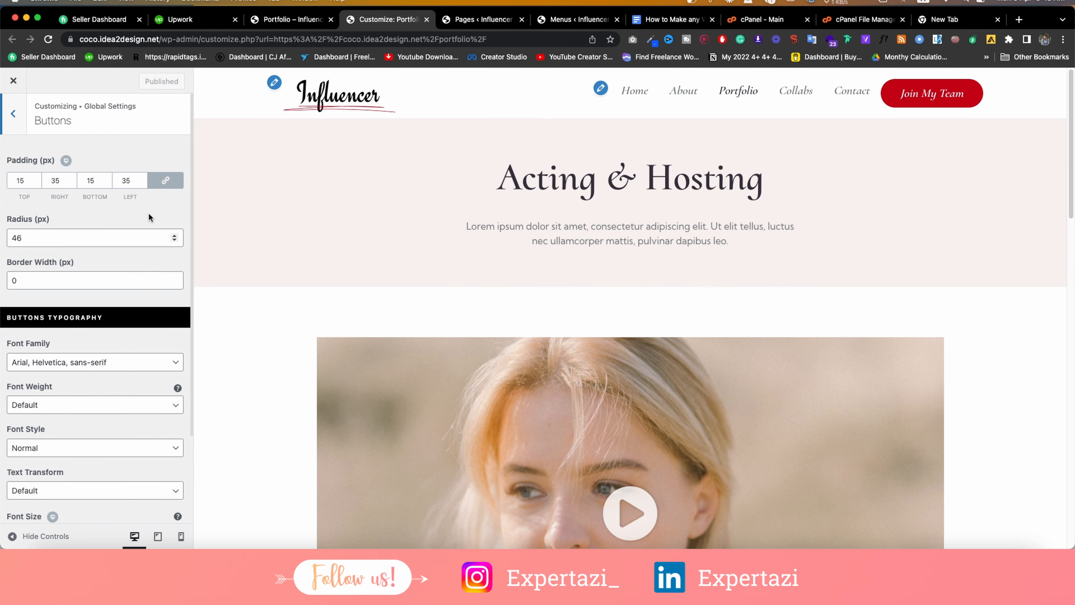
pyautogui.scroll(-5, 149, 212)
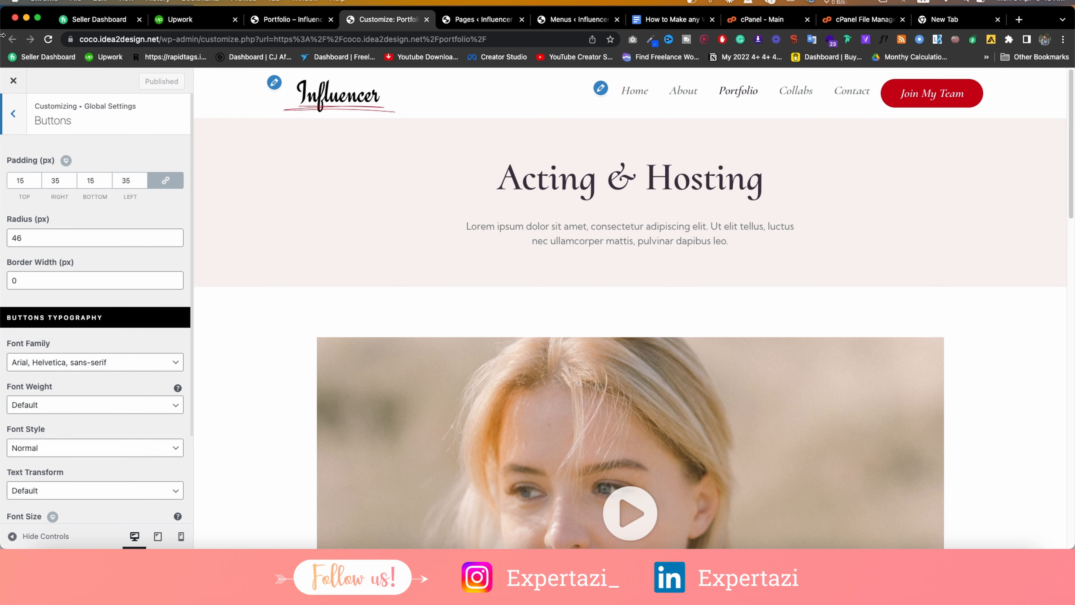
pyautogui.click(14, 113)
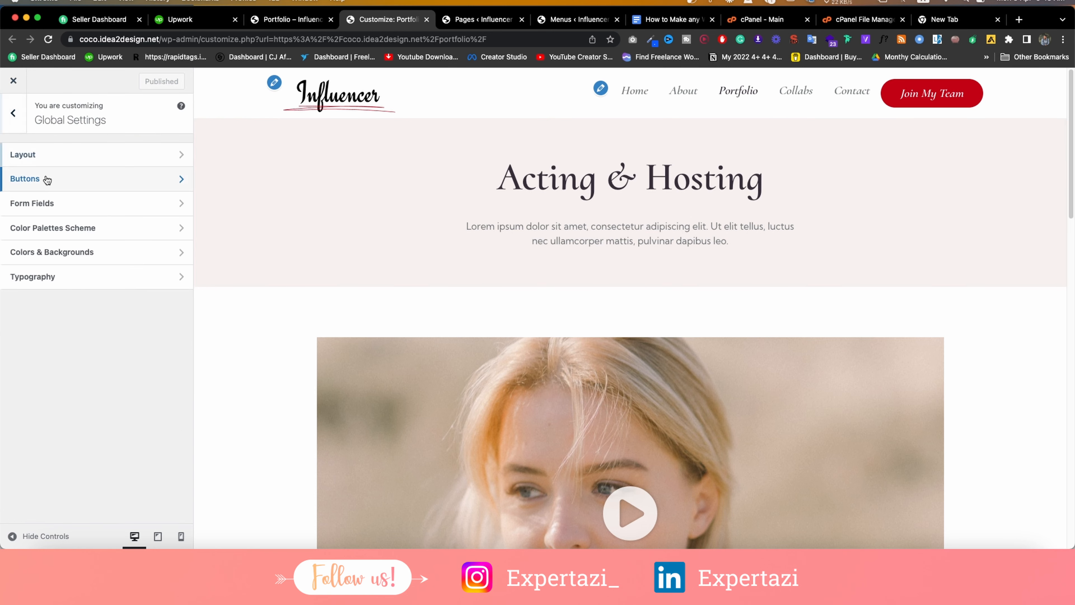
pyautogui.click(53, 204)
pyautogui.scroll(-3, 53, 198)
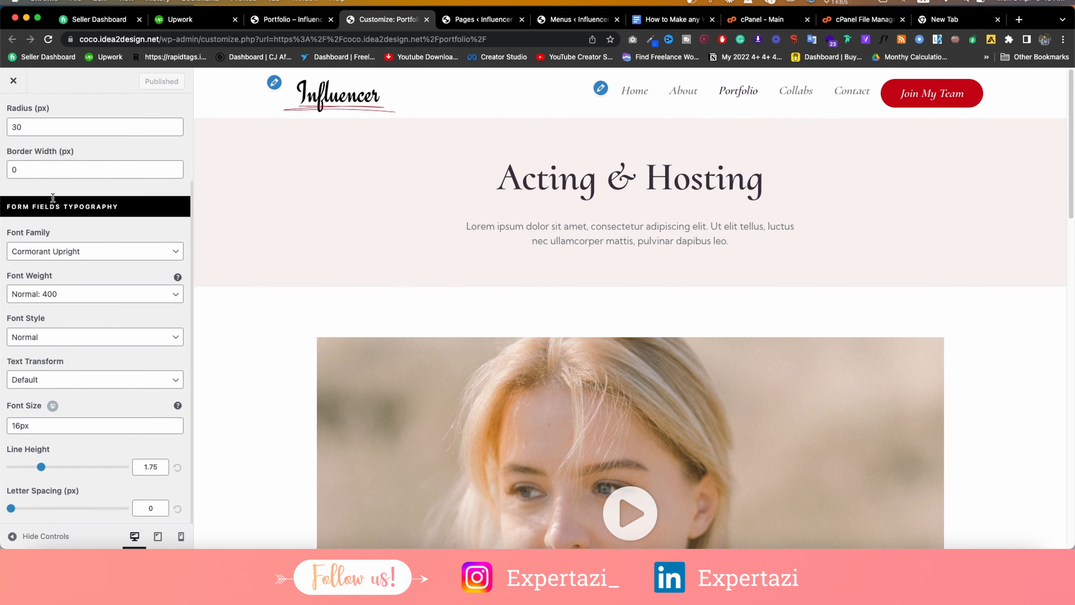
pyautogui.scroll(5, 53, 197)
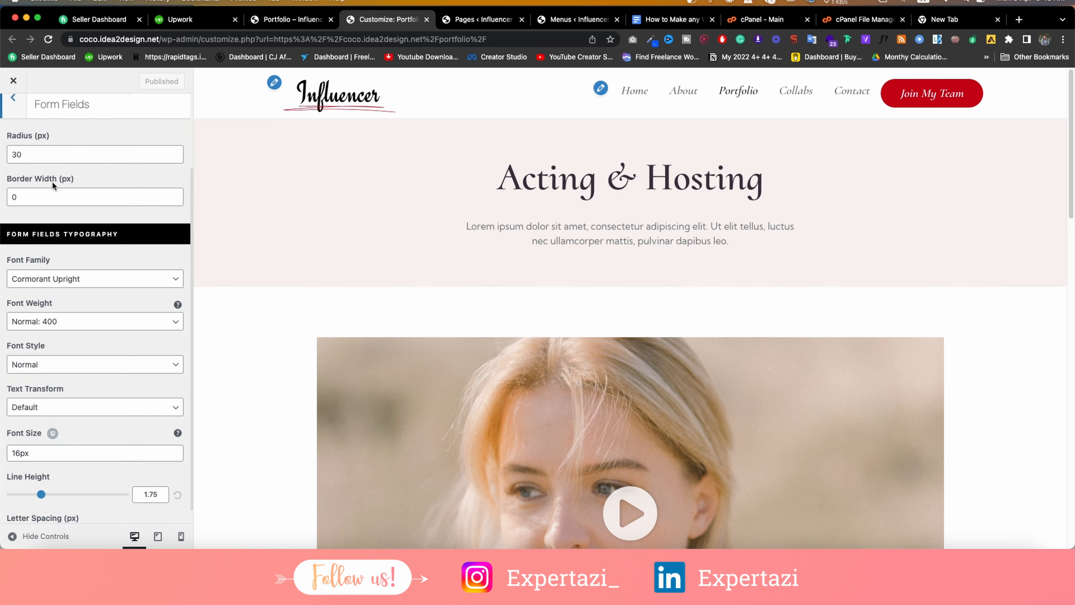
pyautogui.click(13, 113)
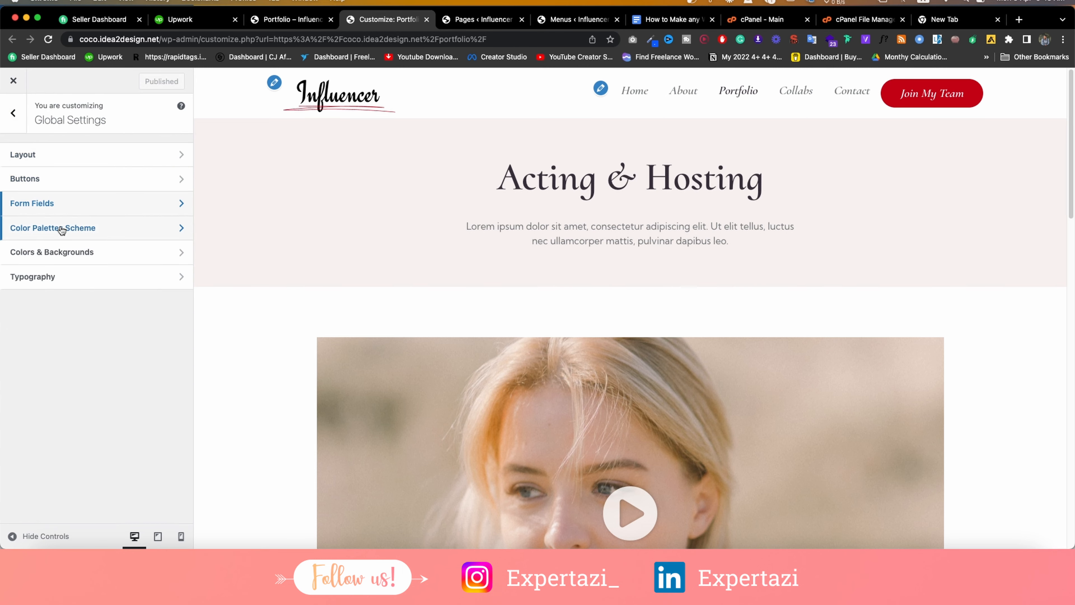
pyautogui.click(61, 228)
pyautogui.scroll(-10, 70, 219)
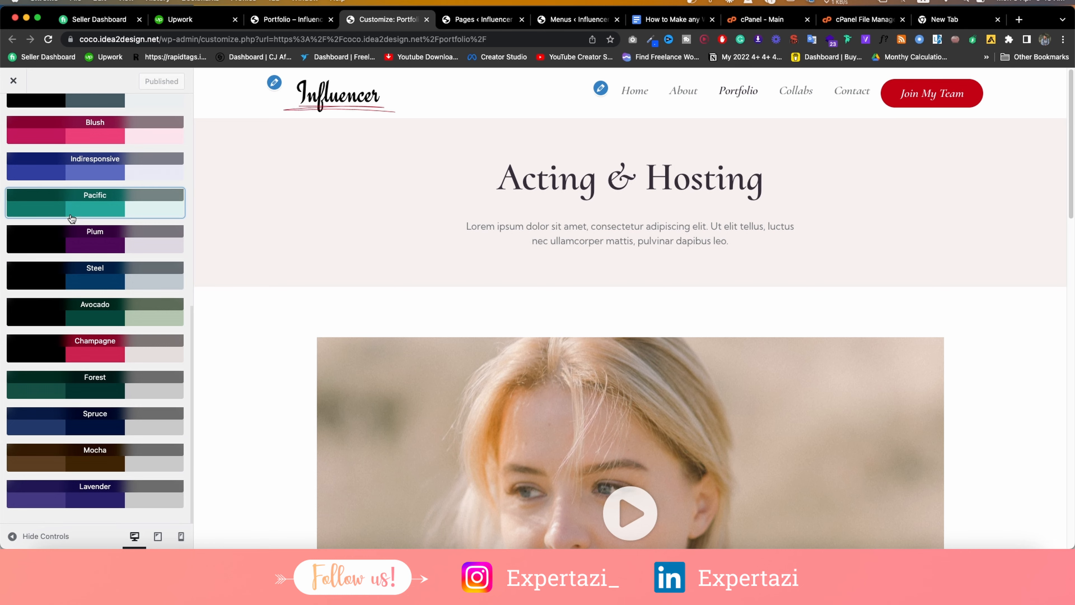
pyautogui.scroll(10, 71, 218)
pyautogui.click(13, 113)
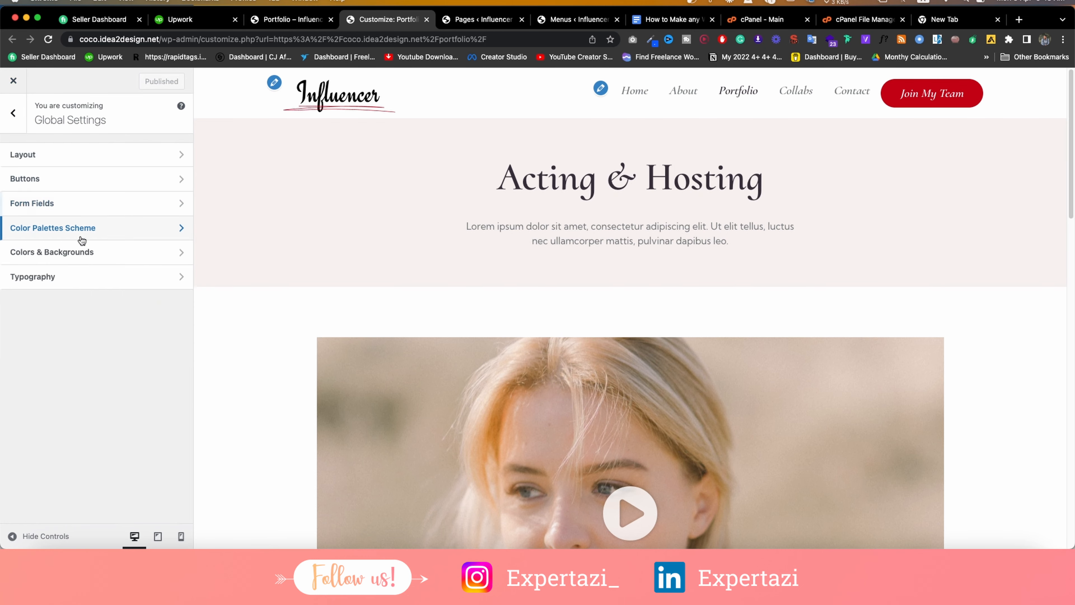
# Set the site Background Color to white under Colors & Backgrounds.
pyautogui.click(69, 252)
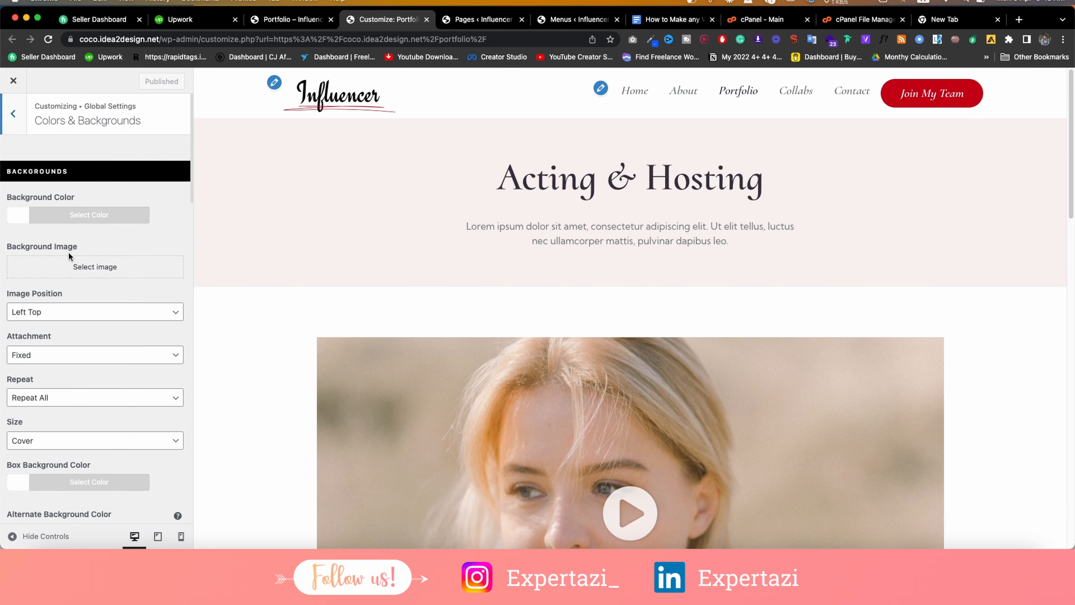
pyautogui.scroll(-5, 273, 282)
pyautogui.click(24, 215)
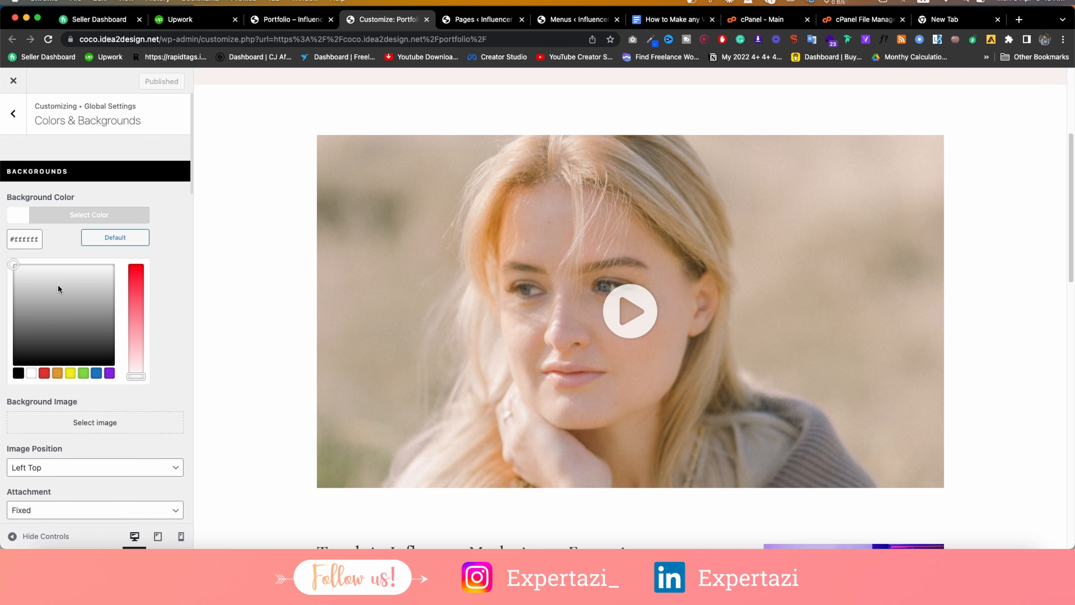
pyautogui.moveTo(58, 284); pyautogui.dragTo(66, 328)
pyautogui.scroll(5, 424, 297)
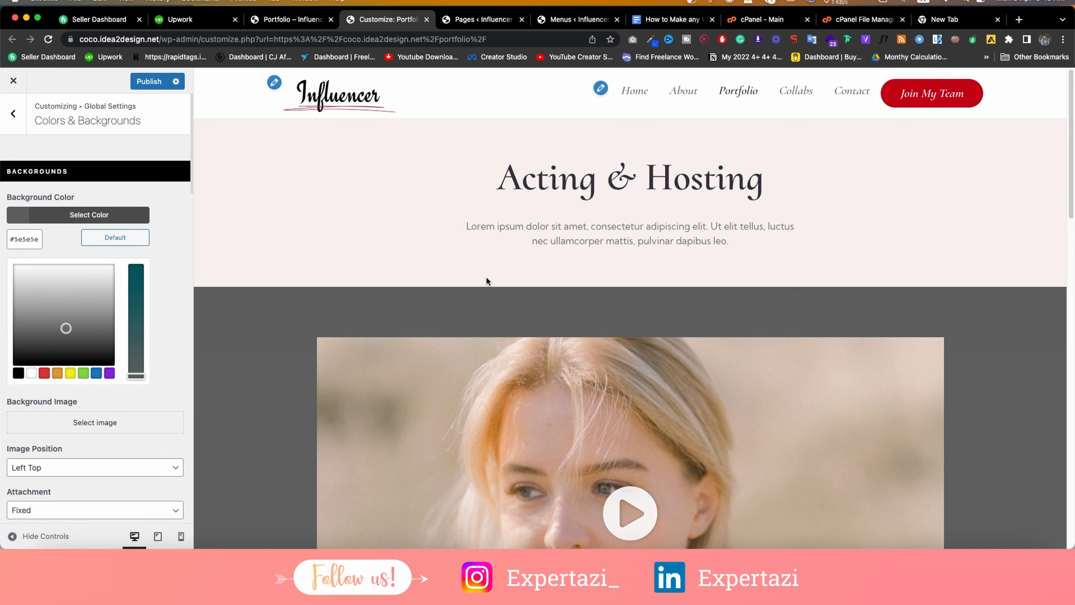
pyautogui.click(106, 238)
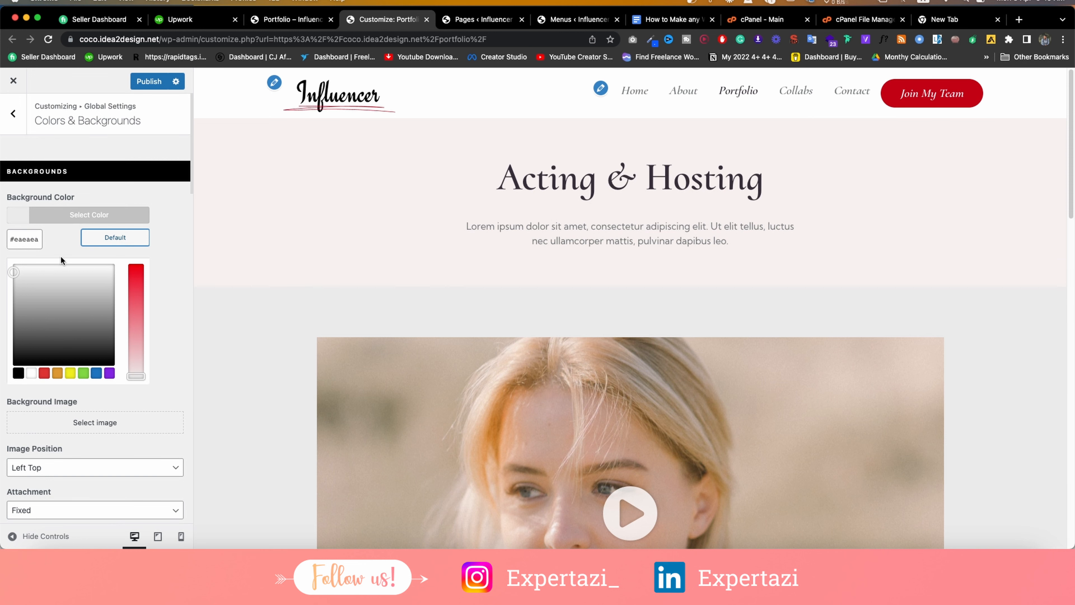
pyautogui.tripleClick(27, 236)
pyautogui.moveTo(59, 301); pyautogui.dragTo(8, 220)
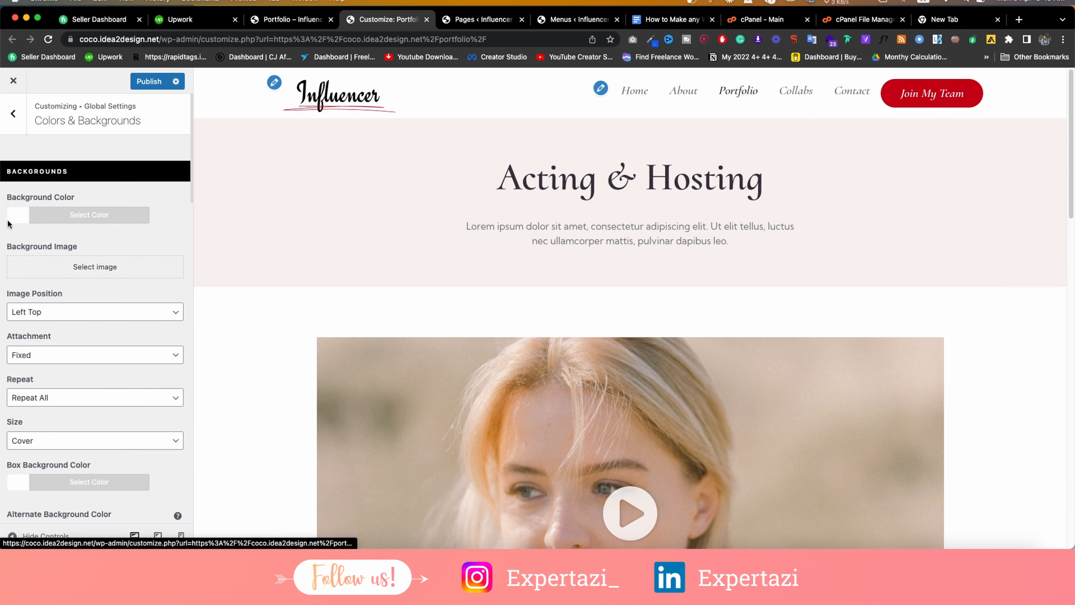
# Publish the background colour change and return to Global Settings.
pyautogui.scroll(-2, 113, 286)
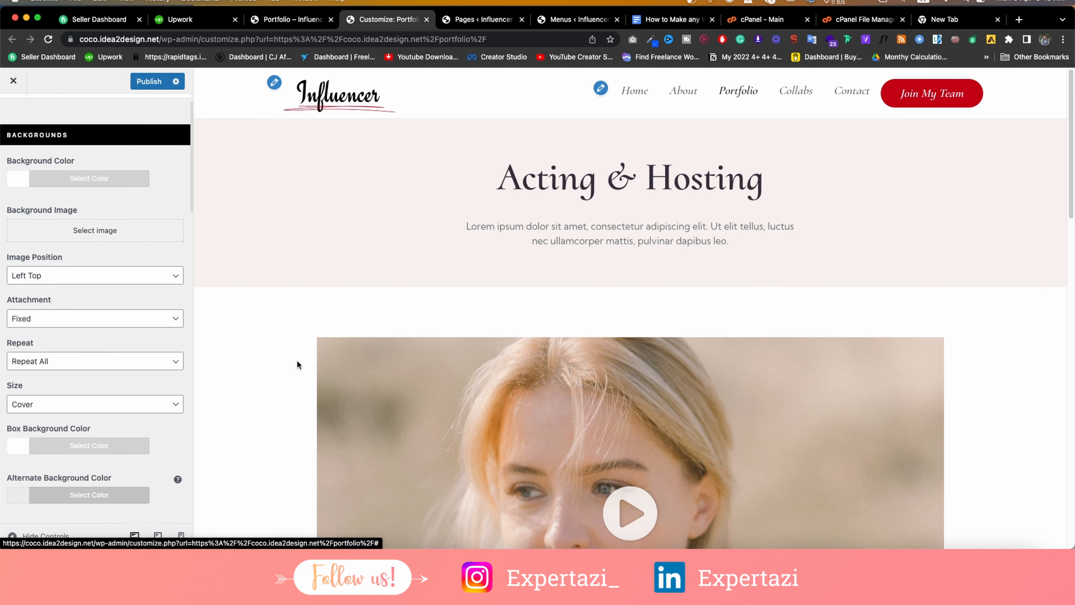
pyautogui.scroll(-15, 74, 414)
pyautogui.scroll(-10, 55, 342)
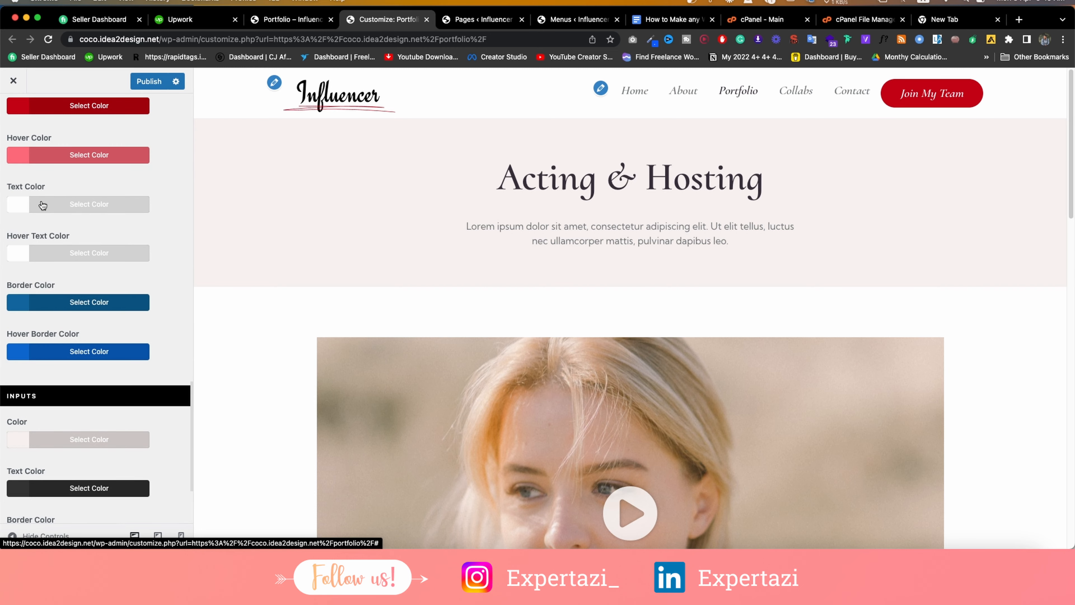
pyautogui.scroll(-3, 42, 205)
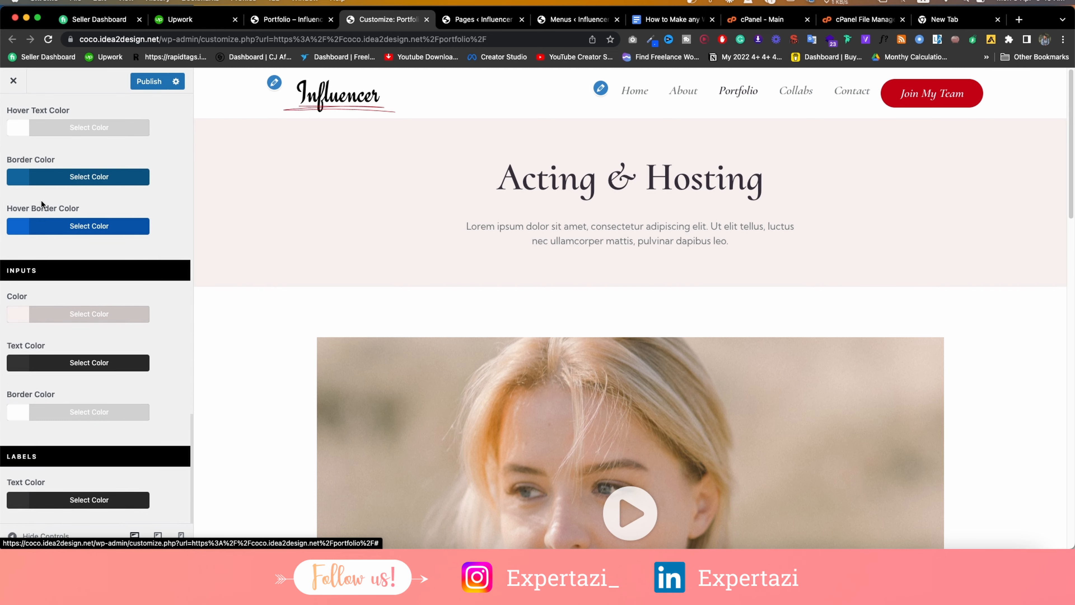
pyautogui.scroll(20, 41, 199)
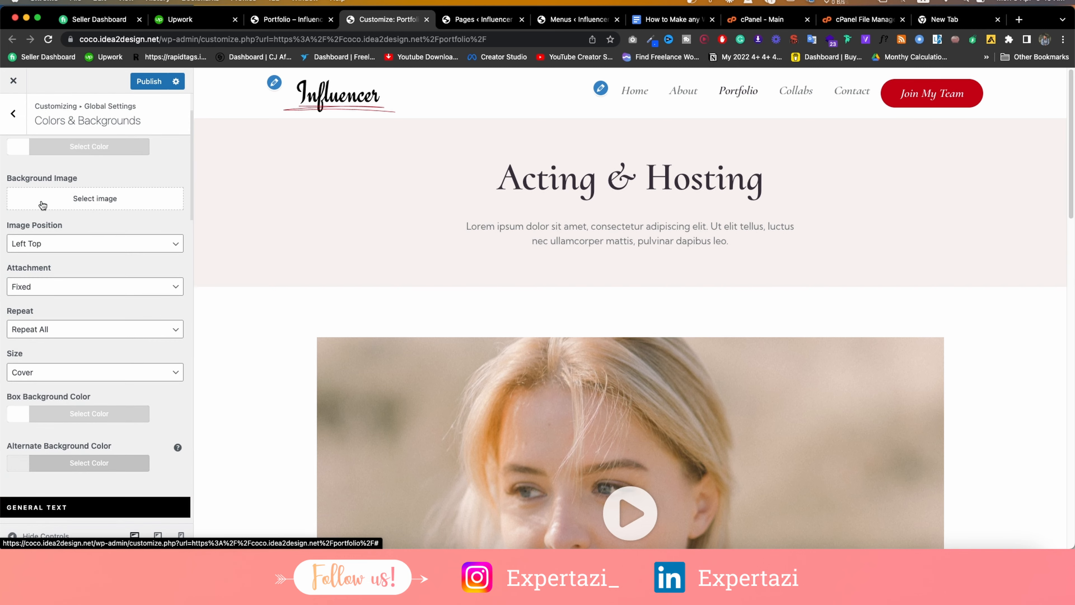
pyautogui.scroll(2, 43, 205)
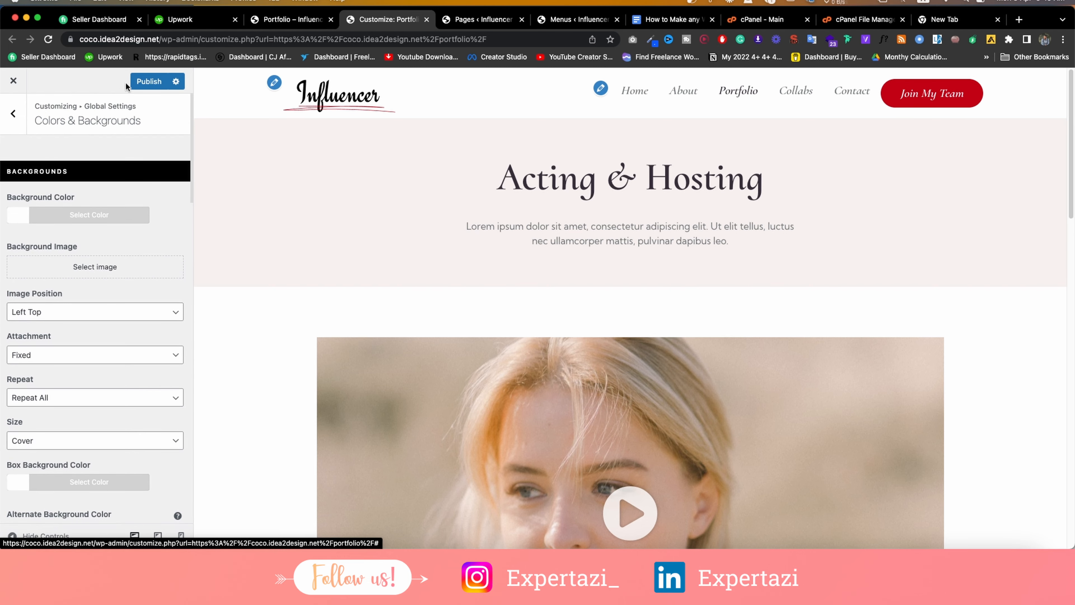
pyautogui.click(137, 84)
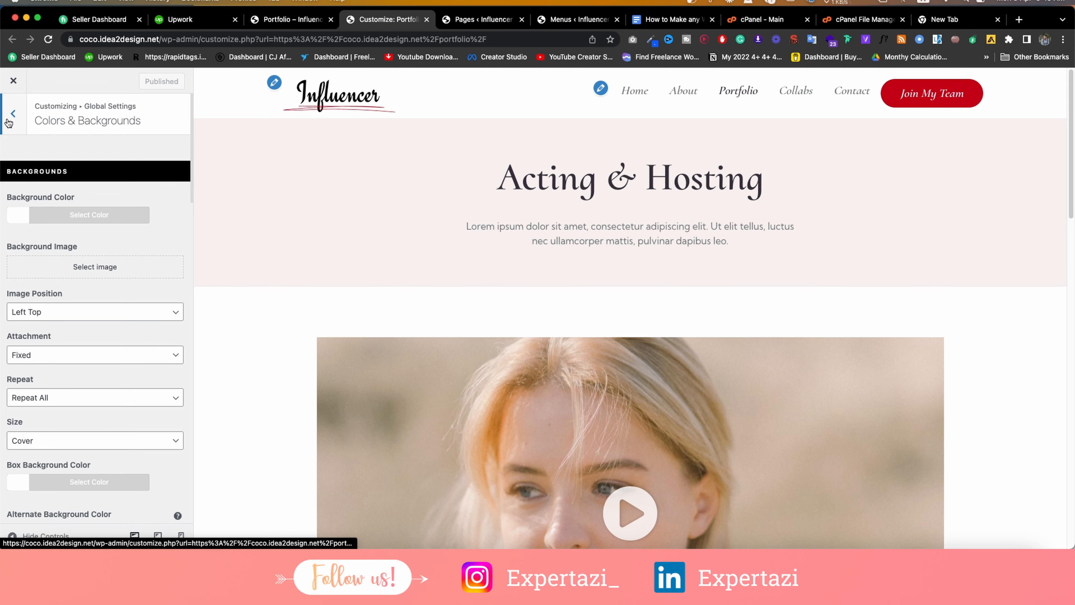
pyautogui.click(8, 123)
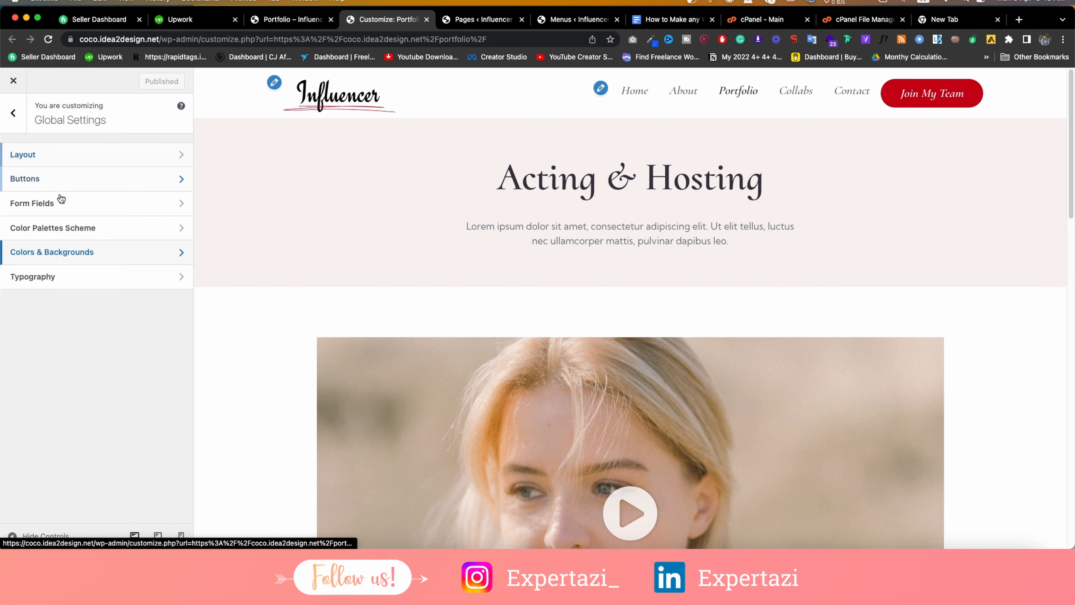
# Try Kufam as the Typography body font, then revert it to Kumbh Sans.
pyautogui.click(47, 278)
pyautogui.scroll(-10, 60, 241)
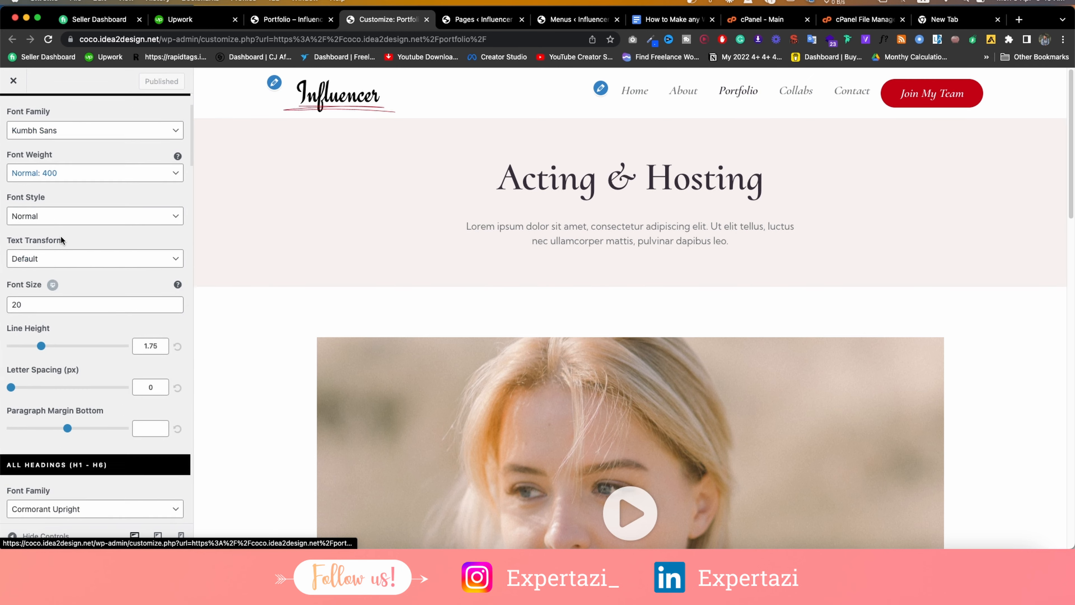
pyautogui.scroll(10, 58, 222)
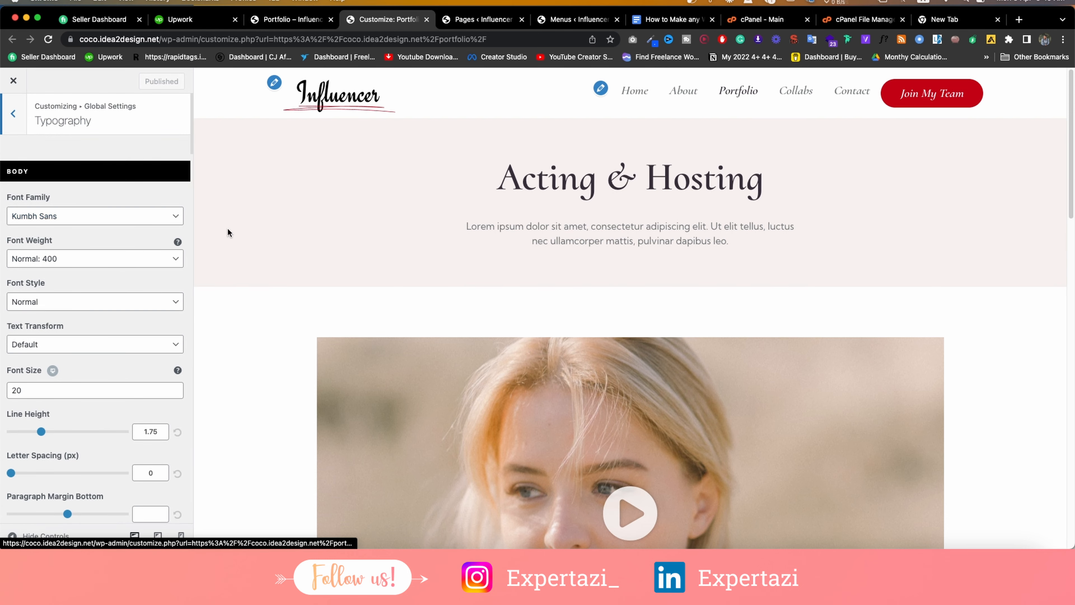
pyautogui.click(151, 216)
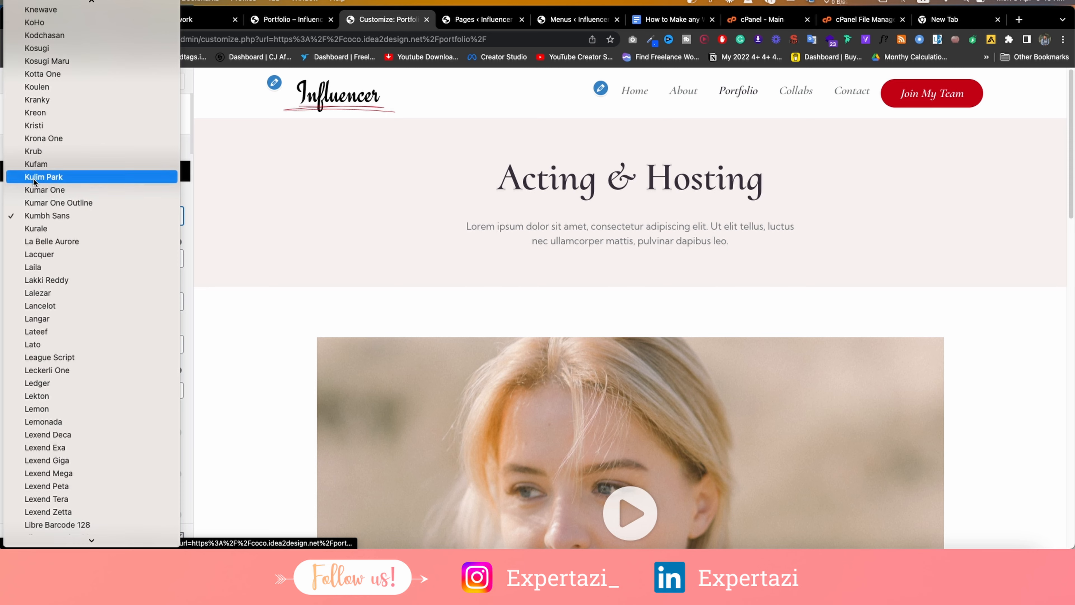
pyautogui.click(36, 166)
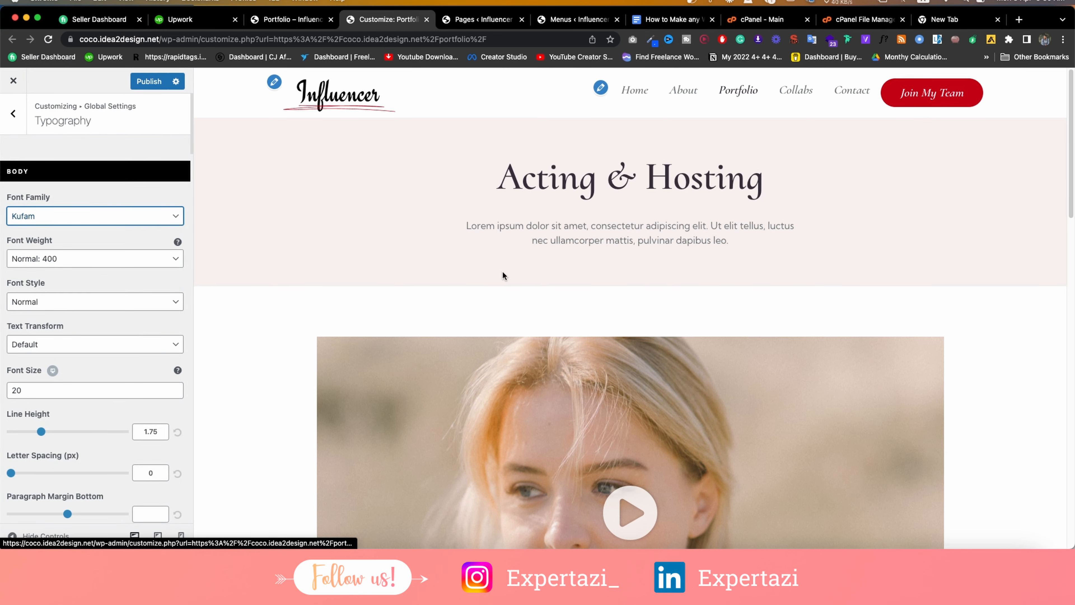
pyautogui.scroll(-15, 504, 271)
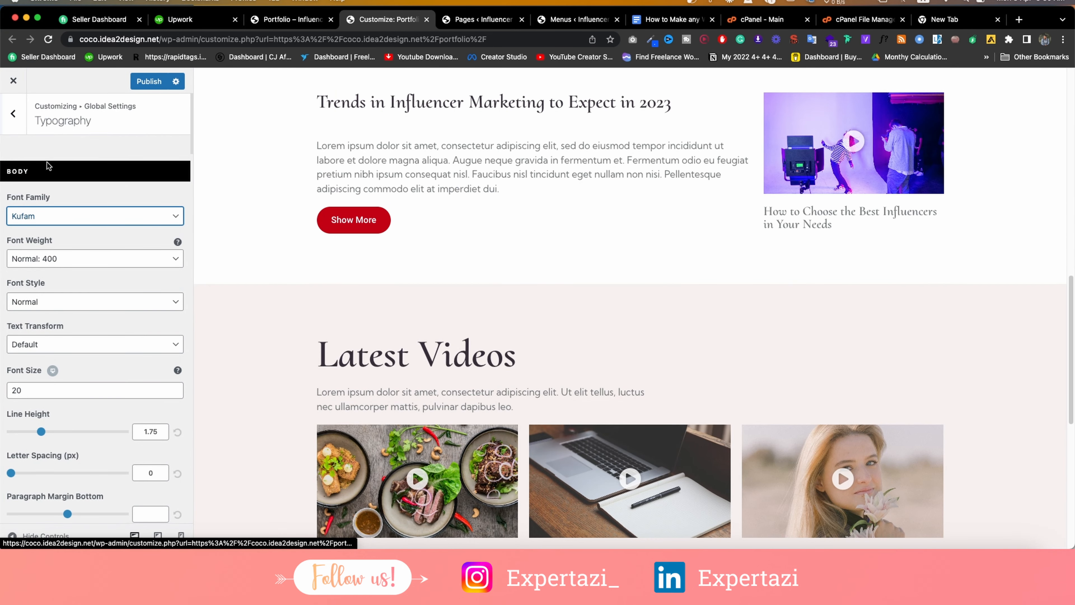
pyautogui.click(57, 214)
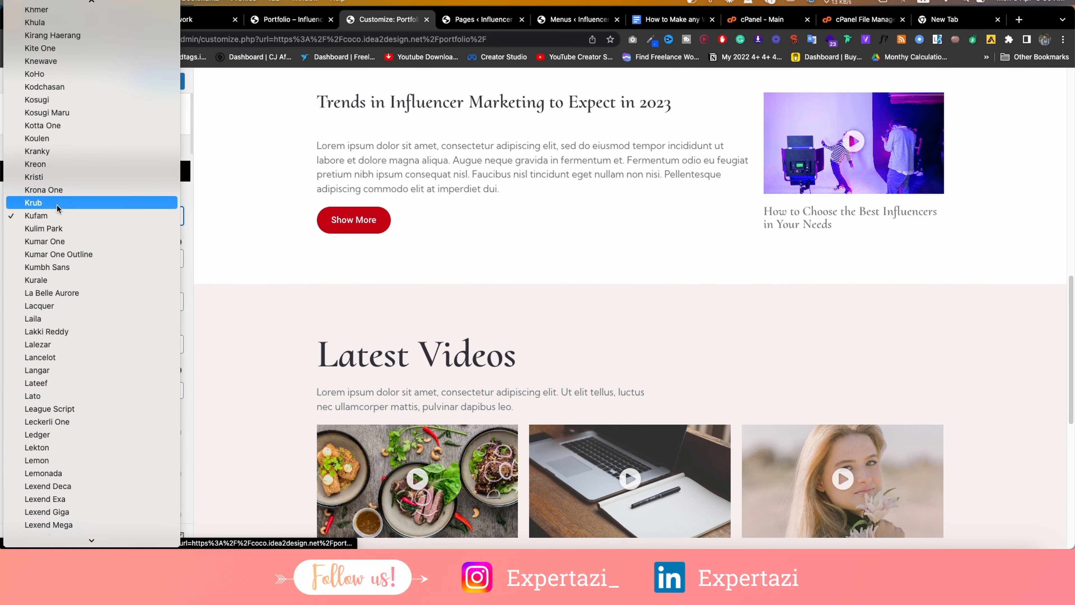
pyautogui.click(54, 271)
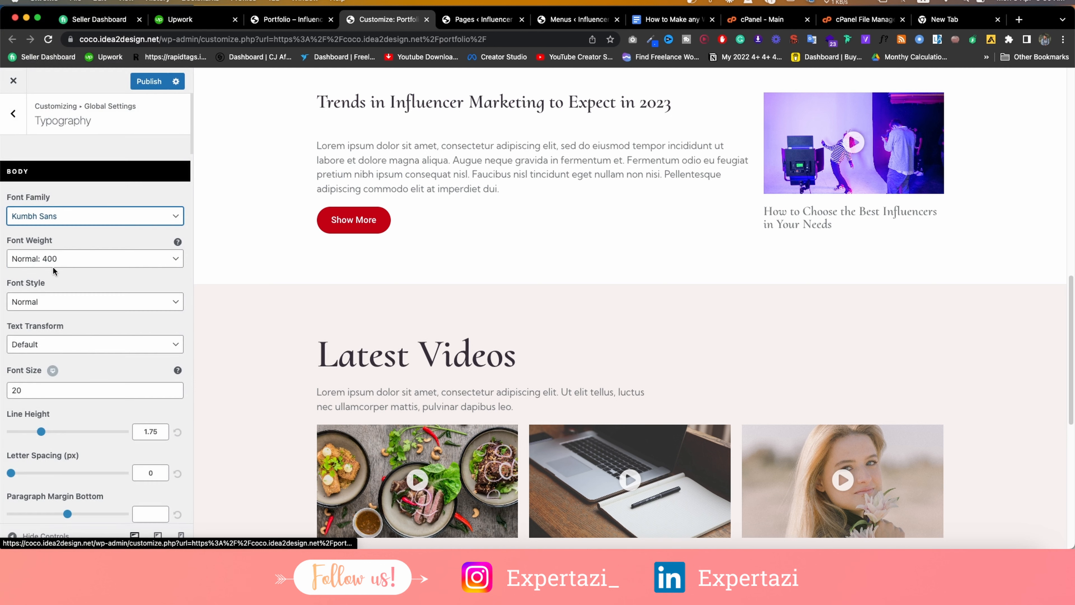
# Reload the Customizer and open Header > Primary Header settings.
pyautogui.click(48, 39)
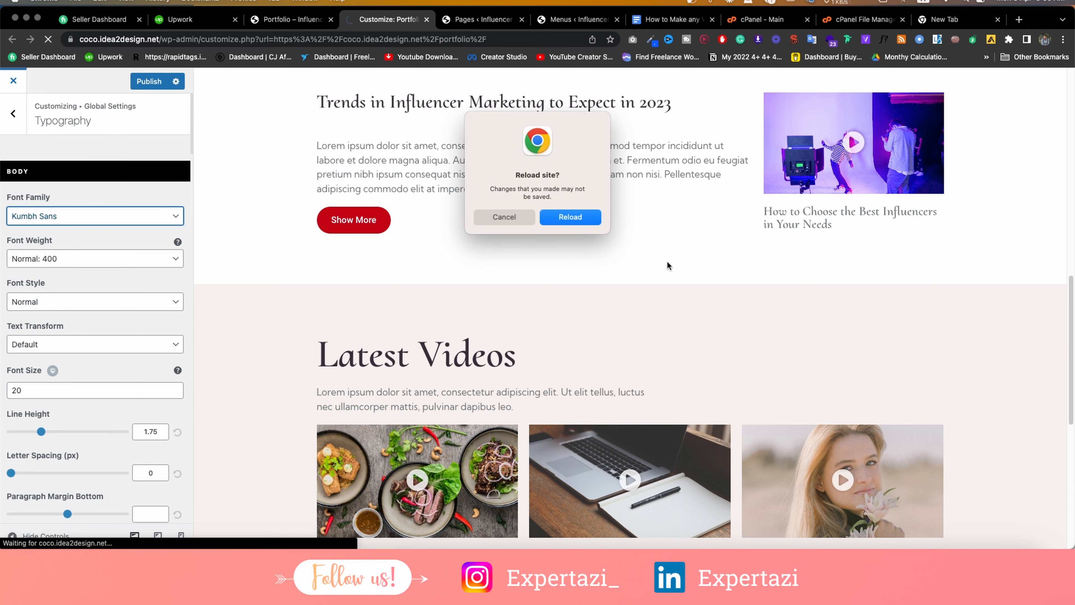
pyautogui.click(590, 217)
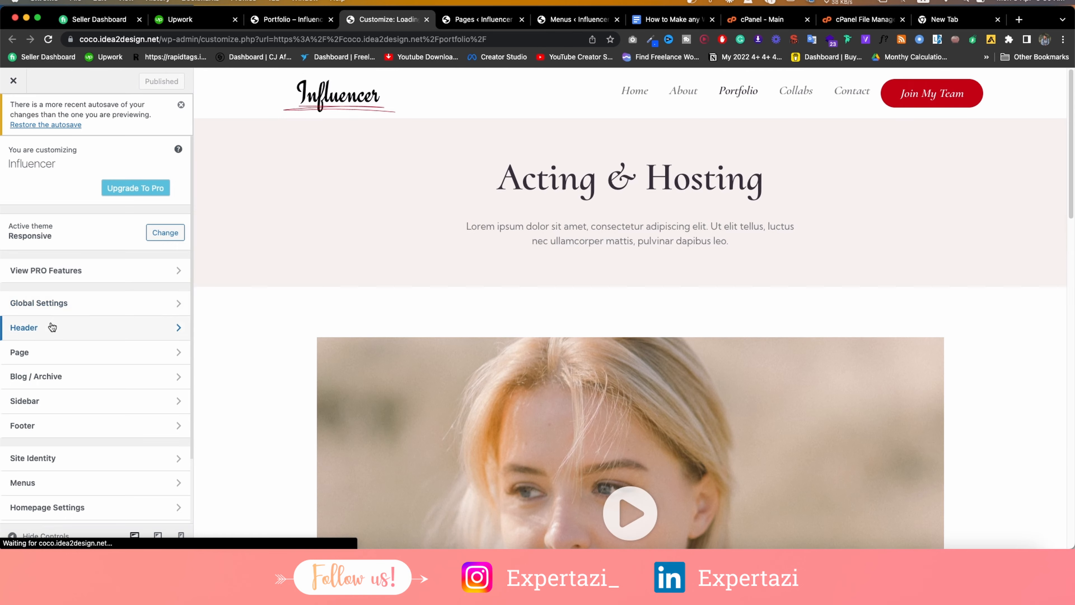
pyautogui.click(53, 326)
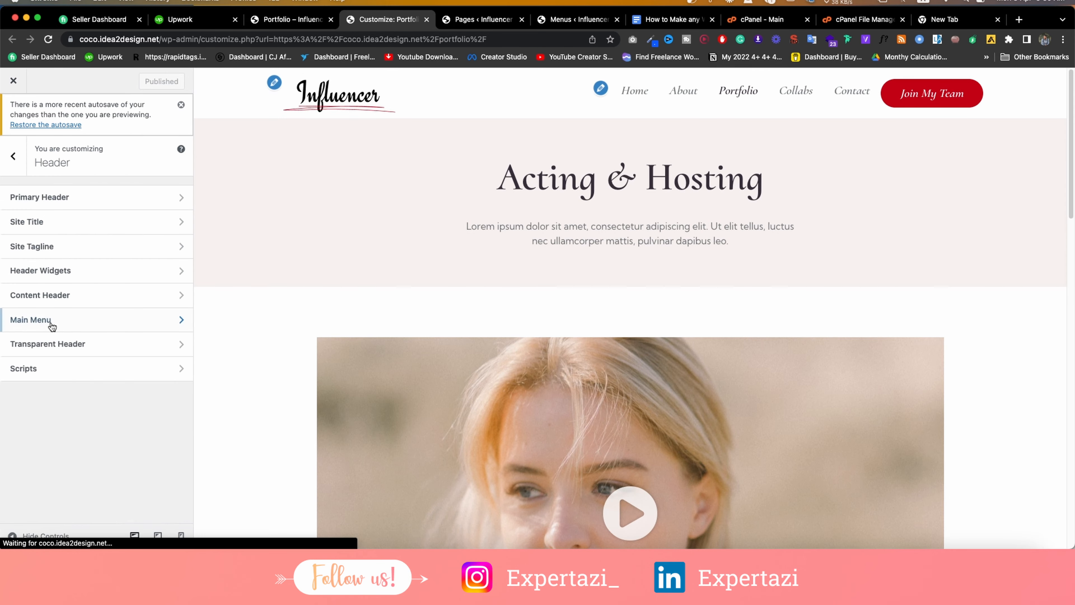
pyautogui.click(87, 194)
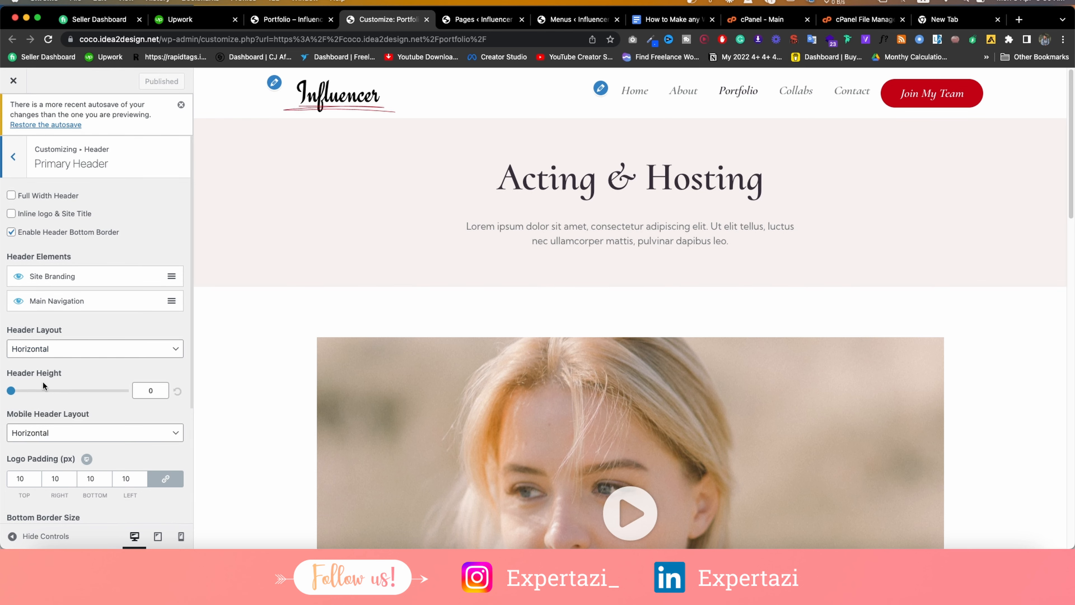
# Toggle Enable Header Bottom Border off and back on.
pyautogui.scroll(-5, 92, 305)
pyautogui.scroll(5, 91, 305)
pyautogui.click(12, 231)
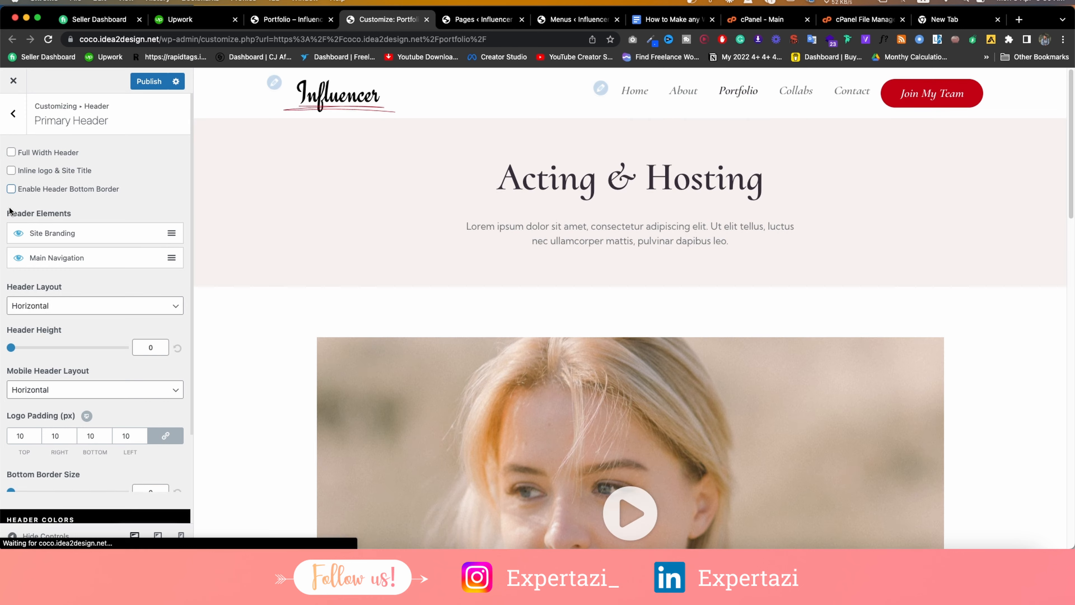
pyautogui.click(11, 189)
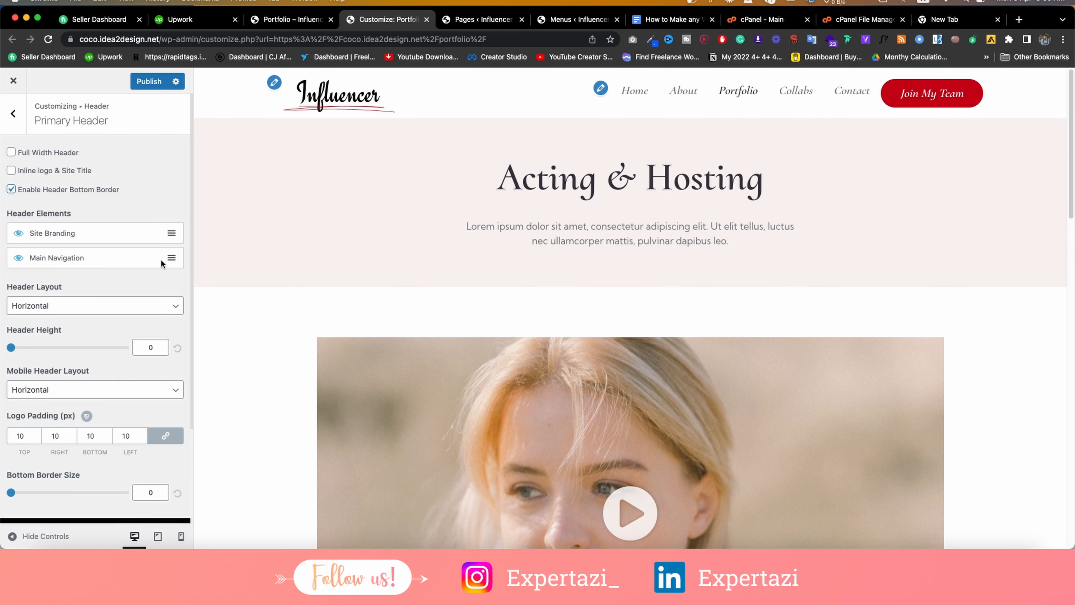
# Review the Site Title and Site Tagline settings, then open Header Widgets.
pyautogui.scroll(-2, 81, 279)
pyautogui.scroll(2, 81, 278)
pyautogui.click(17, 112)
pyautogui.click(48, 179)
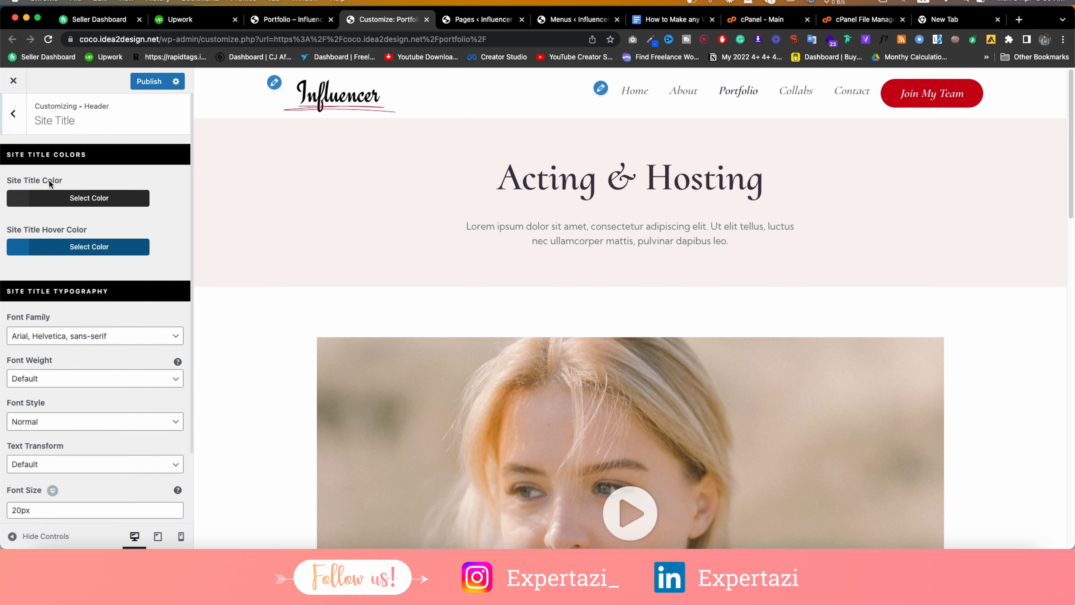
pyautogui.scroll(-2, 66, 205)
pyautogui.scroll(2, 65, 199)
pyautogui.click(13, 113)
pyautogui.click(45, 207)
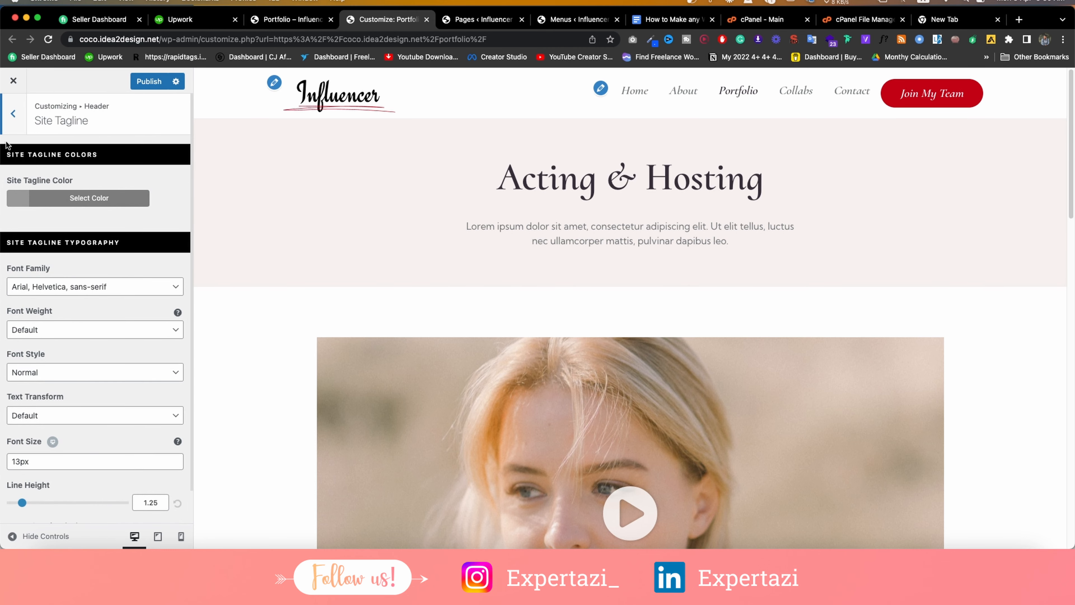
pyautogui.click(7, 119)
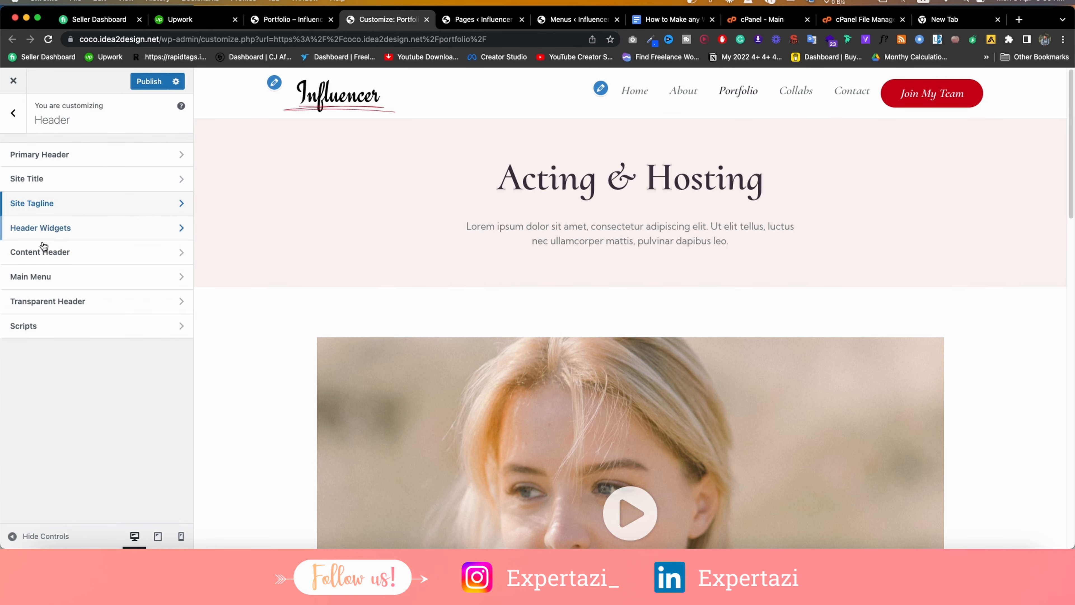
pyautogui.click(45, 229)
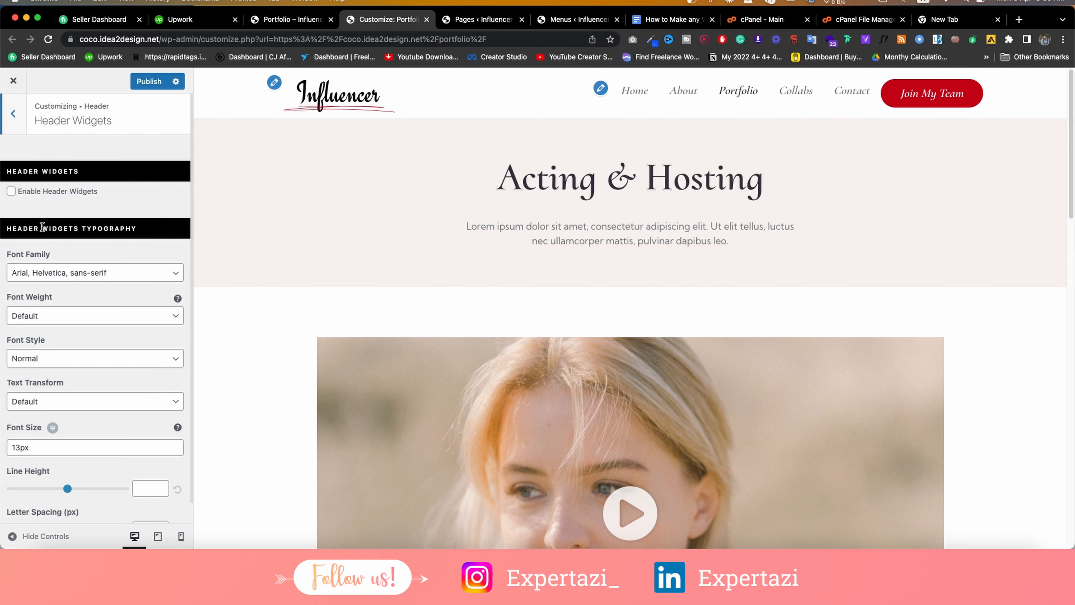
pyautogui.click(11, 191)
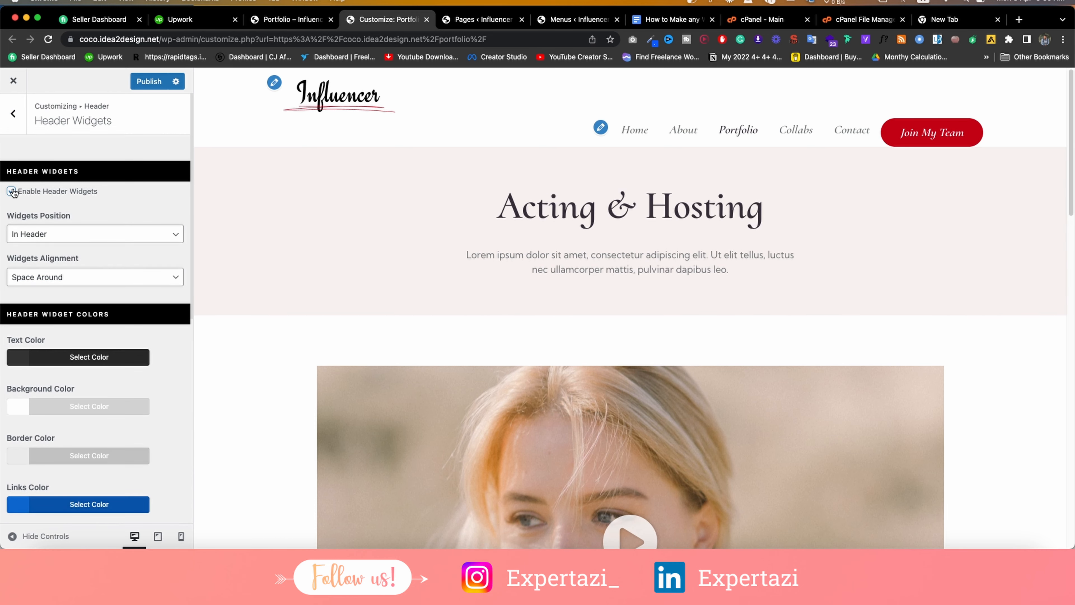
pyautogui.click(11, 191)
pyautogui.click(12, 191)
pyautogui.click(11, 191)
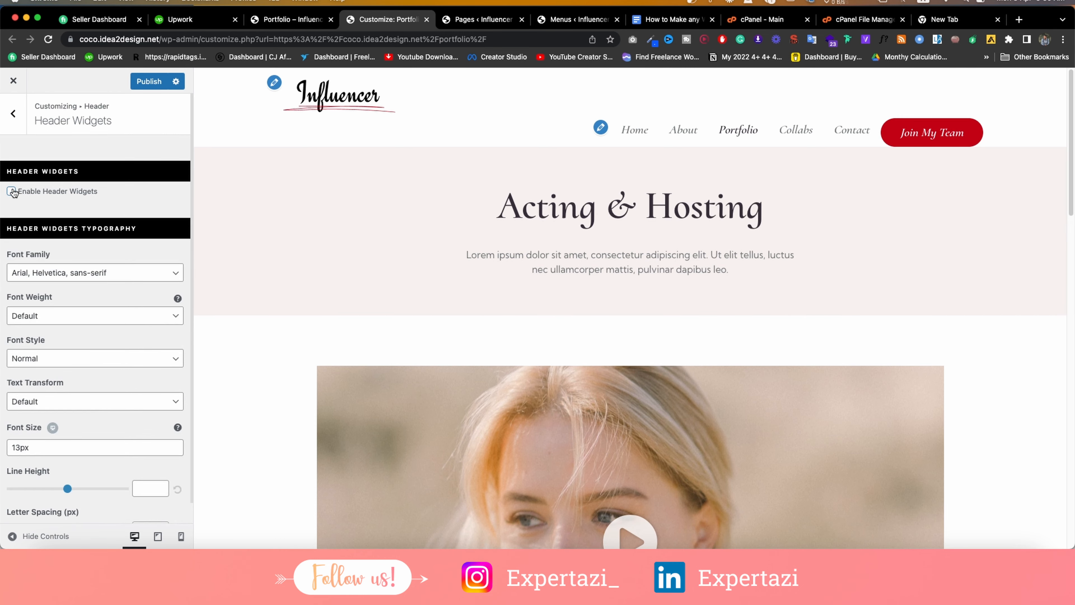
pyautogui.scroll(-2, 88, 253)
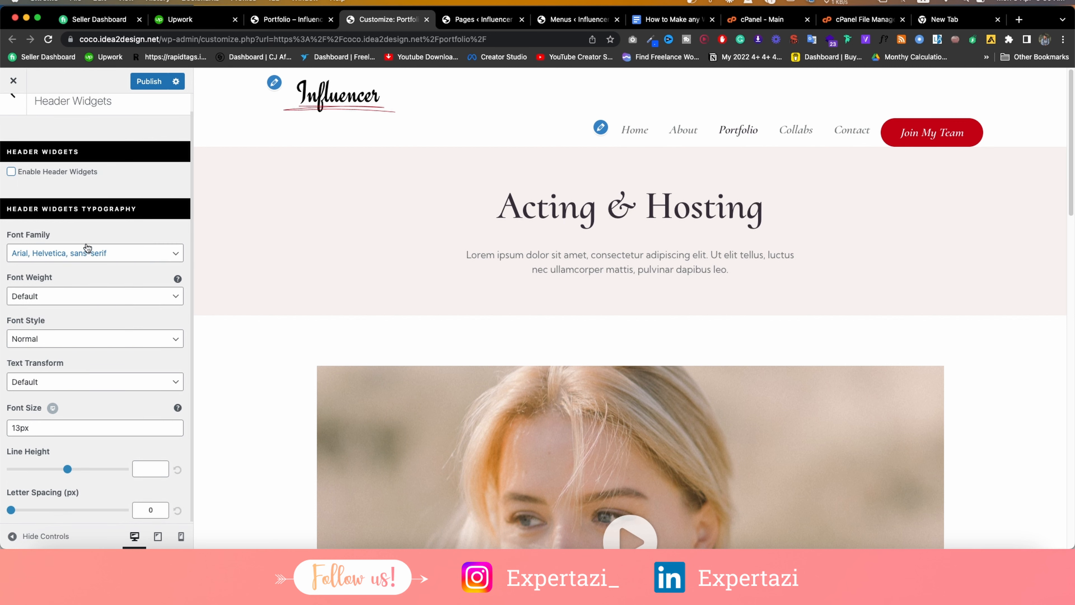
pyautogui.scroll(2, 88, 250)
pyautogui.click(24, 122)
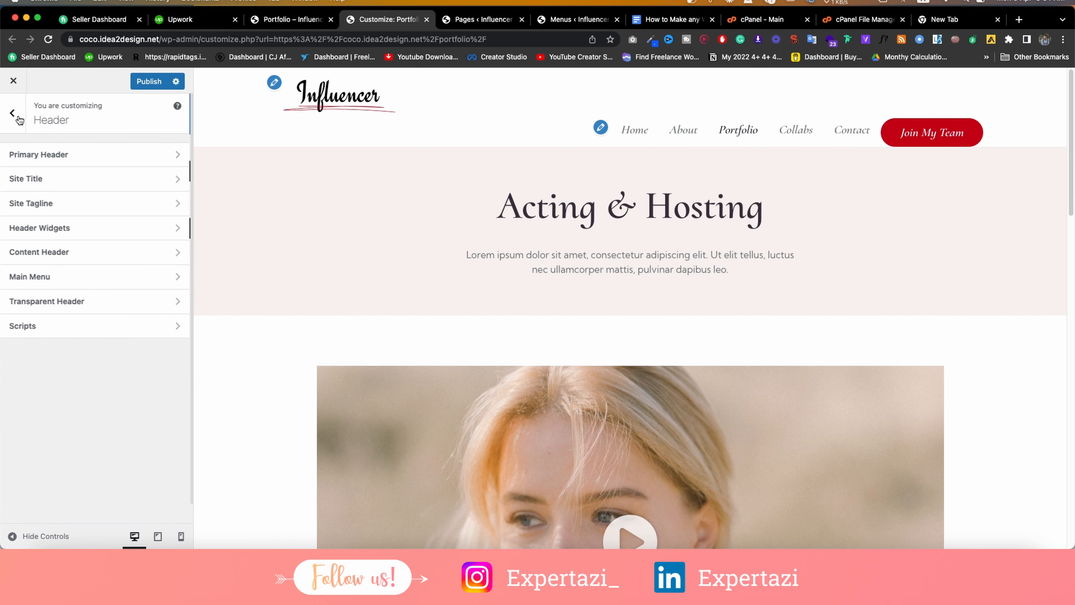
pyautogui.click(65, 251)
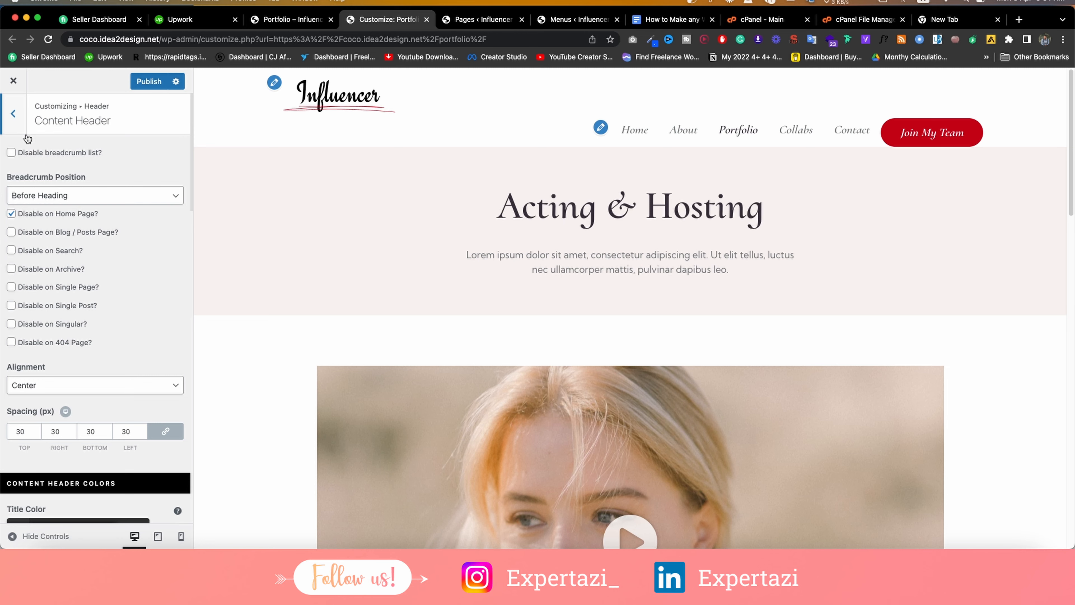
pyautogui.click(11, 152)
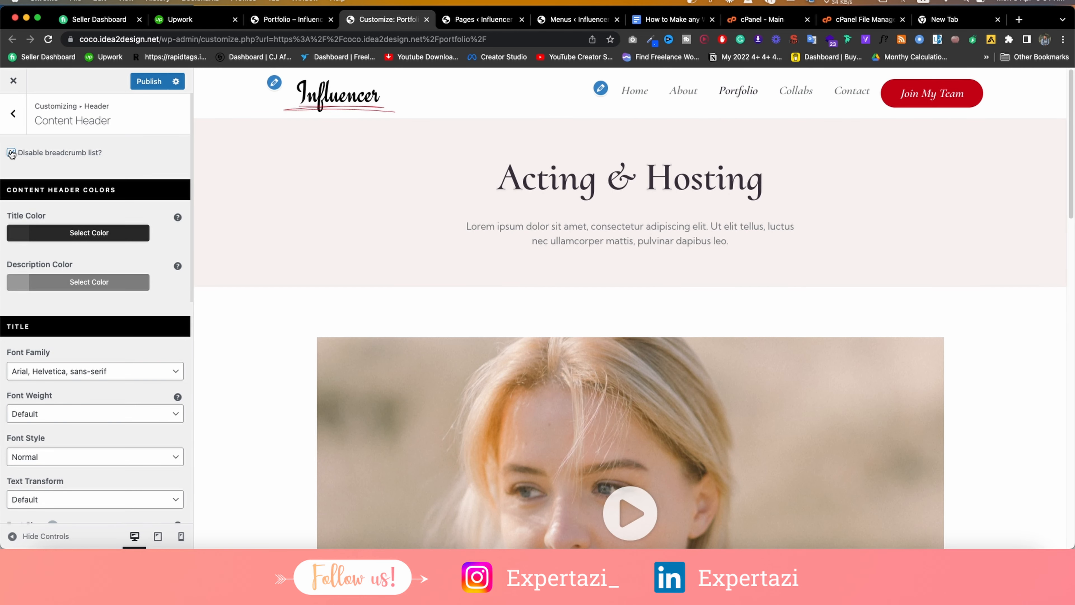
pyautogui.click(12, 154)
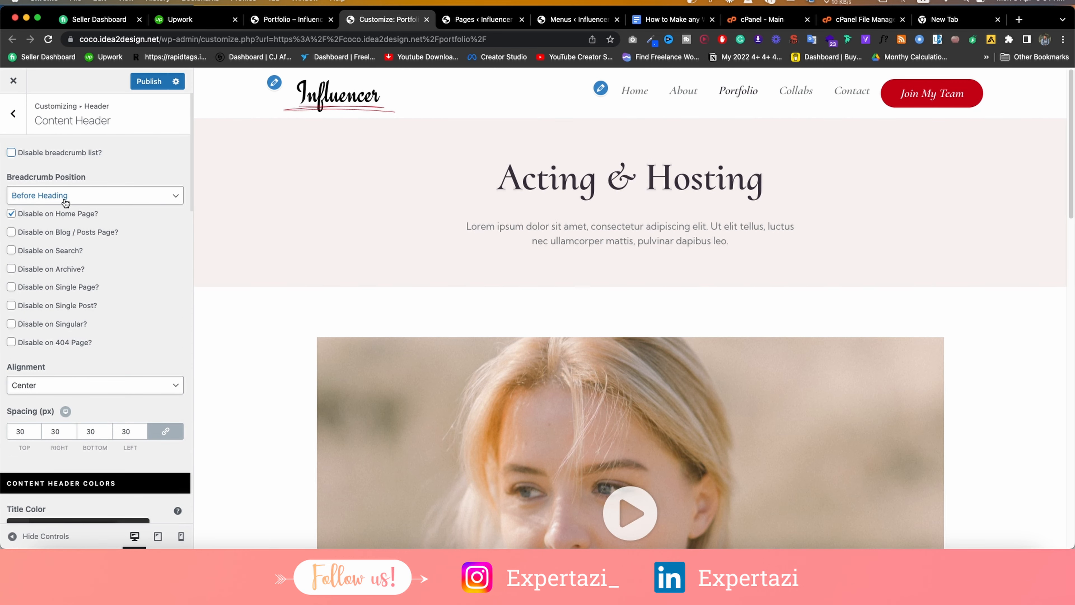
# Open the All Posts list in a new tab from the Pages screen.
pyautogui.click(549, 22)
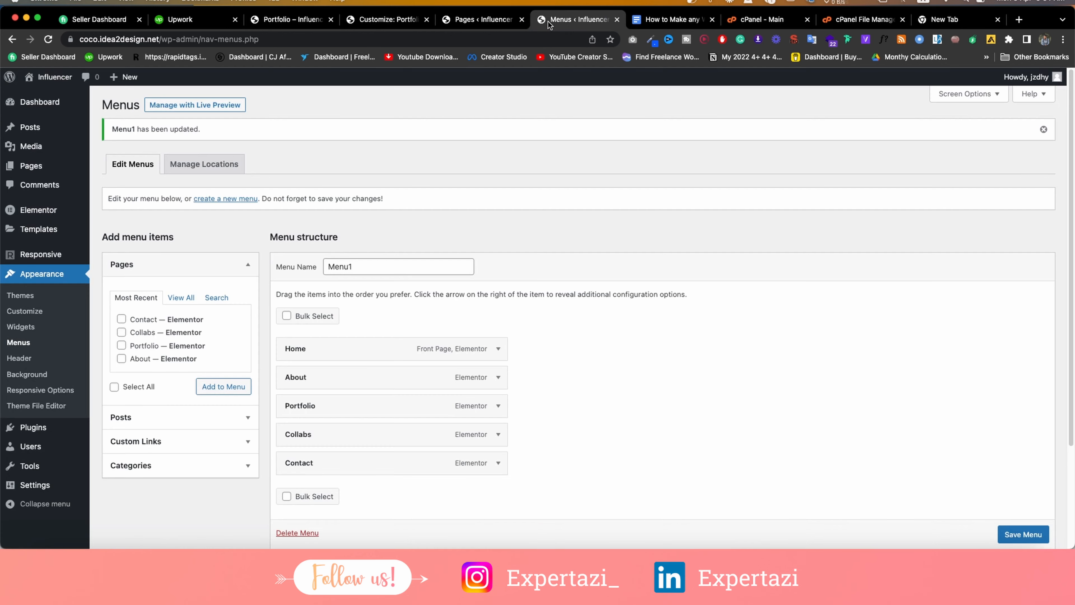
pyautogui.click(482, 21)
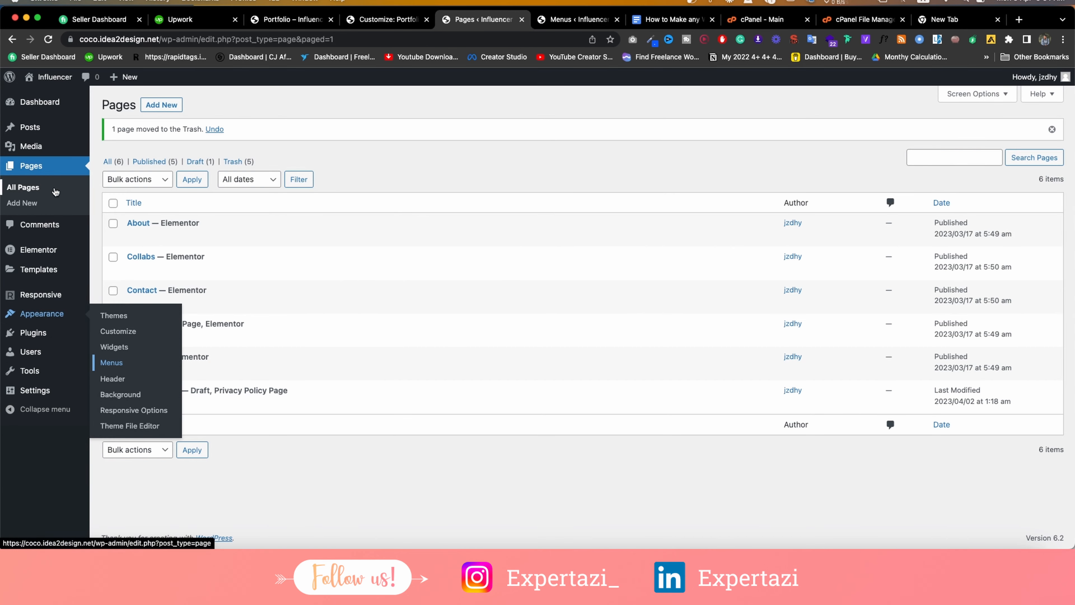
pyautogui.moveTo(34, 128)
pyautogui.rightClick(120, 134)
pyautogui.click(123, 137)
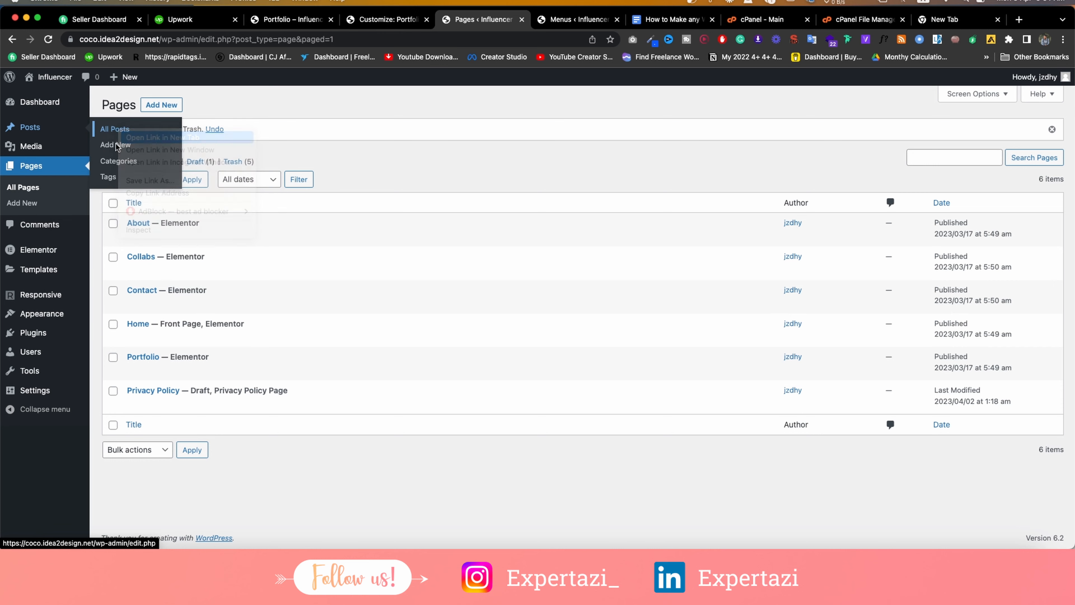
pyautogui.click(529, 20)
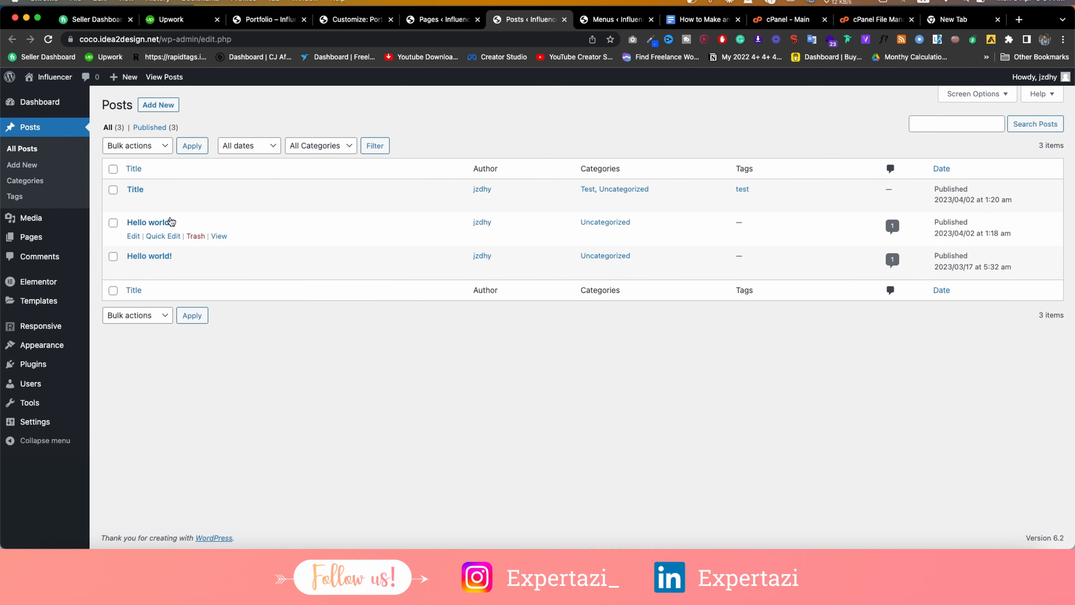
# View the Title post in a new tab, check its Home › Test › Title breadcrumb.
pyautogui.rightClick(220, 203)
pyautogui.click(232, 211)
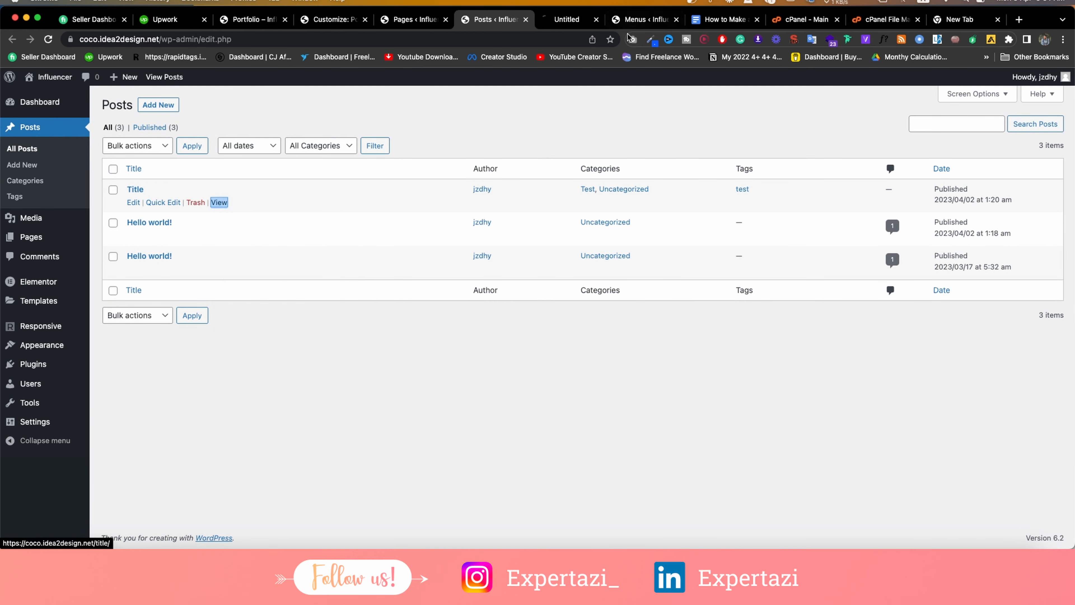
pyautogui.click(570, 23)
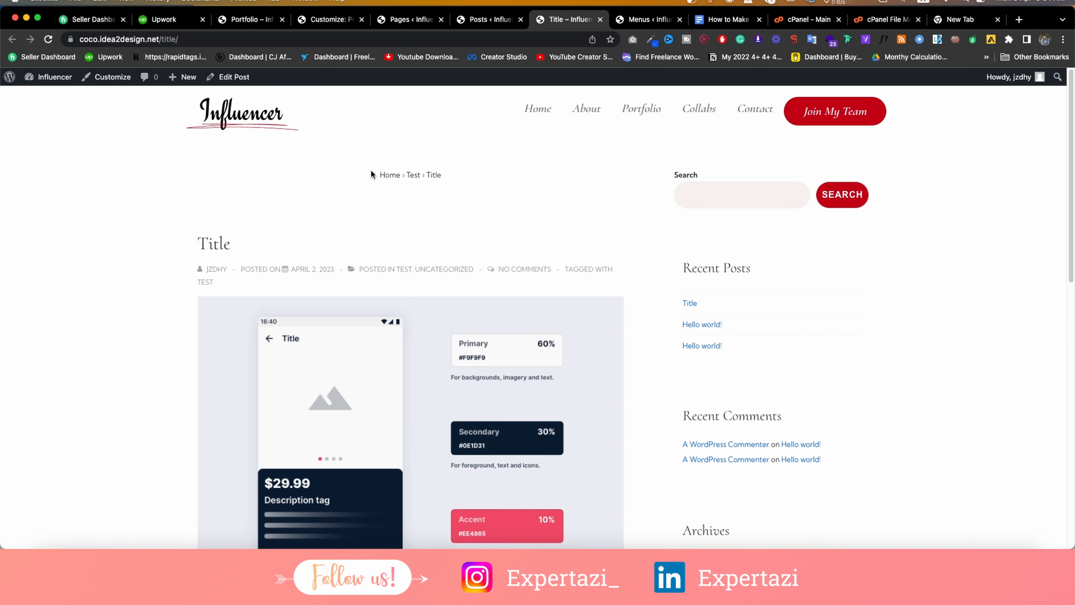
pyautogui.moveTo(371, 173); pyautogui.dragTo(458, 178)
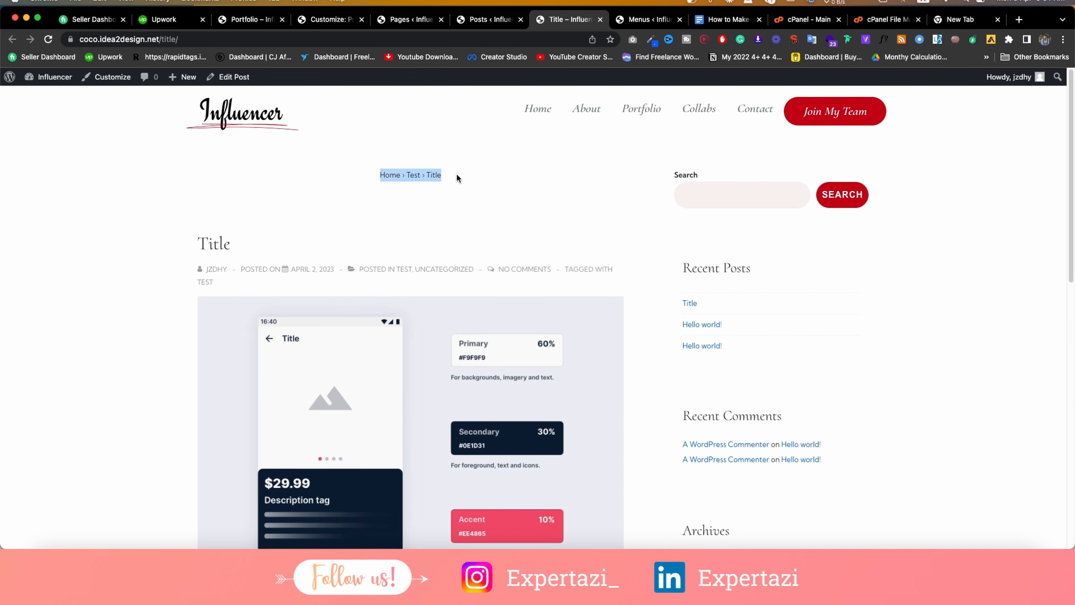
pyautogui.click(347, 22)
pyautogui.scroll(-10, 55, 333)
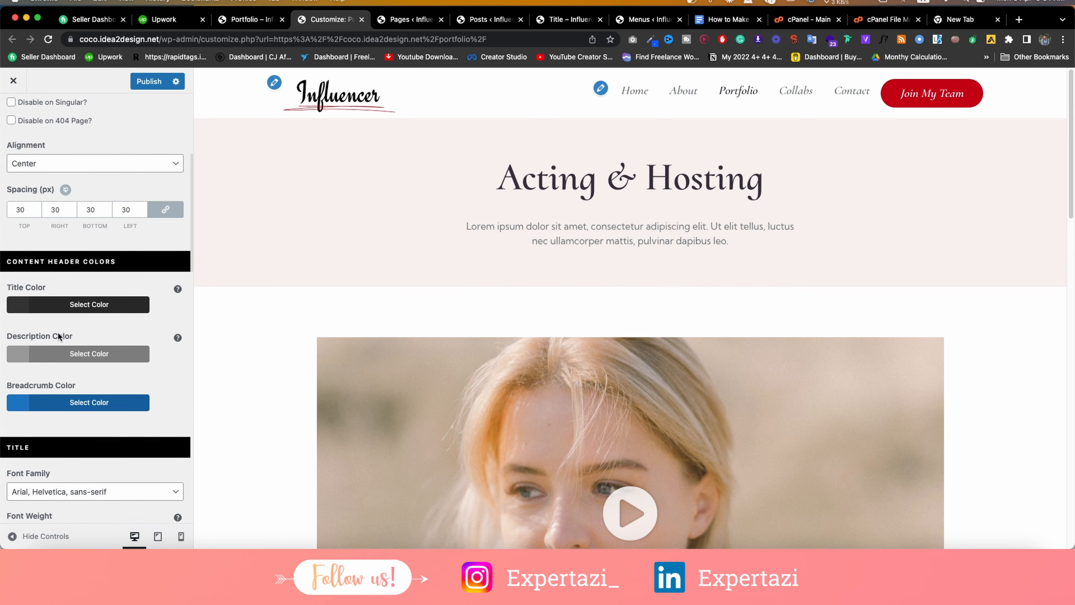
# In Header > Main Menu, set Last Item in Menu to None, removing Join My Team.
pyautogui.scroll(10, 58, 327)
pyautogui.click(12, 113)
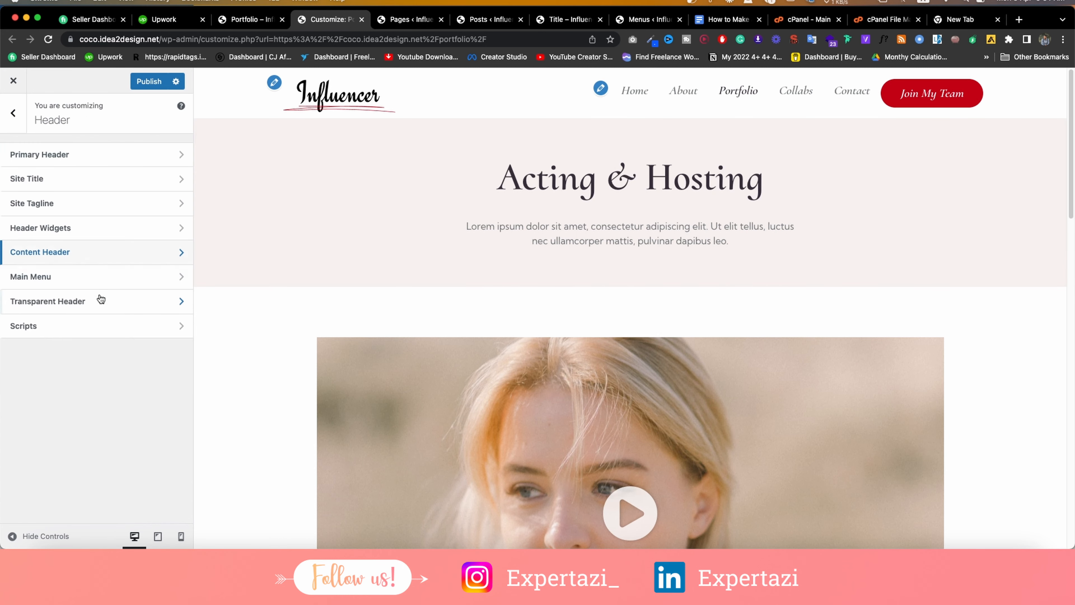
pyautogui.click(48, 279)
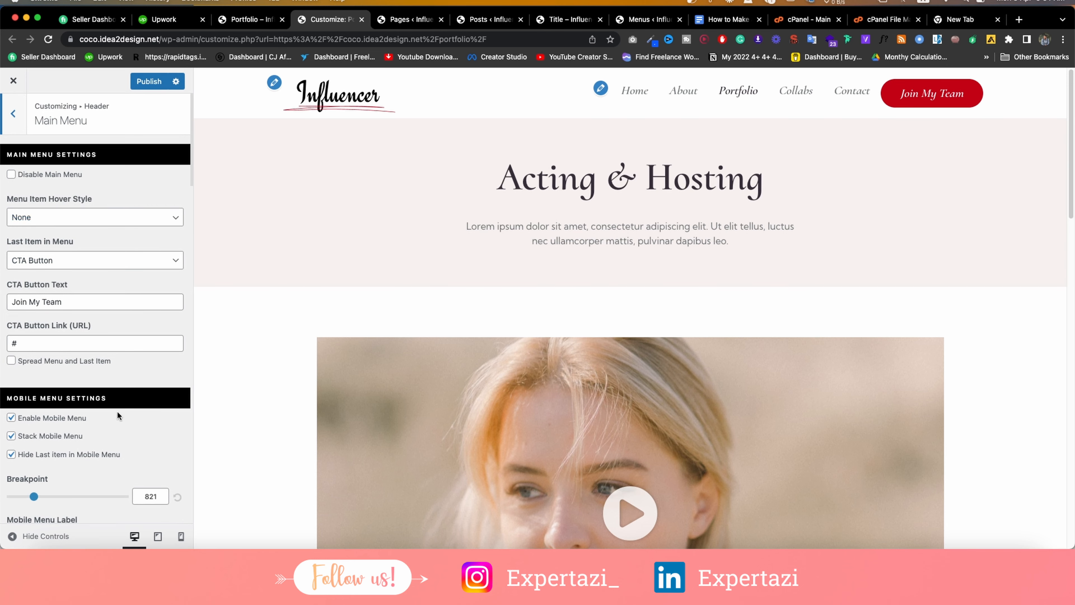
pyautogui.tripleClick(105, 298)
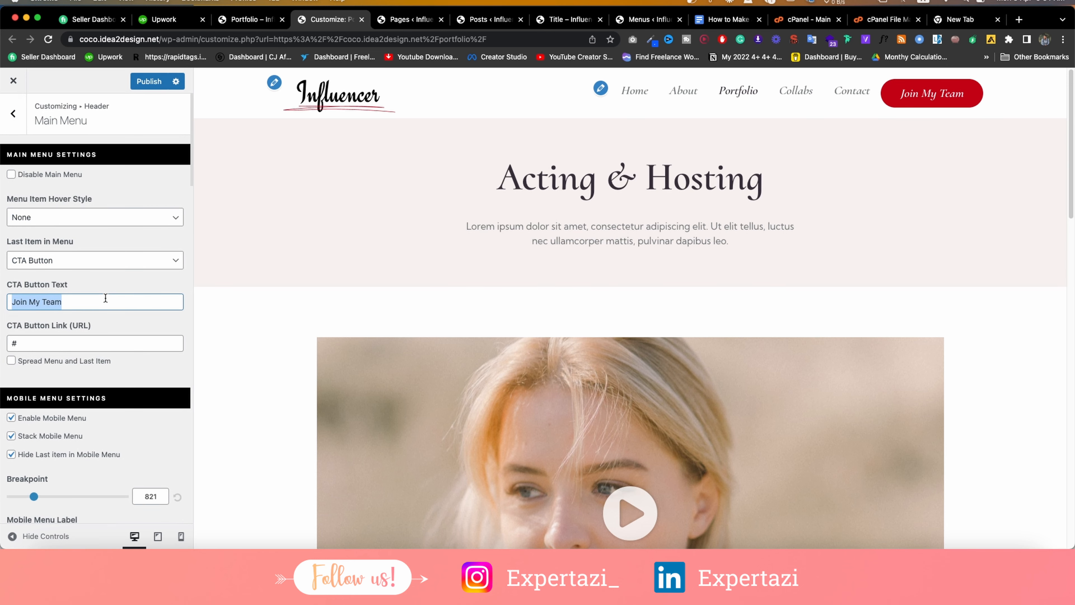
pyautogui.press('BackSpace')
pyautogui.click(95, 259)
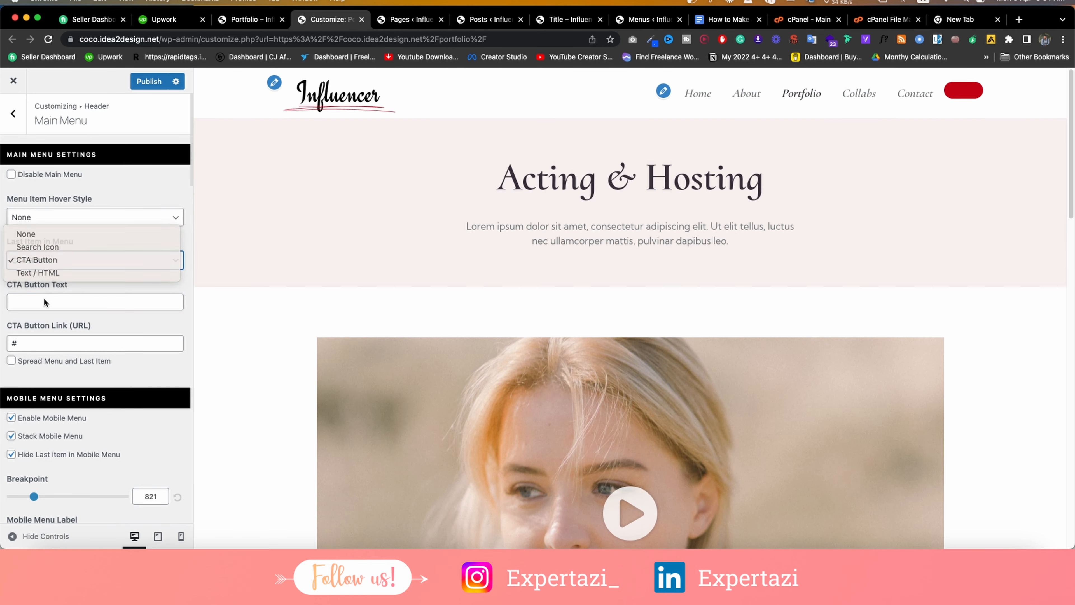
pyautogui.click(46, 296)
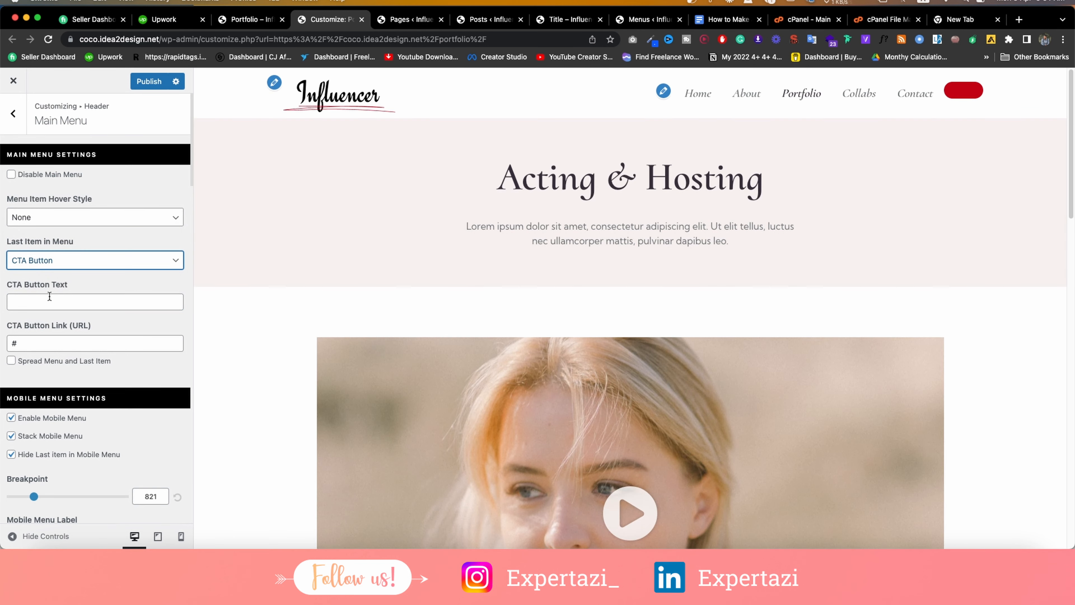
pyautogui.press('super+z')
pyautogui.click(45, 261)
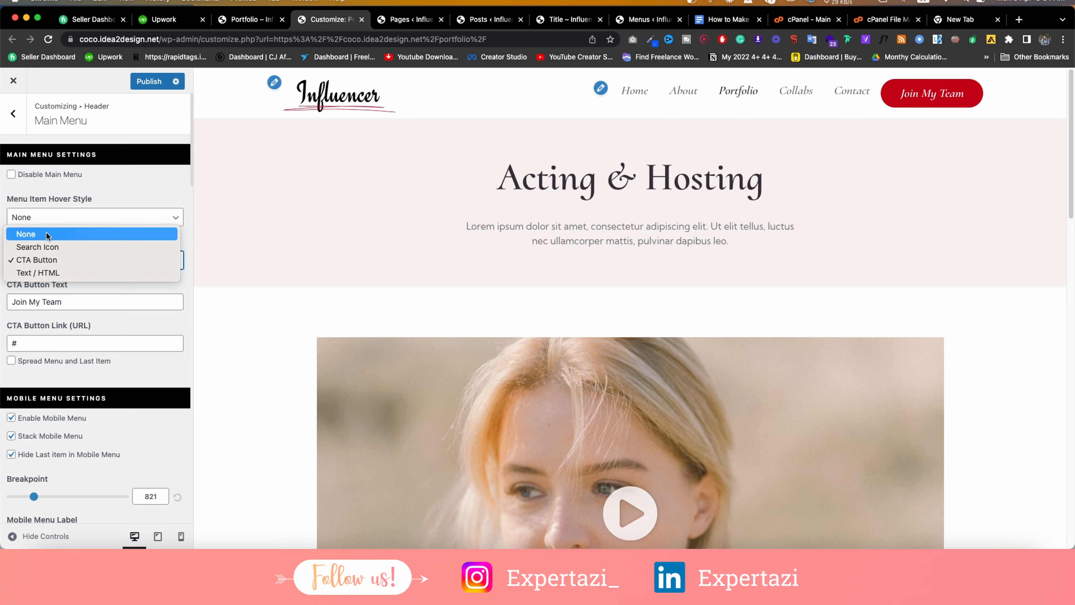
pyautogui.click(44, 234)
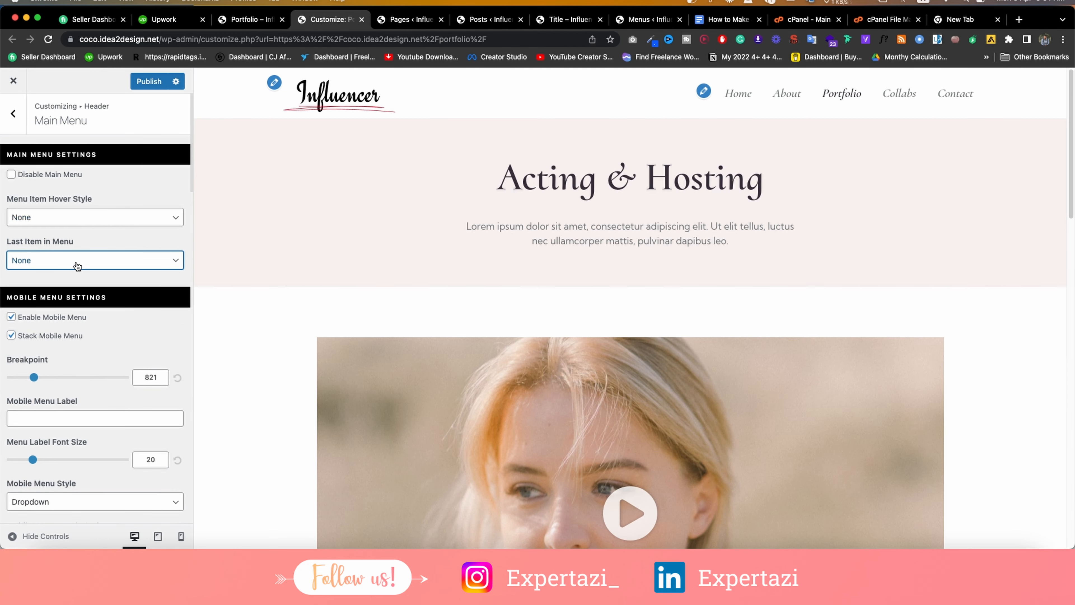
# Set Menu Item Hover Style to Underline and return to the Header list.
pyautogui.click(83, 216)
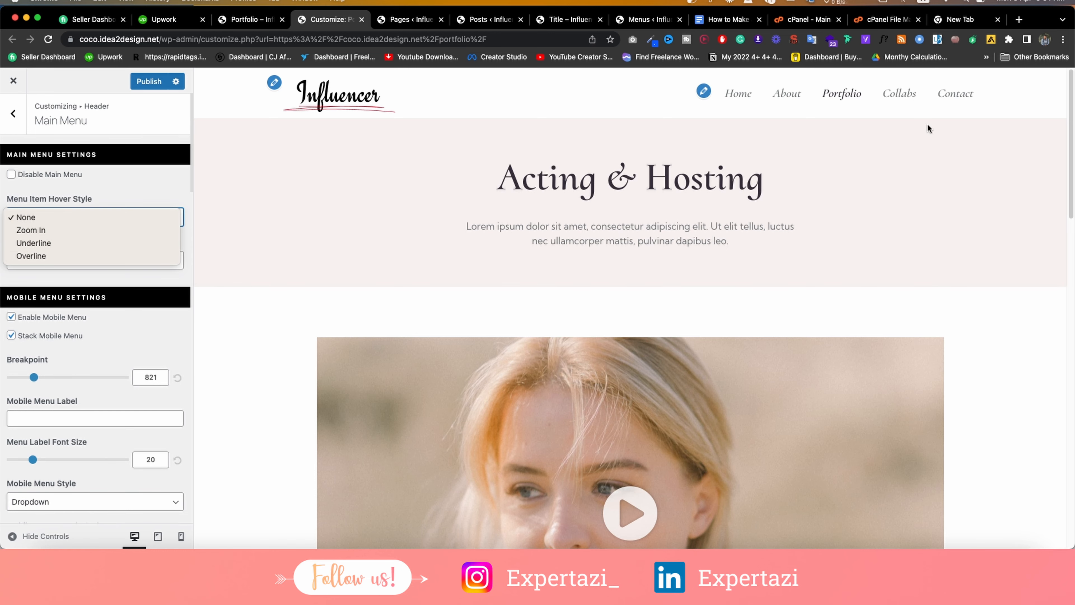
pyautogui.click(59, 242)
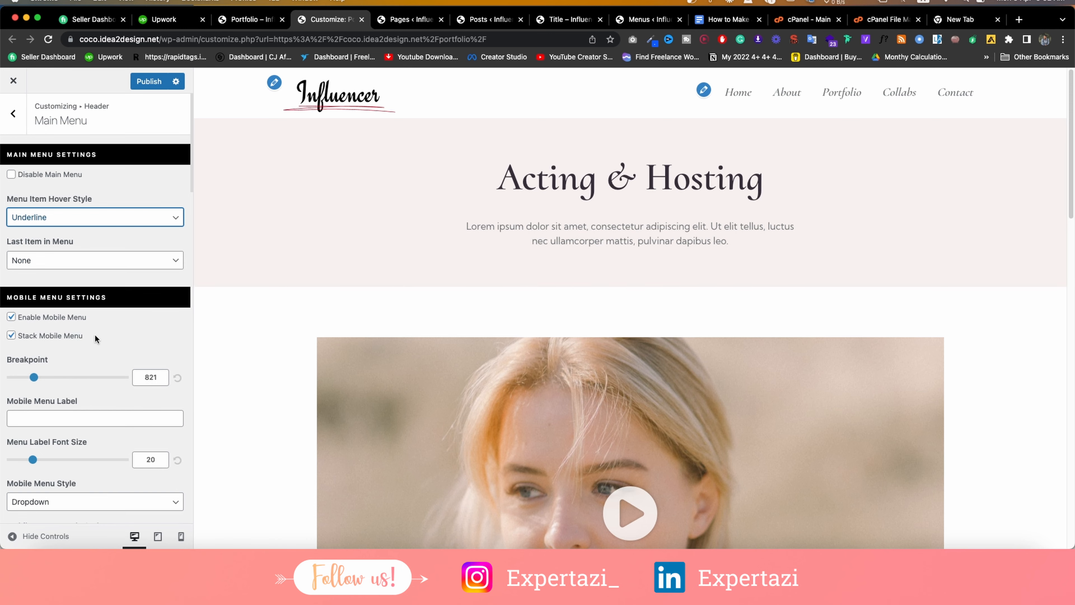
pyautogui.scroll(-15, 95, 333)
pyautogui.scroll(-5, 95, 334)
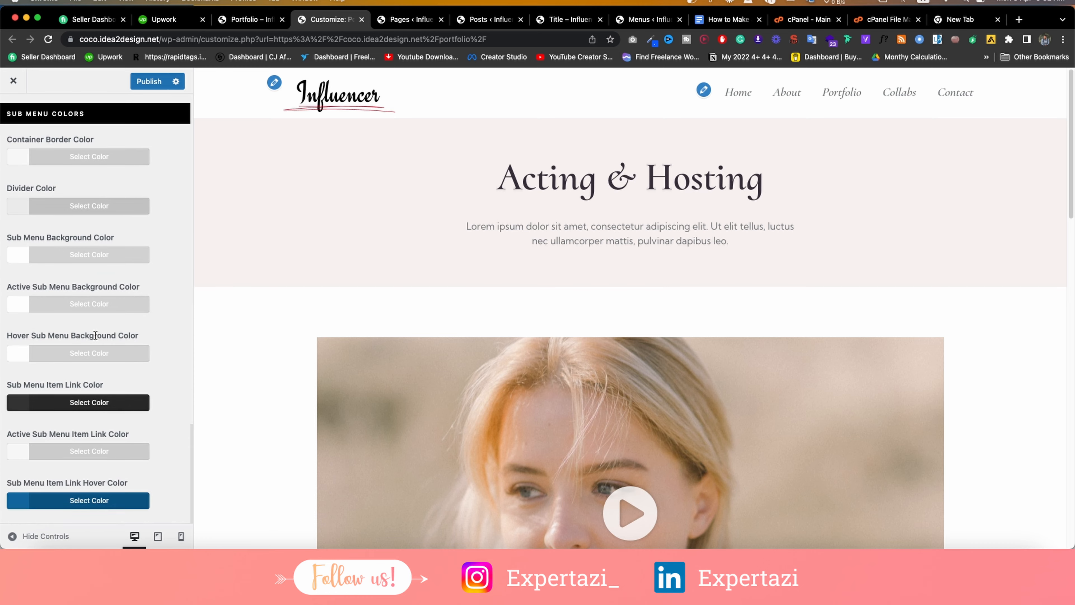
pyautogui.scroll(10, 95, 333)
pyautogui.scroll(8, 95, 328)
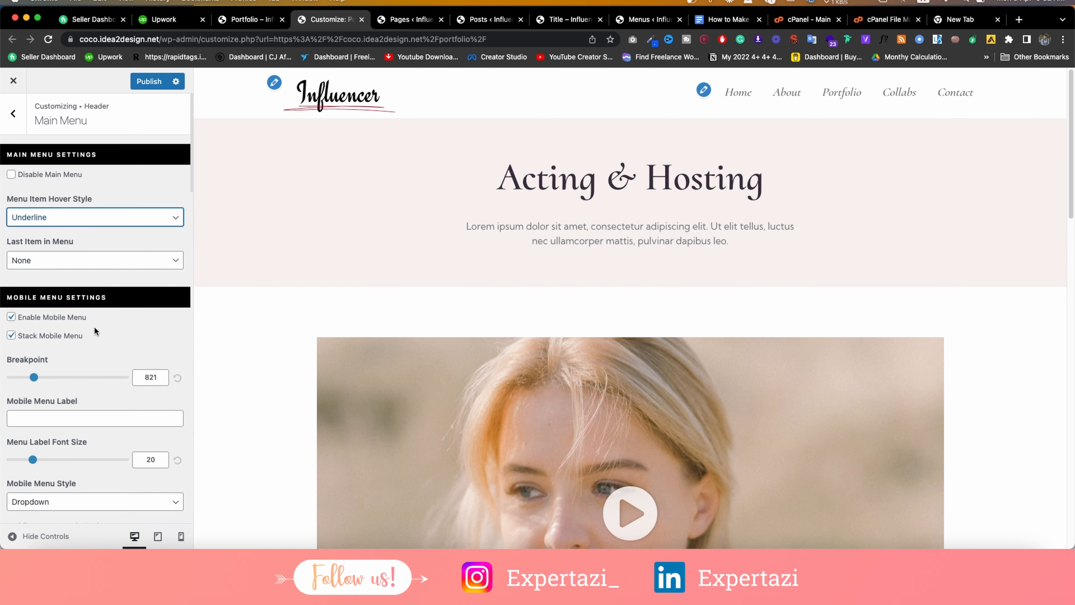
pyautogui.click(16, 115)
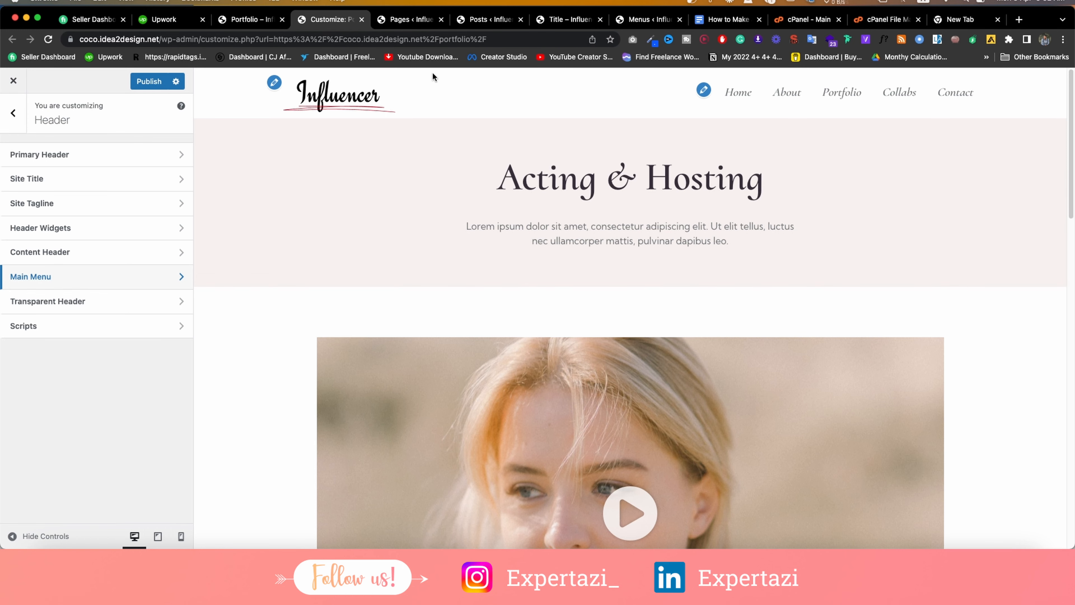
# Glance at Transparent Header settings, then publish the header changes.
pyautogui.click(29, 301)
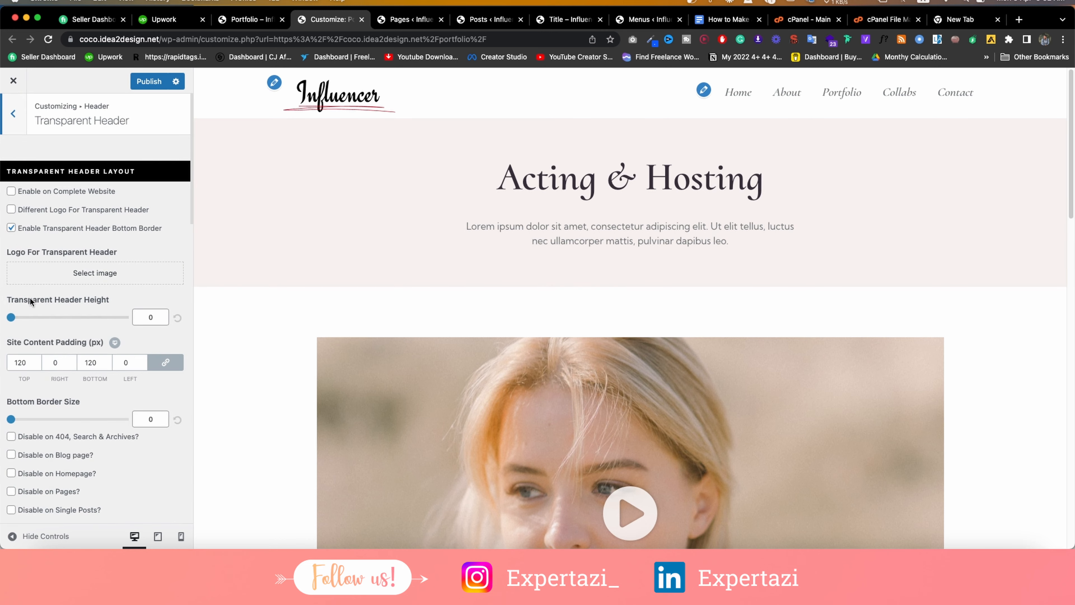
pyautogui.click(13, 114)
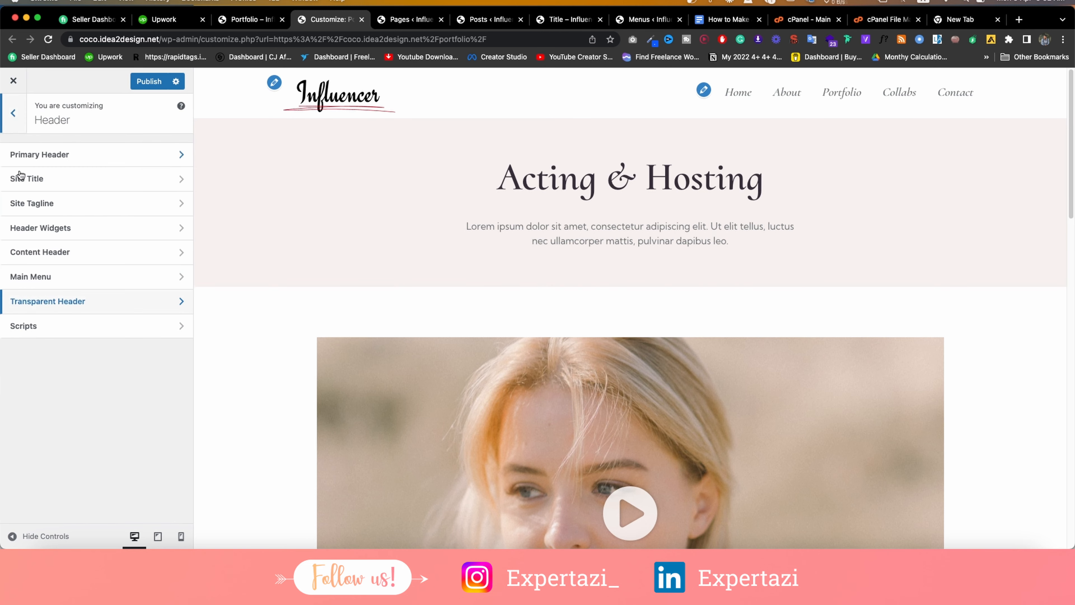
pyautogui.click(11, 124)
pyautogui.click(142, 82)
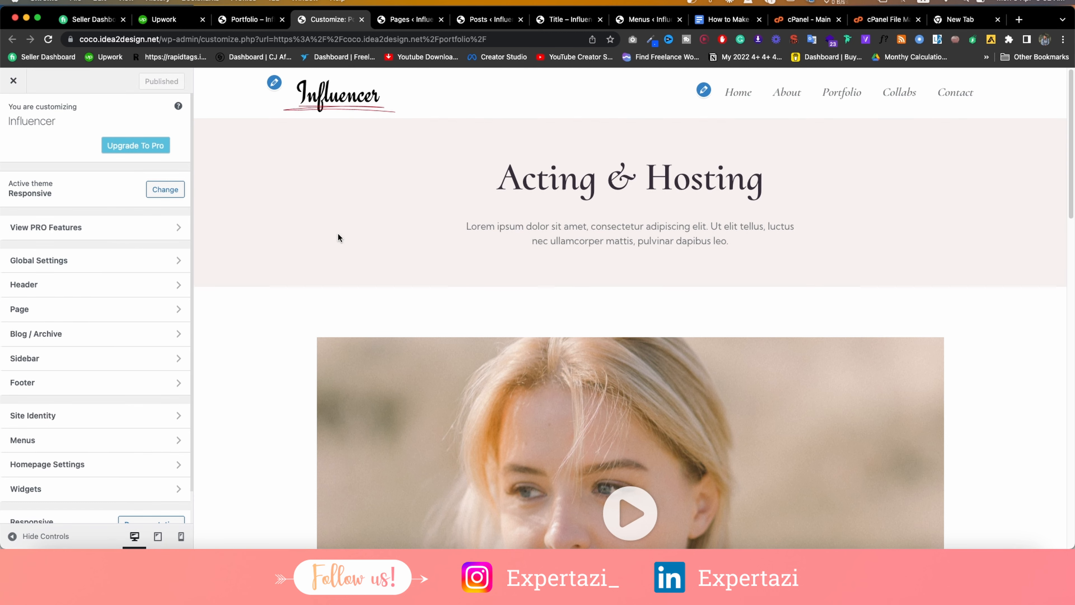
# Review the Page section's page content settings twice.
pyautogui.click(40, 308)
pyautogui.click(46, 157)
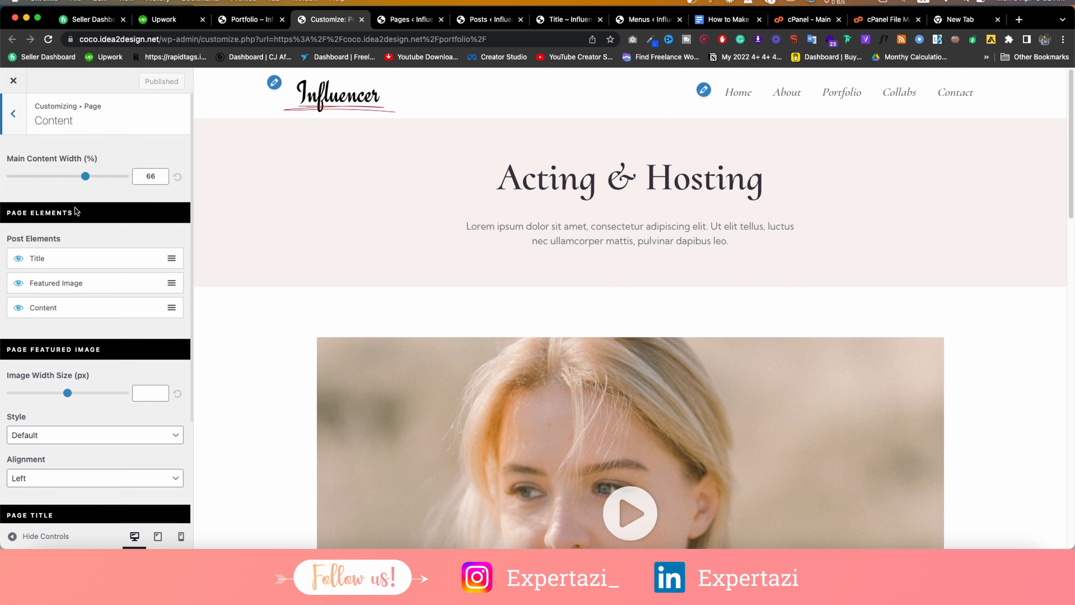
pyautogui.scroll(-5, 136, 195)
pyautogui.scroll(5, 136, 195)
pyautogui.click(12, 120)
pyautogui.click(11, 120)
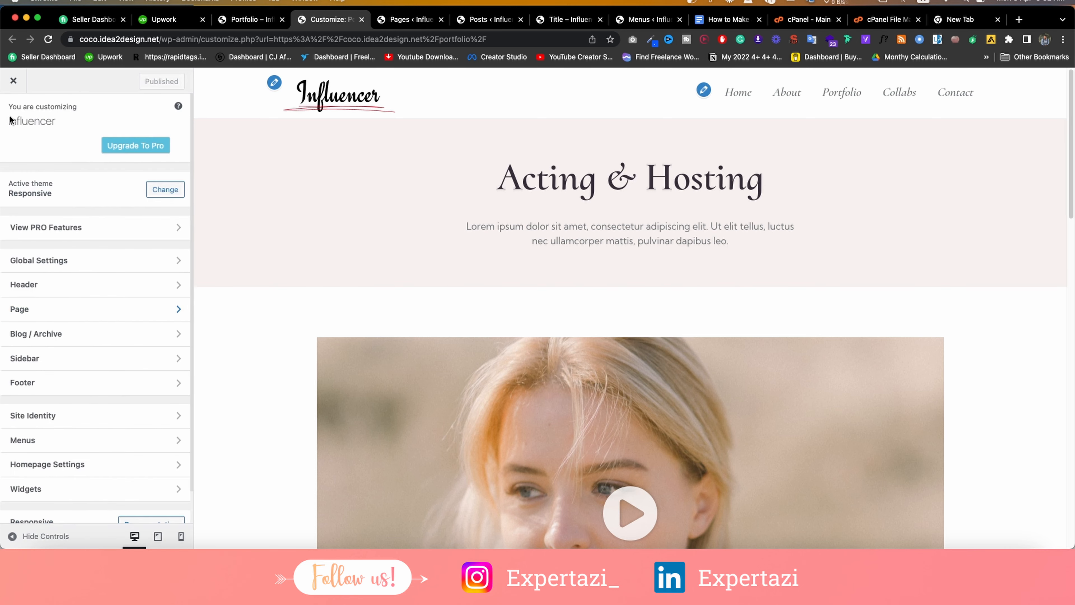
pyautogui.click(33, 310)
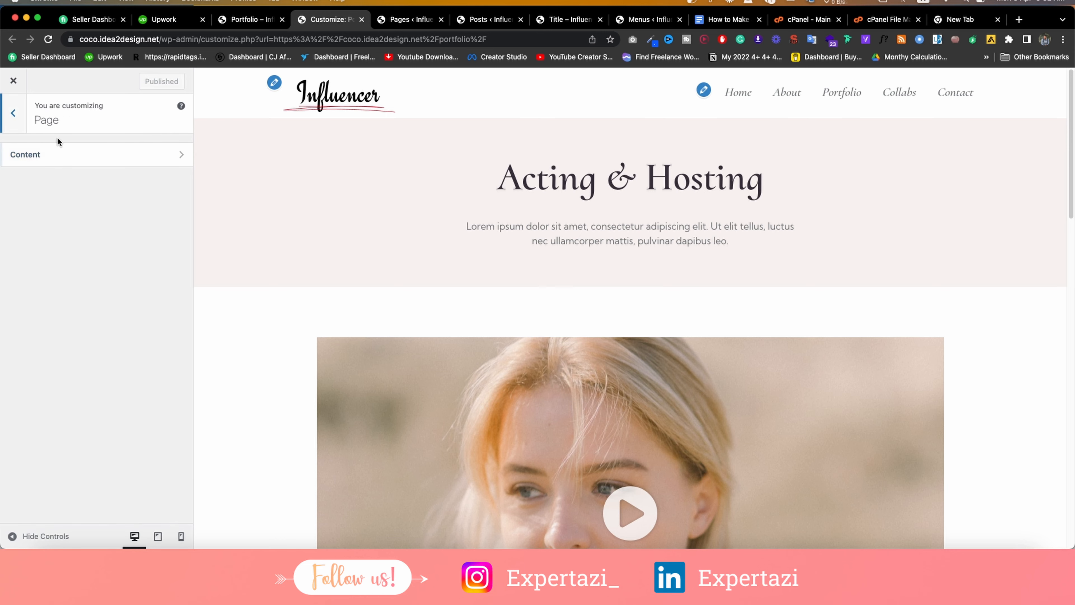
pyautogui.click(56, 158)
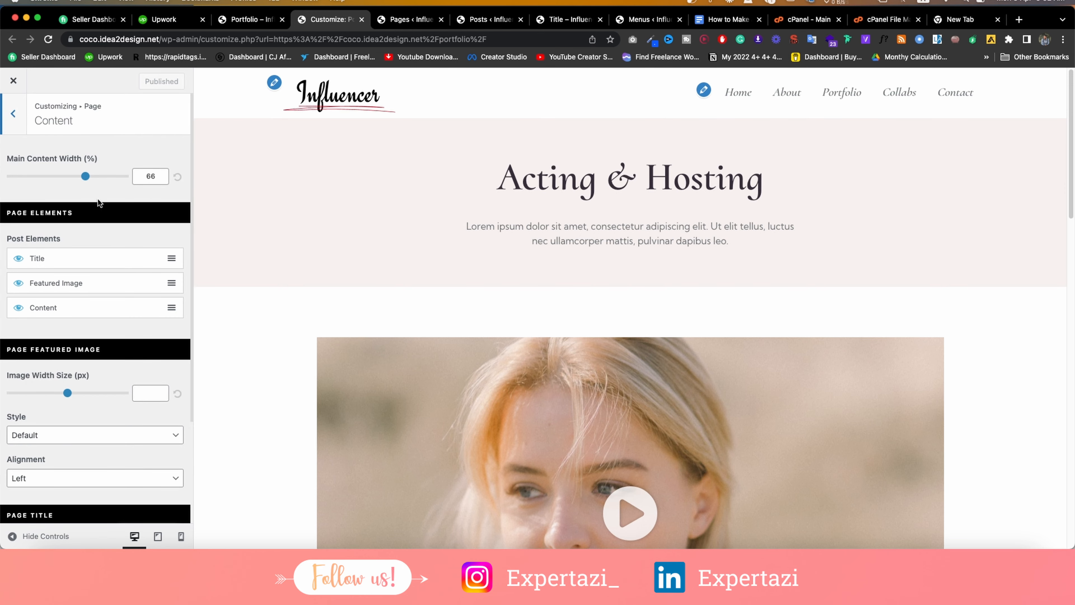
pyautogui.click(12, 118)
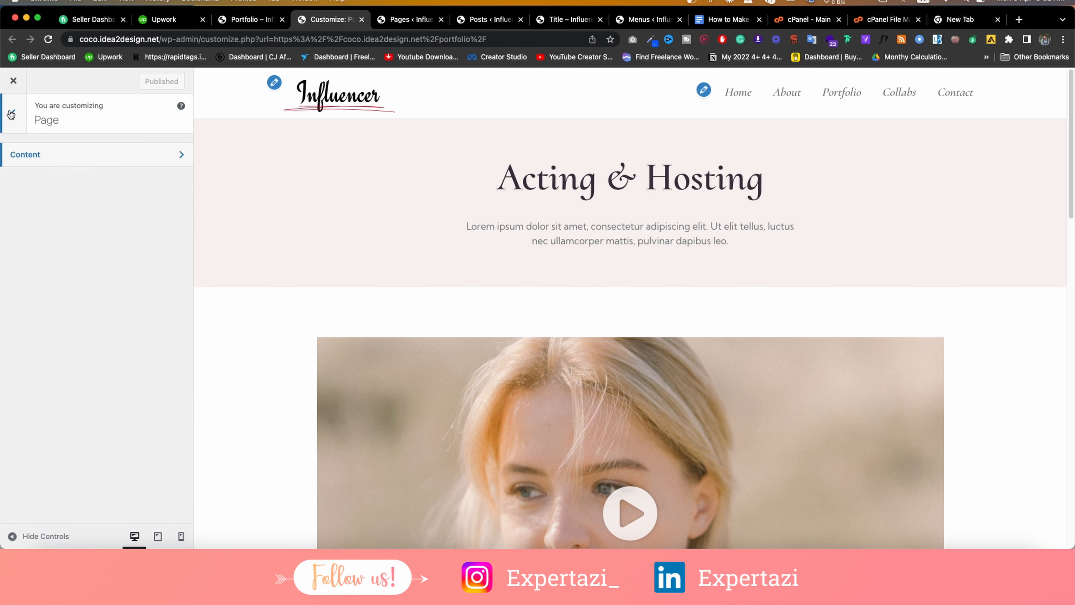
pyautogui.click(11, 114)
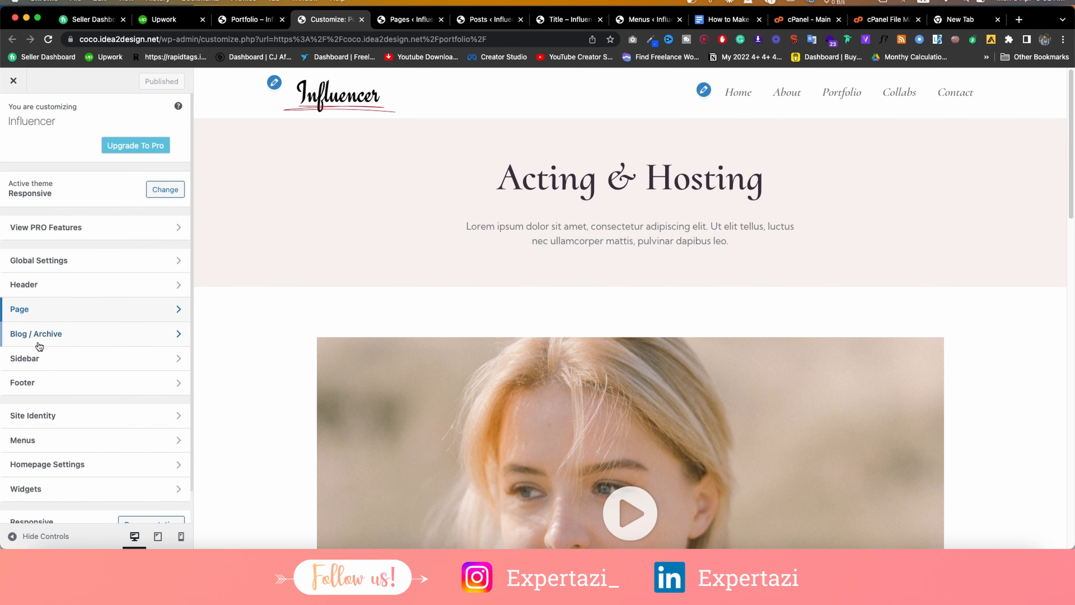
# Review the Blog / Archive page options.
pyautogui.click(40, 343)
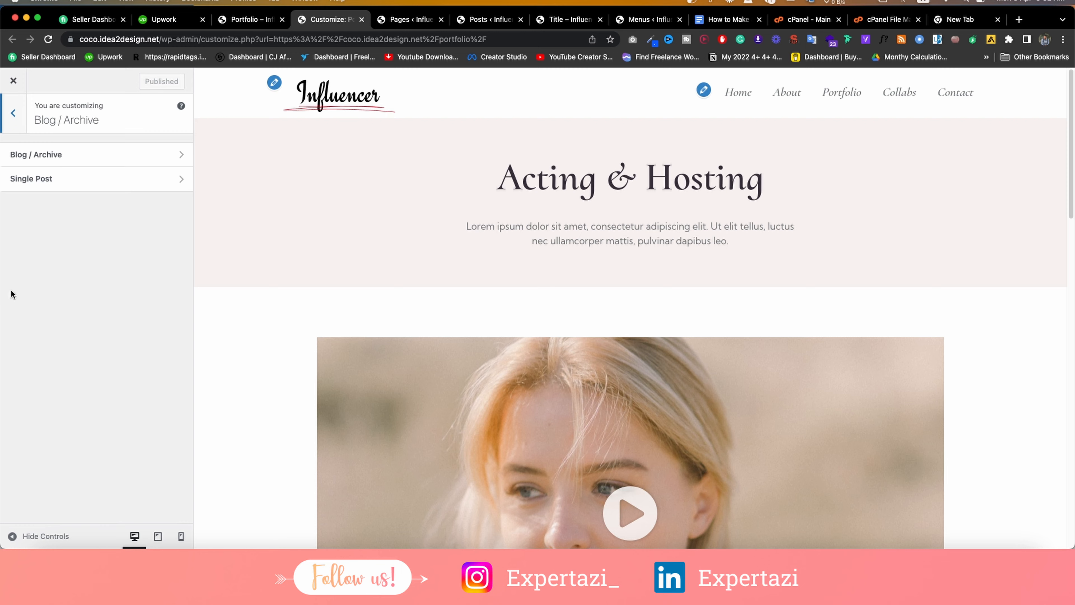
pyautogui.click(46, 162)
pyautogui.scroll(-10, 70, 157)
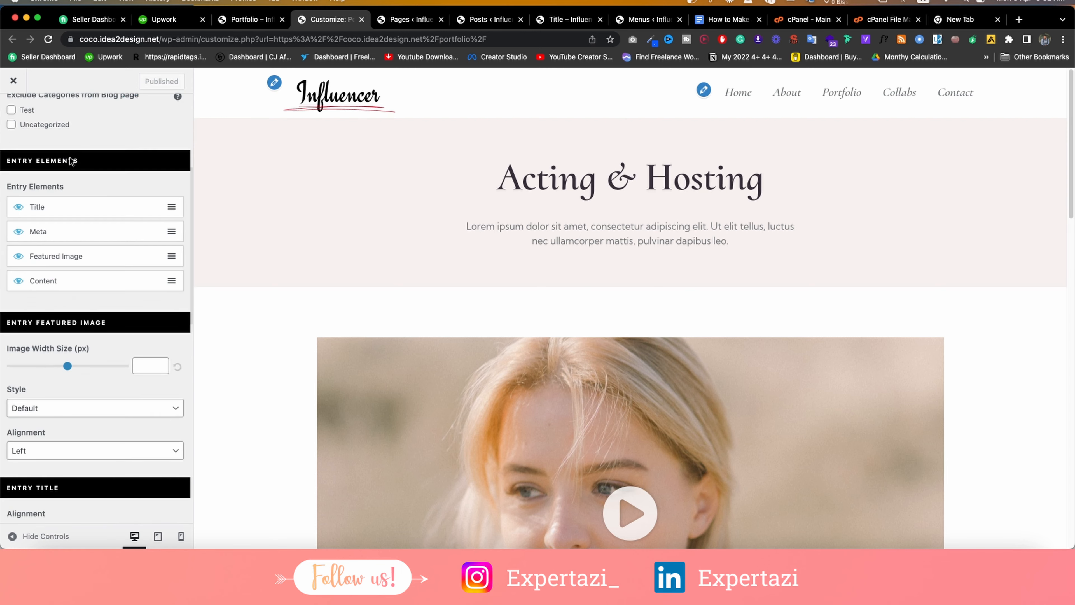
pyautogui.scroll(10, 70, 157)
pyautogui.click(14, 114)
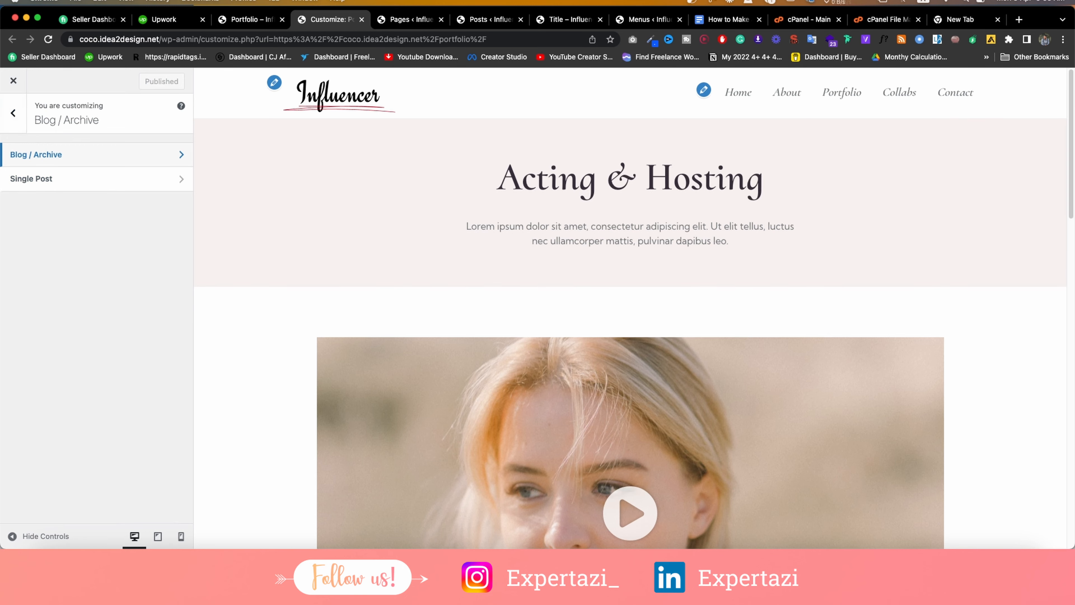
# Open a blank new post via Posts > Add New in a new tab.
pyautogui.click(428, 20)
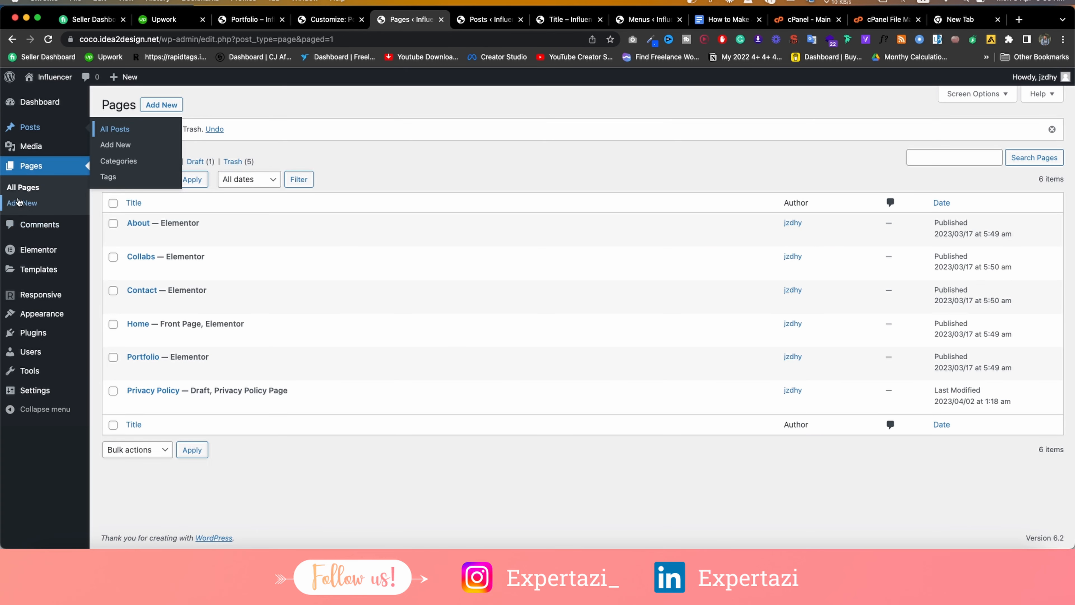
pyautogui.rightClick(142, 146)
pyautogui.click(142, 151)
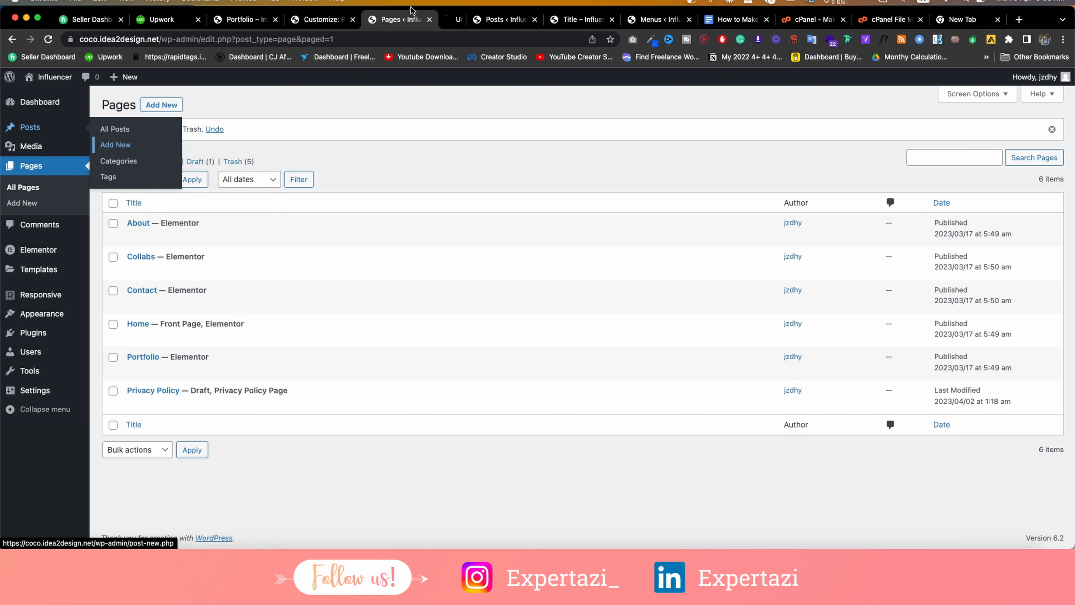
pyautogui.click(512, 19)
# Close the Title and Menus tabs and load blog1.idea2design.net in a new tab.
pyautogui.click(556, 21)
pyautogui.click(557, 20)
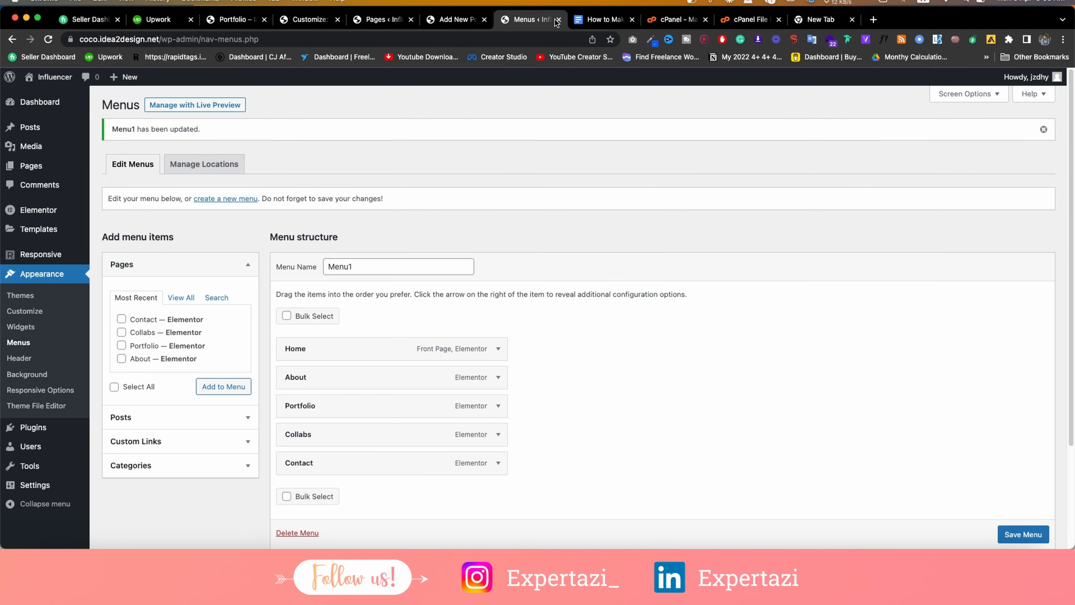
pyautogui.click(558, 20)
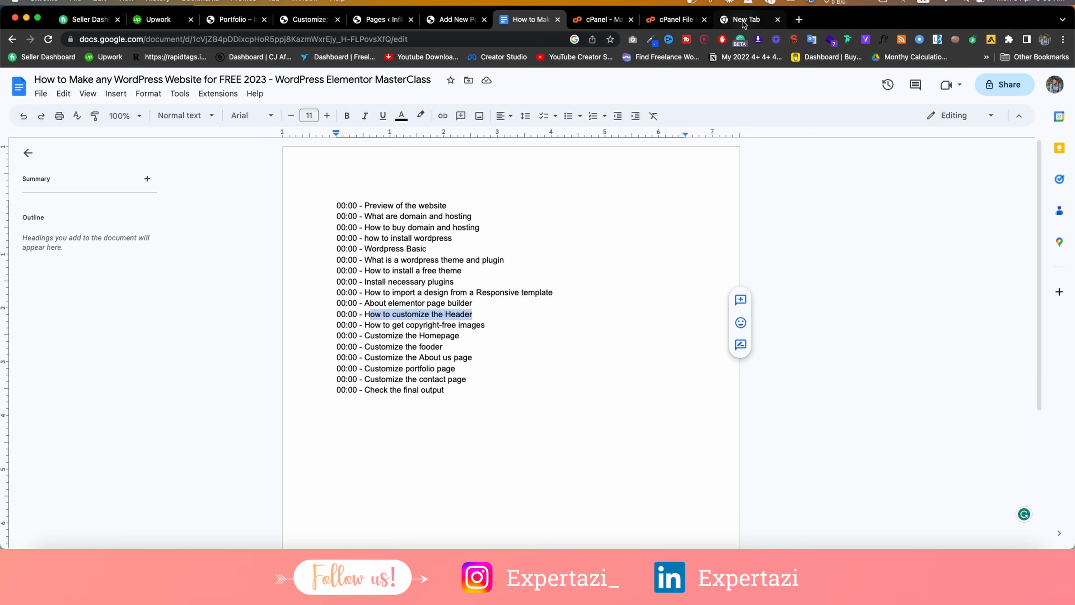
pyautogui.click(724, 21)
pyautogui.write('blog1.idea2design.net')
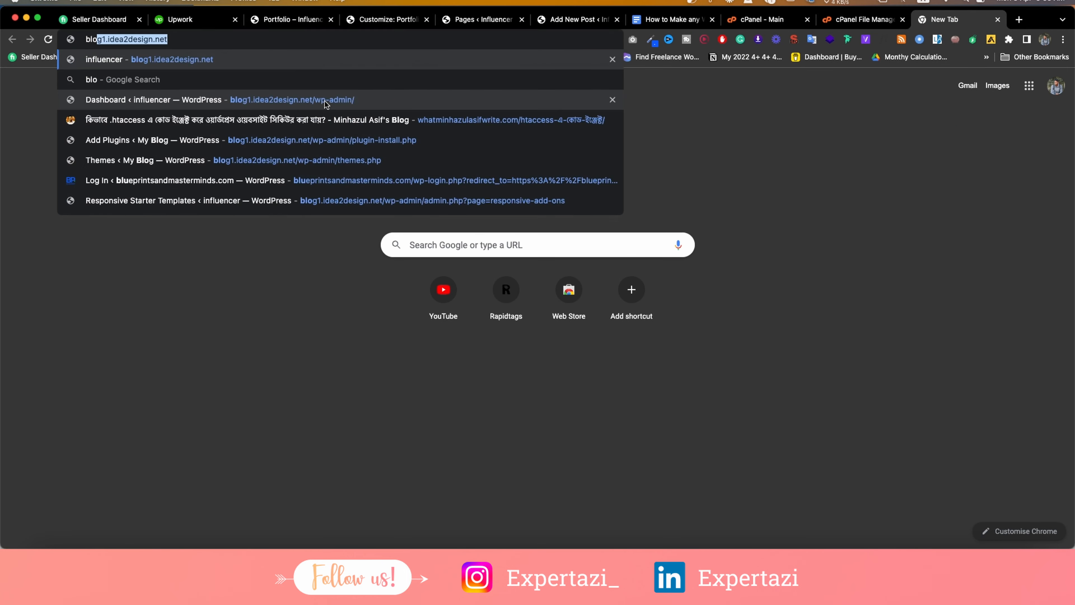
pyautogui.press('Return')
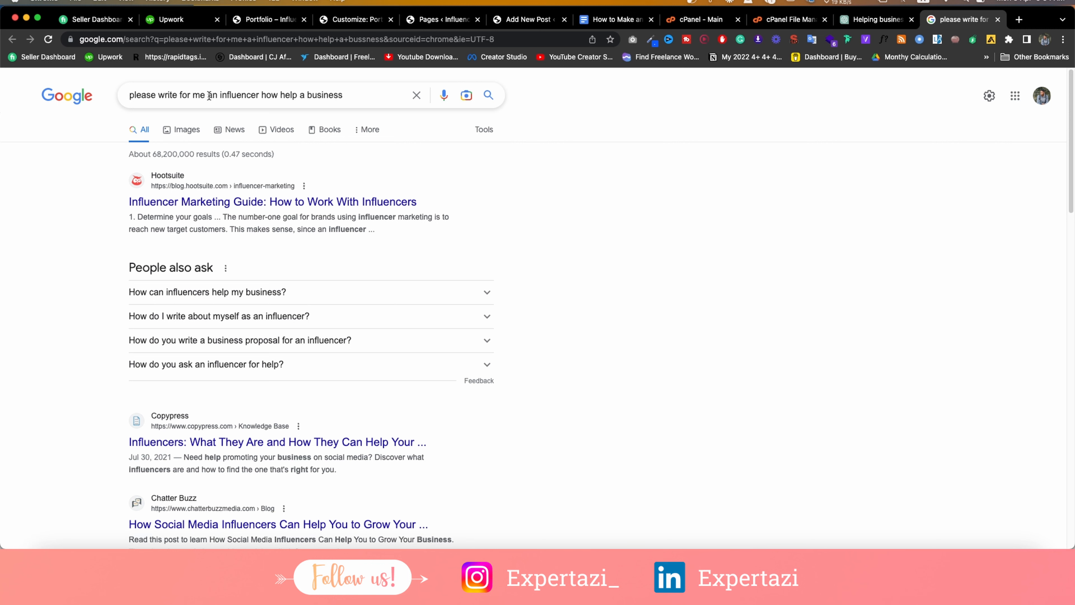
# Shorten the Google query to 'an influencer how help a business' and browse its image results.
pyautogui.moveTo(207, 95); pyautogui.dragTo(375, 96)
pyautogui.press('super+c')
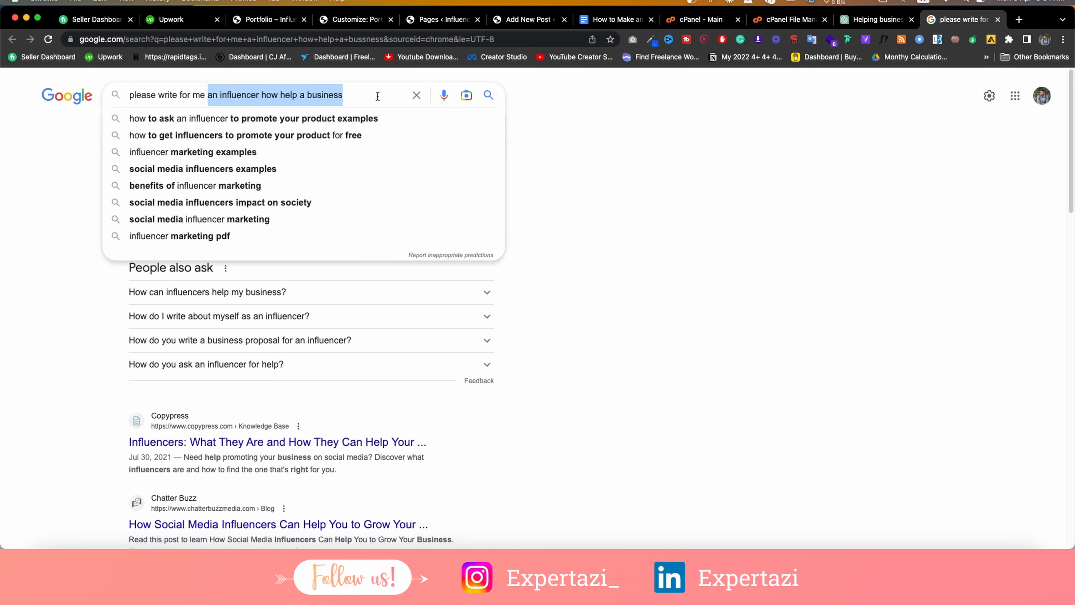
pyautogui.click(667, 167)
pyautogui.moveTo(207, 95); pyautogui.dragTo(57, 70)
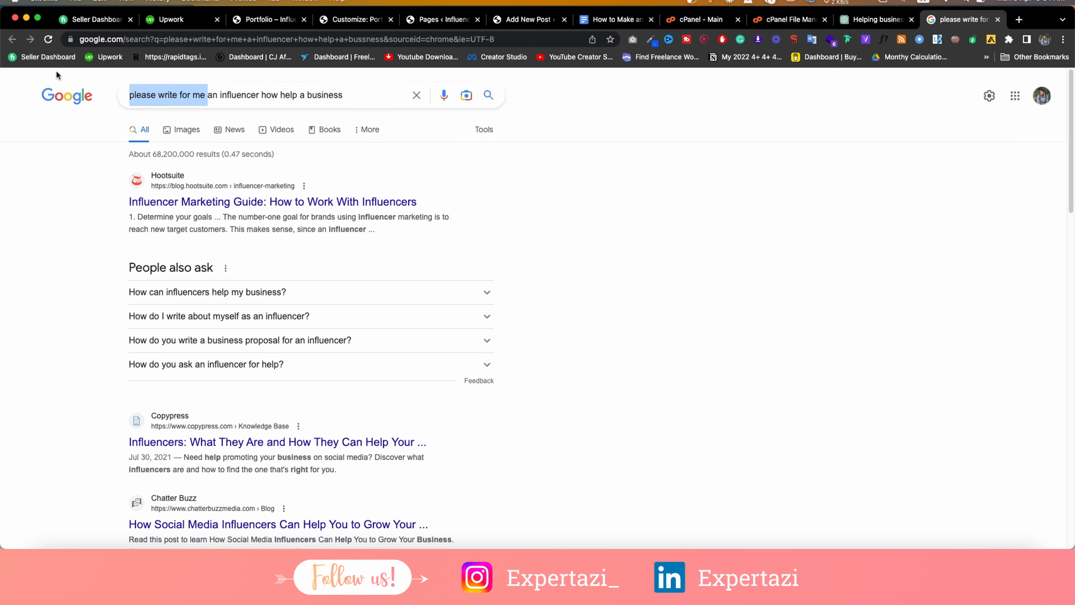
pyautogui.press('BackSpace')
pyautogui.press('Return')
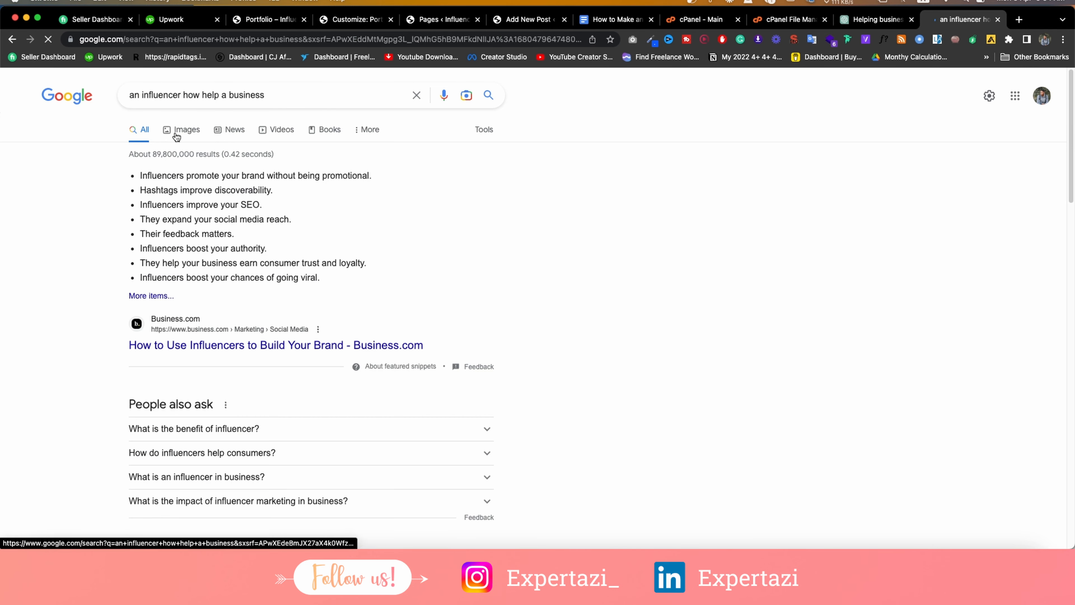
pyautogui.click(172, 129)
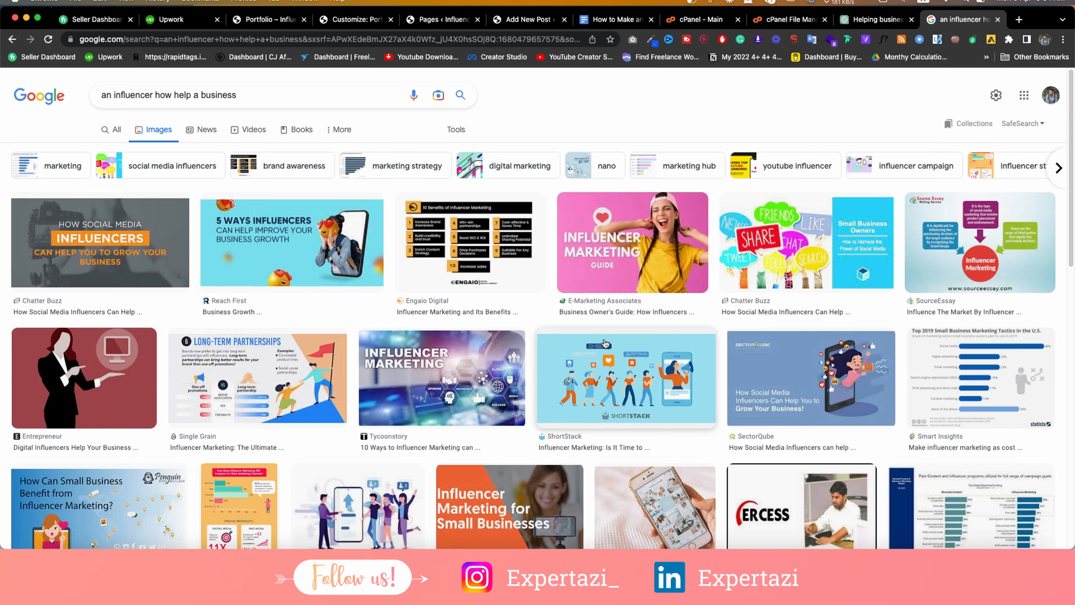
pyautogui.scroll(-7, 603, 342)
pyautogui.scroll(-2, 603, 343)
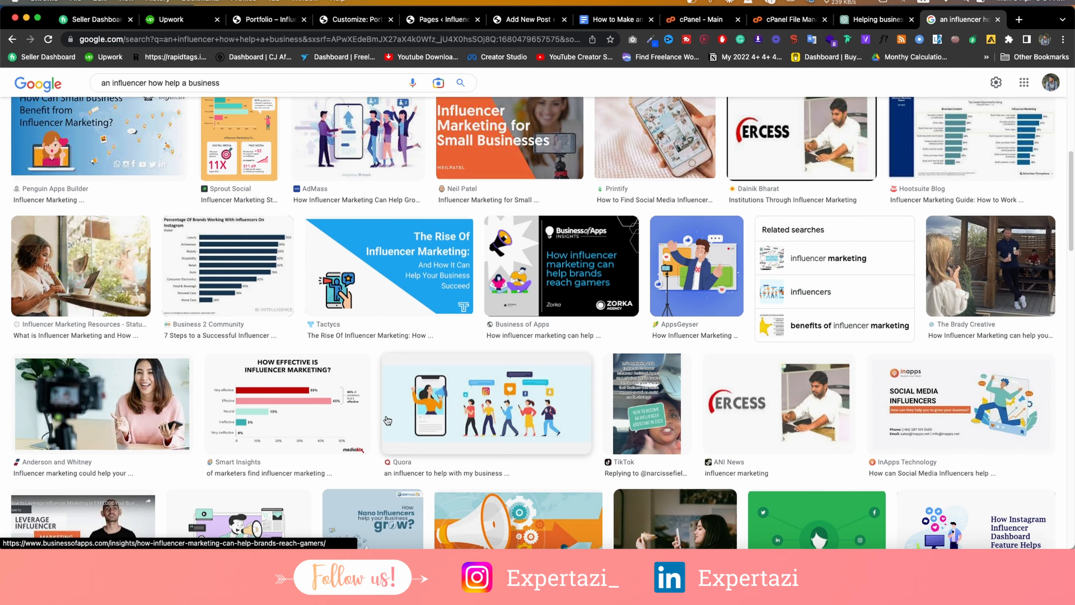
pyautogui.scroll(8, 136, 422)
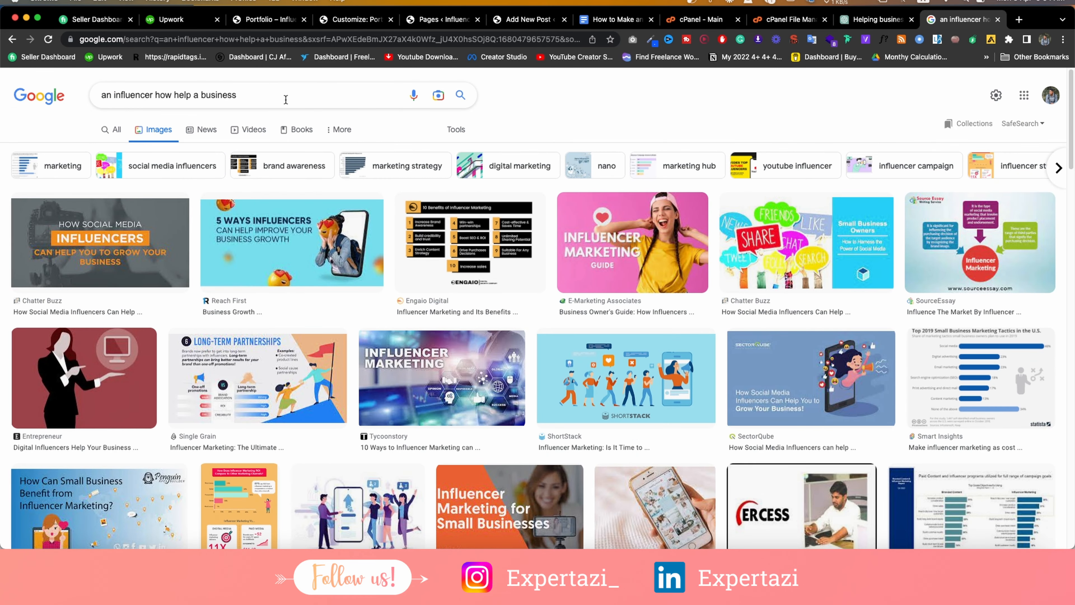
pyautogui.click(1029, 124)
# Paste the search phrase as the new post's title and select its lowercase first letter.
pyautogui.click(359, 21)
pyautogui.click(454, 26)
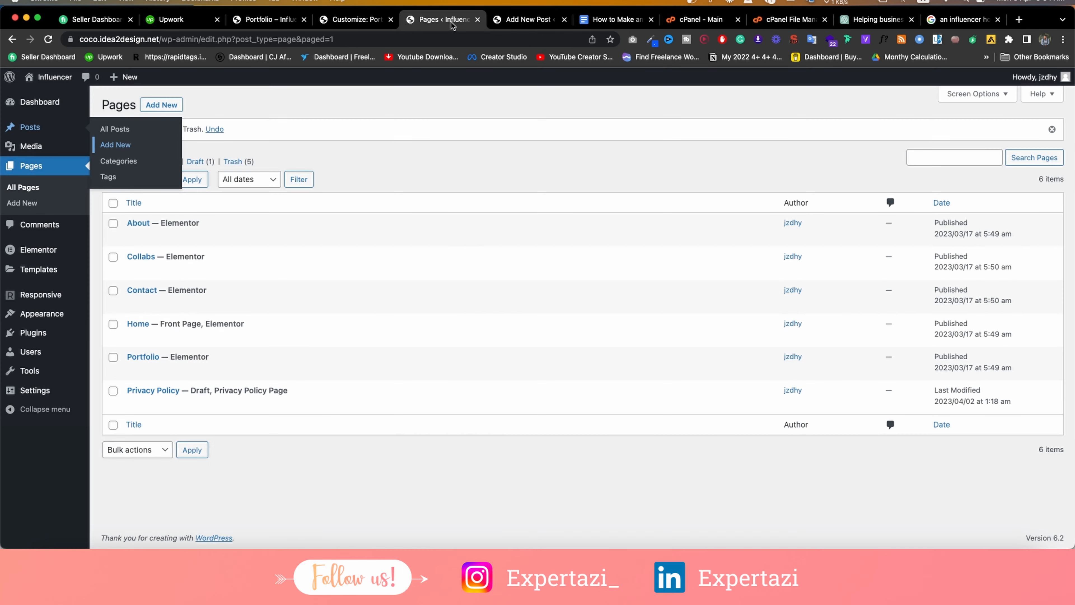
pyautogui.click(530, 27)
pyautogui.scroll(5, 283, 186)
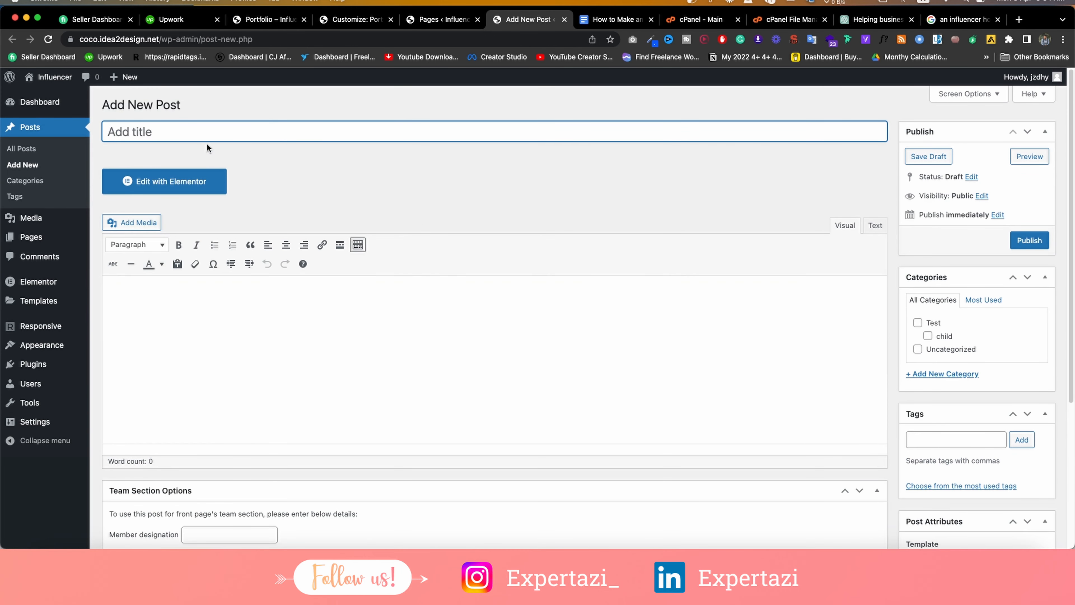
pyautogui.press('super+v')
pyautogui.press('super+Left')
pyautogui.hotkey('shift', 'Right')
# Capitalize the title to 'An influencer how help a business', then copy ChatGPT's whole influencer answer.
pyautogui.write('A')
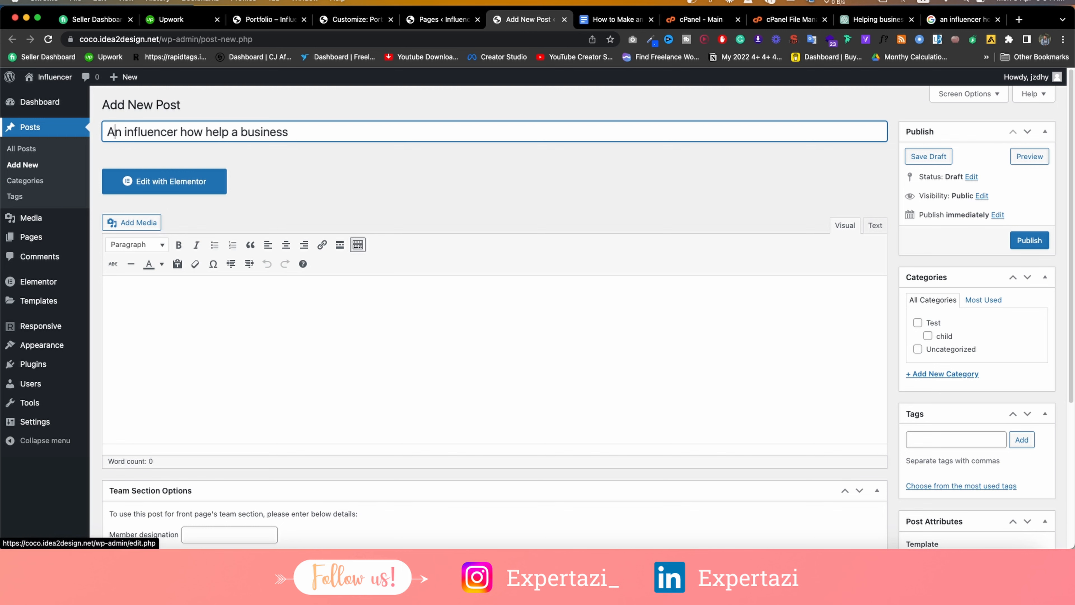
pyautogui.click(876, 20)
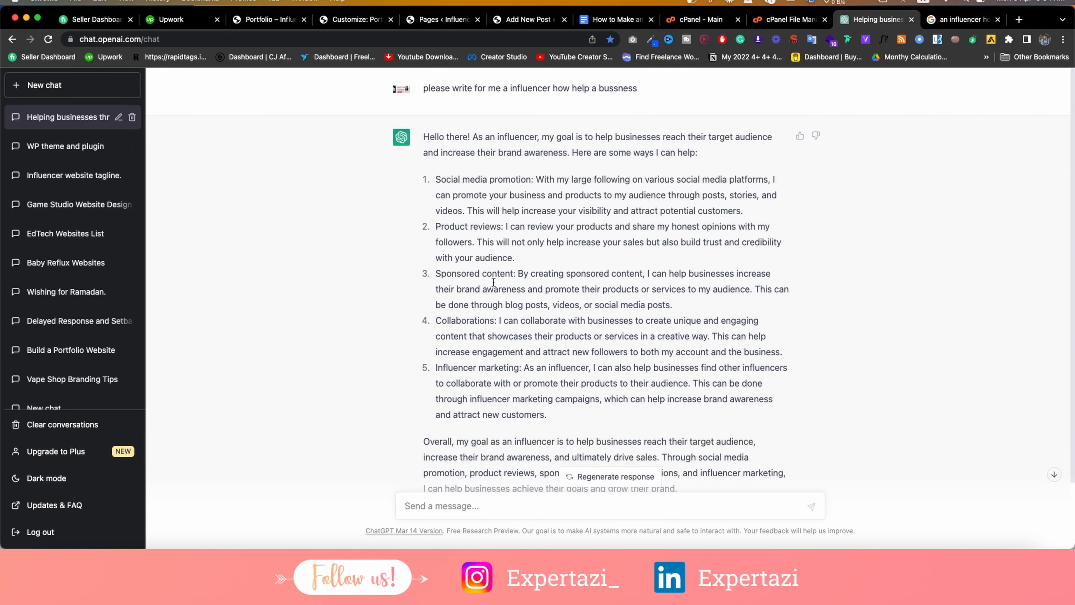
pyautogui.moveTo(425, 137); pyautogui.dragTo(618, 437)
pyautogui.scroll(-2, 617, 437)
pyautogui.click(568, 351)
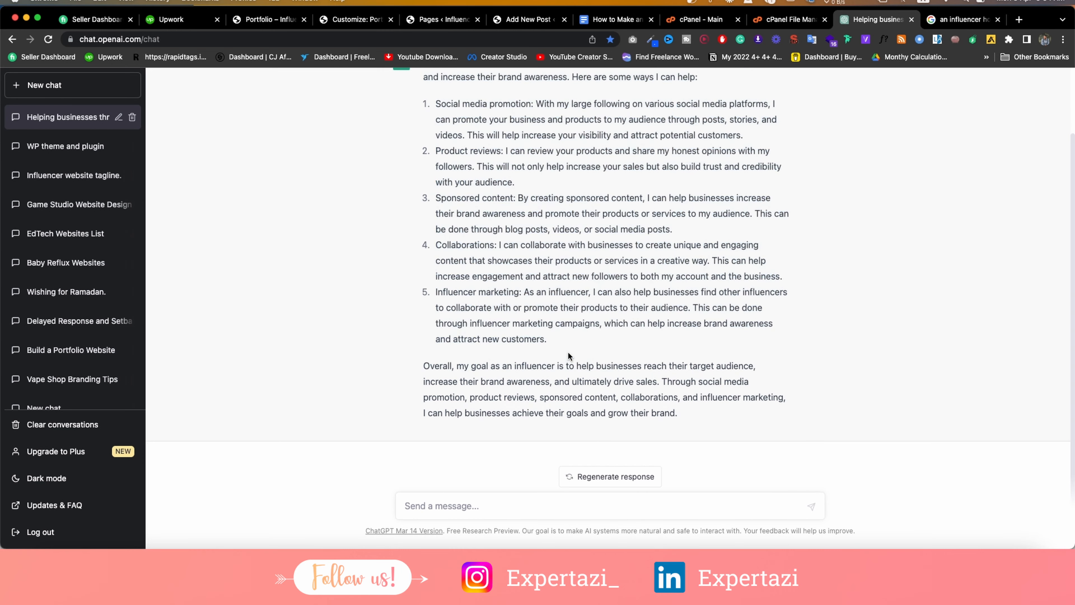
pyautogui.scroll(1, 551, 326)
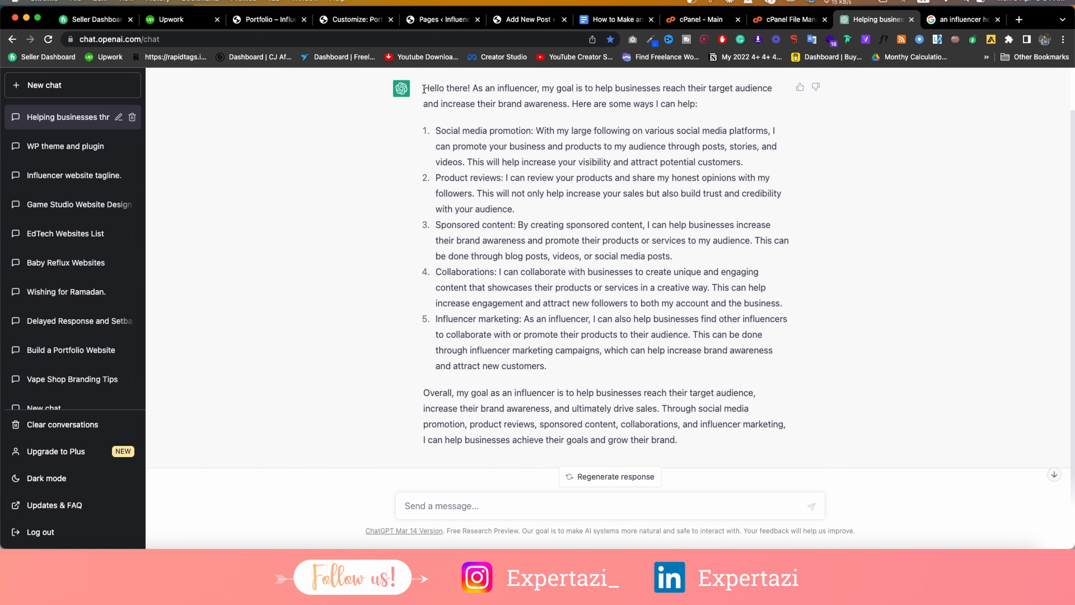
pyautogui.moveTo(423, 87); pyautogui.dragTo(738, 440)
pyautogui.rightClick(625, 332)
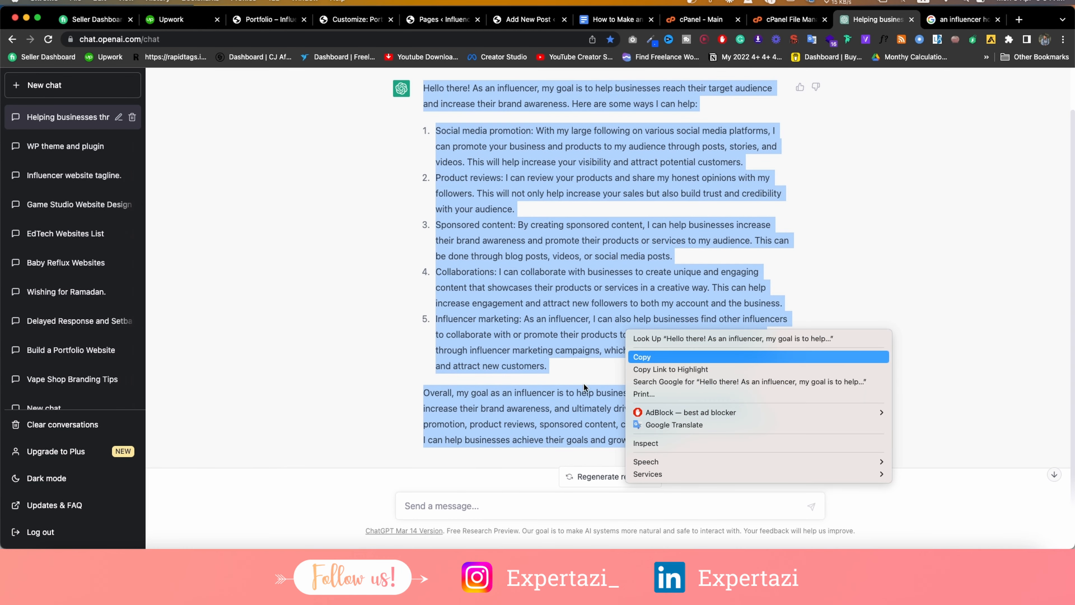
pyautogui.click(647, 357)
pyautogui.click(525, 19)
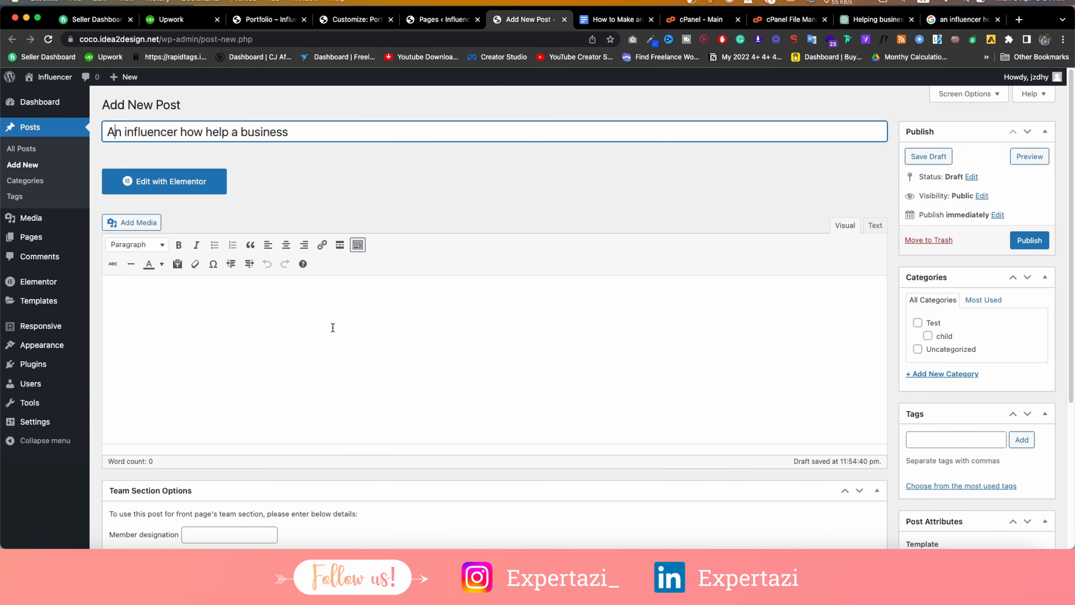
# Paste the ChatGPT answer into the post body and put the post in the Test category.
pyautogui.hotkey('ctrl', 'v')
pyautogui.scroll(-2, 309, 351)
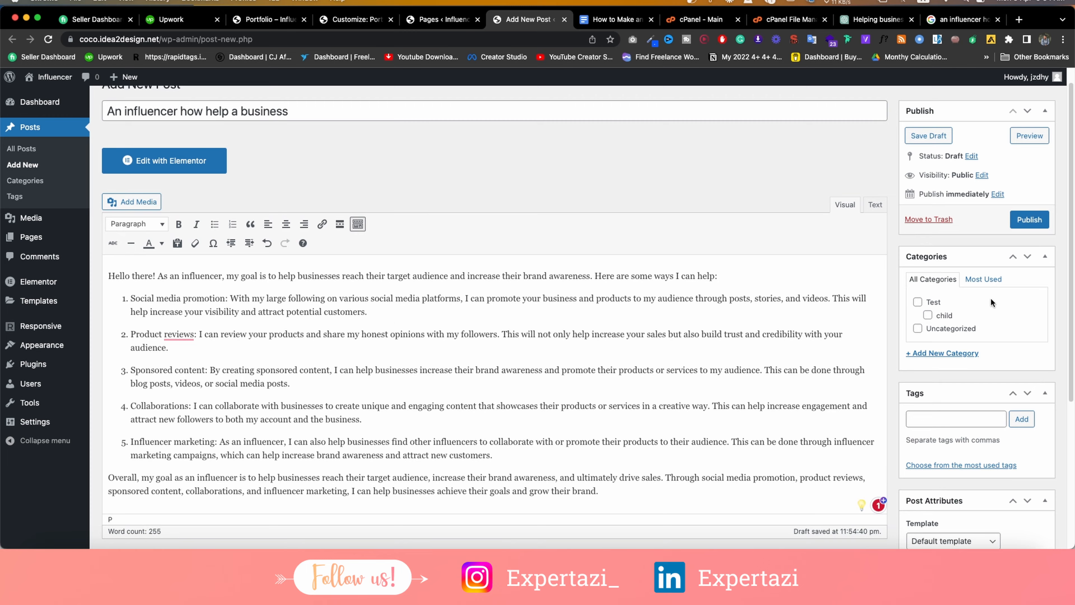
pyautogui.scroll(-5, 991, 297)
pyautogui.scroll(8, 964, 271)
pyautogui.click(933, 324)
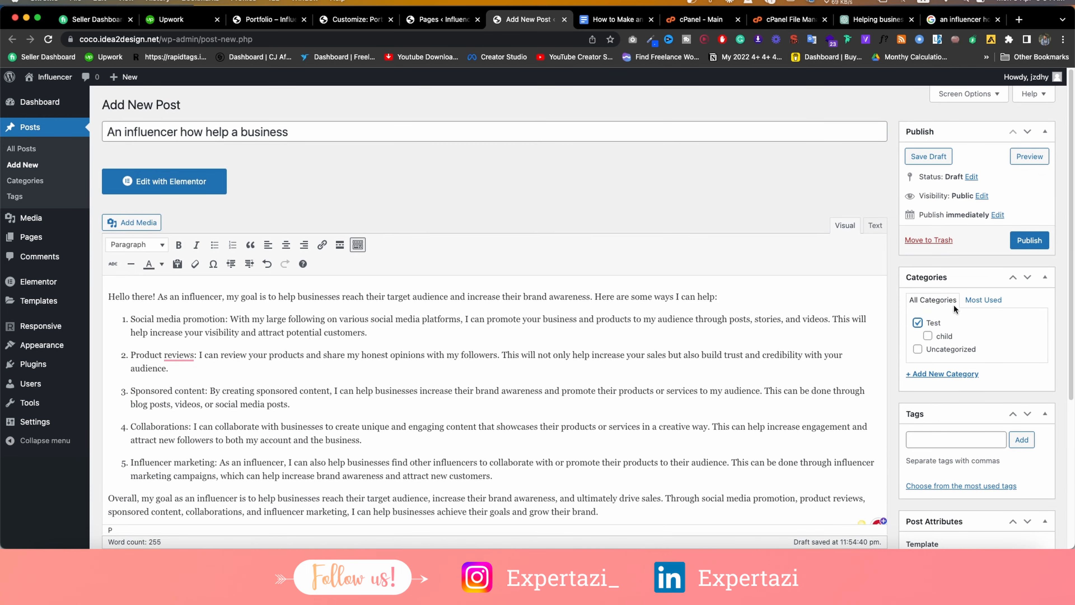
# Set the photo of the woman in beige as the featured image.
pyautogui.scroll(-5, 953, 304)
pyautogui.click(954, 475)
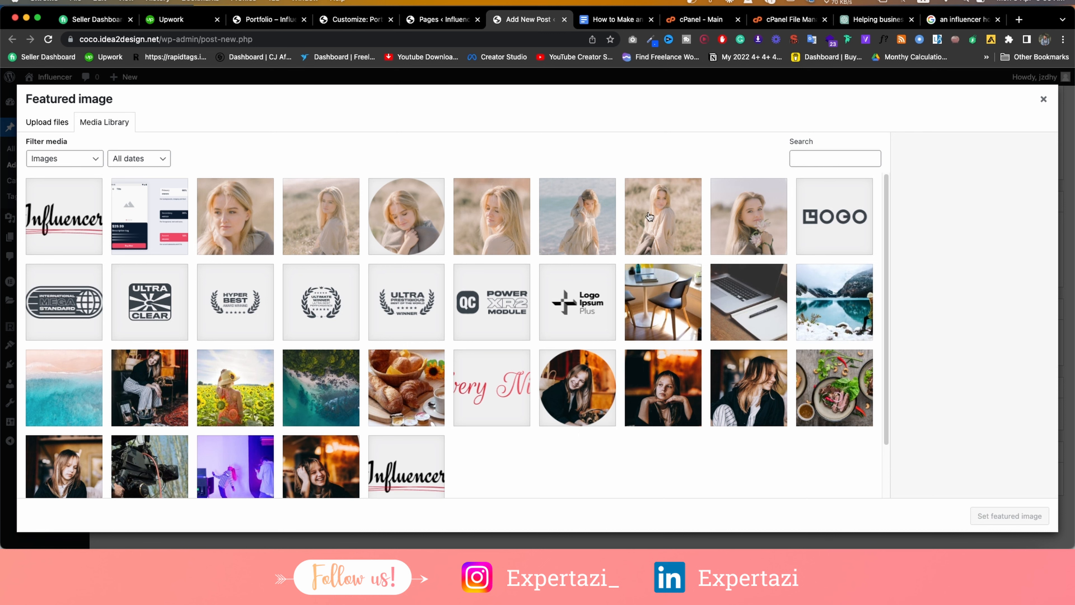
pyautogui.click(742, 220)
pyautogui.click(676, 228)
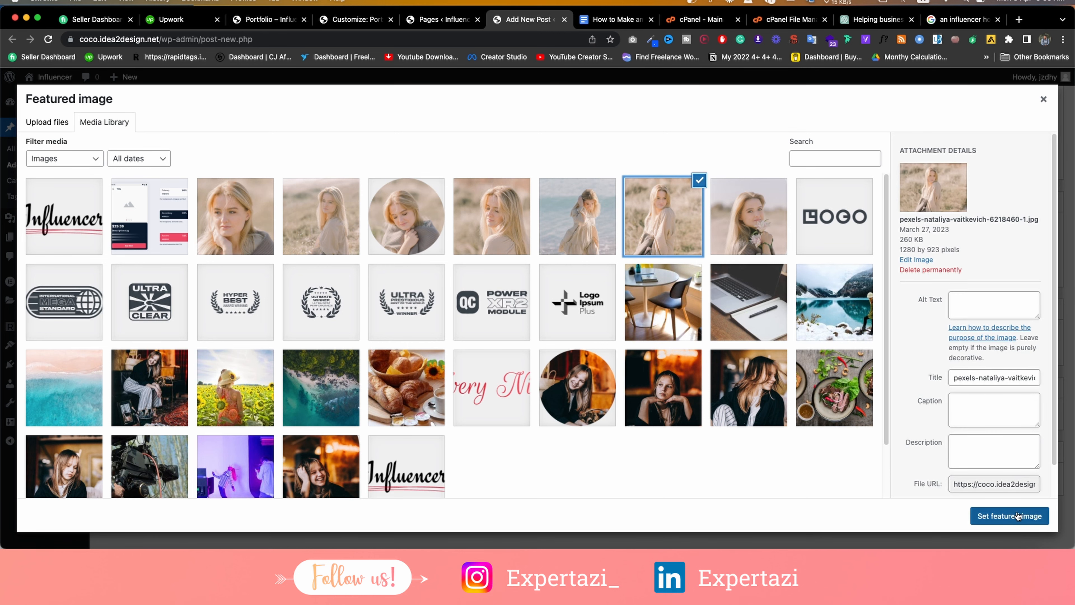
pyautogui.click(1009, 516)
# Publish the post and open the live post in a new tab.
pyautogui.scroll(5, 547, 285)
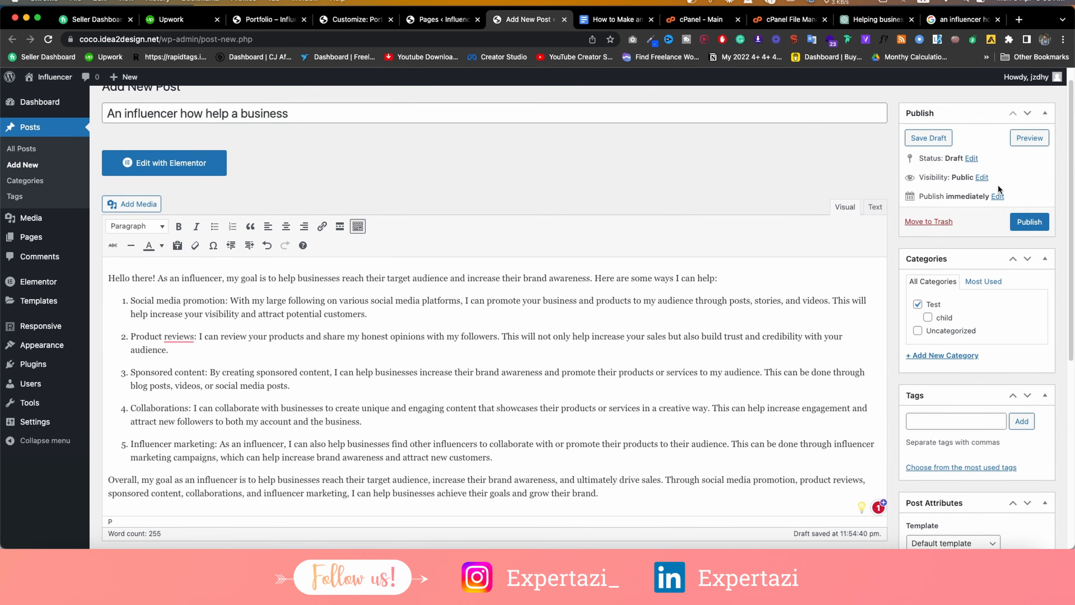
pyautogui.click(1029, 222)
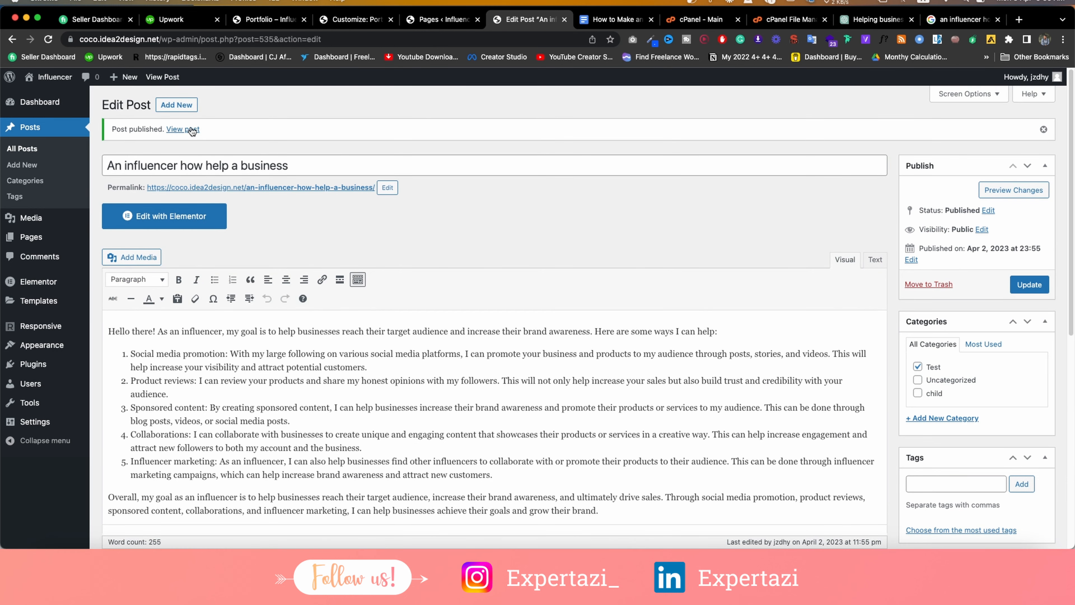
pyautogui.rightClick(192, 131)
pyautogui.click(237, 136)
# Scroll through the published post 'An influencer how help a business' on the live site.
pyautogui.click(567, 19)
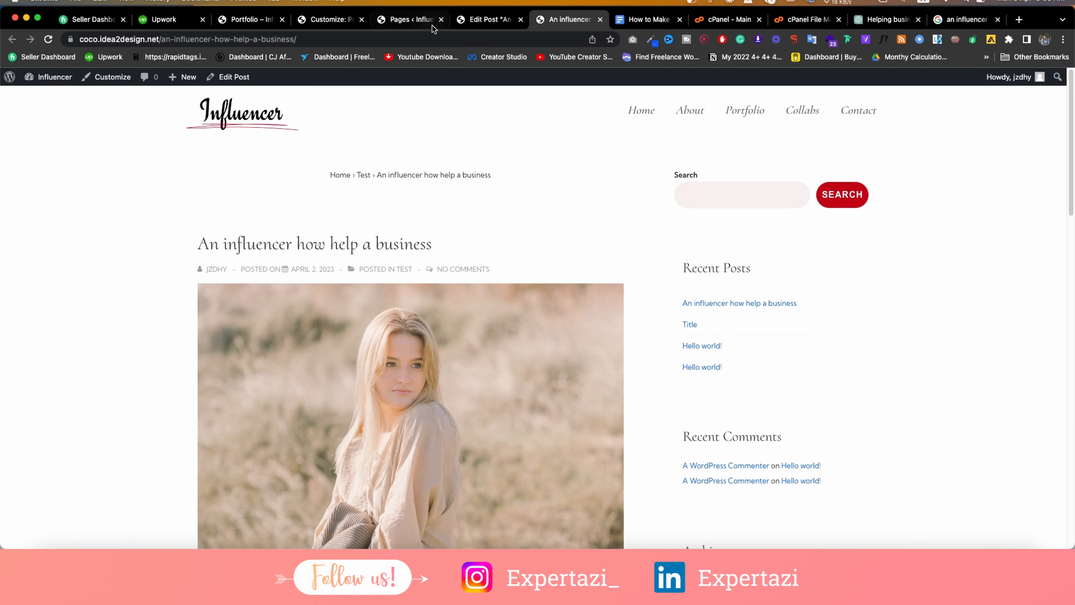
pyautogui.scroll(-10, 453, 210)
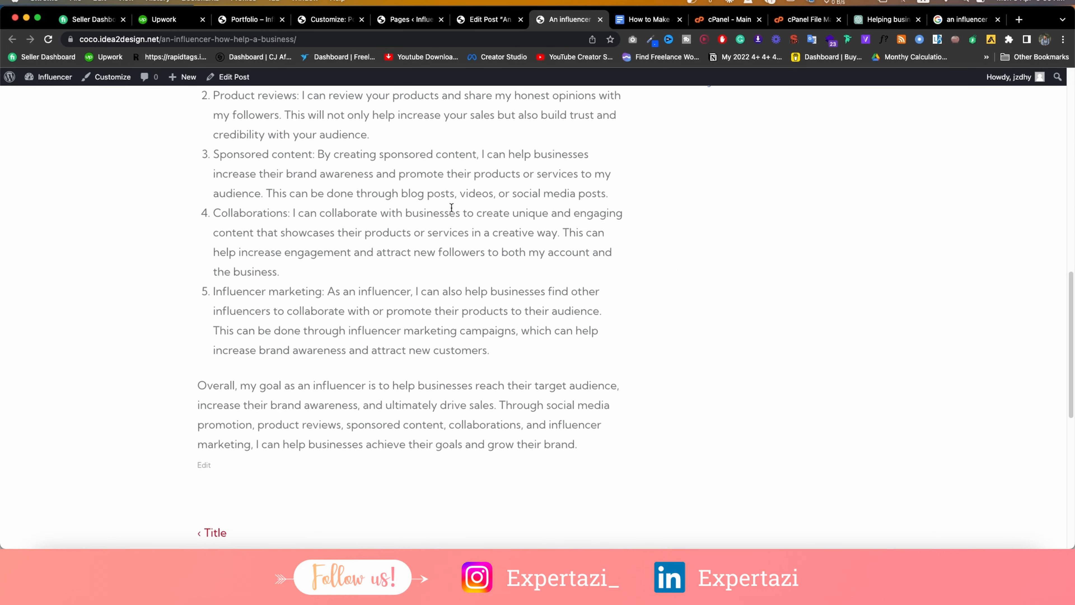
pyautogui.scroll(-5, 451, 208)
pyautogui.scroll(-5, 451, 207)
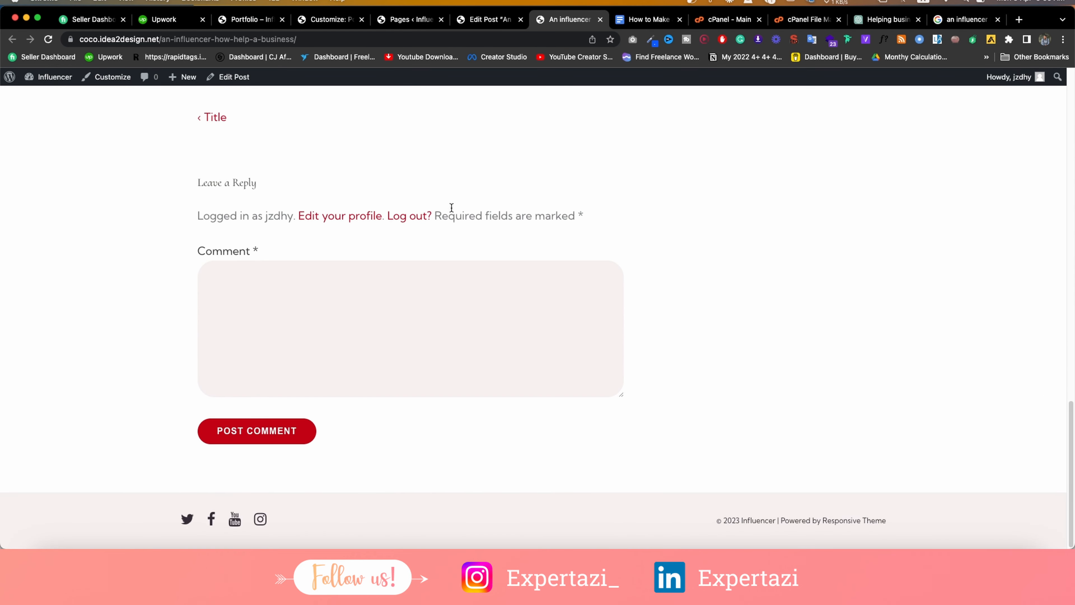
pyautogui.scroll(10, 452, 207)
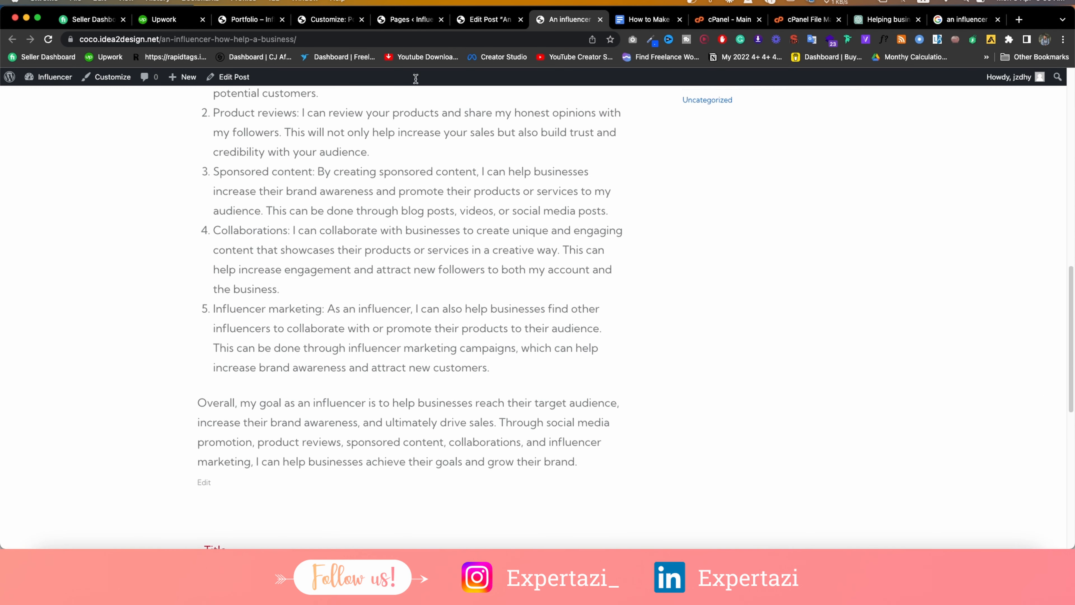
# Open the Customizer in a new tab and close the leftover customizer, Pages and Edit Post tabs.
pyautogui.rightClick(108, 81)
pyautogui.click(117, 85)
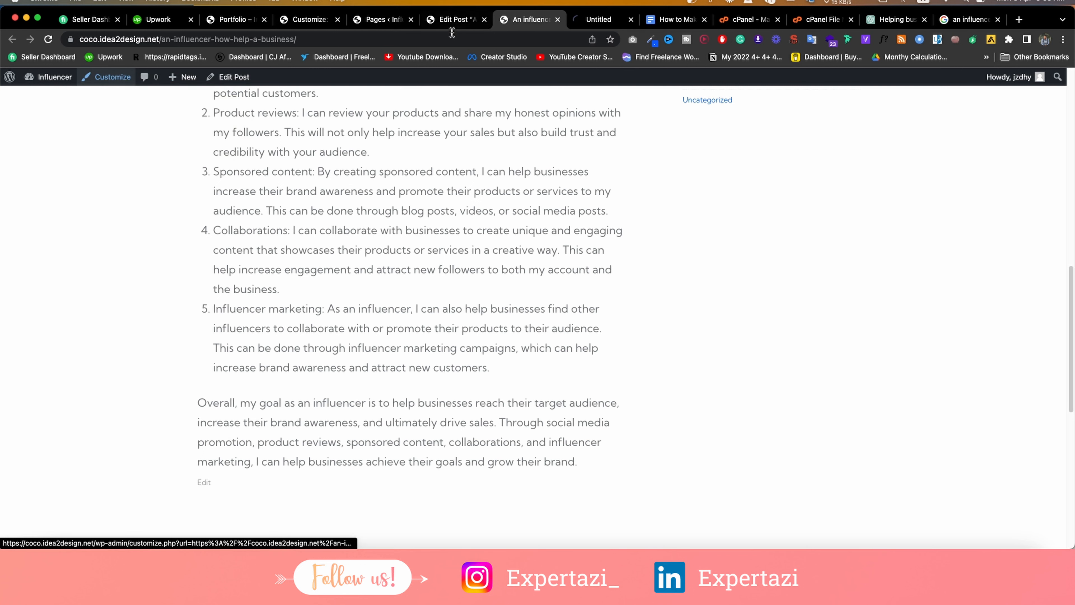
pyautogui.click(338, 19)
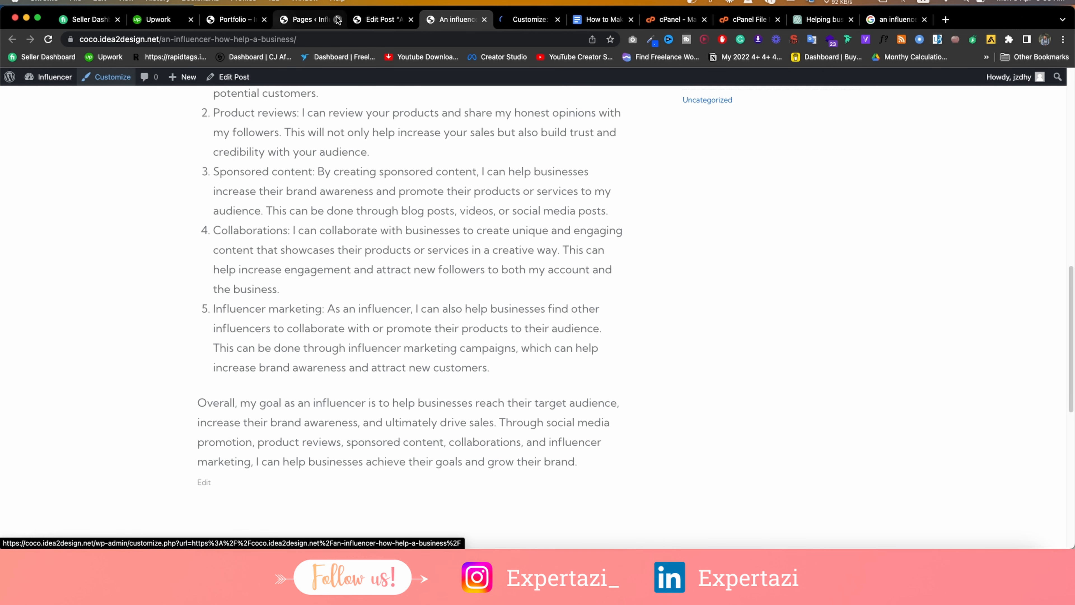
pyautogui.click(338, 19)
pyautogui.click(337, 19)
# In Blog / Archive > Single Post, hide the post title and then show it again.
pyautogui.click(383, 19)
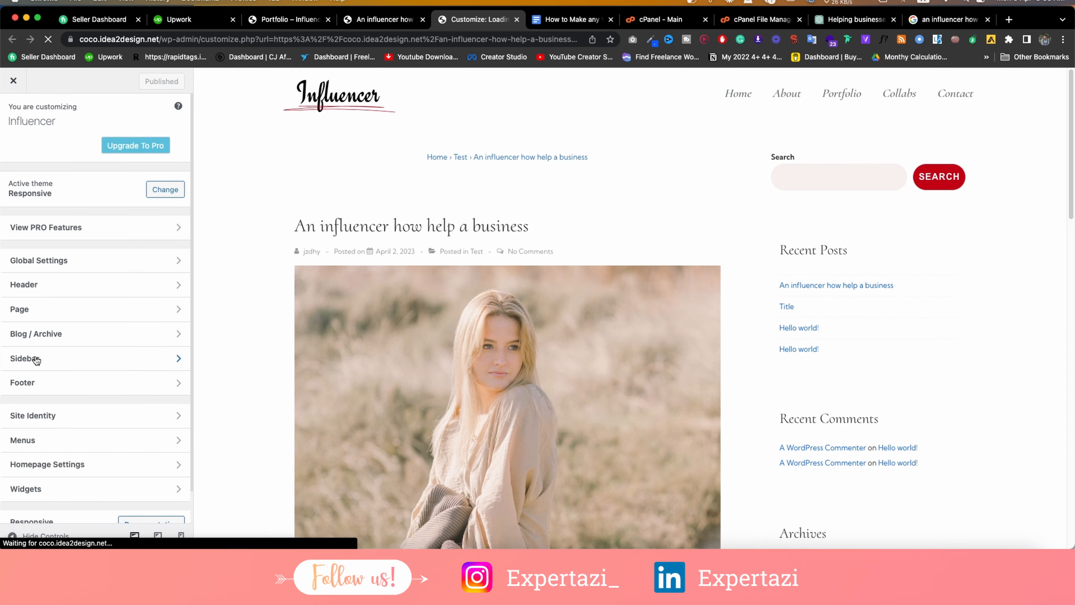
pyautogui.click(59, 335)
pyautogui.click(84, 177)
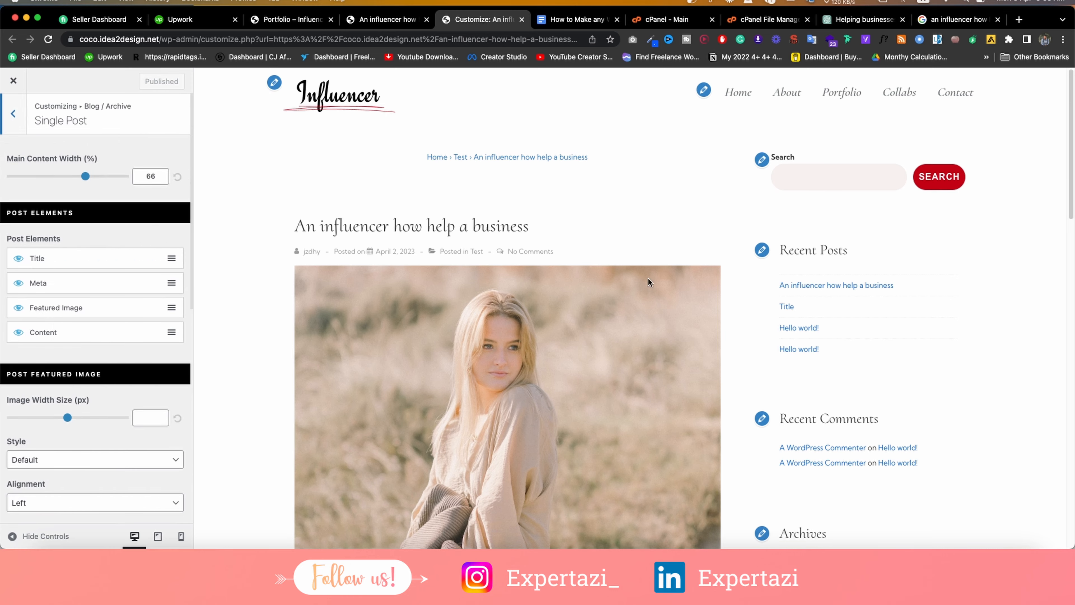
pyautogui.scroll(-4, 521, 273)
pyautogui.scroll(4, 520, 273)
pyautogui.click(18, 259)
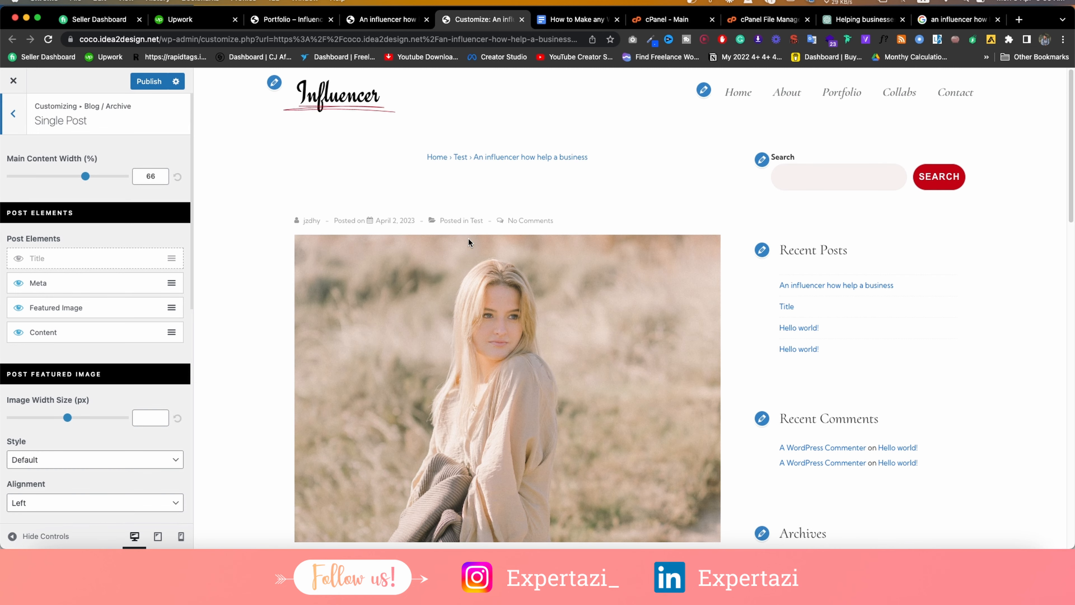
pyautogui.click(19, 259)
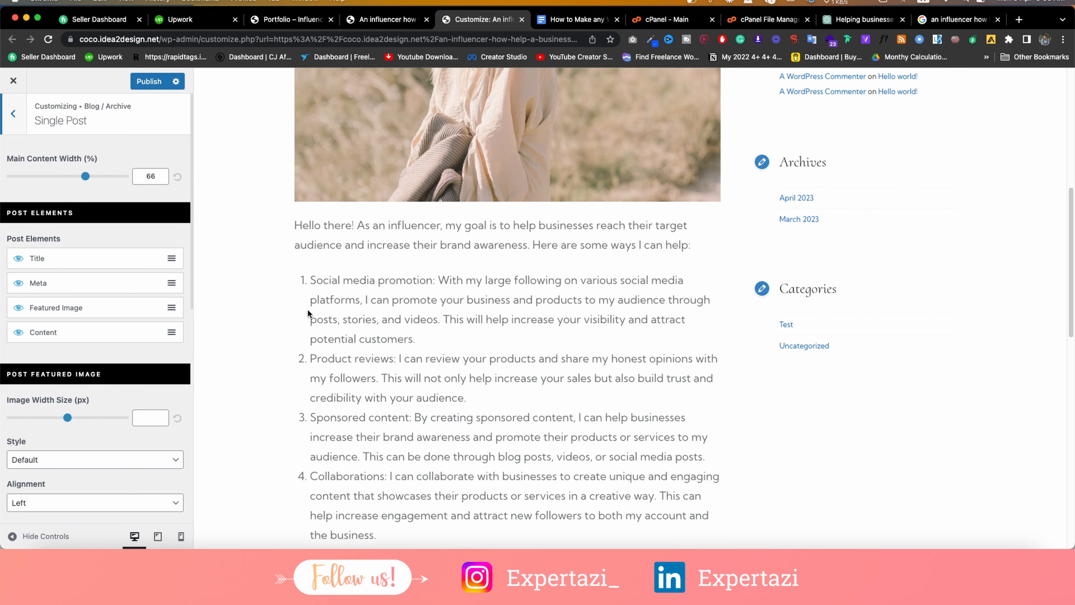
pyautogui.scroll(8, 308, 313)
pyautogui.scroll(-4, 475, 301)
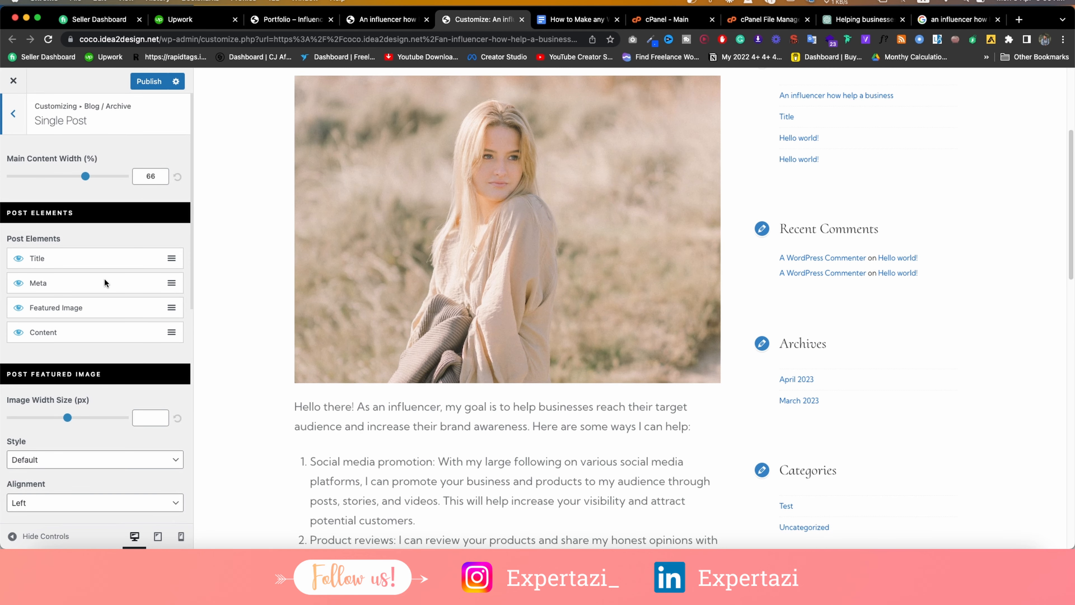
pyautogui.scroll(5, 784, 260)
pyautogui.scroll(-3, 788, 262)
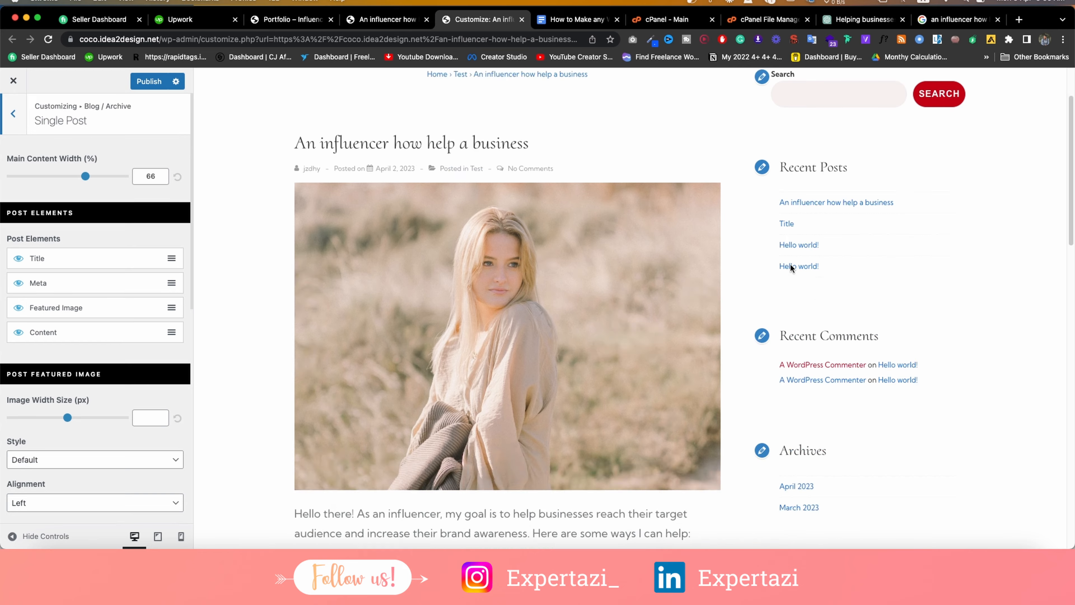
pyautogui.scroll(3, 791, 263)
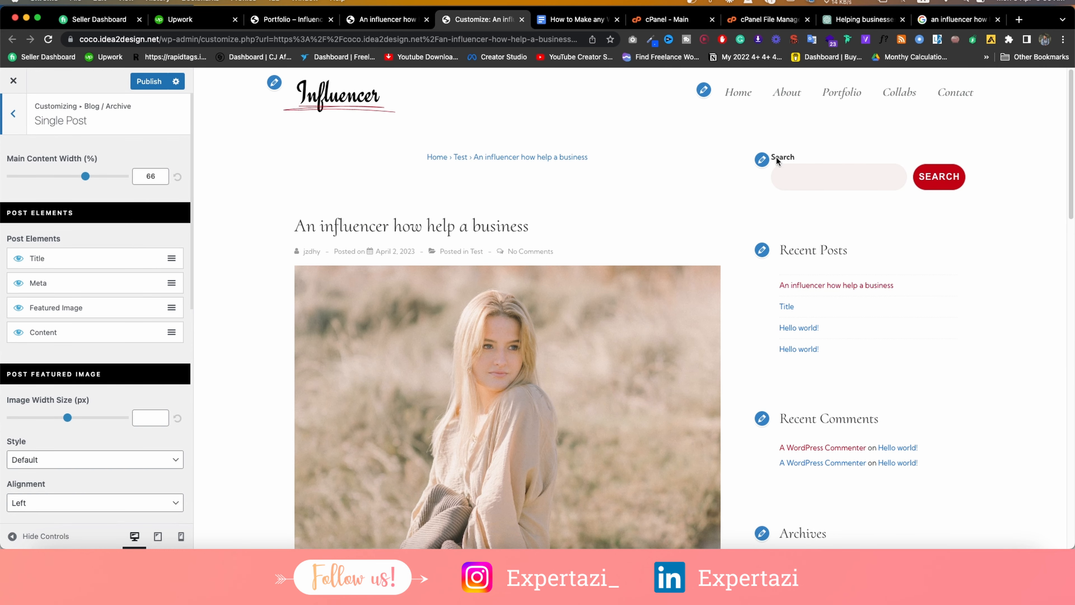
# Look over the Blog / Archive layout settings, then switch to the Portfolio page.
pyautogui.click(13, 119)
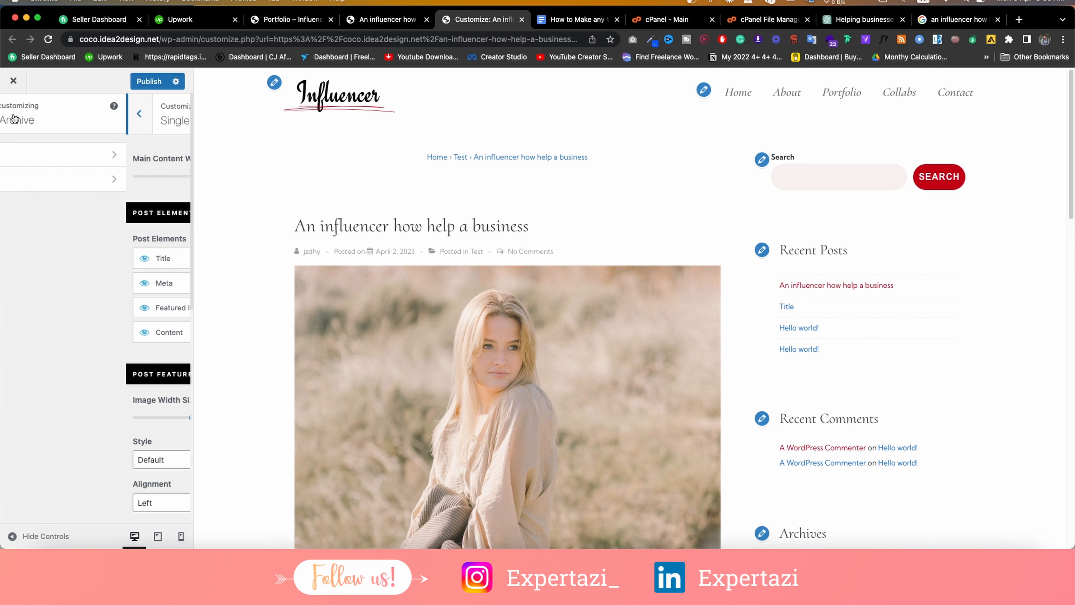
pyautogui.click(41, 148)
pyautogui.scroll(-10, 74, 280)
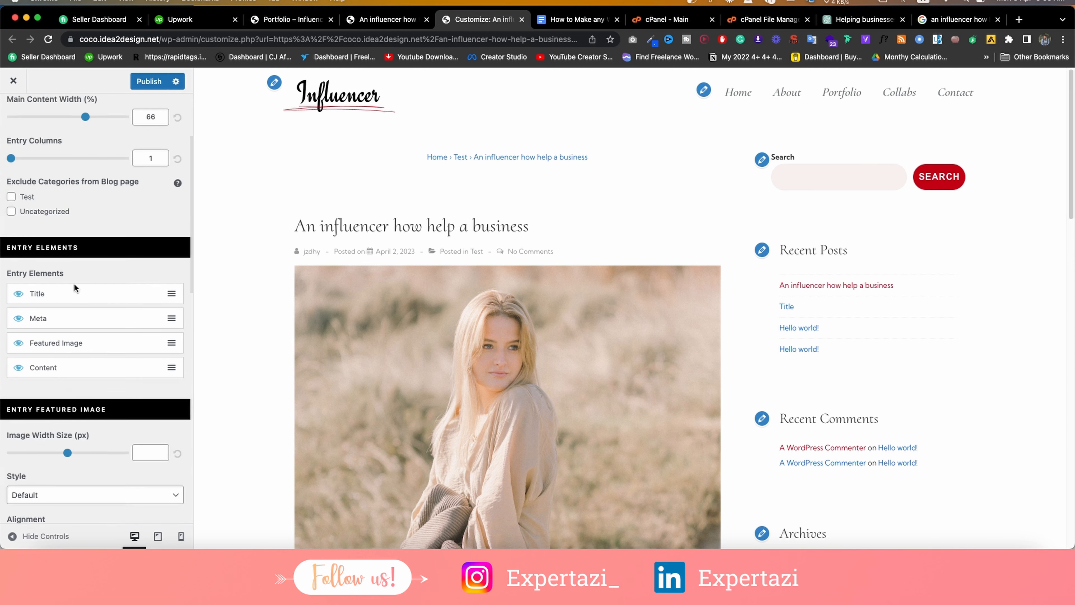
pyautogui.scroll(10, 73, 283)
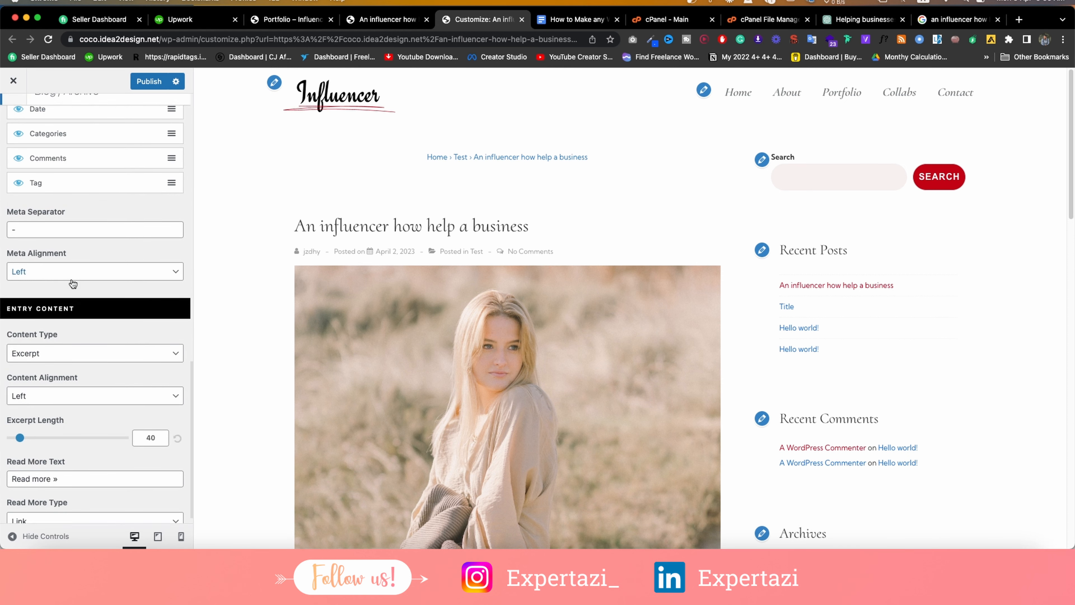
pyautogui.click(12, 115)
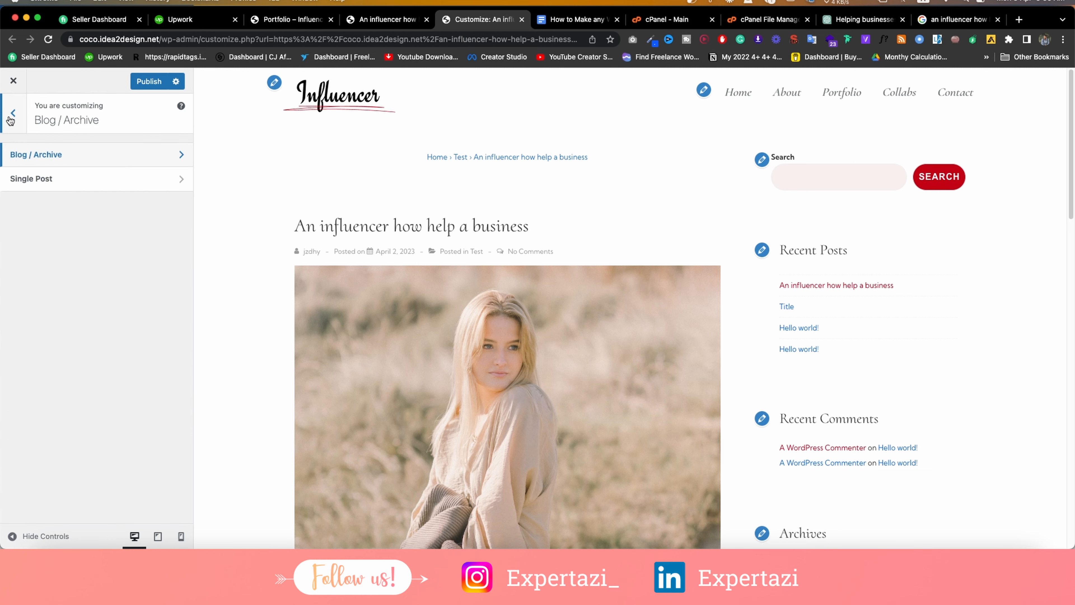
pyautogui.click(284, 19)
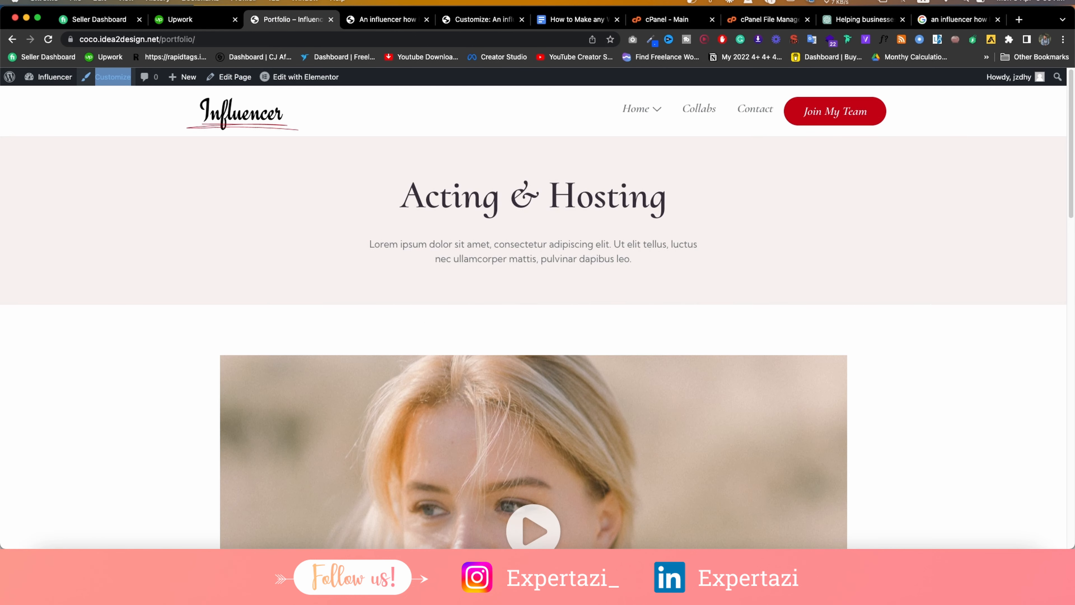
# Open the admin Dashboard and a Pages > Add New editor in new tabs.
pyautogui.moveTo(39, 76)
pyautogui.rightClick(36, 98)
pyautogui.click(51, 104)
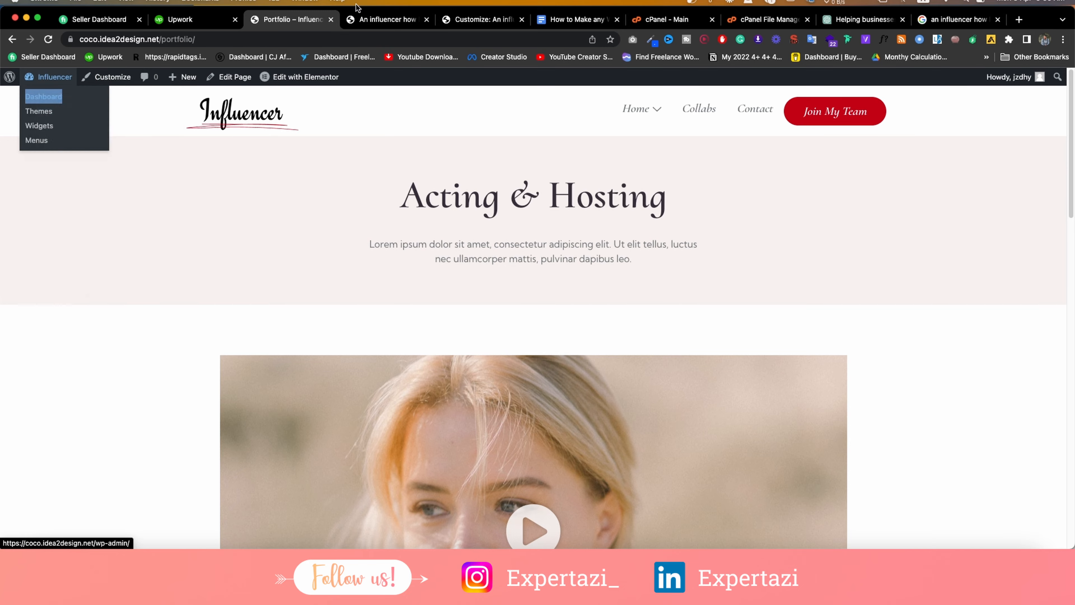
pyautogui.click(355, 19)
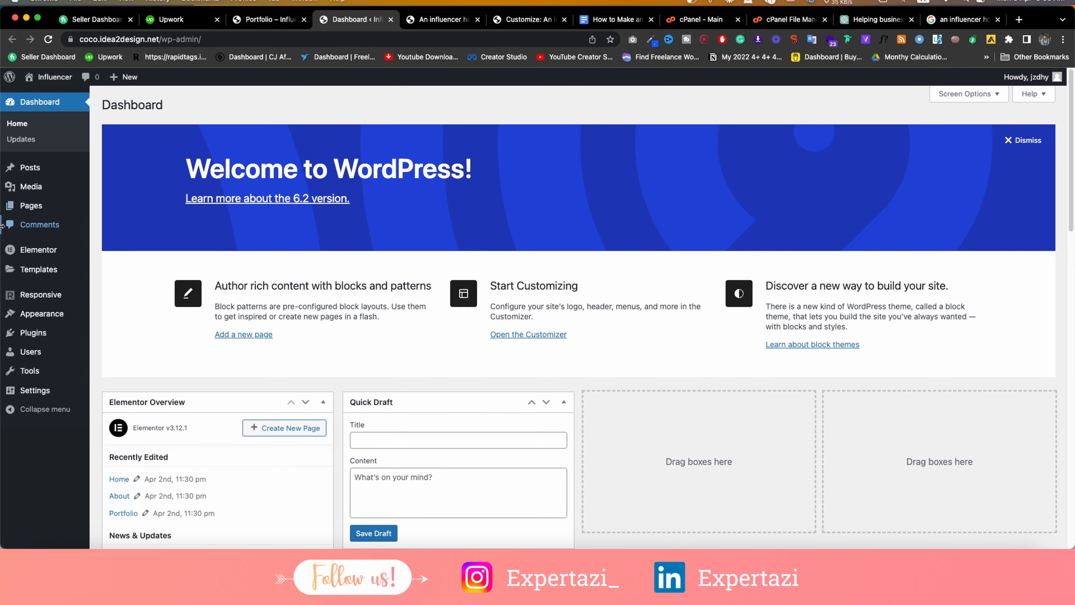
pyautogui.moveTo(46, 207)
pyautogui.rightClick(133, 221)
pyautogui.click(142, 227)
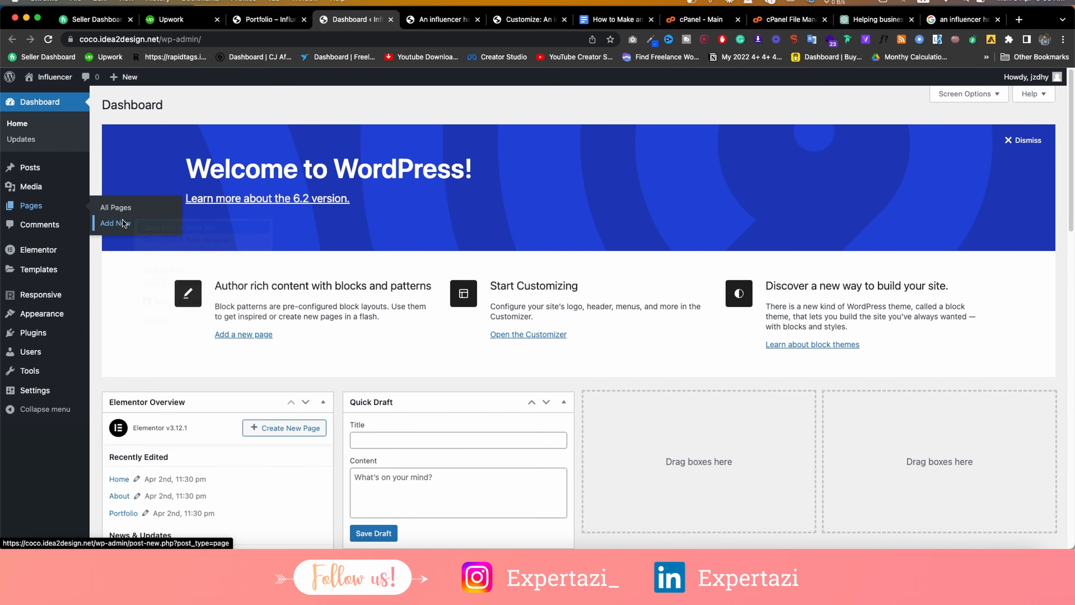
pyautogui.click(406, 19)
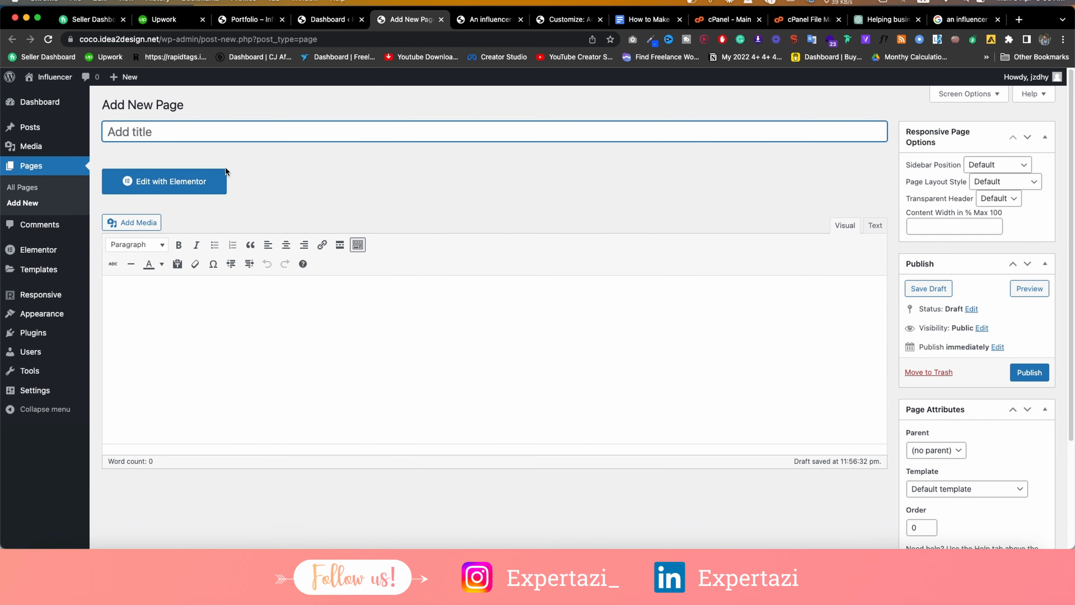
# Title the new page 'Blog', publish it, and return to the Customizer.
pyautogui.write('Blog')
pyautogui.click(1031, 373)
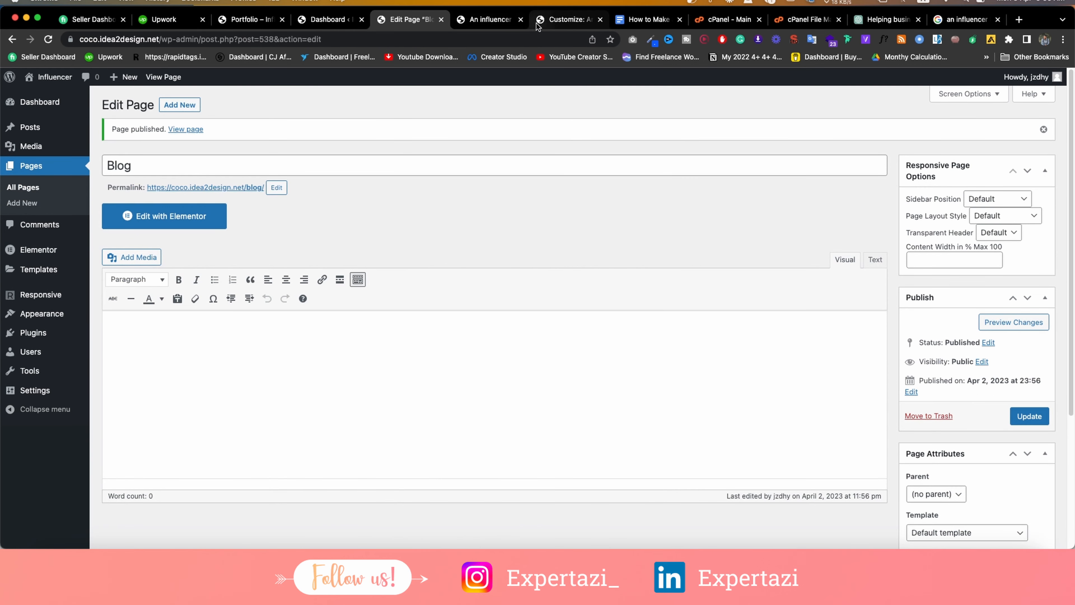
pyautogui.click(546, 20)
pyautogui.click(499, 21)
pyautogui.click(550, 20)
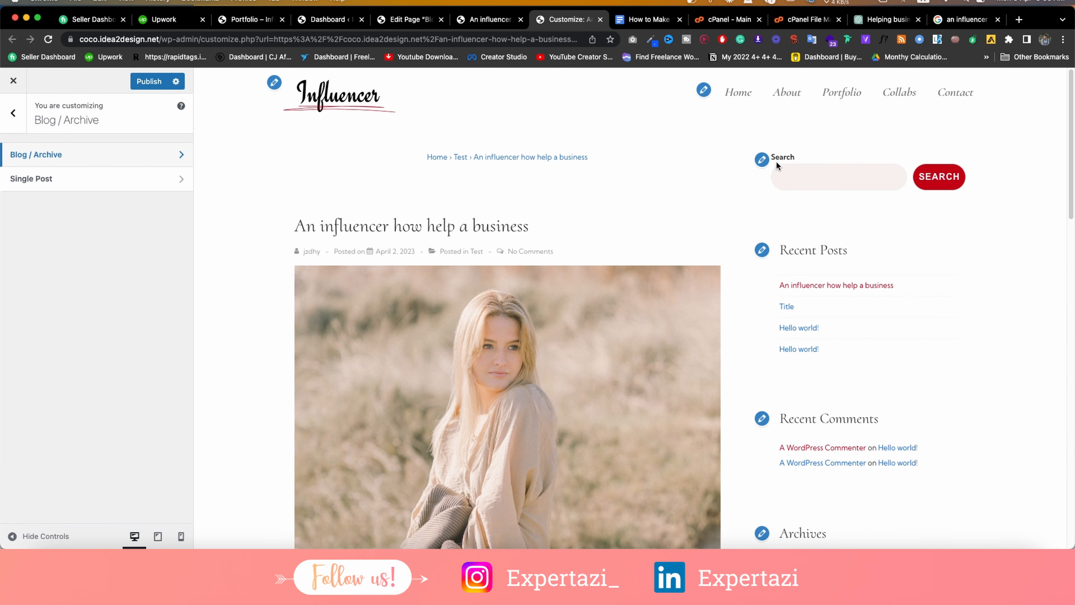
# Reload the Customizer and choose Blog as the posts page in Homepage Settings.
pyautogui.click(48, 40)
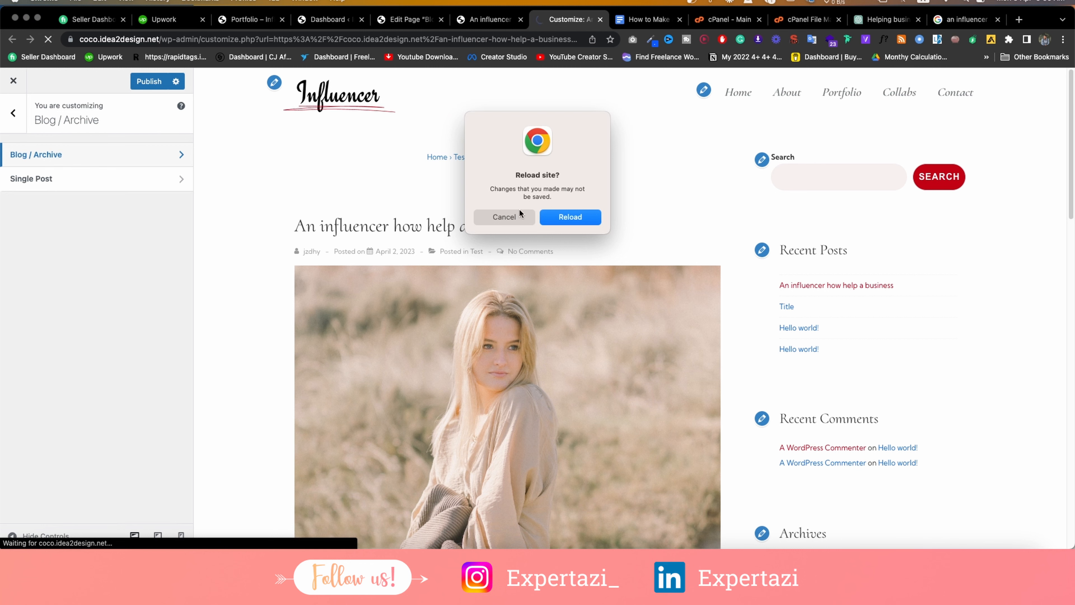
pyautogui.click(584, 218)
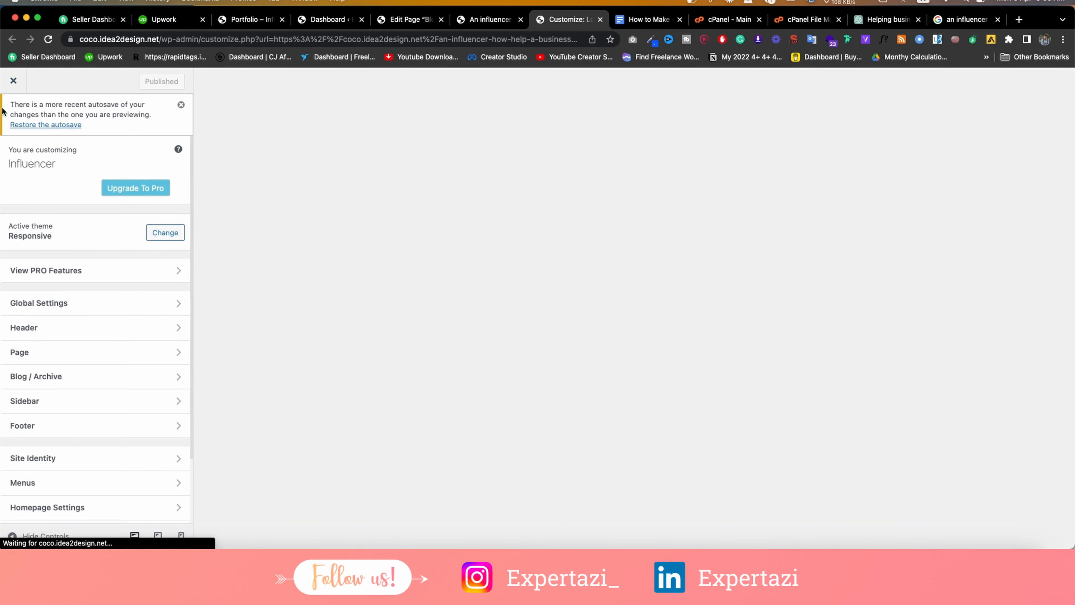
pyautogui.scroll(-2, 68, 413)
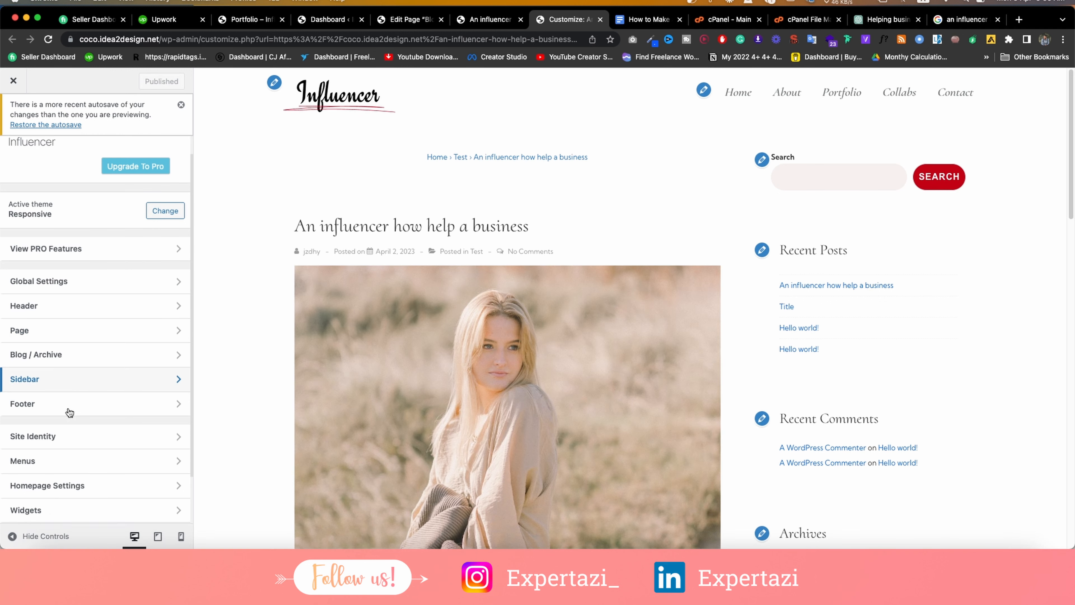
pyautogui.scroll(-2, 69, 442)
pyautogui.click(34, 440)
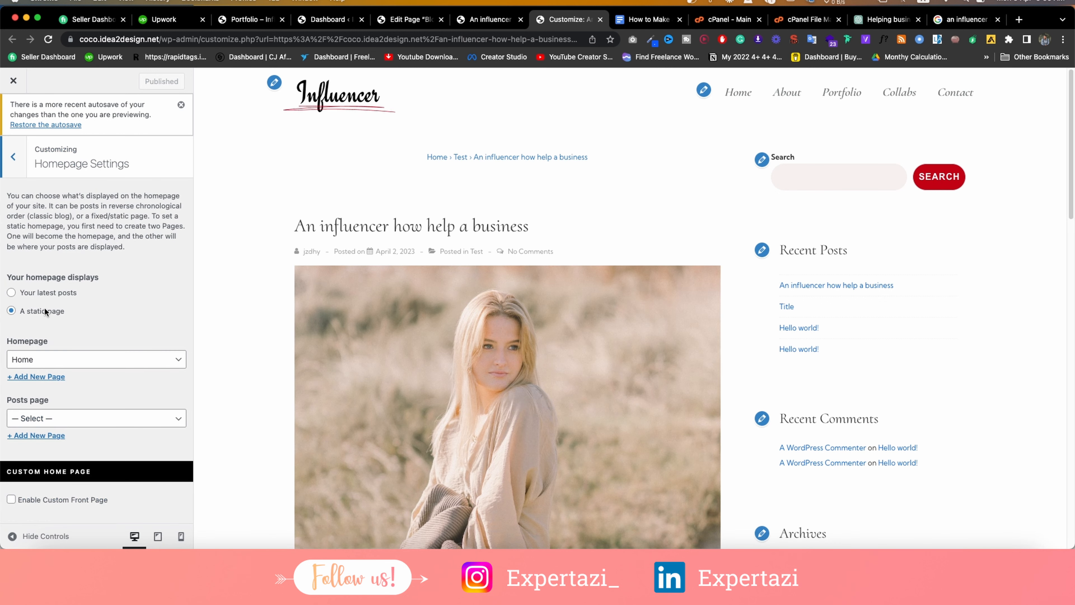
pyautogui.click(68, 417)
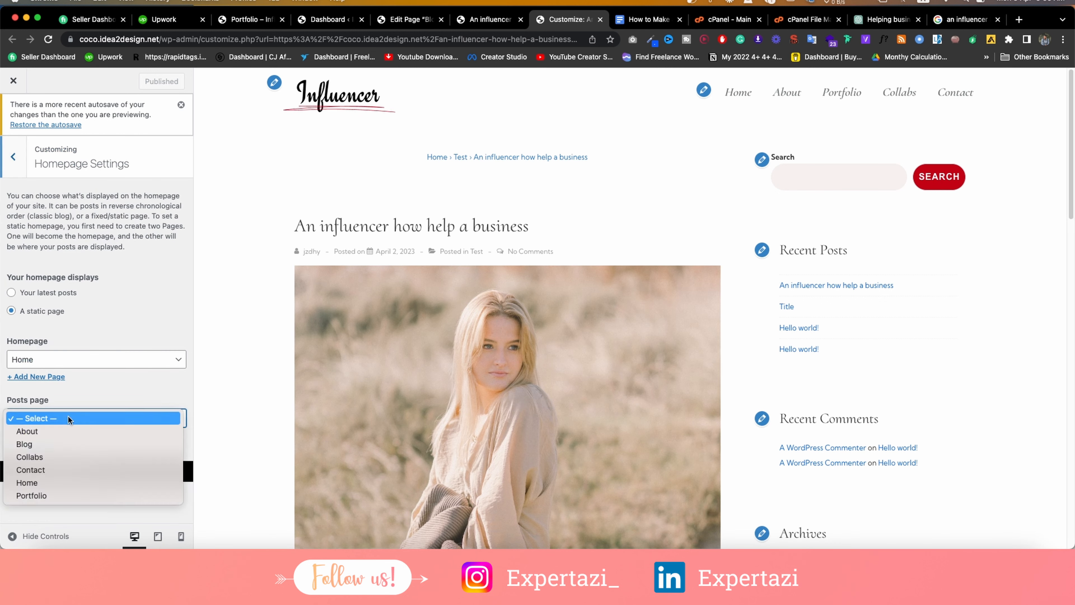
pyautogui.click(58, 443)
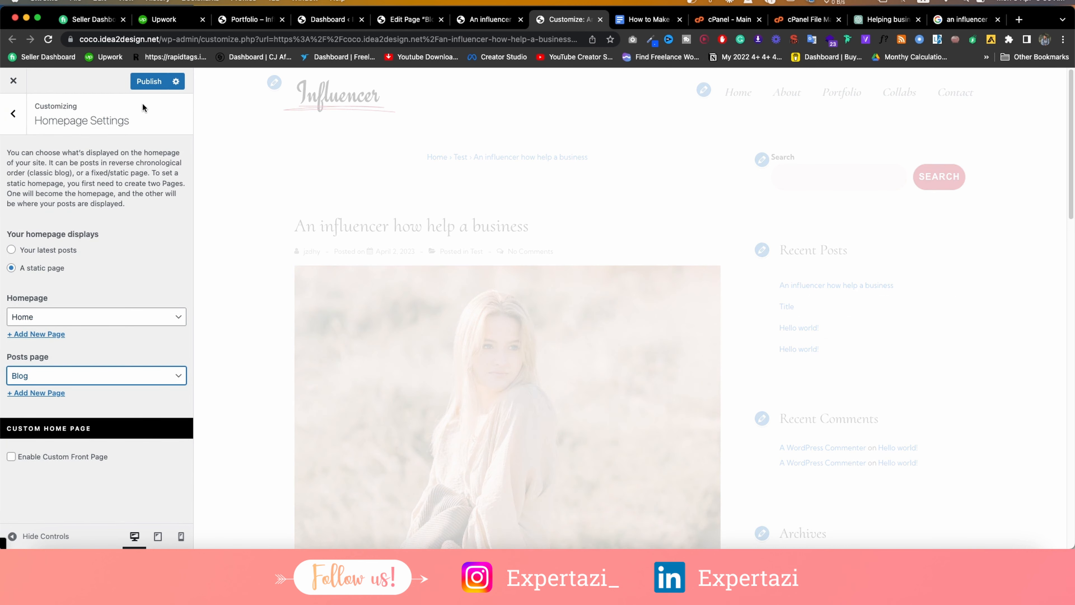
# Publish the homepage settings and open the Blog / Archive page settings.
pyautogui.click(8, 115)
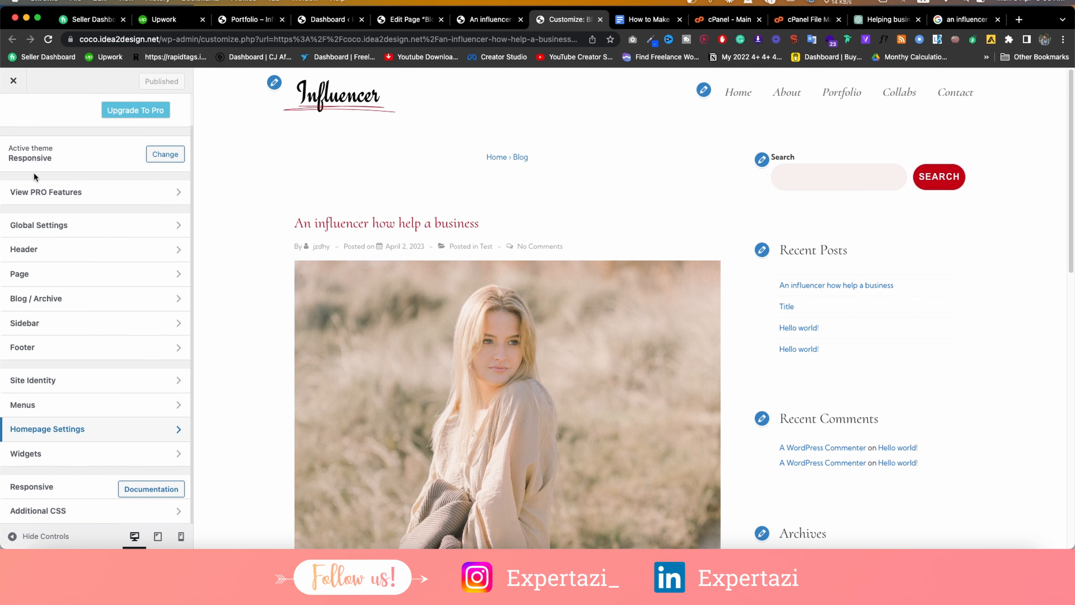
pyautogui.click(55, 297)
pyautogui.click(74, 156)
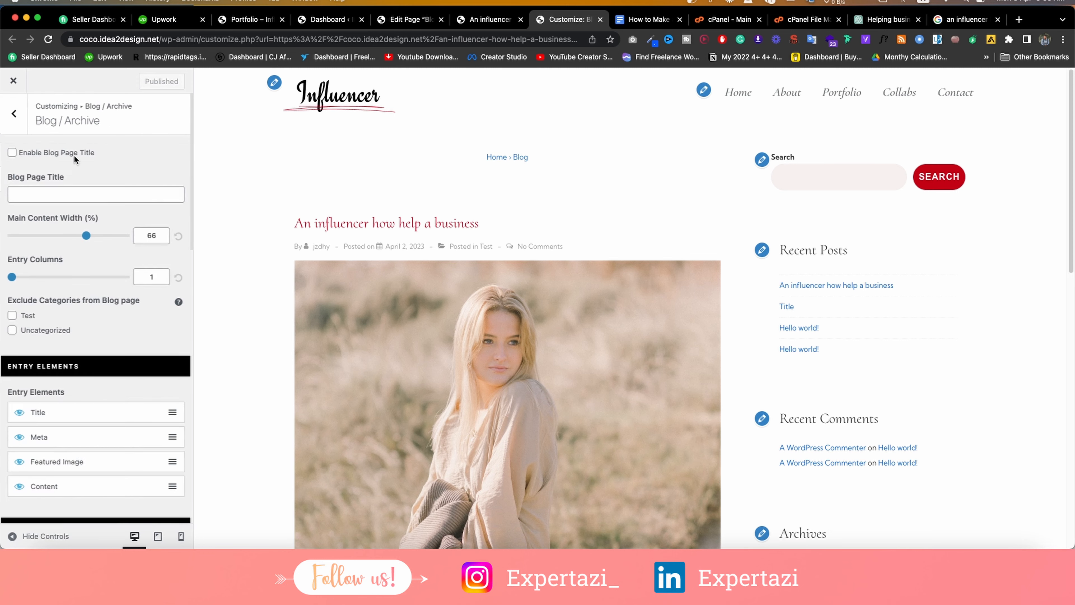
# Load the live /blog page and open the Customizer's Blog / Archive settings alongside it.
pyautogui.click(14, 115)
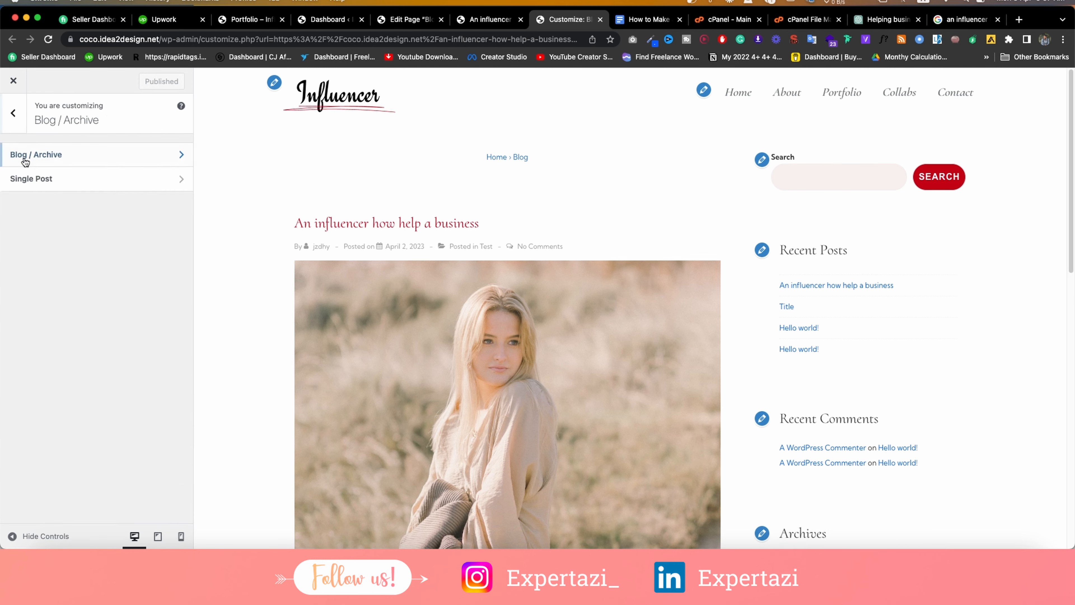
pyautogui.click(504, 21)
pyautogui.moveTo(180, 37); pyautogui.dragTo(375, 51)
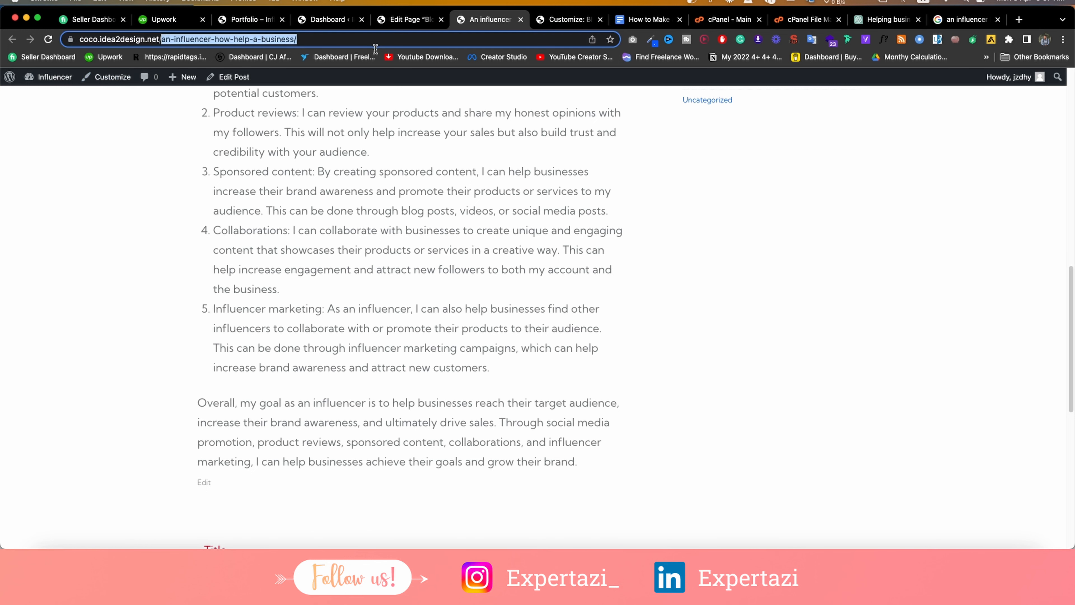
pyautogui.write('blog')
pyautogui.press('Return')
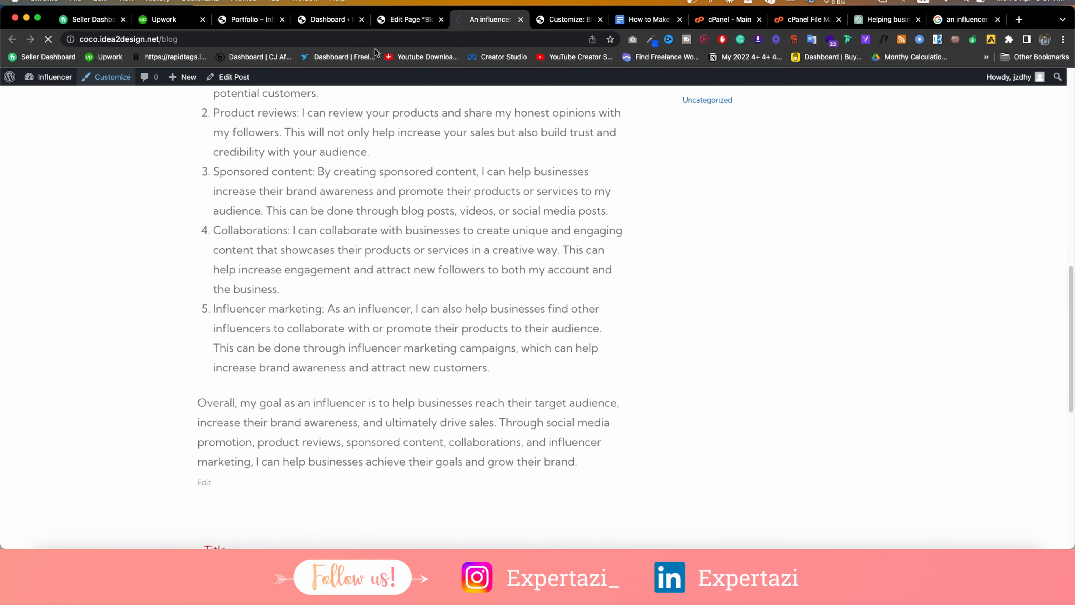
pyautogui.scroll(-10, 418, 242)
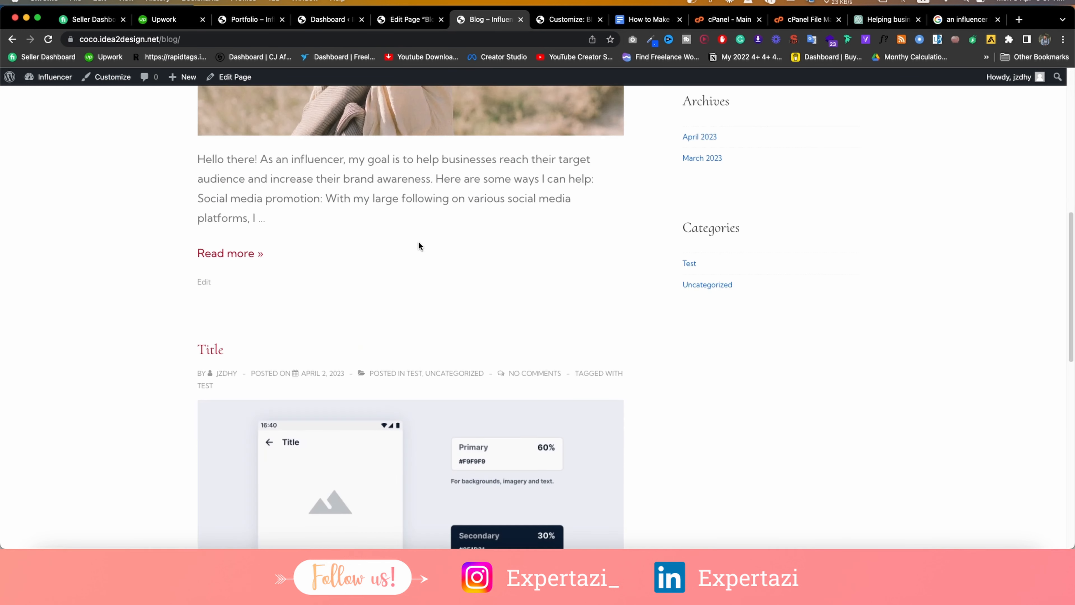
pyautogui.scroll(10, 417, 238)
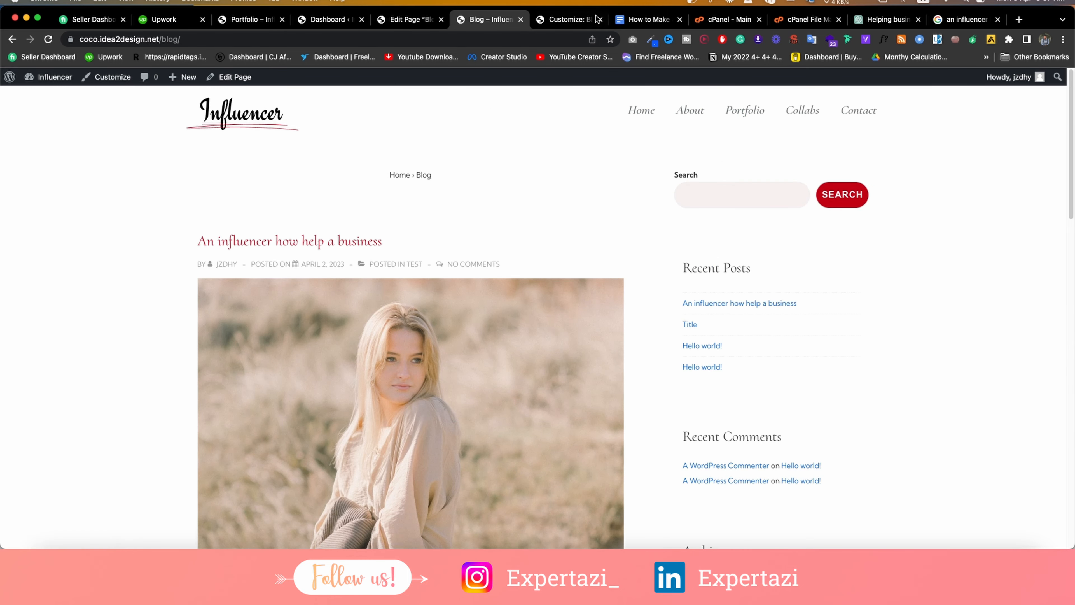
pyautogui.click(569, 19)
pyautogui.click(48, 159)
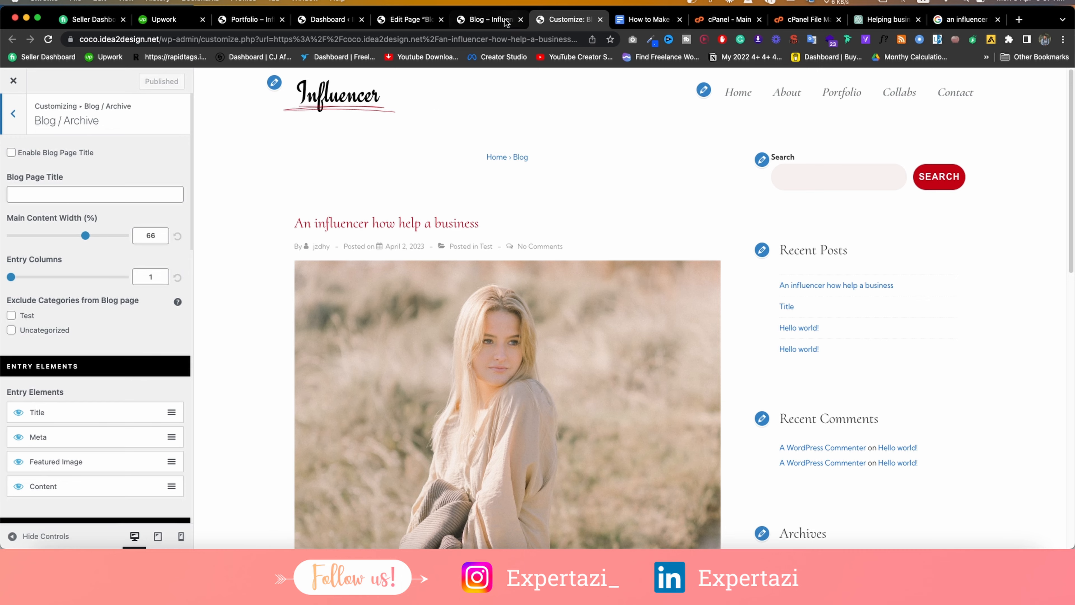
pyautogui.click(491, 19)
pyautogui.hotkey('ctrl', 'Tab')
# Set the blog page title to 'This', enable showing it, and publish.
pyautogui.click(46, 188)
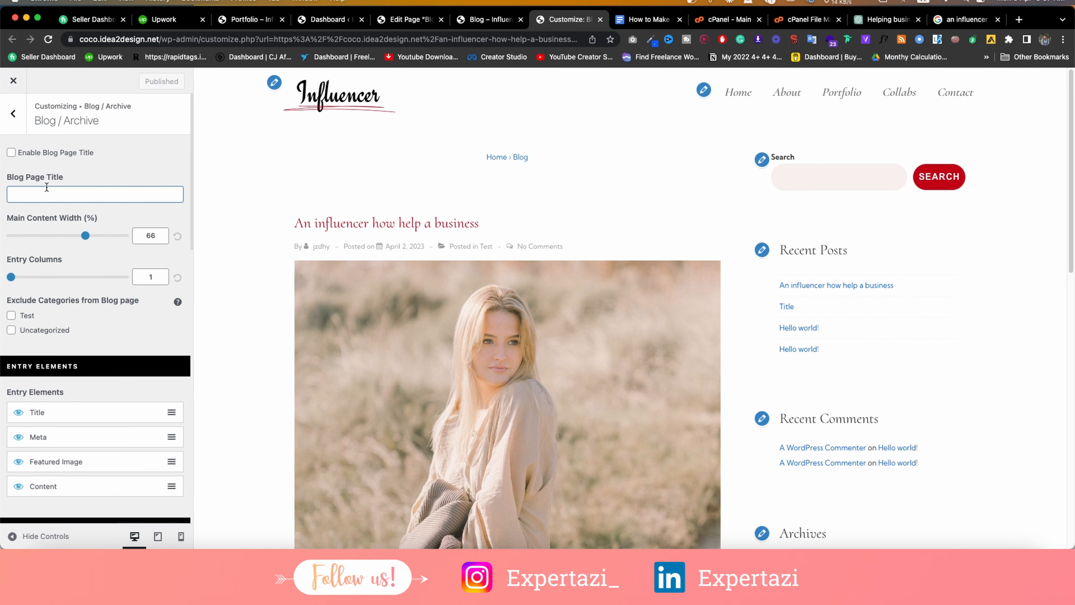
pyautogui.write('This')
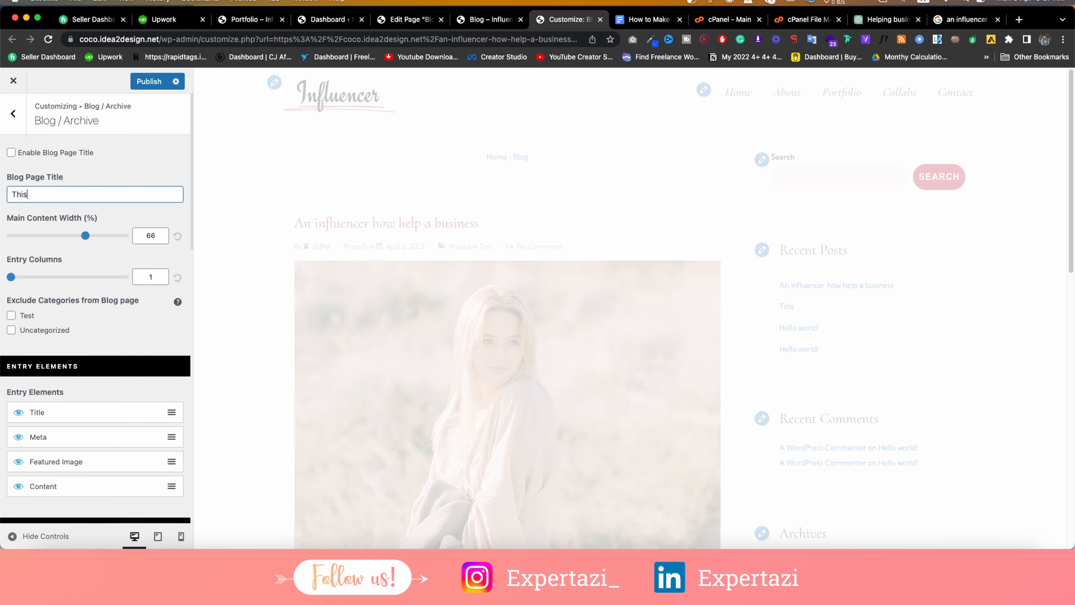
pyautogui.scroll(-2, 46, 187)
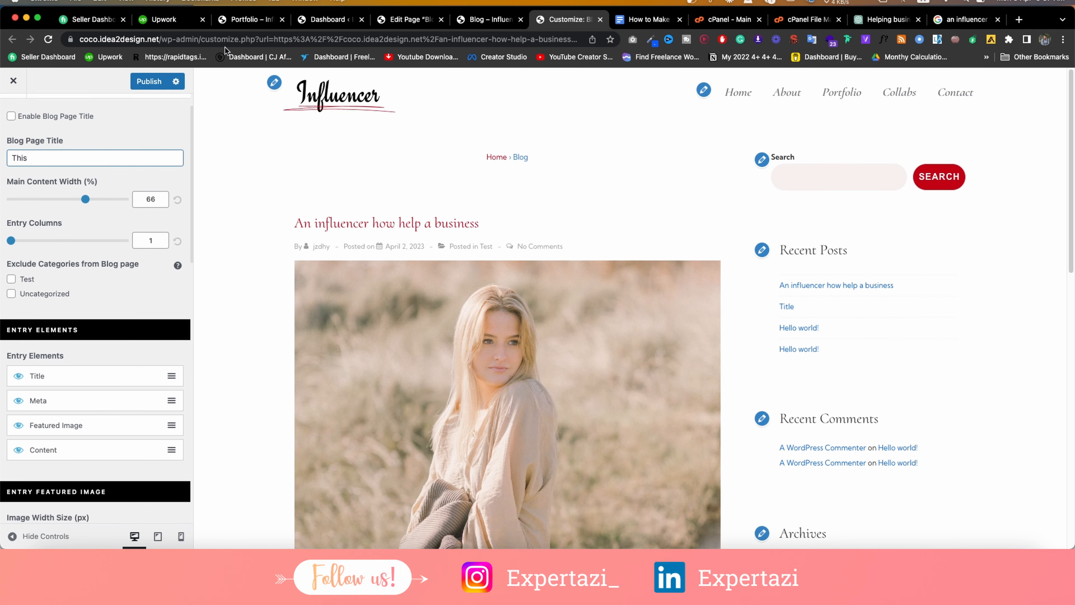
pyautogui.click(11, 153)
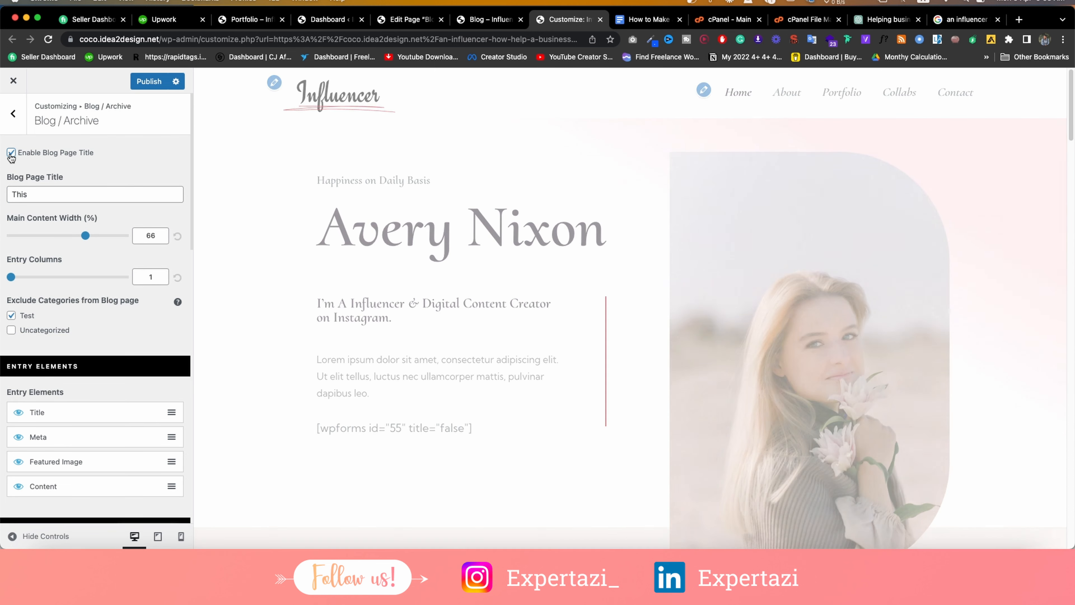
pyautogui.click(146, 81)
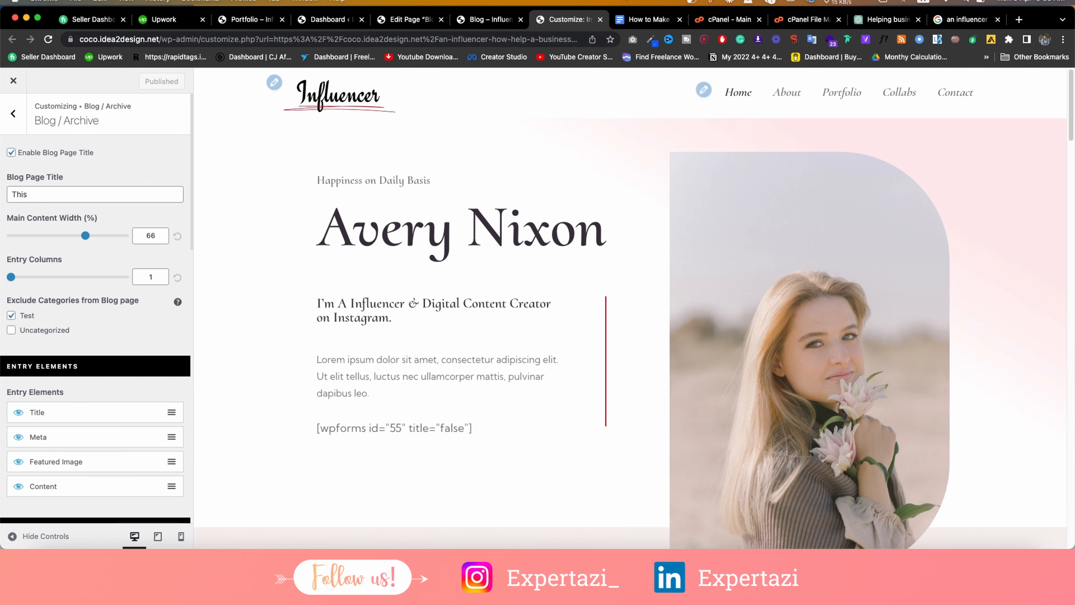
# Reload the live blog page to confirm the title 'This' appears.
pyautogui.click(471, 25)
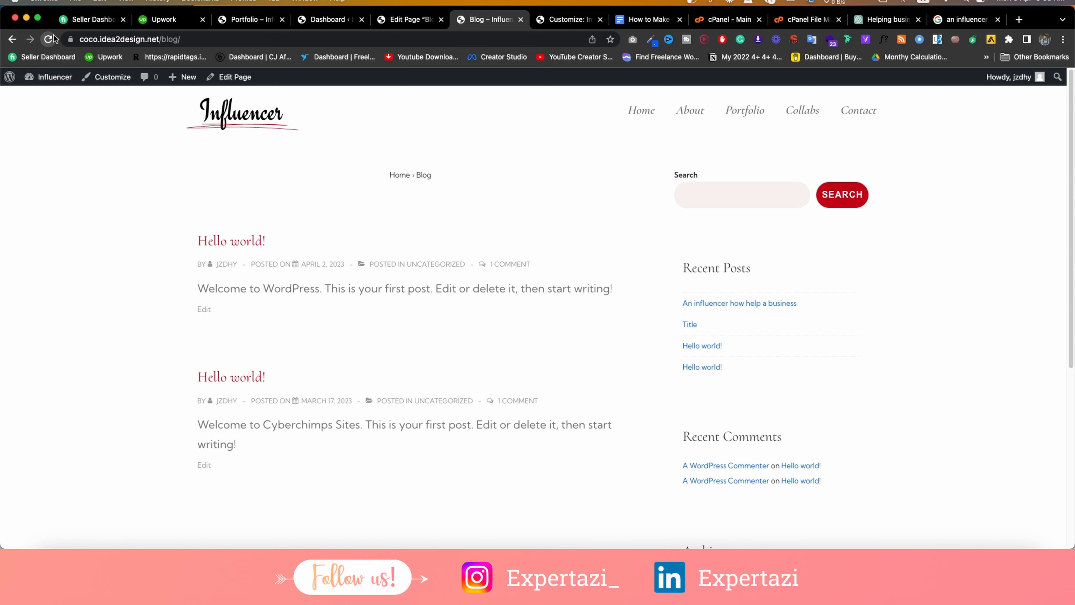
pyautogui.click(48, 39)
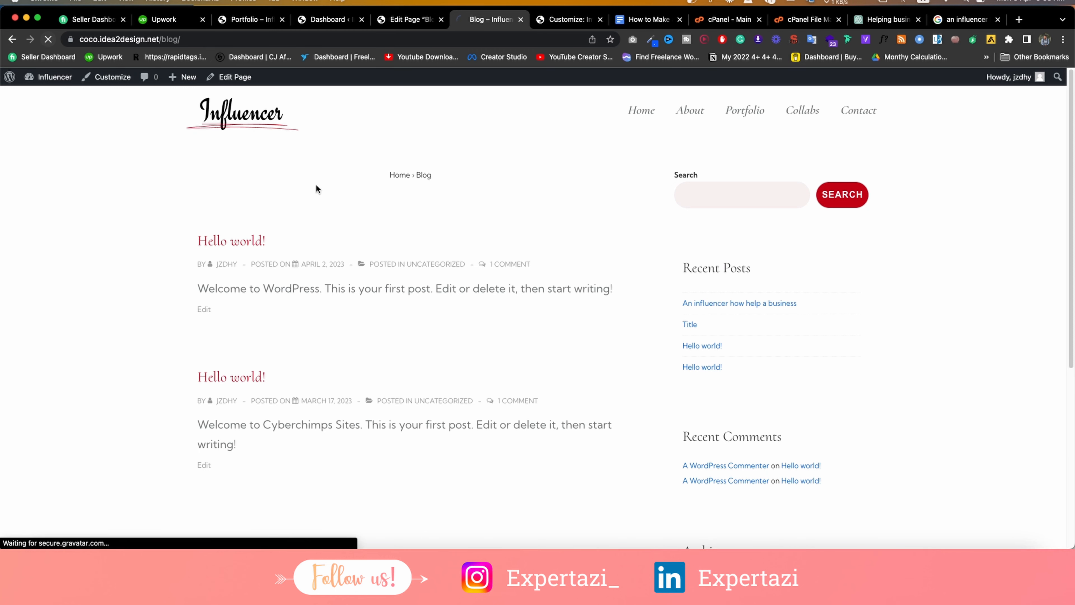
pyautogui.tripleClick(473, 205)
pyautogui.click(566, 22)
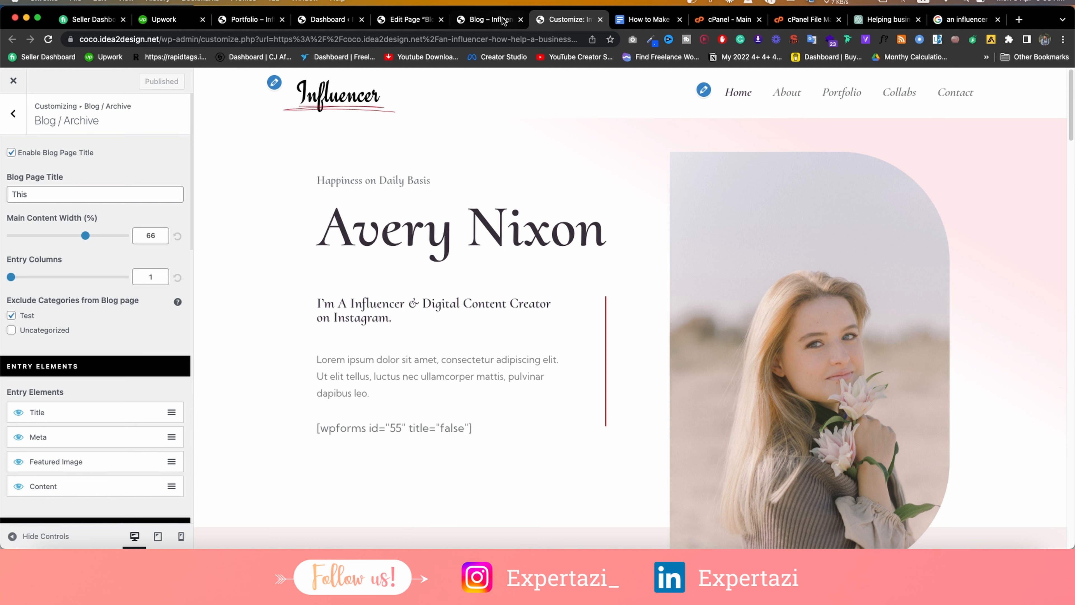
pyautogui.click(487, 20)
pyautogui.scroll(-5, 429, 298)
pyautogui.scroll(5, 419, 258)
pyautogui.scroll(-1, 390, 214)
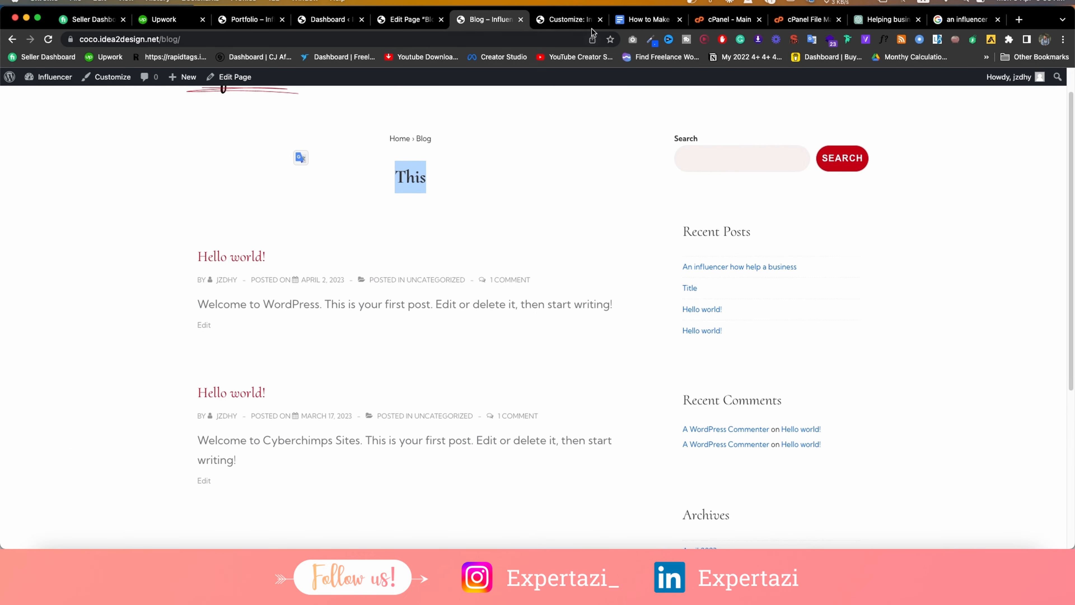
pyautogui.click(581, 25)
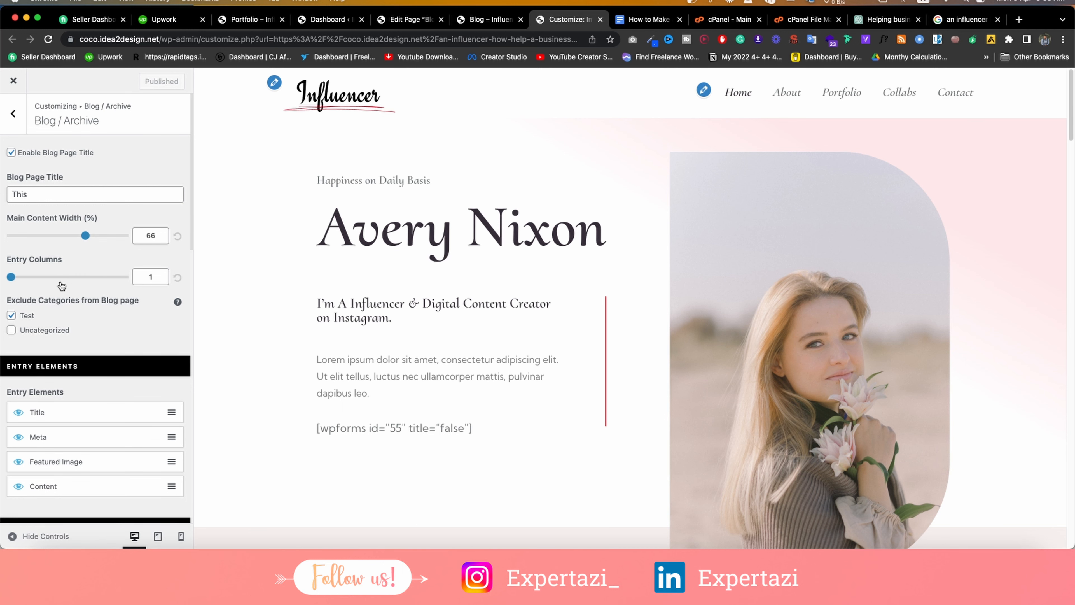
# Stop excluding the Test category from the blog and publish the change.
pyautogui.click(14, 316)
pyautogui.scroll(-5, 31, 320)
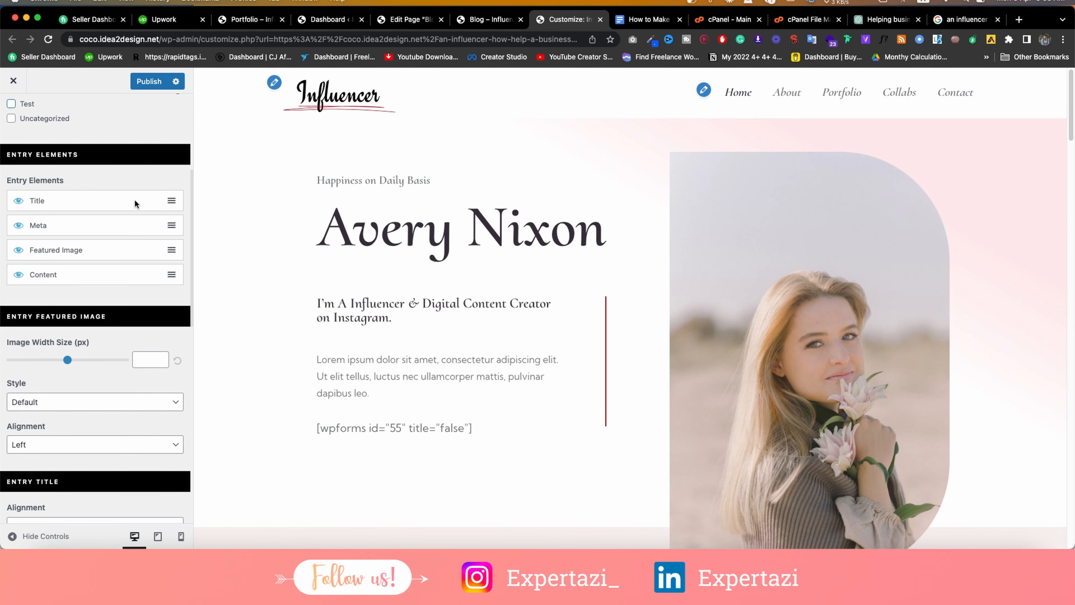
pyautogui.click(512, 18)
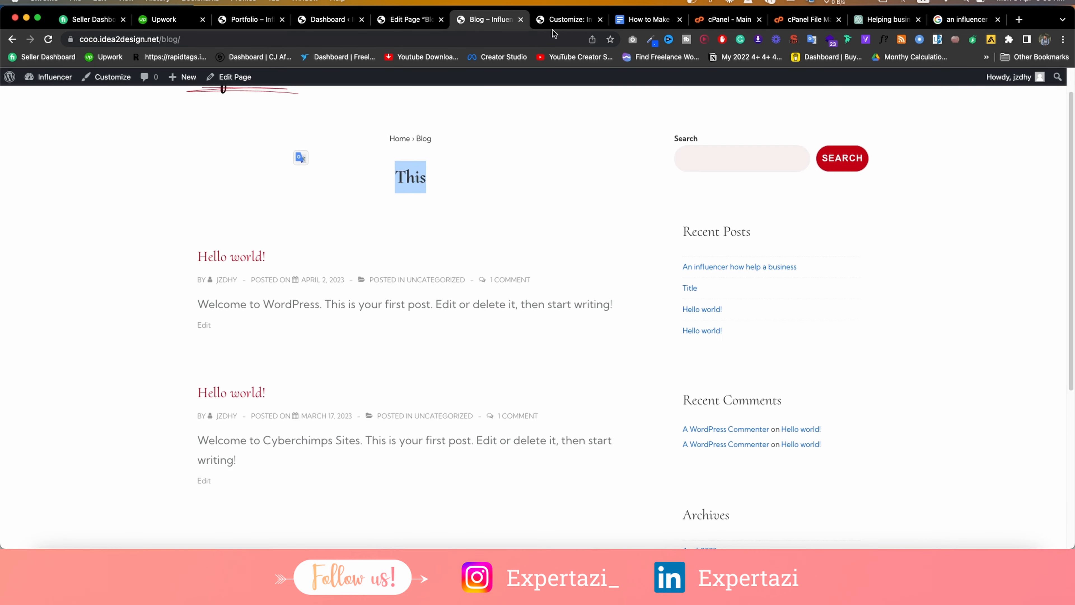
pyautogui.click(559, 19)
pyautogui.click(135, 83)
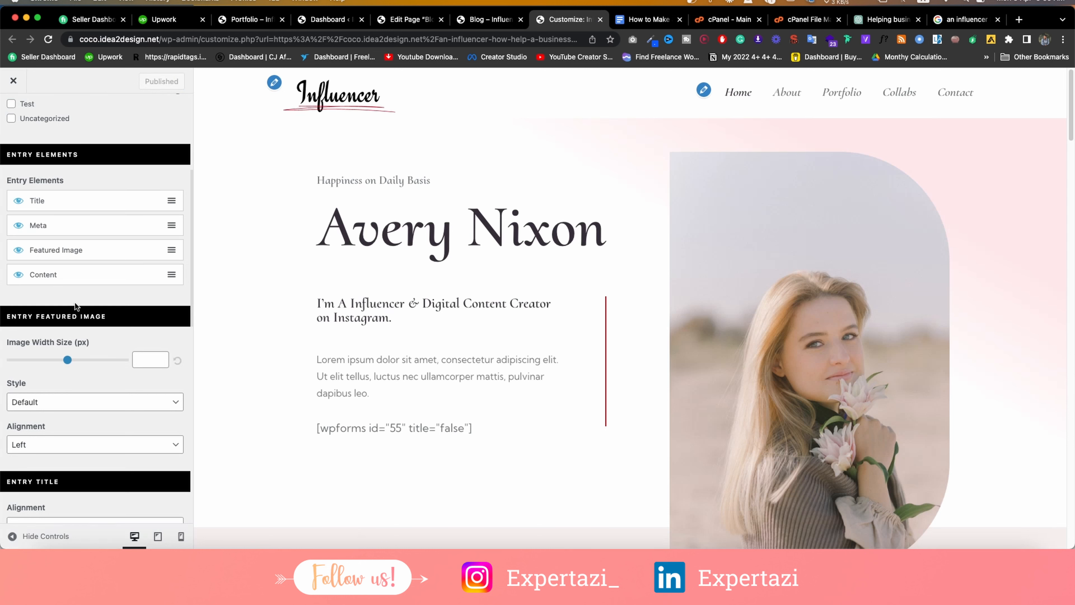
# Return to the main Customizer sections and open the Sidebar settings.
pyautogui.scroll(-5, 84, 288)
pyautogui.scroll(10, 86, 287)
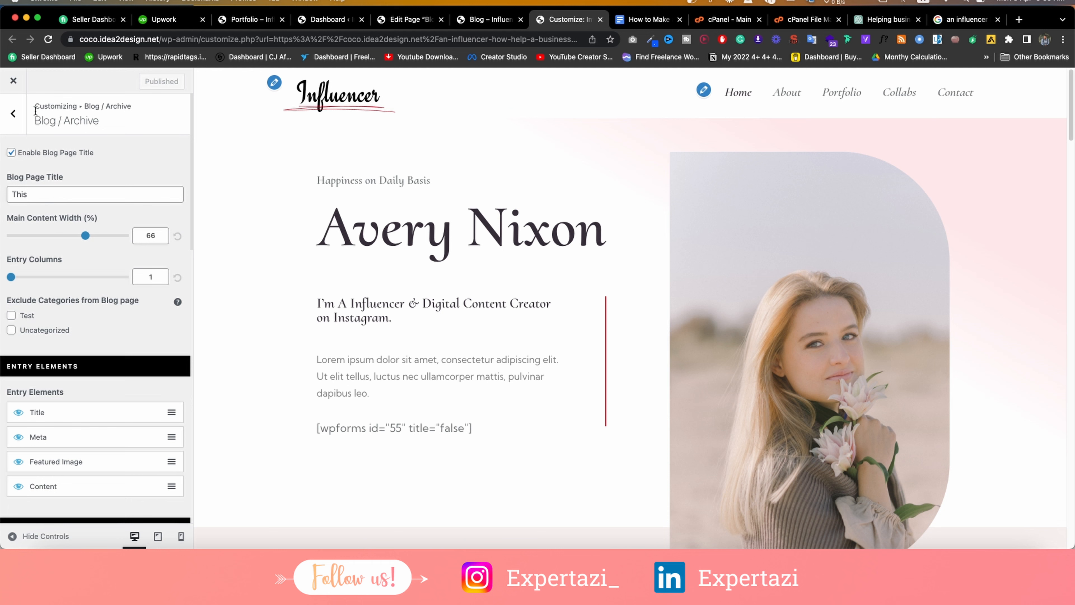
pyautogui.click(17, 119)
pyautogui.click(54, 324)
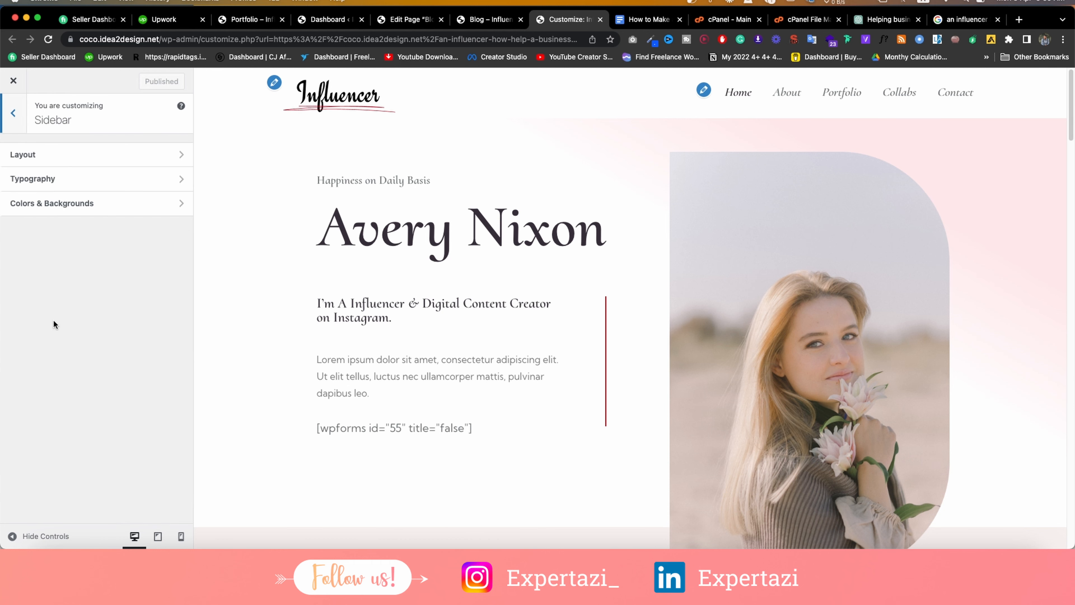
# After checking the blog sidebar, keep the page sidebar positioned on the right.
pyautogui.click(498, 22)
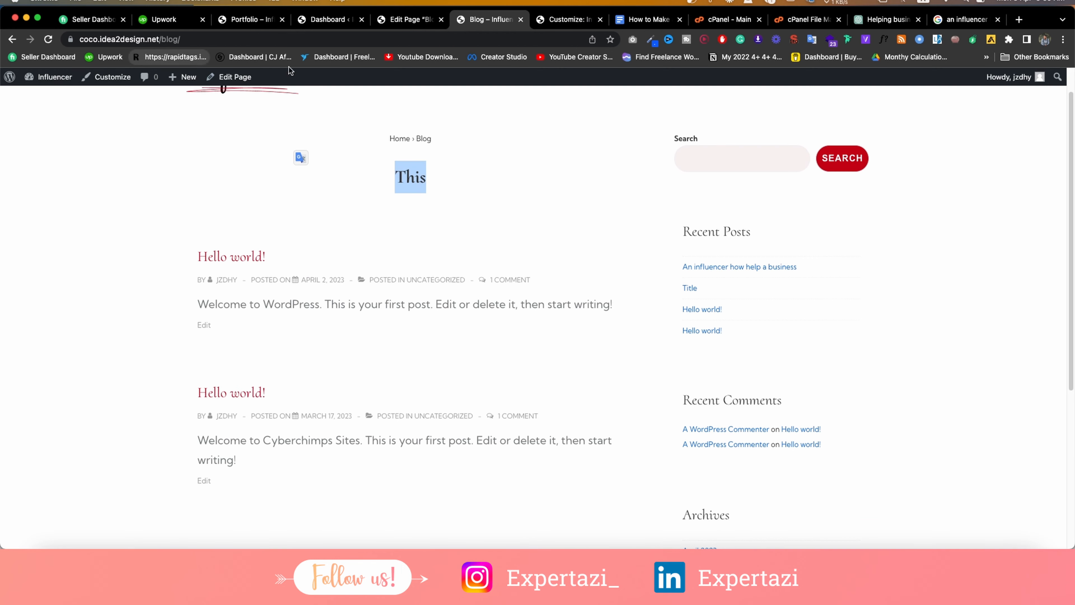
pyautogui.click(567, 19)
pyautogui.click(162, 157)
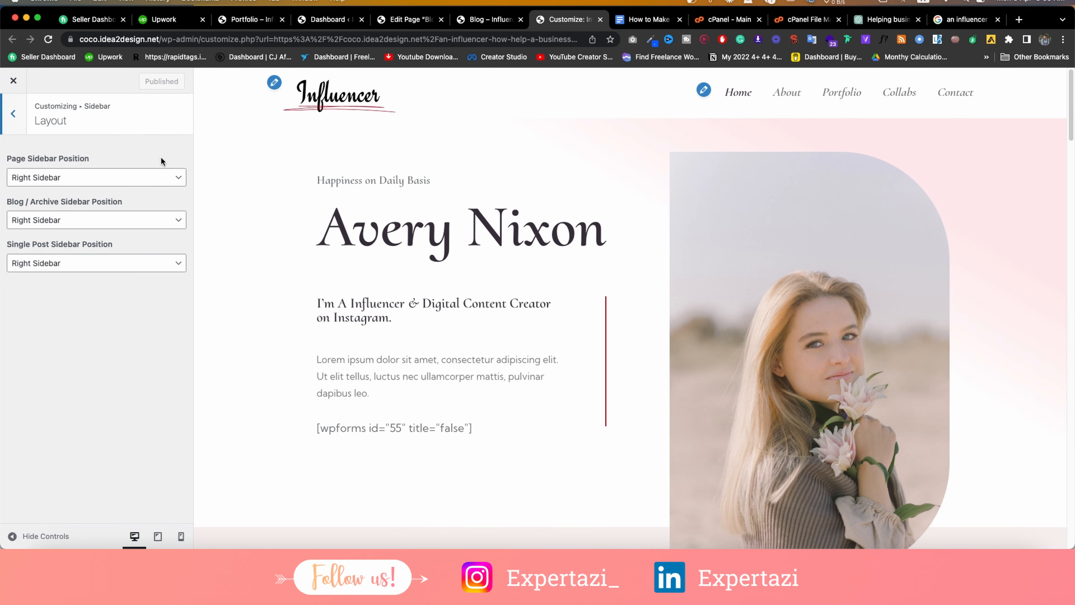
pyautogui.click(58, 182)
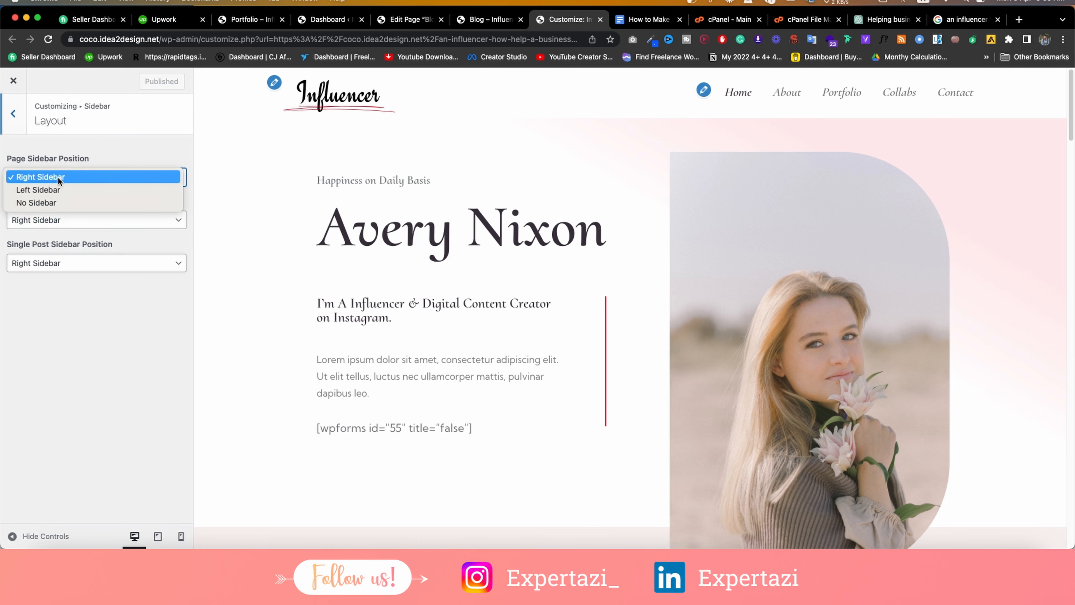
pyautogui.click(85, 163)
# Reload the live blog page and open the 'An influencer how help a business' post to check the sidebar.
pyautogui.click(479, 23)
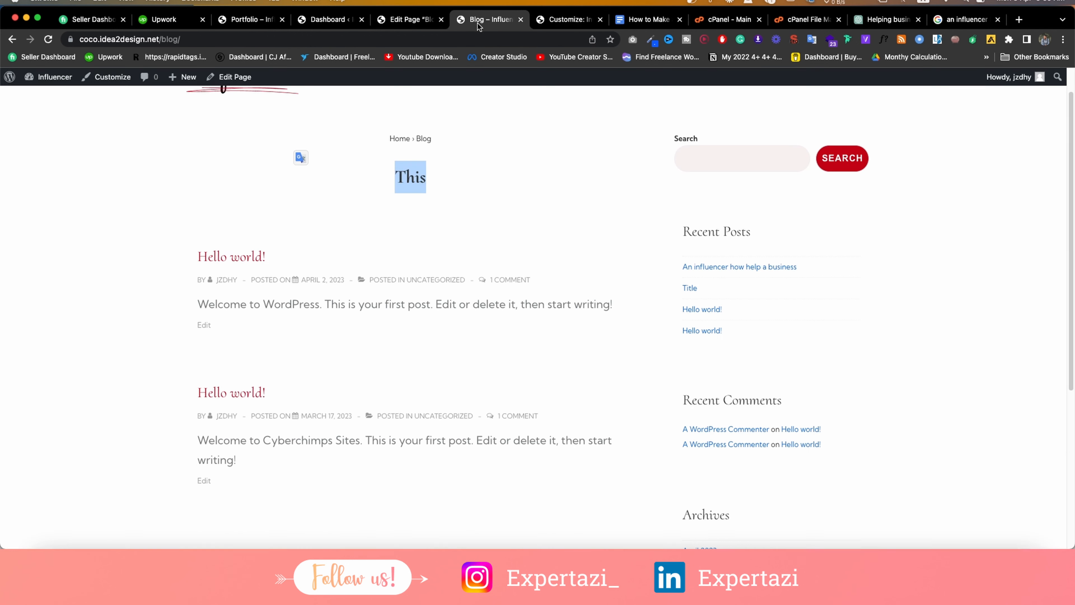
pyautogui.click(48, 39)
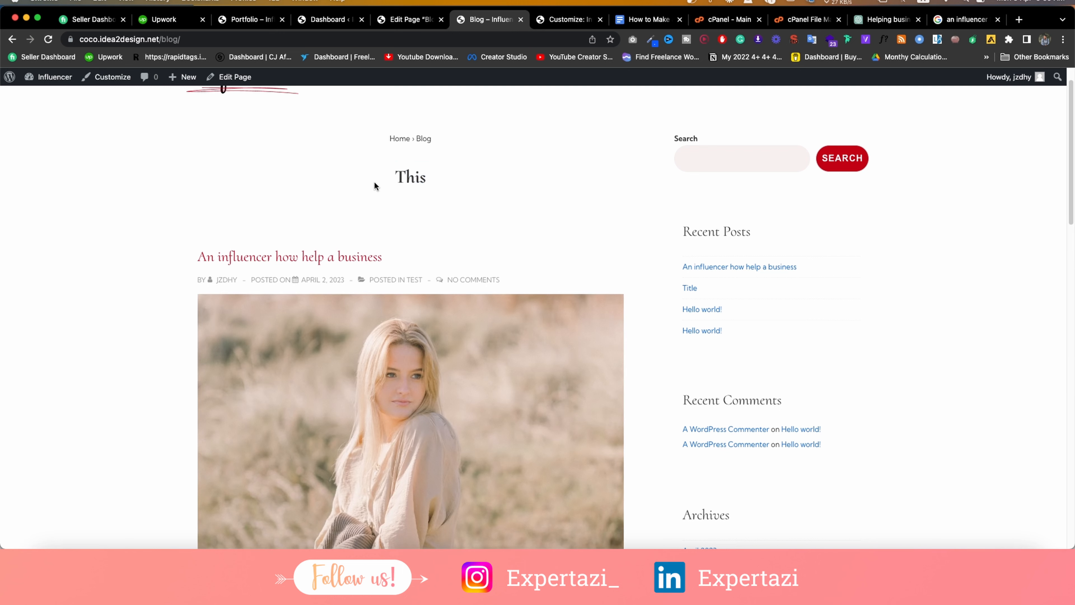
pyautogui.click(362, 257)
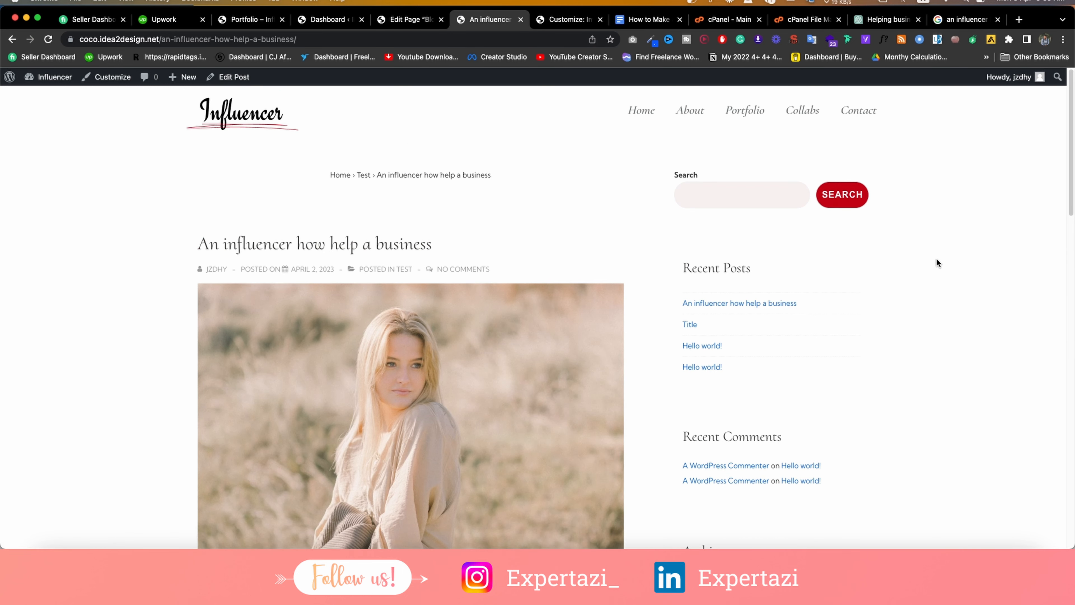
pyautogui.click(567, 19)
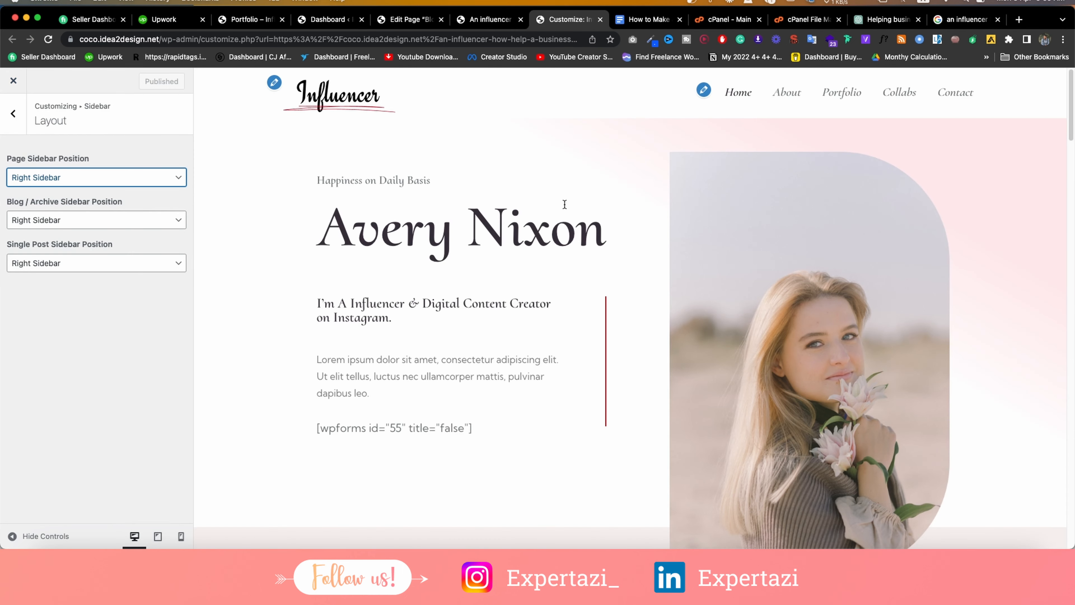
# Review the Sidebar Typography and Colors & Backgrounds settings, then return to the main sections.
pyautogui.click(12, 113)
pyautogui.click(21, 178)
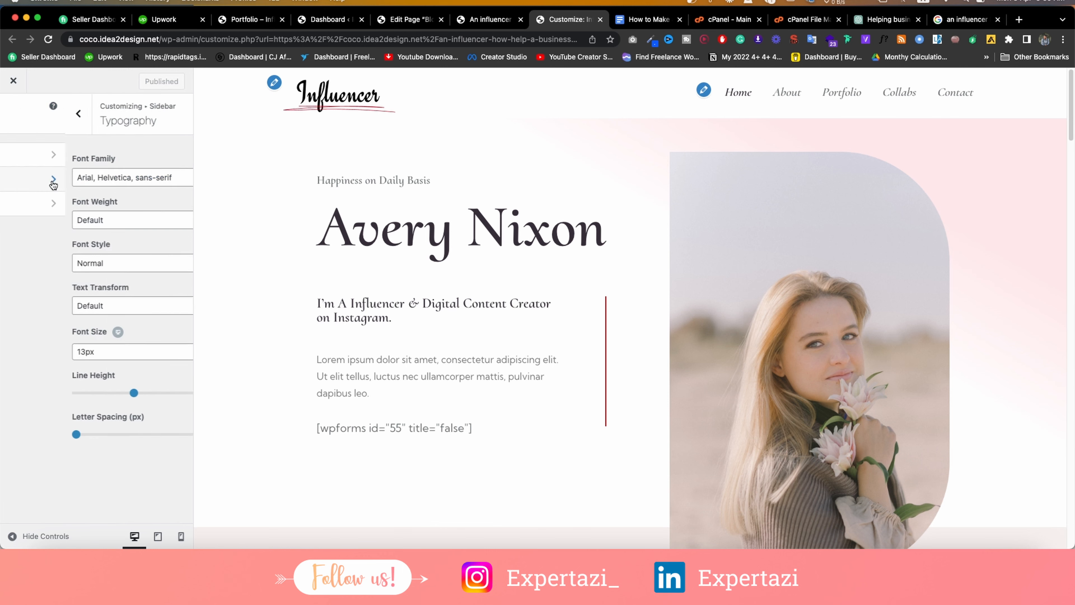
pyautogui.click(3, 115)
pyautogui.click(54, 204)
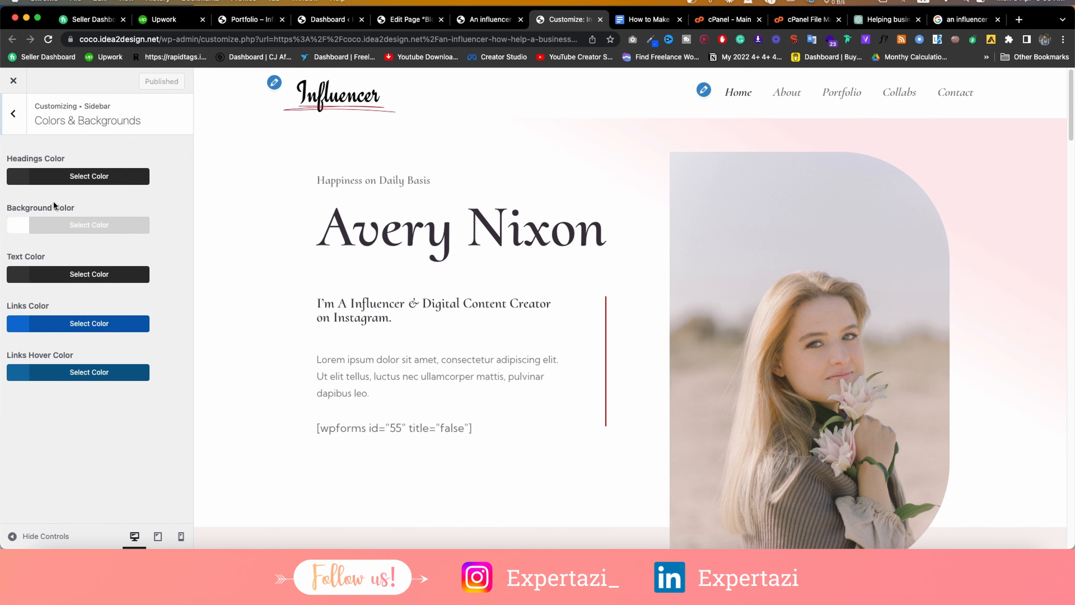
pyautogui.click(12, 113)
pyautogui.click(13, 113)
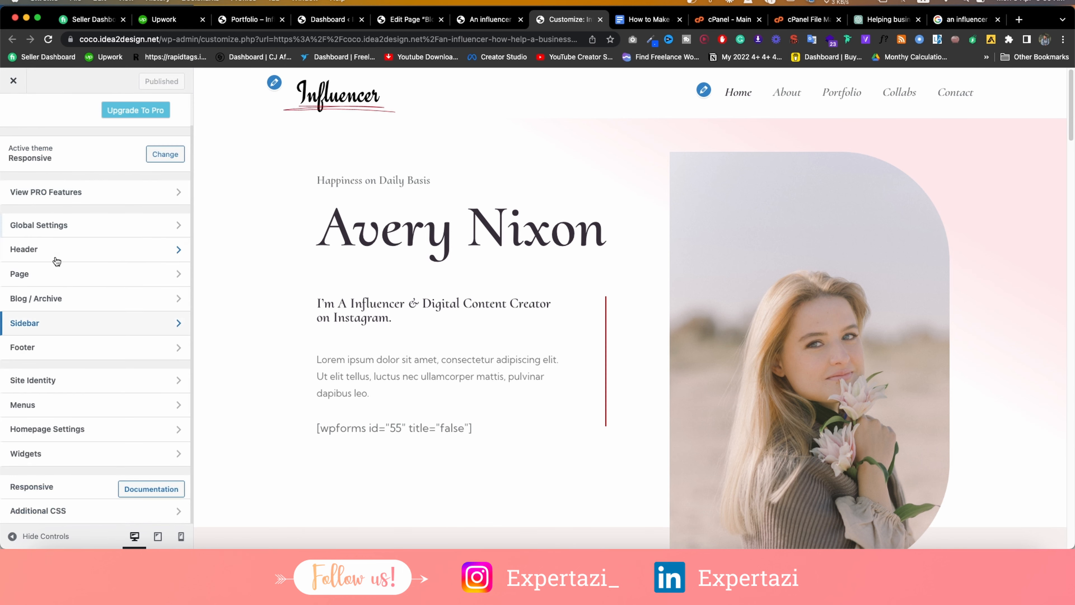
pyautogui.click(40, 349)
# In Footer Layout, toggle Hide Copyright Icon & Year on and back off.
pyautogui.scroll(-15, 652, 351)
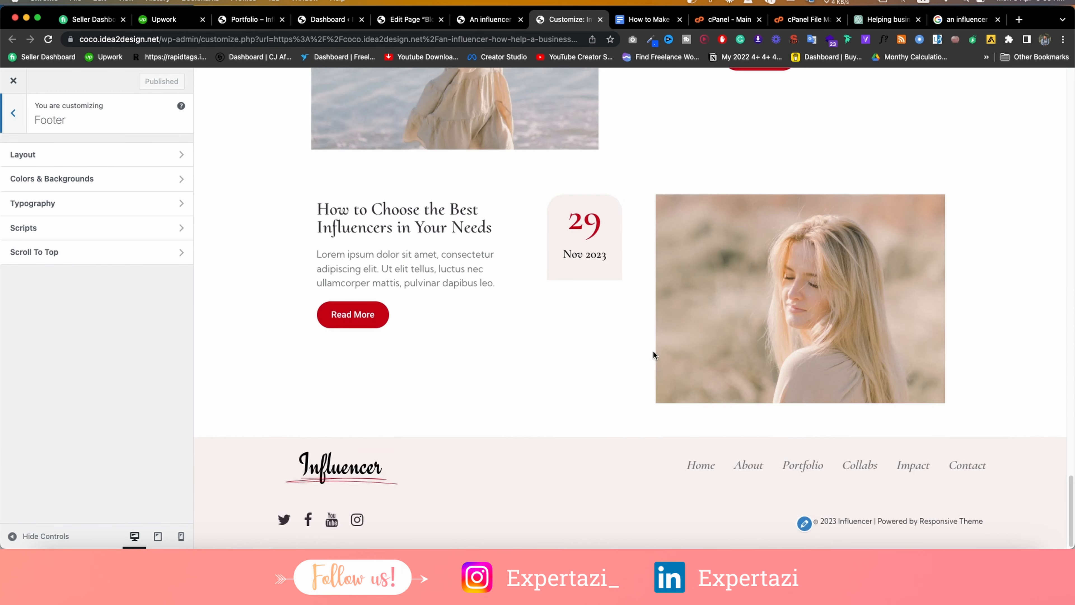
pyautogui.click(38, 153)
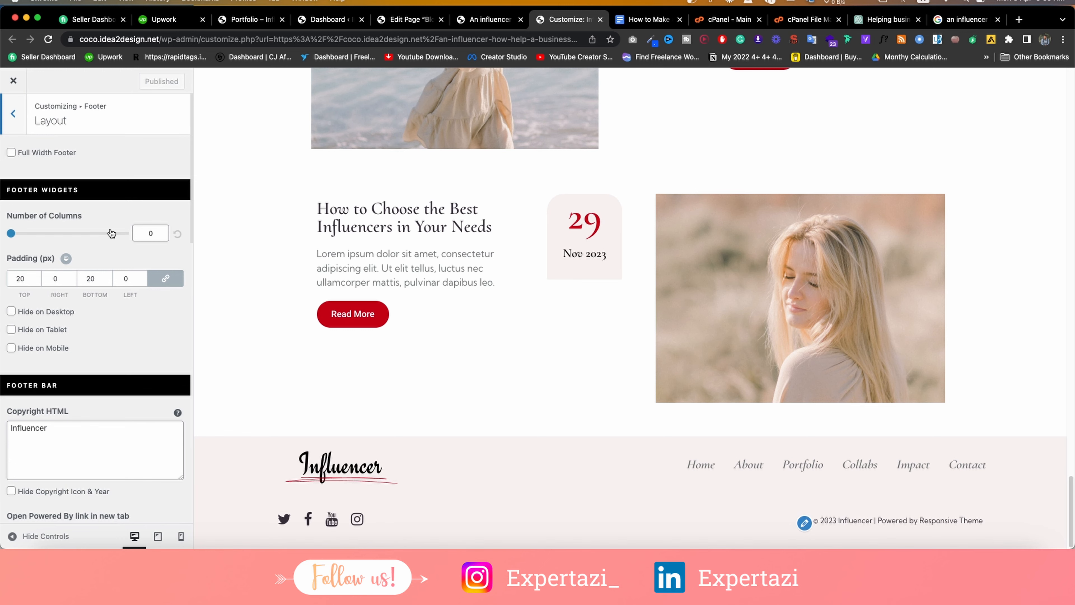
pyautogui.scroll(-4, 112, 233)
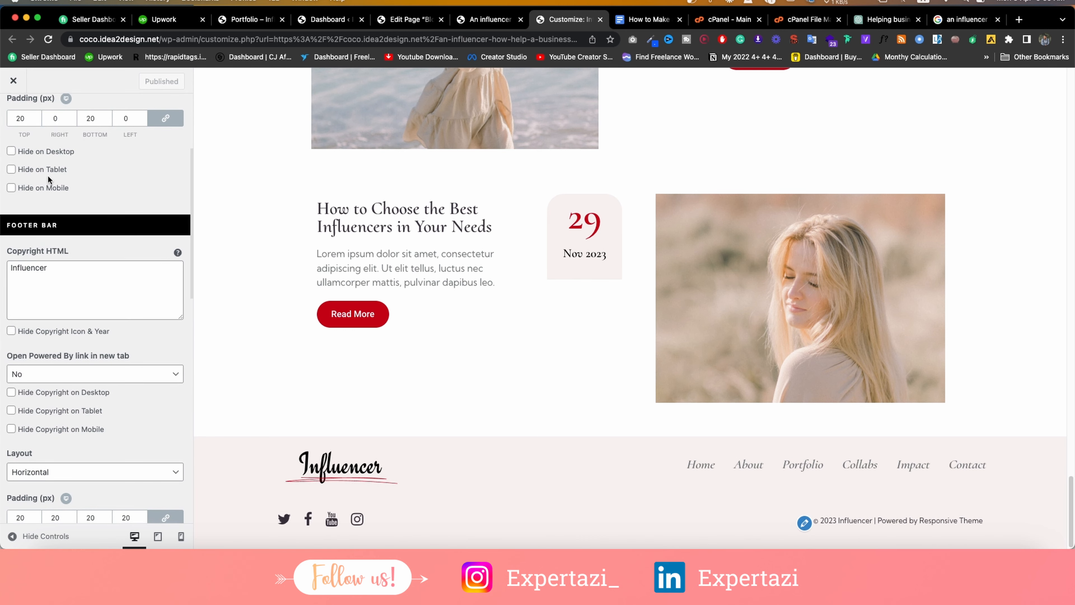
pyautogui.scroll(-3, 48, 175)
pyautogui.doubleClick(102, 176)
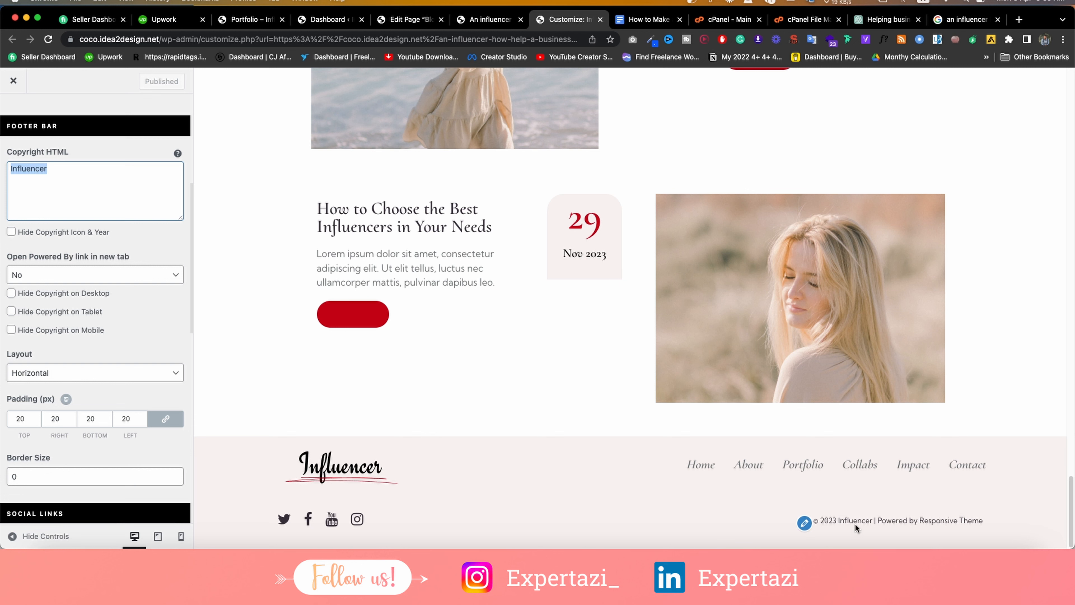
pyautogui.click(11, 233)
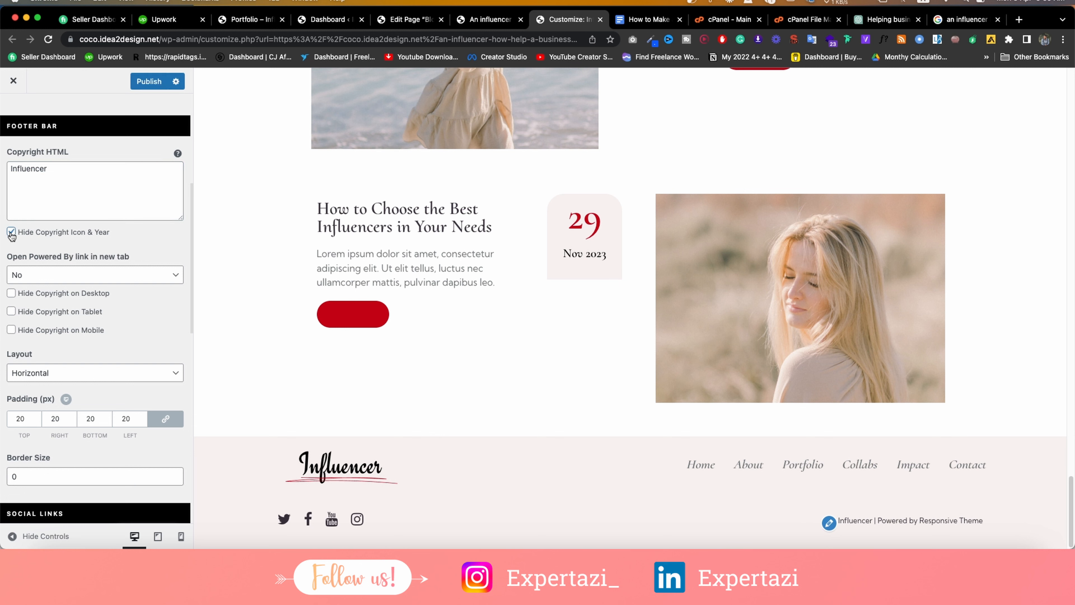
pyautogui.click(11, 232)
pyautogui.scroll(-15, 41, 309)
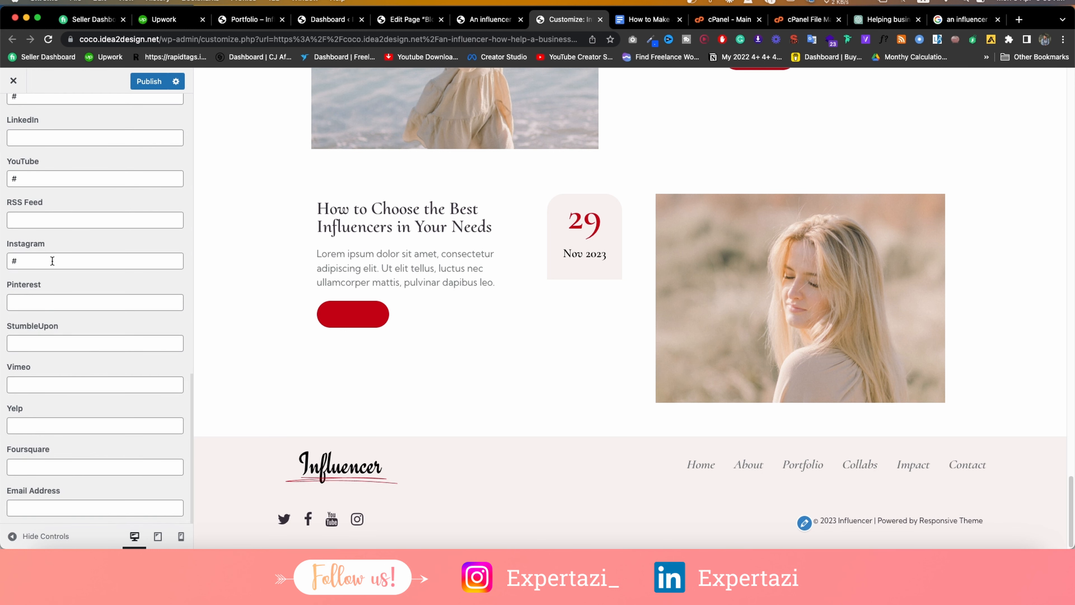
pyautogui.scroll(5, 53, 248)
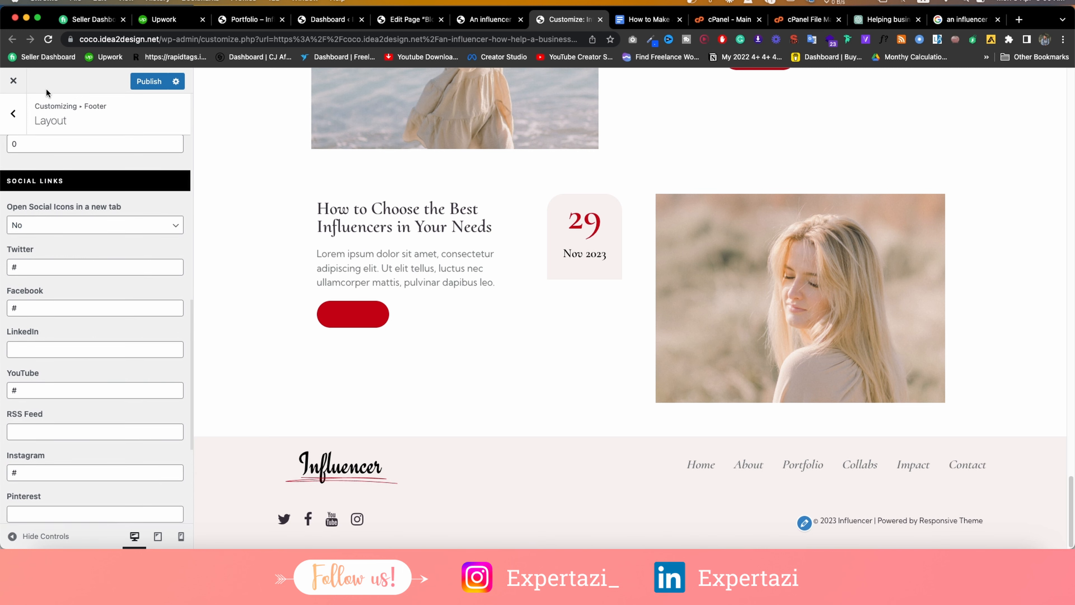
# Enable Scroll To Top and test that it jumps the preview back to the top.
pyautogui.click(15, 120)
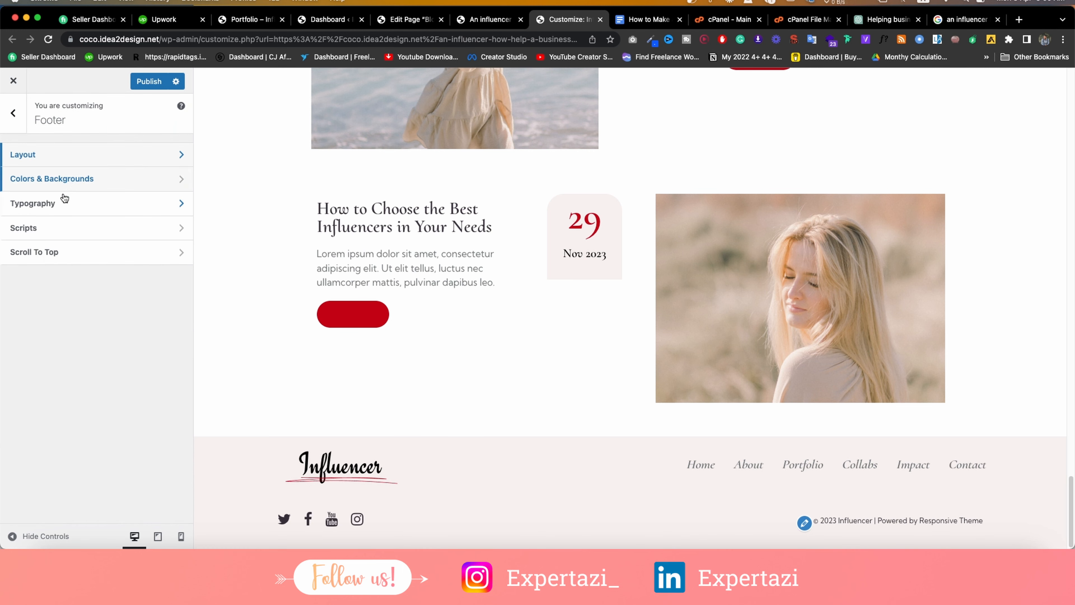
pyautogui.click(40, 259)
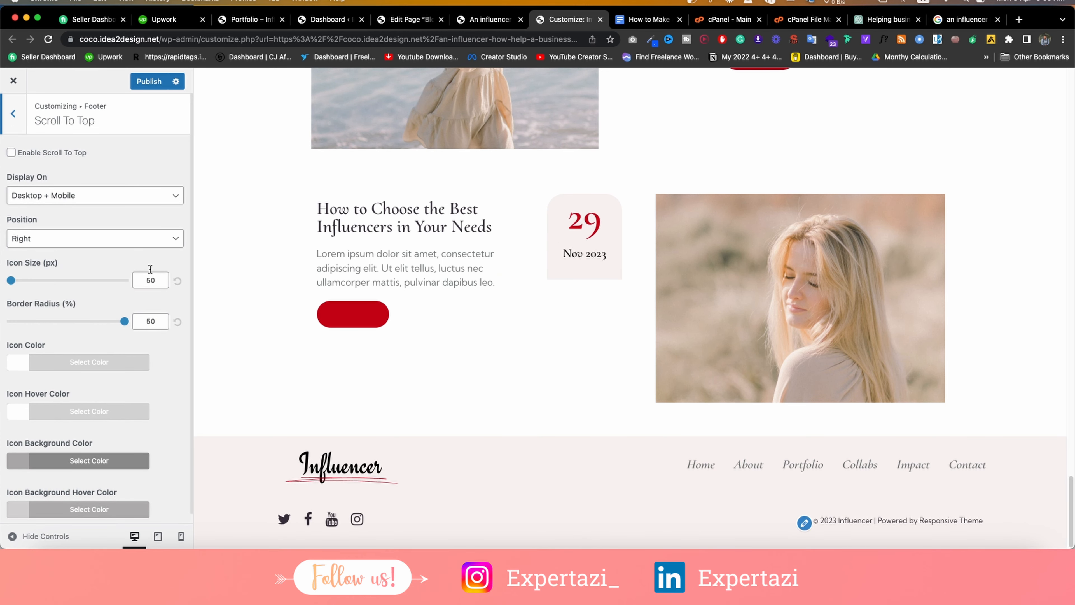
pyautogui.click(58, 154)
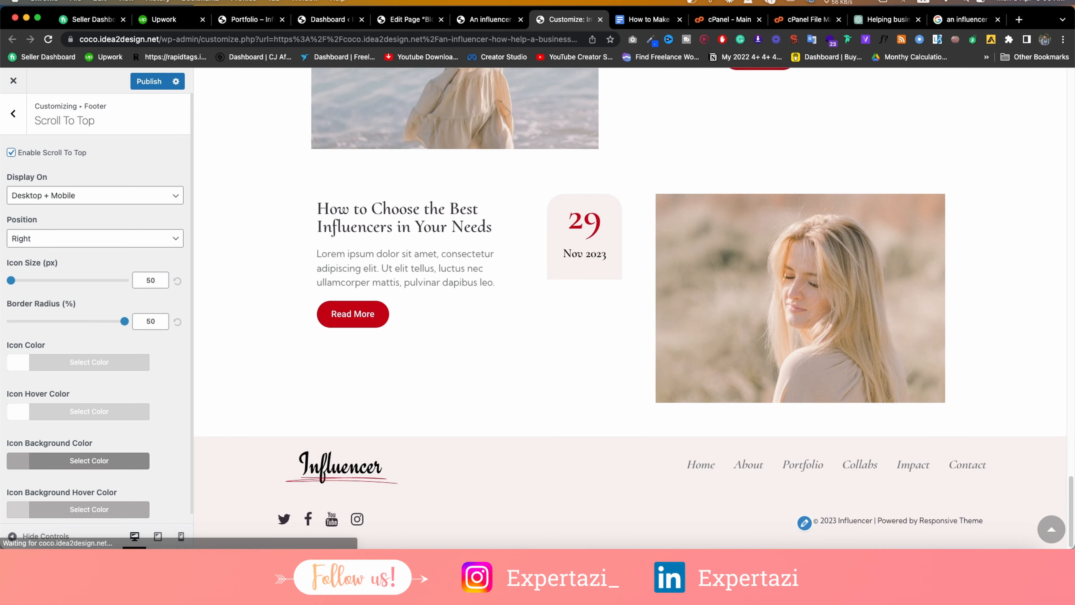
pyautogui.click(1051, 532)
pyautogui.scroll(-20, 898, 393)
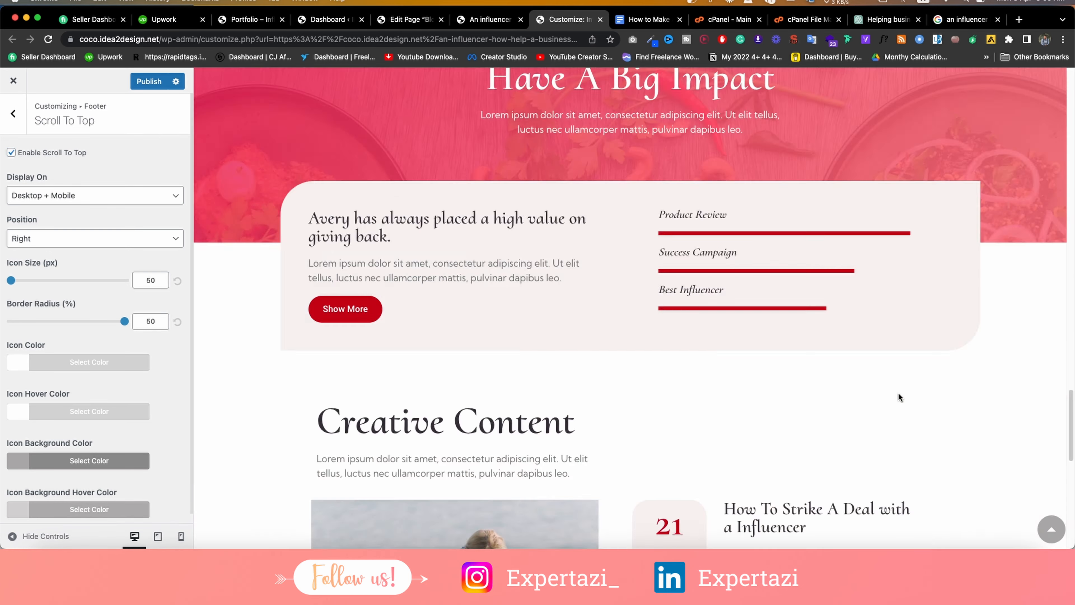
pyautogui.click(1042, 526)
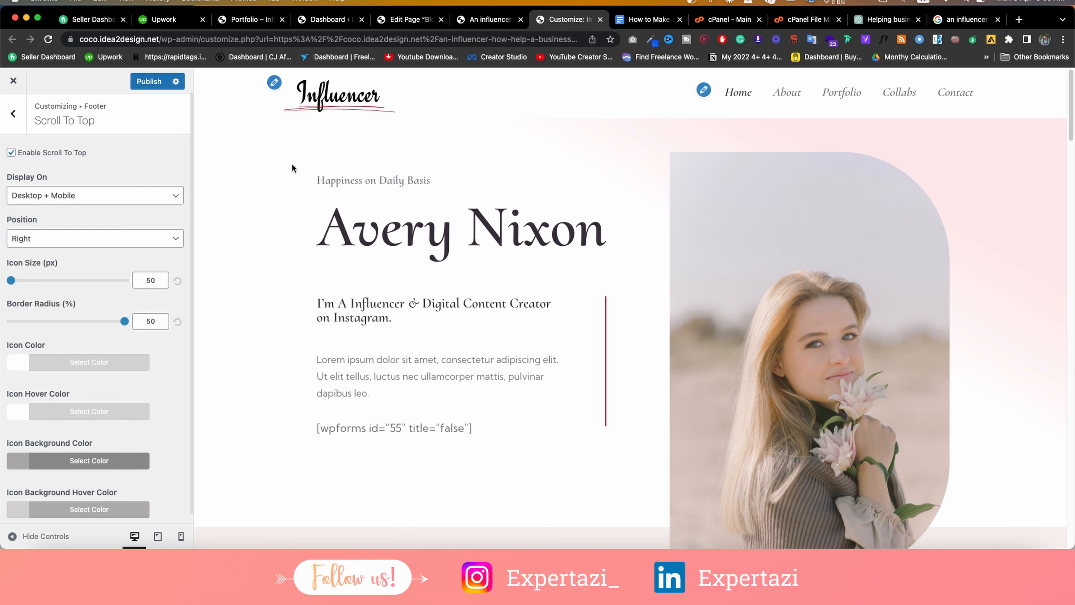
pyautogui.click(2, 106)
pyautogui.click(5, 112)
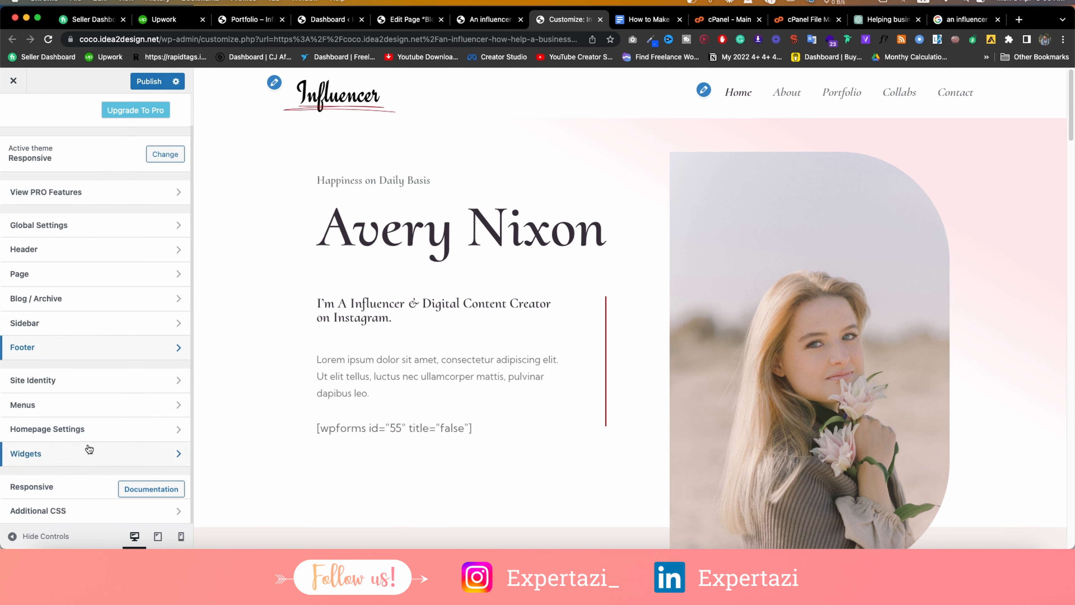
# Set the site icon to the LOGO image, cropped square around its first O.
pyautogui.click(62, 380)
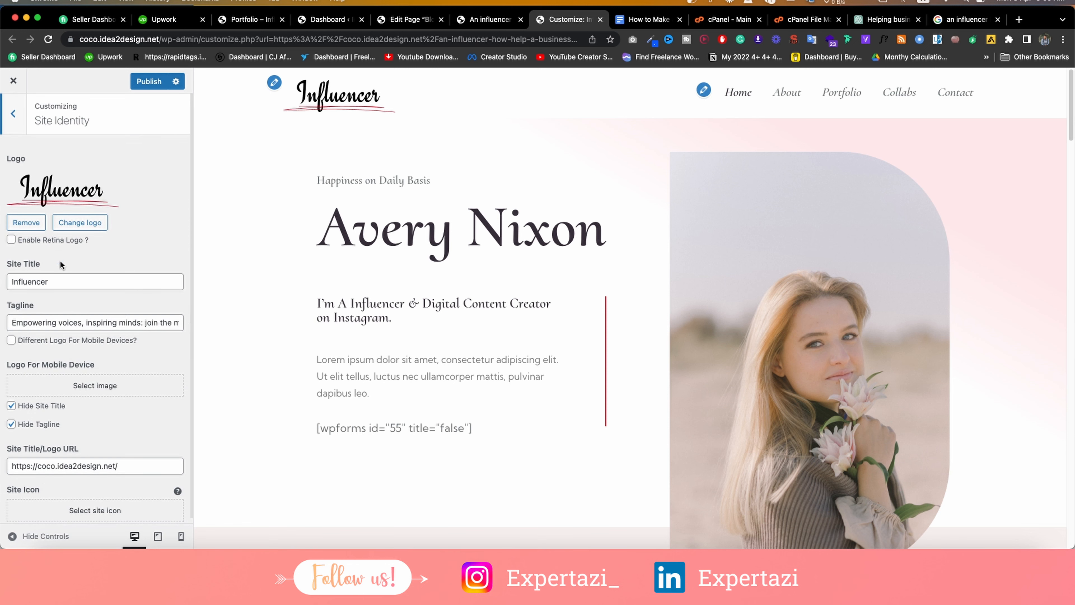
pyautogui.scroll(-1, 94, 246)
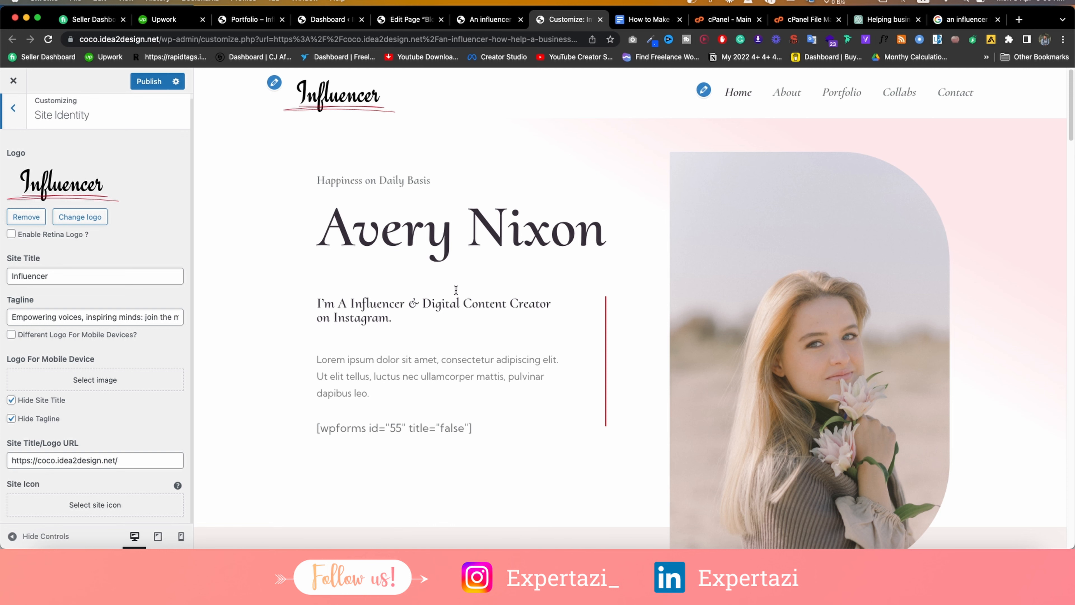
pyautogui.click(51, 511)
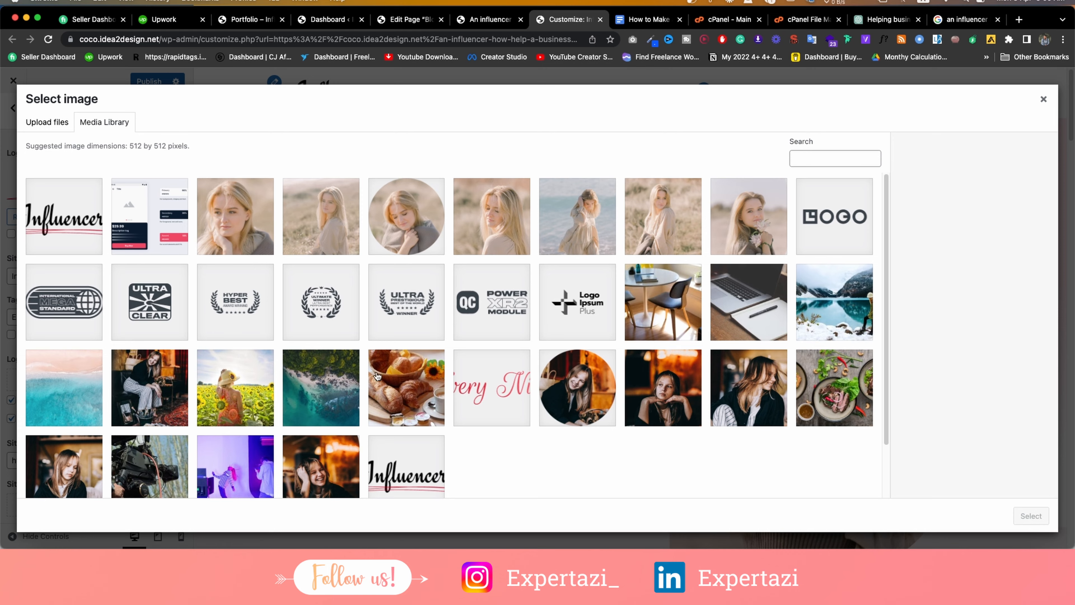
pyautogui.scroll(-3, 406, 368)
pyautogui.scroll(3, 784, 240)
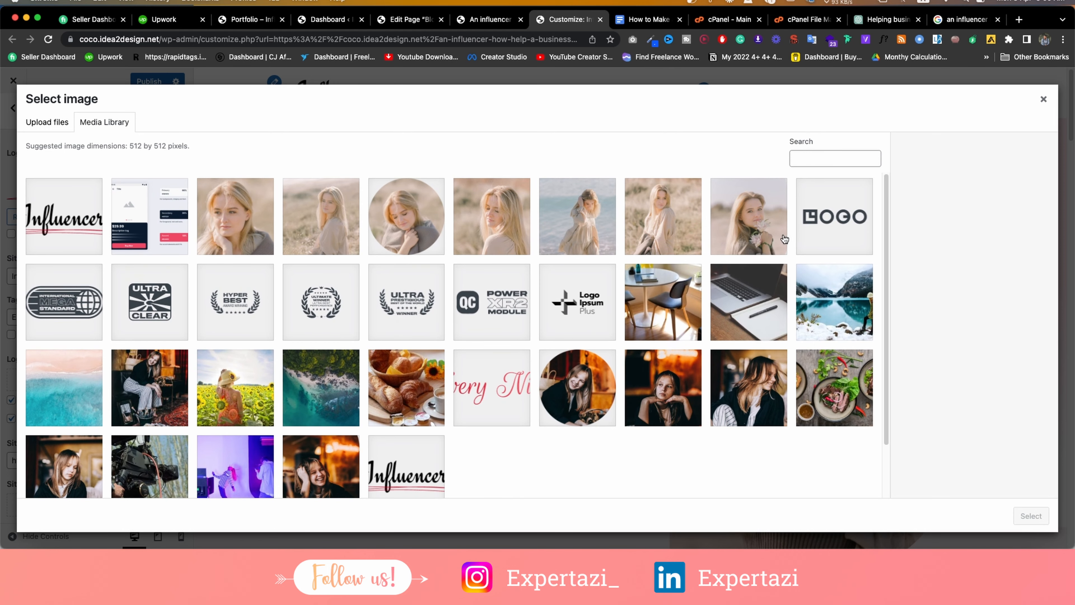
pyautogui.click(834, 222)
pyautogui.click(1020, 516)
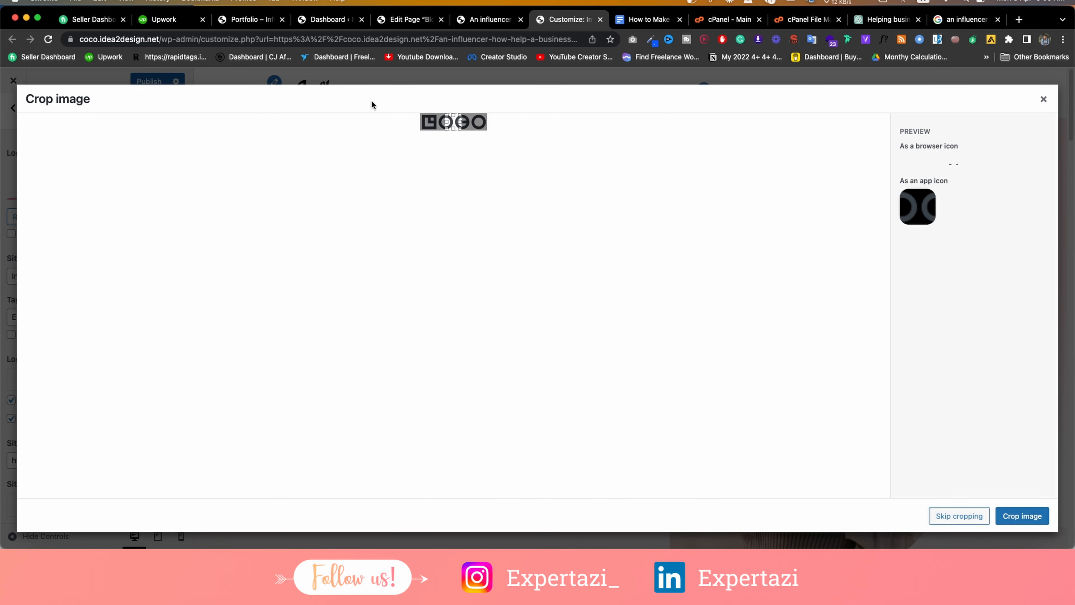
pyautogui.moveTo(455, 124); pyautogui.dragTo(449, 121)
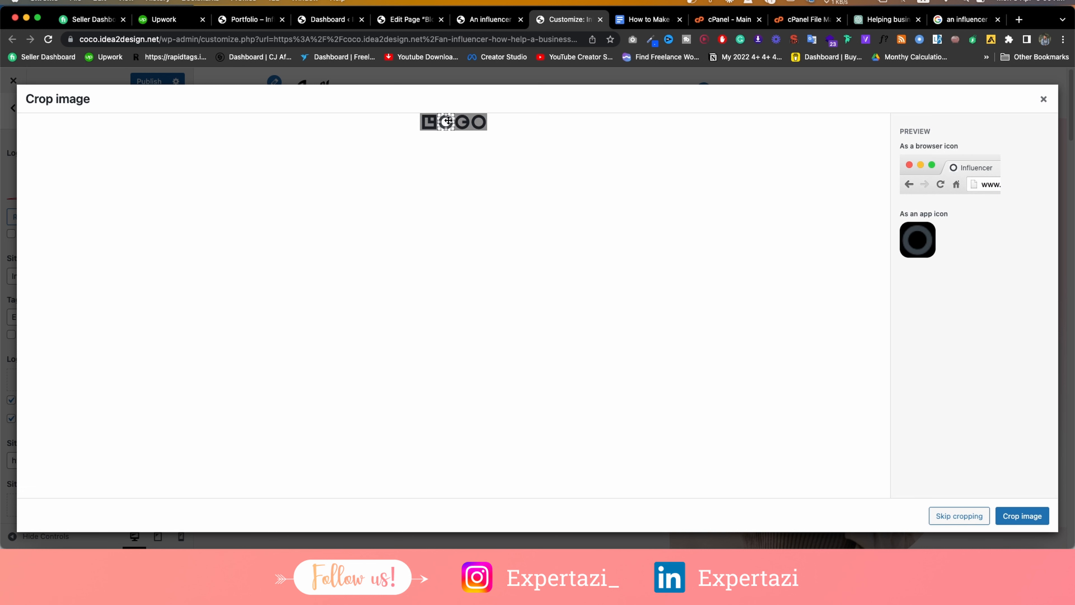
pyautogui.click(1021, 517)
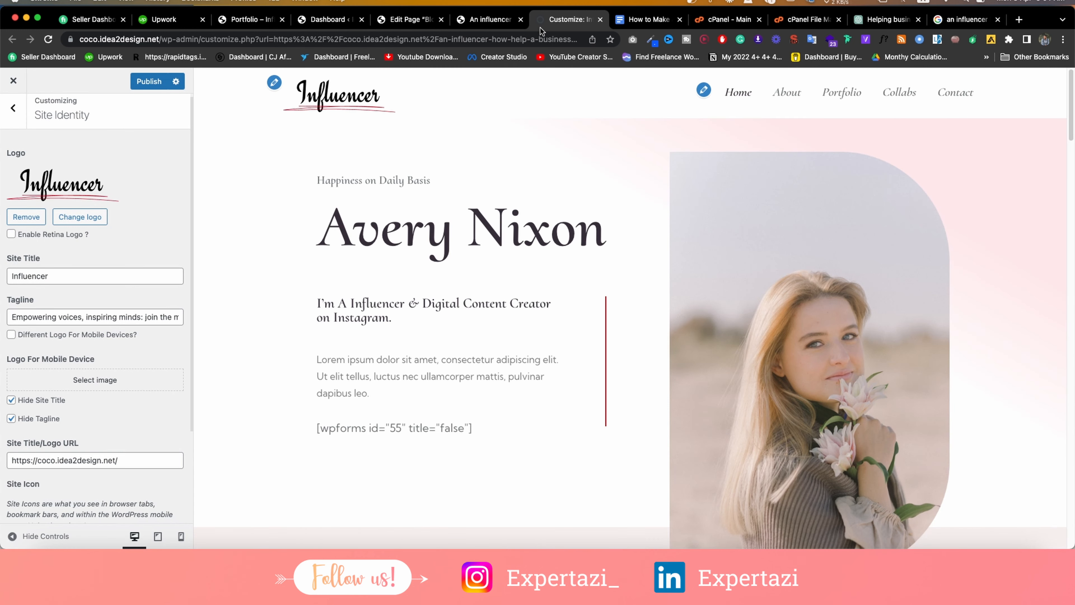
pyautogui.click(12, 126)
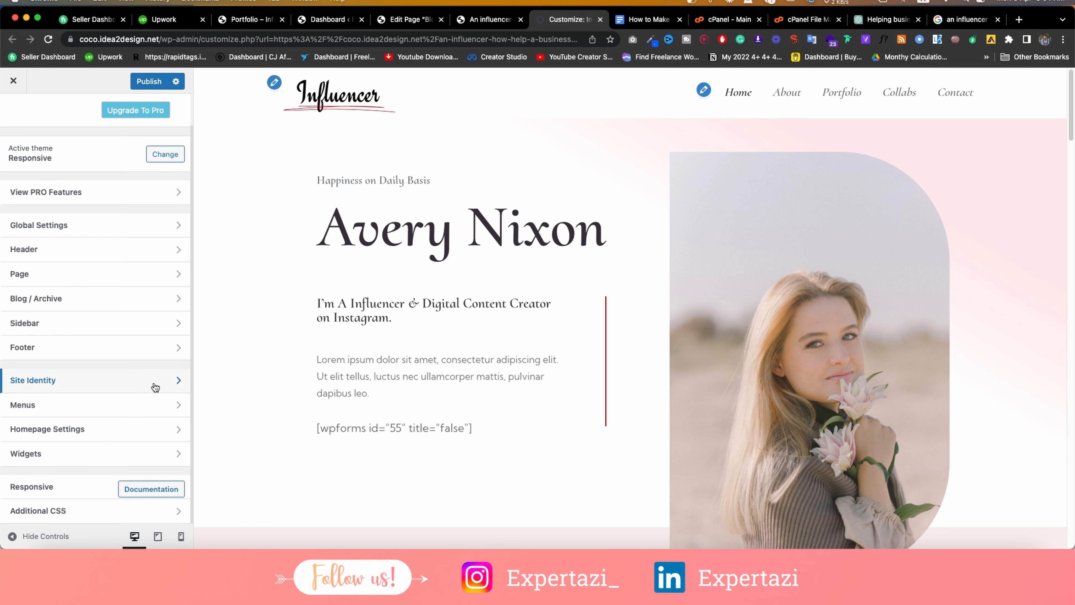
# Add the Blog page to Menu1 between Portfolio and Collabs and publish.
pyautogui.click(86, 404)
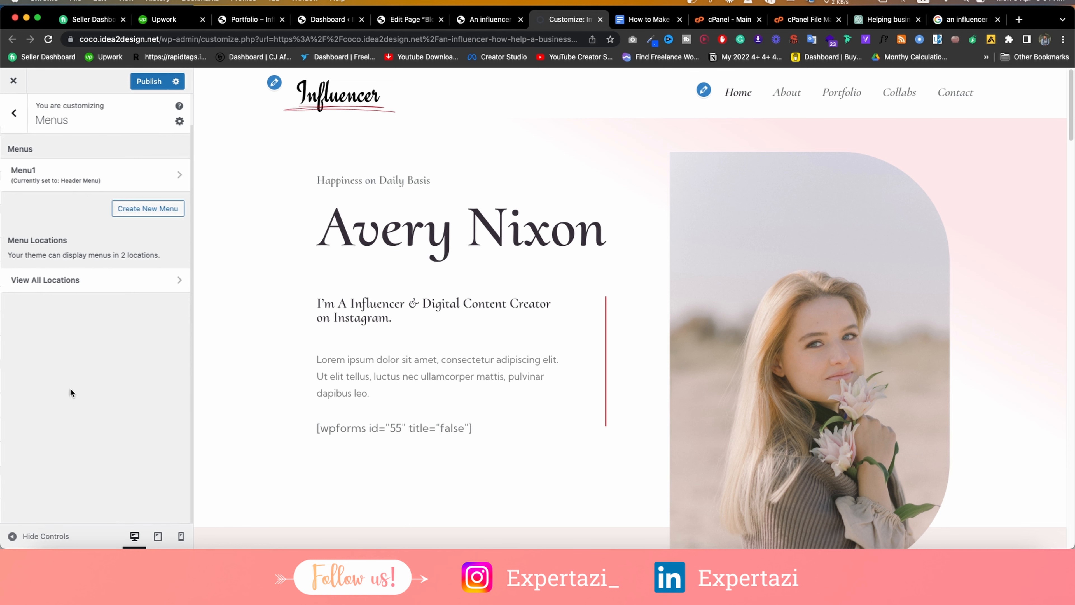
pyautogui.click(51, 180)
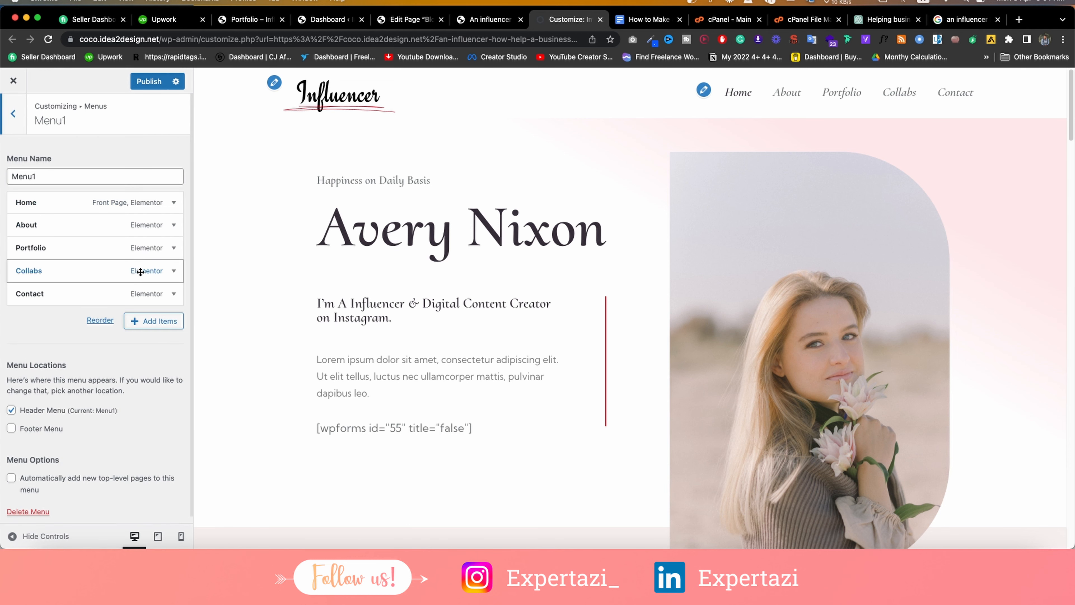
pyautogui.click(157, 322)
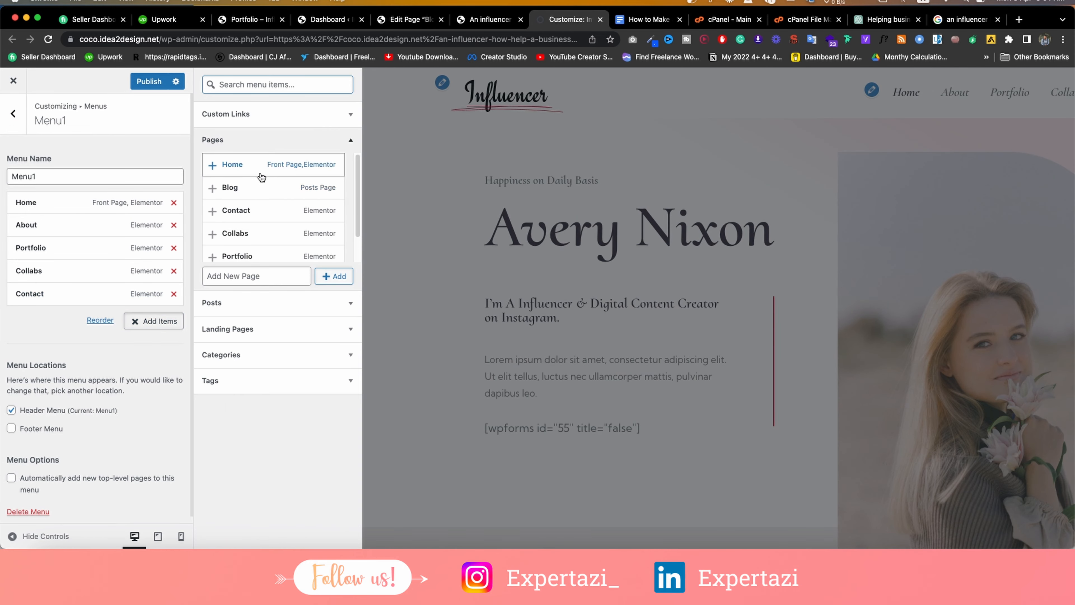
pyautogui.click(212, 188)
pyautogui.moveTo(91, 318); pyautogui.dragTo(75, 281)
pyautogui.click(149, 81)
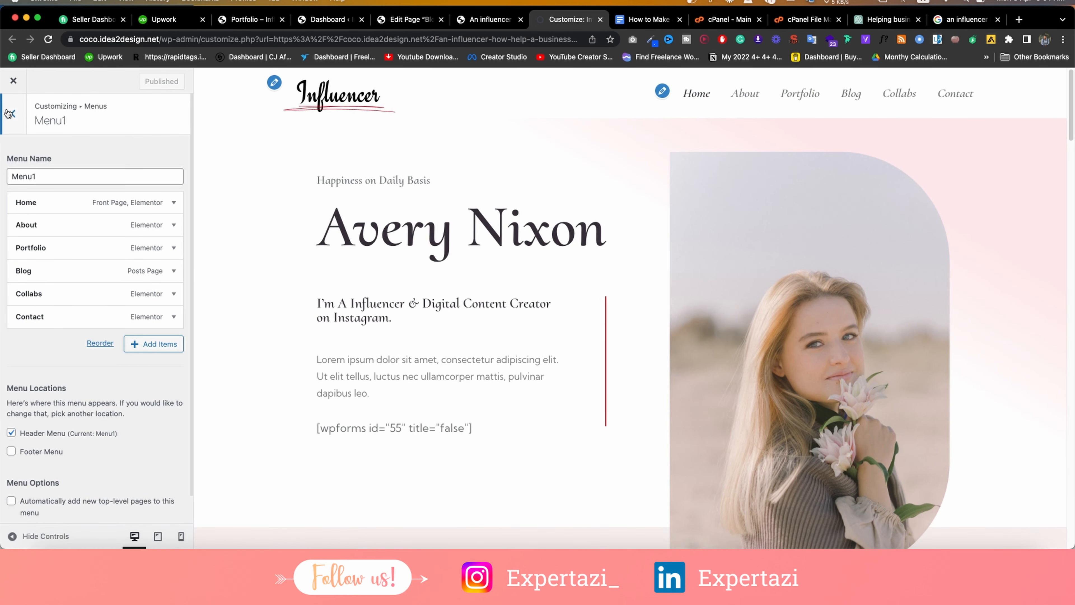
pyautogui.click(5, 121)
pyautogui.click(2, 124)
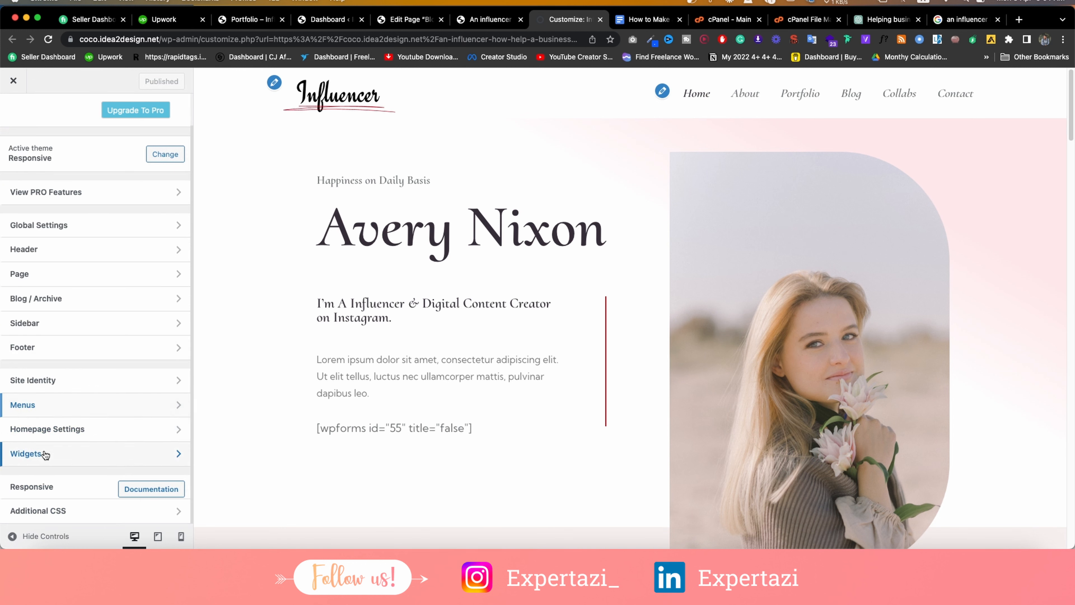
# Look at the Colophon Widget area, dismissing the block widgets welcome guide.
pyautogui.click(45, 454)
pyautogui.click(73, 236)
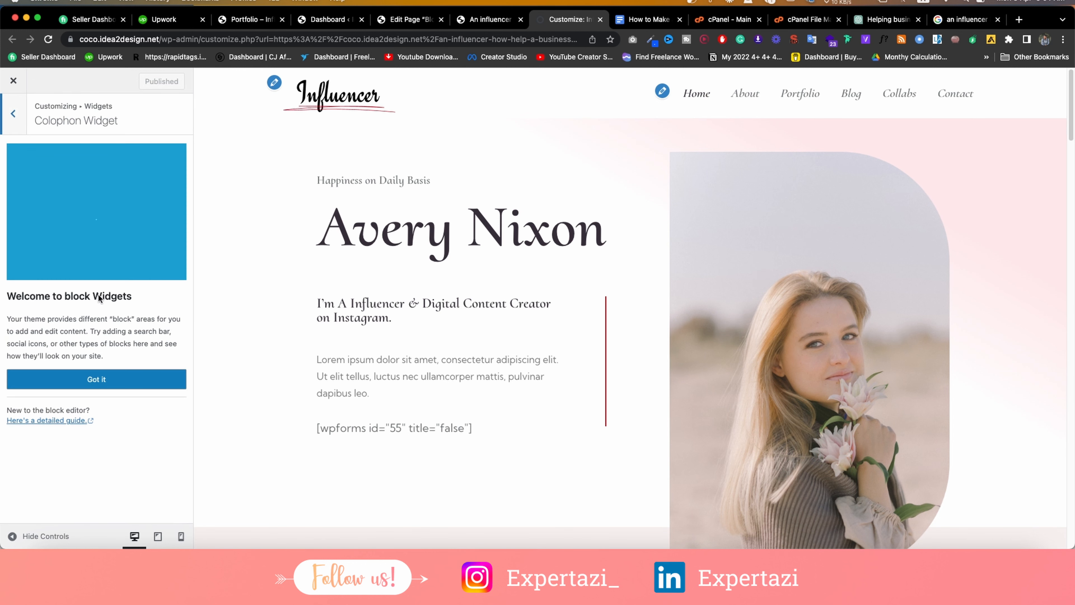
pyautogui.click(113, 378)
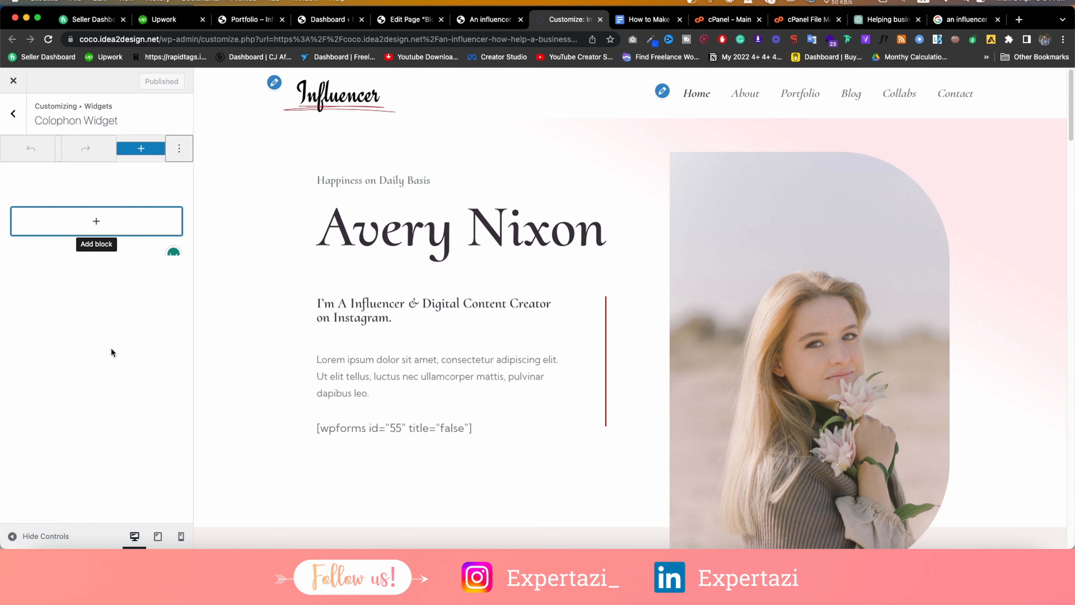
pyautogui.click(2, 123)
pyautogui.click(3, 116)
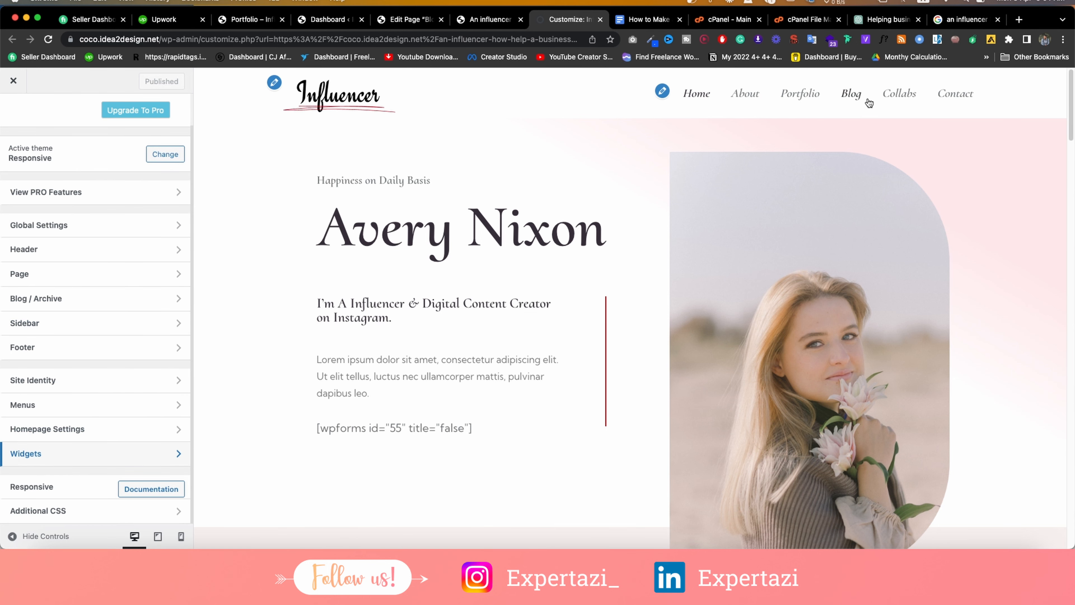
# With the Blog page previewed, remove the Archives widget from the Main Sidebar.
pyautogui.click(861, 93)
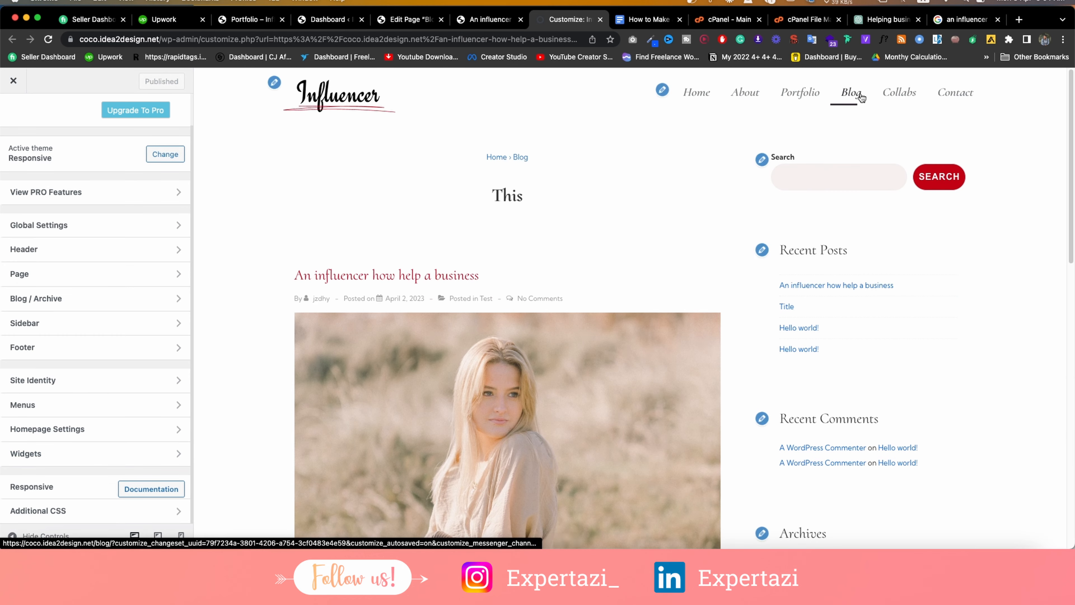
pyautogui.scroll(-4, 796, 324)
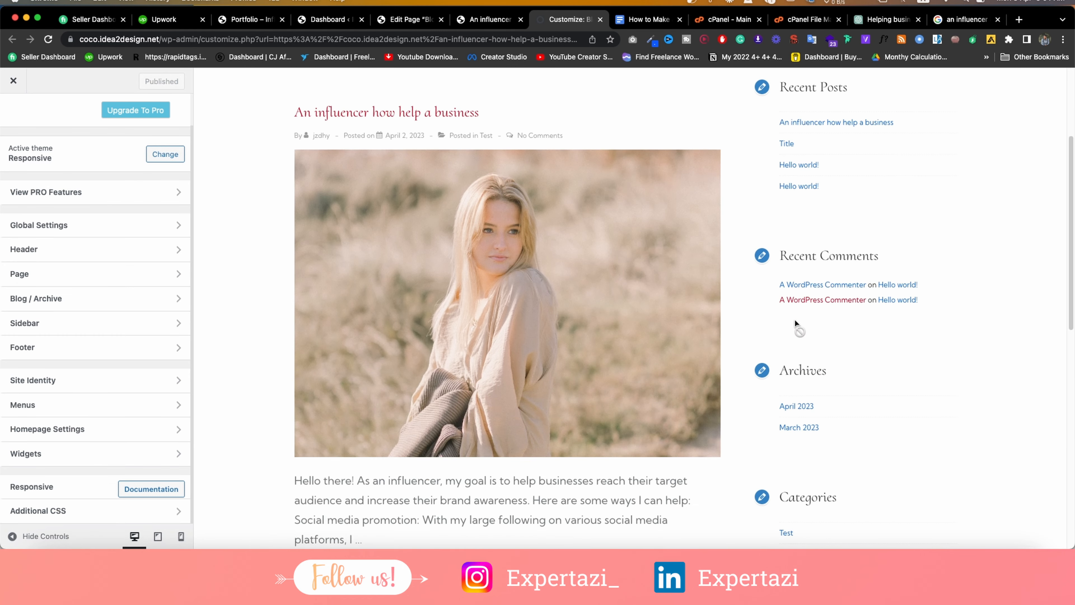
pyautogui.click(762, 370)
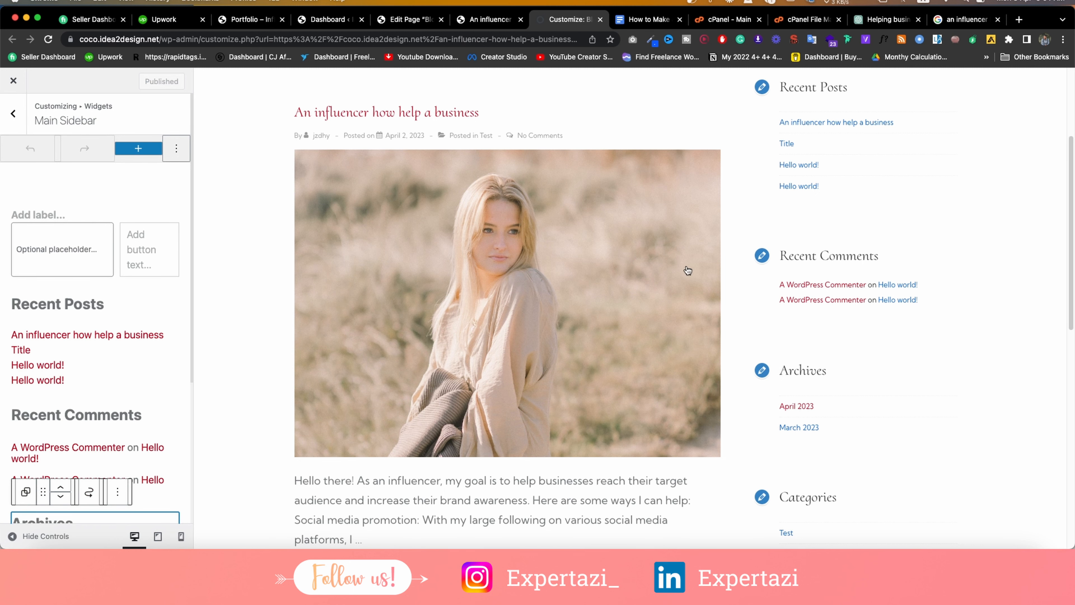
pyautogui.scroll(-5, 111, 329)
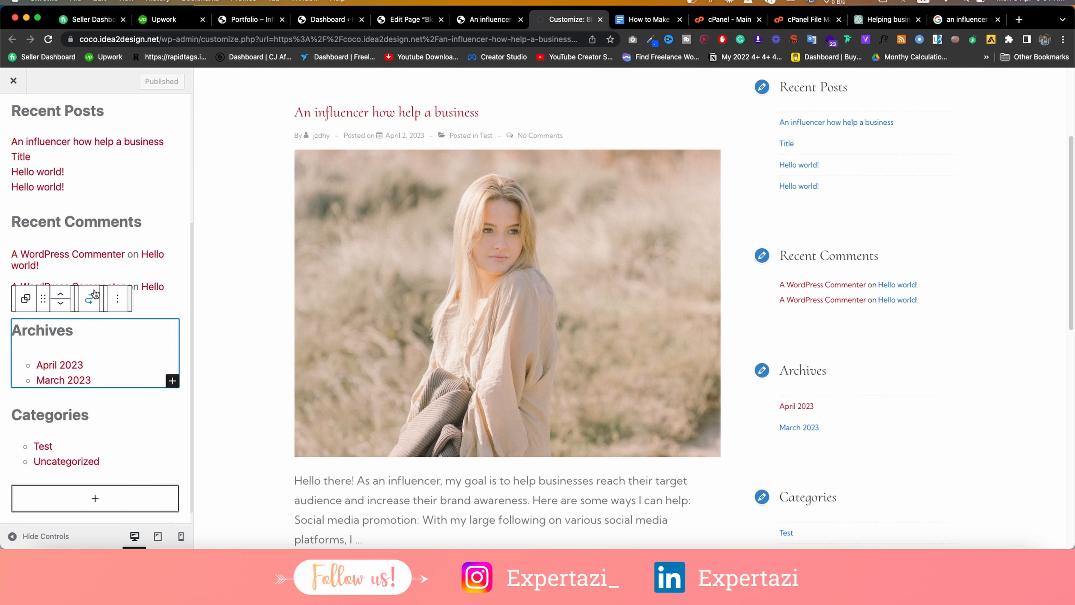
pyautogui.scroll(1, 96, 409)
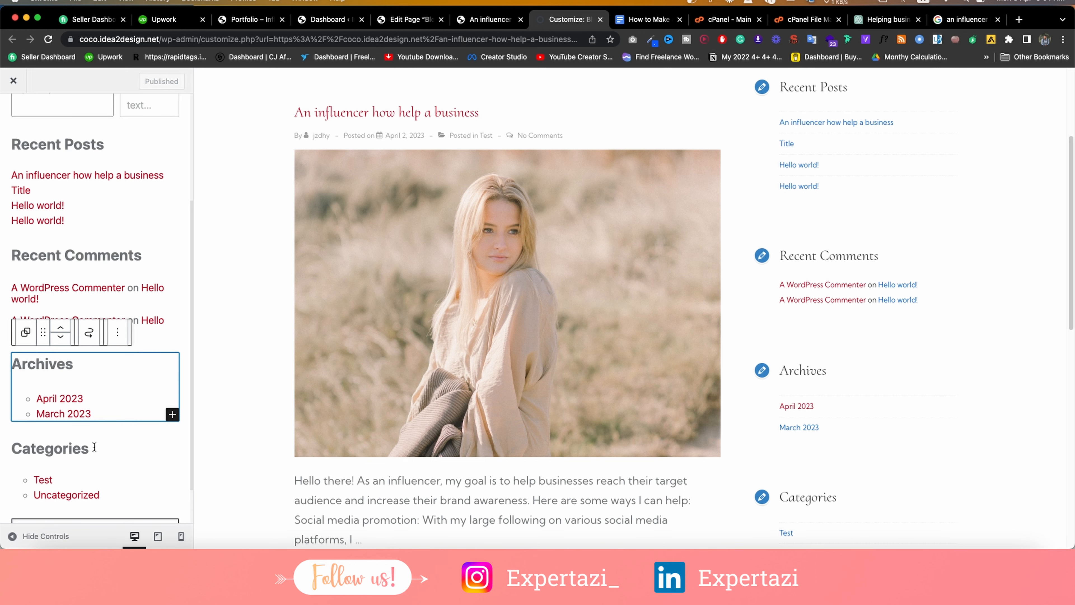
pyautogui.click(118, 333)
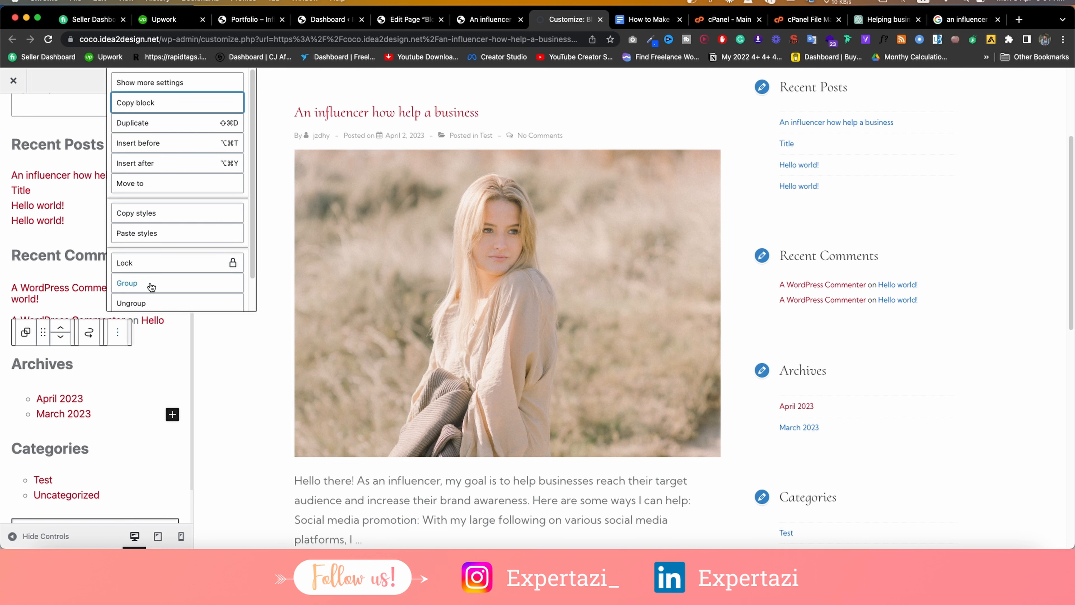
pyautogui.scroll(-1, 156, 271)
pyautogui.click(149, 296)
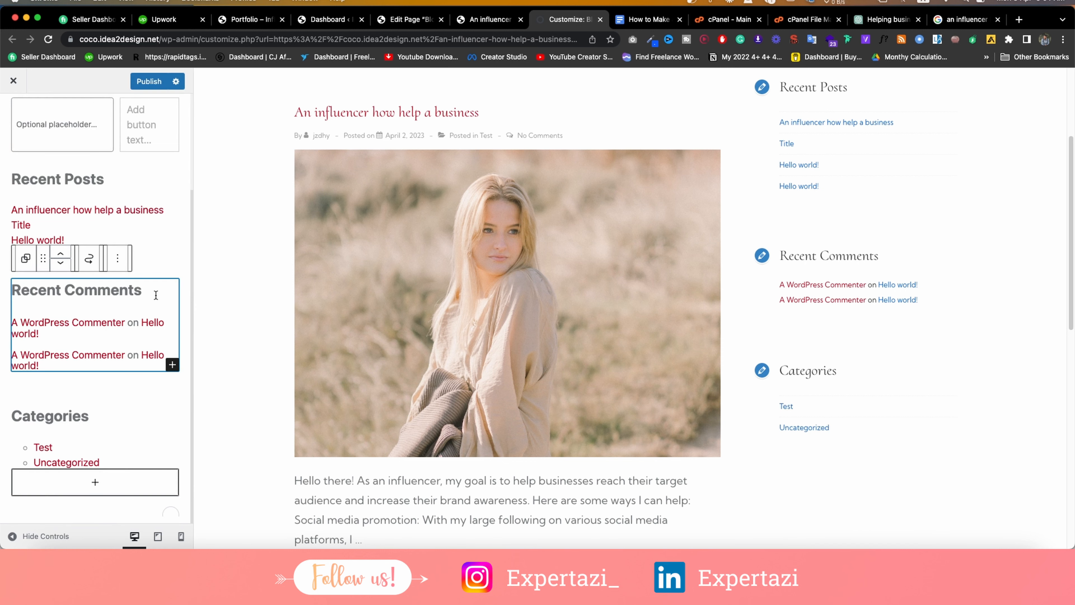
# Remove the Recent Comments widget and publish the sidebar changes.
pyautogui.click(119, 257)
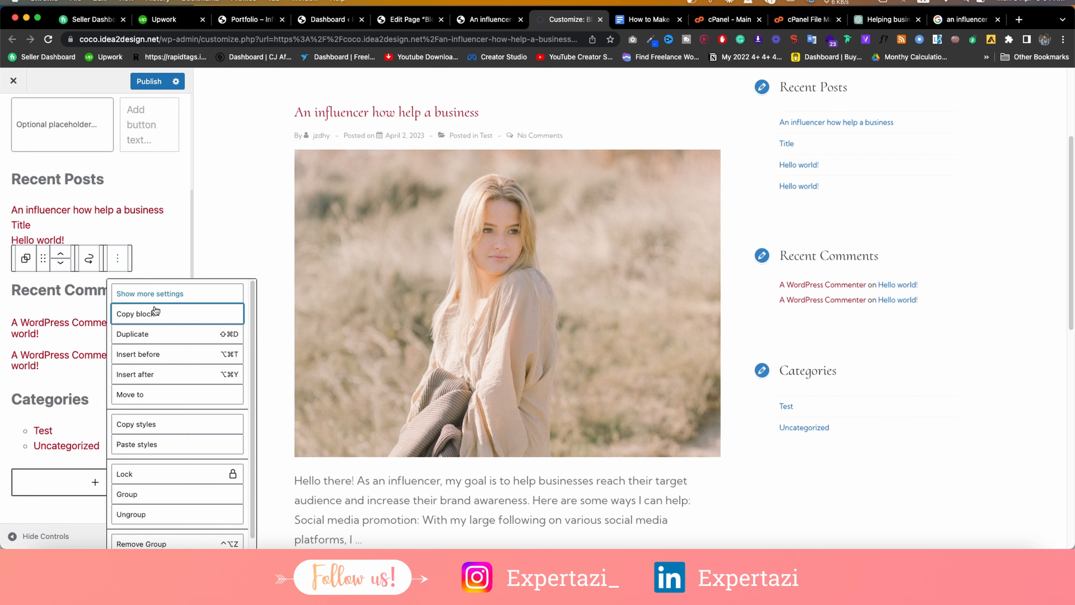
pyautogui.scroll(-1, 165, 409)
pyautogui.click(159, 533)
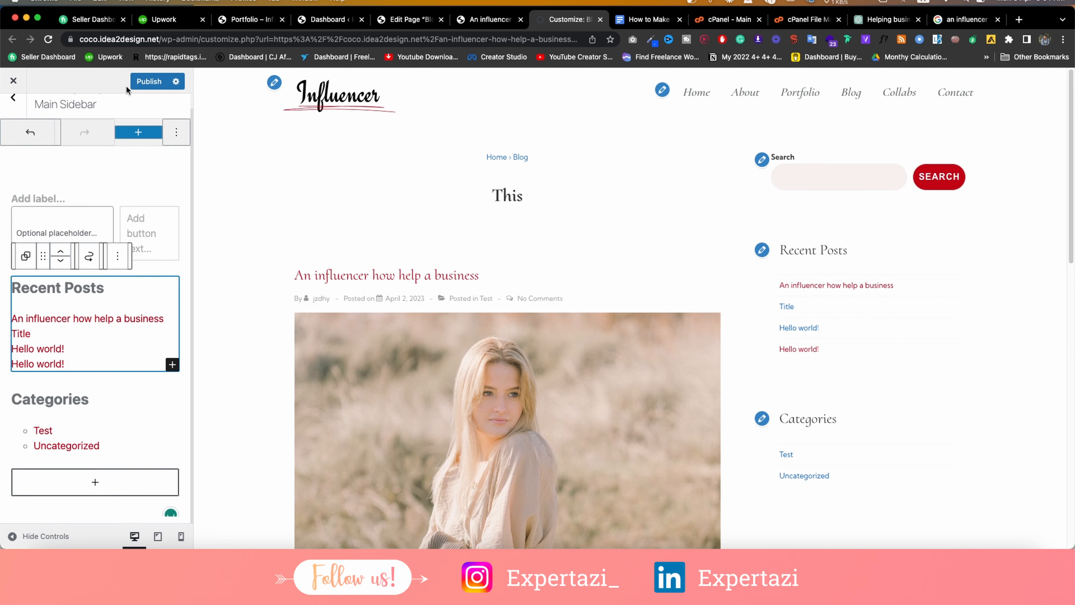
pyautogui.click(146, 81)
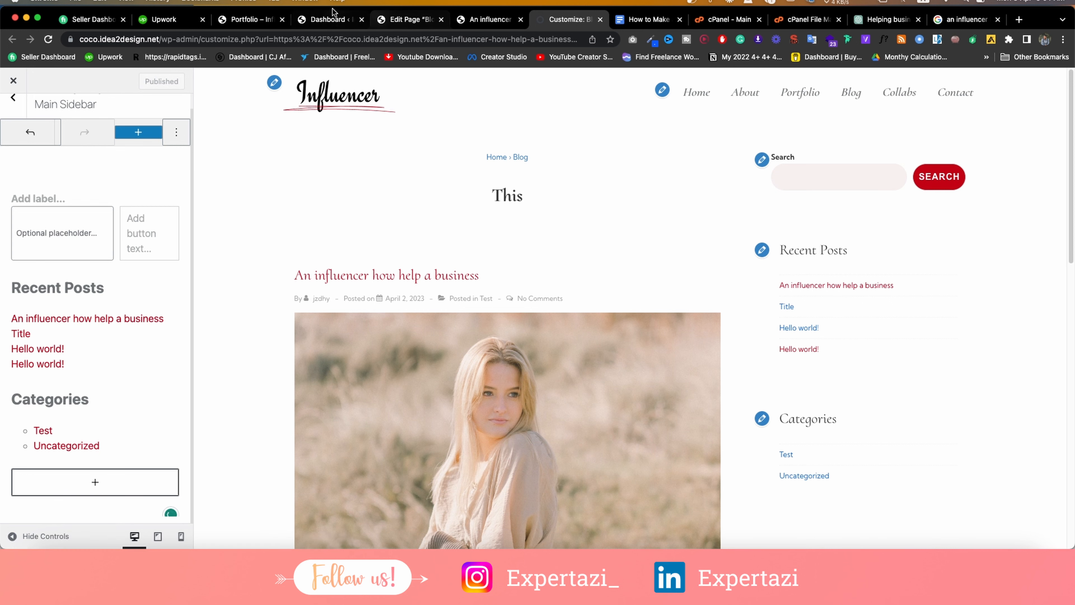
pyautogui.click(335, 17)
pyautogui.moveTo(12, 321)
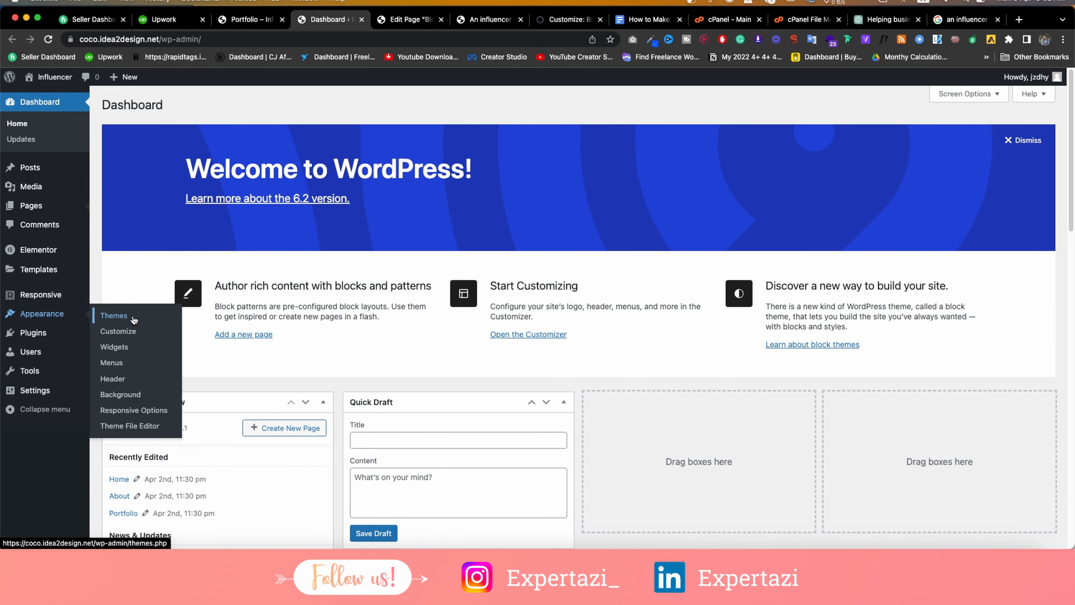
# Open the Widgets page in a new tab and view the Responsive theme options.
pyautogui.rightClick(130, 346)
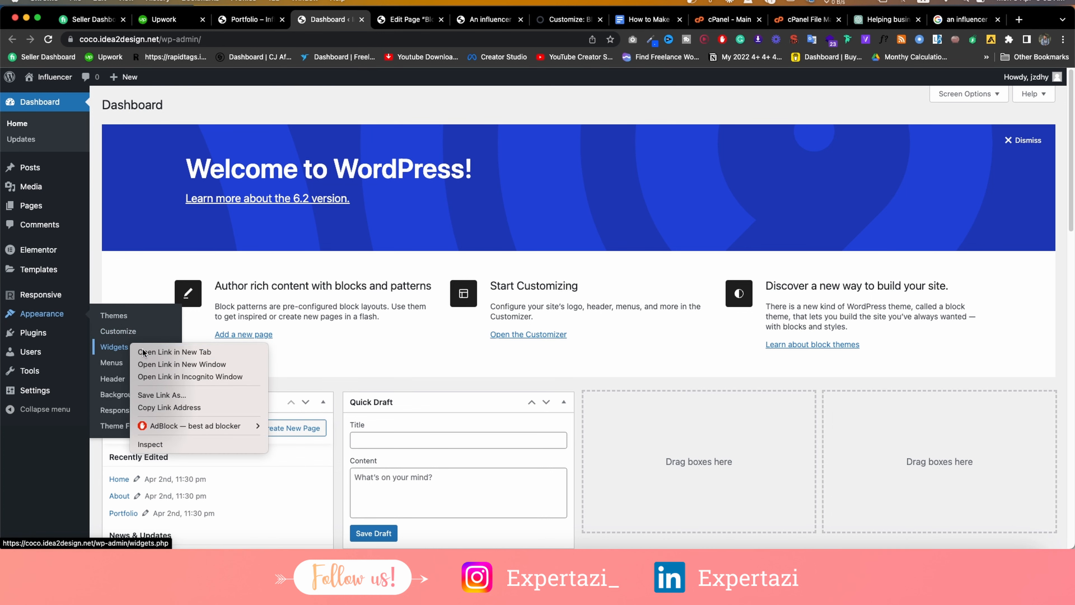
pyautogui.click(143, 352)
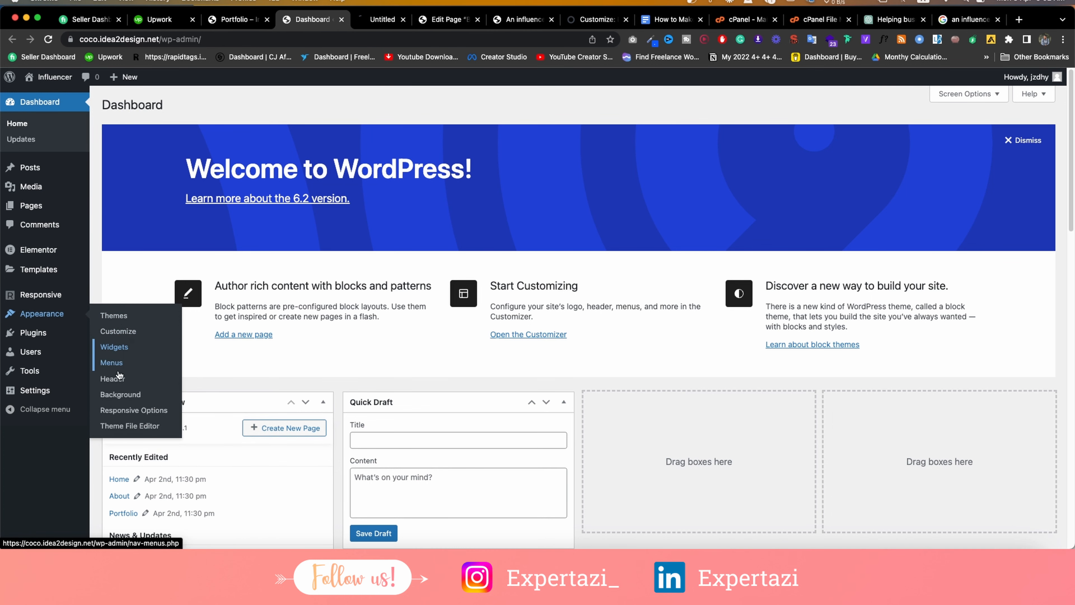
pyautogui.click(126, 410)
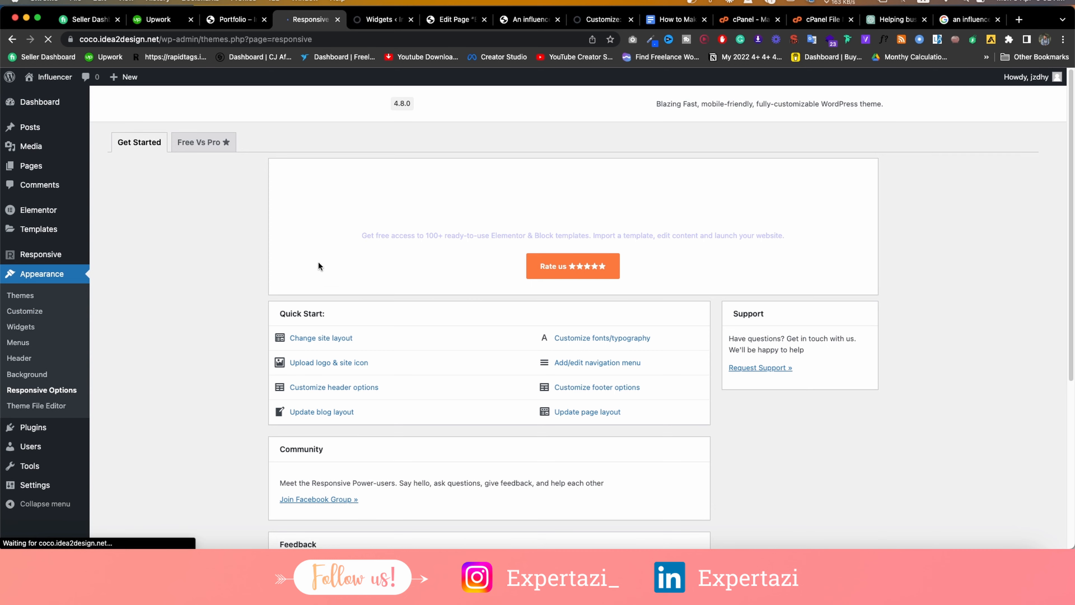
pyautogui.scroll(-6, 385, 320)
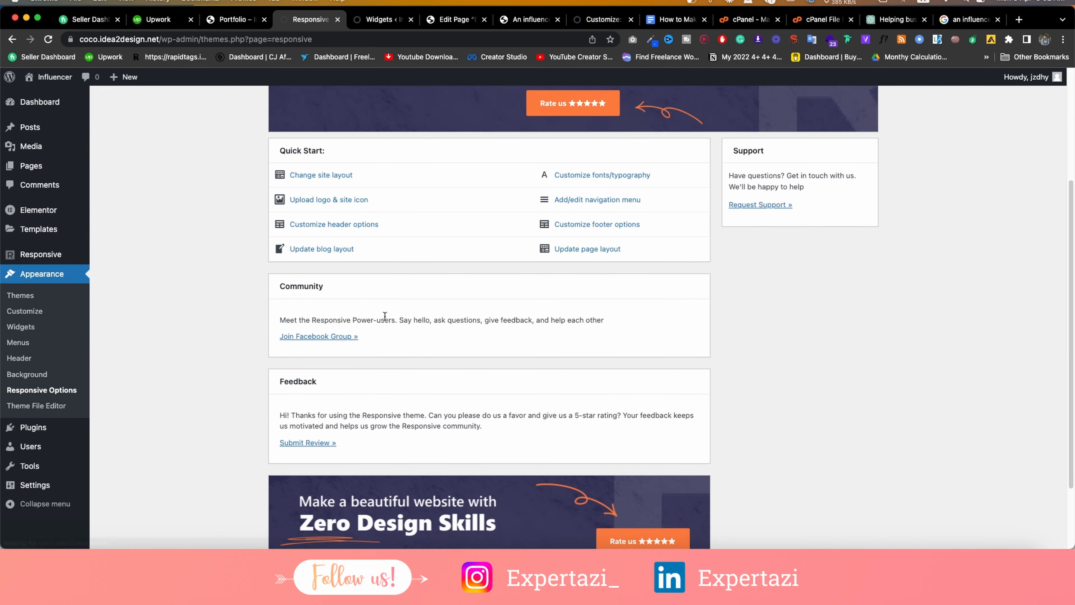
# In the block Widgets editor, dismiss the welcome message and scroll through the widgets.
pyautogui.click(380, 19)
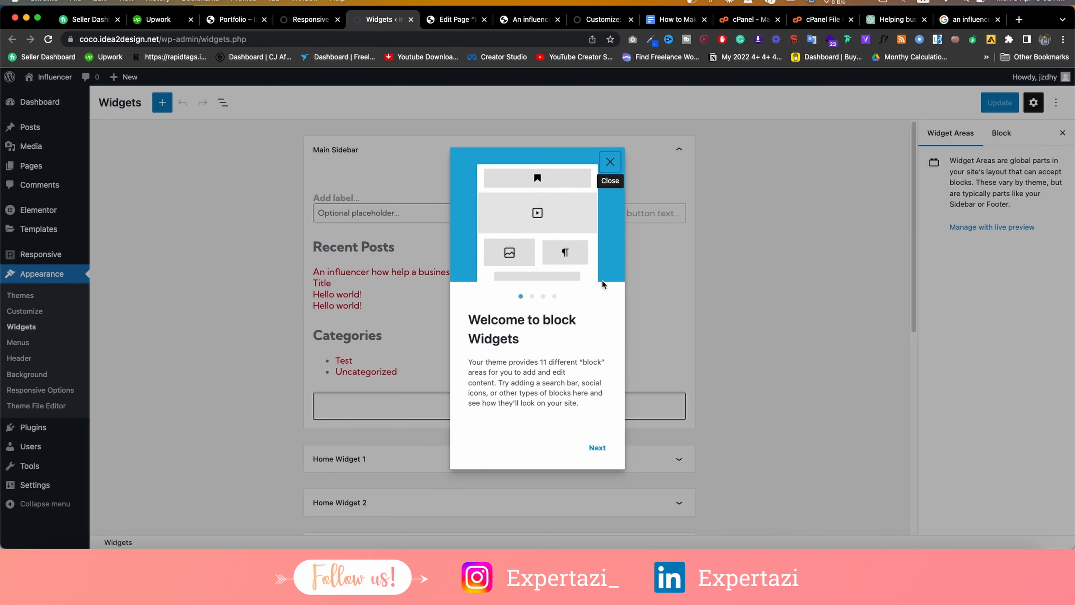
pyautogui.click(609, 161)
pyautogui.scroll(-10, 466, 194)
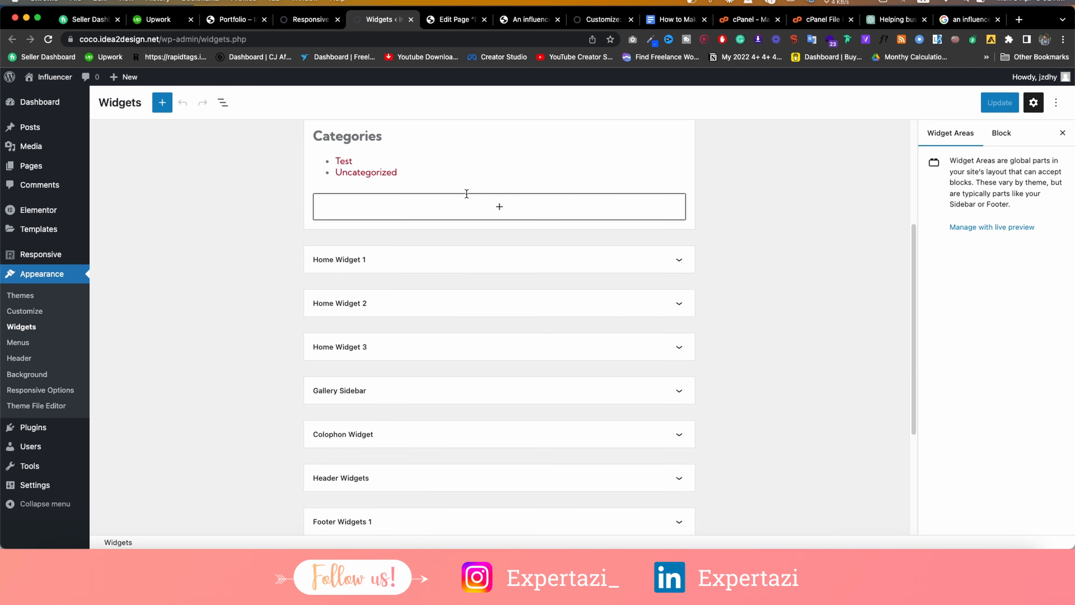
pyautogui.scroll(10, 466, 193)
pyautogui.scroll(-1, 498, 288)
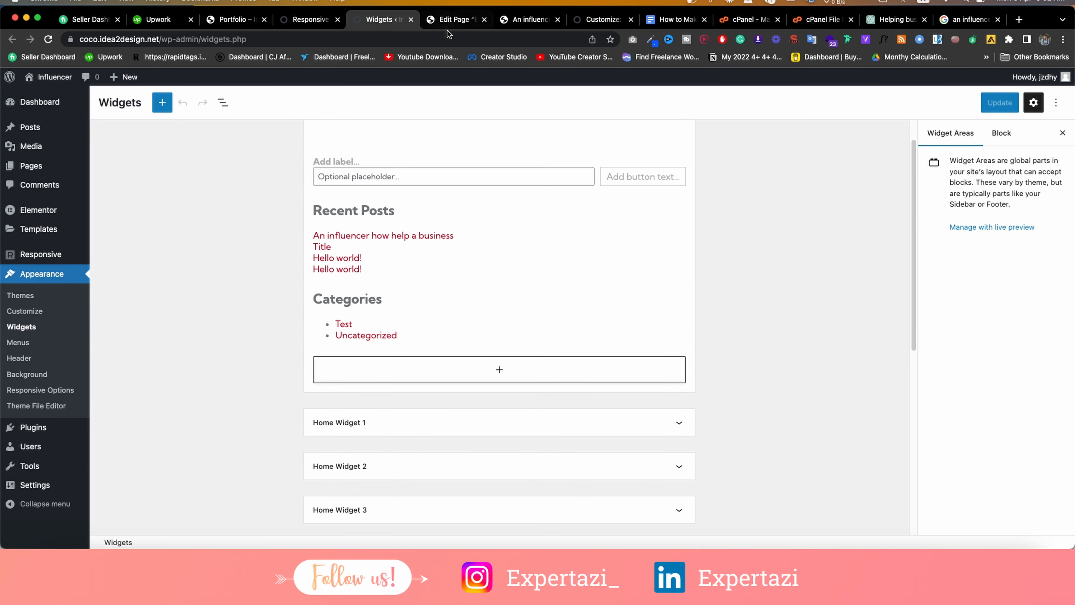
# Reload the live post to confirm the sidebar holds only Search, Recent Posts and Categories.
pyautogui.click(455, 19)
pyautogui.click(486, 21)
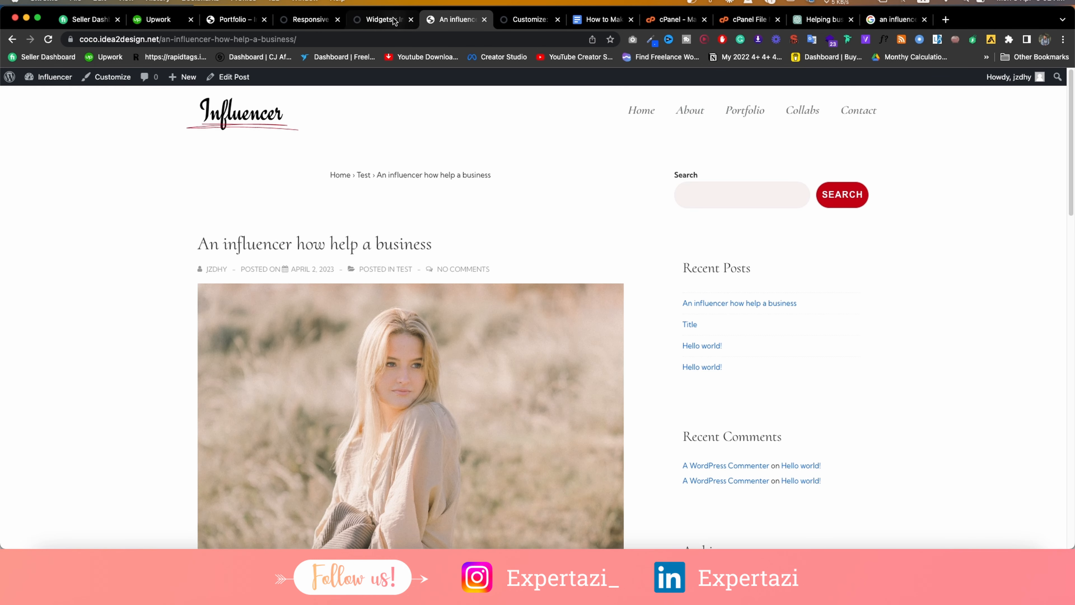
pyautogui.click(383, 19)
pyautogui.click(491, 19)
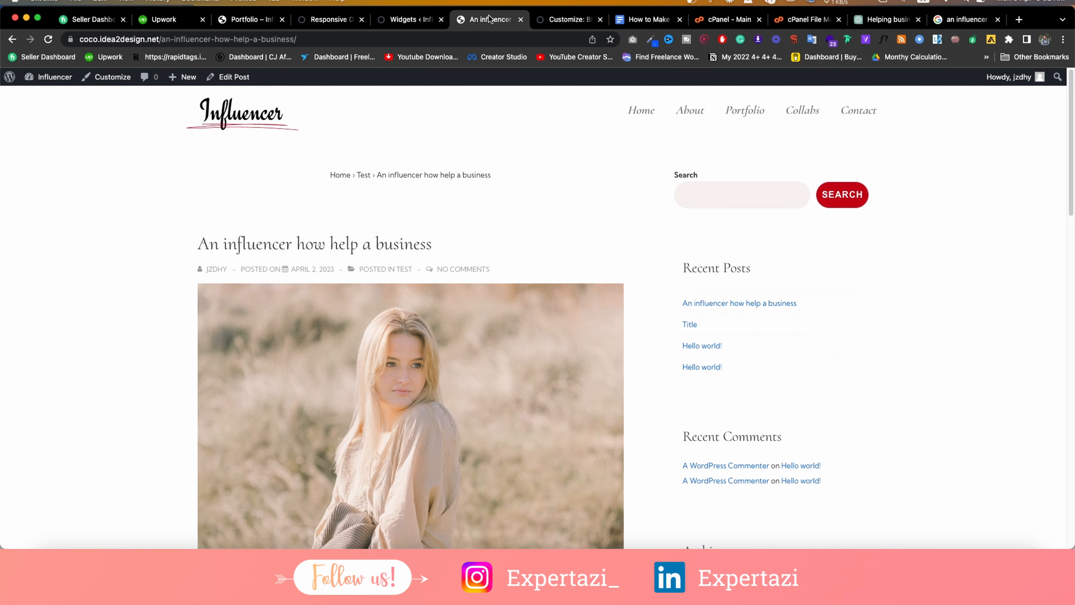
pyautogui.scroll(-1, 740, 345)
pyautogui.scroll(1, 508, 272)
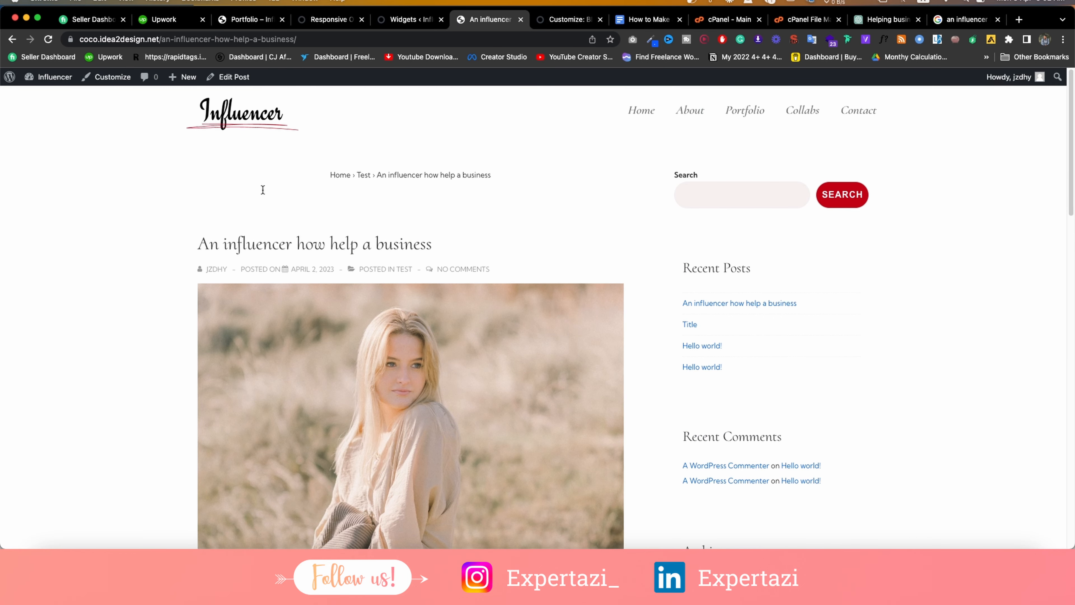
pyautogui.click(48, 39)
pyautogui.scroll(-10, 530, 214)
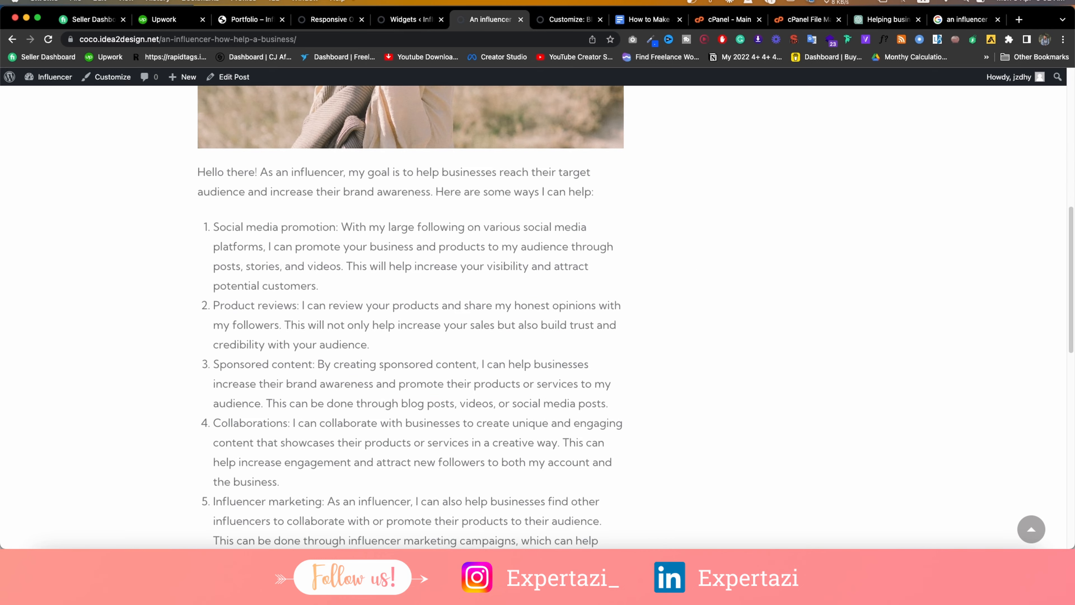
pyautogui.click(408, 21)
pyautogui.click(571, 21)
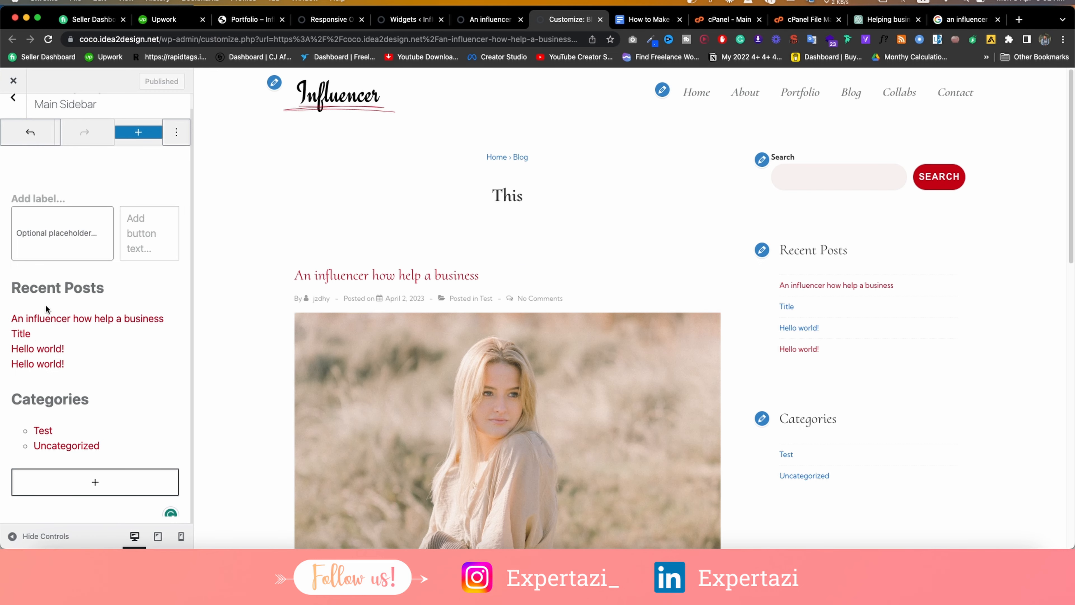
# Add a Calendar block (searched with 'ca') below Categories in the Main Sidebar, showing April 2023.
pyautogui.click(11, 101)
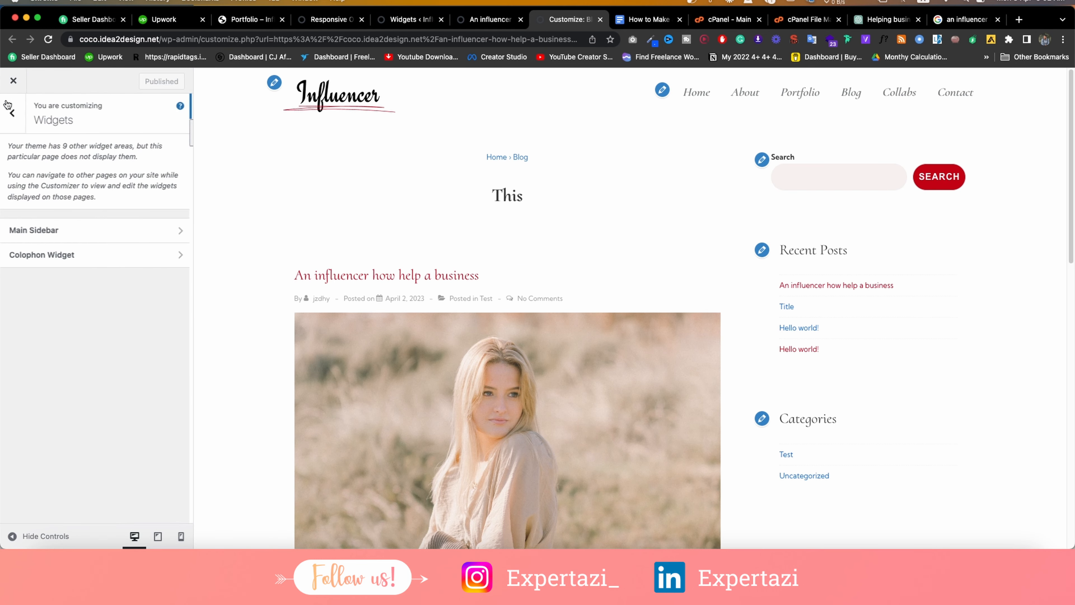
pyautogui.click(74, 236)
pyautogui.scroll(-1, 97, 466)
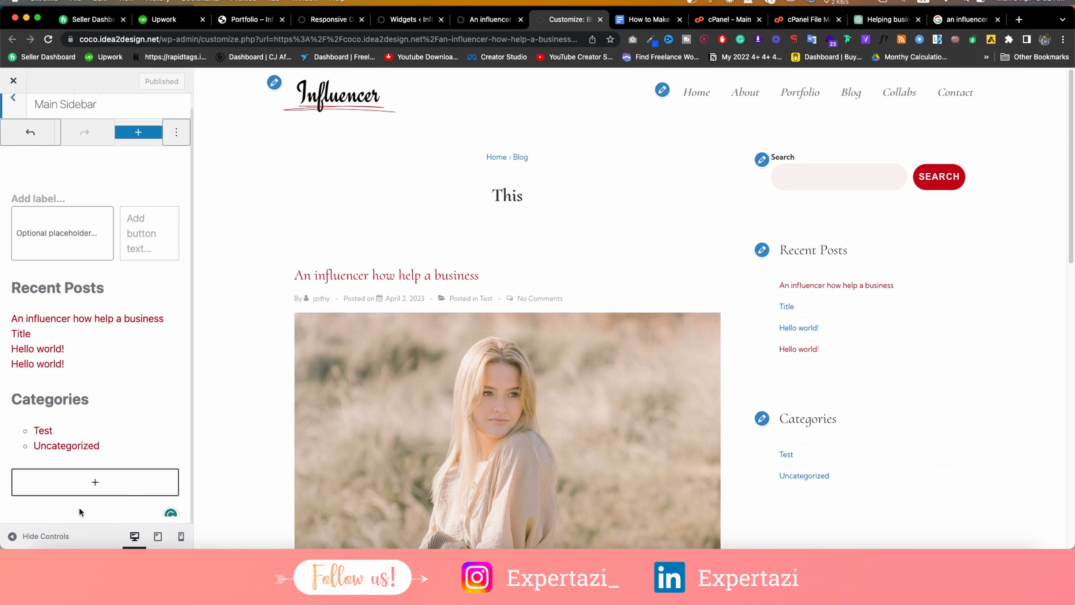
pyautogui.click(97, 482)
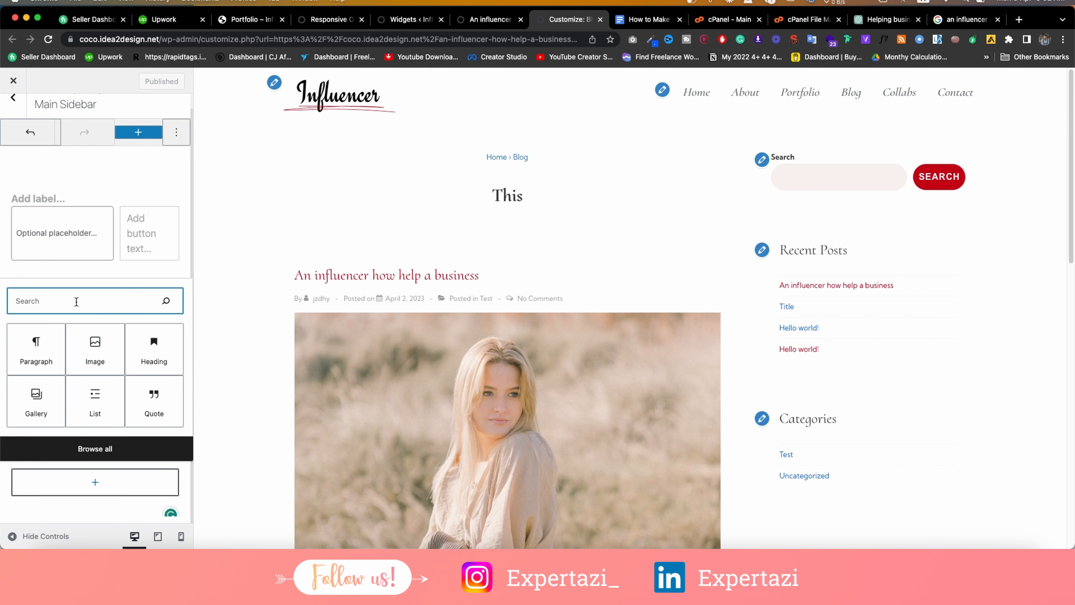
pyautogui.write('ca')
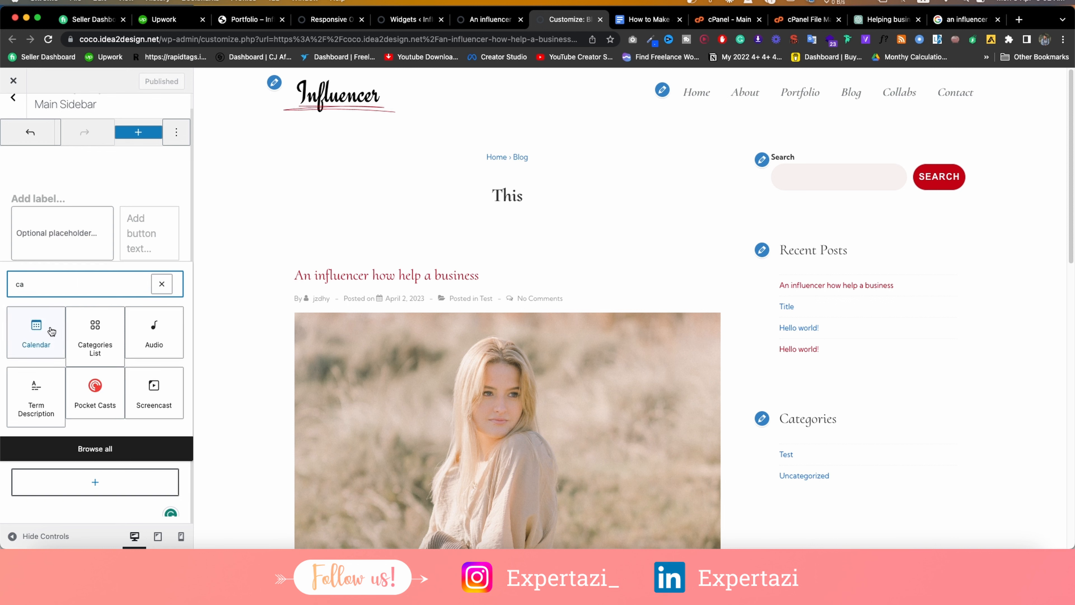
pyautogui.click(56, 334)
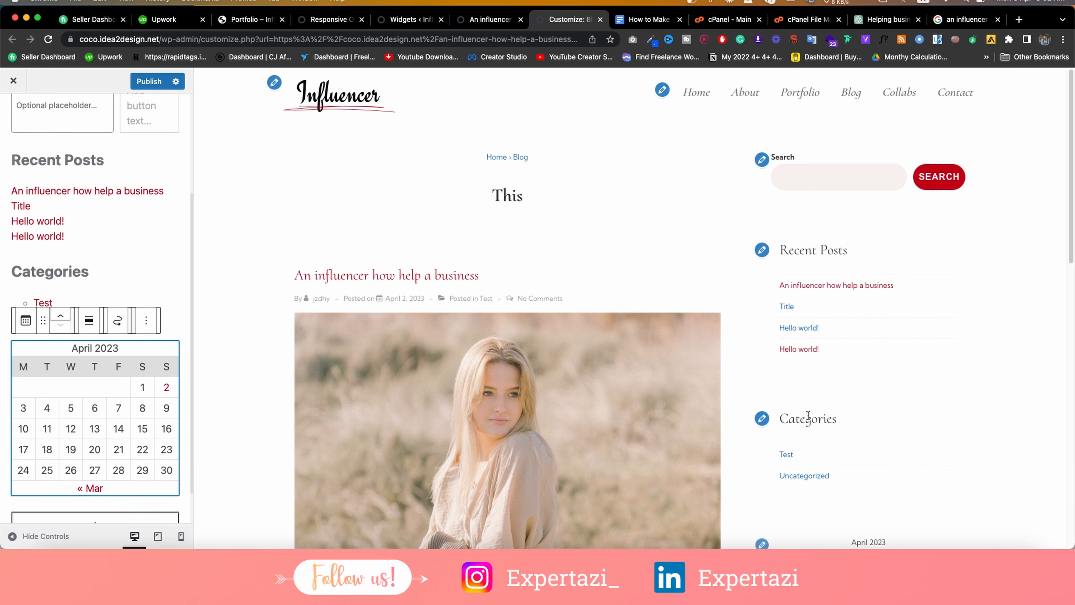
pyautogui.scroll(-5, 812, 416)
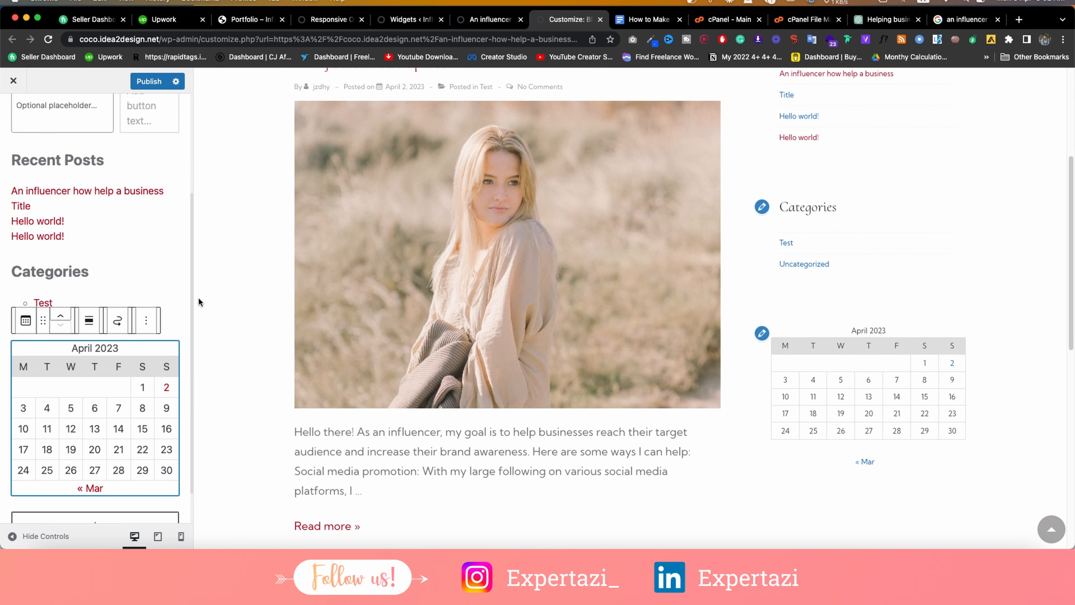
pyautogui.click(145, 320)
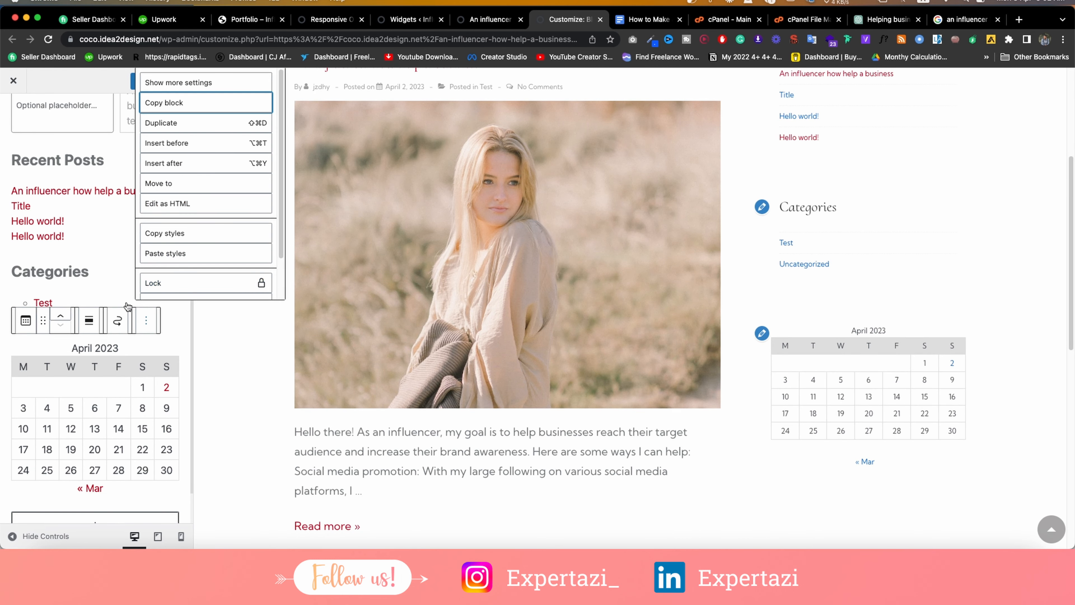
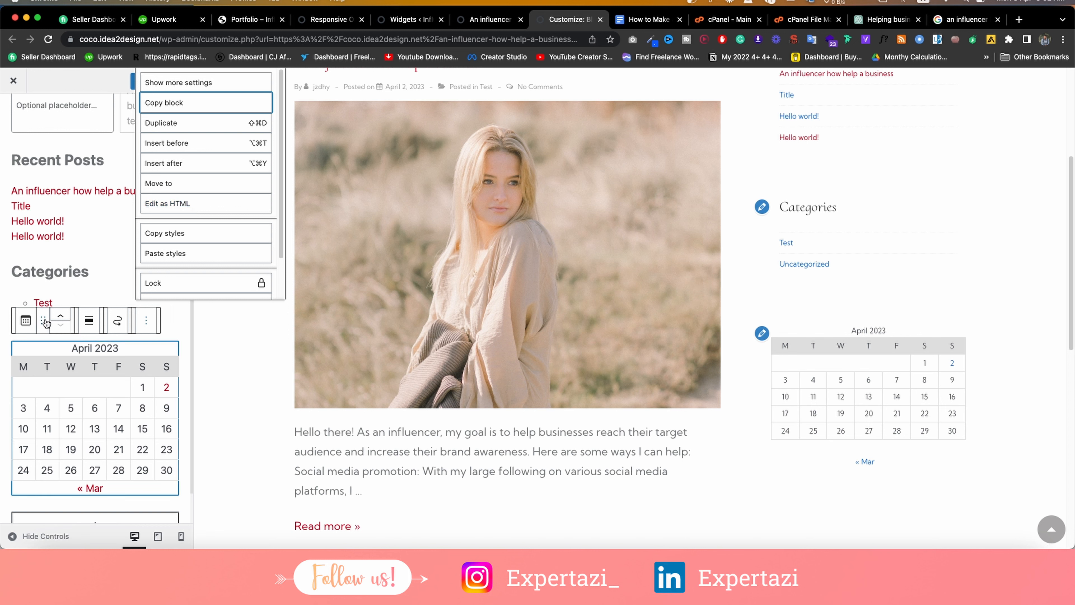
# Delete the April 2023 Calendar block from the Main Sidebar and publish the Customizer changes.
pyautogui.scroll(-2, 241, 257)
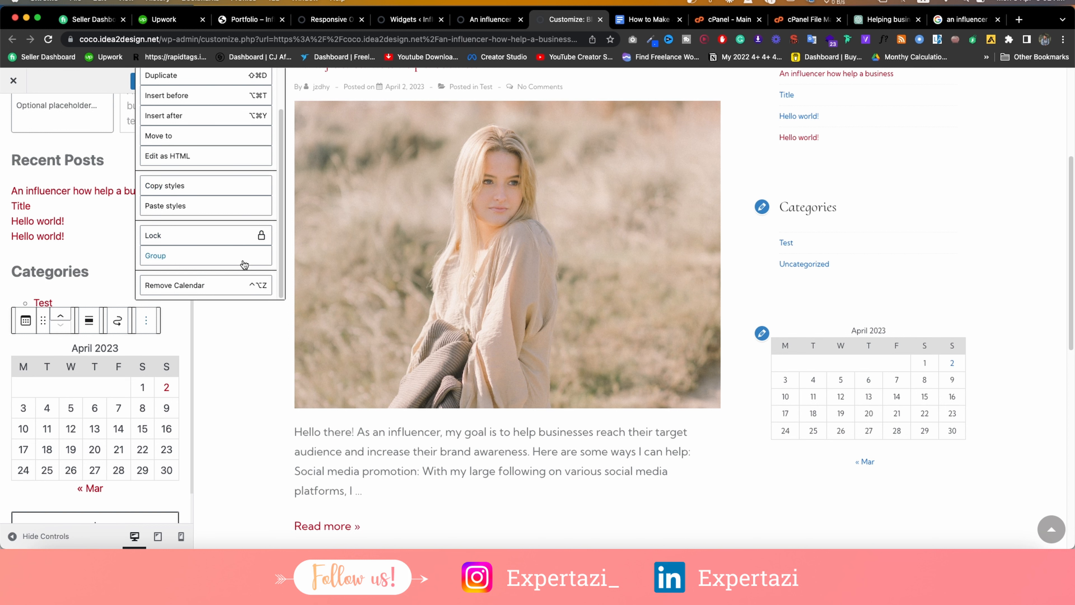
pyautogui.click(216, 283)
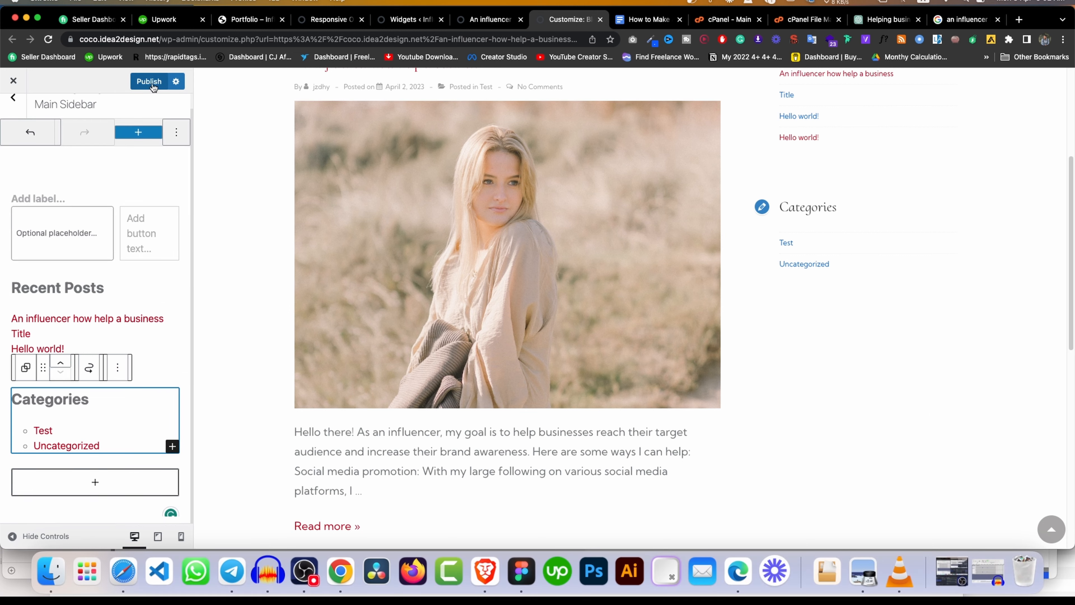
pyautogui.click(155, 82)
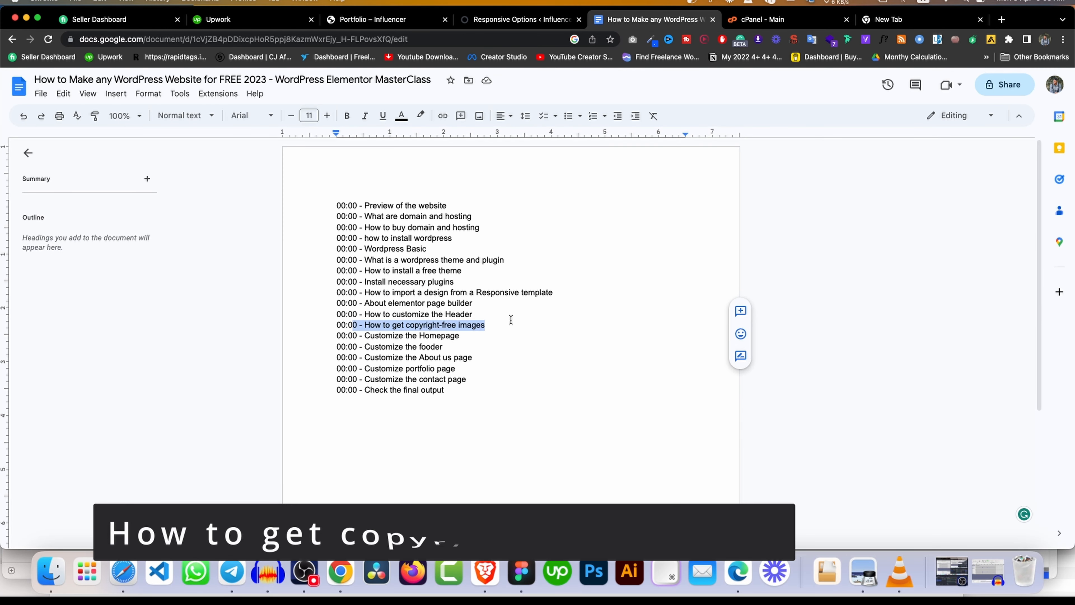
# Load Freepik, Unsplash and Pexels in new Chrome tabs.
pyautogui.click(868, 25)
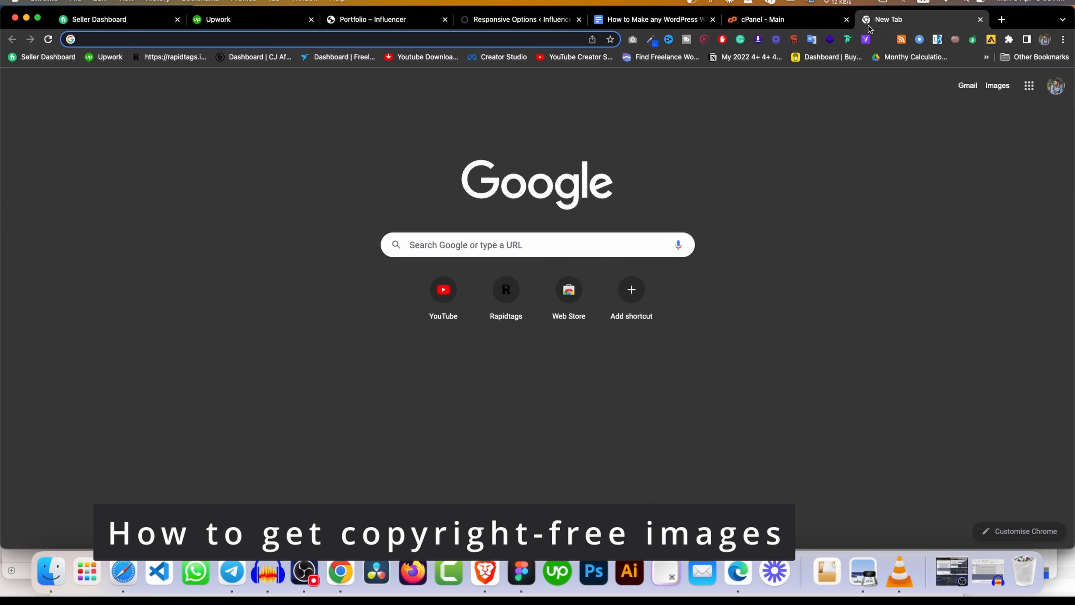
pyautogui.write('fre')
pyautogui.press('Return')
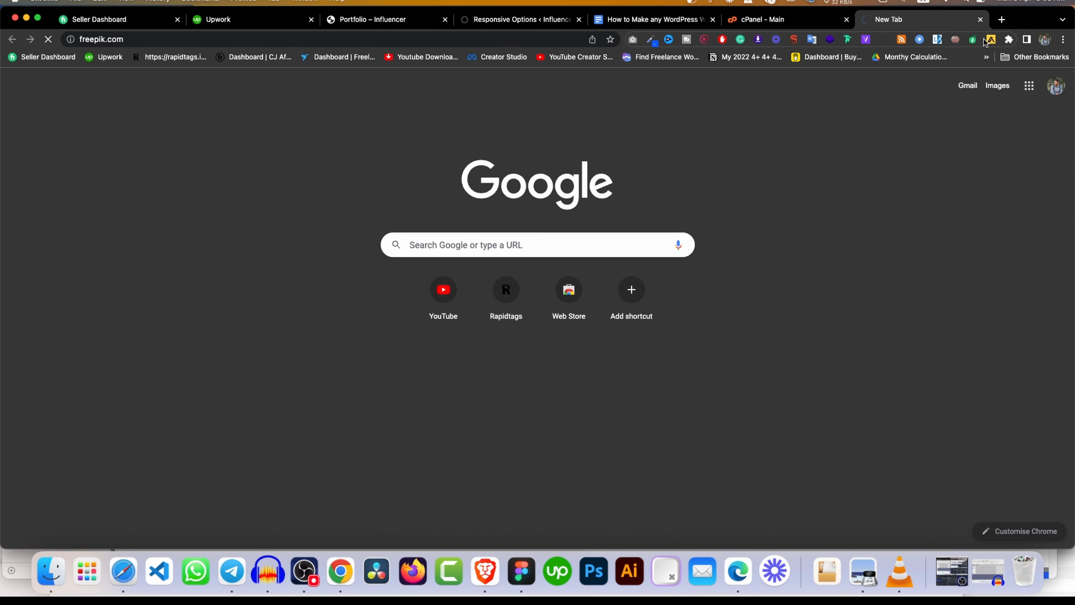
pyautogui.click(1002, 20)
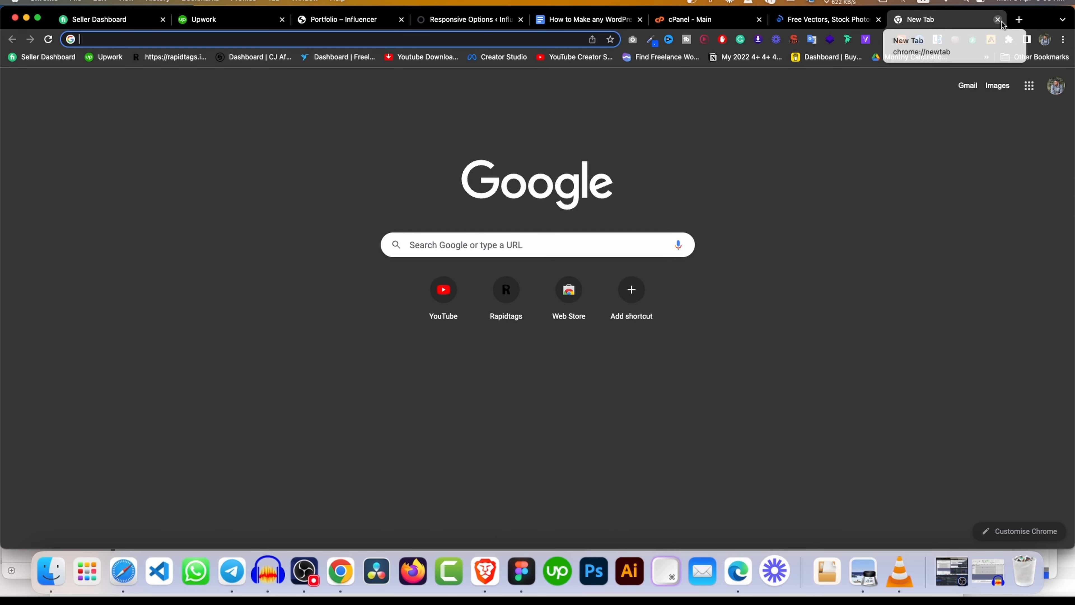
pyautogui.write('unsplash.com')
pyautogui.press('Return')
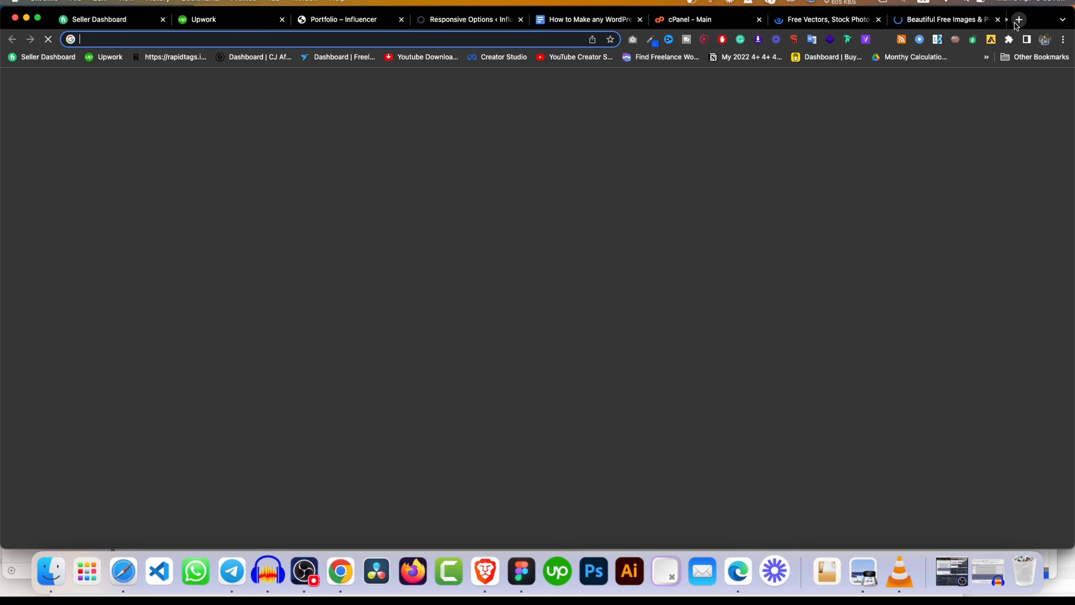
pyautogui.write('pex')
pyautogui.press('Return')
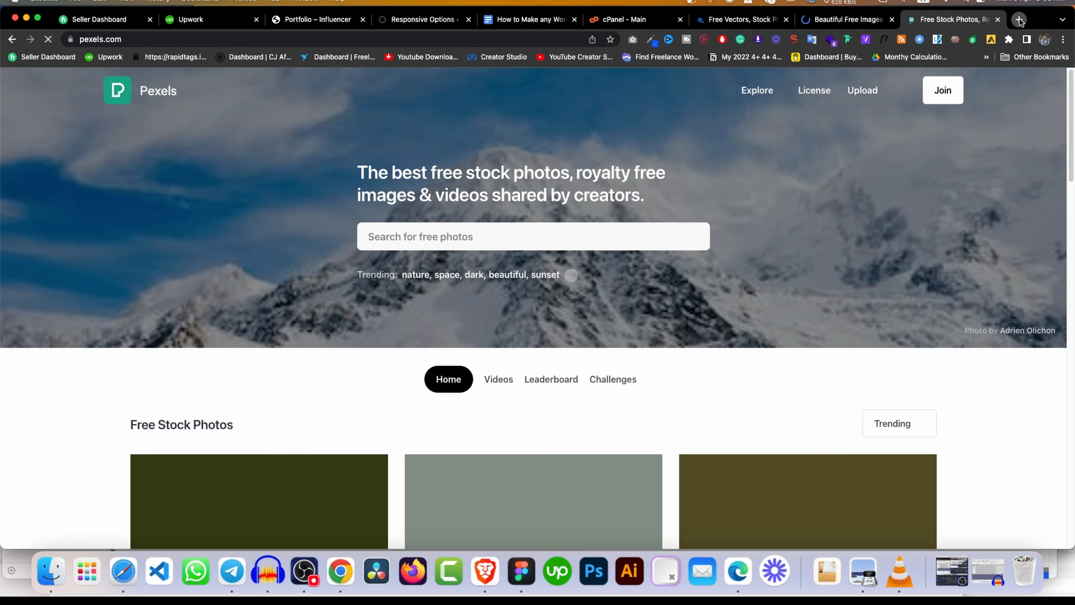
# Search Google for 'pixabay' in a new tab and open the Pixabay site.
pyautogui.click(1019, 20)
pyautogui.write('xab')
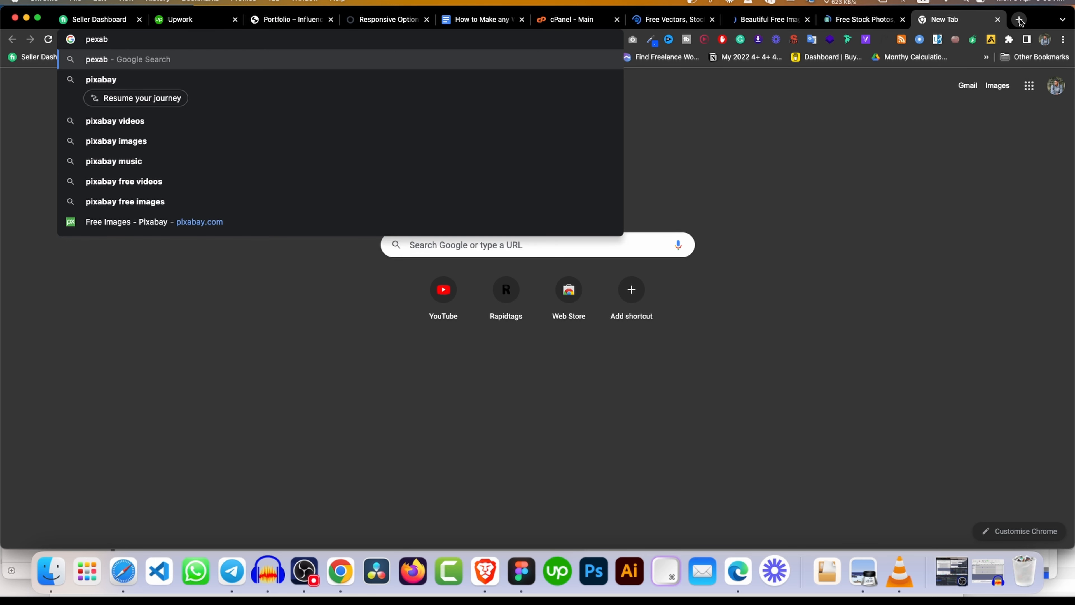
pyautogui.press('Down')
pyautogui.press('Return')
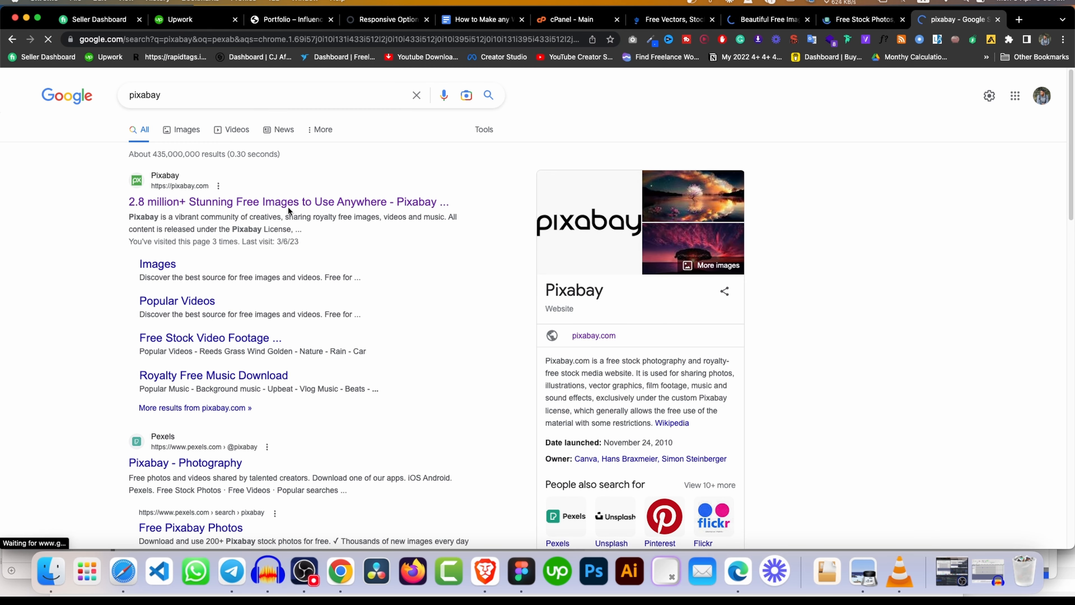
pyautogui.click(289, 205)
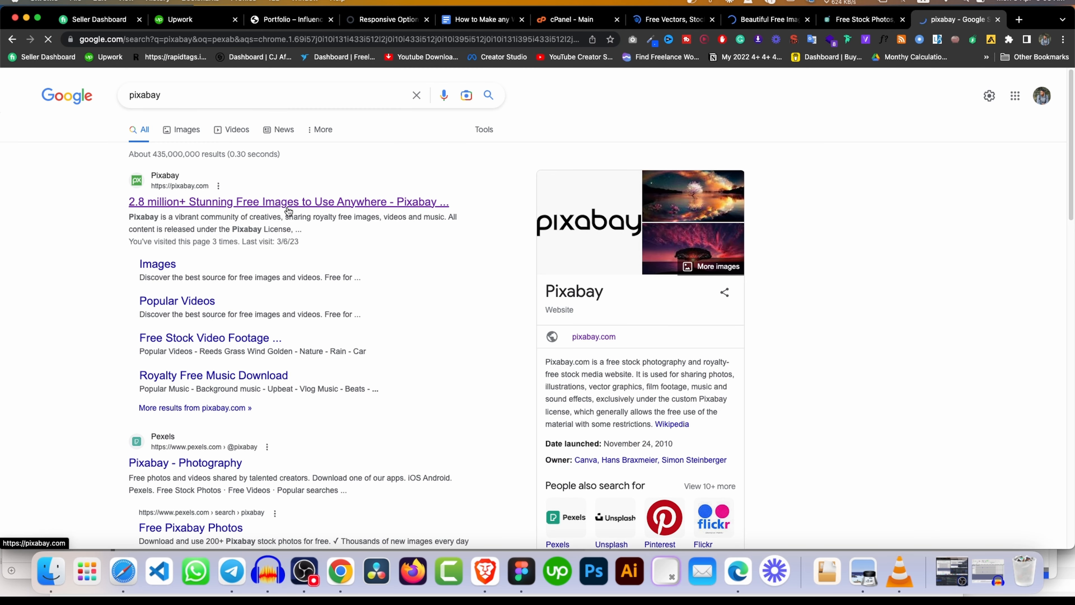
# Browse the Freepik, Unsplash, Pexels and Pixabay tabs, ending on Pexels.
pyautogui.click(688, 19)
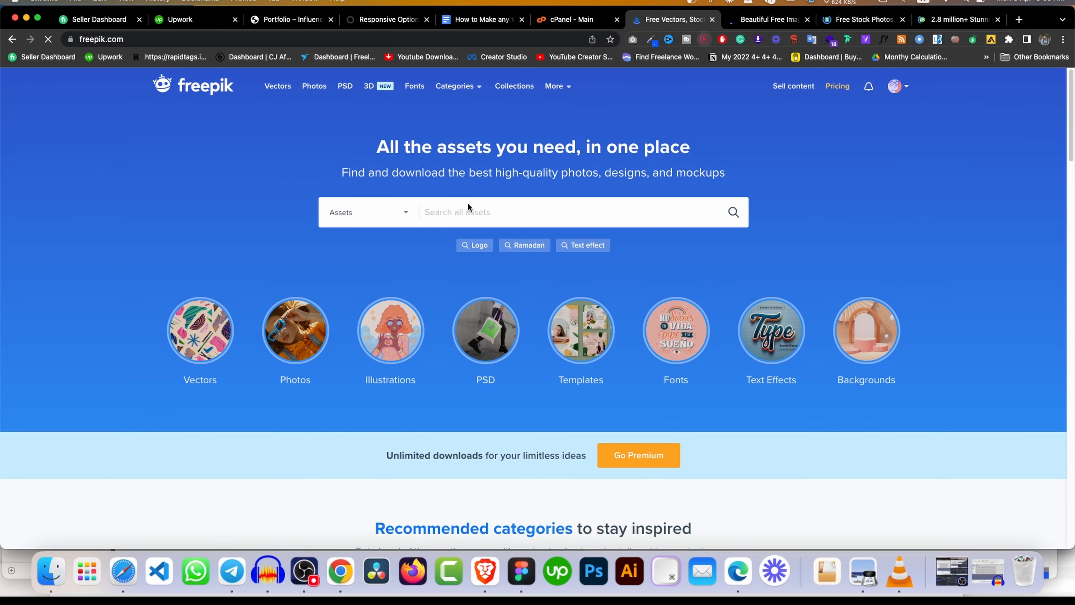
pyautogui.click(787, 19)
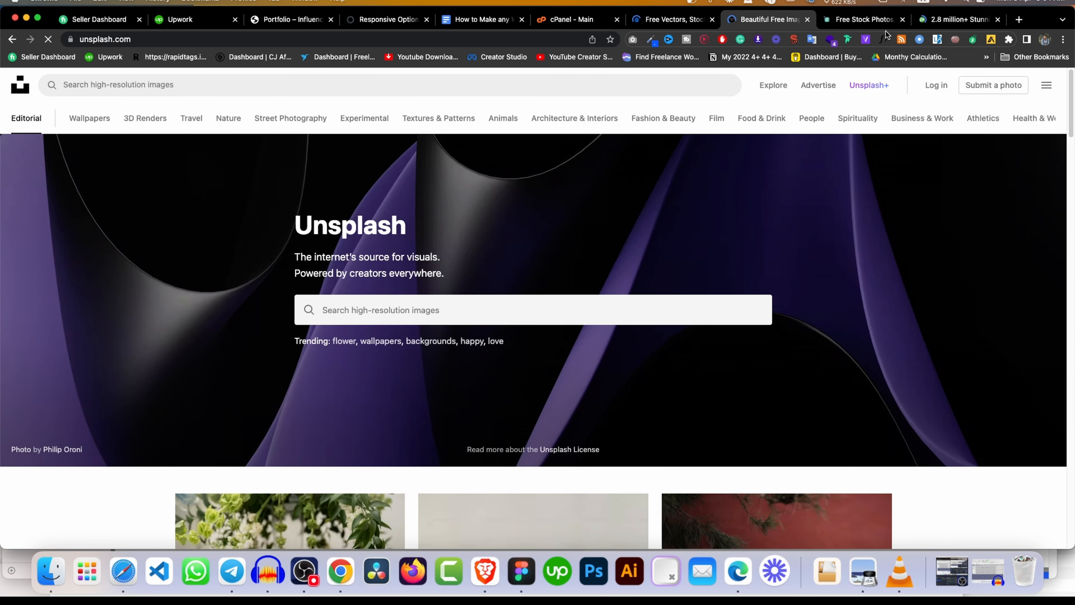
pyautogui.click(854, 25)
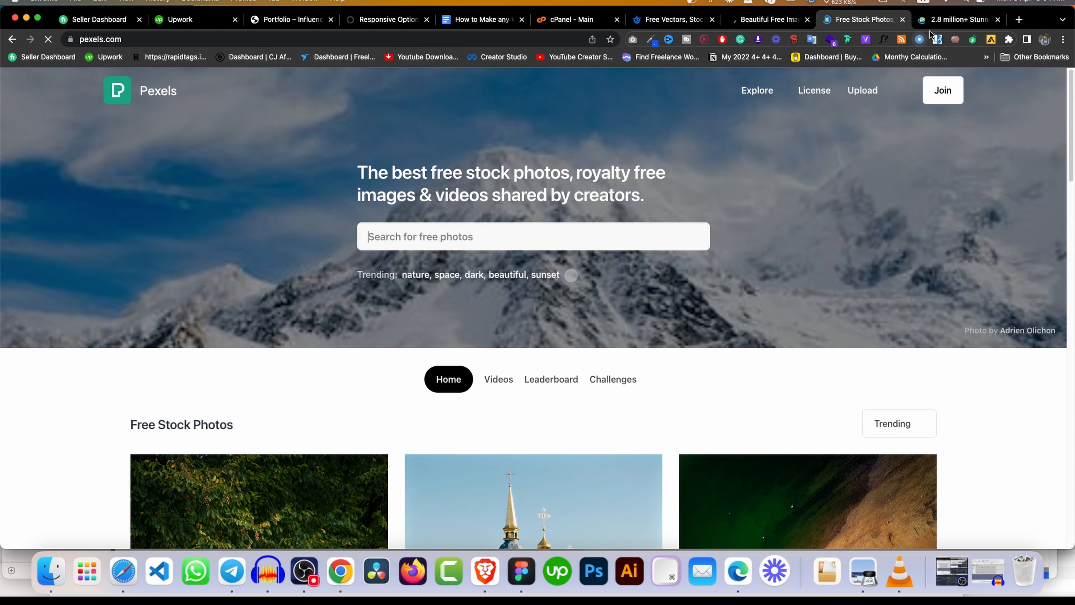
pyautogui.click(940, 21)
pyautogui.scroll(-7, 667, 219)
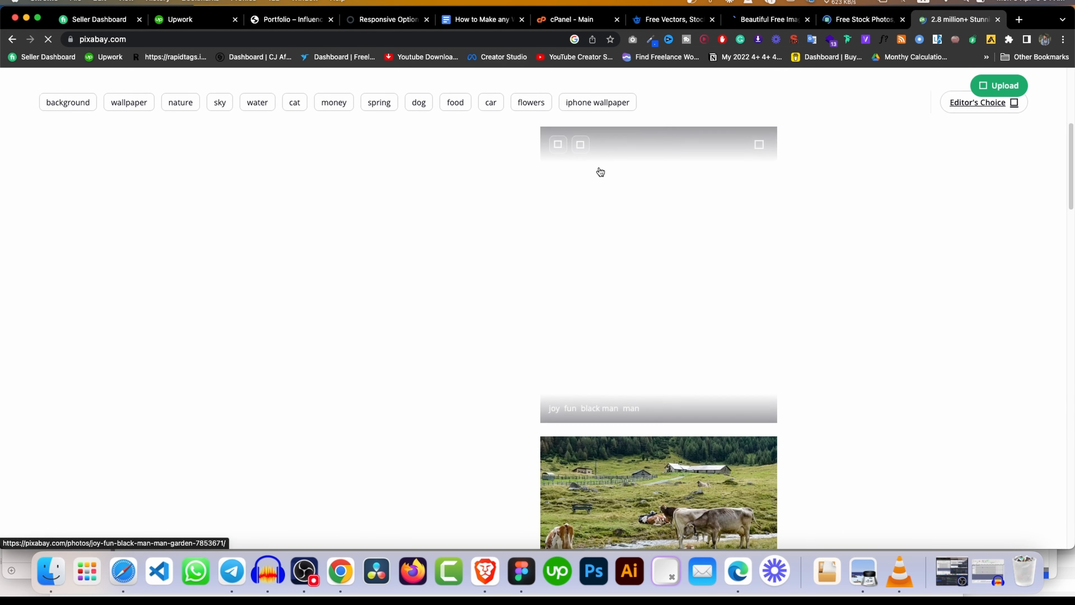
pyautogui.scroll(7, 600, 172)
pyautogui.click(660, 19)
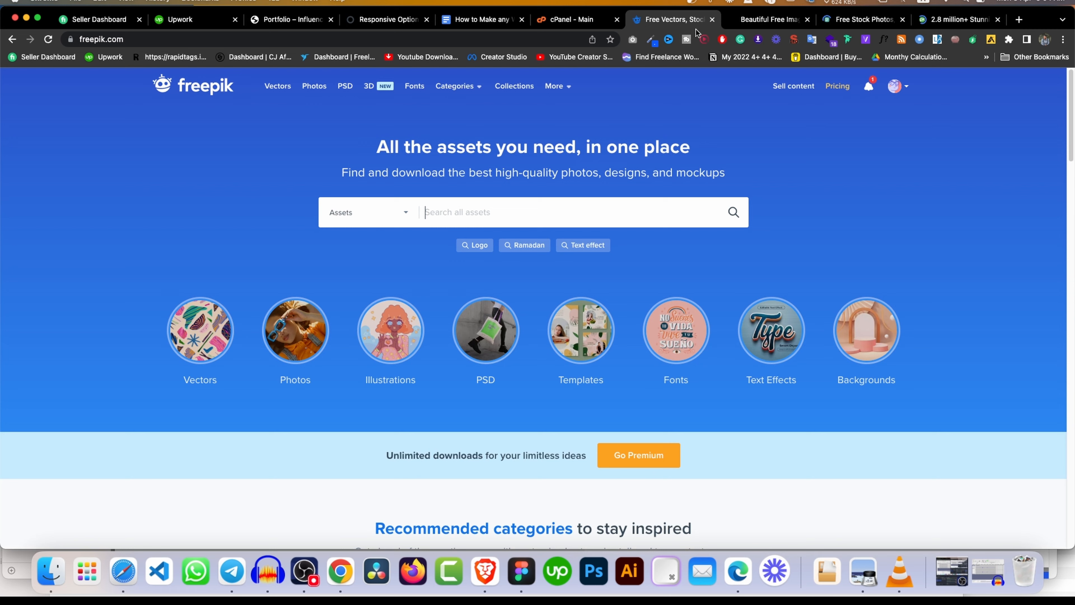
pyautogui.click(761, 21)
pyautogui.click(845, 20)
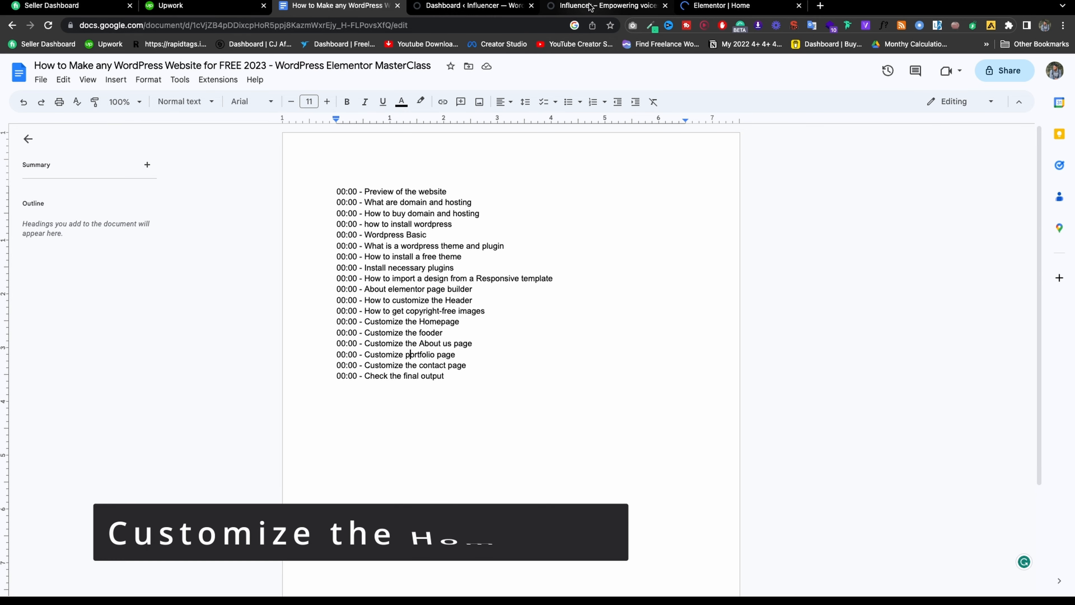
# Open the Influencer homepage in Elementor and type the site owner's name into the hero heading title.
pyautogui.click(603, 6)
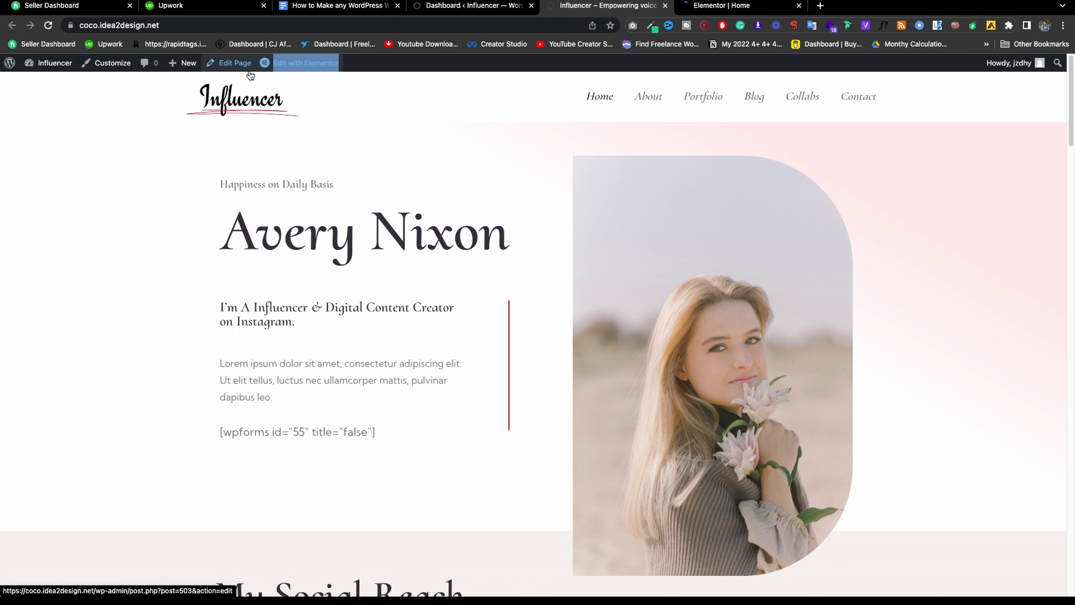
pyautogui.moveTo(299, 68)
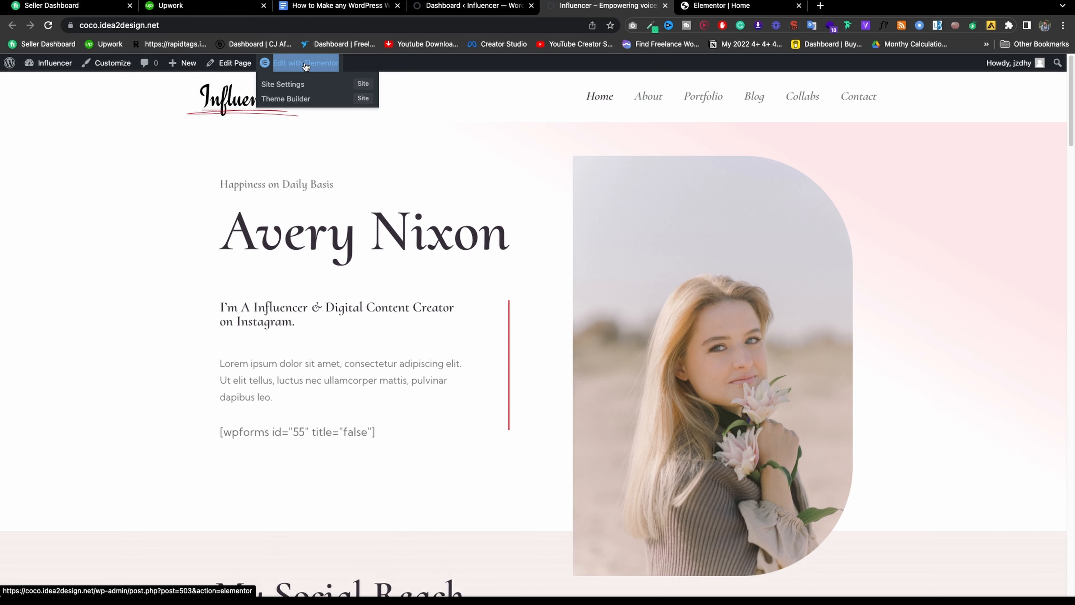
pyautogui.click(306, 64)
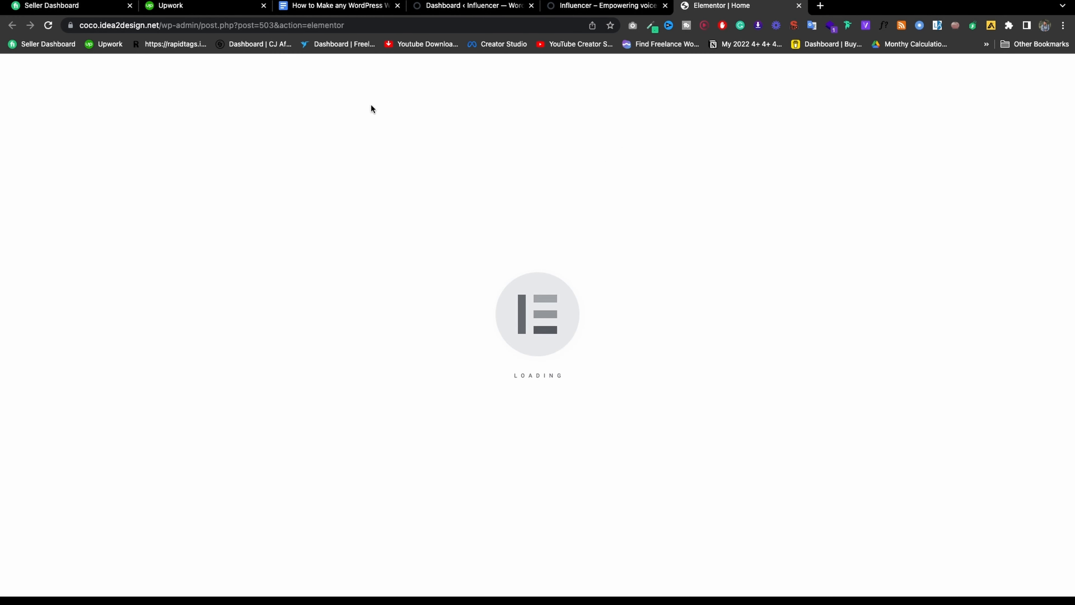
pyautogui.scroll(-1, 480, 189)
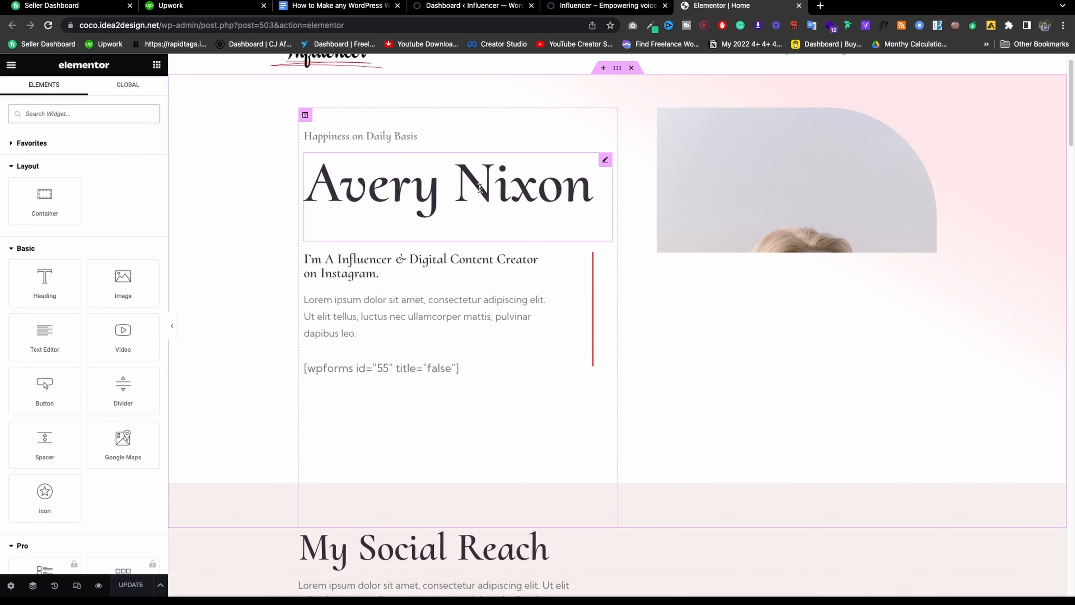
pyautogui.click(603, 163)
pyautogui.click(55, 176)
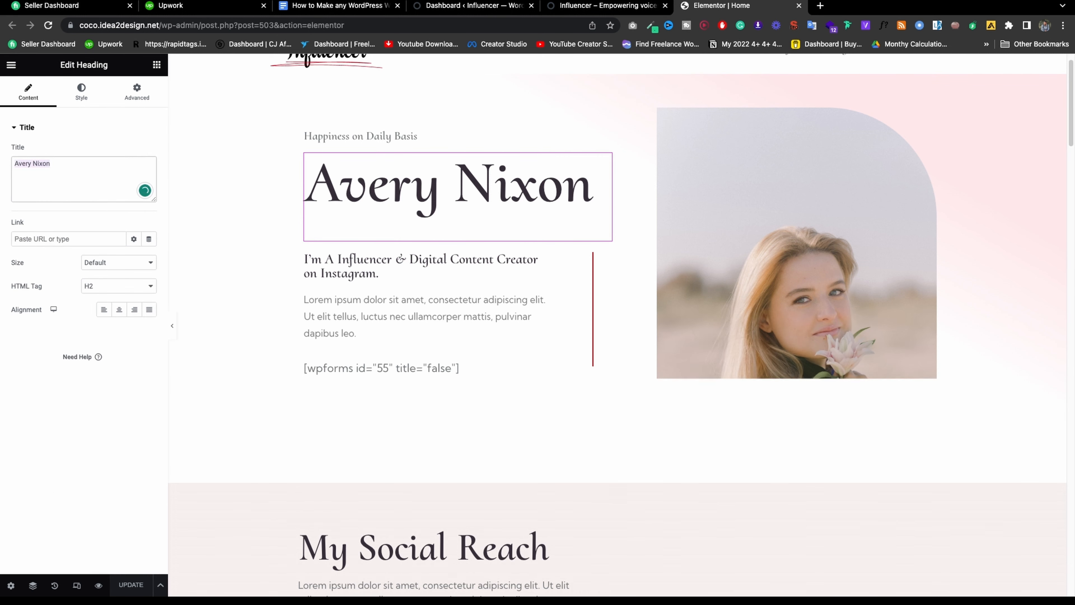
pyautogui.write('Md Azizu')
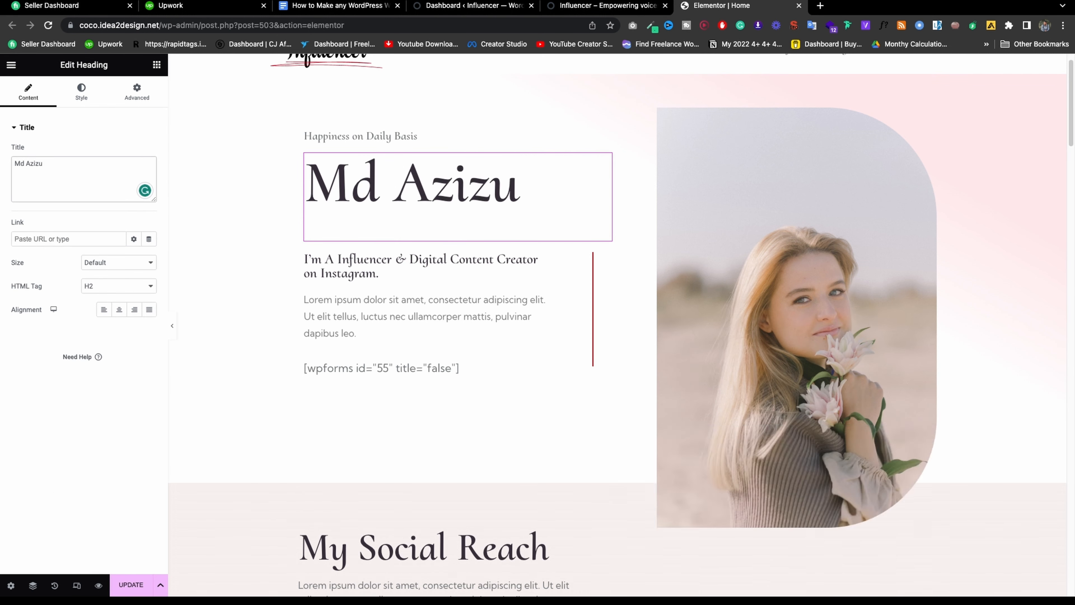
pyautogui.write('l')
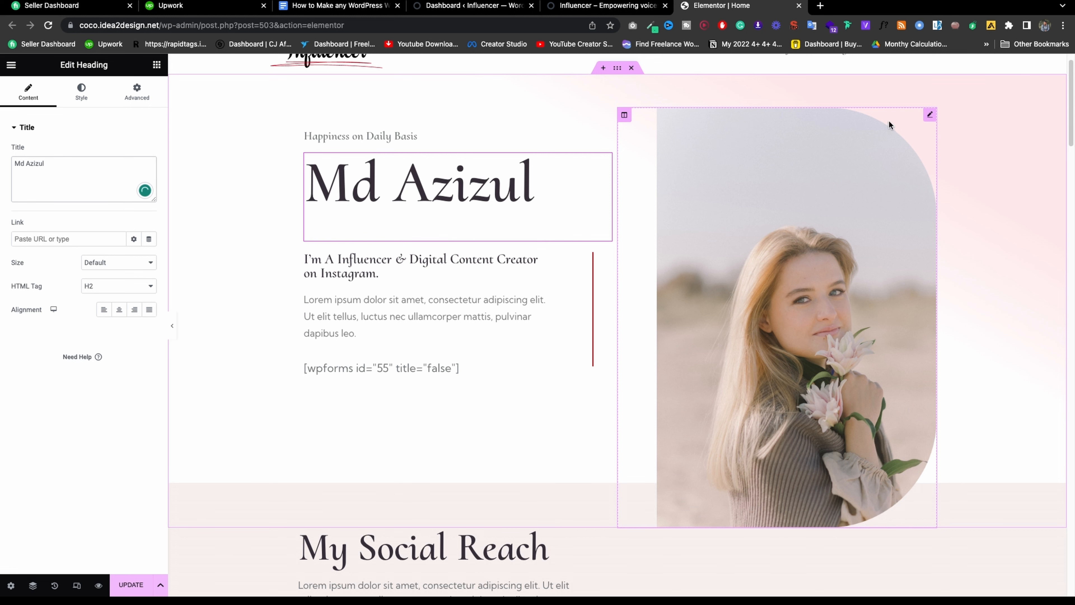
# Look at the portrait image's Upload files option, then close it and return to the live homepage.
pyautogui.click(928, 118)
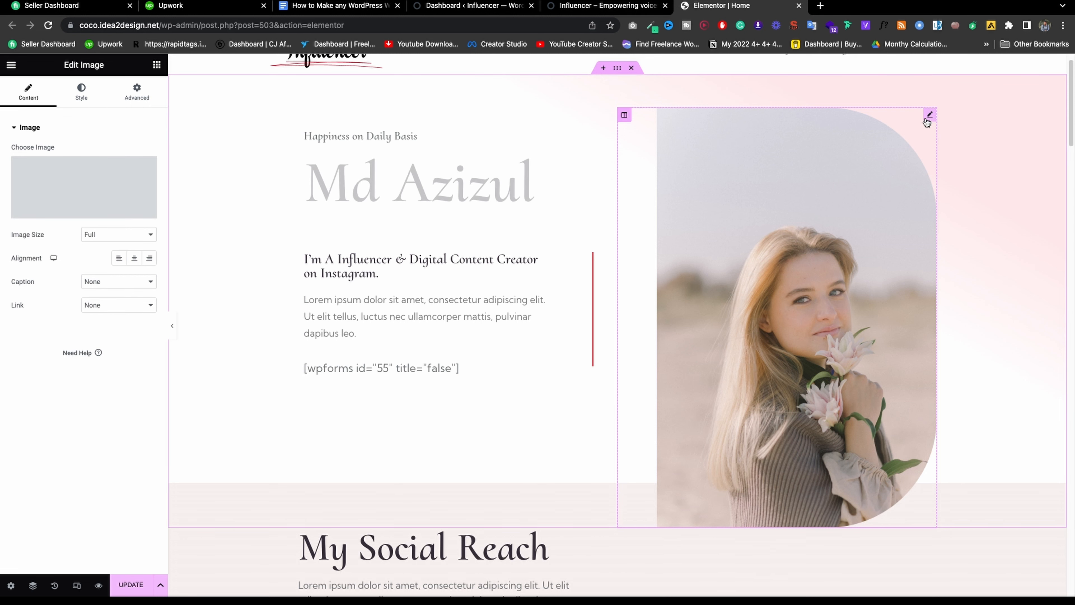
pyautogui.click(118, 180)
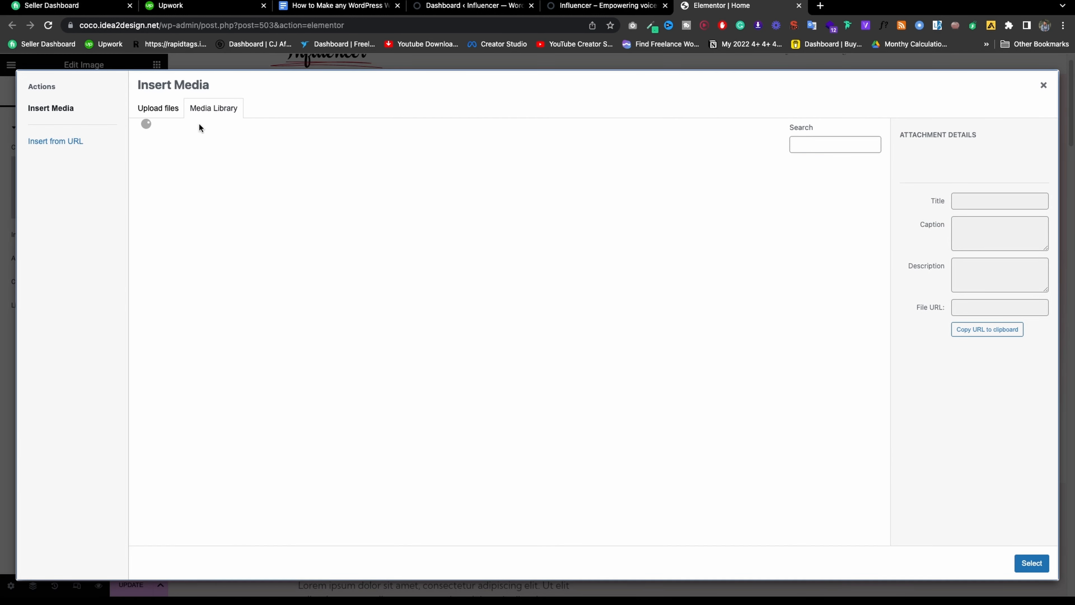
pyautogui.click(157, 109)
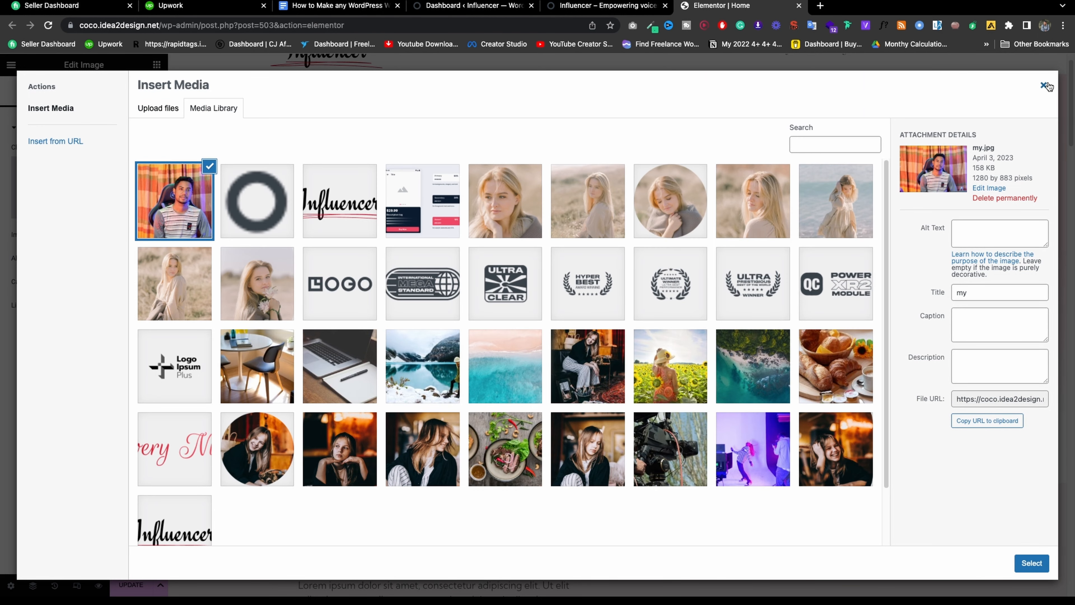
pyautogui.click(1044, 85)
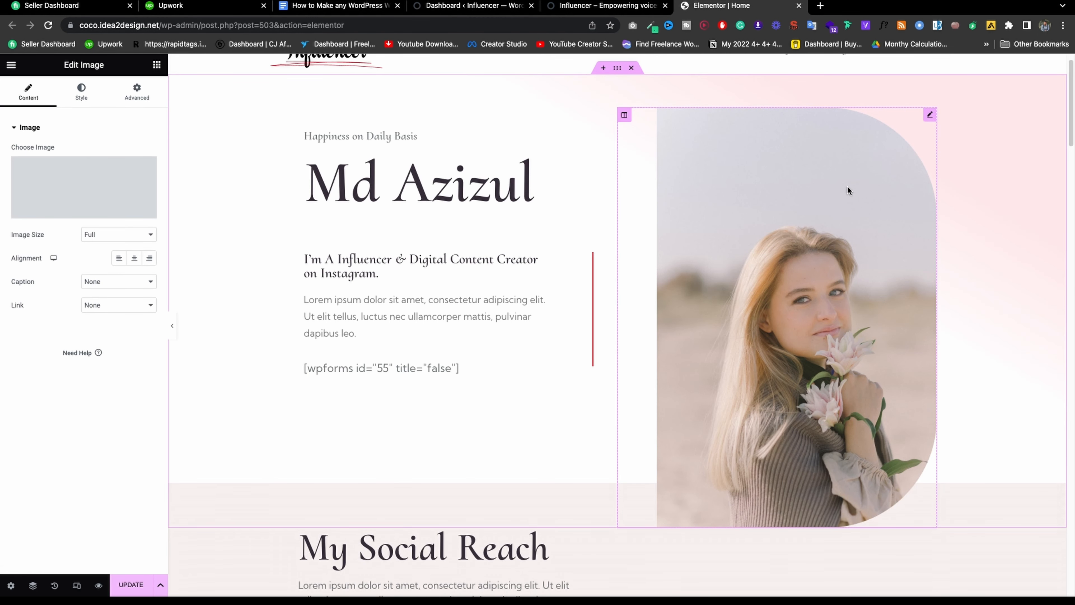
pyautogui.click(630, 7)
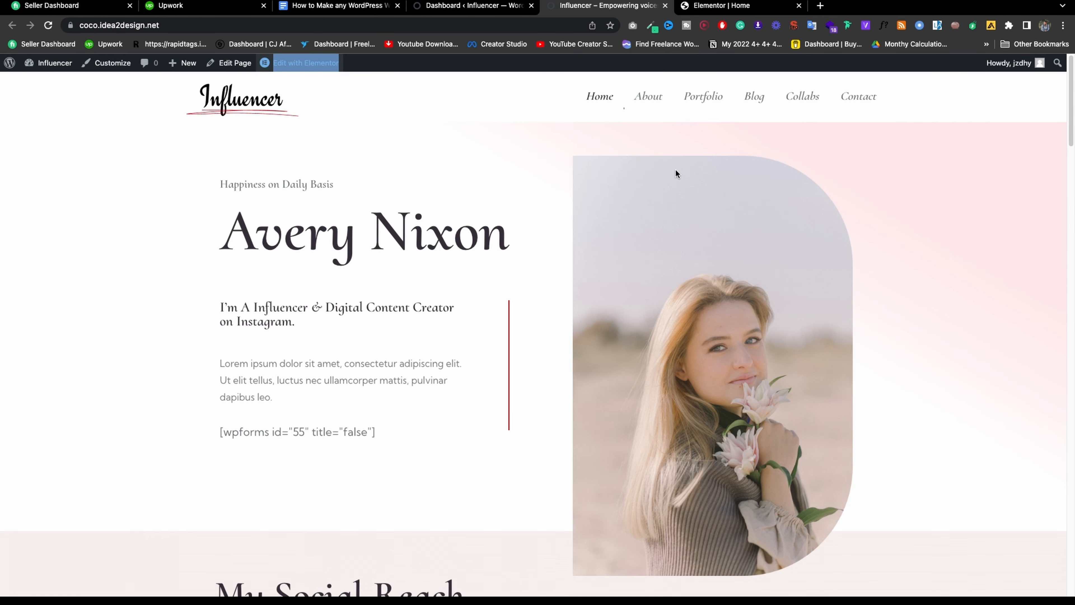
# Save the homepage portrait image to the Desktop and reveal the PNG in Finder.
pyautogui.rightClick(668, 209)
pyautogui.click(691, 227)
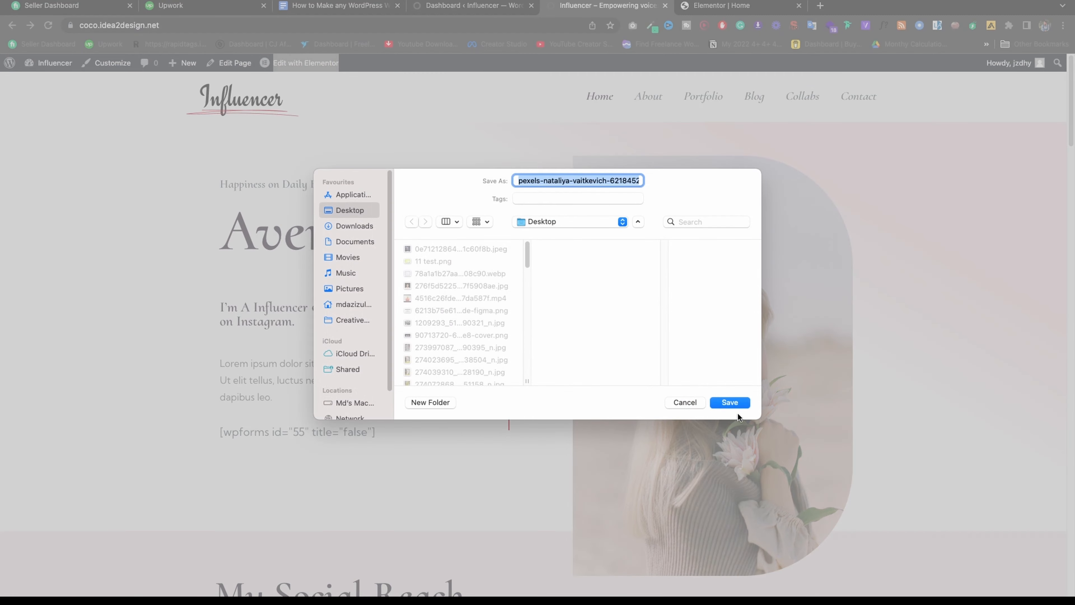
pyautogui.click(730, 402)
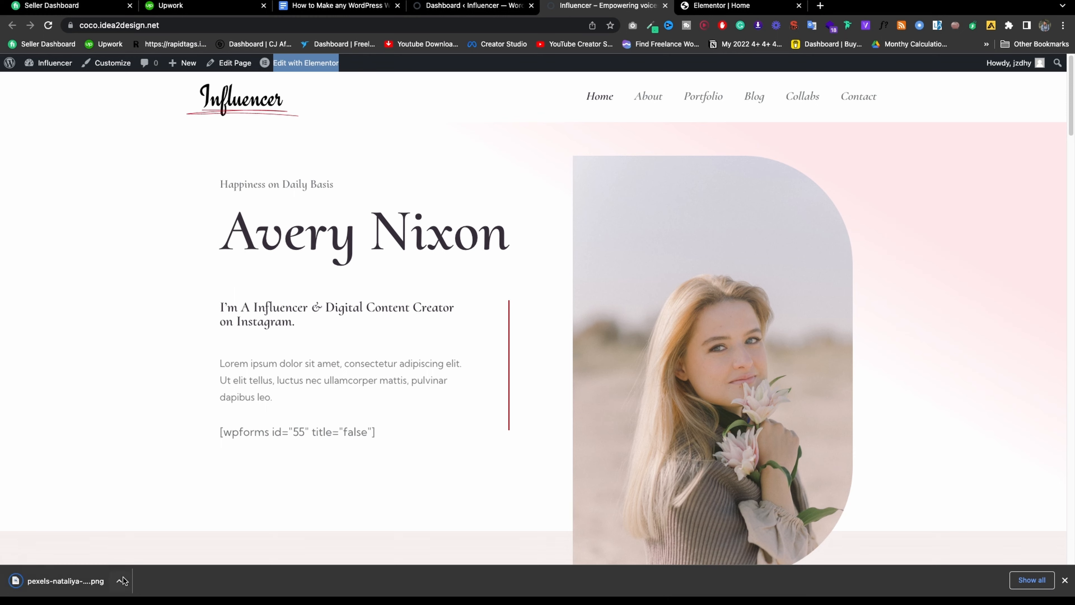
pyautogui.click(119, 580)
pyautogui.click(154, 566)
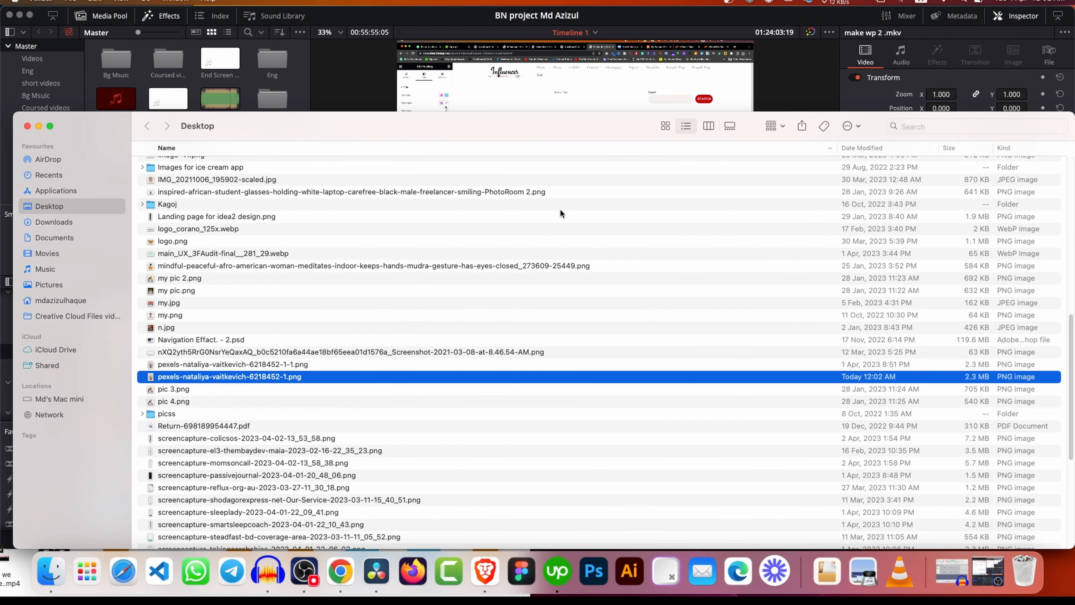
# Check the portrait PNG's Get Info dimensions, which read 1280×1920 pixels.
pyautogui.rightClick(766, 376)
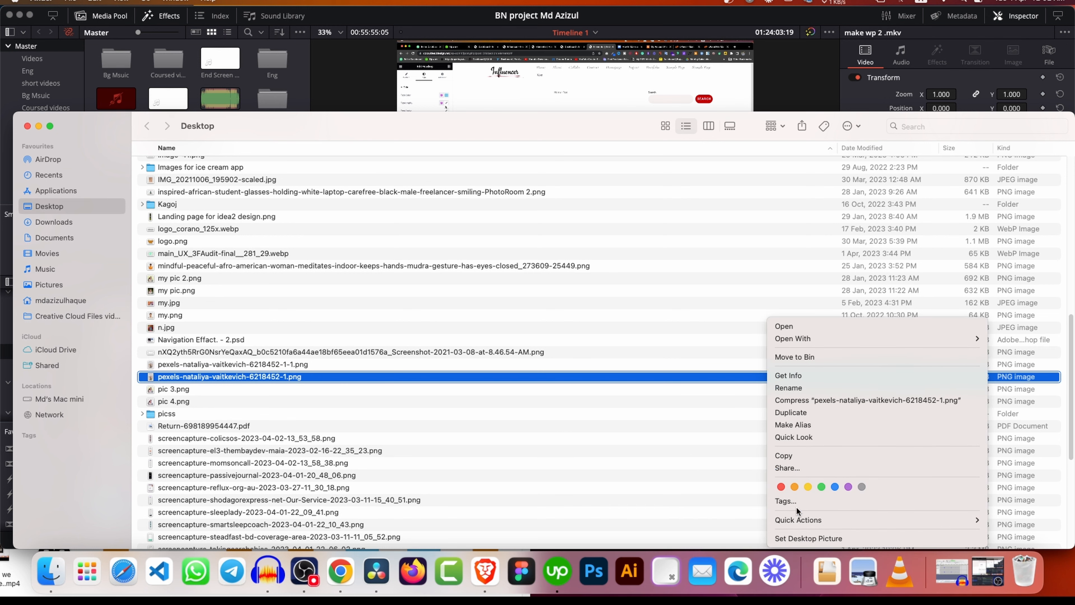
pyautogui.click(806, 375)
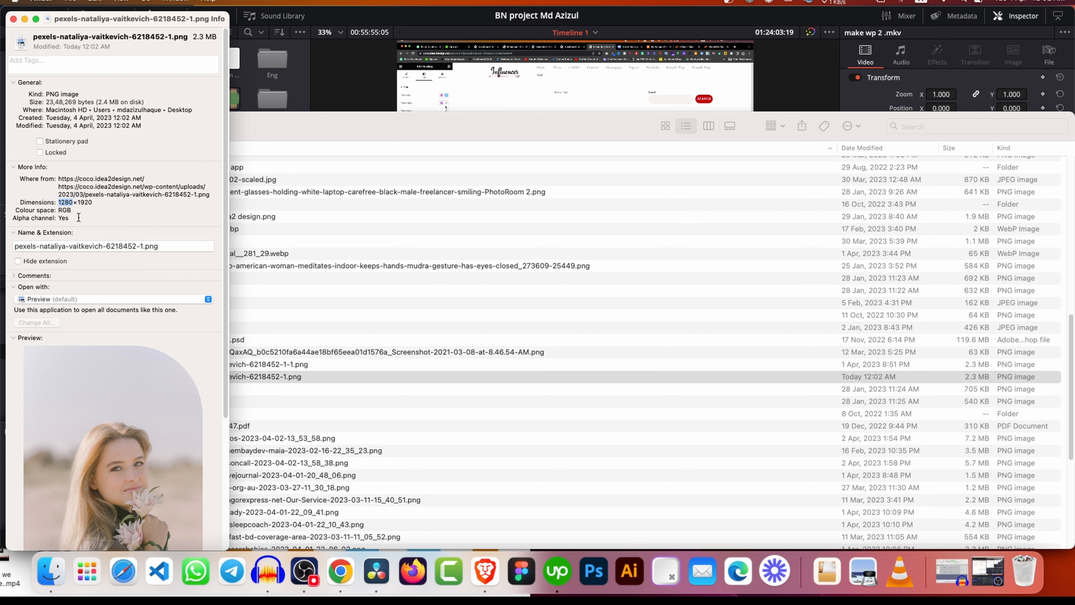
pyautogui.scroll(-2, 171, 337)
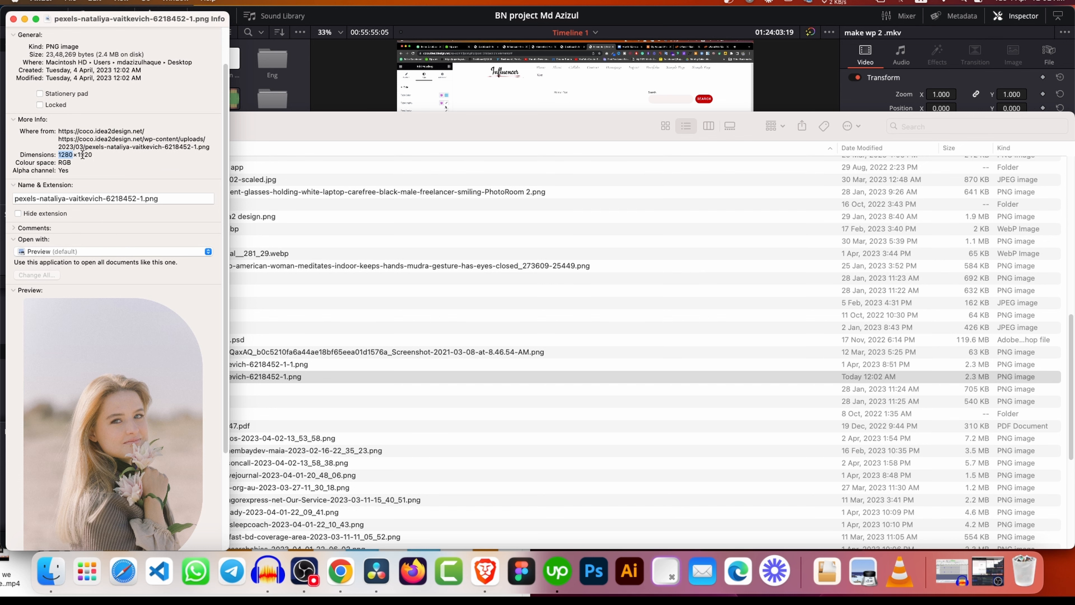
pyautogui.moveTo(123, 18); pyautogui.dragTo(402, 113)
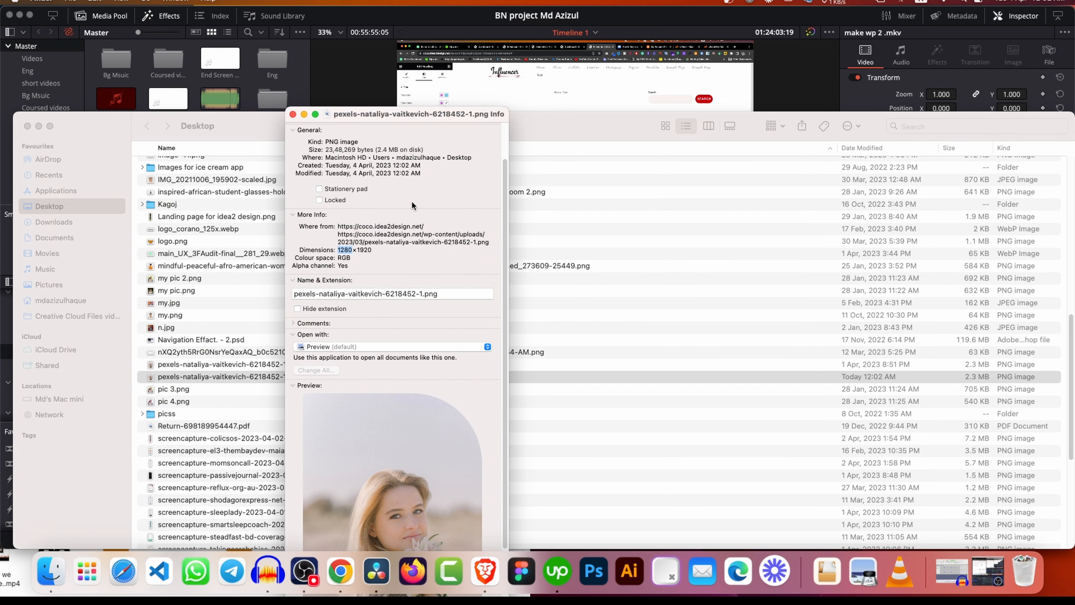
pyautogui.click(651, 376)
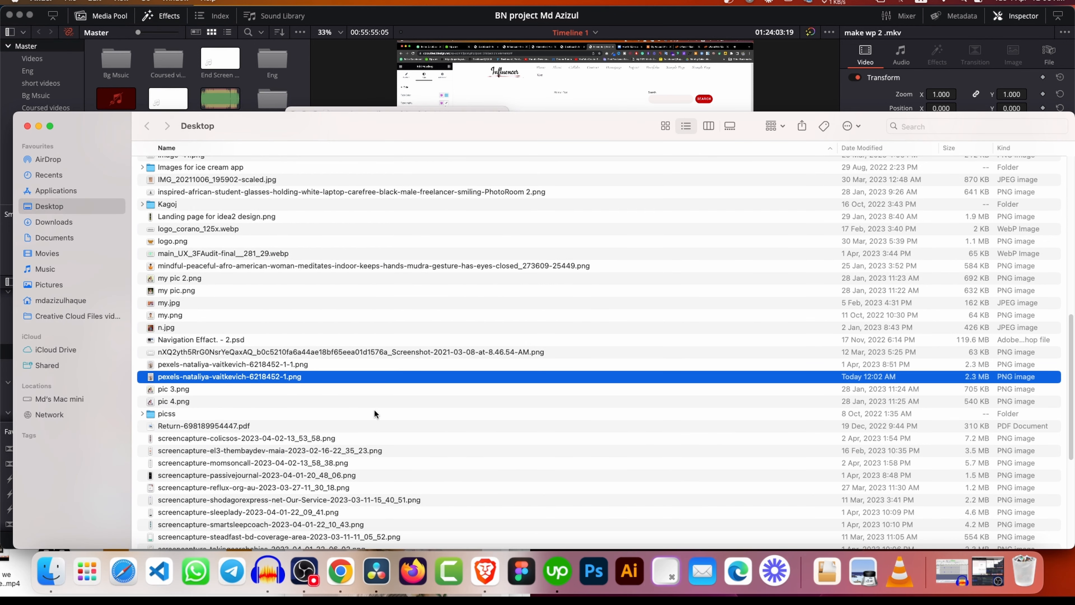
pyautogui.click(339, 553)
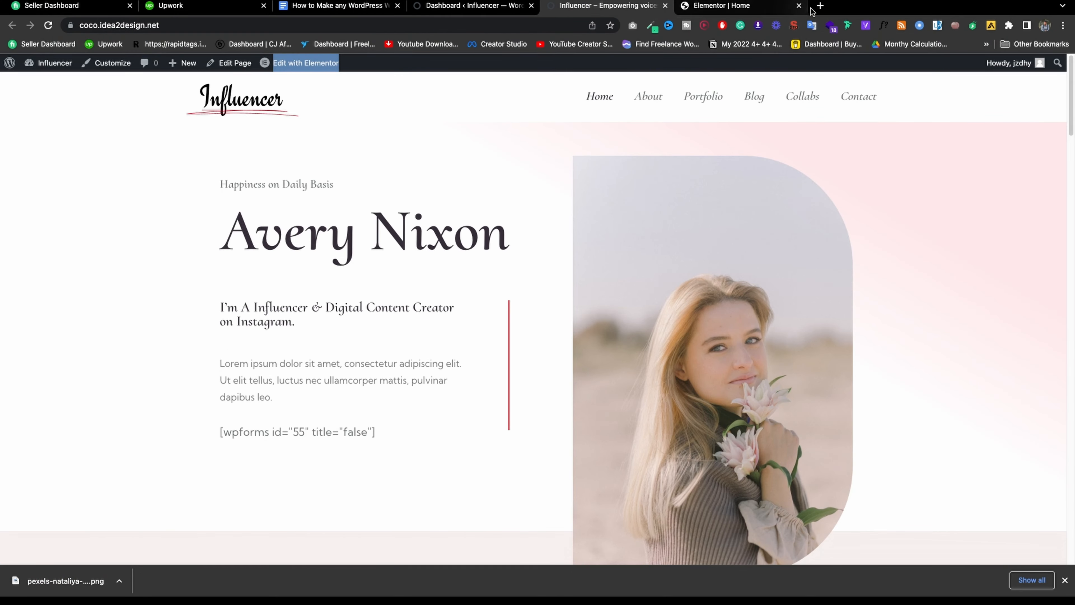
# Load figma.com in one new Chrome tab and photopea.com in another.
pyautogui.click(821, 5)
pyautogui.write('figma')
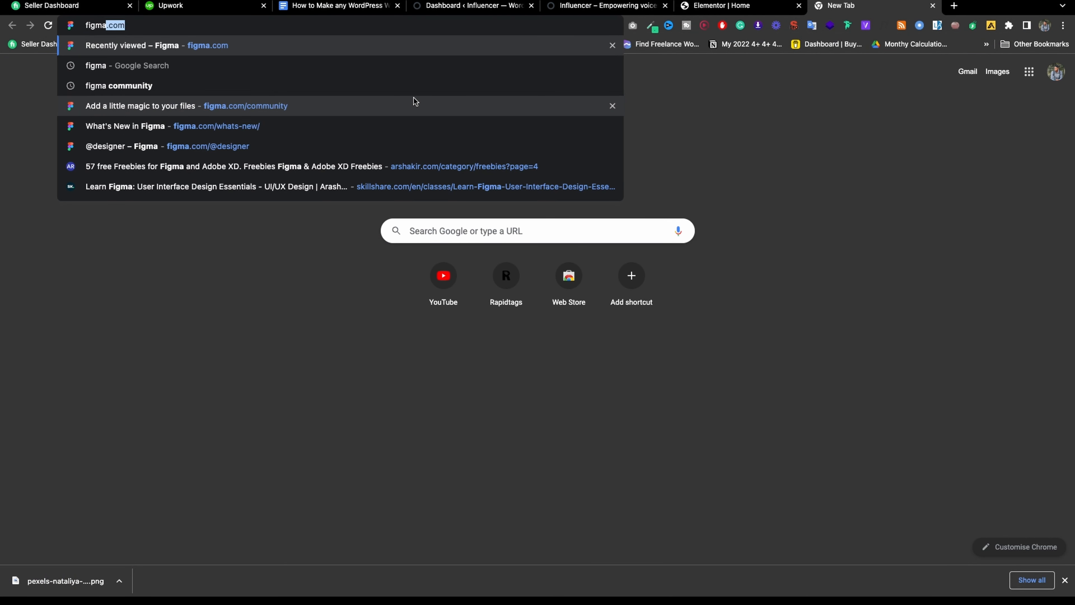
pyautogui.press('Return')
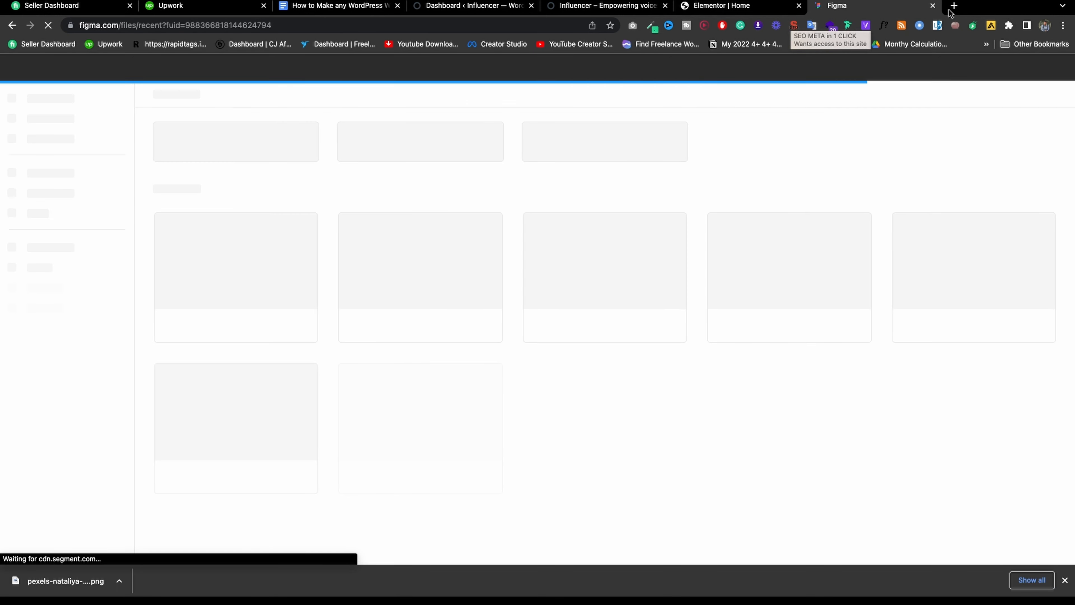
pyautogui.click(954, 7)
pyautogui.write('ph')
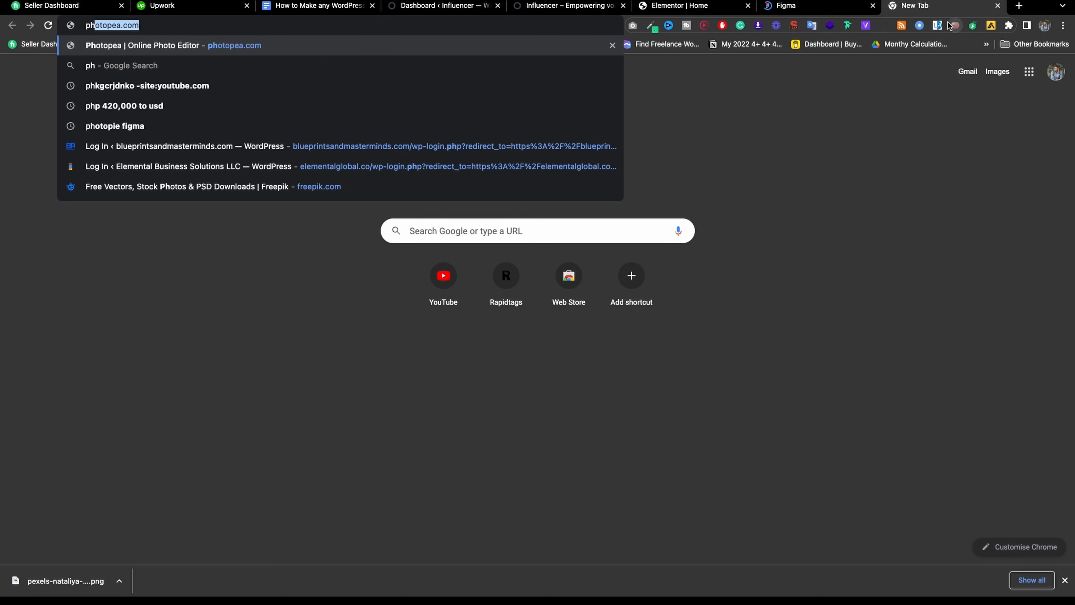
pyautogui.press('Return')
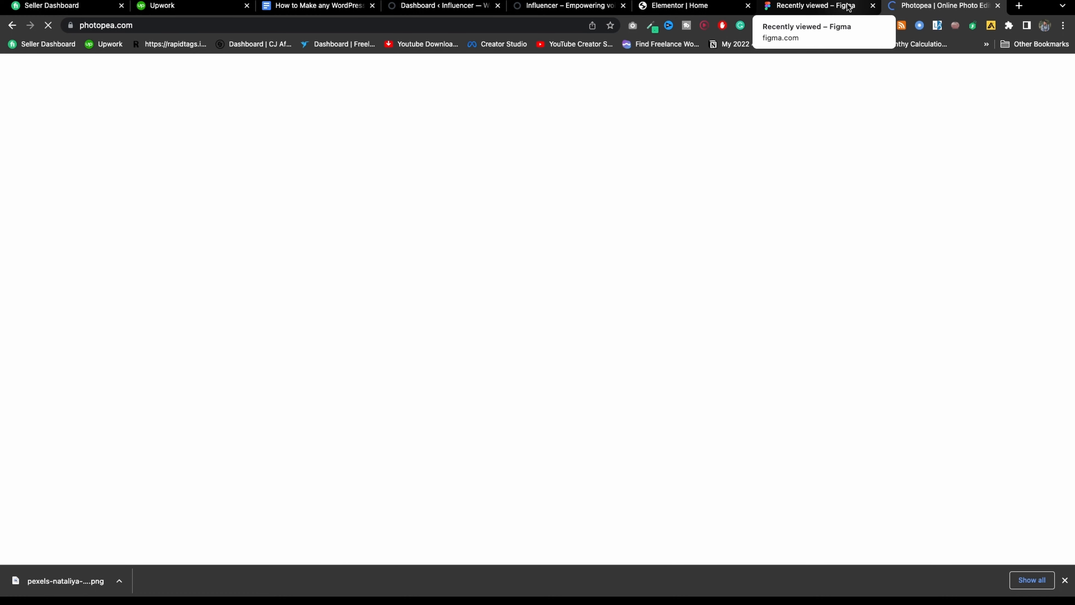
# Create a new Figma design file holding the 1280×1920 portrait PNG.
pyautogui.click(847, 7)
pyautogui.click(272, 151)
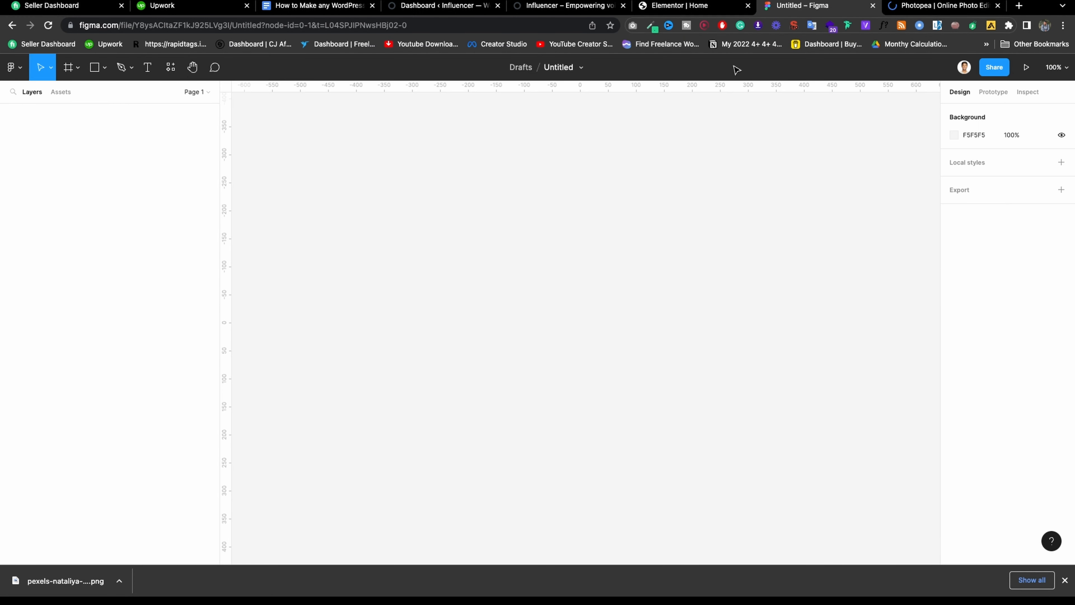
pyautogui.click(921, 6)
pyautogui.click(804, 6)
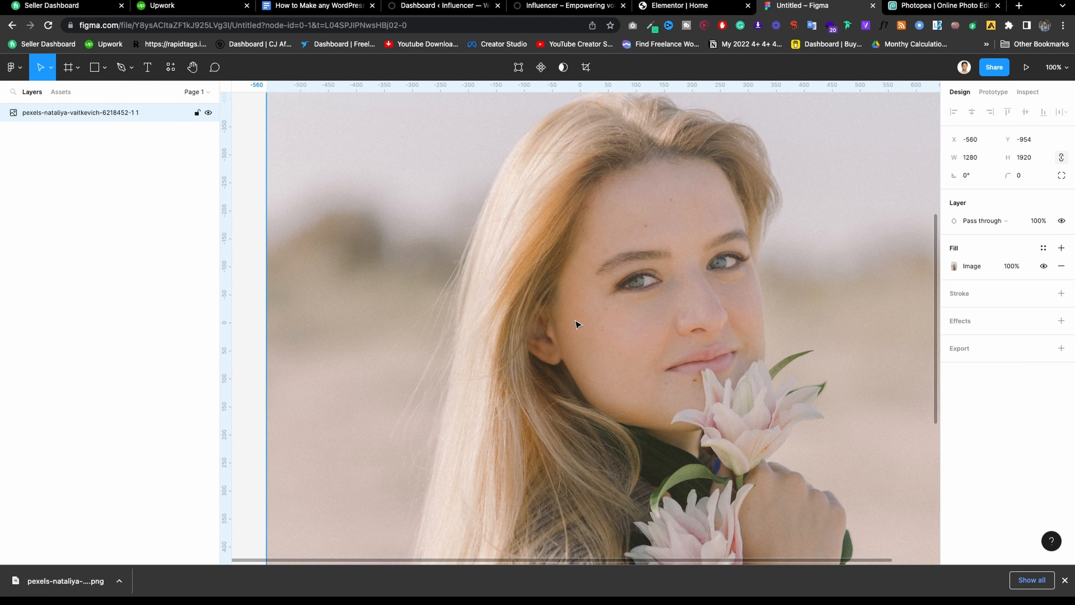
pyautogui.scroll(-5, 547, 317)
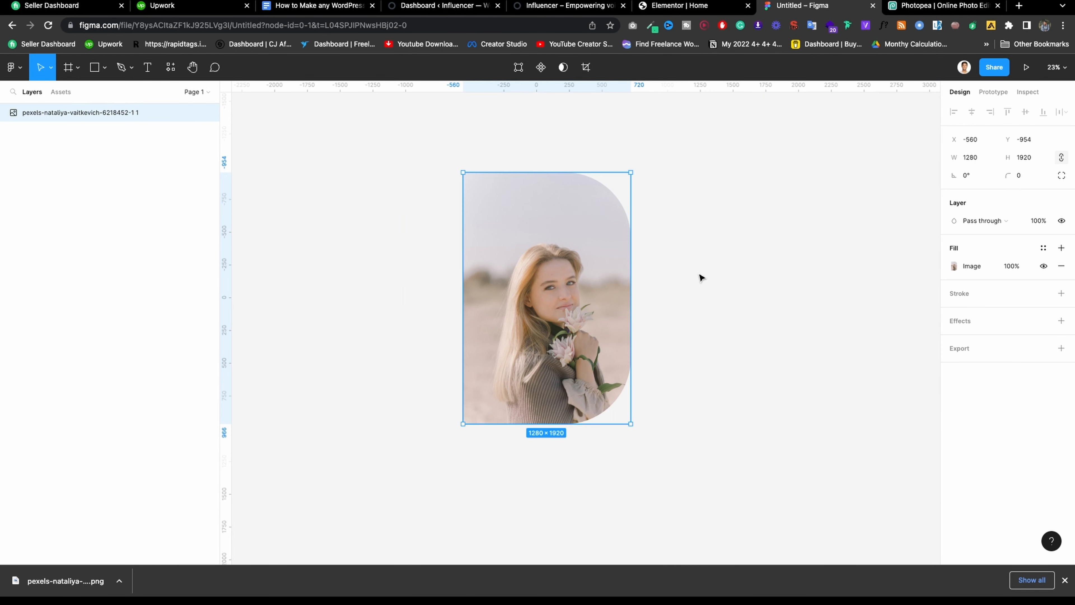
pyautogui.click(700, 277)
pyautogui.click(598, 271)
# Wrap the portrait in Frame 1 using Frame selection and give it an FFFFFF fill.
pyautogui.rightClick(548, 305)
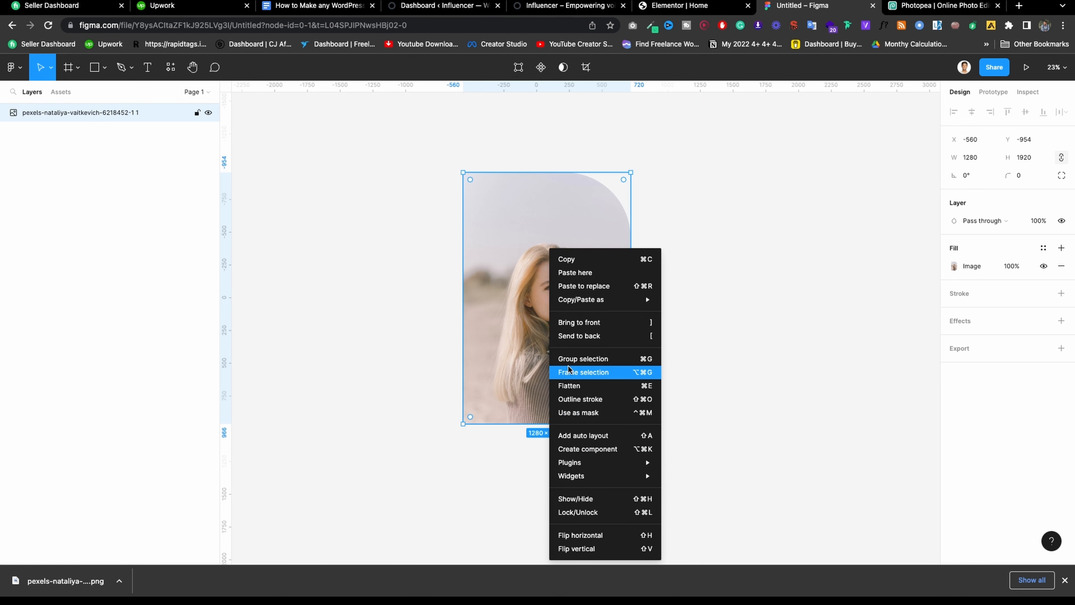
pyautogui.click(582, 372)
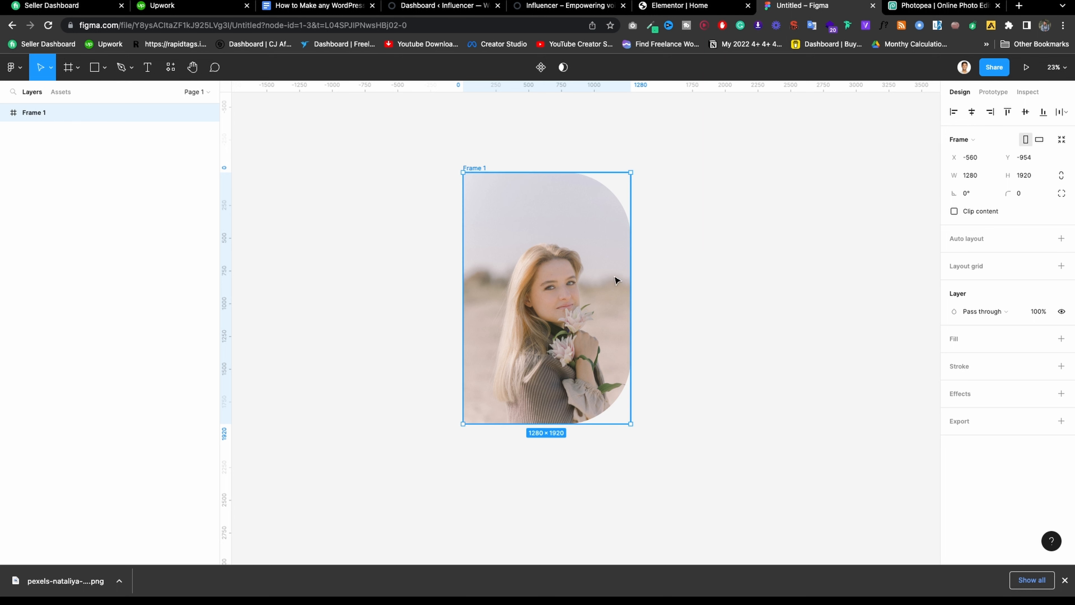
pyautogui.click(1062, 339)
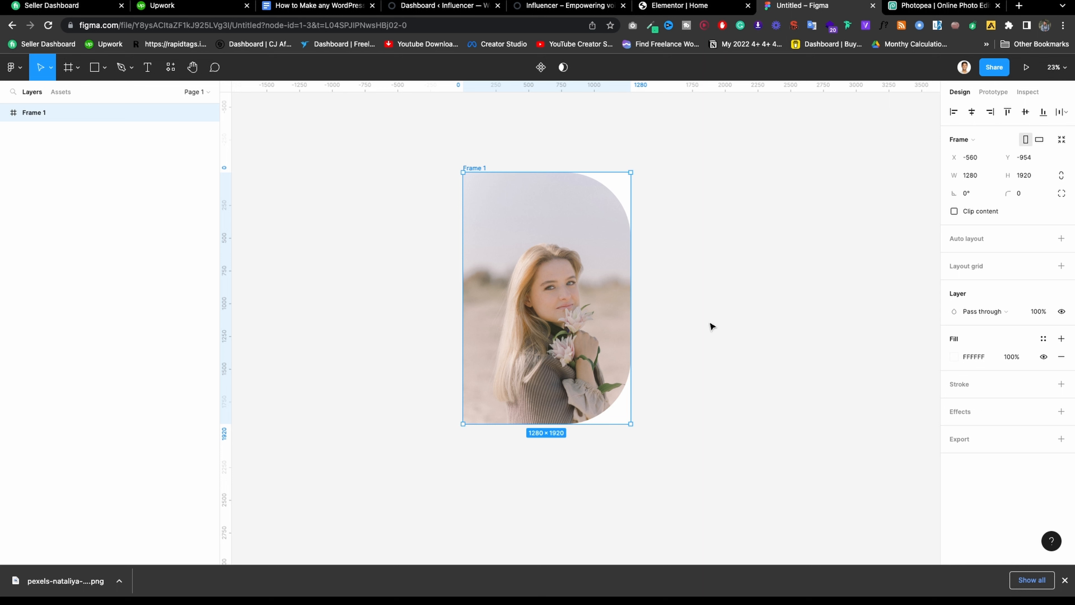
pyautogui.click(4, 112)
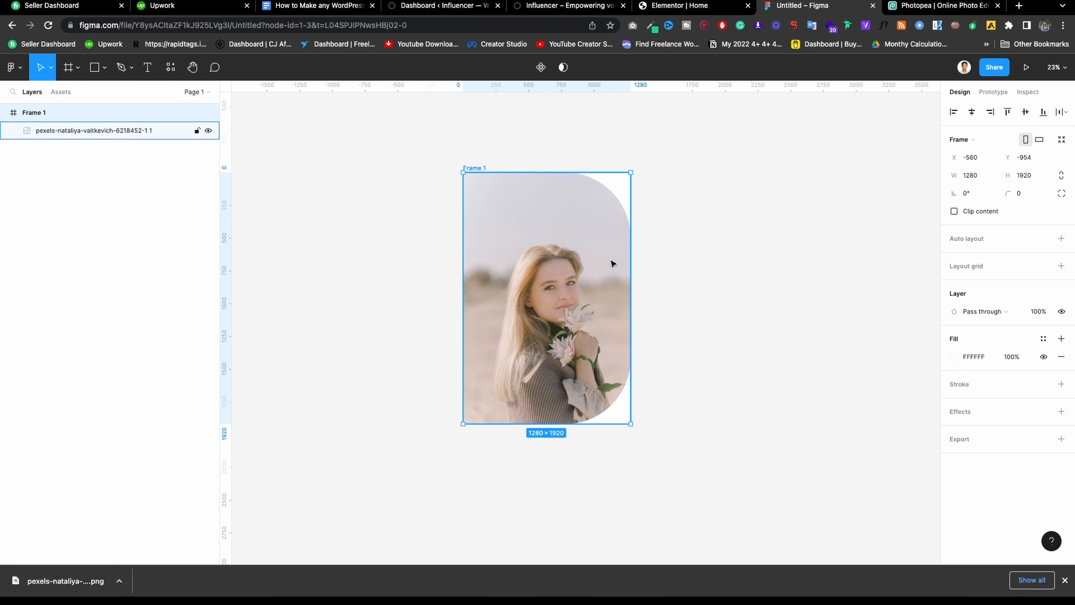
pyautogui.click(711, 230)
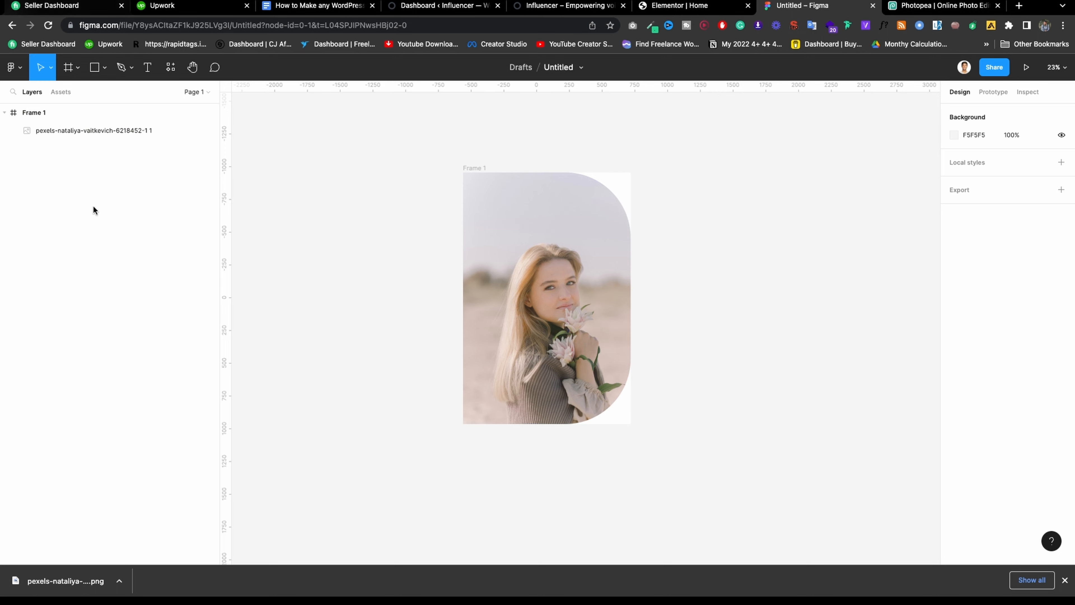
# Locate my.jpg on the Desktop through Finder and drag it into the Figma draft.
pyautogui.click(121, 581)
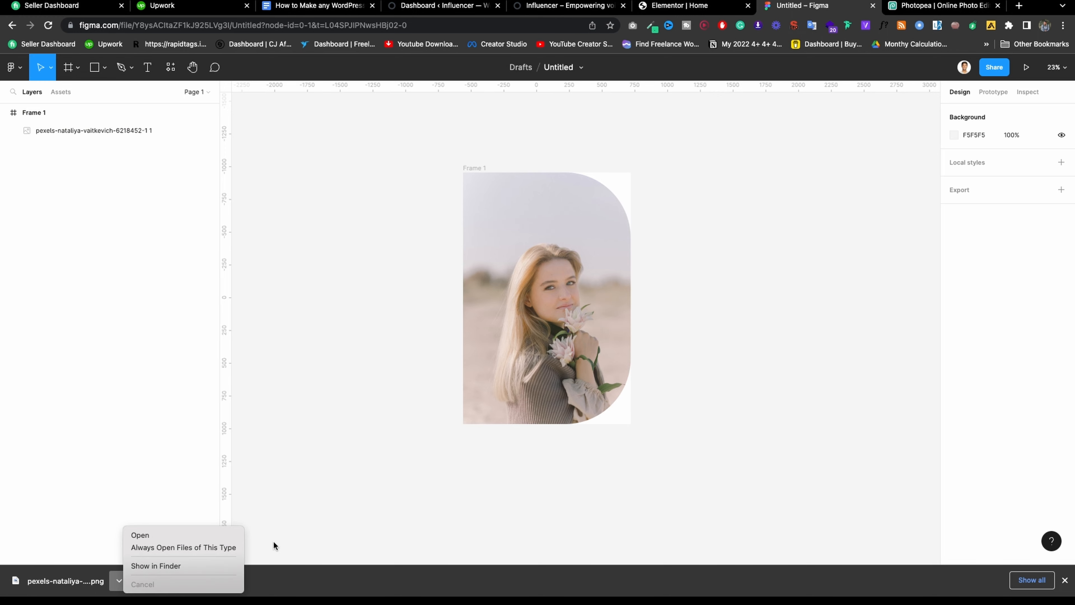
pyautogui.click(180, 568)
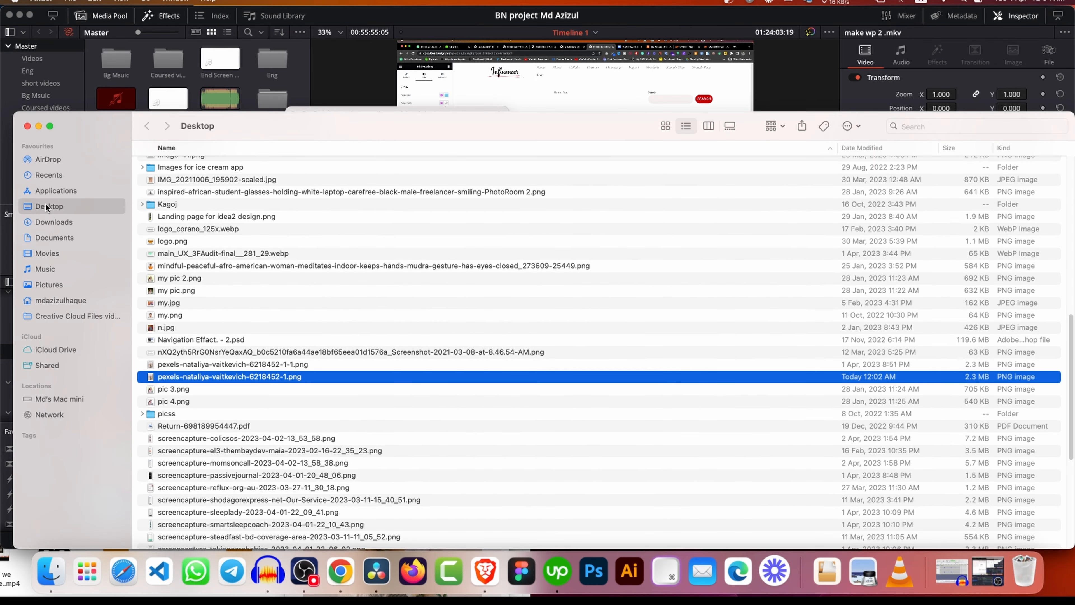
pyautogui.click(197, 302)
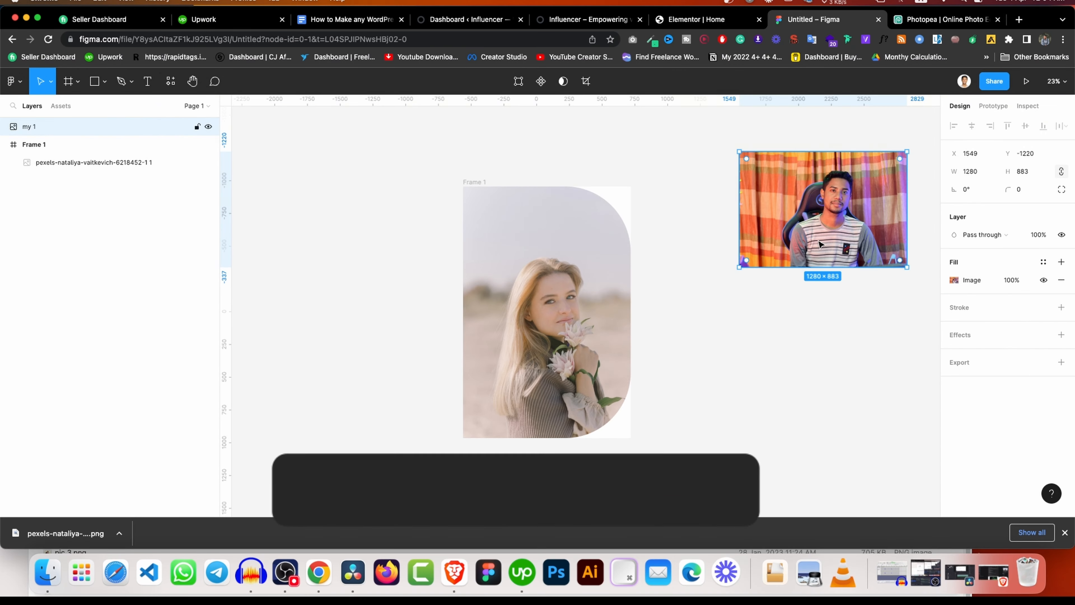
# Move the my 1 photo into Frame 1, scale it proportionally to the full 1920 height and centre it.
pyautogui.scroll(-2, 568, 269)
pyautogui.moveTo(776, 274); pyautogui.dragTo(575, 293)
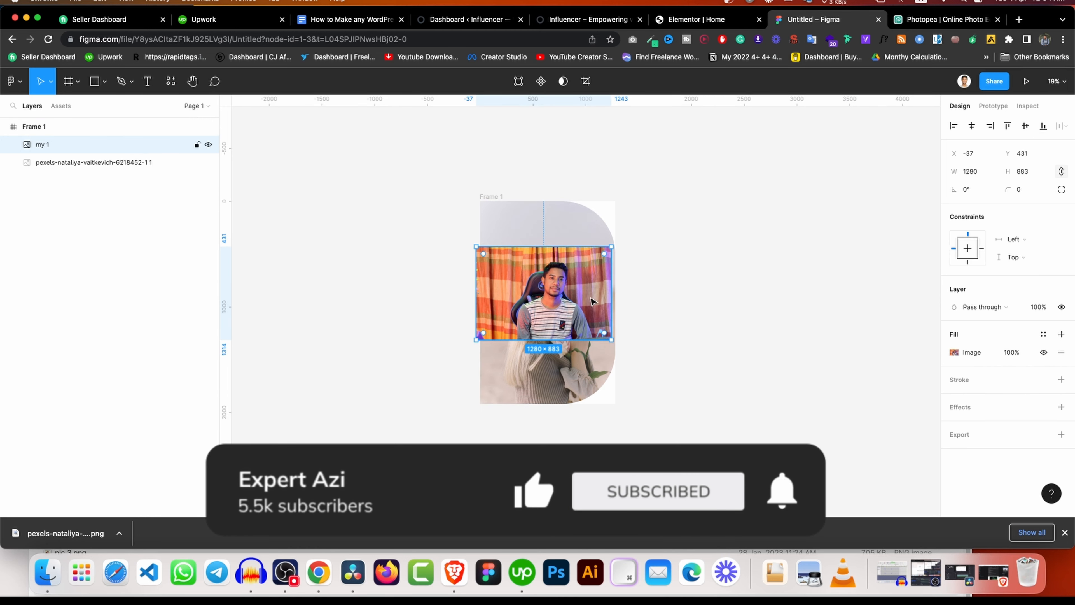
pyautogui.scroll(5, 590, 296)
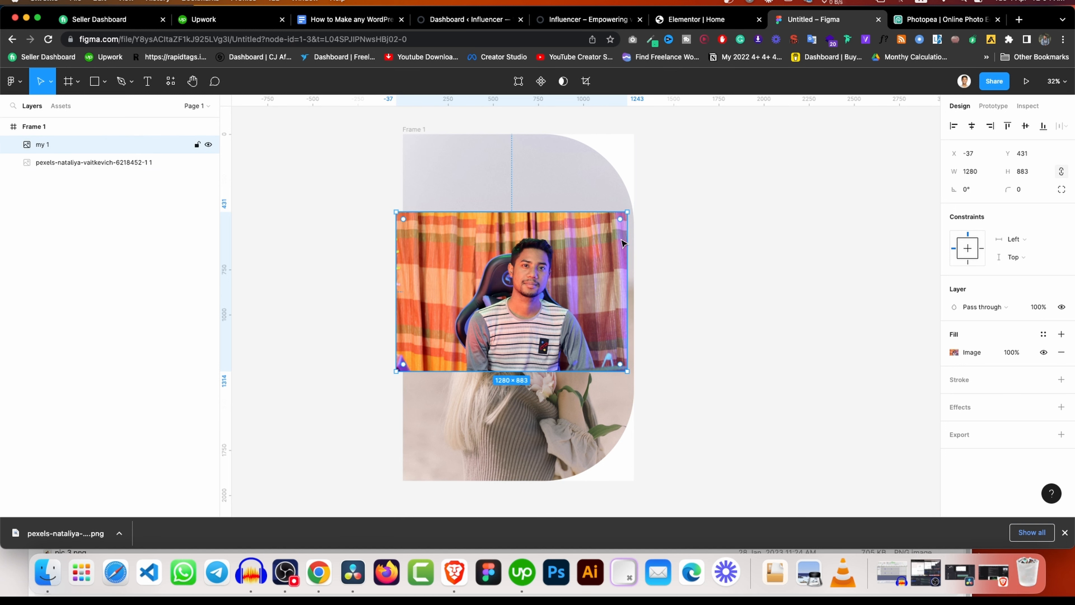
pyautogui.press('k')
pyautogui.moveTo(627, 212); pyautogui.dragTo(728, 143)
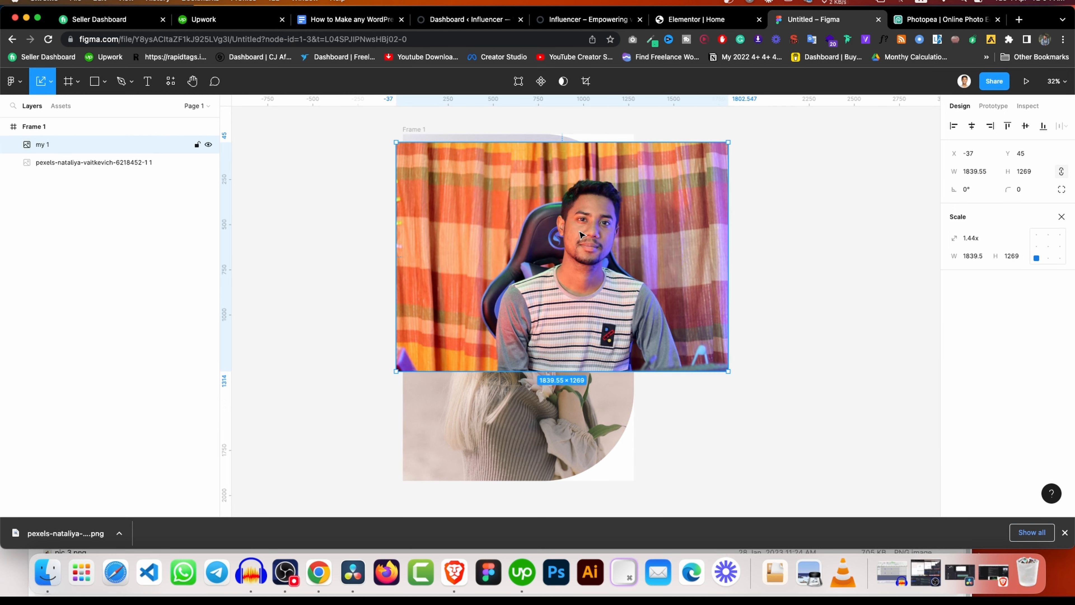
pyautogui.moveTo(580, 234); pyautogui.dragTo(539, 226)
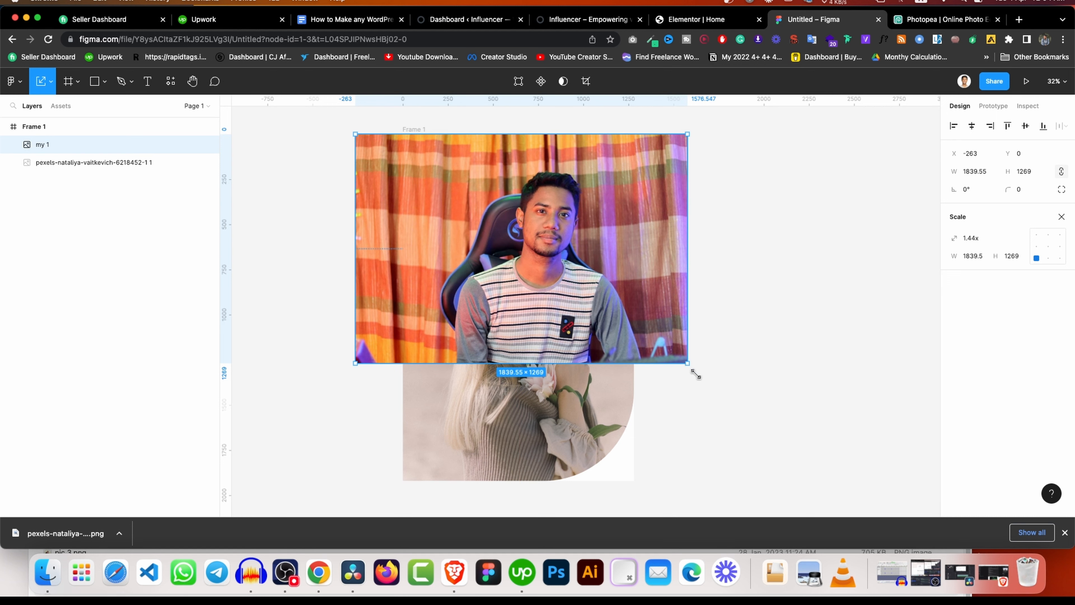
pyautogui.moveTo(695, 374); pyautogui.dragTo(863, 487)
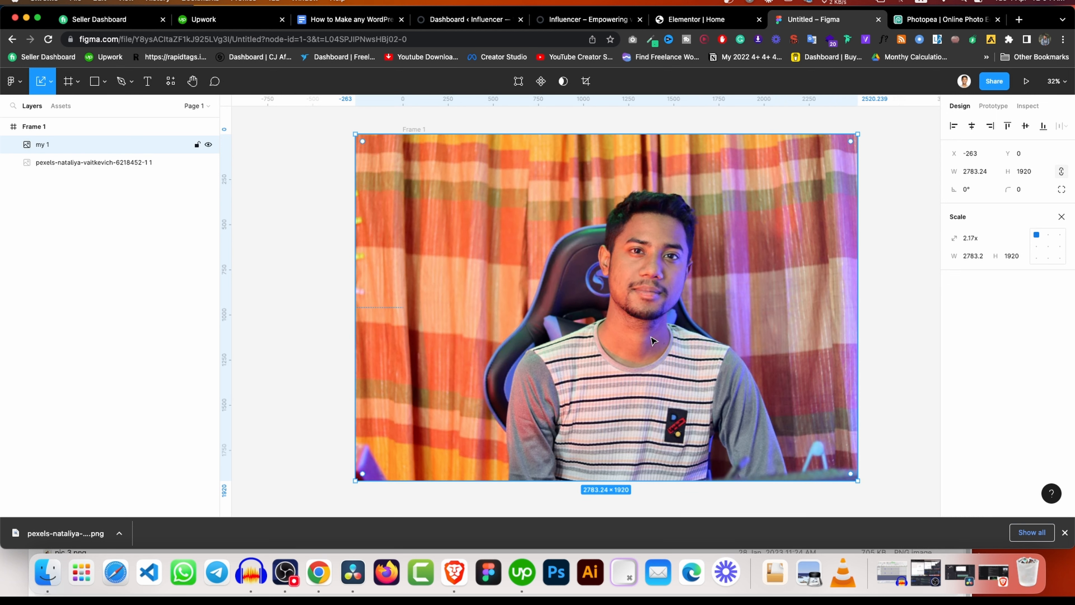
pyautogui.click(972, 126)
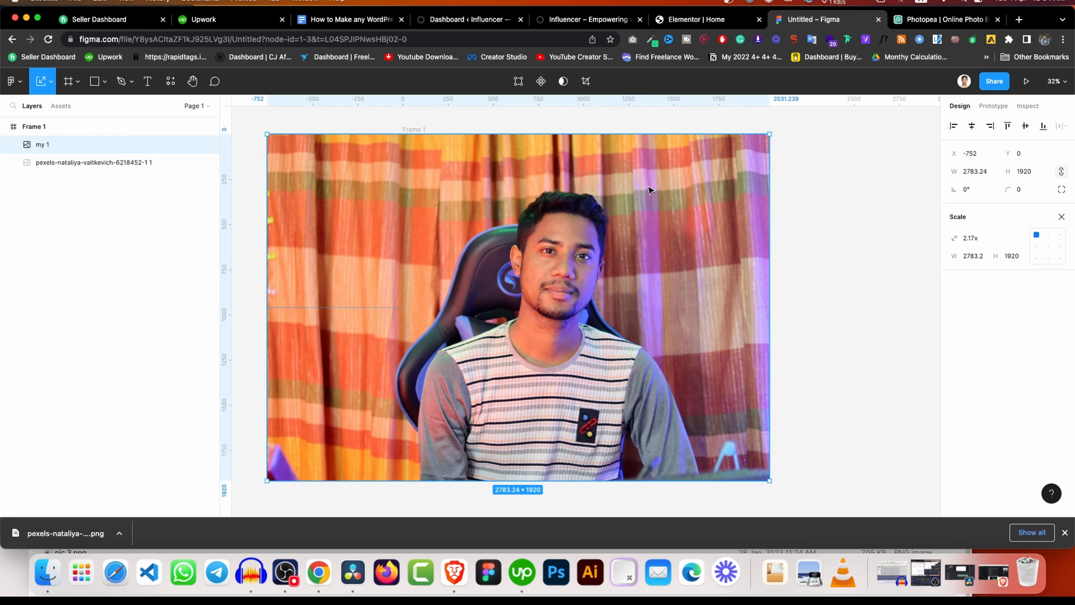
pyautogui.click(86, 163)
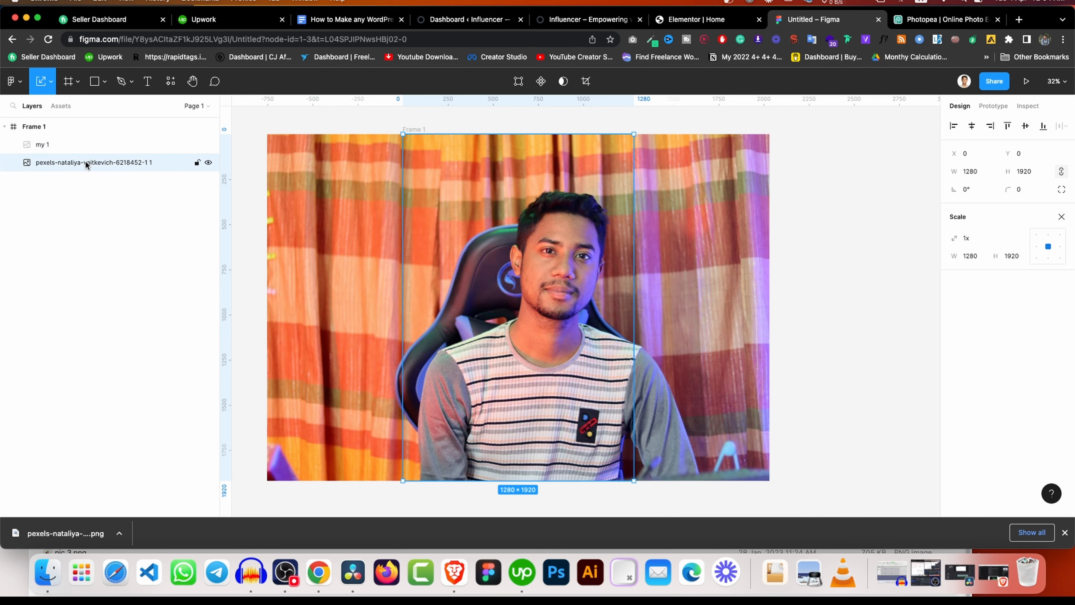
pyautogui.press('v')
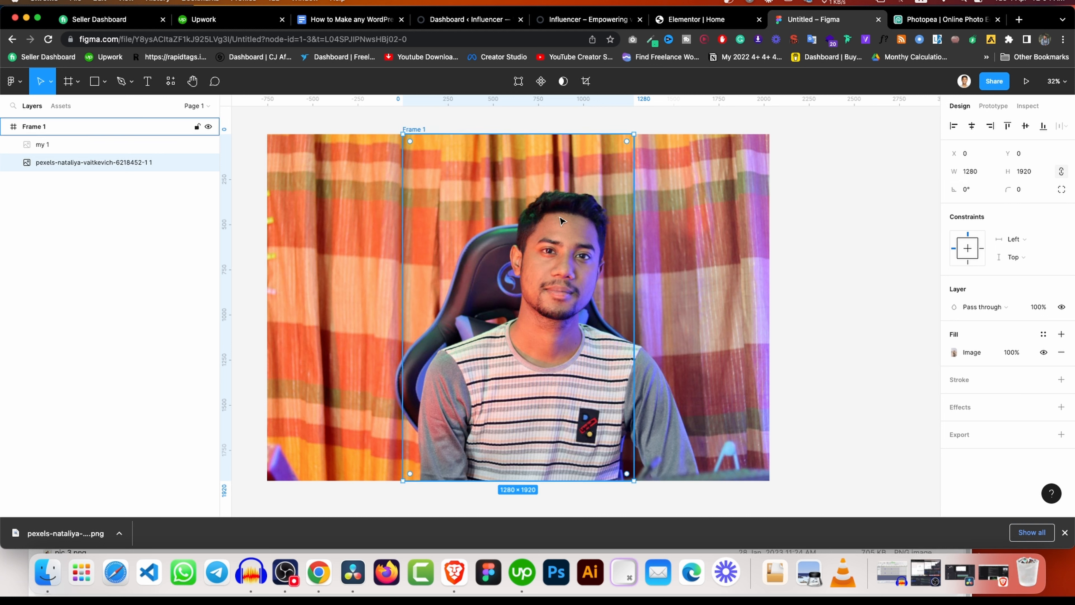
pyautogui.press('Escape')
pyautogui.click(357, 166)
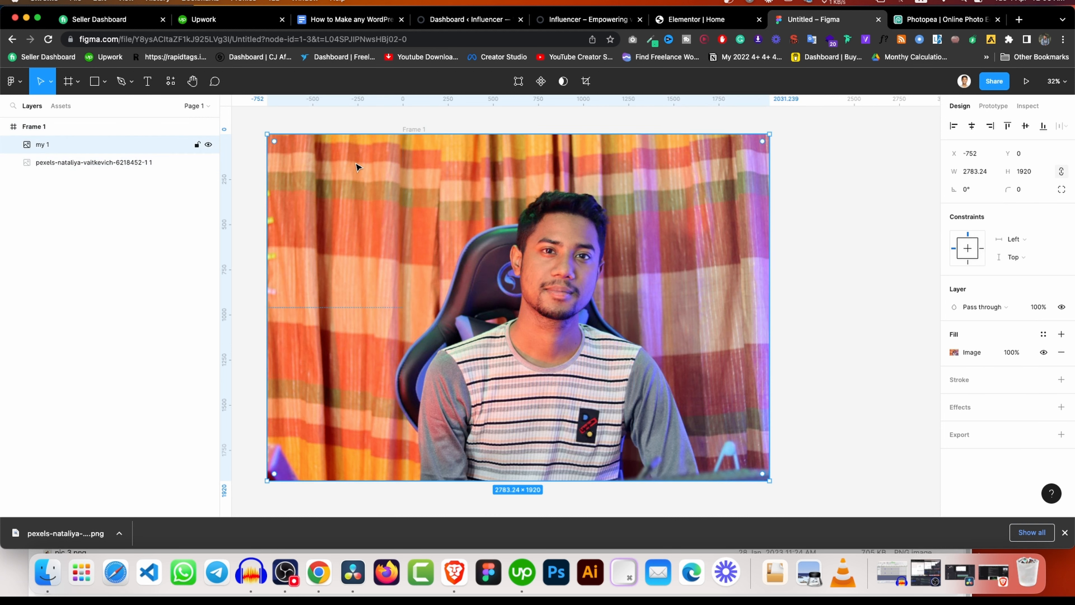
# Crop the my 1 image fill from both sides to 1280 wide, centred on the man.
pyautogui.click(983, 355)
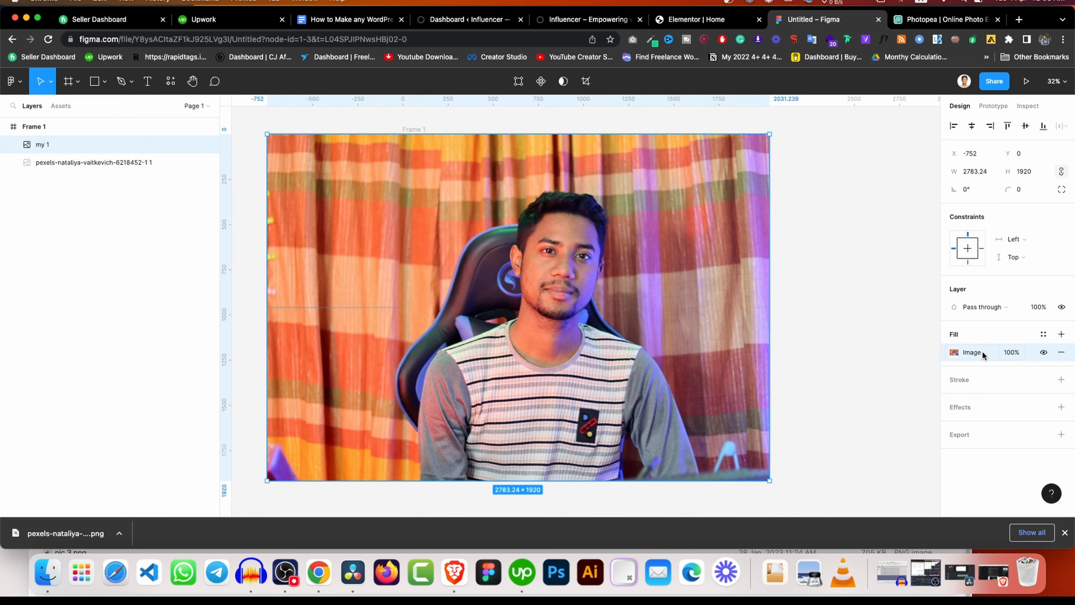
pyautogui.click(955, 352)
pyautogui.click(829, 274)
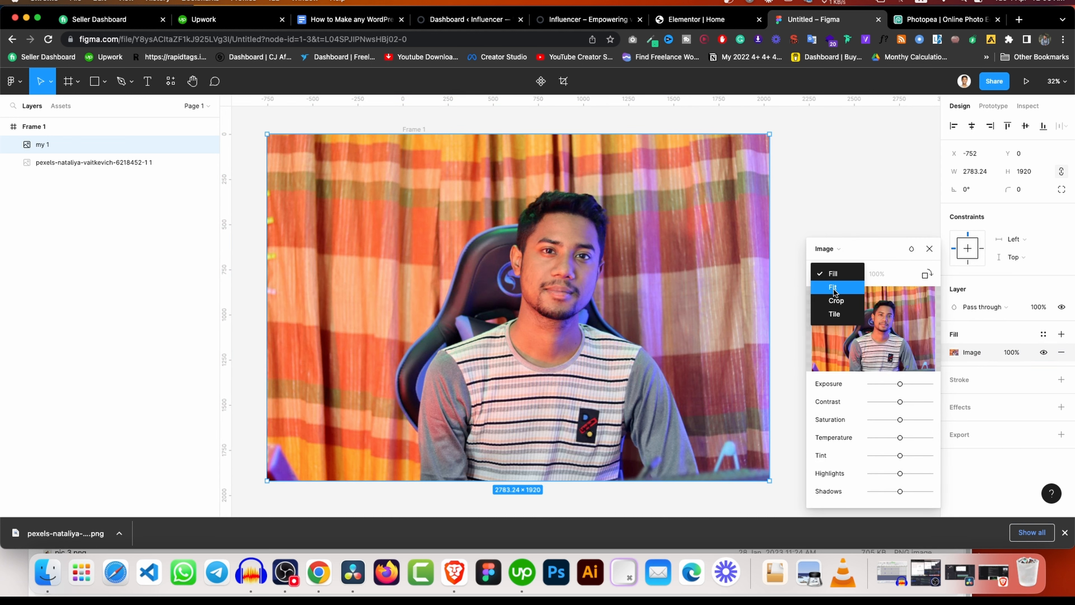
pyautogui.click(835, 301)
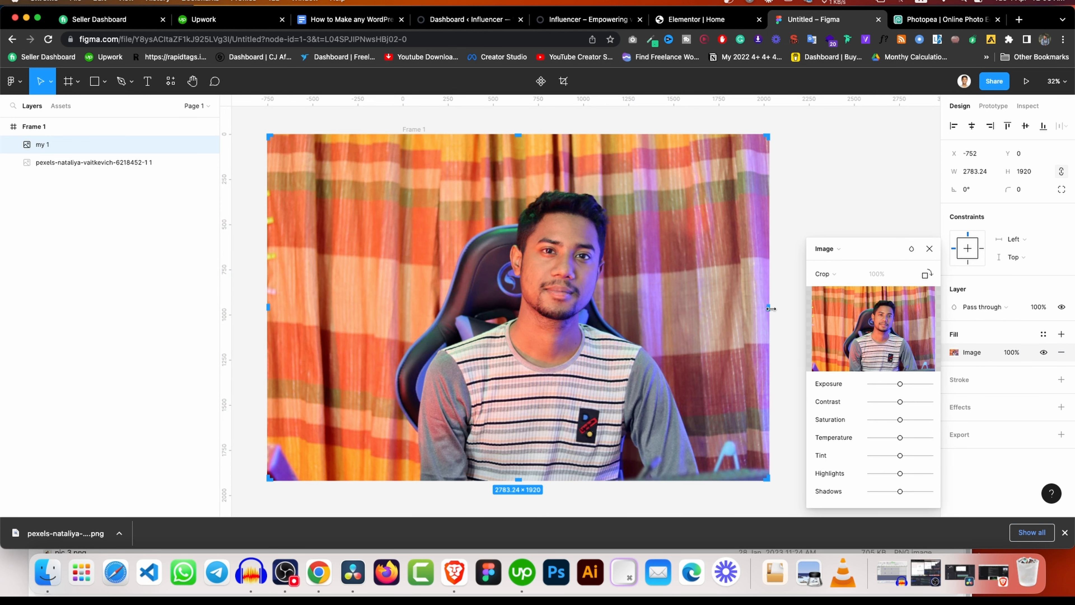
pyautogui.moveTo(770, 308); pyautogui.dragTo(634, 319)
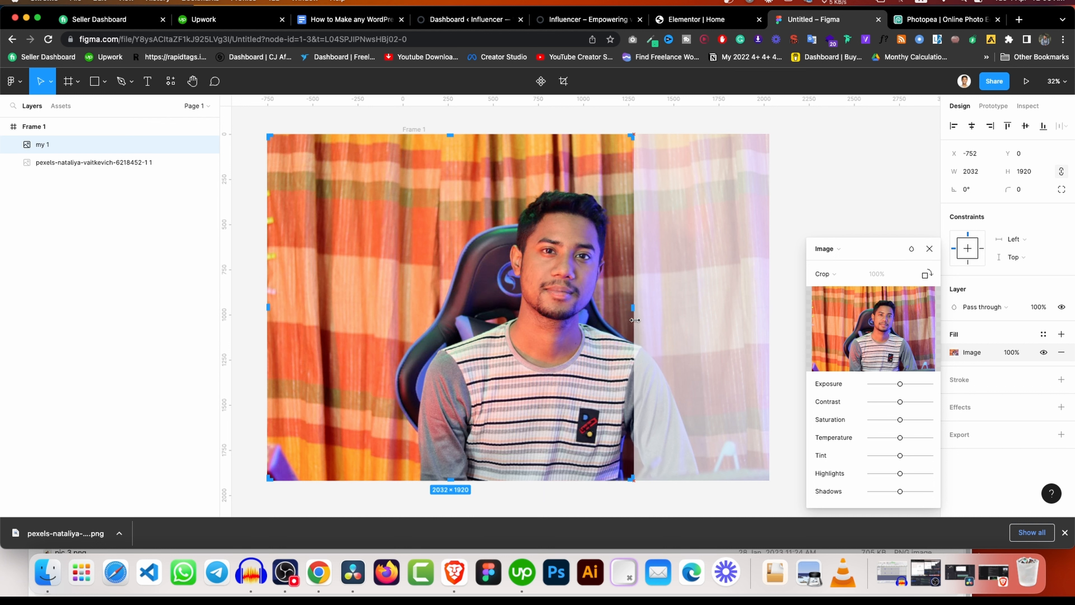
pyautogui.moveTo(269, 305); pyautogui.dragTo(404, 337)
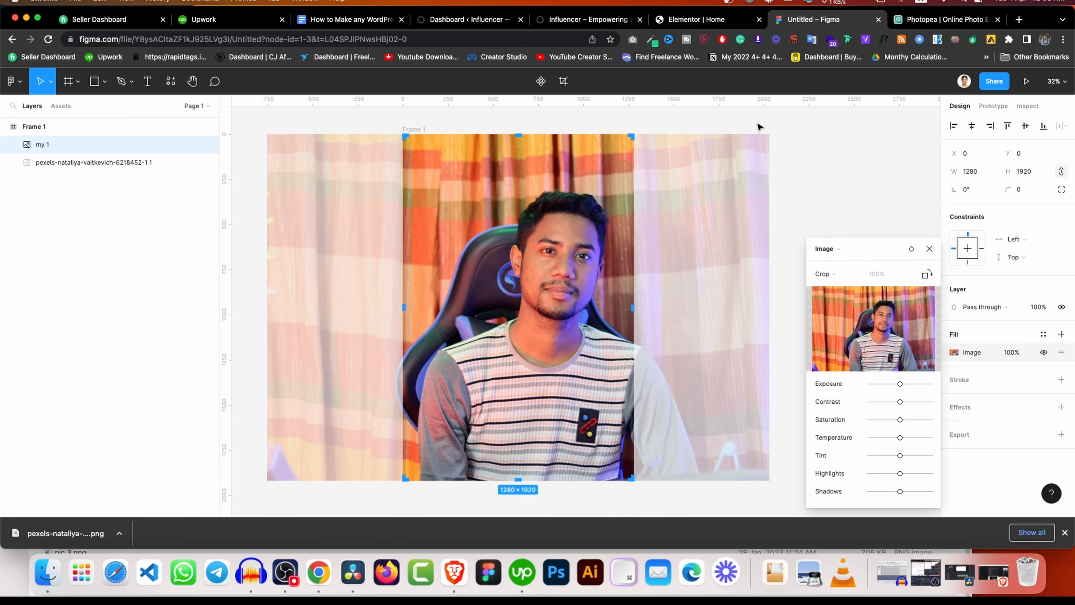
pyautogui.click(798, 139)
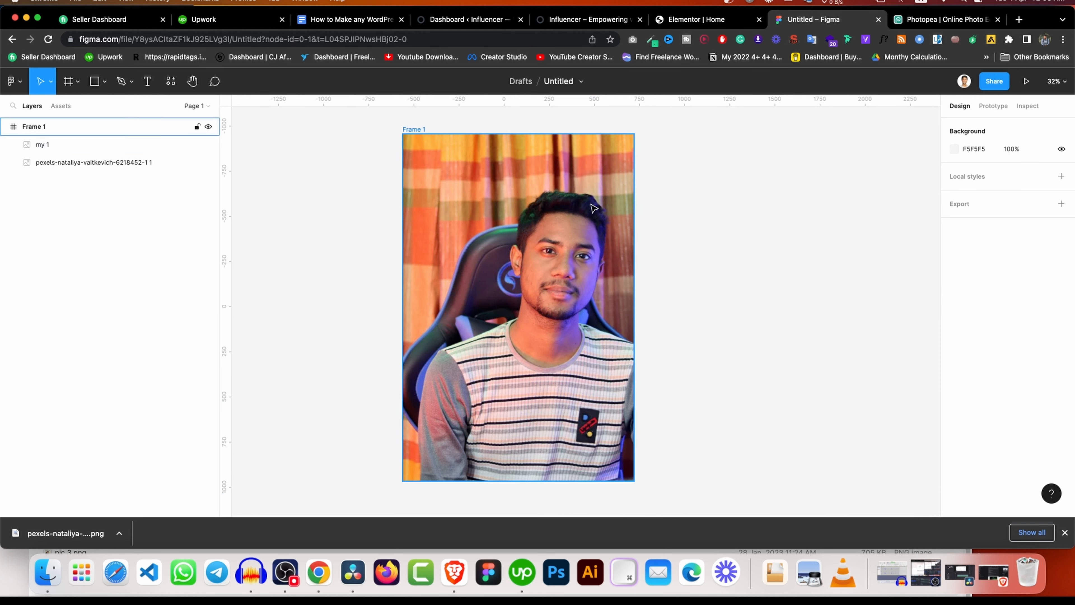
# Shift the cropped photo slightly left and stack the pexels stock photo above my 1.
pyautogui.click(592, 203)
pyautogui.doubleClick(553, 248)
pyautogui.moveTo(549, 262); pyautogui.dragTo(518, 262)
pyautogui.click(813, 171)
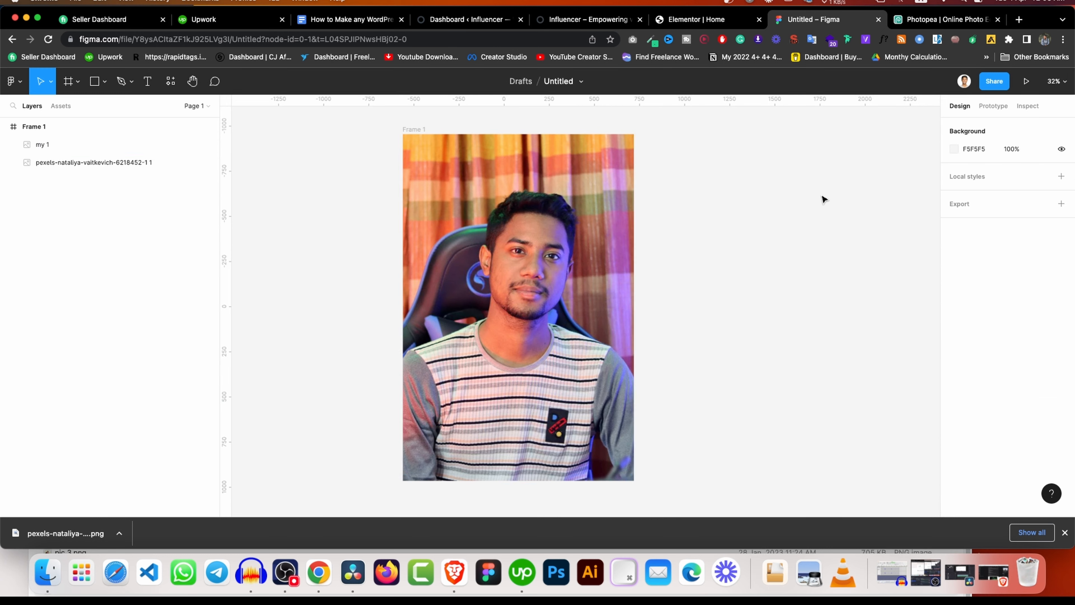
pyautogui.click(47, 126)
pyautogui.moveTo(58, 157); pyautogui.dragTo(93, 136)
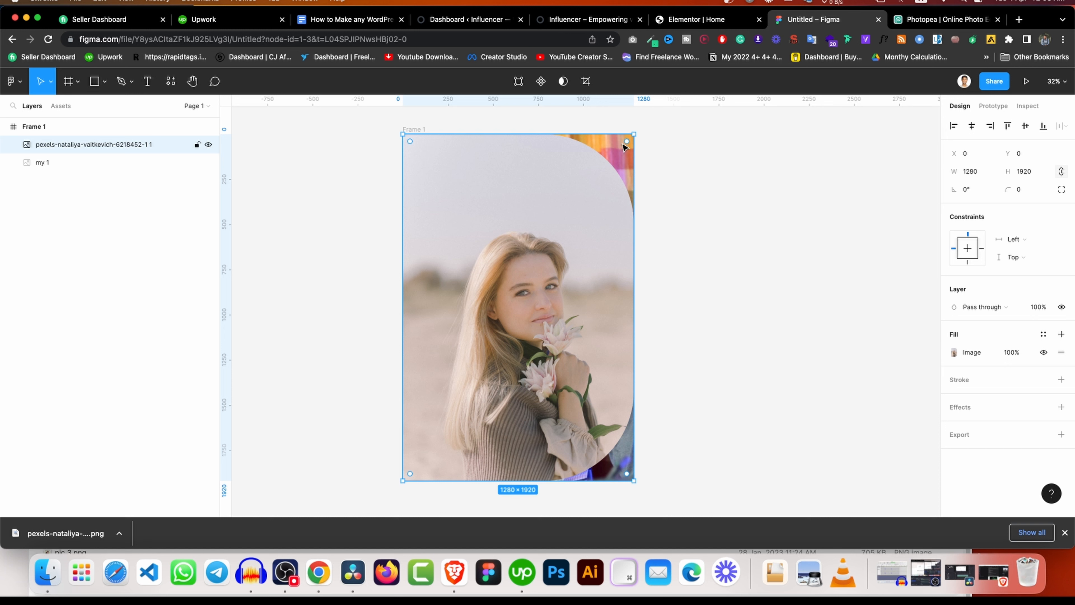
# Round the stock photo's corners, using independent radii 0, 500 and 500.
pyautogui.moveTo(622, 146); pyautogui.dragTo(623, 146)
pyautogui.moveTo(612, 149); pyautogui.dragTo(530, 213)
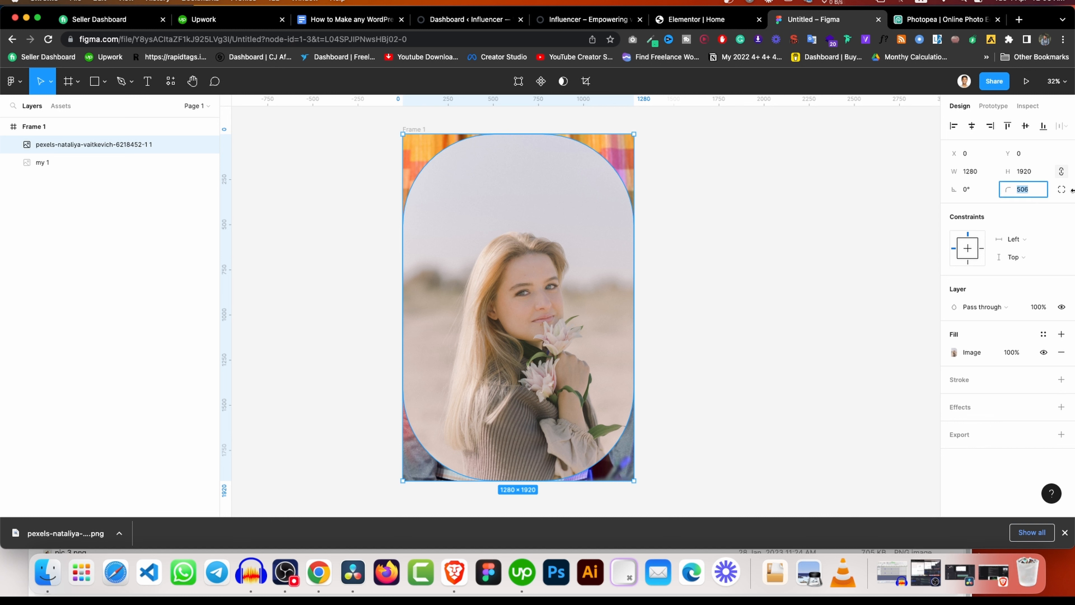
pyautogui.click(1061, 189)
pyautogui.click(969, 207)
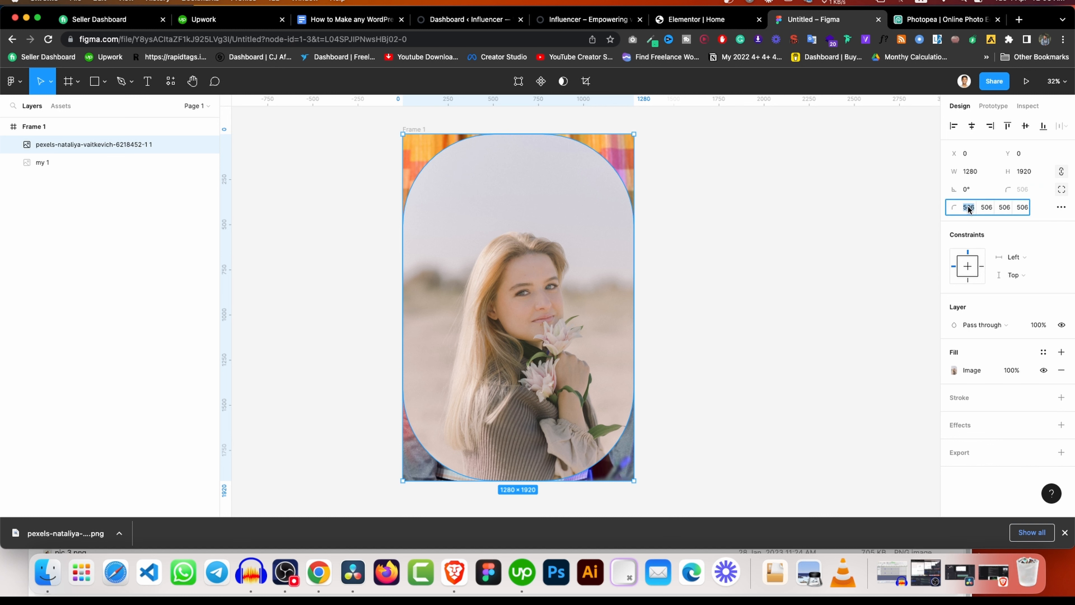
pyautogui.write('0')
pyautogui.click(986, 208)
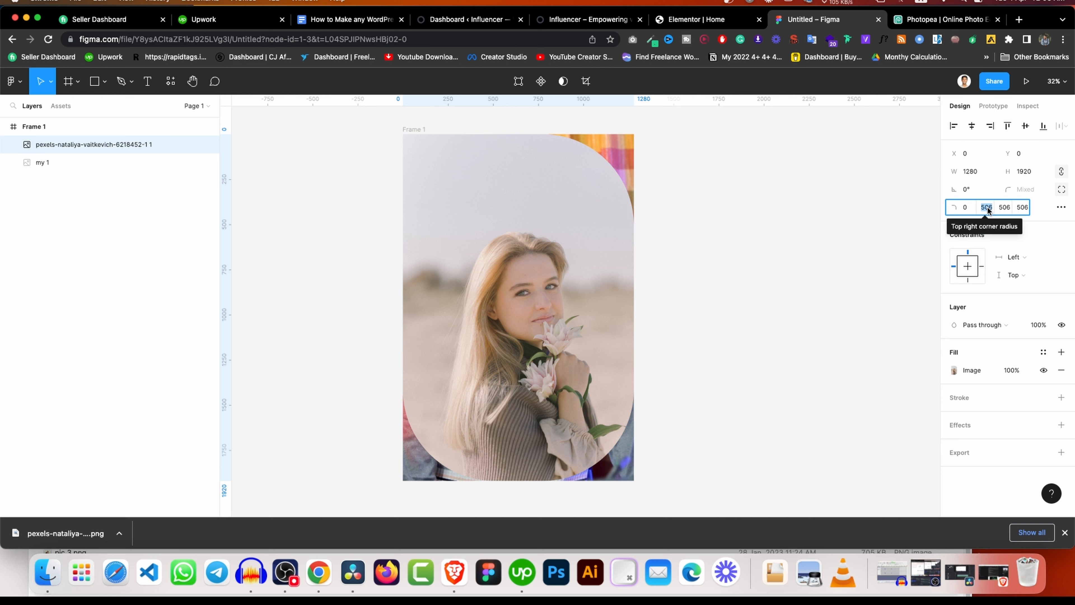
pyautogui.write('500')
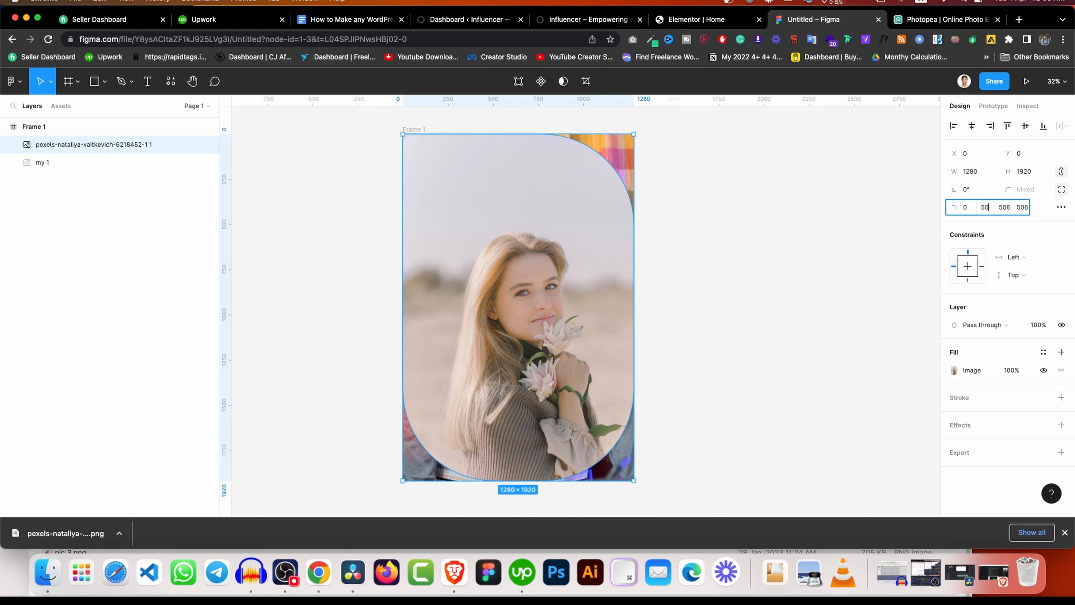
pyautogui.click(997, 209)
pyautogui.click(999, 208)
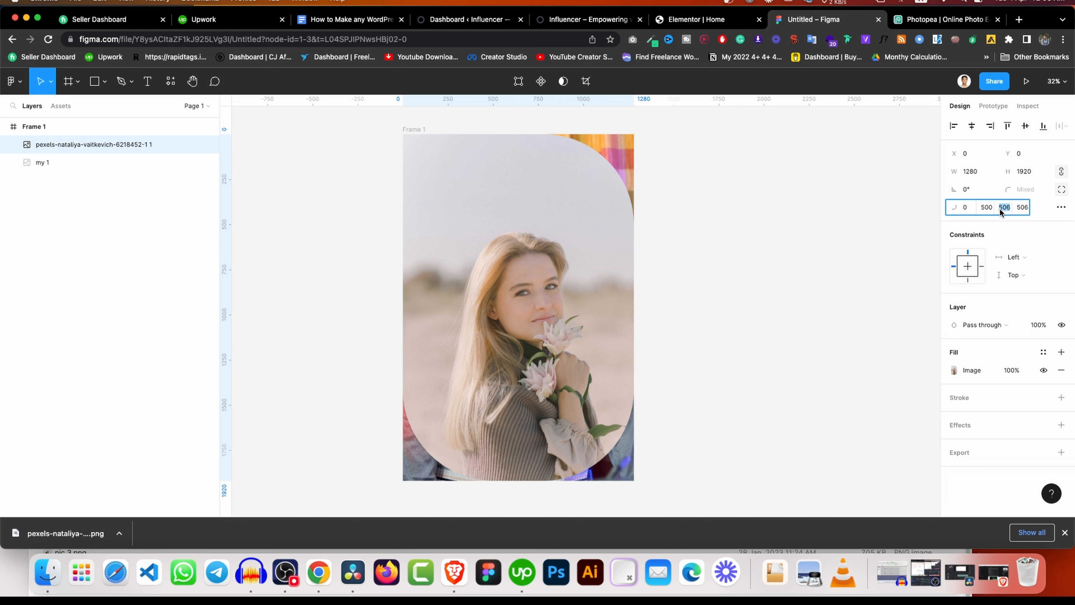
pyautogui.write('500')
pyautogui.click(735, 309)
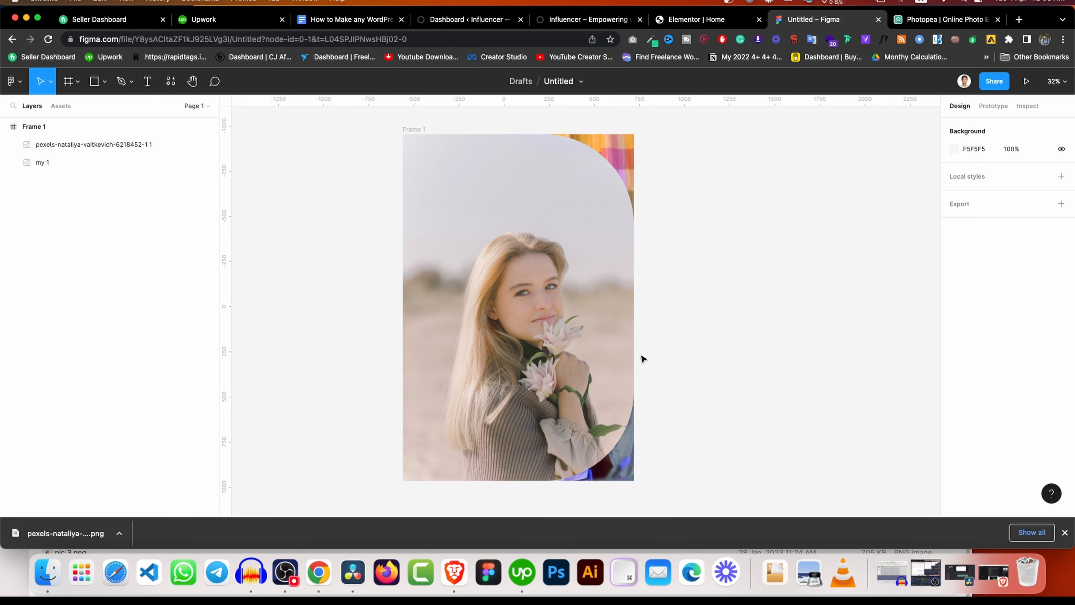
pyautogui.click(582, 287)
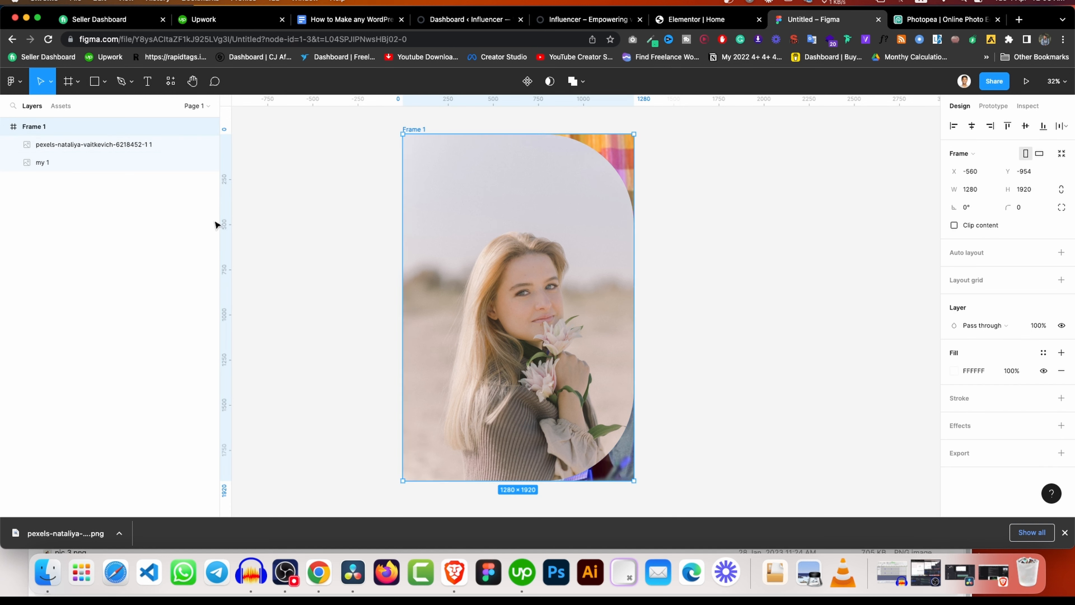
# Hide the pexels stock photo layer to reveal the my 1 portrait.
pyautogui.click(83, 162)
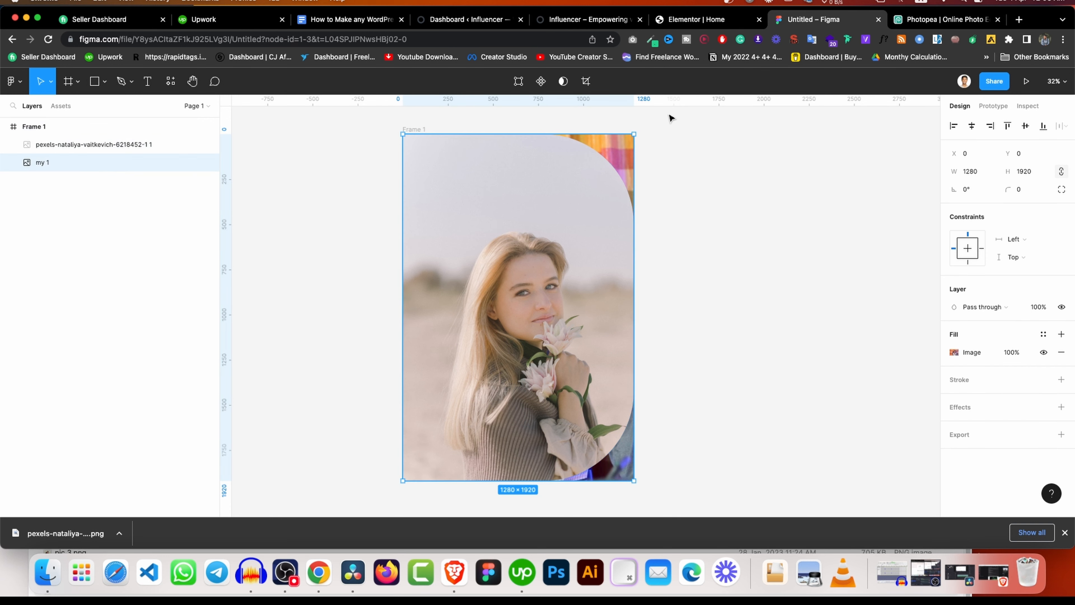
pyautogui.click(89, 144)
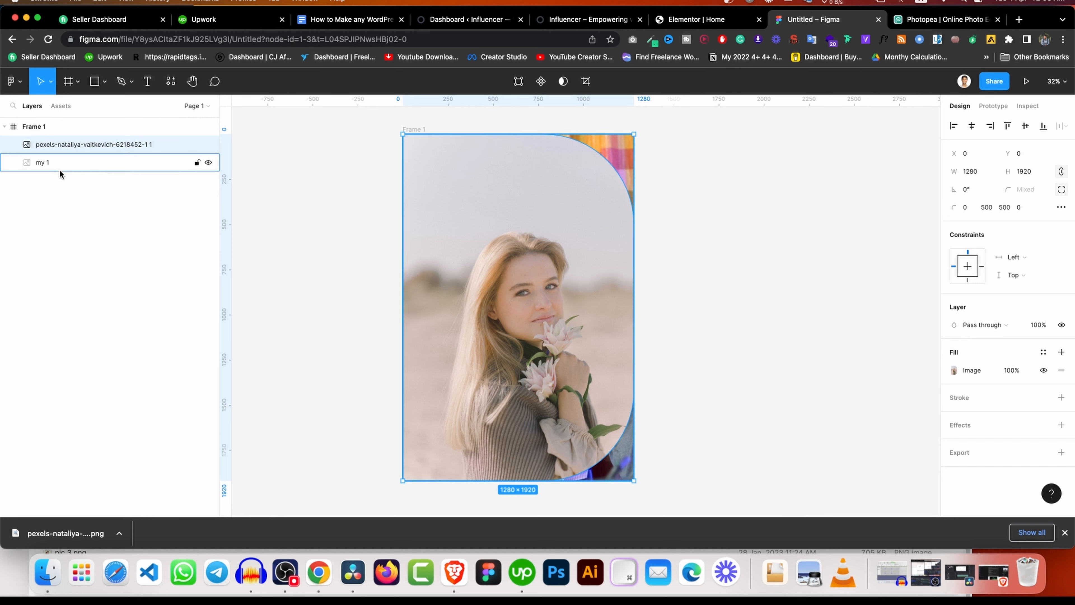
pyautogui.click(207, 144)
pyautogui.click(207, 145)
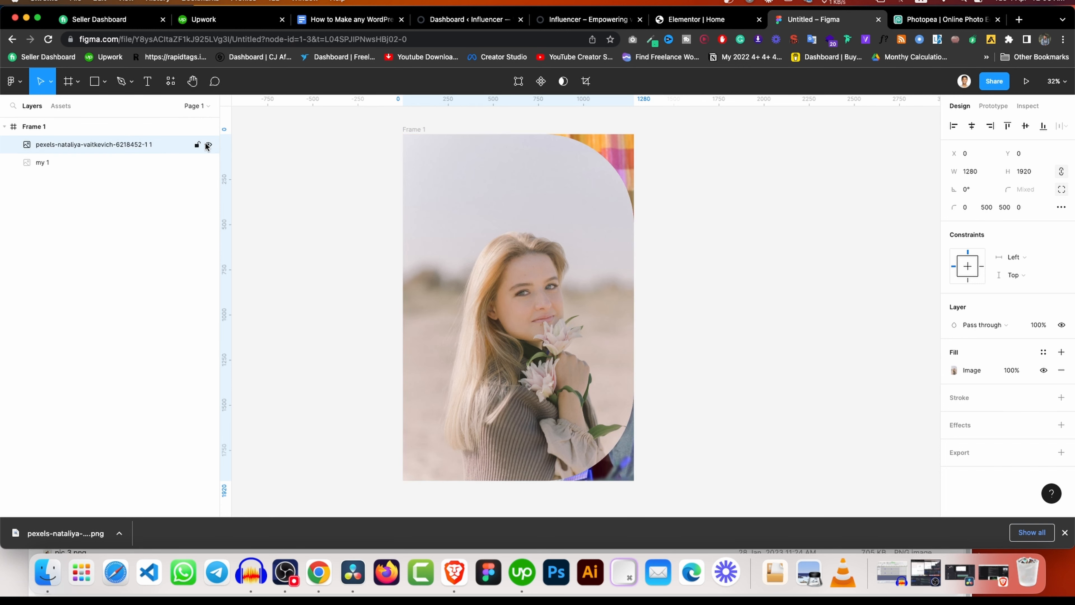
pyautogui.click(207, 144)
pyautogui.click(207, 144)
pyautogui.click(206, 144)
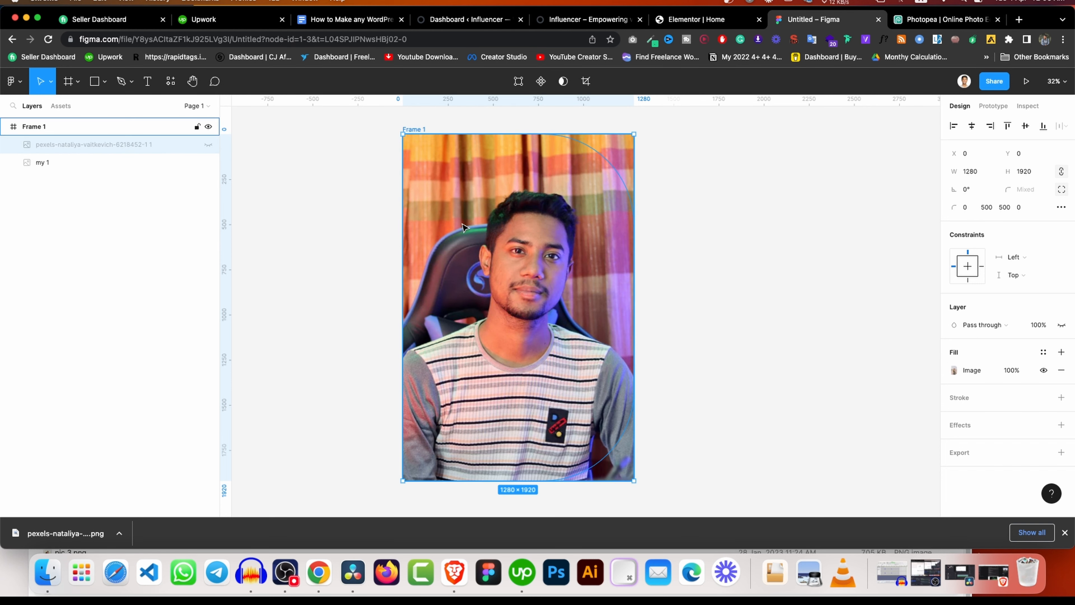
# Give my 1 independent corner radii of 500 on top-right and bottom-right, left square.
pyautogui.click(102, 163)
pyautogui.click(1061, 190)
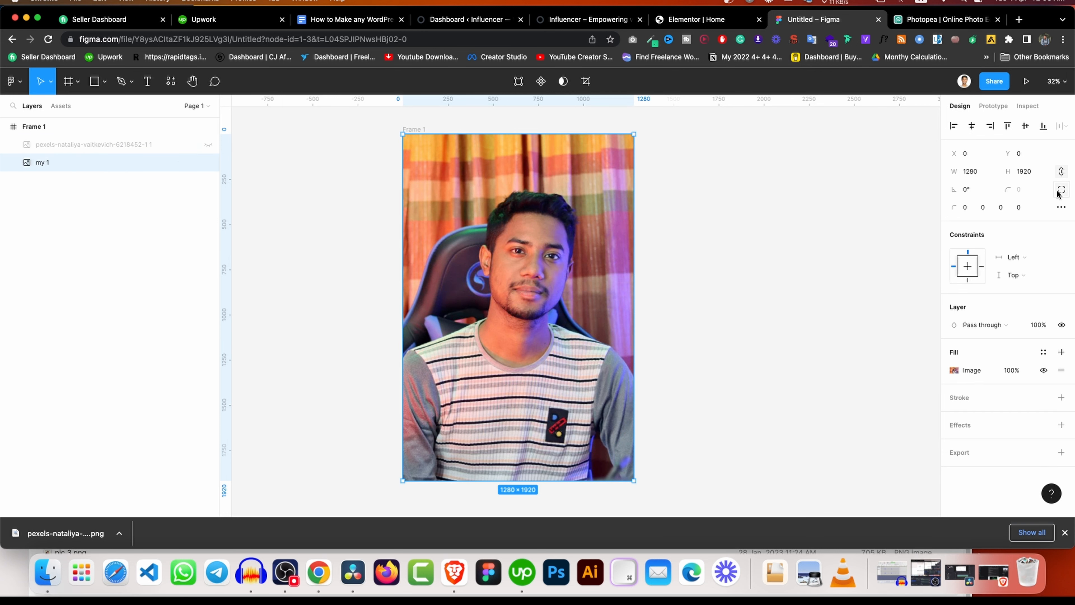
pyautogui.click(982, 208)
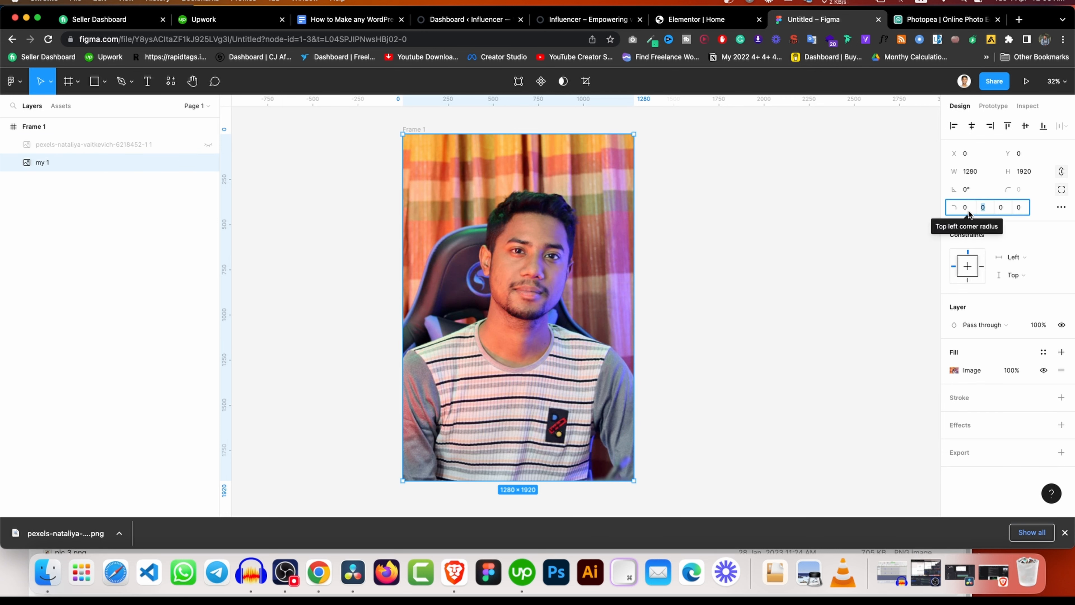
pyautogui.rightClick(983, 210)
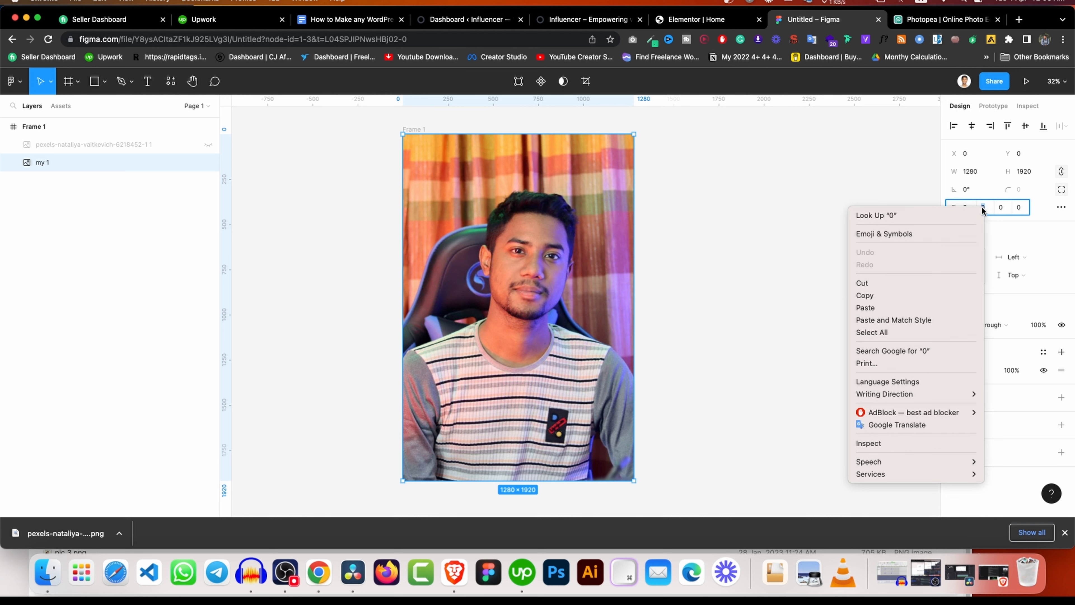
pyautogui.click(983, 210)
pyautogui.write('500')
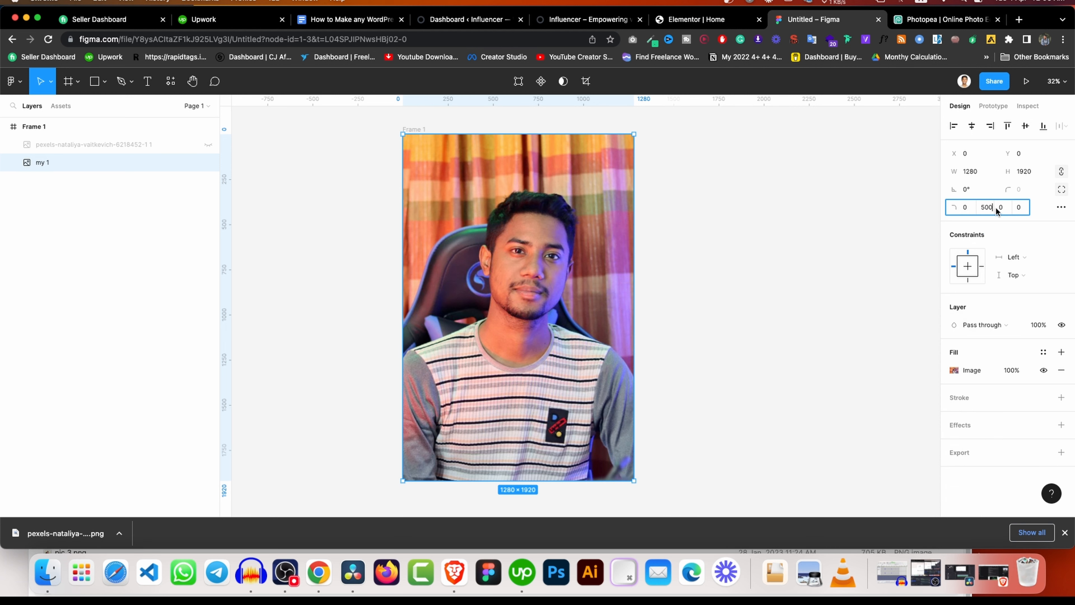
pyautogui.click(1003, 210)
pyautogui.write('500')
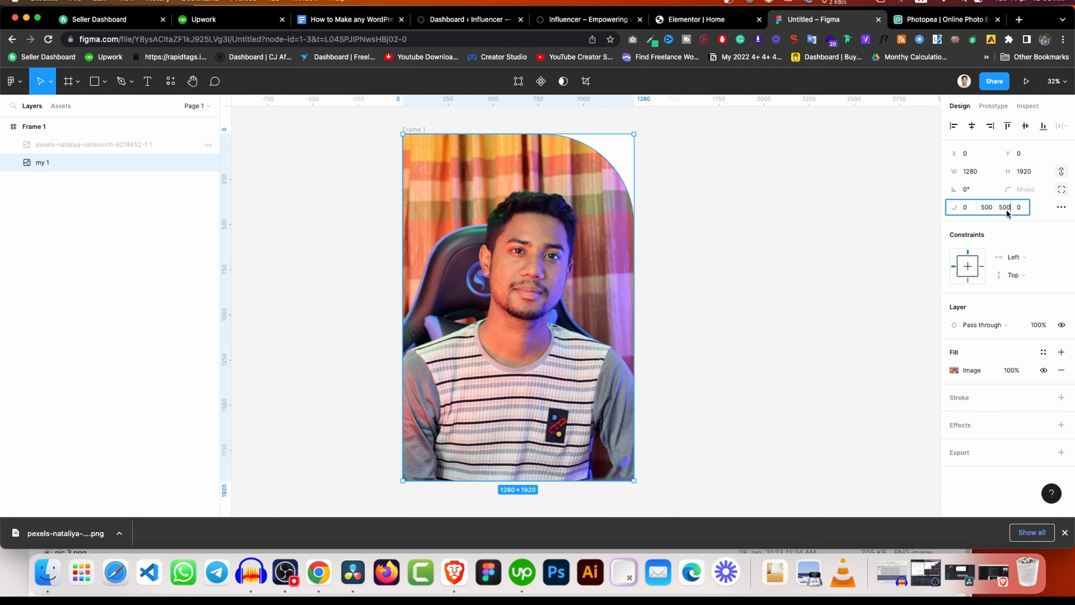
pyautogui.click(1020, 208)
pyautogui.click(711, 252)
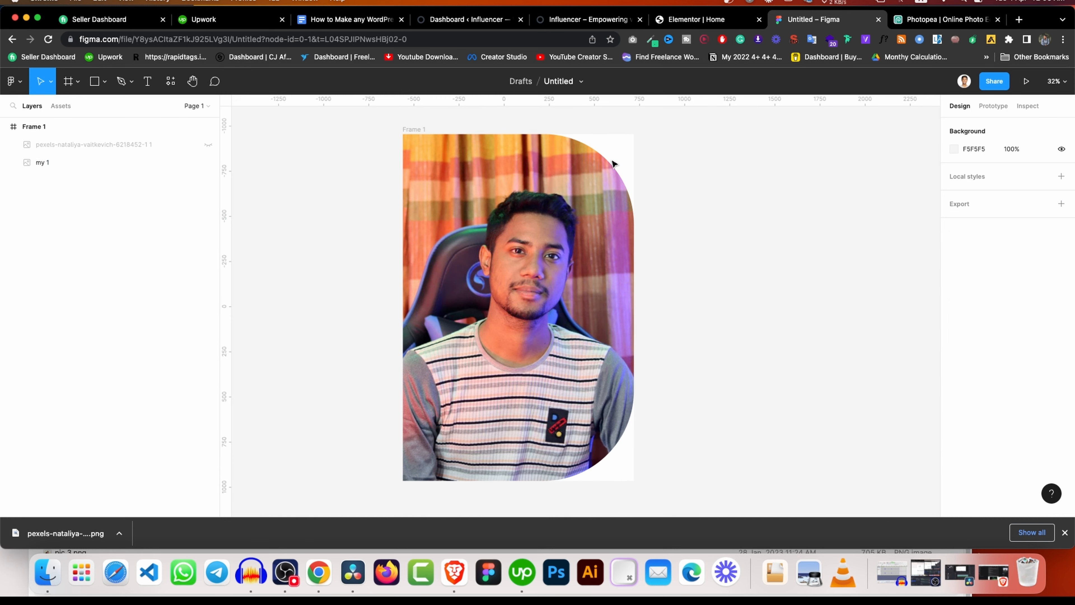
# Remove Frame 1's white fill and rename the frame 'my image'.
pyautogui.click(412, 129)
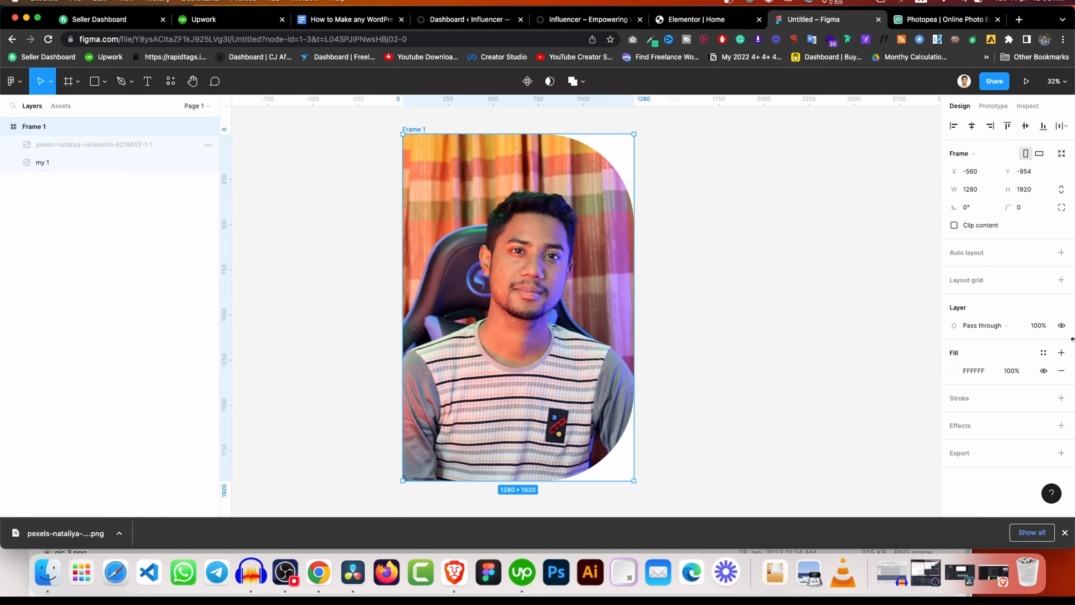
pyautogui.click(1062, 371)
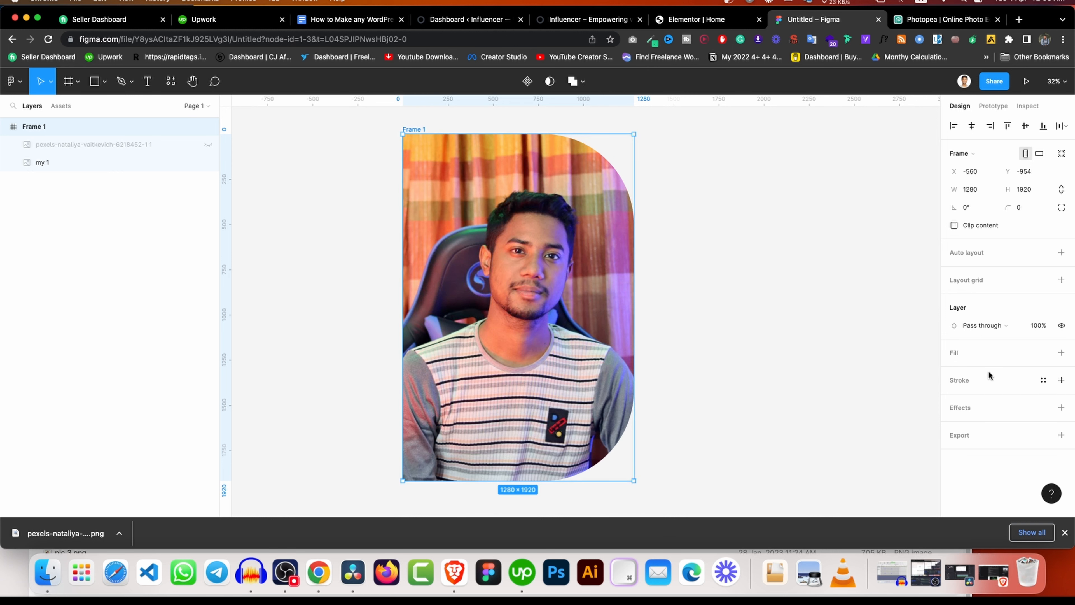
pyautogui.click(749, 205)
pyautogui.click(418, 128)
pyautogui.write('my image')
pyautogui.press('Return')
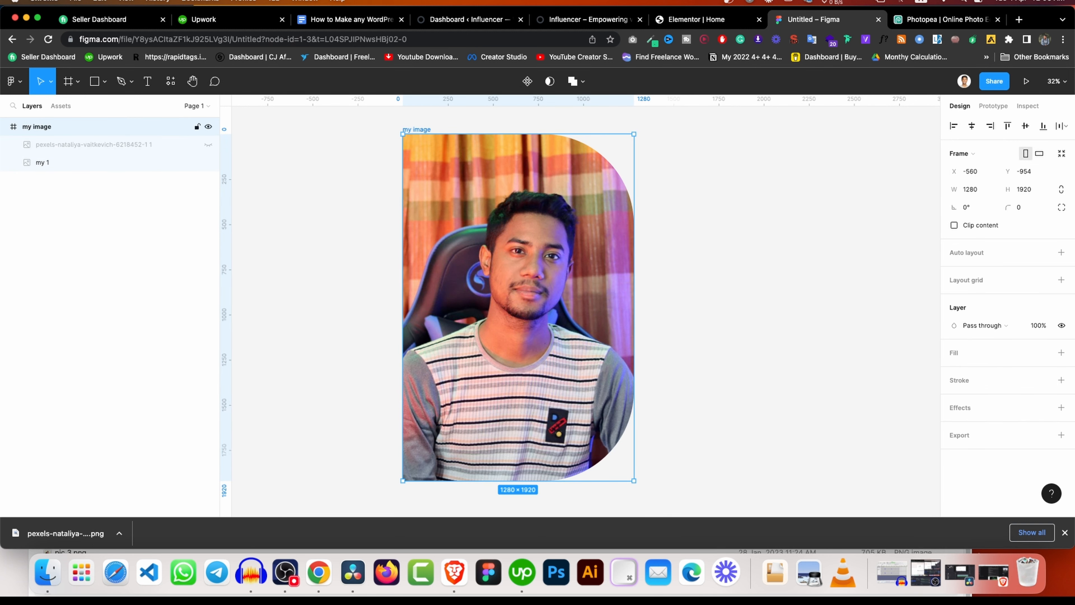
# Export the frame as my image.png at 1x PNG.
pyautogui.click(1061, 435)
pyautogui.scroll(-2, 1033, 440)
pyautogui.click(1030, 453)
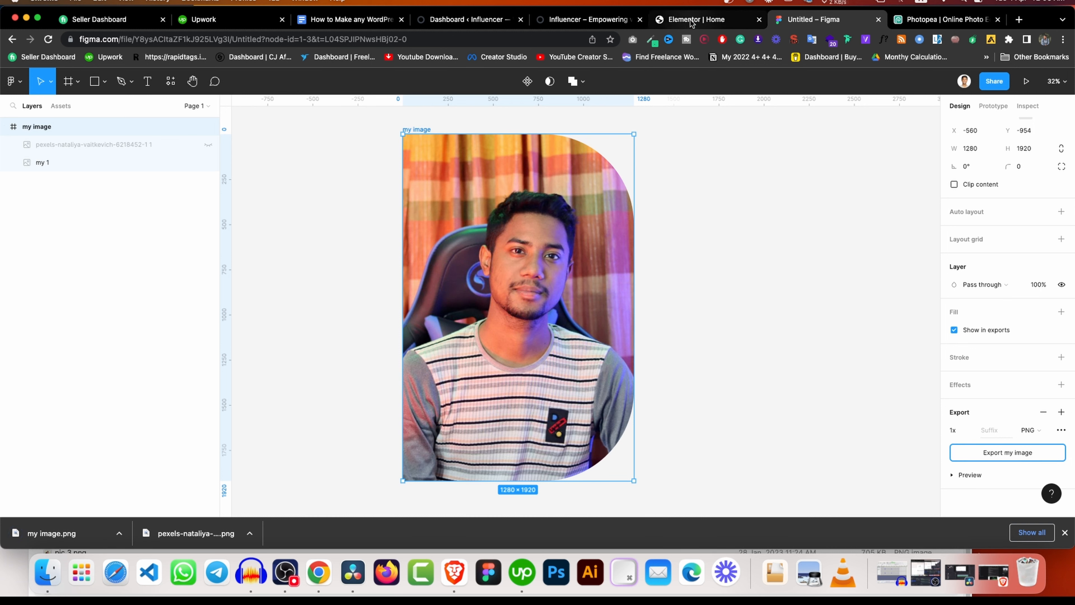
# Open FreeConvert's PNG to WebP converter and convert my image.png to WebP.
pyautogui.click(1019, 19)
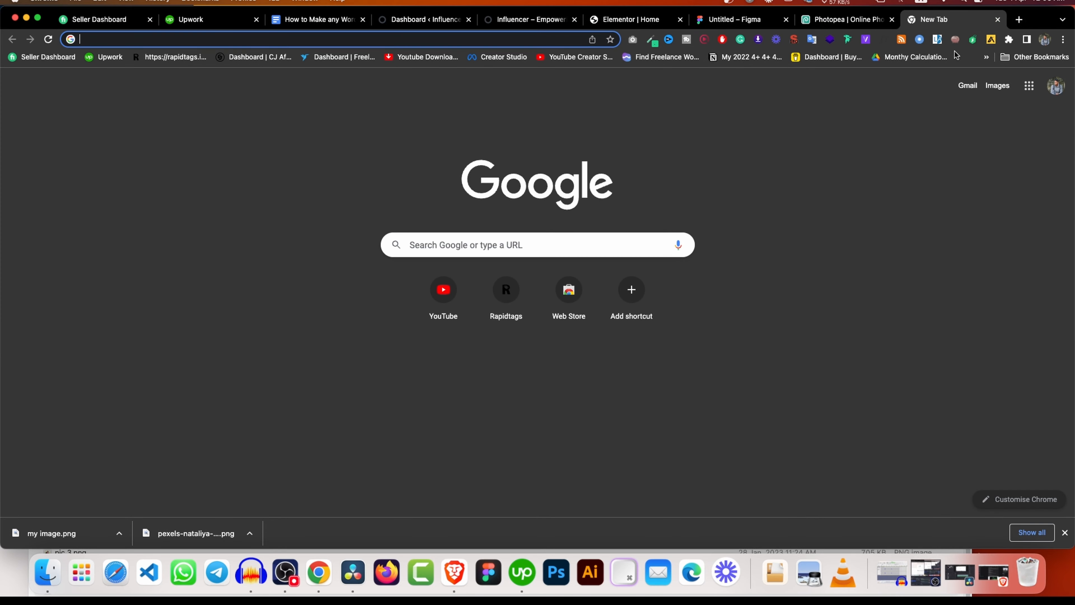
pyautogui.write('png to')
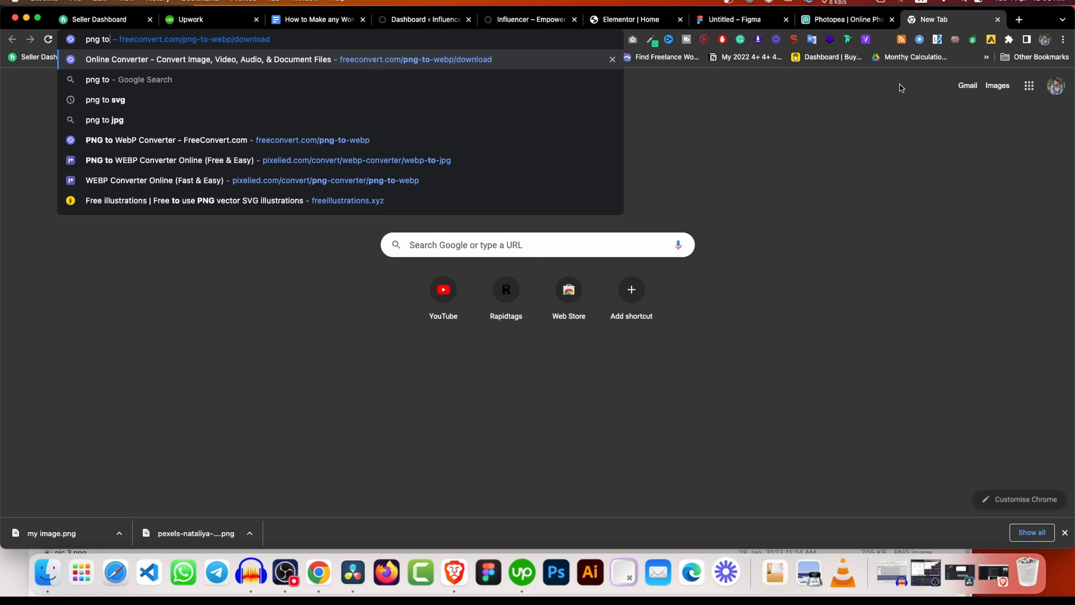
pyautogui.click(546, 62)
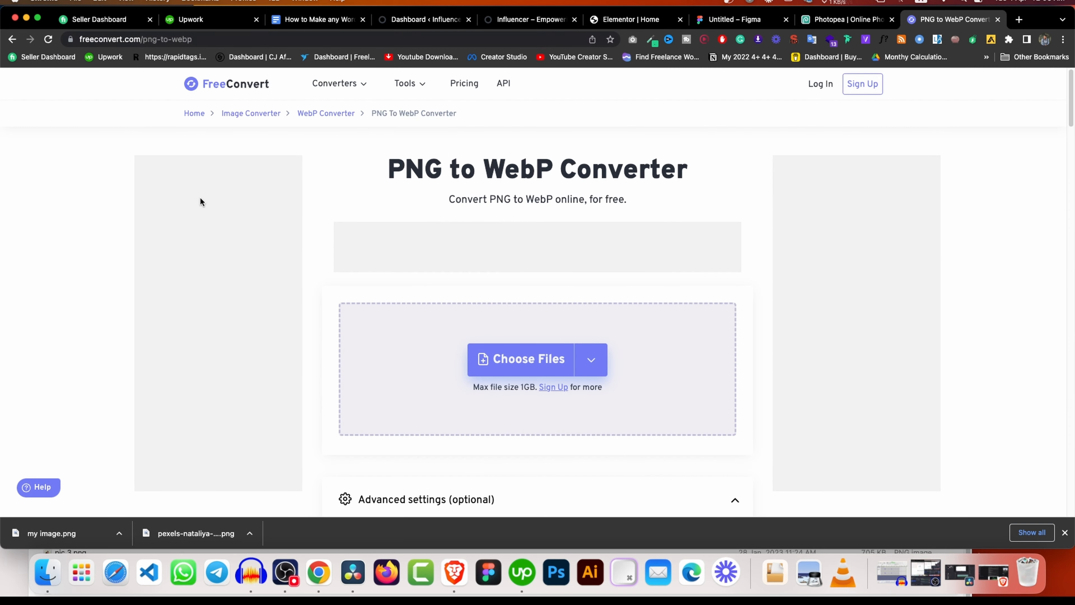
pyautogui.moveTo(87, 520); pyautogui.dragTo(523, 312)
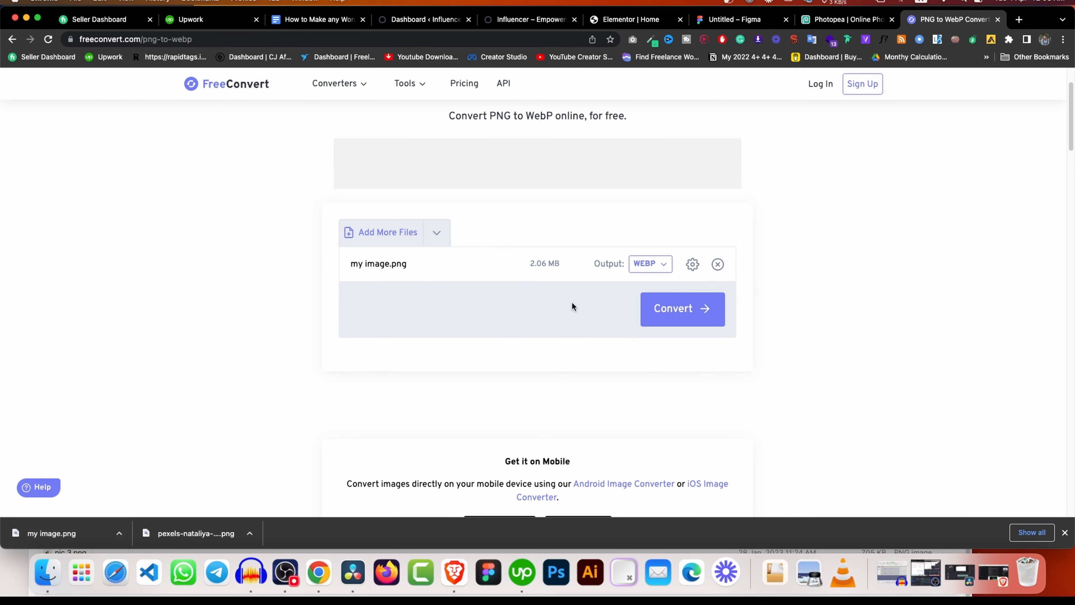
pyautogui.click(686, 309)
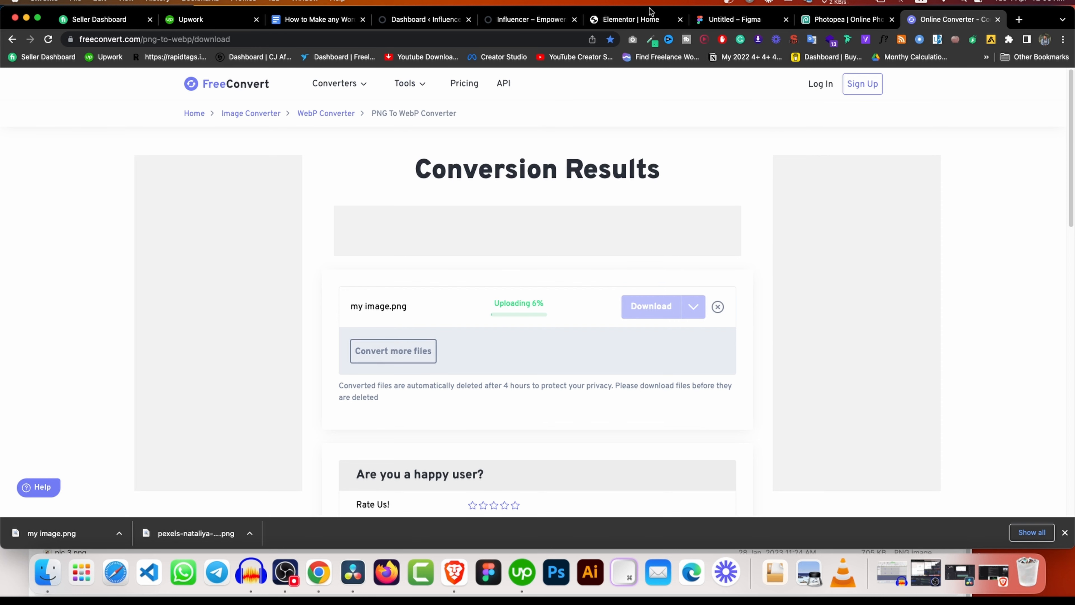
# Download the finished my image.webp from the conversion results.
pyautogui.click(535, 19)
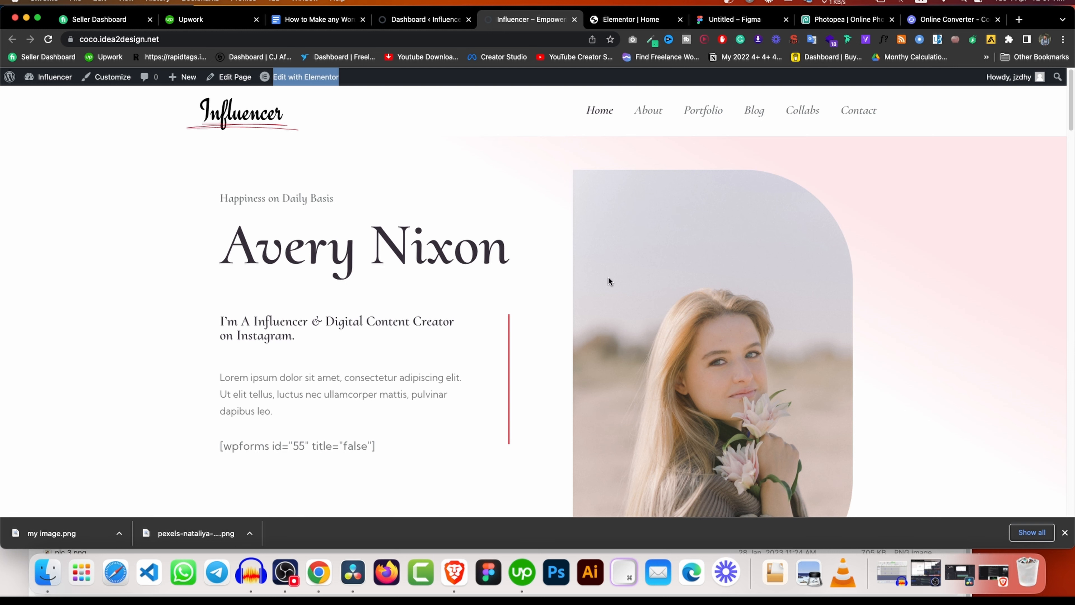
pyautogui.click(936, 20)
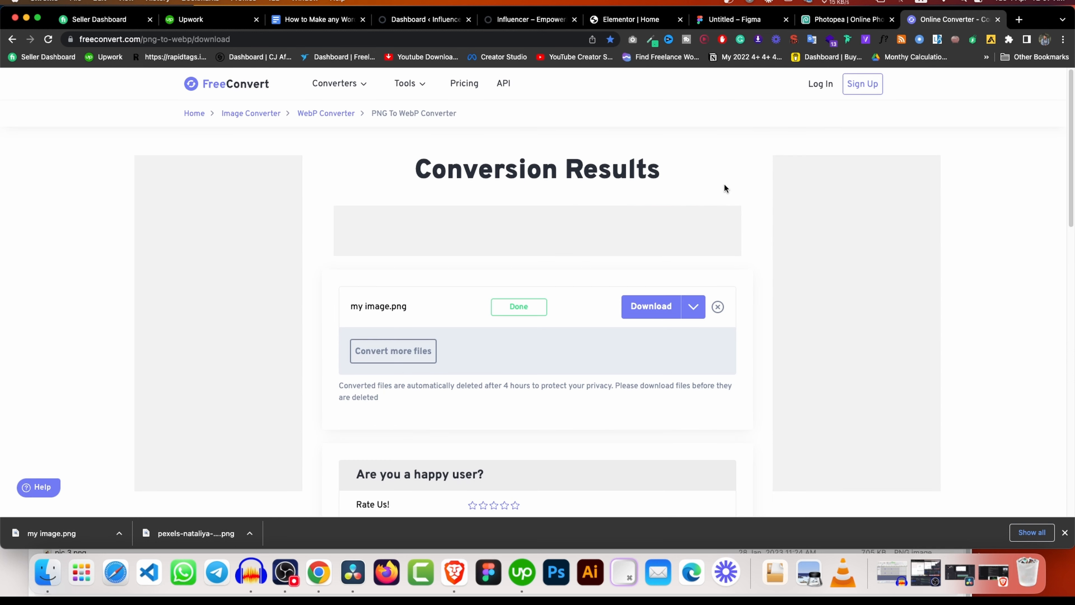
pyautogui.scroll(-1, 649, 297)
pyautogui.click(647, 271)
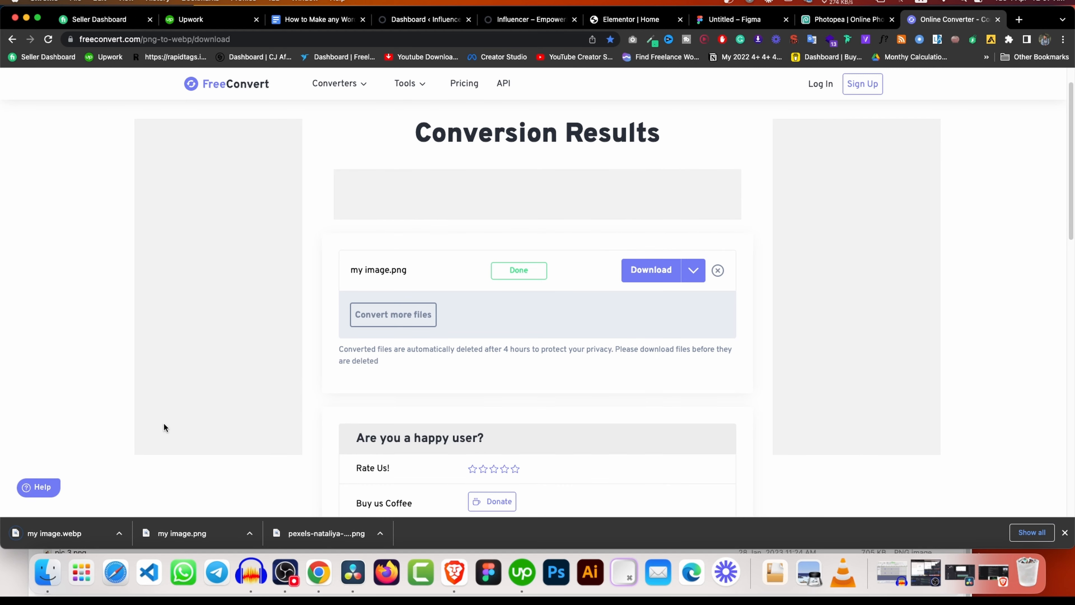
pyautogui.click(120, 533)
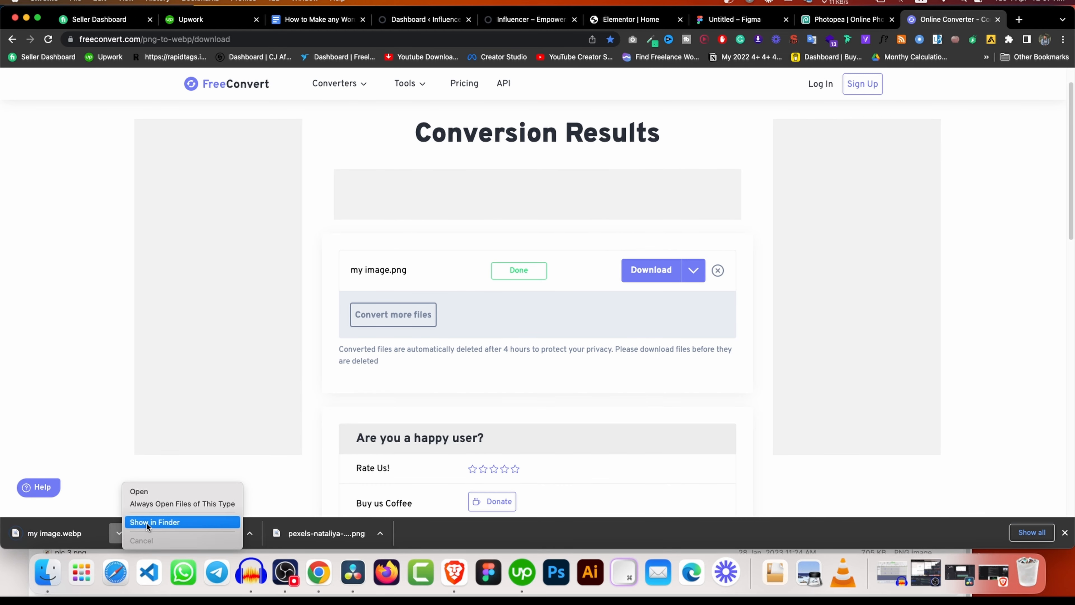
pyautogui.click(139, 525)
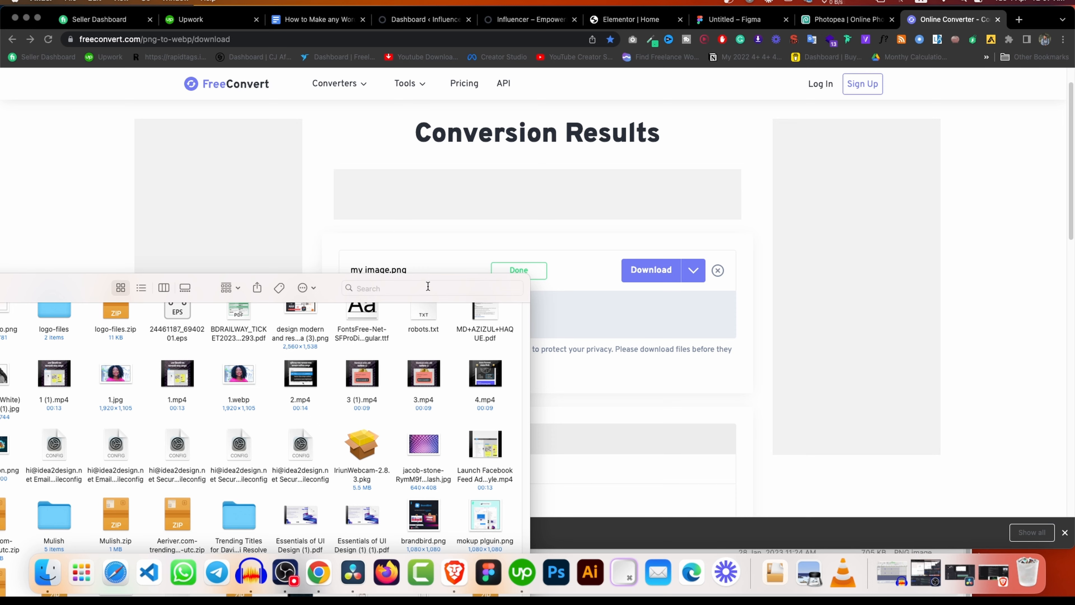
pyautogui.moveTo(426, 276); pyautogui.dragTo(702, 119)
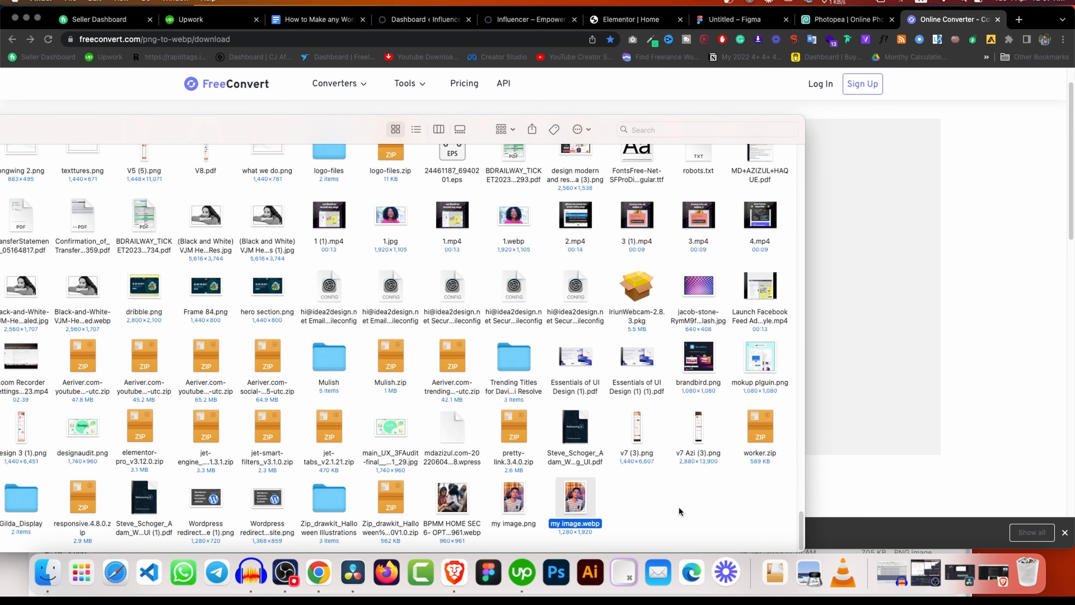
pyautogui.rightClick(591, 497)
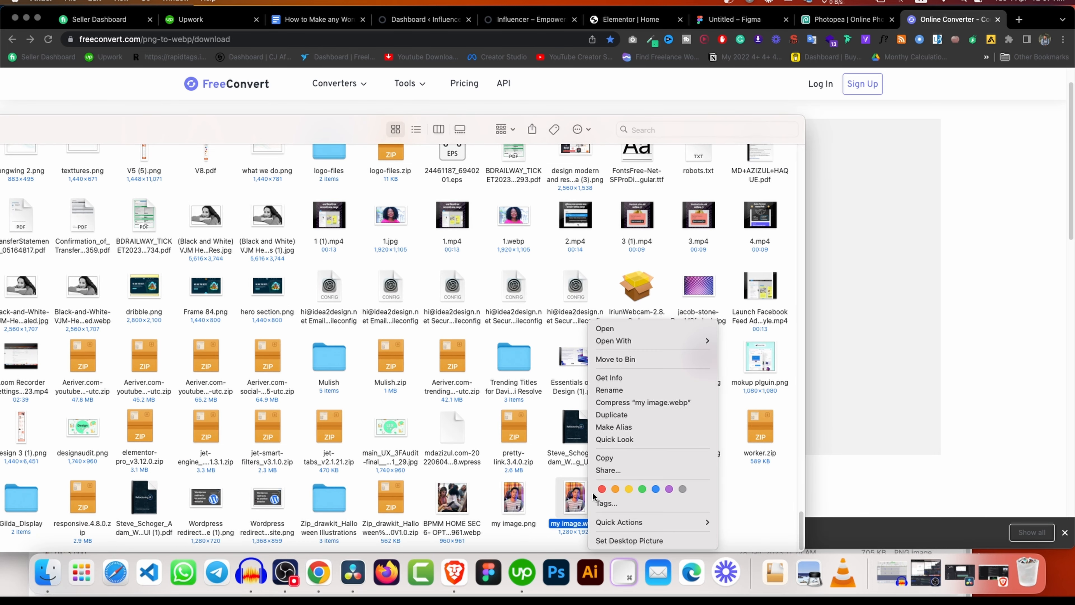
pyautogui.click(625, 381)
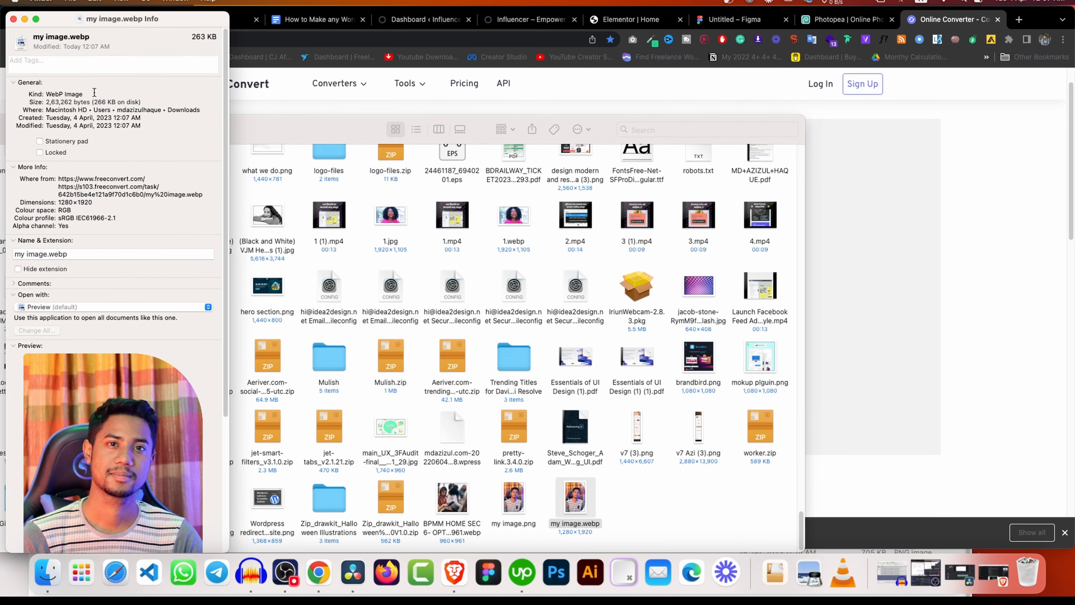
pyautogui.click(14, 19)
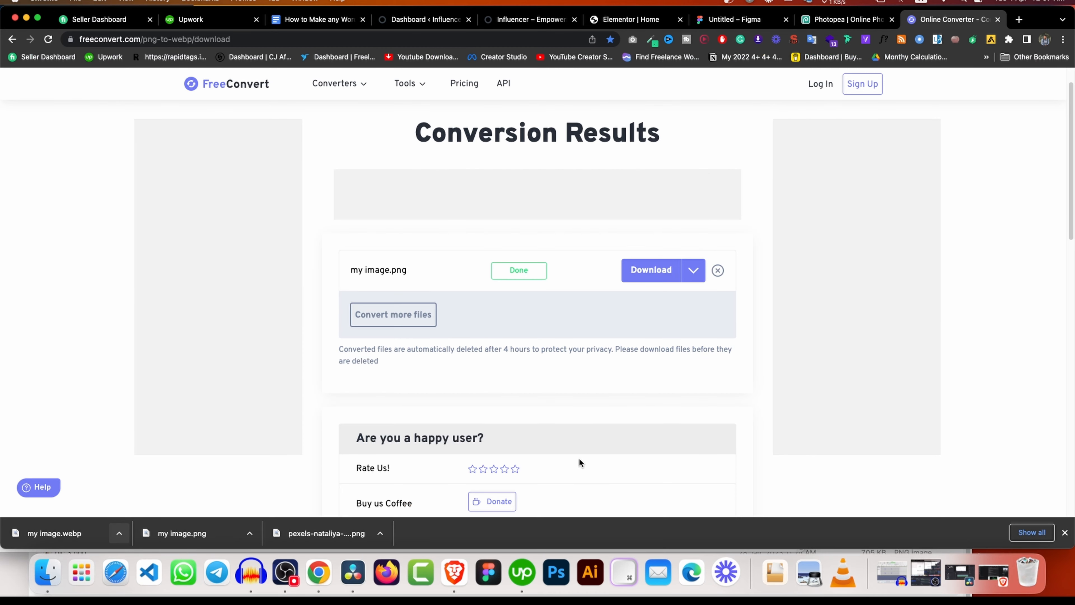
pyautogui.click(1062, 333)
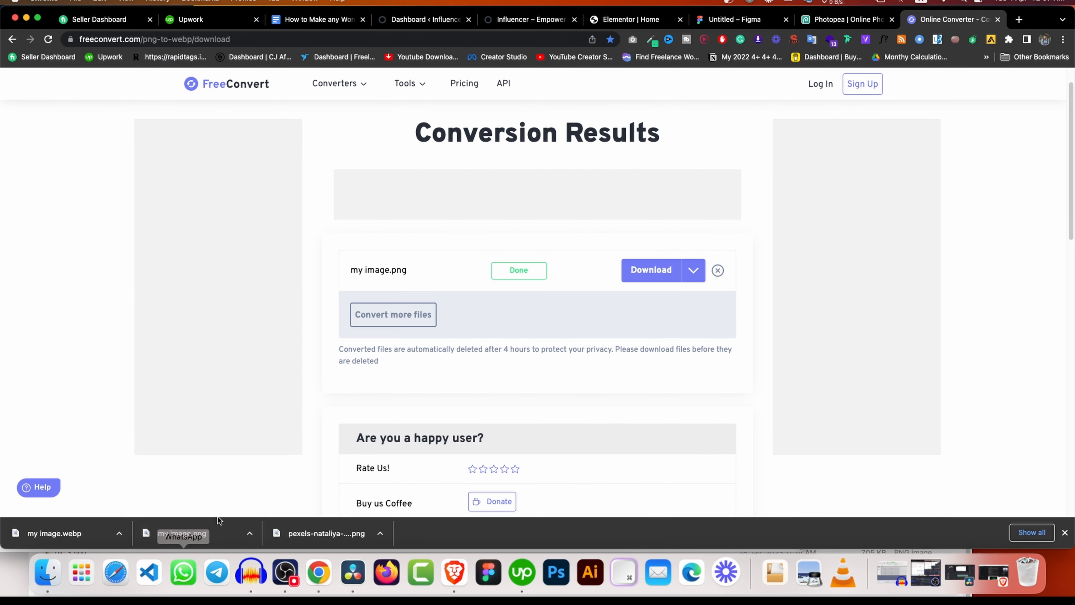
pyautogui.click(249, 533)
pyautogui.click(267, 524)
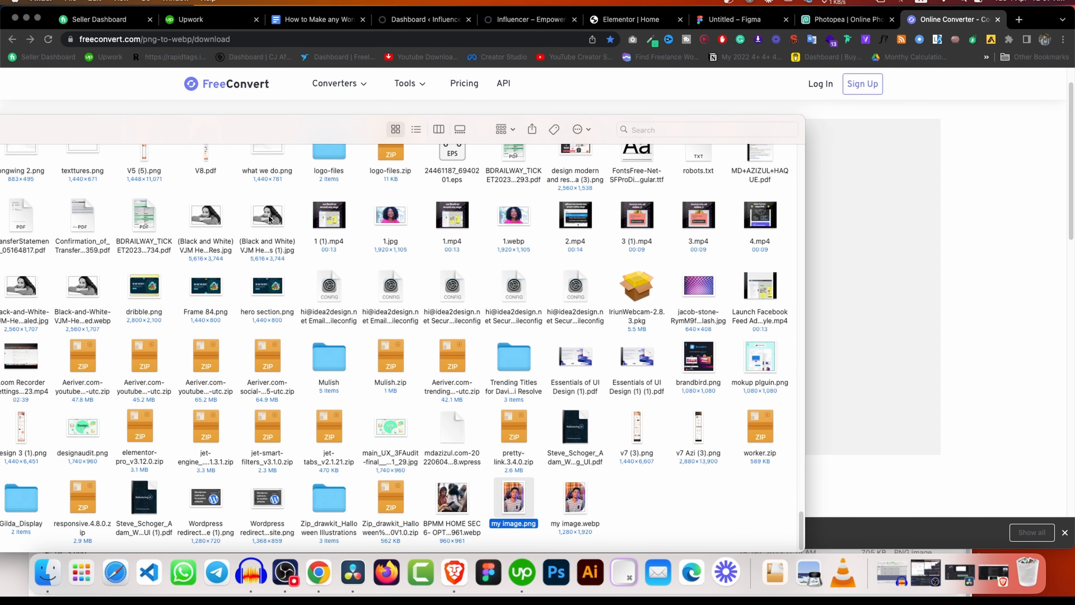
pyautogui.rightClick(507, 522)
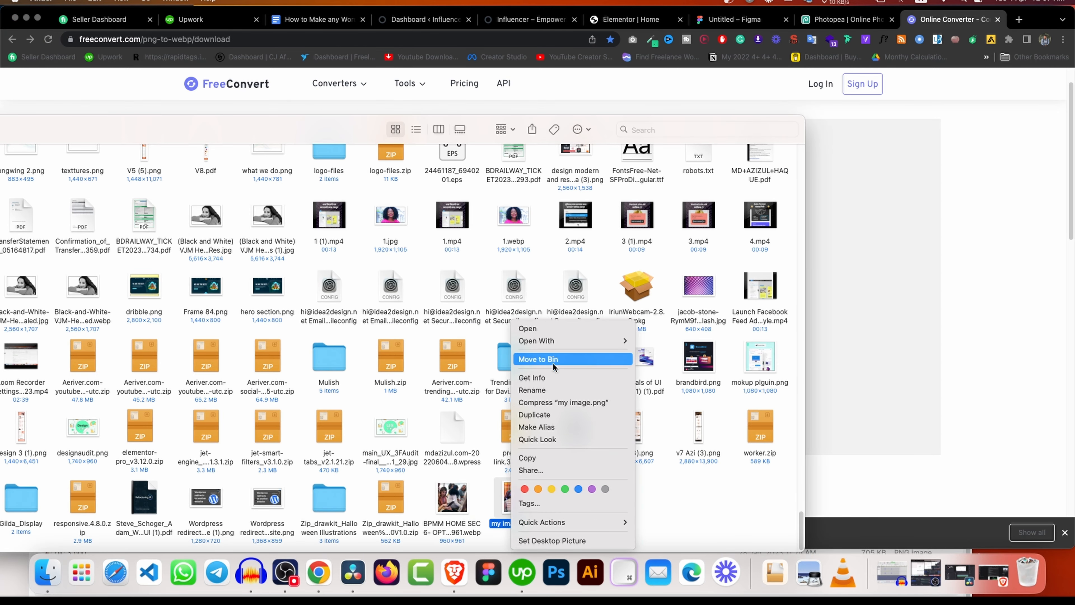
pyautogui.click(552, 377)
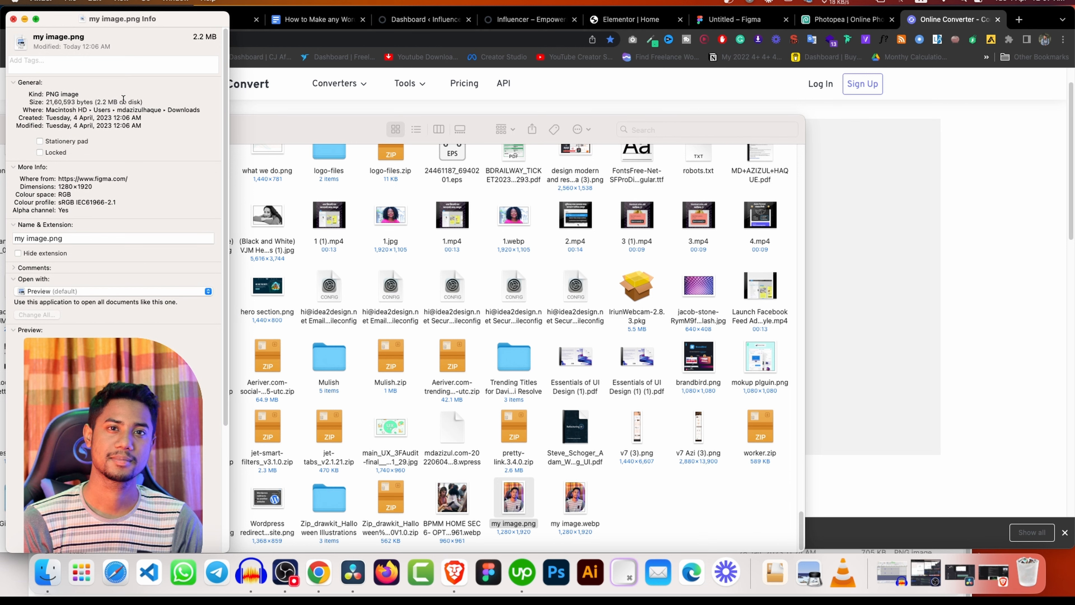
pyautogui.click(14, 19)
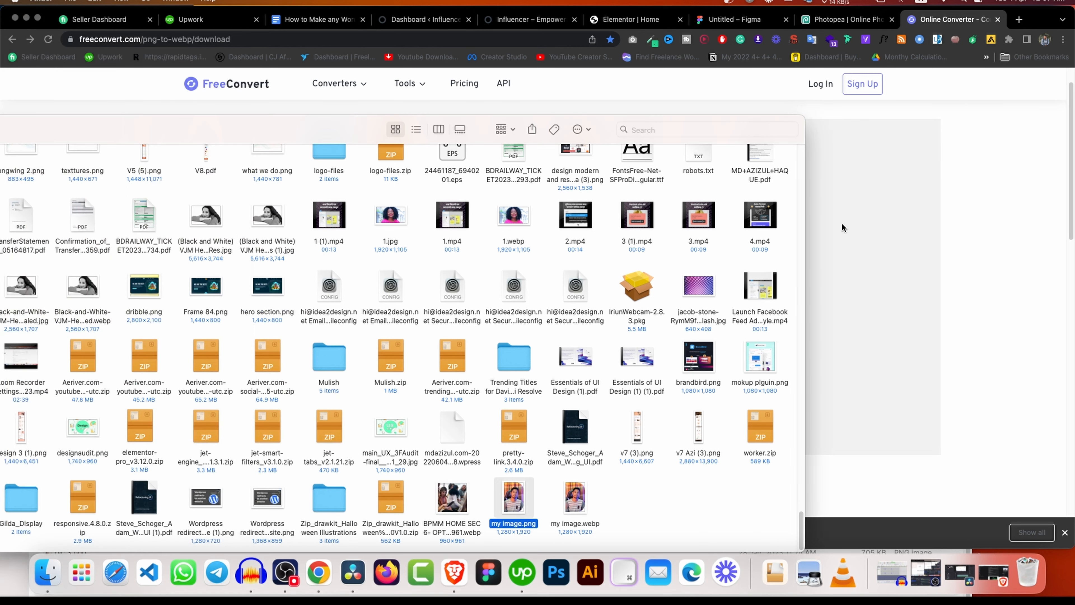
pyautogui.click(1045, 256)
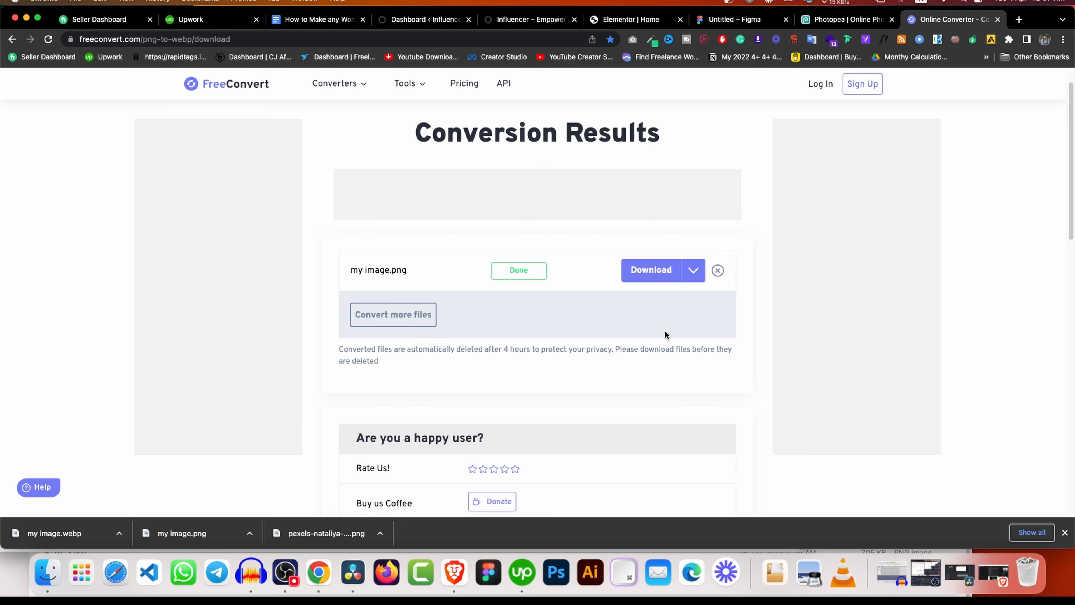
pyautogui.scroll(-4, 667, 334)
pyautogui.scroll(5, 658, 324)
# Upload my image.webp as the hero image widget's portrait and update the homepage.
pyautogui.click(656, 20)
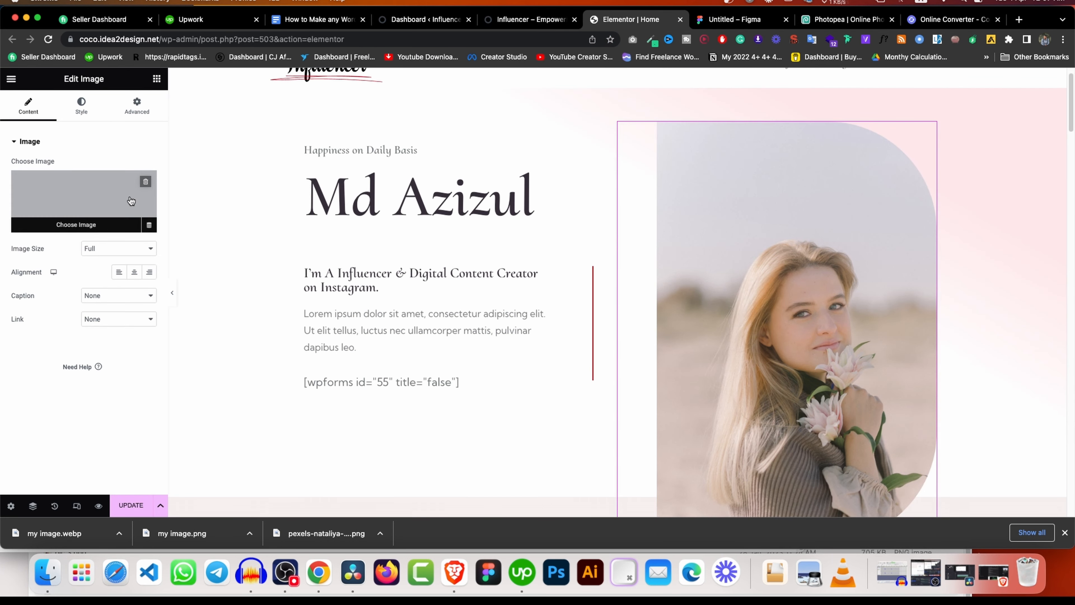
pyautogui.click(83, 199)
pyautogui.moveTo(57, 529); pyautogui.dragTo(333, 294)
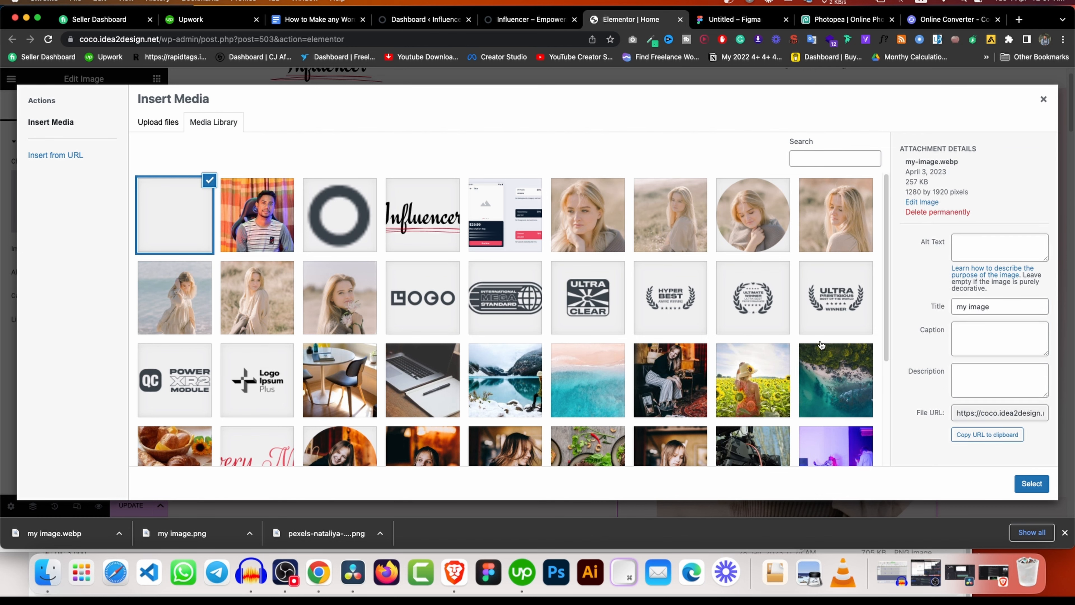
pyautogui.click(1046, 483)
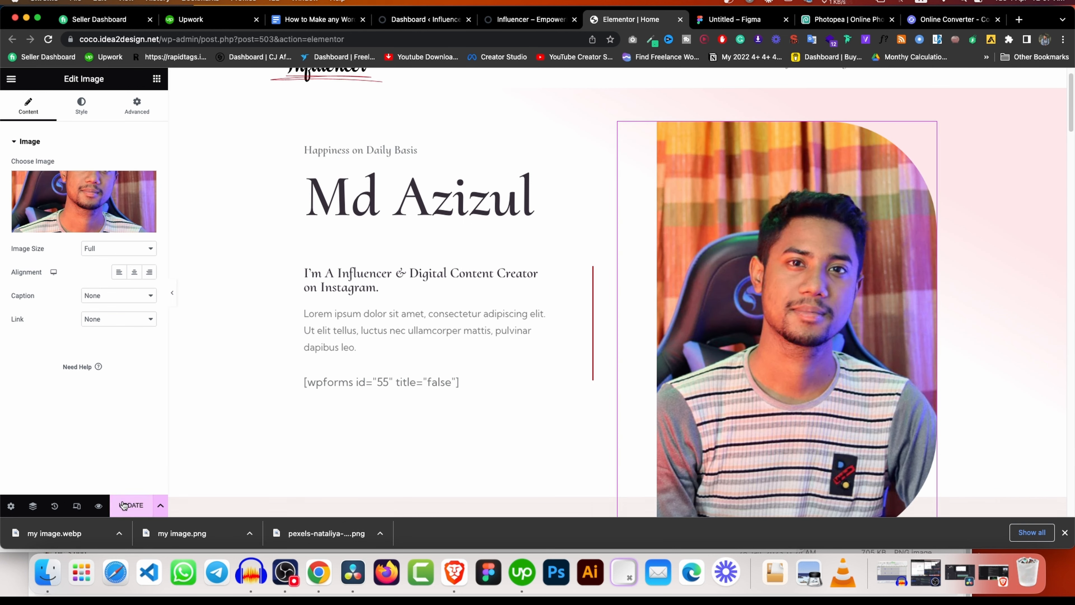
pyautogui.click(131, 504)
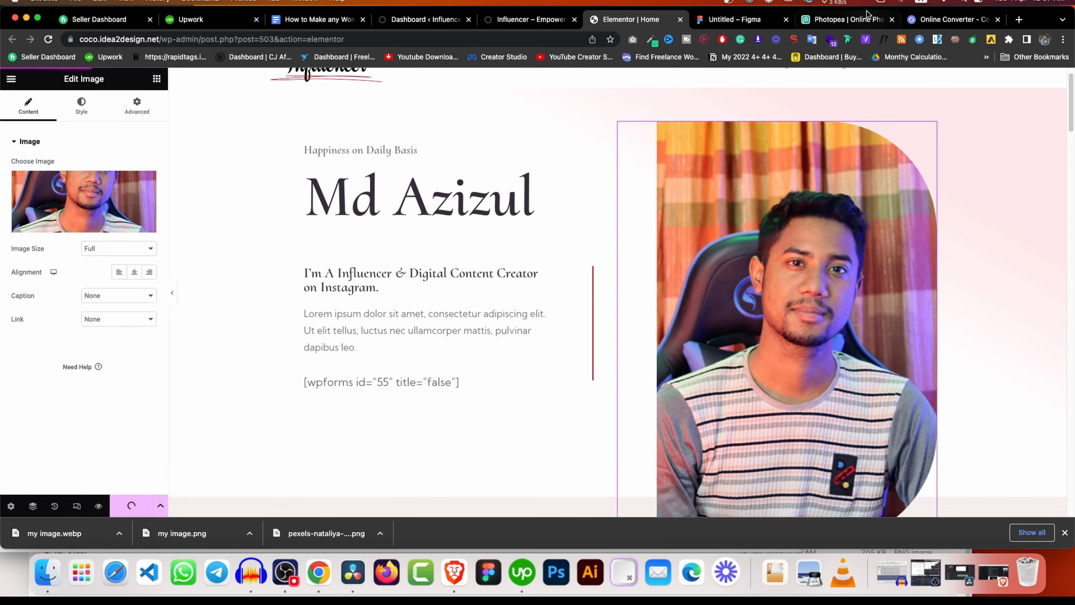
pyautogui.click(846, 19)
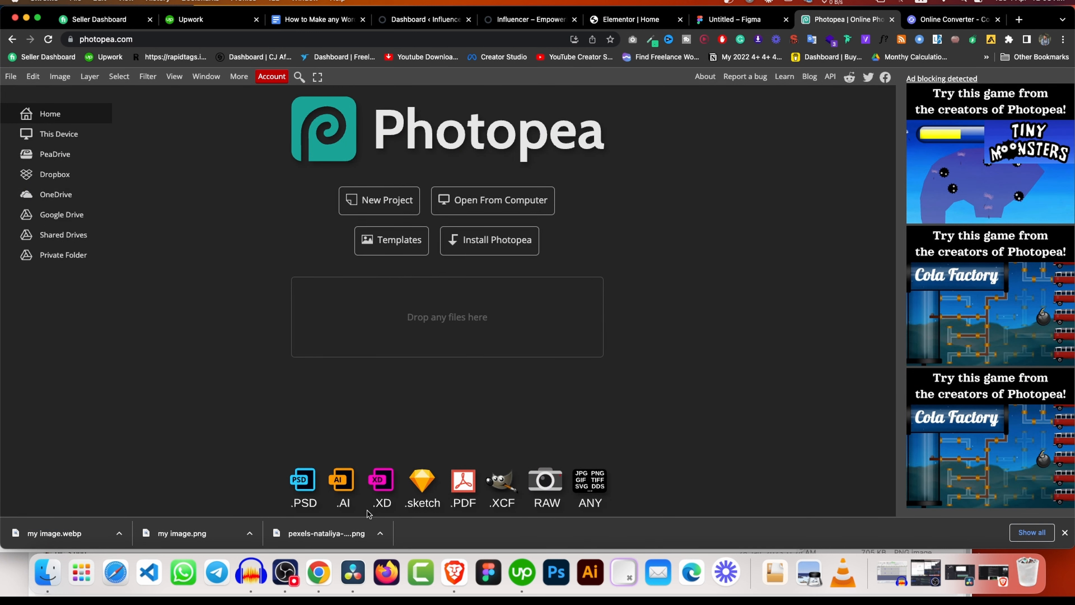
# Open the pexels stock photo in Photopea, then place and delete a trial my image layer.
pyautogui.click(37, 17)
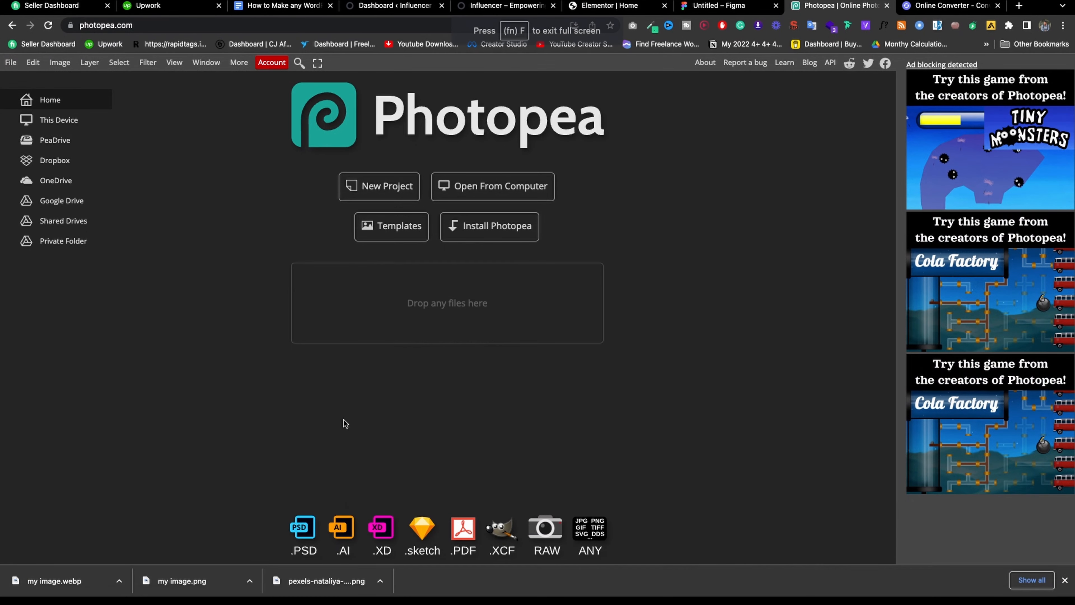
pyautogui.moveTo(327, 582); pyautogui.dragTo(487, 280)
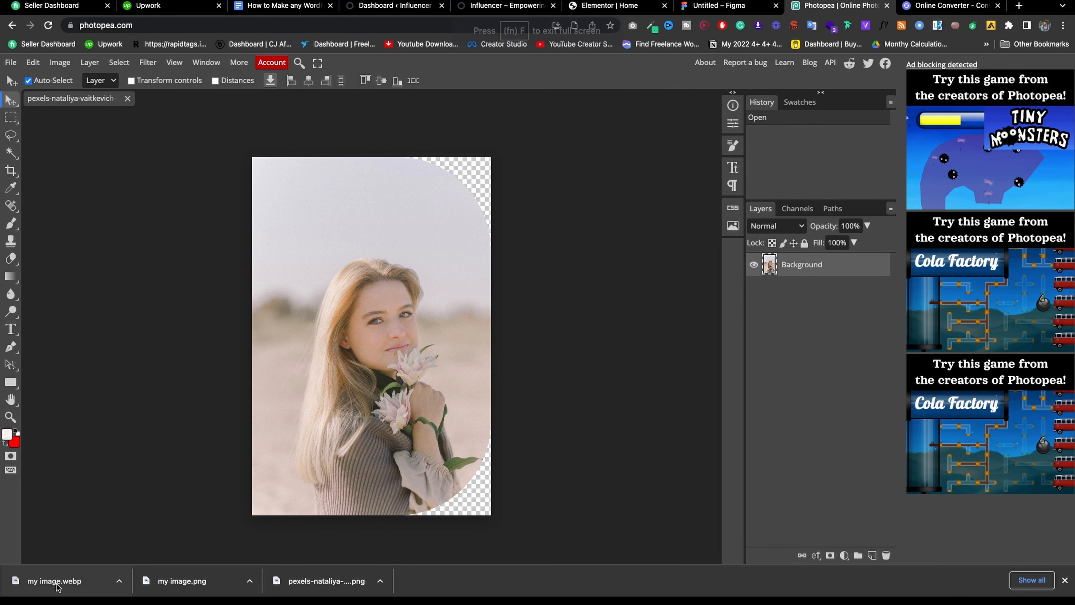
pyautogui.moveTo(177, 583); pyautogui.dragTo(337, 360)
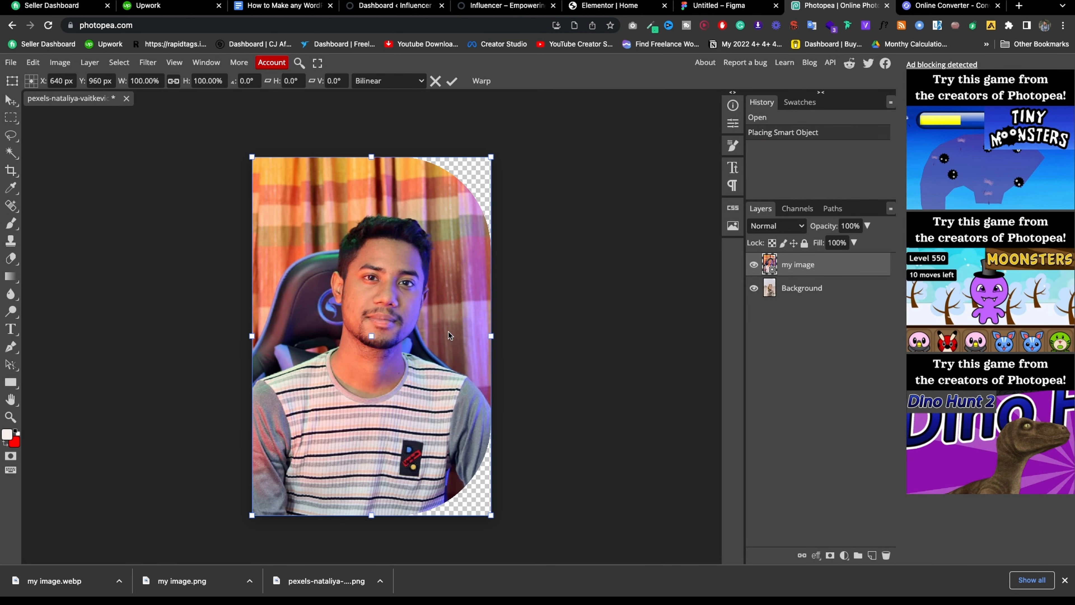
pyautogui.press('Return')
pyautogui.press('Delete')
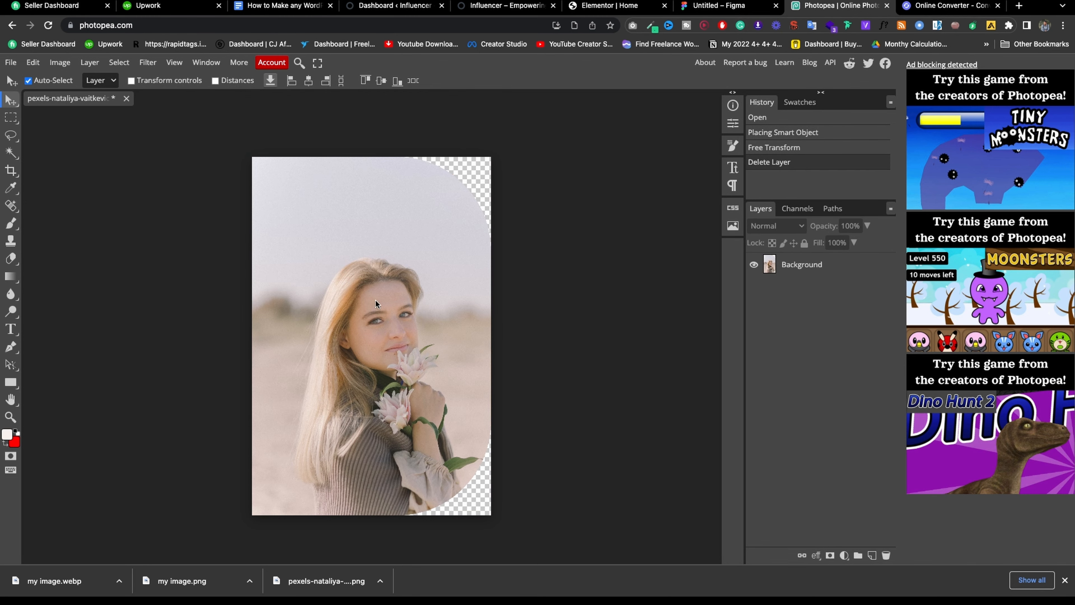
# Try repositioning the my 1 portrait in crop mode, then undo and leave crop mode.
pyautogui.click(719, 6)
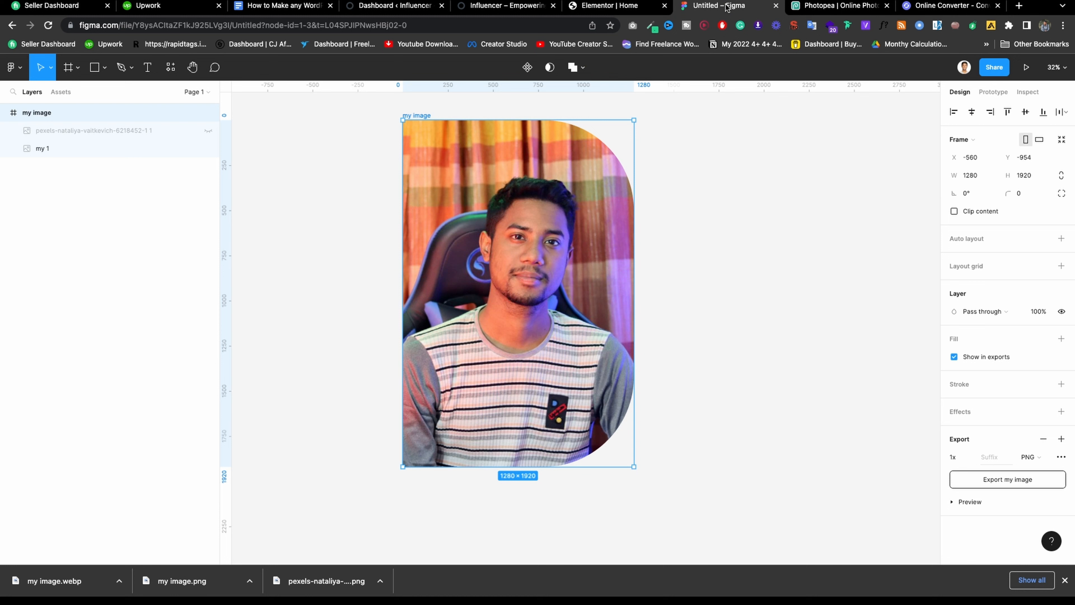
pyautogui.doubleClick(566, 219)
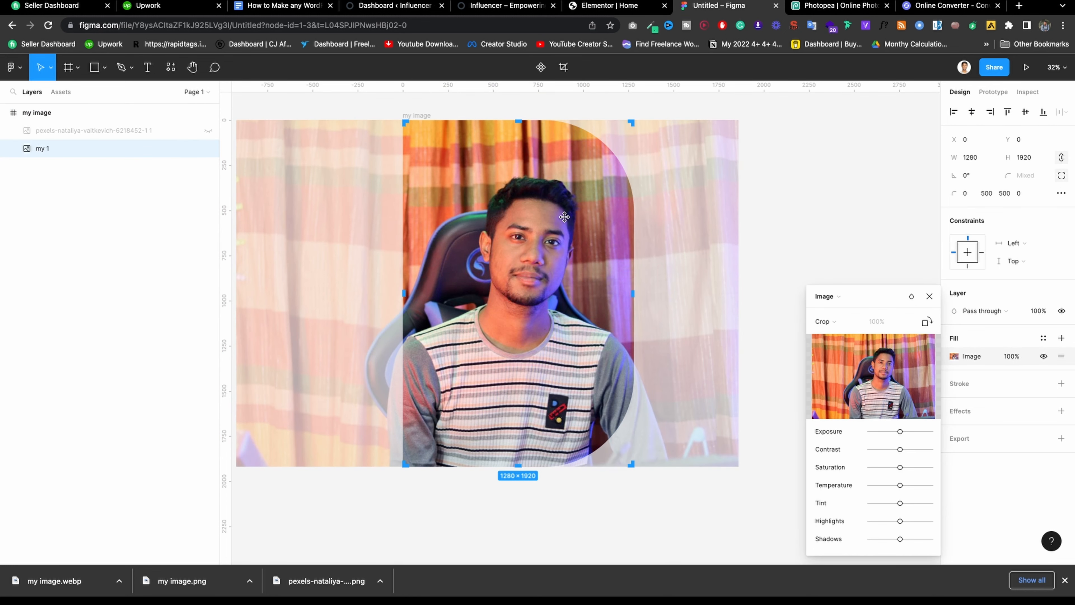
pyautogui.moveTo(565, 216); pyautogui.dragTo(474, 494)
pyautogui.press('super+z')
pyautogui.press('super+z')
pyautogui.click(7, 167)
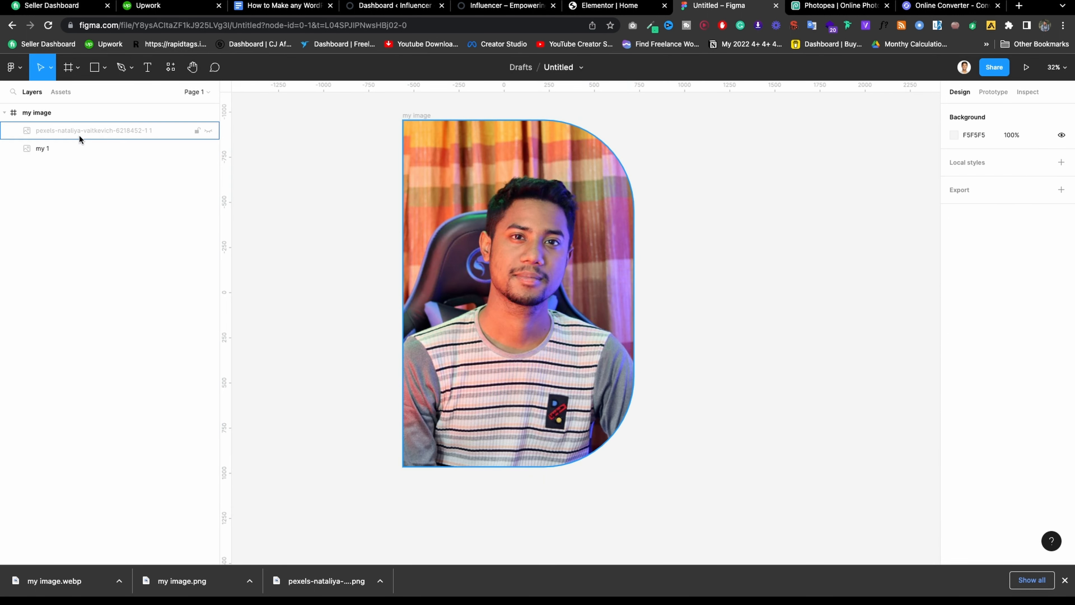
# Duplicate the my 1 portrait, move the copy right, and set its corner radius to 0.
pyautogui.click(75, 144)
pyautogui.press('super+d')
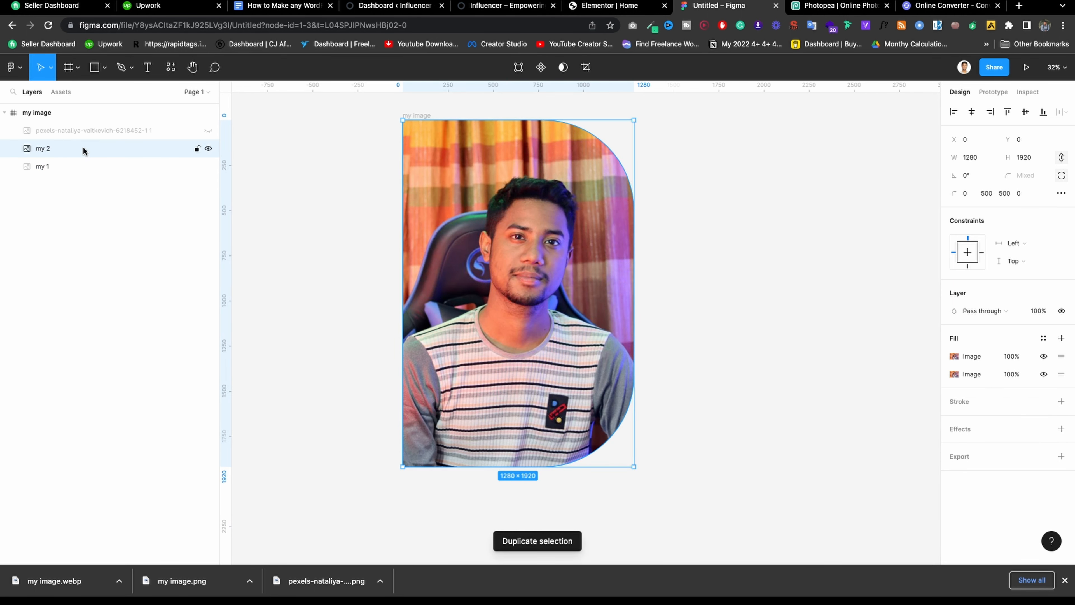
pyautogui.moveTo(567, 218); pyautogui.dragTo(854, 252)
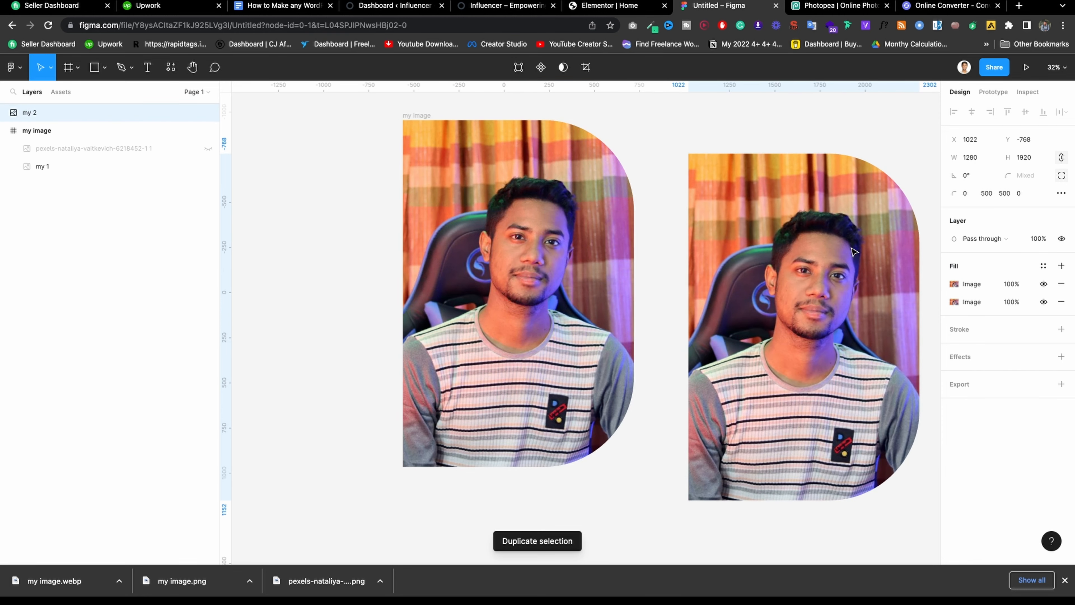
pyautogui.scroll(-3, 601, 249)
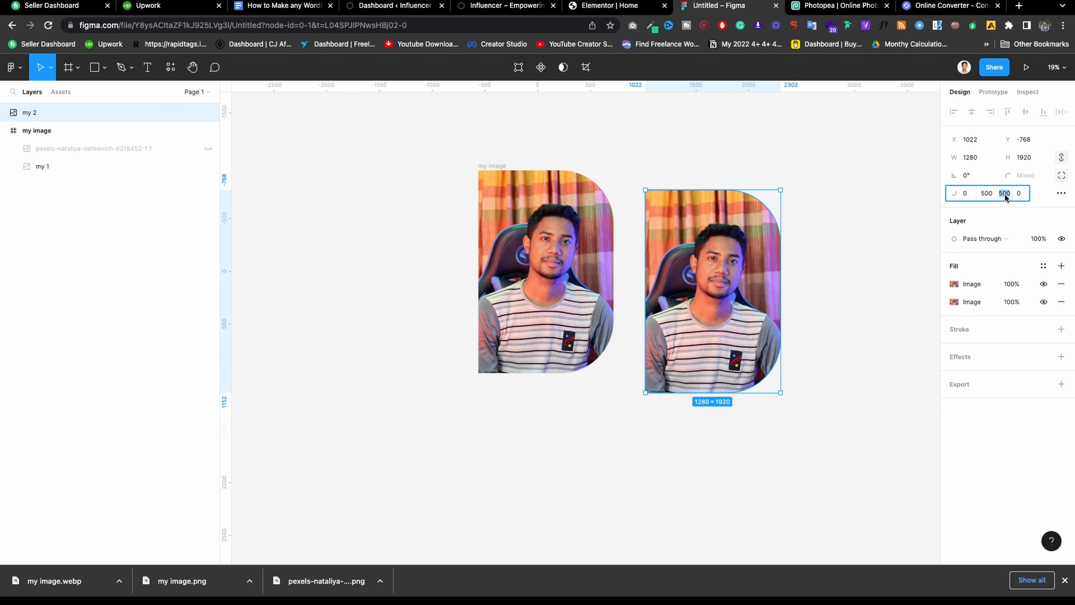
pyautogui.click(1061, 175)
pyautogui.click(1042, 178)
pyautogui.doubleClick(1042, 178)
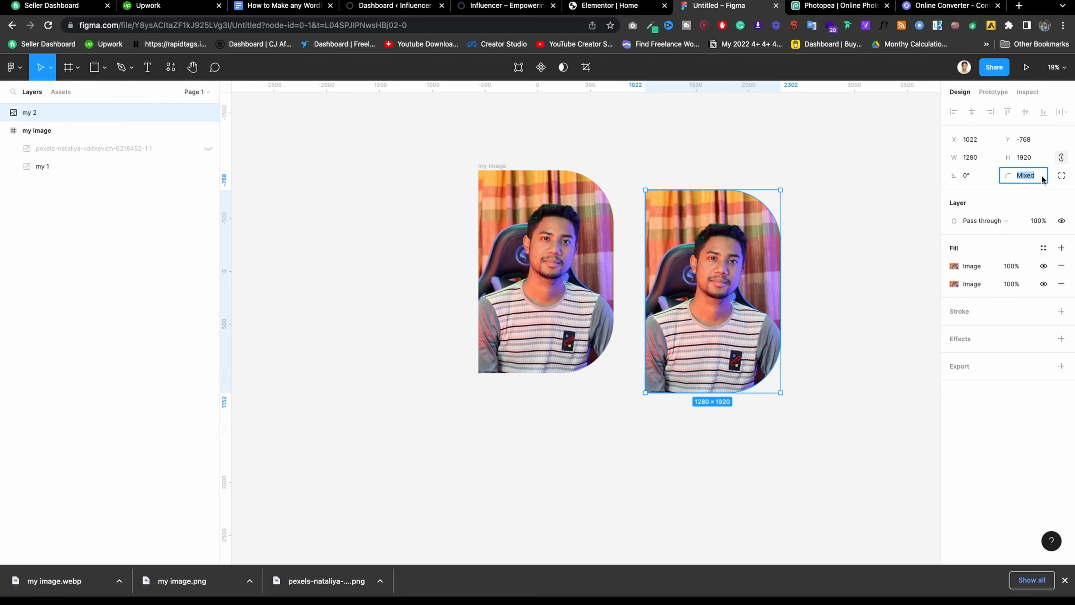
pyautogui.write('0')
pyautogui.press('Return')
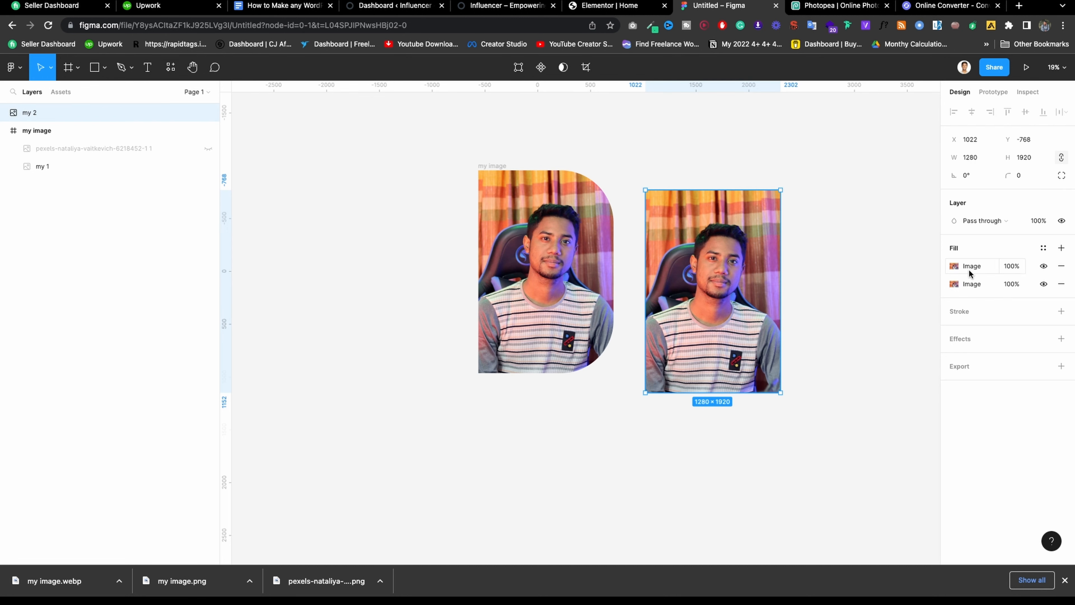
# Remove the extra image fill, widen the crop to 3709 wide, and export my 2 as PNG.
pyautogui.click(1061, 266)
pyautogui.click(960, 269)
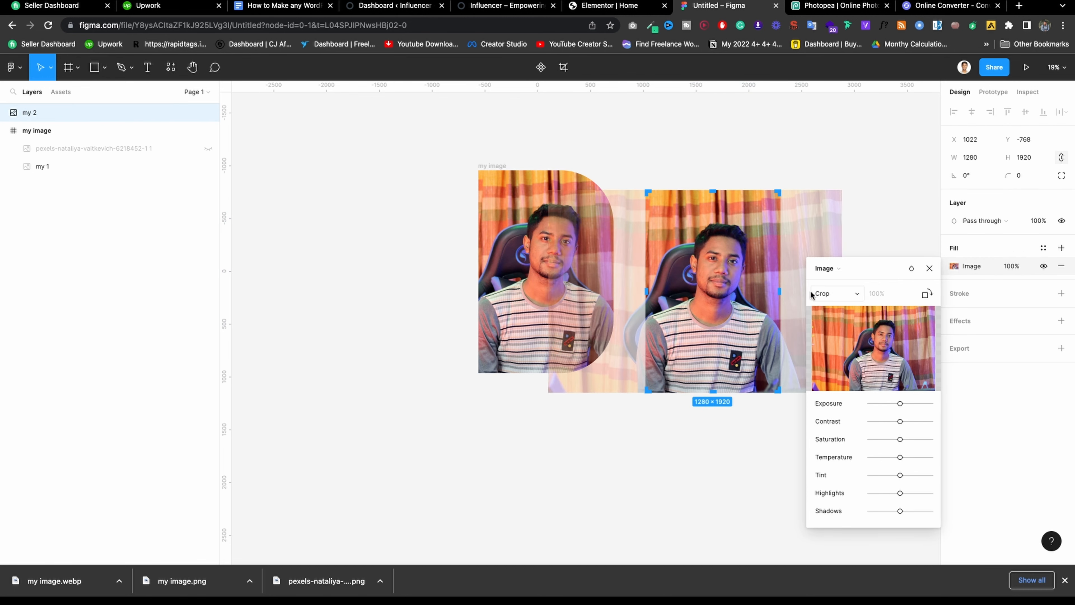
pyautogui.moveTo(781, 292); pyautogui.dragTo(959, 293)
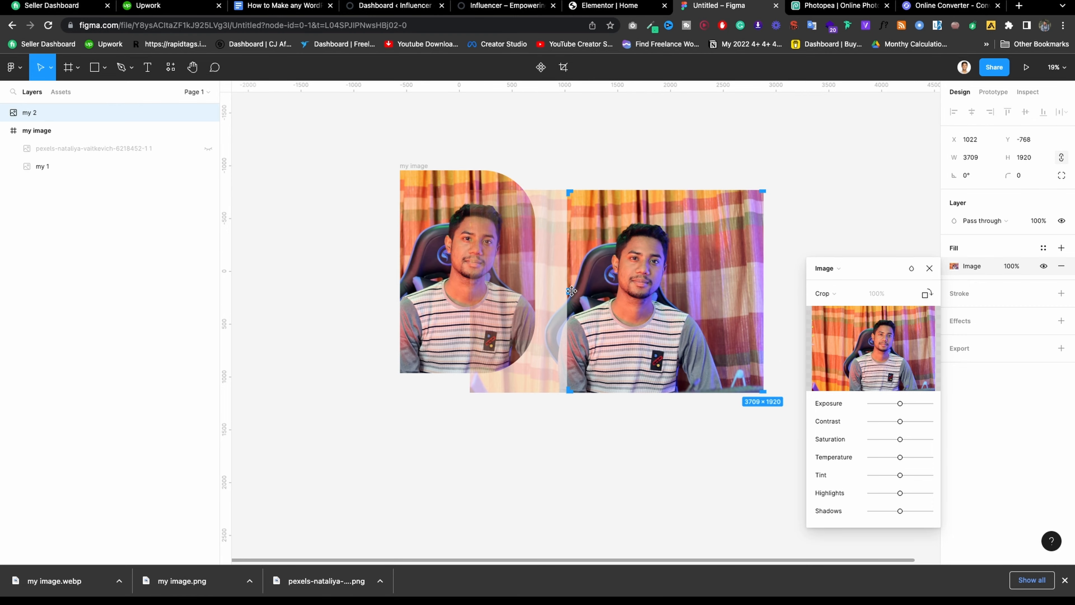
pyautogui.moveTo(571, 292); pyautogui.dragTo(402, 293)
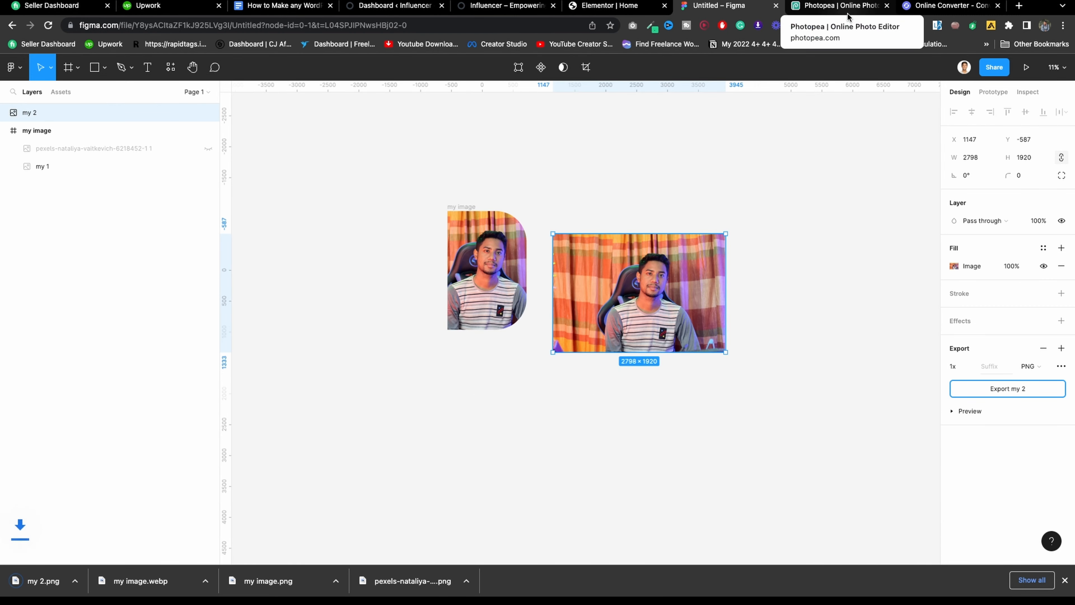
pyautogui.click(840, 5)
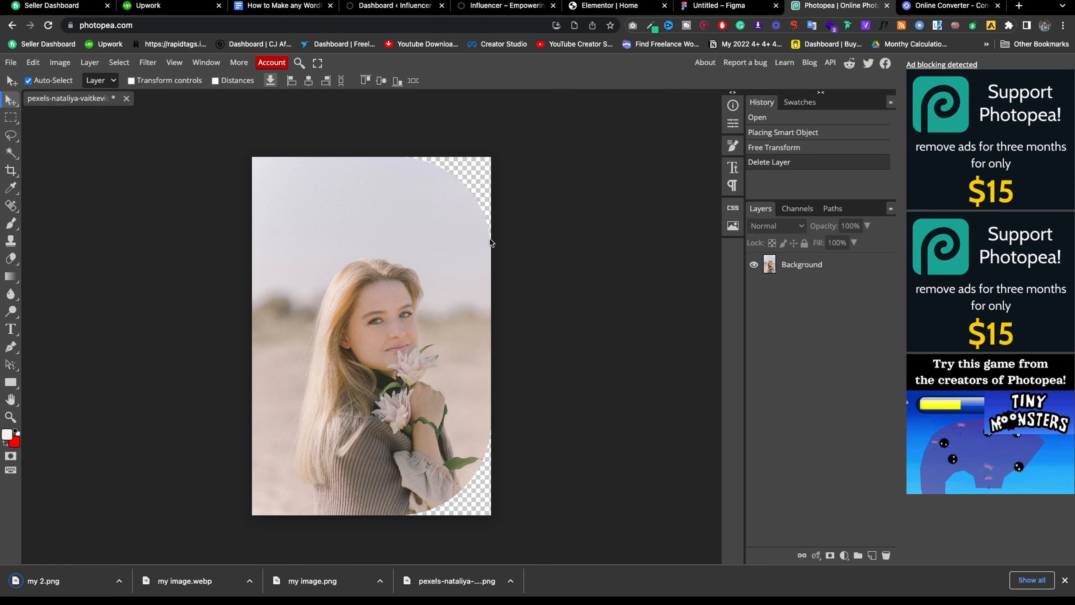
# Drop my 2.png in above the Background layer and scale it to fill the canvas, face centred.
pyautogui.moveTo(64, 579); pyautogui.dragTo(380, 262)
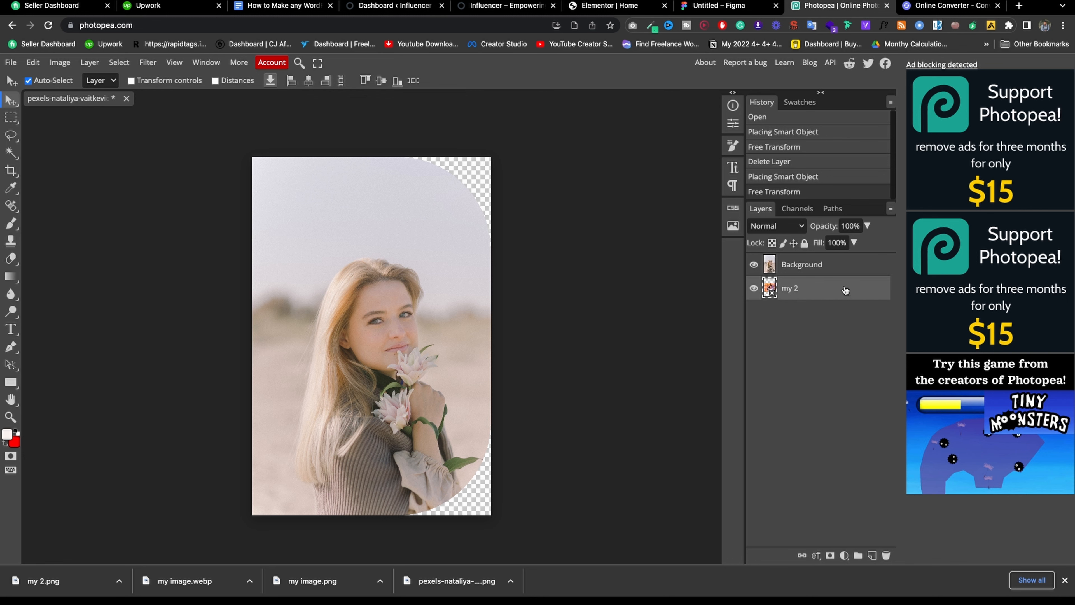
pyautogui.moveTo(845, 290); pyautogui.dragTo(832, 261)
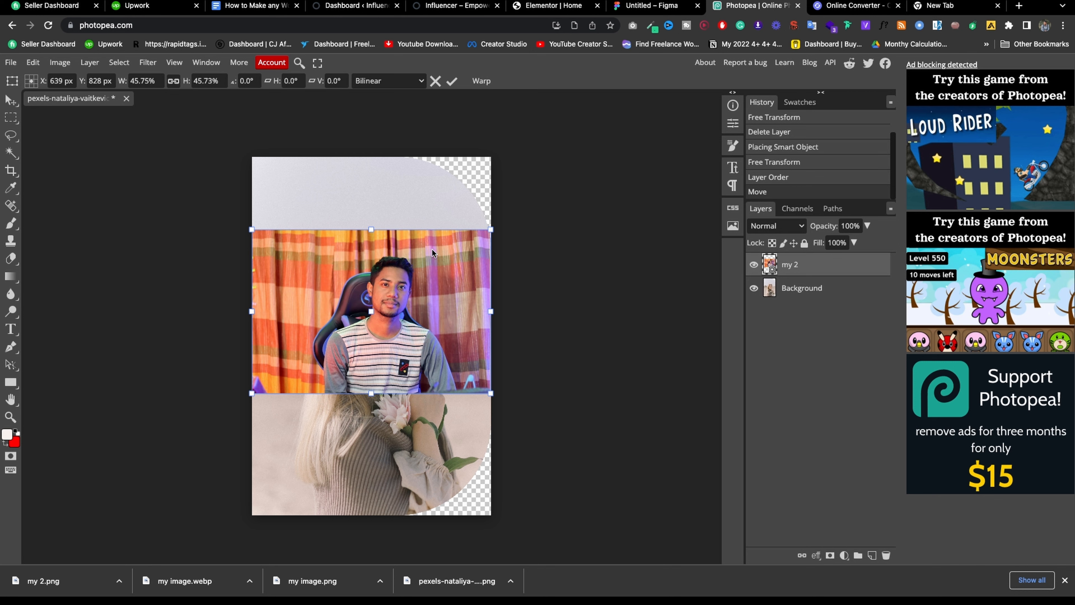
pyautogui.moveTo(491, 229); pyautogui.dragTo(599, 120)
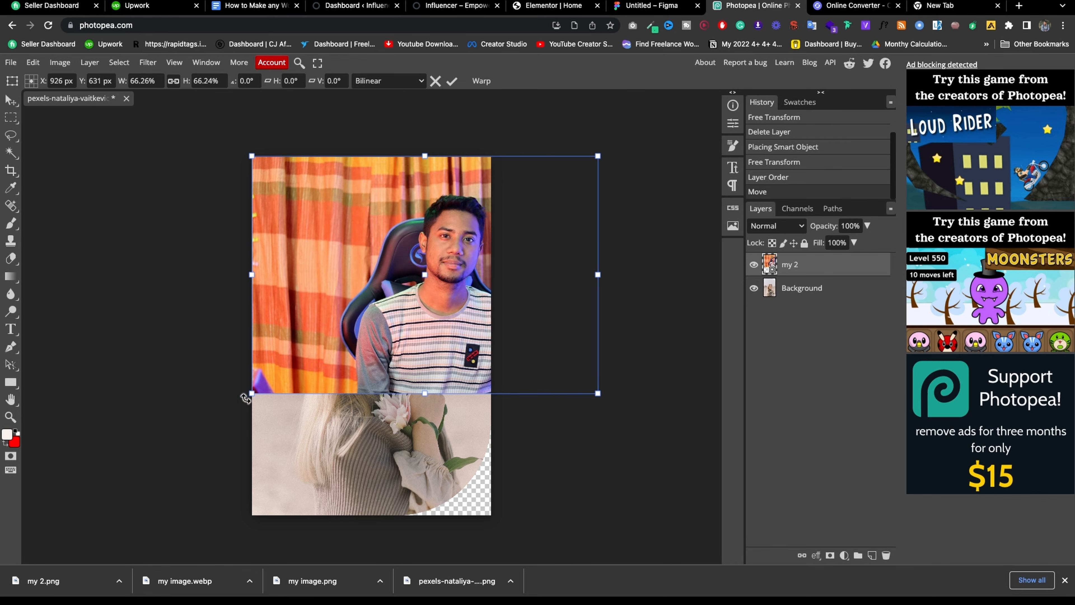
pyautogui.moveTo(253, 393); pyautogui.dragTo(75, 546)
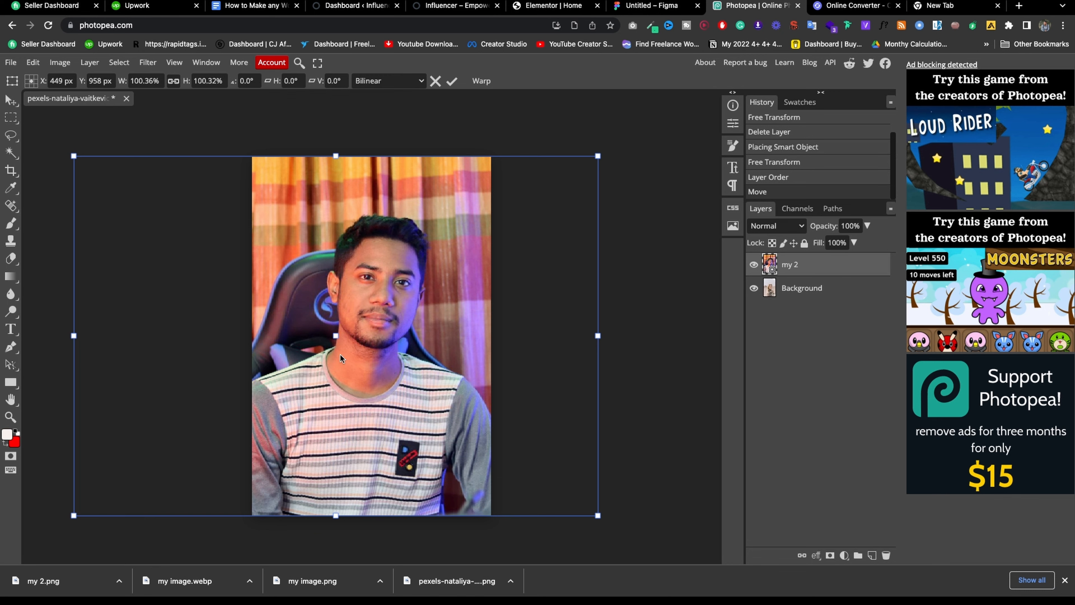
pyautogui.moveTo(341, 354); pyautogui.dragTo(350, 353)
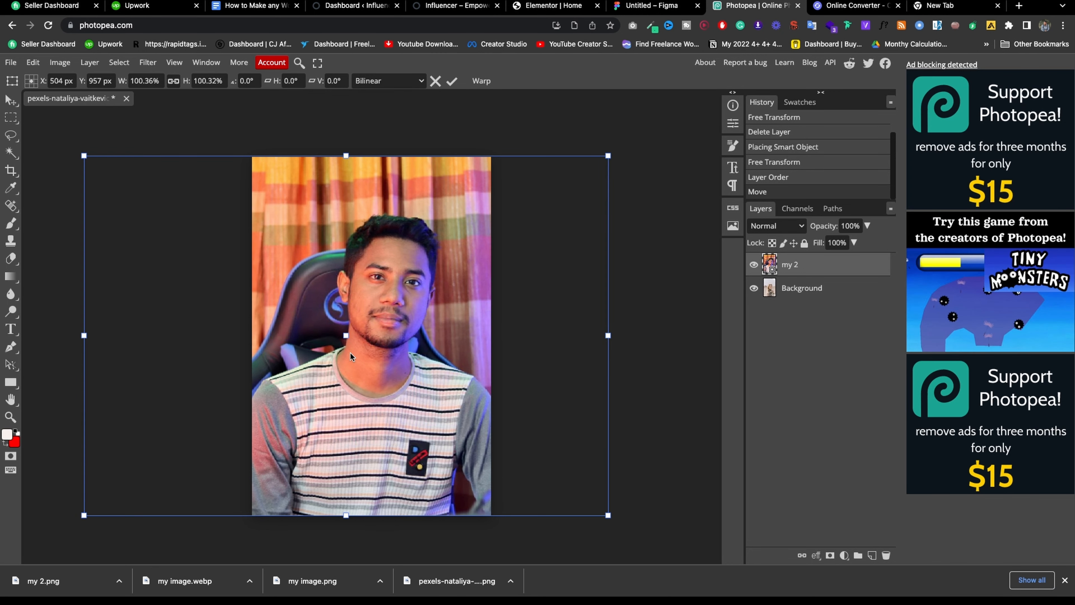
pyautogui.click(453, 81)
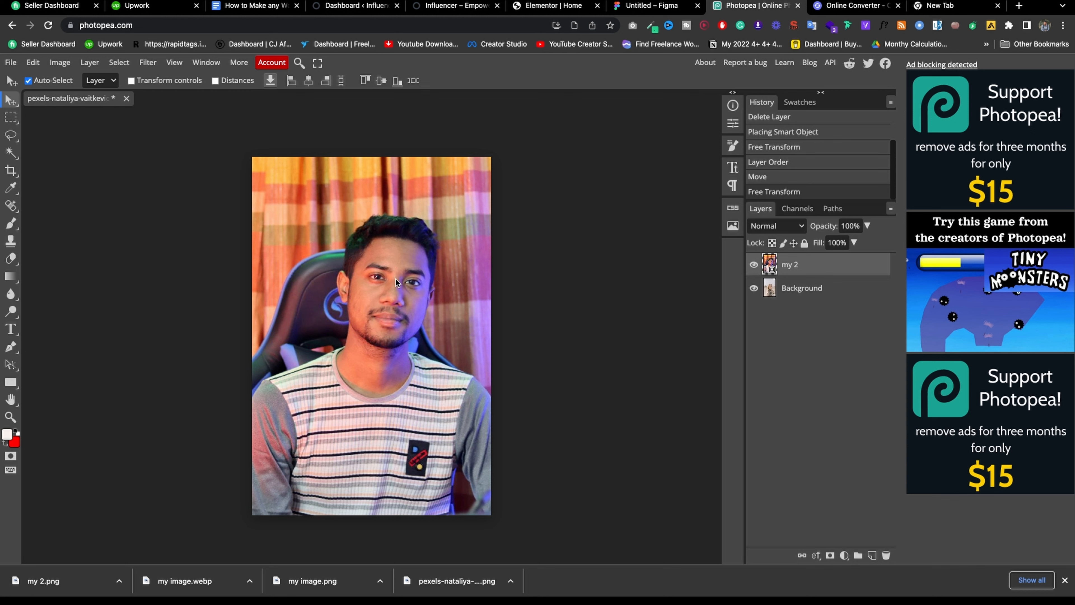
pyautogui.hotkey('ctrl', 't')
pyautogui.press('Return')
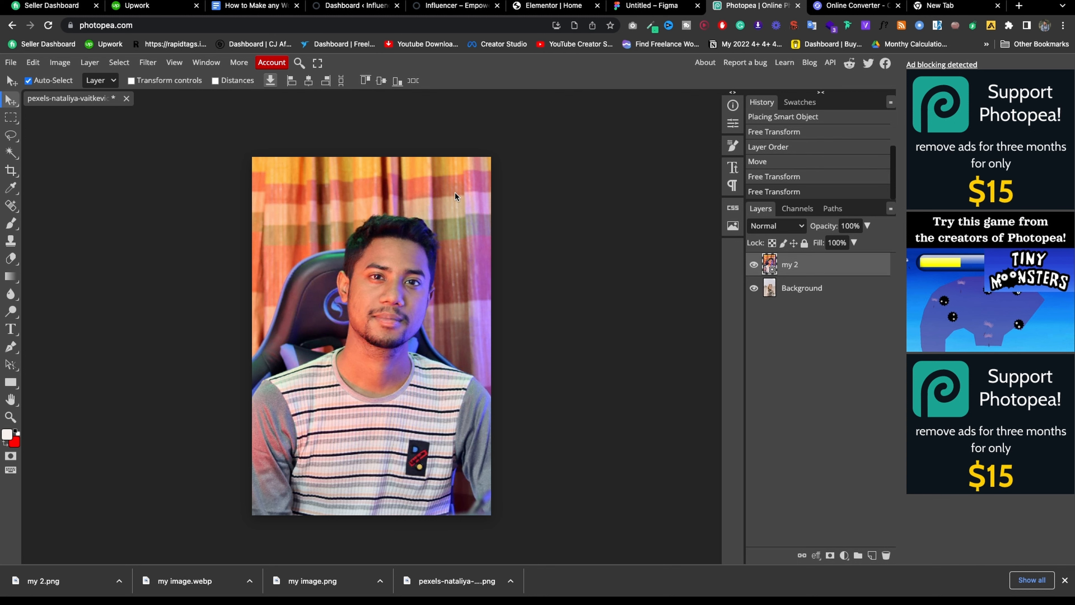
# Export the composite as an 85%-quality PNG and clear the converter's previous result.
pyautogui.click(10, 63)
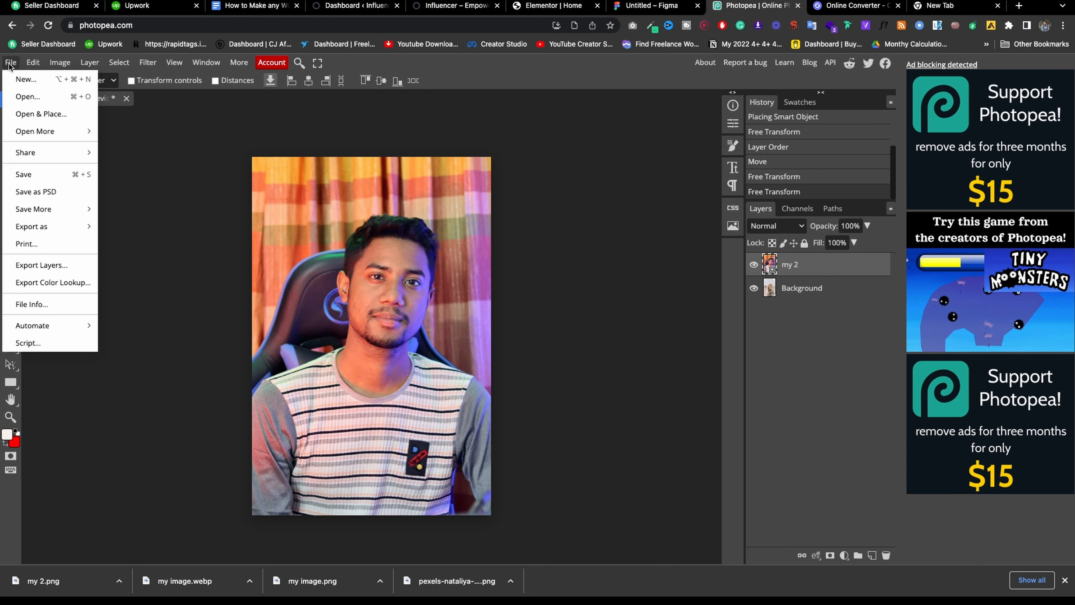
pyautogui.moveTo(42, 207)
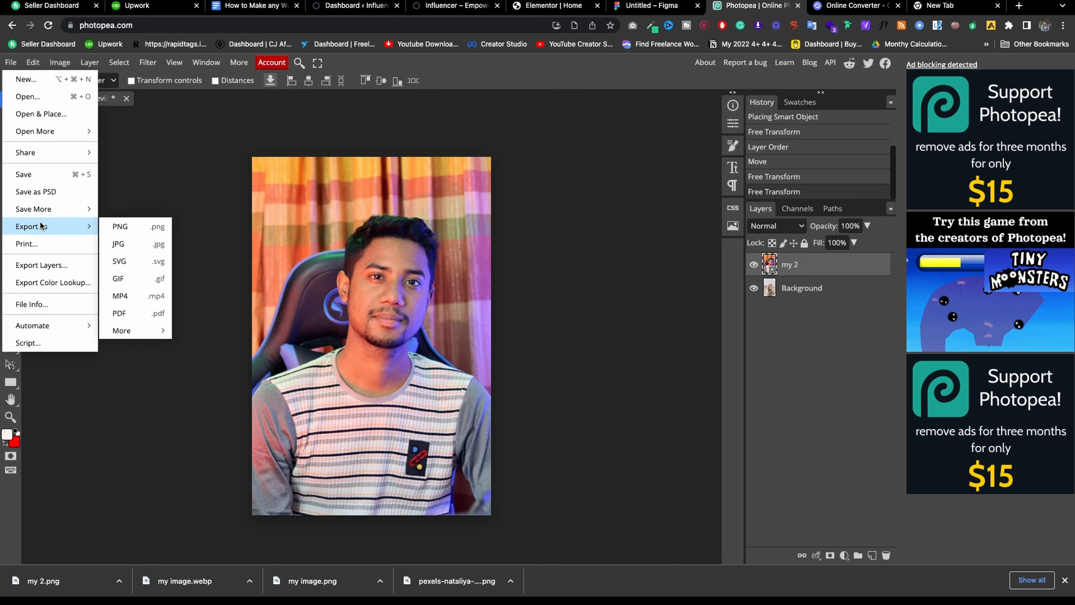
pyautogui.click(157, 228)
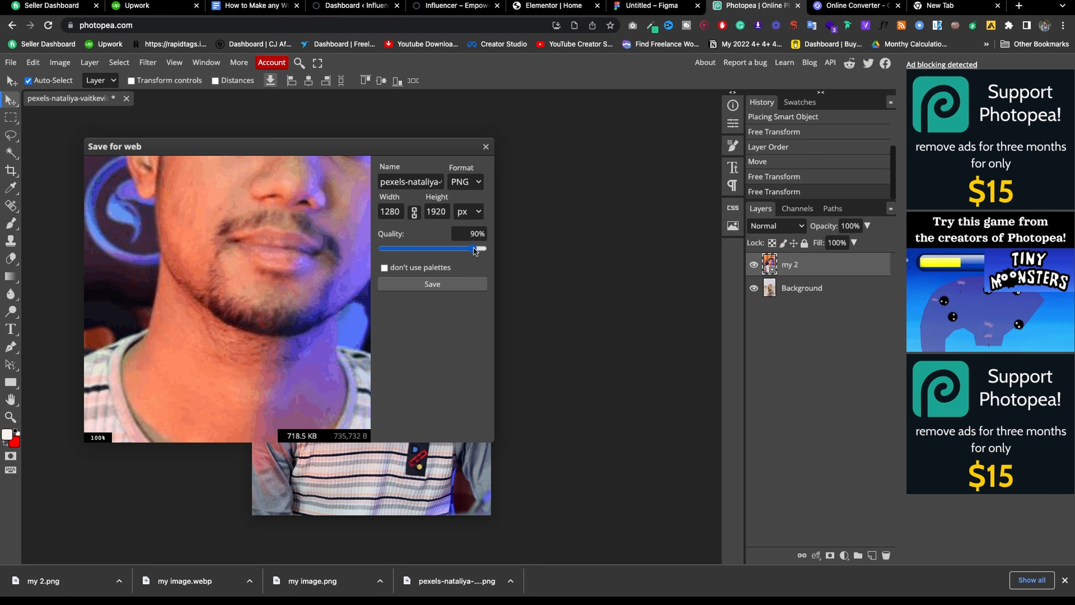
pyautogui.moveTo(474, 248); pyautogui.dragTo(466, 249)
pyautogui.click(458, 285)
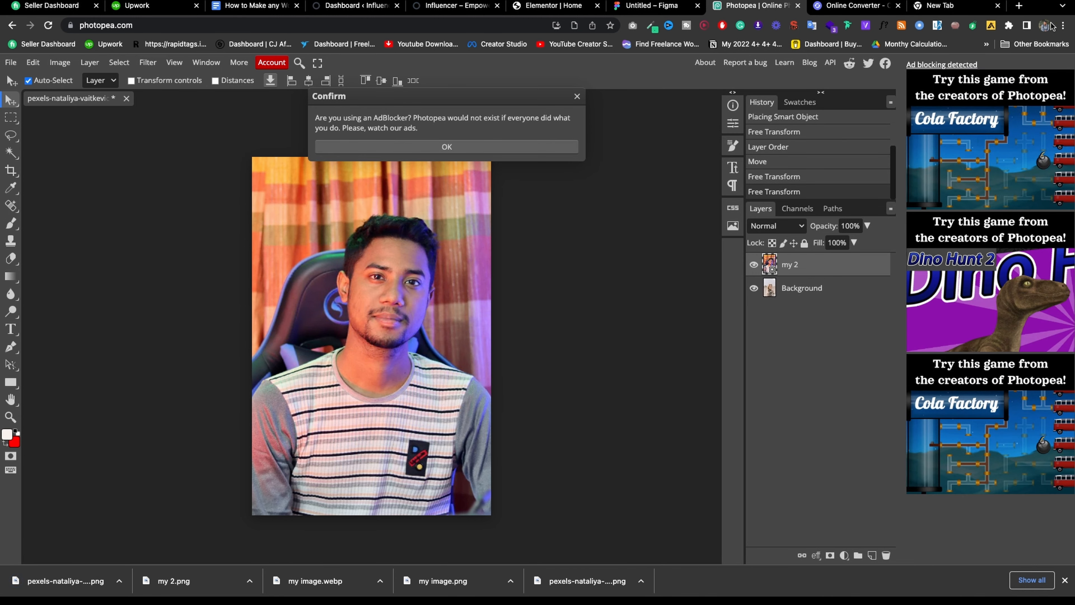
pyautogui.click(855, 6)
pyautogui.click(718, 292)
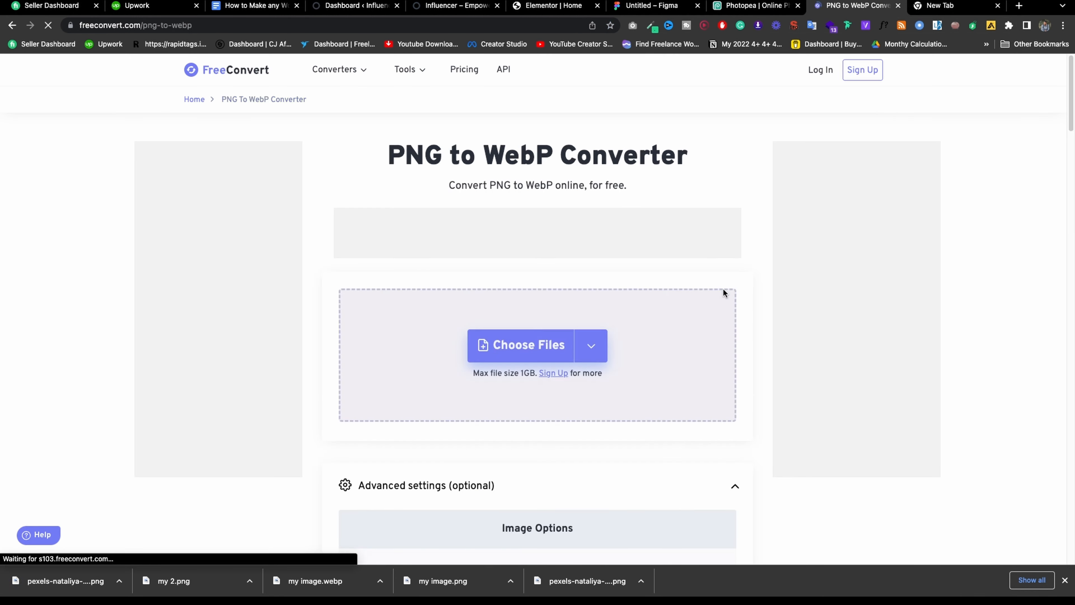
# Convert the exported pexels composite PNG to WebP and download the WebP file.
pyautogui.moveTo(65, 576); pyautogui.dragTo(554, 346)
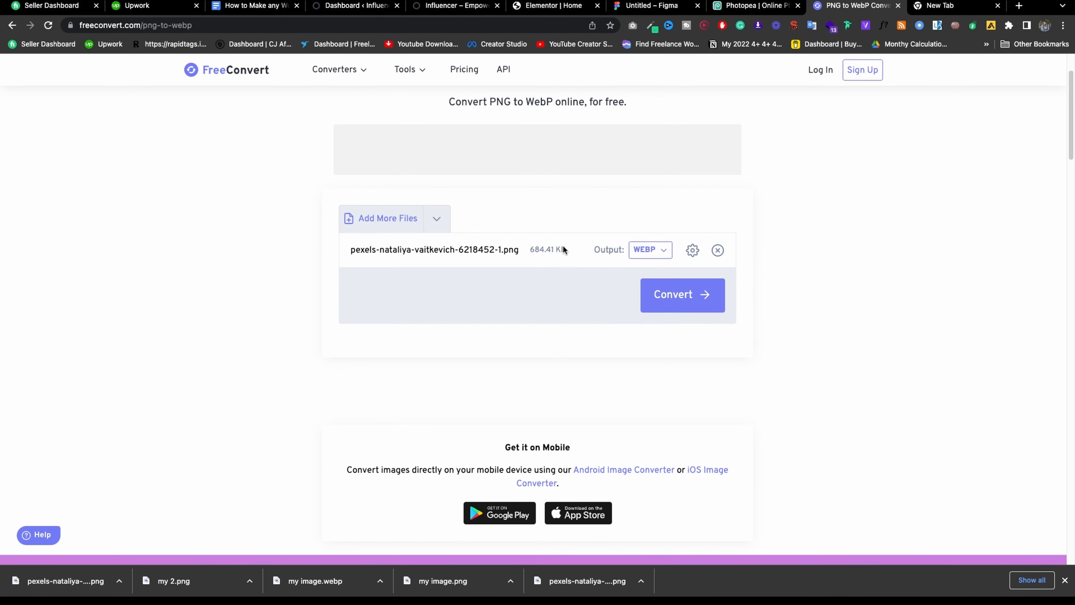
pyautogui.click(649, 291)
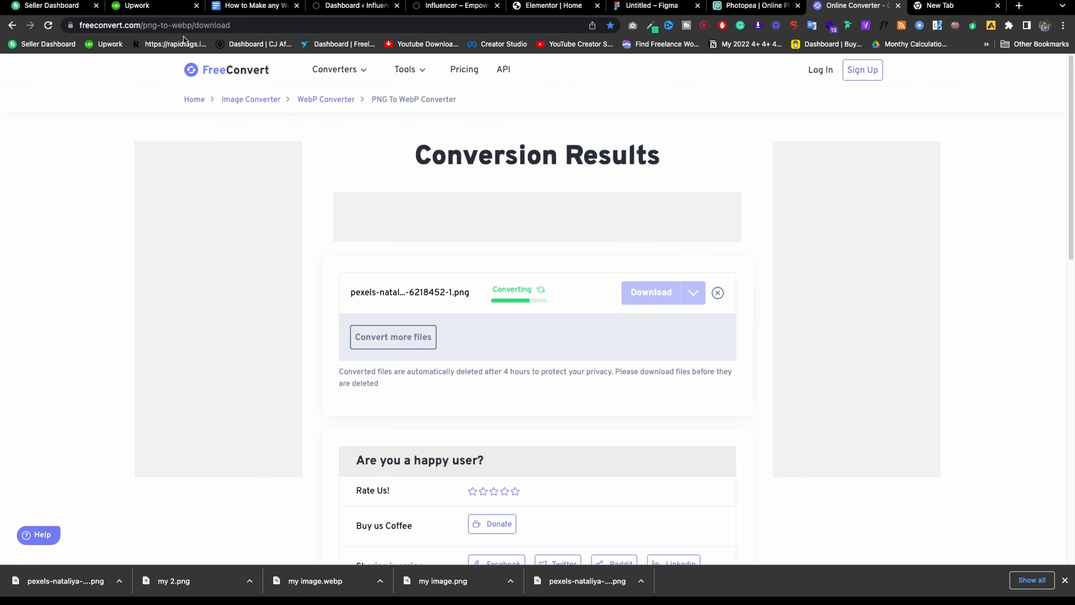
pyautogui.click(637, 294)
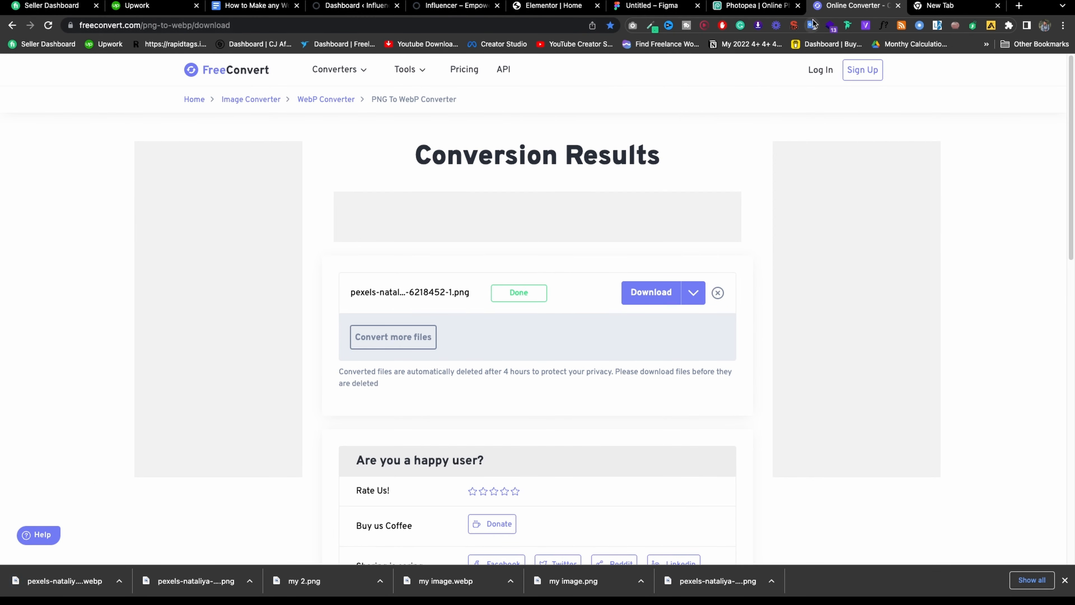
pyautogui.click(759, 5)
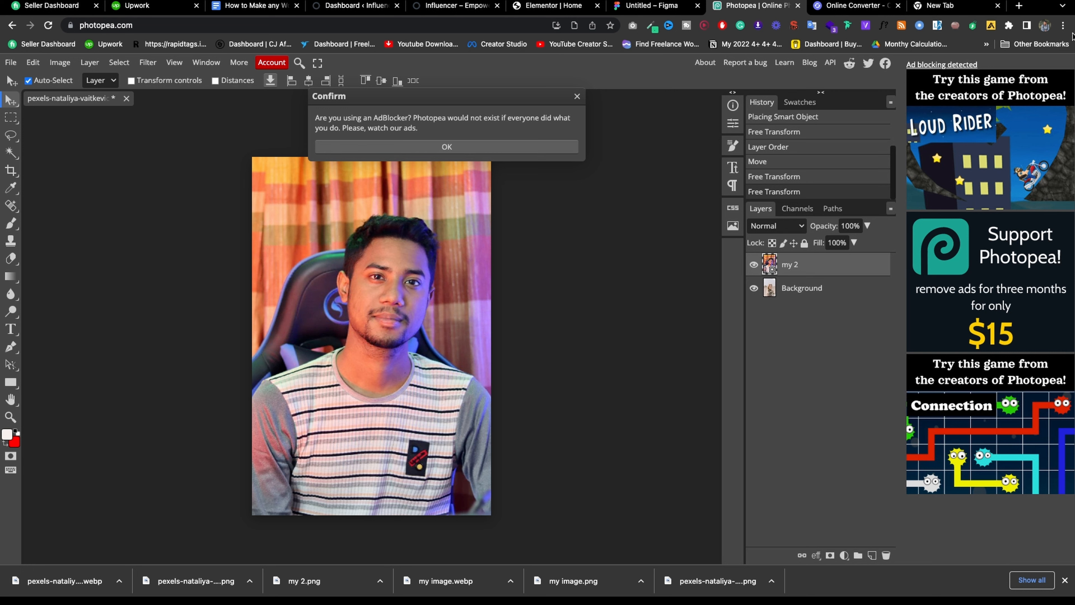
# Search Google for 'how to make border radius in photopea' and show video results.
pyautogui.click(952, 6)
pyautogui.write('how to')
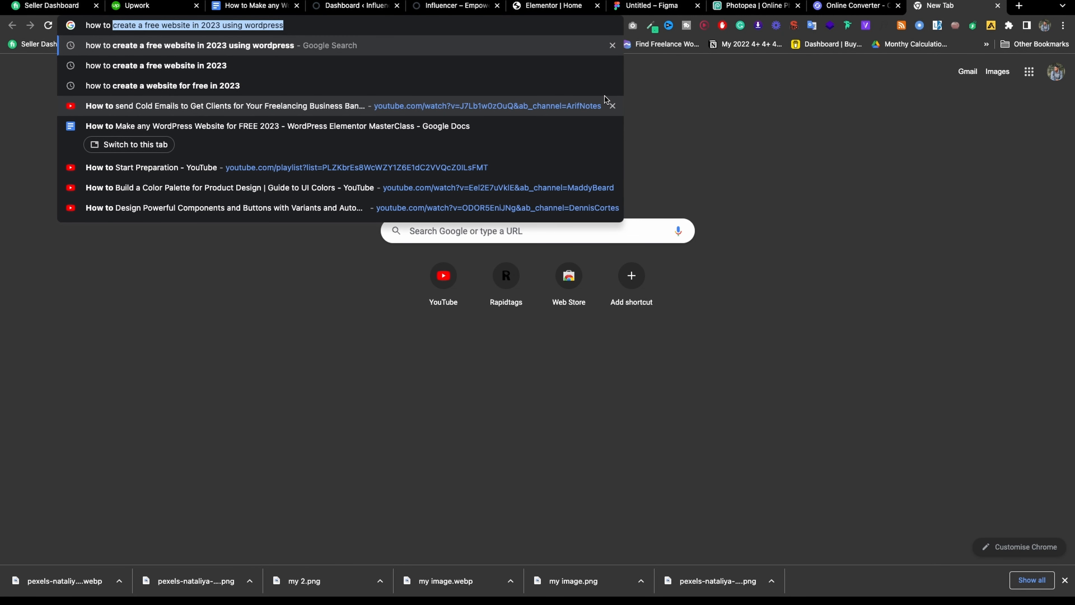
pyautogui.write(' make bord')
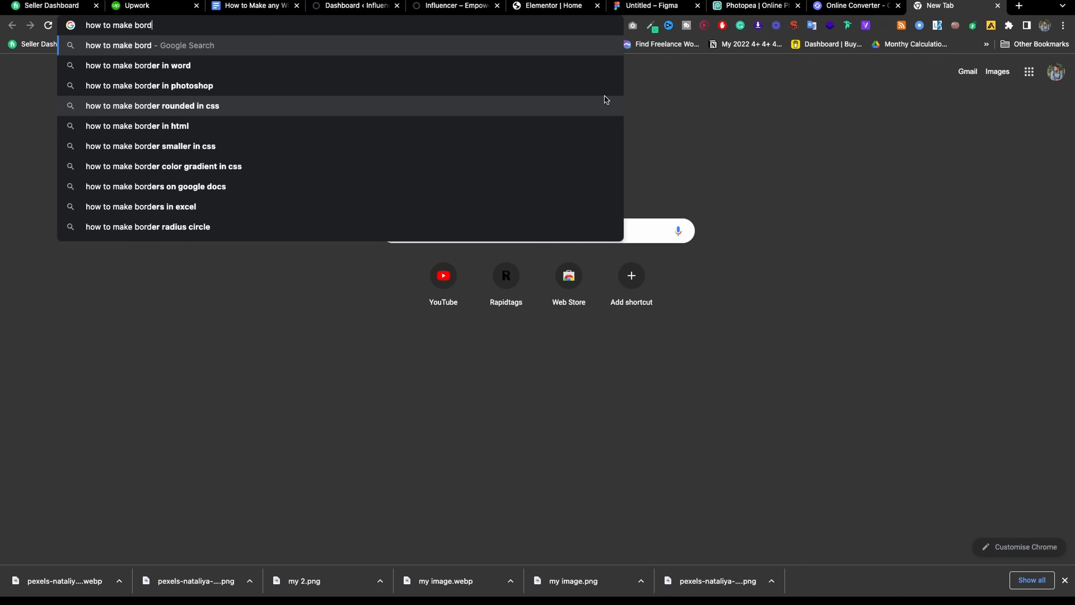
pyautogui.write('er radi')
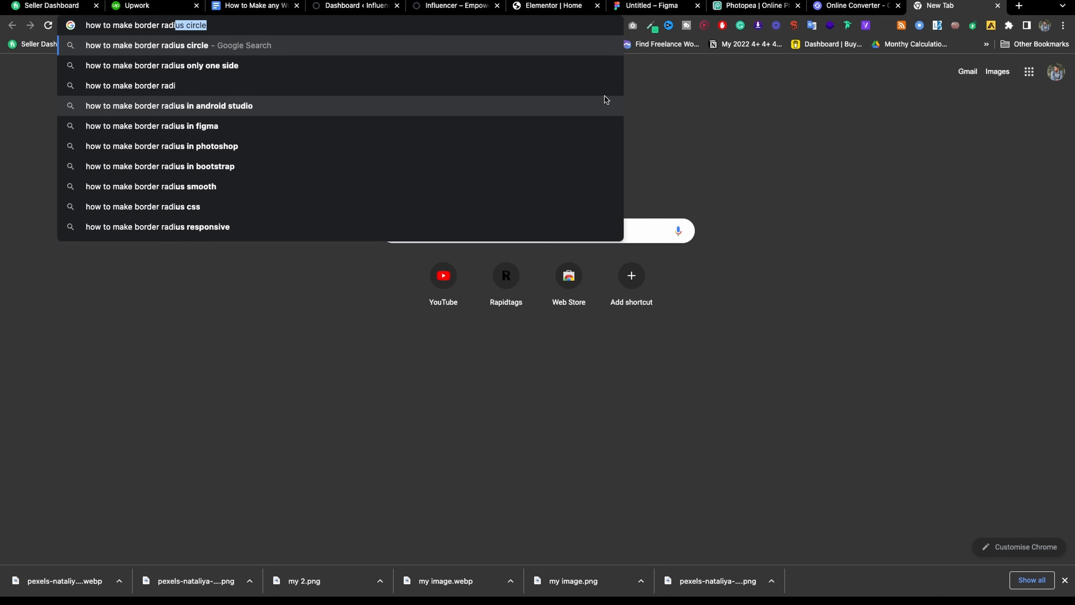
pyautogui.write('us in ph')
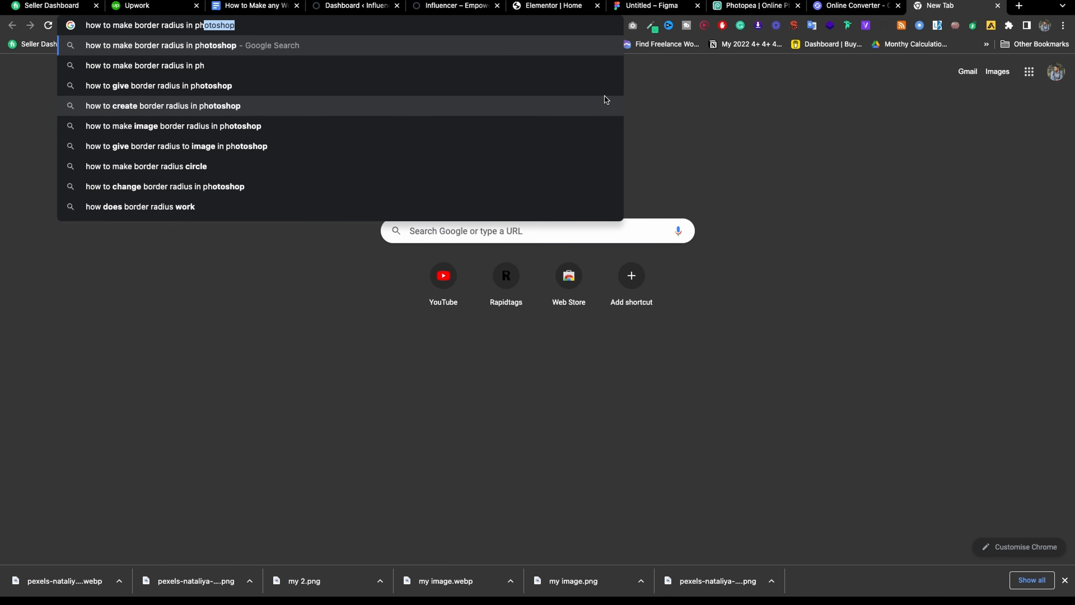
pyautogui.write('otopea')
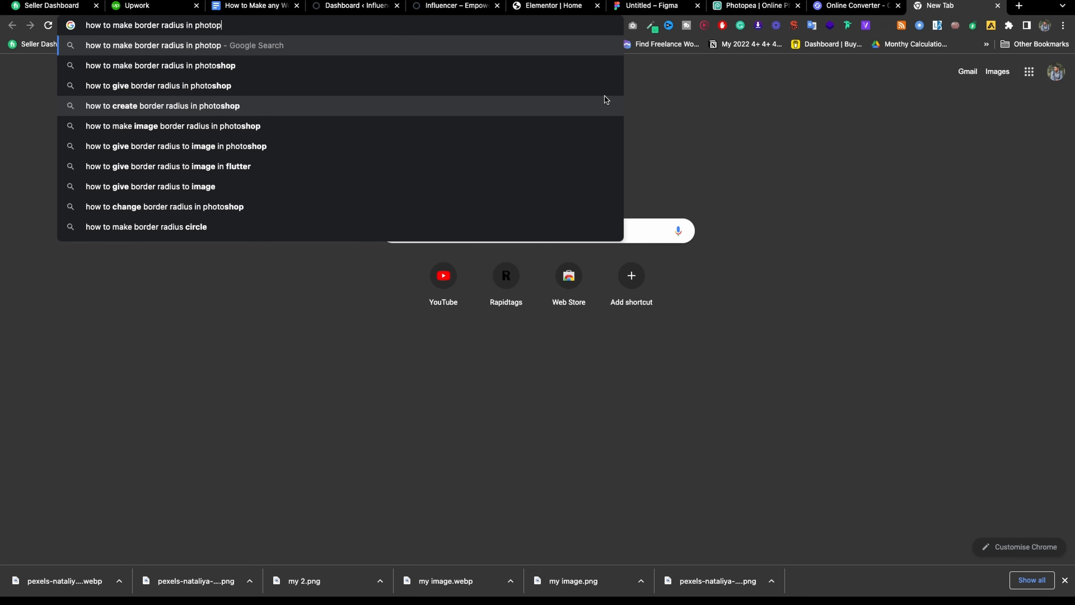
pyautogui.press('Return')
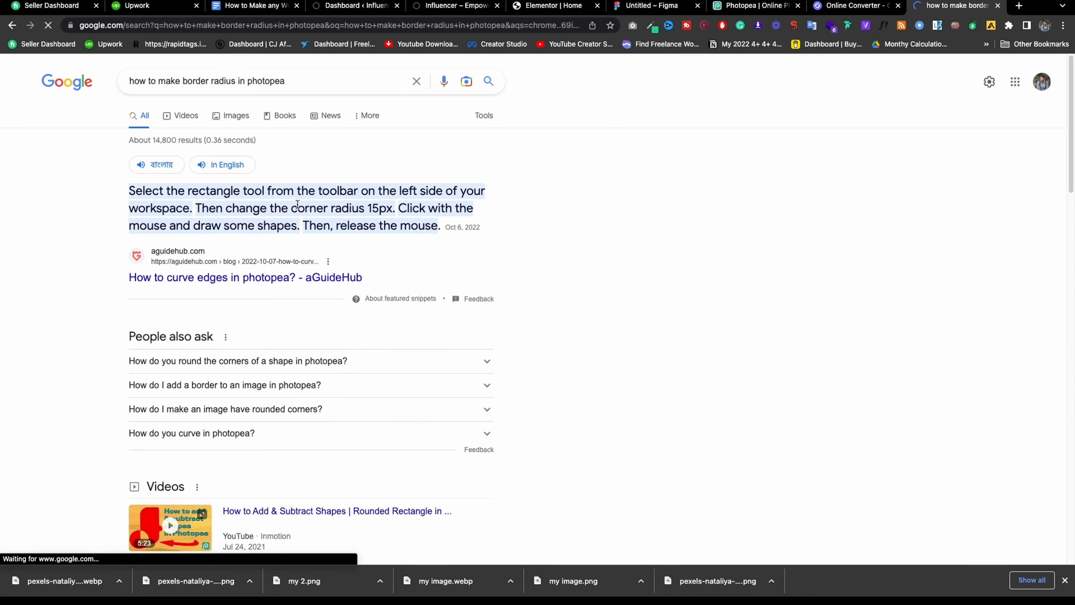
pyautogui.click(187, 115)
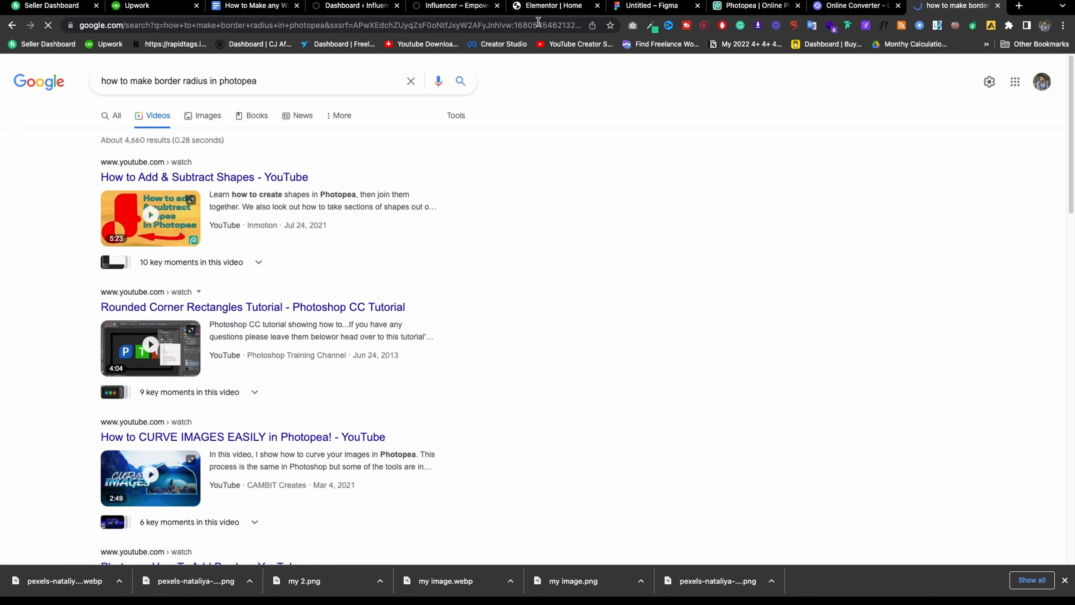
pyautogui.click(462, 7)
pyautogui.click(543, 6)
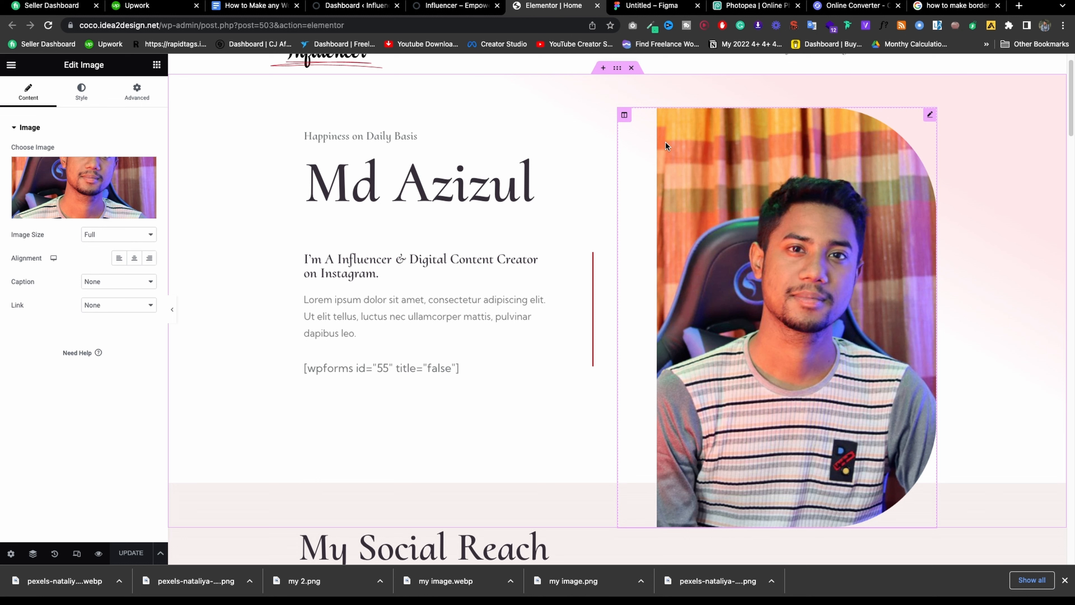
# Delete the wpforms shortcode block from the homepage and save the page.
pyautogui.click(408, 270)
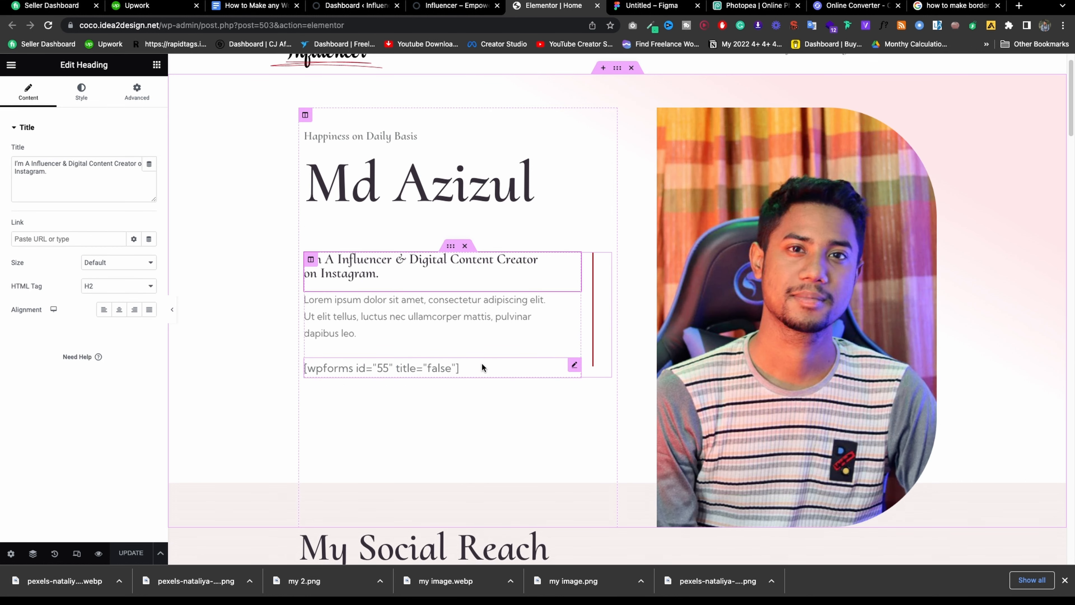
pyautogui.rightClick(483, 366)
pyautogui.click(510, 553)
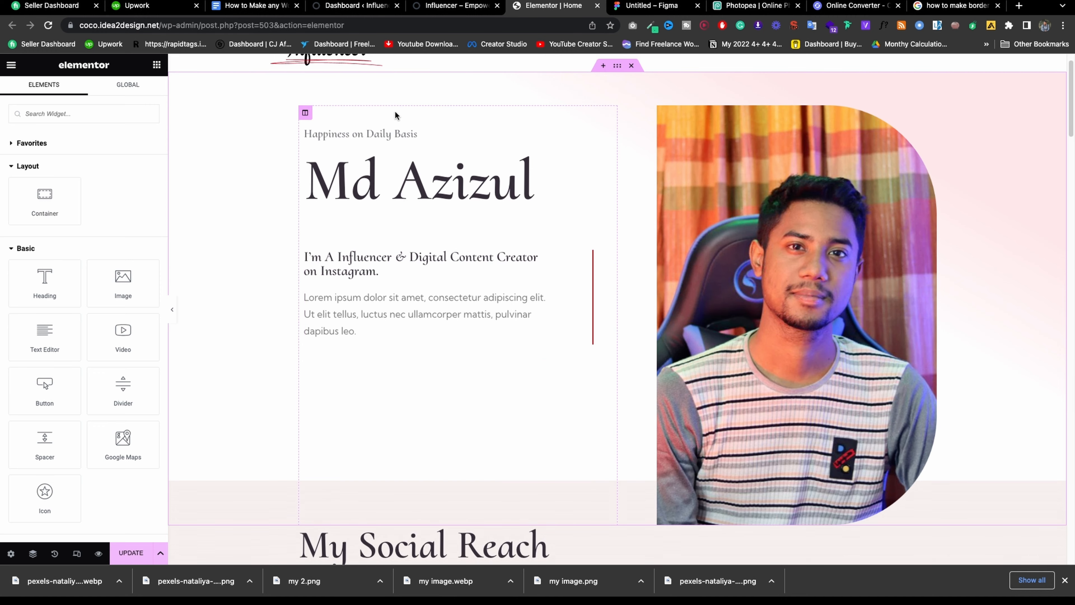
pyautogui.scroll(-5, 464, 278)
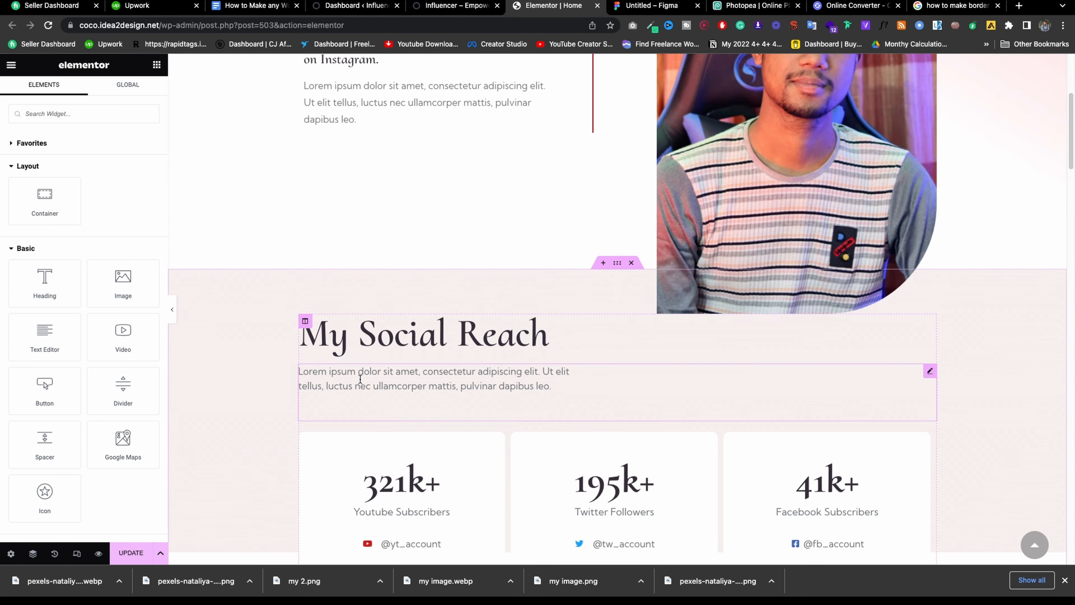
pyautogui.click(134, 553)
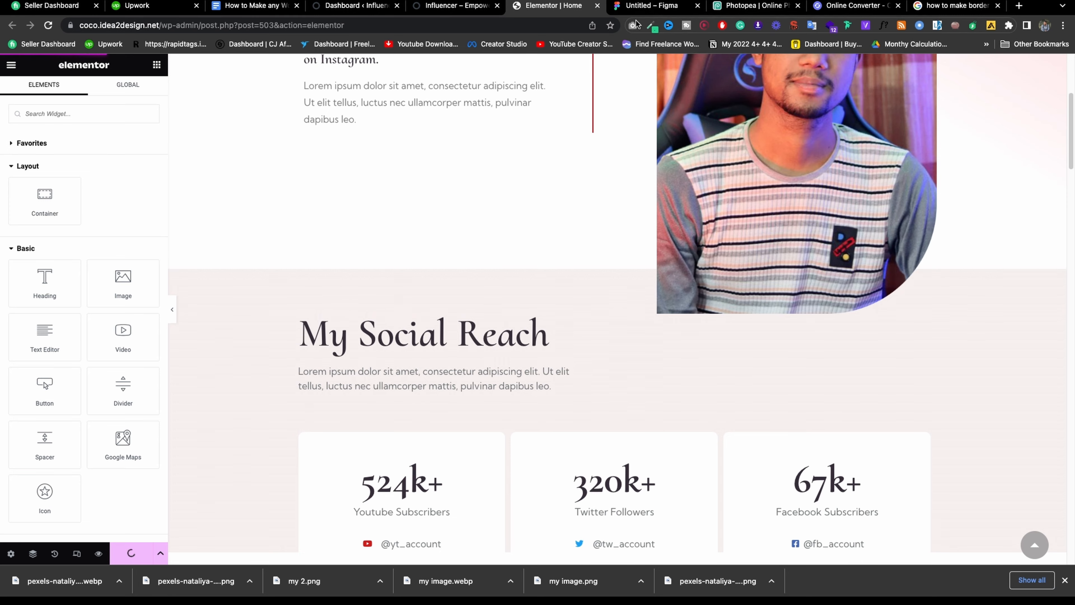
# Check the live homepage, then return to the editor at the My Social Reach counters.
pyautogui.click(464, 6)
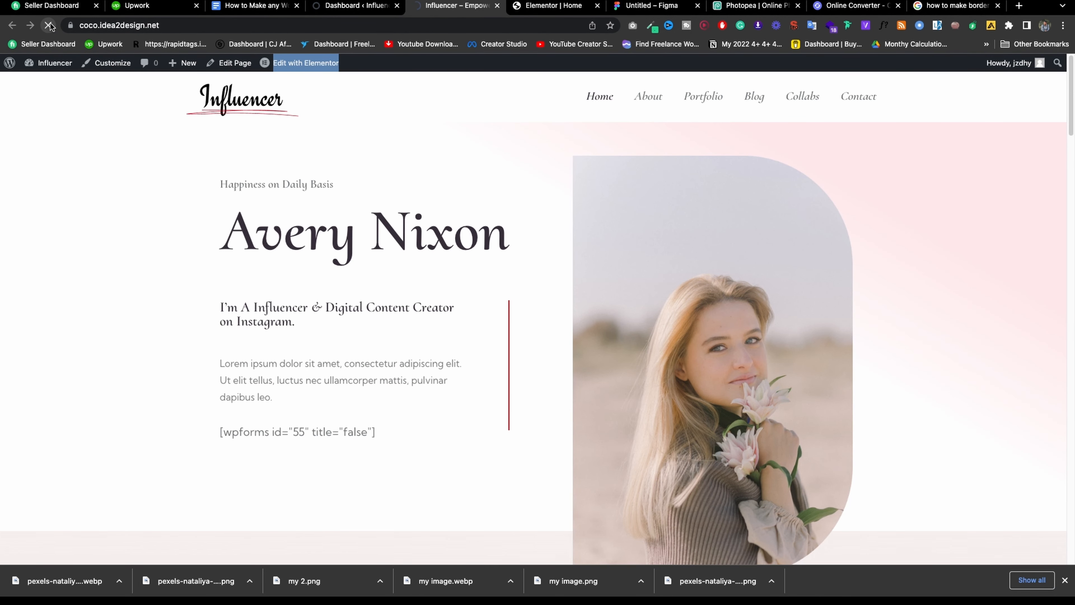
pyautogui.scroll(-15, 520, 194)
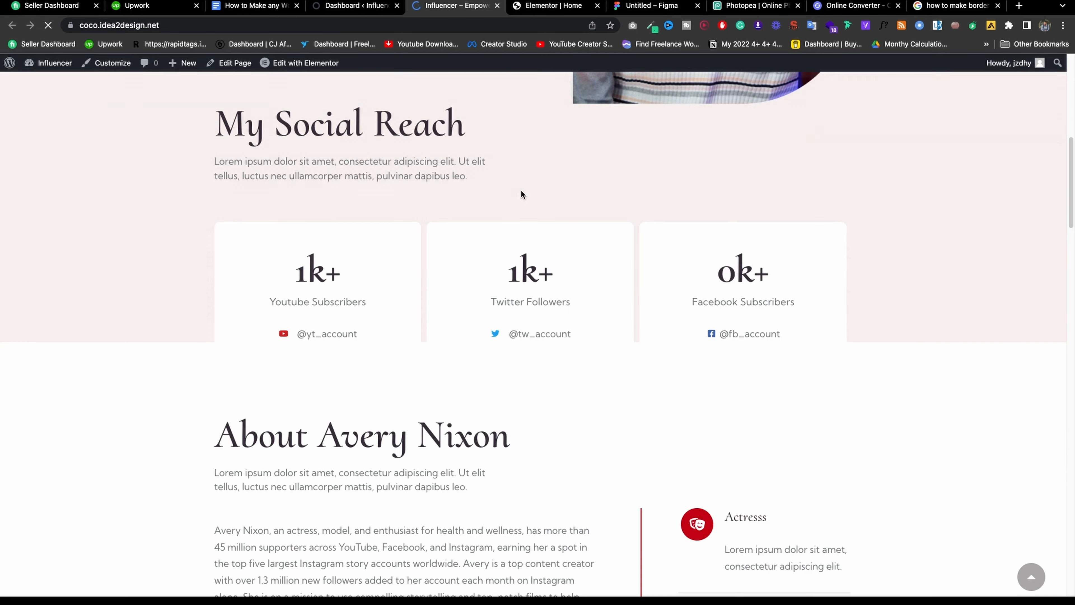
pyautogui.scroll(5, 541, 191)
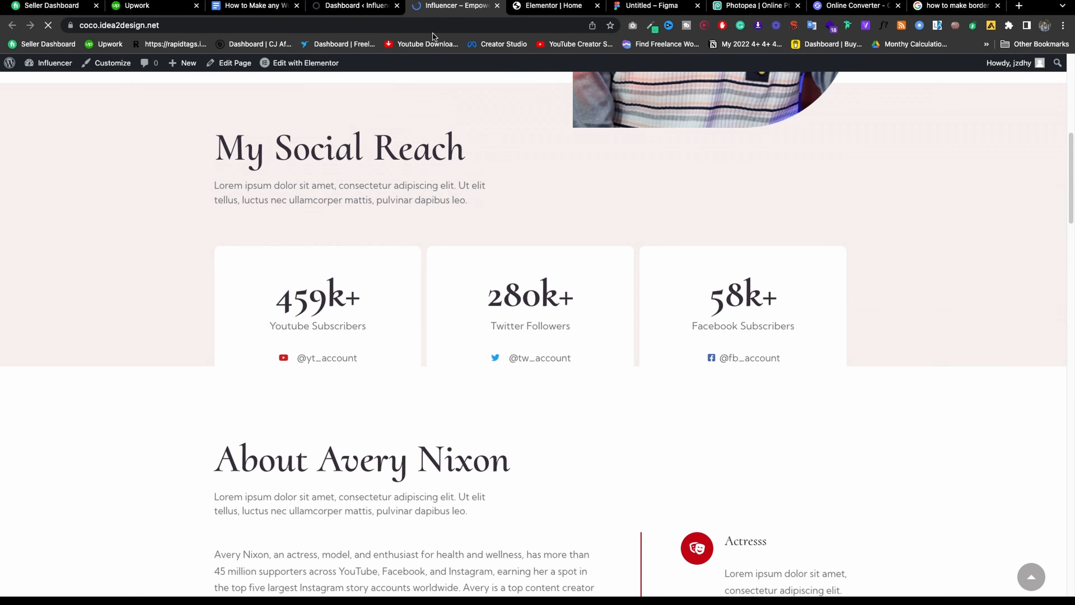
pyautogui.click(529, 7)
pyautogui.scroll(-5, 565, 319)
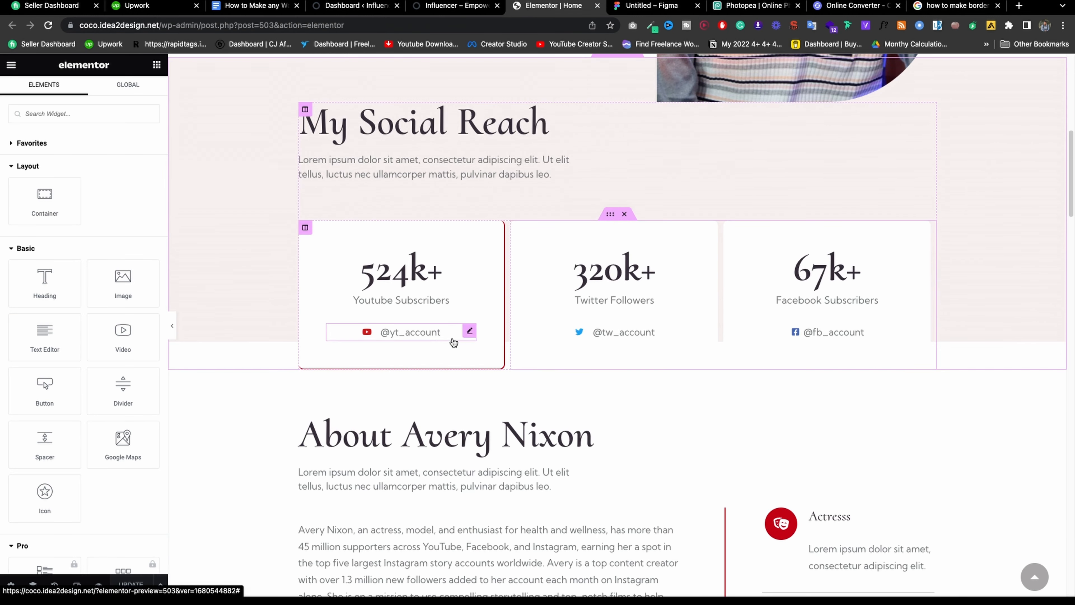
pyautogui.click(469, 330)
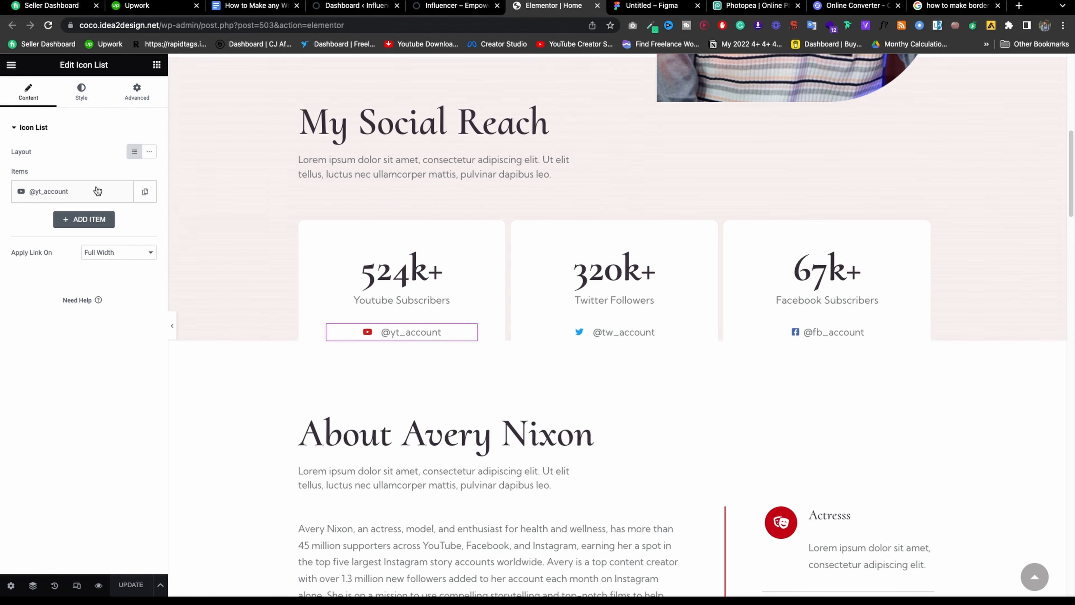
pyautogui.click(90, 199)
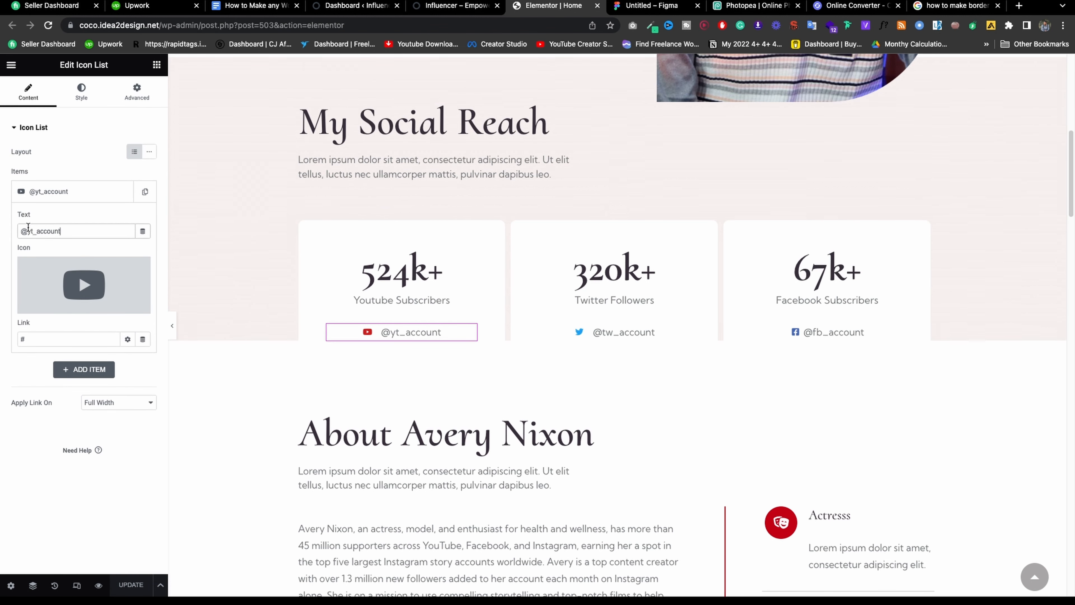
pyautogui.moveTo(22, 228); pyautogui.dragTo(119, 228)
pyautogui.click(82, 224)
pyautogui.press('BackSpace')
pyautogui.press('BackSpace')
pyautogui.press('BackSpace')
pyautogui.press('BackSpace')
pyautogui.press('BackSpace')
pyautogui.press('BackSpace')
pyautogui.press('BackSpace')
pyautogui.press('BackSpace')
pyautogui.press('BackSpace')
pyautogui.press('BackSpace')
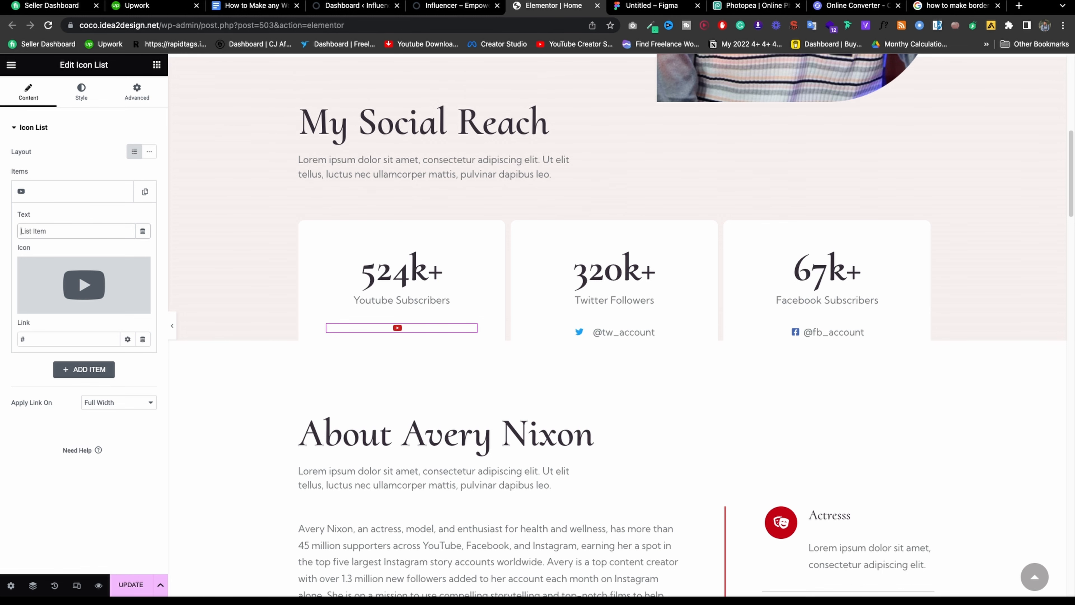
pyautogui.write('@expertazi')
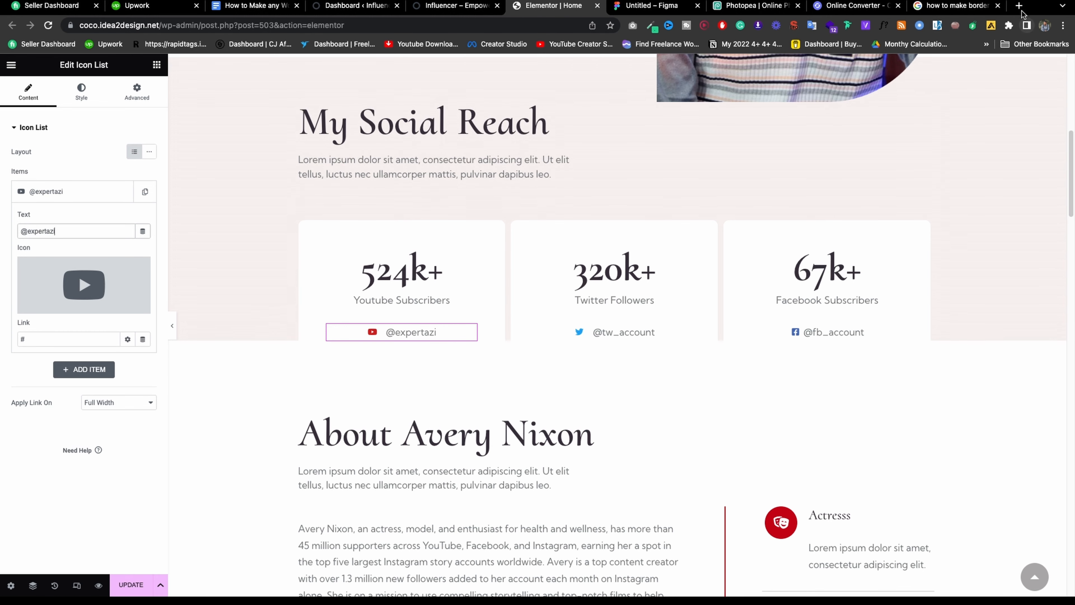
# Copy the Expert Azi YouTube channel address from a new browser tab.
pyautogui.click(1019, 6)
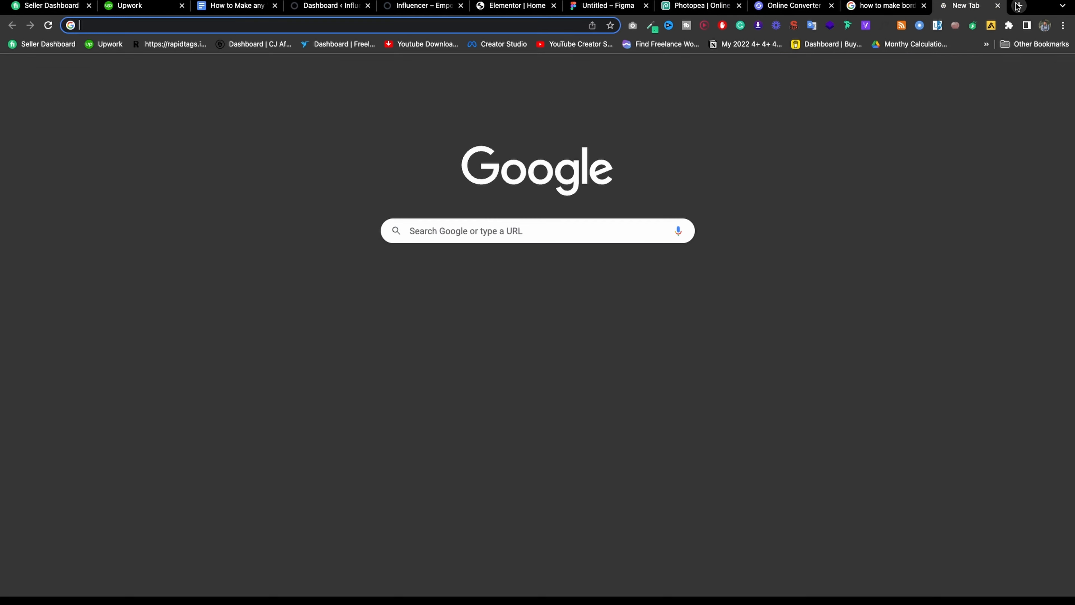
pyautogui.write('u')
pyautogui.press('BackSpace')
pyautogui.write('y')
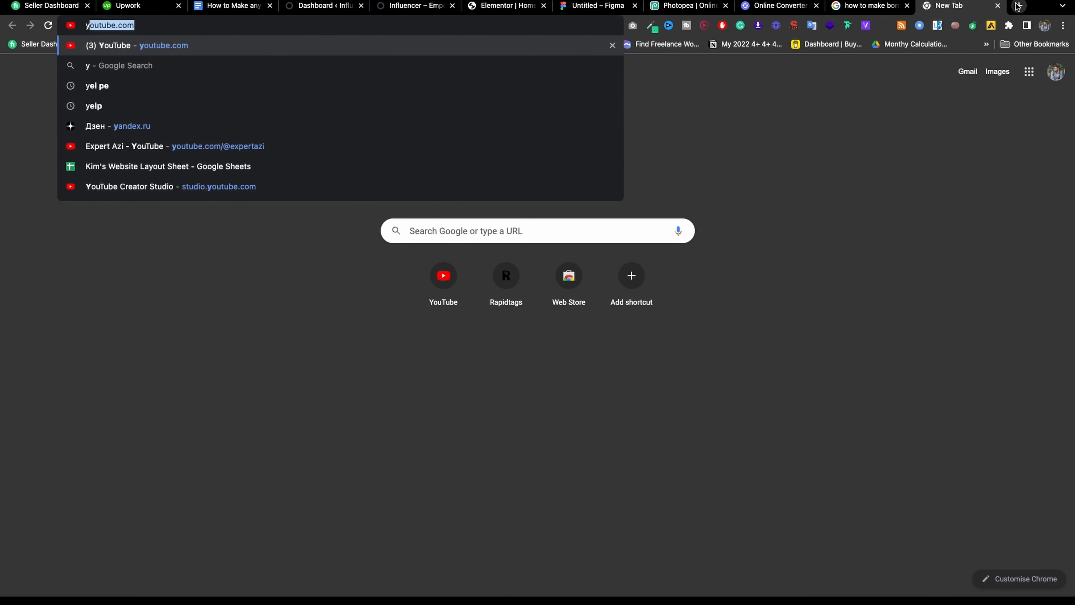
pyautogui.write('o')
pyautogui.press('Down')
pyautogui.press('Down')
pyautogui.press('Down')
pyautogui.press('Down')
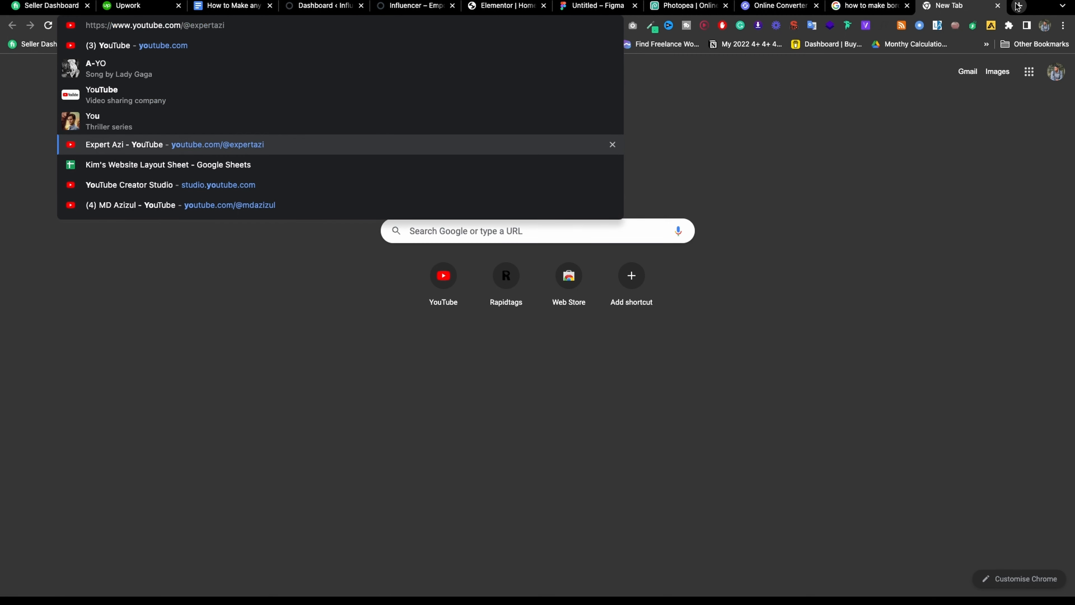
pyautogui.press('Escape')
pyautogui.press('Escape')
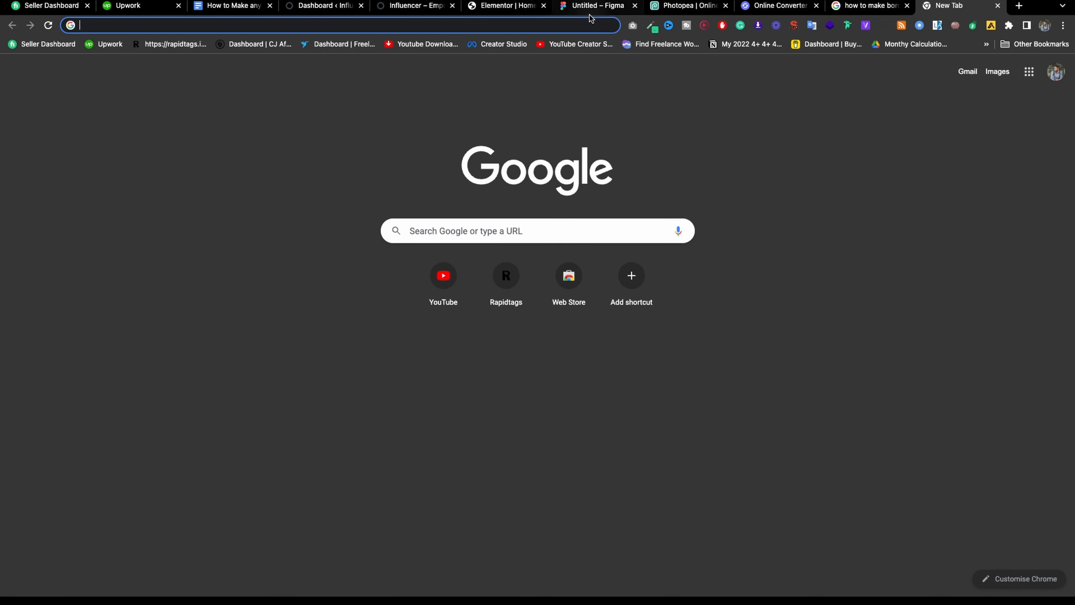
pyautogui.click(502, 7)
pyautogui.click(67, 341)
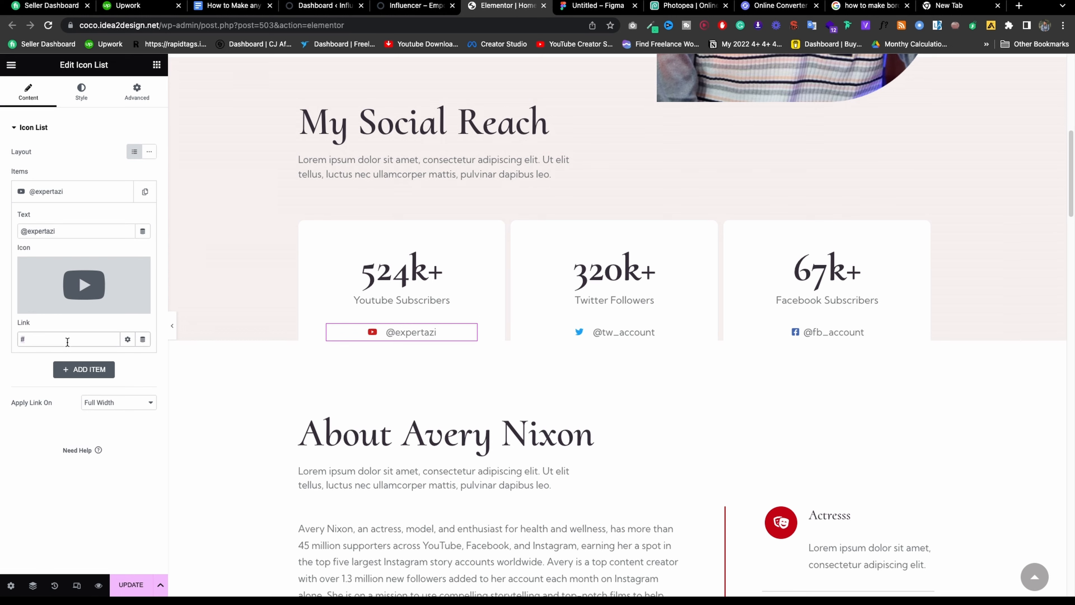
# Paste the channel URL as the item's link, set it to open in a new window, and update.
pyautogui.hotkey('ctrl', 'a')
pyautogui.write('https://www.youtube.com/@expertazi')
pyautogui.click(128, 339)
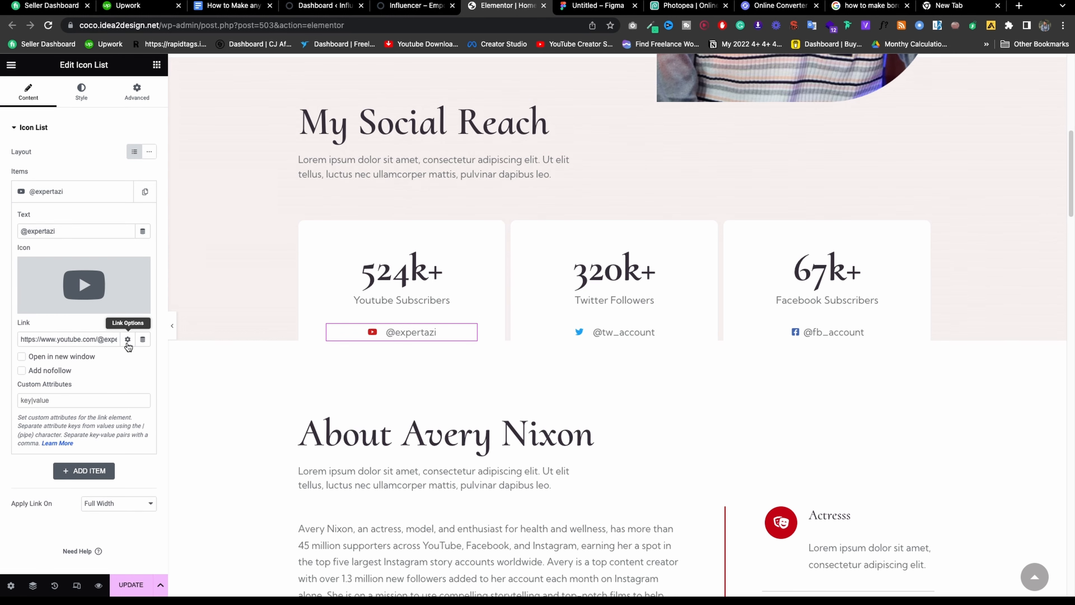
pyautogui.click(70, 359)
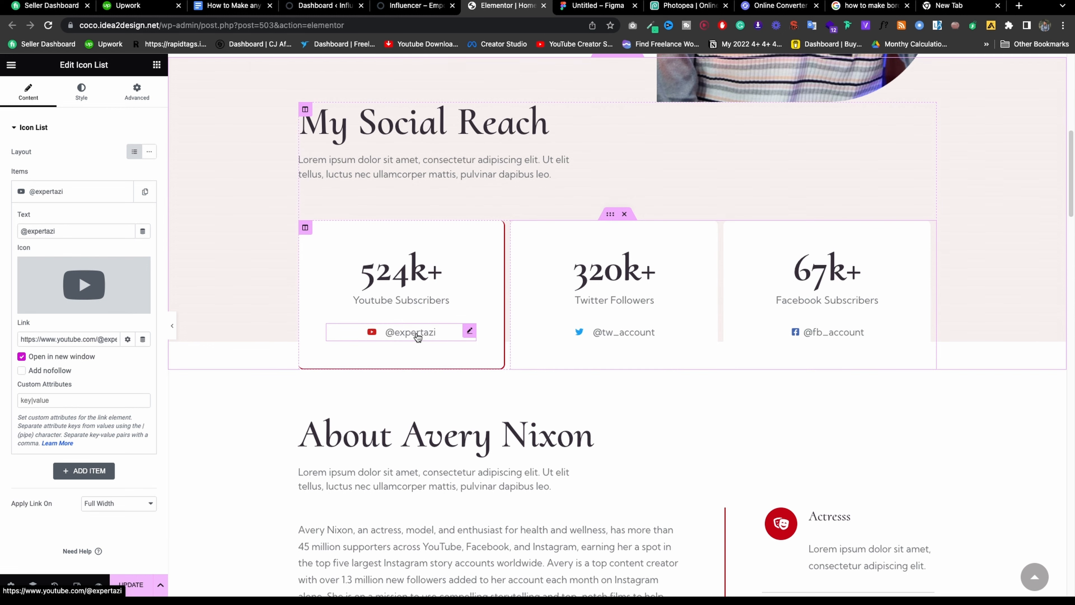
pyautogui.click(140, 590)
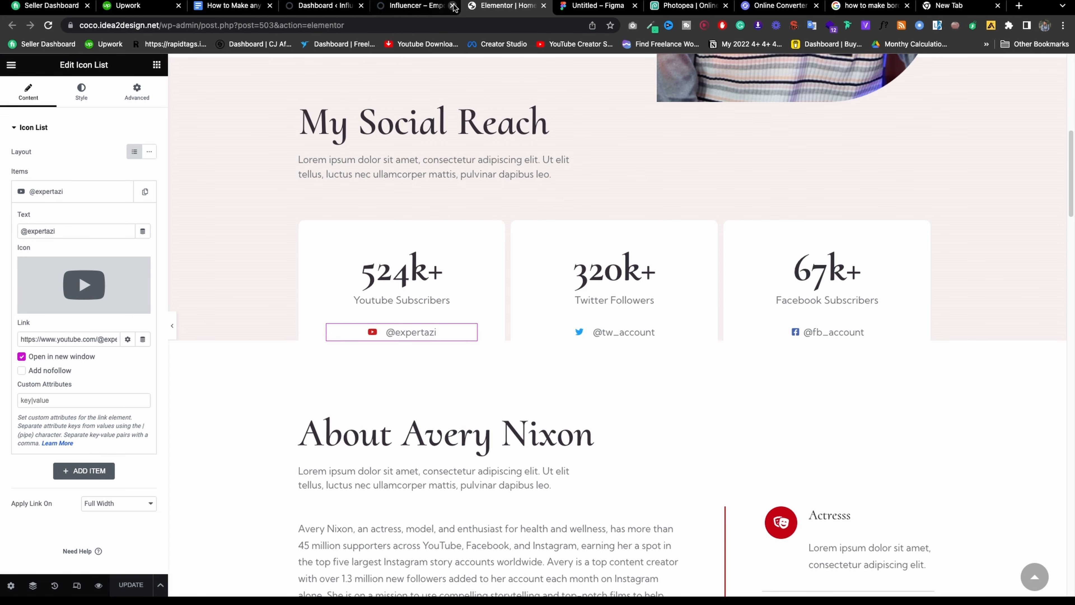
pyautogui.click(448, 12)
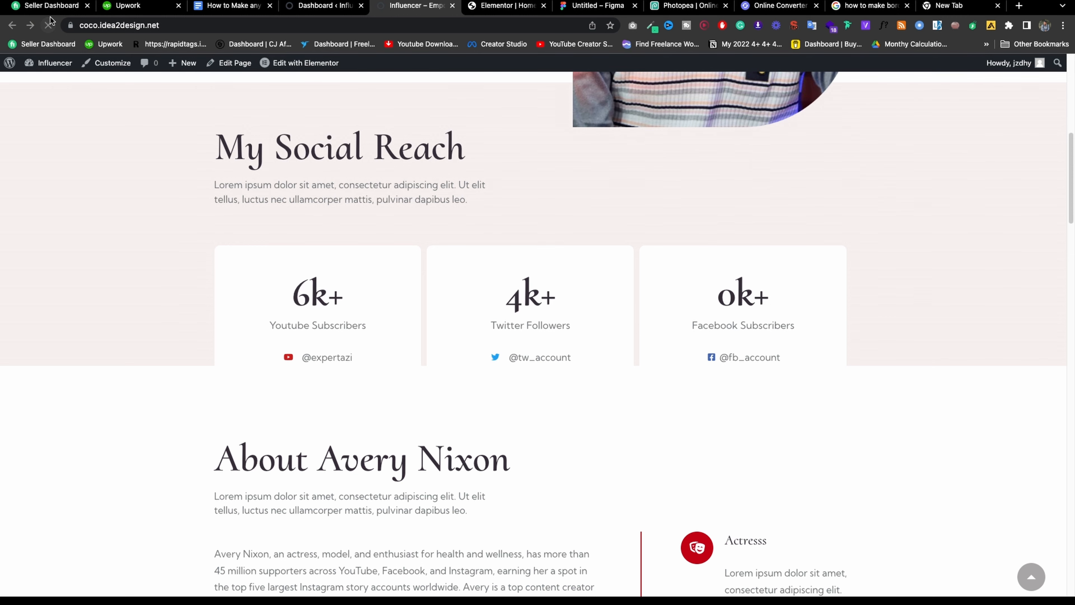
pyautogui.click(314, 359)
pyautogui.click(381, 6)
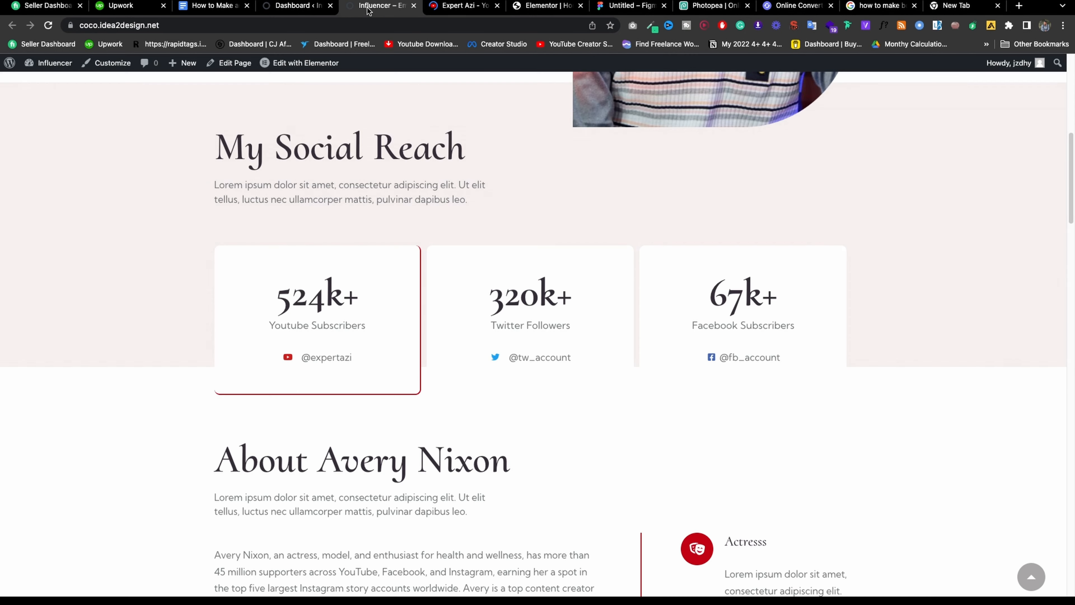
pyautogui.click(440, 21)
pyautogui.click(449, 9)
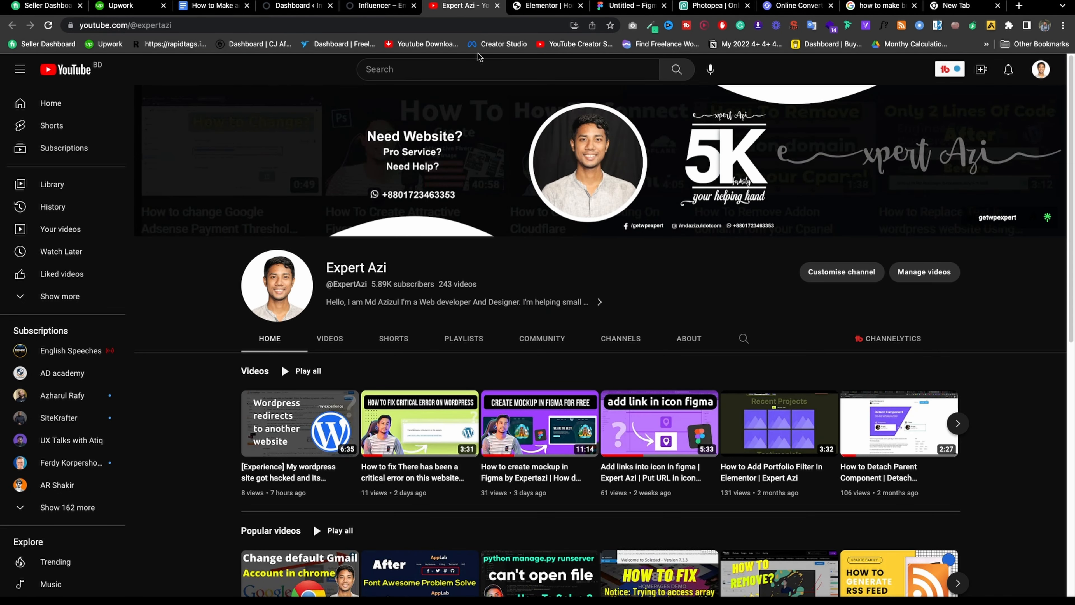
pyautogui.click(552, 7)
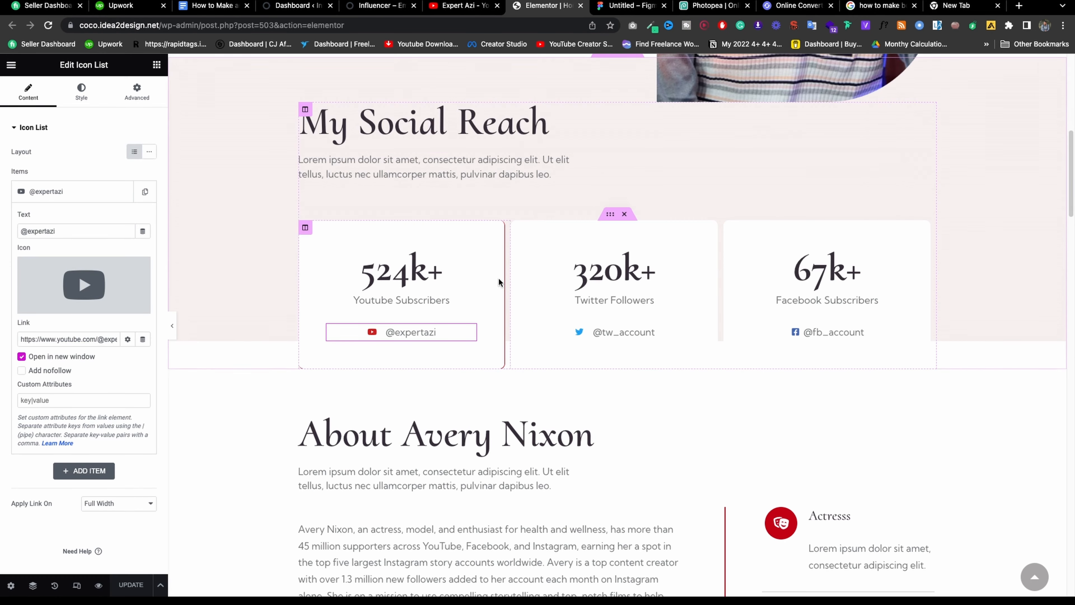
pyautogui.scroll(-5, 598, 293)
pyautogui.scroll(-1, 517, 252)
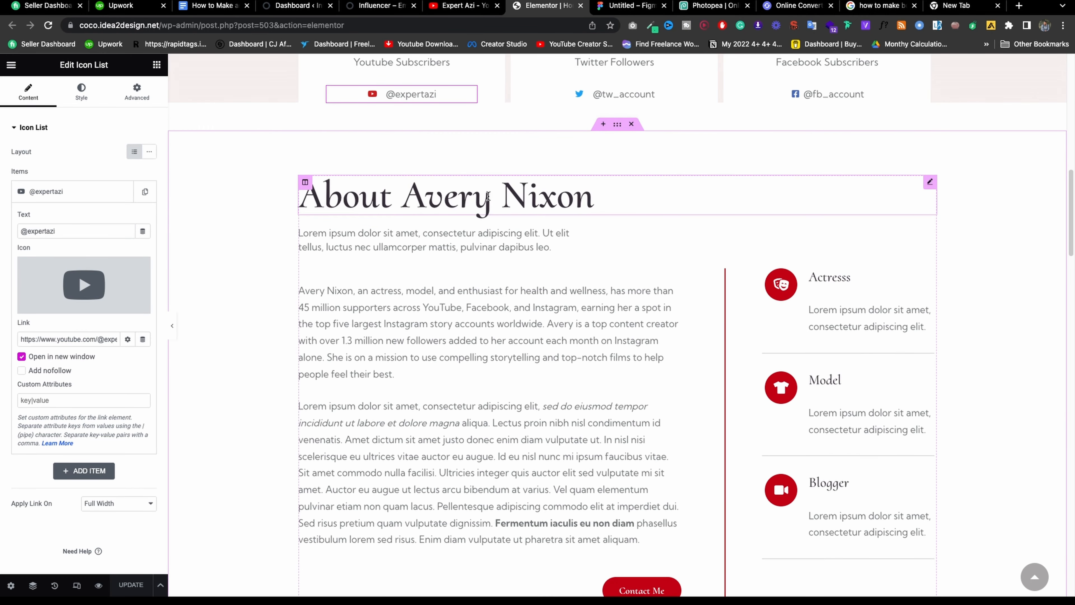
# Change the About heading's name from Avery Nixon to Md Azizul.
pyautogui.scroll(-3, 550, 229)
pyautogui.scroll(3, 556, 224)
pyautogui.click(556, 223)
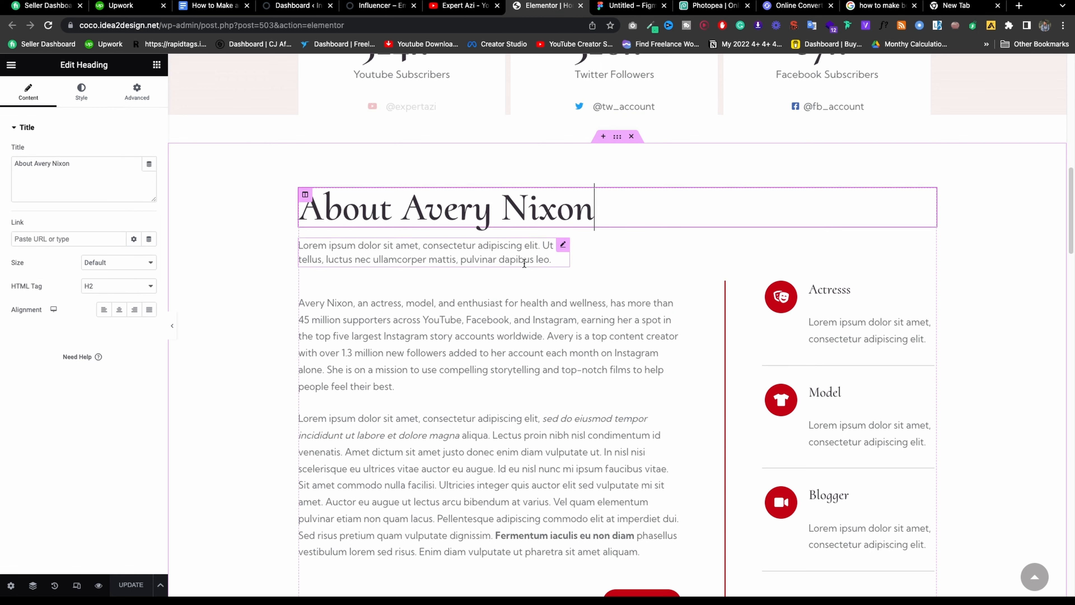
pyautogui.moveTo(34, 163); pyautogui.dragTo(85, 164)
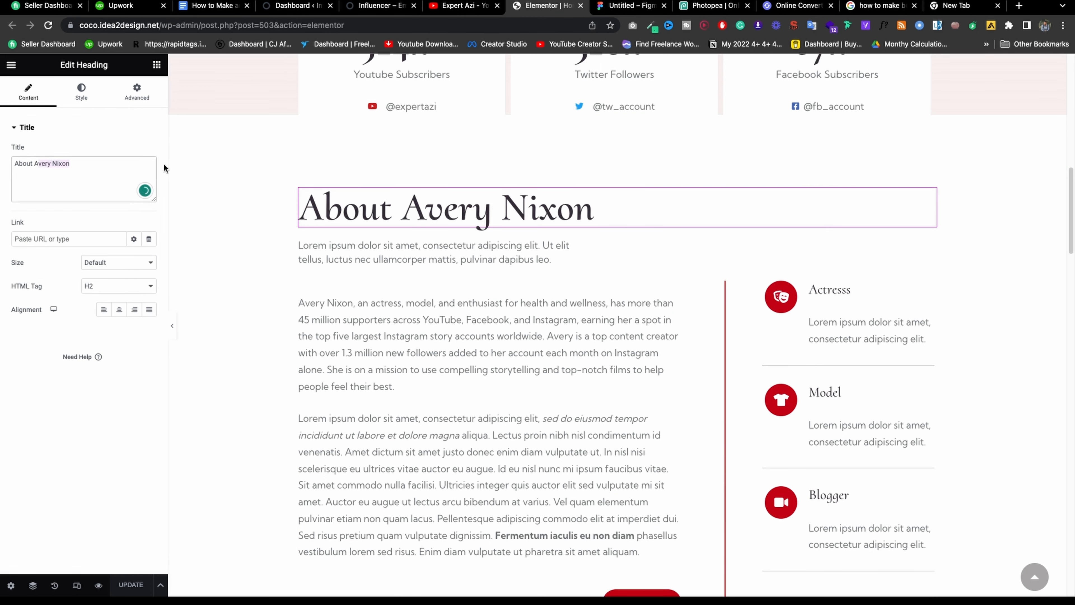
pyautogui.write('A')
pyautogui.press('BackSpace')
pyautogui.write('Md Azizul')
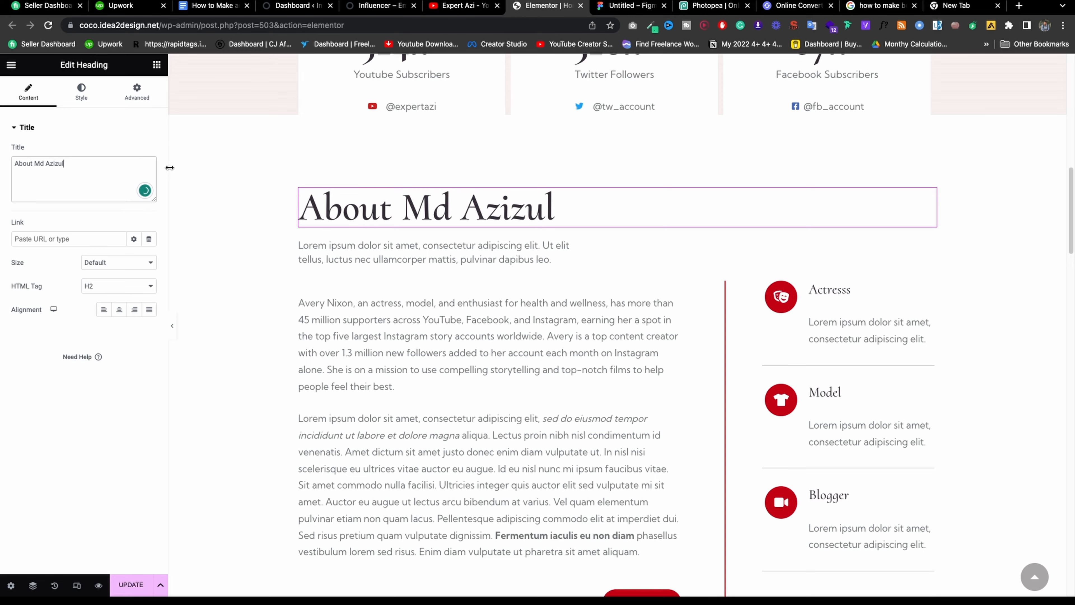
# Glance at the portrait image settings, then open the footer navigation Icon List.
pyautogui.scroll(-15, 530, 284)
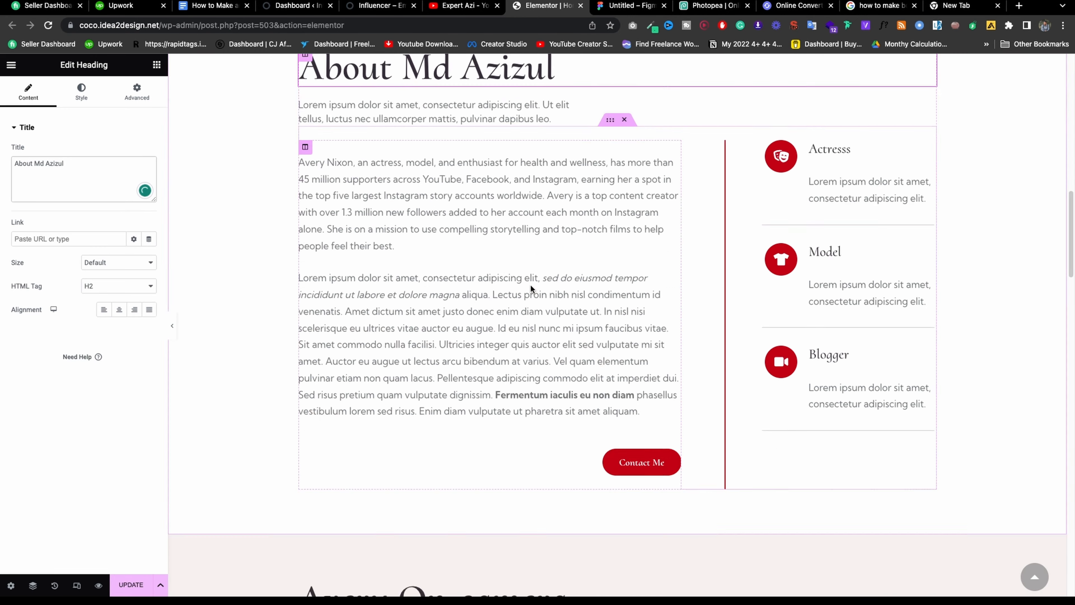
pyautogui.scroll(-10, 438, 240)
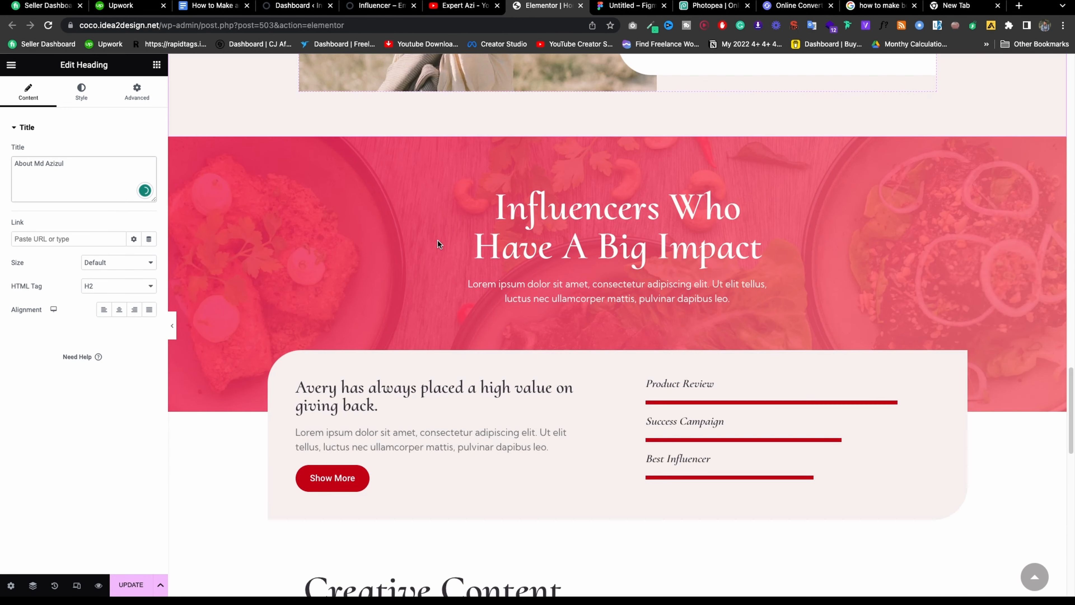
pyautogui.scroll(8, 437, 239)
pyautogui.click(443, 228)
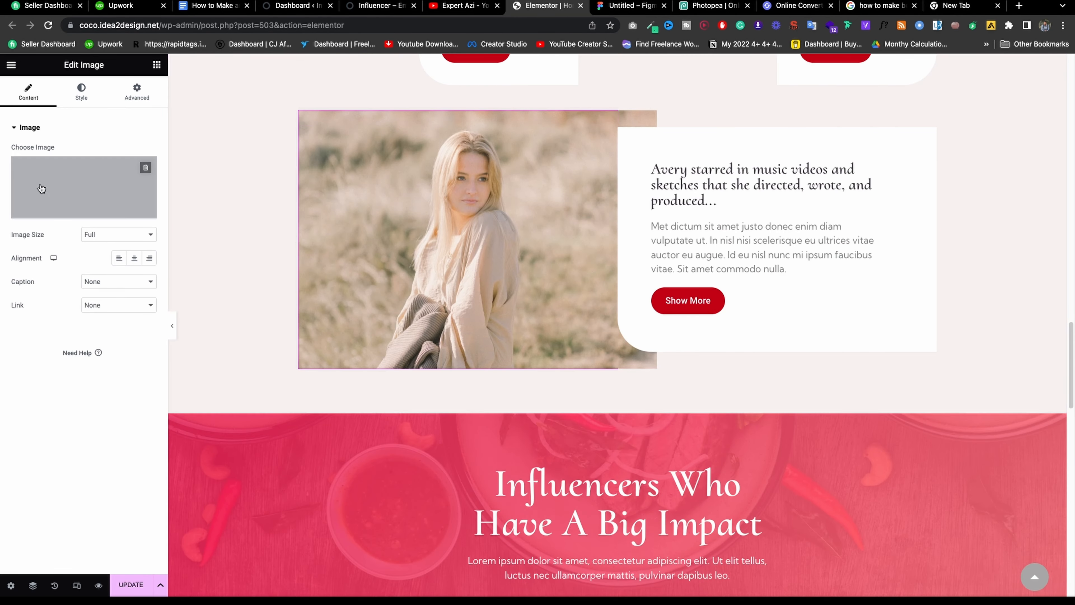
pyautogui.moveTo(49, 183)
pyautogui.scroll(-15, 684, 258)
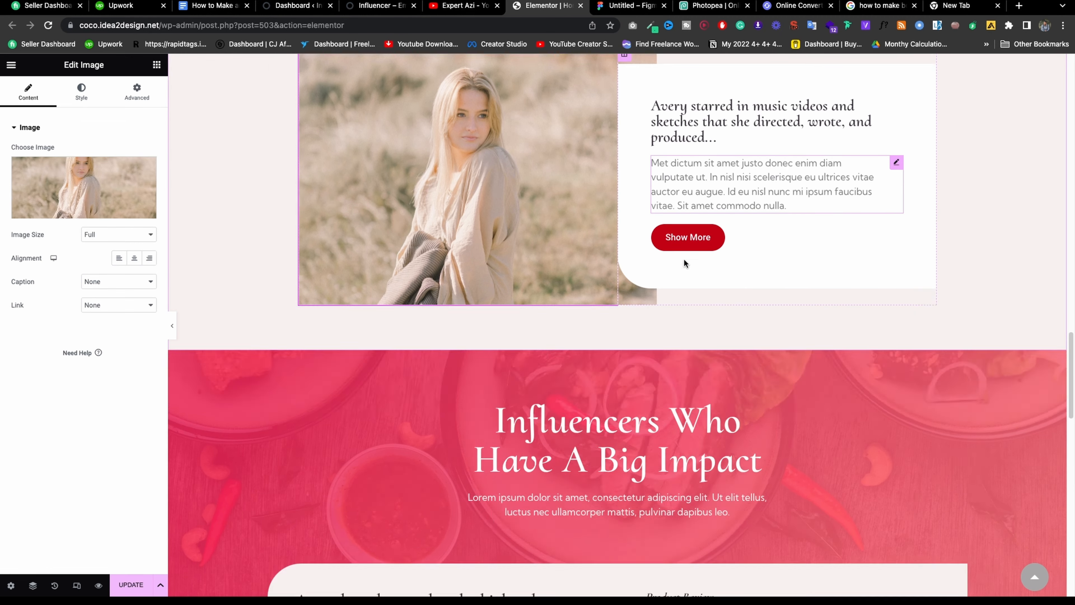
pyautogui.scroll(-2, 682, 261)
pyautogui.scroll(15, 681, 261)
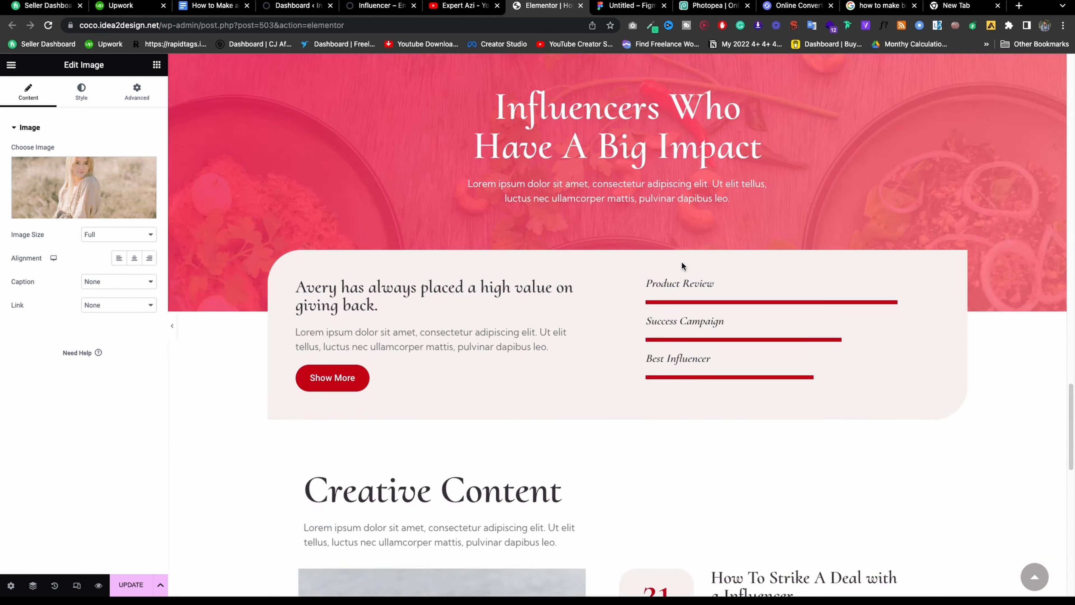
pyautogui.scroll(-15, 681, 261)
pyautogui.click(803, 345)
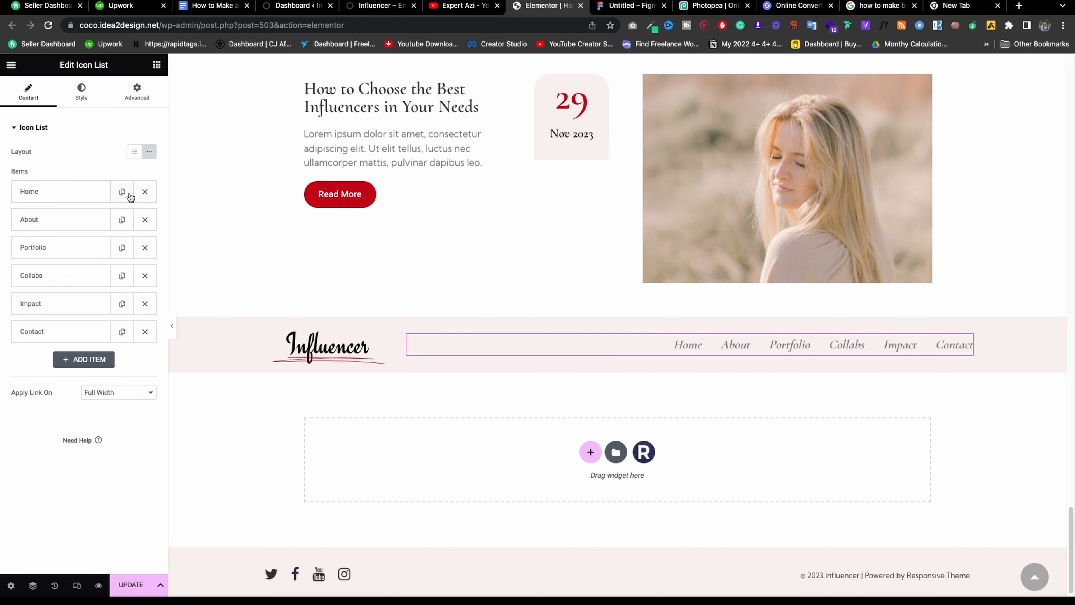
# Delete the Home item from the footer menu's Icon List and update the page.
pyautogui.click(145, 192)
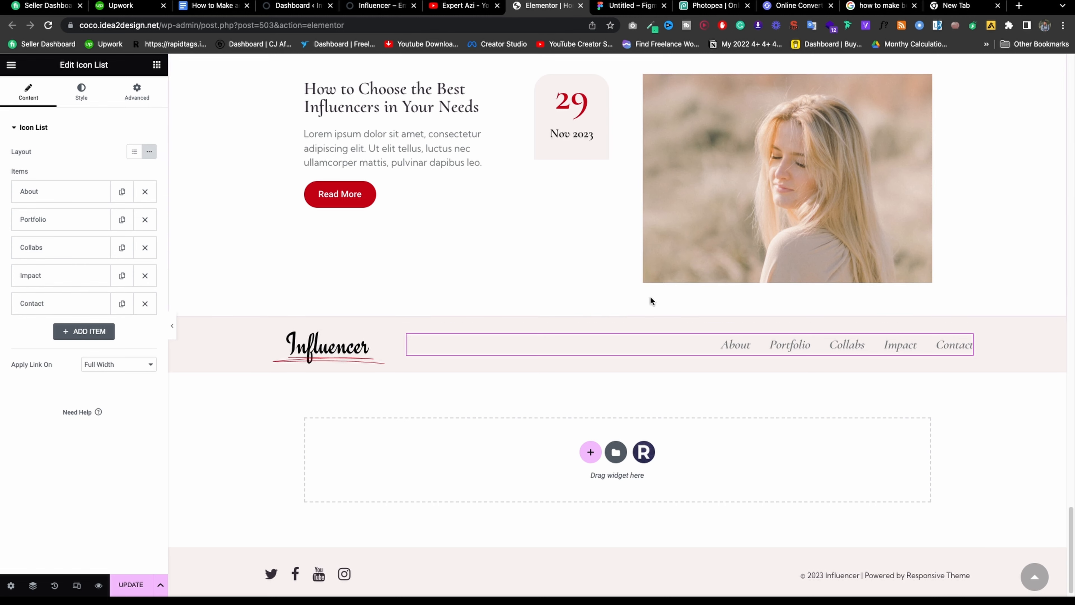
pyautogui.click(127, 585)
pyautogui.scroll(10, 848, 240)
pyautogui.scroll(-6, 694, 203)
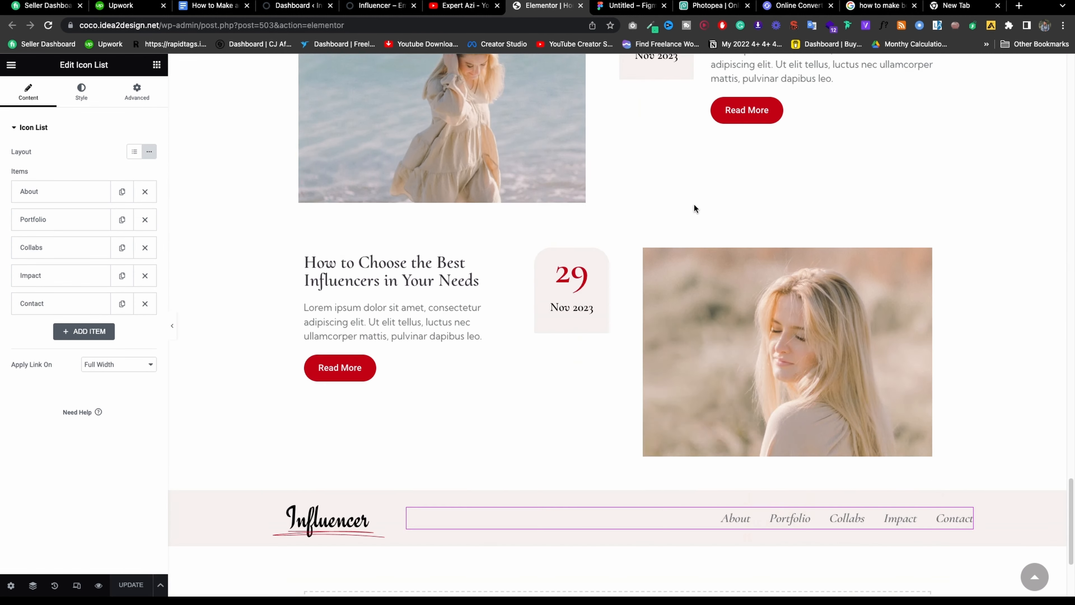
pyautogui.scroll(-2, 694, 203)
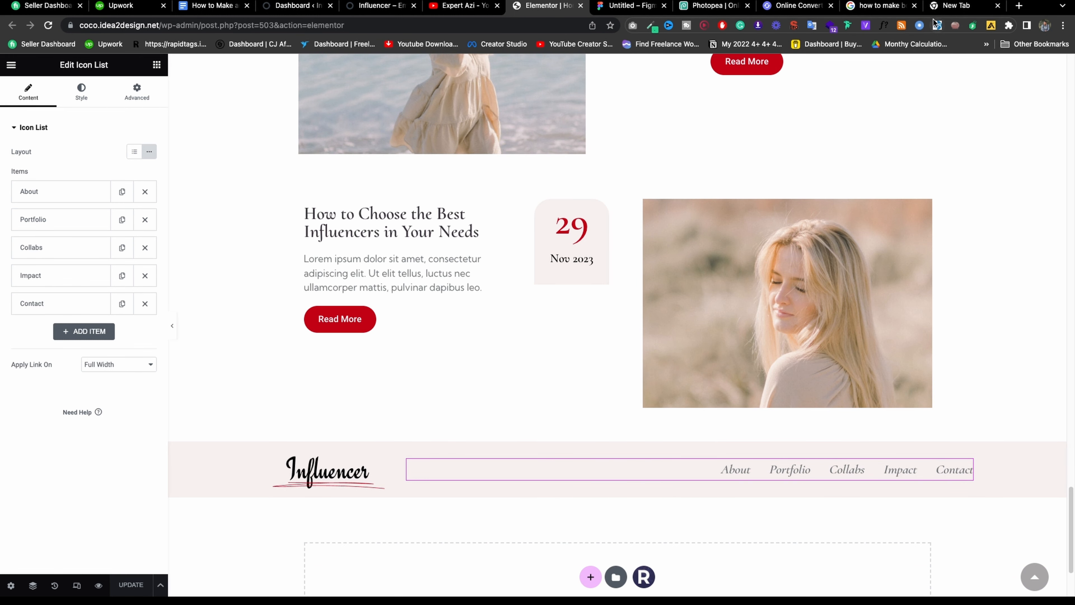
pyautogui.click(943, 12)
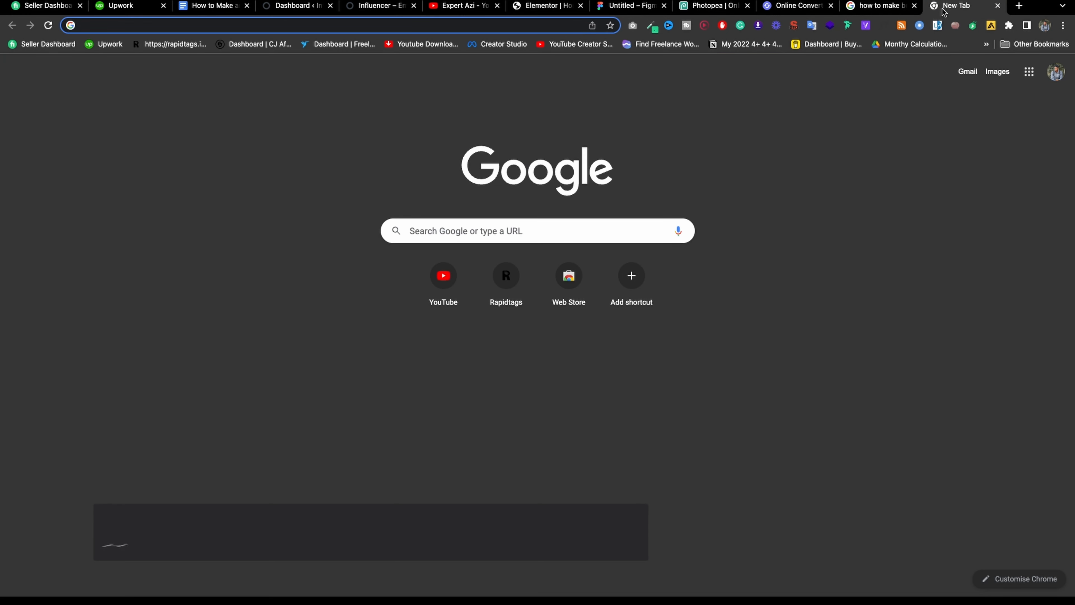
# Search Google for 'namecheap logo maker' and open Namecheap's Free Logo Maker in a new tab.
pyautogui.write('nam')
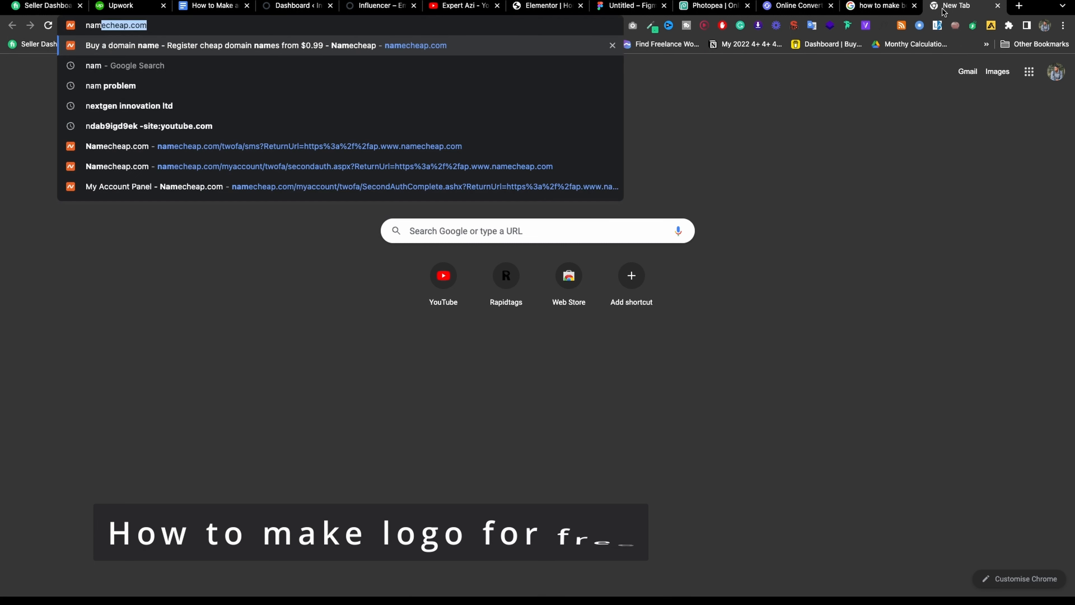
pyautogui.write('echeap logo')
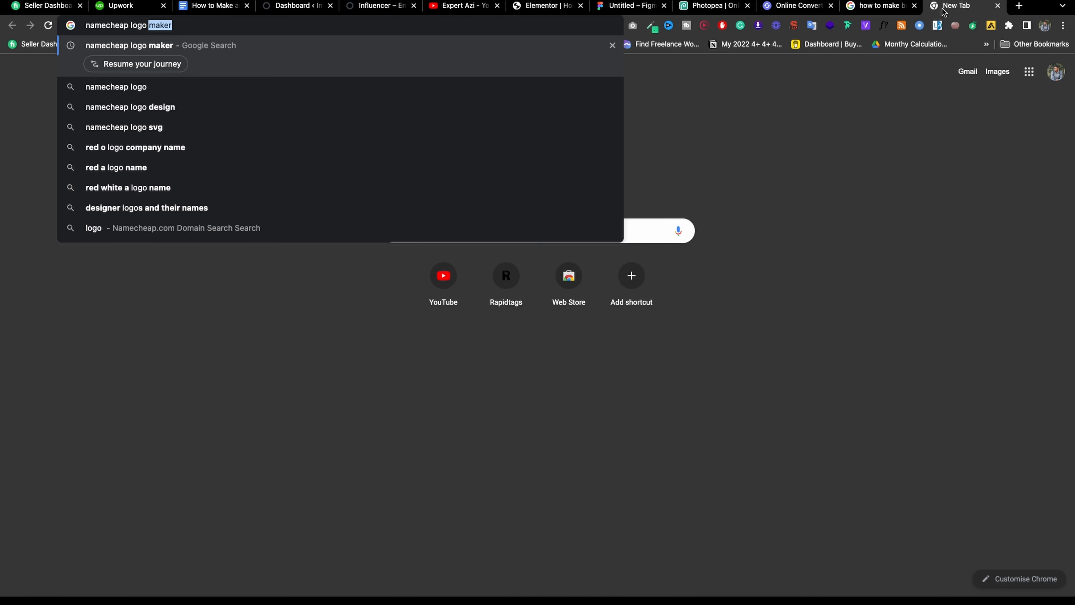
pyautogui.press('Return')
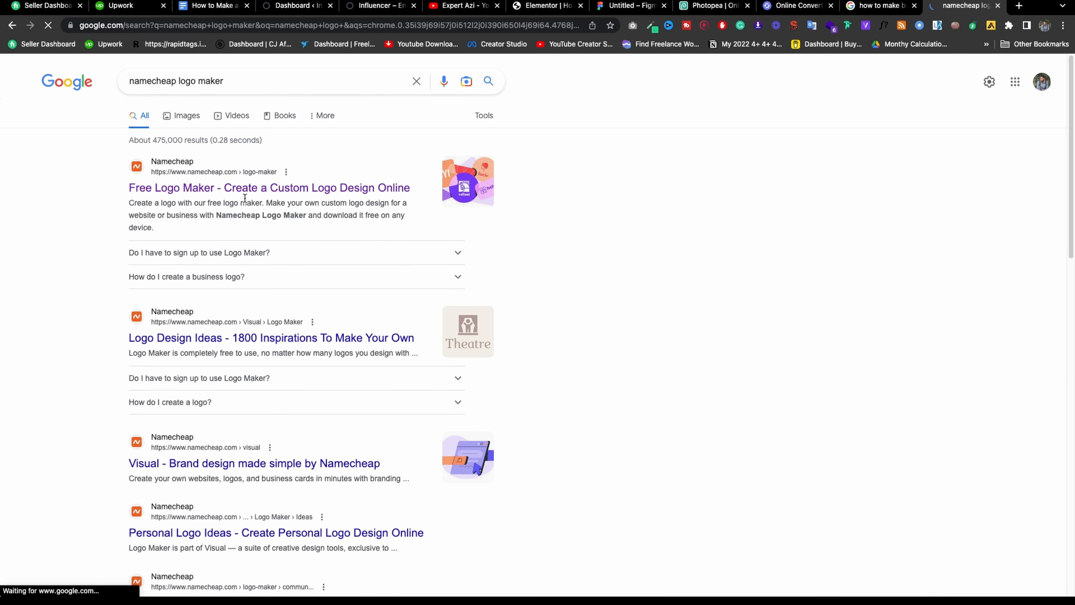
pyautogui.rightClick(322, 187)
pyautogui.click(352, 191)
pyautogui.click(966, 6)
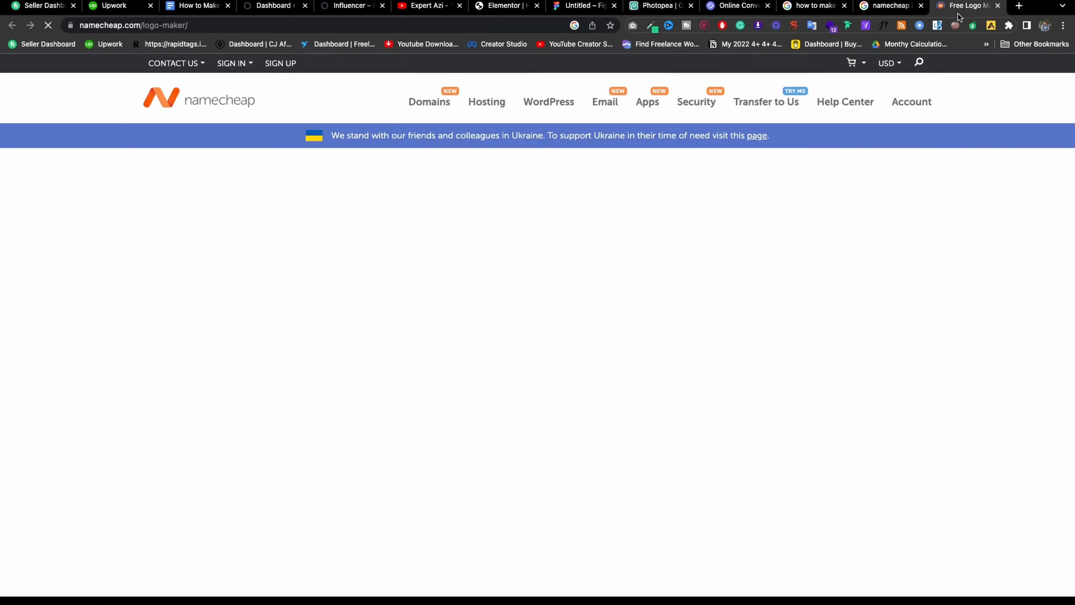
# Enter 'Expert Azi' as the brand name and pick a card on each of the six font-style steps.
pyautogui.click(403, 331)
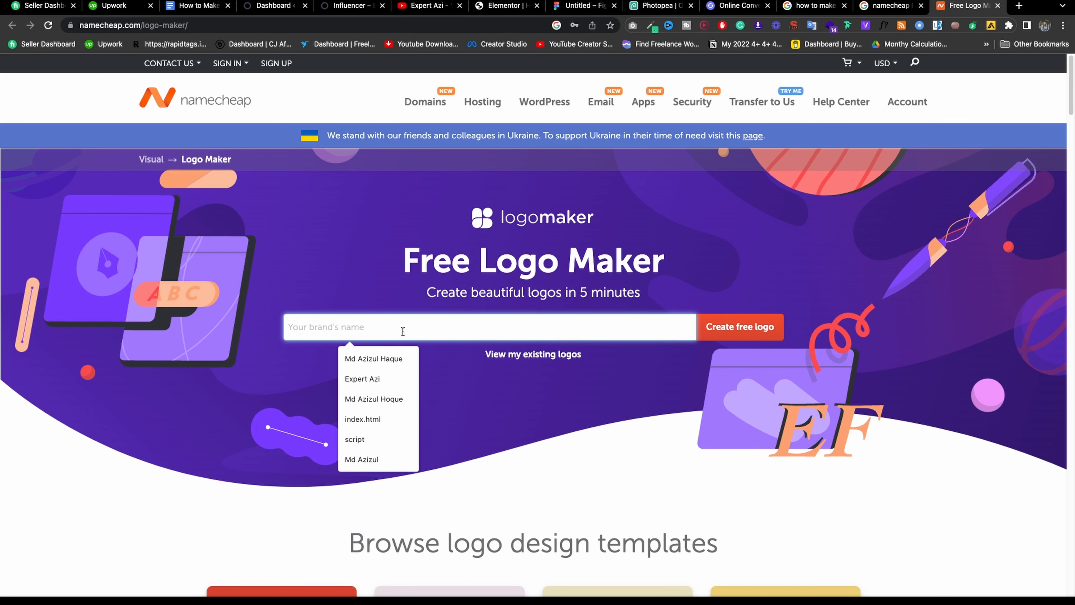
pyautogui.write('ex')
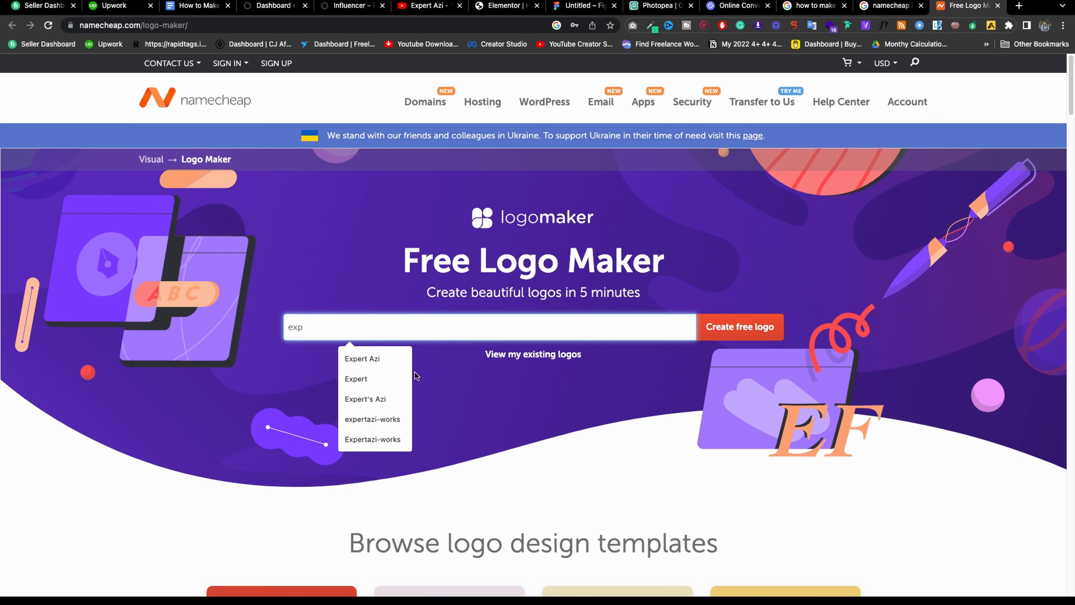
pyautogui.write('p')
pyautogui.click(365, 359)
pyautogui.click(727, 332)
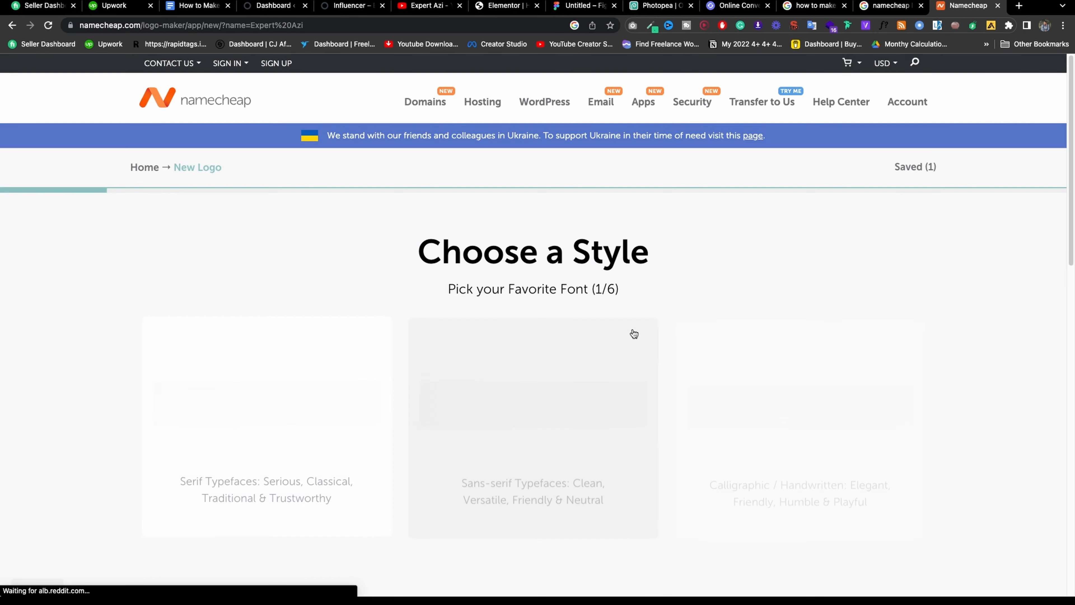
pyautogui.scroll(-5, 191, 259)
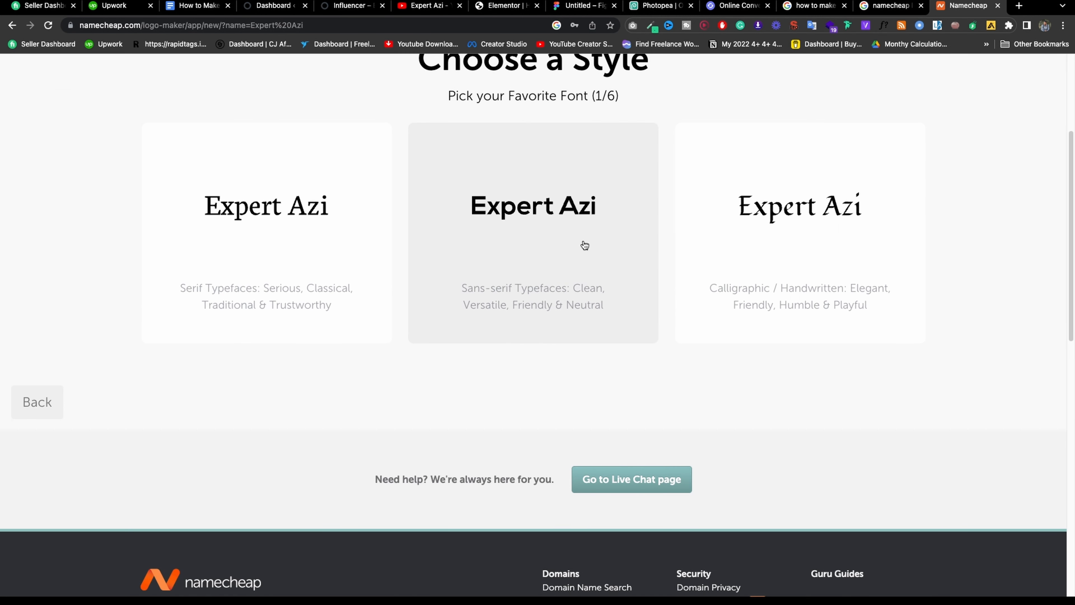
pyautogui.click(498, 227)
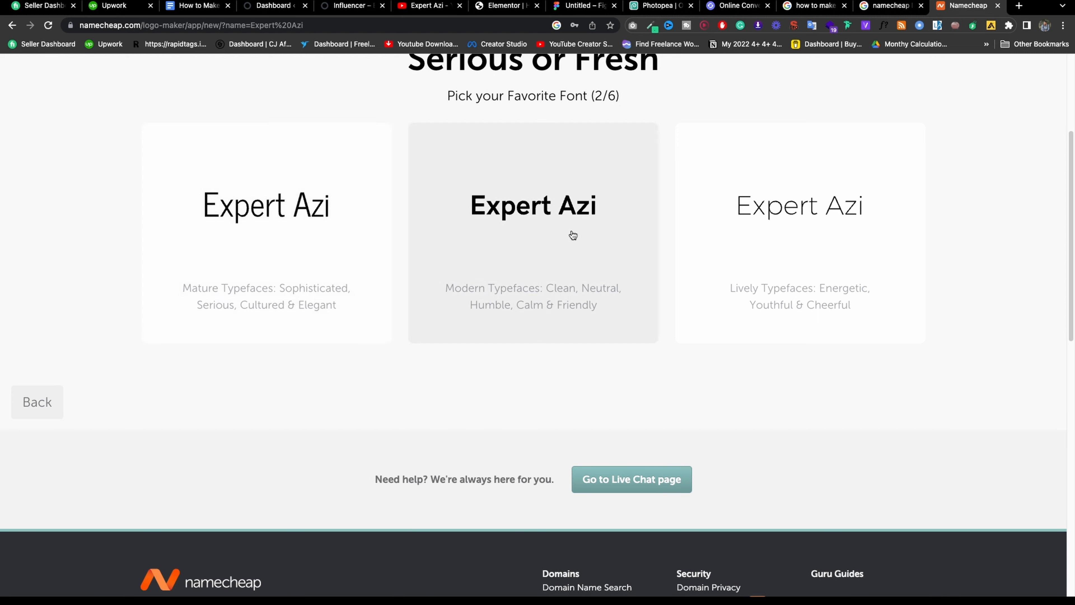
pyautogui.click(573, 235)
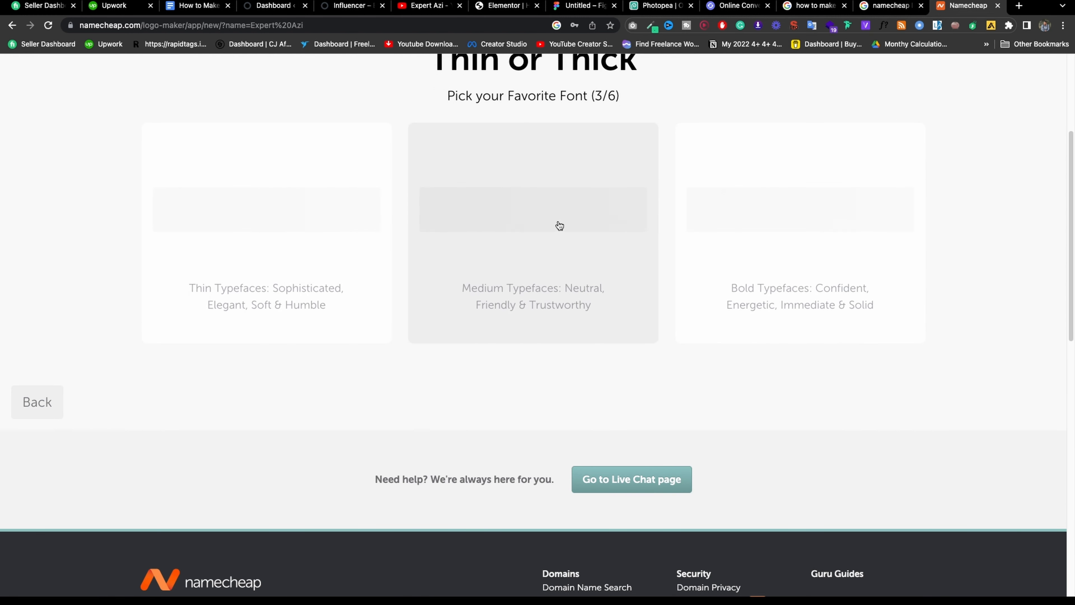
pyautogui.click(814, 232)
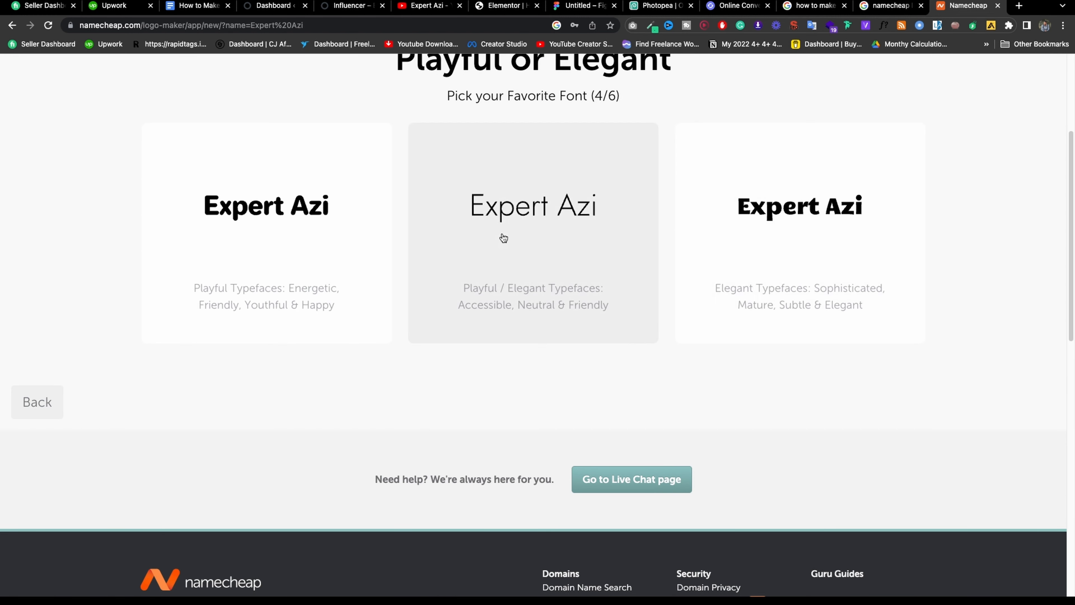
pyautogui.click(754, 235)
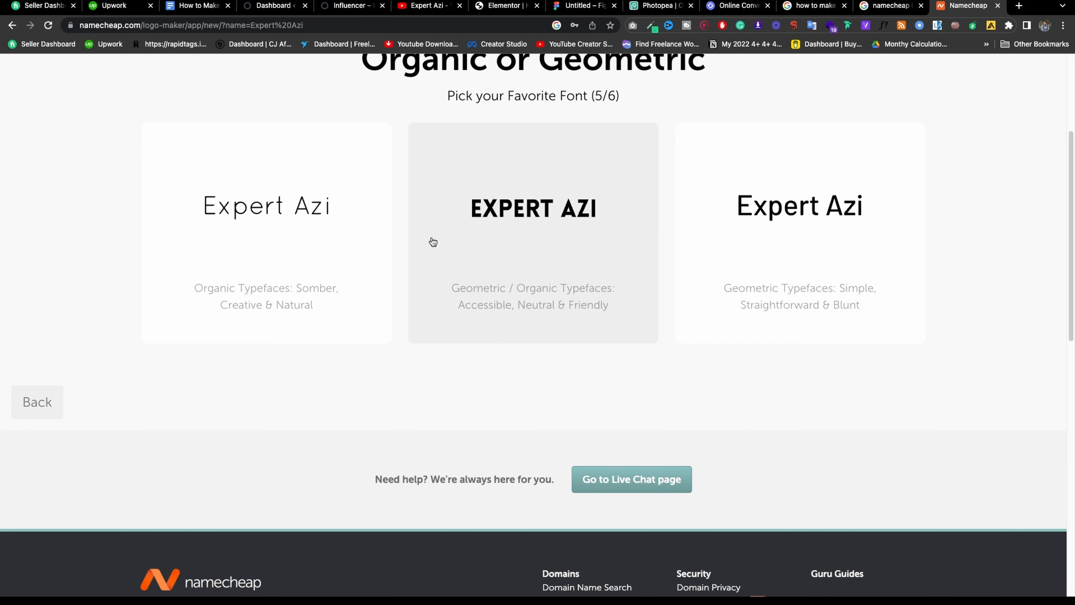
pyautogui.click(783, 240)
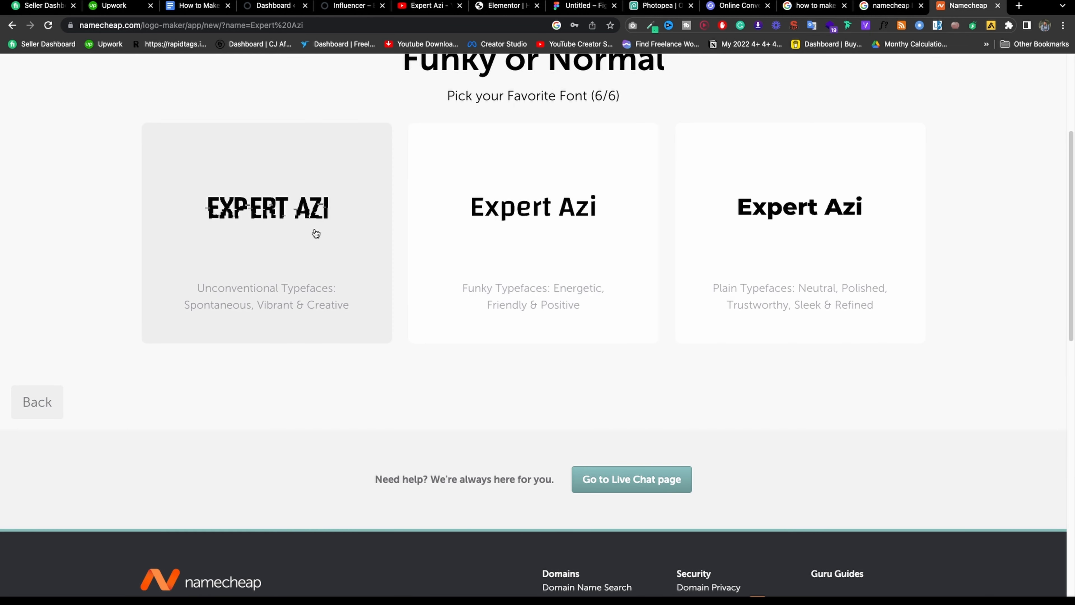
pyautogui.click(490, 247)
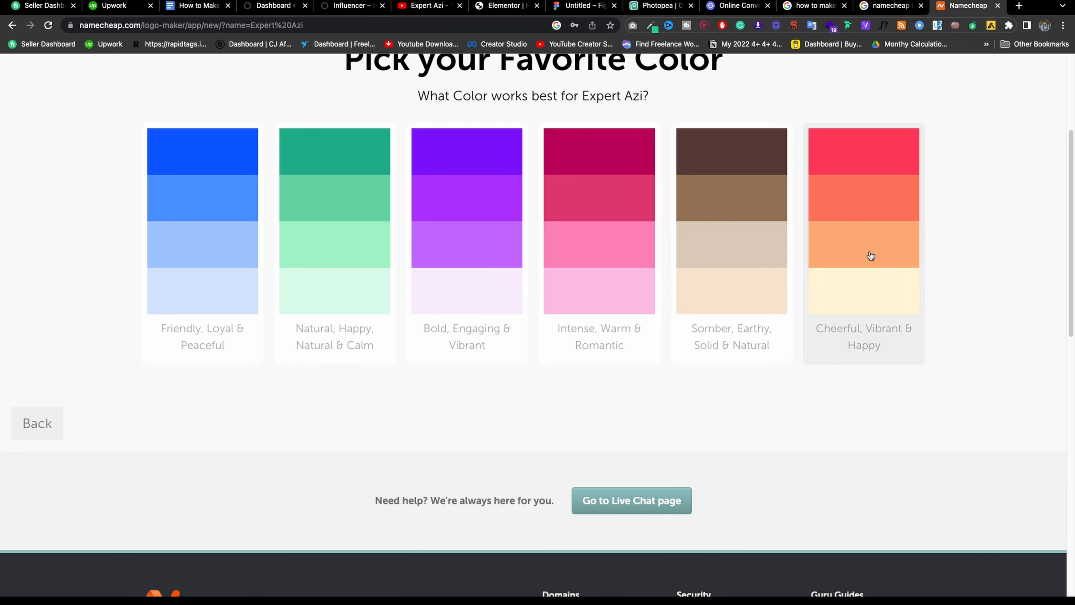
# Choose a colour palette, skip the slogan, and pick the pen-tool icon from a 'design' search.
pyautogui.click(427, 202)
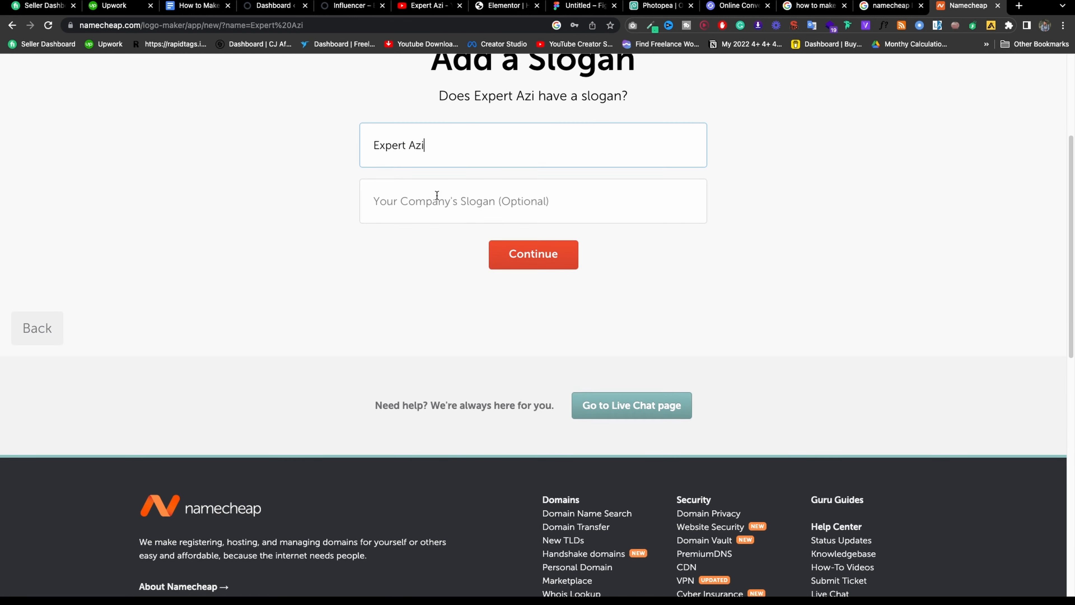
pyautogui.click(534, 253)
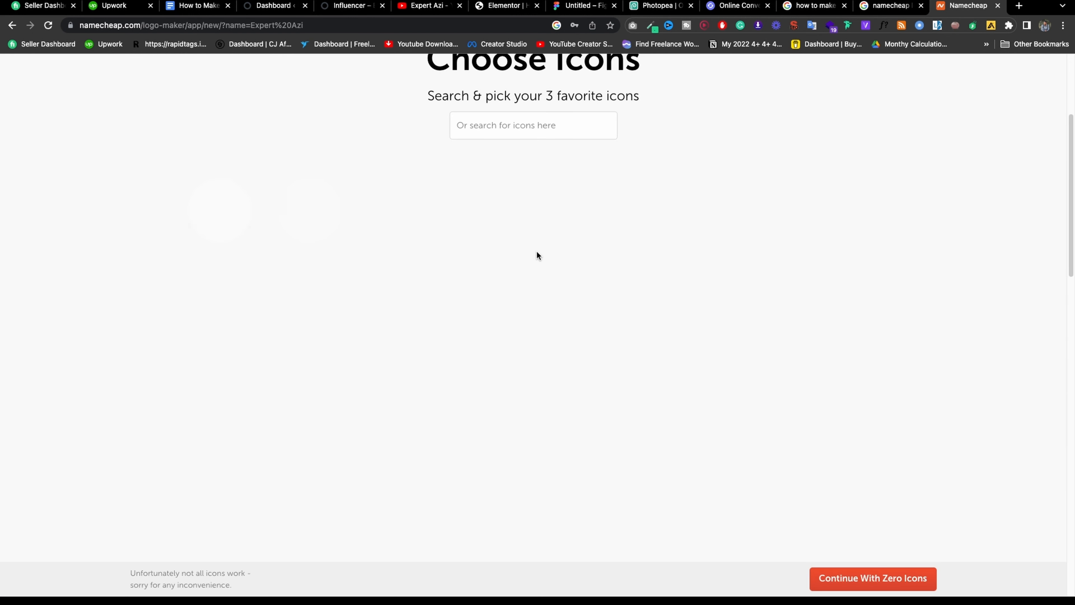
pyautogui.click(504, 123)
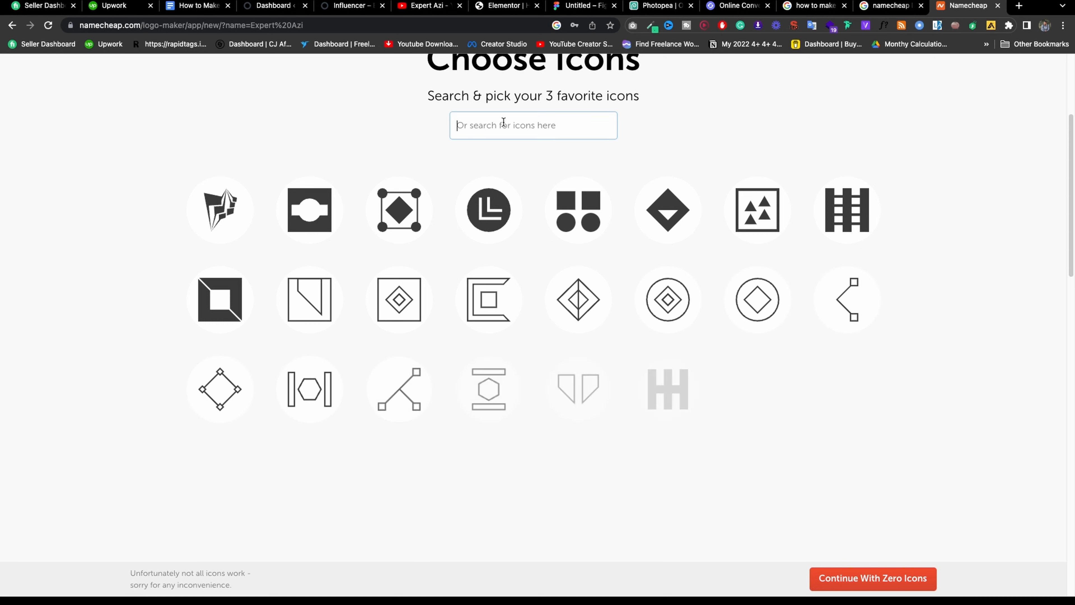
pyautogui.write('d')
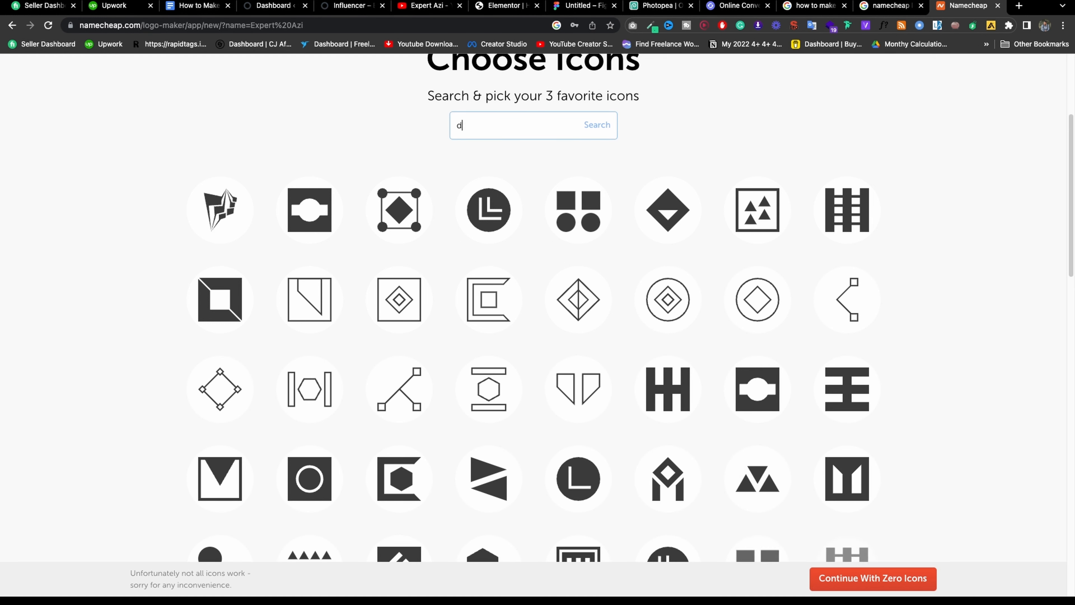
pyautogui.write('esign')
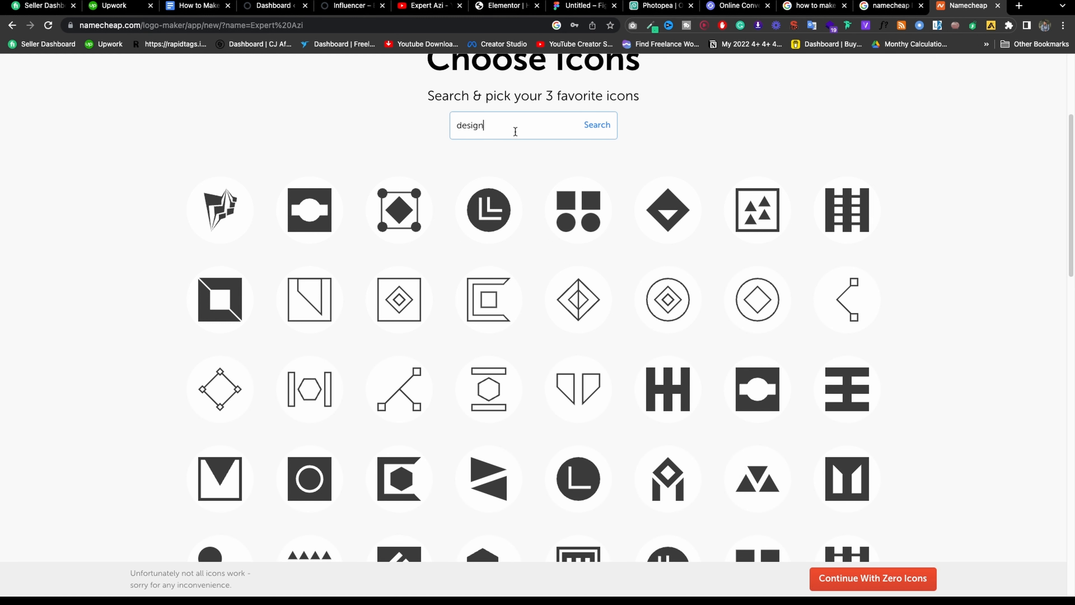
pyautogui.press('Return')
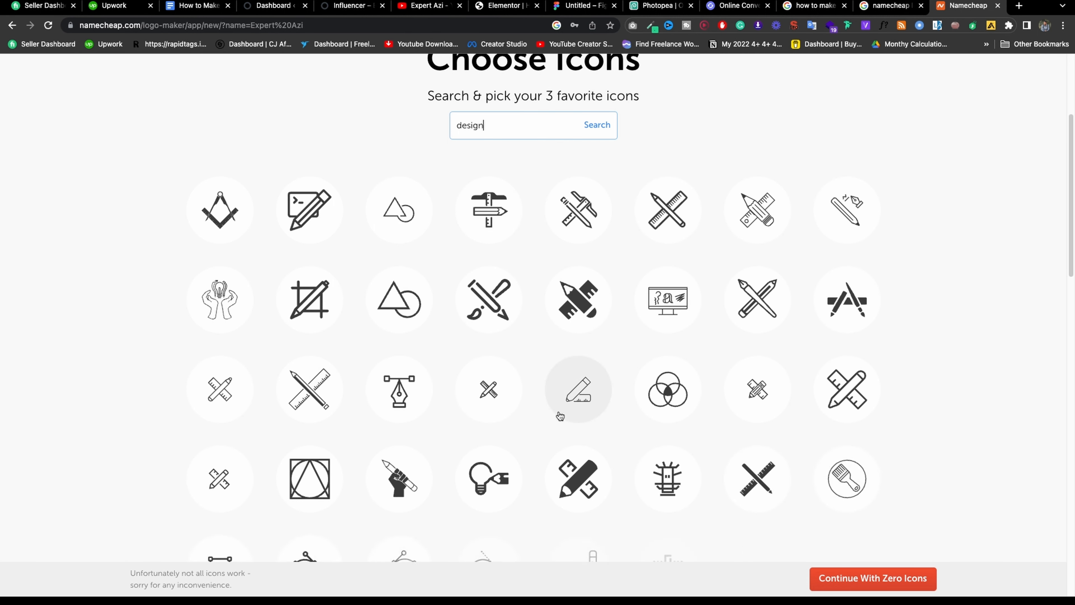
pyautogui.click(383, 400)
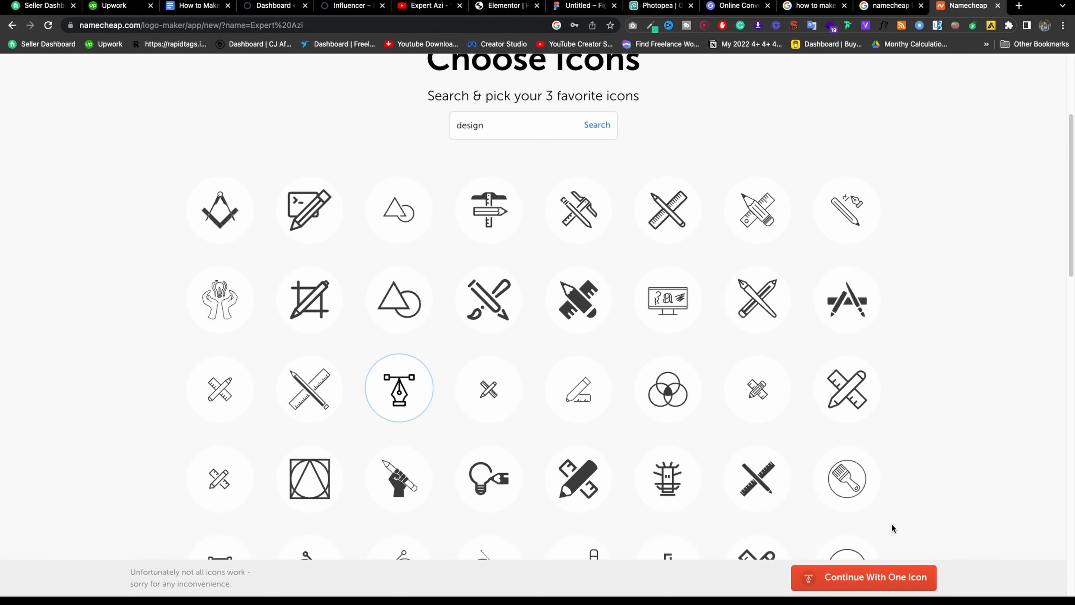
pyautogui.click(885, 576)
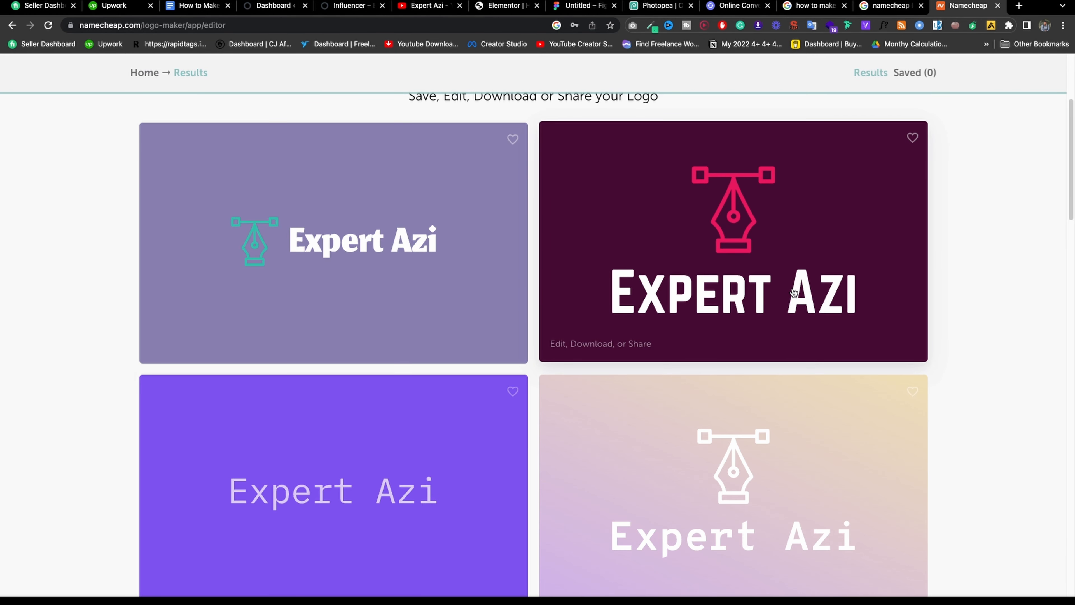
# Open the dark teal Expert Azi logo and sign in to Namecheap to download it.
pyautogui.scroll(-7, 794, 292)
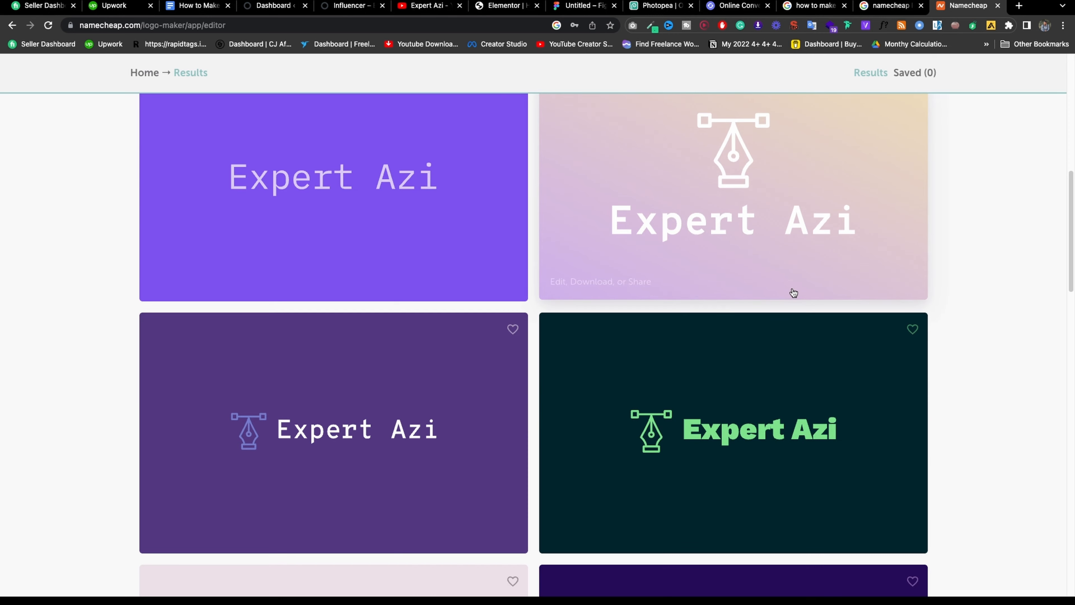
pyautogui.scroll(-1, 794, 292)
pyautogui.click(762, 355)
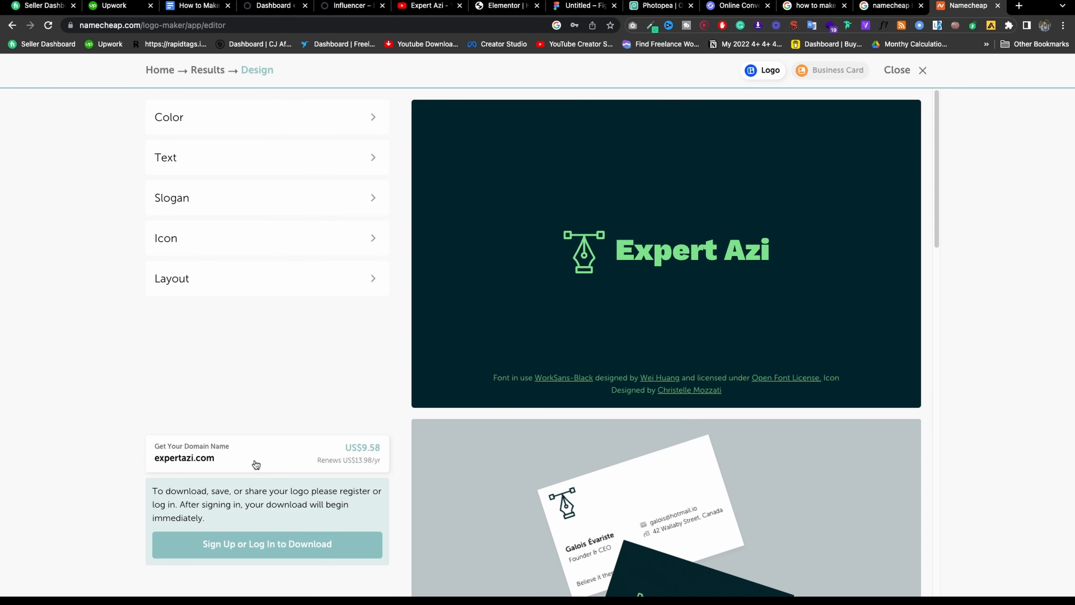
pyautogui.scroll(-5, 255, 464)
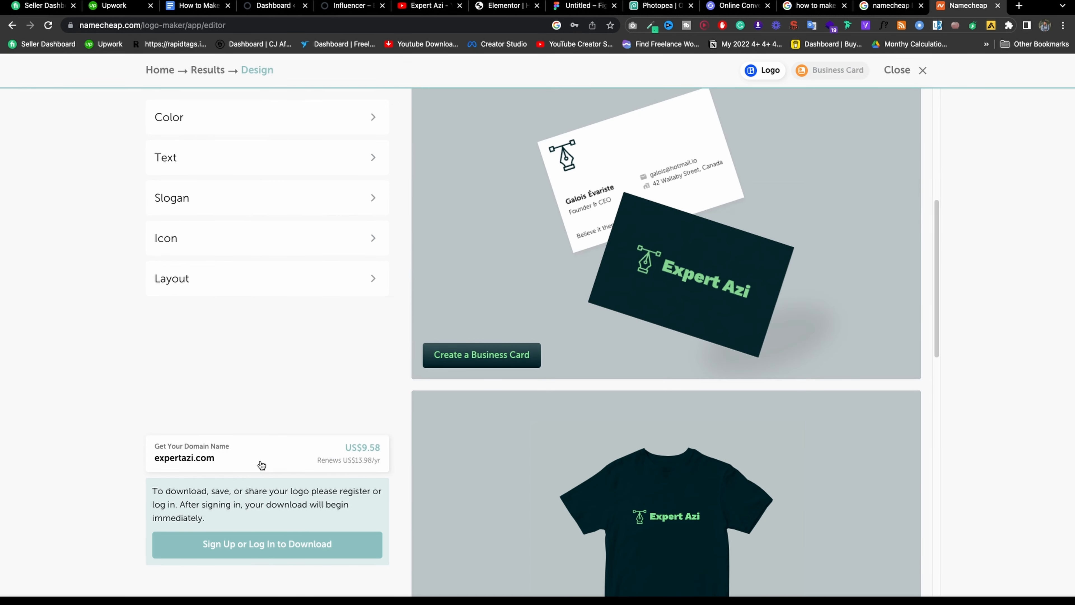
pyautogui.scroll(-5, 273, 467)
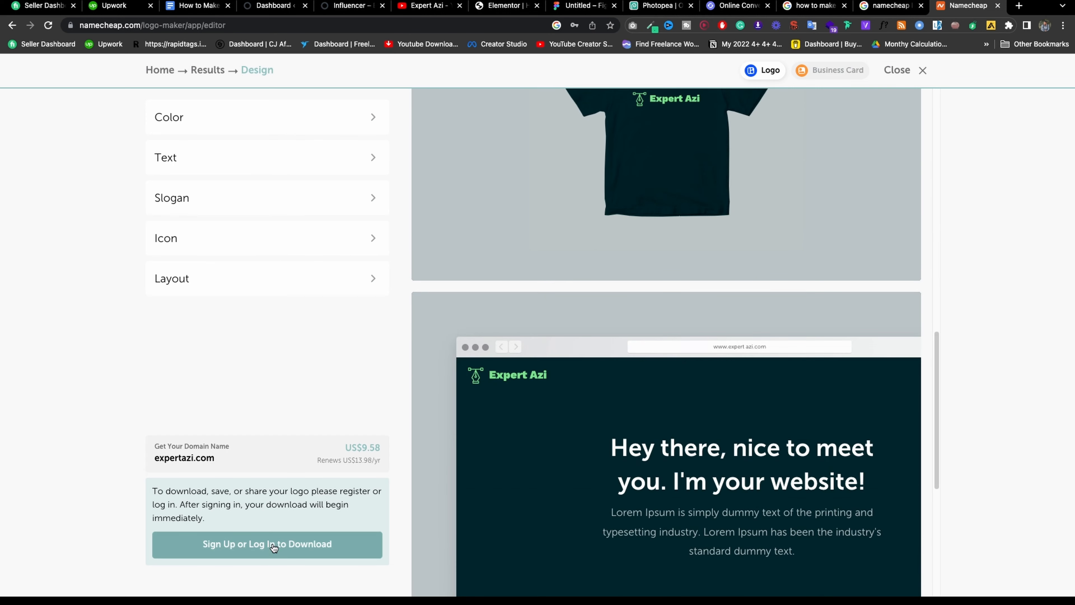
pyautogui.click(337, 545)
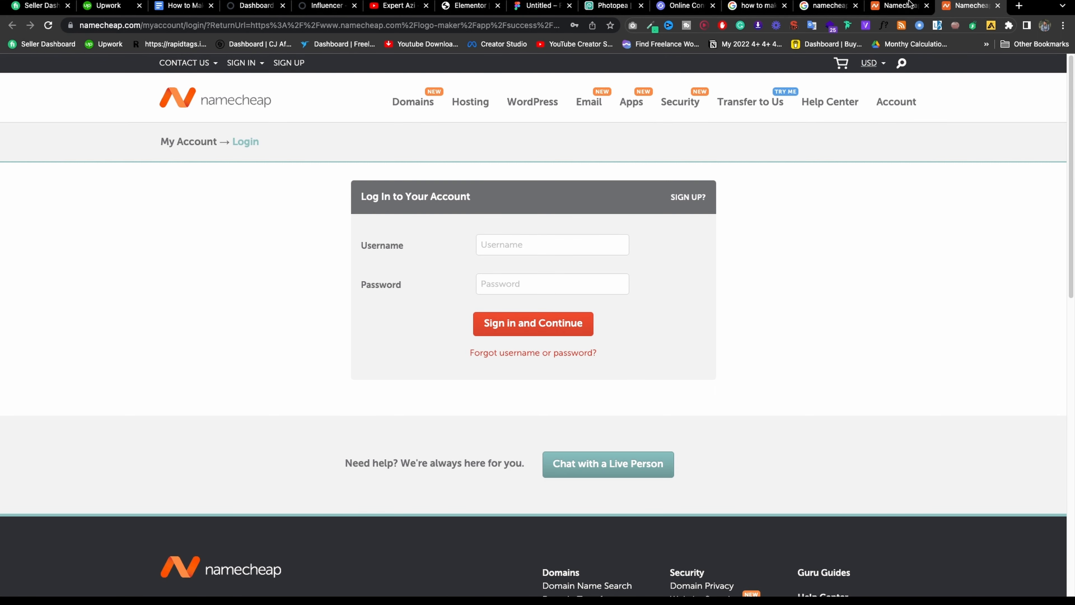
pyautogui.click(893, 6)
pyautogui.scroll(5, 680, 229)
pyautogui.scroll(3, 696, 176)
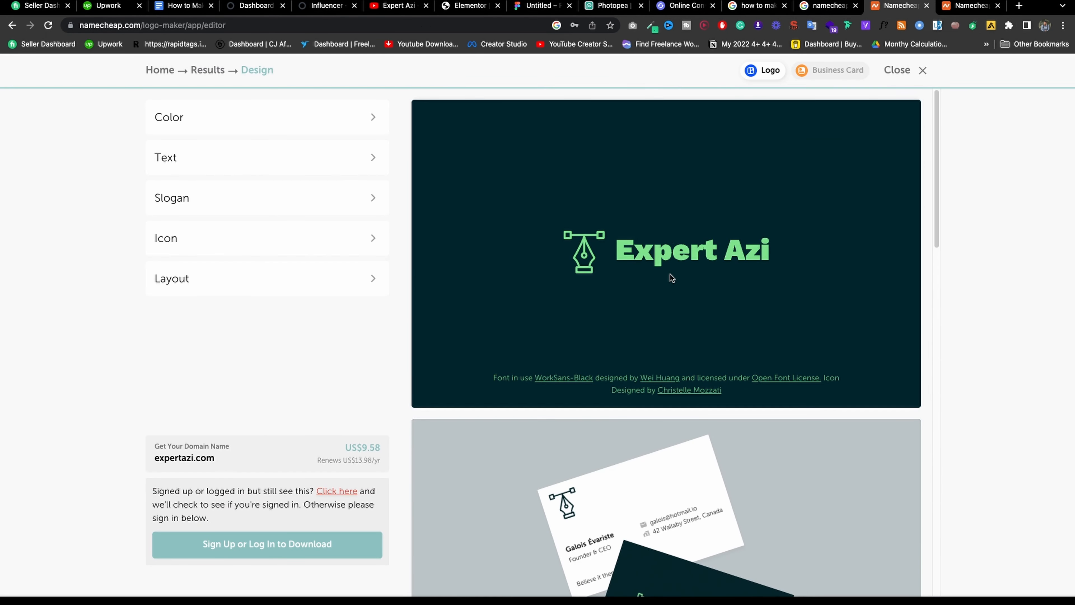
pyautogui.rightClick(664, 219)
pyautogui.press('Escape')
pyautogui.click(961, 8)
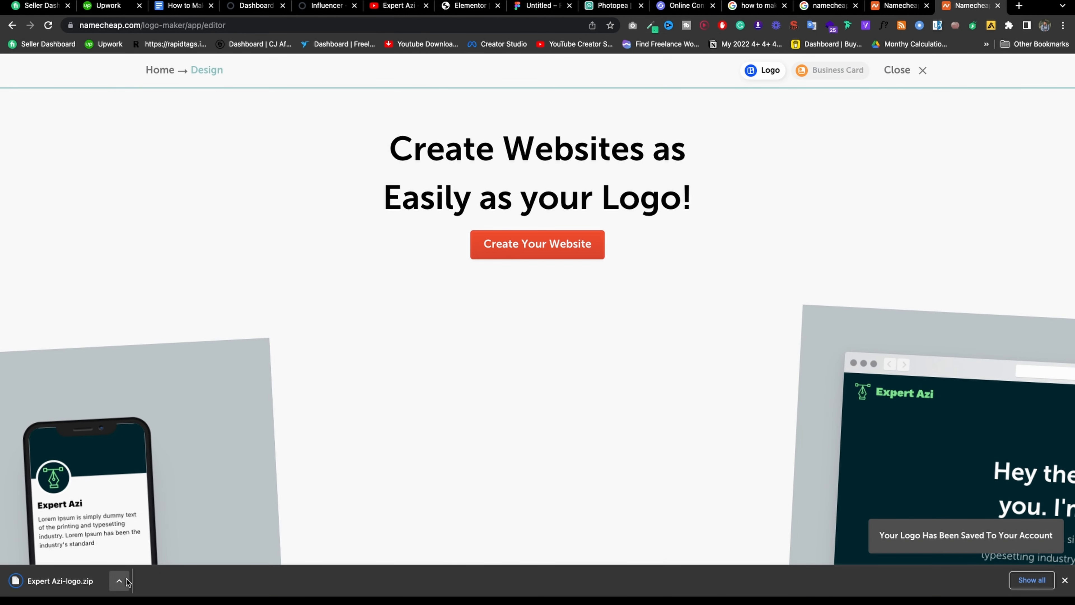
# Reveal Expert Azi-logo.zip in Finder and unzip it into its folder.
pyautogui.click(119, 581)
pyautogui.click(160, 566)
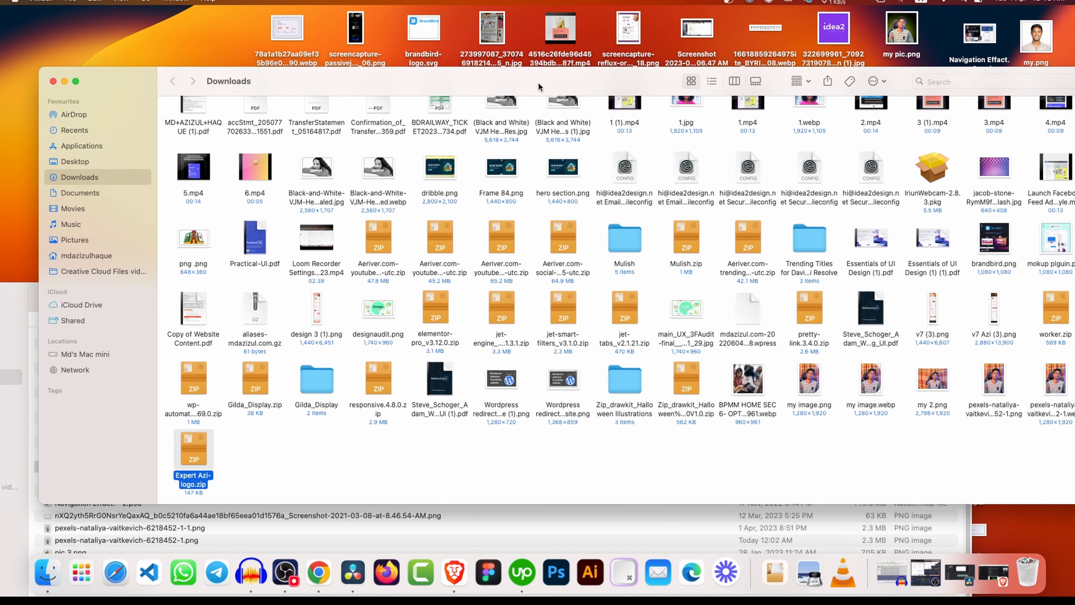
pyautogui.doubleClick(189, 448)
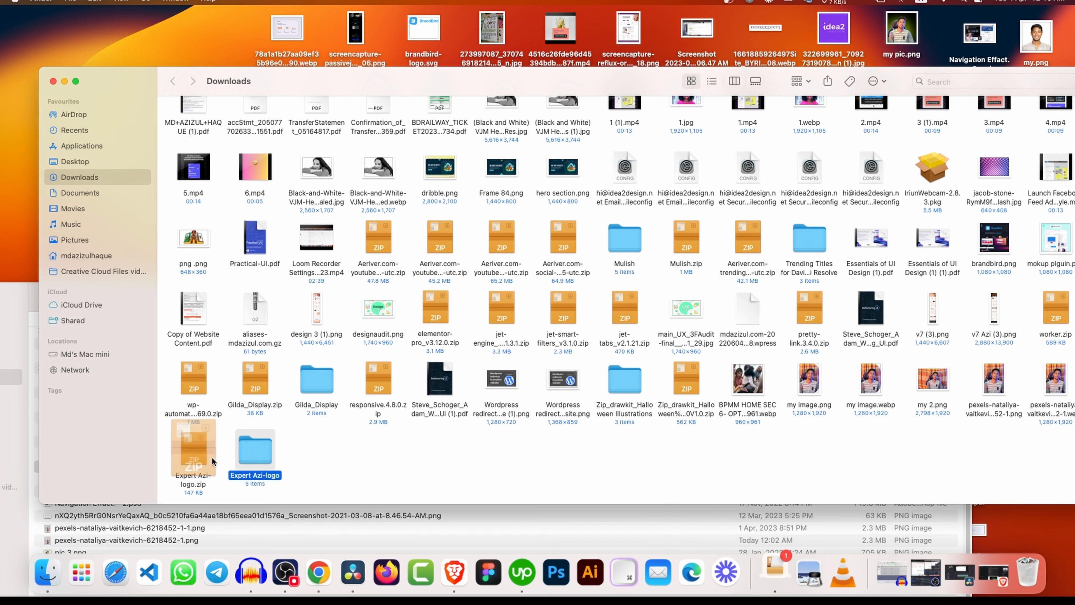
pyautogui.doubleClick(240, 447)
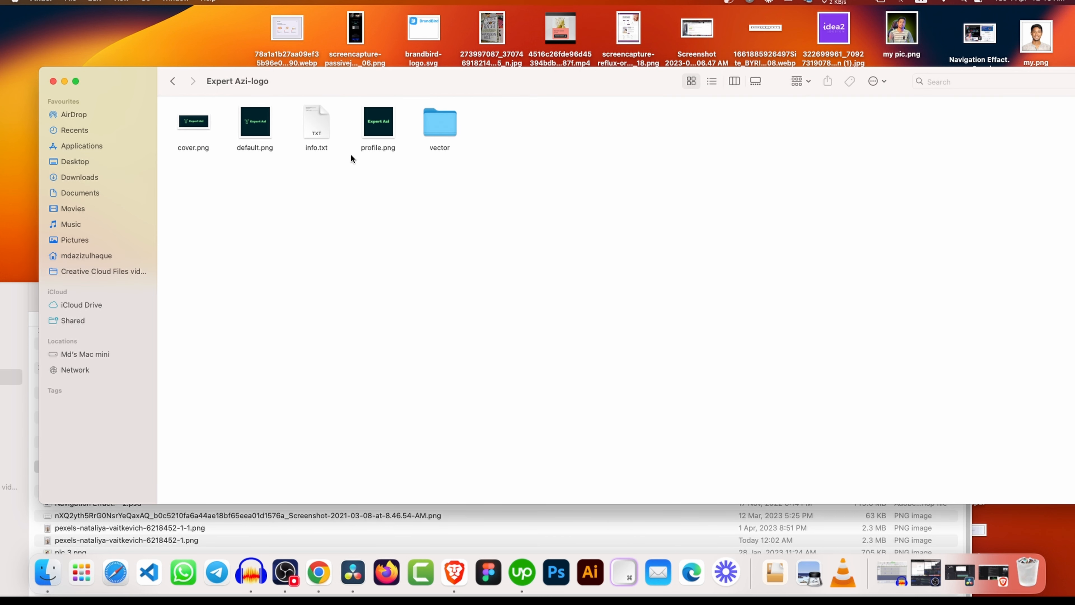
# Preview cover.png and profile.png, then open the vector folder of SVG logos.
pyautogui.doubleClick(195, 122)
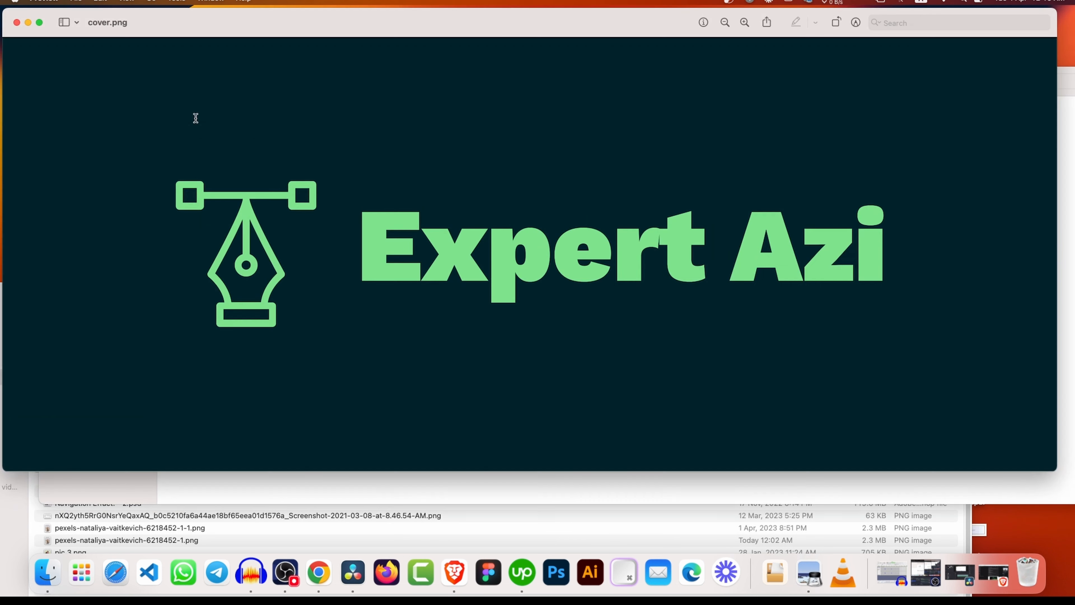
pyautogui.moveTo(170, 31); pyautogui.dragTo(233, 271)
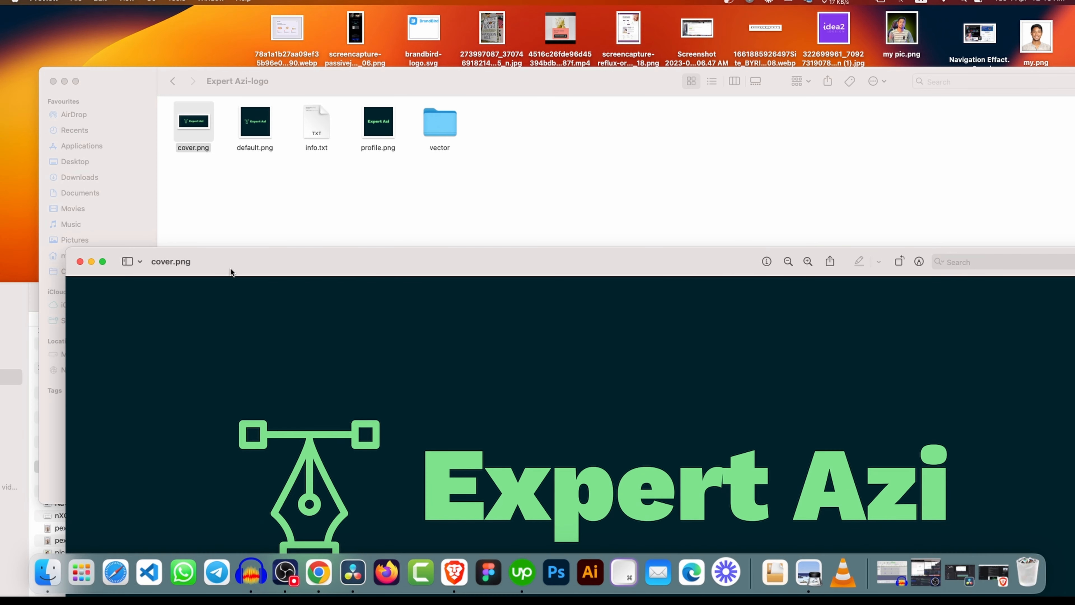
pyautogui.click(79, 262)
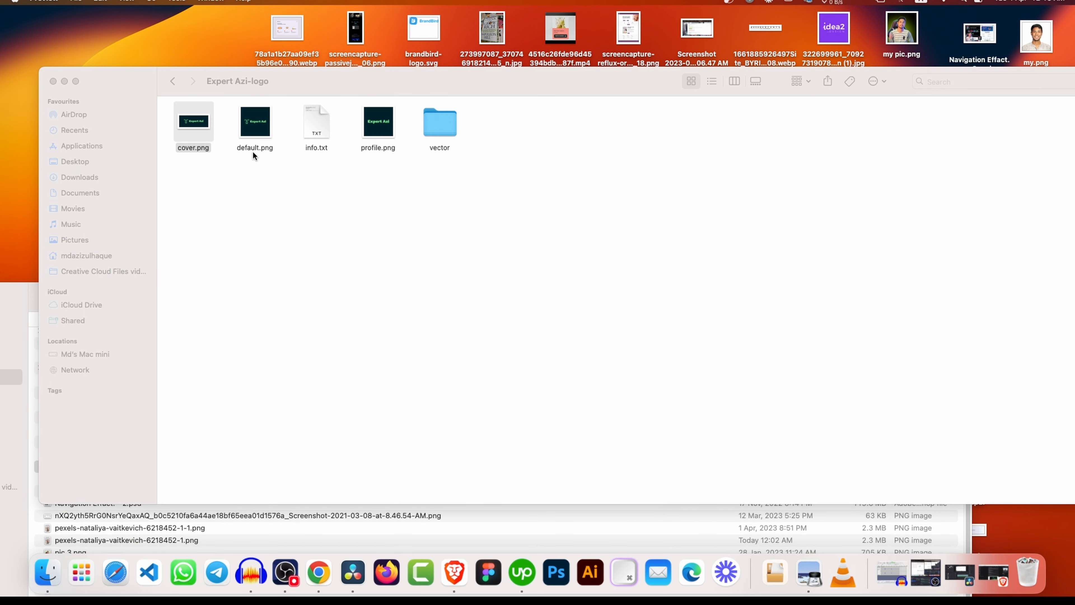
pyautogui.doubleClick(374, 124)
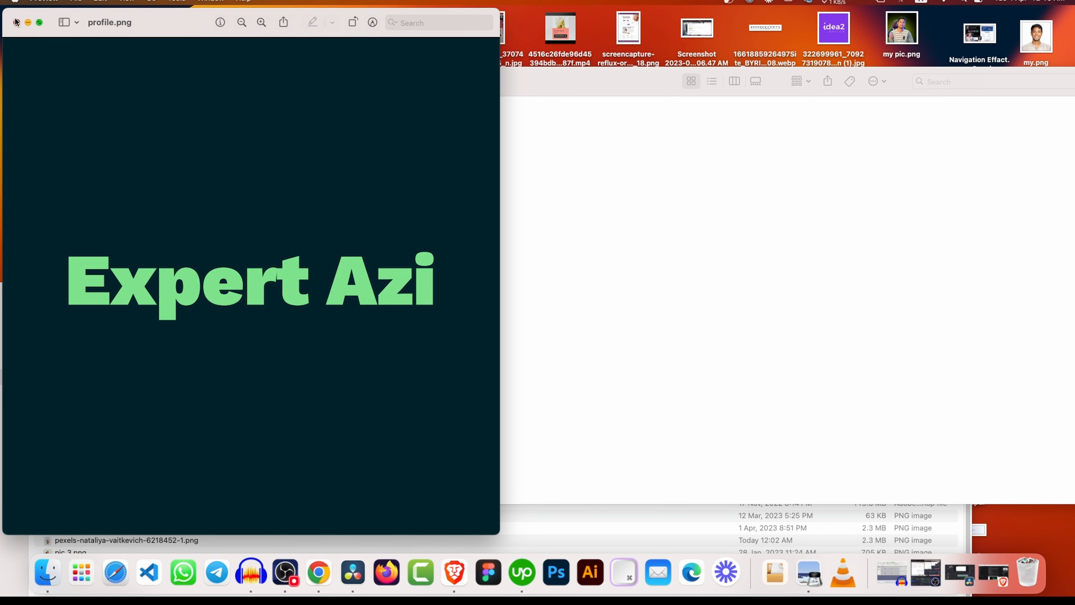
pyautogui.click(16, 22)
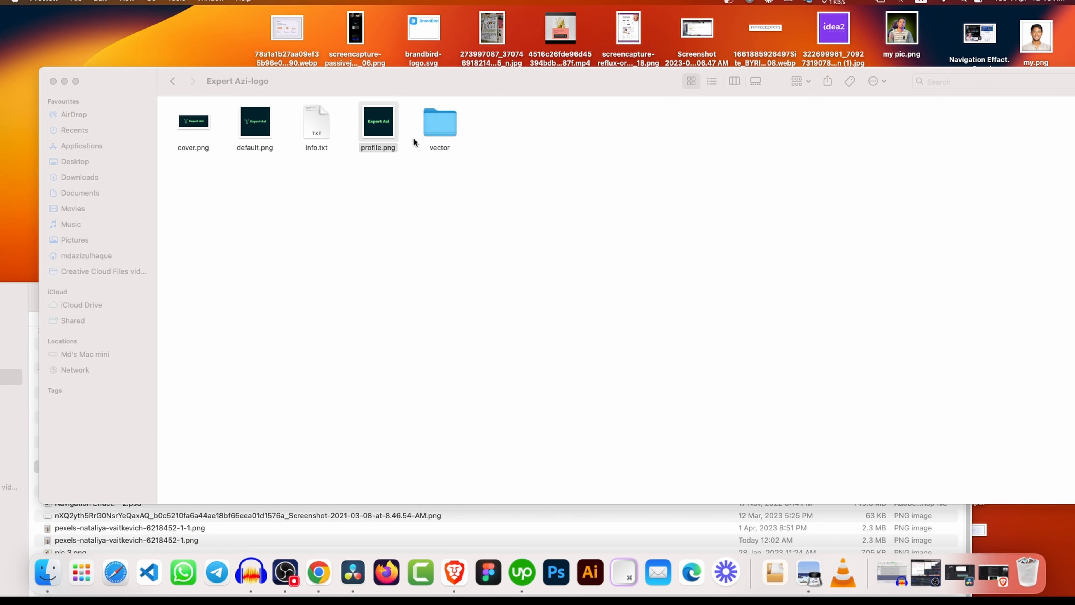
pyautogui.doubleClick(440, 113)
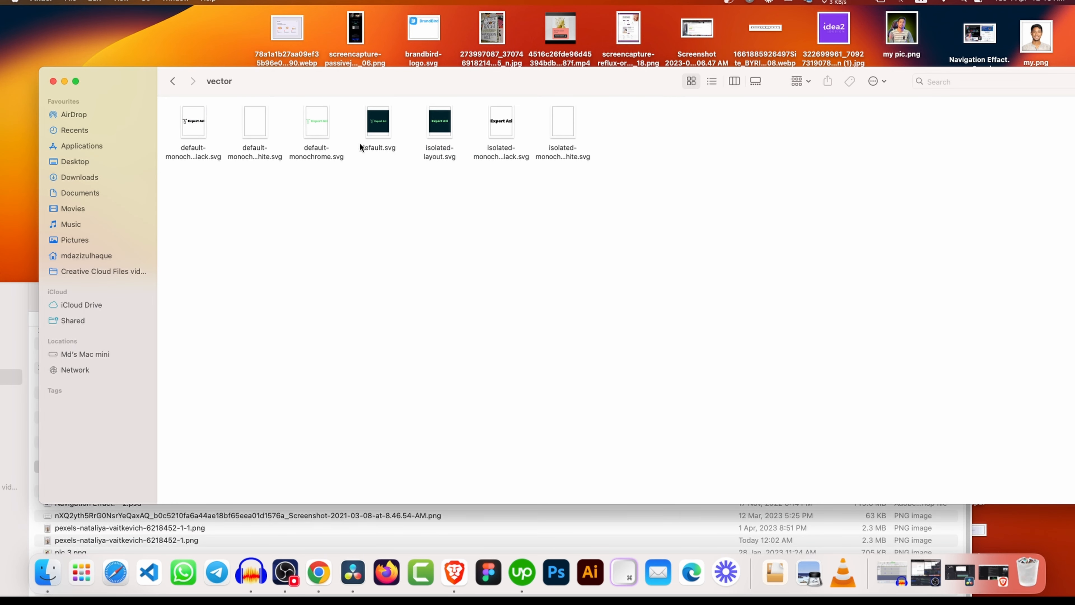
pyautogui.click(328, 573)
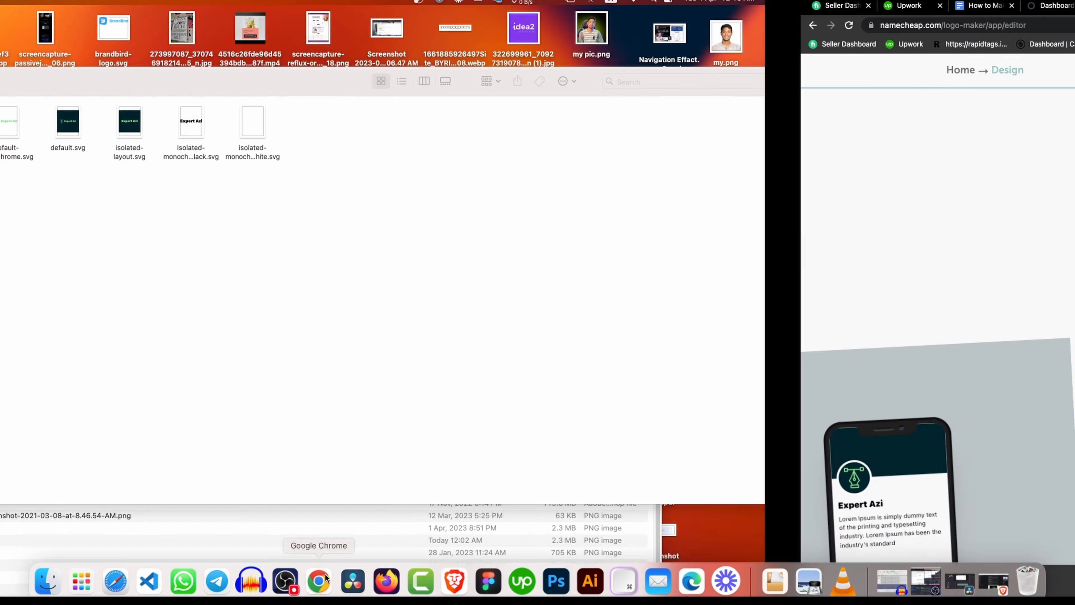
# In Figma, exit full screen and pick out default-monochrome-black.svg in the Finder vector folder.
pyautogui.click(539, 5)
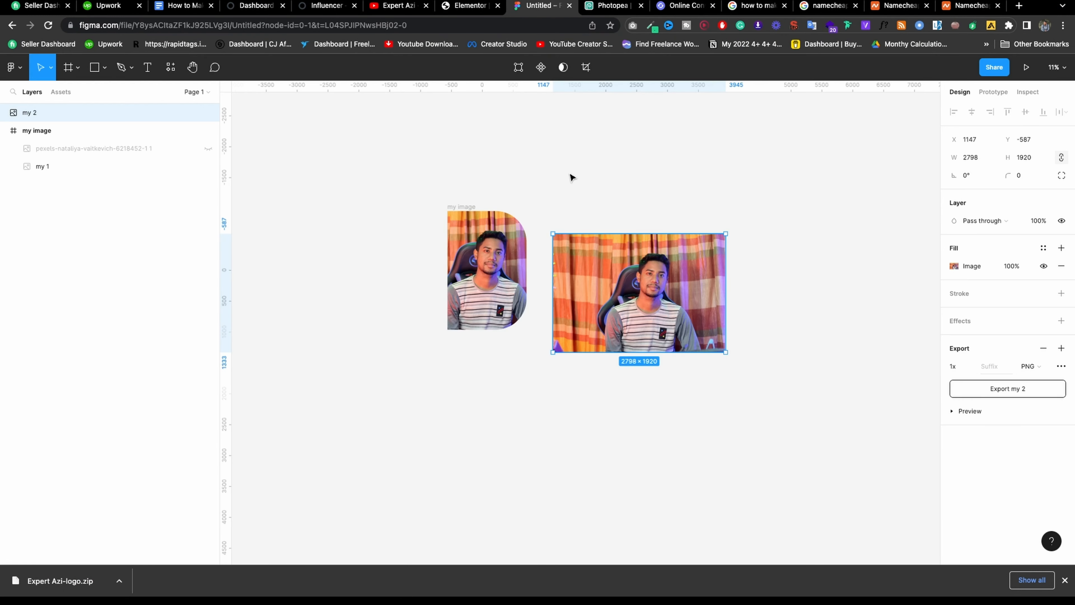
pyautogui.click(534, 224)
pyautogui.scroll(-3, 504, 224)
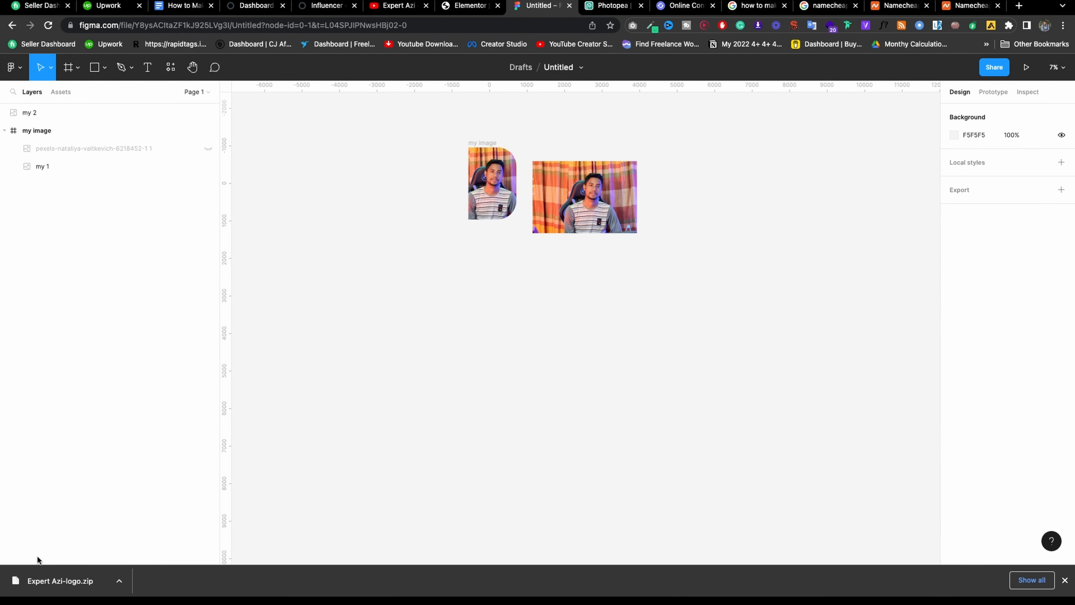
pyautogui.click(39, 12)
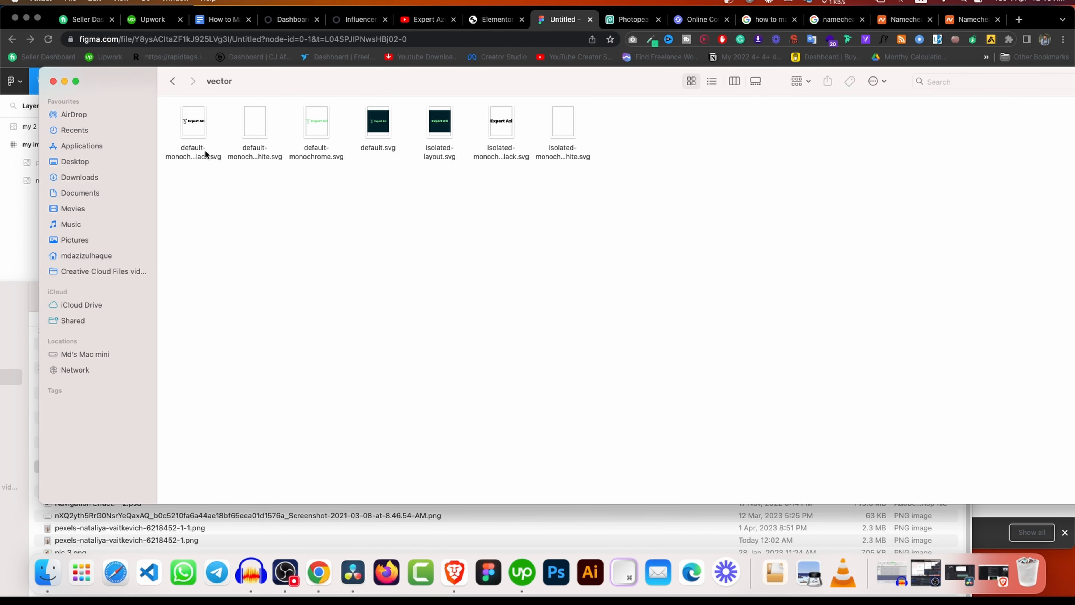
pyautogui.click(387, 149)
pyautogui.click(500, 149)
pyautogui.click(563, 154)
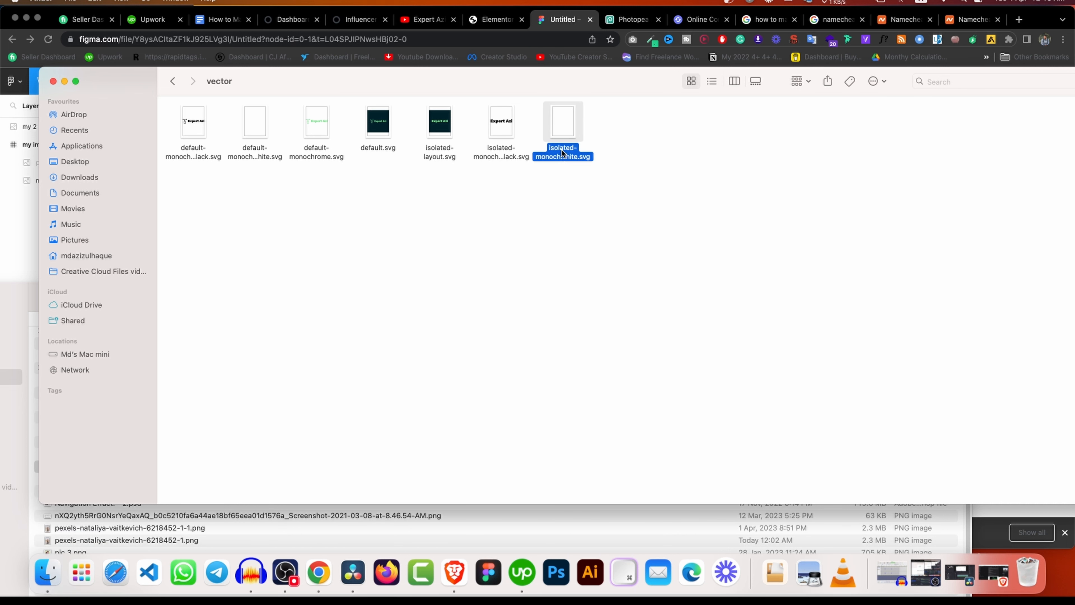
pyautogui.click(204, 156)
pyautogui.moveTo(345, 84); pyautogui.dragTo(367, 296)
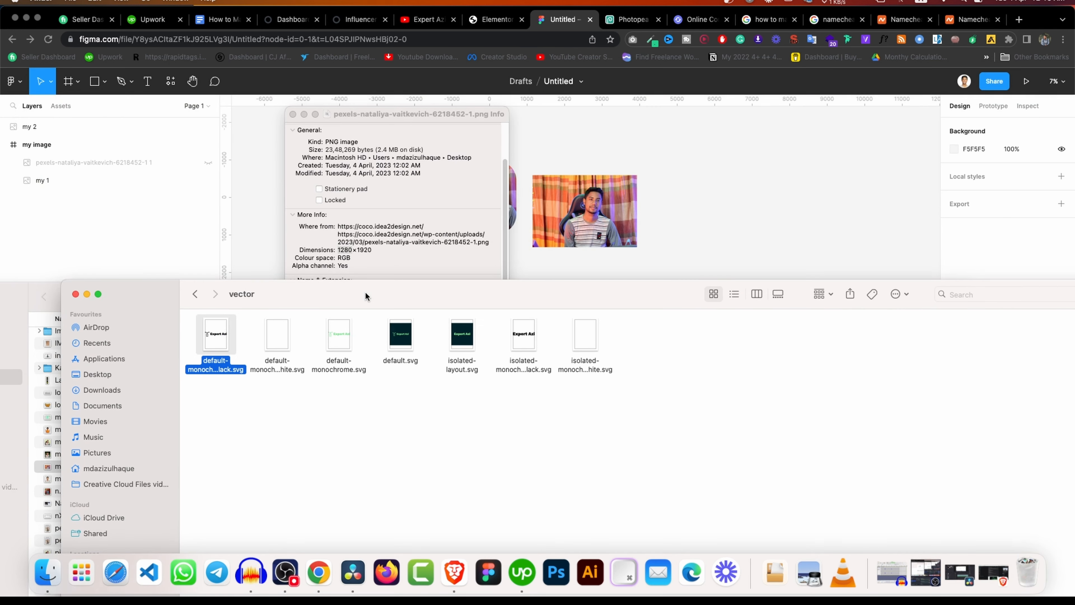
pyautogui.click(293, 114)
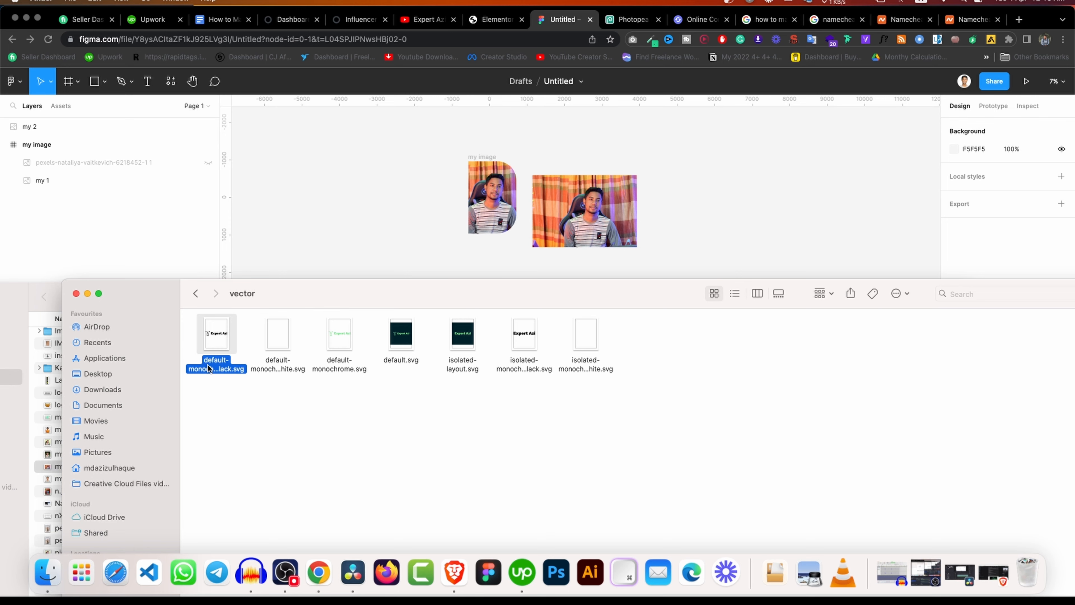
# Drop default-monochrome-black.svg onto the Figma canvas as a 429×90 Expert Azi logo frame.
pyautogui.moveTo(208, 367); pyautogui.dragTo(741, 223)
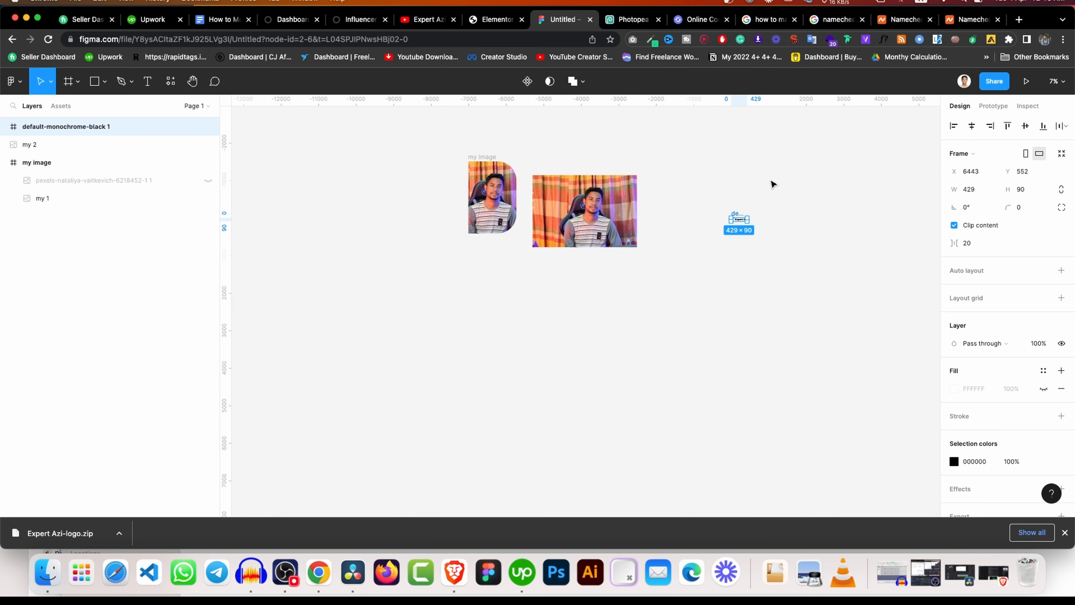
pyautogui.scroll(5, 777, 228)
pyautogui.click(570, 175)
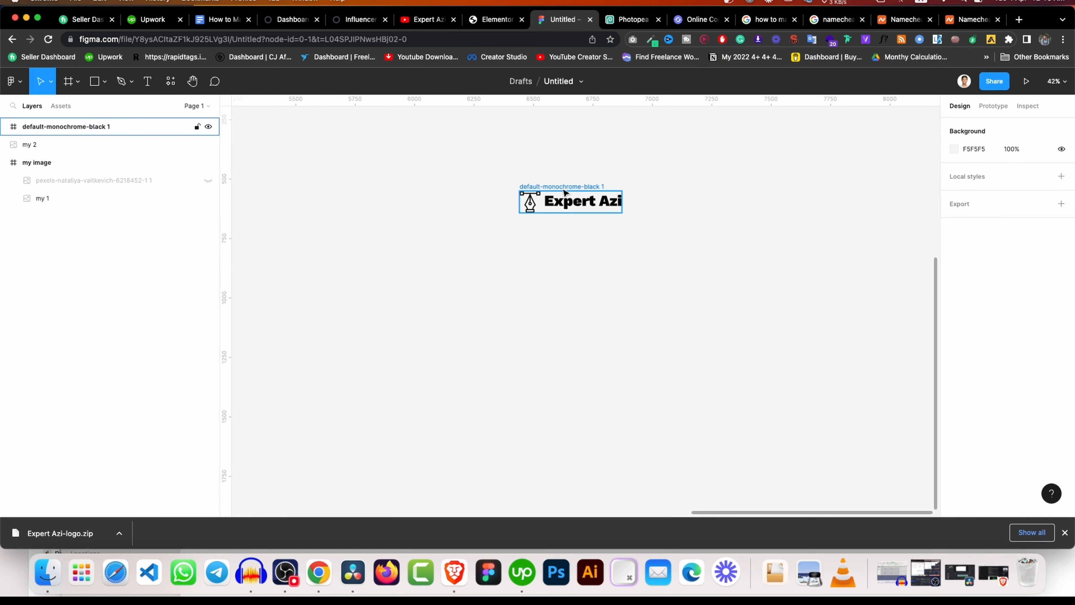
pyautogui.click(567, 196)
pyautogui.click(644, 184)
pyautogui.click(578, 196)
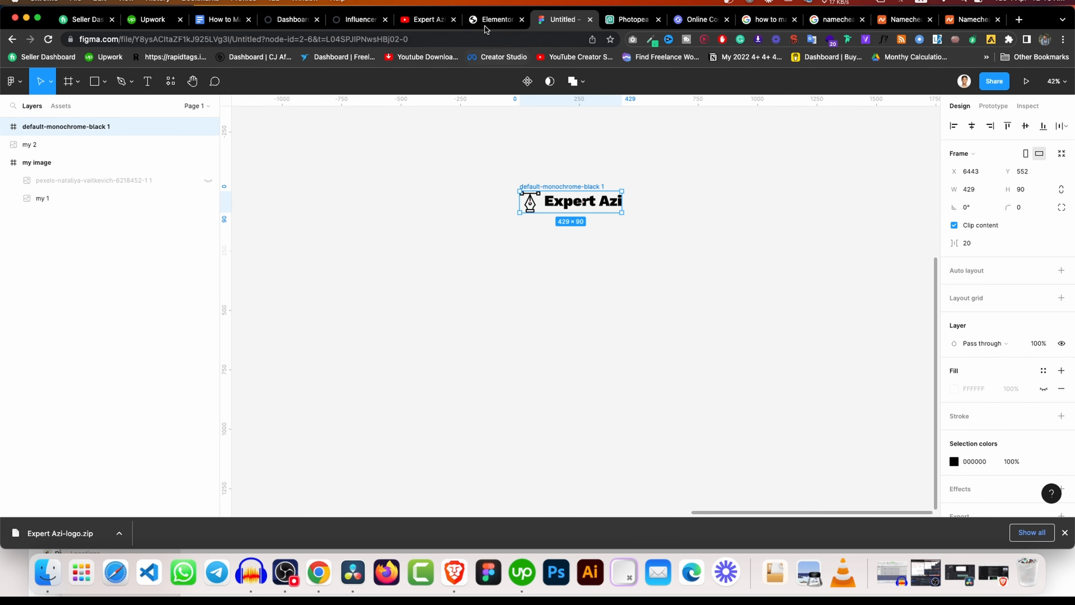
pyautogui.click(491, 20)
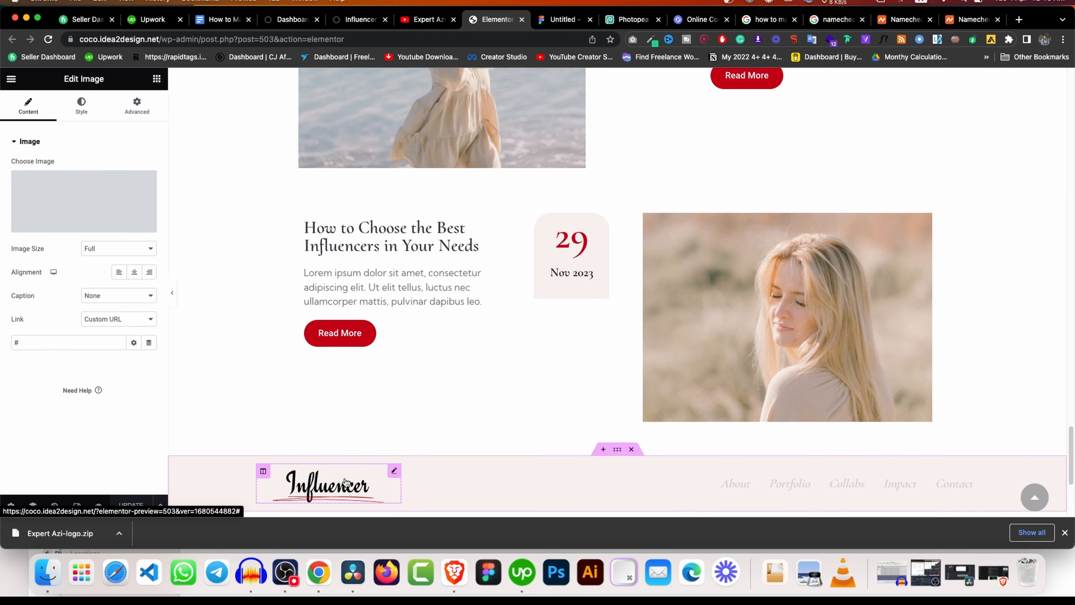
# Drag default-monochrome-black.svg into the footer logo's Insert Media dialog, which rejects the SVG.
pyautogui.click(94, 193)
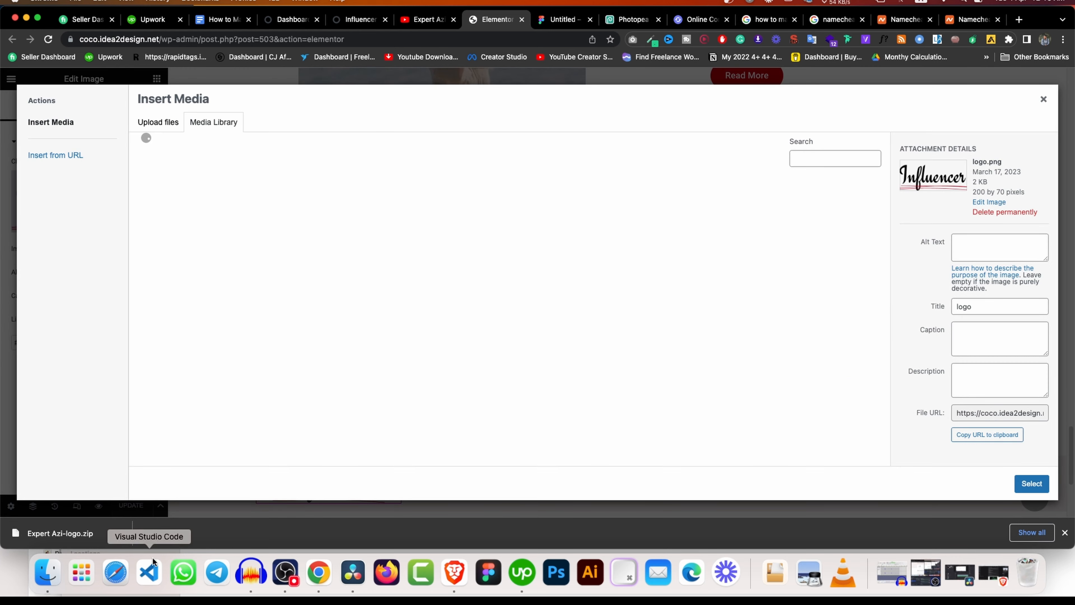
pyautogui.click(43, 576)
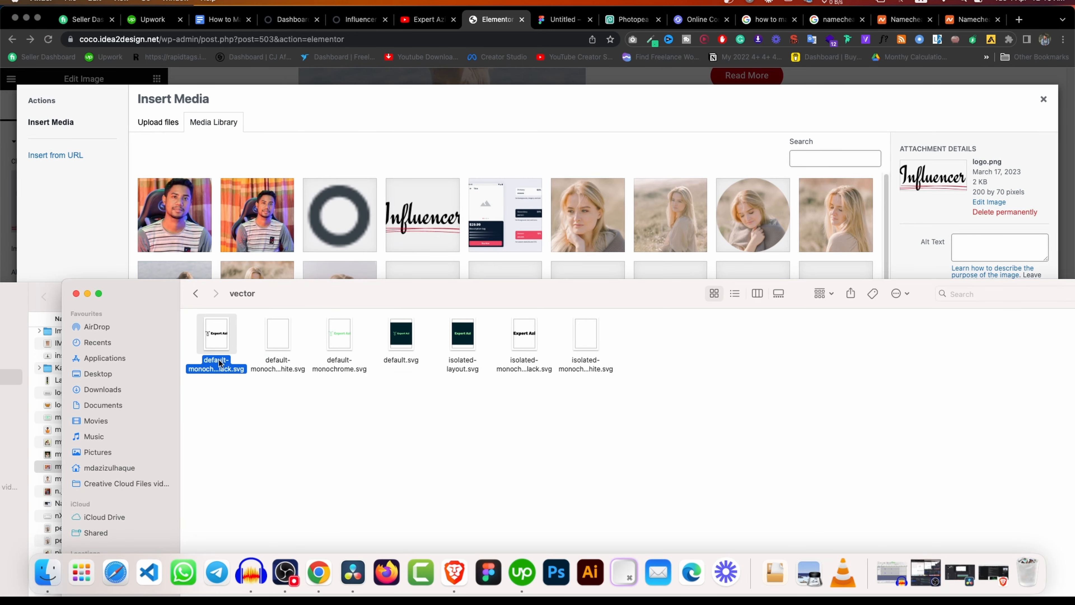
pyautogui.moveTo(219, 362); pyautogui.dragTo(576, 181)
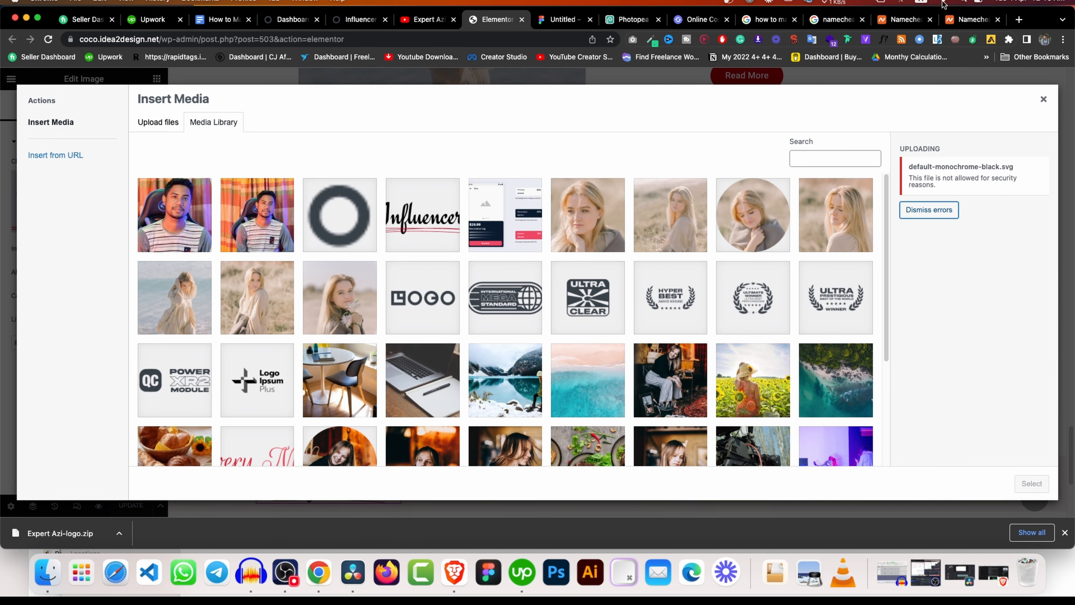
pyautogui.click(563, 21)
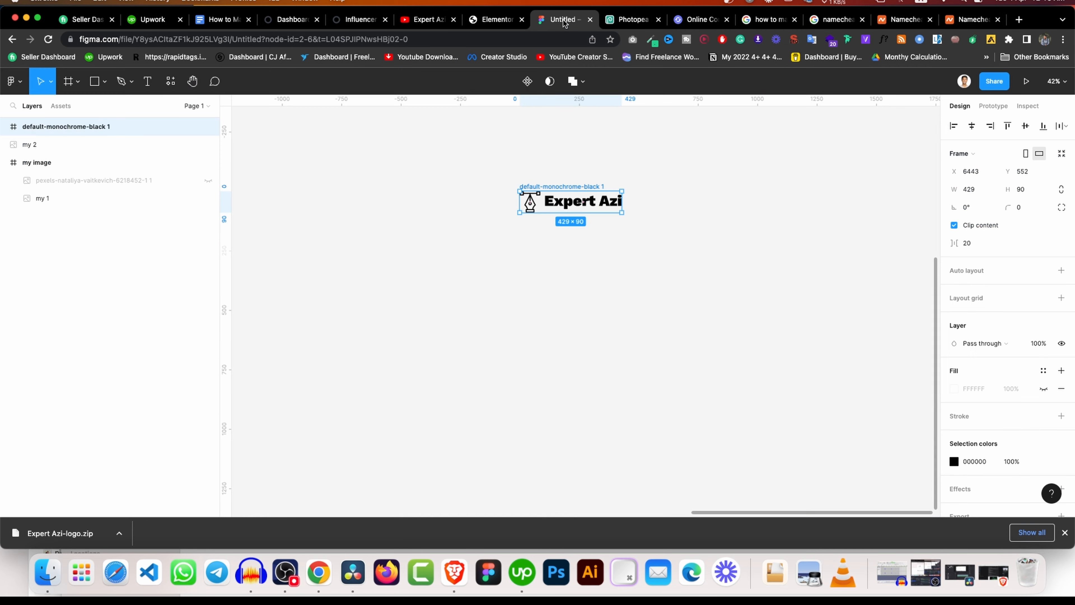
# Rename the Expert Azi logo frame in Figma to 'logo'.
pyautogui.click(651, 168)
pyautogui.click(574, 185)
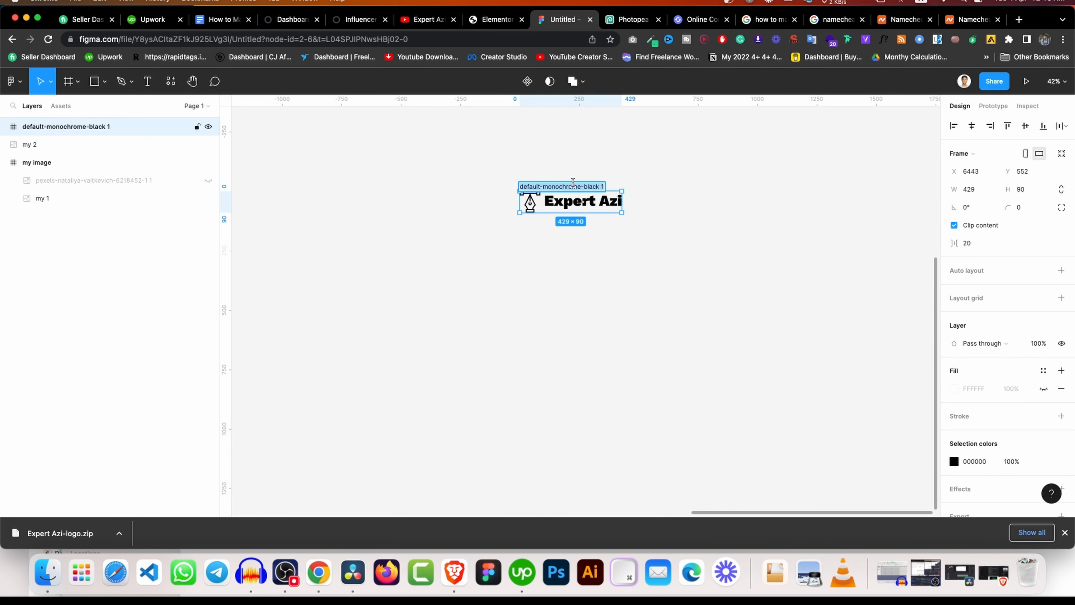
pyautogui.write('logo')
pyautogui.click(606, 136)
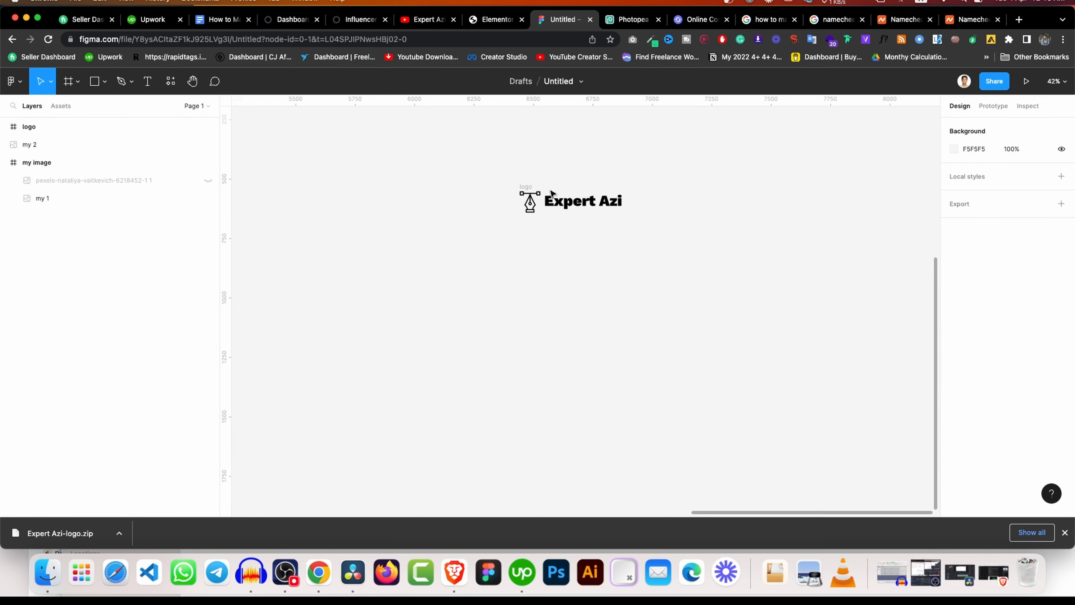
# Export the logo frame as a 1x PNG, saved as logo (1).png.
pyautogui.click(526, 187)
pyautogui.scroll(-3, 1045, 481)
pyautogui.click(1061, 475)
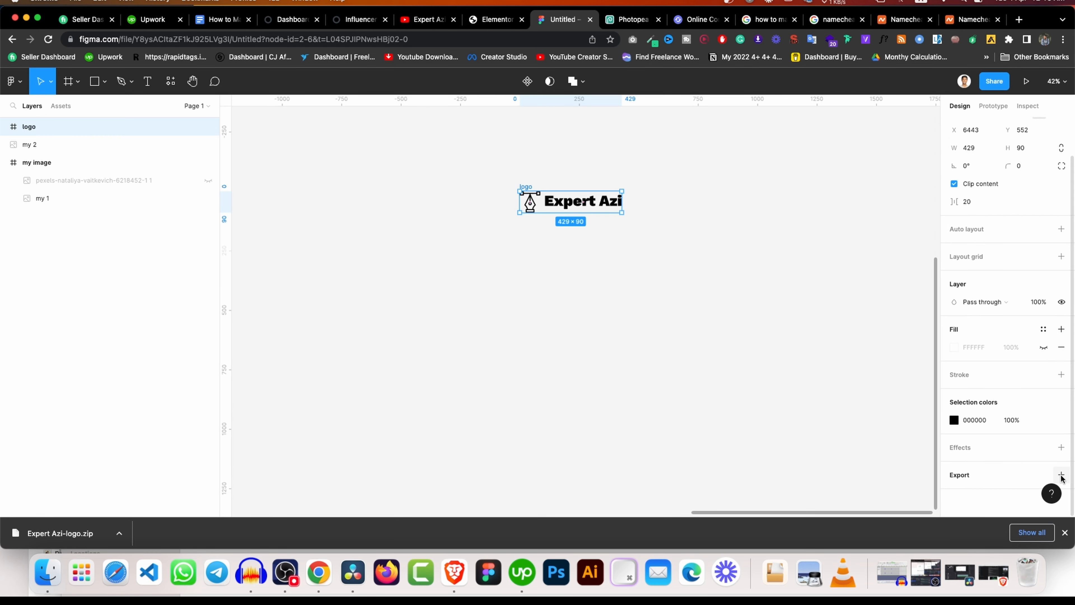
pyautogui.scroll(-2, 1033, 455)
pyautogui.click(1034, 453)
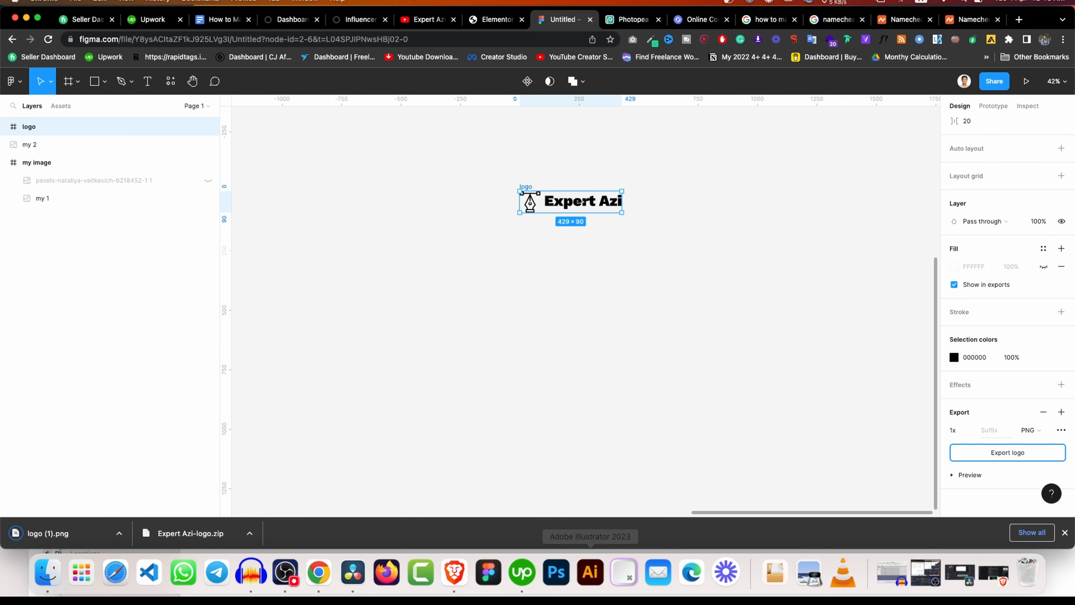
pyautogui.click(369, 26)
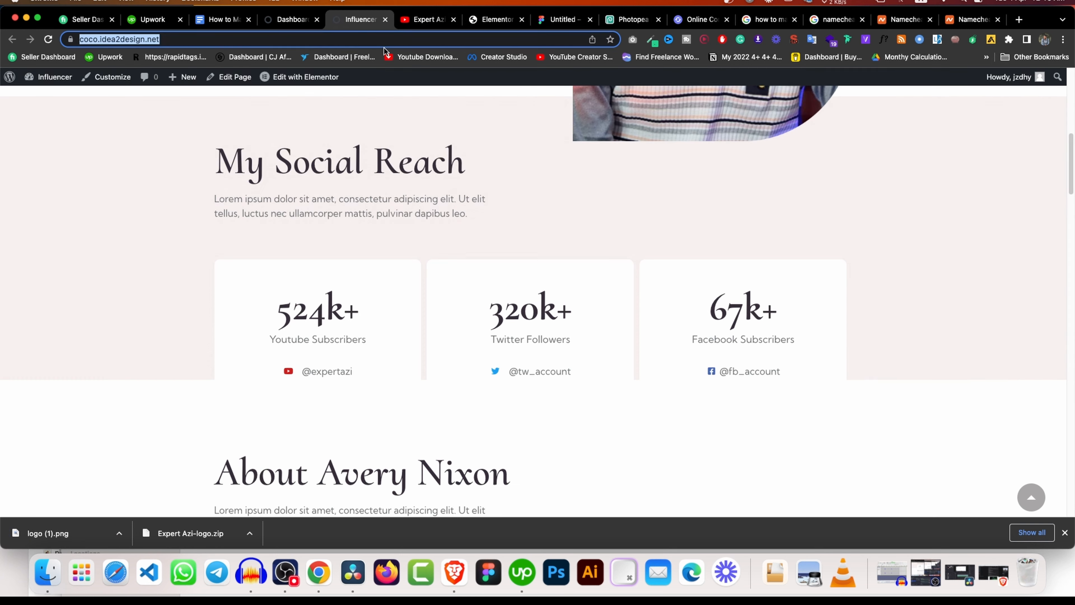
# Upload logo (1).png from the downloads into the Elementor Insert Media library.
pyautogui.click(496, 19)
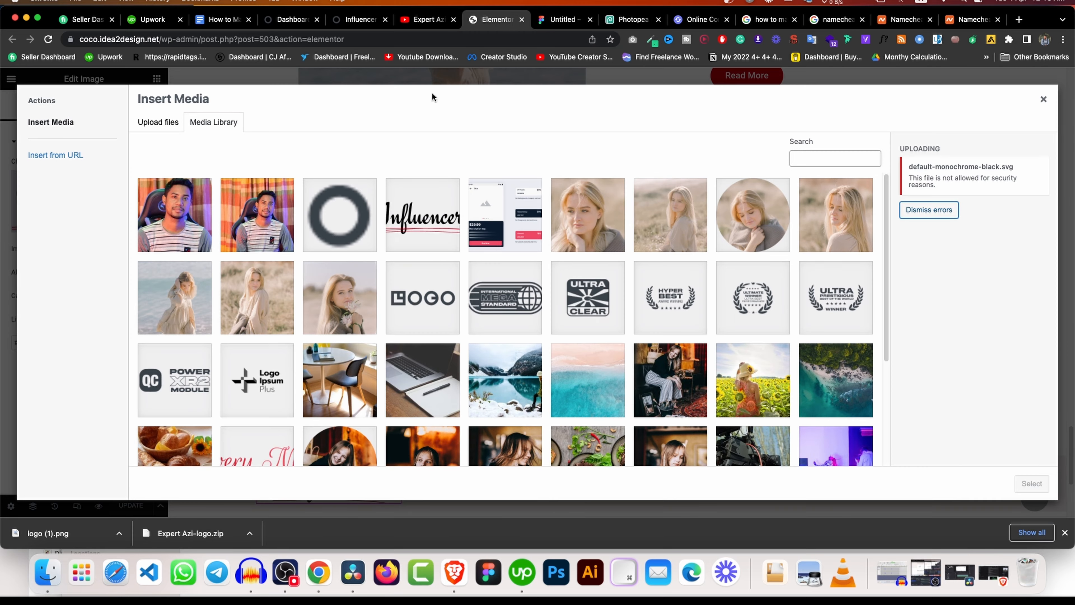
pyautogui.moveTo(56, 533); pyautogui.dragTo(524, 261)
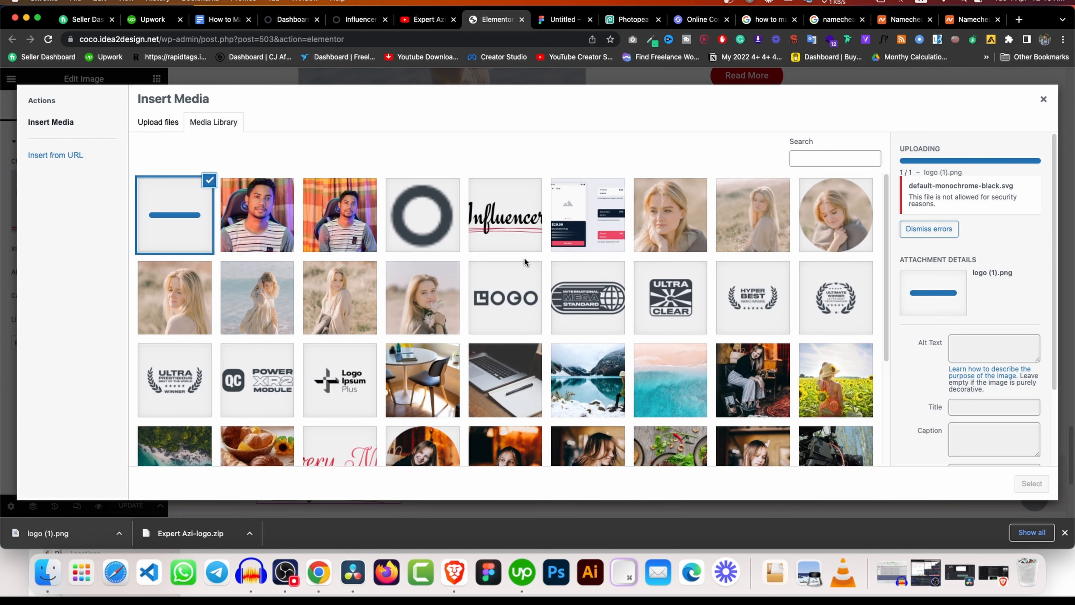
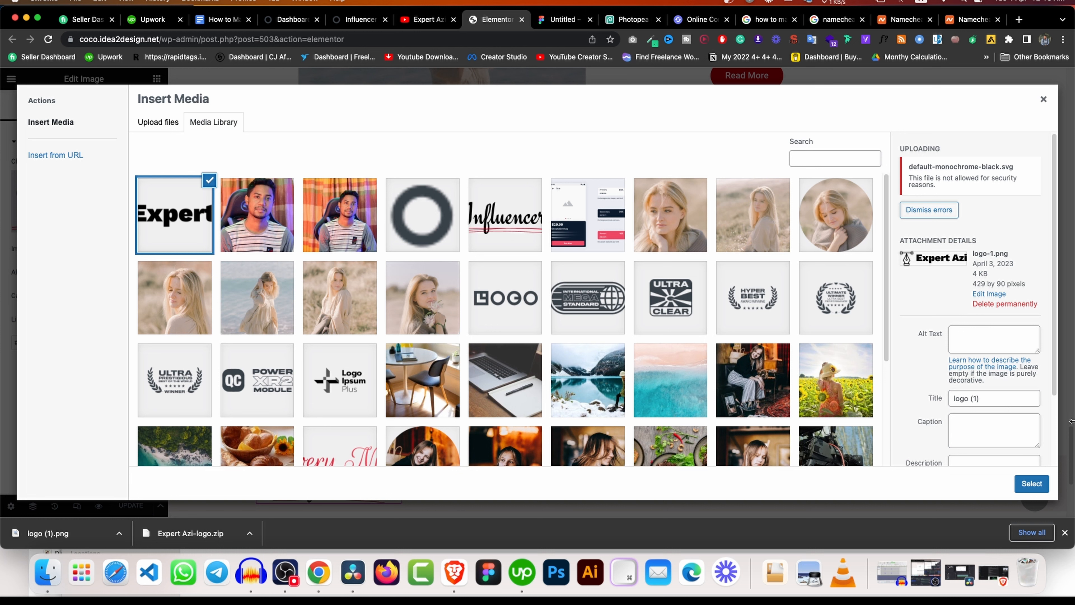
# Place the Expert Azi logo in the footer image widget, save the page, and view the live site.
pyautogui.click(1031, 483)
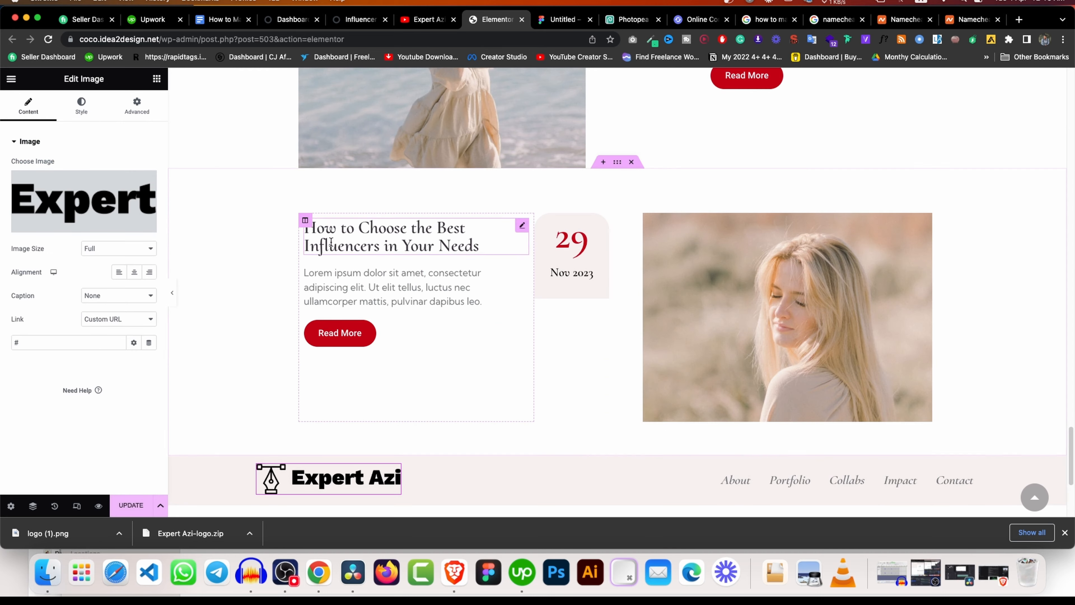
pyautogui.scroll(5, 453, 405)
pyautogui.scroll(15, 487, 221)
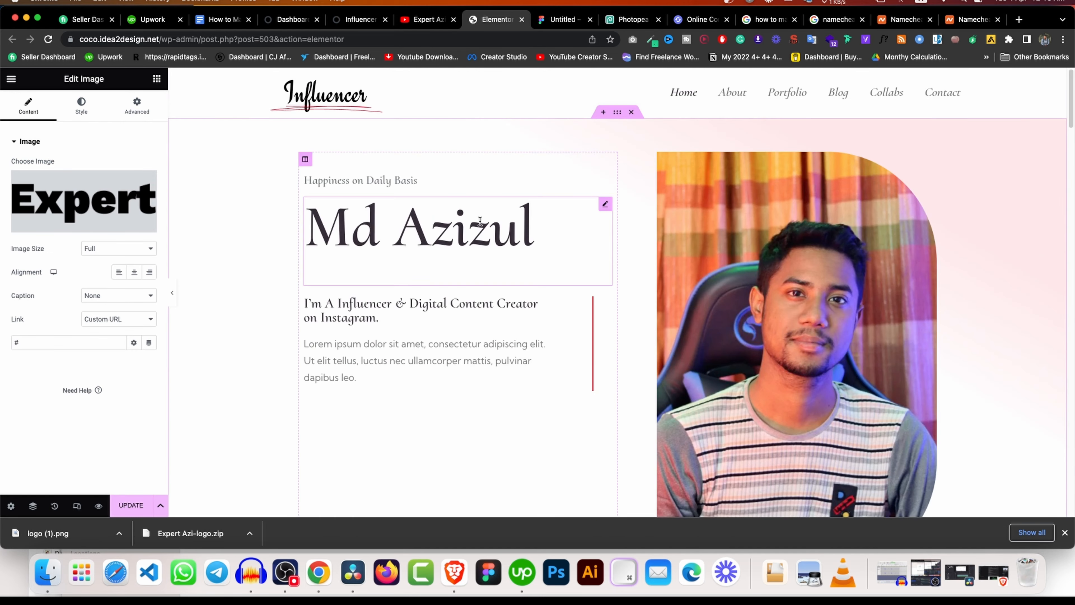
pyautogui.click(132, 505)
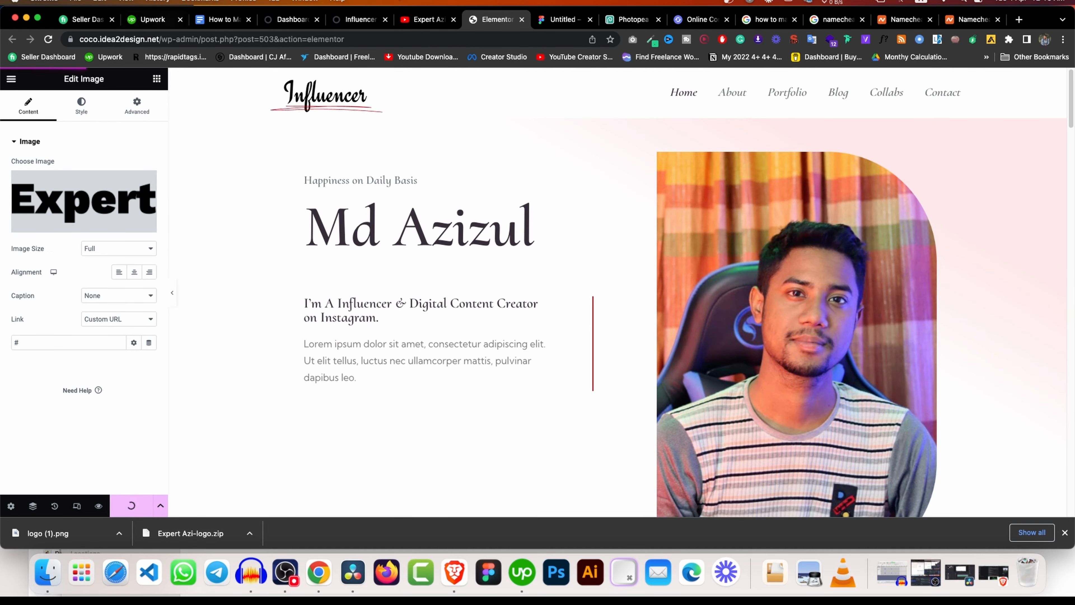
pyautogui.click(360, 19)
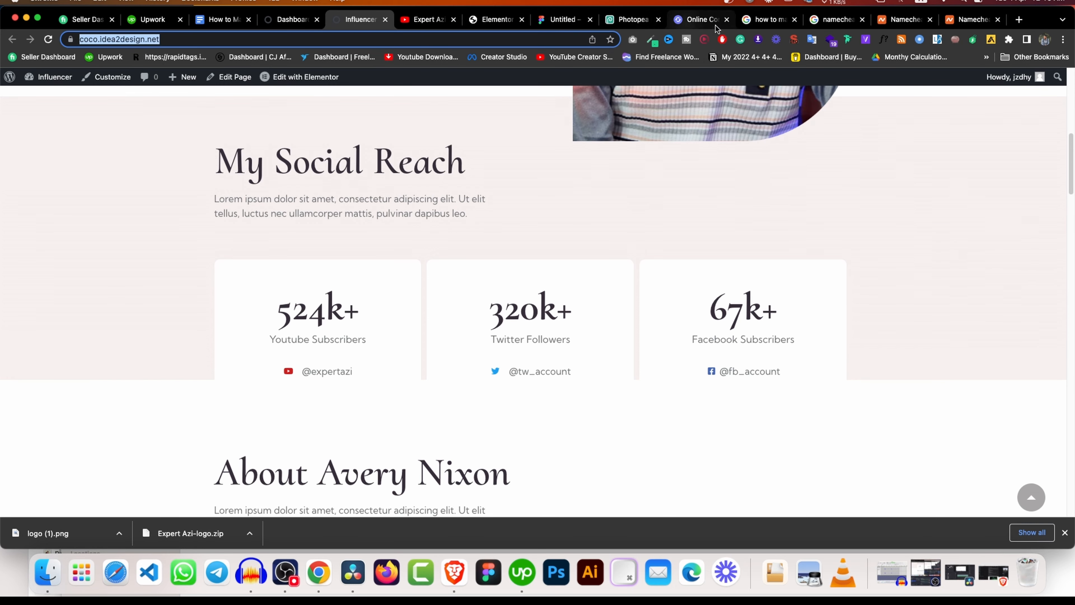
# Resize the Figma logo frame to 300 px wide, giving 300 × 62.94.
pyautogui.click(559, 19)
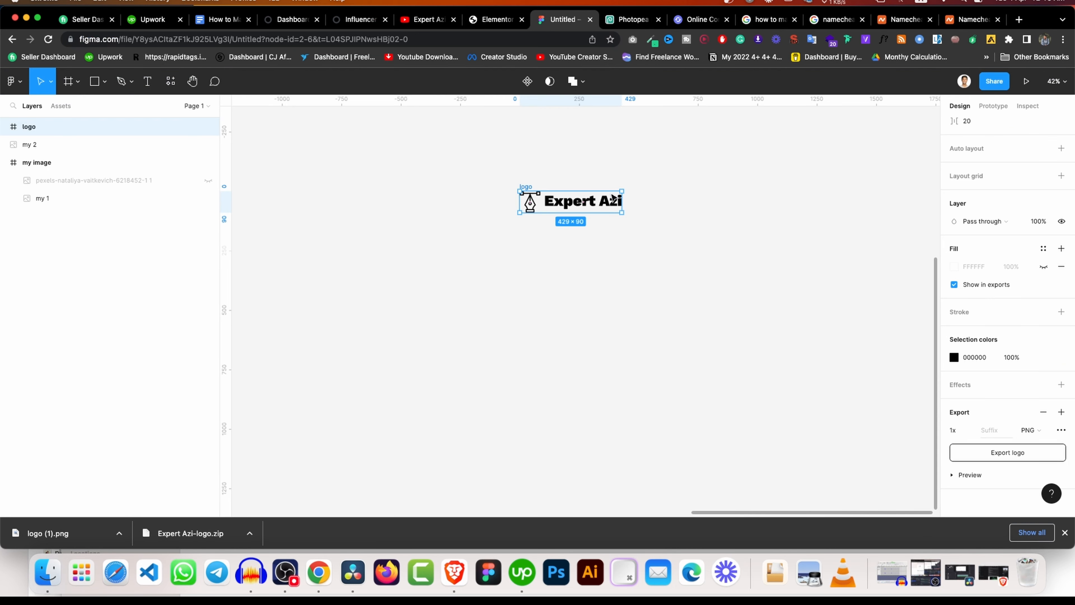
pyautogui.click(602, 174)
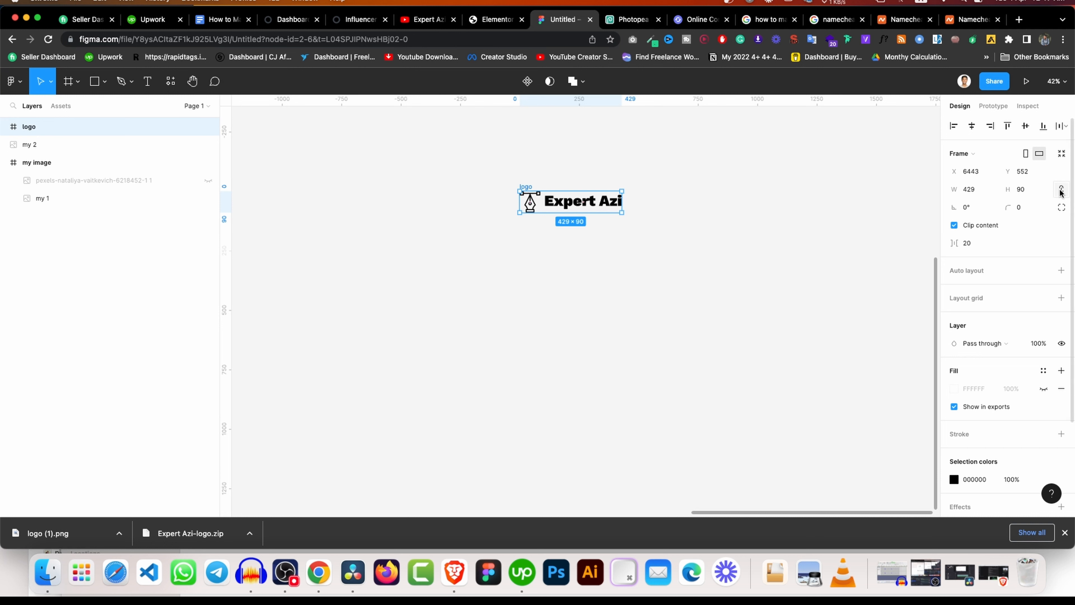
pyautogui.click(991, 192)
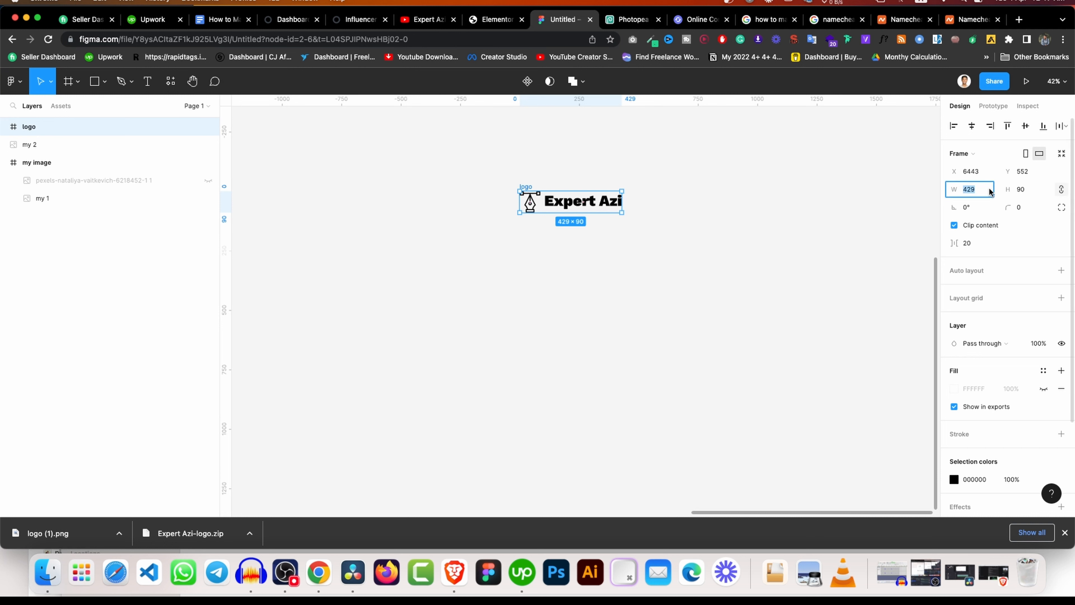
pyautogui.press('Return')
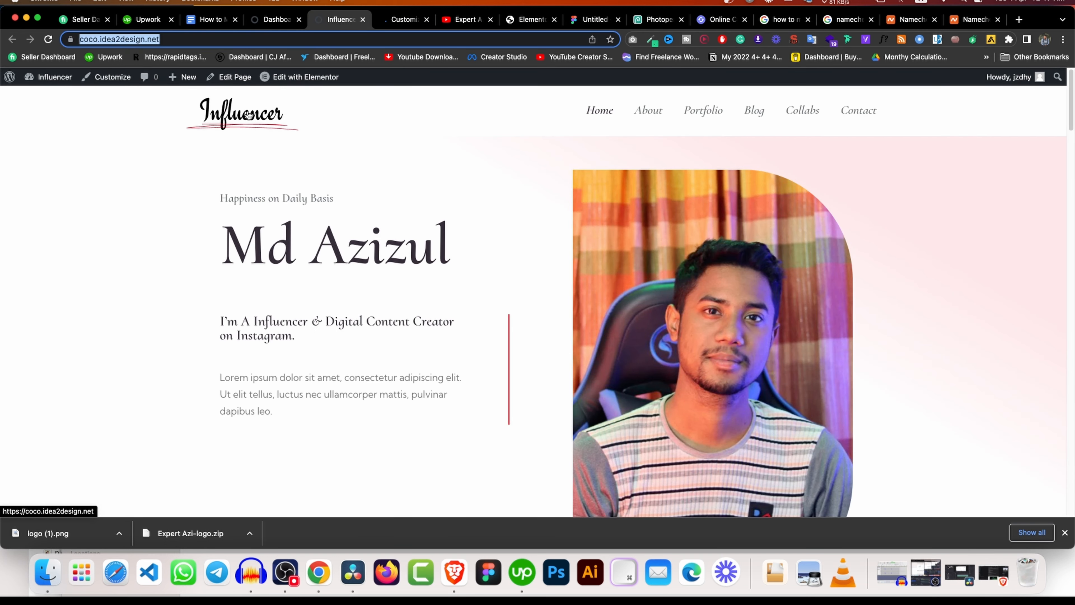
# Open the Customizer's Header site logo settings.
pyautogui.click(389, 21)
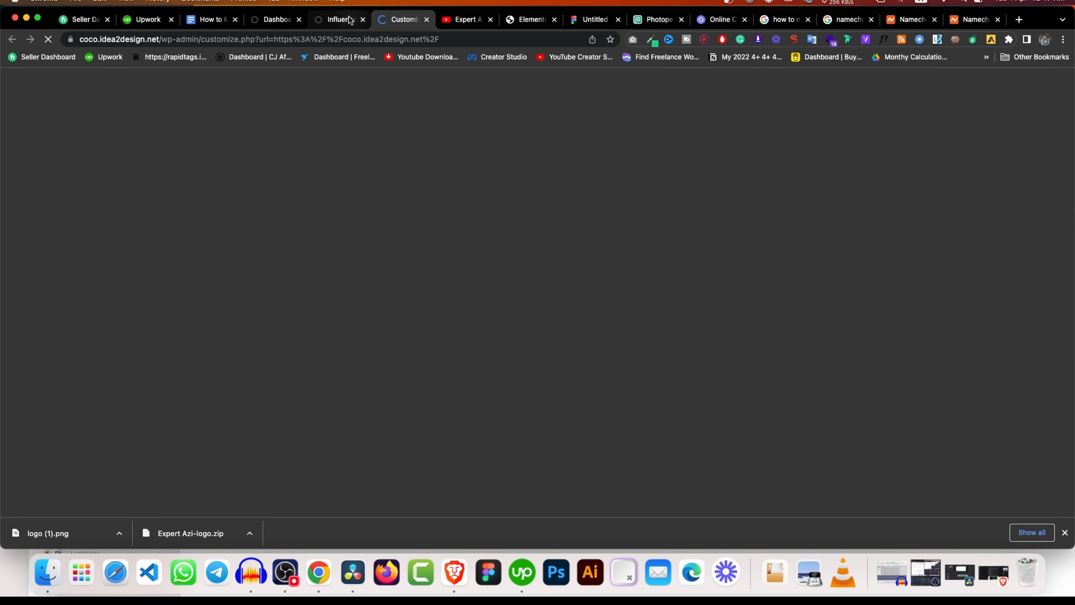
pyautogui.click(341, 19)
pyautogui.click(389, 19)
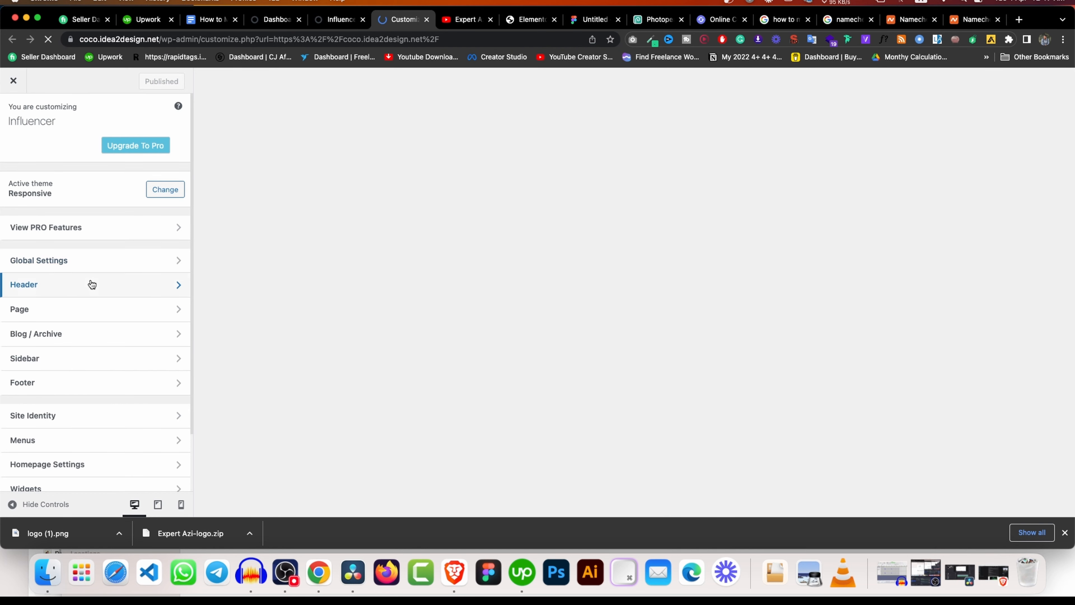
pyautogui.click(92, 285)
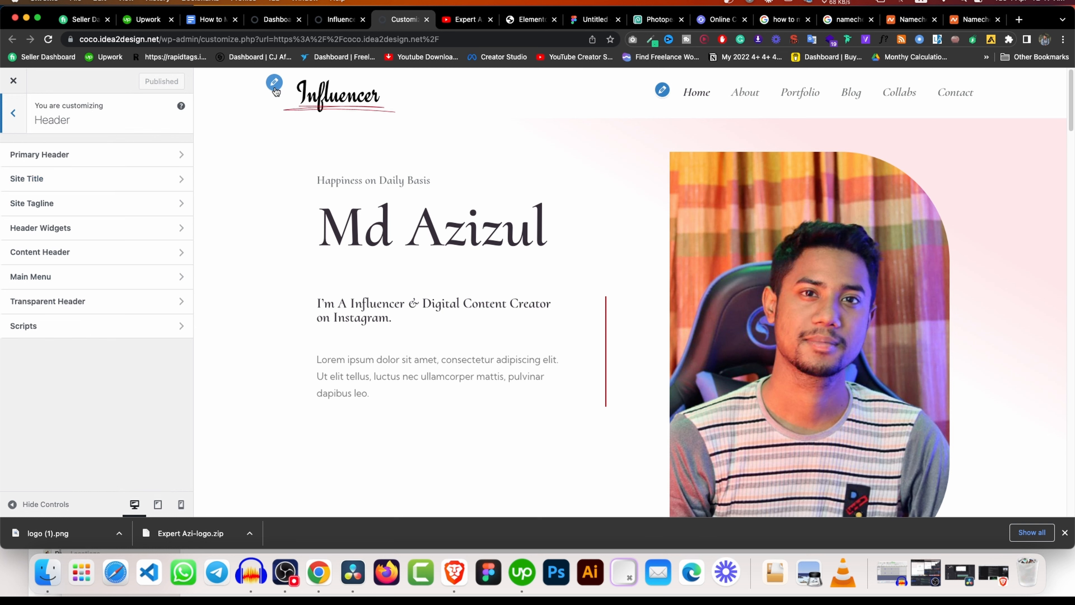
pyautogui.click(275, 83)
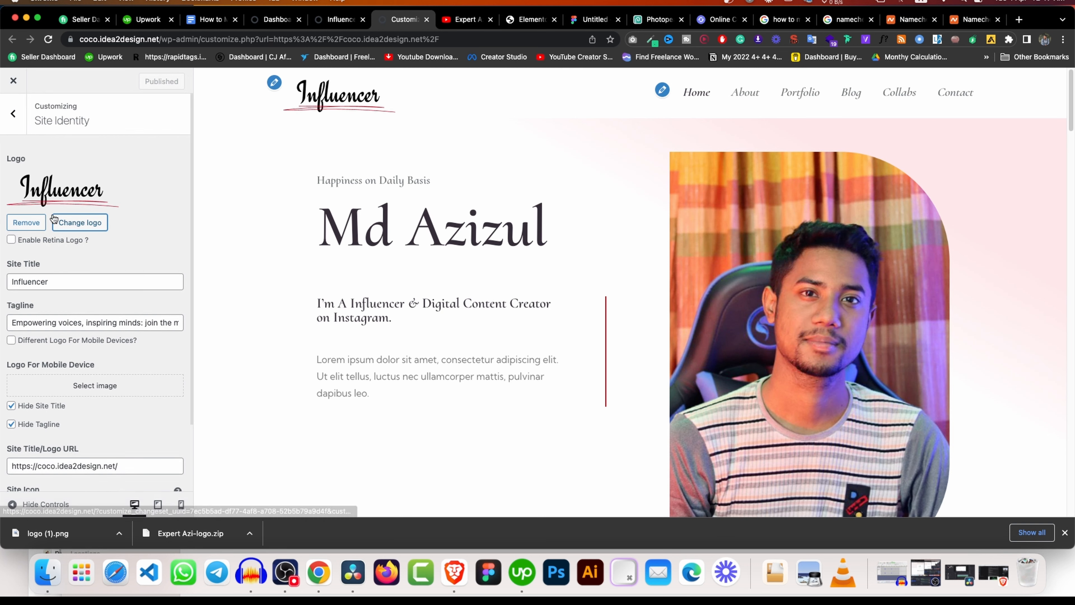
# Replace the Influencer site logo with the cropped Expert Azi image.
pyautogui.click(44, 222)
pyautogui.click(77, 176)
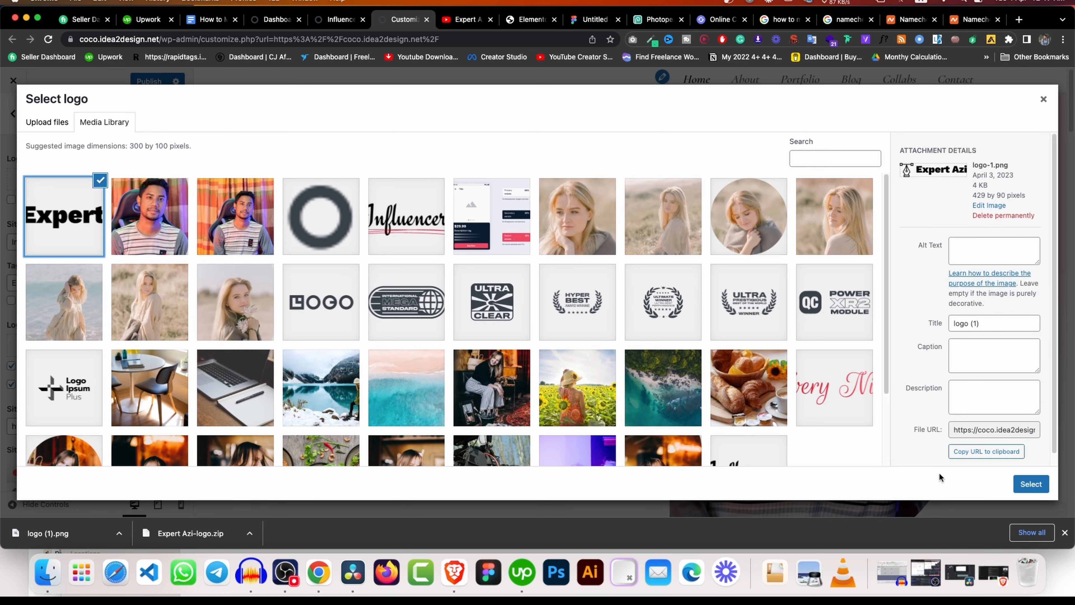
pyautogui.click(1031, 484)
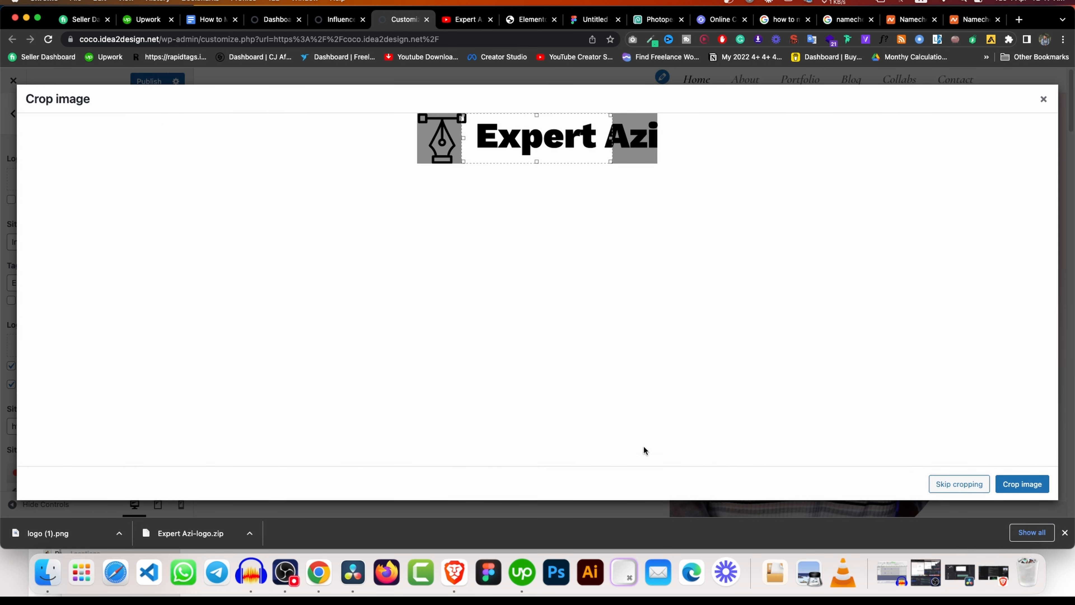
pyautogui.click(975, 482)
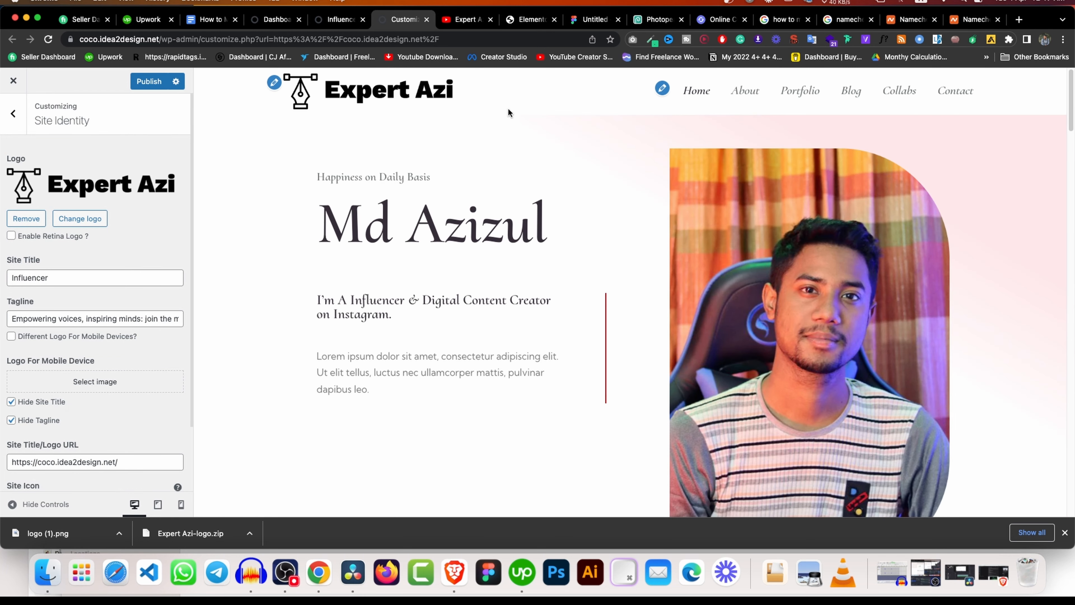
pyautogui.scroll(-2, 68, 345)
pyautogui.scroll(-2, 69, 344)
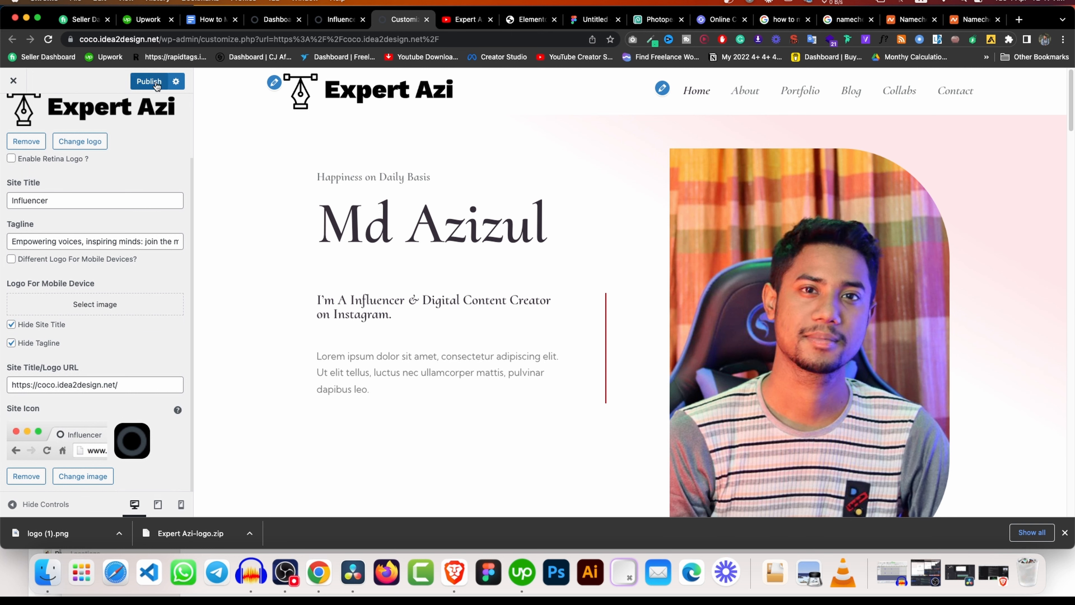
# Reload the live site to check the new header logo.
pyautogui.click(338, 21)
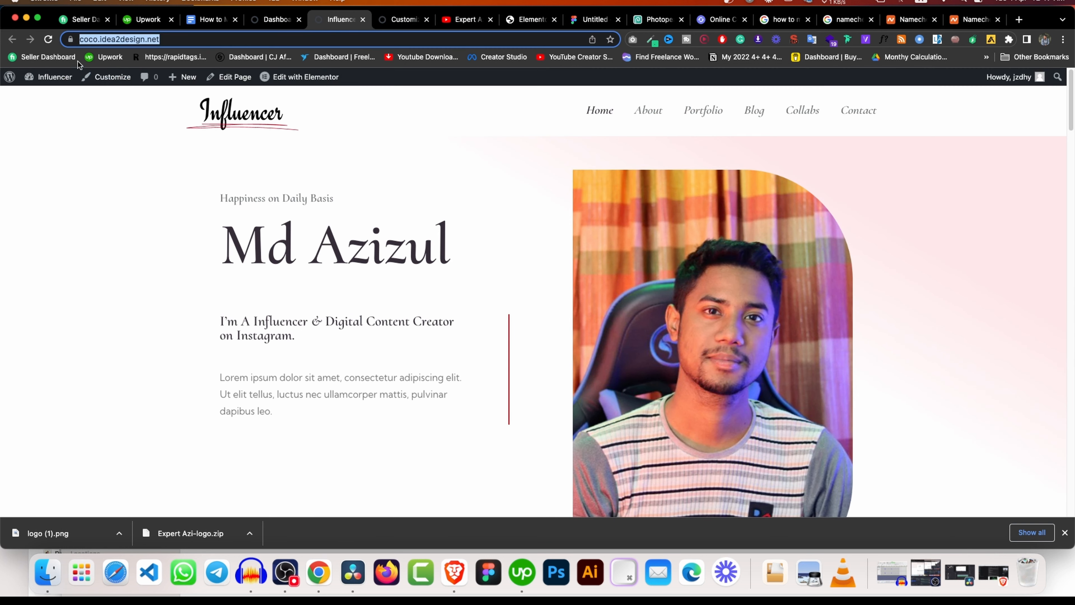
pyautogui.click(48, 39)
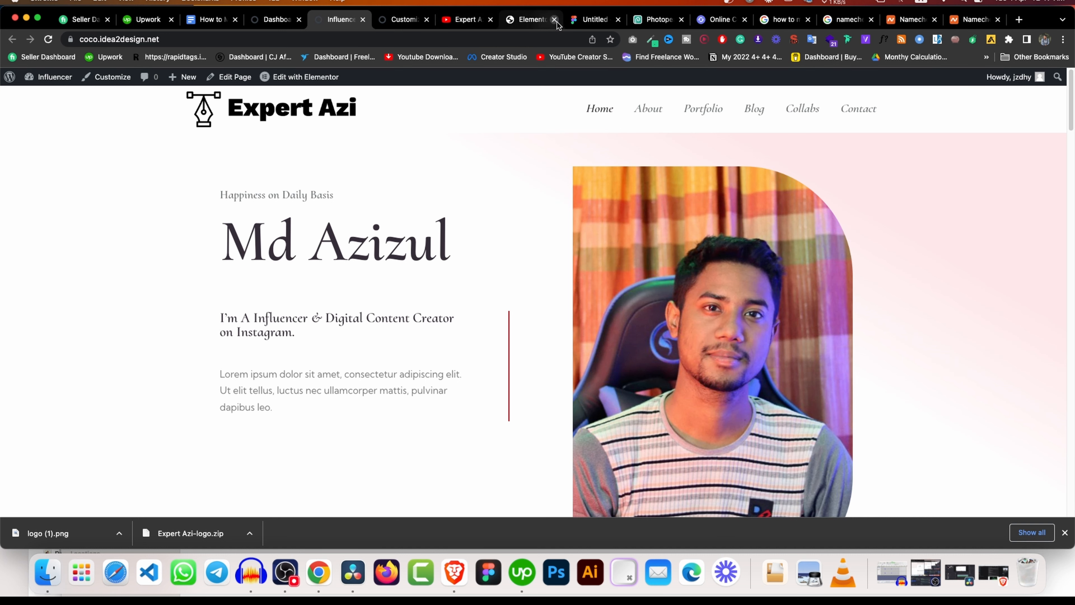
pyautogui.click(532, 20)
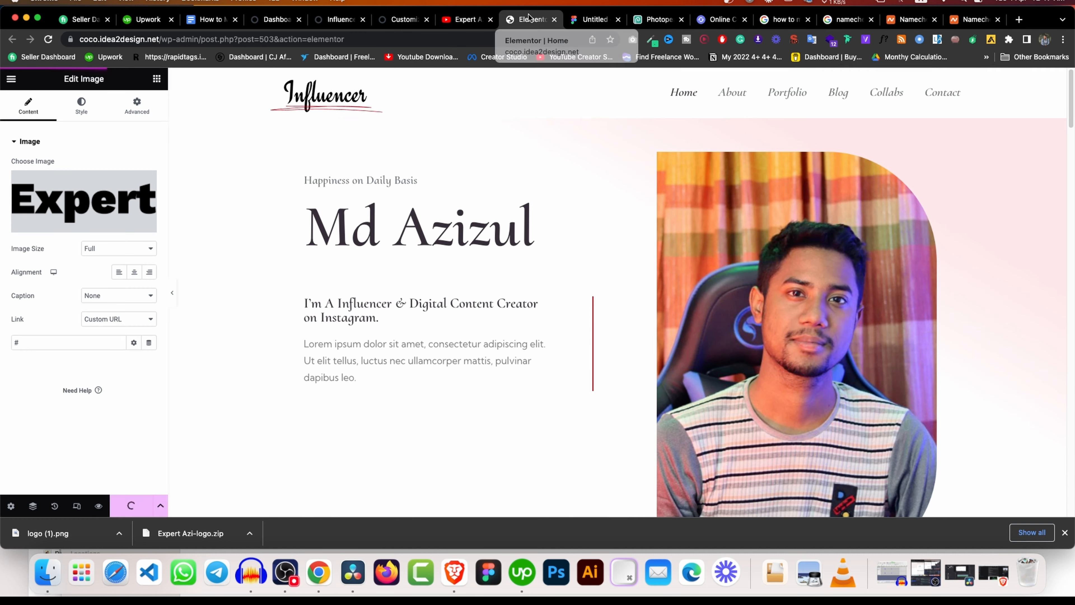
# Set the Figma logo frame width to 250 px, giving 250 × 52.45.
pyautogui.click(599, 20)
pyautogui.click(986, 194)
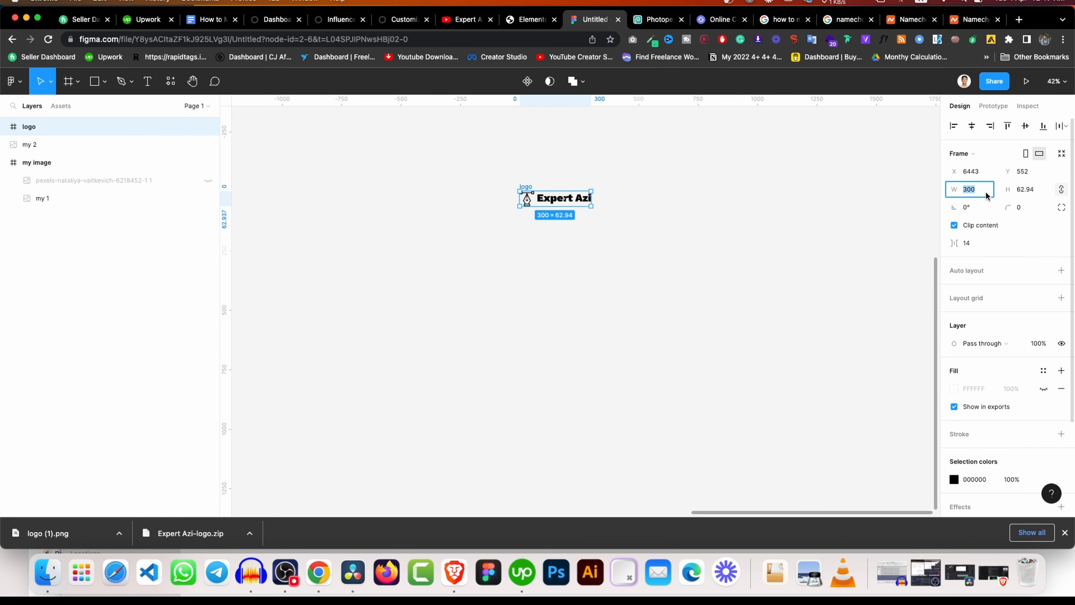
pyautogui.write('250')
pyautogui.press('Return')
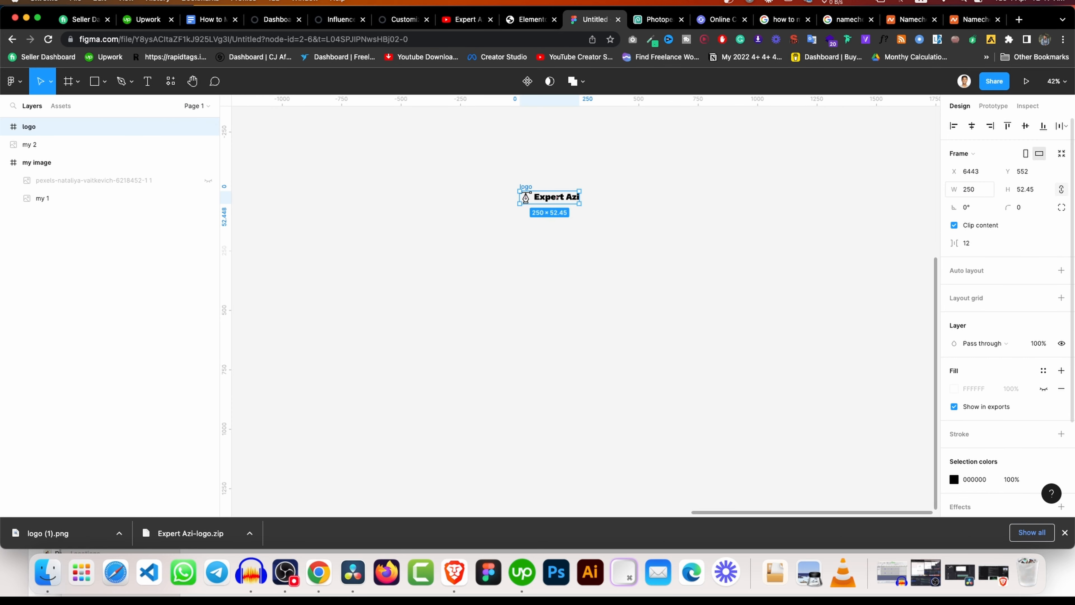
# Export the resized logo frame as logo (2).png.
pyautogui.scroll(-3, 1064, 381)
pyautogui.click(1050, 452)
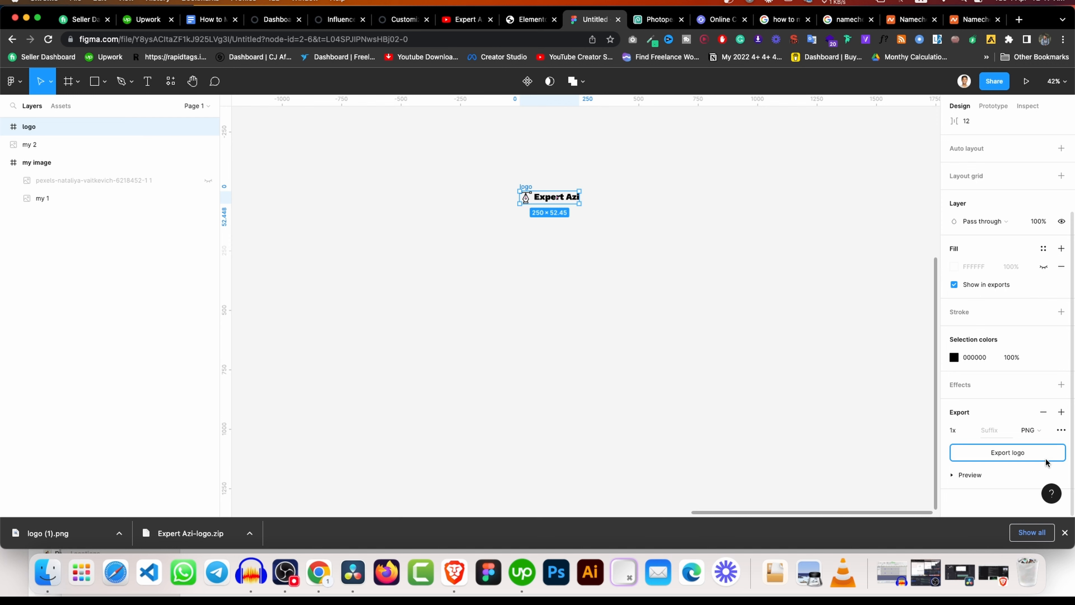
pyautogui.click(398, 20)
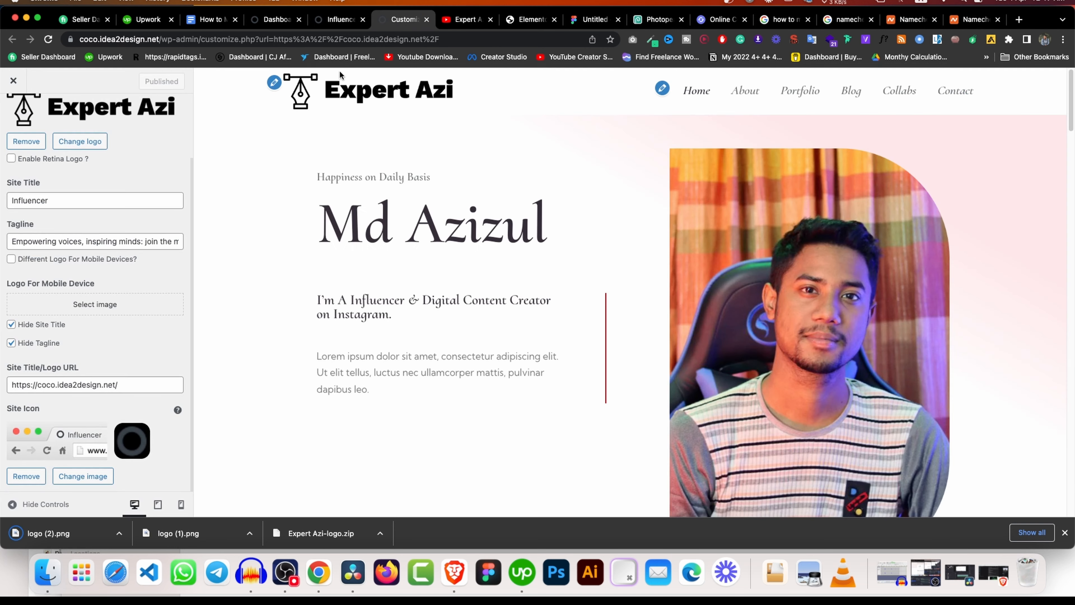
# Upload logo (2).png, set it as the cropped site logo, and publish.
pyautogui.click(29, 141)
pyautogui.click(82, 136)
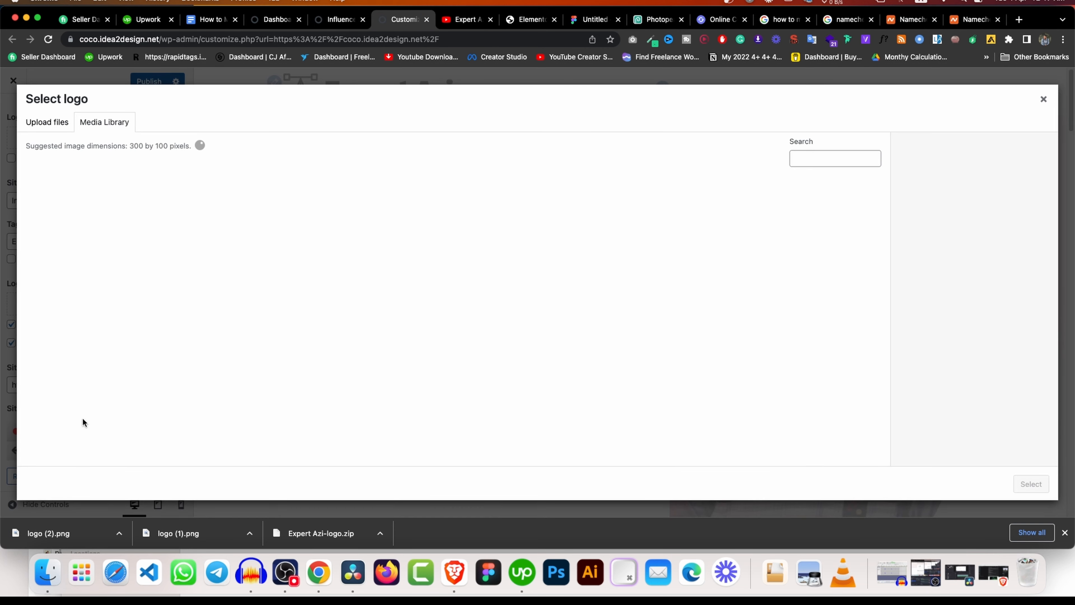
pyautogui.moveTo(43, 533); pyautogui.dragTo(438, 214)
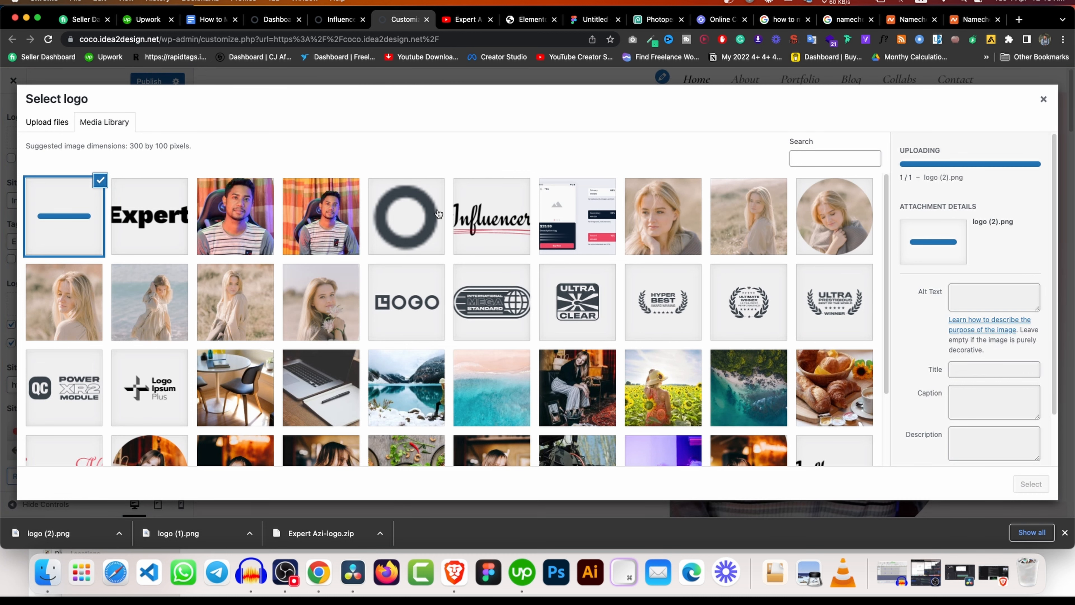
pyautogui.click(1032, 492)
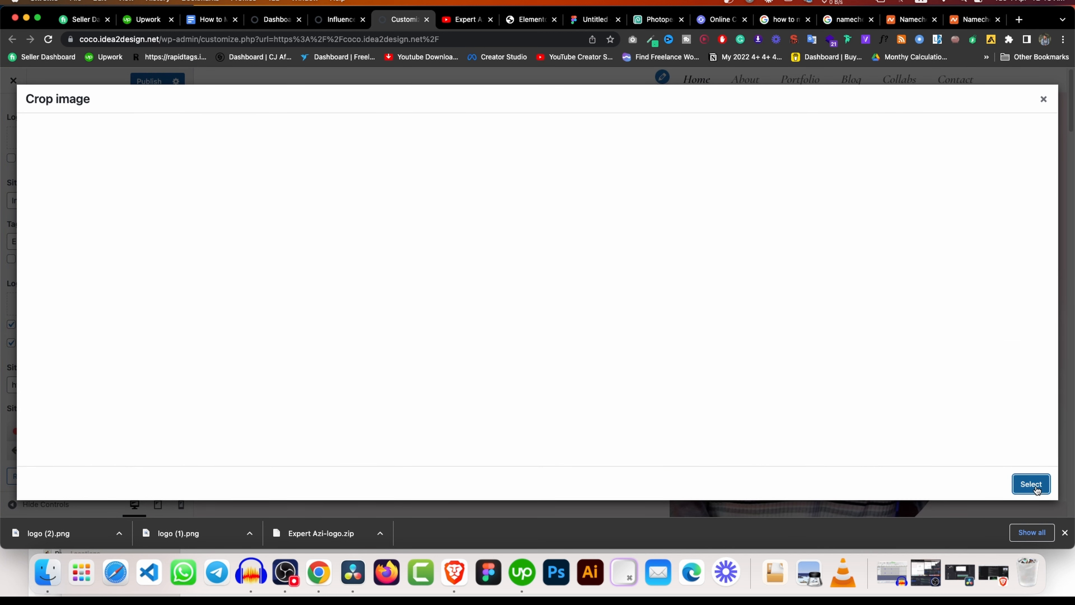
pyautogui.click(960, 484)
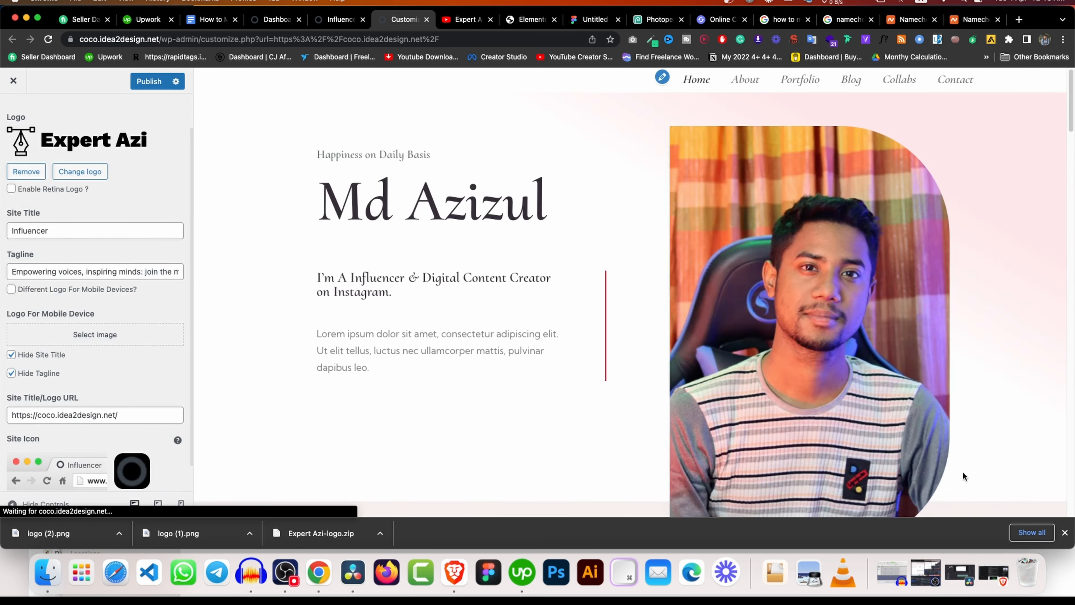
pyautogui.click(146, 81)
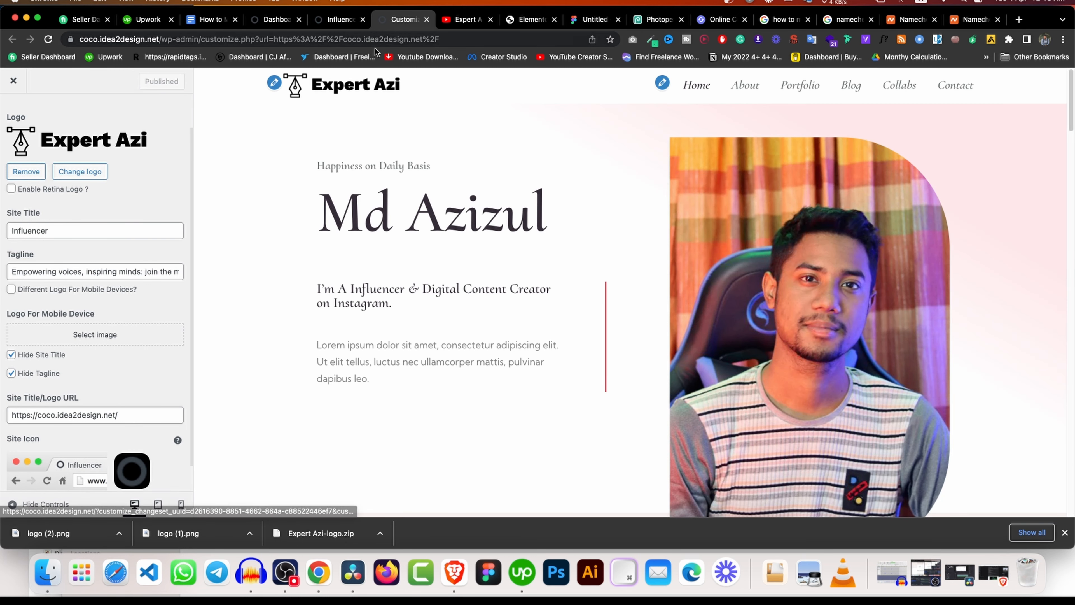
# Reload the live Influencer site to show the smaller Expert Azi header logo.
pyautogui.click(339, 19)
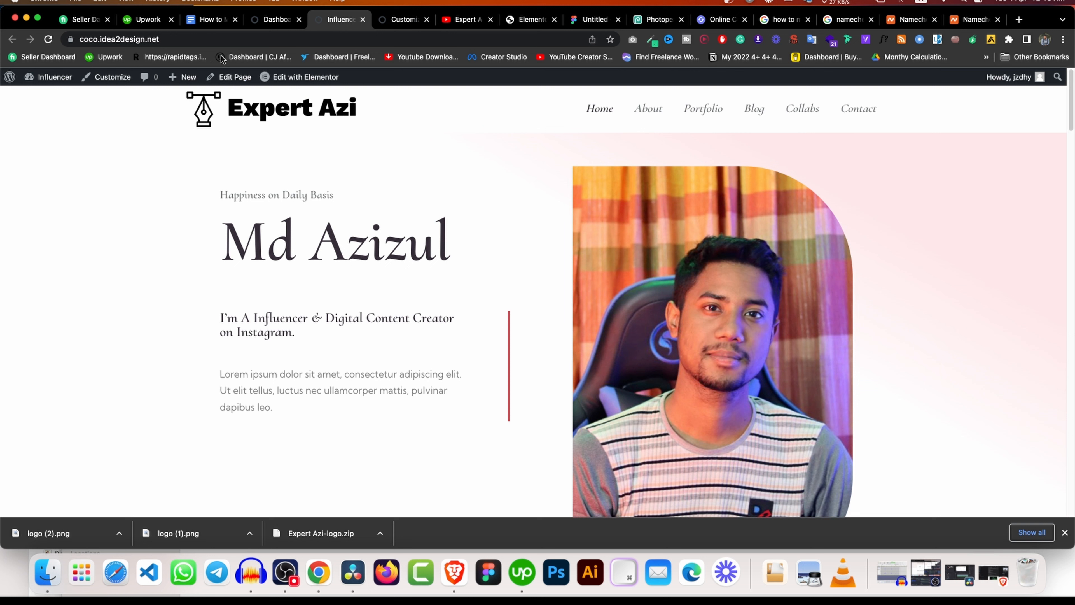
pyautogui.click(47, 41)
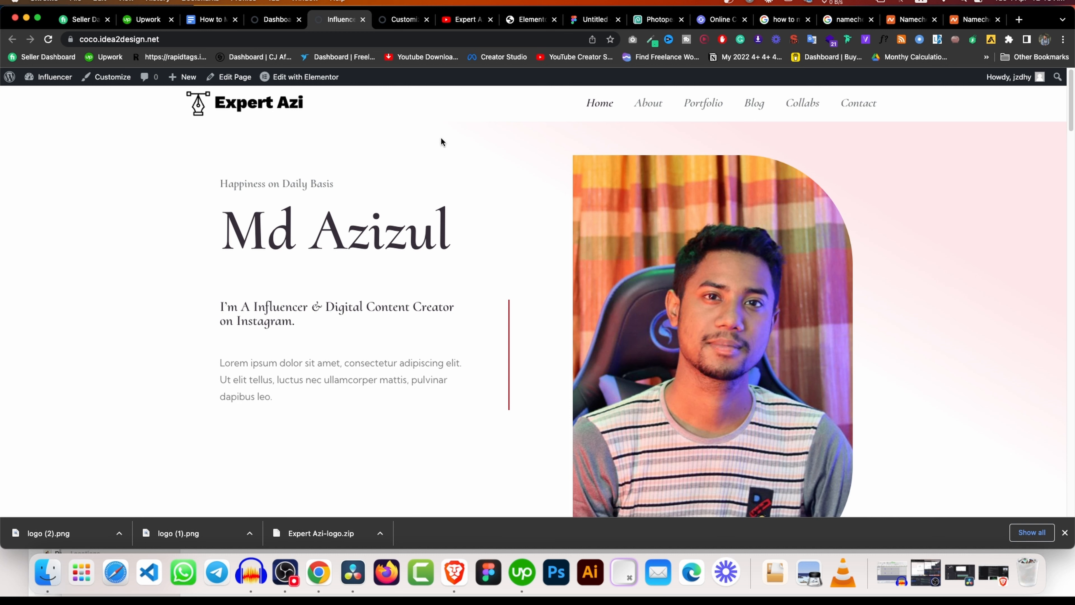
pyautogui.scroll(-10, 598, 233)
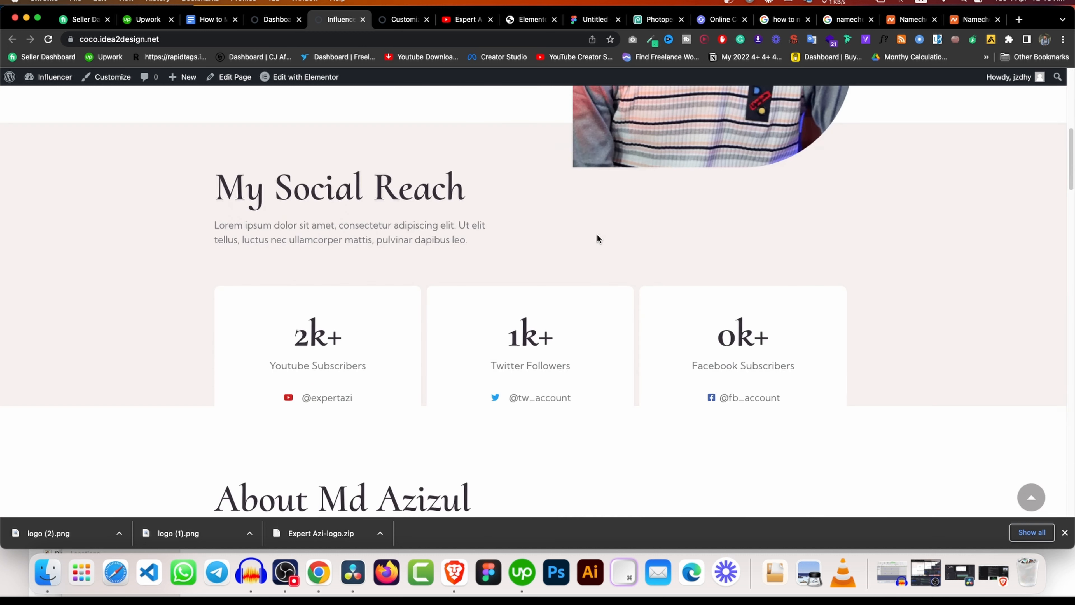
pyautogui.scroll(10, 432, 253)
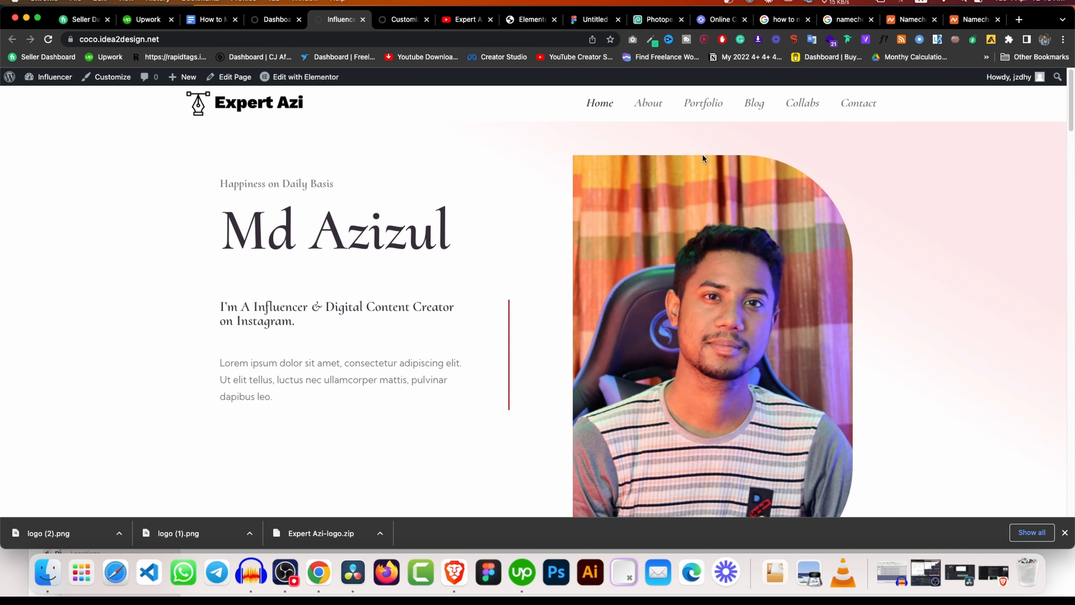
# Open the About page in a new tab, then its Elementor editor in another tab.
pyautogui.rightClick(663, 106)
pyautogui.click(666, 109)
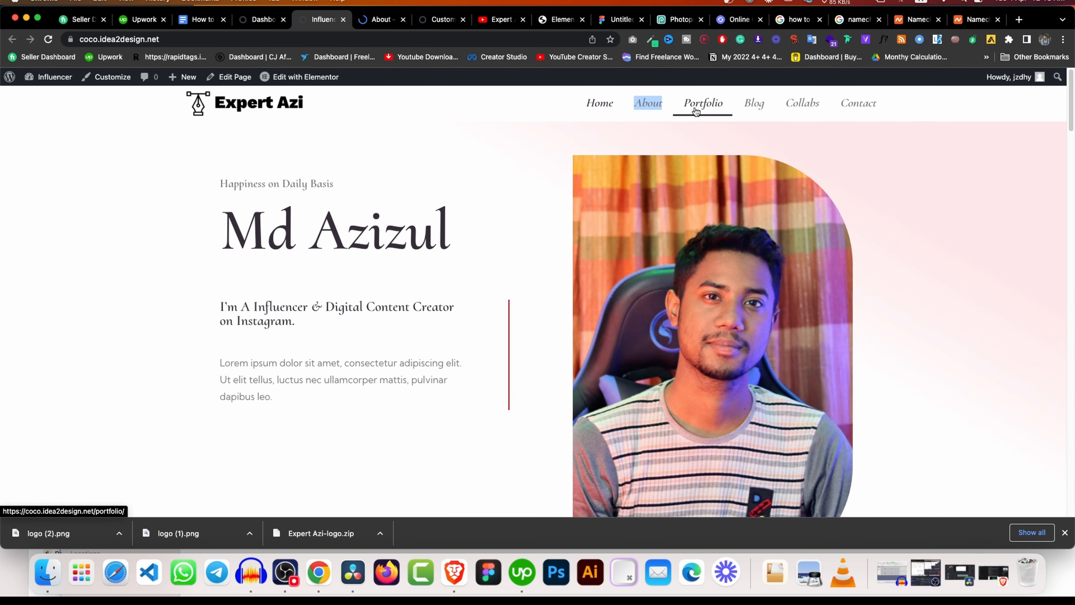
pyautogui.click(380, 19)
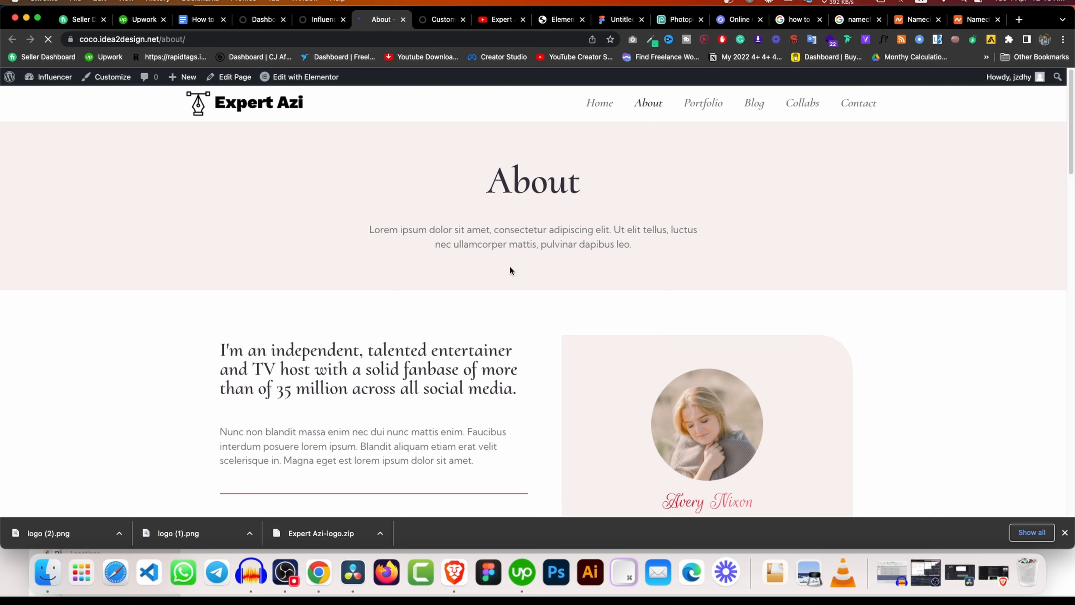
pyautogui.scroll(-10, 511, 271)
pyautogui.scroll(10, 524, 271)
pyautogui.rightClick(307, 77)
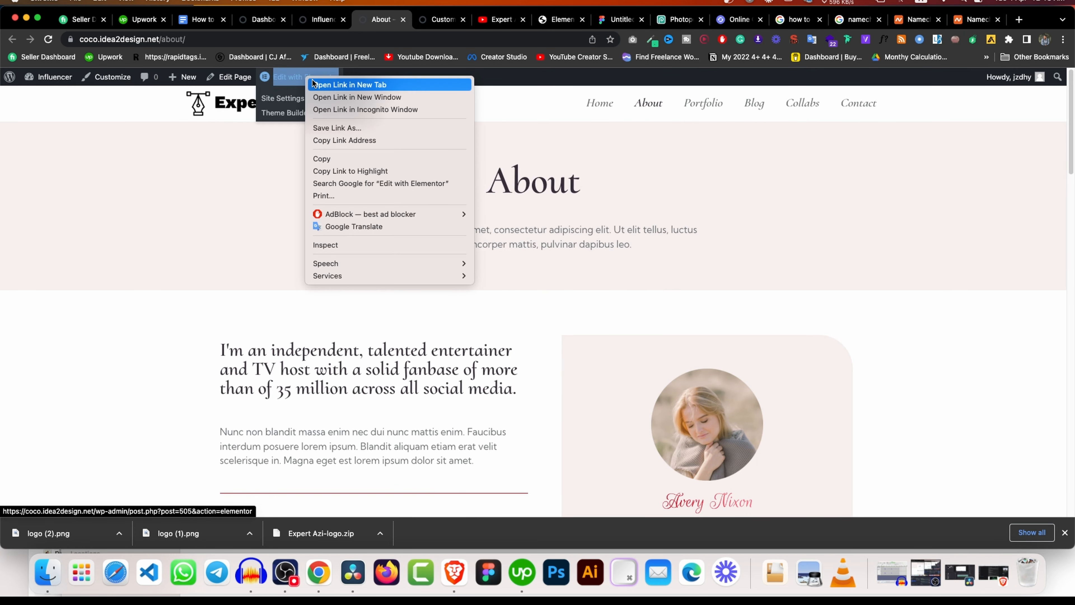
pyautogui.click(313, 84)
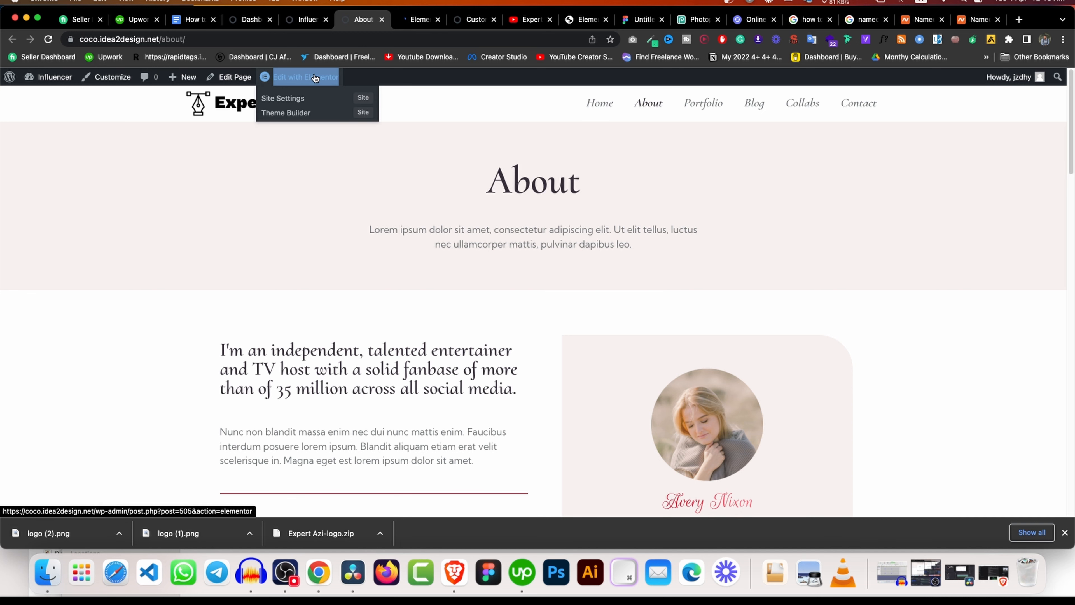
# Select the About intro heading and test-edit its text in Elementor.
pyautogui.click(416, 27)
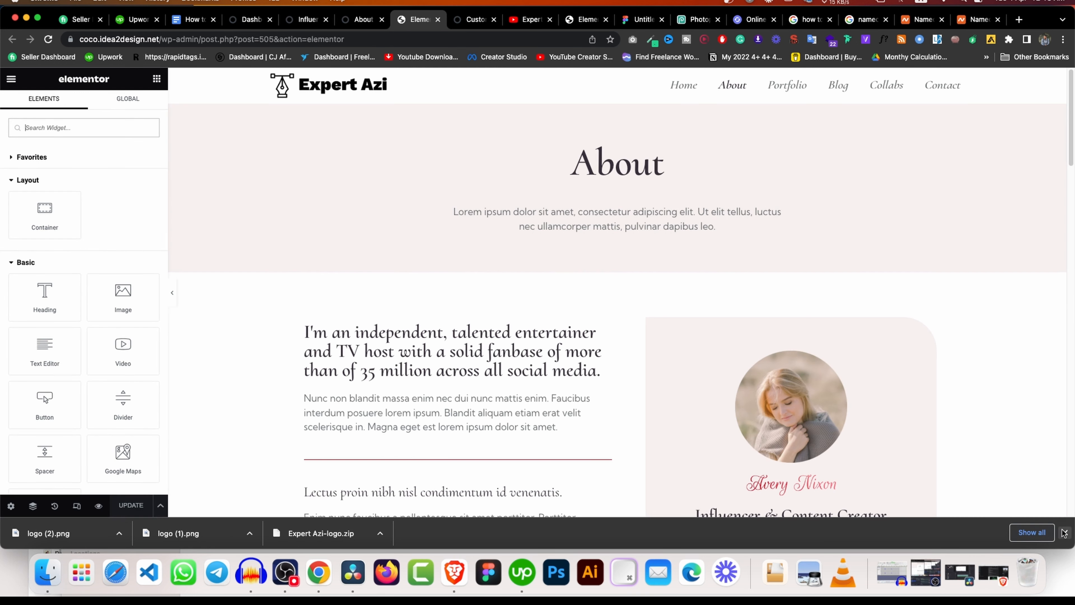
pyautogui.click(1064, 533)
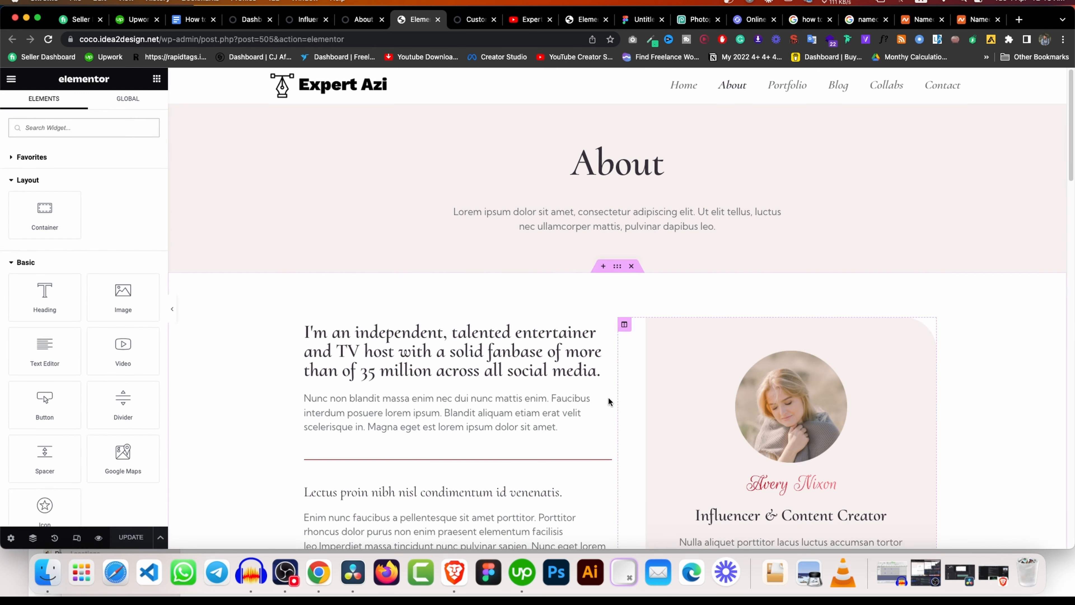
pyautogui.scroll(-5, 607, 401)
pyautogui.click(470, 180)
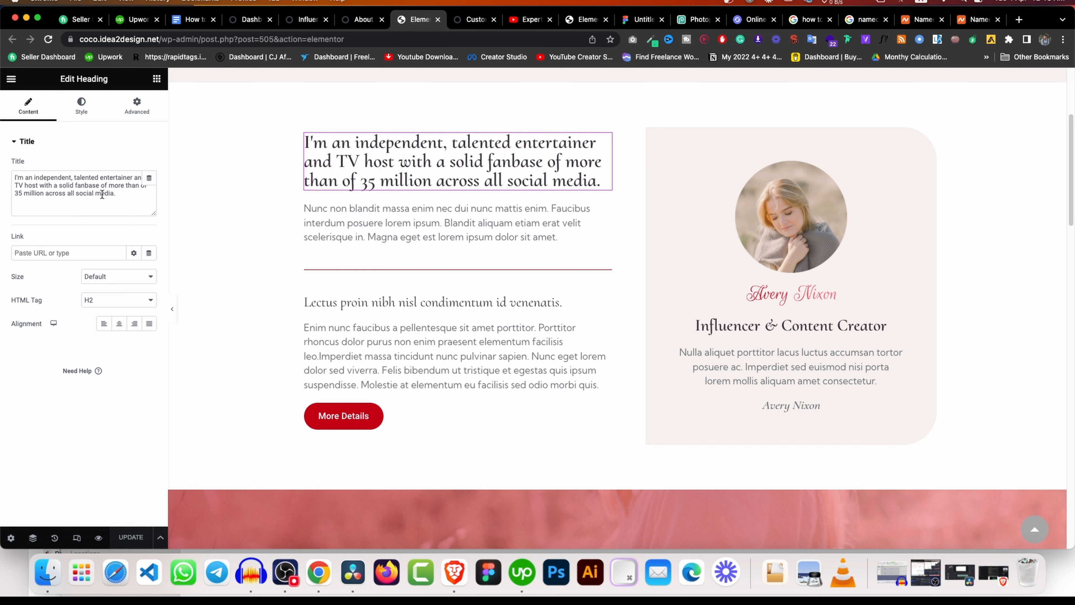
pyautogui.click(136, 193)
pyautogui.write('dfksfkg')
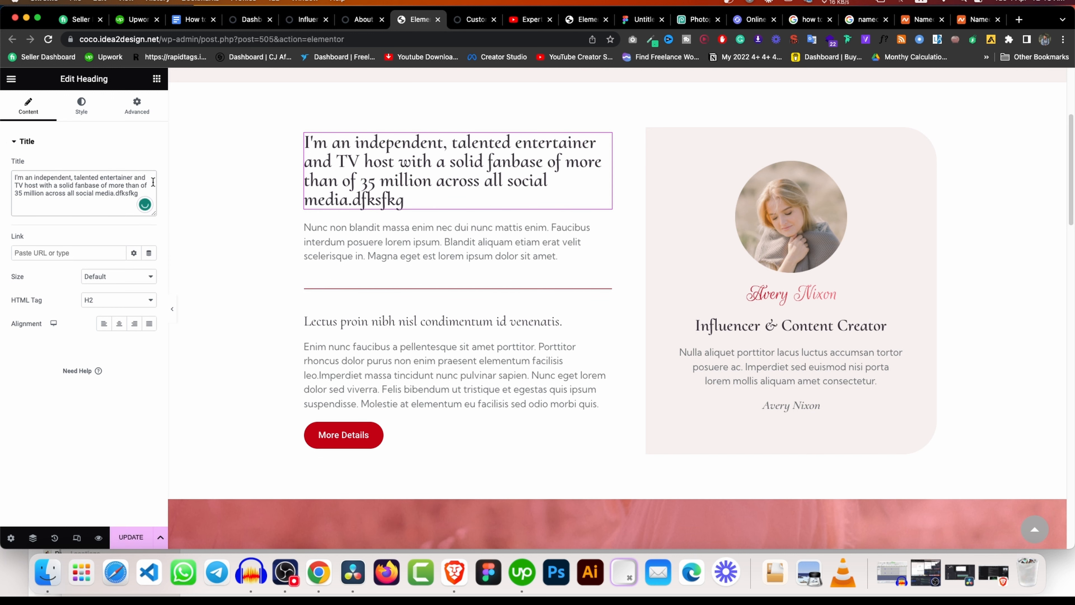
pyautogui.press('BackSpace')
pyautogui.press('BackSpace')
pyautogui.press('BackSpace')
pyautogui.press('BackSpace')
pyautogui.press('BackSpace')
pyautogui.press('BackSpace')
pyautogui.press('BackSpace')
pyautogui.press('BackSpace')
pyautogui.press('BackSpace')
pyautogui.press('BackSpace')
pyautogui.press('BackSpace')
pyautogui.press('BackSpace')
pyautogui.press('BackSpace')
pyautogui.press('BackSpace')
pyautogui.press('BackSpace')
pyautogui.press('BackSpace')
pyautogui.press('BackSpace')
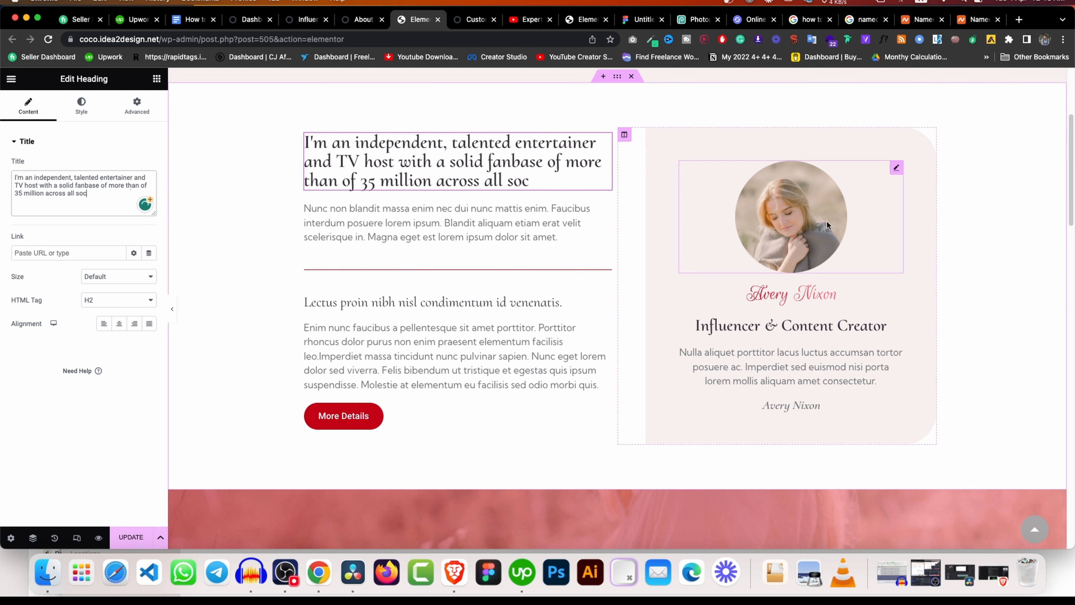
# Select the profile photo and More Details button while scrolling toward the footer.
pyautogui.click(829, 225)
pyautogui.scroll(-5, 633, 282)
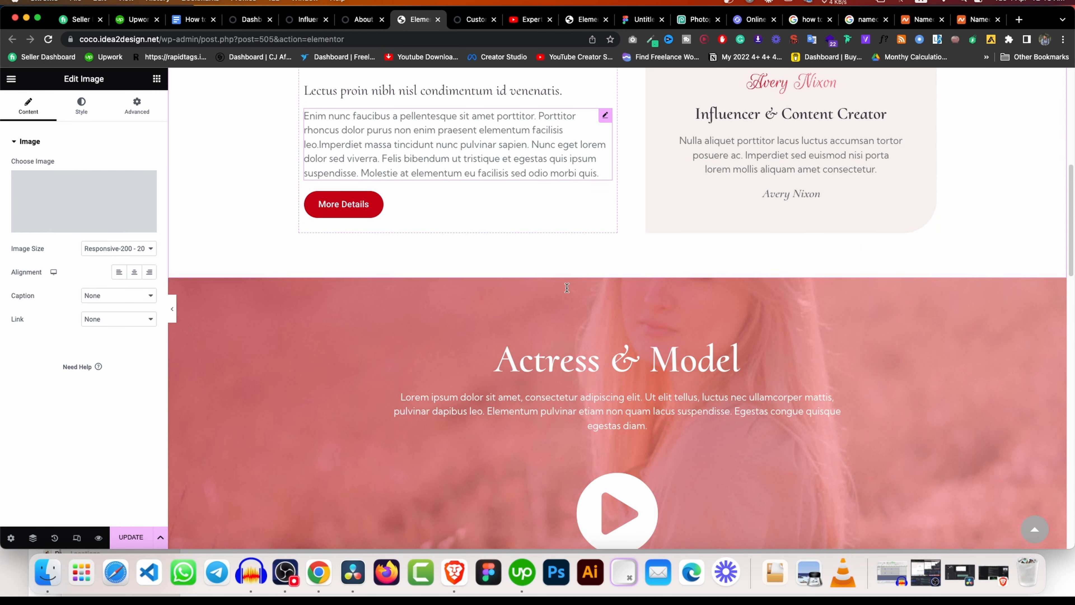
pyautogui.click(367, 204)
pyautogui.scroll(-5, 635, 206)
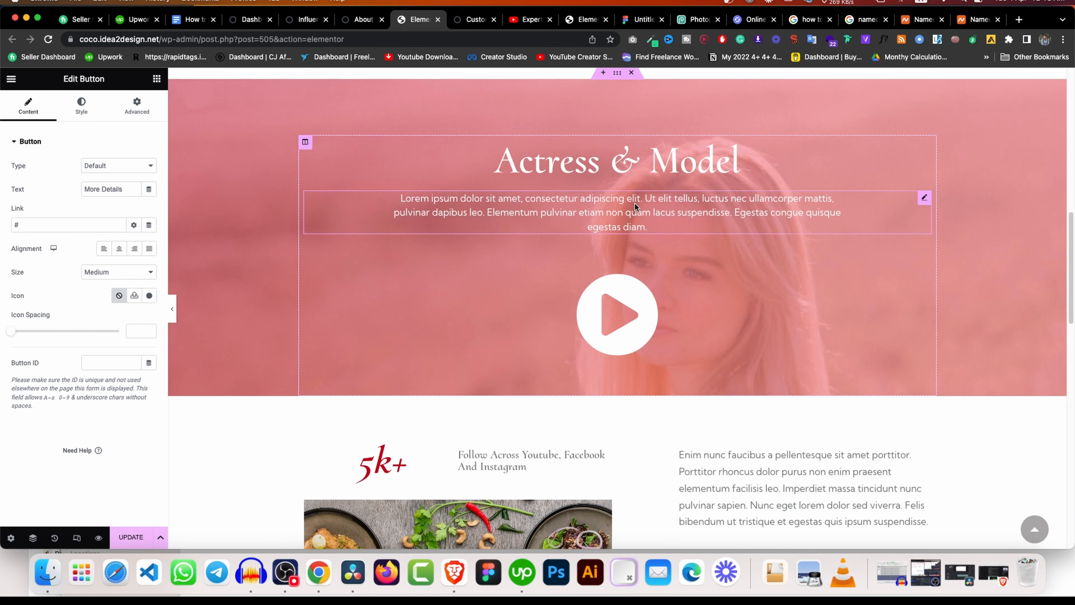
pyautogui.scroll(-10, 590, 281)
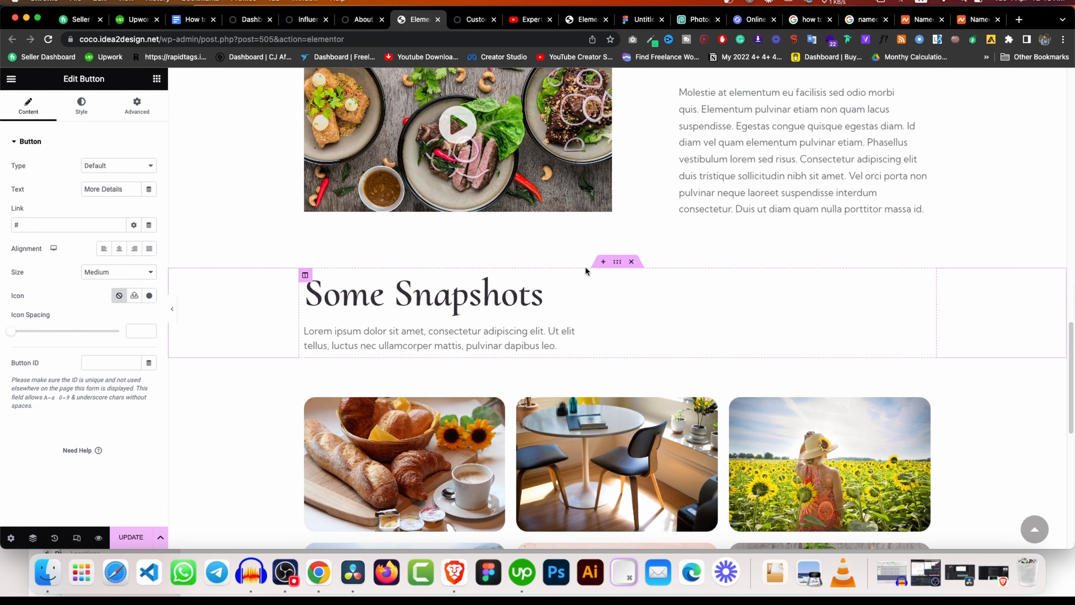
pyautogui.scroll(-10, 586, 268)
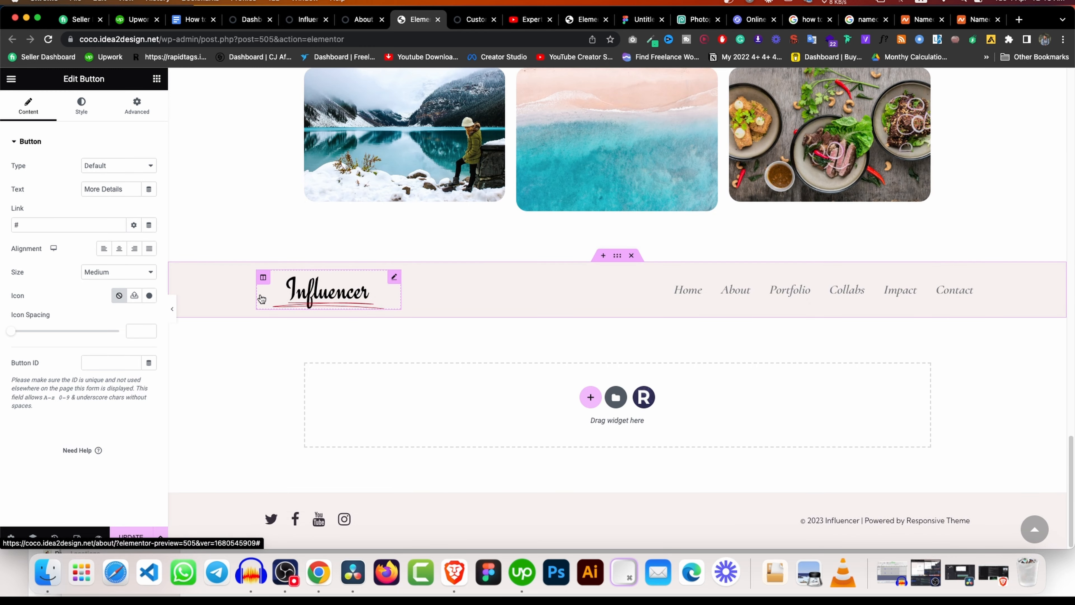
# Swap the footer Influencer logo for logo-2.png and save the page with UPDATE.
pyautogui.click(261, 299)
pyautogui.click(97, 213)
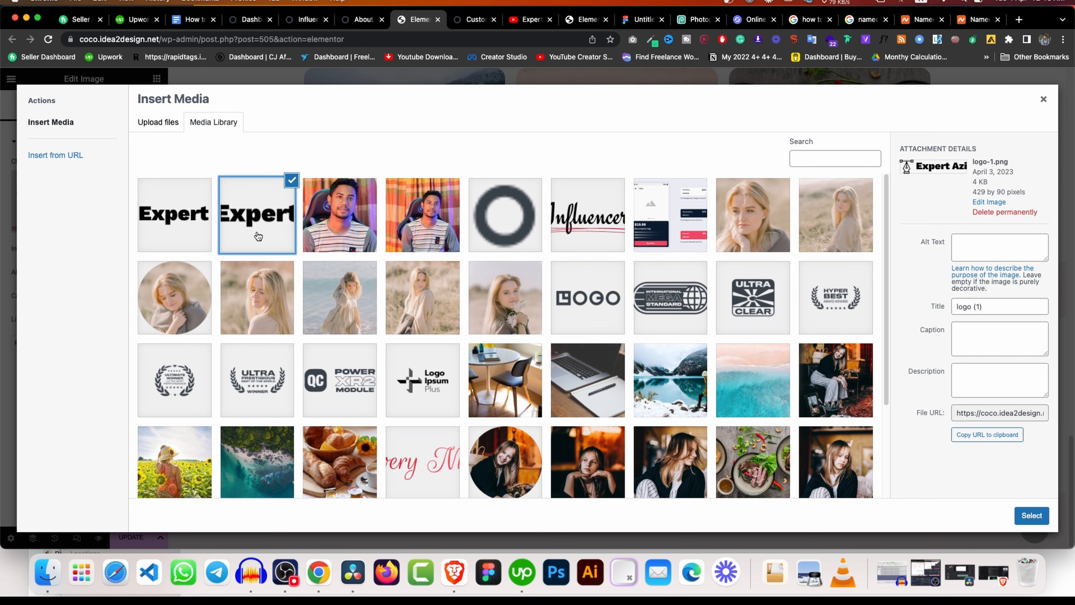
pyautogui.click(184, 205)
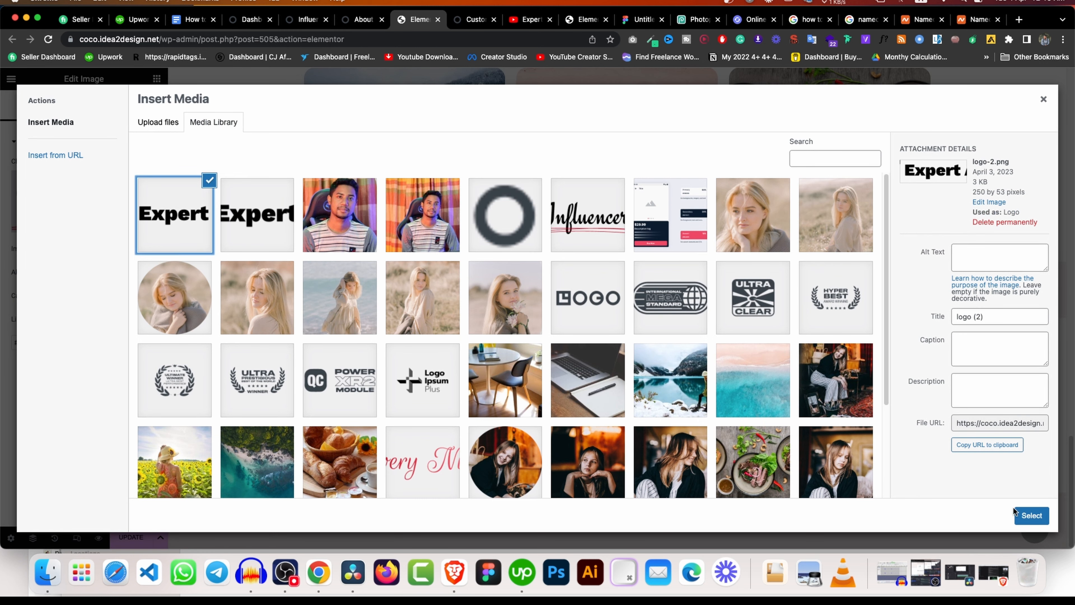
pyautogui.click(1032, 515)
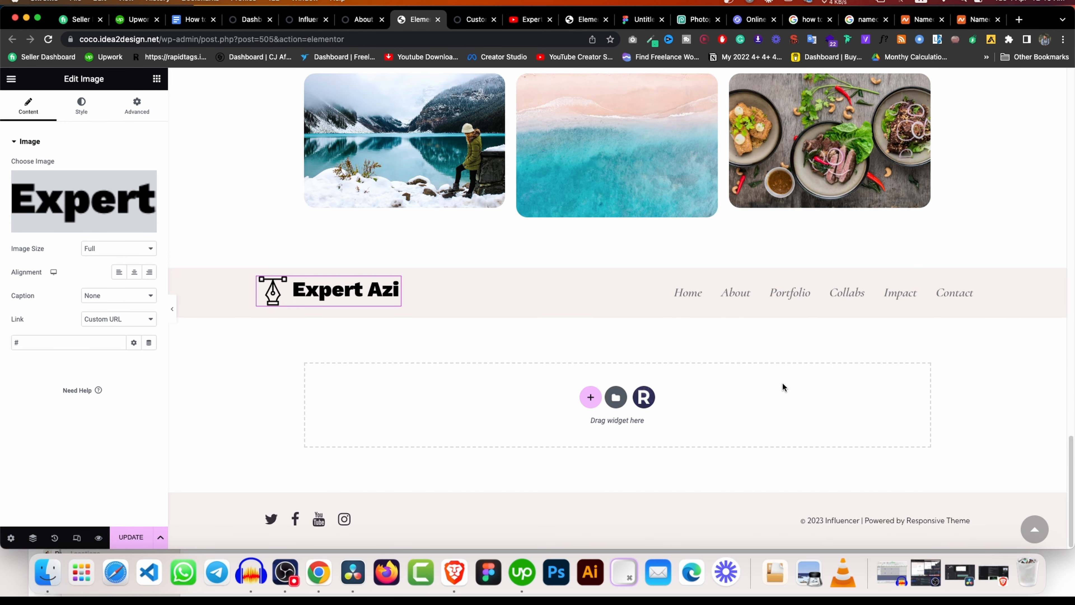
pyautogui.click(142, 535)
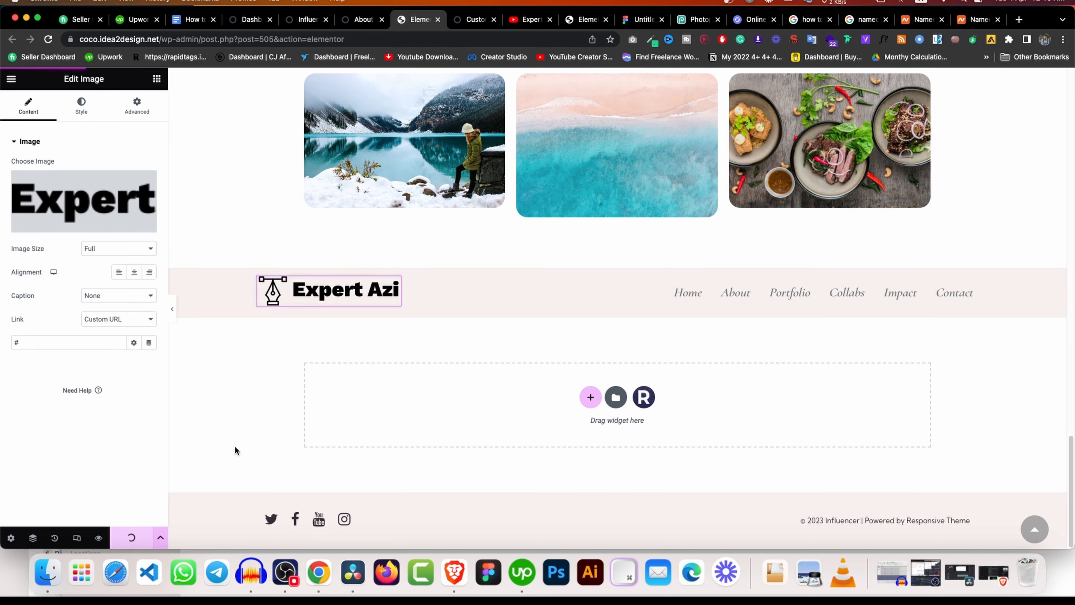
pyautogui.scroll(20, 612, 241)
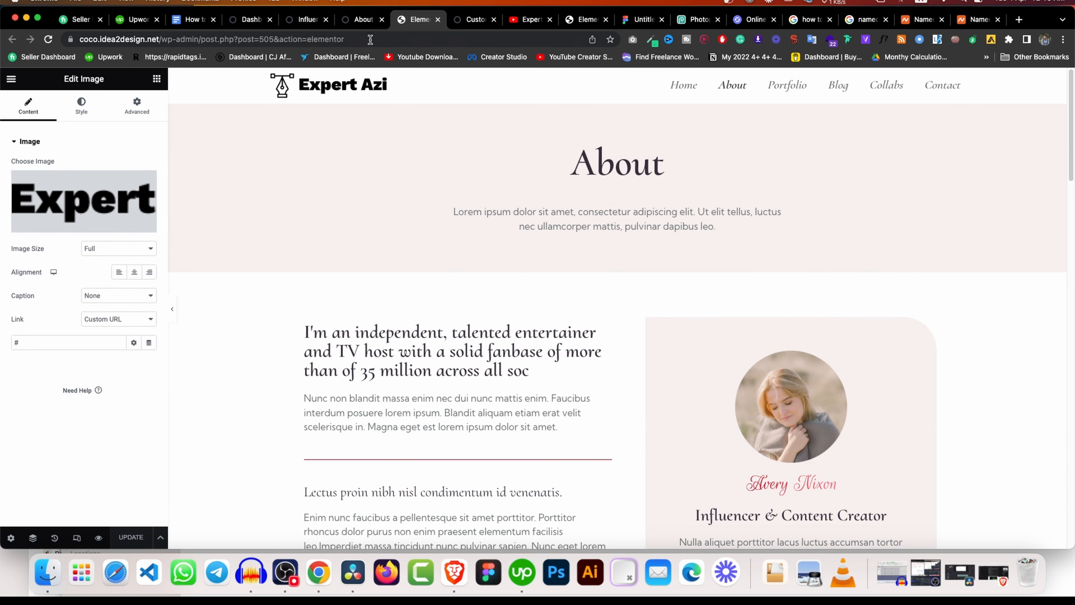
# Check the live About page, return Home via the Expert Azi logo, then open the Docs outline.
pyautogui.click(365, 19)
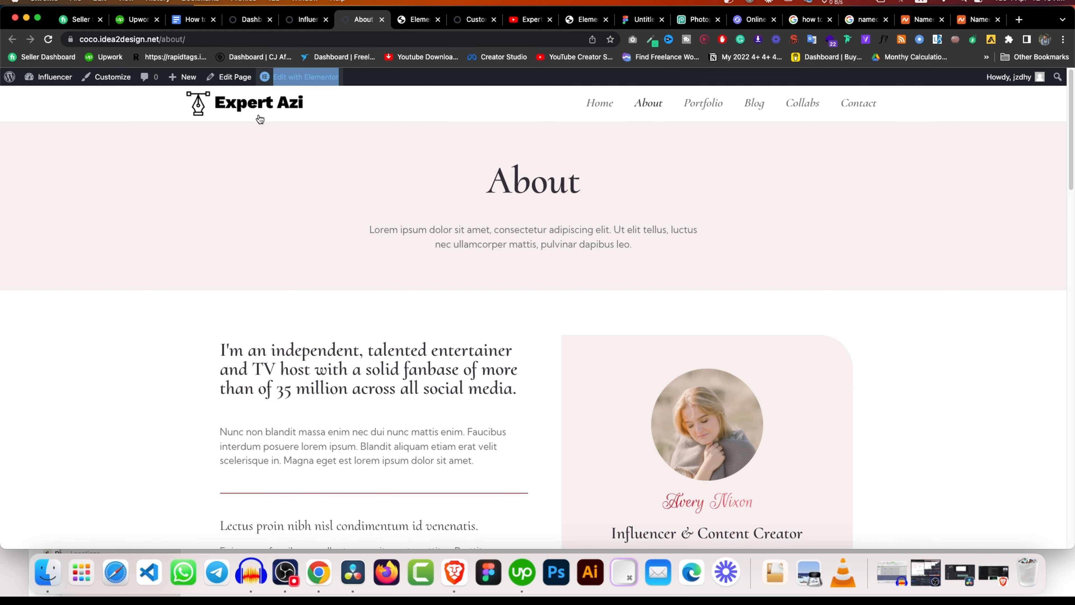
pyautogui.click(254, 92)
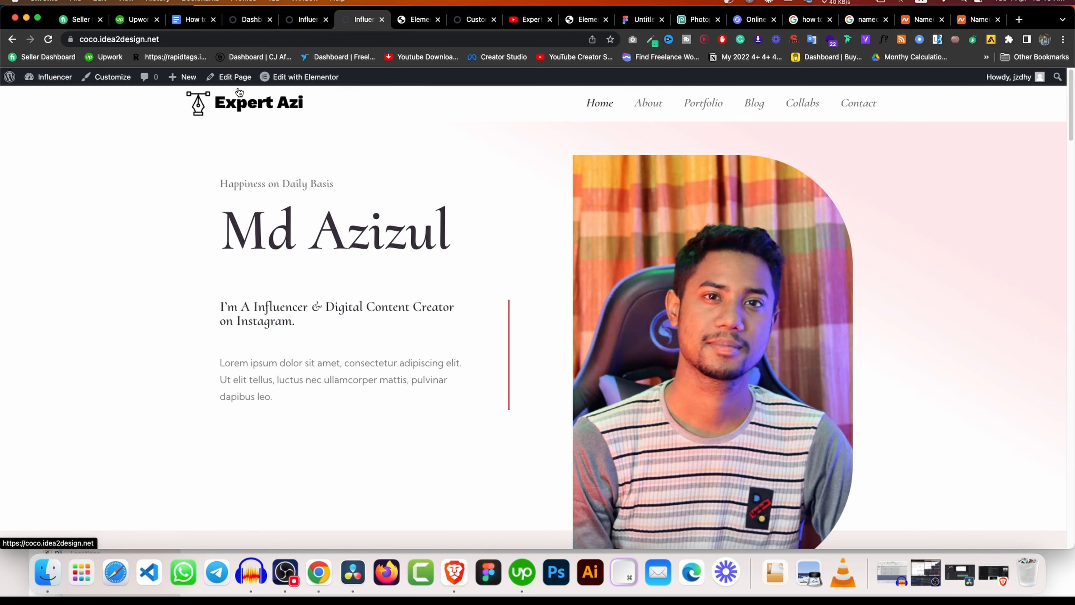
pyautogui.click(196, 20)
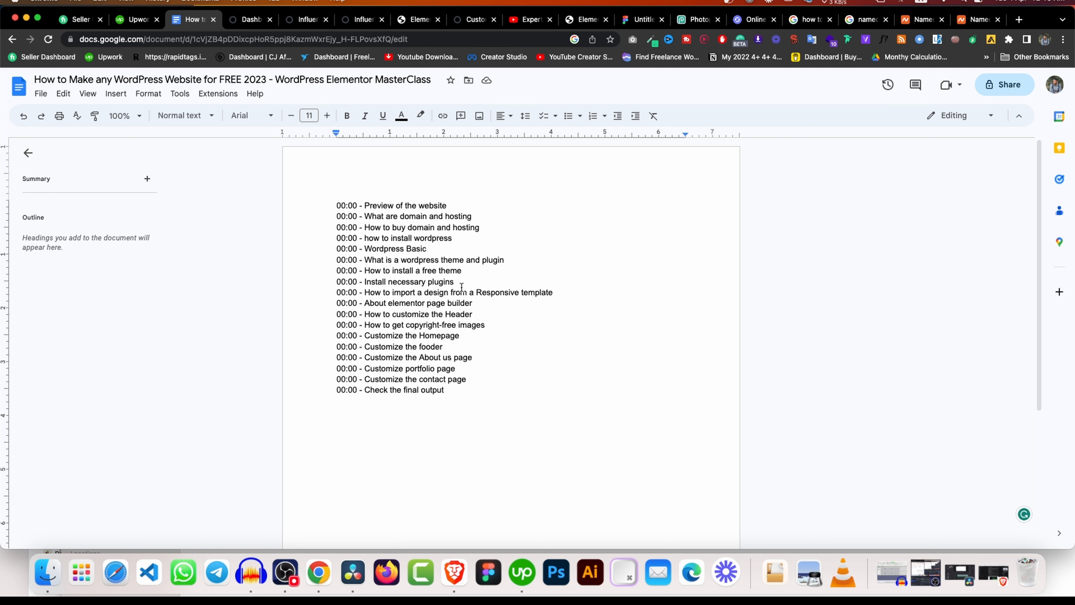
# Select part of the 'How to import a design' line in the outline.
pyautogui.moveTo(560, 296); pyautogui.dragTo(384, 291)
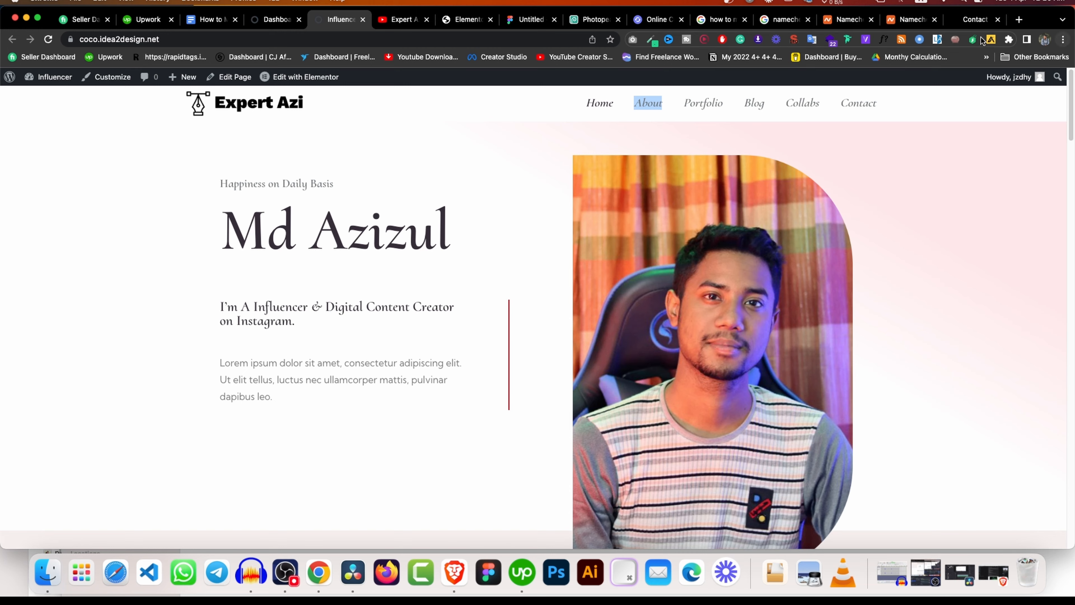
pyautogui.click(972, 19)
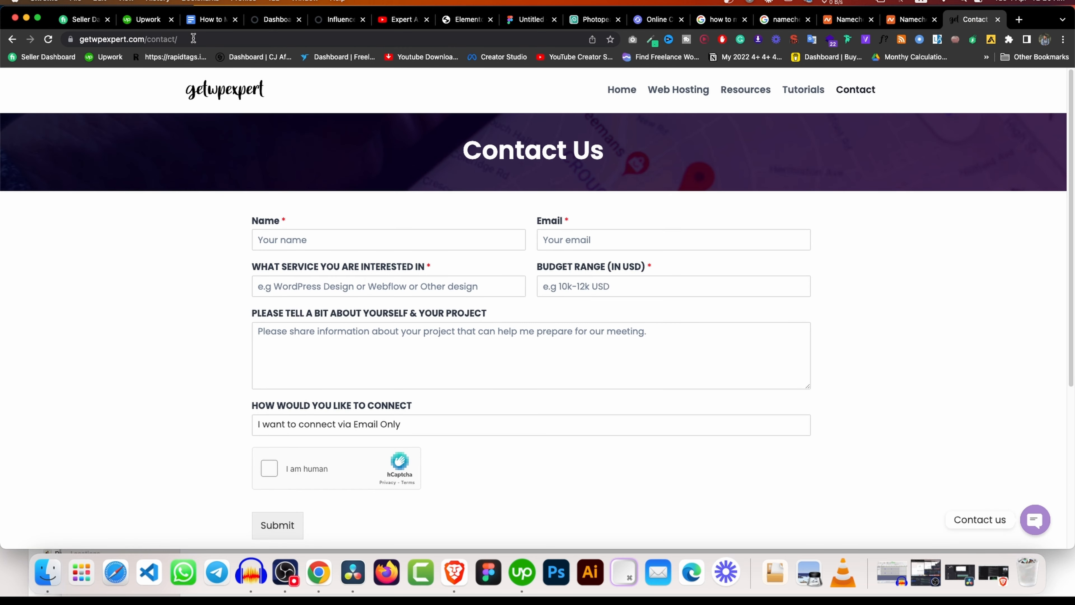
pyautogui.scroll(-2, 237, 263)
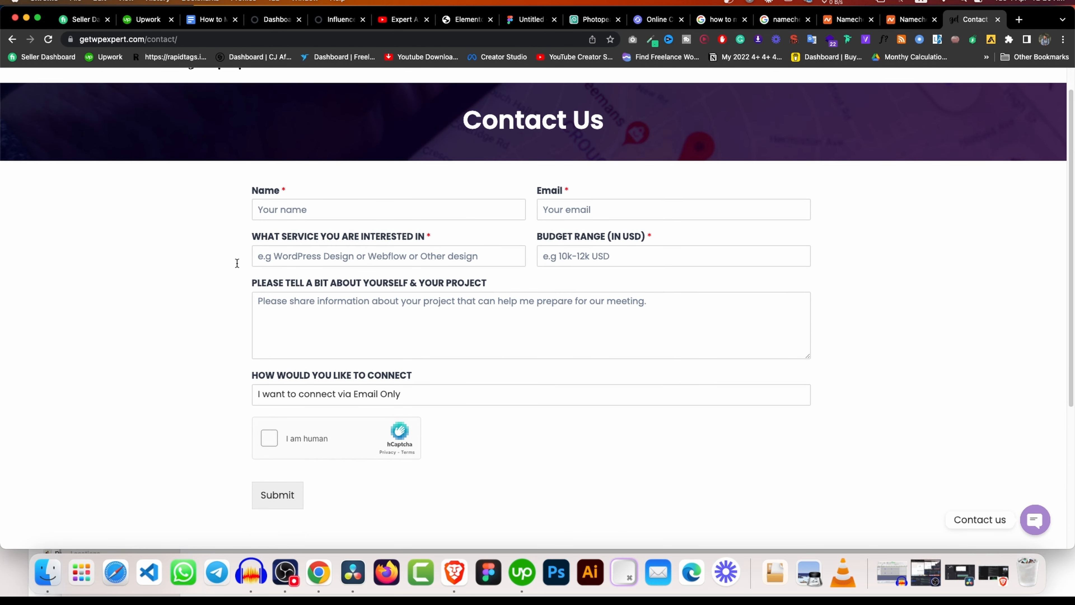
pyautogui.click(327, 26)
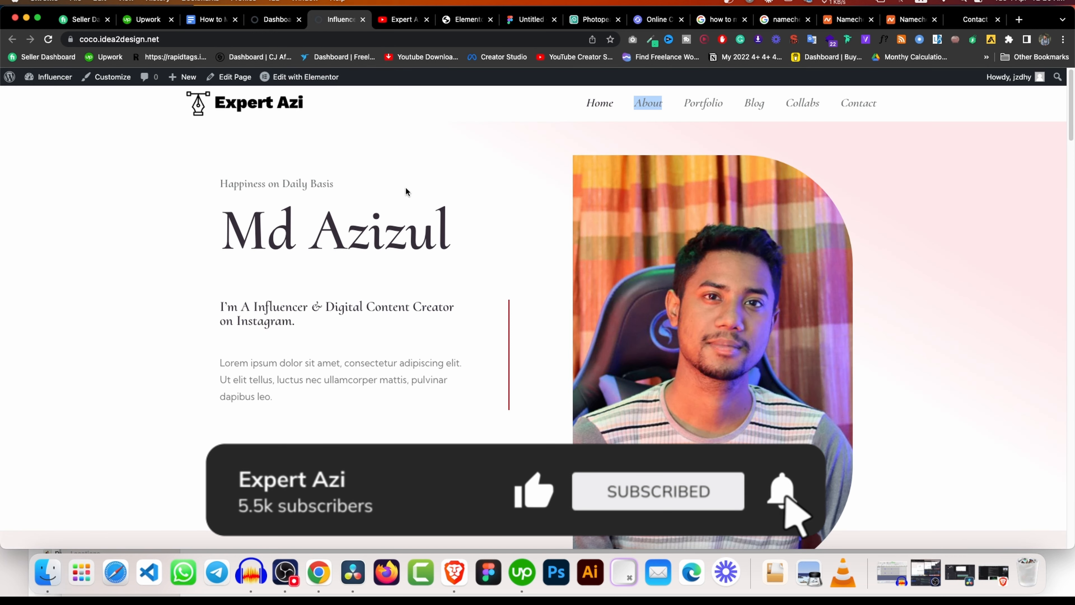